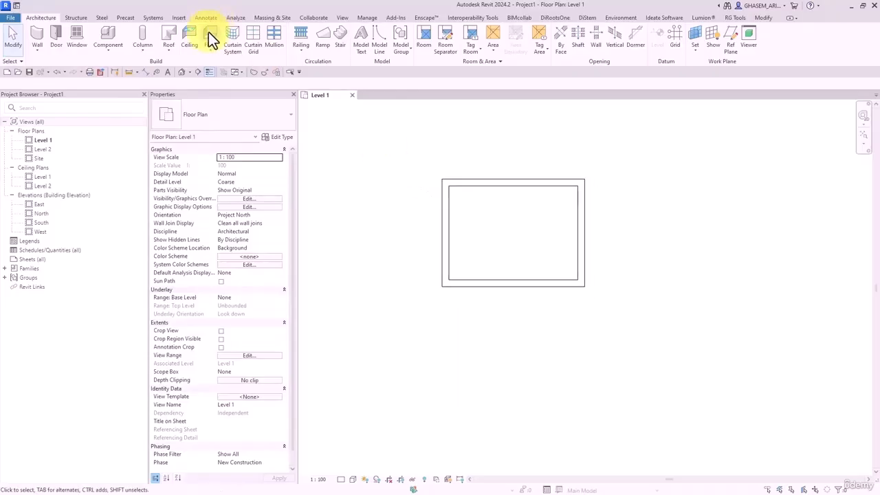
- Create a Level 1 floor whose boundary is picked from the box's top and bottom walls
left_click(210, 37)
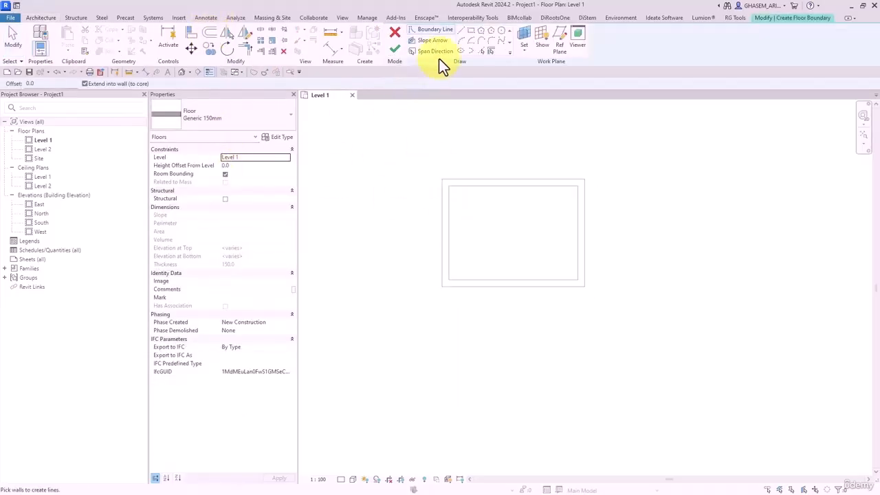
left_click(550, 282)
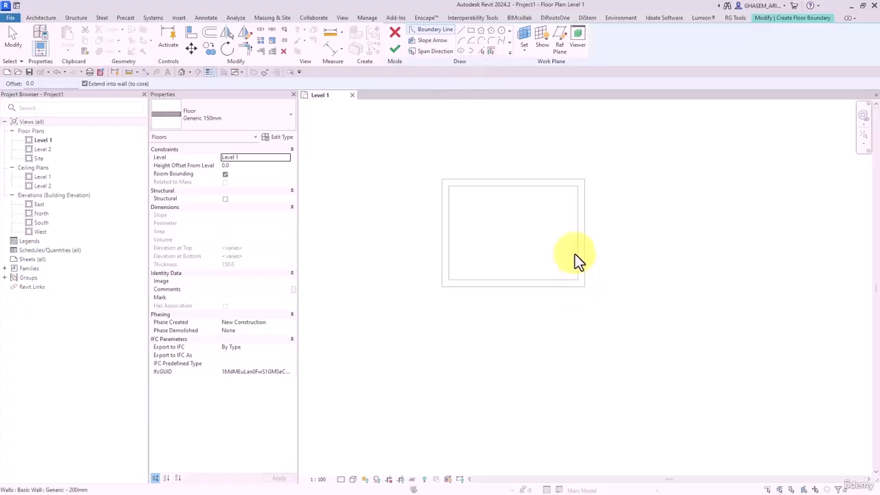
left_click(521, 183)
key("Escape")
key("Escape")
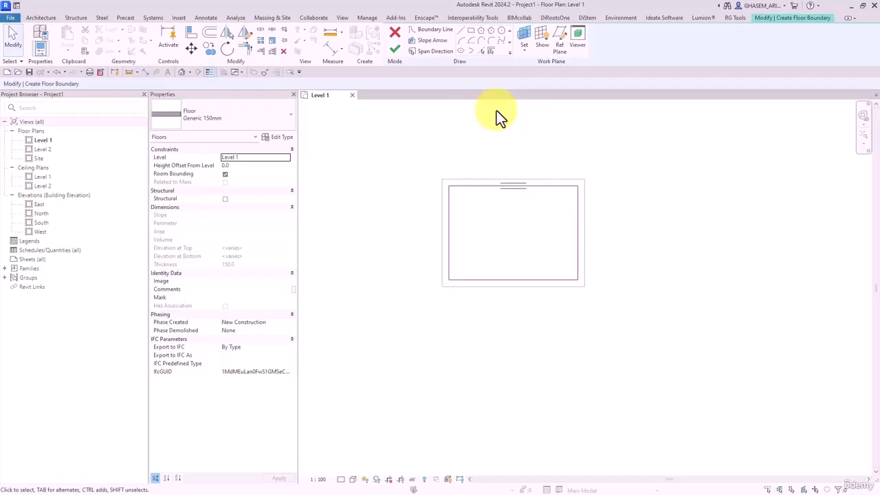
left_click(395, 49)
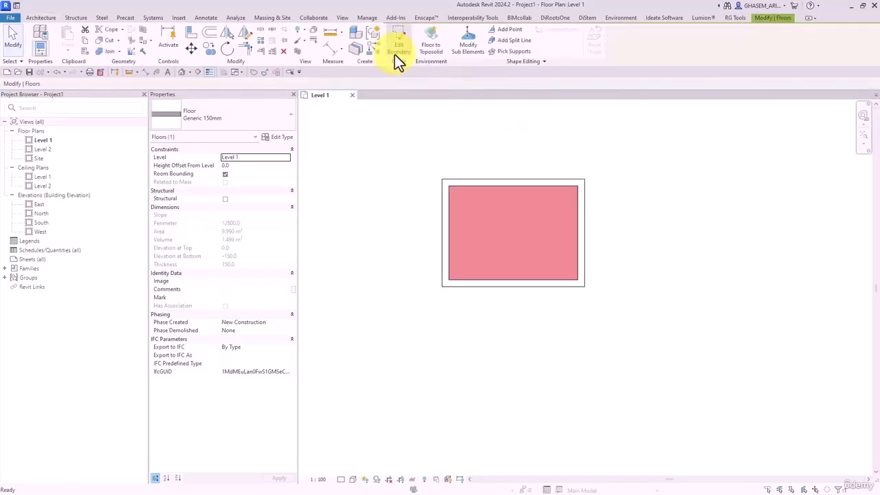
left_click(433, 171)
- Cut a section across the box from left to right and open the Section 1 view
left_click(197, 71)
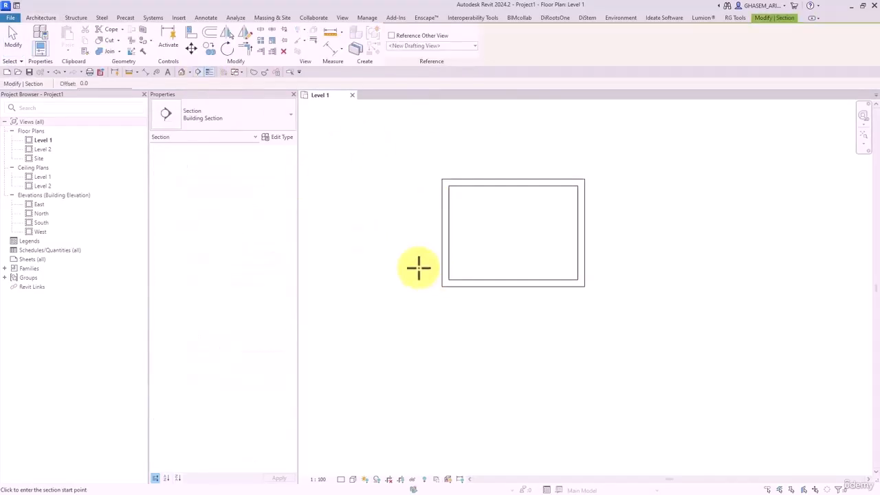
left_click(359, 242)
left_click(684, 244)
key("Escape")
double_click(373, 260)
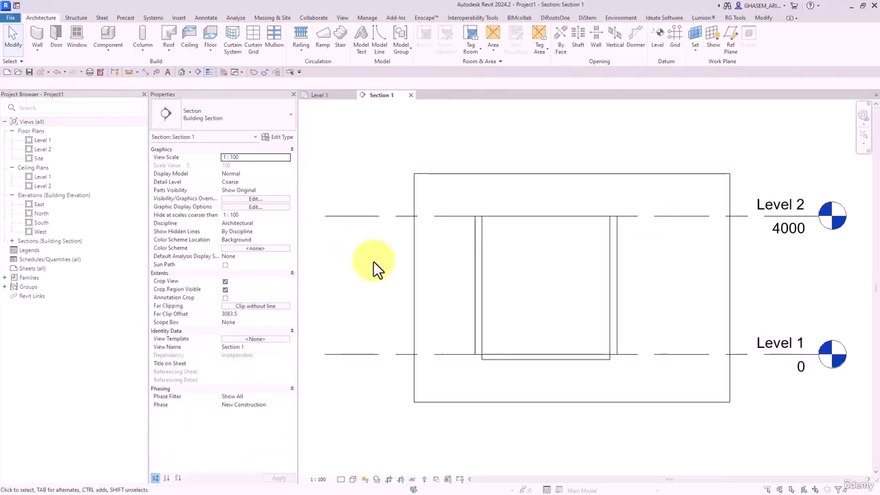
scroll(489, 302, "up", 2)
left_click(483, 268)
left_click(458, 296)
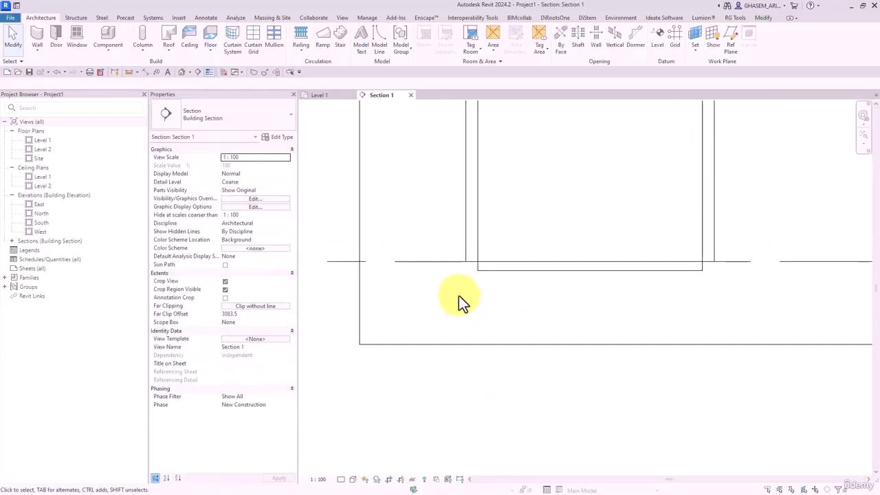
scroll(426, 233, "down", 2)
- Add a level at -400 named str, also renaming its matching views
left_click(656, 43)
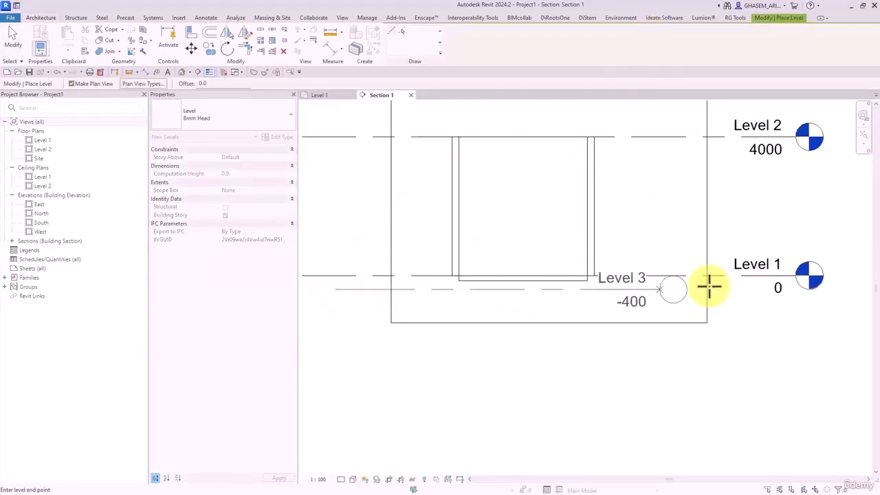
left_click(646, 290)
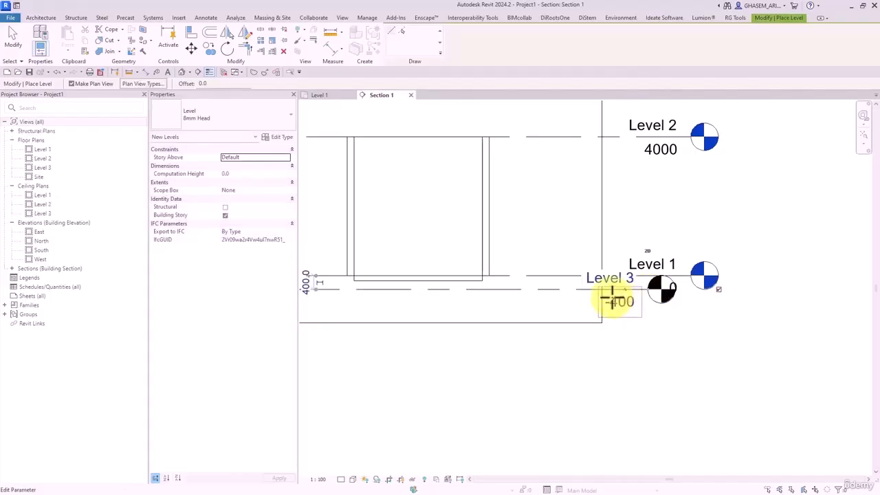
left_click(604, 281)
type("str")
left_click(622, 335)
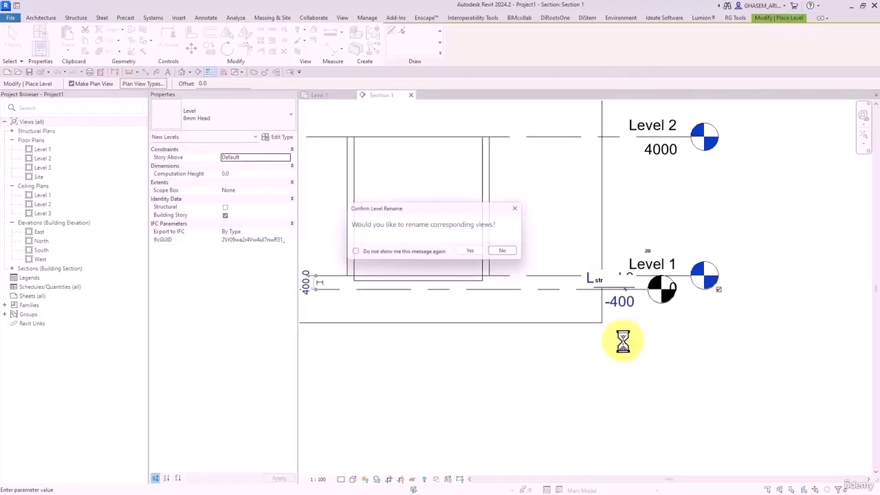
left_click(474, 252)
key("Escape")
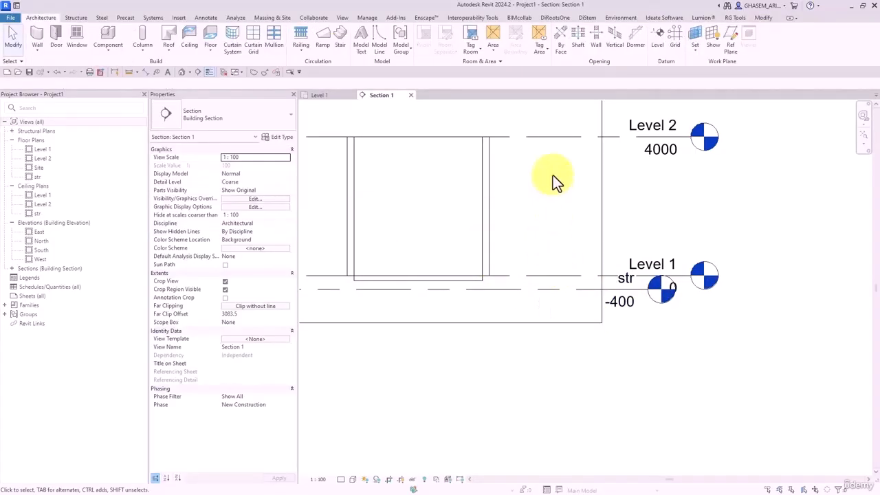
- Select the box's connected walls
key("Tab")
left_click(489, 174)
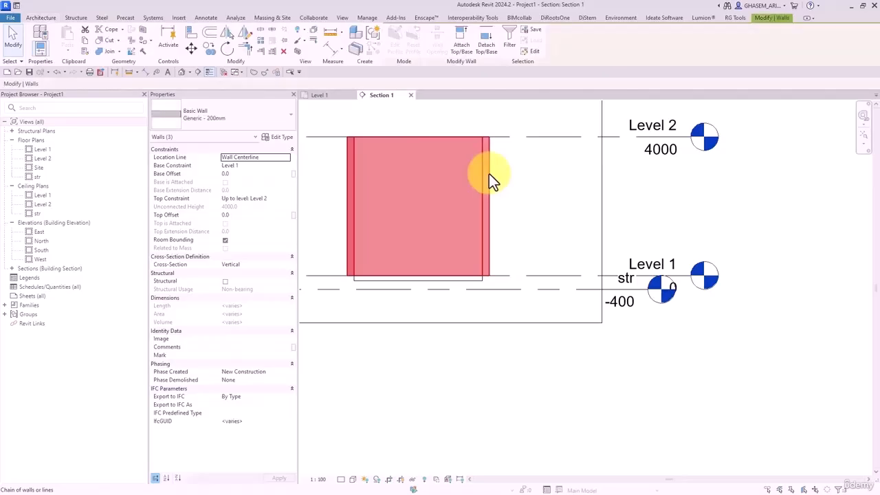
right_click(489, 173)
left_click(511, 157)
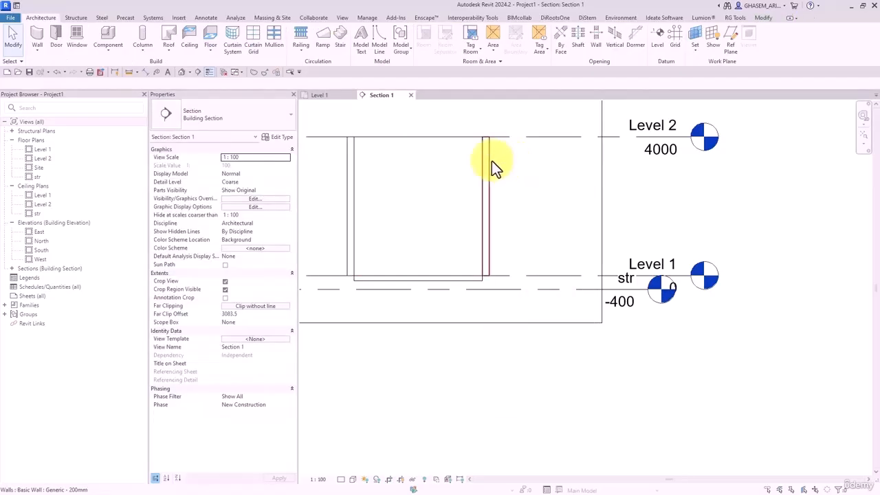
left_click(489, 162)
left_click(289, 73)
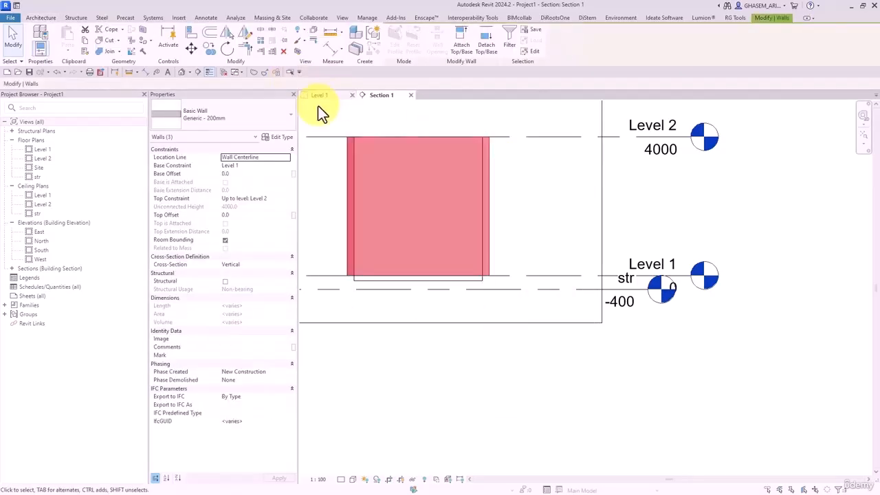
left_click(529, 210)
- Select all wall instances in the project and set their Base Constraint to str
left_click(496, 189)
right_click(504, 174)
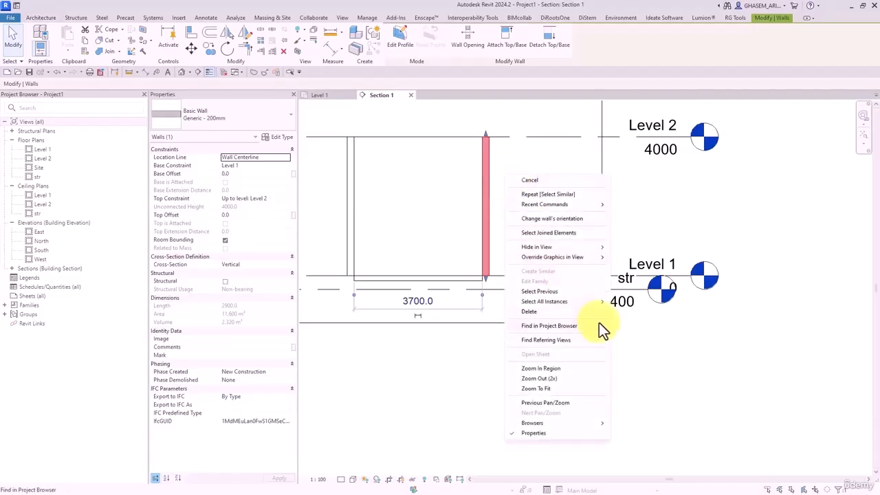
mouse_move(602, 302)
left_click(633, 312)
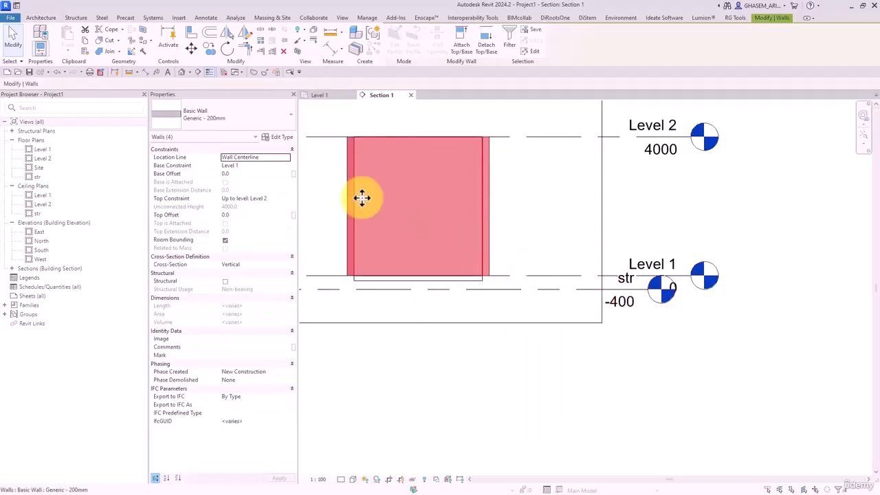
left_click(285, 167)
left_click(230, 174)
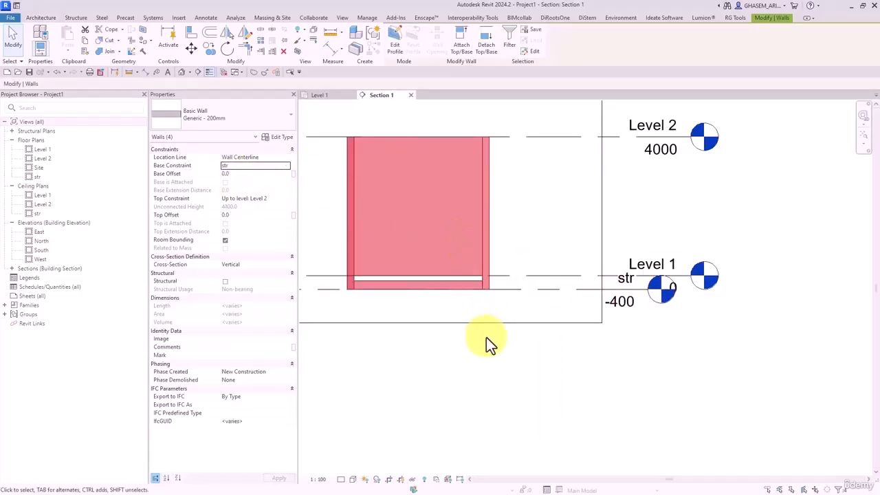
left_click(451, 328)
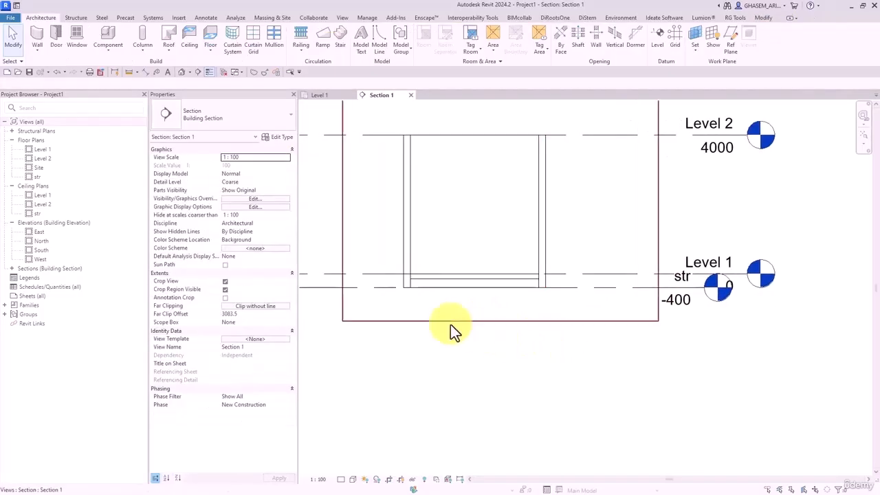
- Change the str level's elevation to -100
left_click(615, 288)
left_click(665, 301)
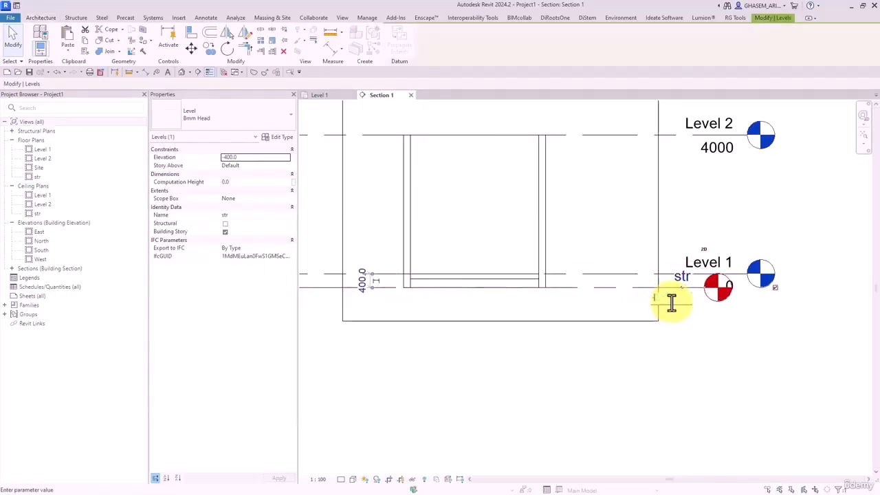
type("-100")
key("Return")
key("Escape")
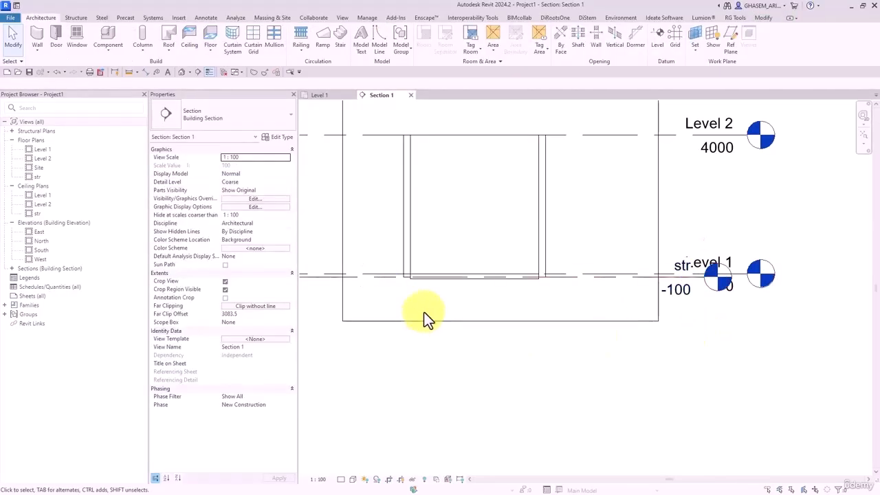
scroll(423, 311, "up", 2)
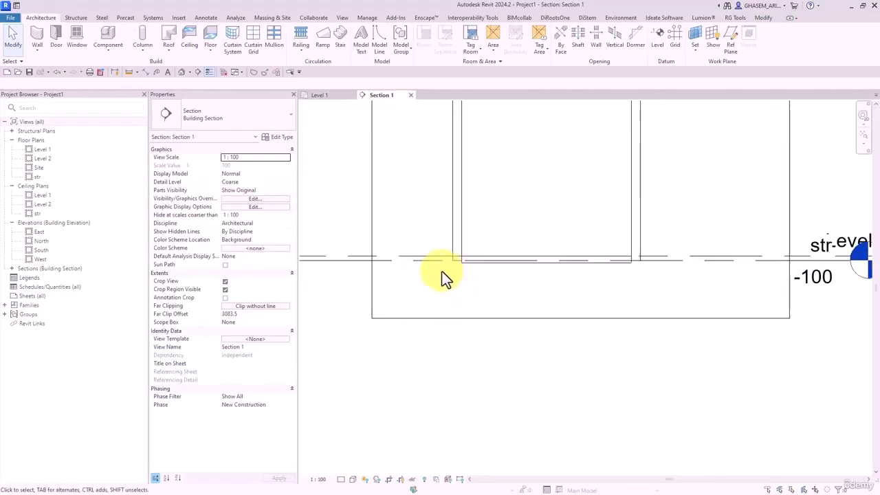
- Edit the floor type's structure so its structure layer is 100 thick instead of 150
left_click(480, 265)
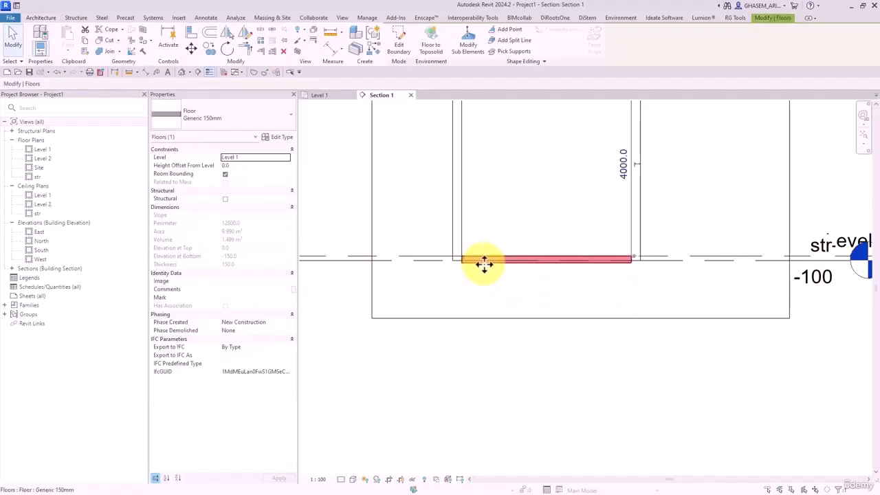
left_click(278, 138)
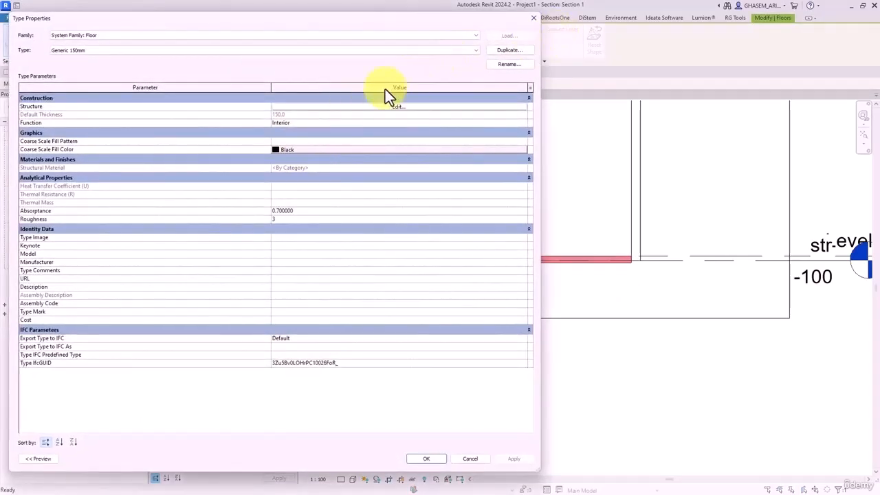
left_click(356, 107)
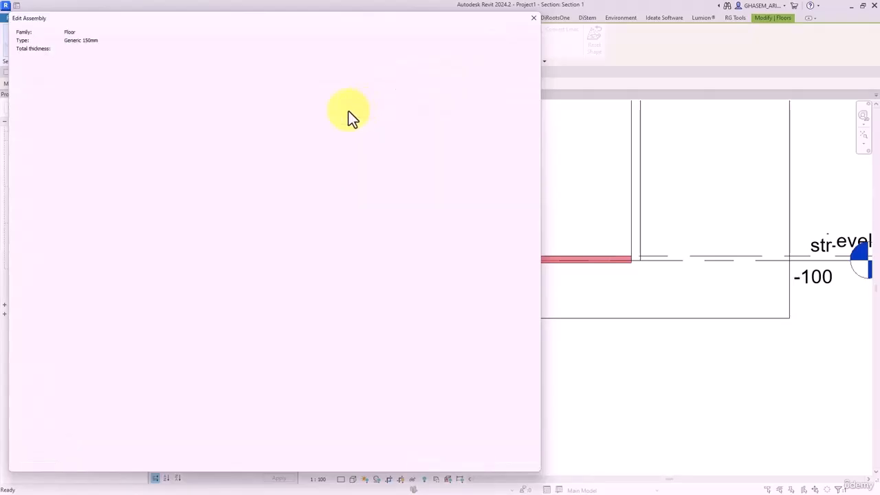
left_click(299, 108)
type("100")
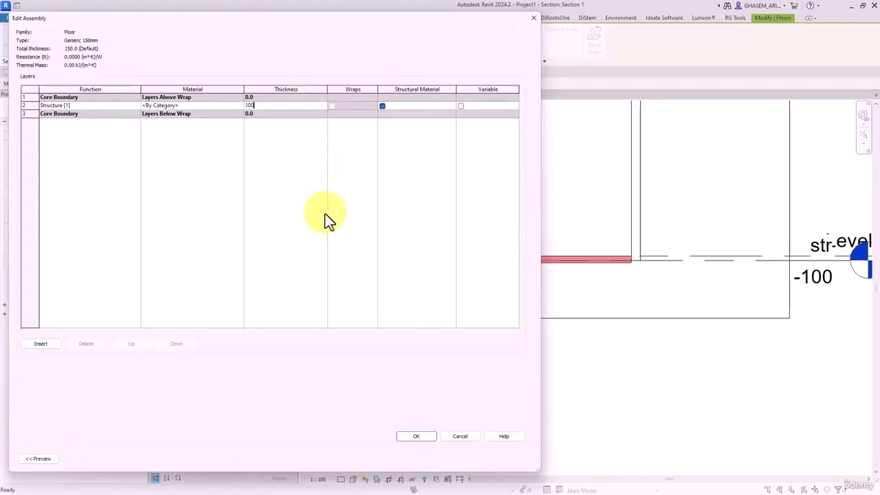
left_click(416, 436)
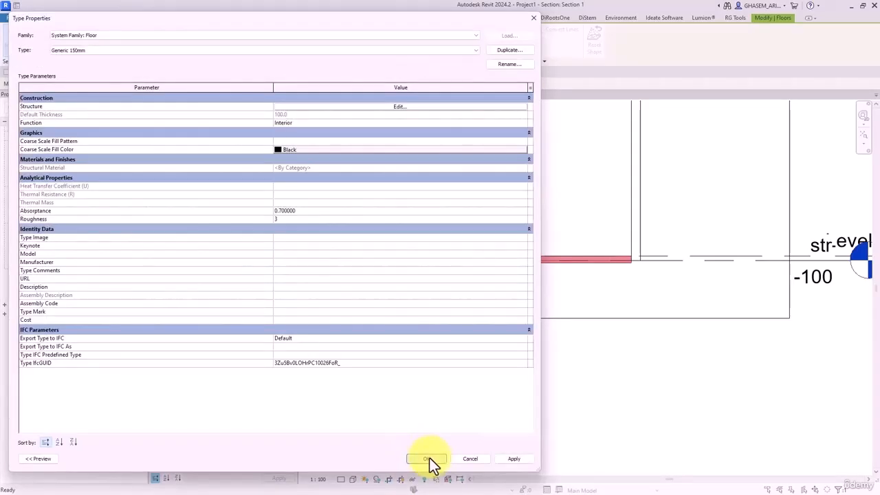
left_click(426, 457)
left_click(493, 301)
scroll(462, 254, "up", 7)
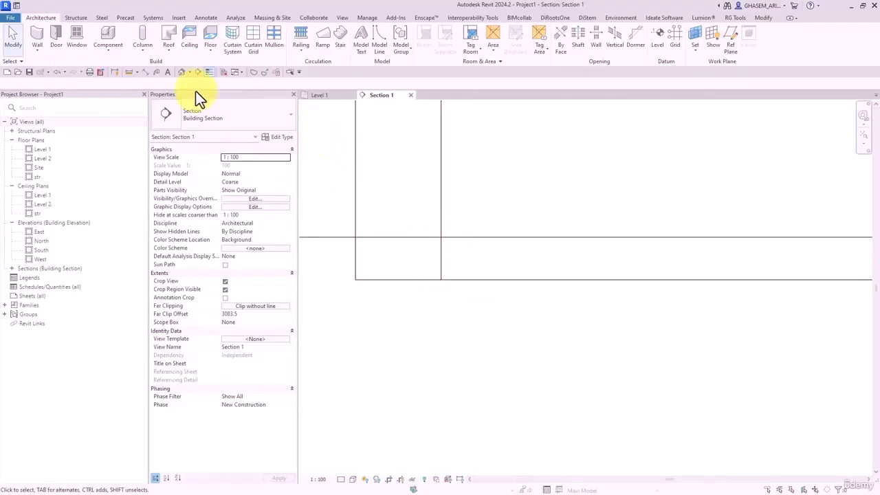
- Open the default 3D view in shaded mode and orbit to see the box's open top
left_click(182, 72)
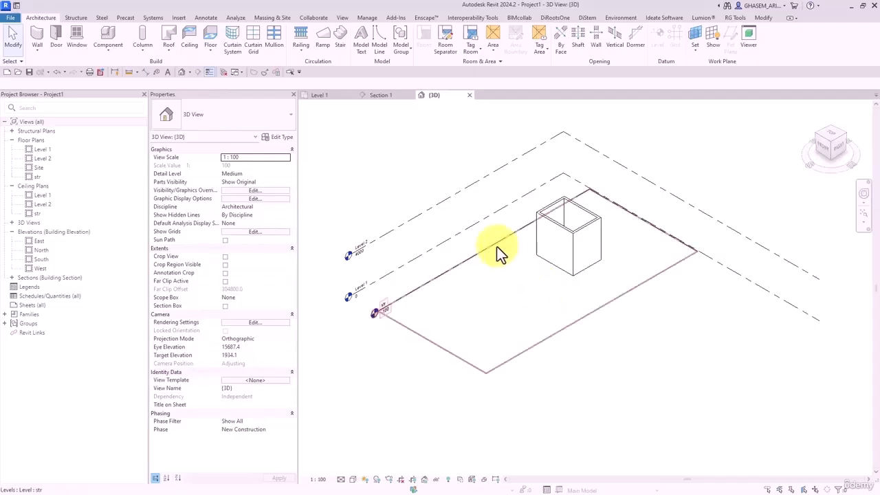
left_click(497, 249)
key("Delete")
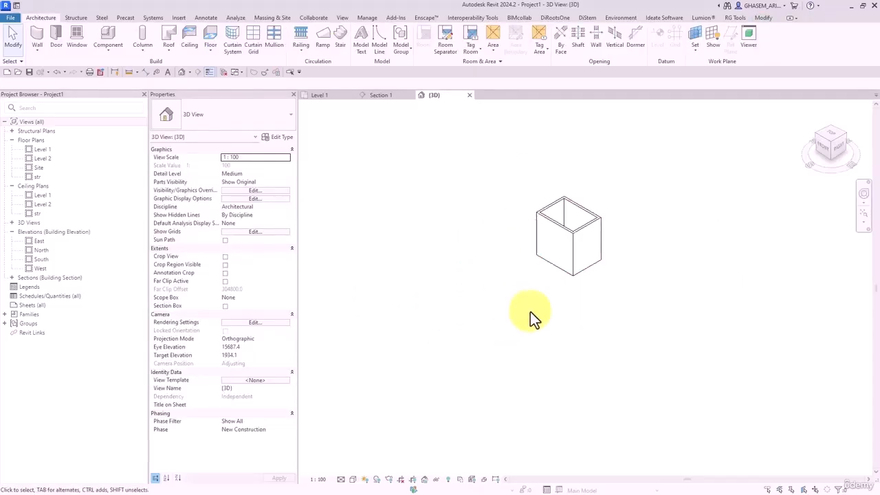
key("s")
key("d")
middle_click_drag(532, 324, 538, 292, "shift")
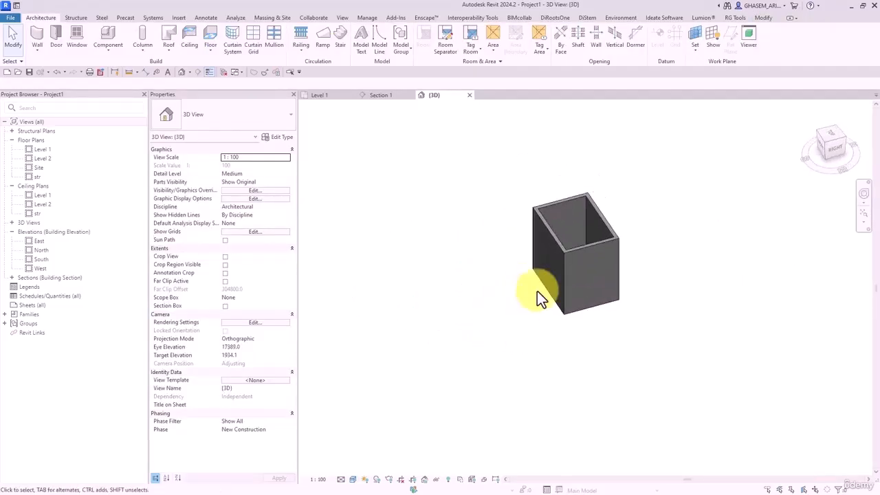
- Chain-select the four walls, hide them temporarily, and orbit around the floor slab
left_click(555, 254)
key("Tab")
left_click(555, 254)
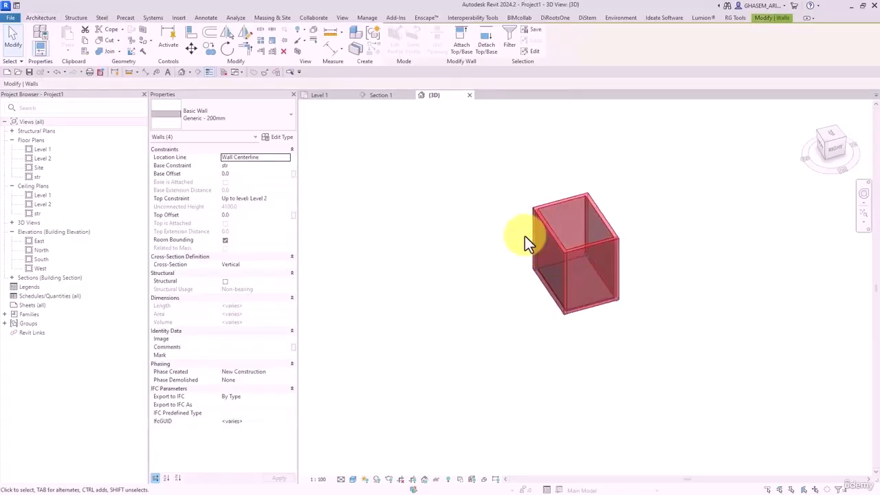
key("h")
middle_click_drag(520, 316, 672, 274, "shift")
scroll(517, 330, "up", 5)
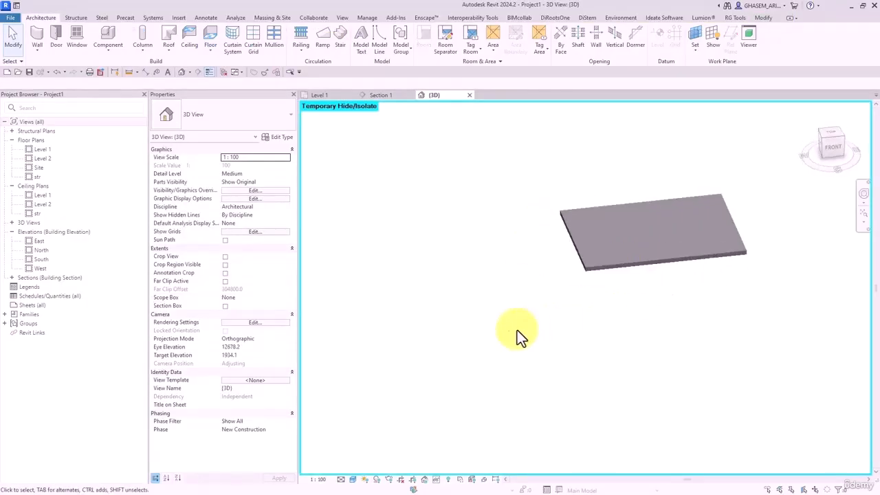
middle_click_drag(580, 282, 527, 371)
middle_click_drag(564, 327, 584, 312, "shift")
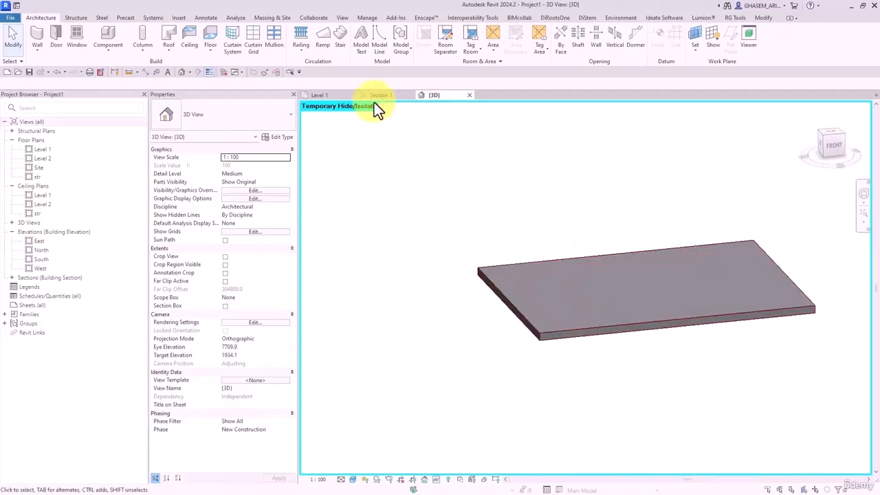
- Place a Floor: Slab Edge along the floor's top edge chain
left_click(202, 49)
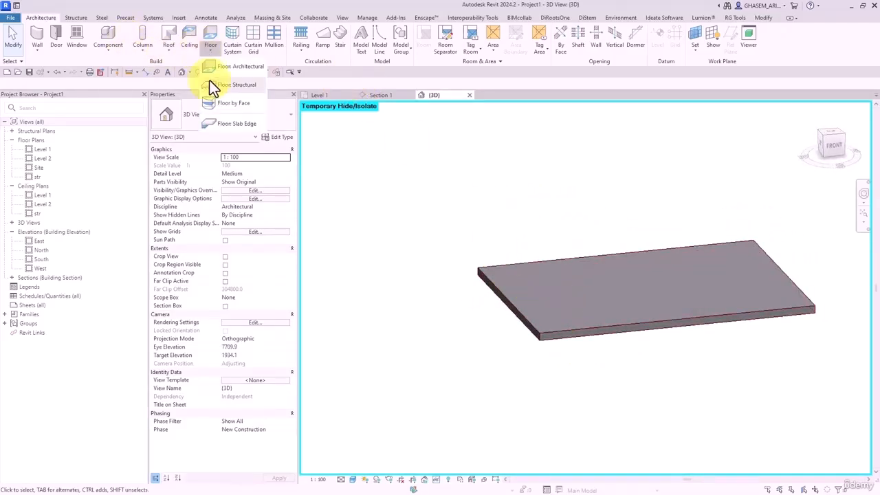
left_click(238, 124)
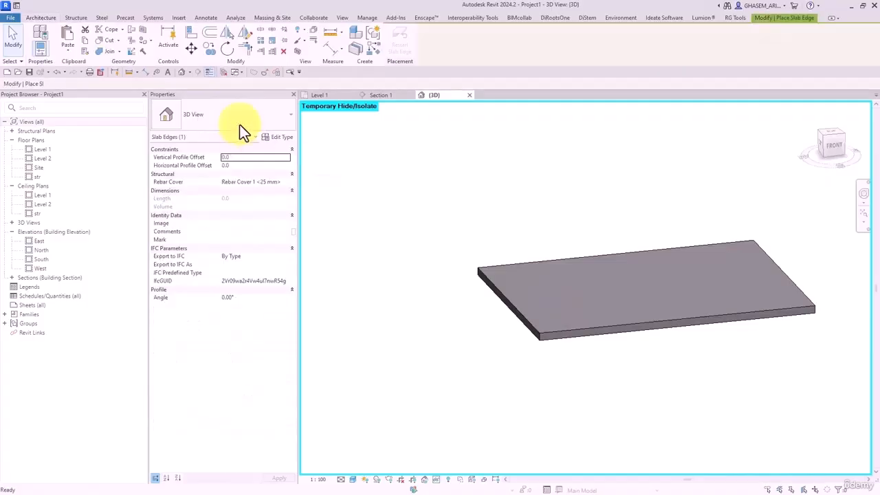
key("Tab")
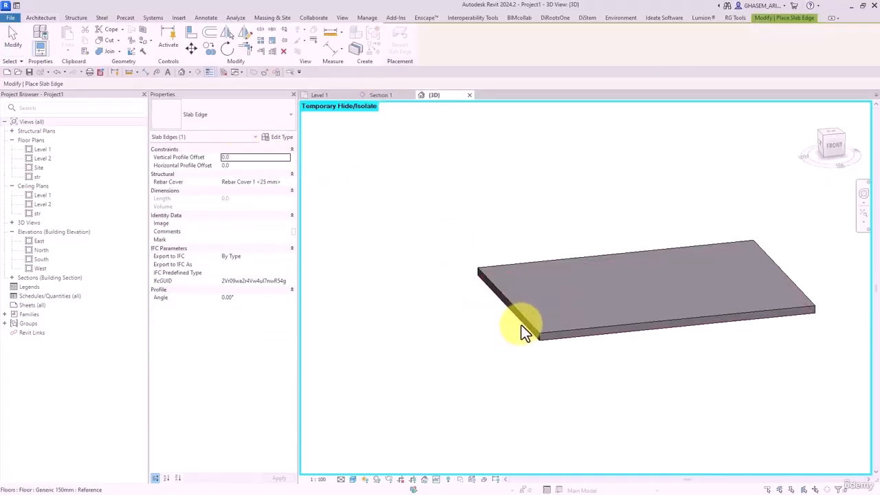
key("Tab")
left_click(521, 325)
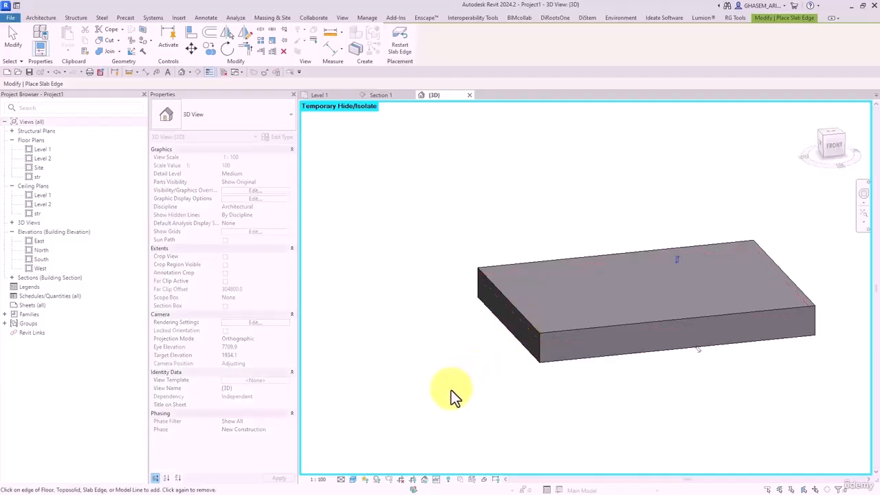
left_click(12, 38)
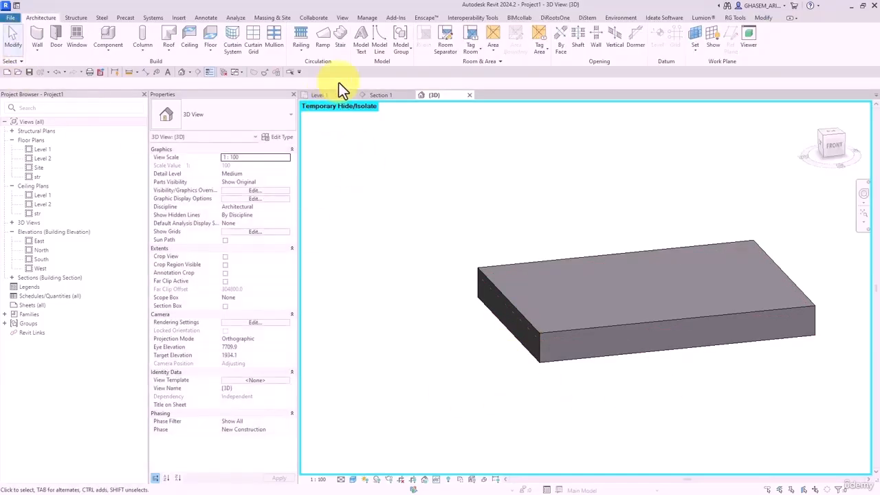
- Inspect the slab edge's profile in the Section 1 view
left_click(385, 96)
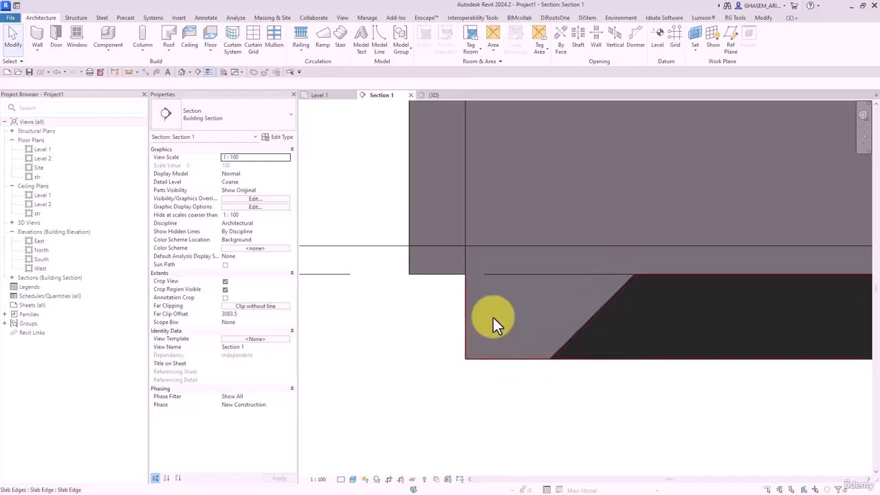
scroll(578, 306, "up", 3)
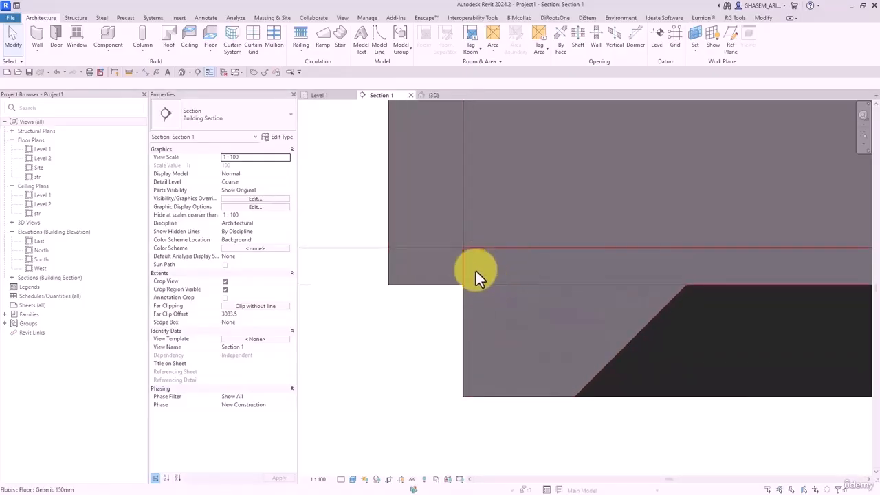
scroll(428, 297, "down", 2)
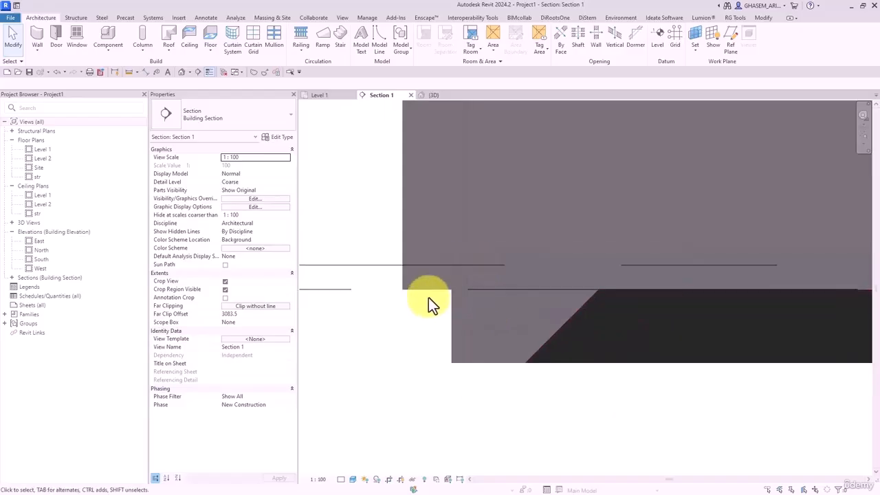
- Close inactive views and start a new family from Metric Profile.rft
left_click(220, 75)
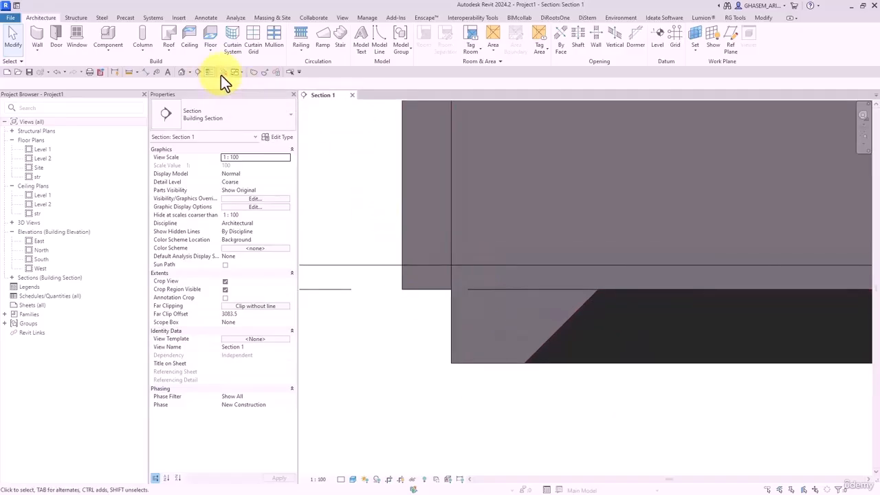
left_click(9, 19)
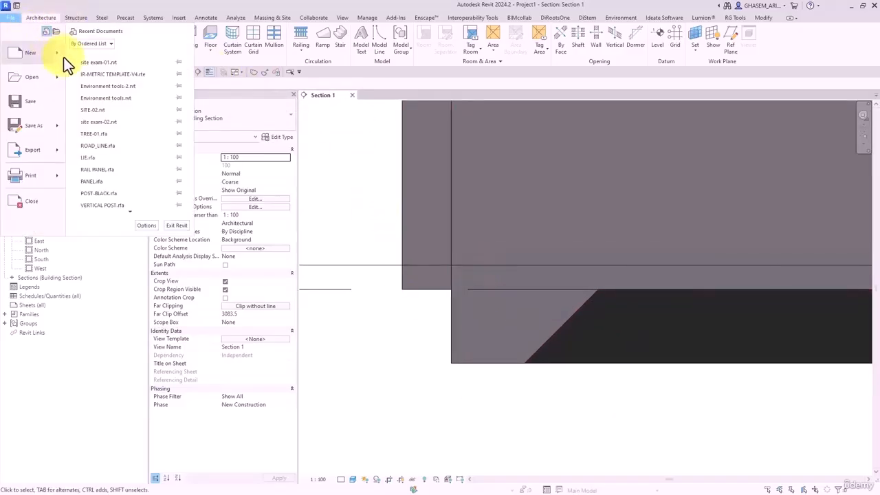
mouse_move(63, 56)
left_click(94, 84)
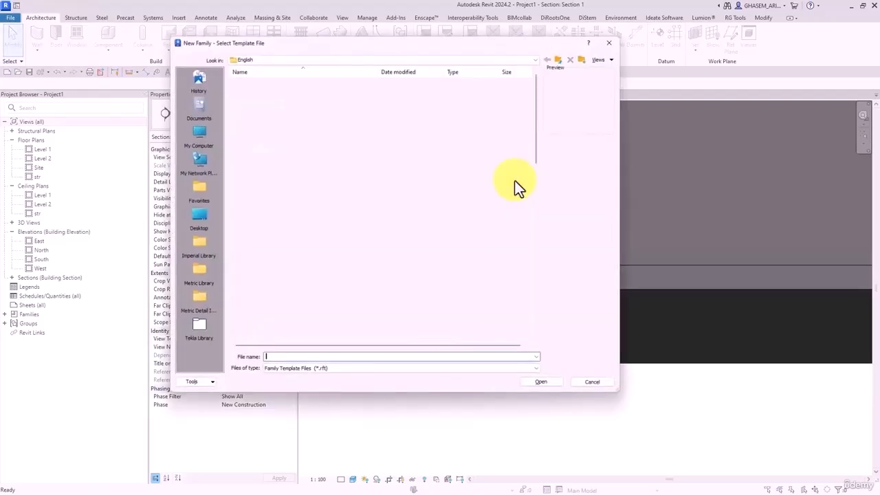
left_click_drag(534, 102, 538, 234)
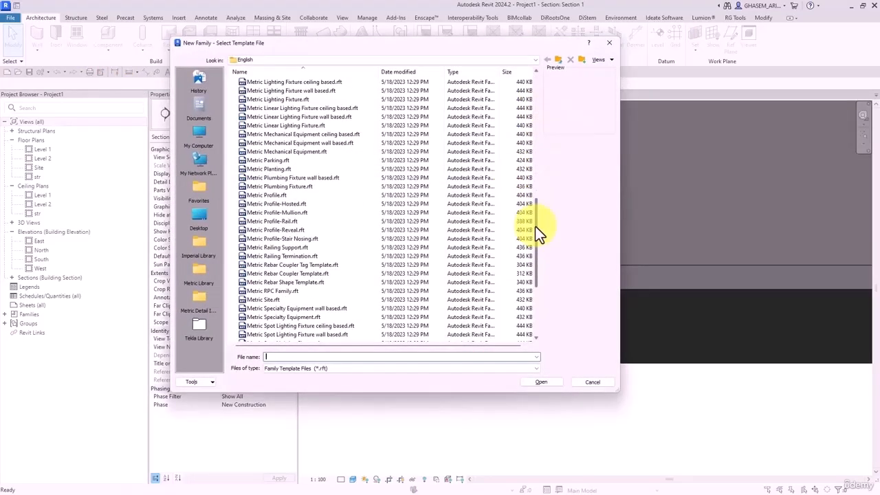
double_click(275, 196)
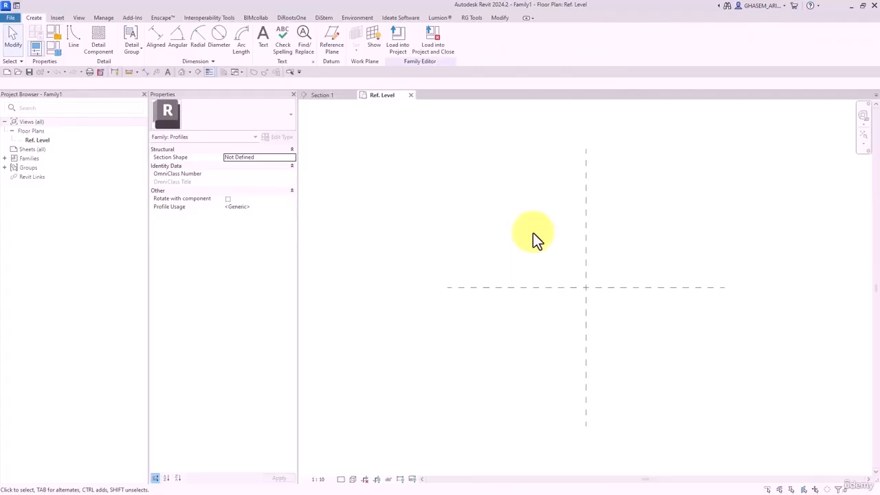
middle_click_drag(536, 237, 483, 250)
- Draw a horizontal reference plane above the origin and begin a vertical one
left_click(332, 41)
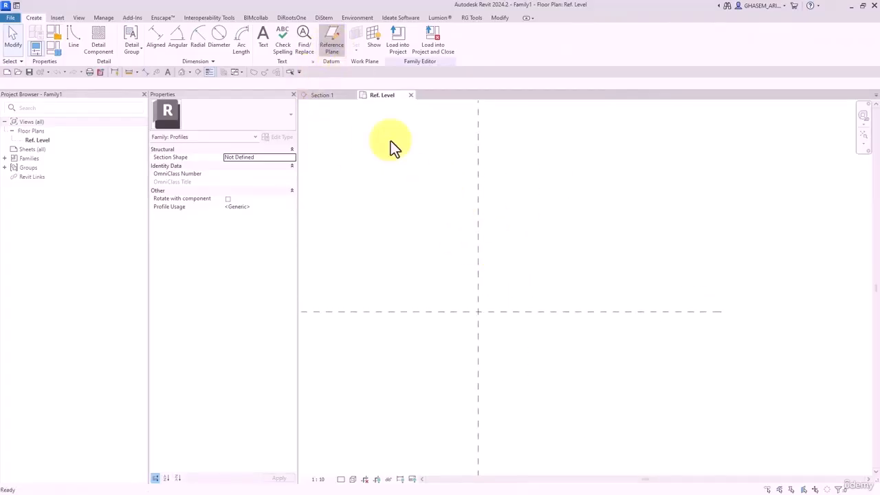
left_click(424, 262)
left_click(571, 262)
left_click(518, 246)
- Finish the vertical plane and add aligned dimensions 120 and 98 between the plane pairs
left_click(516, 365)
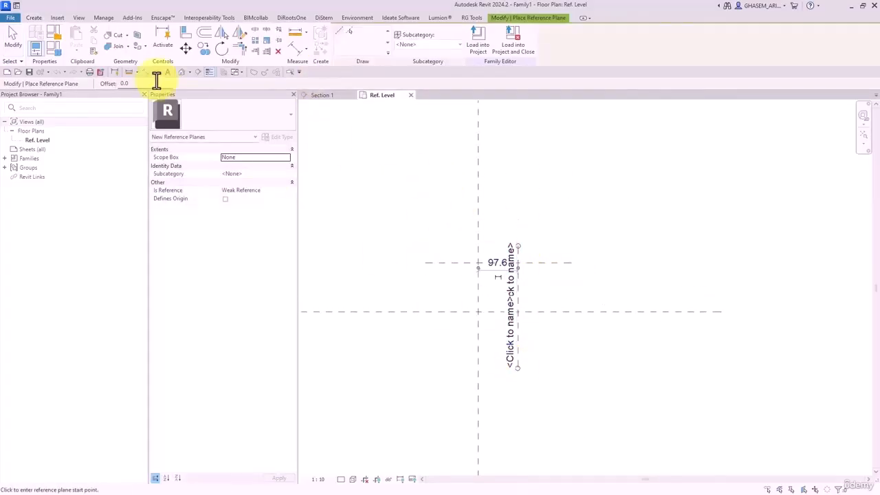
left_click(298, 48)
left_click(523, 261)
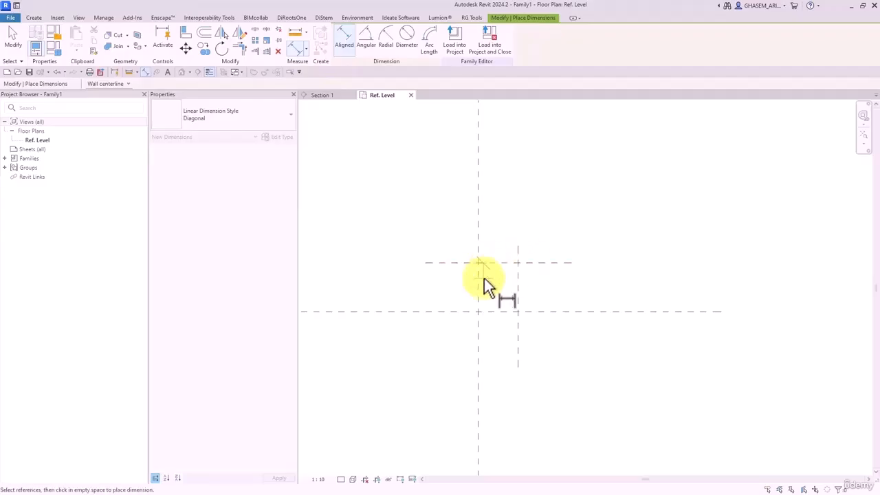
left_click(471, 311)
left_click(411, 296)
left_click(477, 324)
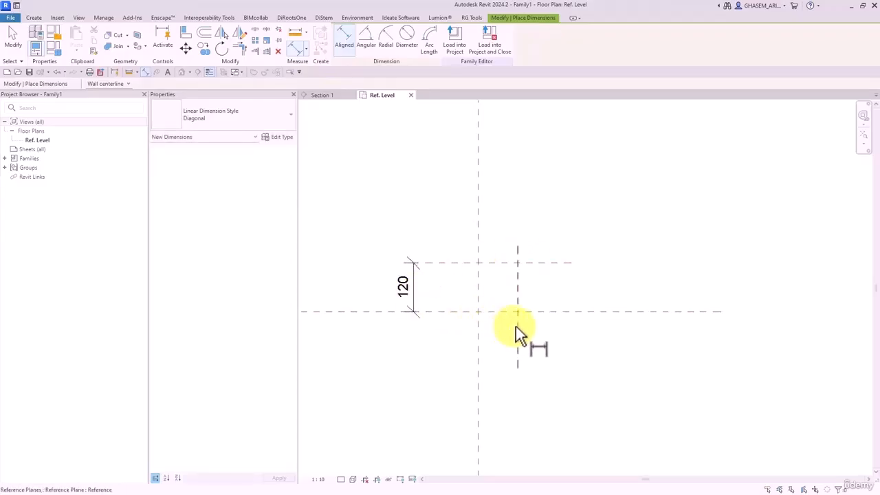
left_click(516, 327)
left_click(511, 387)
key("Escape")
key("Escape")
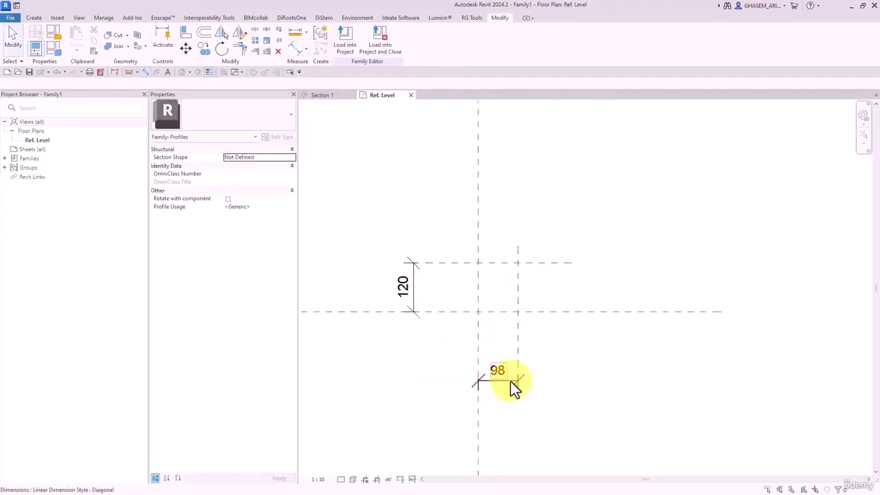
- Label both dimensions with a new parameter named d
left_click(510, 380)
left_click(403, 284, "ctrl")
left_click(429, 41)
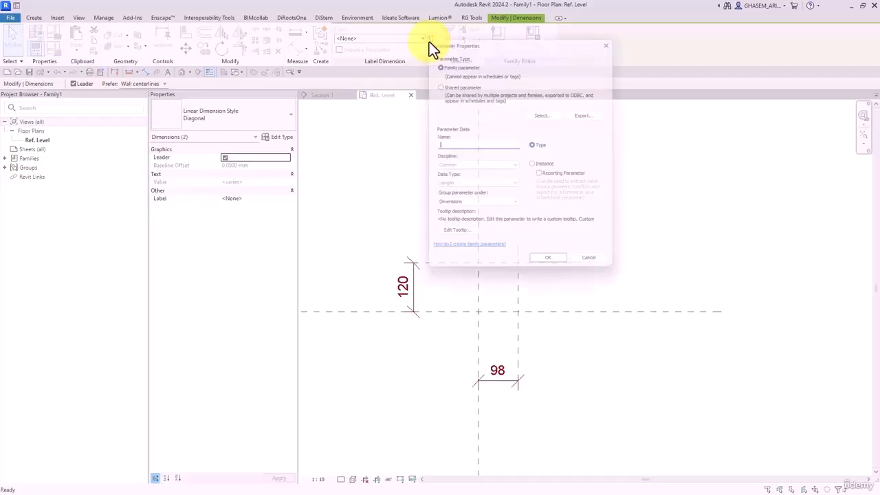
type("d")
left_click(551, 267)
key("Escape")
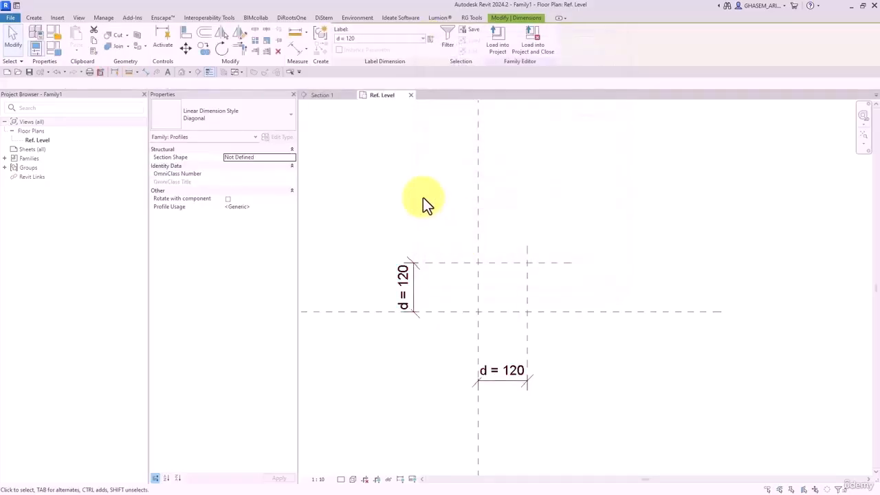
- Set parameter d to 50 in Family Types
left_click(53, 55)
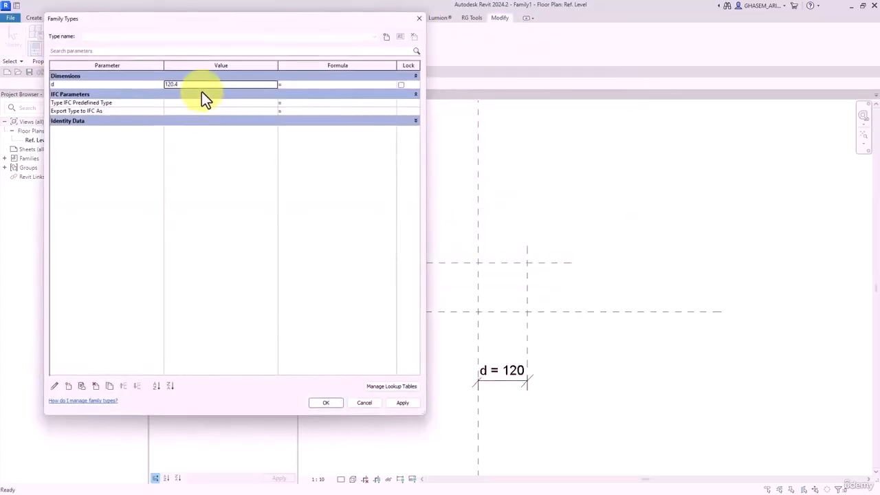
left_click(200, 87)
type("5")
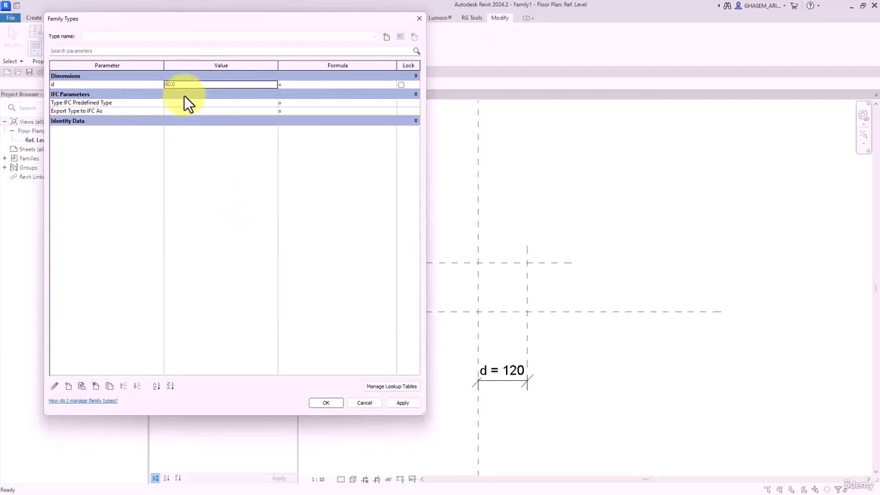
type("0")
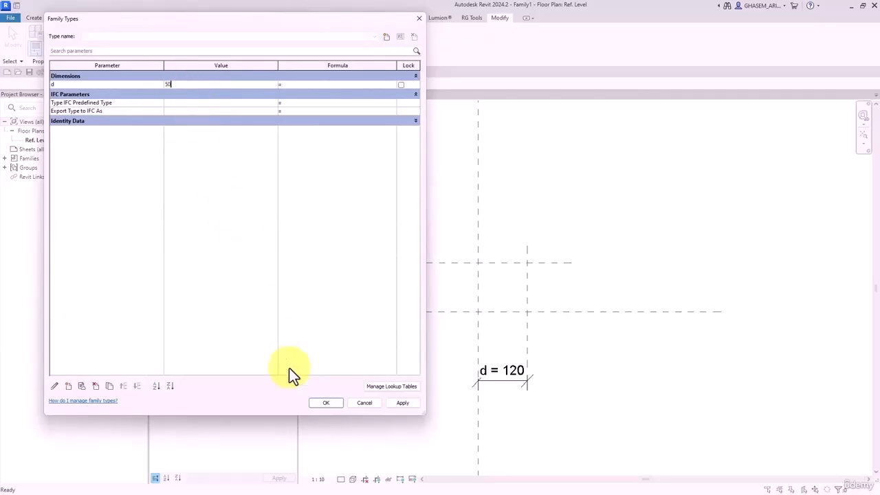
left_click(326, 403)
- Draw a closed triangular profile through the reference plane intersections
left_click(33, 17)
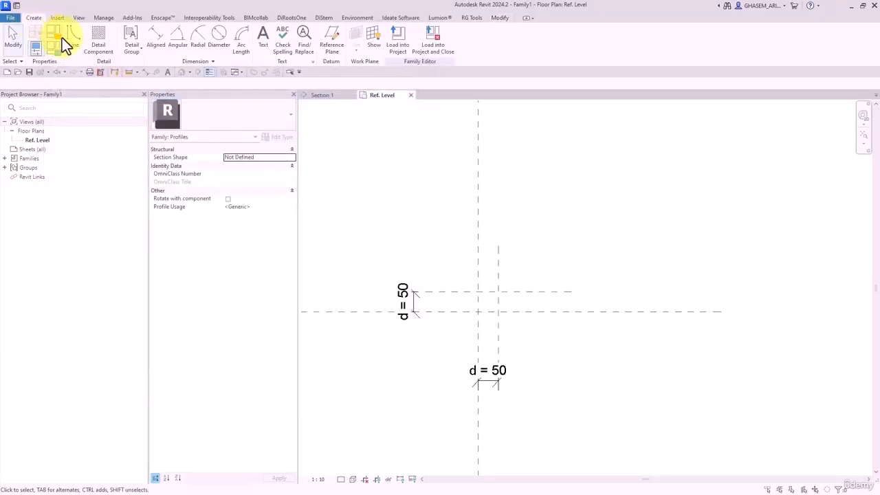
left_click(61, 39)
scroll(426, 289, "up", 2)
left_click(535, 324)
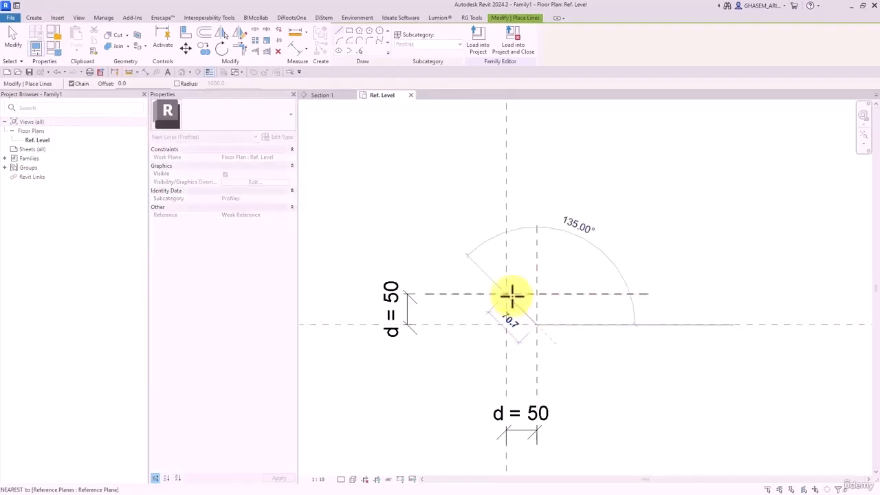
left_click(509, 294)
left_click(507, 324)
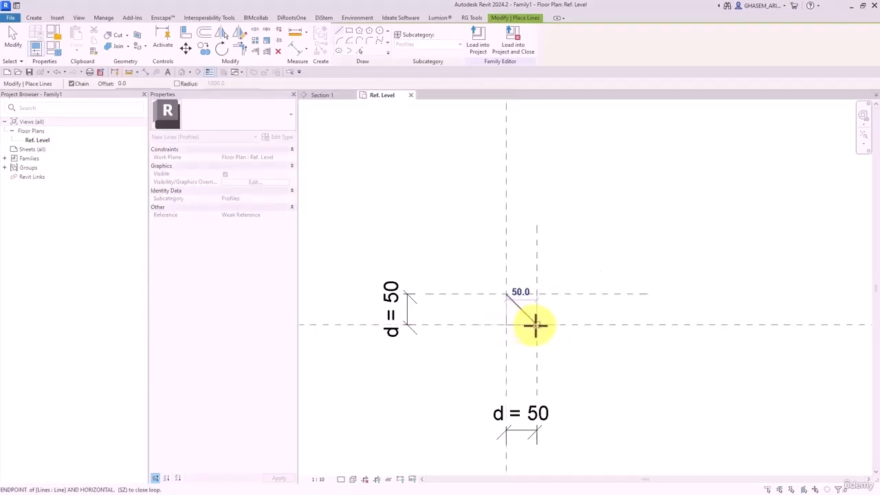
left_click(536, 325)
left_click(14, 35)
scroll(532, 316, "up", 4)
middle_click_drag(507, 319, 549, 307)
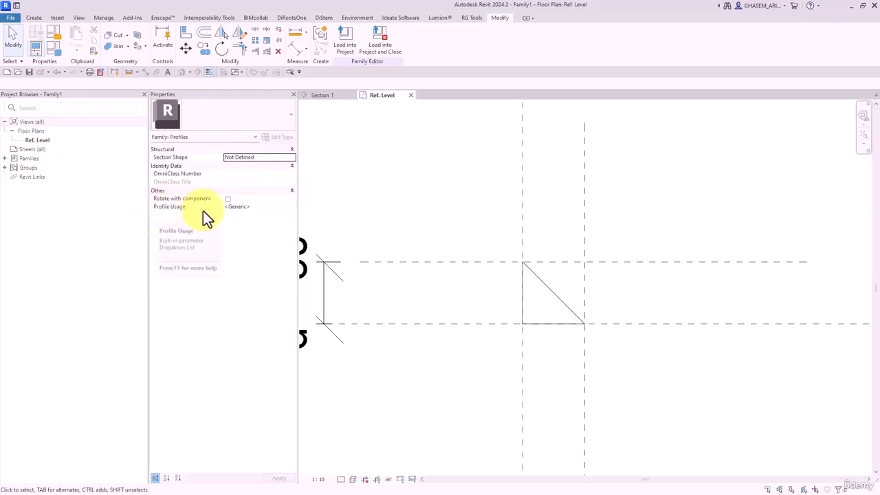
- Set Profile Usage to Slab Edge and model behaviour material to Concrete, then load into Project1
left_click(255, 206)
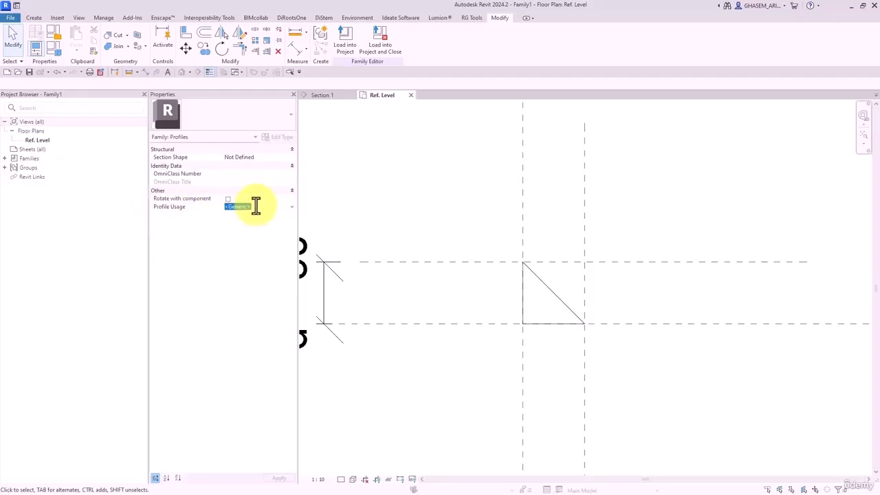
type("edg")
left_click(231, 215)
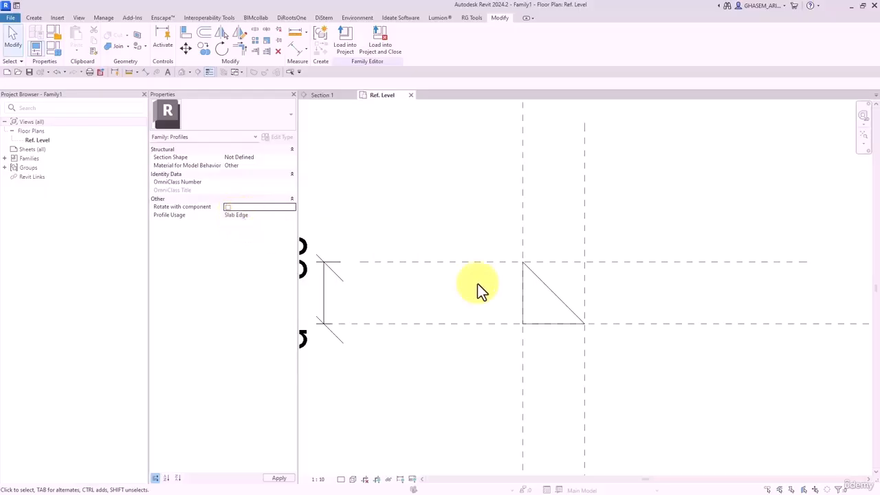
left_click(249, 166)
left_click(291, 165)
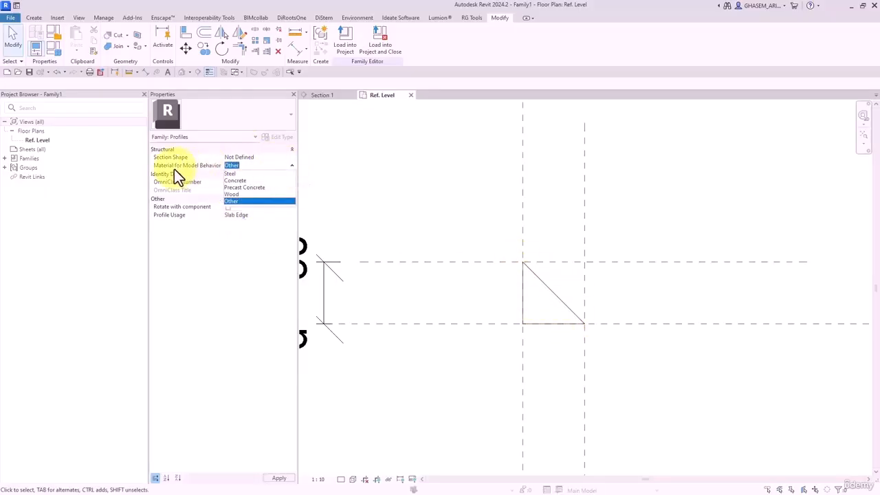
left_click(235, 181)
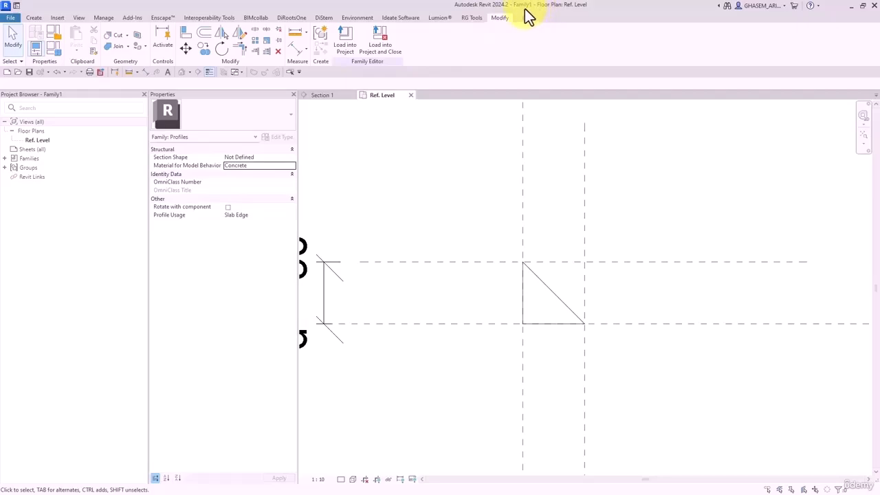
left_click(357, 43)
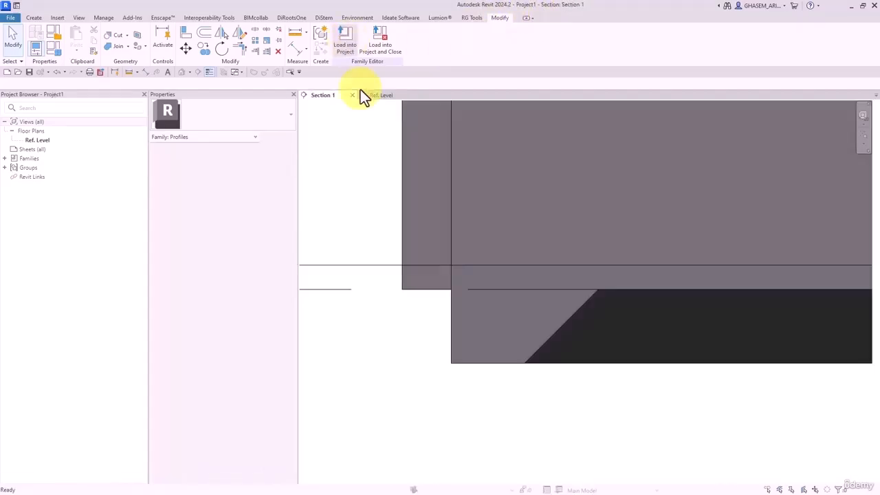
- Duplicate the selected slab edge's type as edge2
left_click(494, 337)
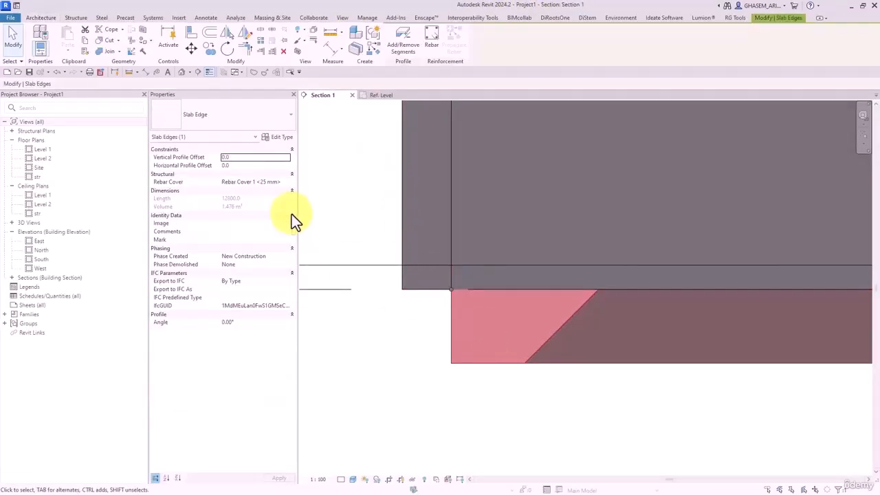
left_click(282, 136)
left_click(509, 50)
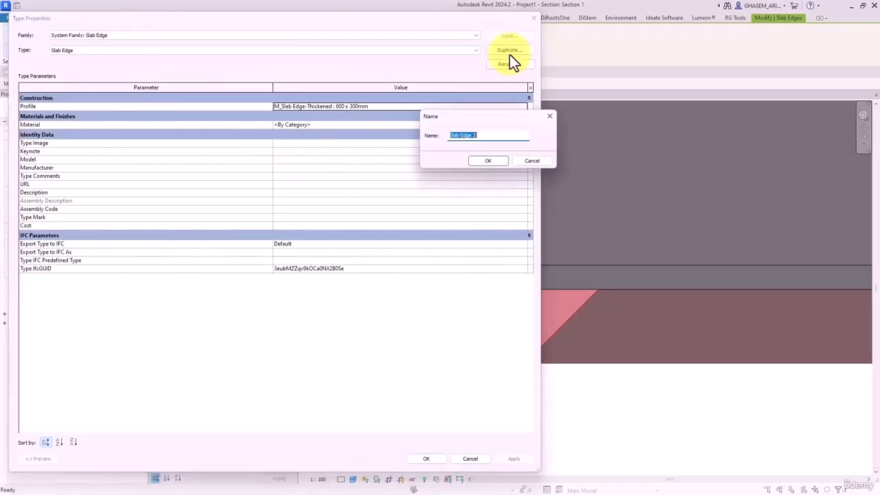
type("edge2")
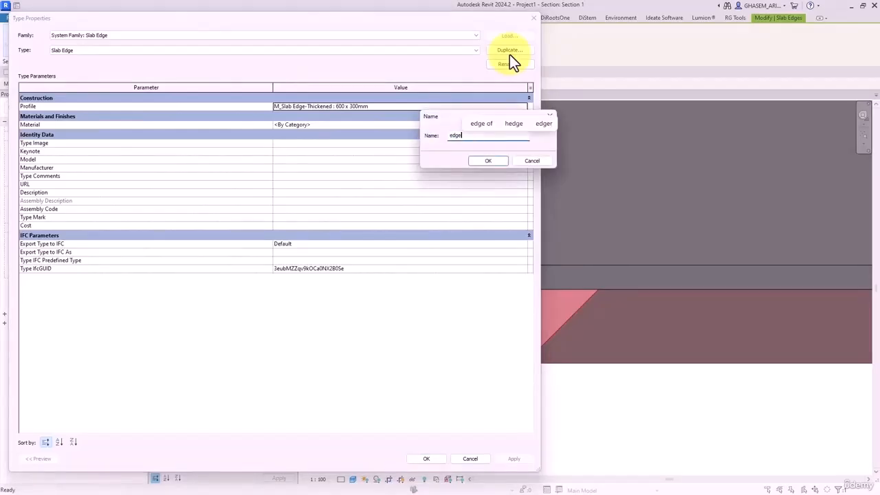
left_click(485, 162)
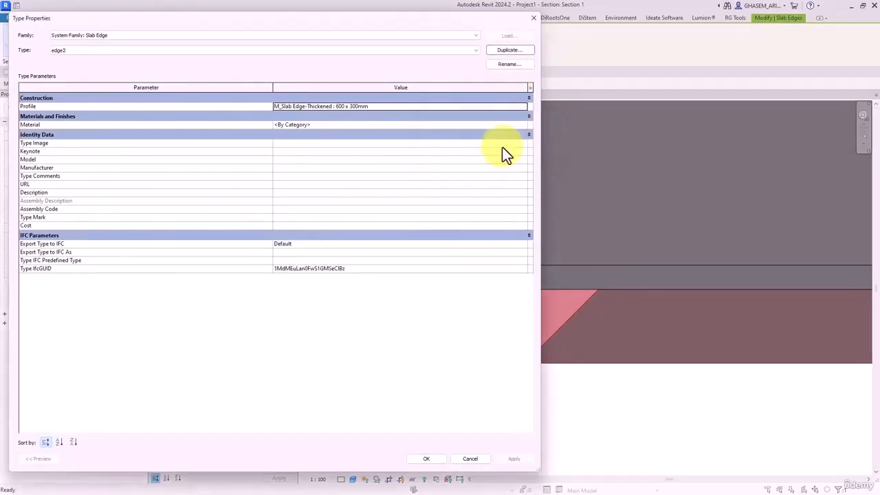
- Give edge2 the Concrete, Cast In Situ material and the Family1 profile
left_click(527, 125)
left_click(525, 124)
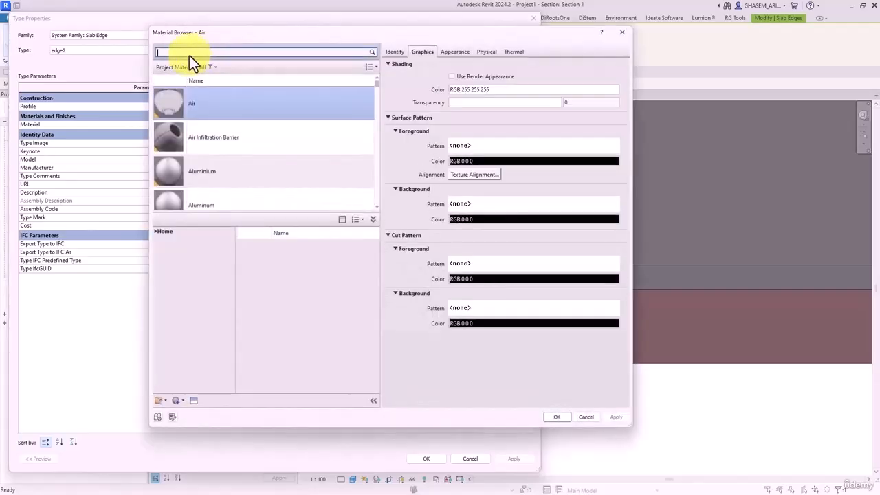
left_click(210, 67)
left_click(168, 100)
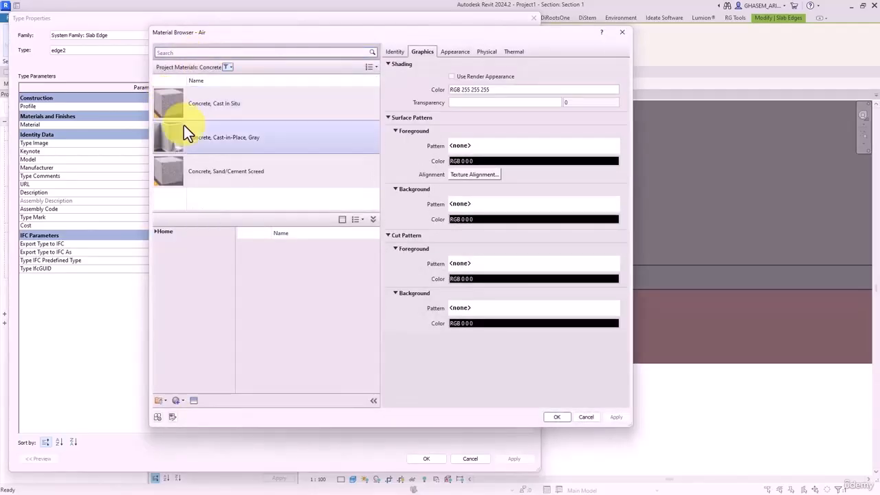
left_click(213, 103)
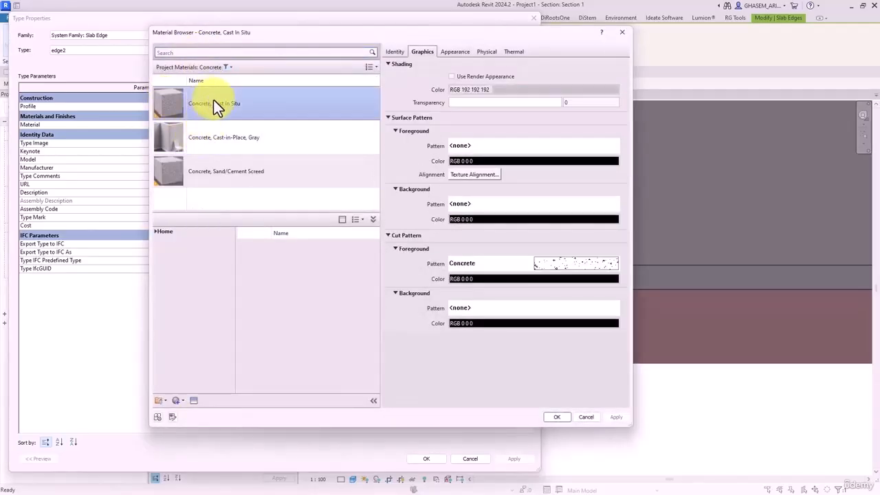
left_click(557, 416)
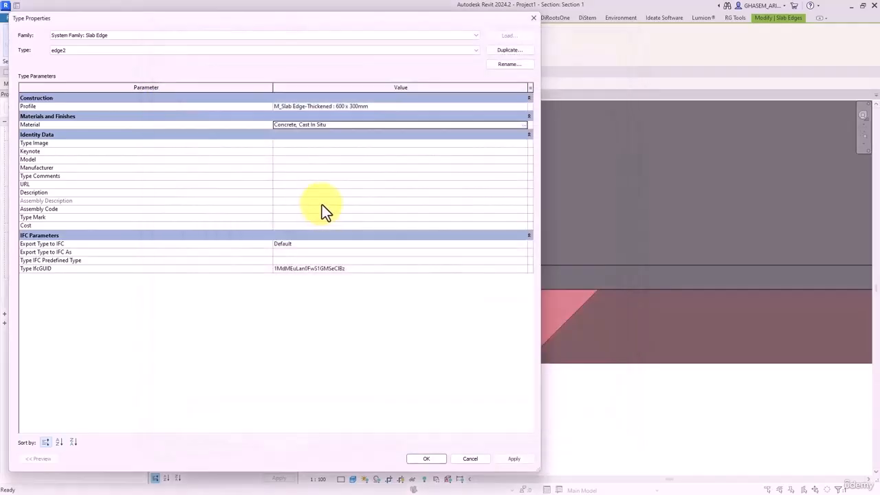
left_click(512, 106)
left_click(310, 121)
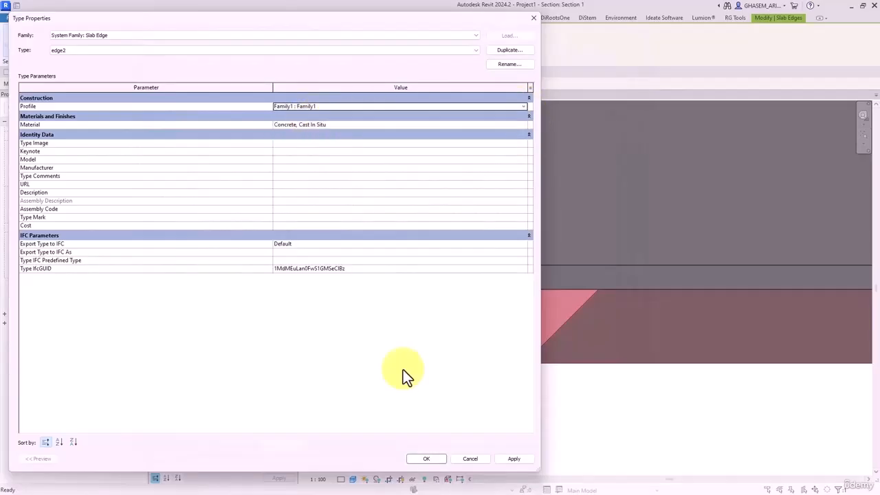
left_click(426, 458)
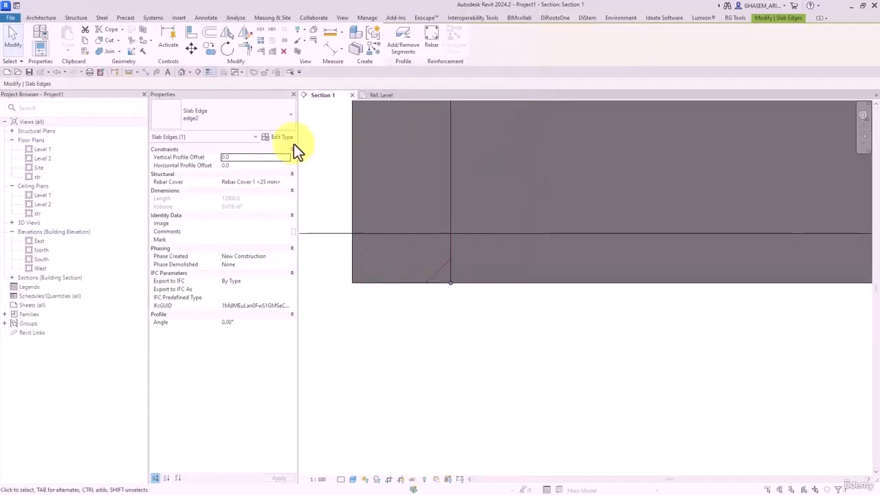
- Flip the slab edge to the other side in 3D and dismiss the resulting warning
left_click(182, 72)
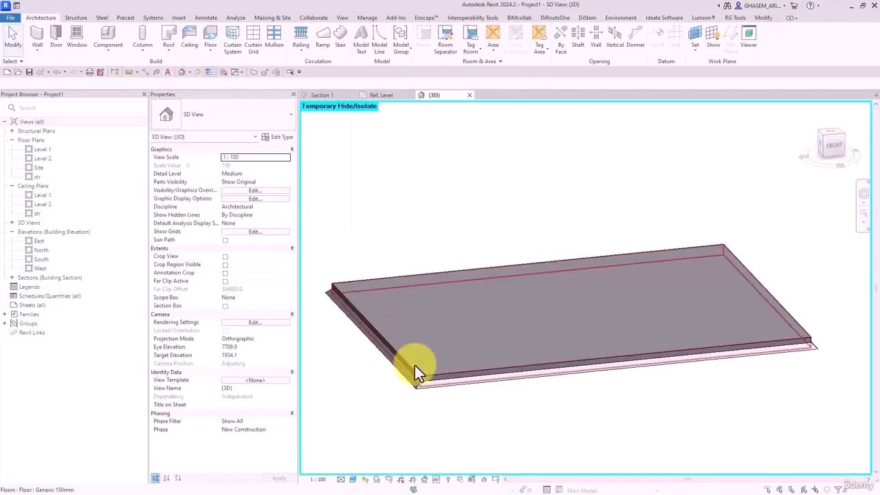
left_click(645, 399)
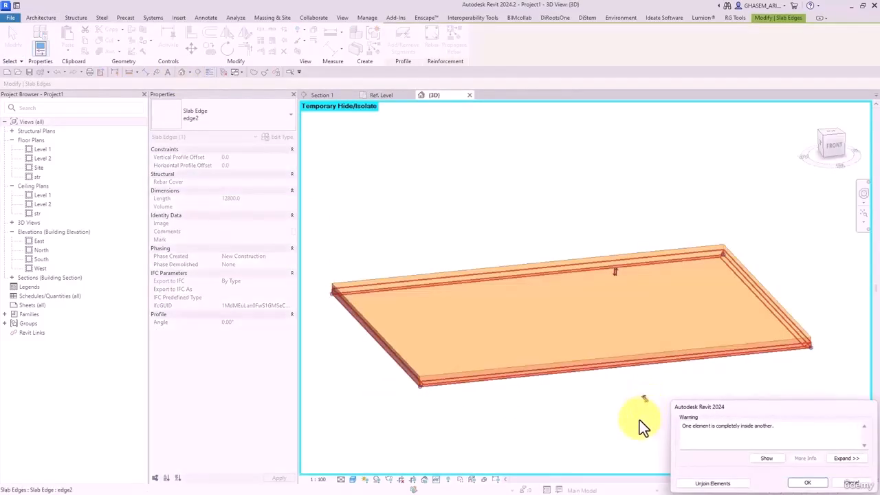
left_click(806, 482)
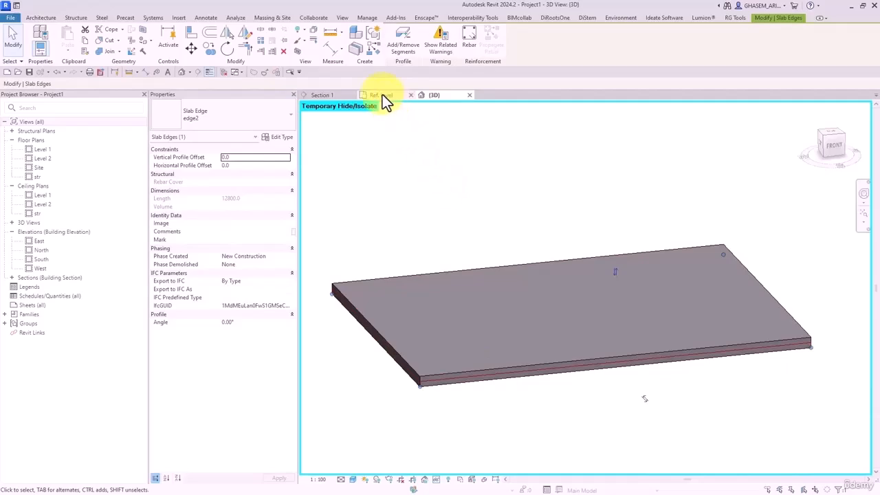
left_click(334, 95)
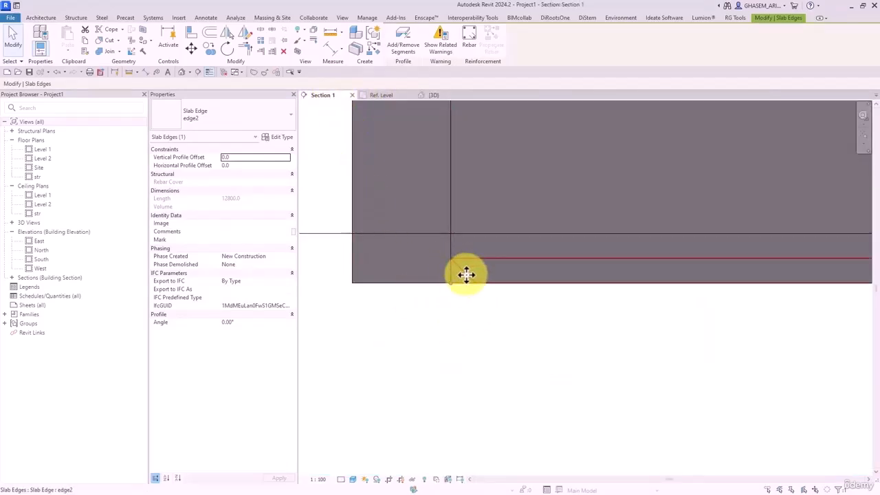
left_click(487, 325)
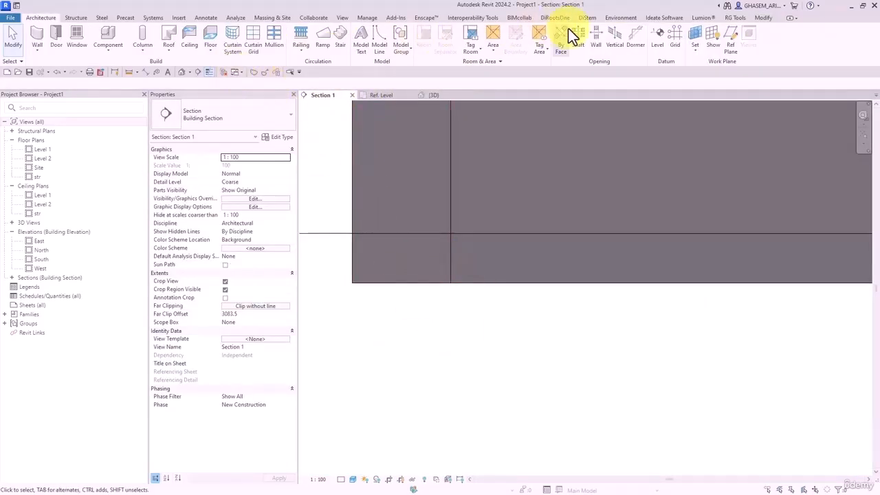
- Join the floor slab and the slab edge with Join Geometry
left_click(764, 17)
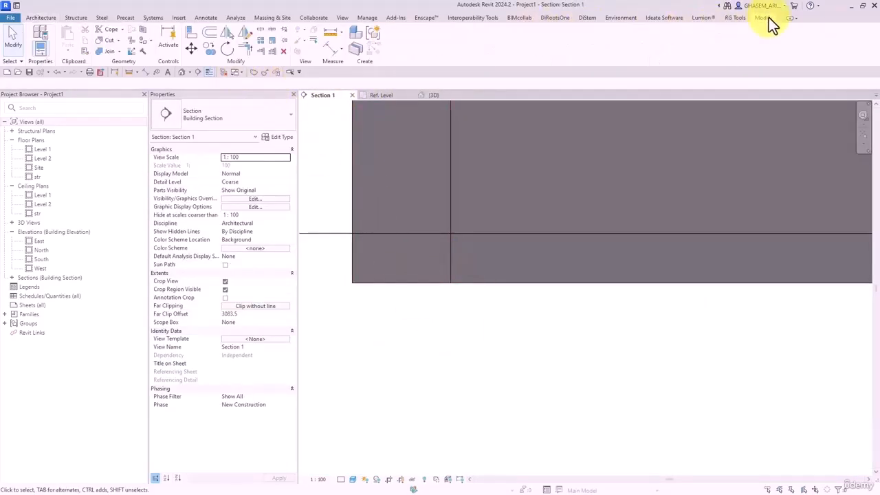
left_click(101, 52)
left_click(496, 249)
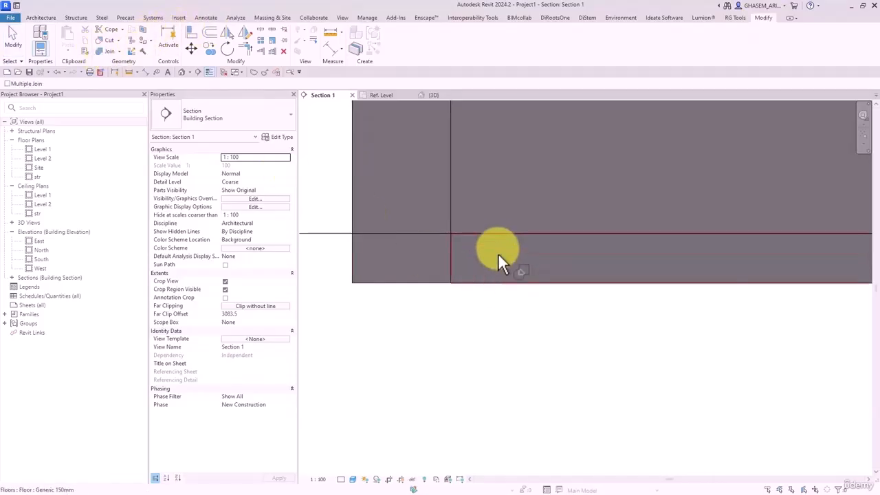
left_click(465, 285)
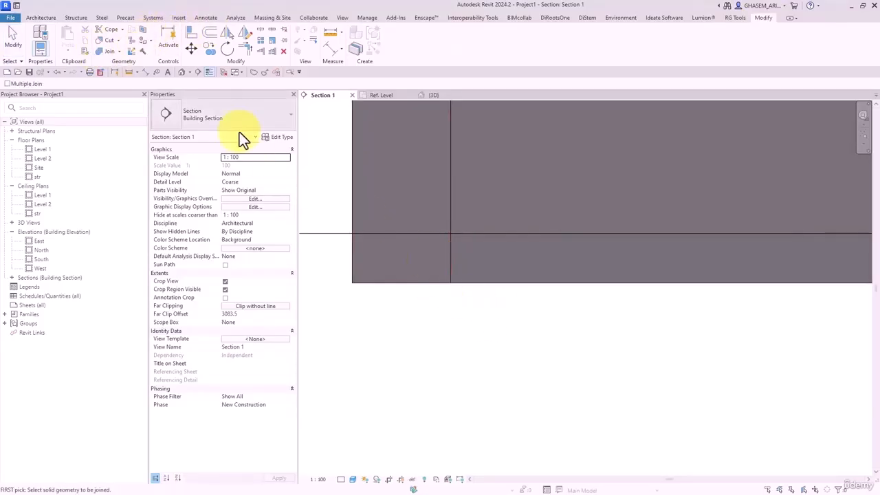
- Switch the join order of the slab and slab edge, then return to Section 1
left_click(182, 73)
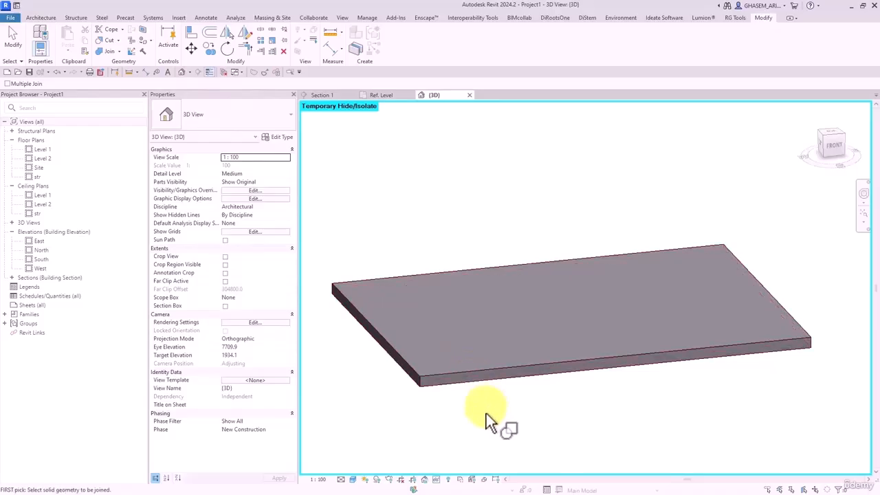
middle_click_drag(485, 413, 501, 232, "shift")
scroll(402, 231, "up", 3)
scroll(402, 233, "up", 2)
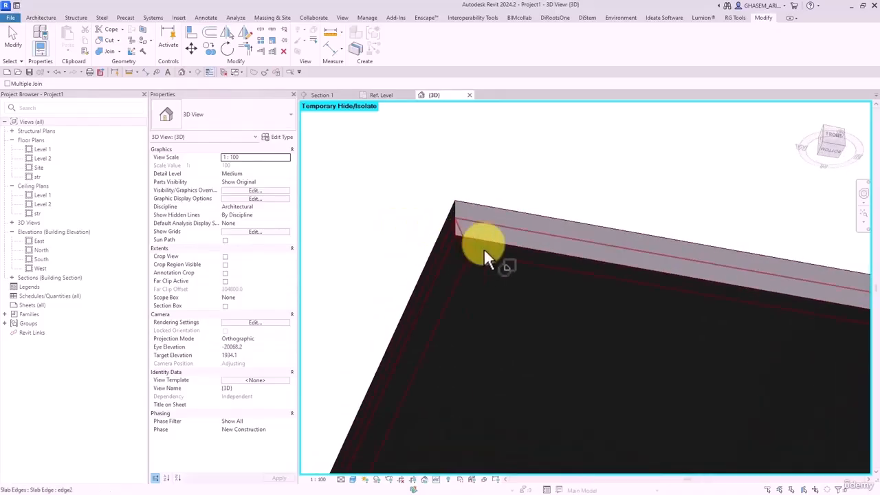
left_click(119, 50)
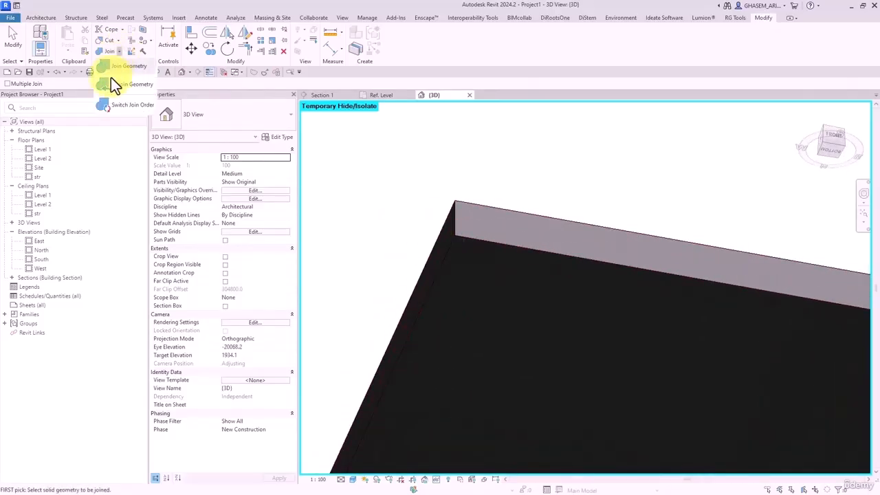
left_click(113, 104)
left_click(486, 276)
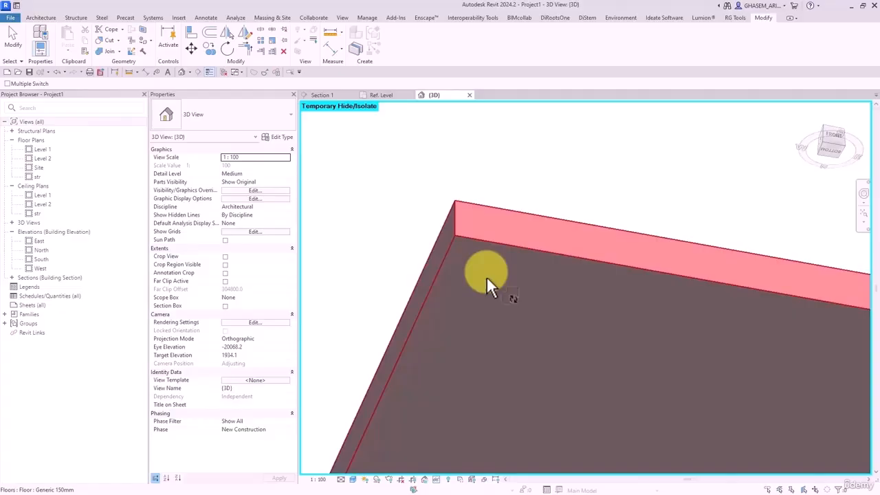
left_click(475, 241)
left_click(15, 39)
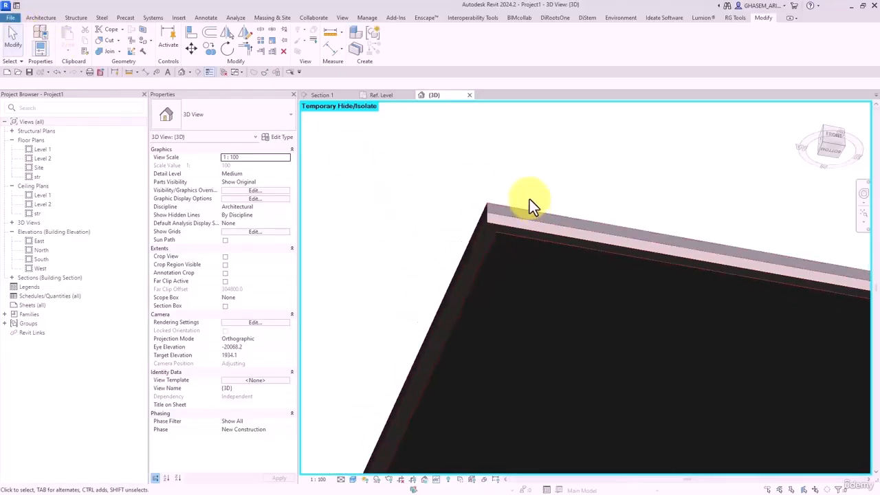
middle_click_drag(526, 198, 440, 148, "shift")
left_click(335, 97)
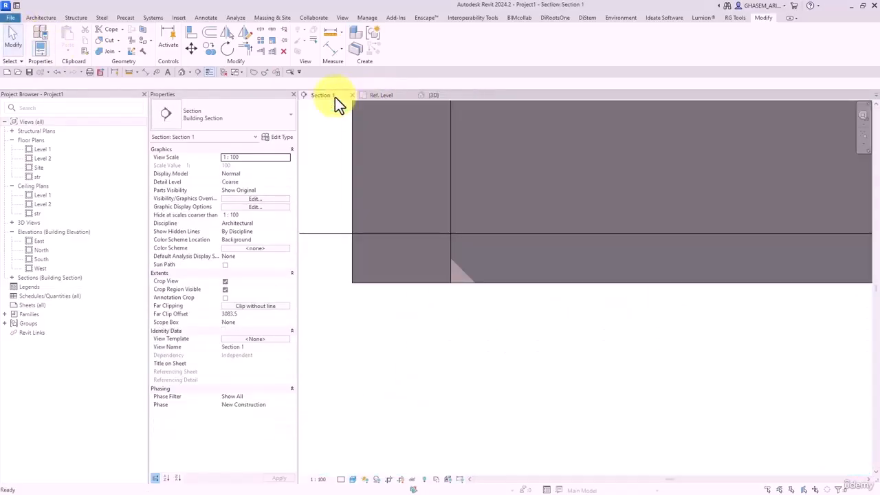
- Set the floor type's structure layer to Concrete, Sand/Cement Screed, shaded with its render appearance
left_click(477, 239)
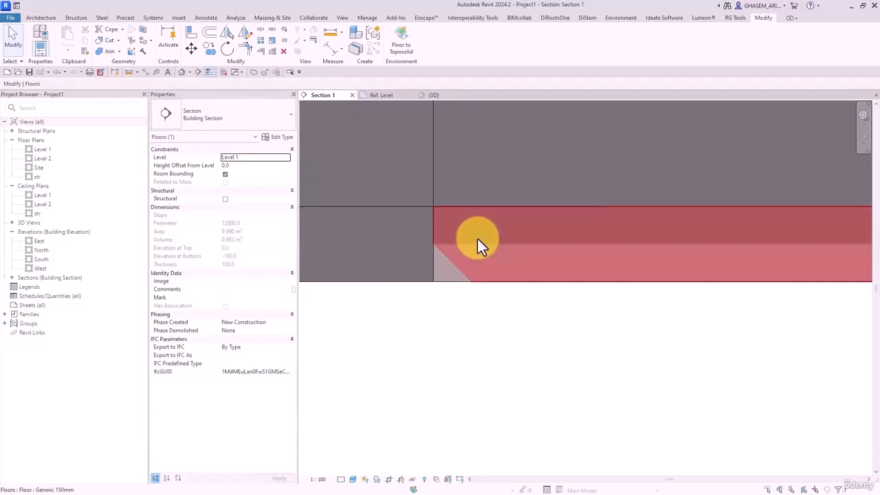
left_click(279, 137)
left_click(460, 108)
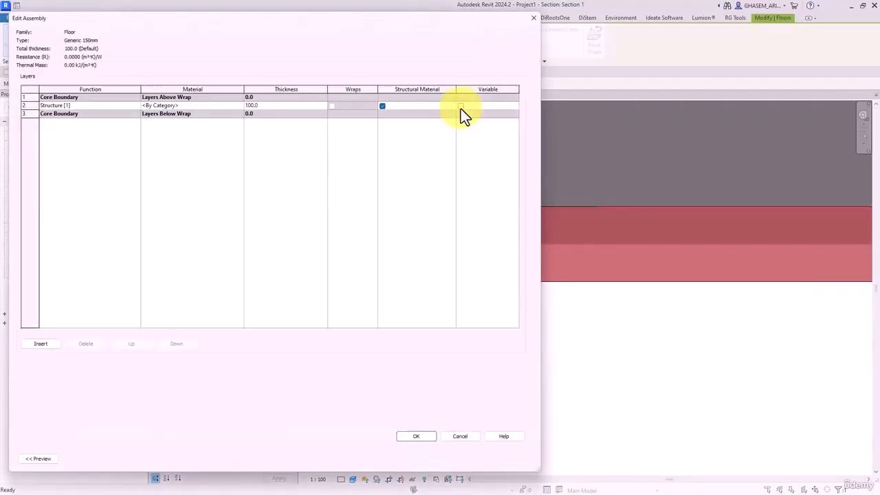
left_click(238, 106)
left_click(239, 105)
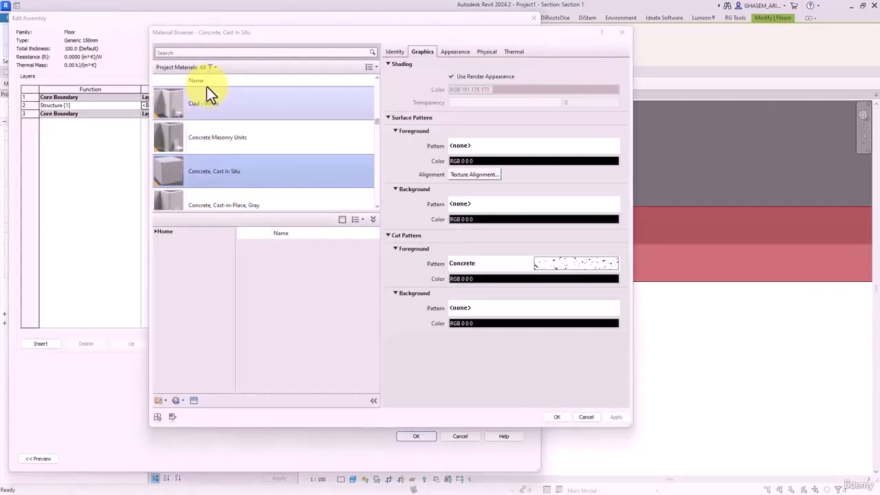
left_click(211, 67)
left_click(172, 100)
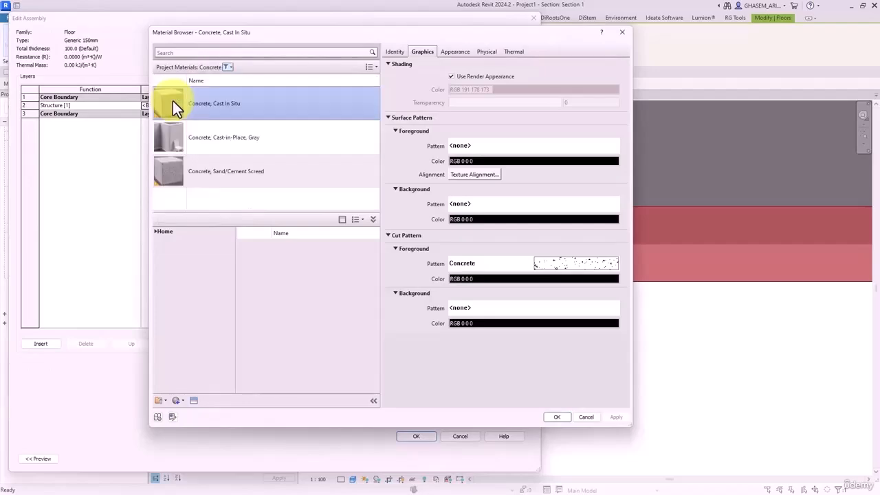
left_click(206, 172)
left_click(557, 416)
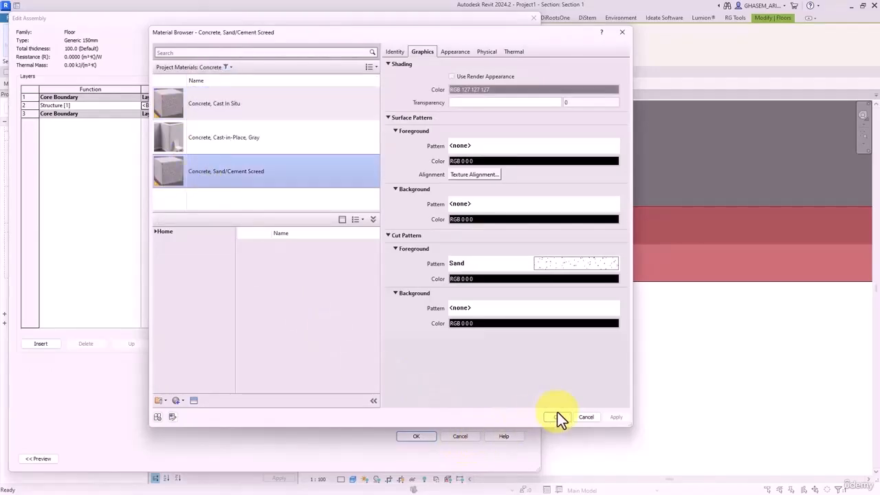
left_click(467, 77)
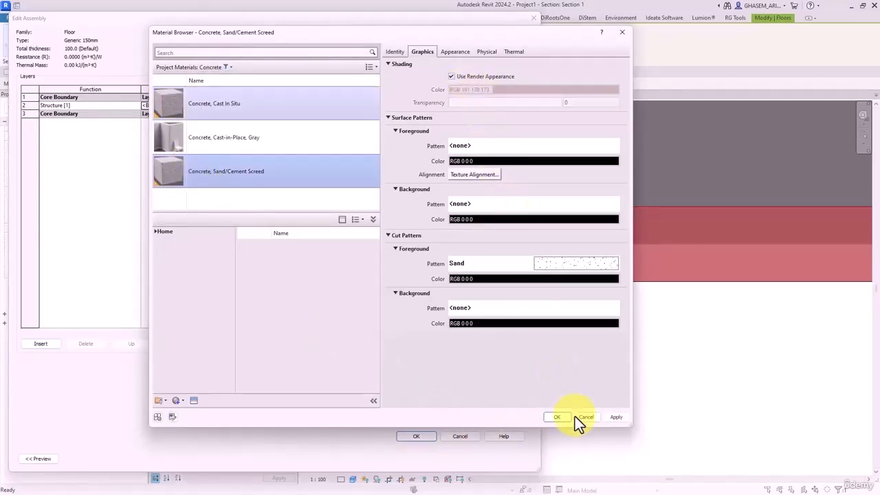
key("Return")
left_click(416, 436)
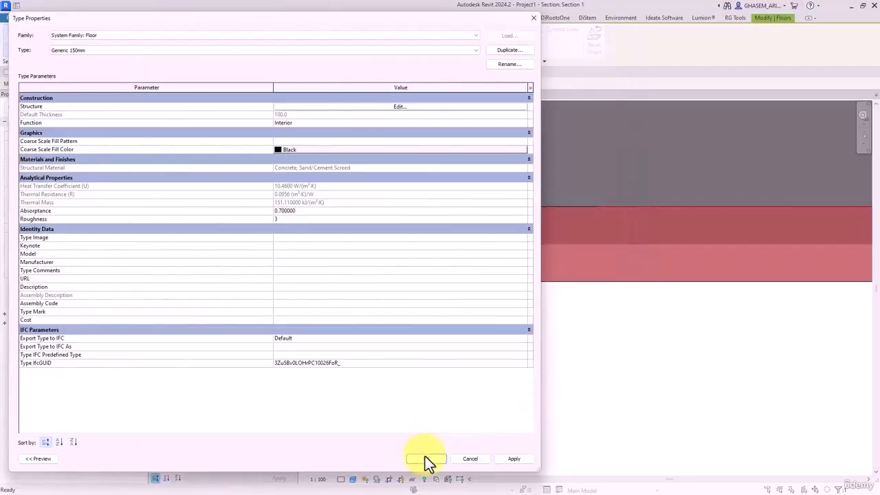
left_click(426, 458)
- Reopen the floor type's structure layer to verify the screed material, leaving it unchanged
left_click(519, 378)
middle_click_drag(497, 356, 489, 366)
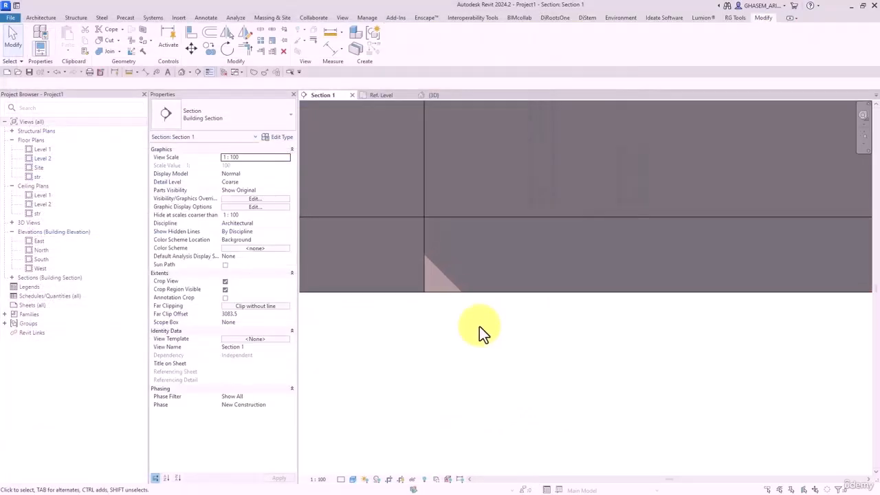
left_click(489, 292)
left_click(280, 136)
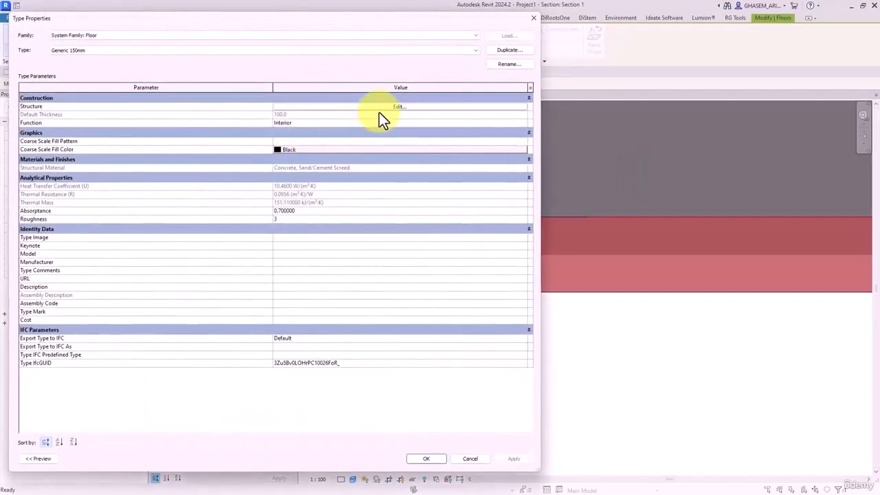
left_click(403, 158)
left_click(242, 105)
left_click(241, 106)
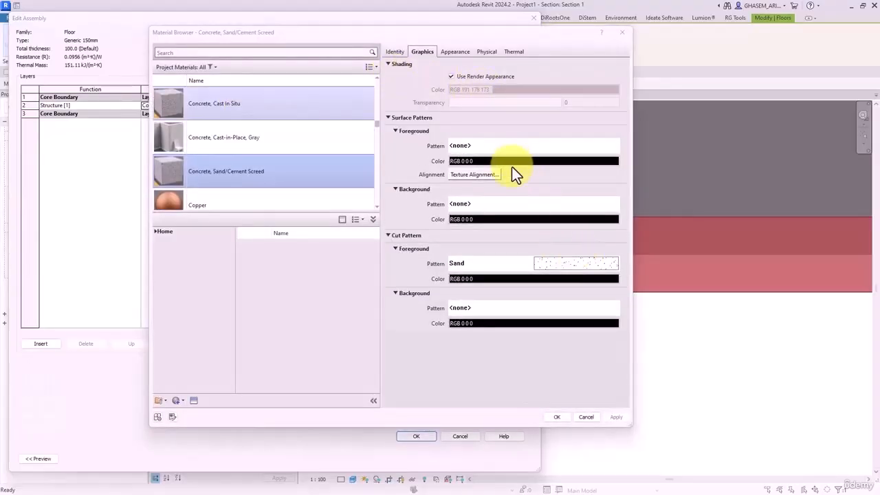
left_click(556, 417)
left_click(416, 436)
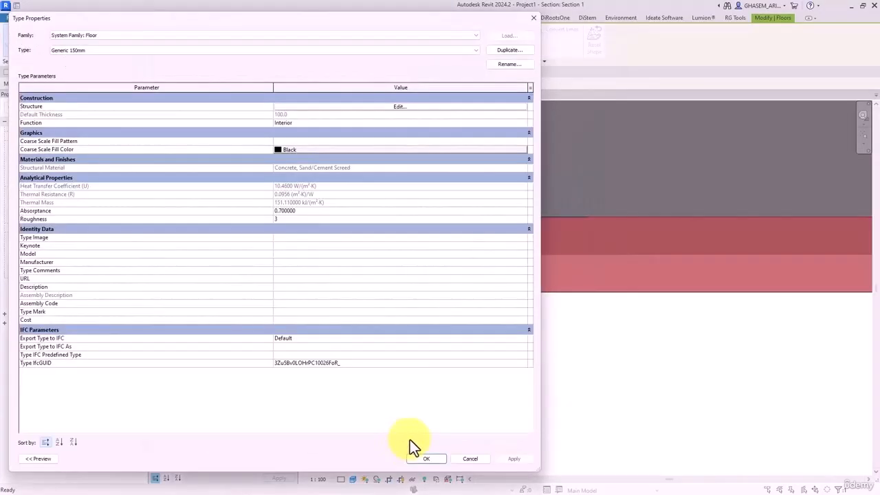
left_click(437, 459)
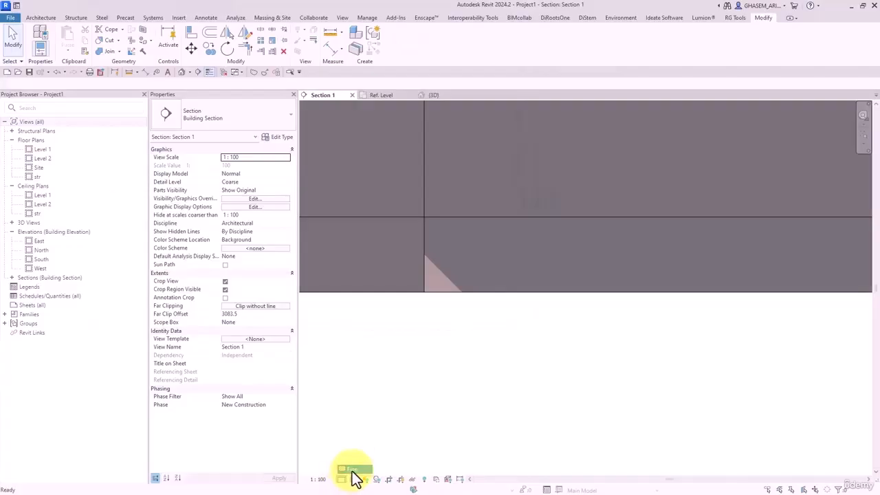
- Set Section 1 to 1:10 scale so the sand hatch shows, then switch to the default 3D view
left_click(317, 479)
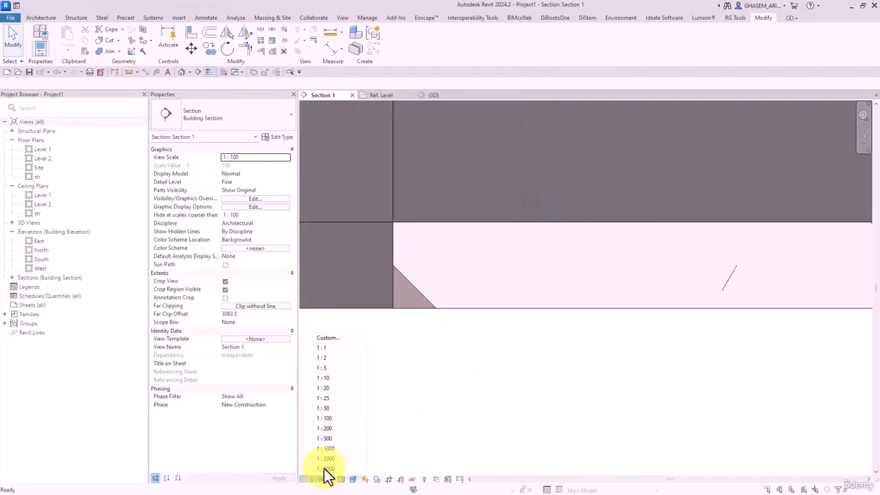
left_click(340, 378)
scroll(454, 352, "down", 3)
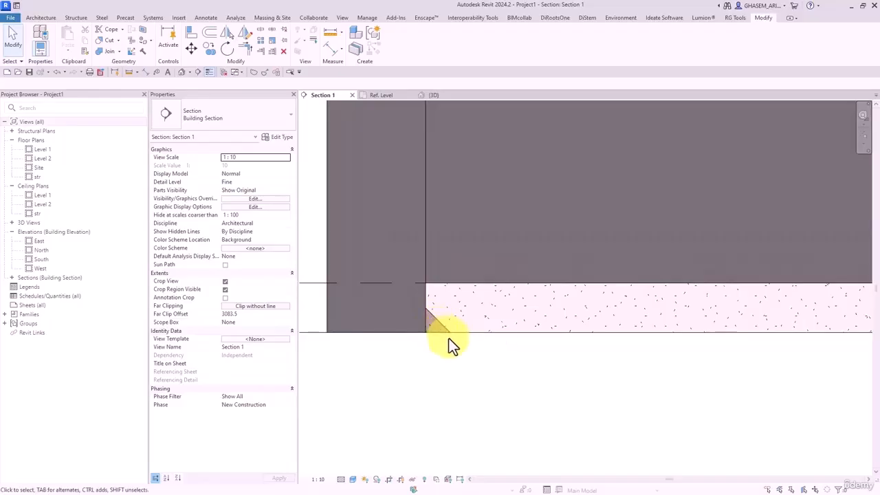
middle_click_drag(447, 336, 396, 435)
left_click(182, 72)
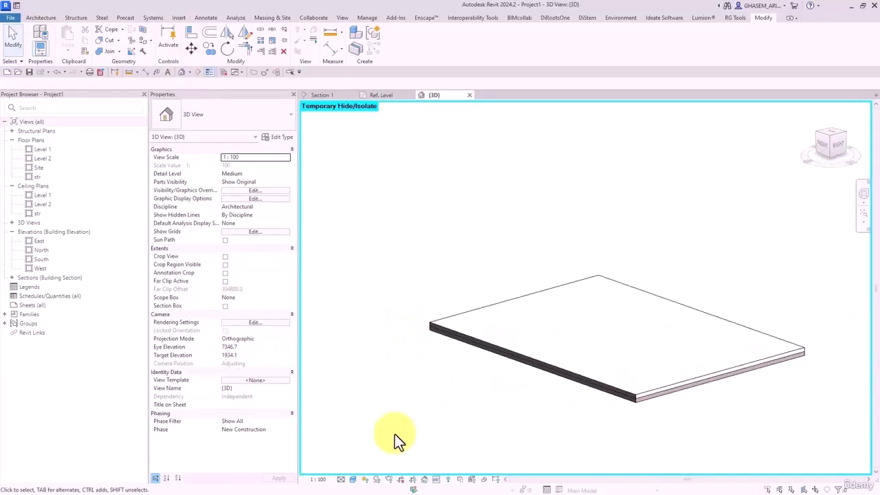
- Reset Temporary Hide/Isolate to restore all hidden elements in the 3D view
left_click(441, 481)
left_click(446, 470)
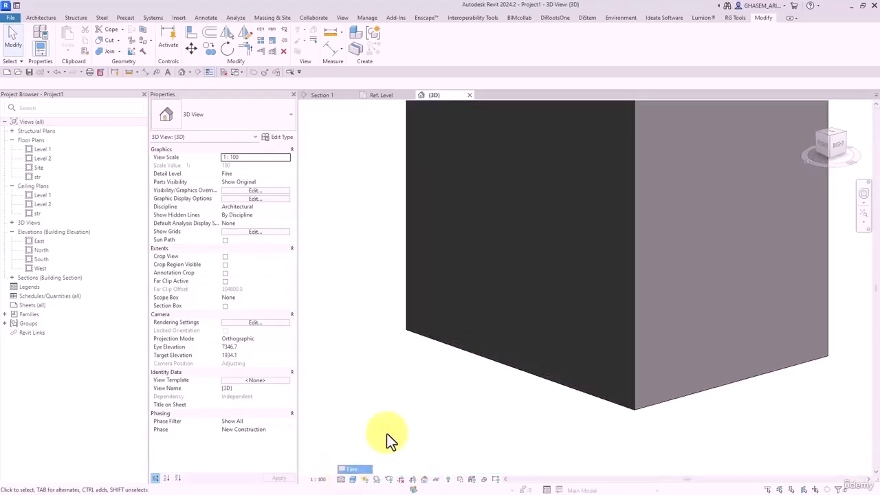
scroll(371, 384, "down", 3)
- Cut into the walls with a section box grip, inspect the result, then turn the section box off
left_click(225, 305)
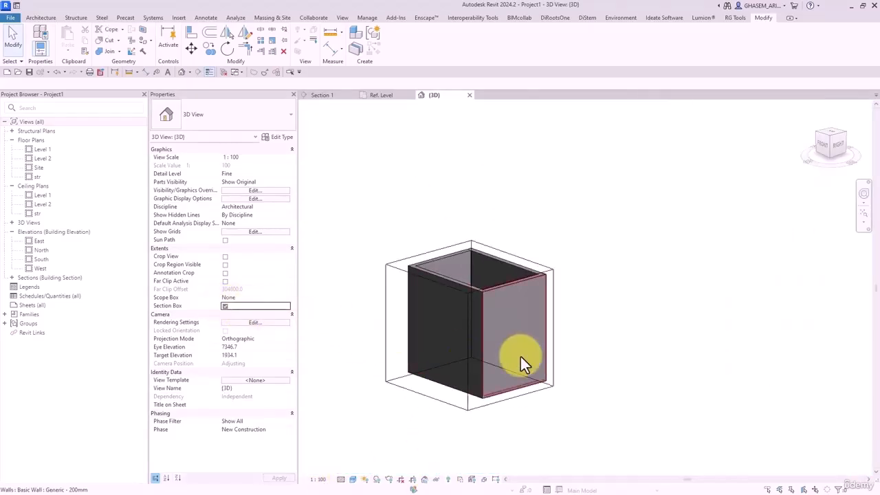
left_click(549, 378)
left_click_drag(513, 339, 492, 332)
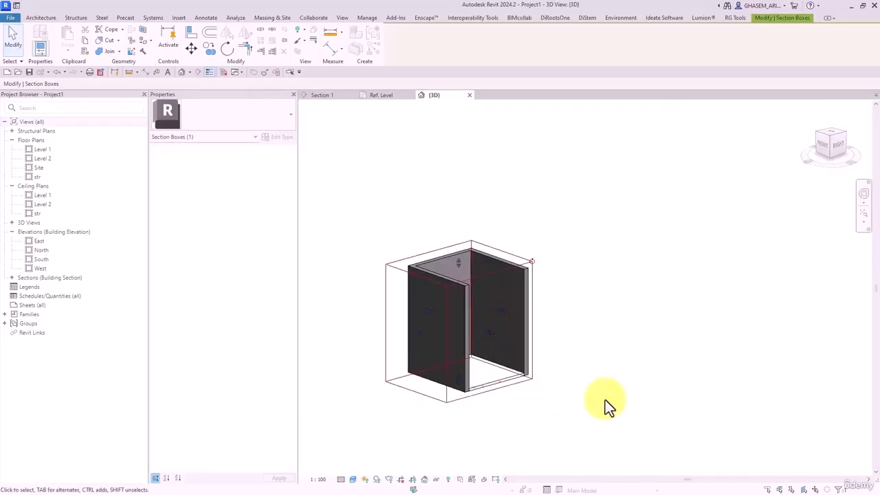
left_click(605, 399)
scroll(551, 381, "up", 3)
scroll(551, 381, "up", 5)
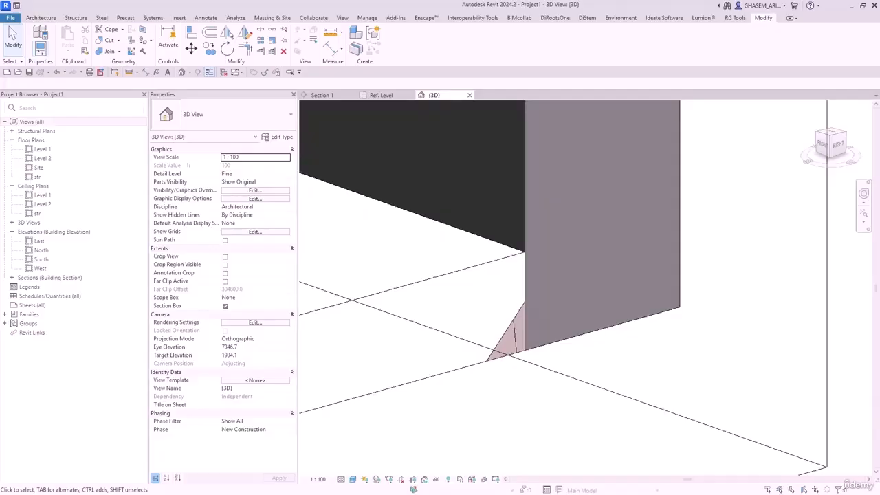
scroll(776, 348, "down", 6)
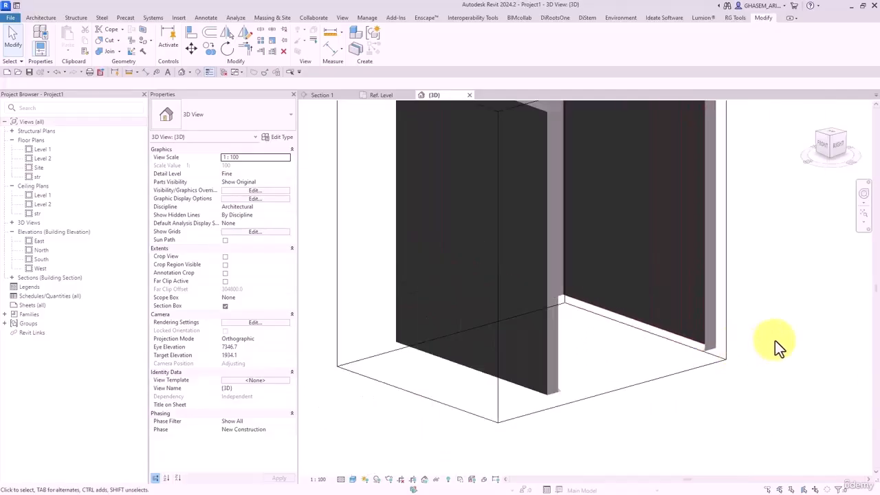
scroll(774, 342, "down", 2)
left_click(225, 306)
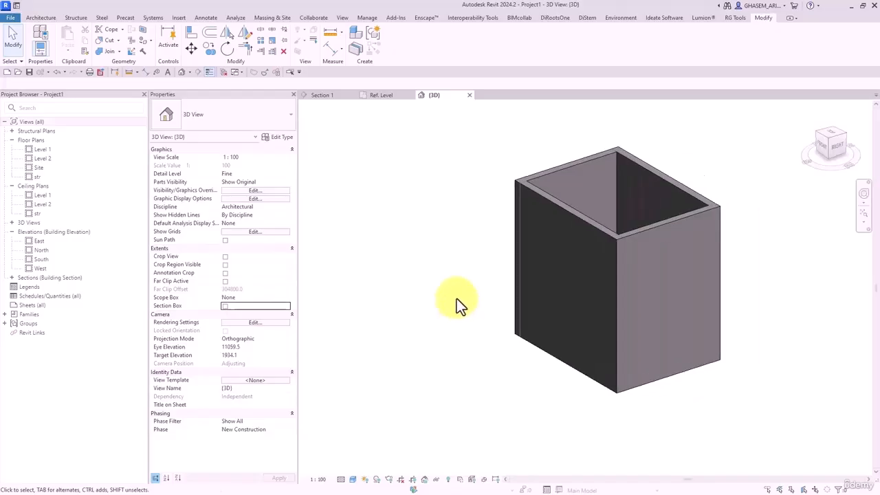
- Close the inactive views and orbit the 3D view to see the box's open top
left_click(227, 72)
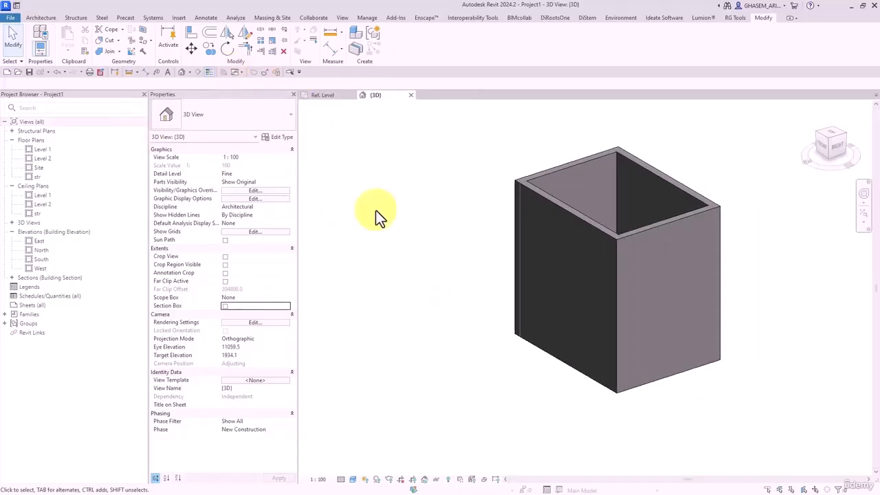
middle_click_drag(443, 230, 398, 238)
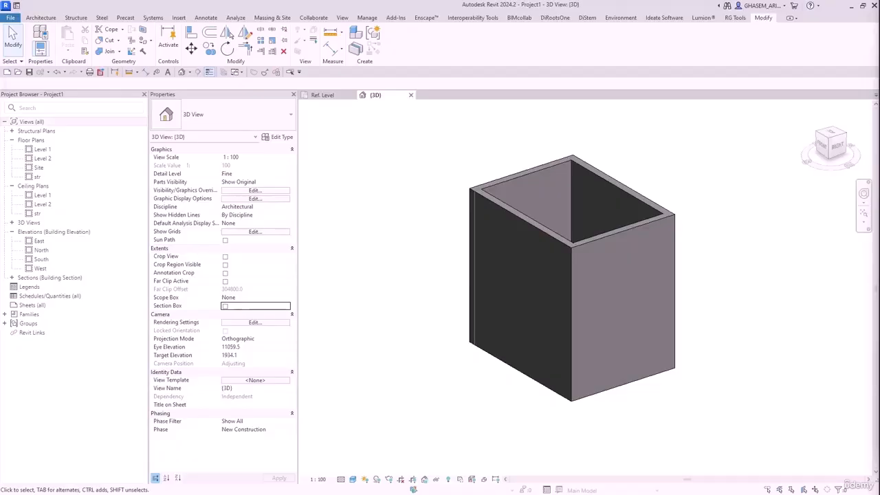
scroll(652, 220, "down", 2)
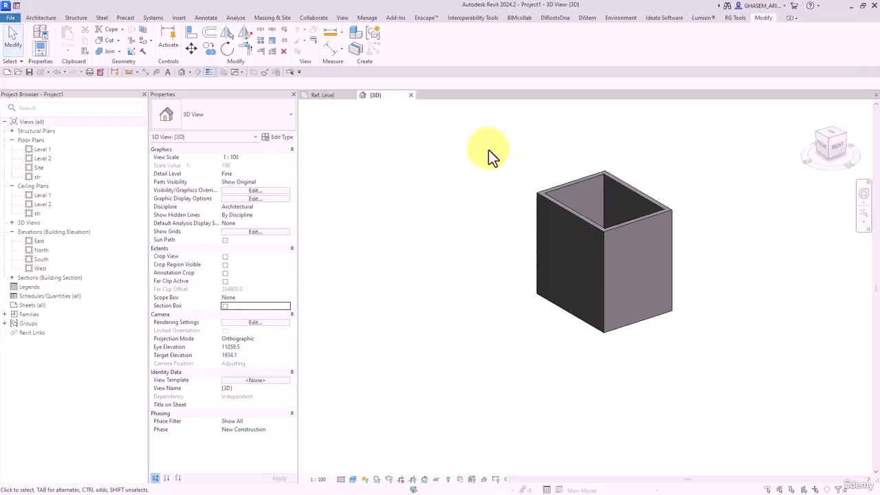
middle_click_drag(524, 215, 507, 220)
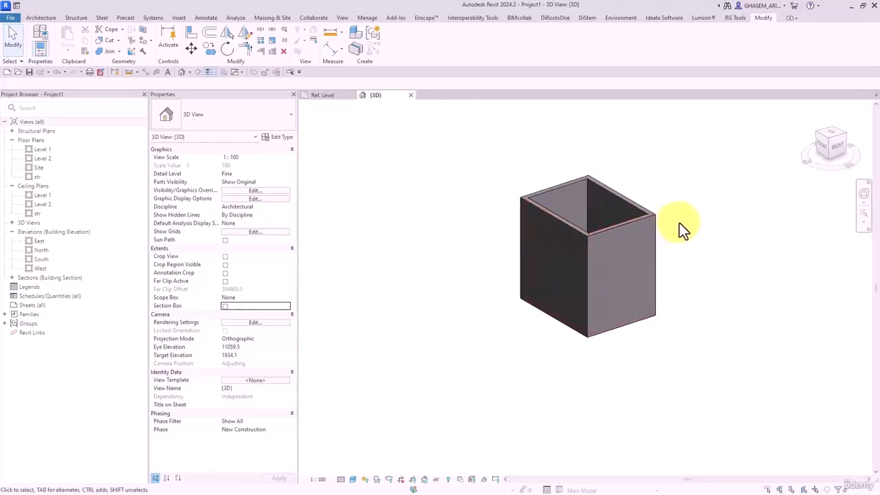
mouse_move(679, 223)
middle_mouse_down("shift")
mouse_move(612, 231)
mouse_move(648, 250)
mouse_move(654, 218)
mouse_move(676, 238)
middle_mouse_up("shift")
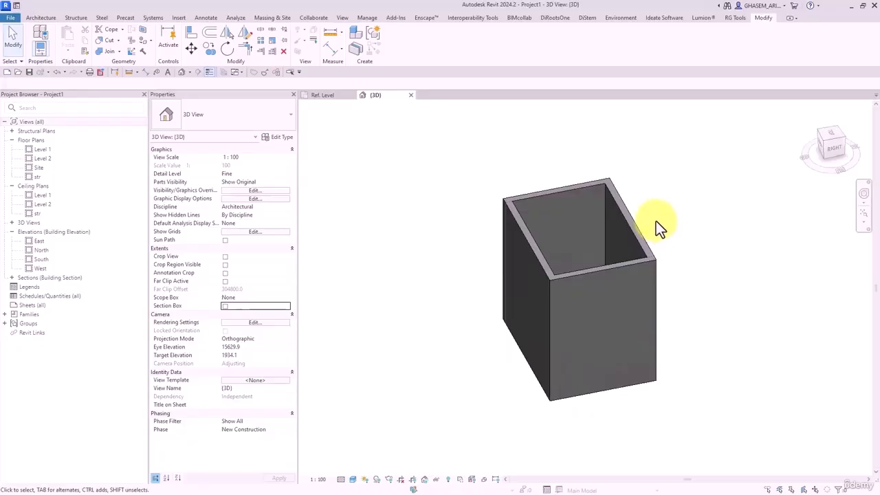
mouse_move(655, 220)
middle_mouse_down("shift")
mouse_move(669, 222)
mouse_move(648, 228)
middle_mouse_up("shift")
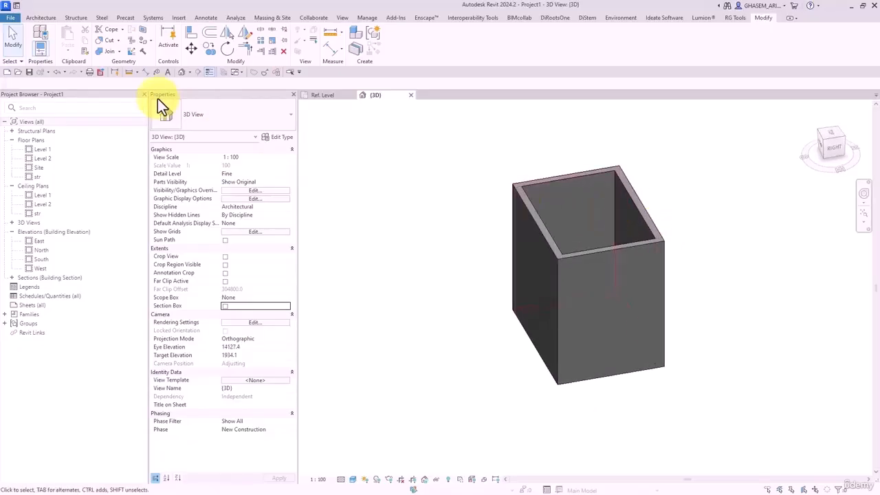
- Close the Ref. Level view and discard the unsaved changes to Family1
left_click(352, 95)
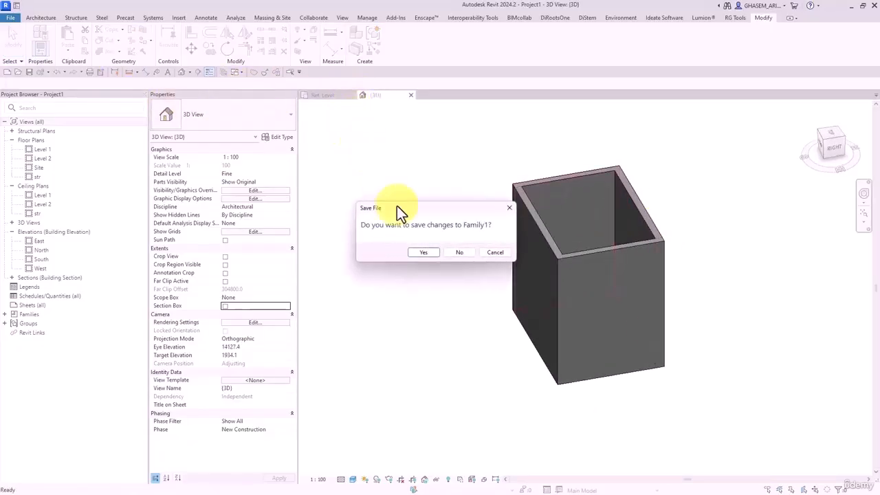
left_click(454, 250)
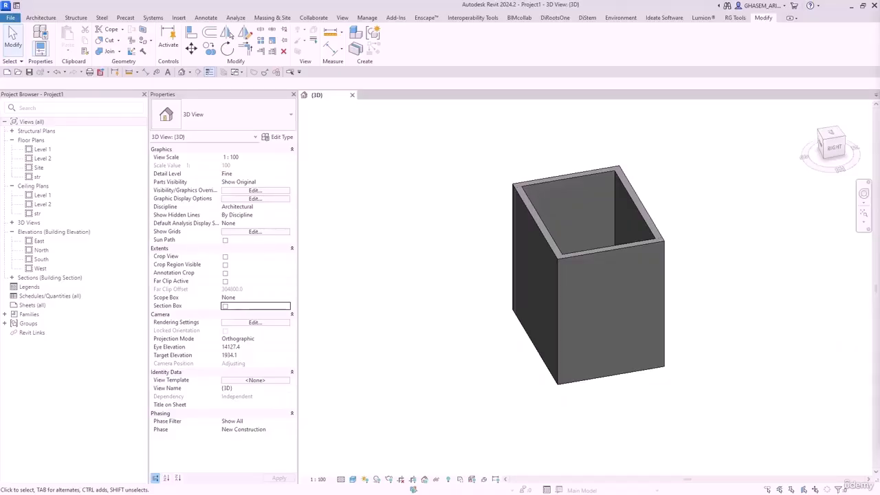
middle_click_drag(327, 152, 320, 155)
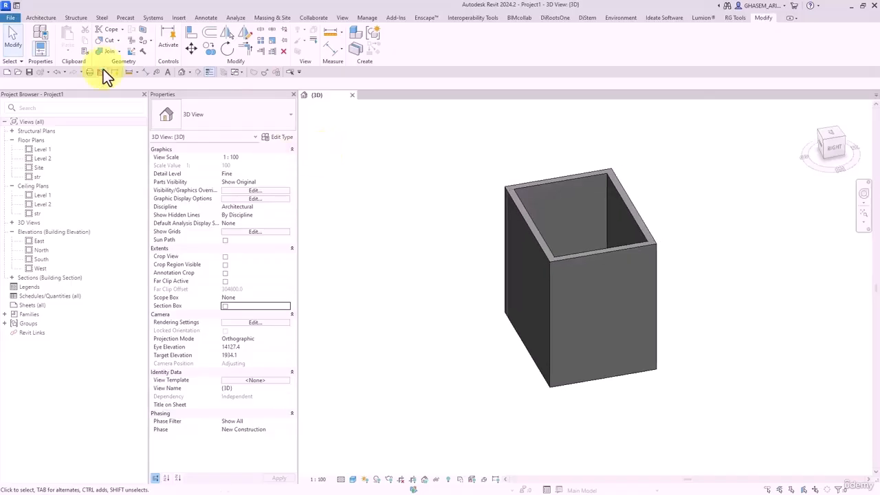
- Start a new family and reposition and resize the template selection window
left_click(12, 17)
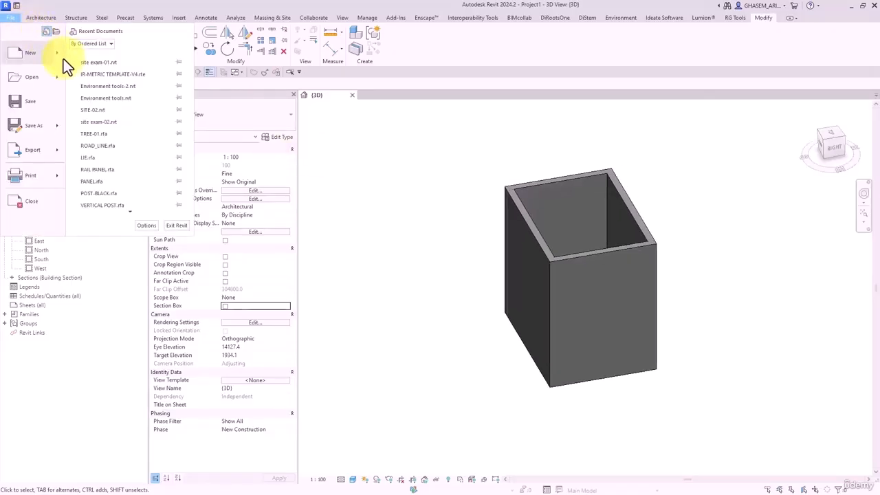
mouse_move(67, 62)
left_click(104, 84)
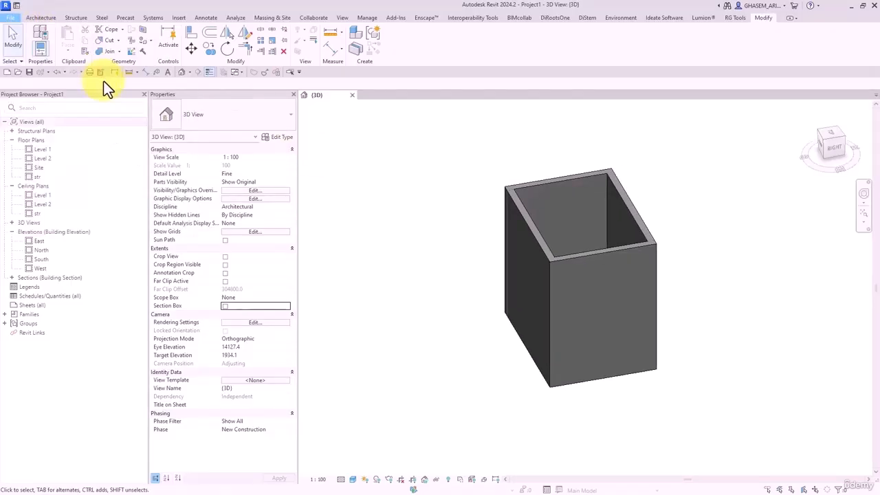
left_click_drag(384, 46, 461, 50)
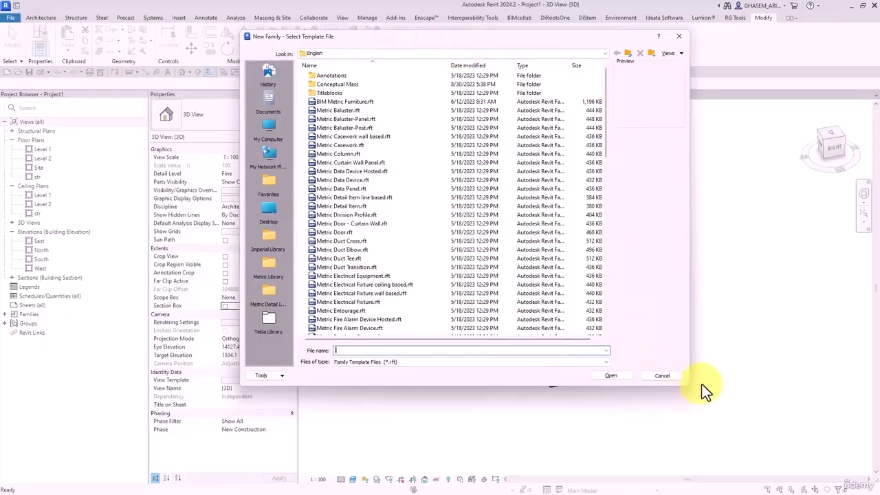
left_click_drag(687, 384, 639, 377)
mouse_move(553, 77)
left_mouse_down()
mouse_move(553, 265)
mouse_move(554, 76)
left_mouse_up()
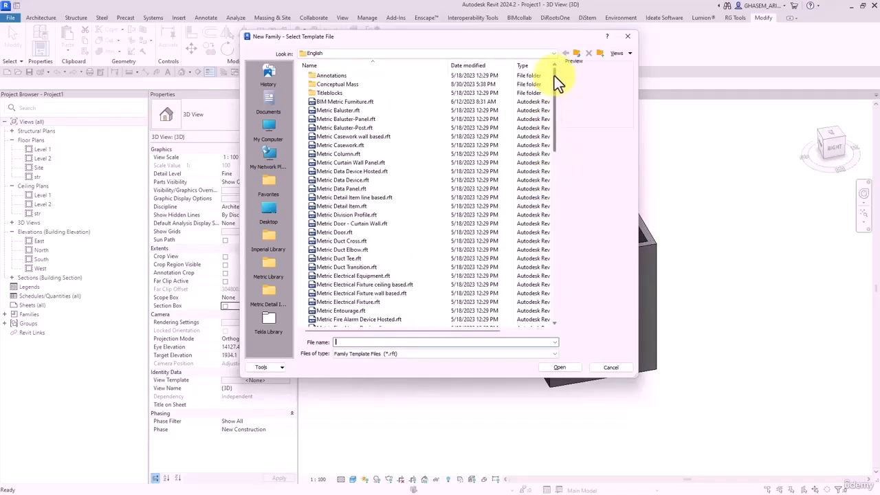
left_click_drag(556, 121, 551, 235)
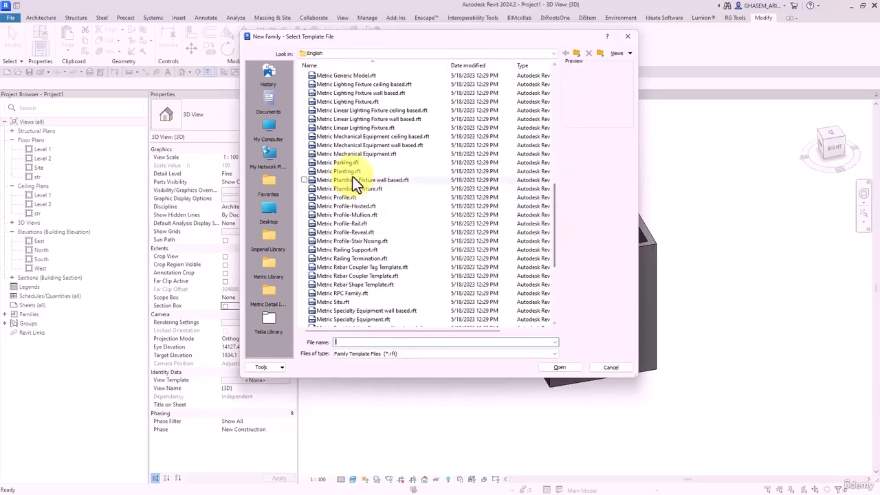
- Browse the templates and open Metric Generic Model two level based.rft
scroll(353, 176, "down", 2)
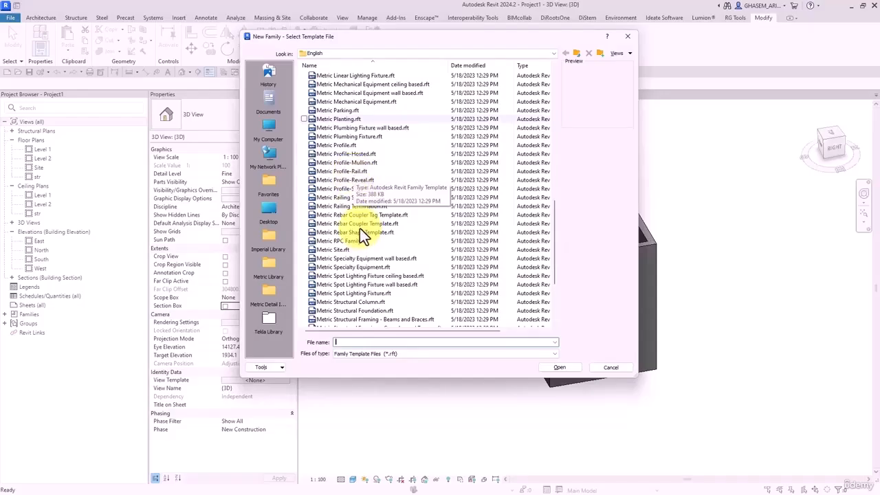
left_click(348, 239)
scroll(354, 230, "up", 1)
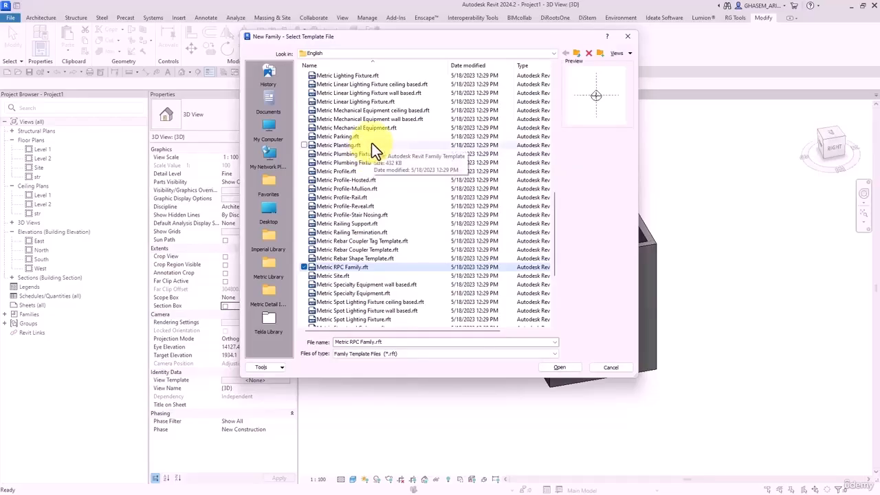
scroll(375, 164, "down", 1)
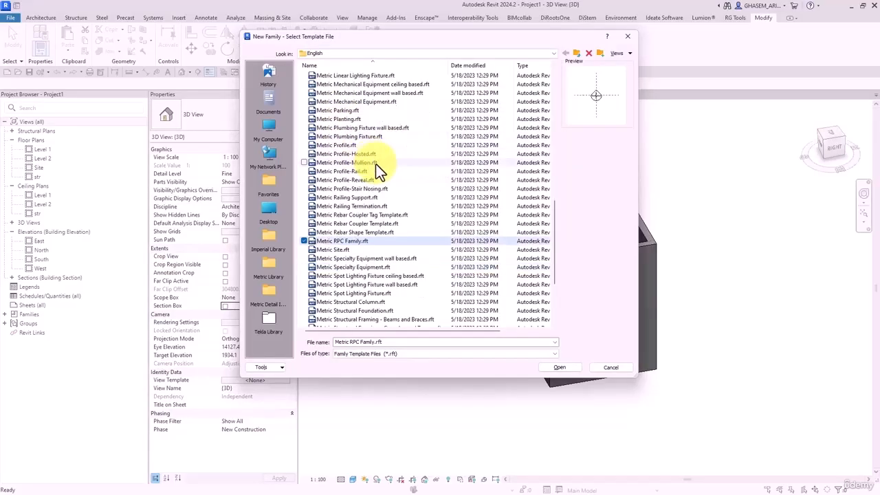
scroll(389, 282, "down", 2)
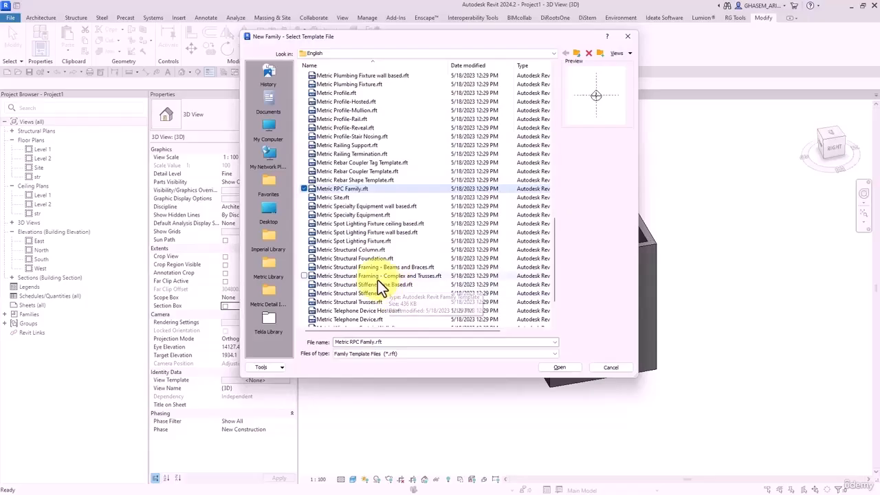
left_click(380, 251)
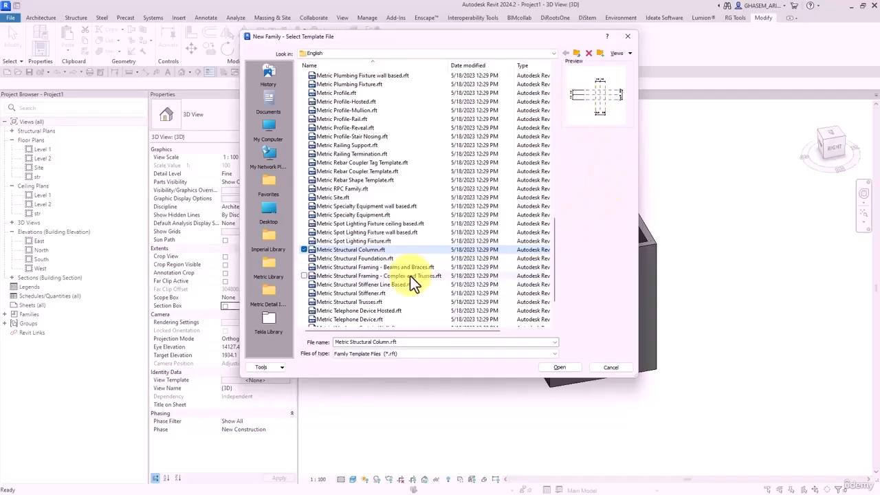
scroll(360, 255, "up", 7)
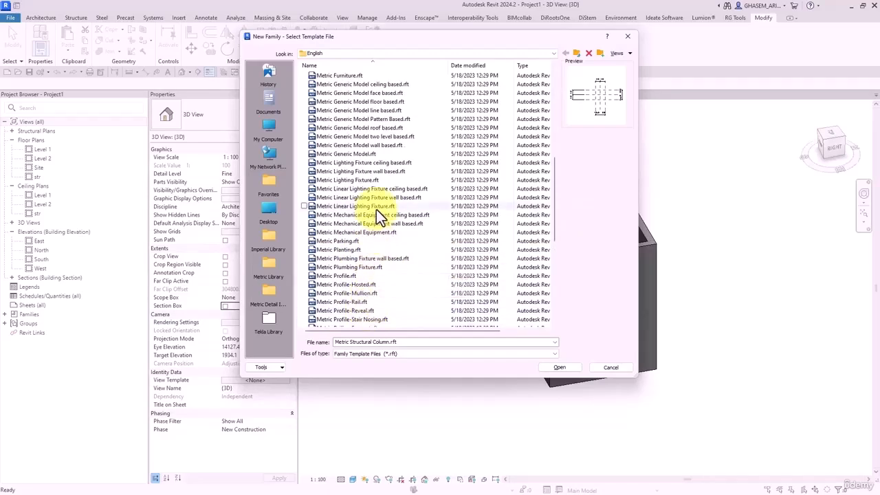
scroll(374, 234, "up", 1)
left_click(357, 172)
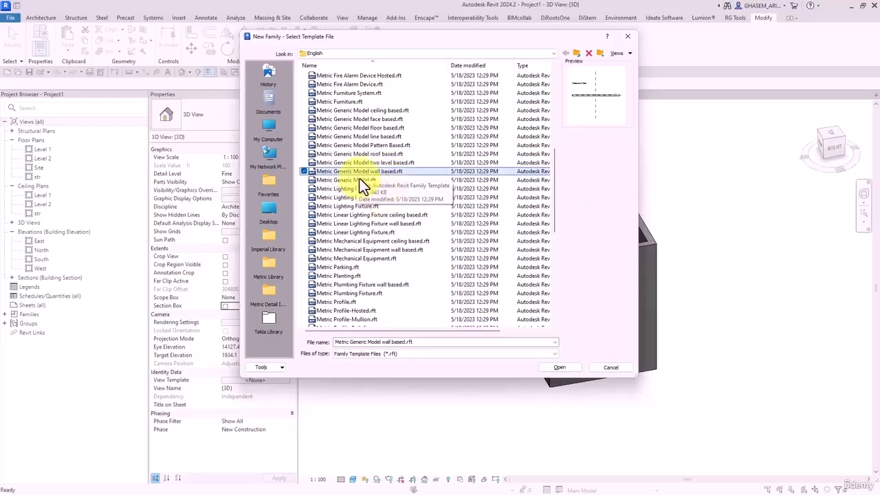
left_click(376, 164)
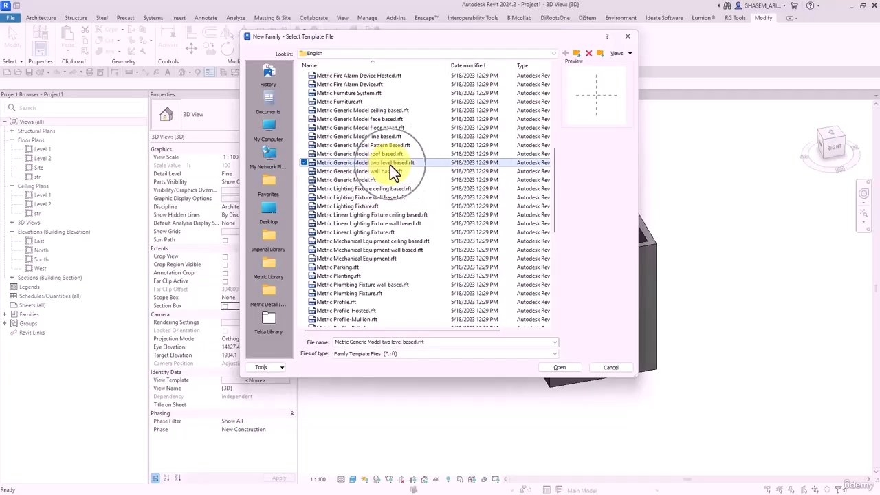
scroll(390, 165, "down", 5)
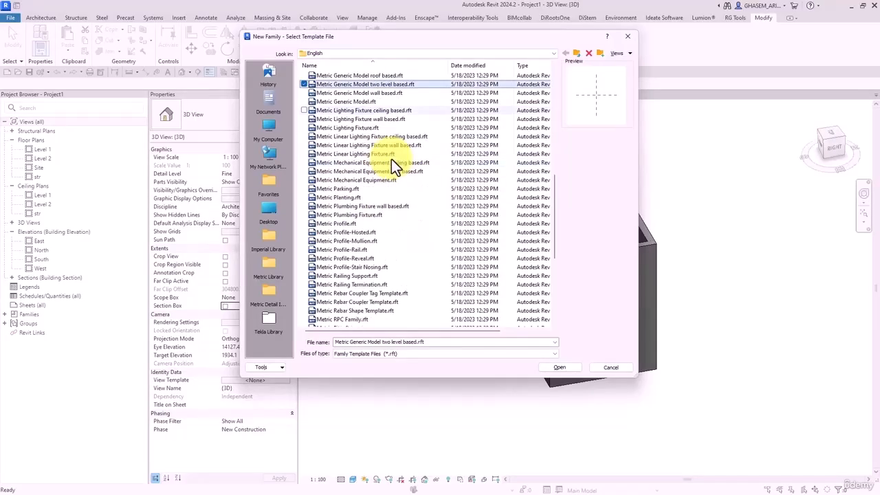
scroll(376, 261, "down", 1)
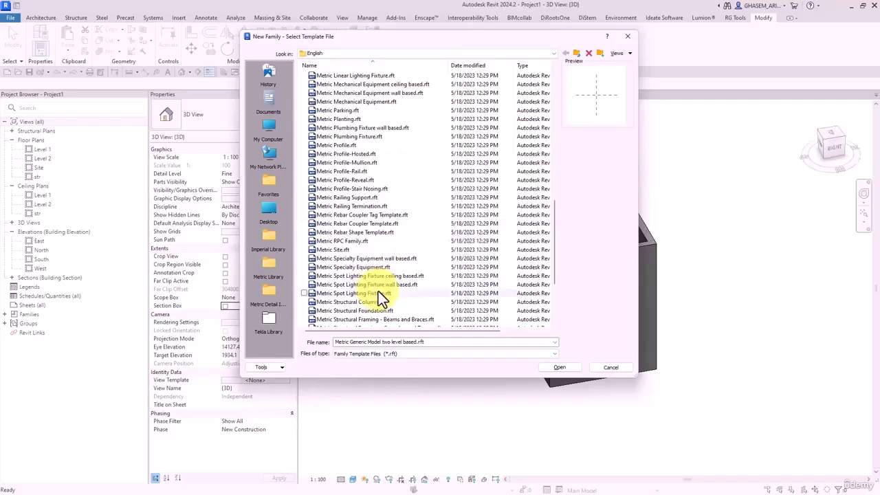
scroll(378, 254, "up", 8)
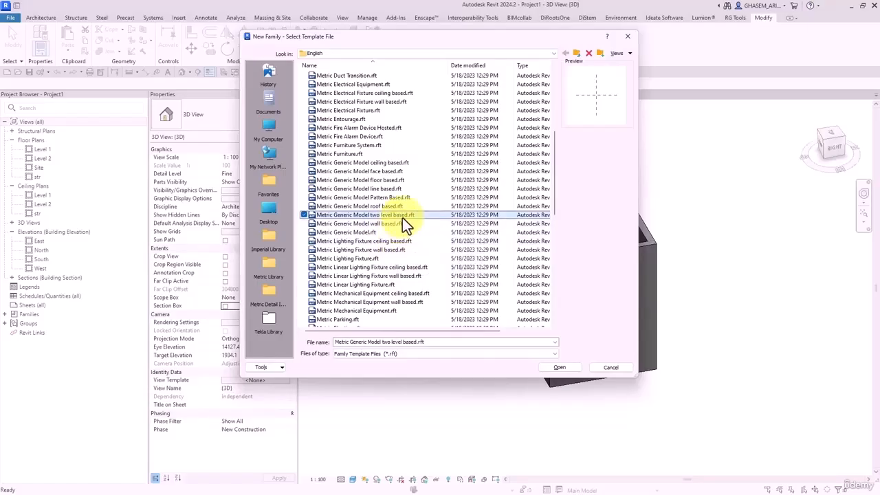
left_click(562, 367)
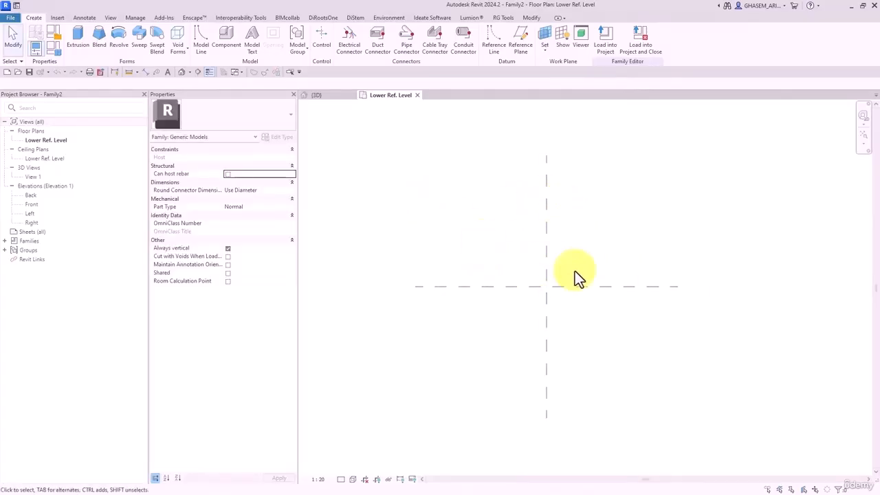
- Search 'con' to set the category to Structural Connections, with Material for Model Behavior Steel
middle_click_drag(555, 299, 564, 314)
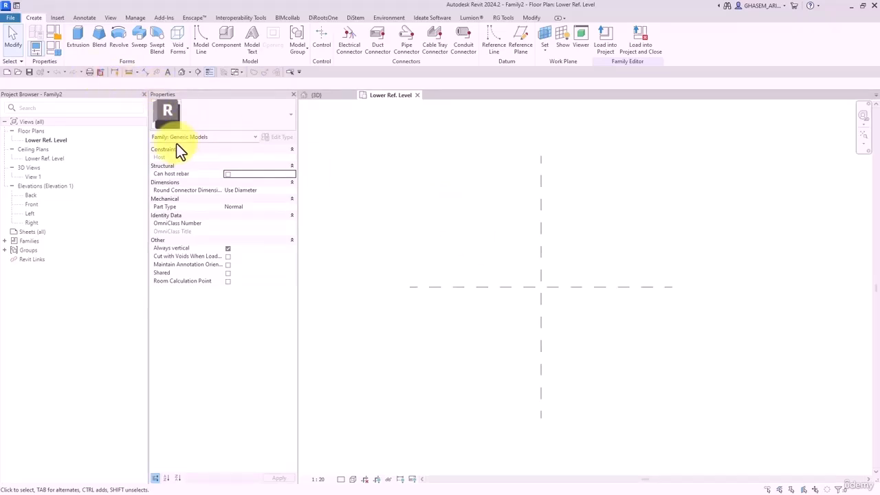
left_click(52, 35)
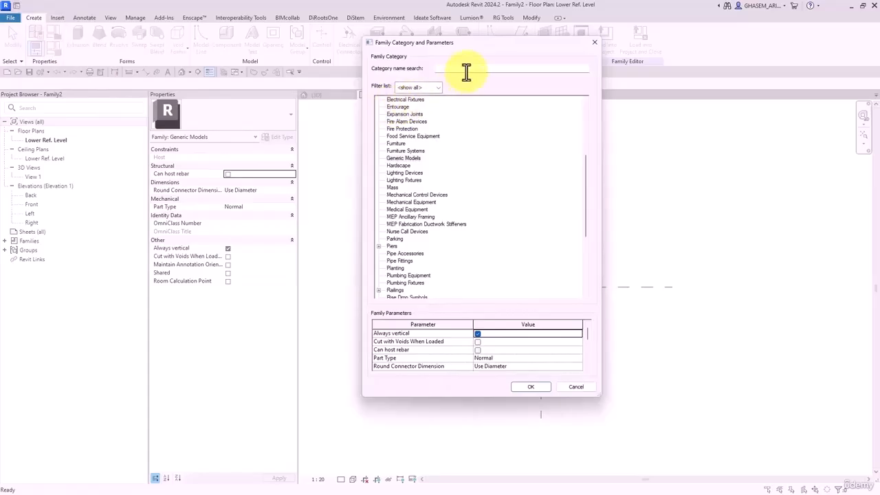
left_click(466, 72)
type("con")
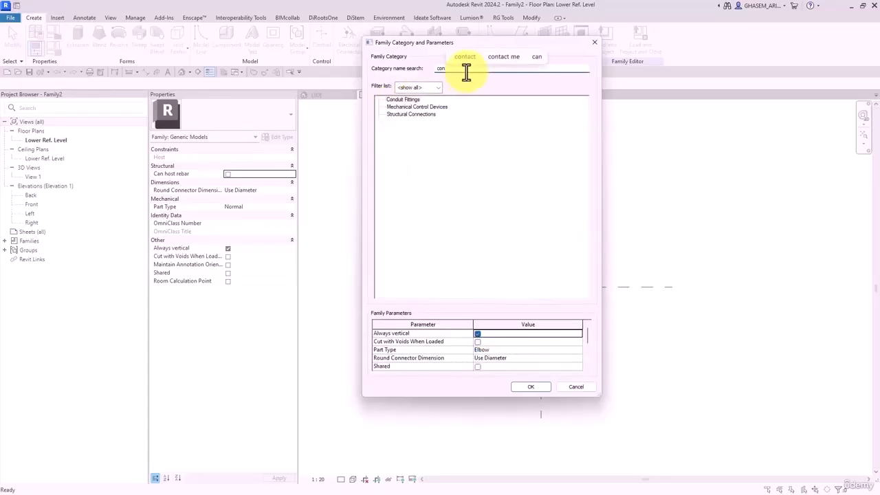
left_click(421, 114)
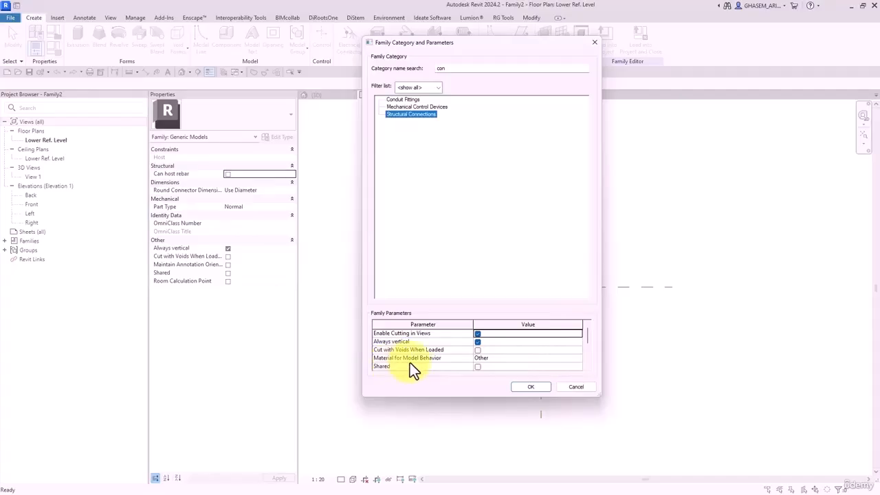
left_click(577, 359)
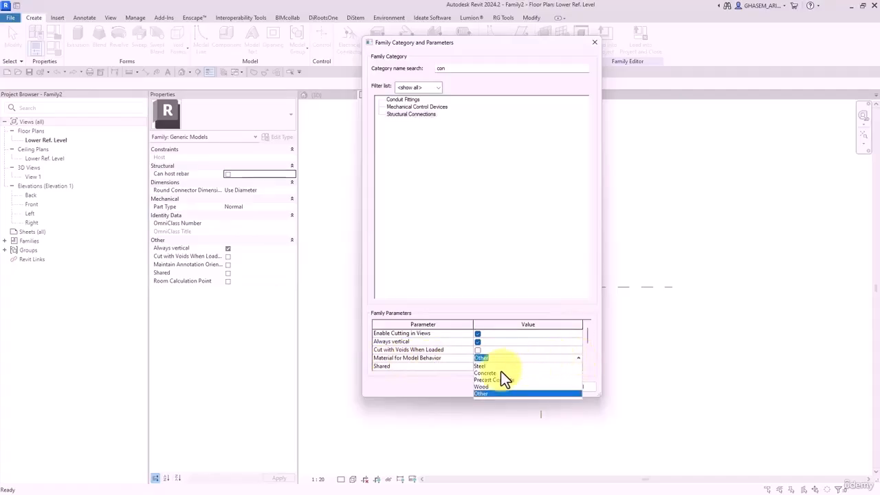
left_click(481, 366)
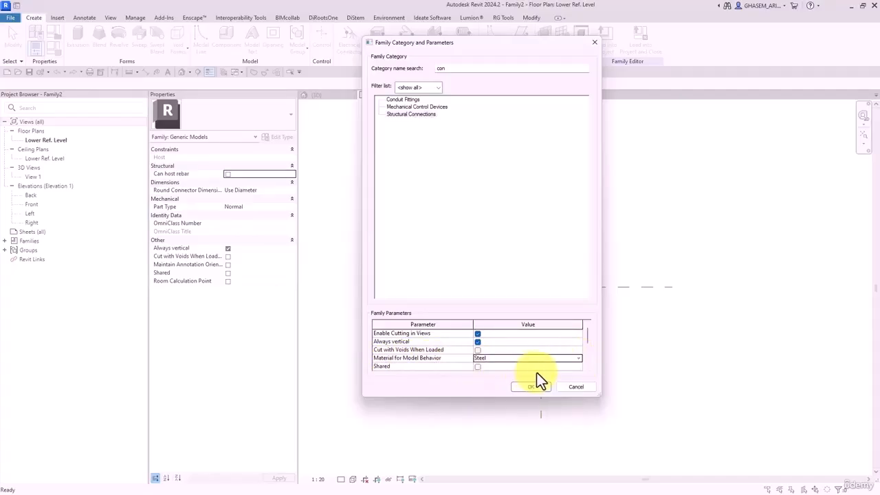
left_click_drag(586, 336, 592, 358)
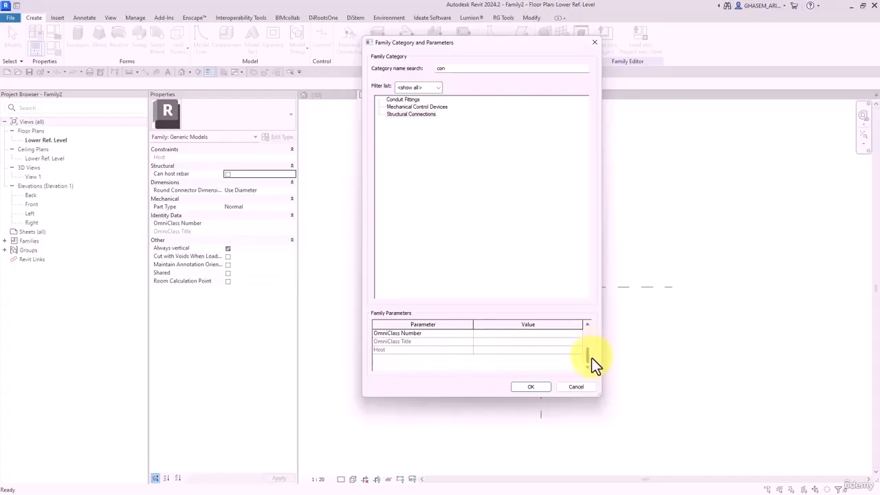
left_click(530, 388)
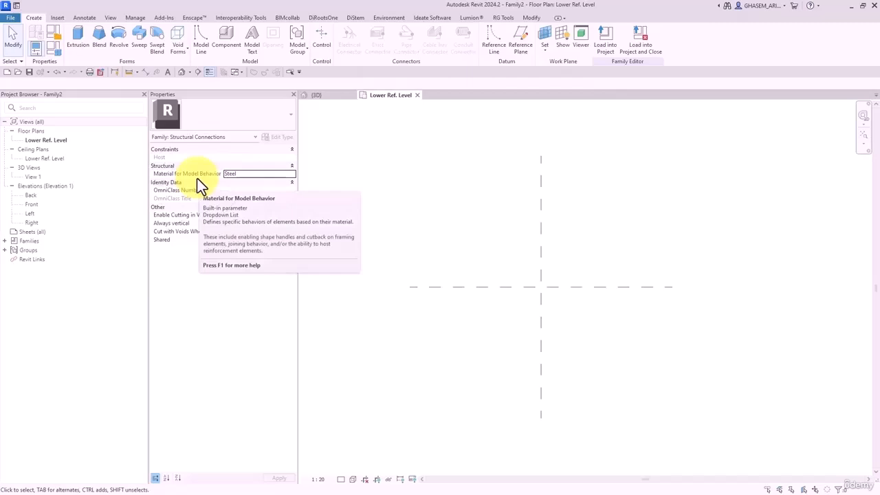
- Pan the plan, then bring the AutoCAD reference drawing over Revit to show the plate detail
middle_click_drag(486, 253, 457, 257)
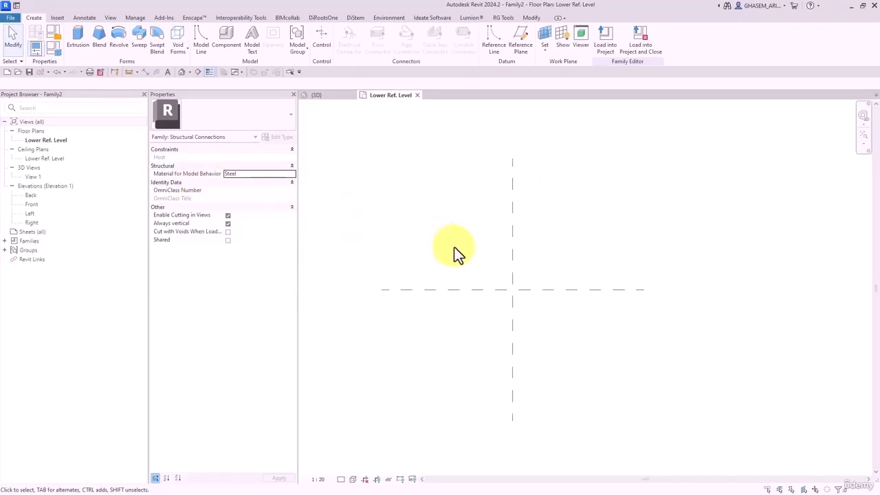
middle_click_drag(502, 274, 487, 273)
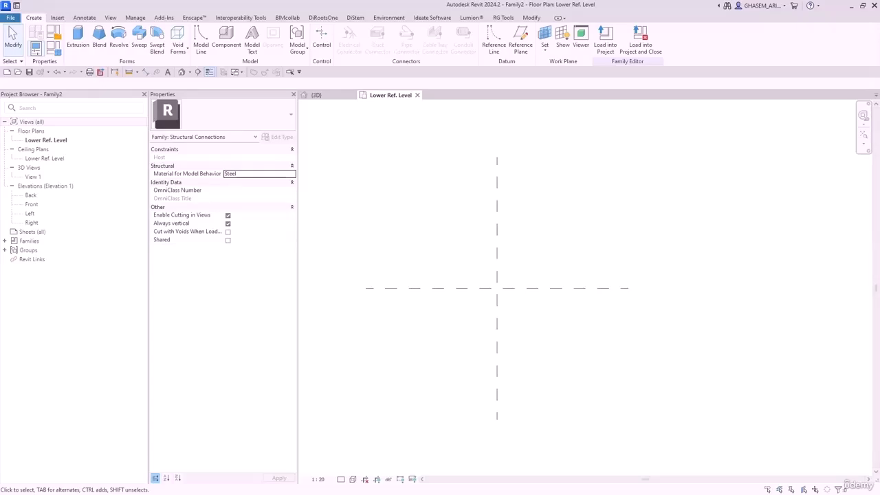
left_click_drag(453, 494, 428, 60)
middle_click_drag(499, 322, 483, 300)
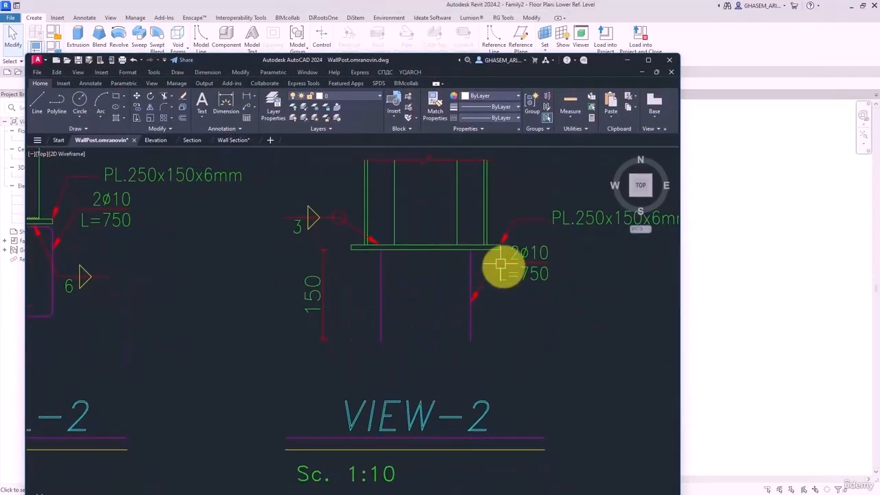
- Move the AutoCAD window with the PL.250x150x6mm plate detail out of the way
left_click_drag(402, 63, 477, 69)
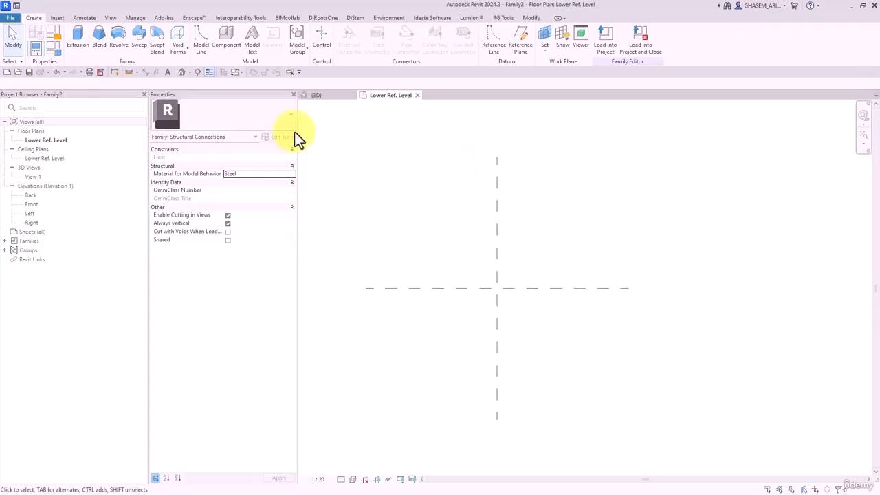
- Create a new family from Metric Generic Model.rft and close the other open views
middle_click_drag(476, 214, 419, 173)
middle_click_drag(431, 204, 427, 198)
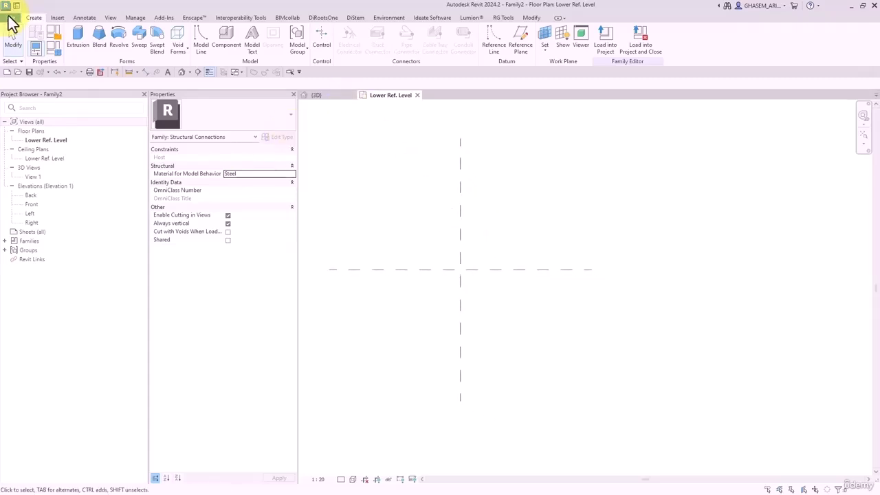
left_click(9, 17)
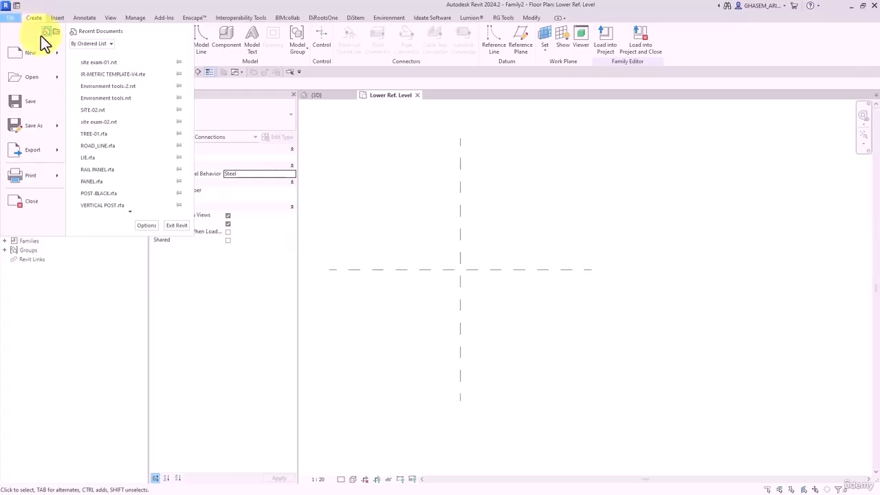
mouse_move(59, 57)
left_click(92, 79)
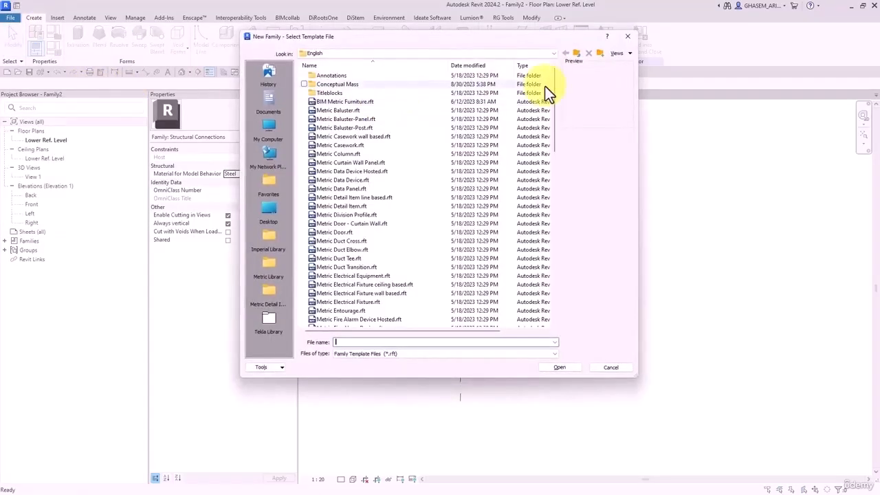
mouse_move(557, 89)
left_mouse_down()
mouse_move(554, 167)
mouse_move(555, 151)
left_mouse_up()
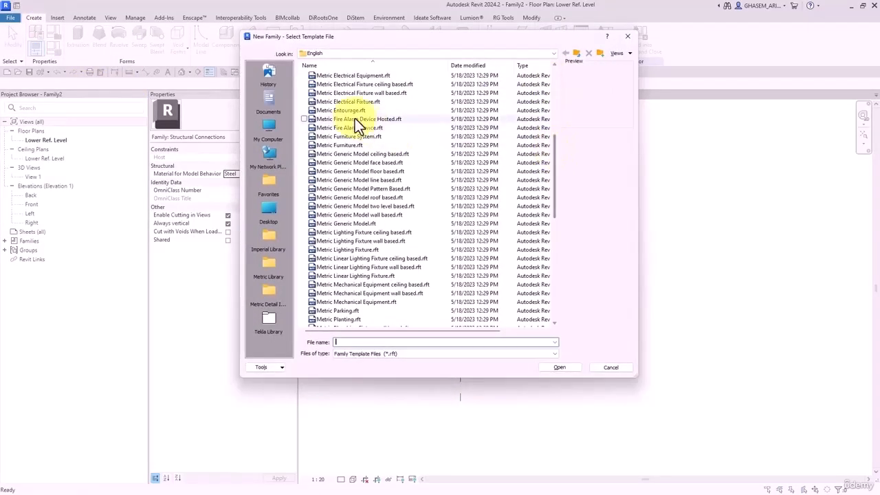
double_click(356, 145)
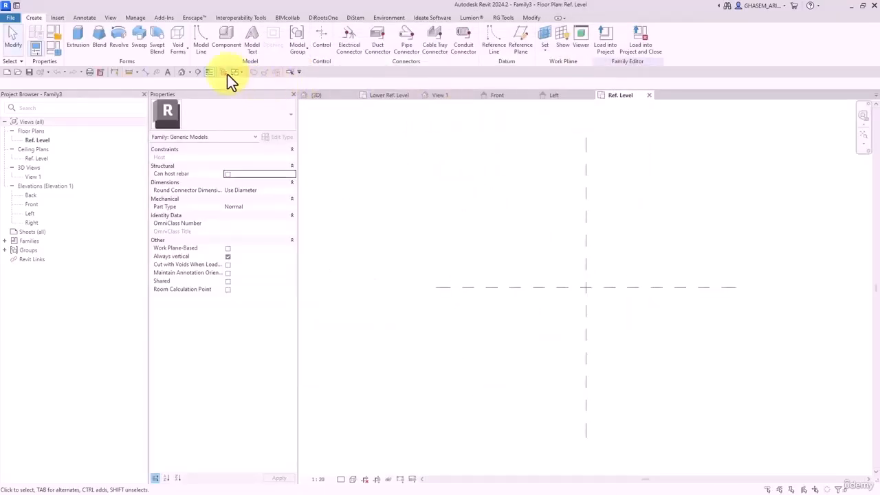
left_click(227, 73)
- Set Family3's category to Structural Connections with Steel as the model behavior material
left_click(56, 33)
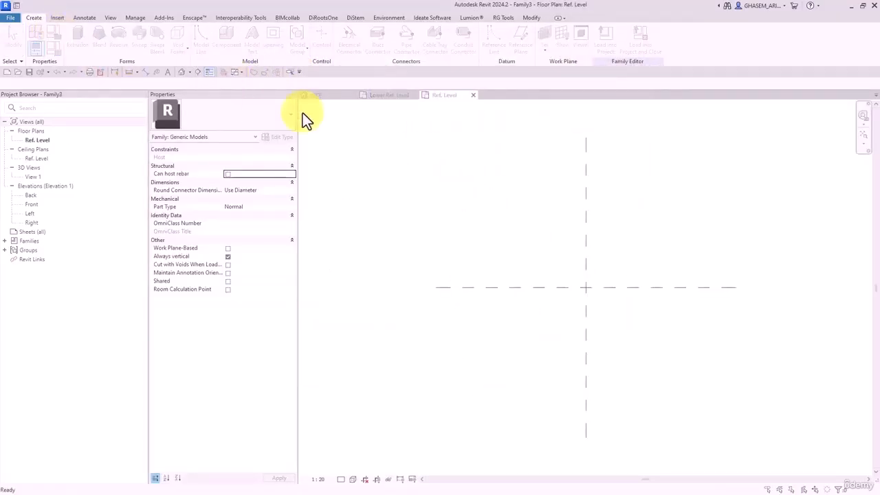
left_click(461, 71)
type("col")
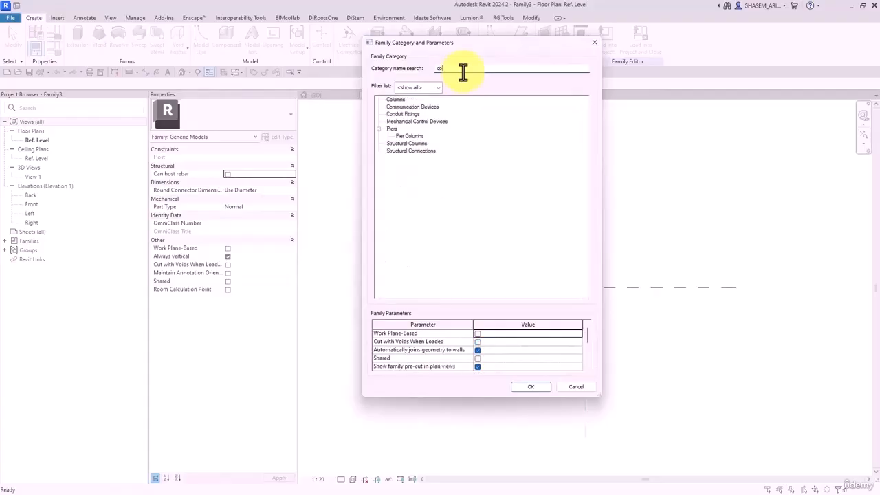
type("nc")
key("BackSpace")
key("BackSpace")
key("BackSpace")
key("BackSpace")
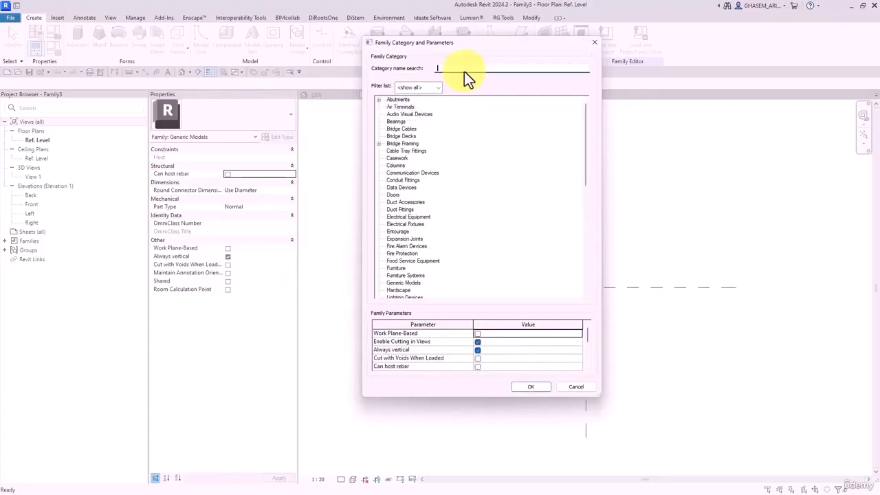
type("con")
left_click(412, 114)
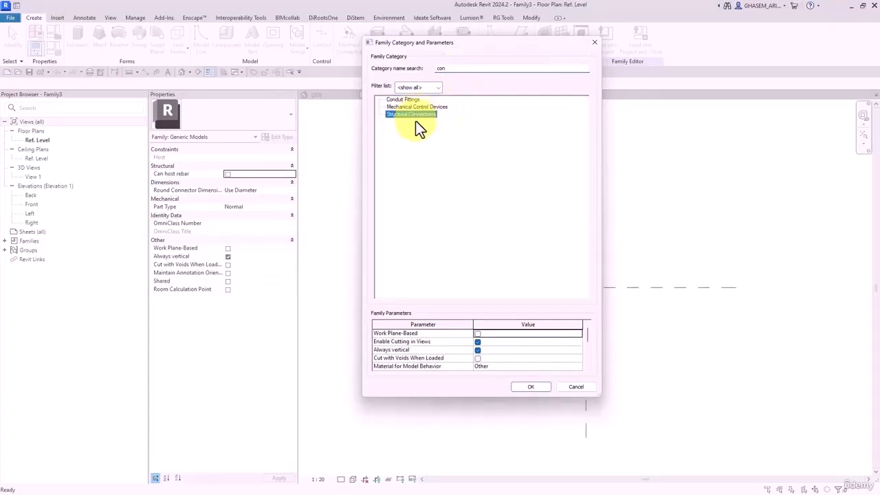
left_click(545, 367)
left_click(484, 374)
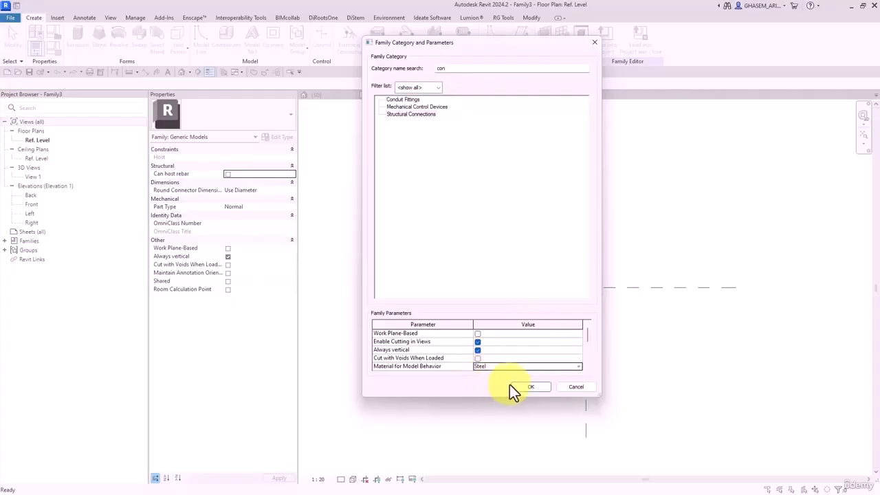
left_click(522, 386)
middle_click_drag(440, 264, 437, 263)
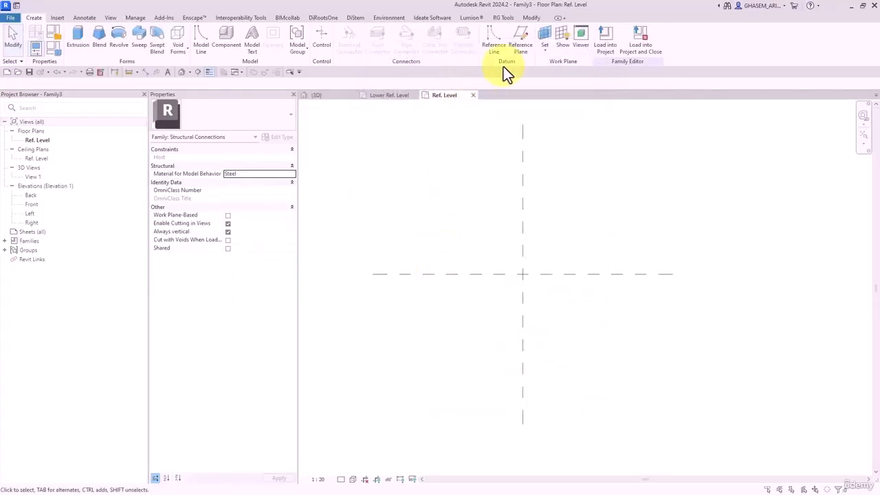
- Draw a horizontal reference plane above centre (angle 180) and vertical planes right and left of centre
left_click(520, 38)
left_click(453, 260)
left_click(614, 255)
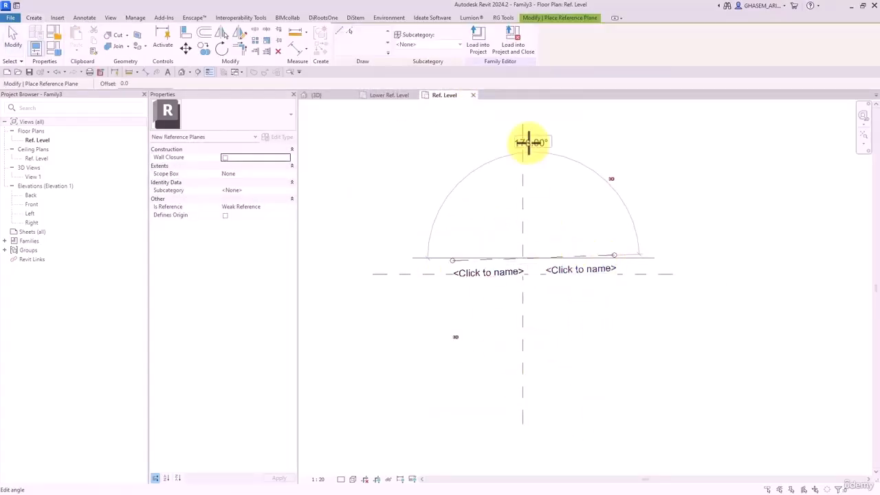
left_click(528, 143)
type("180")
key("Return")
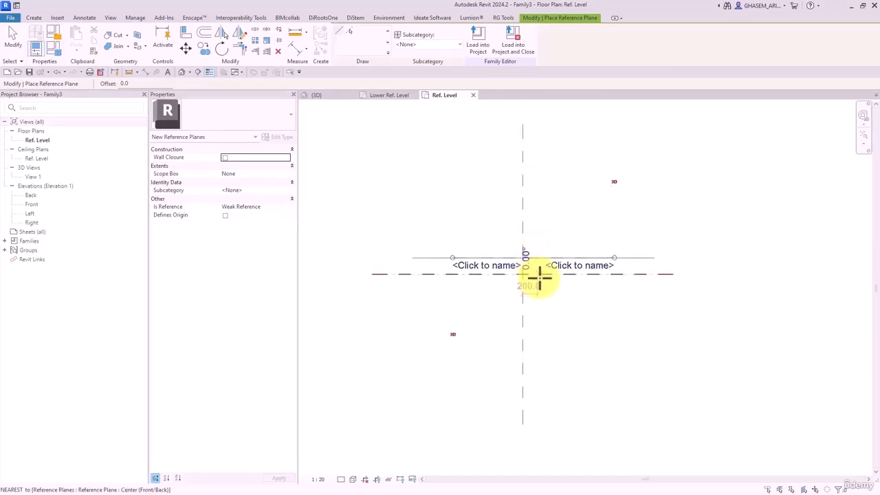
left_click(555, 233)
left_click(557, 337)
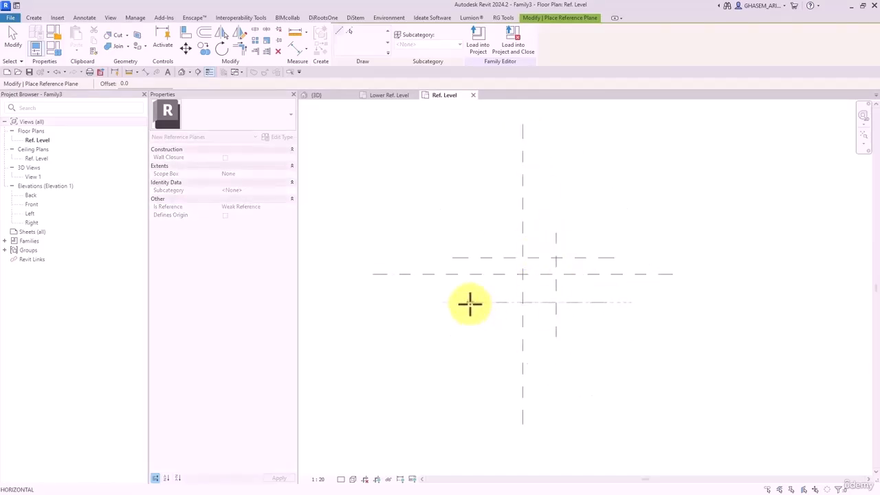
left_click(492, 233)
left_click(492, 334)
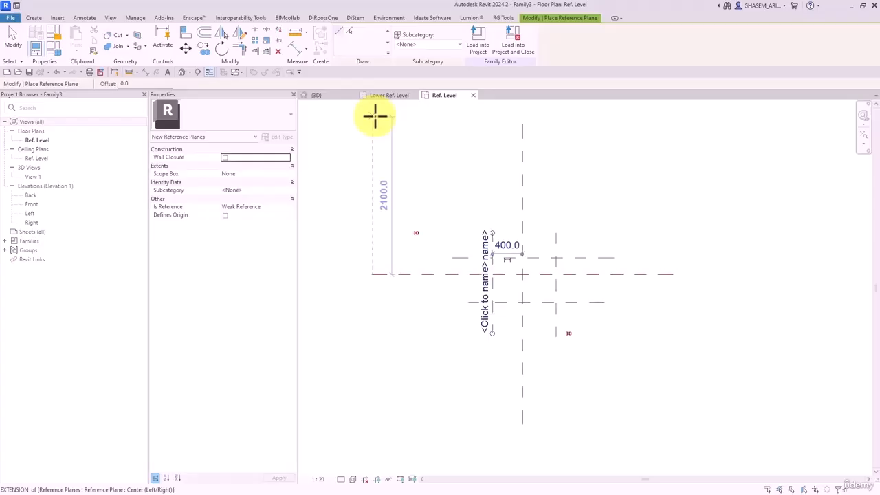
- Add EQ dimension strings across the vertical planes for width and the horizontal planes for depth
left_click(293, 49)
scroll(505, 210, "up", 1)
left_click(489, 249)
left_click(528, 254)
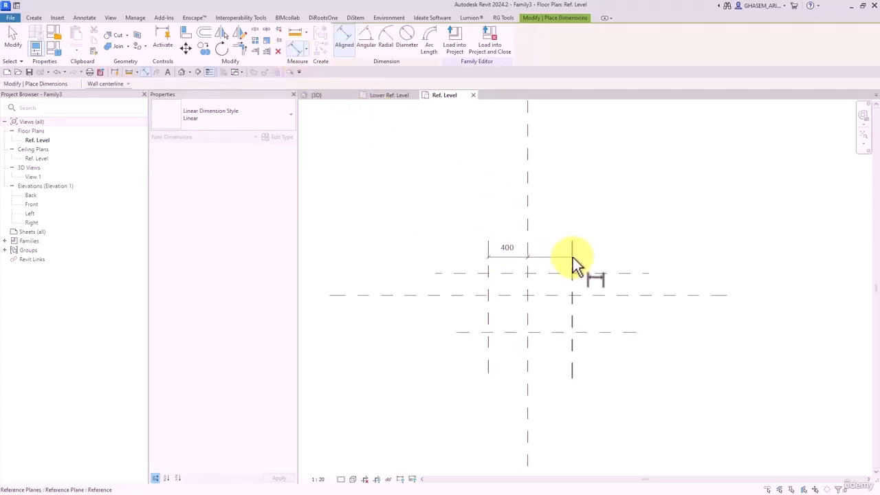
left_click(572, 257)
left_click(552, 193)
left_click(527, 167)
left_click(468, 273)
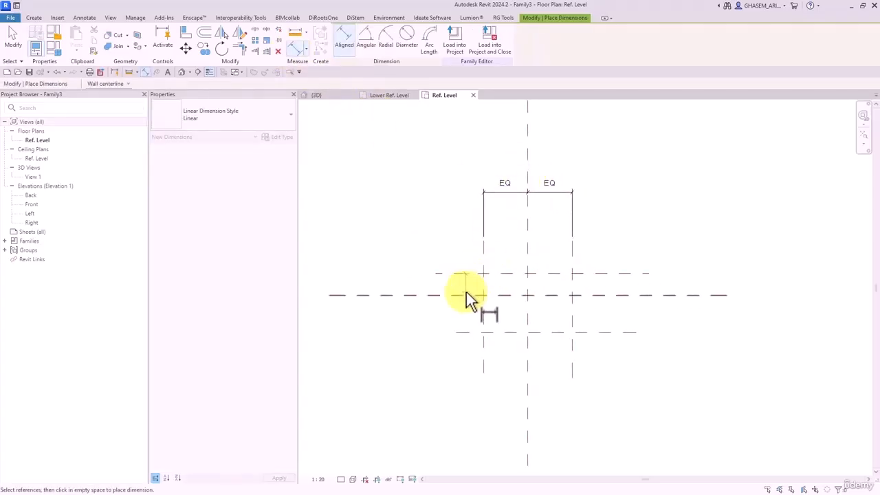
left_click(466, 294)
left_click(465, 333)
left_click(405, 311)
left_click(429, 302)
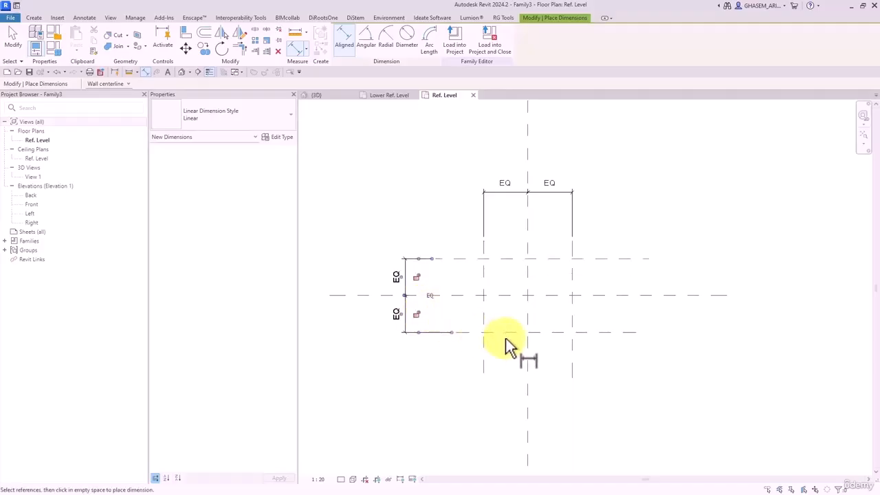
- Add the overall 745 depth and 891 width dimensions across the outer planes
left_click(504, 333)
left_click(507, 268)
left_click(367, 260)
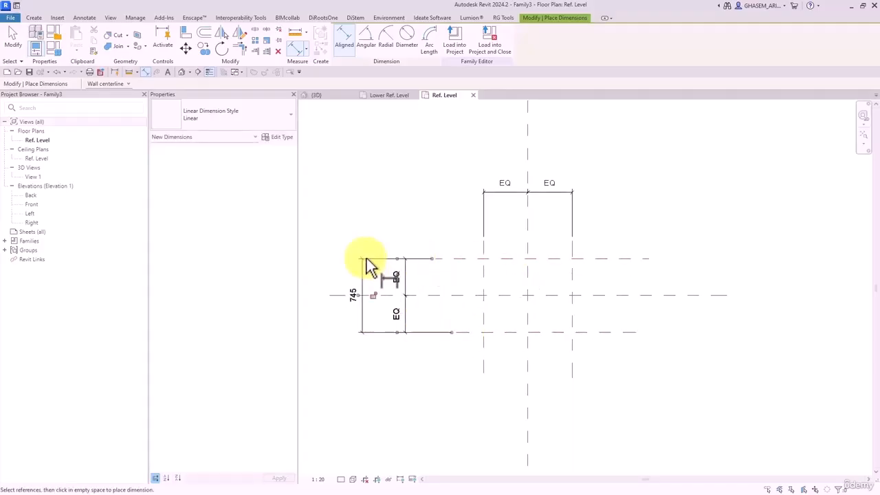
left_click(484, 272)
left_click(574, 271)
left_click(580, 156)
key("Escape")
key("Escape")
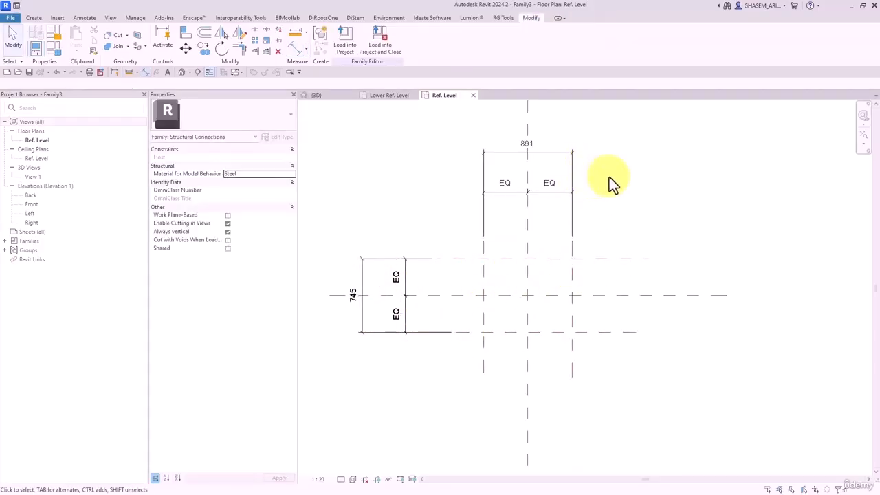
middle_click_drag(611, 179, 609, 179)
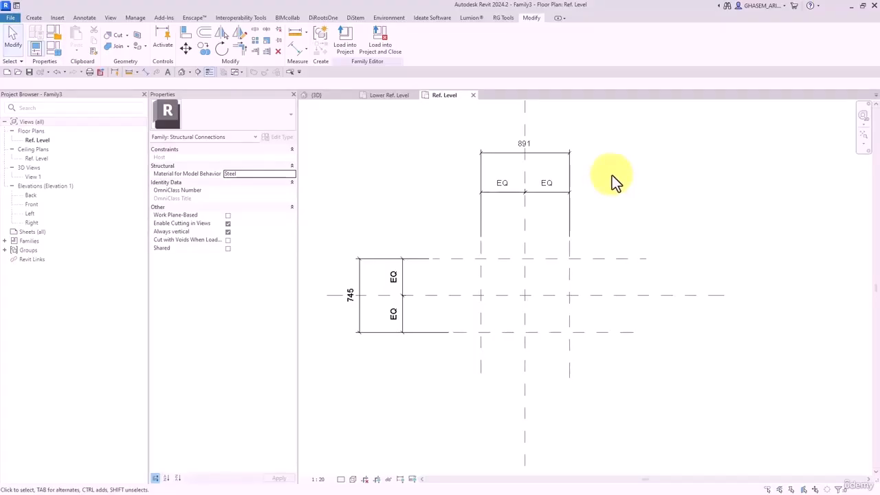
scroll(650, 231, "up", 2)
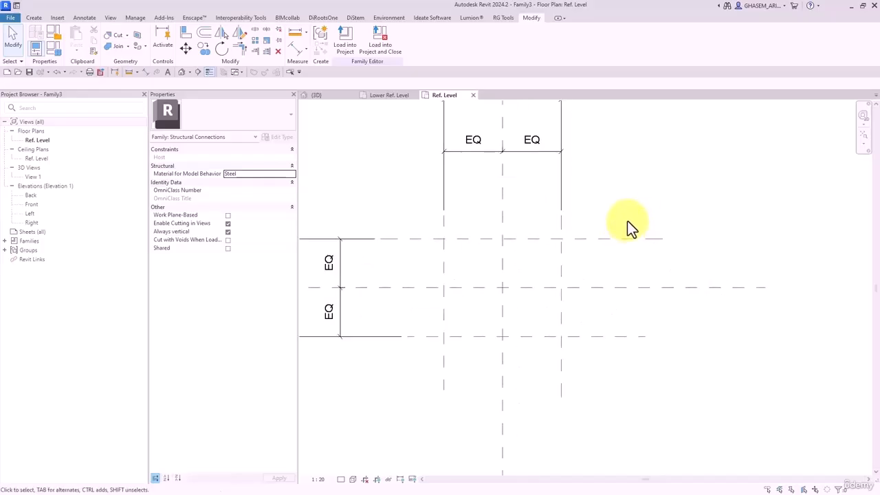
middle_click_drag(623, 216, 653, 294)
scroll(639, 281, "down", 1)
middle_click_drag(588, 246, 642, 241)
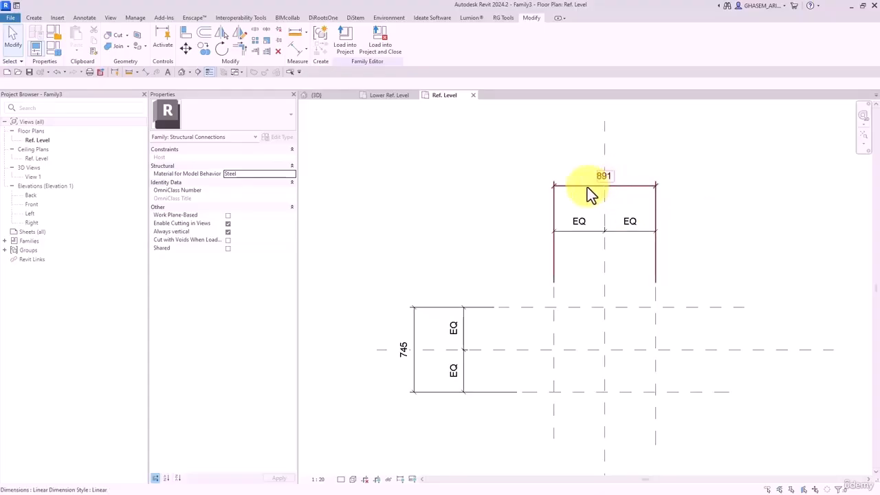
middle_click_drag(520, 191, 511, 177)
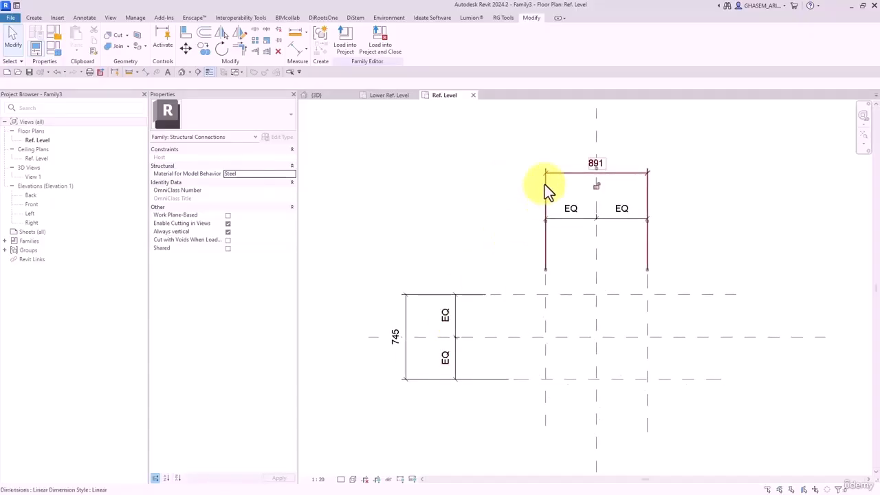
- Start a shared label parameter for the 891 dimension and open the shared parameter editor
left_click(545, 183)
left_click(430, 37)
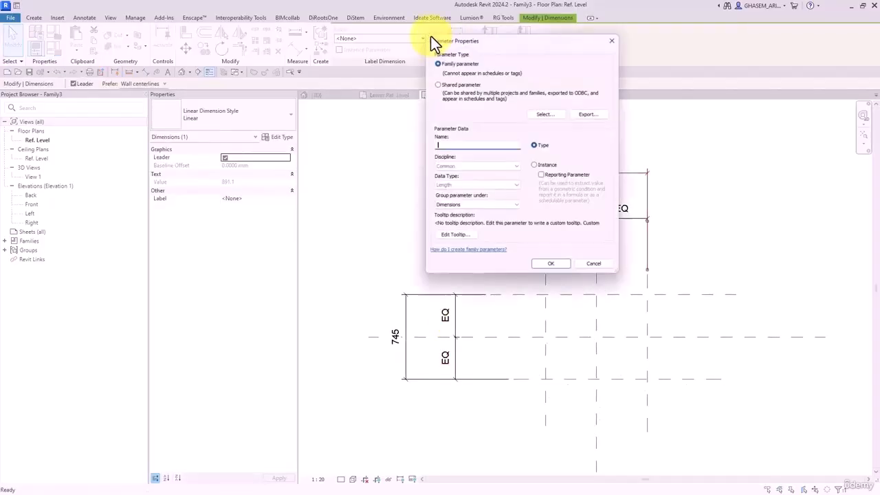
left_click(441, 83)
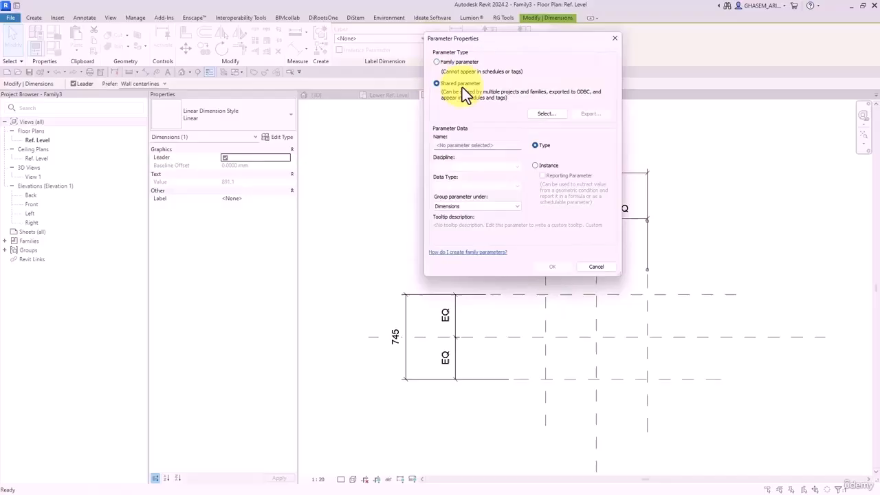
left_click(547, 114)
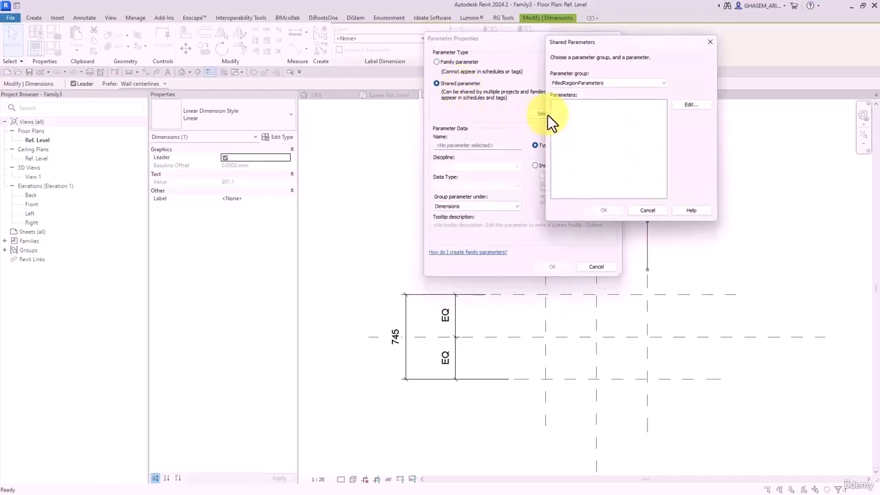
left_click(708, 107)
left_click(590, 114)
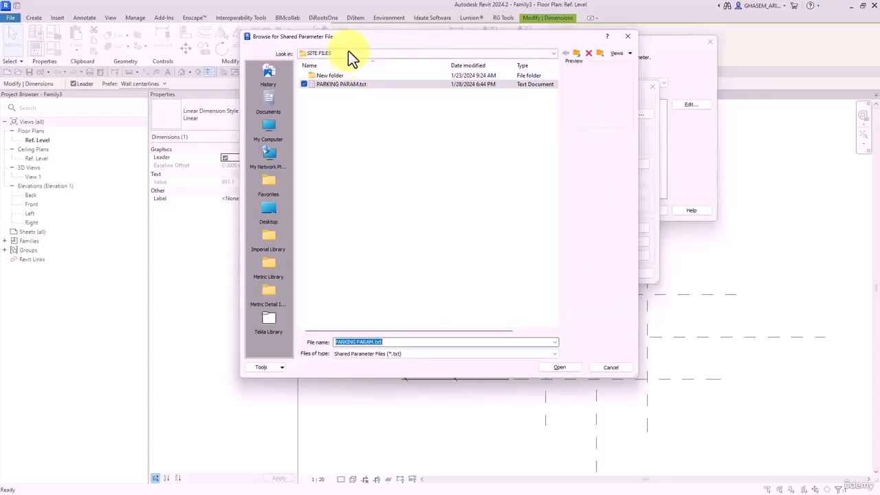
- Browse to H:\BIM-TV\Revit Detail, rename the file to STR PARAM.txt, then cancel the browse
left_click(272, 127)
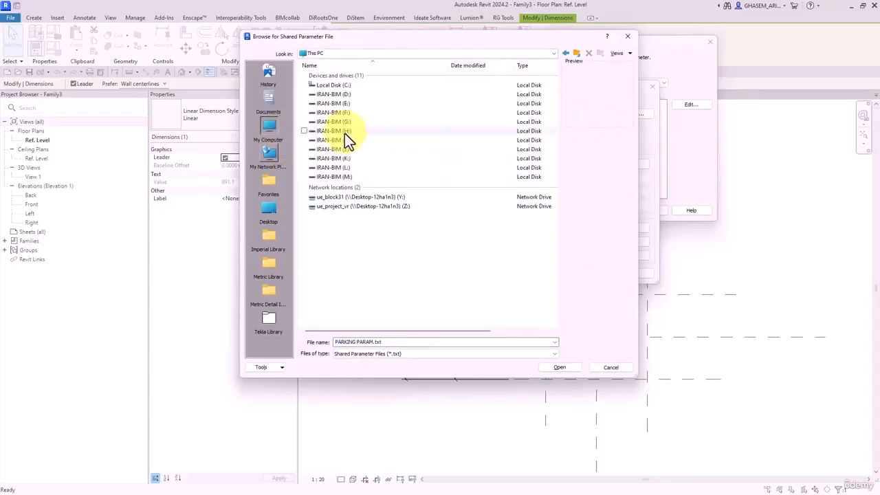
double_click(344, 133)
double_click(325, 85)
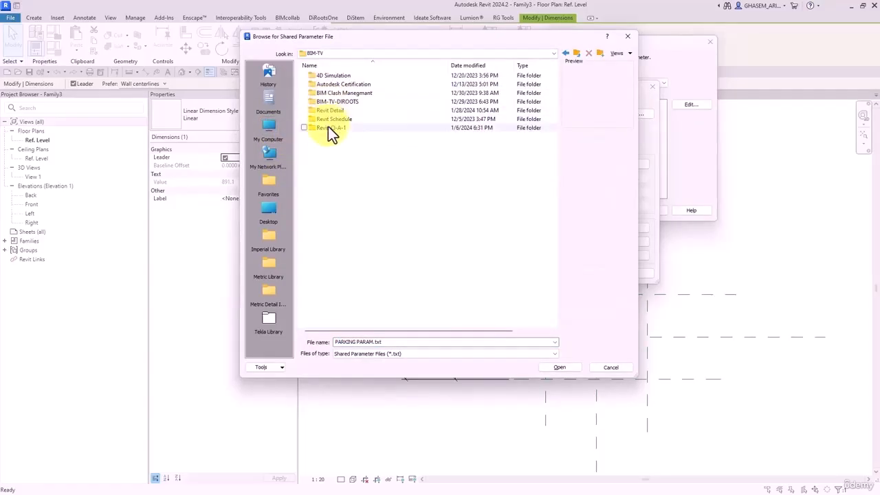
double_click(331, 112)
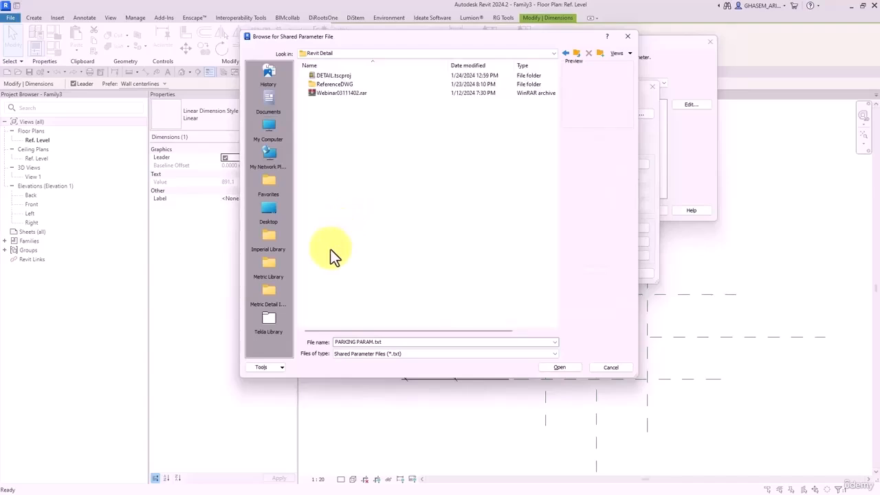
triple_click(364, 342)
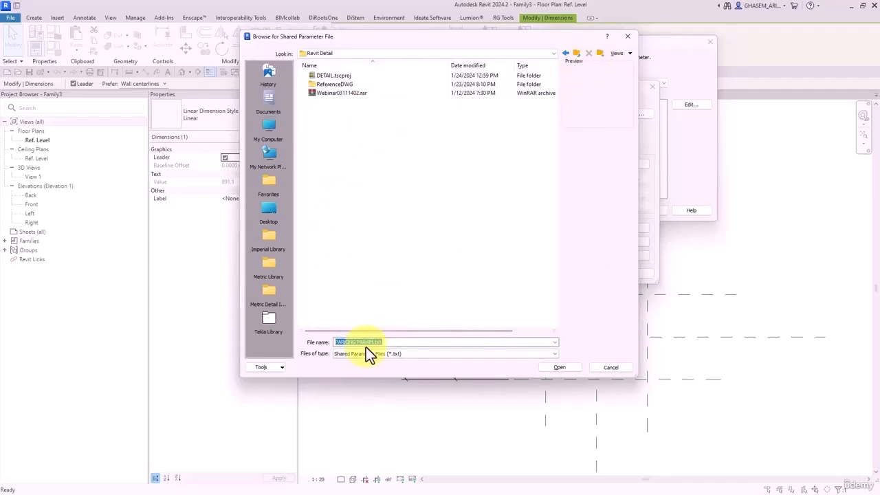
left_click_drag(356, 342, 290, 347)
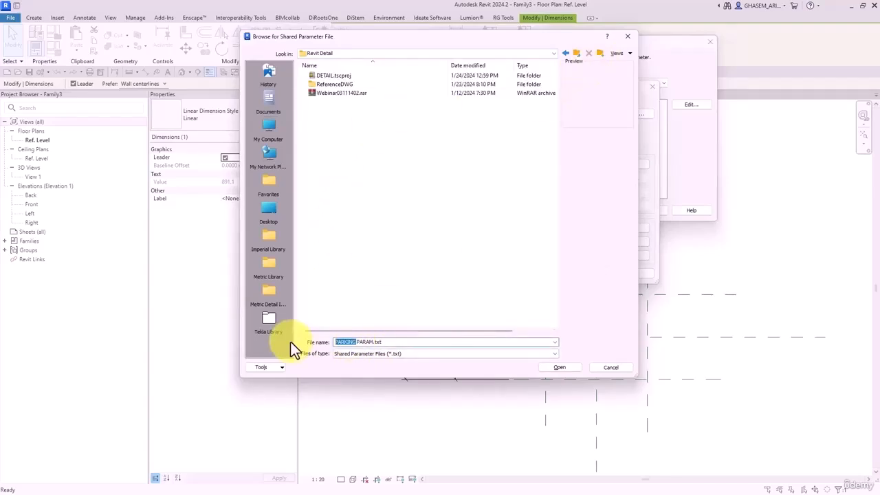
type("STR")
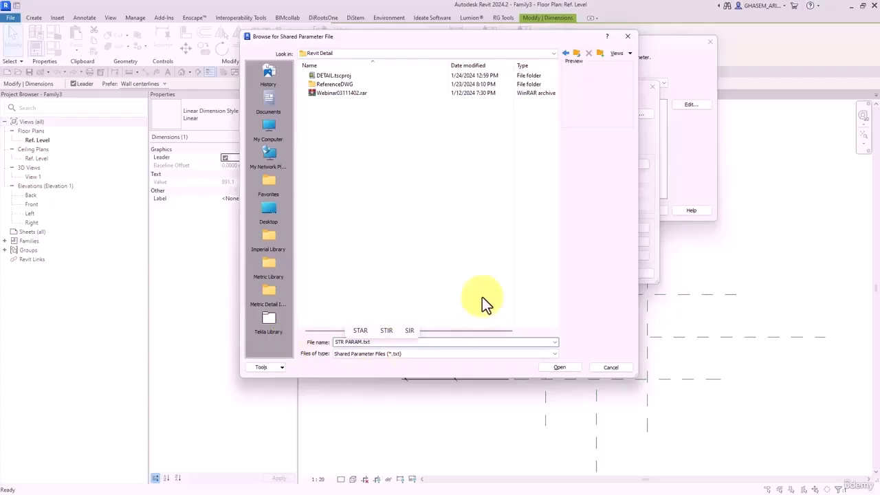
left_click(389, 342)
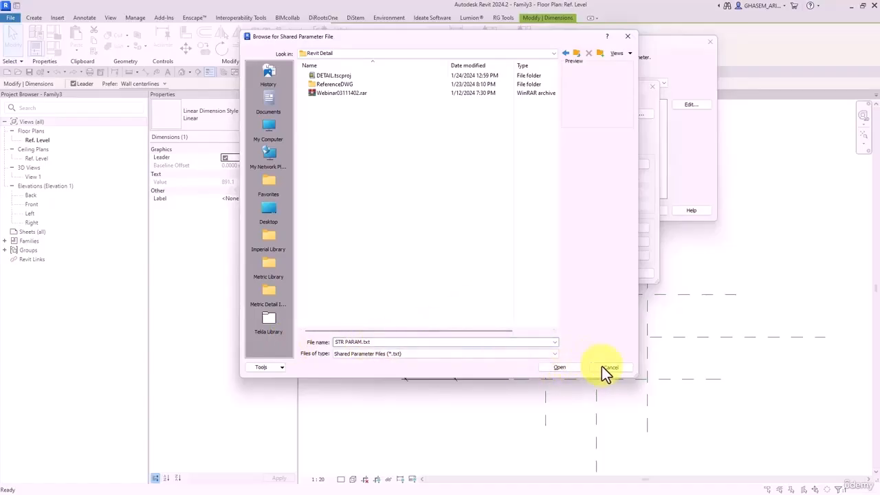
left_click_drag(375, 342, 305, 344)
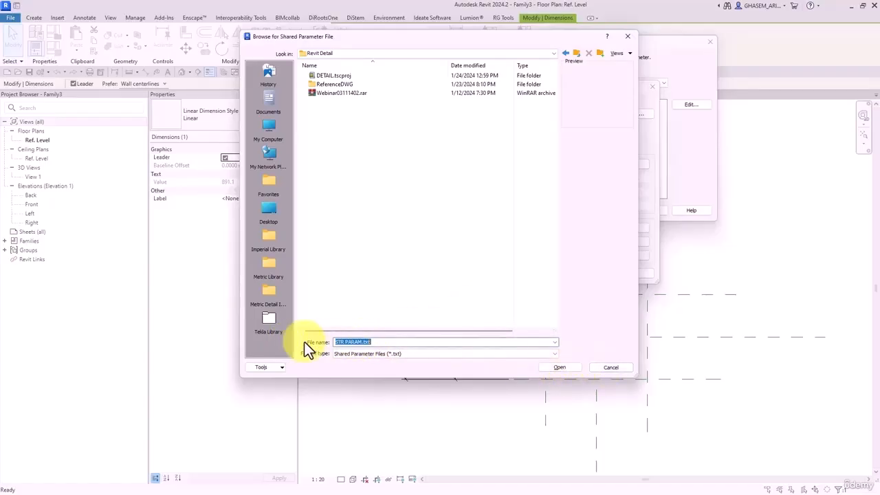
left_click(613, 368)
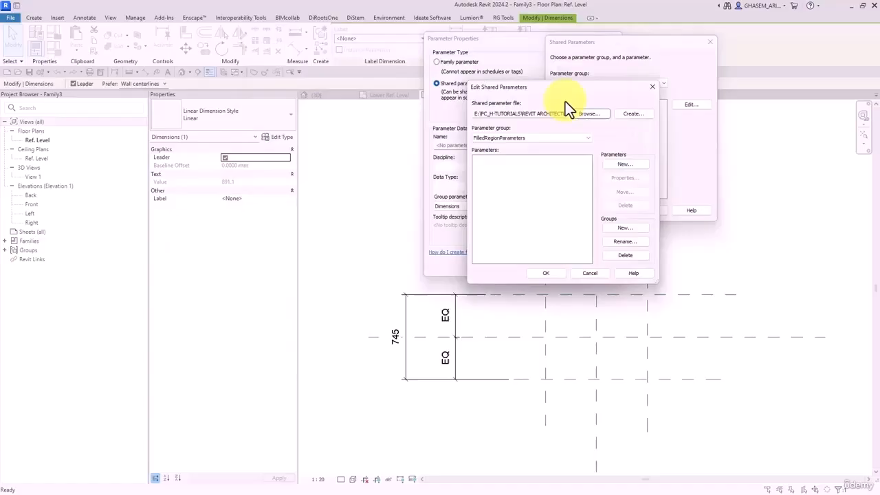
- Create the shared parameter file STR PARAM.txt in H:\BIM-TV\Revit Detail and save it
left_click(631, 113)
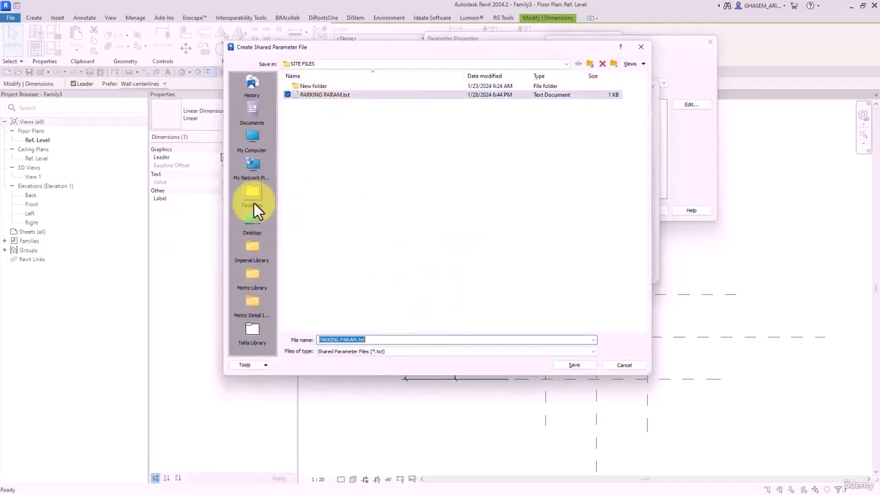
left_click(253, 136)
double_click(325, 141)
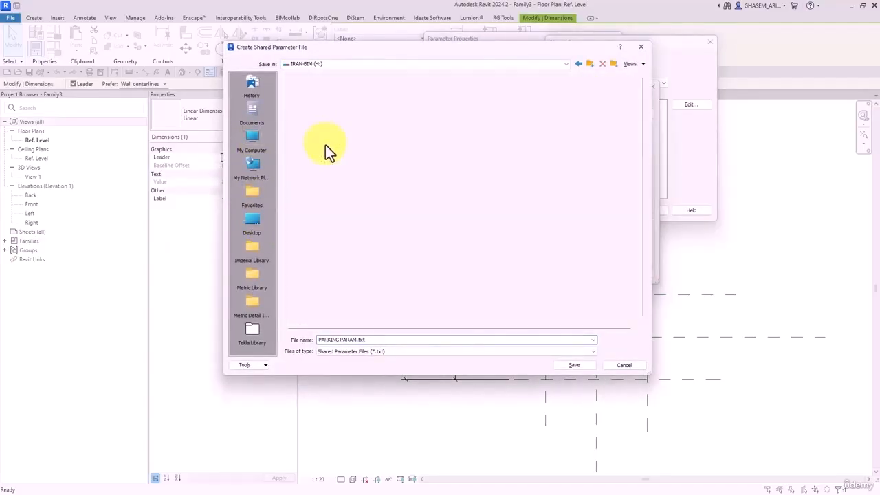
left_click(310, 95)
double_click(310, 94)
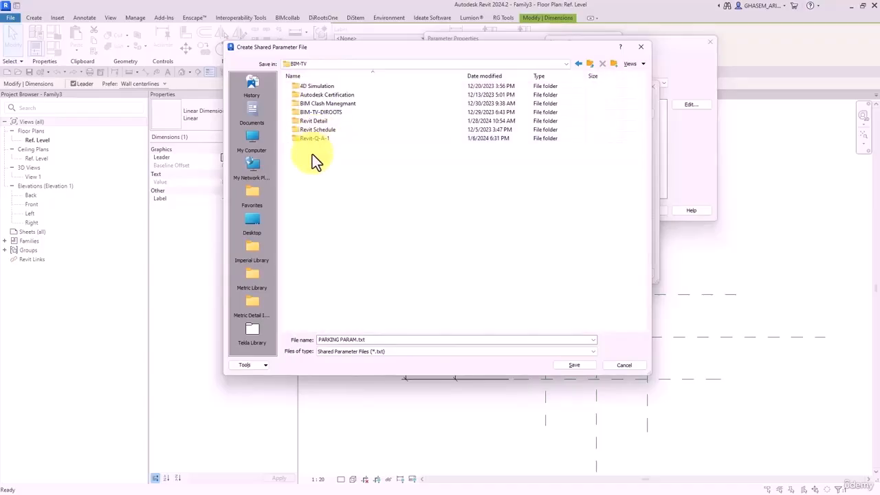
double_click(313, 127)
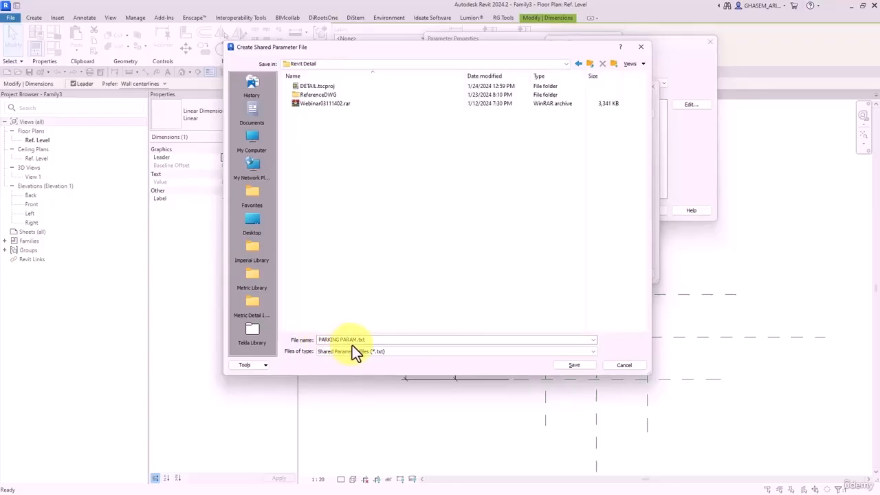
left_click(352, 342)
type("STR PARAM.txt")
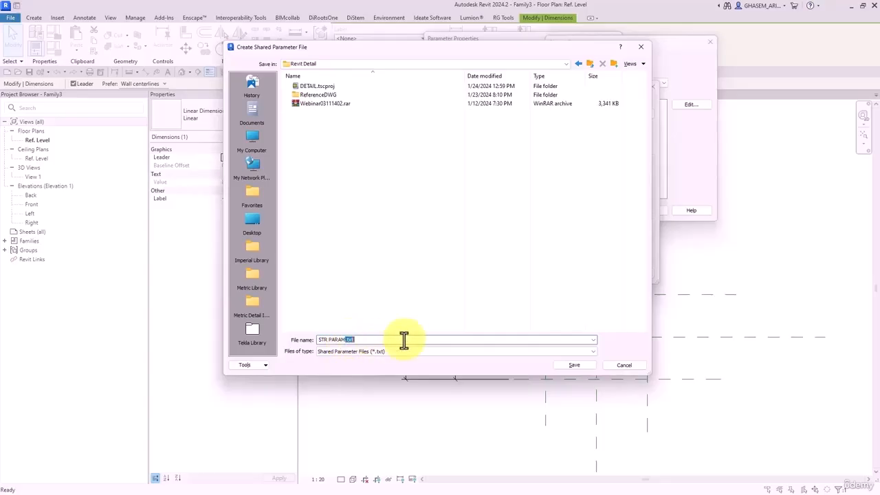
key("BackSpace")
key("BackSpace")
key("BackSpace")
key("BackSpace")
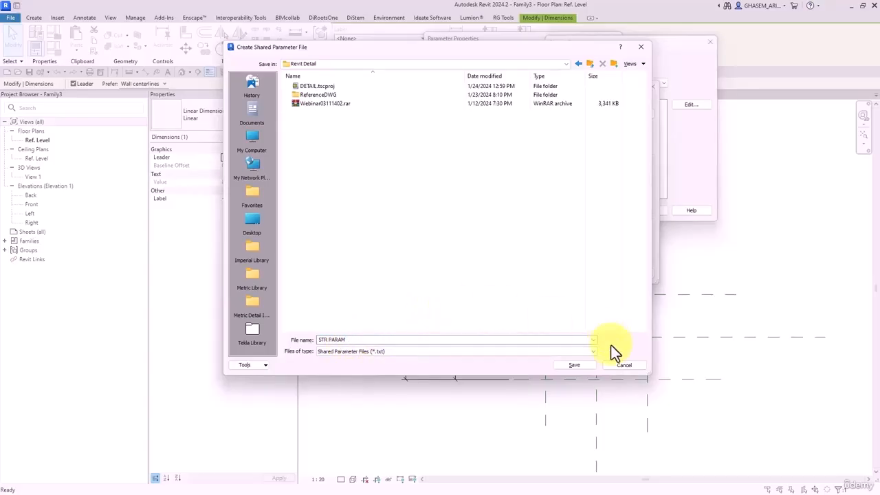
left_click(576, 366)
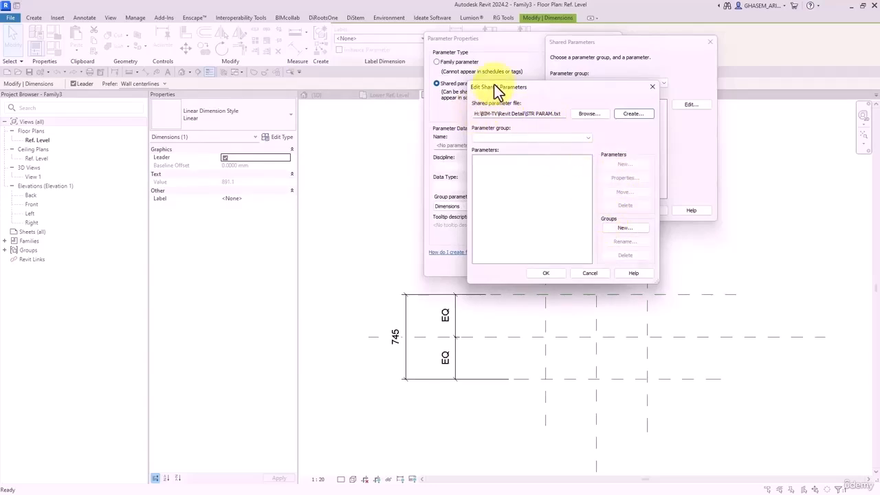
mouse_move(468, 82)
left_mouse_down()
mouse_move(431, 50)
mouse_move(459, 91)
left_mouse_up()
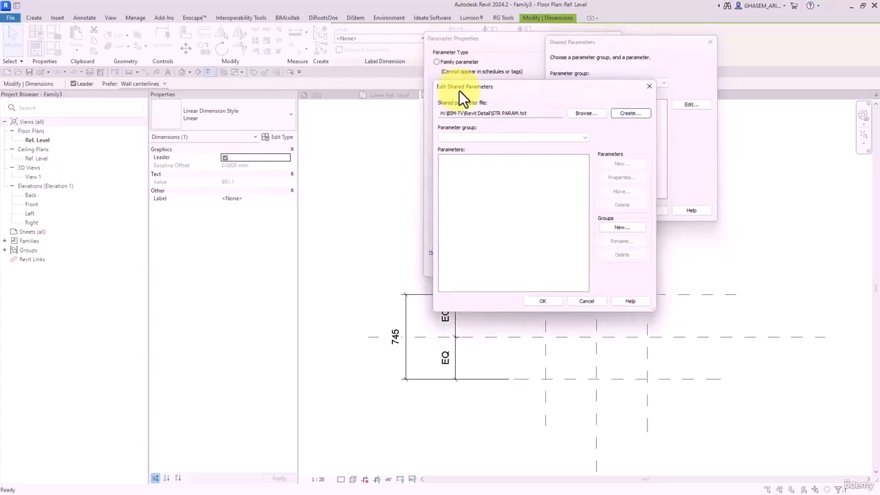
left_click_drag(436, 81, 471, 91)
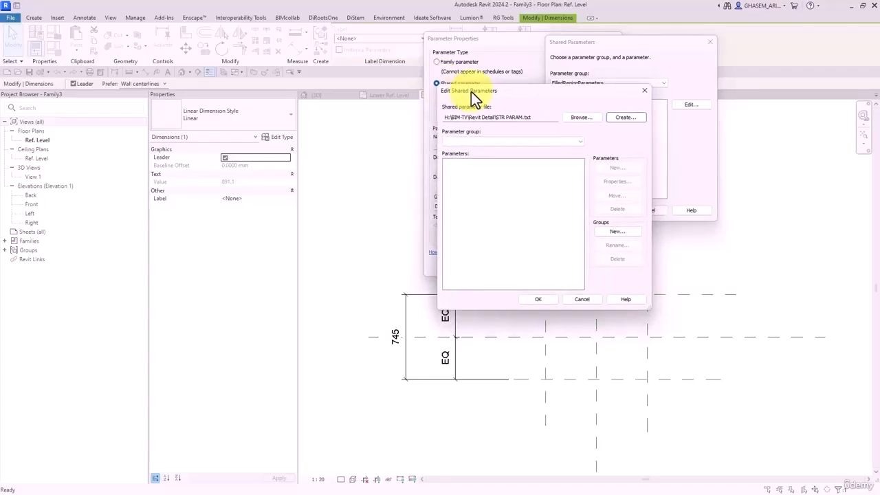
- Create a new parameter group named Wall Post and keep it selected
left_click(611, 232)
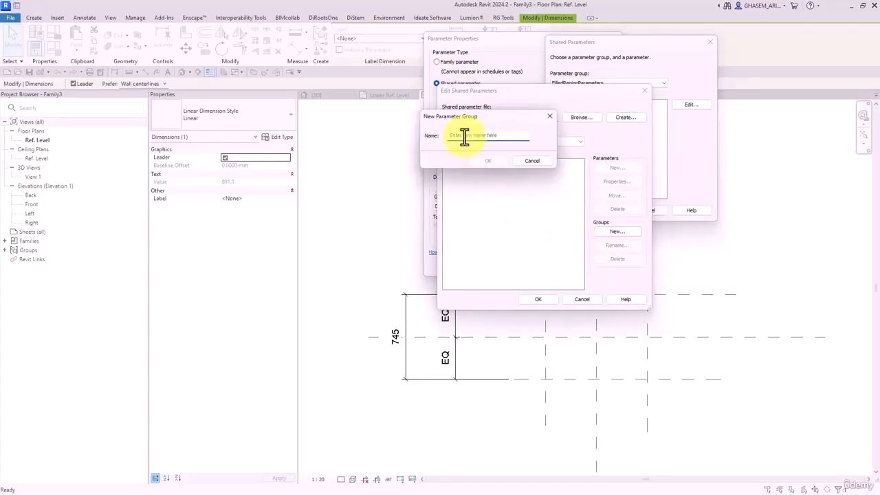
type("Wall Post")
left_click(486, 163)
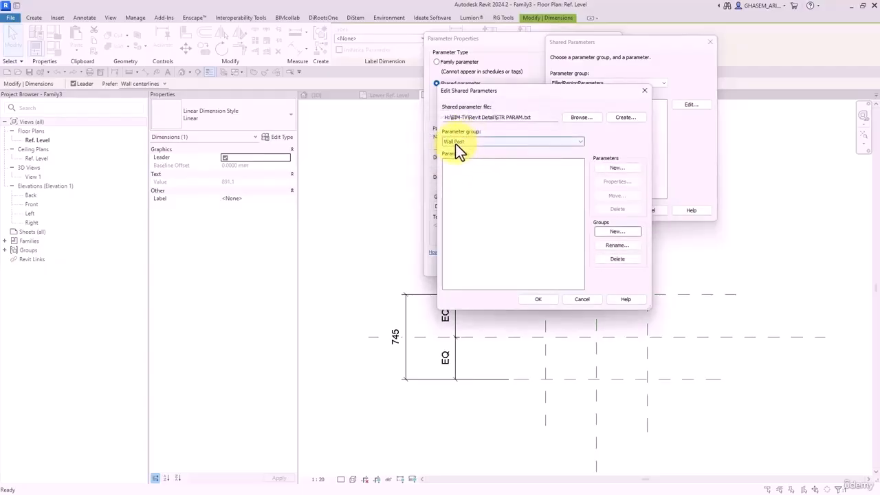
left_click(479, 142)
left_click(472, 147)
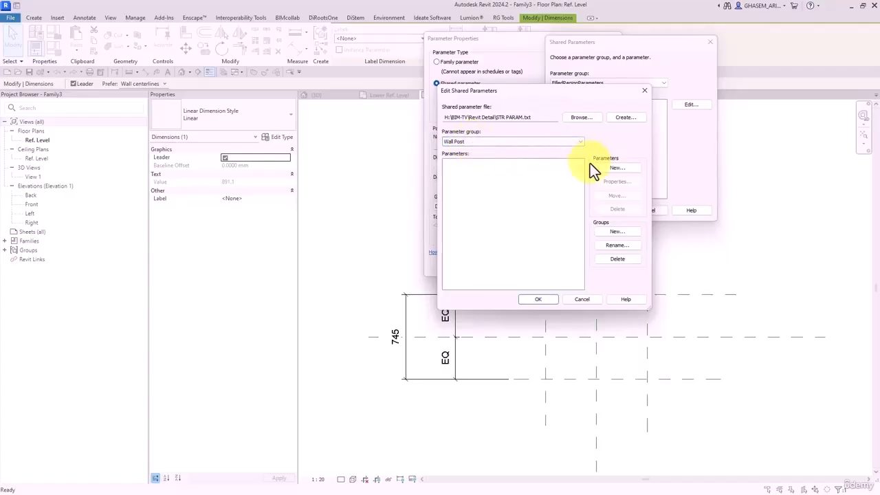
- Add the Width_Plate parameter to the Wall Post group
left_click(609, 169)
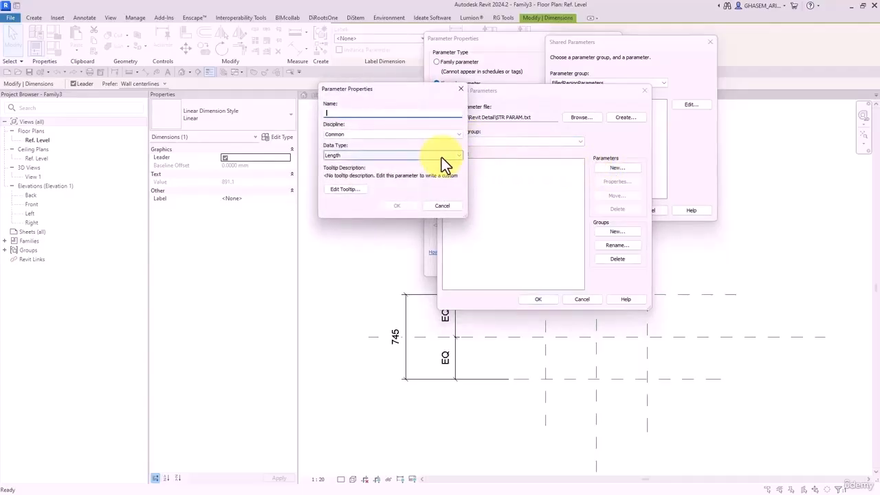
type("Wi")
key("BackSpace")
key("BackSpace")
type("W")
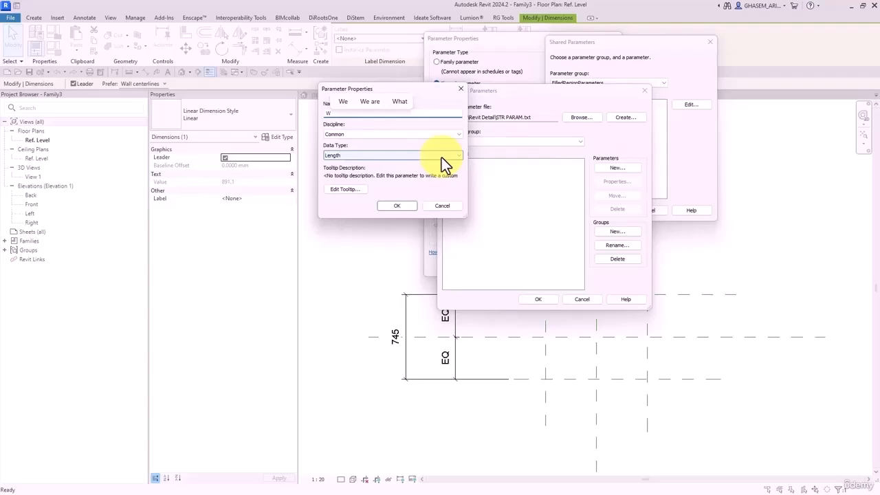
key("BackSpace")
type("Width_Plate")
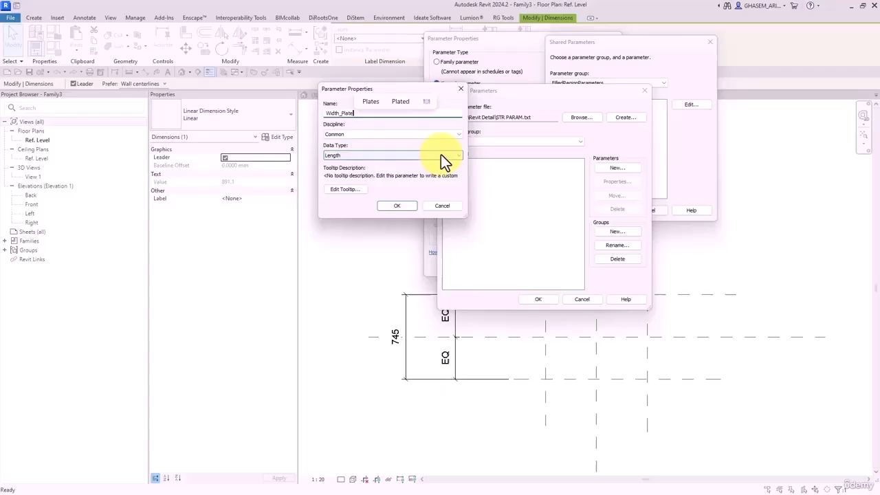
double_click(343, 113)
key("ctrl+c")
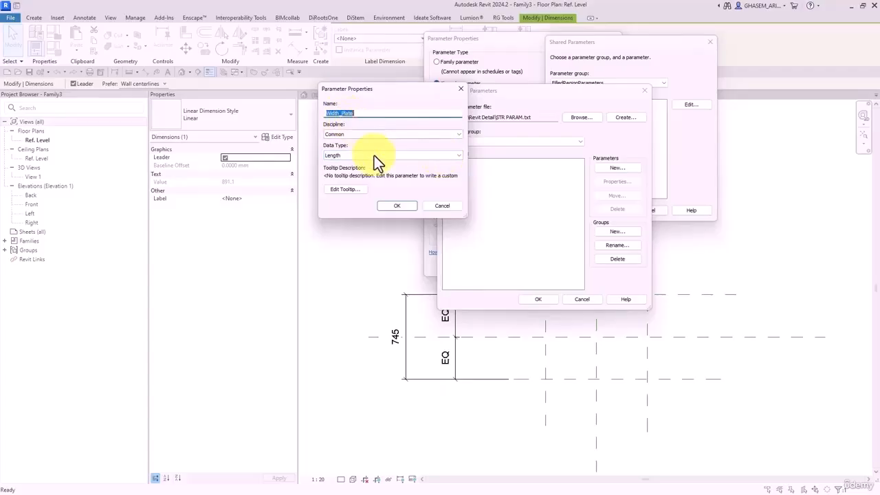
left_click(397, 206)
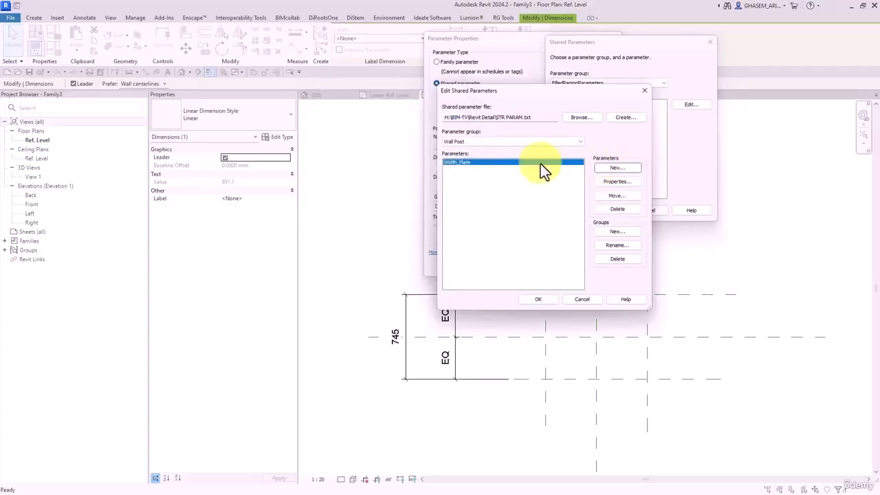
- Add Depth_Plate and Thickness_Plate parameters by editing the pasted Width_Plate name
left_click(615, 168)
key("ctrl+v")
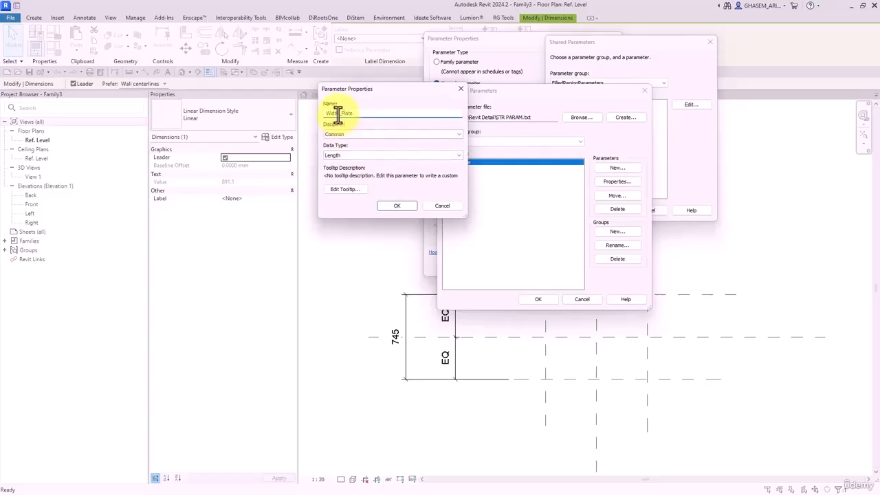
left_click_drag(337, 114, 302, 114)
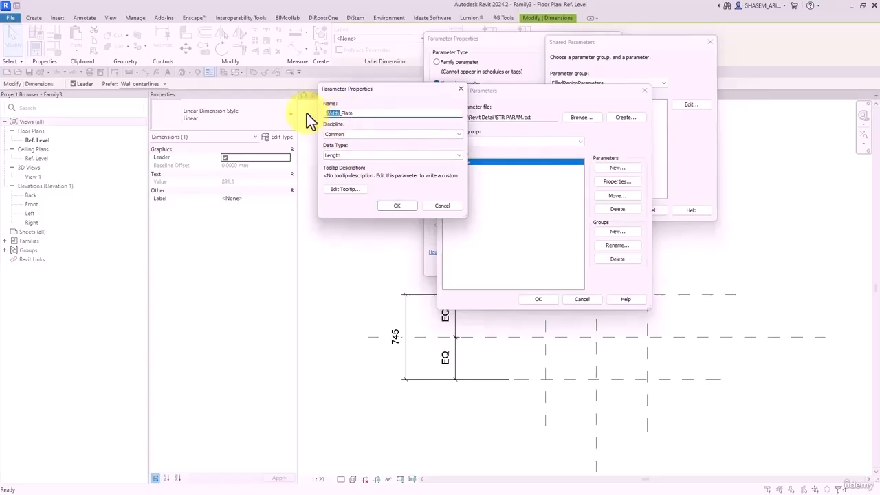
type("Depth")
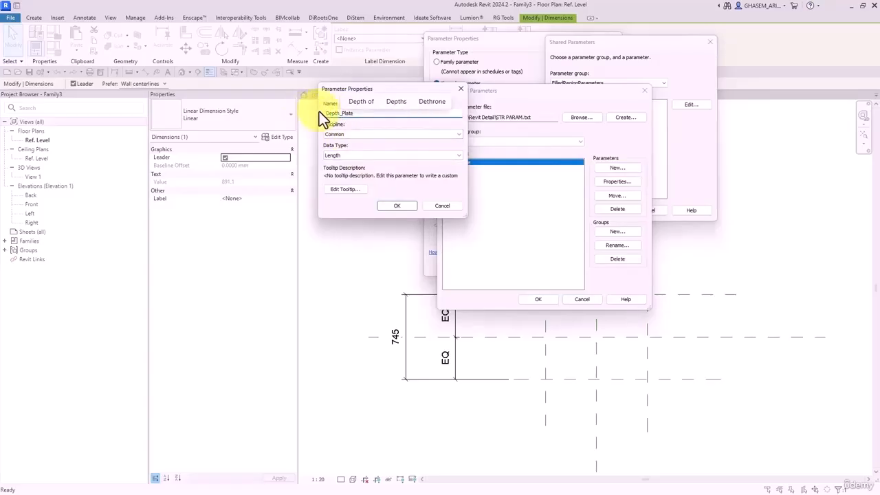
left_click(396, 205)
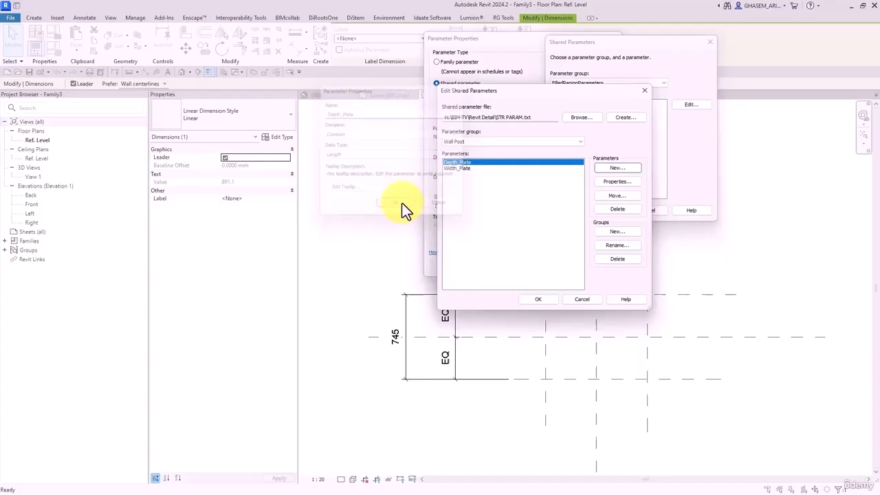
left_click(619, 167)
key("ctrl+v")
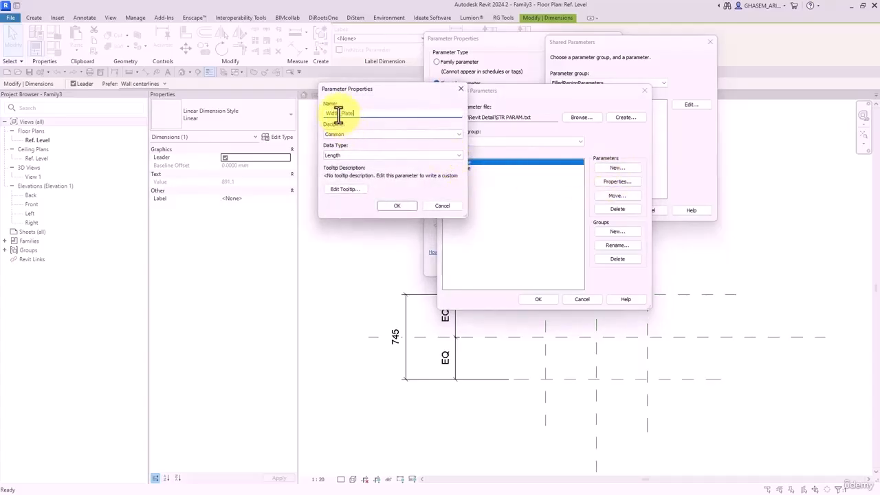
left_click_drag(340, 114, 279, 114)
type("Thickness")
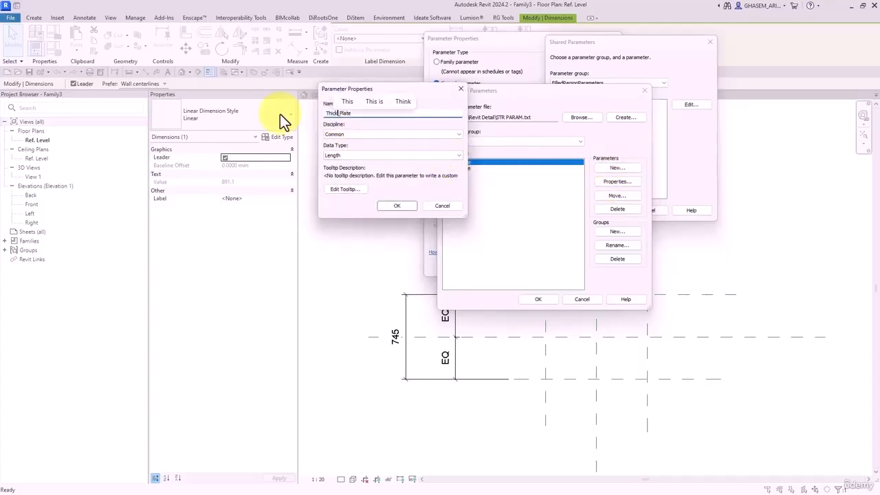
left_click(397, 206)
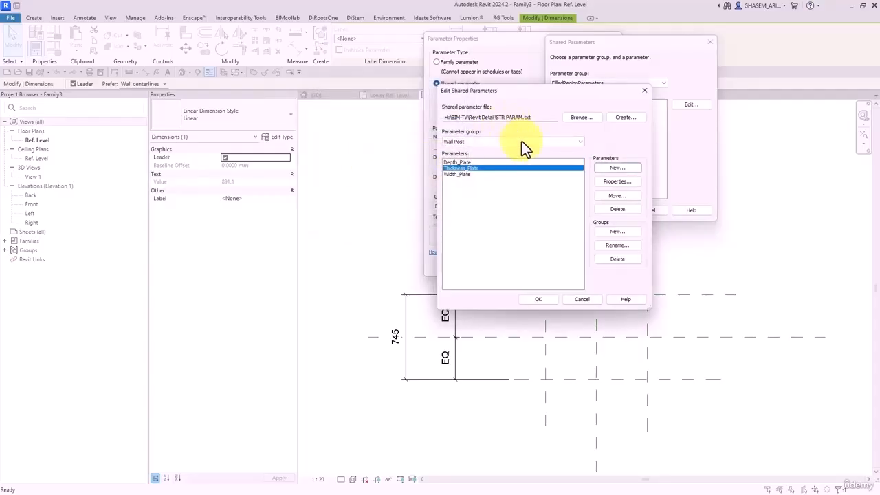
- Label the 891 width dimension with the shared Width_Plate parameter
left_click_drag(544, 96, 442, 56)
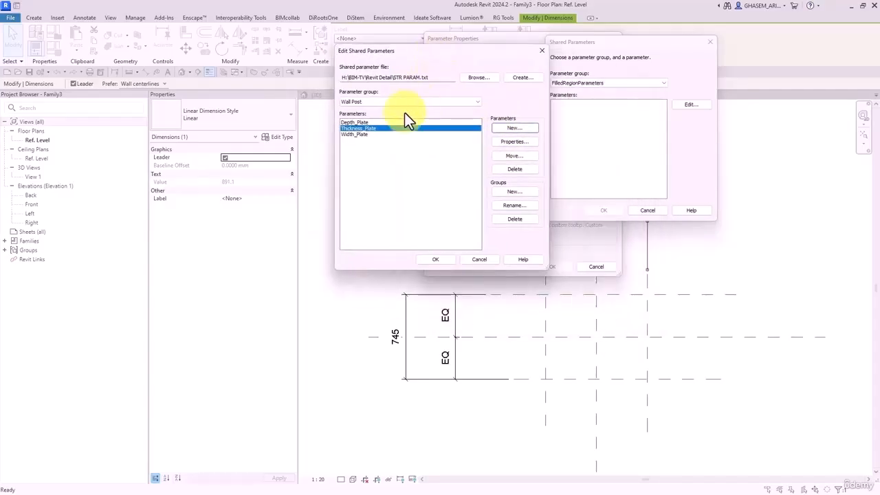
left_click(368, 133)
left_click(444, 259)
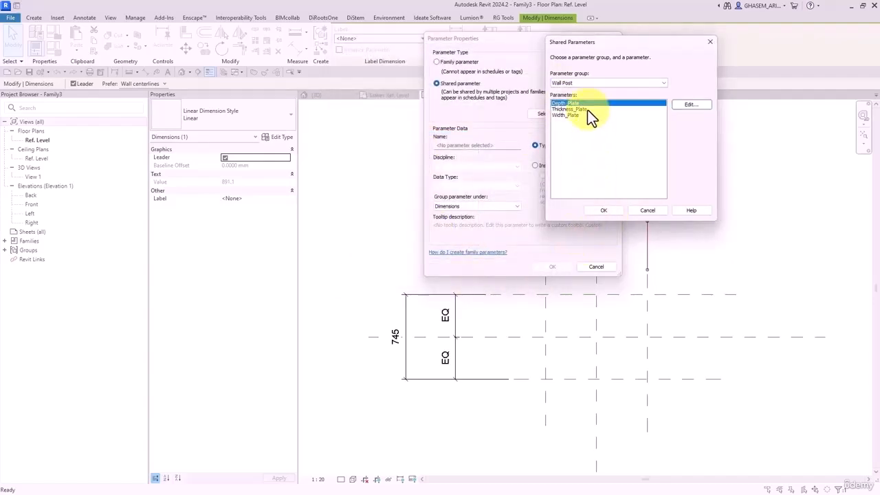
left_click(569, 115)
left_click(605, 210)
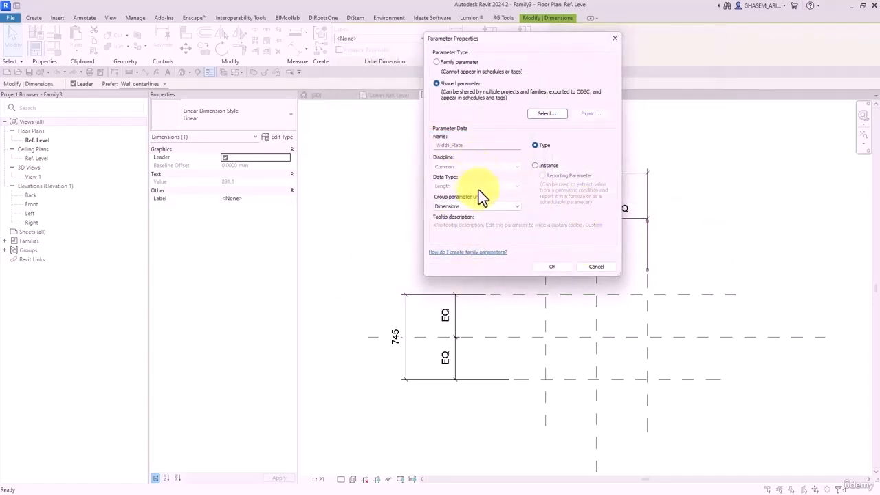
left_click(551, 267)
left_click(451, 240)
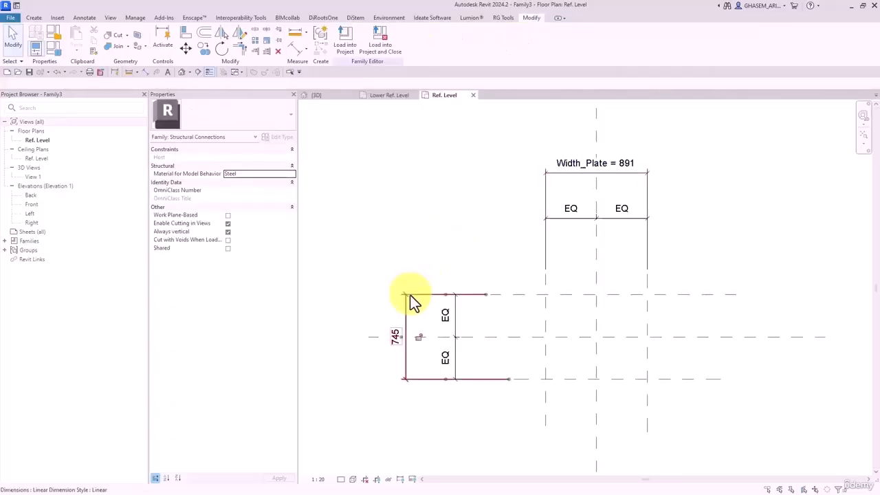
- Label the 745 depth dimension with the shared Depth_Plate parameter
left_click(408, 298)
left_click(429, 41)
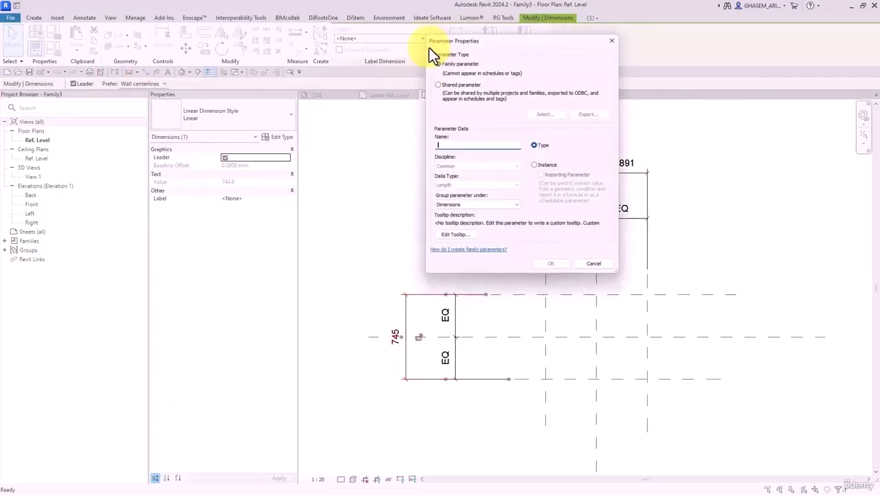
left_click(446, 83)
left_click(542, 112)
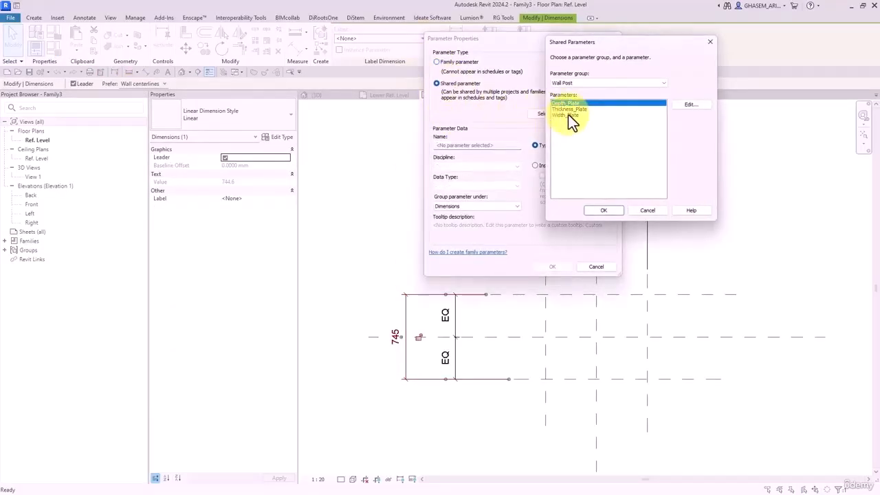
left_click(602, 210)
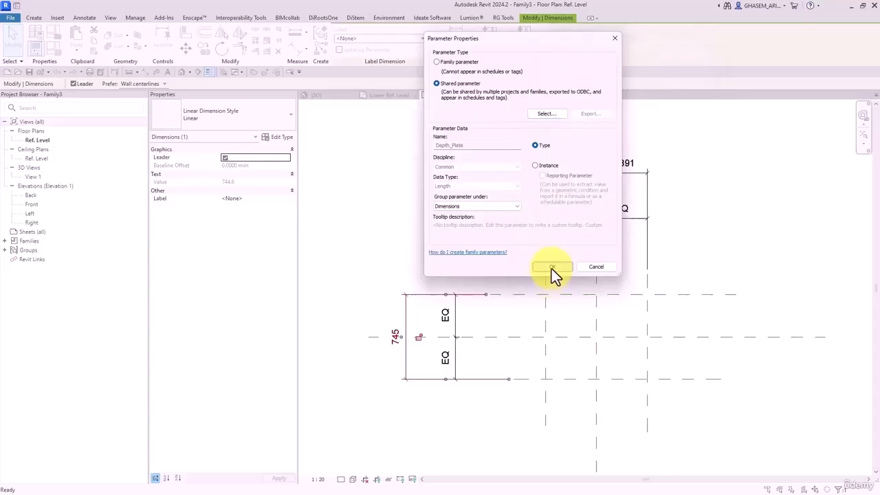
left_click(551, 269)
left_click(405, 246)
left_click(28, 206)
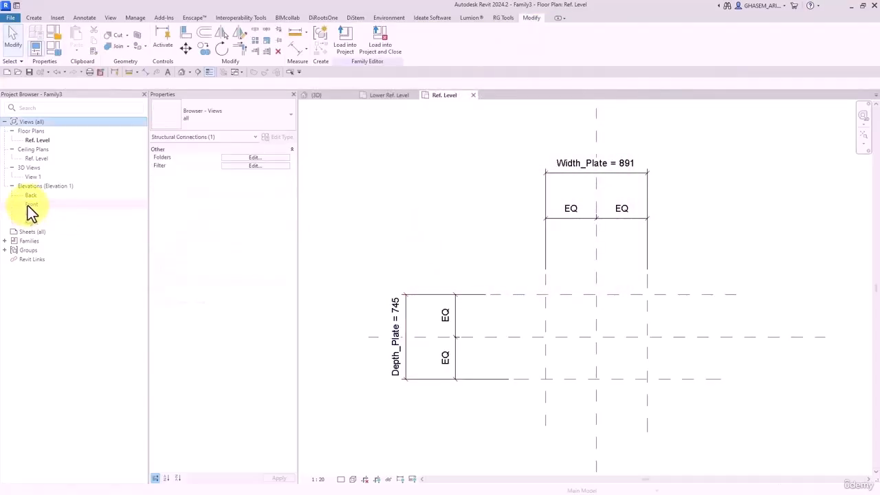
double_click(28, 205)
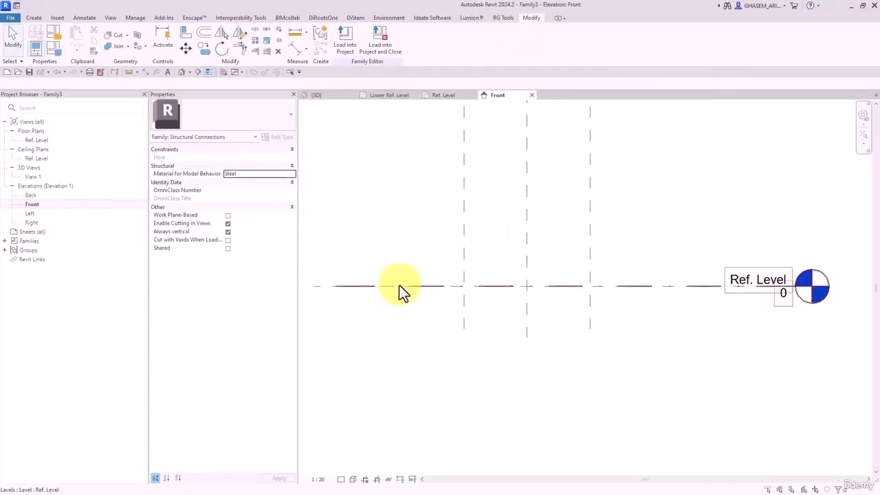
- Draw a horizontal reference plane just below Ref. Level and dimension it from the level (81)
middle_click_drag(432, 249, 452, 255)
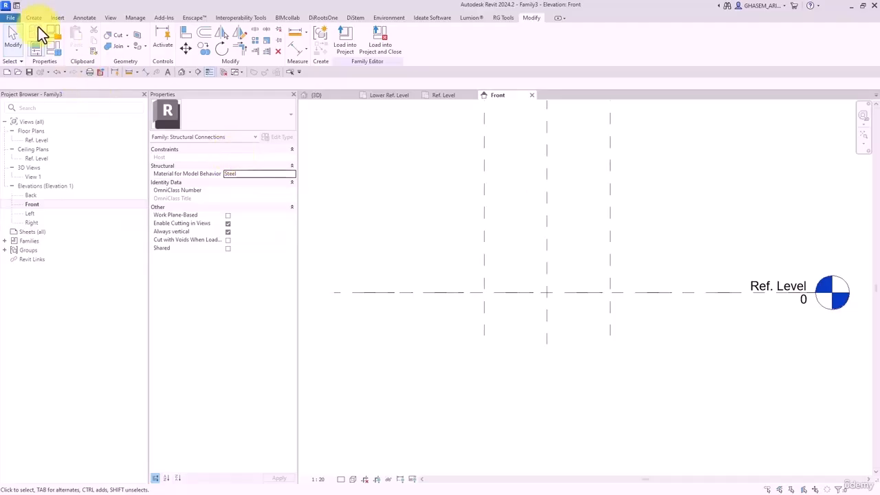
left_click(34, 20)
left_click(523, 48)
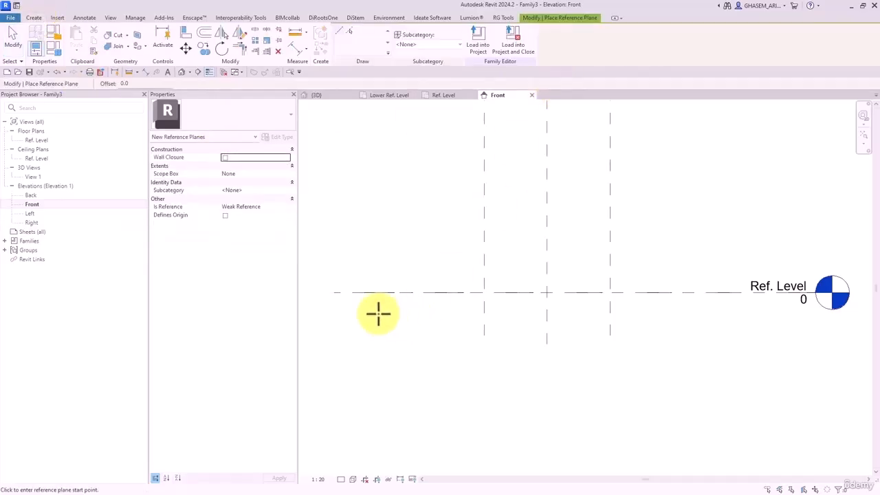
left_click(374, 304)
left_click(692, 304)
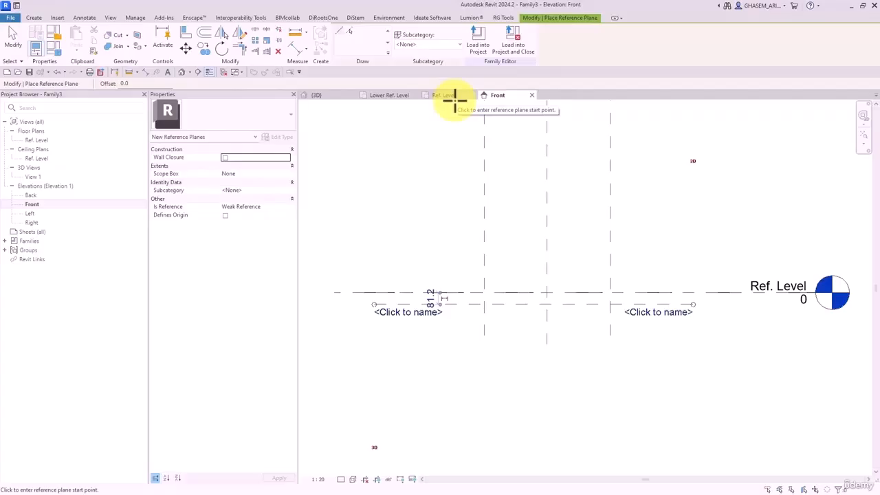
left_click(297, 49)
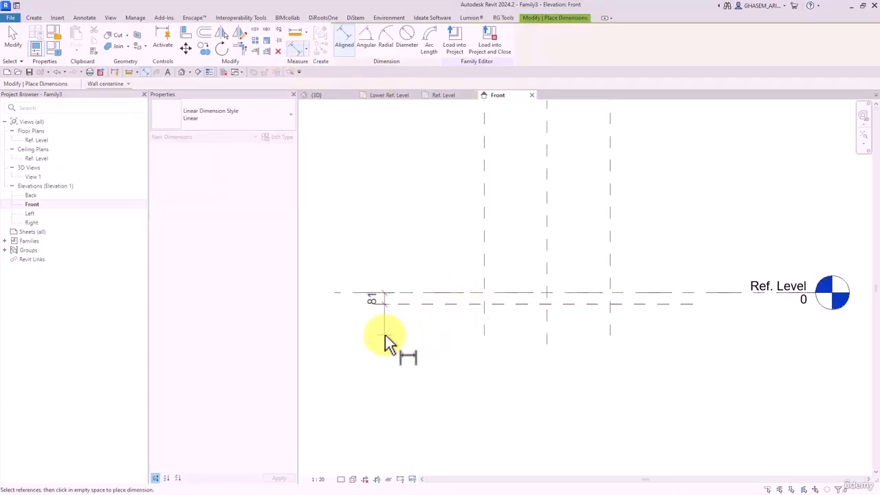
left_click(416, 350)
key("Escape")
key("Escape")
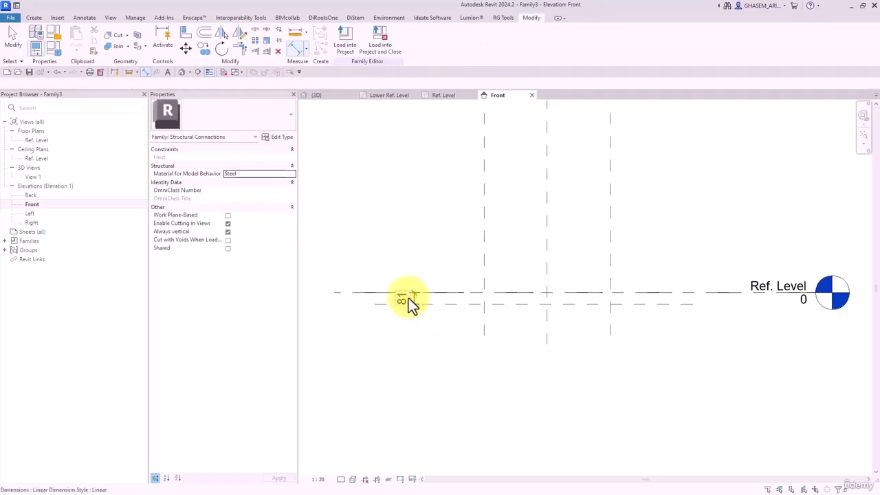
- Label the 81 dimension with the shared Thickness_Plate parameter
left_click(408, 299)
left_click(432, 40)
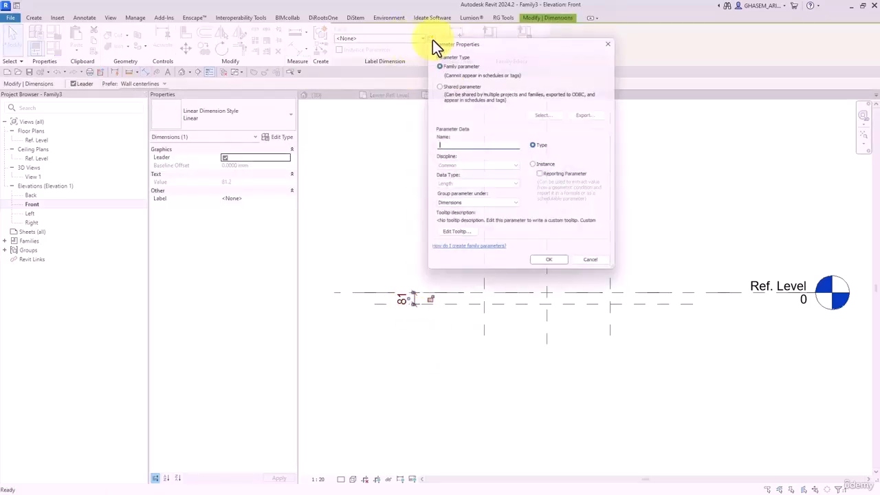
left_click(447, 88)
left_click(540, 112)
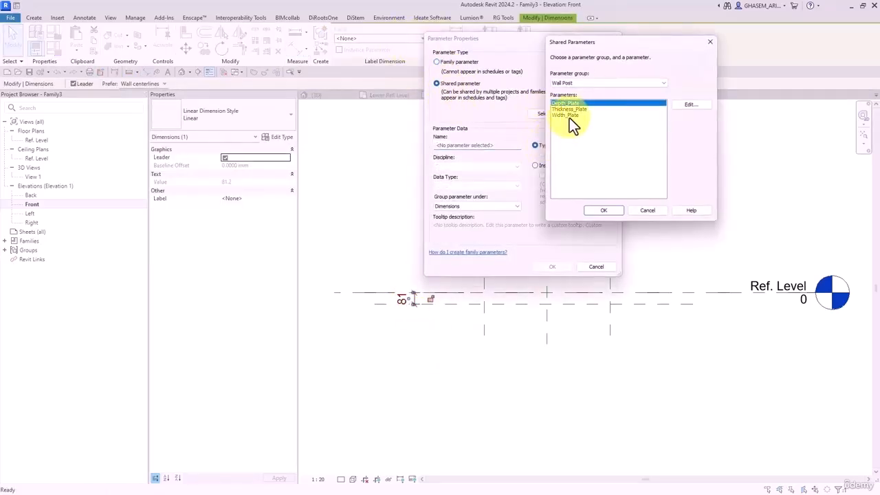
left_click(570, 109)
left_click(604, 209)
left_click(550, 267)
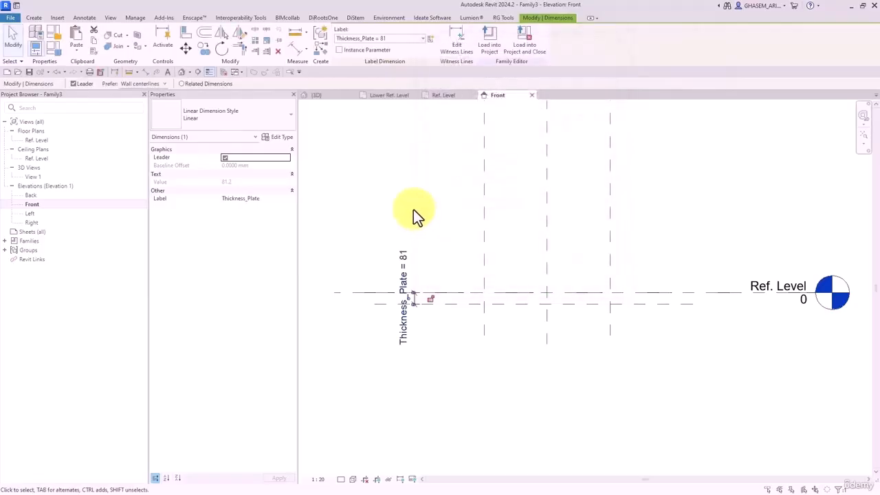
left_click(413, 209)
double_click(38, 140)
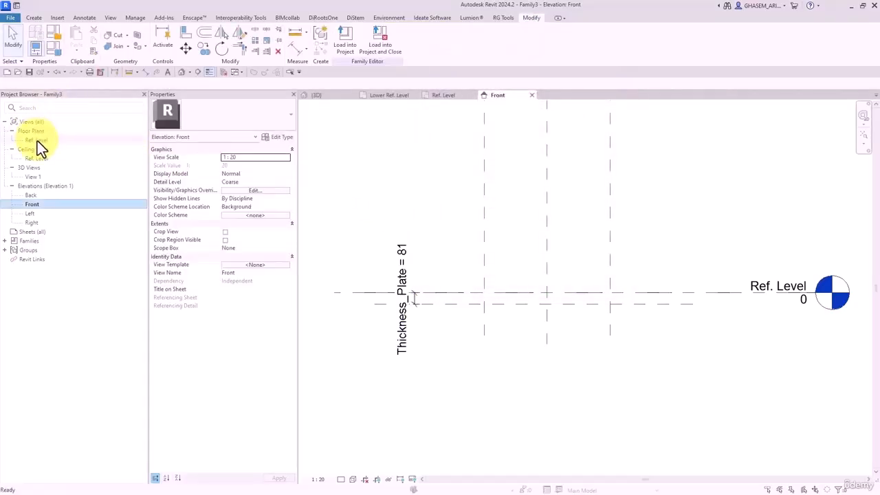
- Reorder the Family Types dimension rows to Width_Plate, Depth_Plate, Thickness_Plate
left_click(49, 48)
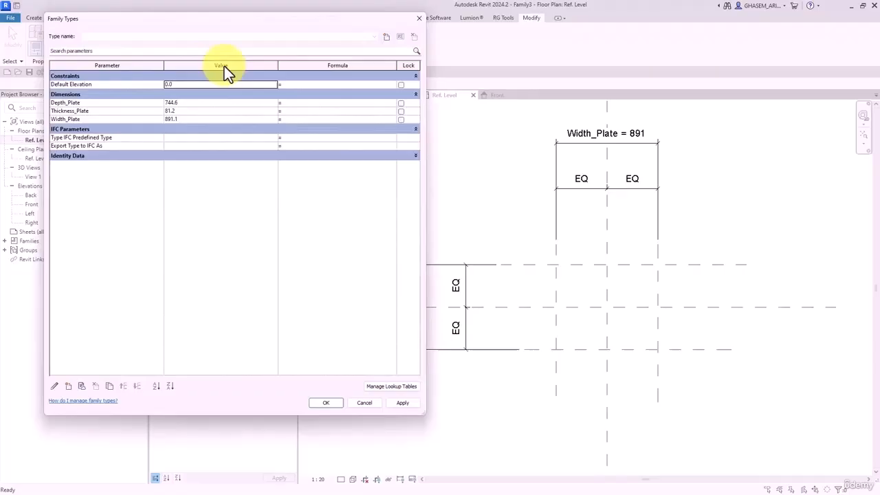
left_click(186, 103)
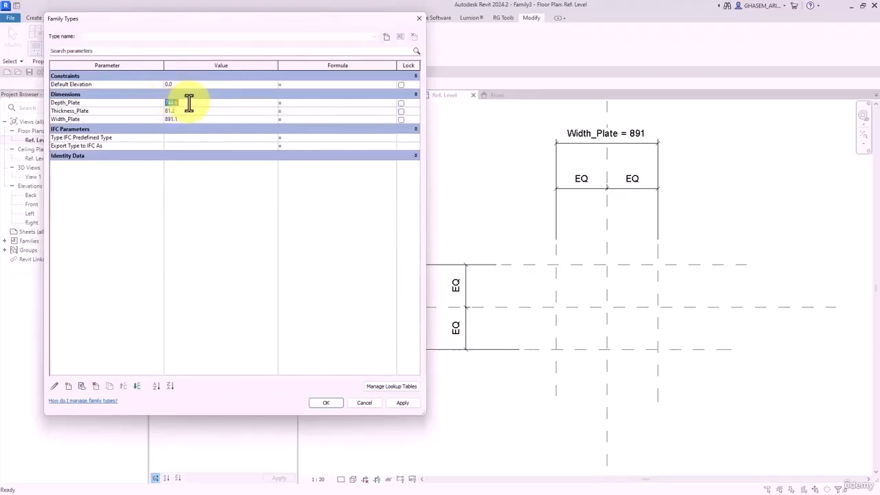
left_click(84, 112)
left_click(136, 385)
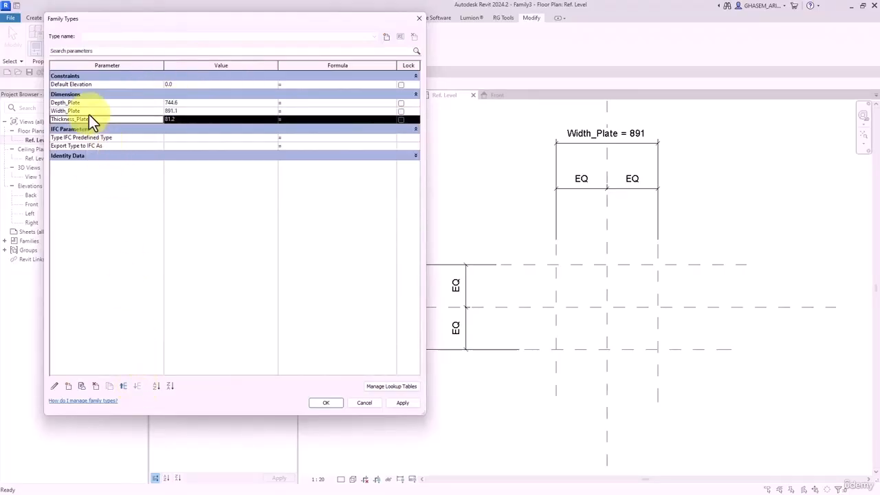
left_click(89, 113)
left_click(123, 385)
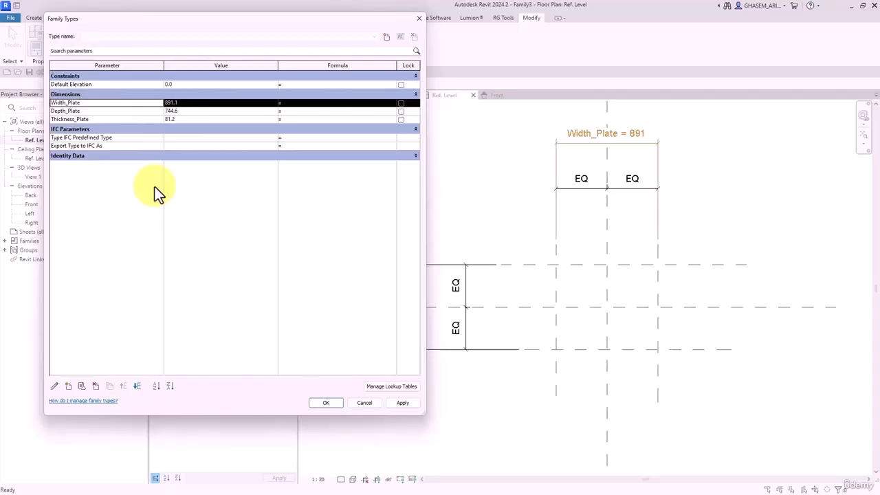
- Set Width_Plate to 250, Depth_Plate to 150 and Thickness_Plate to 6, and apply
left_click(197, 105)
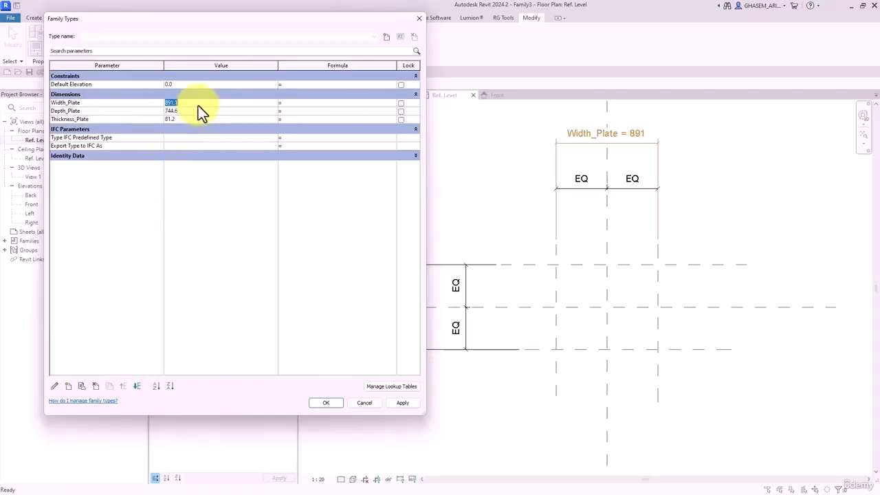
type("250")
left_click(198, 112)
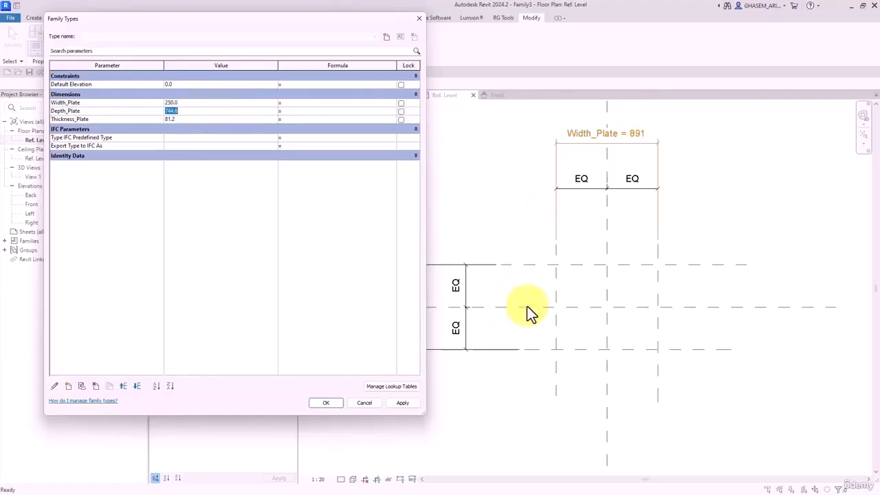
type("1")
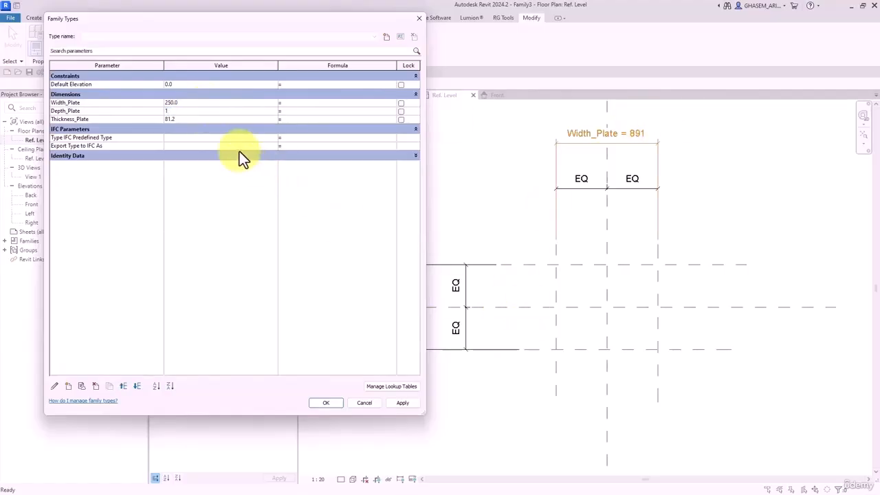
type("50")
left_click(180, 121)
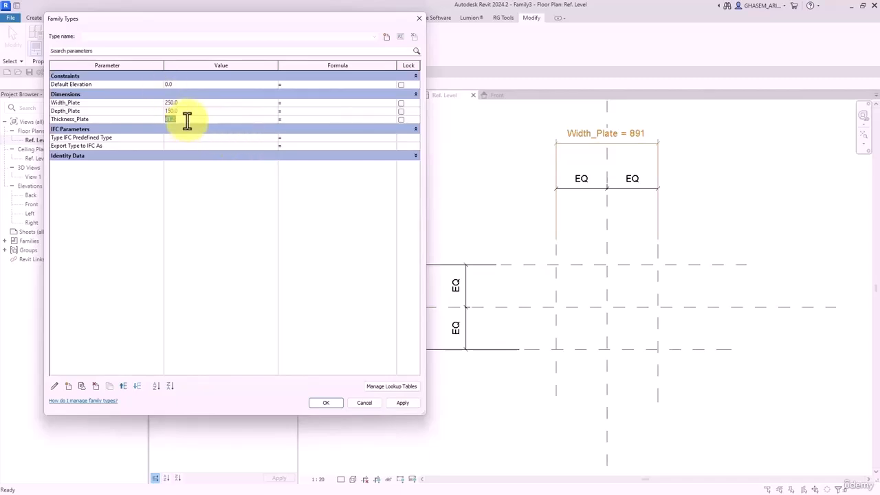
type("6")
left_click(403, 404)
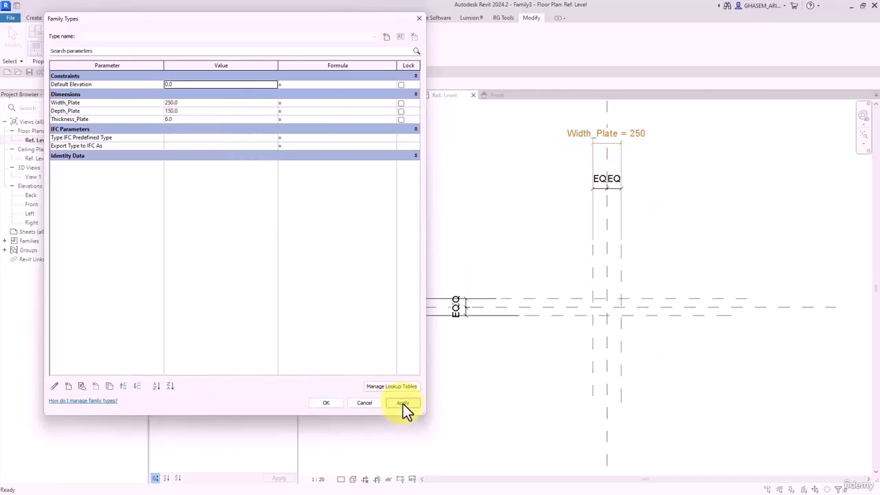
left_click(335, 404)
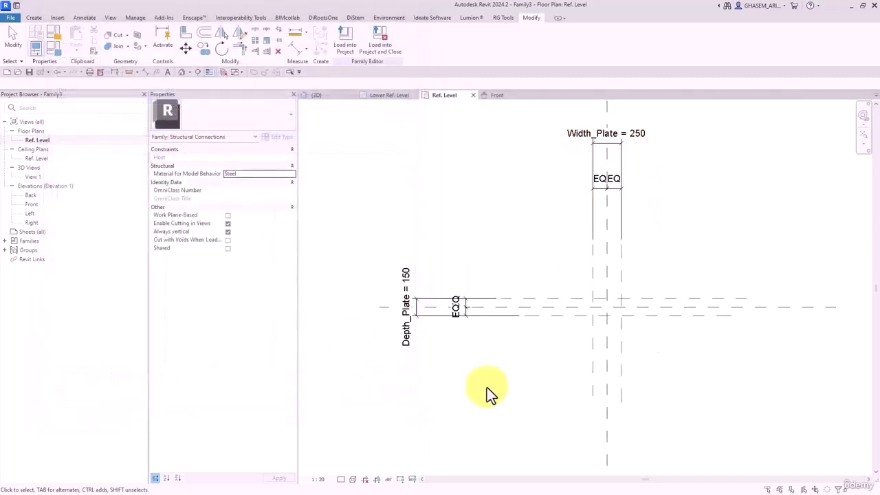
- Reopen the Front elevation, zoom in and select the lower horizontal thickness reference plane
double_click(31, 204)
scroll(555, 282, "up", 3)
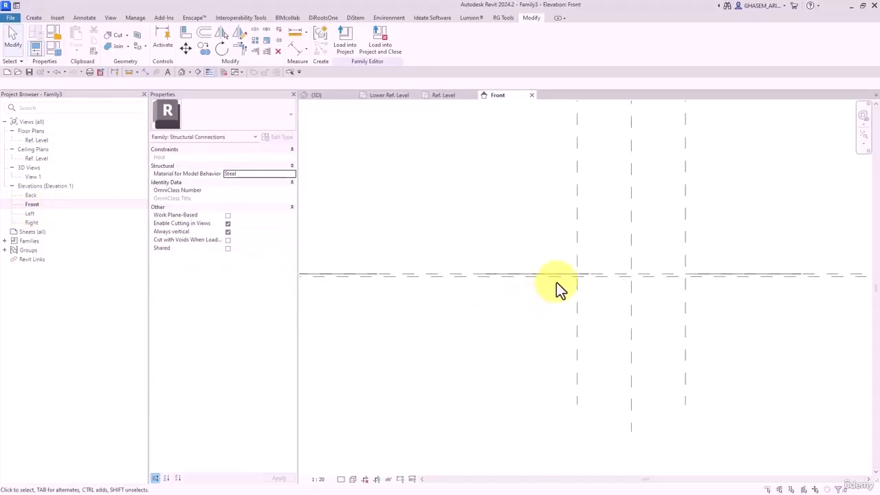
scroll(560, 279, "up", 2)
left_click(560, 279)
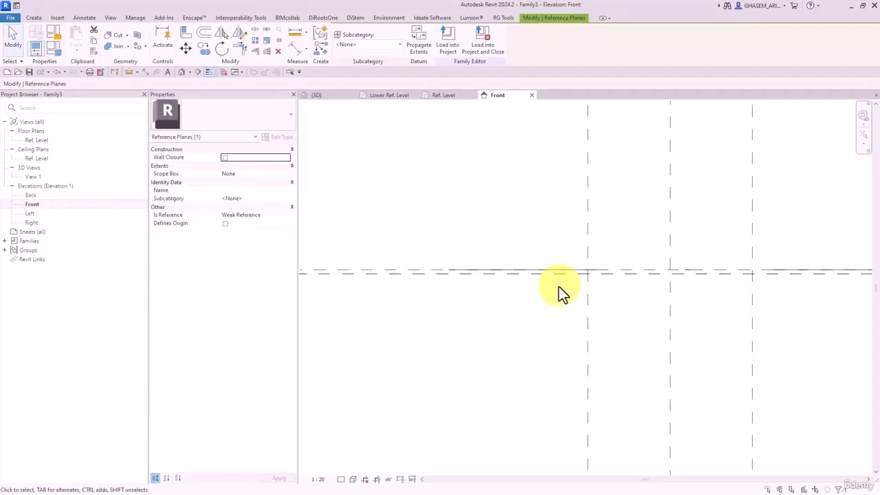
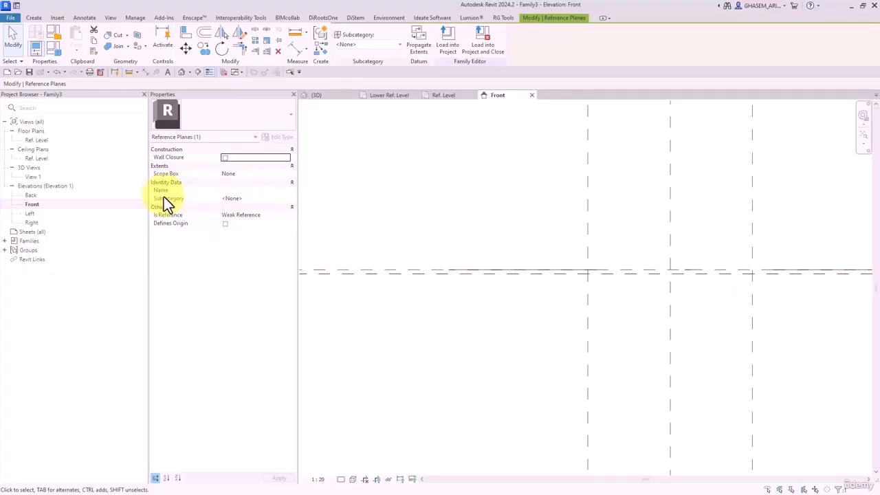
- Name the selected Front-elevation reference plane 'base' in Properties
left_click(245, 189)
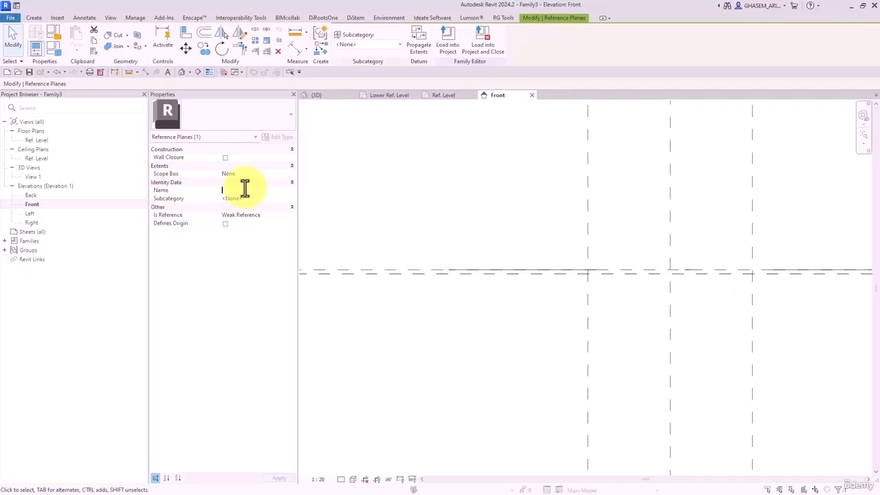
type("base")
key("Return")
- Deselect the plane and open the Ref. Level floor plan
left_click(632, 232)
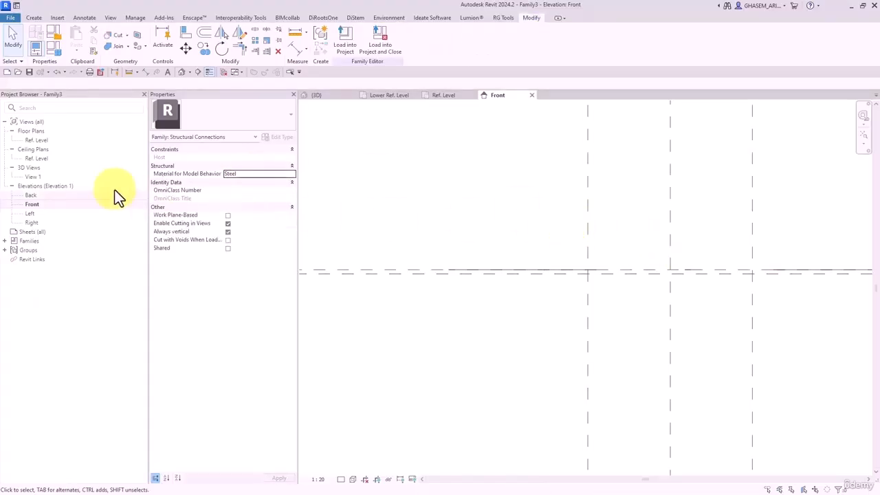
double_click(34, 141)
left_click(32, 17)
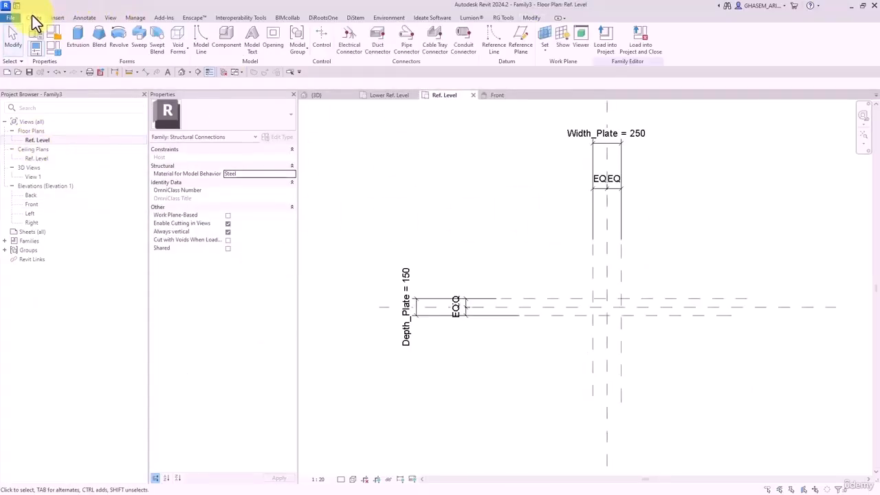
- Start a new extrusion with Reference Plane : base as its work plane
left_click(77, 34)
left_click(421, 37)
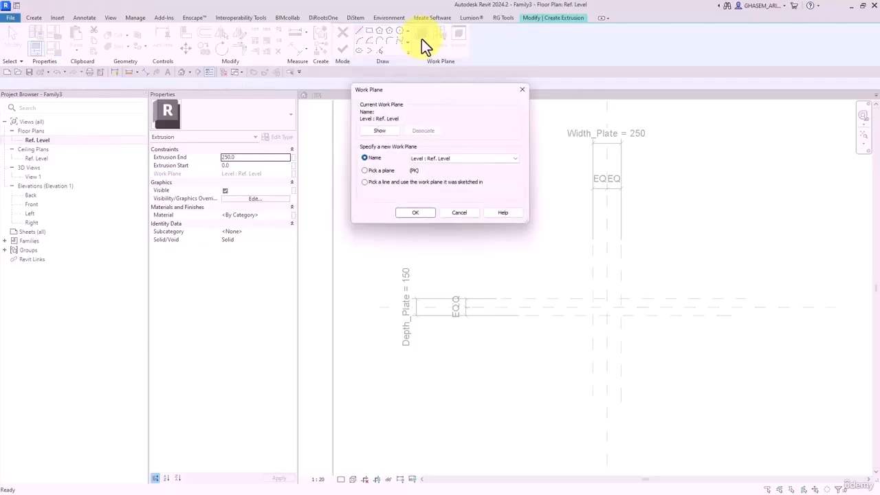
left_click(460, 158)
left_click(461, 172)
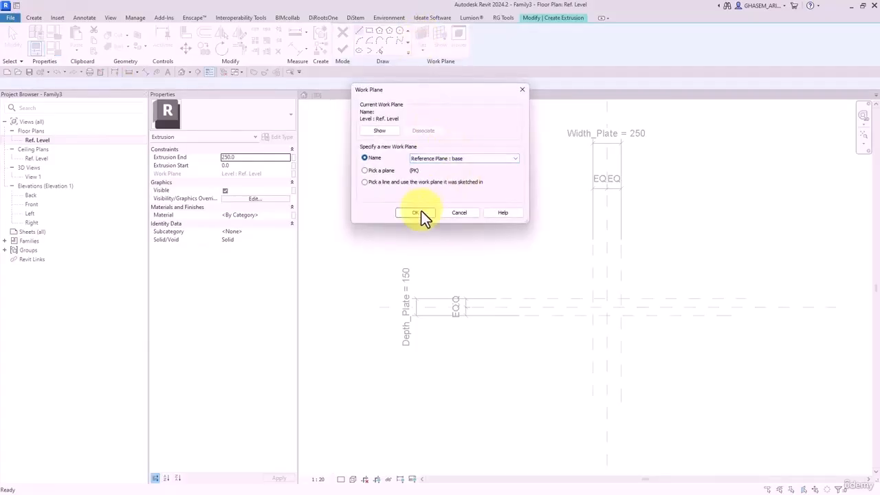
left_click(416, 213)
- Sketch the 250 × 150 rectangle between the EQ planes, finish it, and select it in 3D
scroll(577, 304, "up", 4)
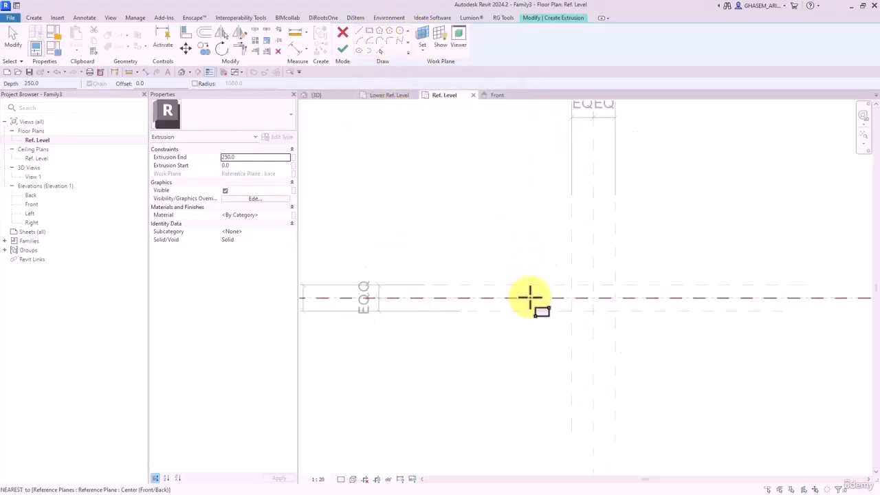
left_click(578, 283)
left_click(626, 312)
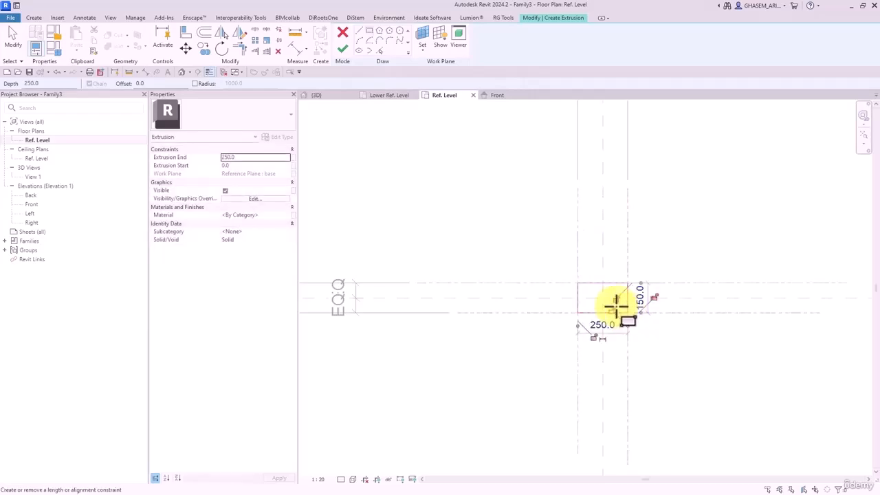
left_click(342, 51)
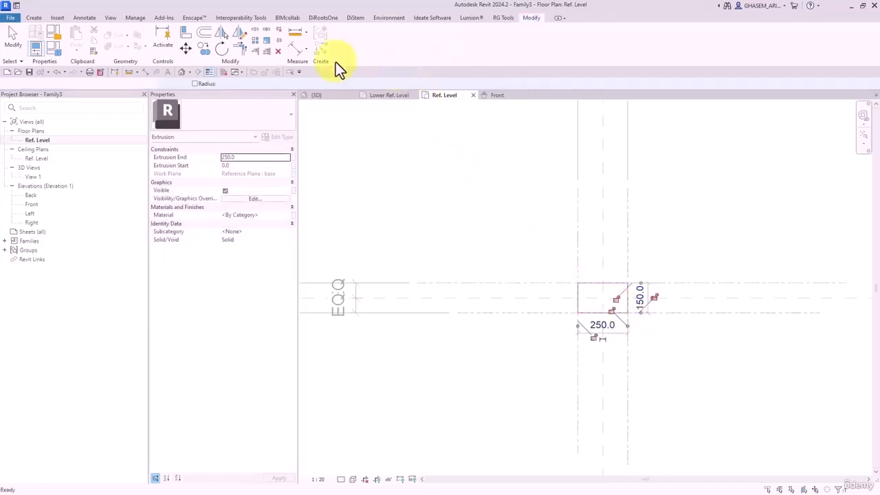
left_click(182, 71)
left_click(477, 261)
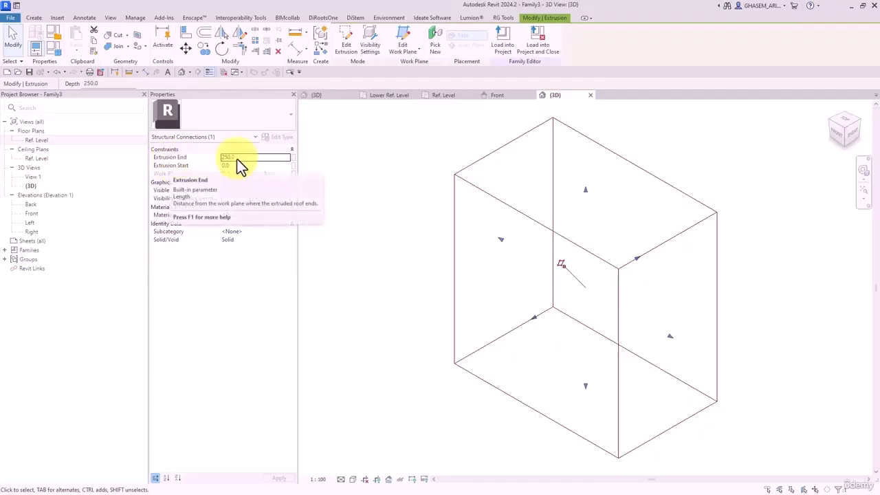
- Associate the extrusion's Extrusion End with the Thickness_Plate parameter
left_click(293, 158)
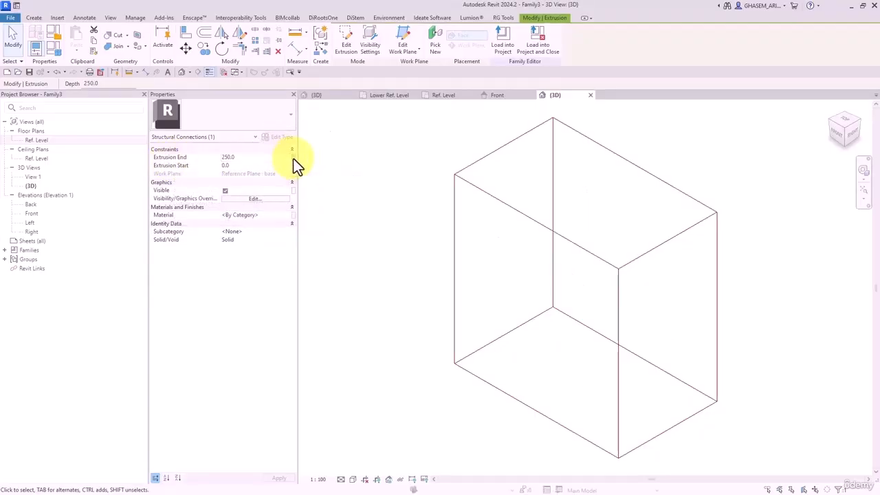
left_click(330, 157)
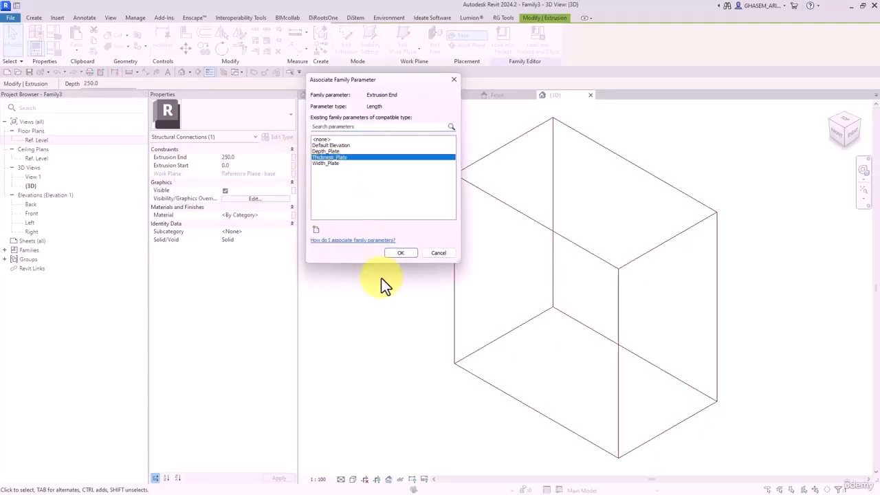
left_click(402, 253)
left_click(400, 270)
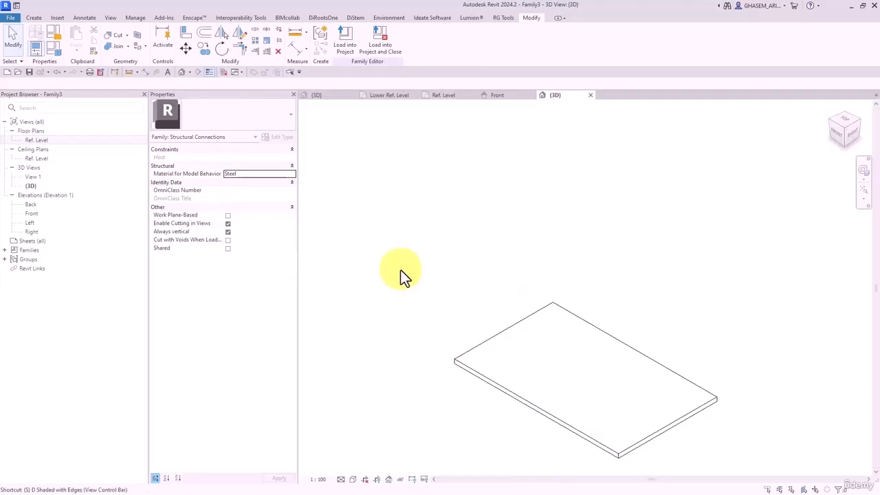
mouse_move(400, 270)
middle_mouse_down()
mouse_move(524, 255)
mouse_move(563, 314)
mouse_move(620, 326)
mouse_move(633, 403)
middle_mouse_up()
left_click(522, 303)
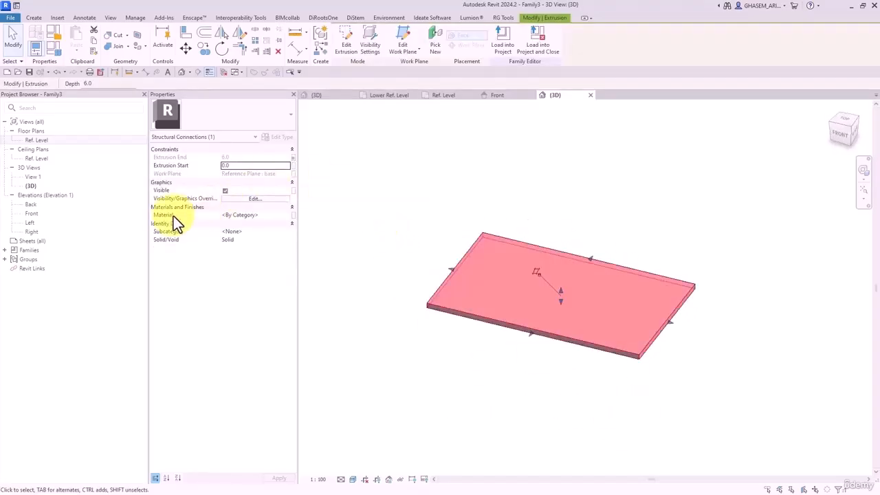
- Drive the plate's Material with a new type parameter named M-Plate
left_click(295, 216)
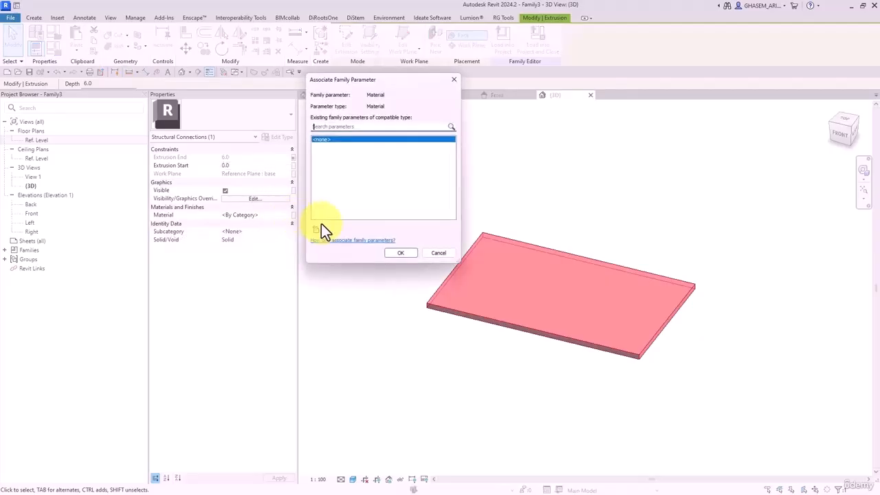
left_click(316, 231)
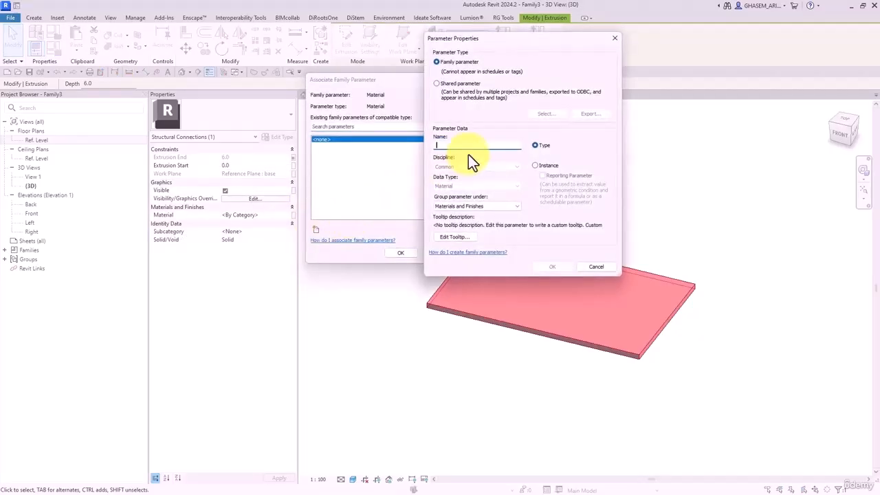
type("M")
key("BackSpace")
type("M")
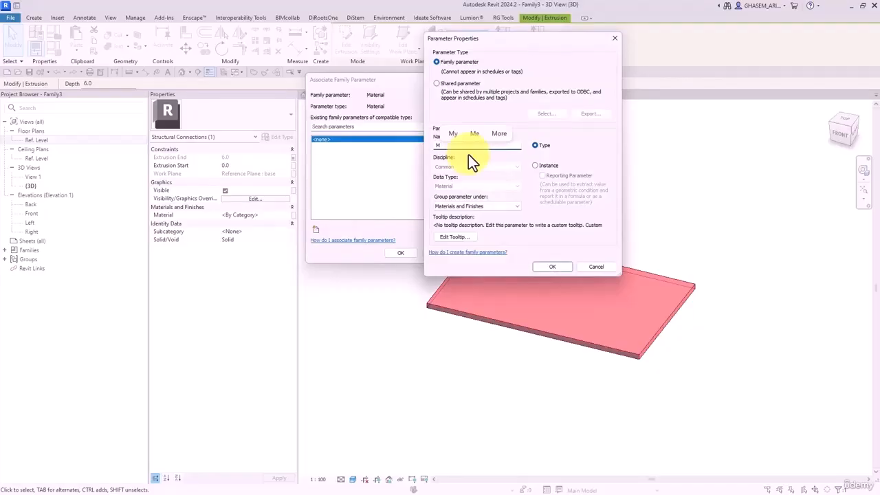
type("-Plate")
left_click(564, 269)
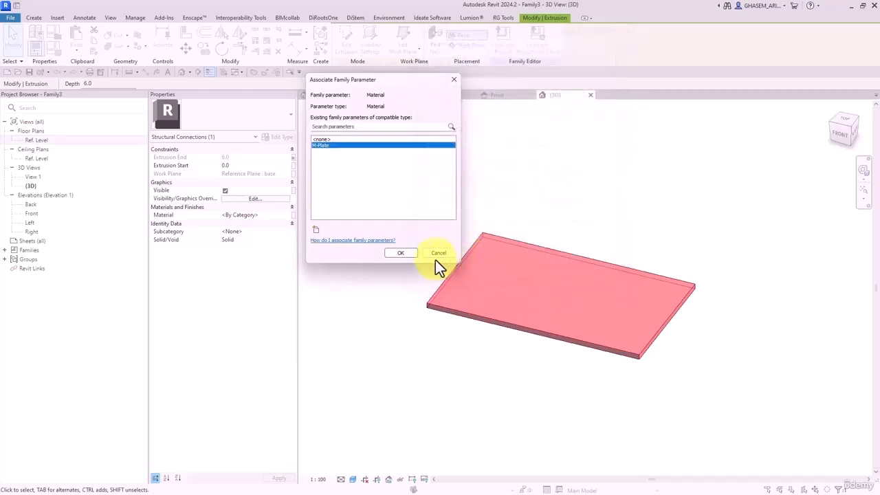
left_click(398, 253)
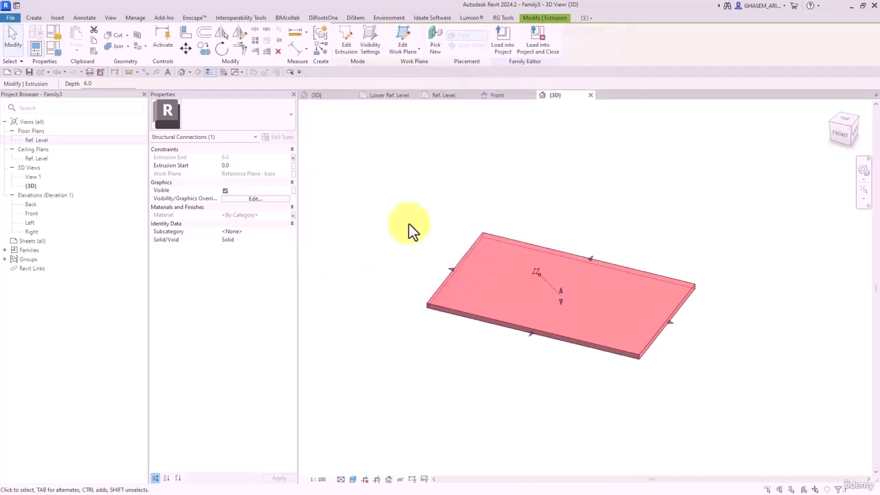
left_click(409, 224)
middle_click_drag(407, 228, 394, 210, "shift")
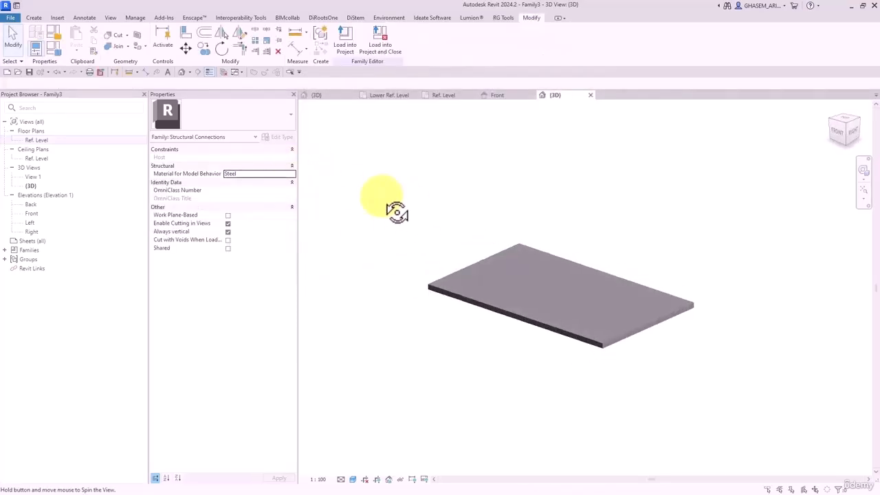
middle_click_drag(447, 224, 461, 252, "shift")
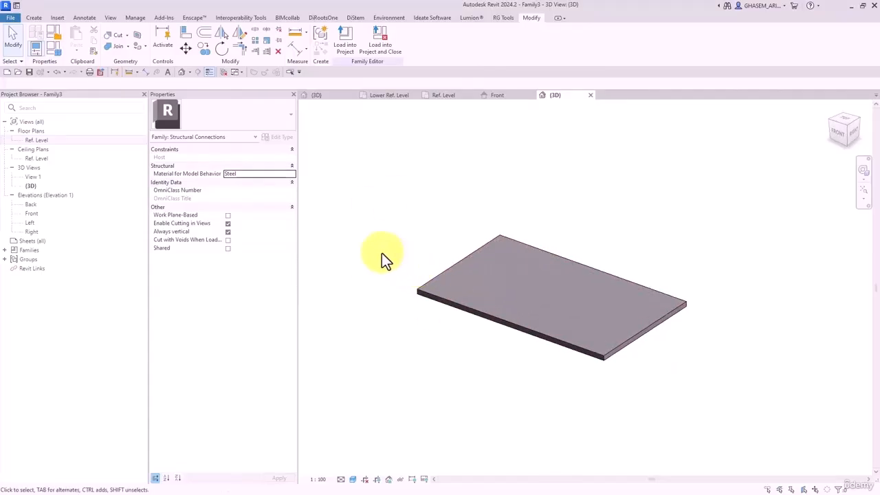
- Create a new folder named RFA in the save dialog and open it
left_click(30, 71)
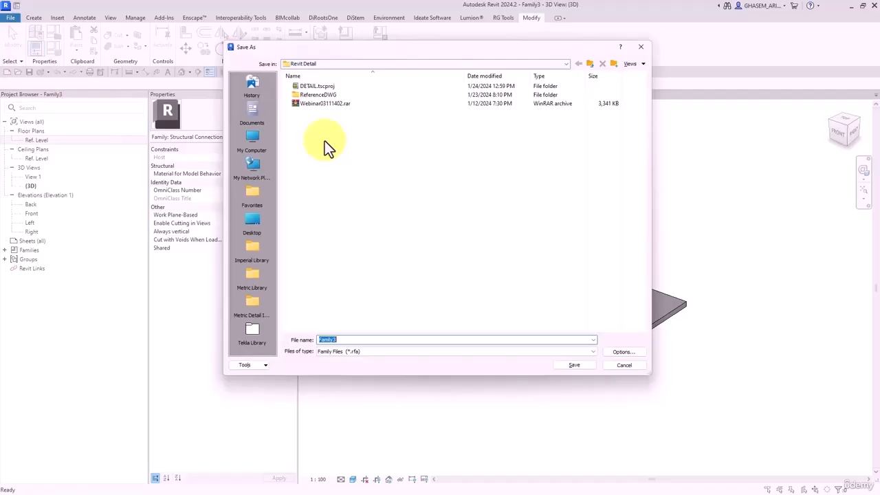
left_click(613, 65)
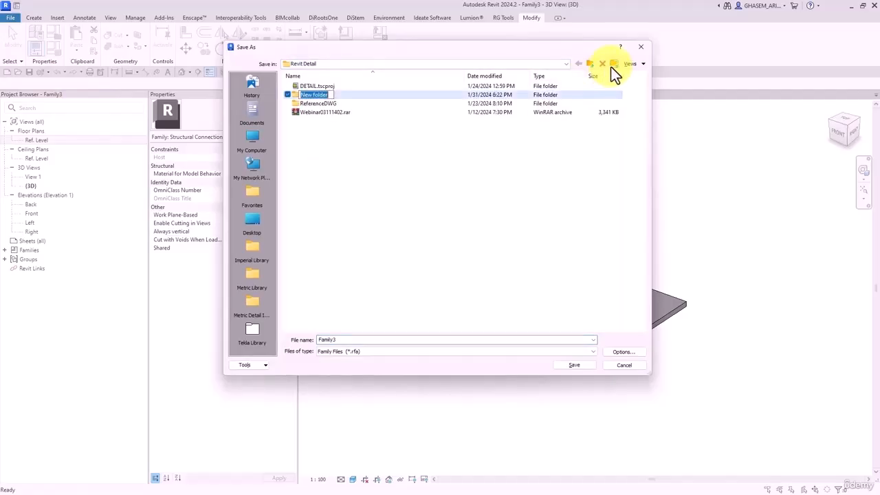
type("RFA")
key("Return")
key("Return")
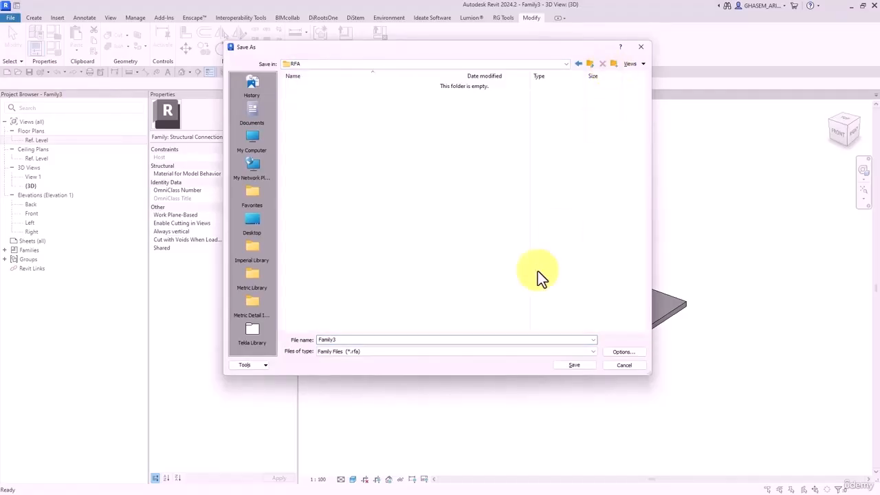
double_click(361, 340)
- Save the family as PLATE250X150X6mm.rfa with maximum backups set to 1
type("PLA")
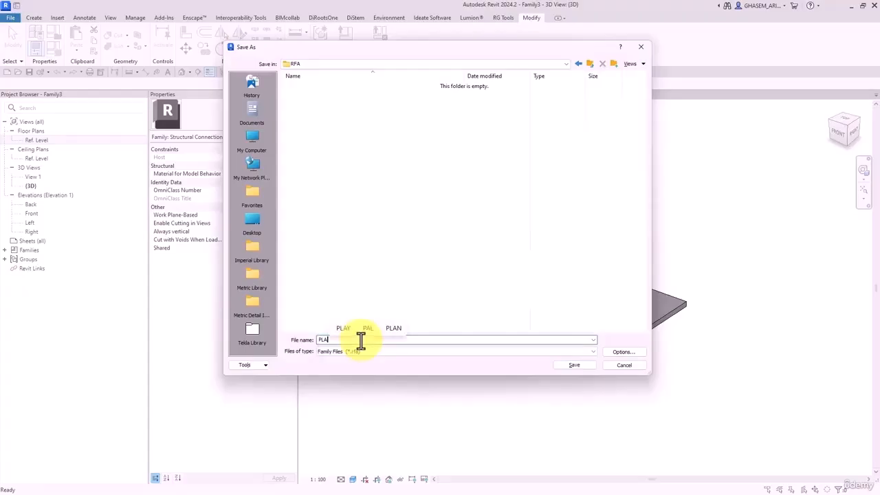
type("TE250x150X6mm")
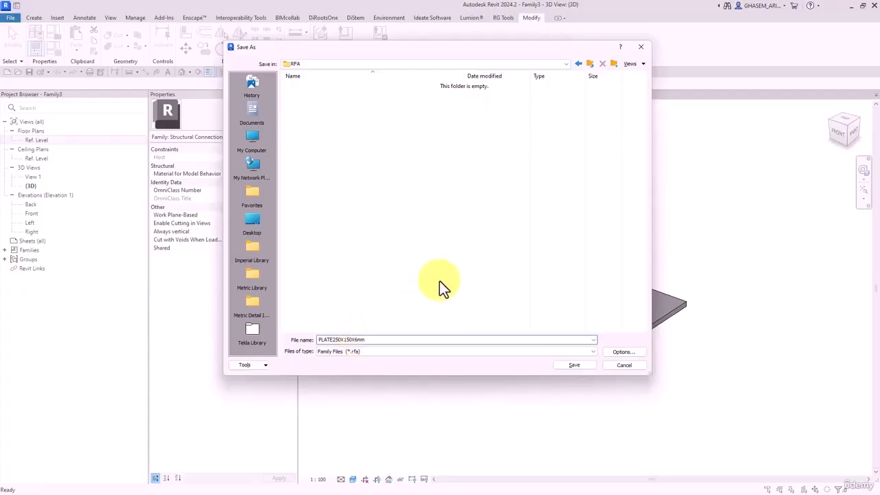
left_click(621, 352)
type("1")
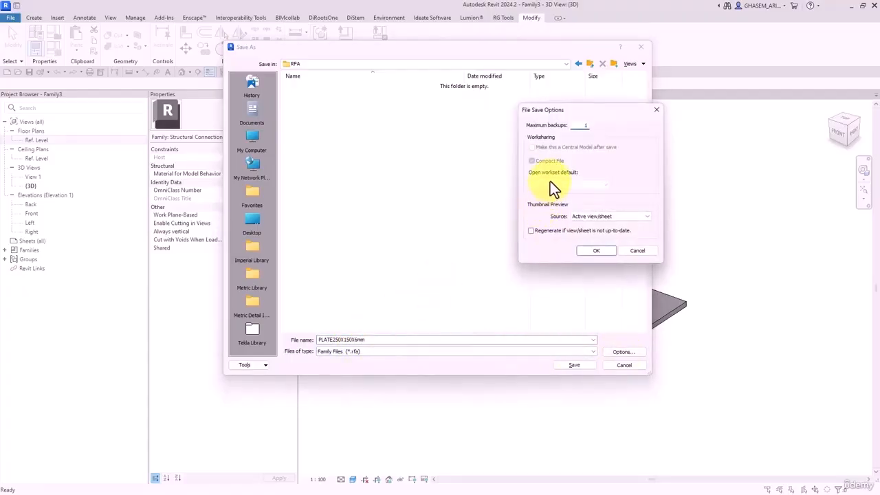
left_click(593, 250)
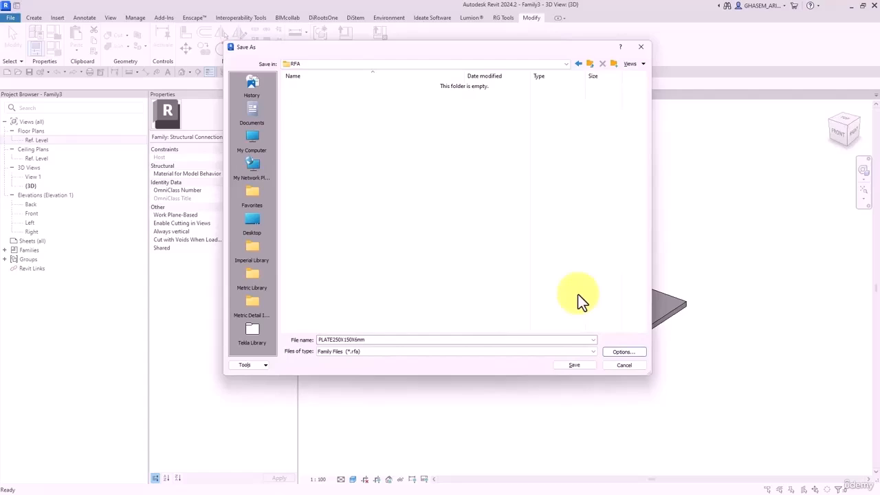
left_click(573, 365)
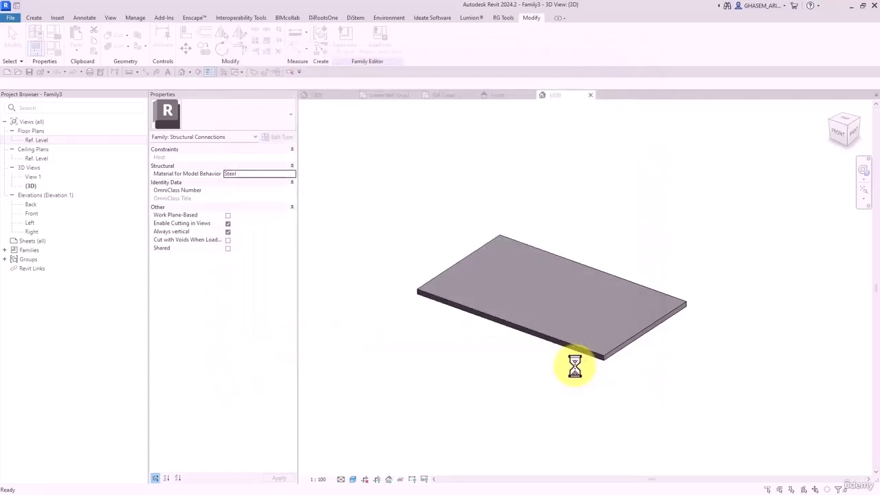
- Load the plate into Family2 only and place it near the reference-plane crossing
left_click(378, 37)
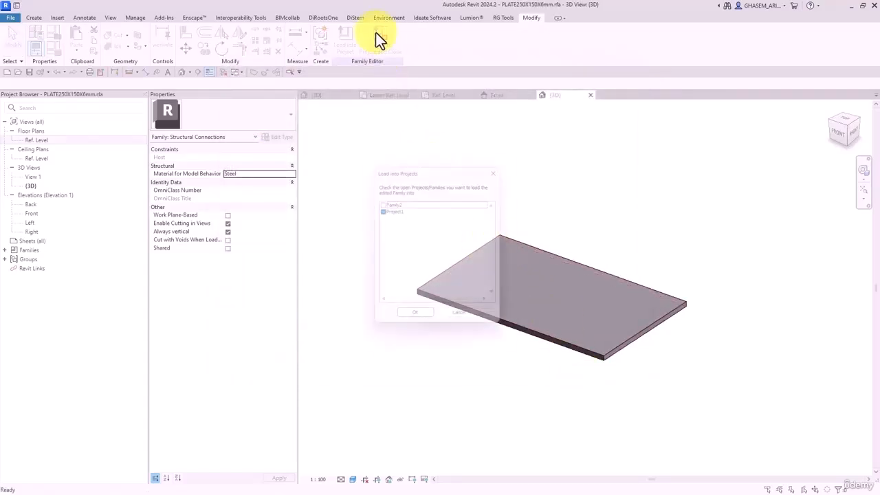
left_click(380, 202)
left_click(381, 210)
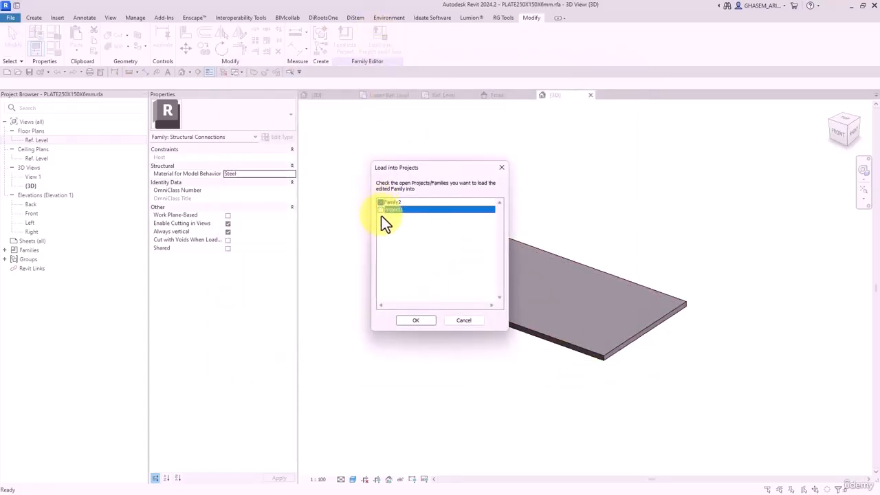
left_click(423, 322)
left_click(522, 242)
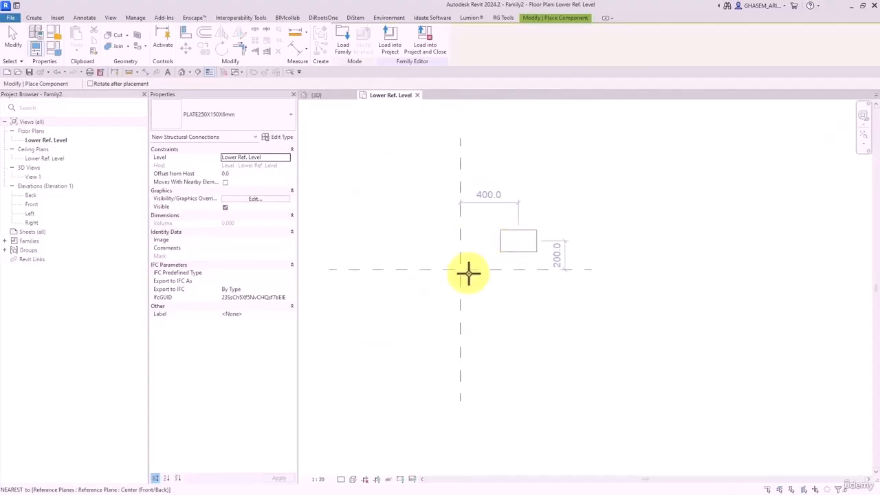
- Align and lock the plate to the horizontal and vertical reference planes, then open Front
left_click(187, 32)
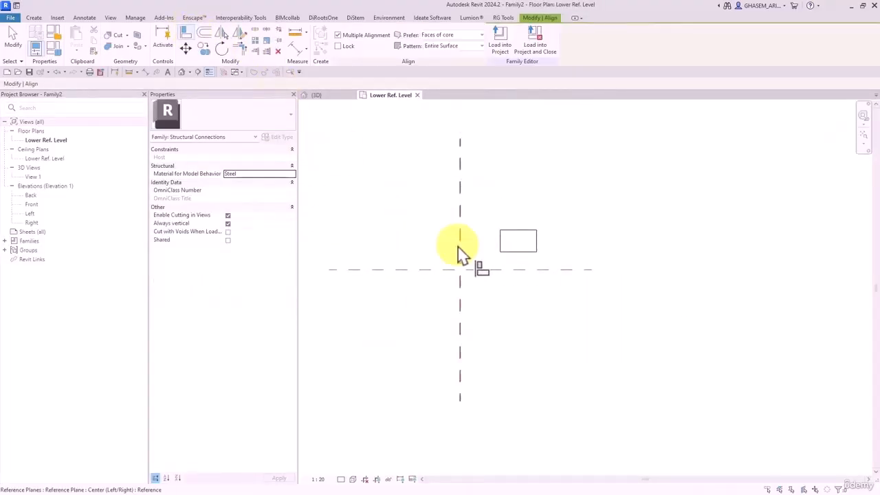
left_click(491, 270)
left_click(518, 244)
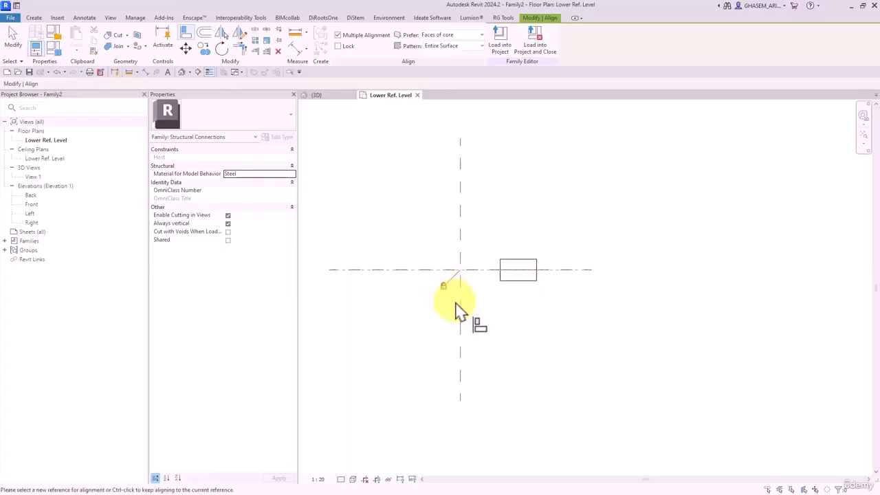
left_click(363, 37)
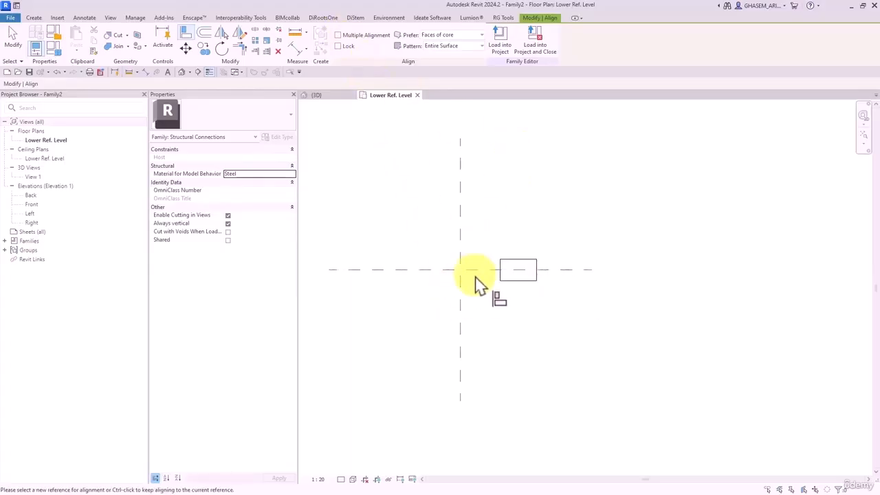
left_click(459, 289)
left_click(518, 271)
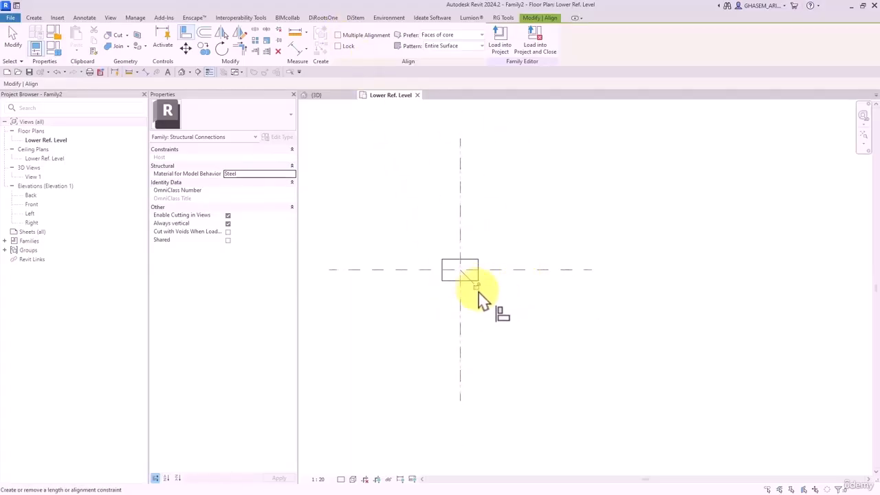
left_click(476, 286)
double_click(31, 204)
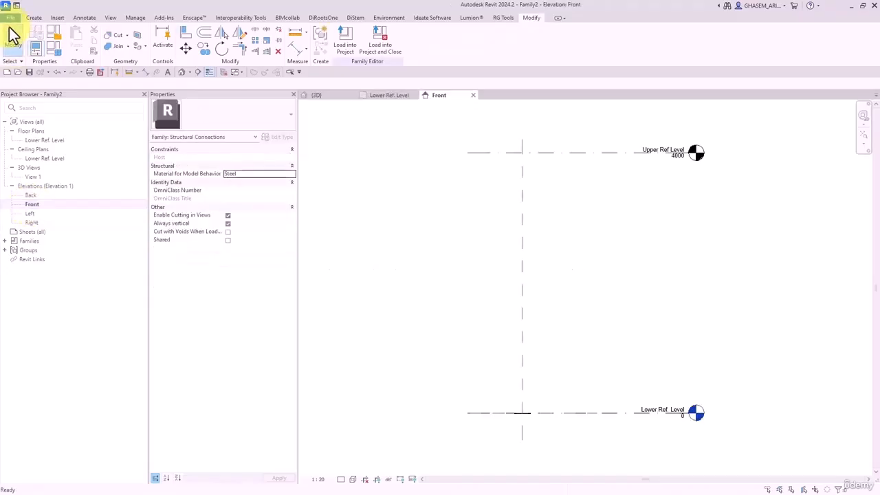
- Open the 3D view and switch it to the Shaded visual style with SD
scroll(540, 394, "up", 2)
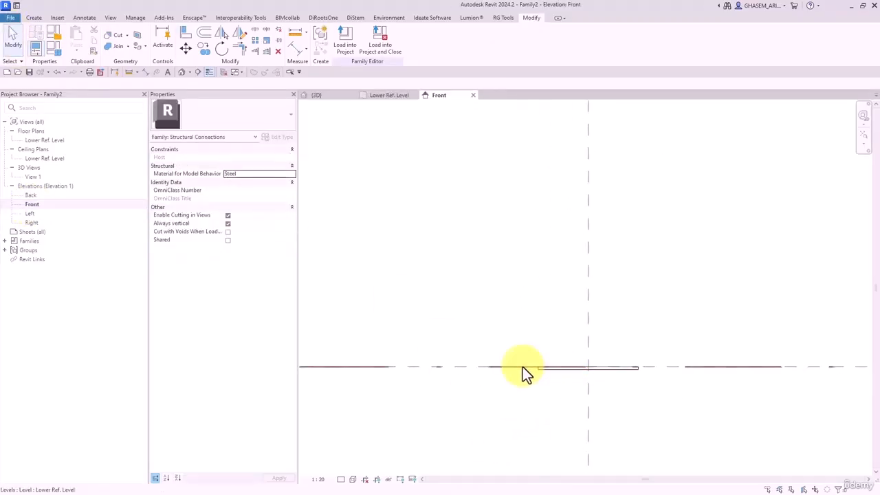
left_click(181, 71)
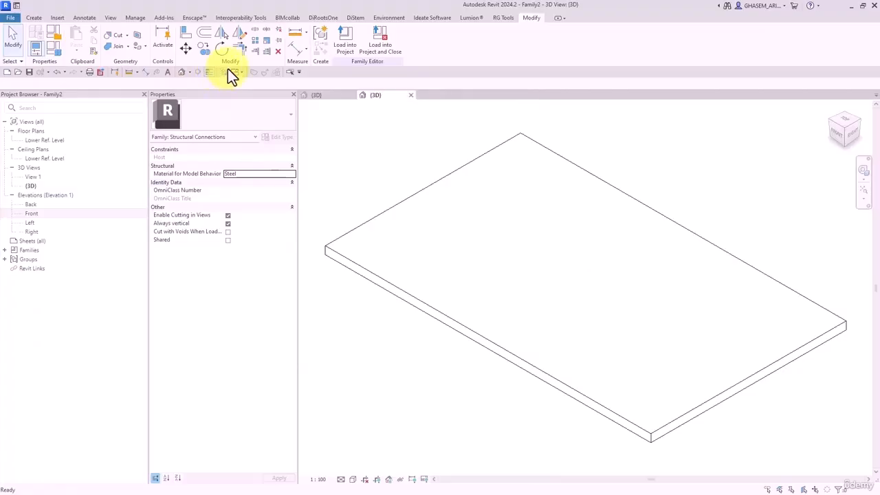
scroll(424, 248, "down", 2)
key("s")
key("d")
scroll(437, 281, "down", 2)
middle_click_drag(444, 304, 504, 318)
- Select the placed plate and open its Type Properties
left_click(507, 249)
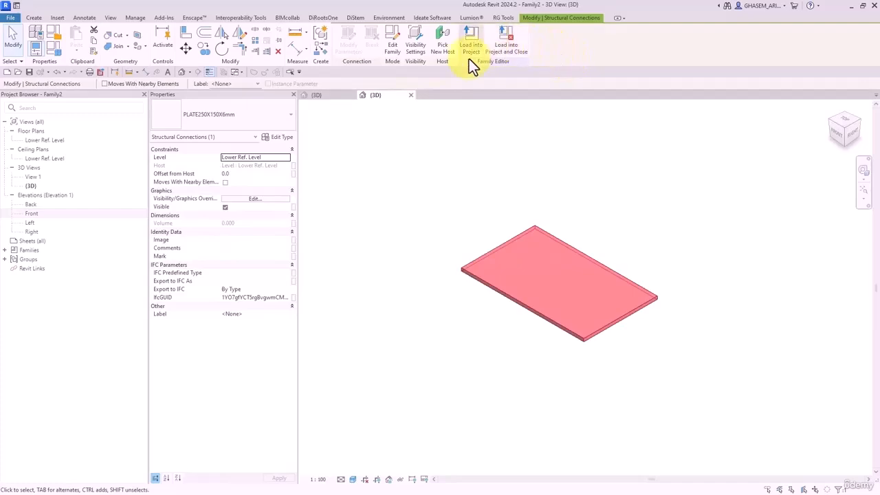
left_click(419, 245)
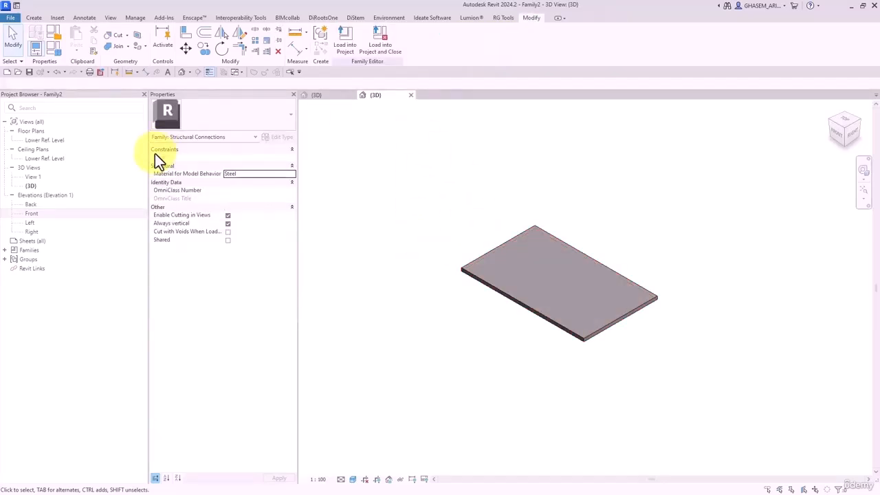
left_click(500, 260)
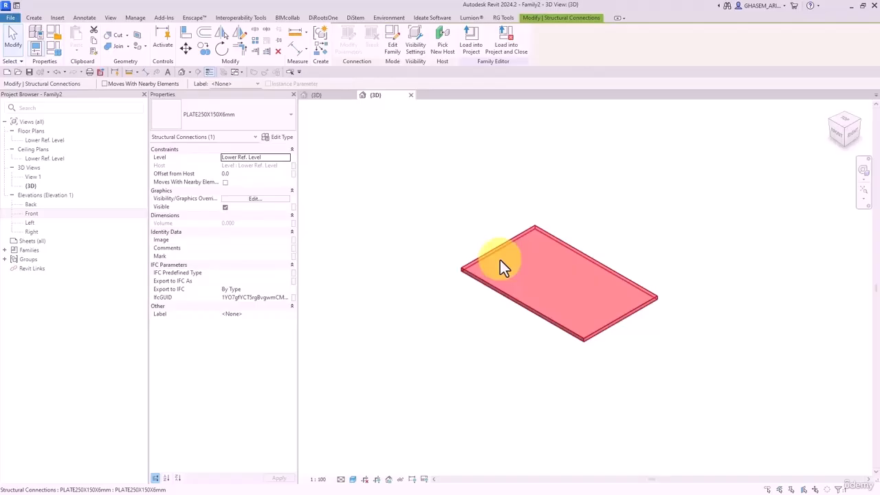
left_click(273, 138)
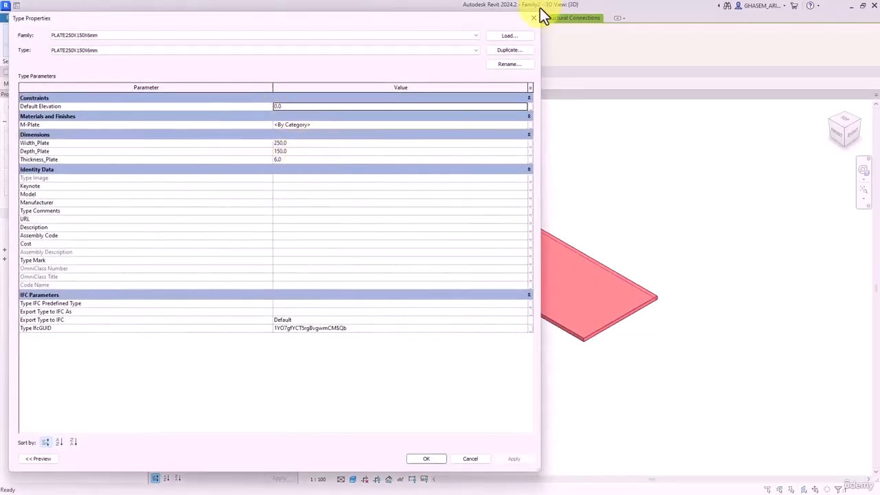
key("Escape")
key("Escape")
left_click(547, 260)
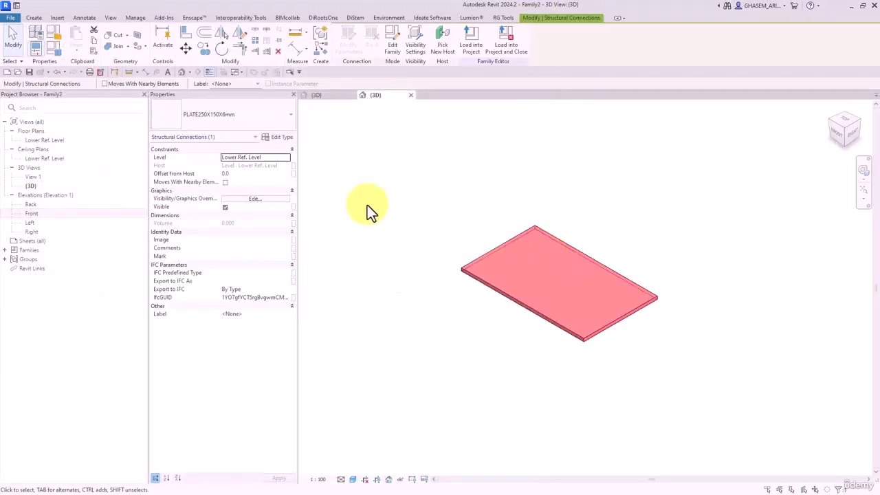
left_click(288, 138)
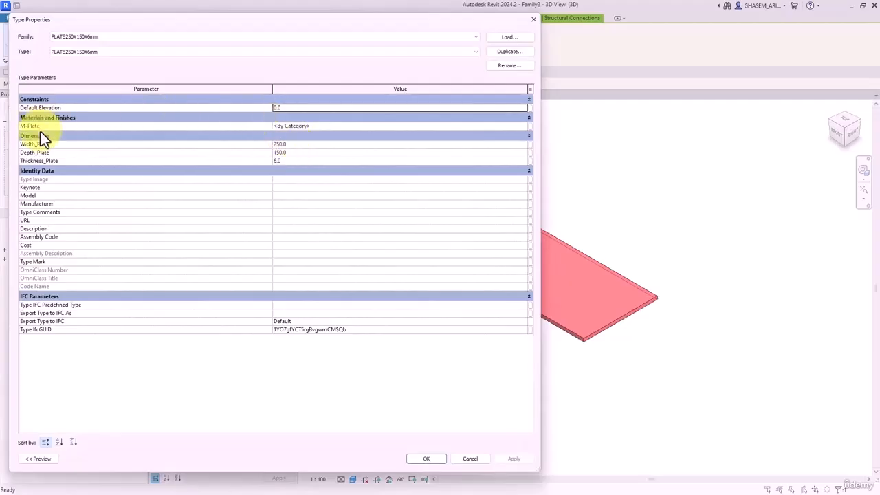
- Associate the M-Plate type property with a new family parameter named M-Plate
left_click(528, 127)
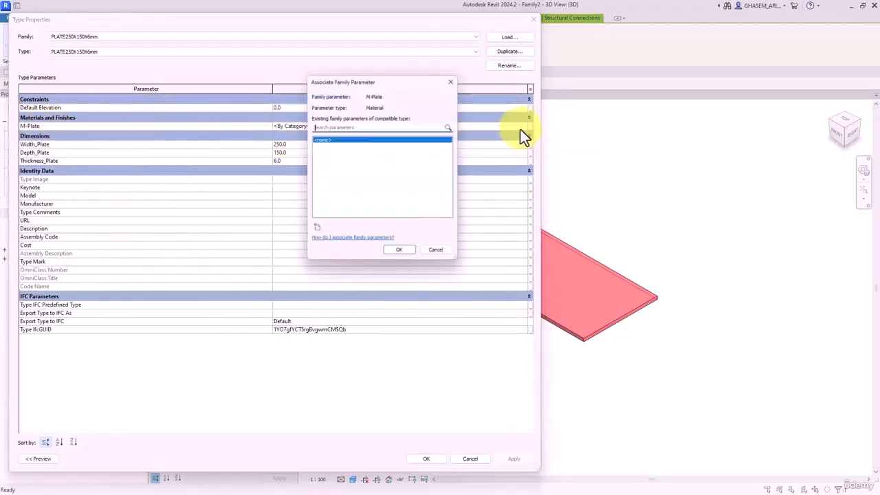
left_click(316, 231)
type("M-Plate")
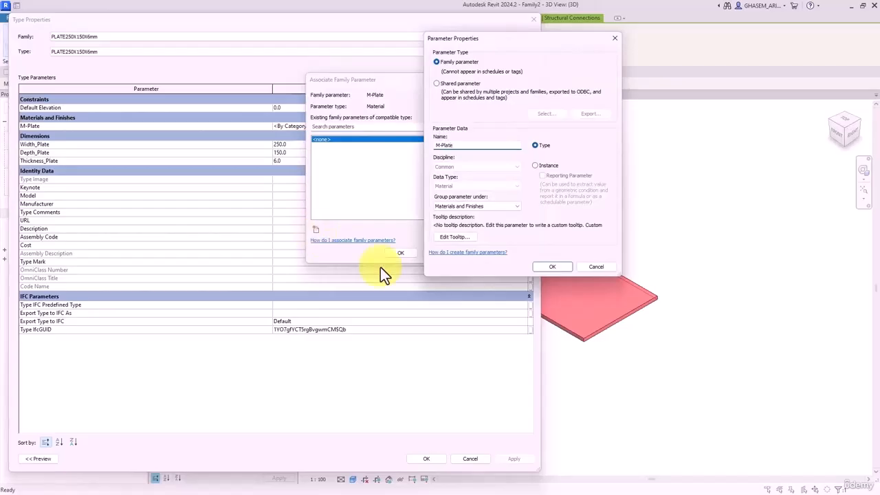
left_click(541, 269)
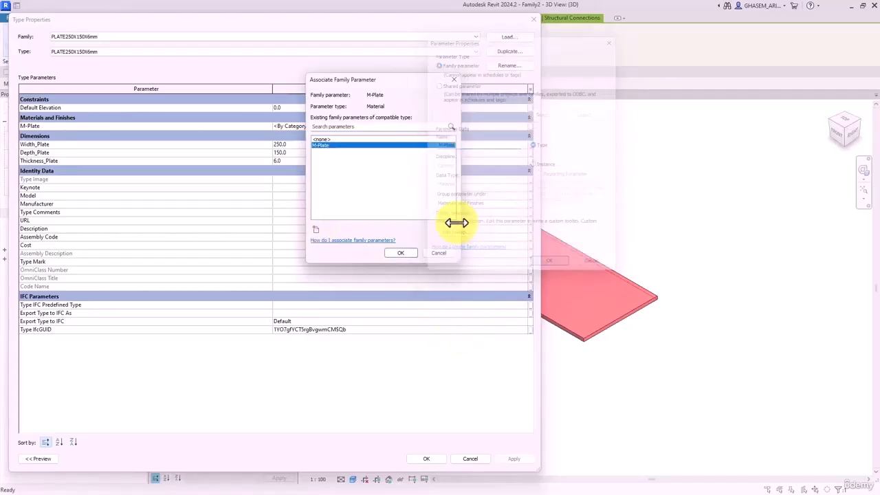
left_click(401, 252)
- Associate Width_Plate with the shared Width_Plate parameter
left_click(416, 145)
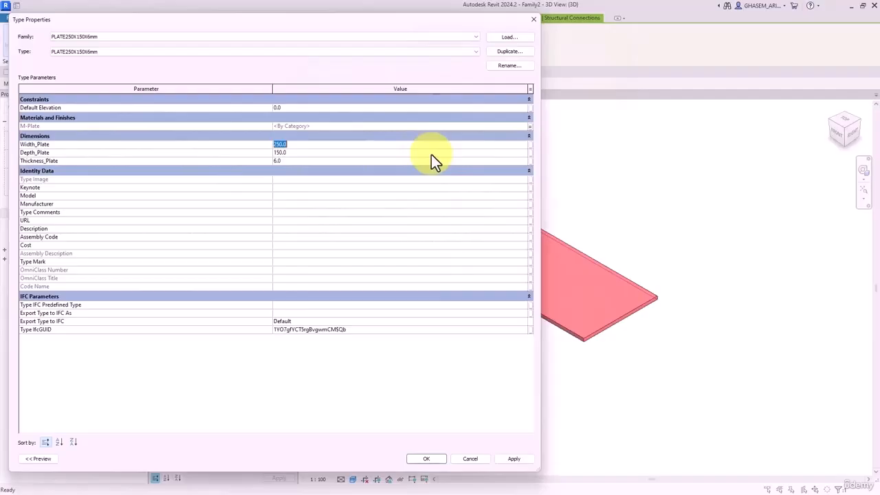
left_click(529, 144)
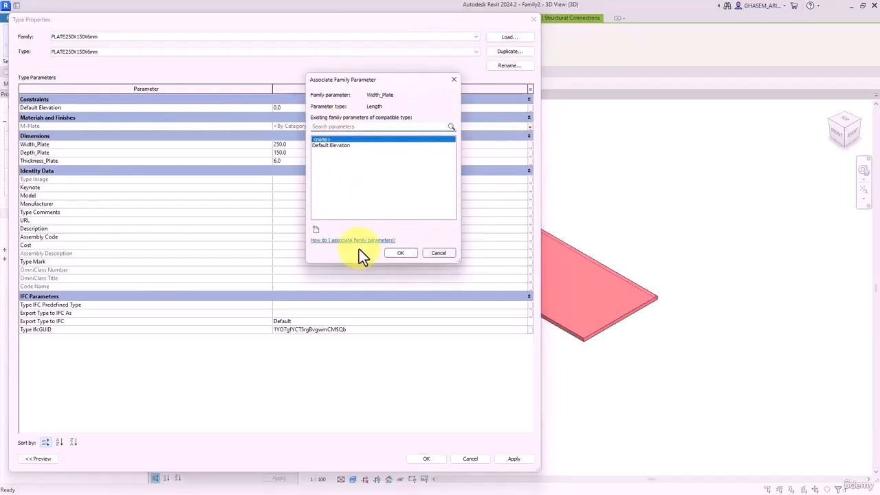
left_click(316, 229)
left_click(436, 83)
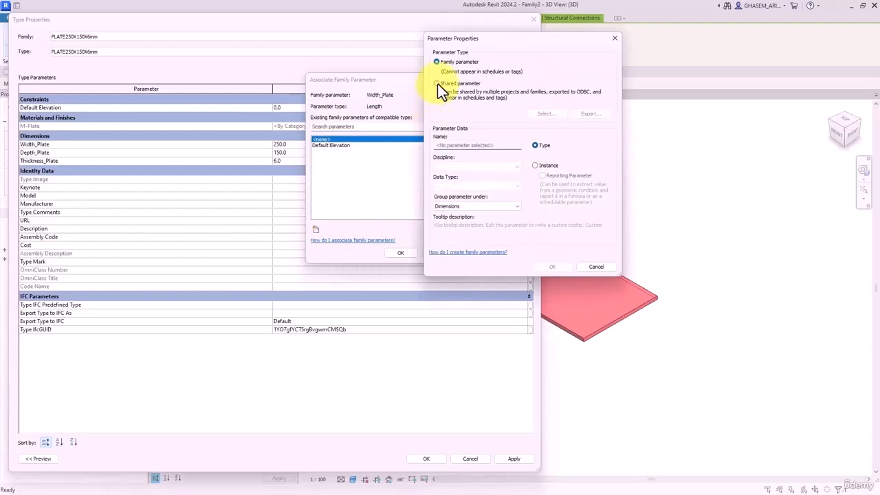
left_click(536, 113)
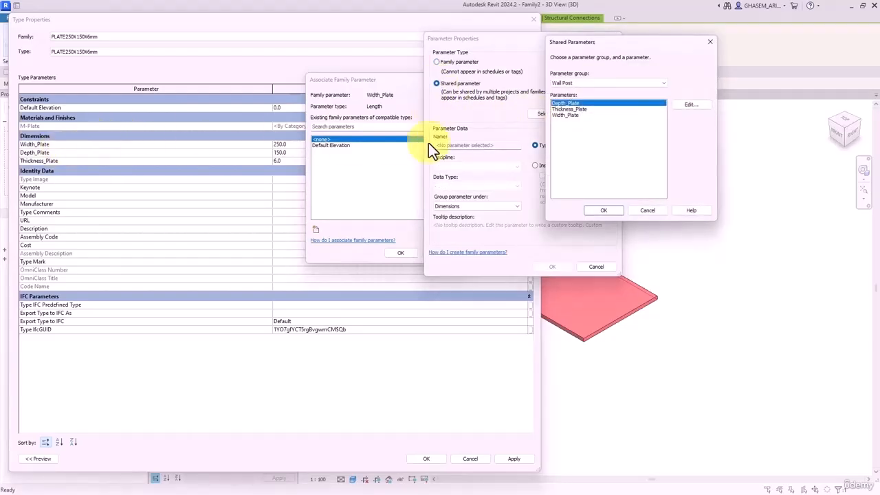
left_click(558, 116)
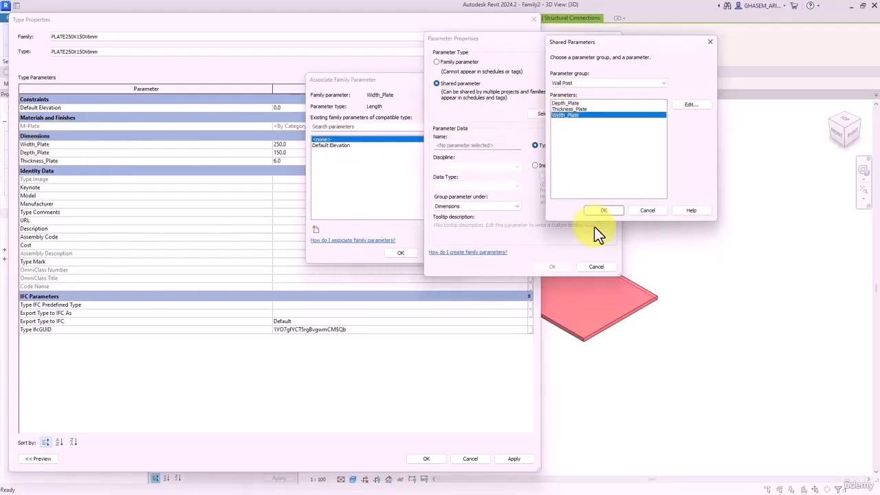
left_click(604, 209)
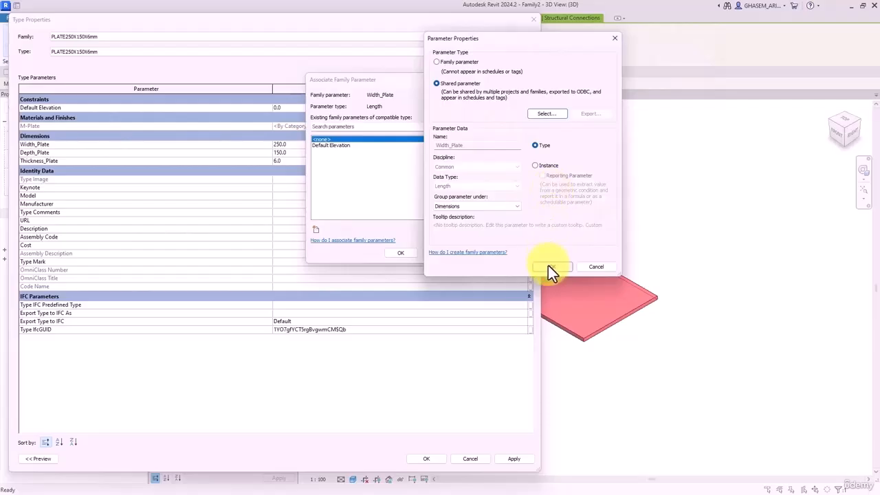
left_click(549, 266)
left_click(400, 252)
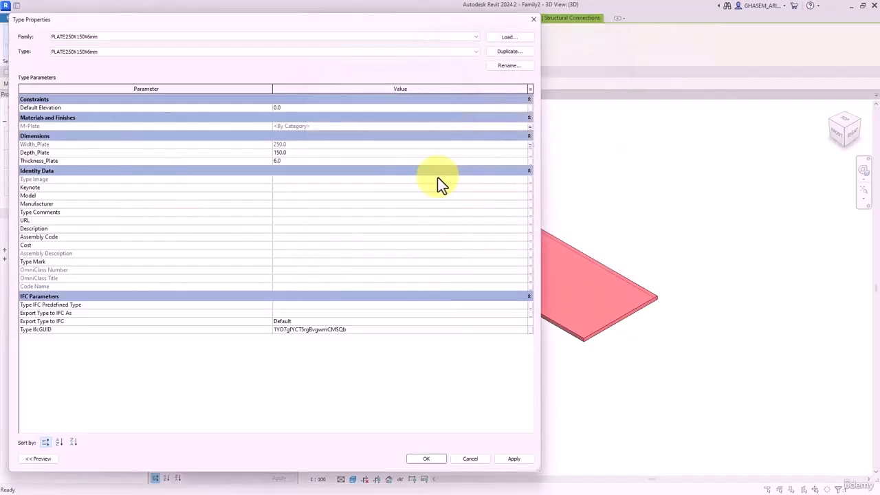
- Associate Depth_Plate with the shared Depth_Plate parameter
left_click(529, 152)
left_click(315, 229)
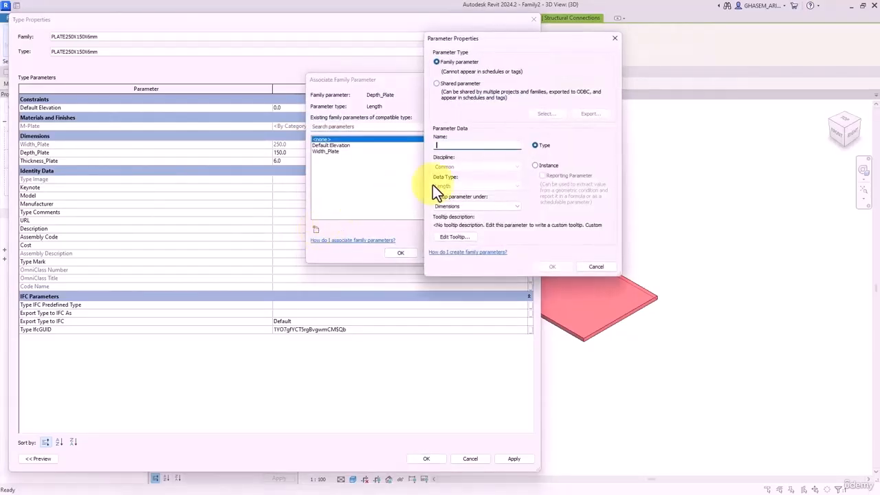
left_click(449, 84)
left_click(540, 115)
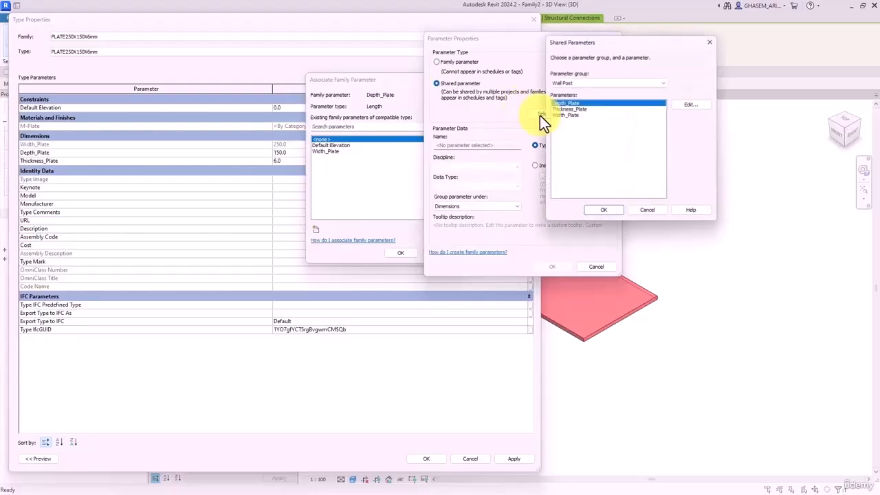
left_click(603, 211)
left_click(551, 266)
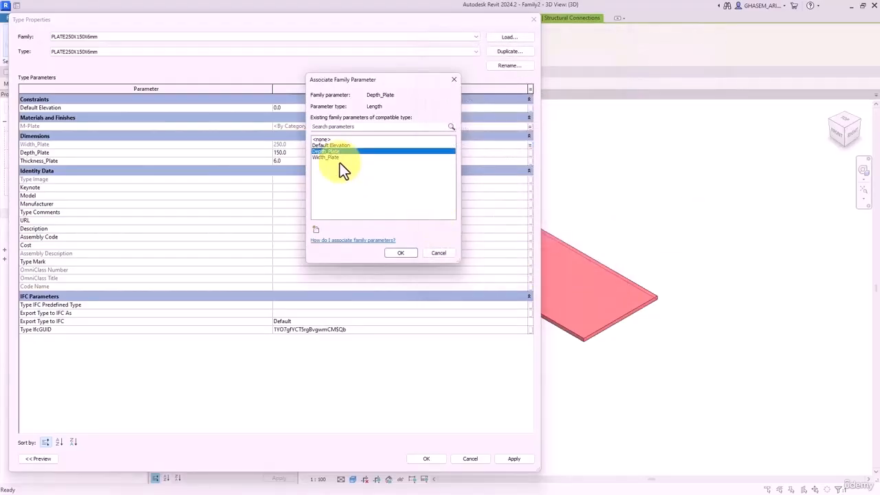
left_click(402, 253)
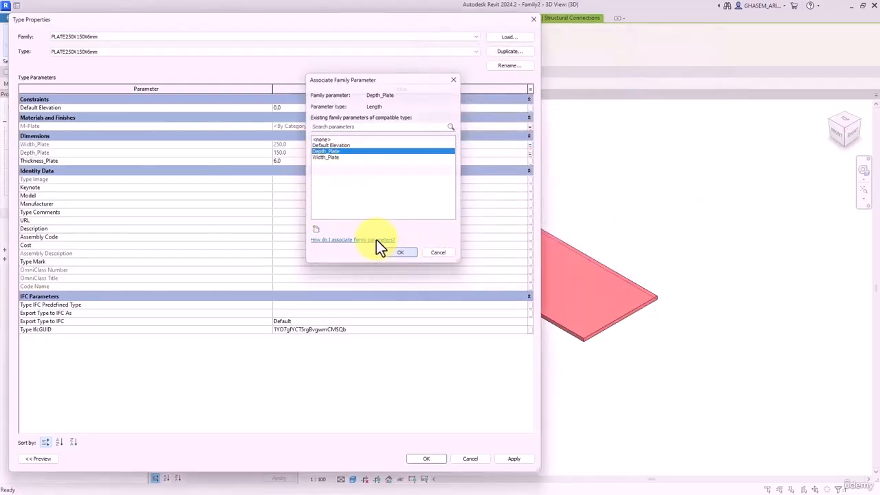
- Associate Thickness_Plate with the shared Thickness_Plate parameter and close Type Properties with OK
left_click(529, 161)
left_click(317, 230)
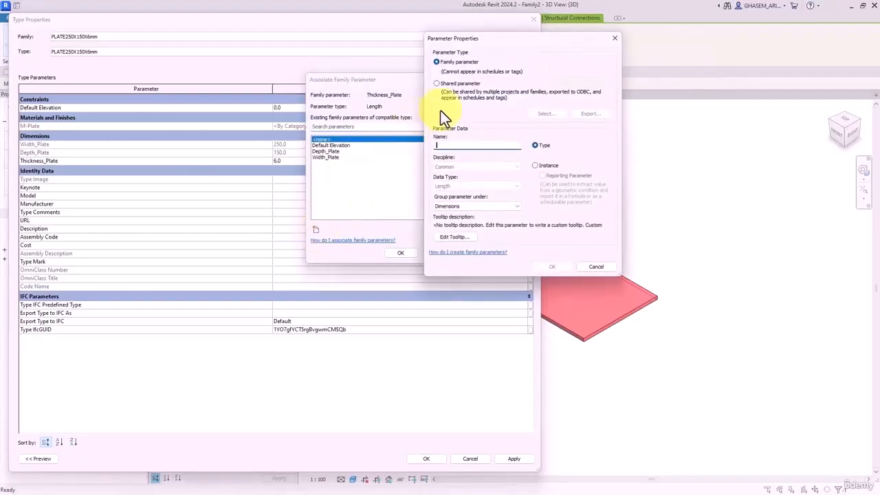
left_click(437, 83)
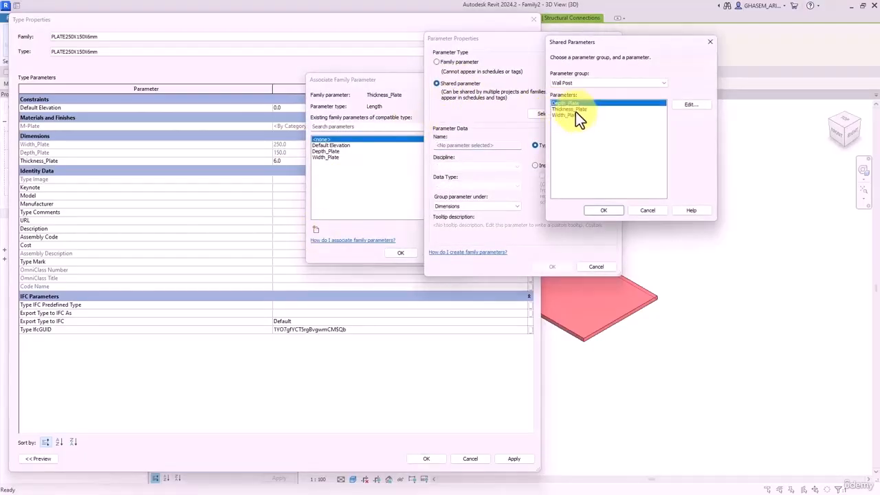
left_click(575, 109)
left_click(603, 209)
left_click(547, 267)
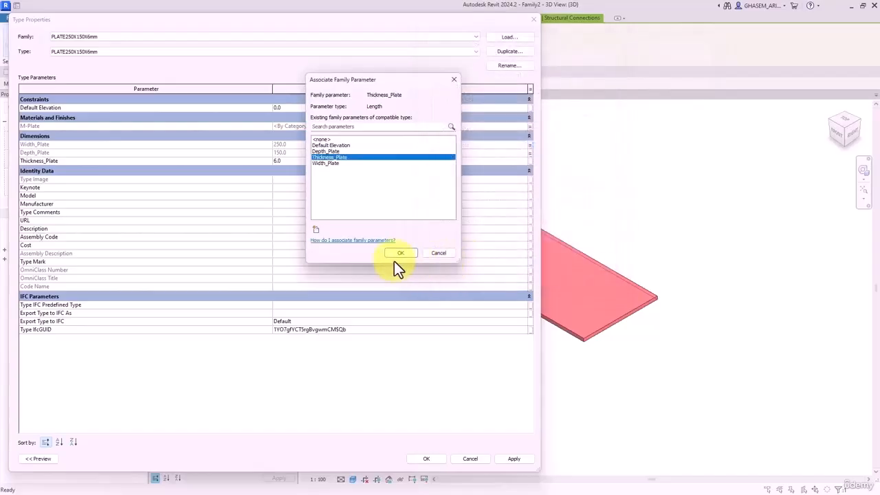
left_click(400, 253)
left_click(422, 458)
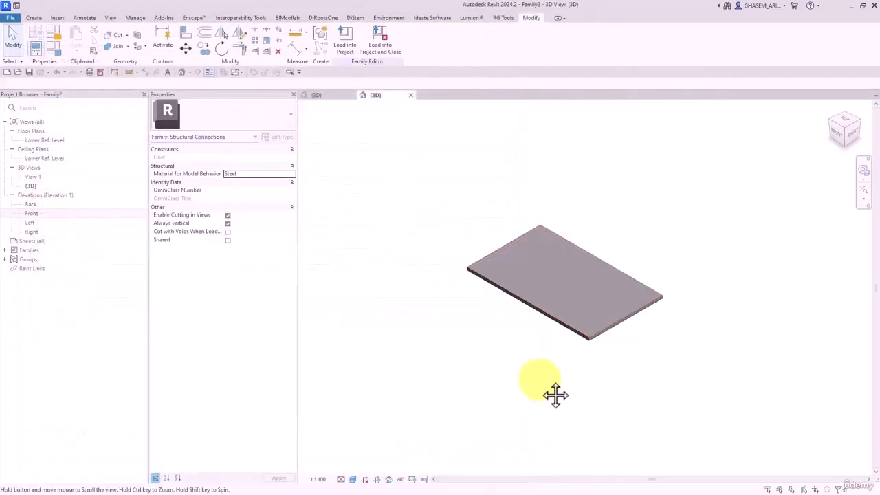
- From Family Types, browse materials for M-Plate and create a new material
left_click(57, 53)
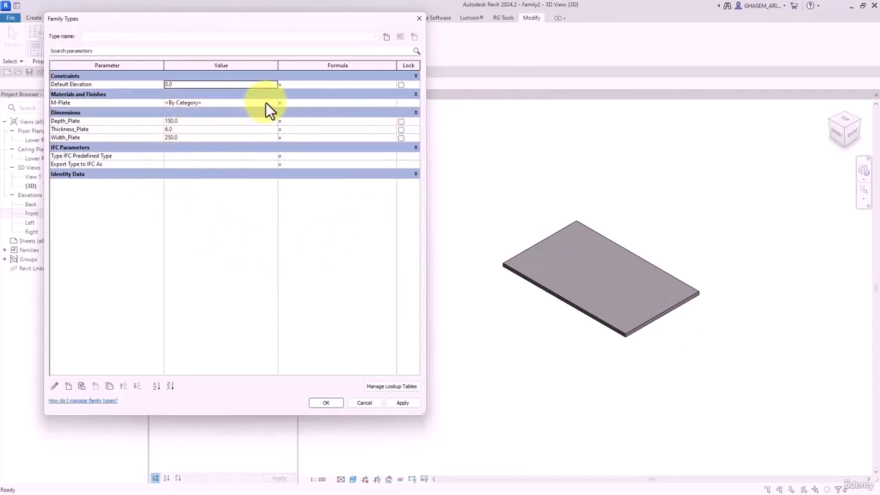
left_click(273, 102)
left_click(274, 103)
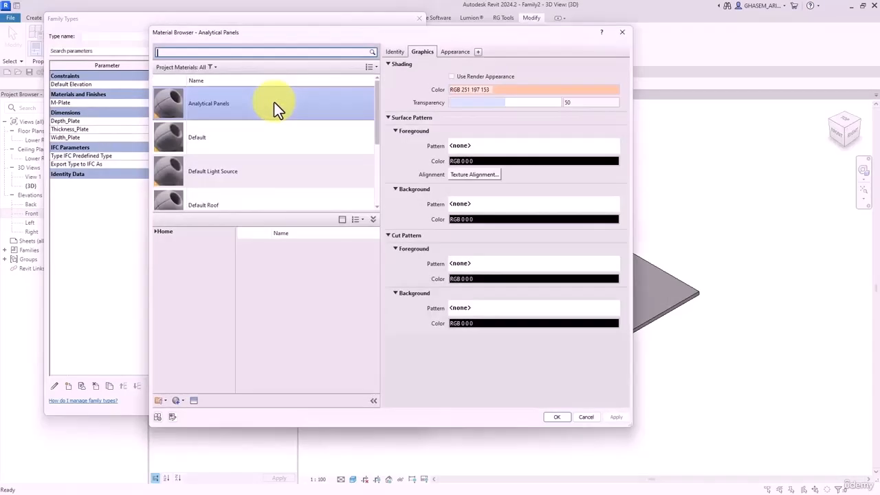
left_click(243, 52)
scroll(231, 98, "down", 1)
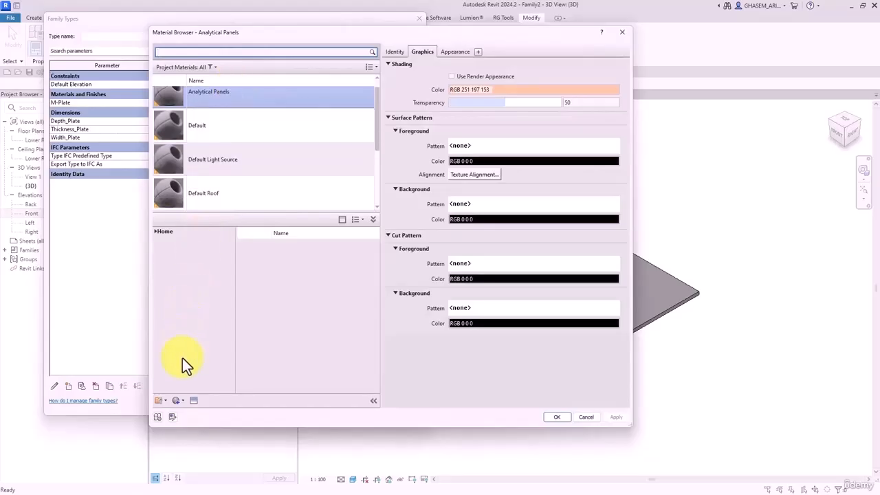
left_click(177, 400)
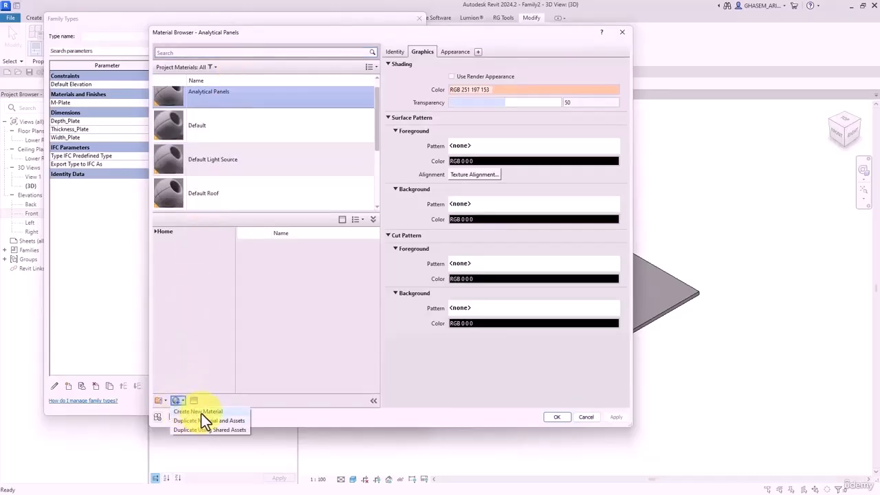
left_click(201, 412)
- Rename the new material 'plate' and enable Use Render Appearance in its graphics
left_click(396, 53)
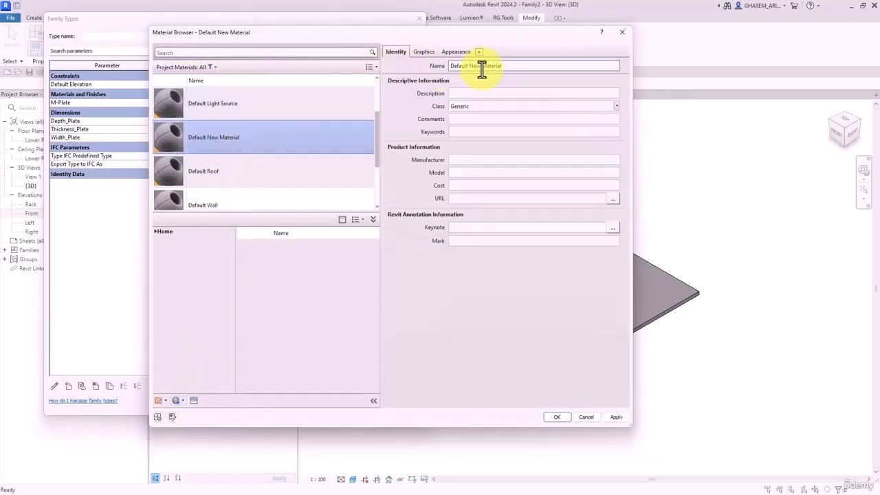
left_click(482, 66)
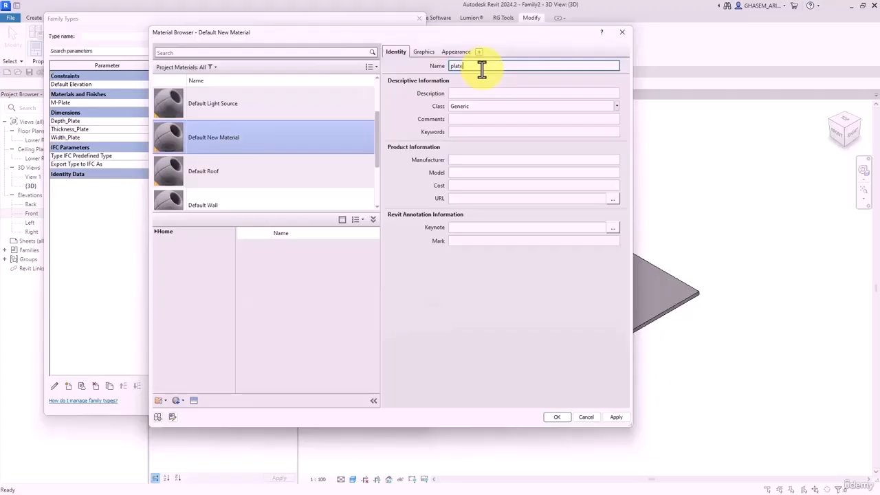
key("Return")
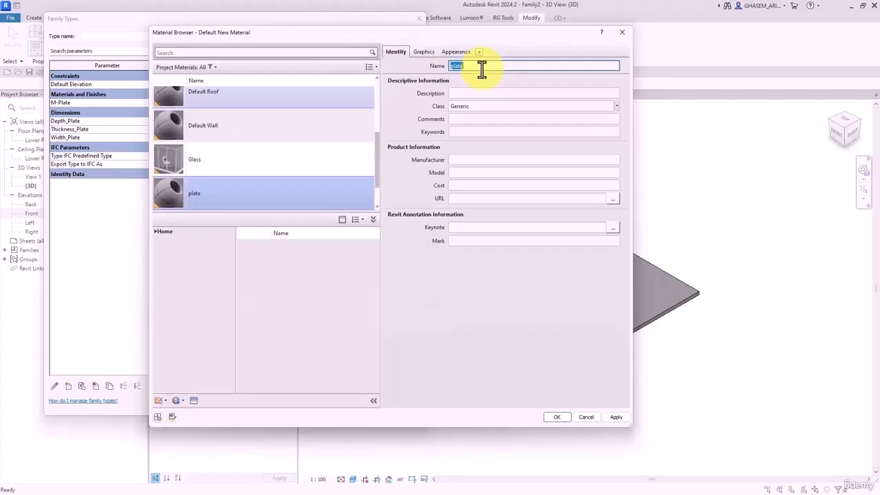
left_click(422, 52)
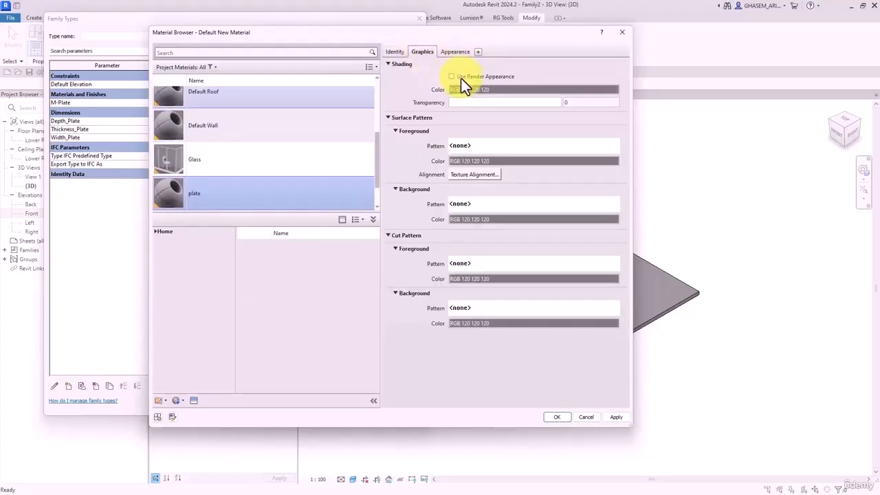
left_click(462, 77)
left_click(456, 53)
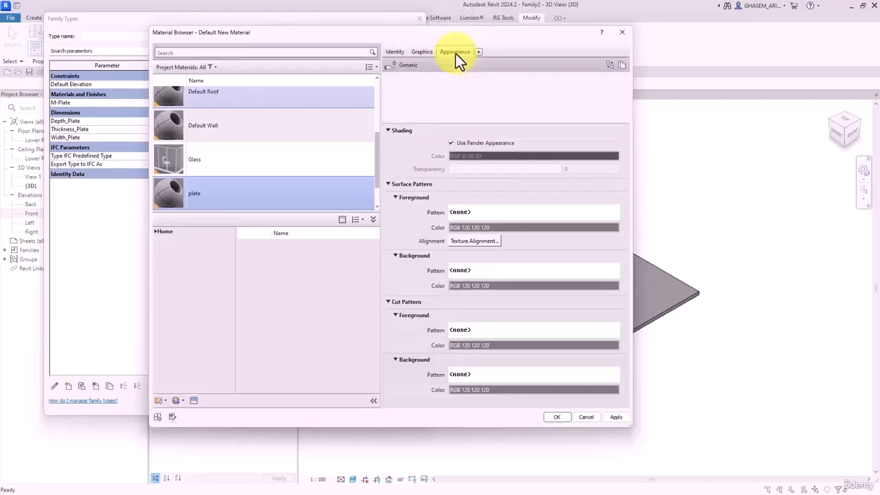
- Browse the Appearance Library's Metal, Iron and Steel assets in the Asset Browser
left_click(608, 65)
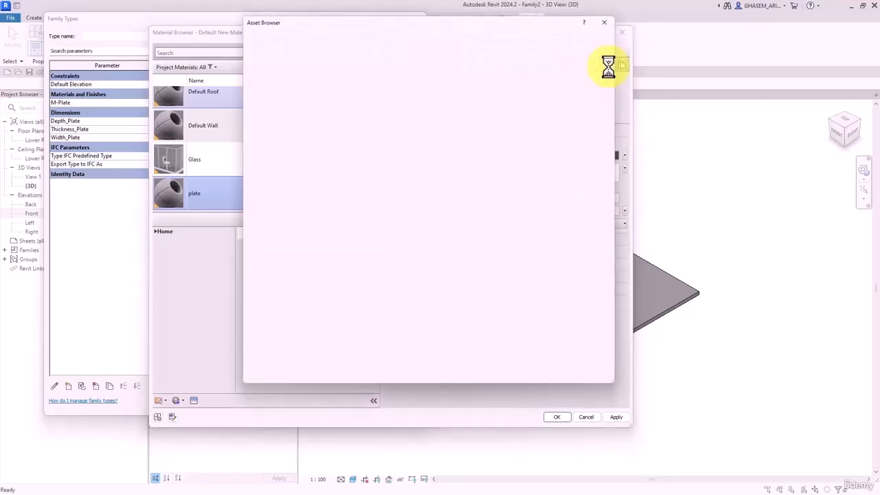
left_click(261, 88)
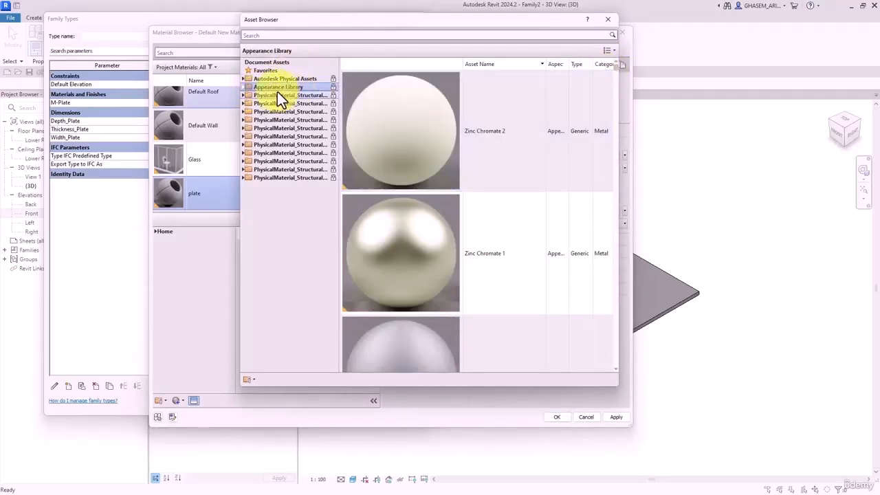
left_click(247, 87)
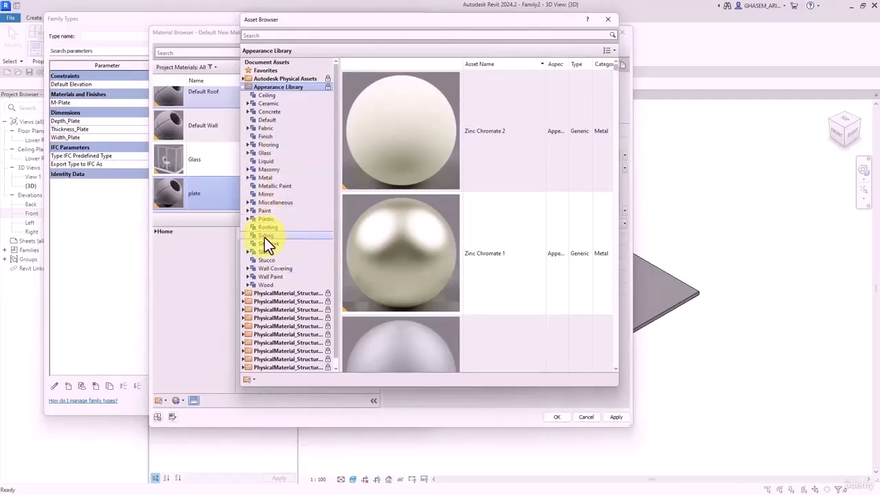
left_click(261, 180)
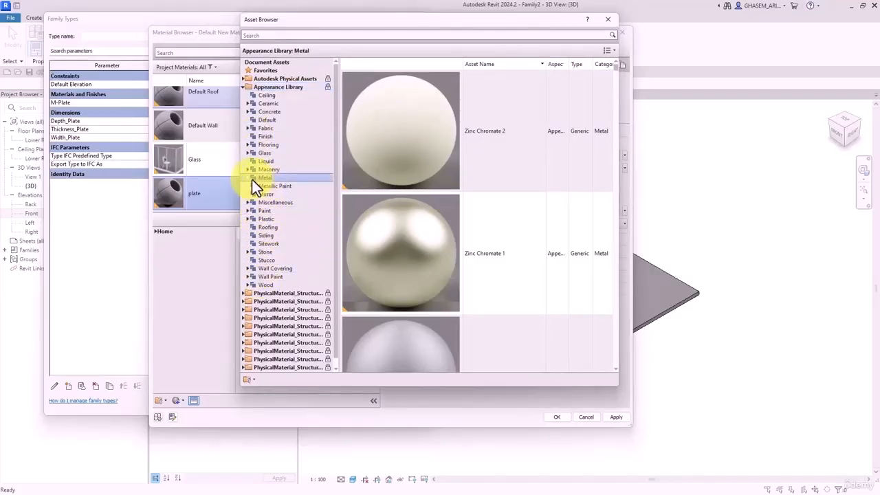
left_click(248, 178)
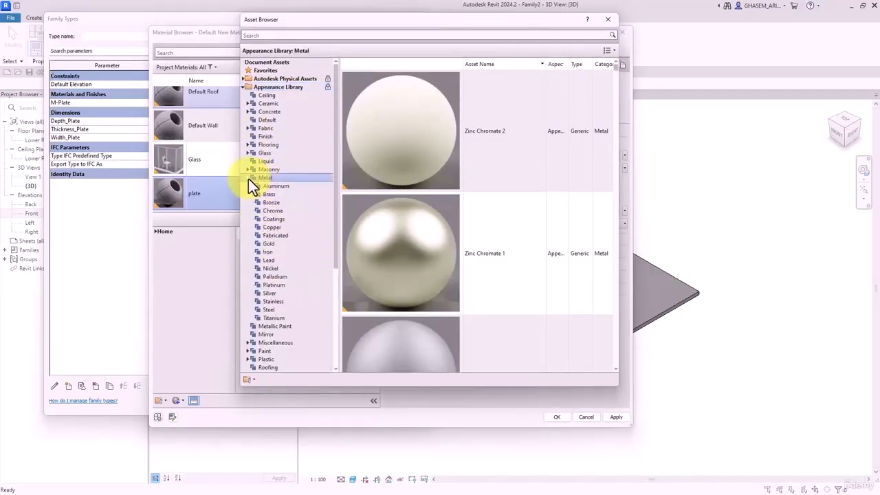
left_click(268, 251)
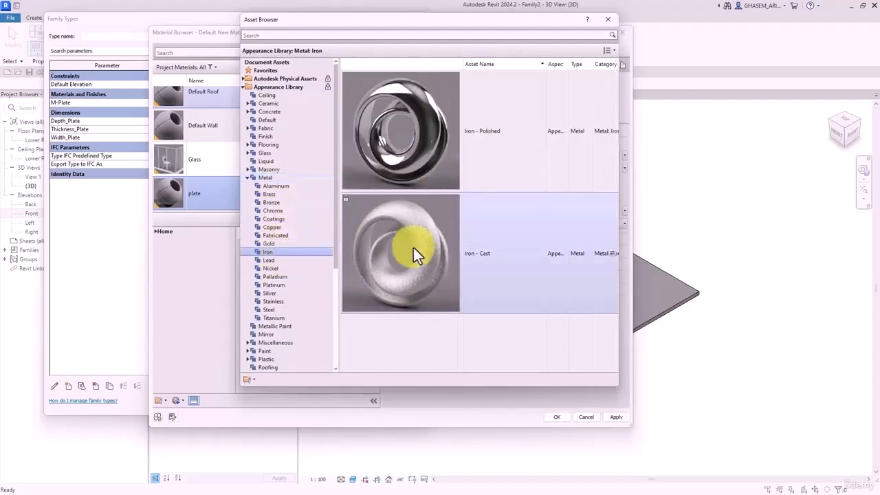
left_click(270, 309)
scroll(515, 291, "down", 5)
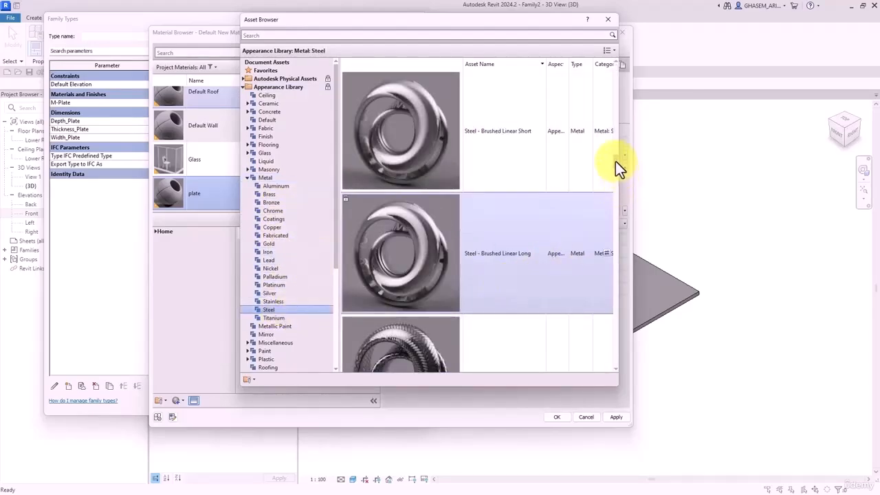
left_click_drag(614, 167, 616, 352)
scroll(471, 310, "up", 3)
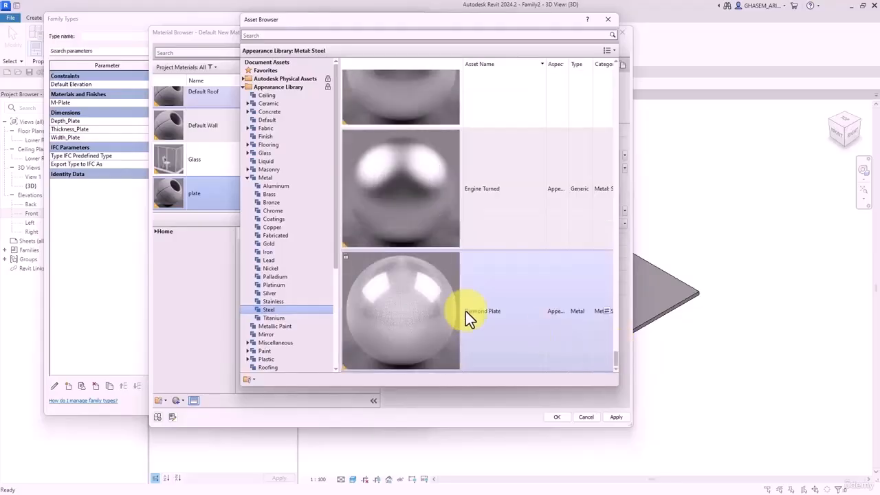
- Replace the plate material's appearance with Weld - Brass and close the Asset Browser
left_click(264, 178)
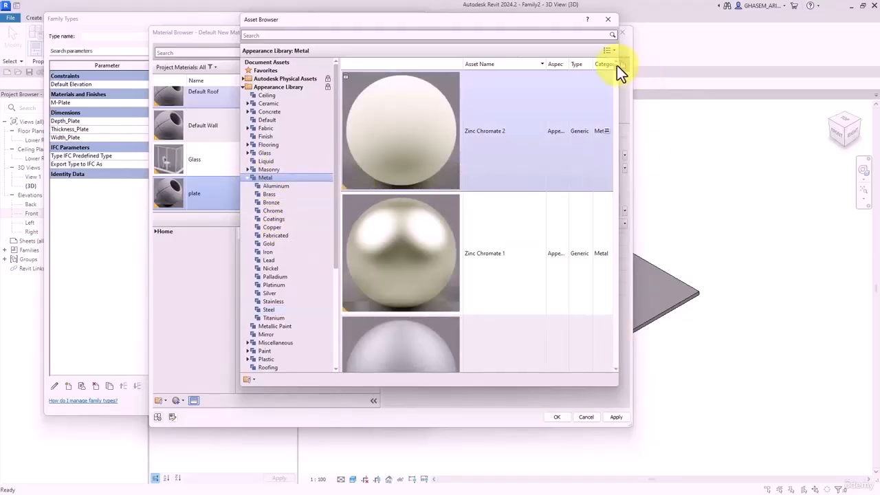
mouse_move(616, 73)
left_mouse_down()
mouse_move(619, 85)
mouse_move(613, 70)
left_mouse_up()
scroll(453, 311, "down", 4)
scroll(459, 254, "up", 3)
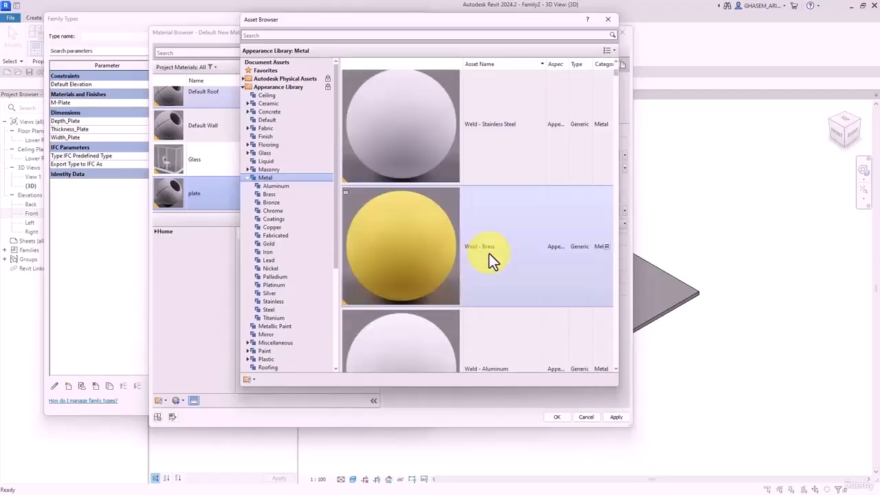
left_click(607, 245)
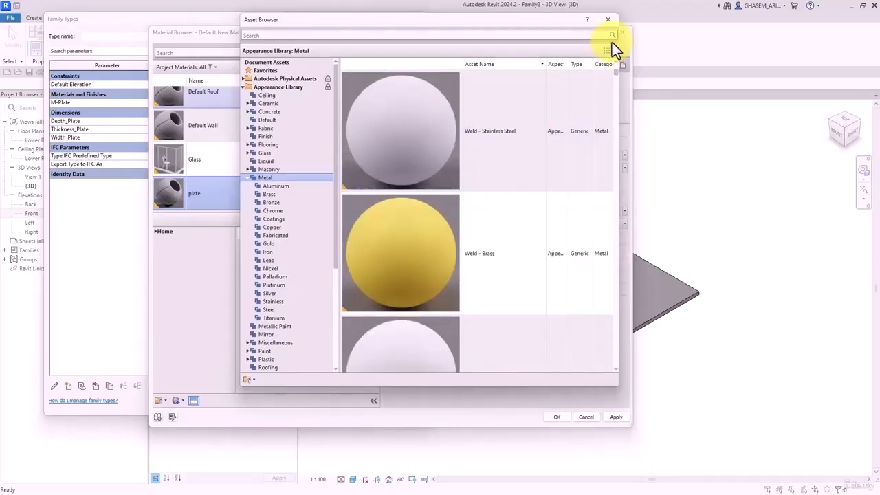
left_click(606, 22)
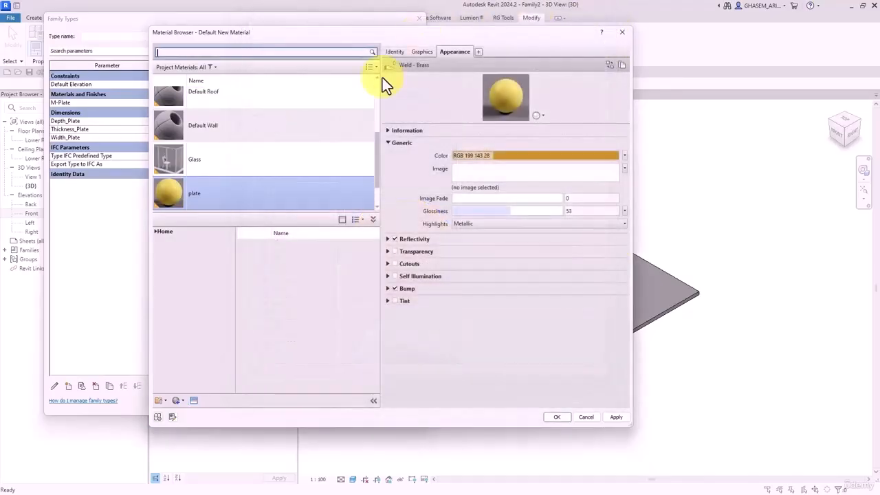
- Accept the plate material for M-Plate and apply the Family Types changes
left_click(556, 417)
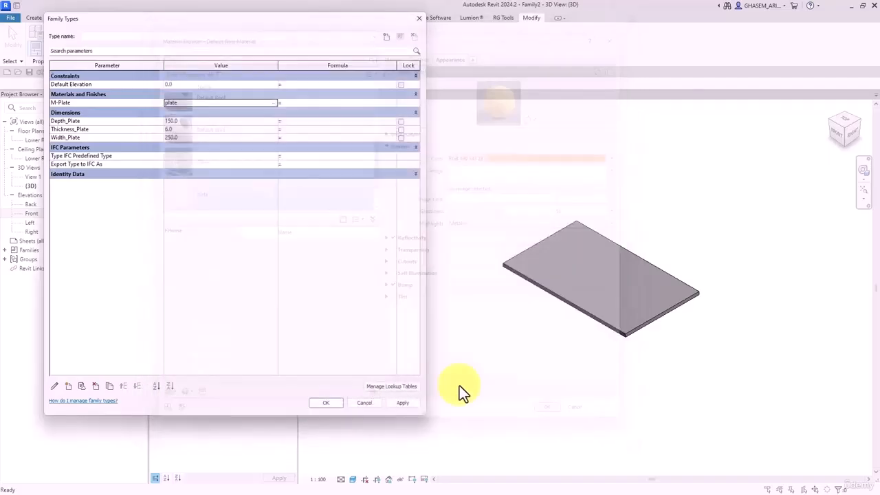
left_click(400, 402)
left_click(326, 402)
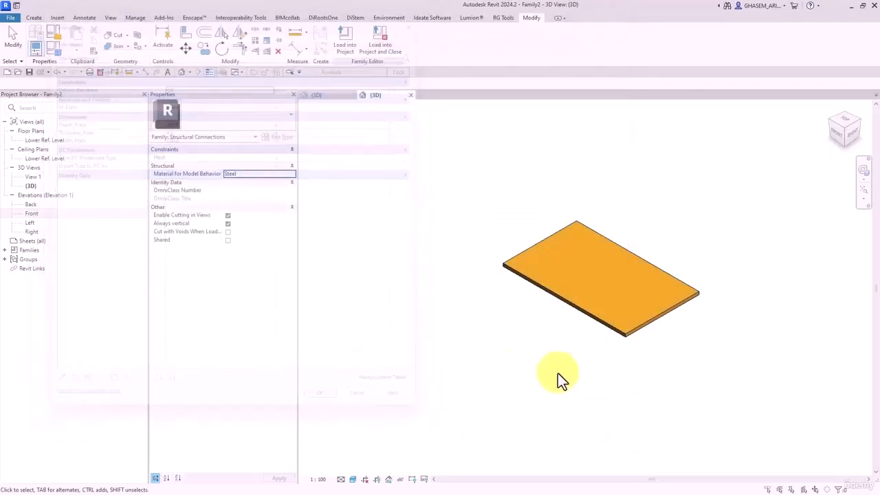
middle_click_drag(595, 377, 576, 393)
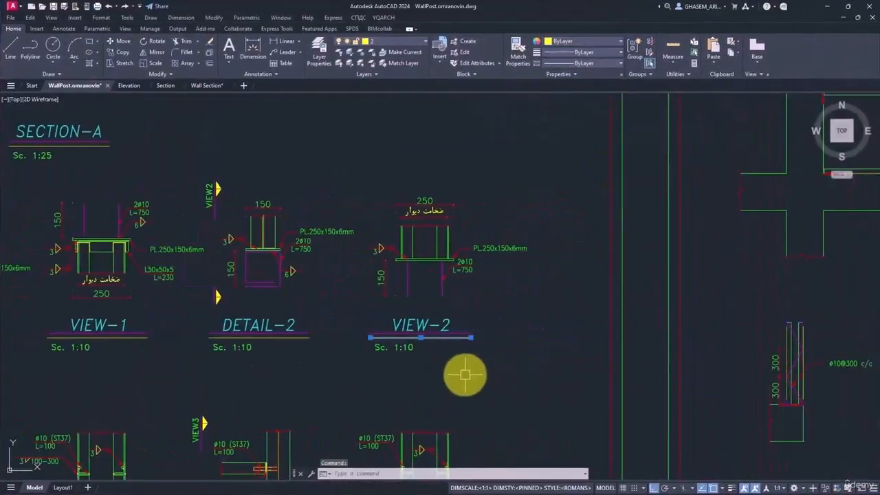
scroll(378, 216, "up", 4)
scroll(349, 183, "up", 4)
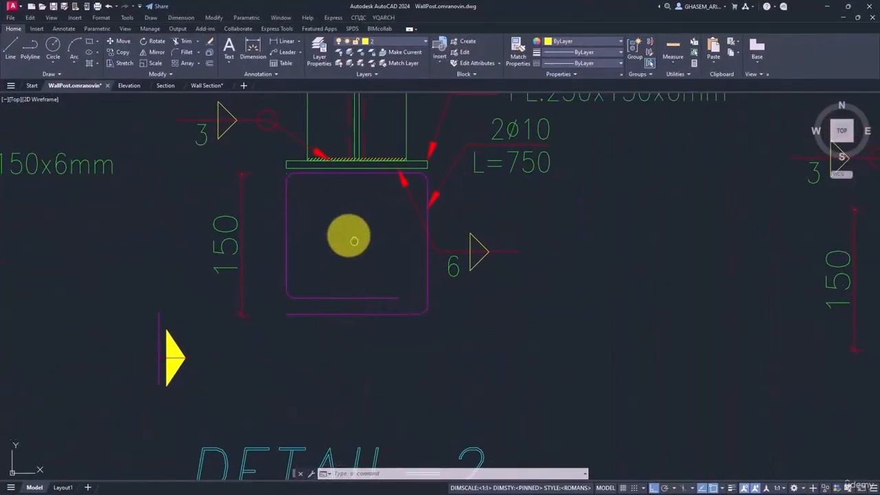
scroll(371, 190, "down", 3)
scroll(361, 189, "down", 3)
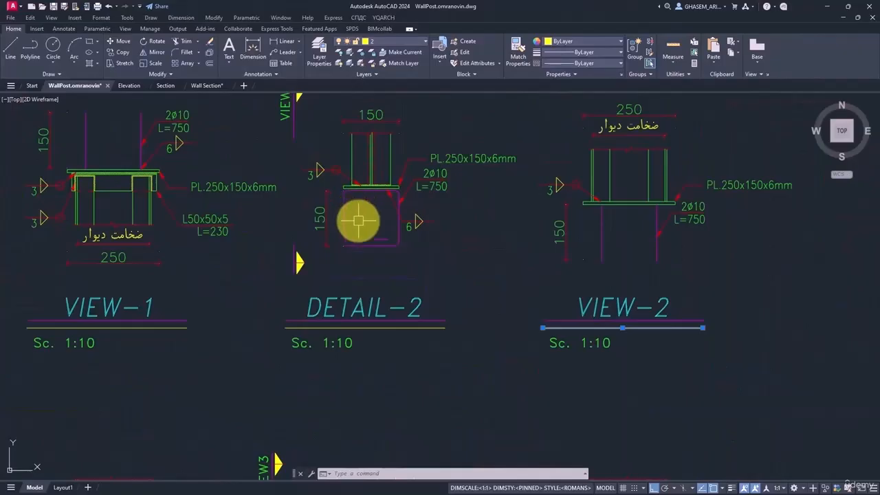
scroll(364, 212, "down", 3)
scroll(363, 214, "up", 3)
scroll(530, 236, "up", 4)
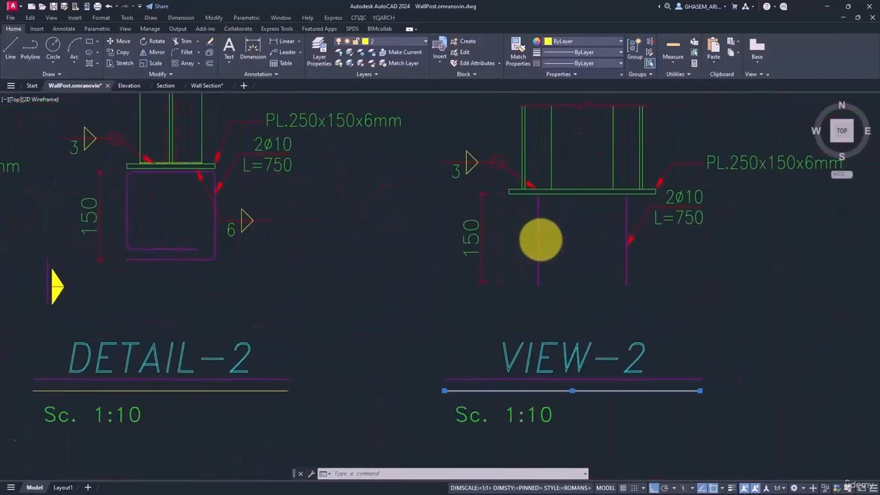
middle_click_drag(638, 266, 602, 300)
middle_click_drag(218, 257, 234, 266)
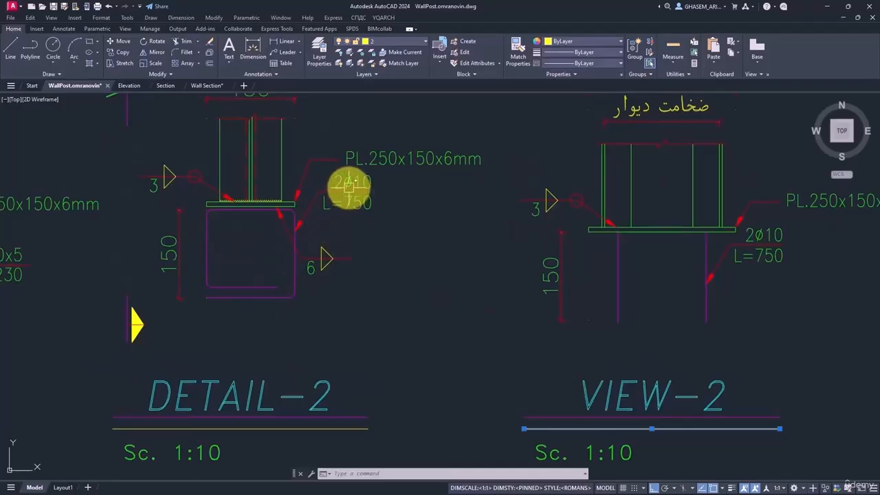
scroll(348, 186, "up", 2)
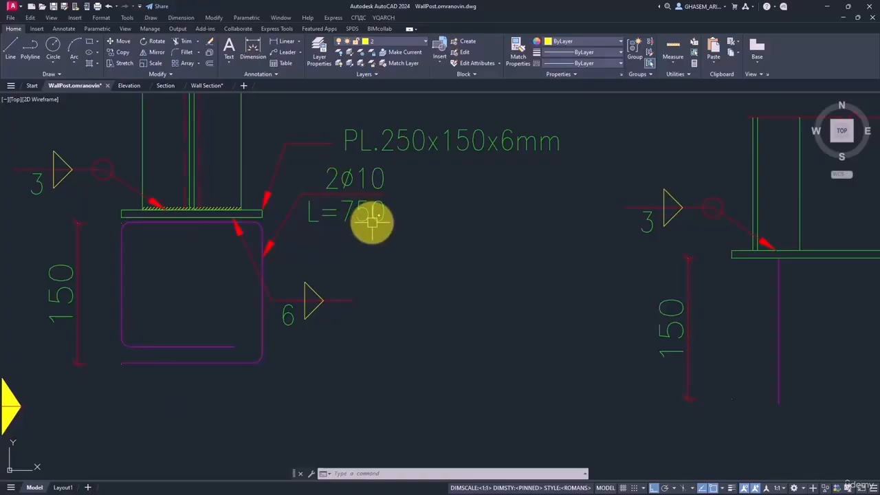
scroll(323, 219, "down", 2)
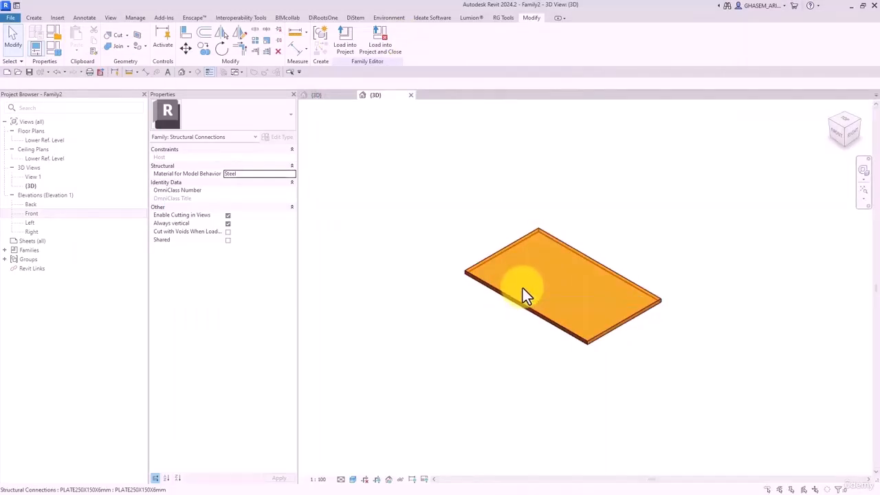
- Open the PLATE250X150X6mm family and show its Ref. Level floor plan, zoomed in on the plate
double_click(523, 288)
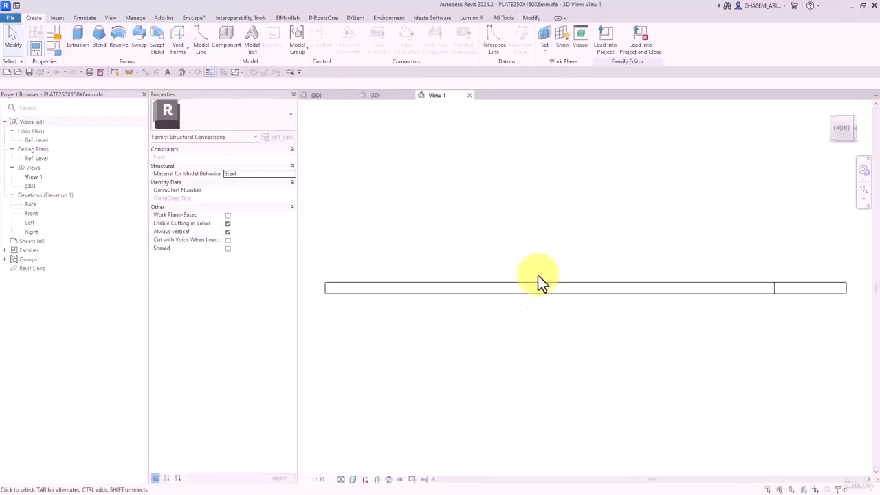
double_click(33, 140)
scroll(577, 303, "up", 5)
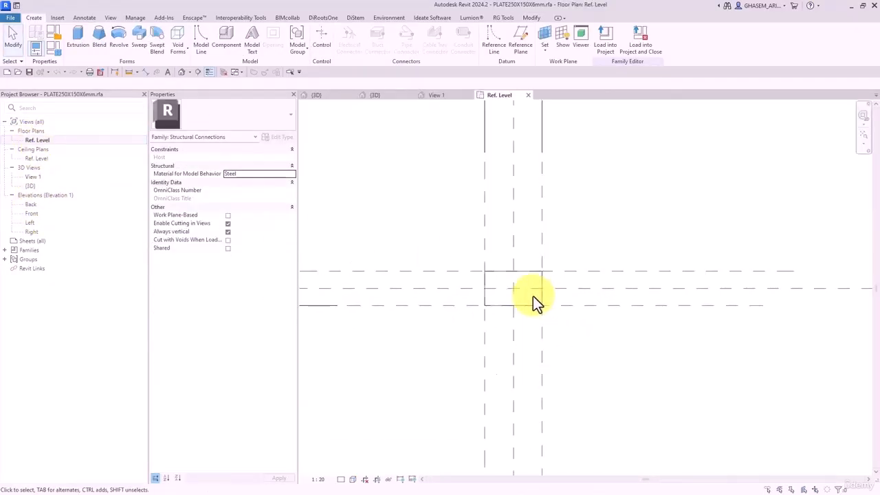
scroll(533, 298, "up", 2)
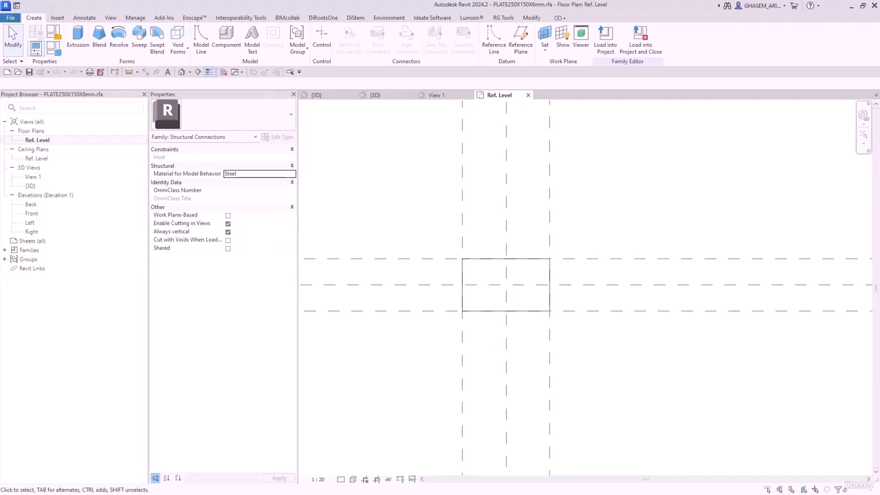
middle_click_drag(593, 328, 607, 341)
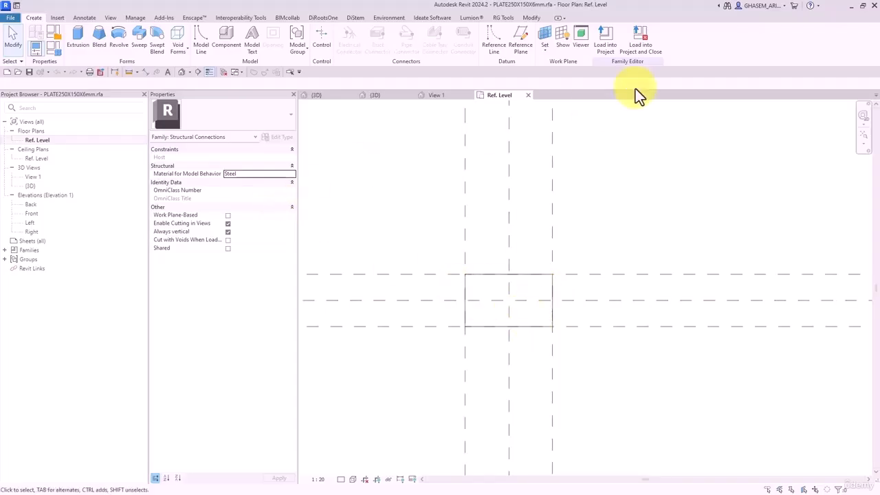
- Draw two horizontal reference planes across the plate plan
left_click(520, 43)
left_click(427, 288)
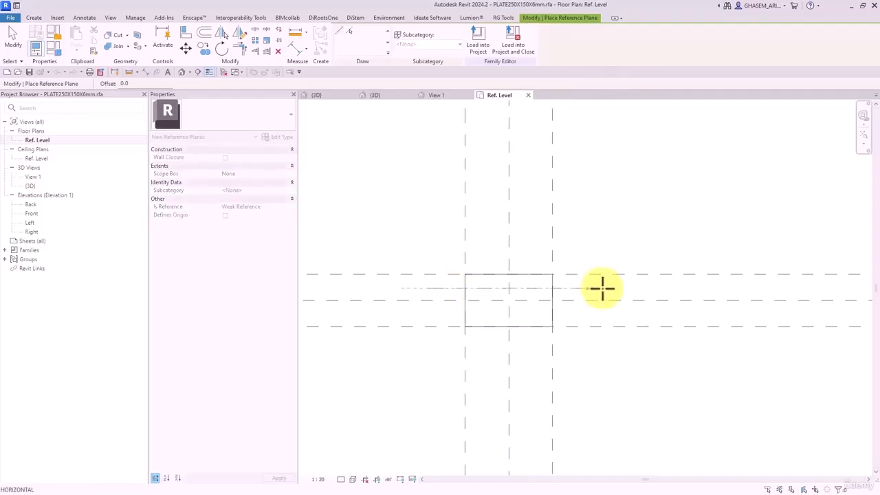
left_click(670, 288)
left_click(414, 317)
left_click(648, 316)
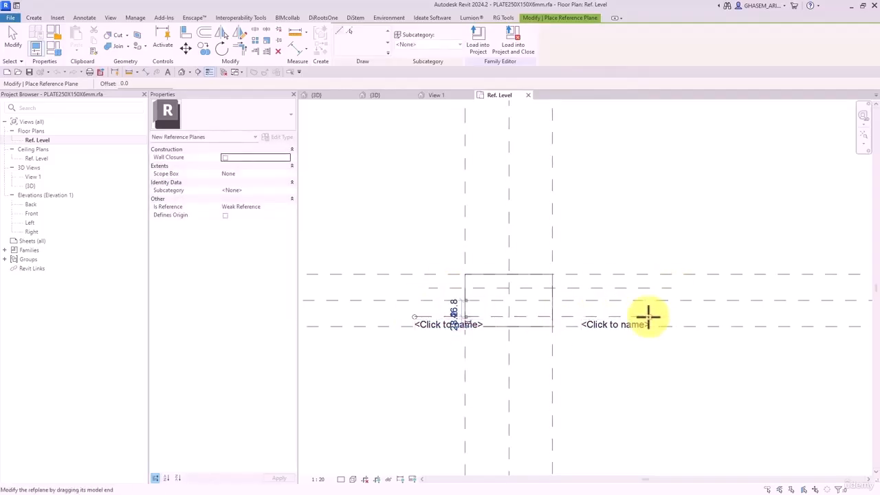
- Add aligned dimensions between the new reference planes and the centre plane
left_click(298, 48)
left_click(577, 274)
left_click(581, 288)
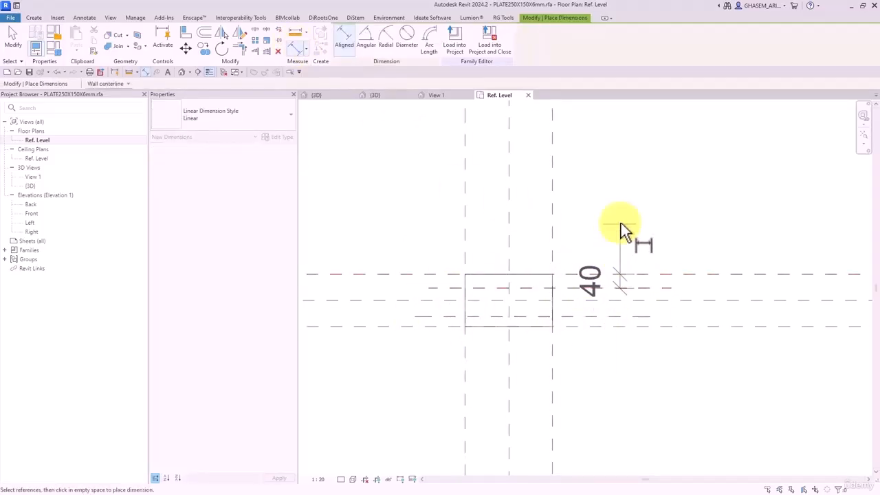
left_click(621, 223)
left_click(577, 317)
left_click(580, 329)
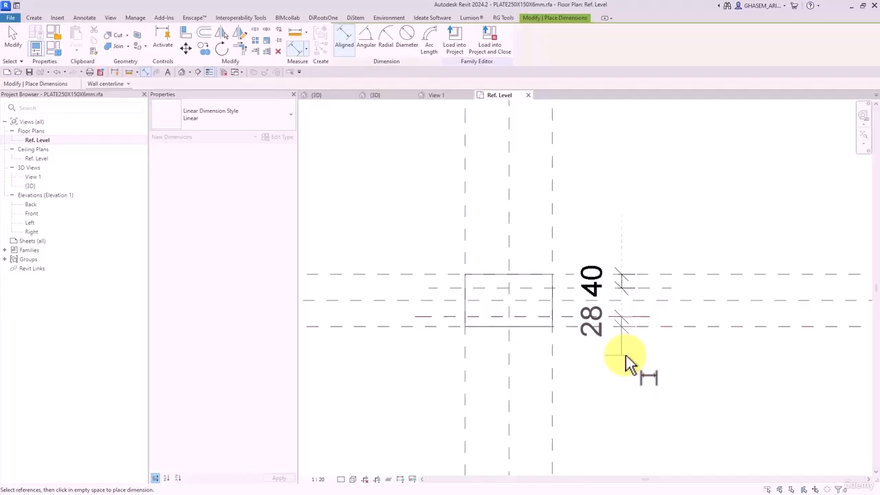
left_click(692, 373)
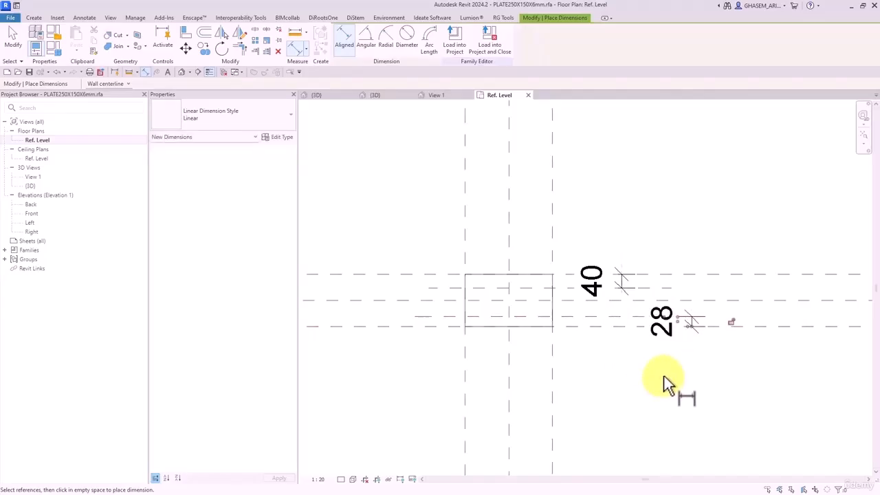
key("Escape")
key("Escape")
middle_click_drag(662, 378, 597, 343)
- Set the reference plane spacings to 40 and 35
left_click(579, 307)
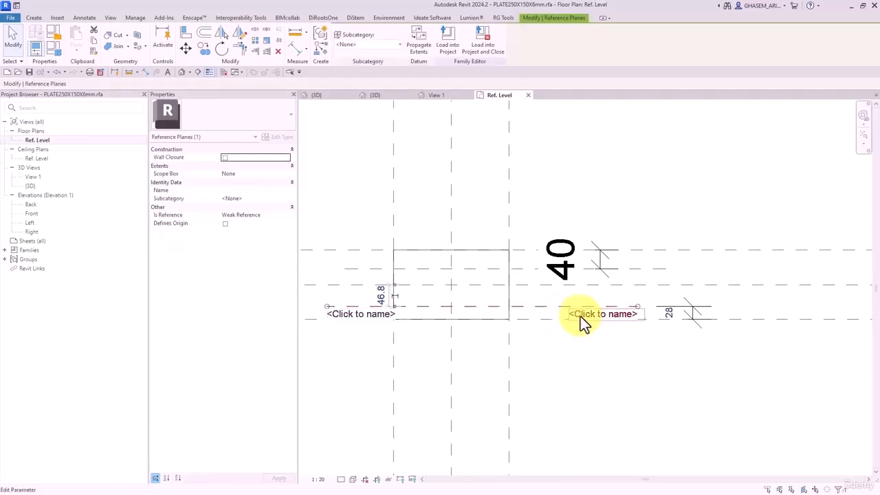
left_click(668, 312)
type("40")
key("Return")
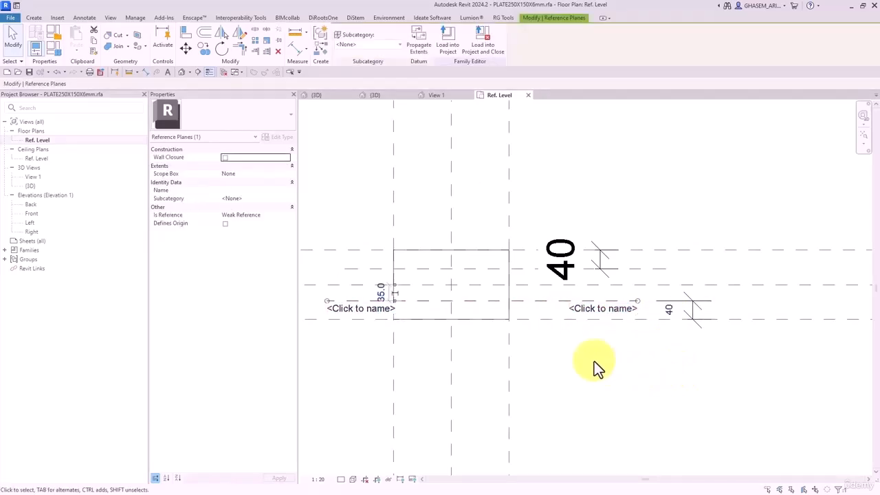
left_click(663, 378)
left_click(520, 268)
left_click(577, 258)
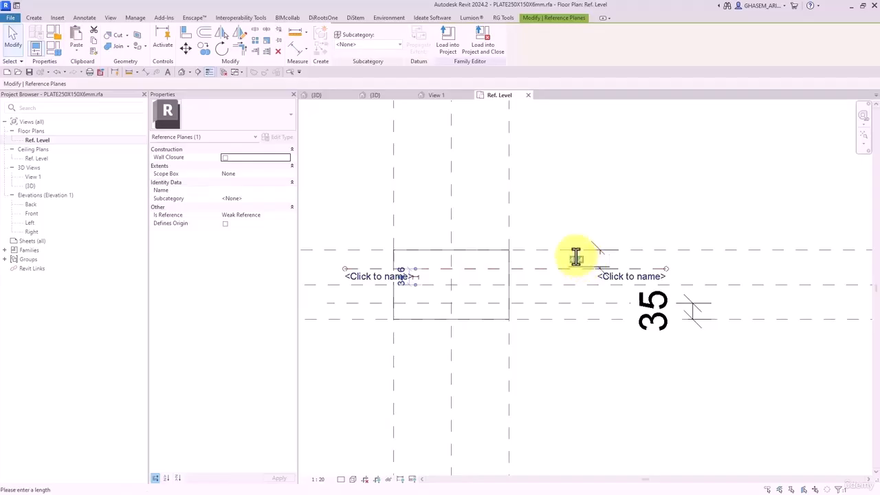
type("35")
key("Return")
left_click(597, 348)
- Reposition the 35 dimension text and lock the upper 35 dimension
left_click_drag(671, 323, 603, 328)
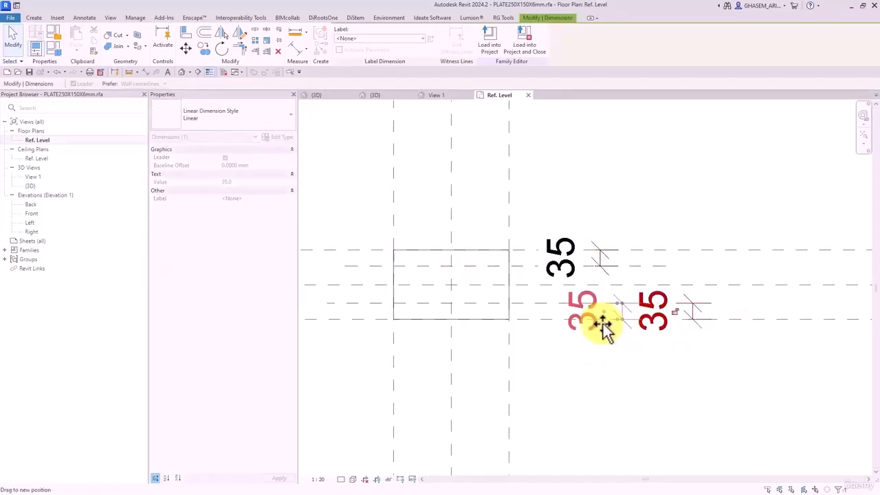
left_click(602, 264)
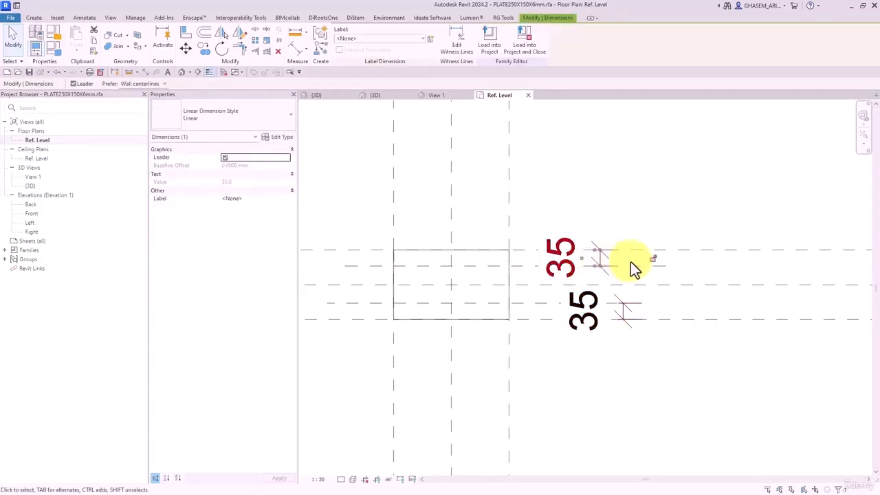
left_click(652, 259)
left_click(637, 223)
scroll(463, 286, "down", 2)
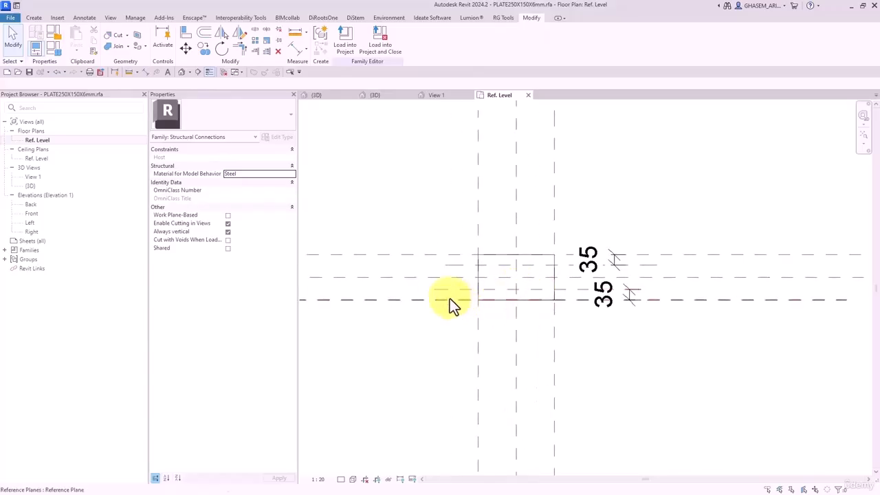
- Name the two new reference planes F and B
left_click(451, 297)
left_click(492, 301)
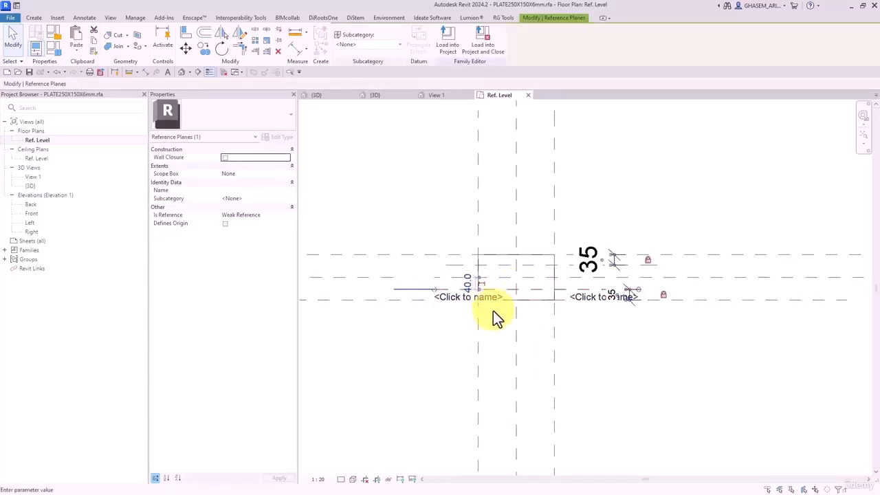
type("F")
left_click(436, 366)
left_click(467, 281)
left_click(457, 276)
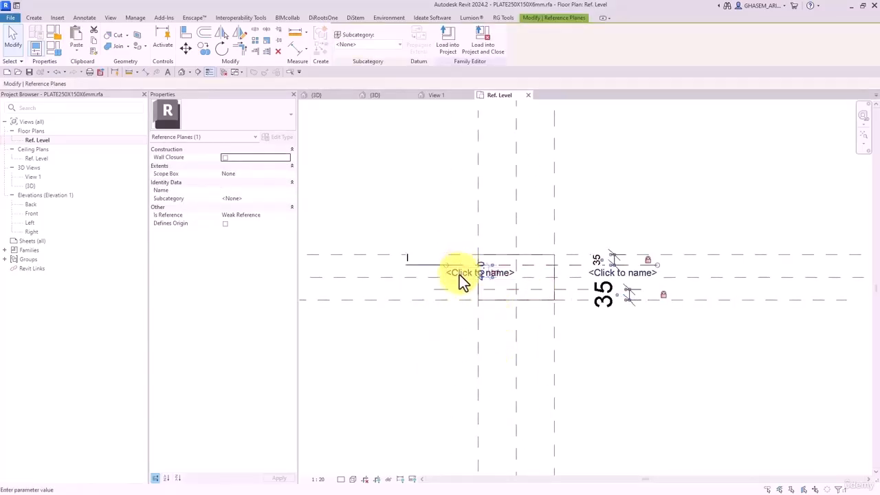
type("B")
left_click(437, 340)
left_click(439, 337)
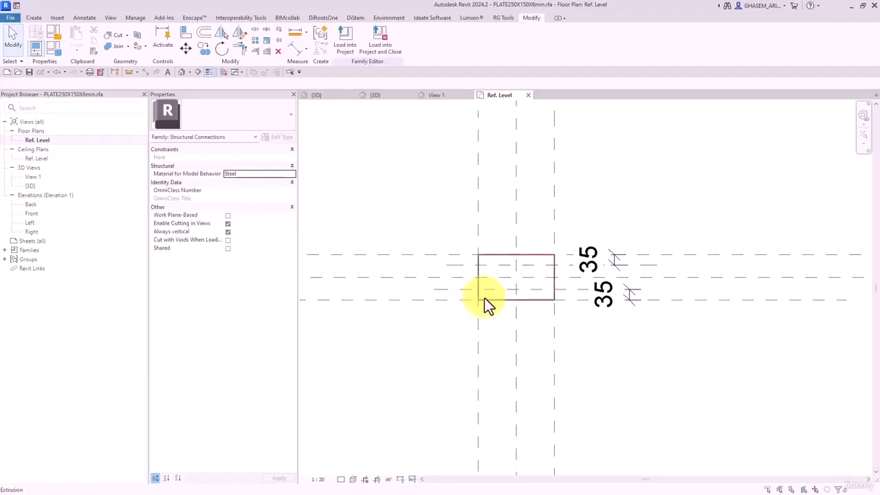
scroll(494, 286, "down", 1)
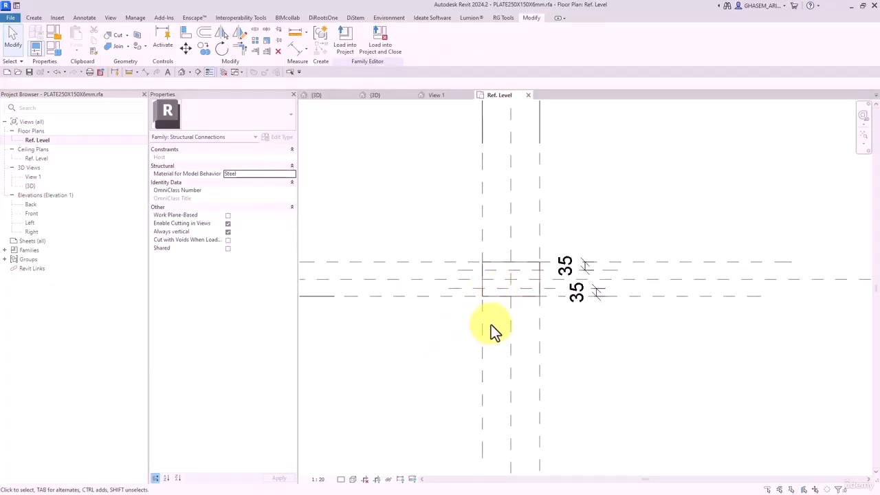
middle_click_drag(490, 324, 486, 323)
double_click(31, 214)
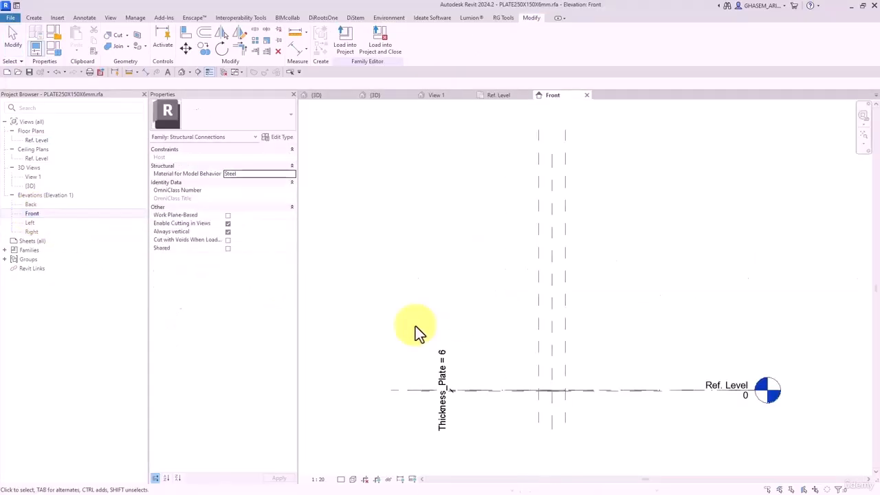
scroll(543, 429, "up", 3)
scroll(539, 339, "up", 3)
middle_click_drag(543, 429, 545, 306)
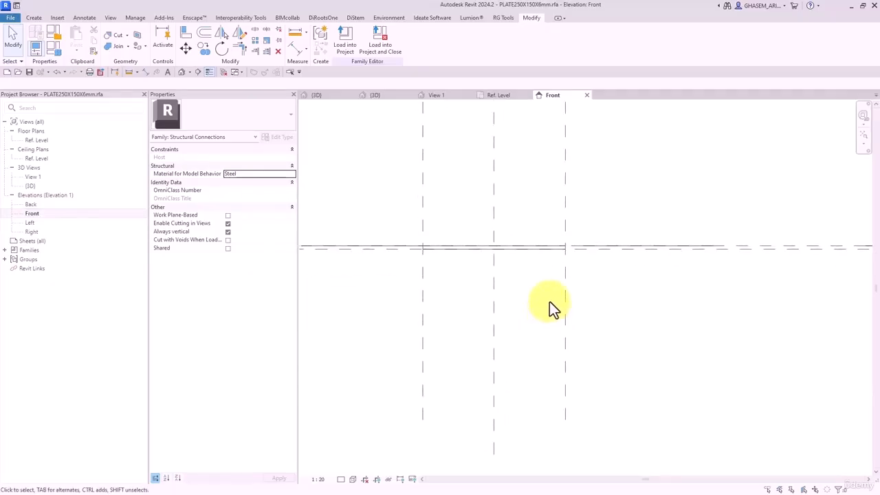
middle_click_drag(550, 307, 546, 310)
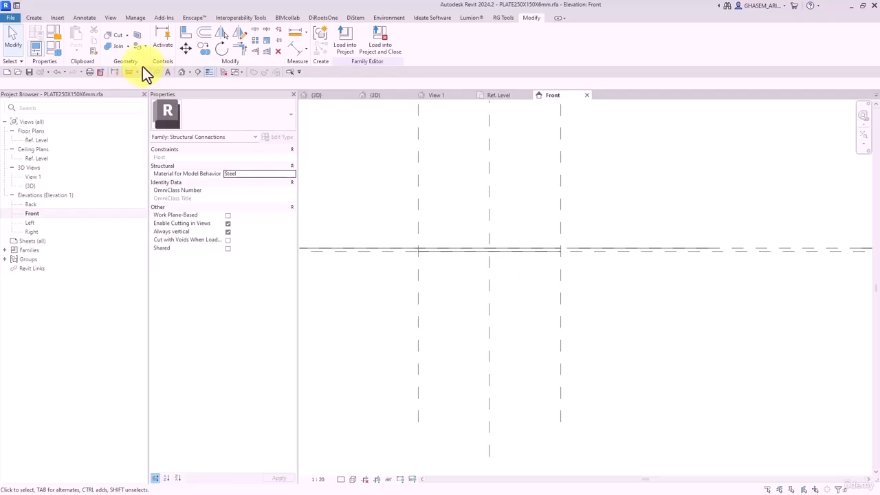
left_click(38, 22)
middle_click_drag(498, 145, 497, 154)
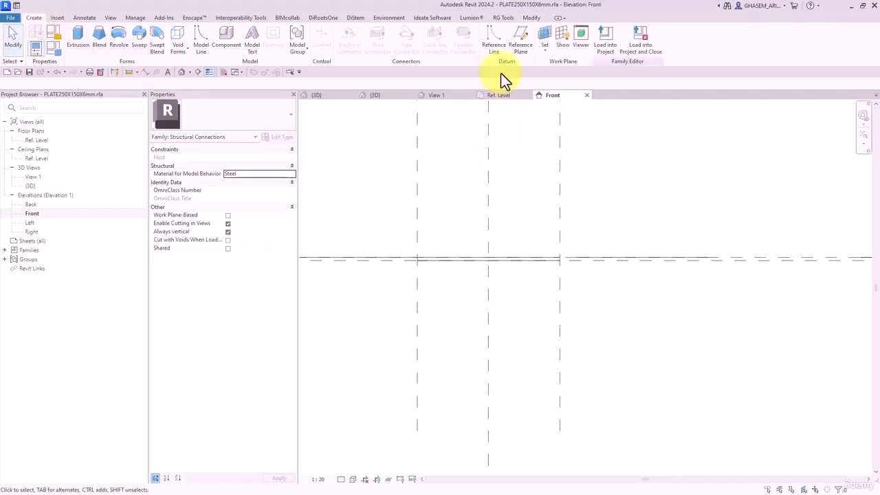
middle_click_drag(519, 277, 515, 267)
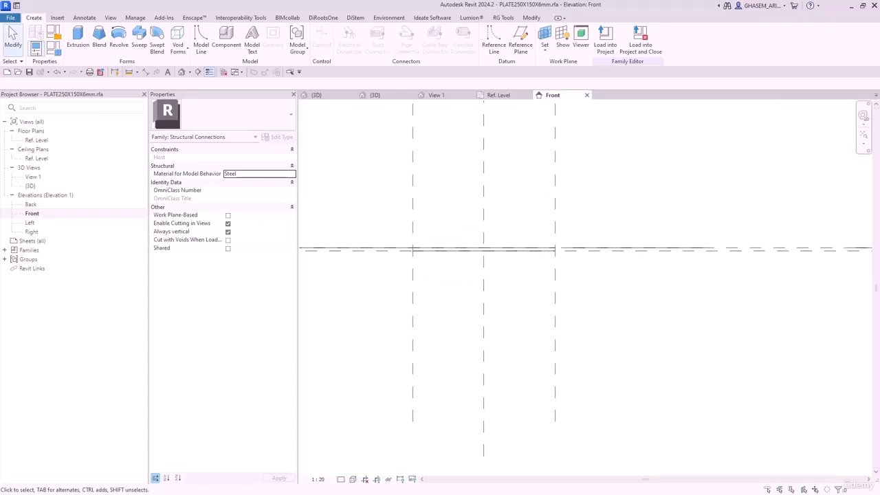
left_click_drag(879, 28, 441, 20)
middle_click_drag(396, 303, 440, 278)
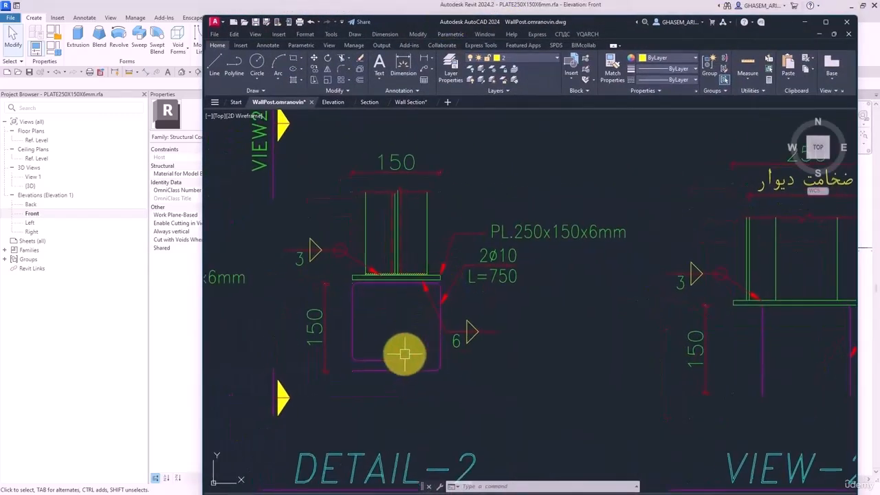
scroll(418, 277, "up", 3)
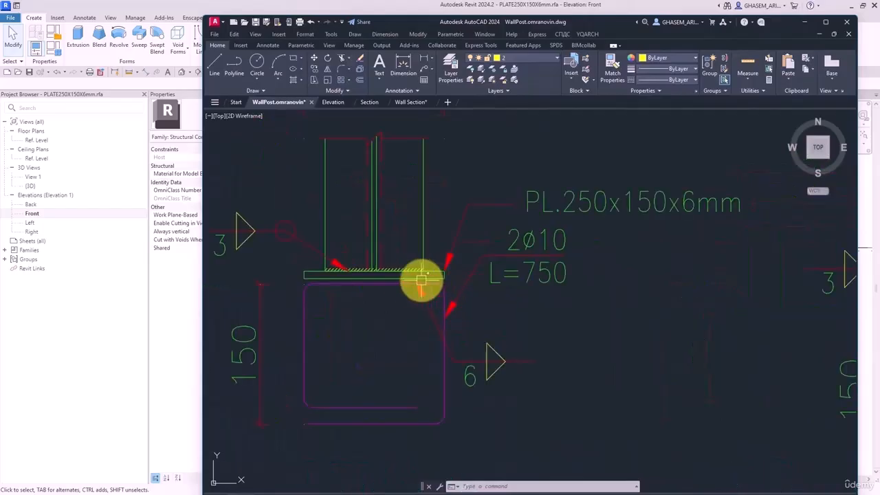
middle_click_drag(402, 297, 415, 313)
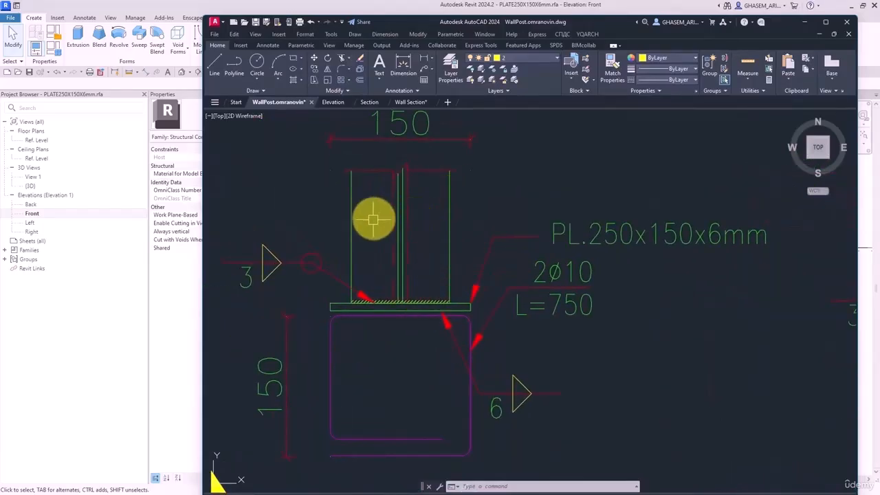
scroll(389, 301, "down", 5)
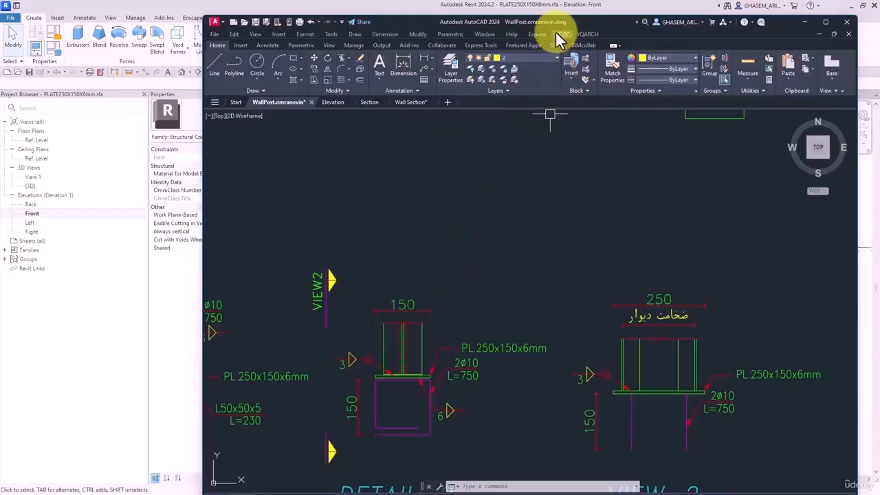
left_click_drag(556, 5, 879, 7)
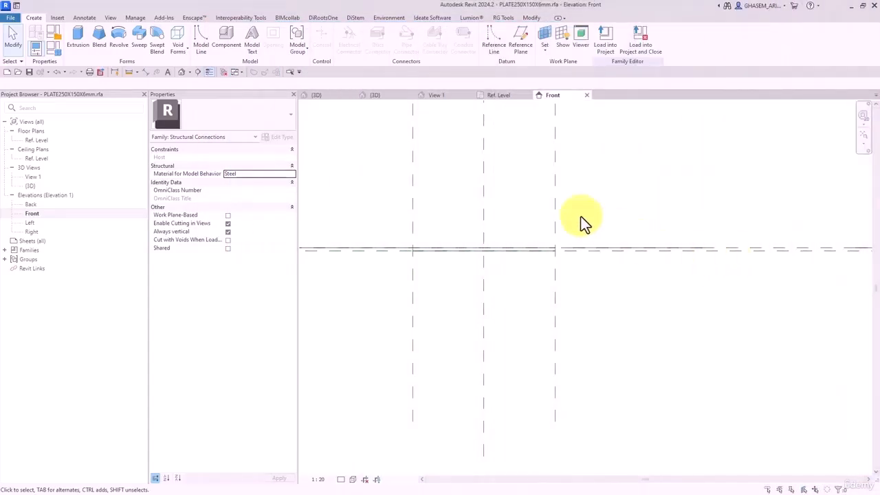
- Close inactive views and create a new family from Metric Generic Model.rft
left_click(224, 72)
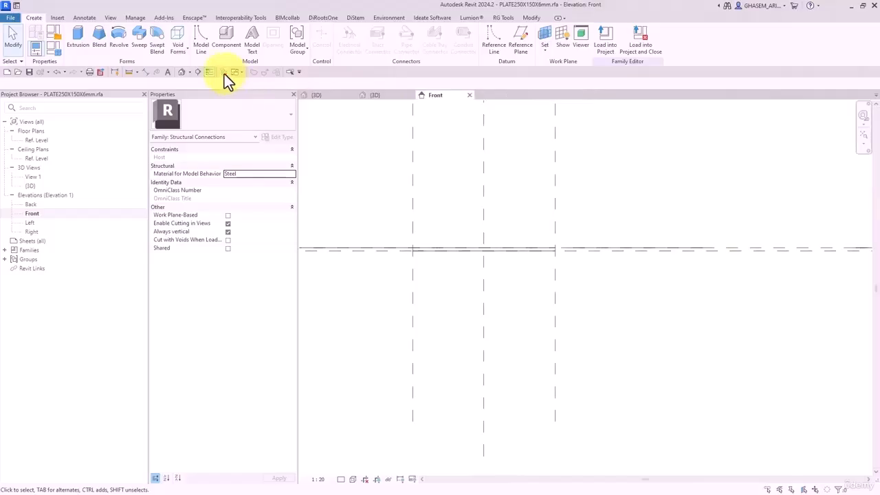
left_click(11, 17)
mouse_move(60, 55)
left_click(83, 82)
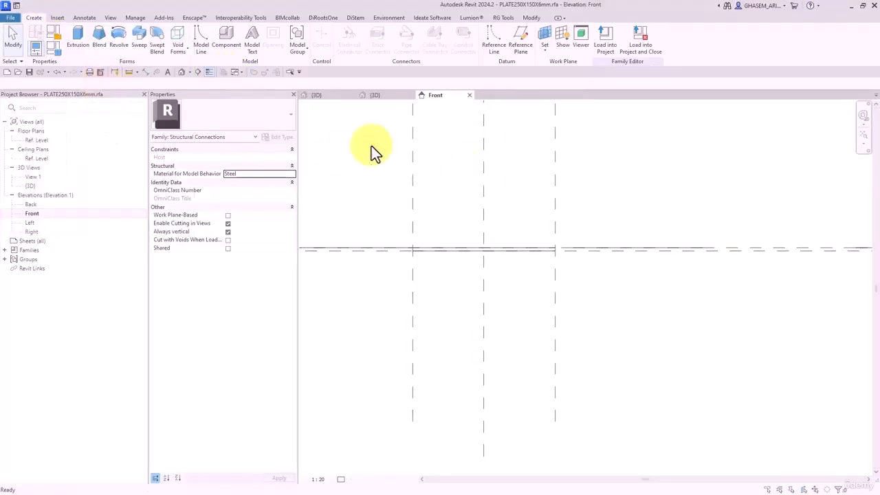
left_click_drag(554, 88, 556, 154)
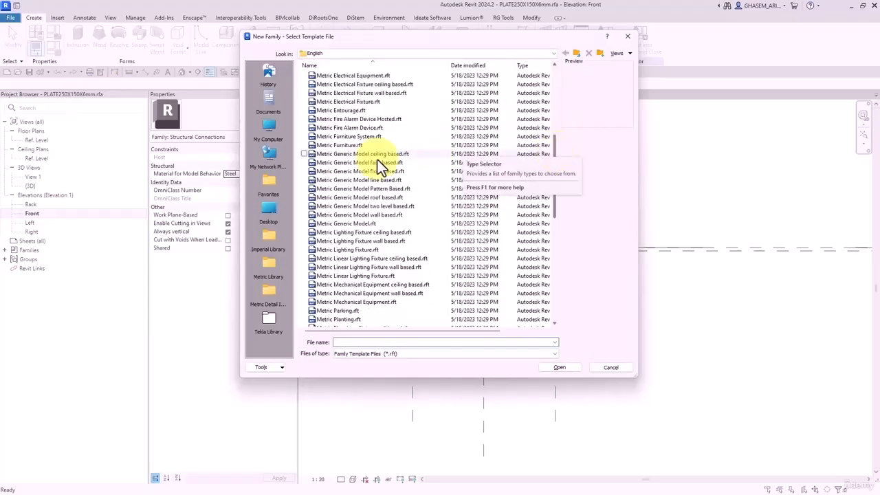
double_click(354, 221)
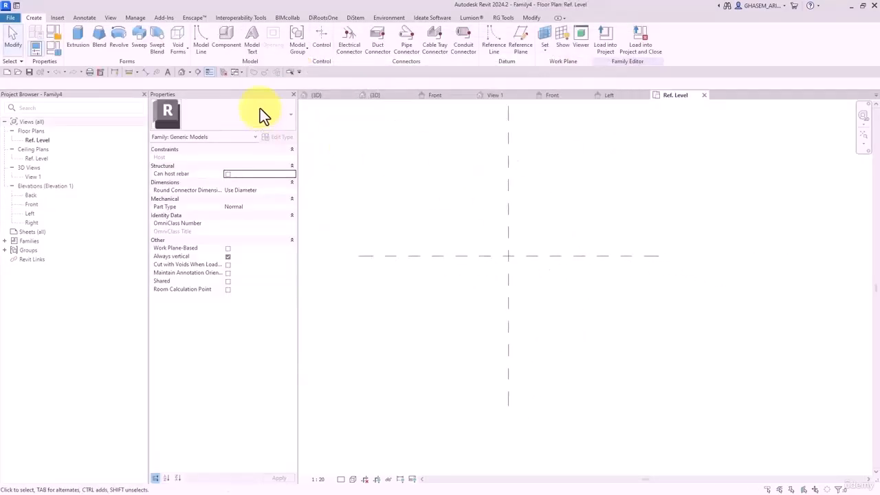
- Set the family category to Structural Connections with Steel as the model behavior material
left_click(54, 32)
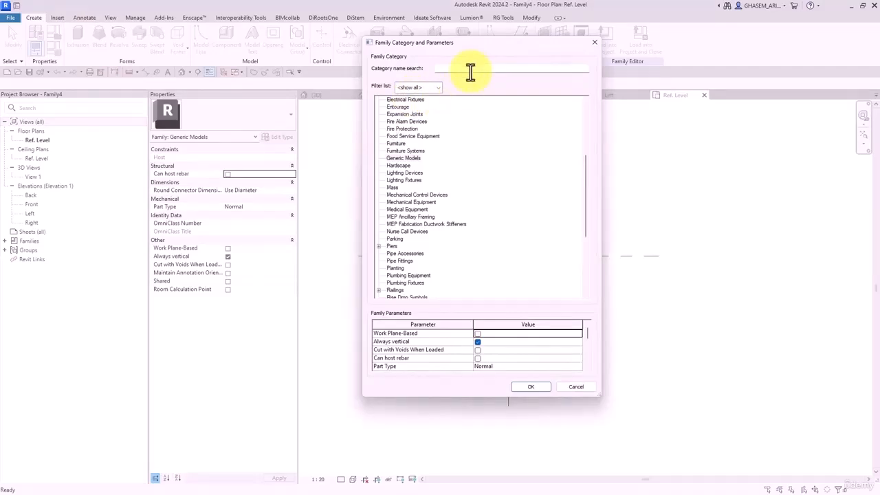
left_click(454, 69)
type("con")
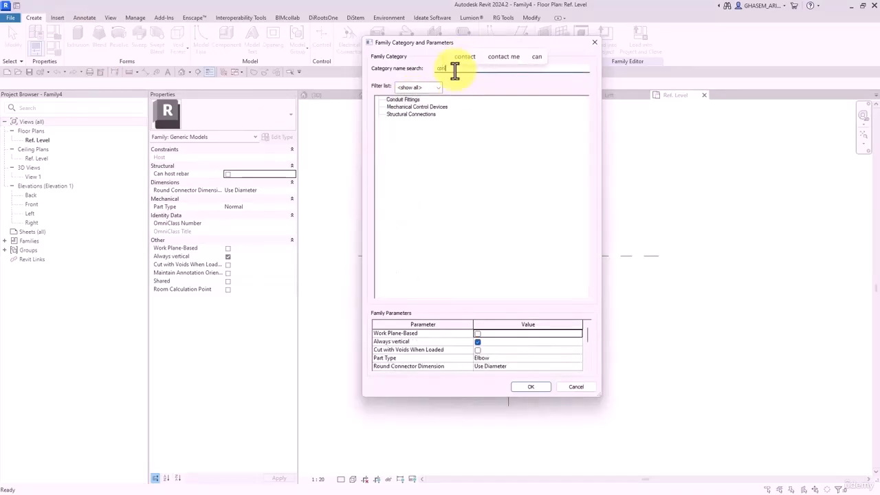
left_click(409, 114)
left_click(581, 365)
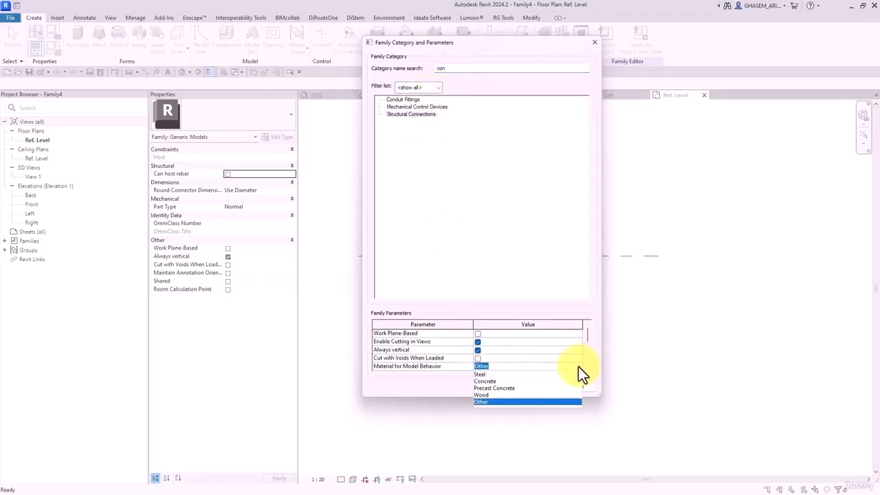
left_click(485, 374)
left_click(531, 386)
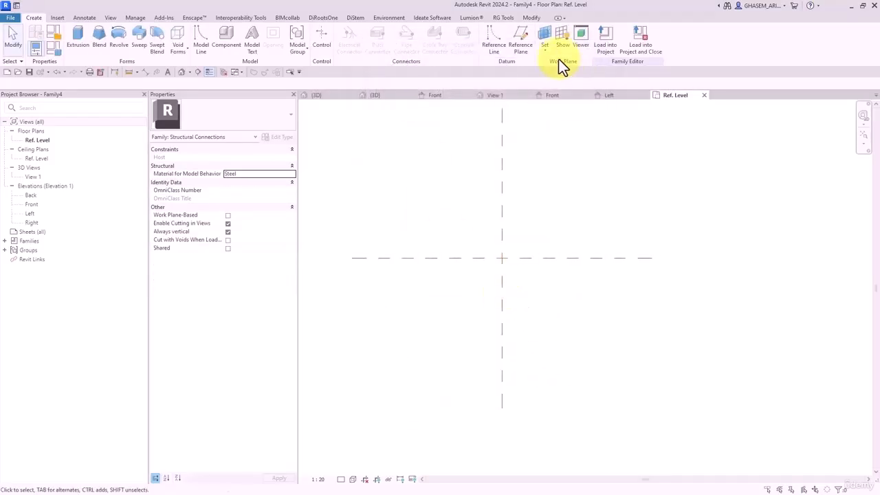
- Draw left and right vertical reference planes and a horizontal plane below centre
left_click(524, 46)
left_click(461, 235)
left_click(461, 340)
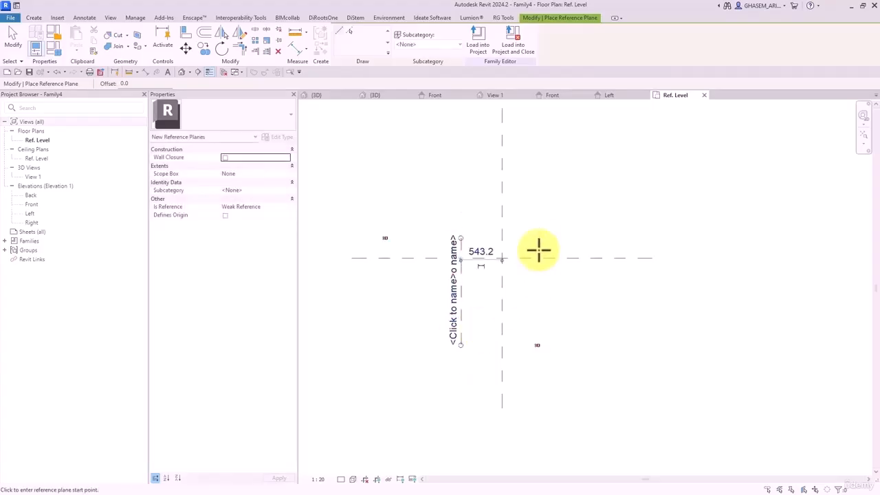
left_click(536, 230)
left_click(536, 326)
left_click(427, 311)
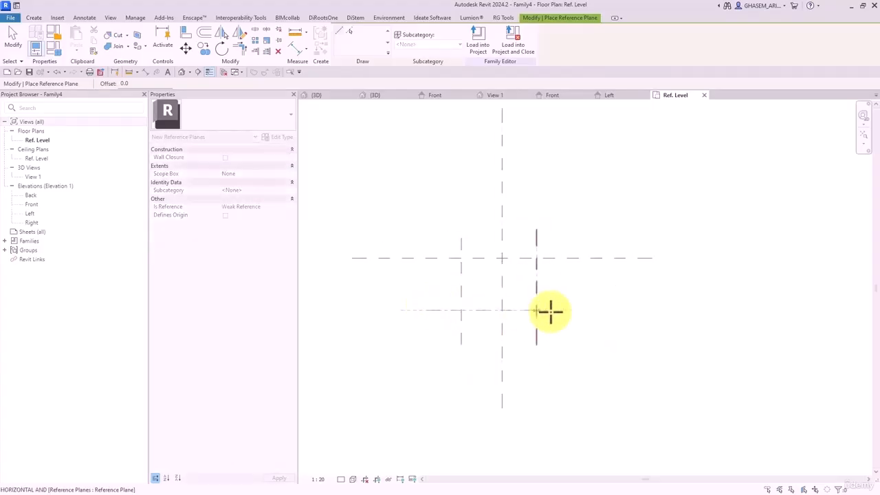
left_click(579, 311)
- Dimension the vertical planes about the centre, set them EQ, and add an overall width dimension
left_click(293, 50)
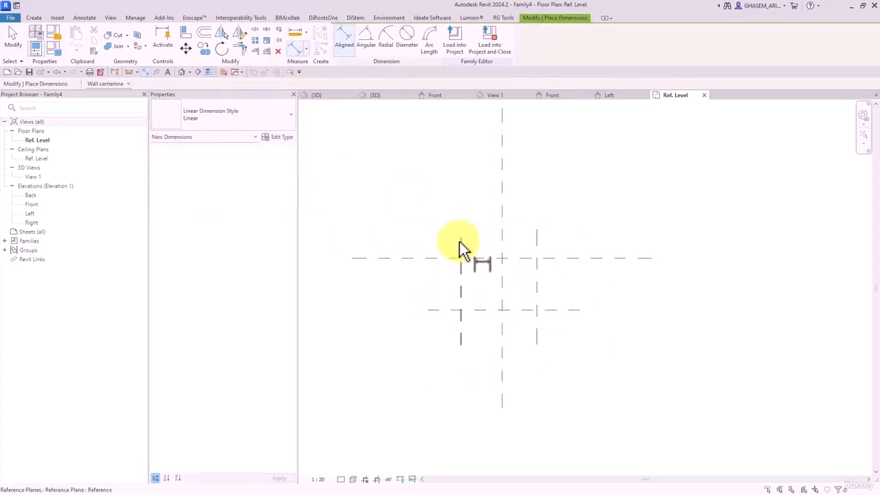
left_click(459, 243)
left_click(502, 252)
left_click(536, 252)
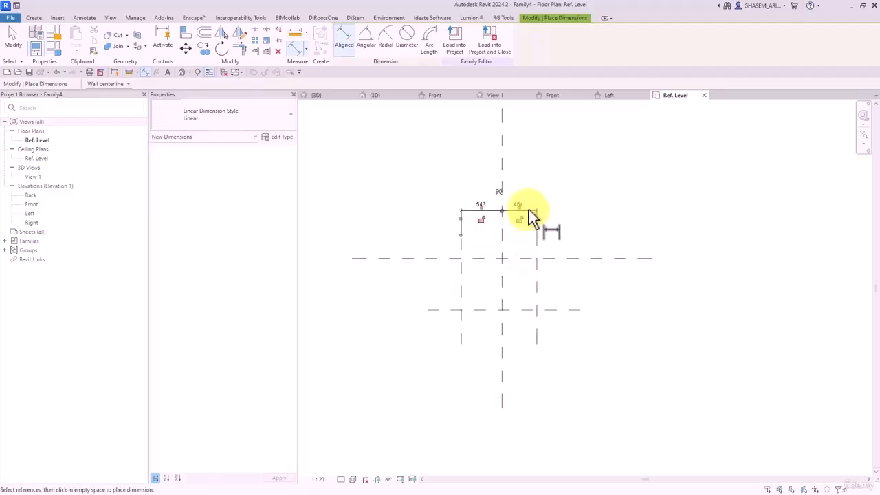
left_click(528, 209)
left_click(501, 198)
left_click(463, 267)
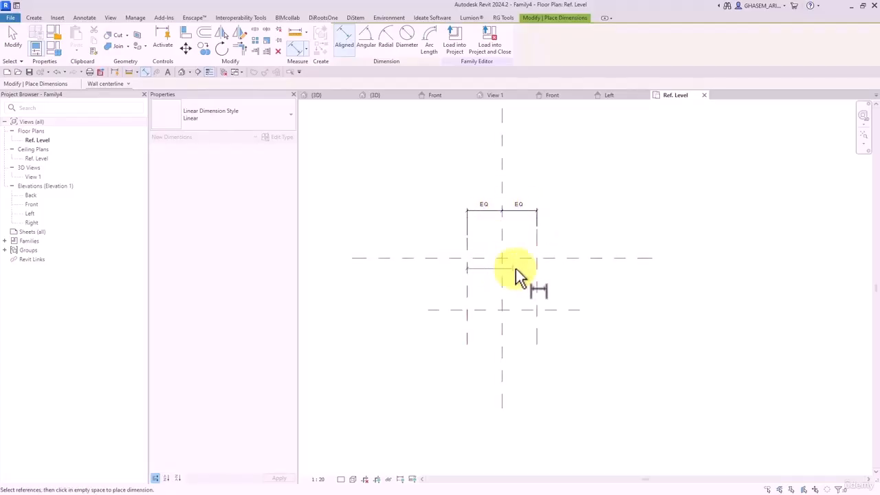
left_click(536, 278)
left_click(547, 184)
- Add a vertical spacing dimension to the lower plane and a half-width dimension
left_click(461, 258)
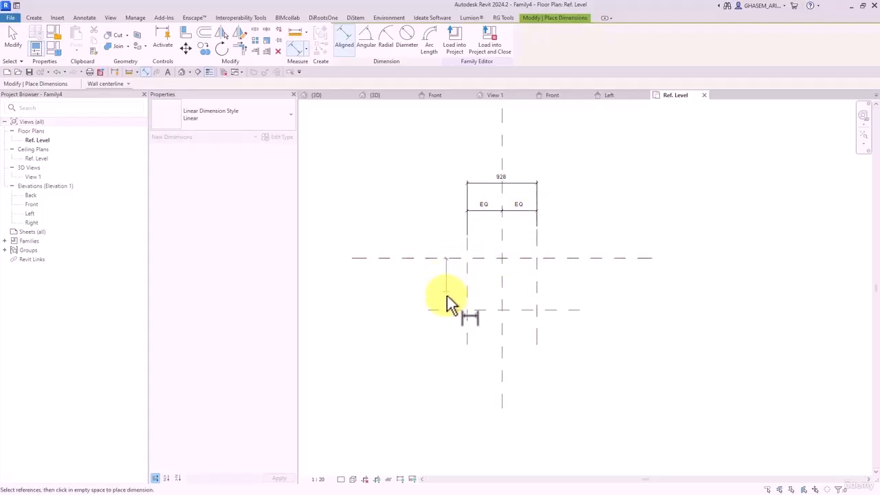
left_click(448, 311)
left_click(398, 344)
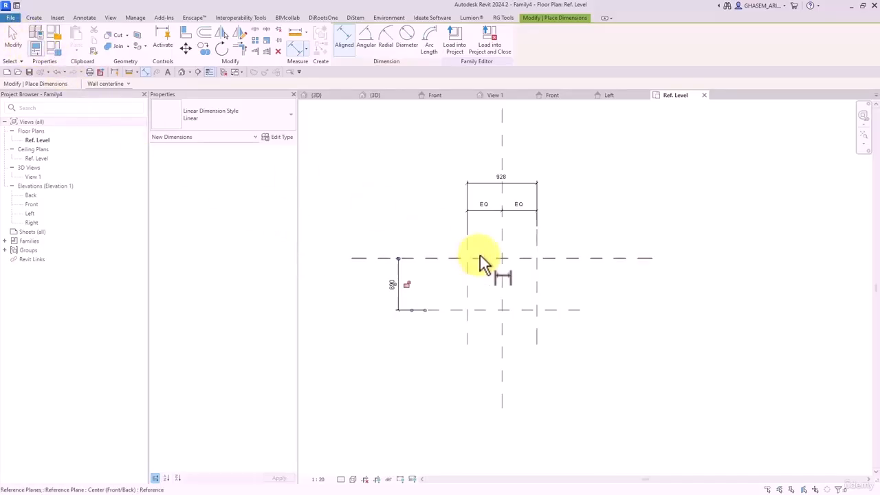
left_click(467, 241)
left_click(502, 220)
left_click(475, 148)
key("Escape")
key("Escape")
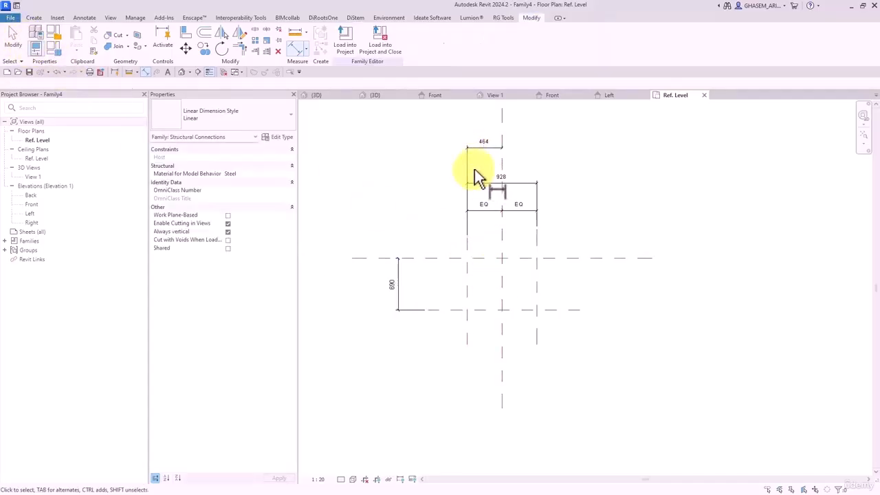
- Set the half-width between the left and centre planes to 100
left_click(466, 254)
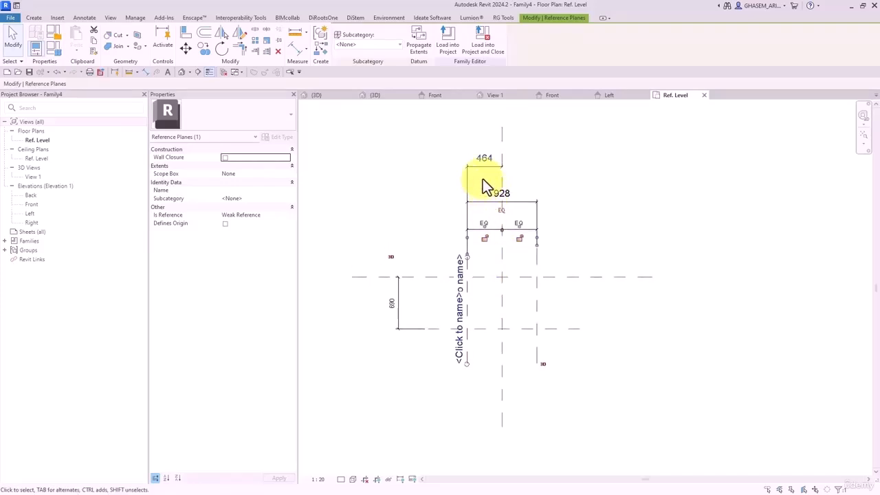
left_click(485, 157)
type("200")
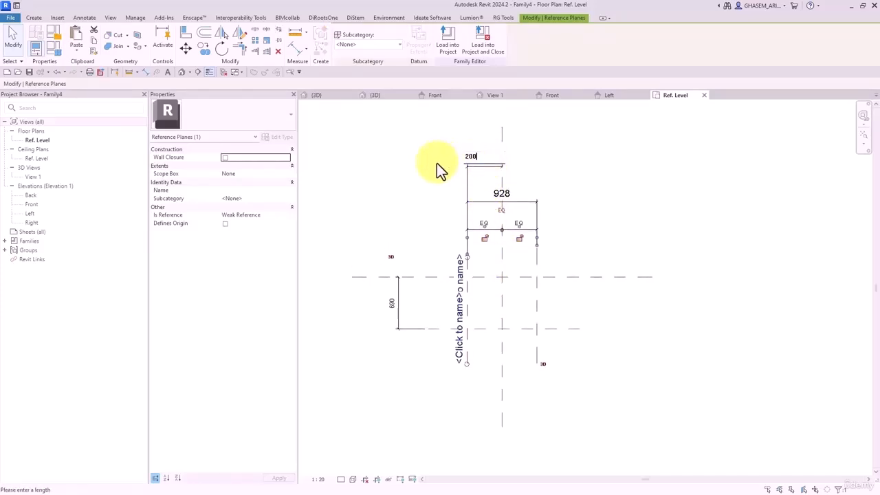
type("100")
key("Return")
left_click(401, 183)
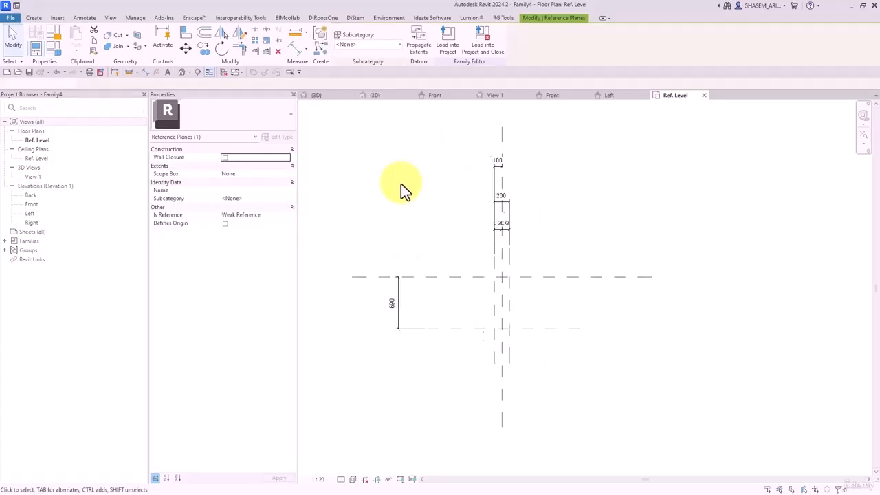
- Set the spacing between the centre and lower horizontal planes to 150
left_click(461, 329)
left_click(387, 309)
type("150")
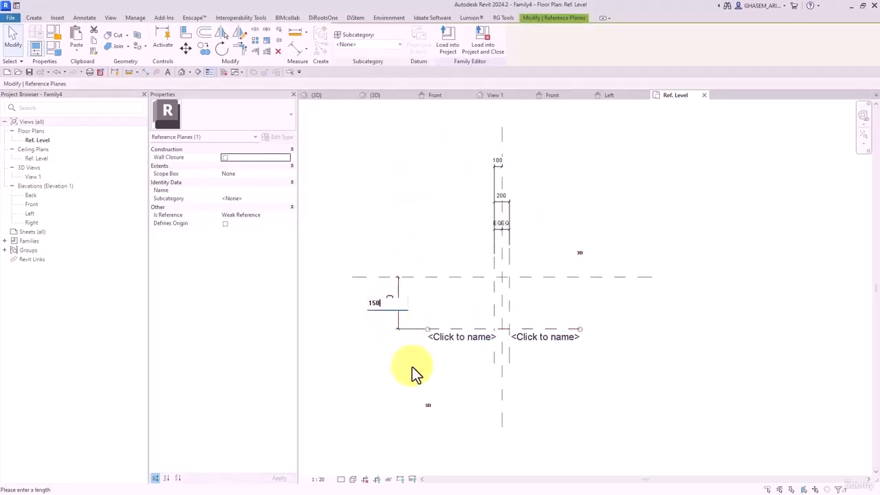
key("Return")
left_click(427, 374)
scroll(508, 290, "up", 3)
scroll(512, 292, "up", 3)
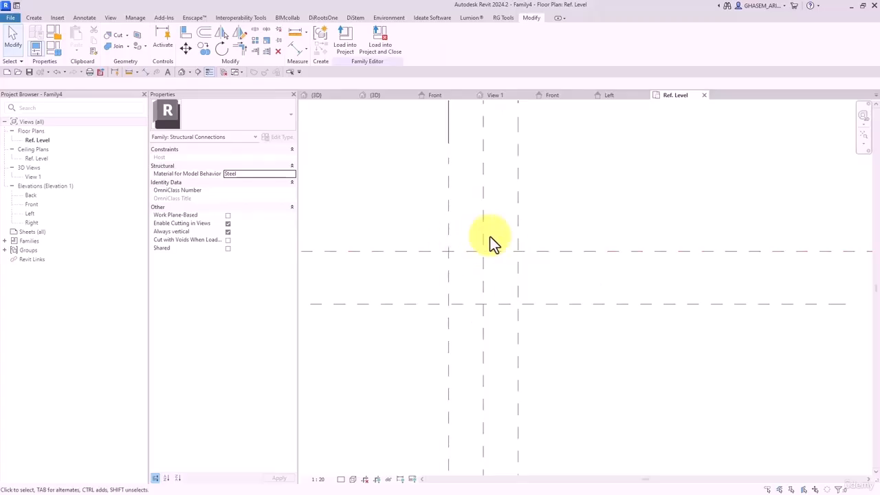
left_click(33, 18)
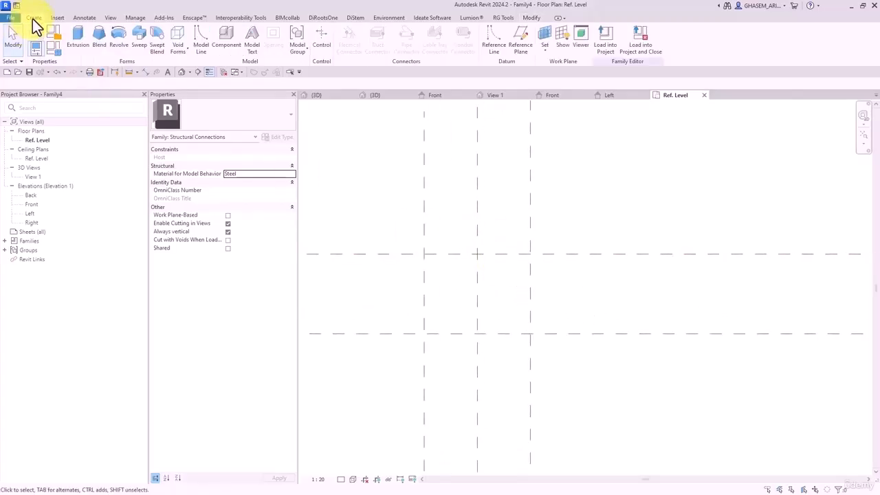
- Start a sweep and sketch a 200 x 150 rectangular path on the reference planes
left_click(139, 42)
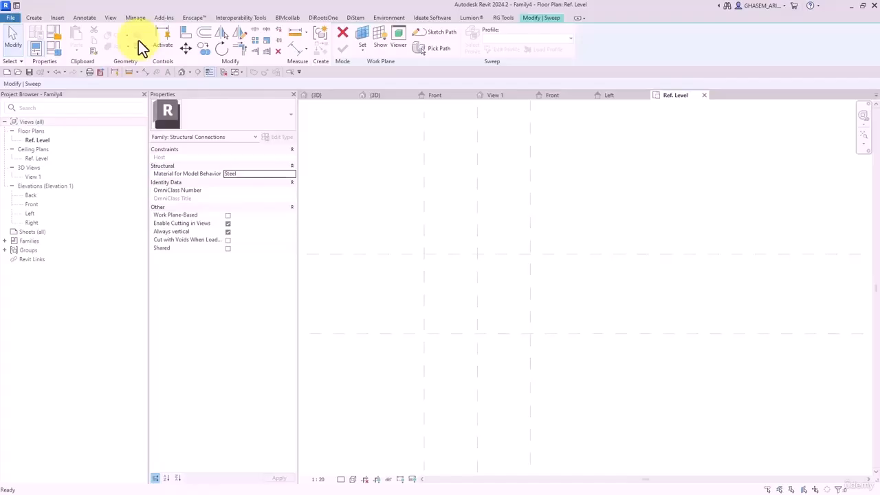
left_click(442, 32)
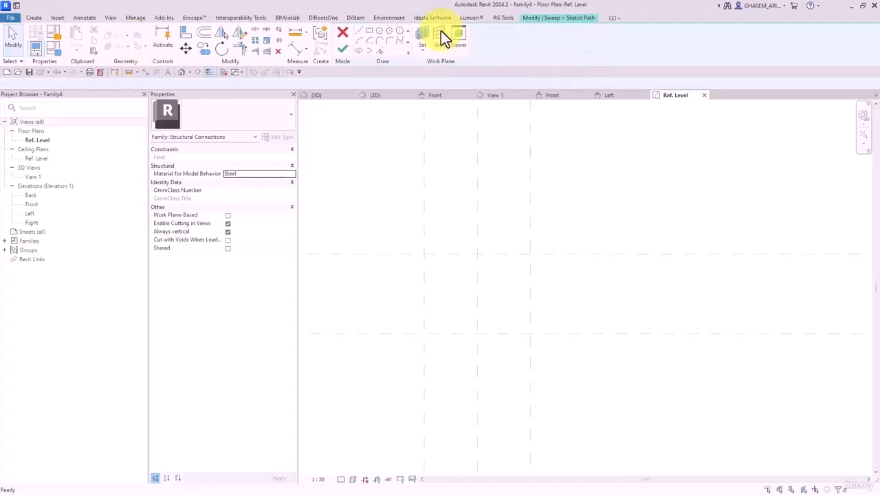
left_click(376, 40)
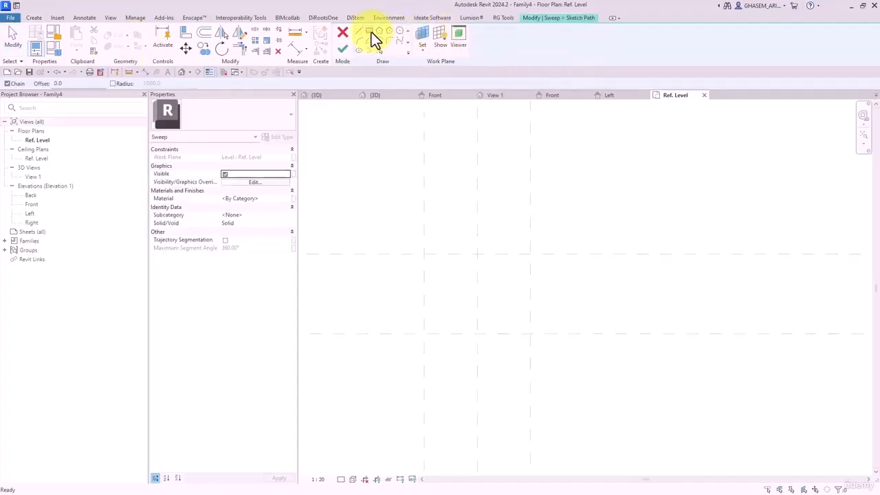
left_click(529, 254)
left_click(424, 334)
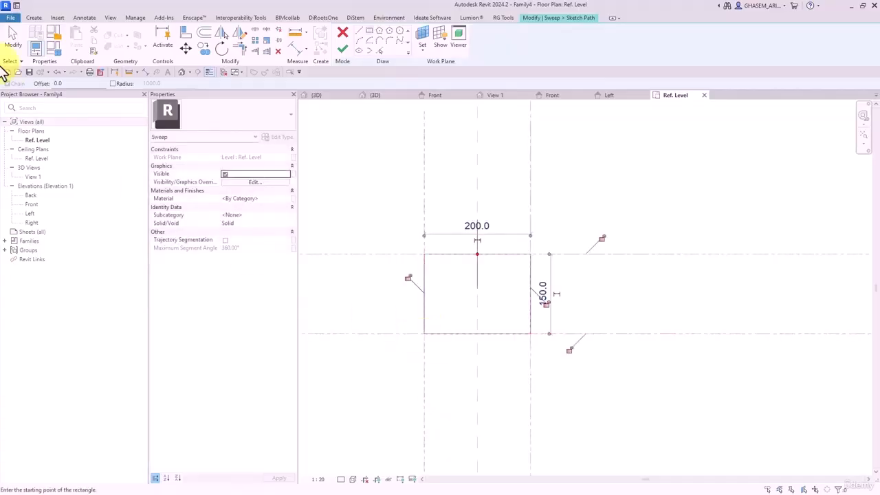
left_click(11, 38)
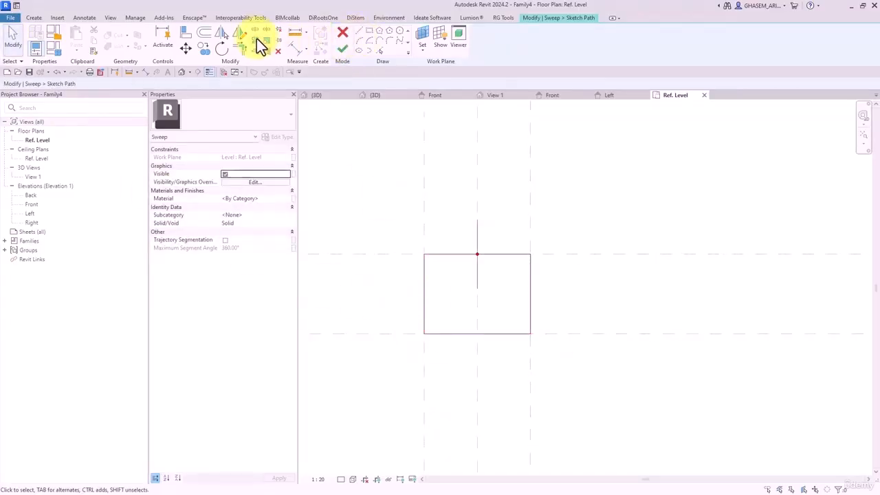
- Split the bottom path edge at two points, deleting the inner segment
left_click(257, 39)
left_click(114, 84)
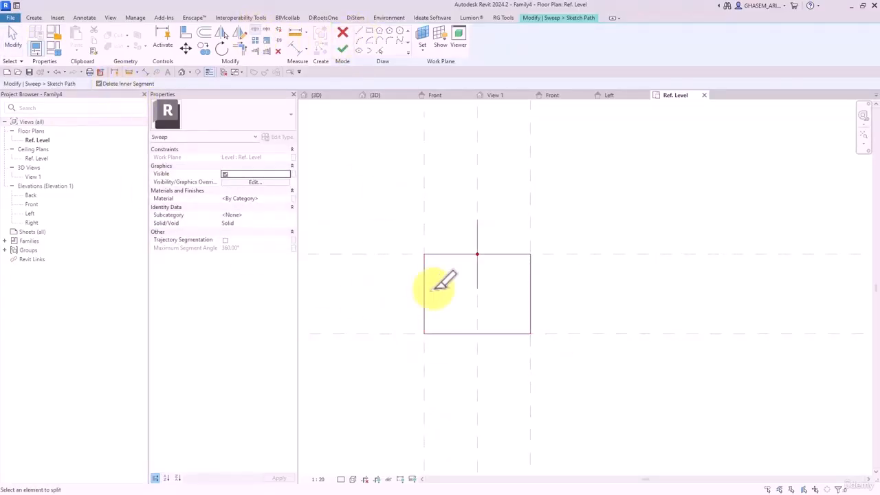
left_click(466, 334)
left_click(499, 334)
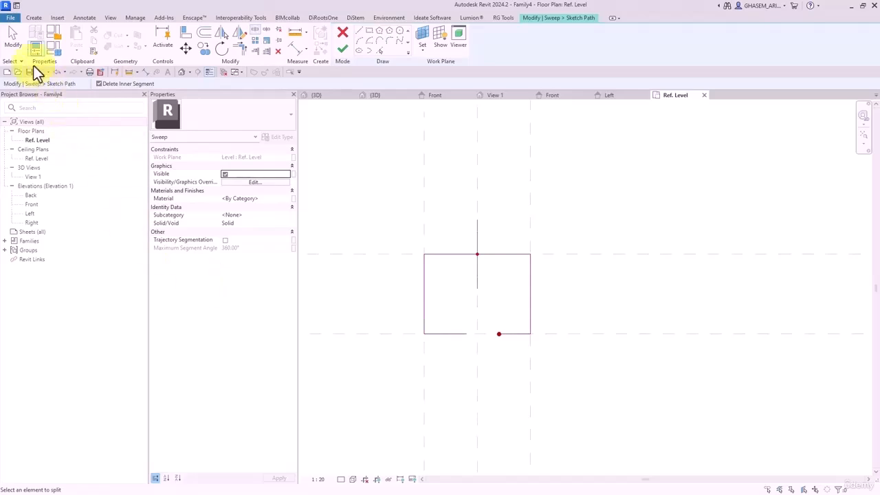
left_click(17, 45)
- Raise the bottom-left path piece 30 and extend the bottom-right piece leftward
scroll(539, 359, "up", 2)
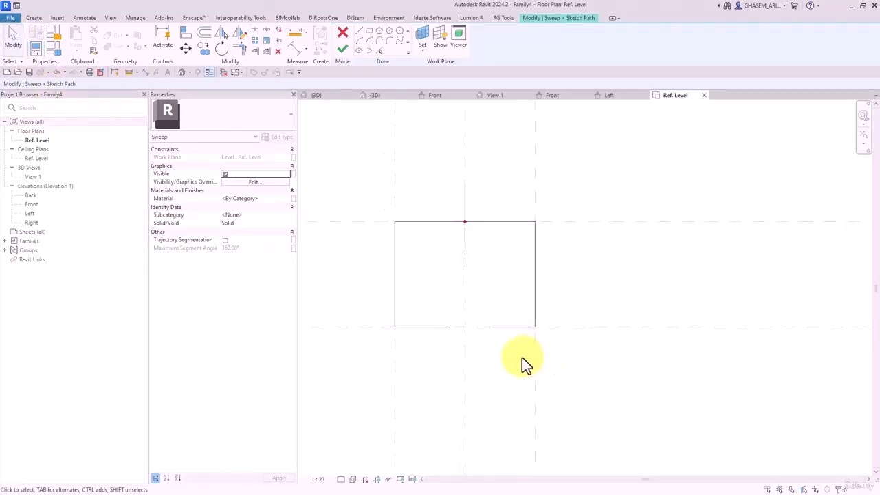
middle_click_drag(520, 355, 502, 355)
left_click_drag(445, 320, 444, 299)
left_click(507, 319)
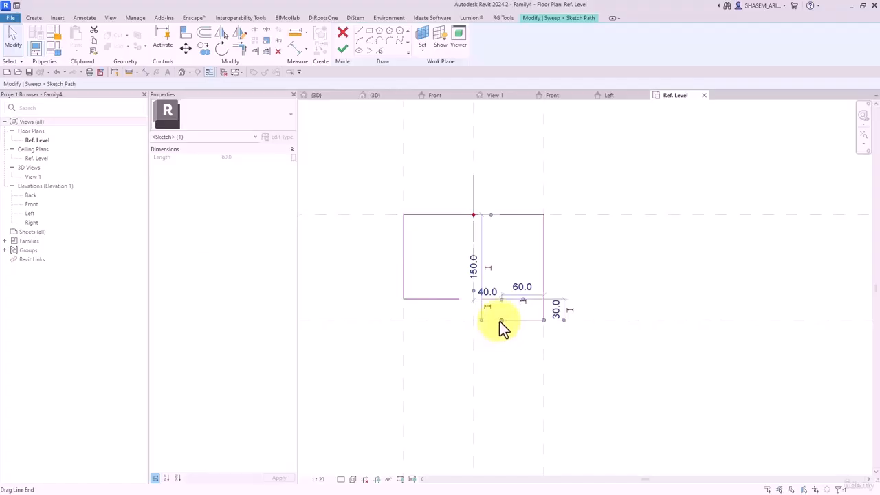
left_click_drag(500, 321, 416, 320)
left_click(428, 358)
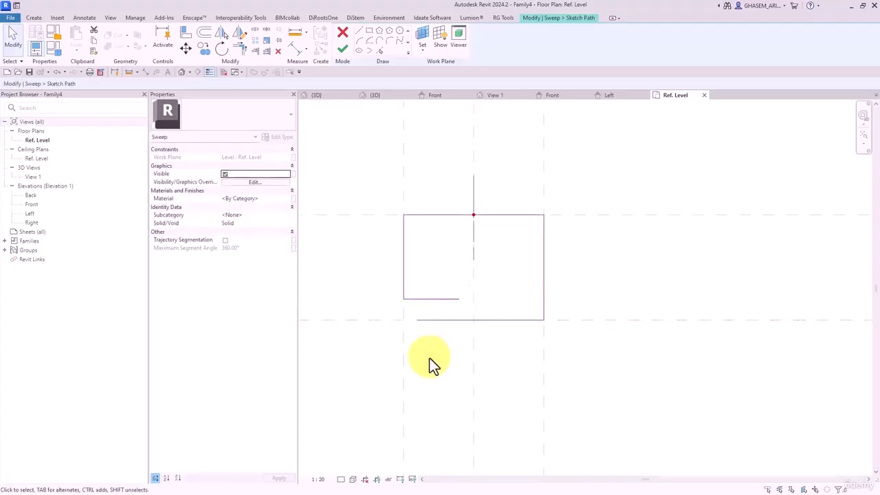
left_click(183, 37)
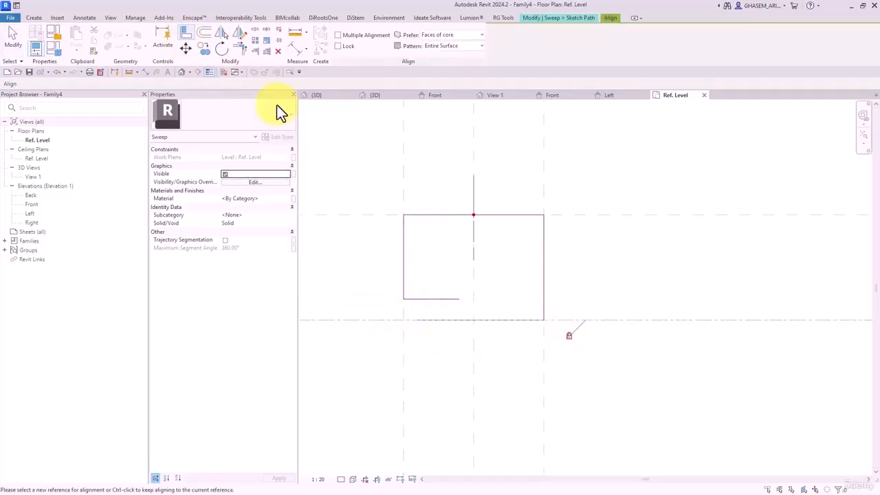
- Set the bottom path line's dimension to 30 and make it permanent
left_click(294, 49)
left_click(418, 319)
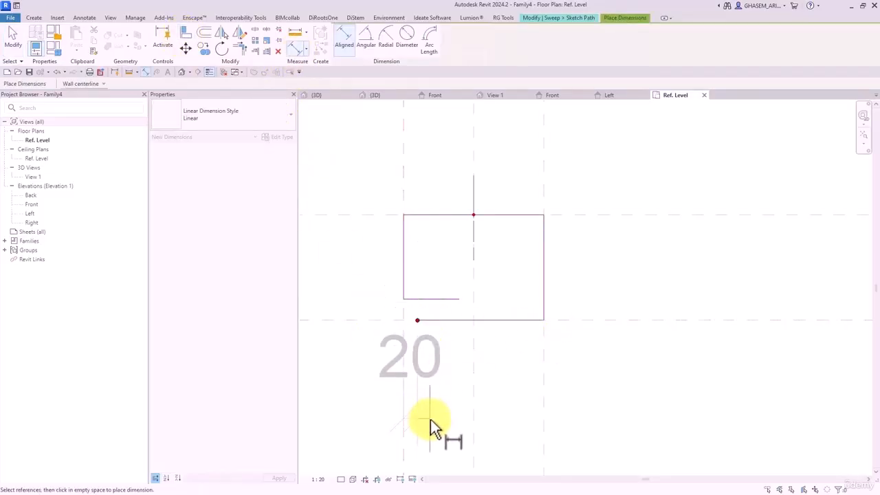
key("Escape")
left_click(457, 321)
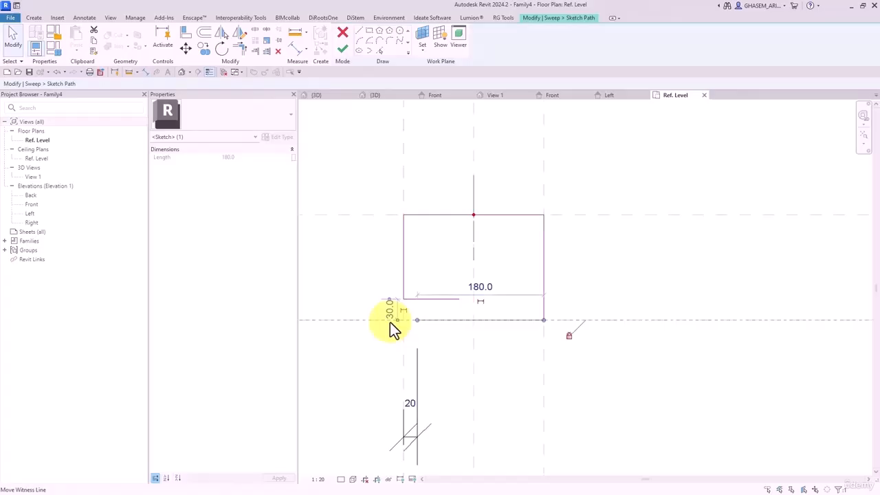
type("30")
key("Return")
left_click(420, 412)
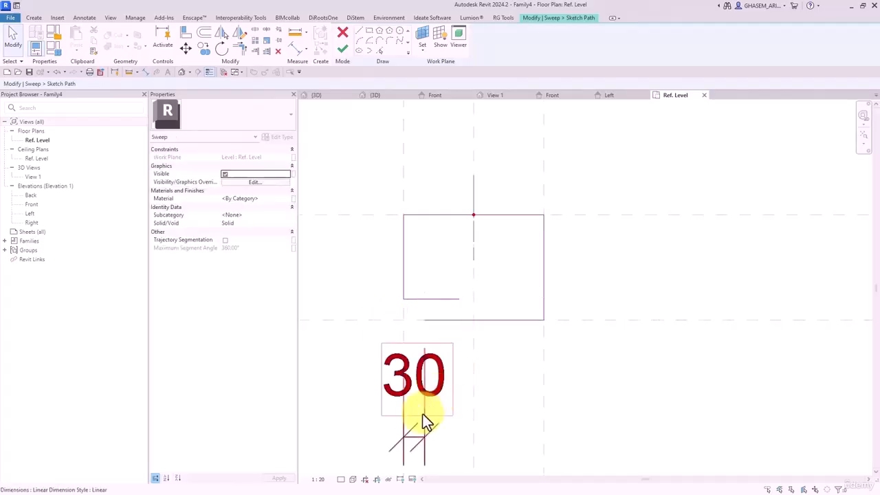
- Change the view scale to 1:2
left_click(317, 479)
left_click(328, 367)
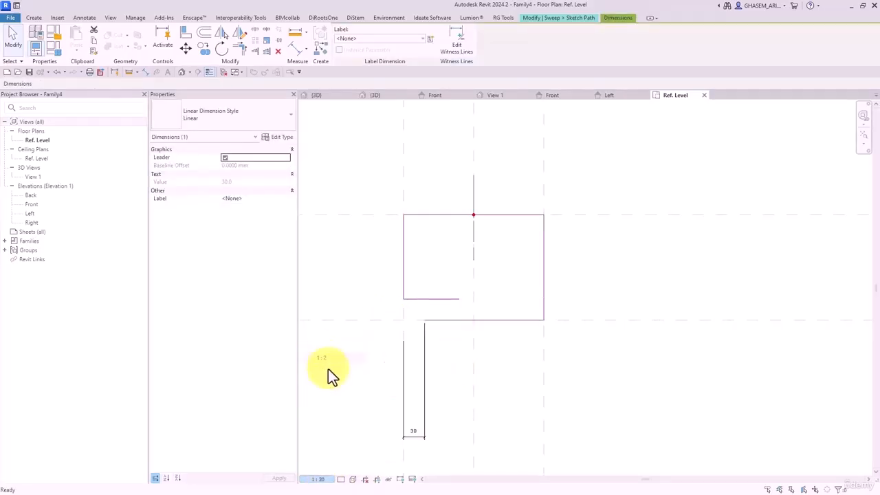
key("Escape")
left_click(424, 437)
middle_click_drag(430, 392, 421, 295)
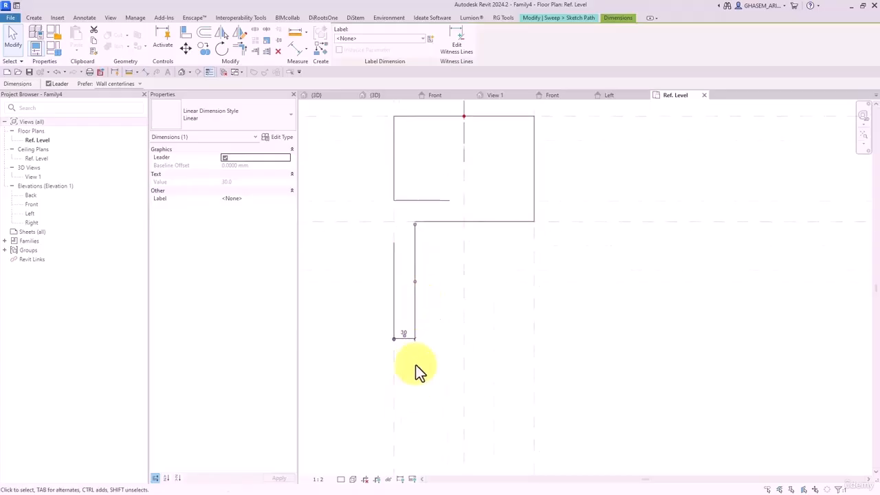
scroll(417, 363, "down", 3)
scroll(420, 381, "down", 2)
key("Escape")
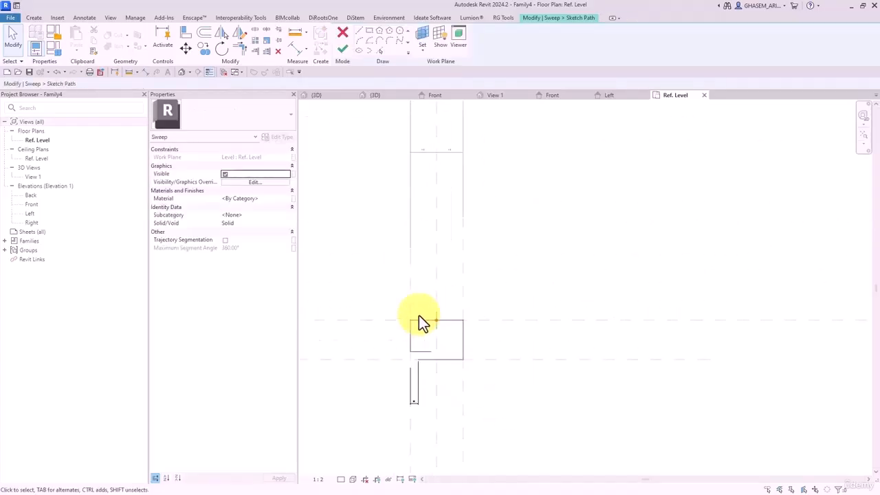
scroll(418, 315, "up", 4)
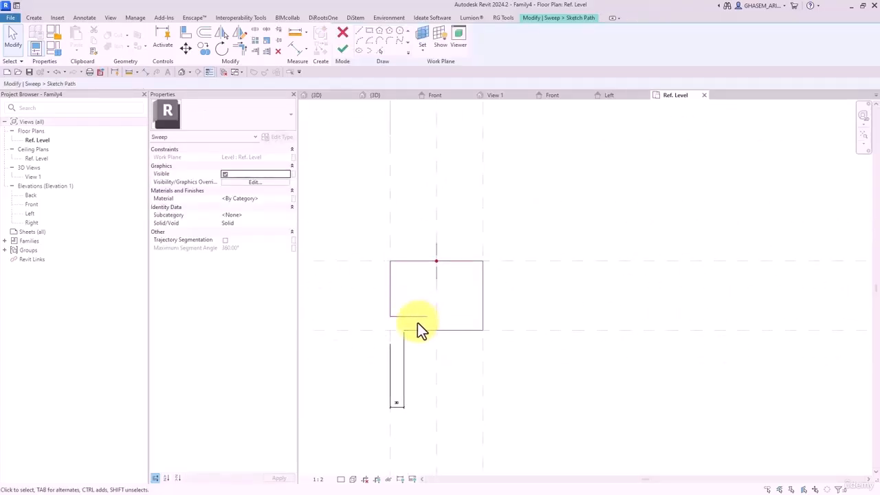
- Lengthen the inner path line from 80 to 150
left_click(413, 318)
left_click(412, 283)
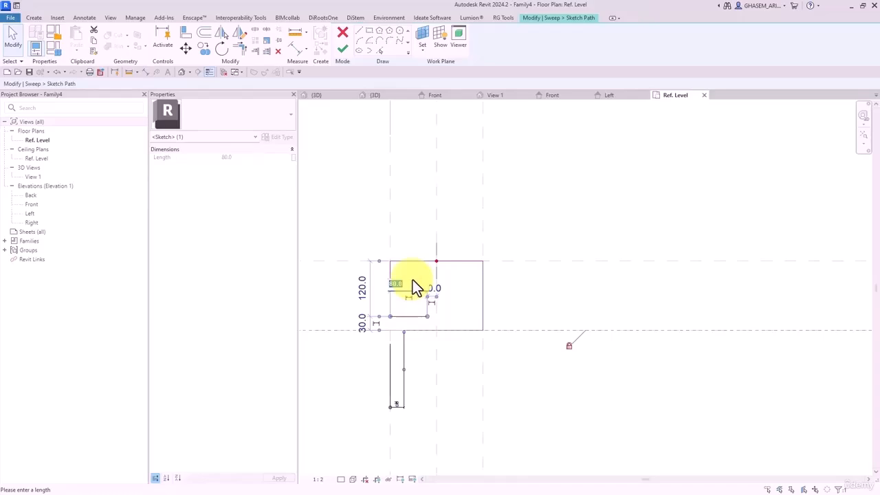
type("150")
key("Return")
key("Escape")
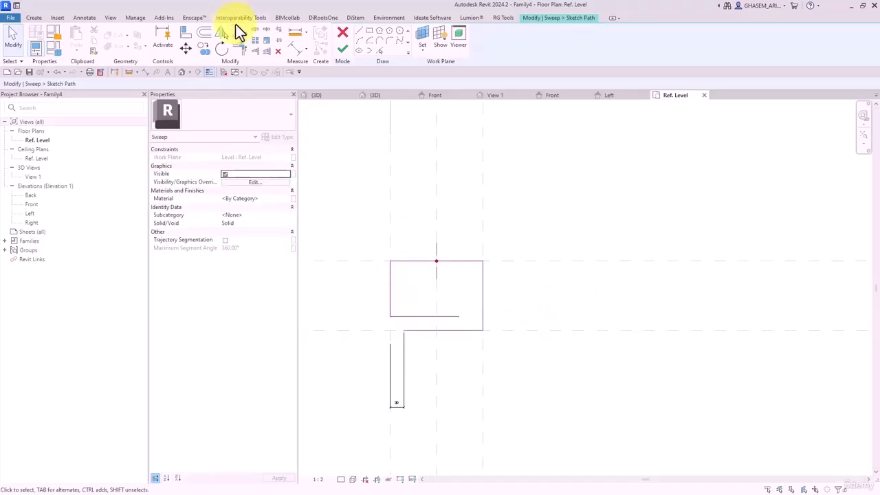
- Dimension the inner line's offset and set it 20 above the bottom reference plane
left_click(293, 50)
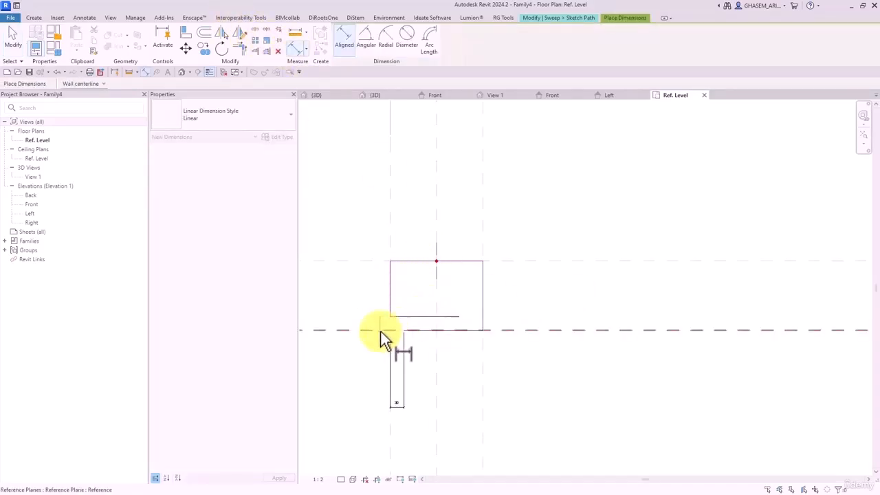
left_click(346, 358)
key("Escape")
key("Escape")
scroll(386, 339, "up", 4)
middle_click_drag(430, 325, 553, 325)
left_click(546, 284)
left_click(388, 301)
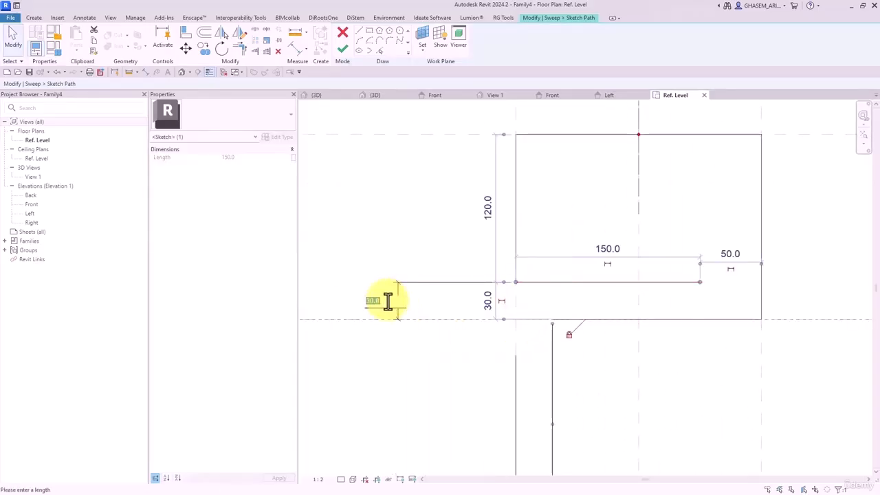
type("20")
key("Return")
left_click(413, 245)
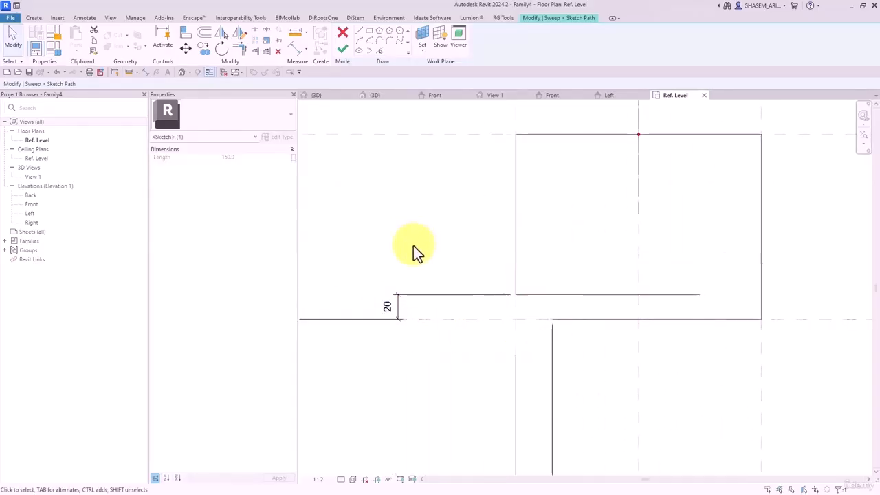
middle_click_drag(439, 239, 425, 266)
- Fillet the lower-left and top-left corners of the path with arcs
left_click(392, 43)
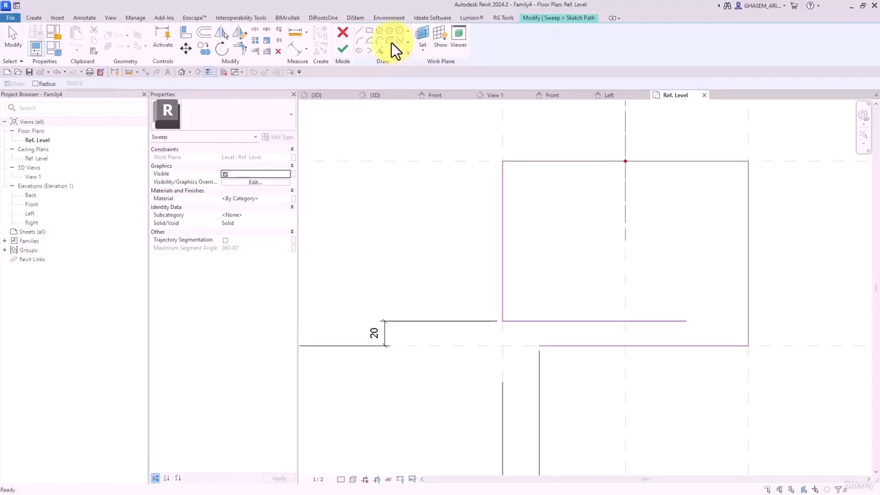
middle_click_drag(555, 234, 518, 231)
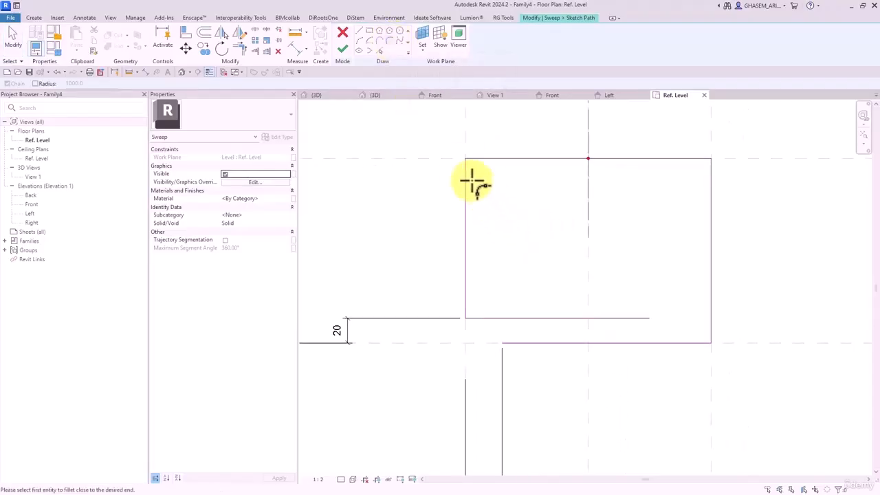
left_click(469, 305)
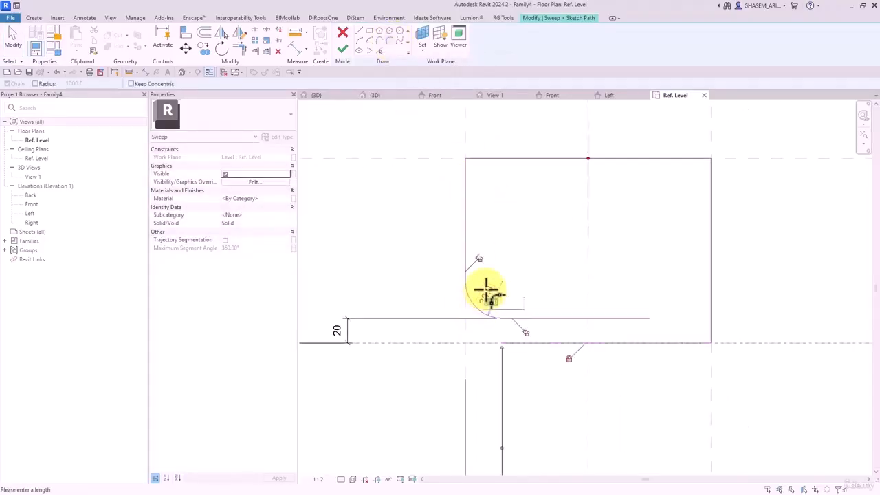
left_click(496, 314)
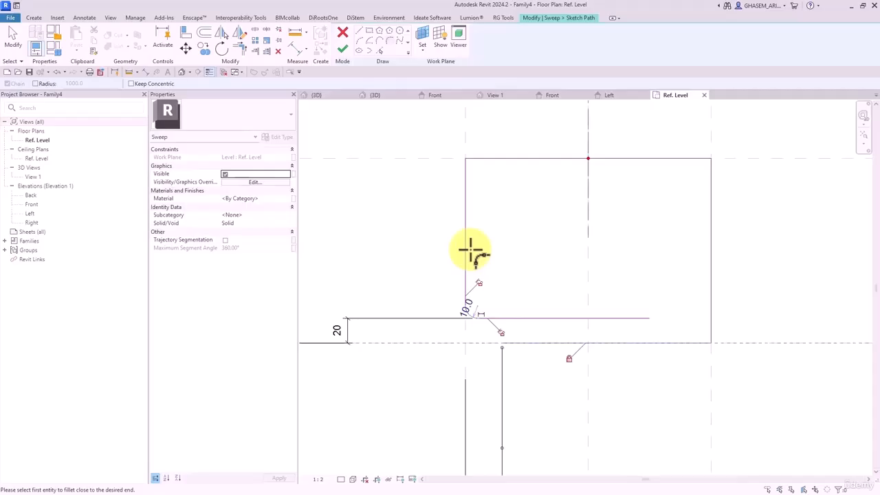
left_click(467, 170)
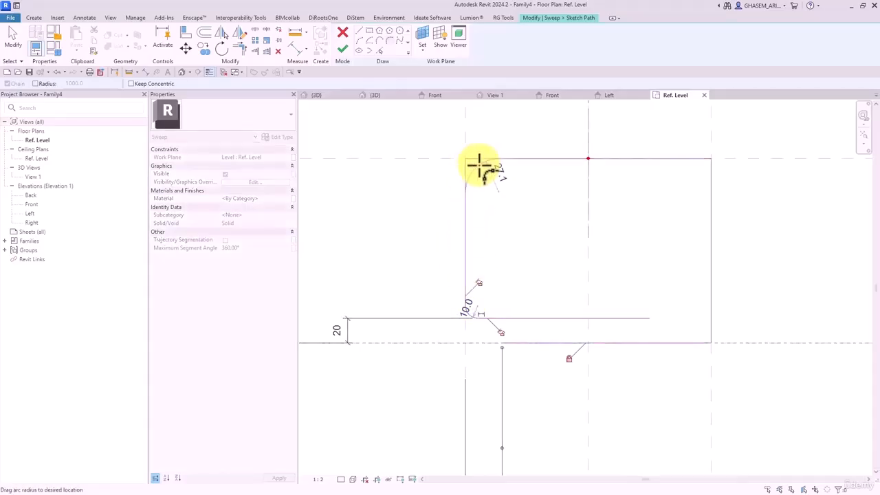
left_click(481, 163)
- Fillet the top-right and bottom-right corners with radius 10
left_click(693, 160)
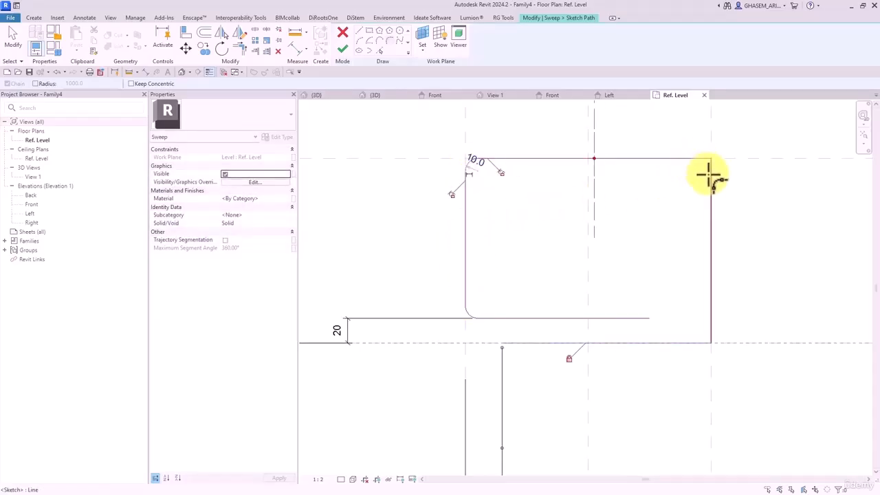
left_click(709, 176)
type("10")
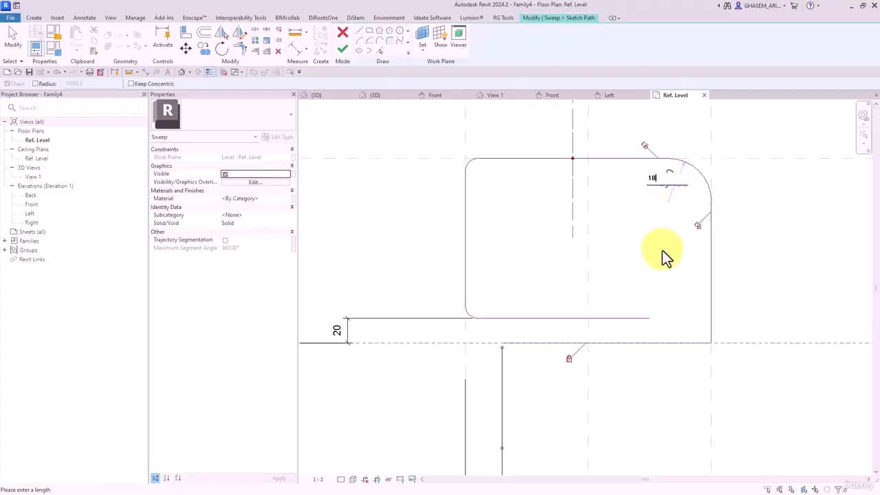
key("Return")
left_click(711, 336)
left_click(700, 342)
type("10")
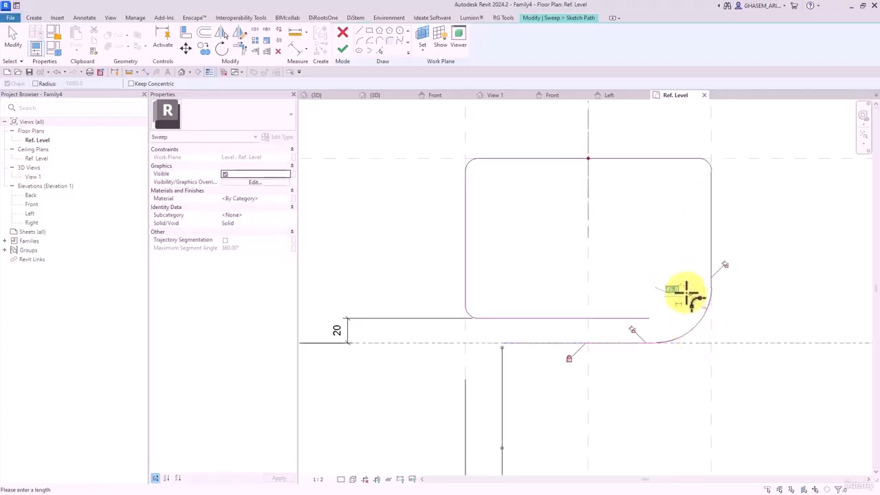
key("Return")
key("Escape")
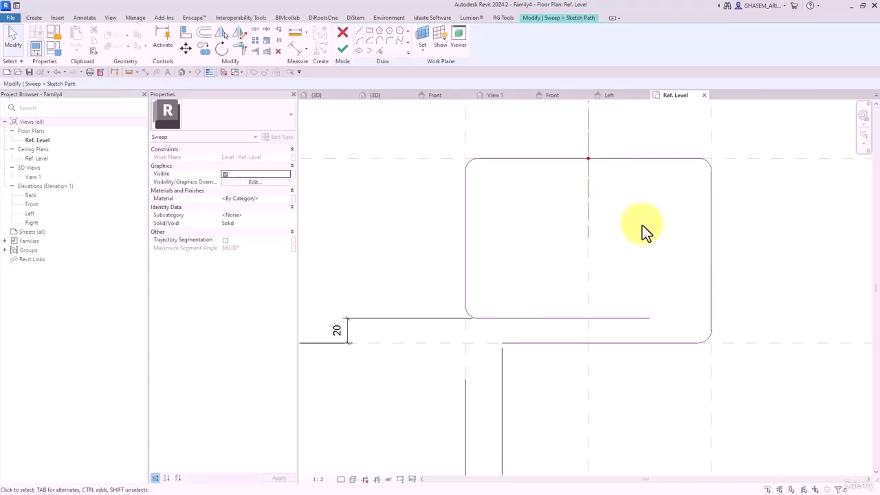
left_click(342, 48)
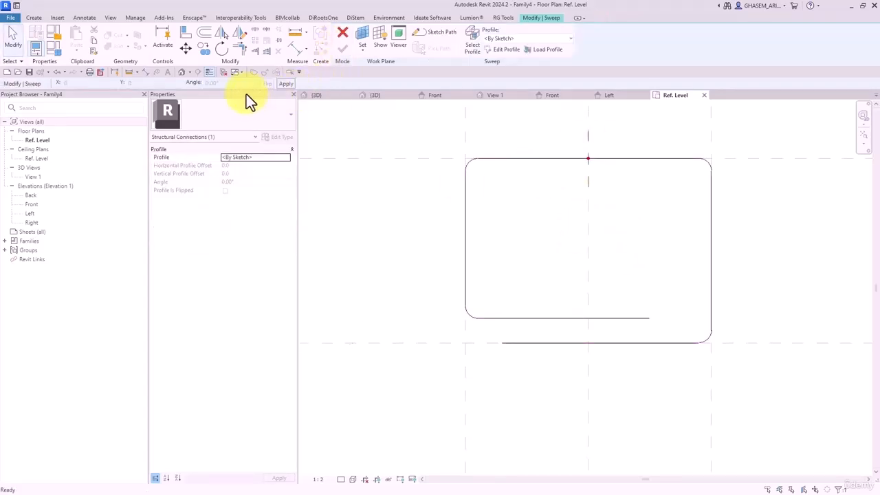
left_click(183, 73)
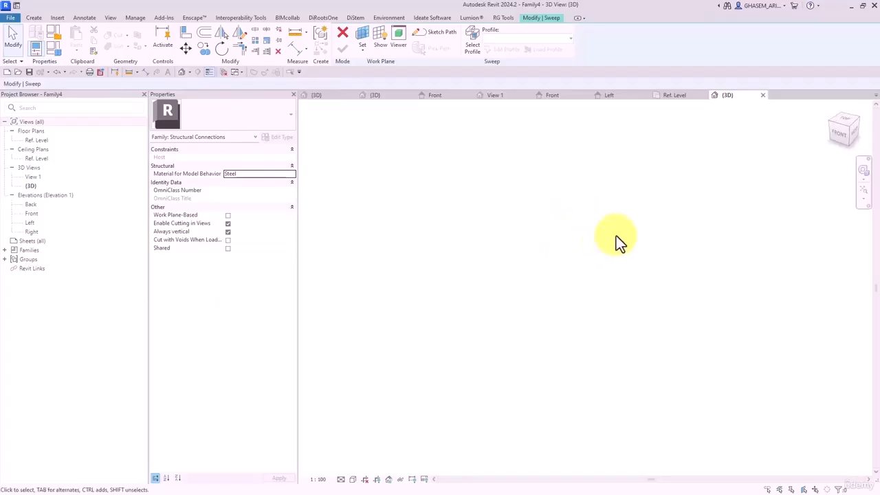
double_click(34, 140)
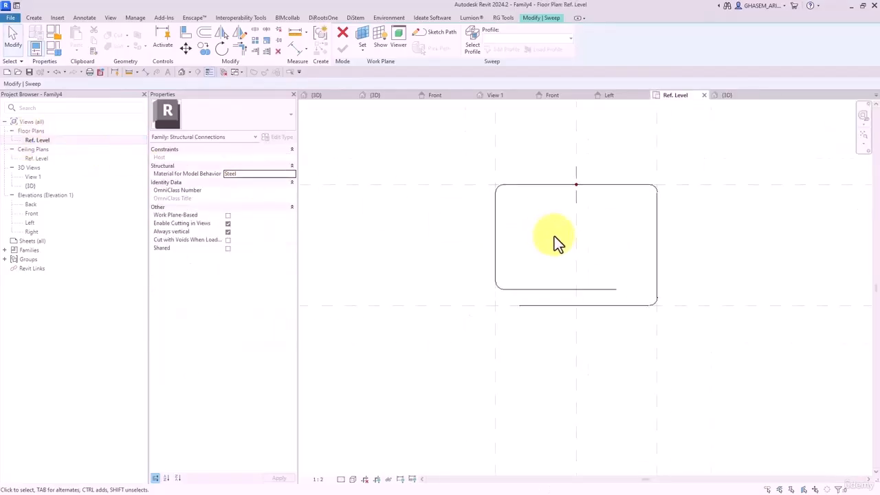
scroll(576, 235, "down", 4)
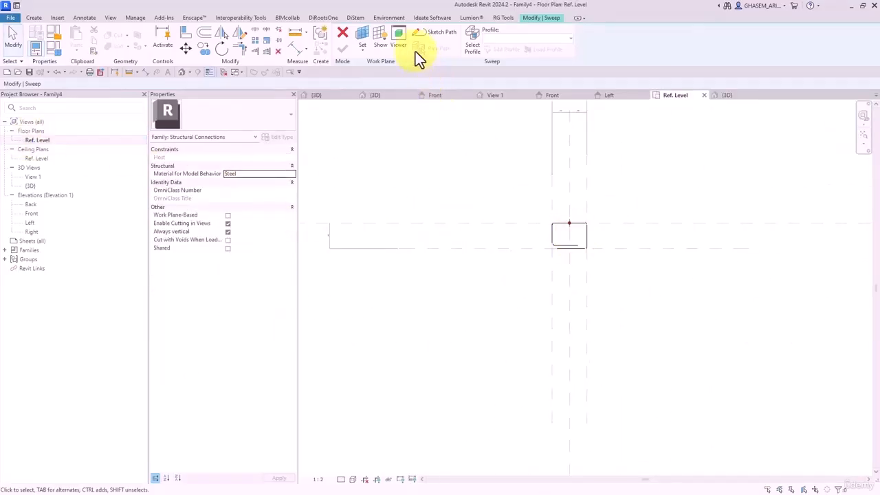
scroll(515, 227, "down", 2)
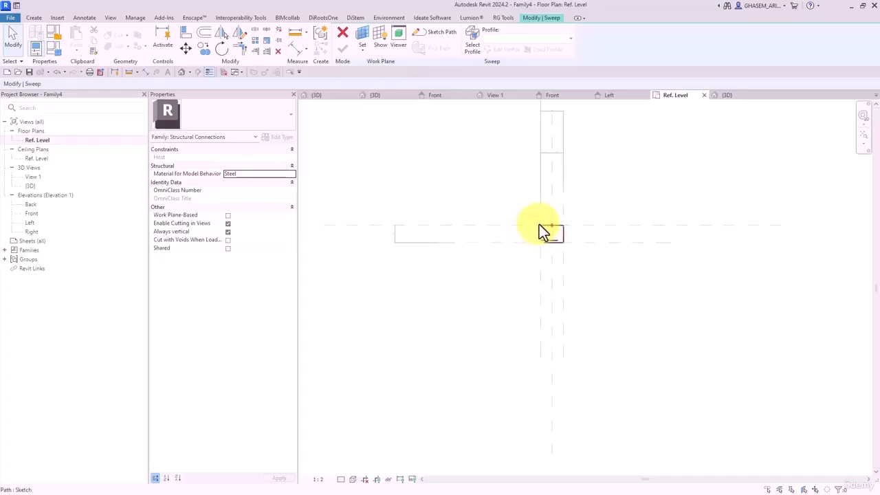
- Cancel the sweep edit and confirm discarding it
mouse_move(539, 225)
middle_mouse_down()
mouse_move(548, 279)
mouse_move(533, 285)
middle_mouse_up()
left_click(343, 33)
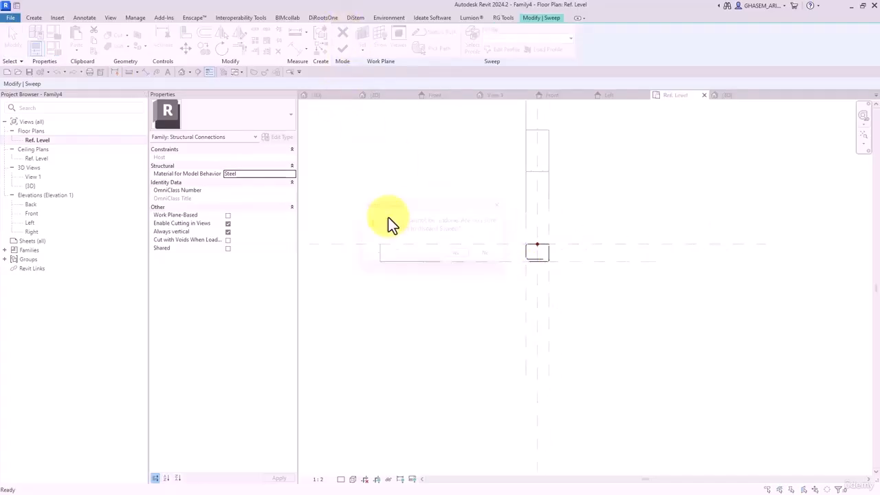
left_click(456, 259)
- Delete the five extra reference planes and open the Front elevation
scroll(492, 235, "down", 3)
left_click_drag(640, 169, 292, 393)
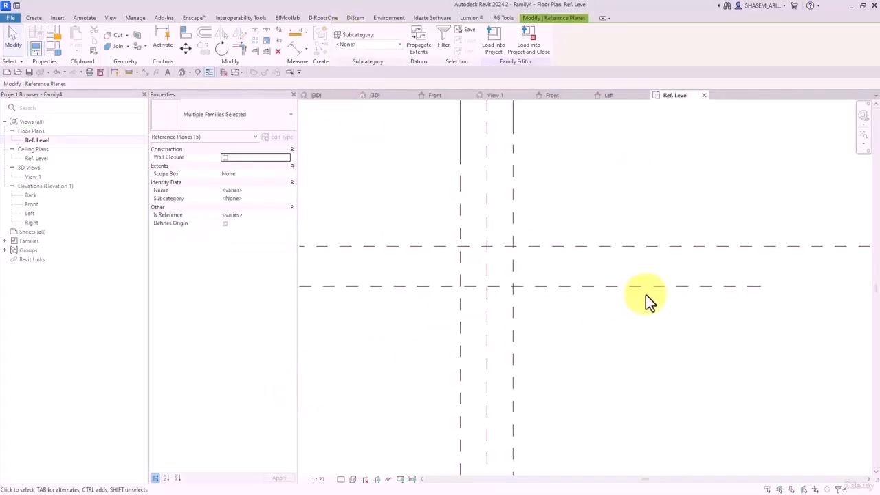
key("Delete")
left_click(863, 135)
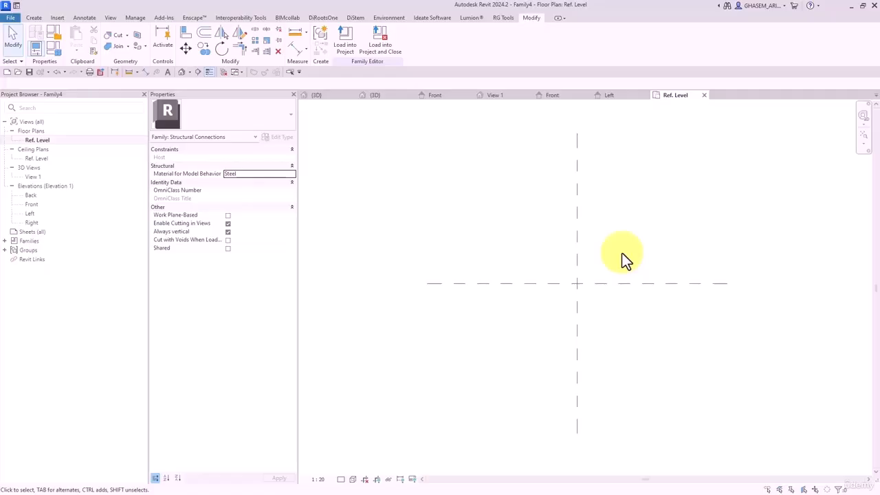
middle_click_drag(636, 280, 630, 285)
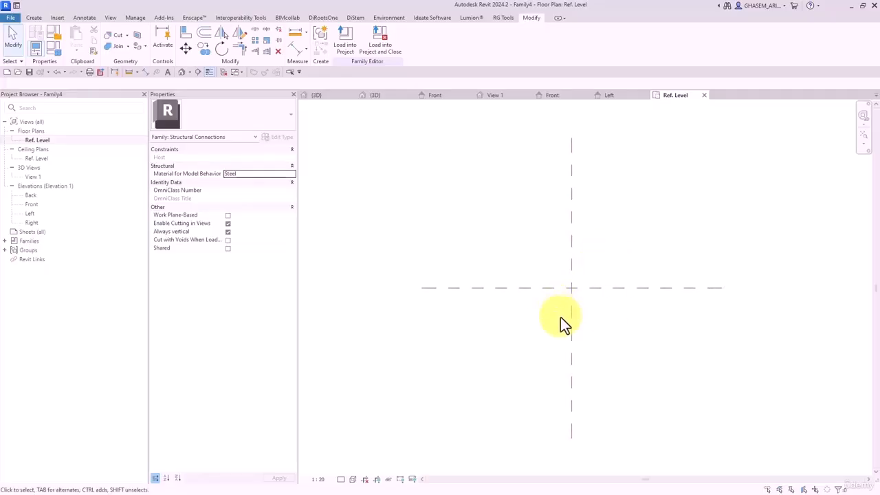
double_click(32, 205)
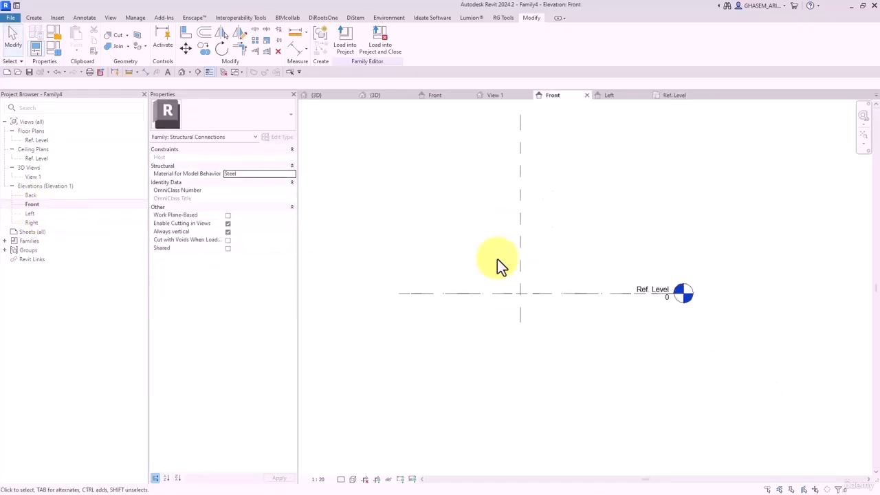
- Draw two vertical reference planes and one horizontal plane below Ref. Level
left_click(35, 18)
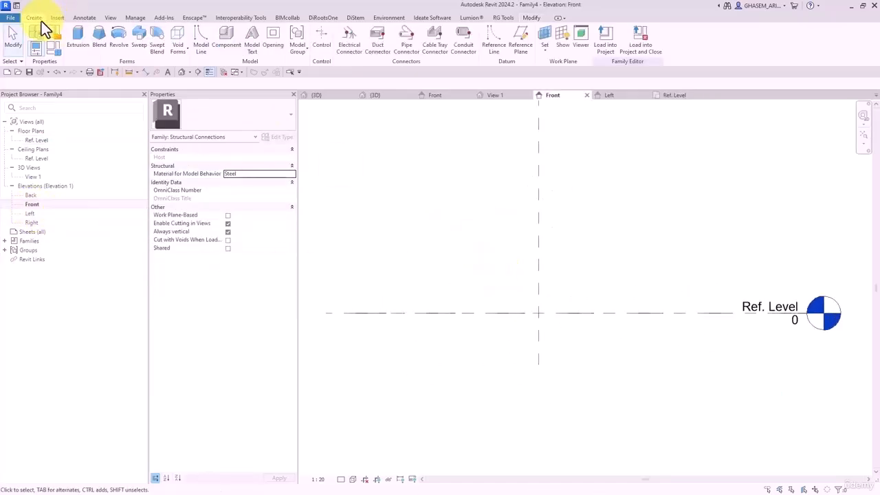
left_click(519, 45)
left_click(507, 290)
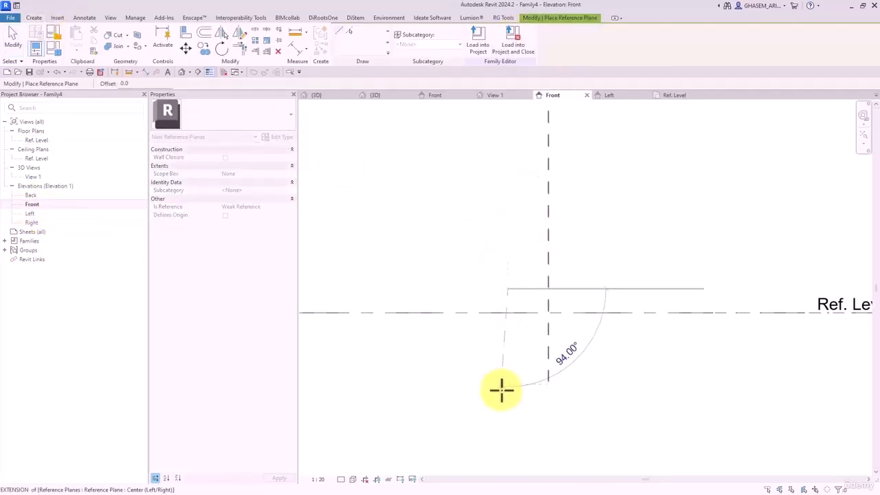
left_click(560, 397)
left_click(583, 279)
left_click(582, 401)
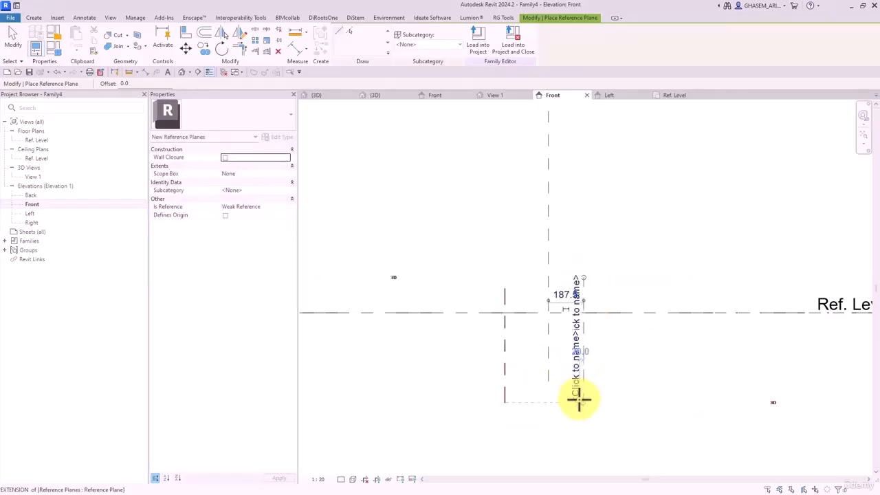
left_click(622, 362)
left_click(471, 363)
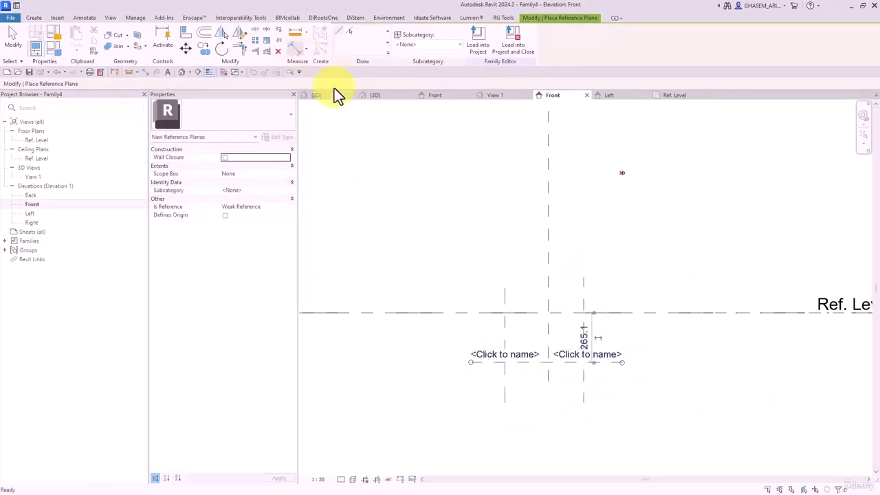
- Add an EQ dimension across the three vertical planes plus a left-to-centre dimension
key("d")
key("i")
scroll(540, 310, "up", 1)
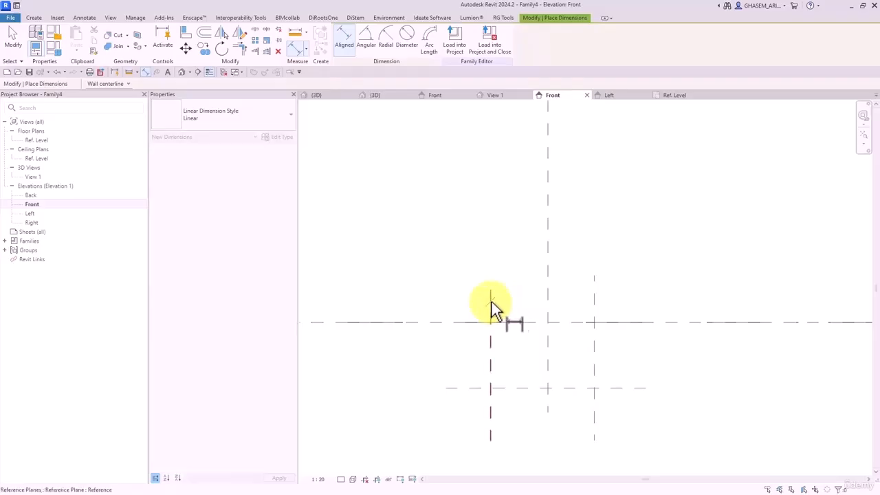
left_click(491, 302)
left_click(547, 301)
left_click(589, 300)
left_click(588, 238)
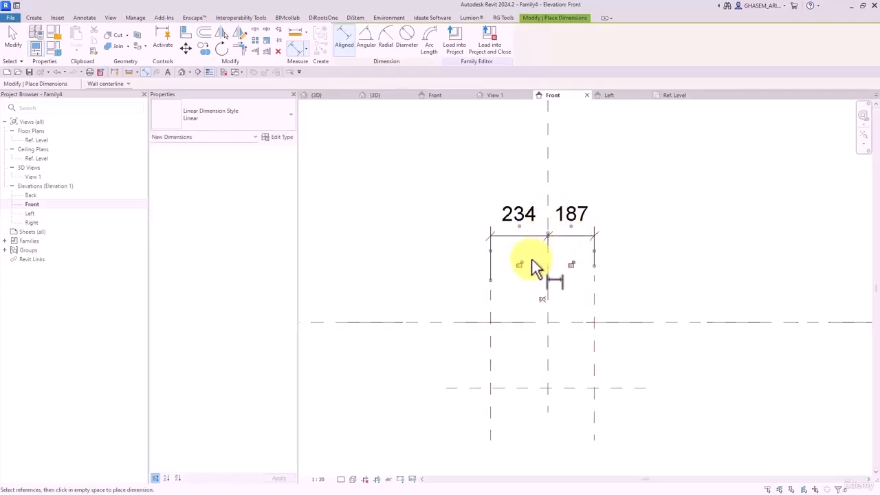
left_click(541, 299)
left_click(492, 302)
left_click(547, 314)
left_click(512, 187)
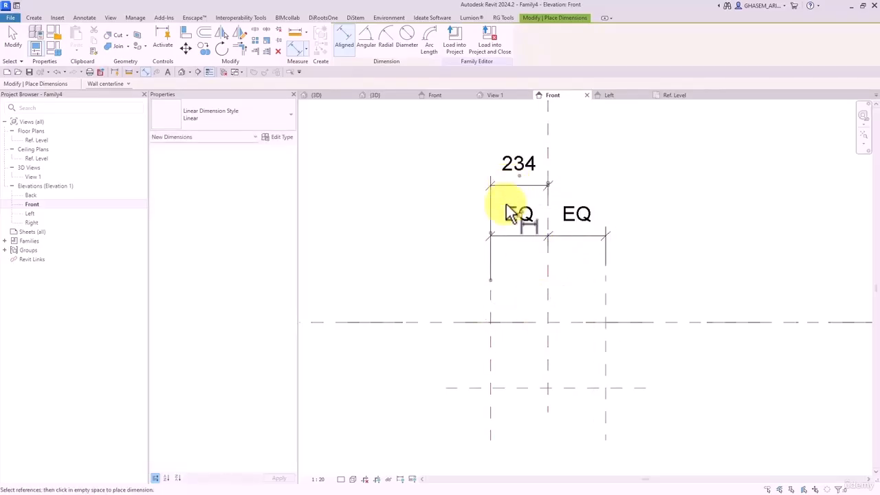
- Dimension the horizontal plane from Ref. Level and set it 150 below
left_click(467, 321)
left_click(468, 387)
left_click(386, 387)
key("Escape")
key("Escape")
left_click(458, 390)
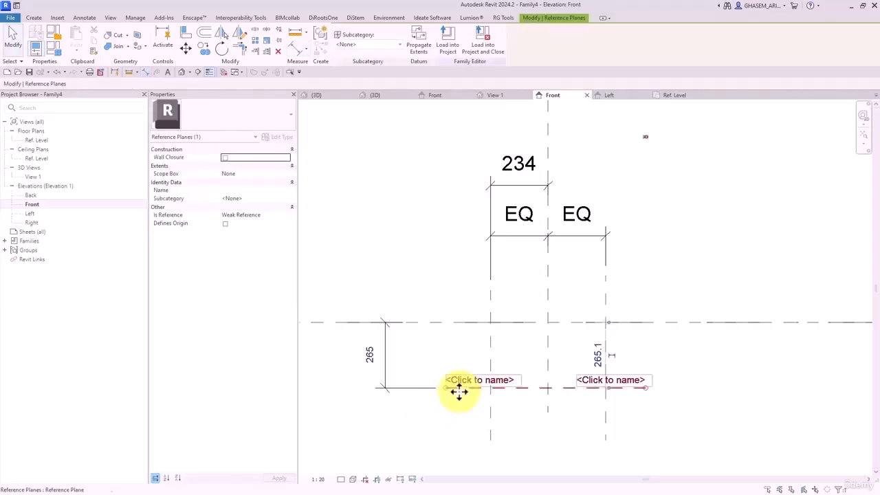
type("150")
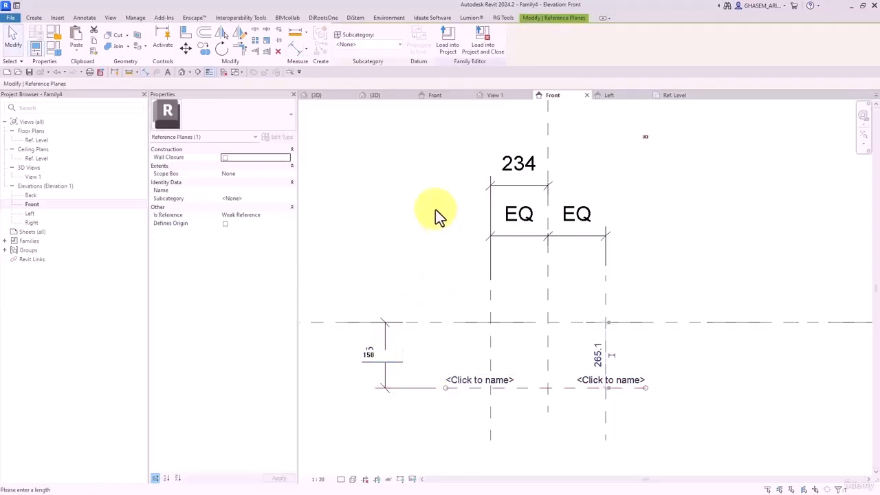
key("Return")
key("Escape")
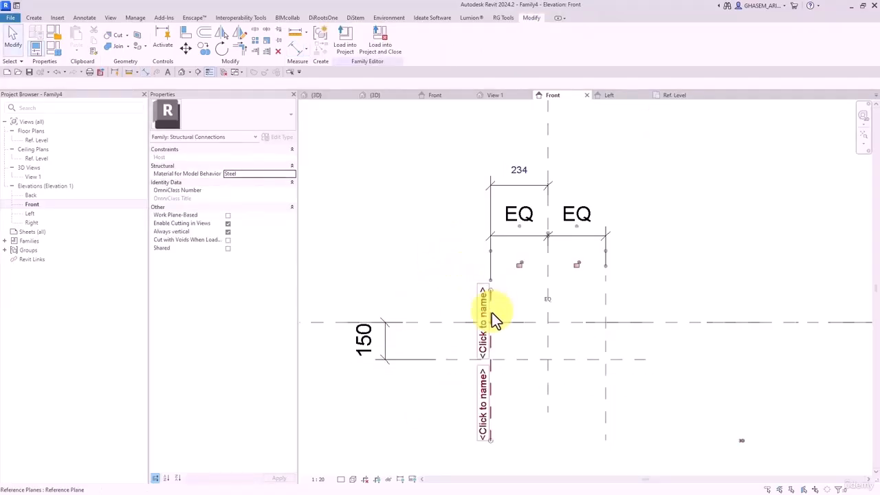
- Set the left-to-centre plane distance to 100
left_click(491, 312)
left_click(518, 170)
type("100")
key("Return")
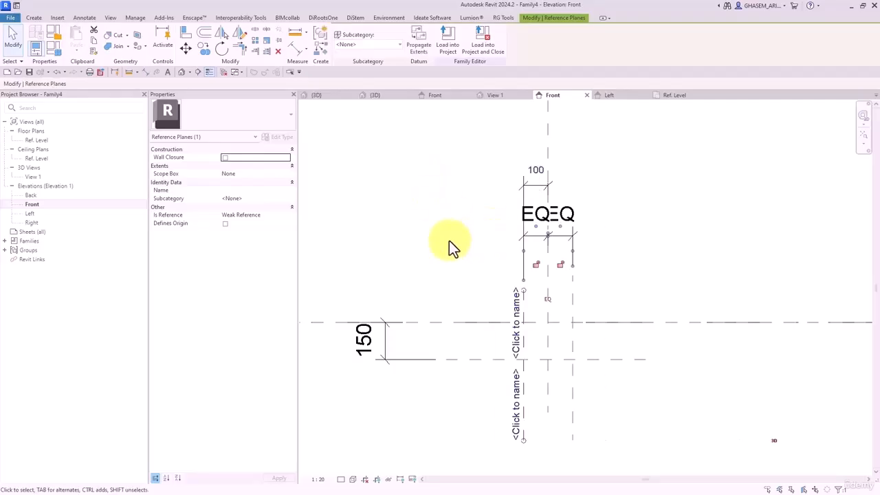
key("Escape")
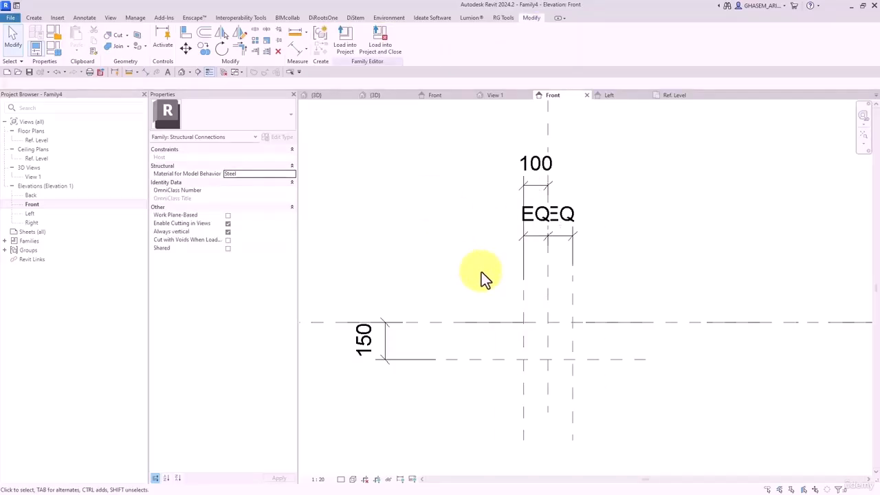
middle_click_drag(481, 271, 473, 251)
scroll(469, 266, "up", 1)
middle_click_drag(328, 222, 339, 209)
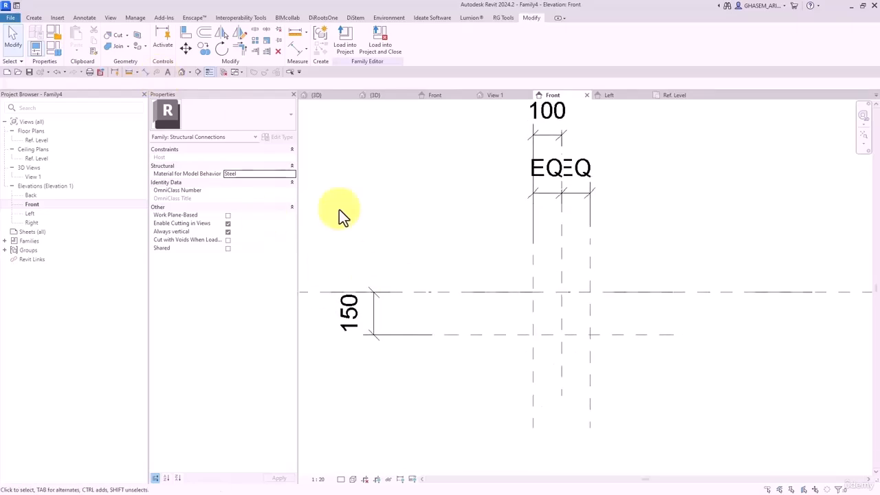
left_click(34, 18)
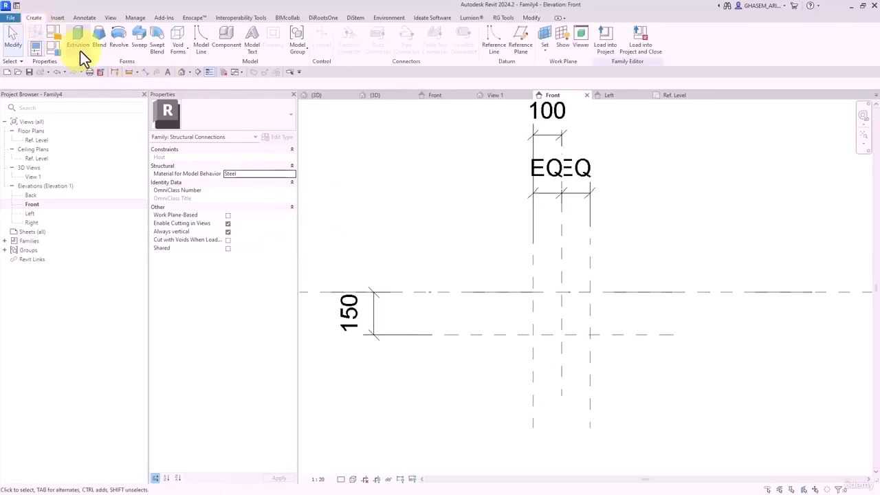
- Start a sweep and sketch its path as a rectangle on the reference planes
left_click(134, 43)
left_click(442, 33)
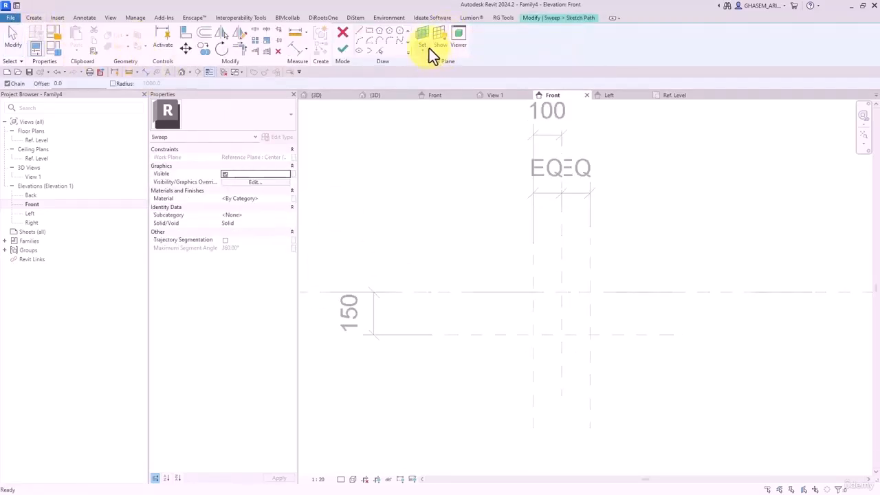
left_click(369, 31)
left_click(533, 292)
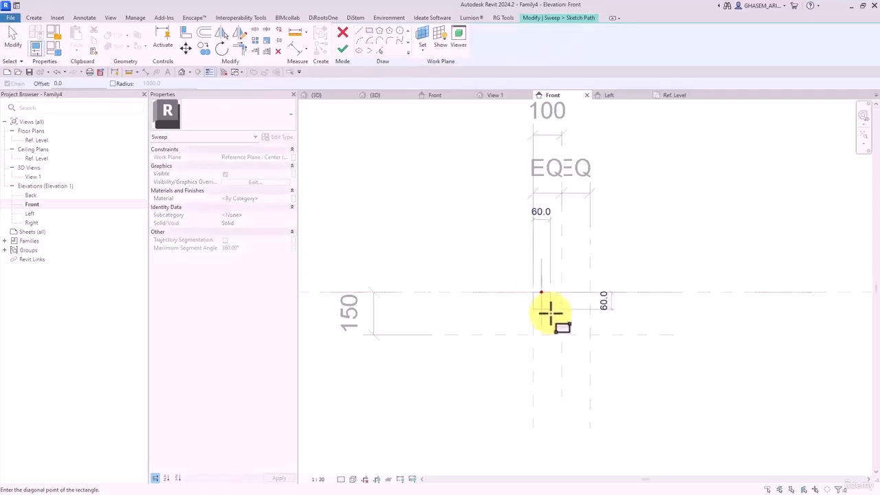
left_click(590, 335)
- Adjust the path lines: move the short bottom-left line up and extend the bottom line left
left_click(253, 31)
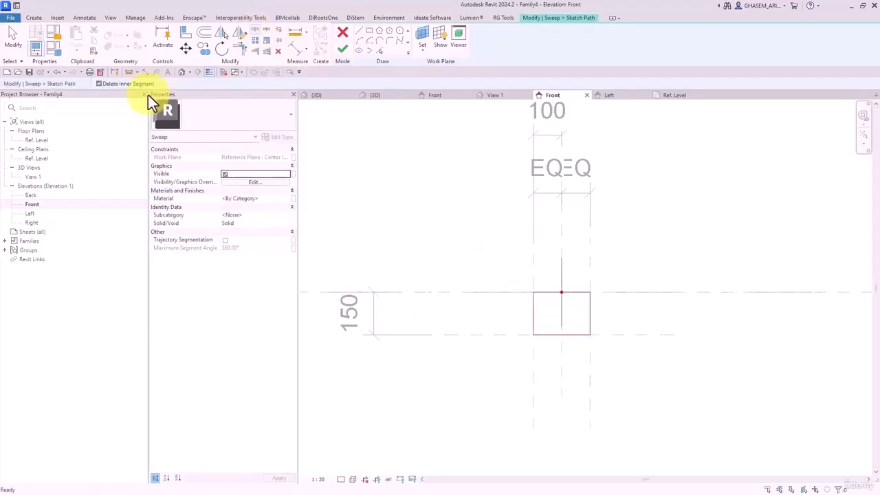
scroll(583, 350, "up", 2)
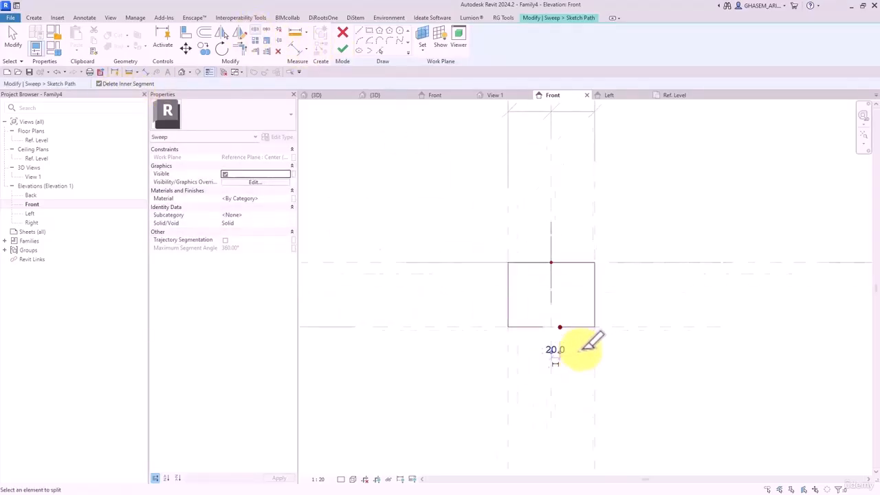
key("Escape")
left_click_drag(500, 317, 500, 288)
left_click(564, 319)
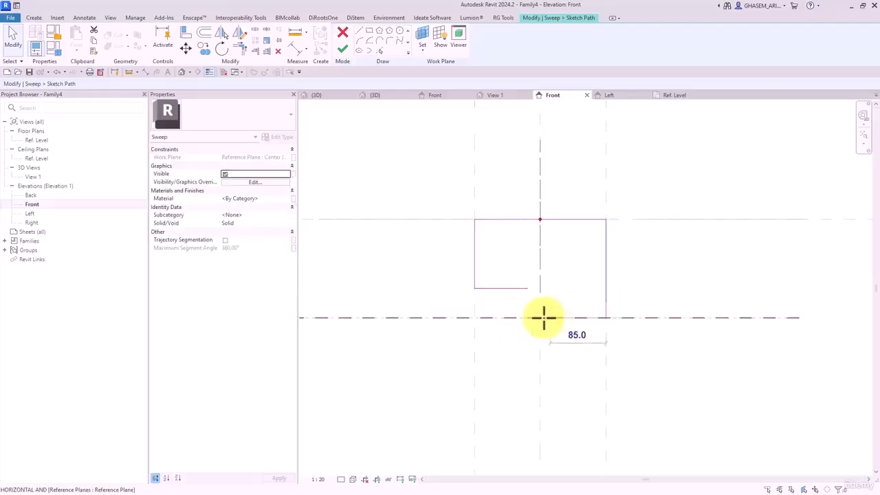
left_click_drag(540, 317, 484, 318)
- Set the bottom path line's offset to 20
left_click(186, 33)
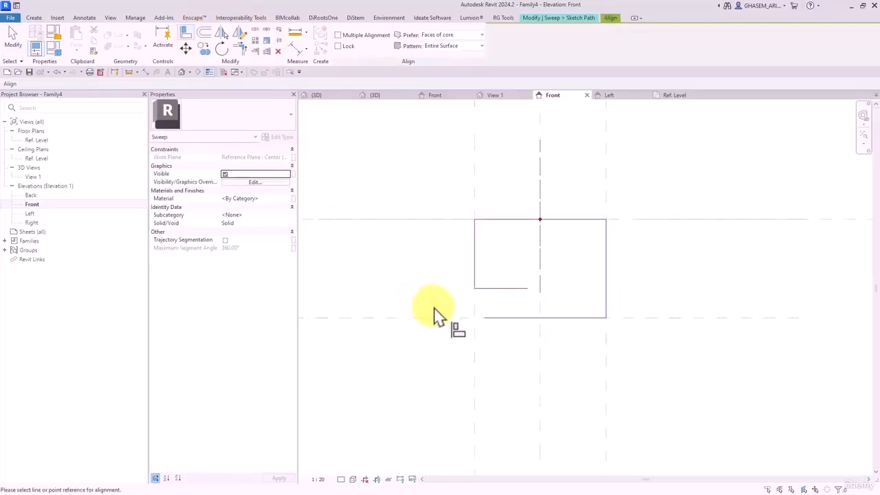
left_click(296, 48)
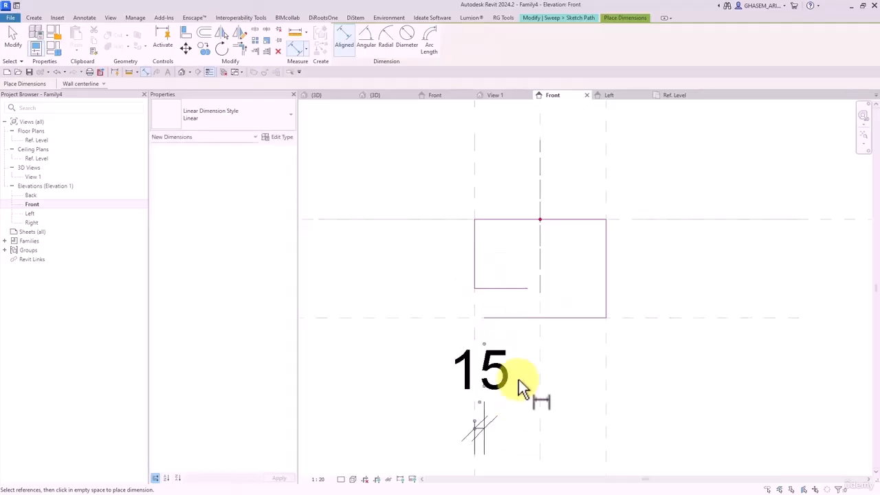
key("Escape")
key("Escape")
left_click(510, 318)
type("20")
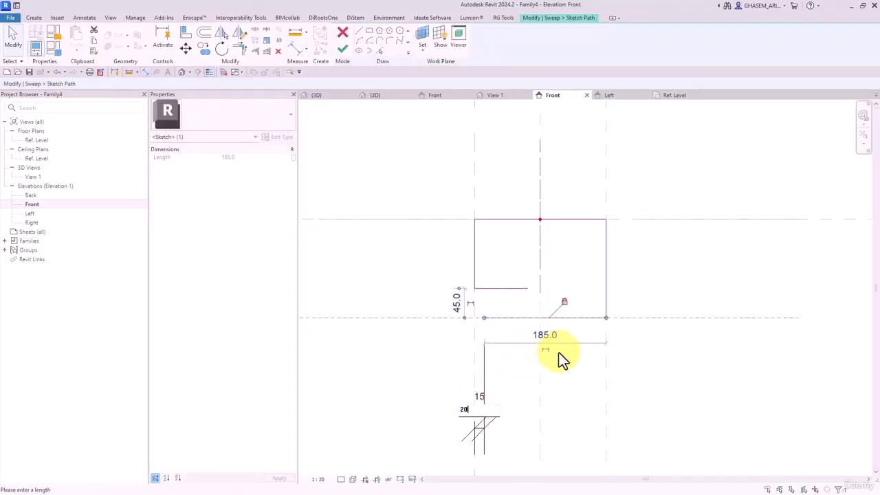
key("Return")
left_click(578, 395)
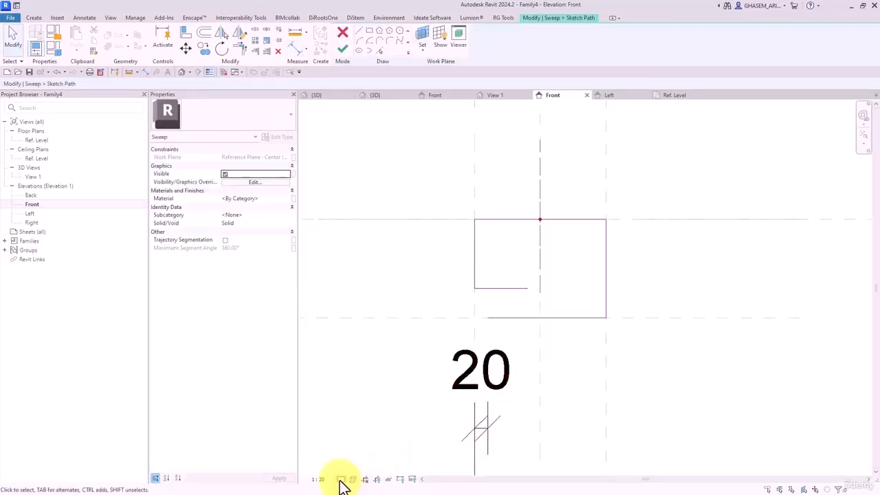
- Set the view scale to 1:10 and add aligned dimensions 45 and 120 from the reference planes
left_click(318, 479)
left_click(321, 379)
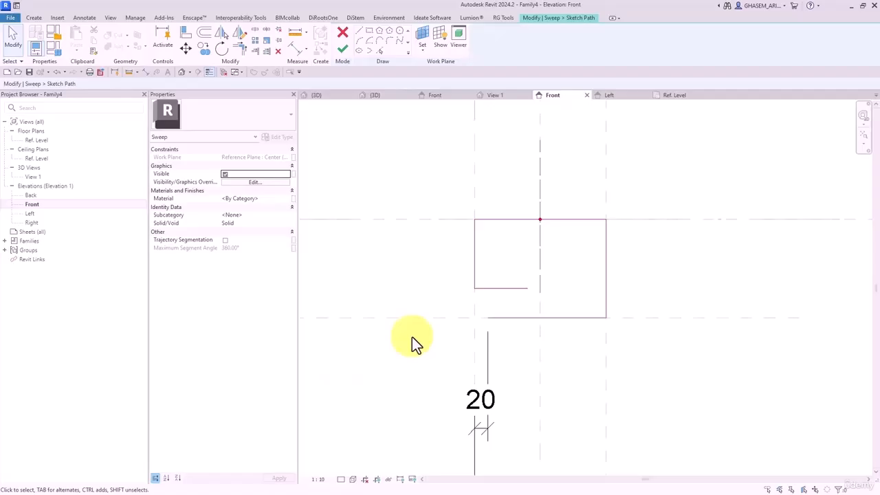
left_click(297, 48)
left_click(493, 289)
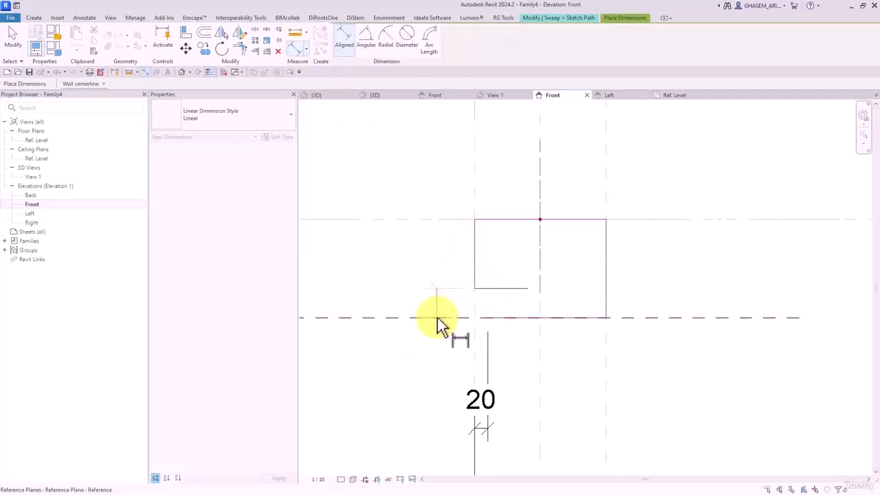
left_click(437, 317)
left_click(384, 278)
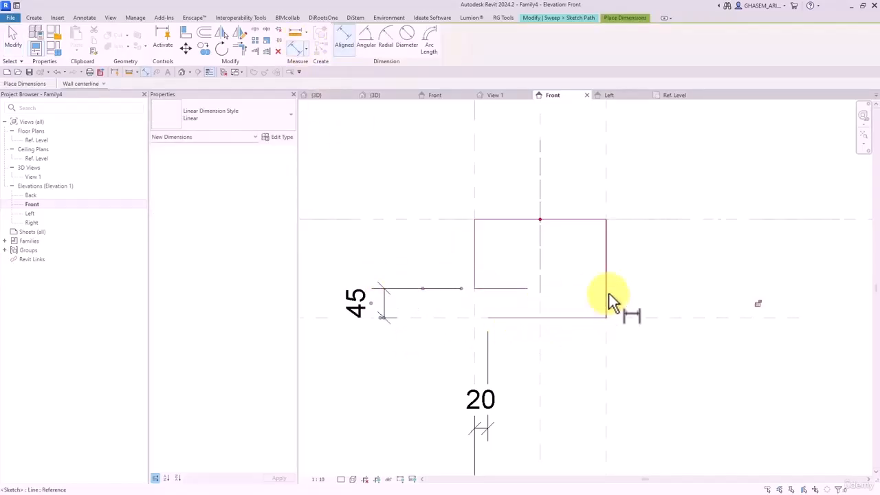
left_click(603, 341)
left_click(533, 303)
left_click(534, 387)
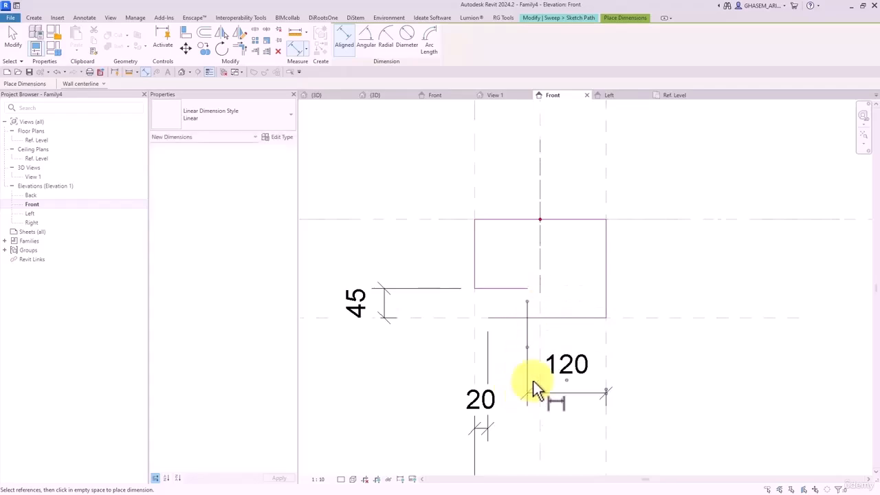
key("Escape")
key("Escape")
- Change the 120 dimension to 40 and the 45 dimension to 10
left_click(505, 288)
left_click(566, 375)
type("40")
key("Return")
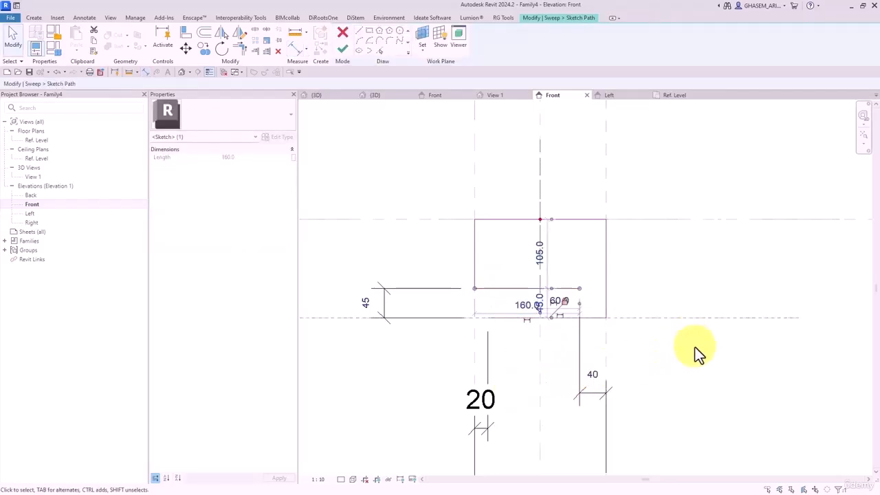
left_click(694, 348)
left_click(519, 288)
left_click(369, 303)
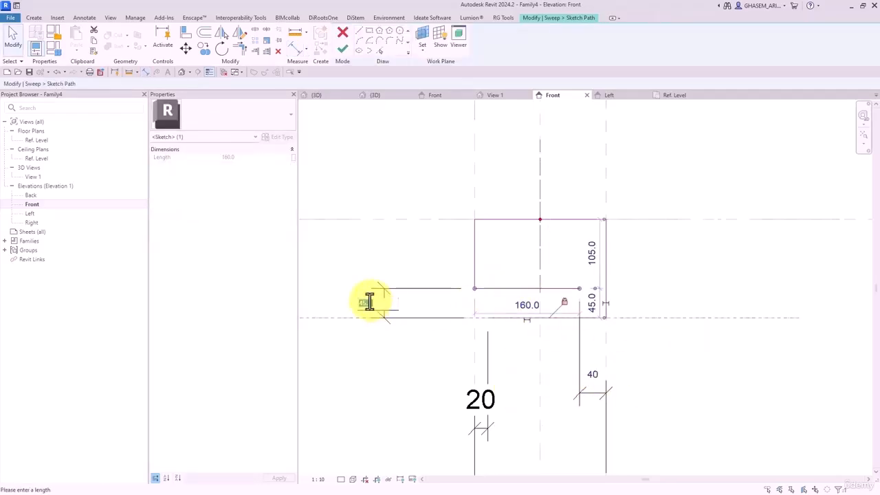
type("10")
key("Return")
left_click(409, 260)
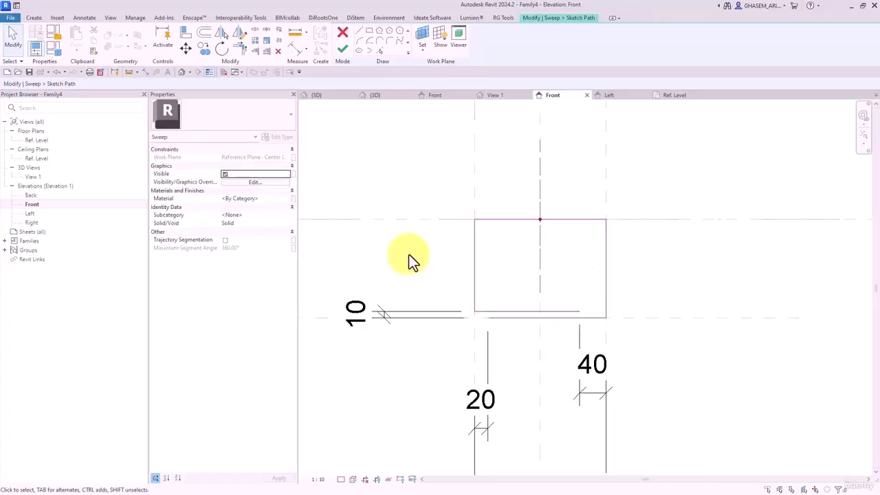
- Round all four rectangle corners with radius-10 fillet arcs
left_click(387, 44)
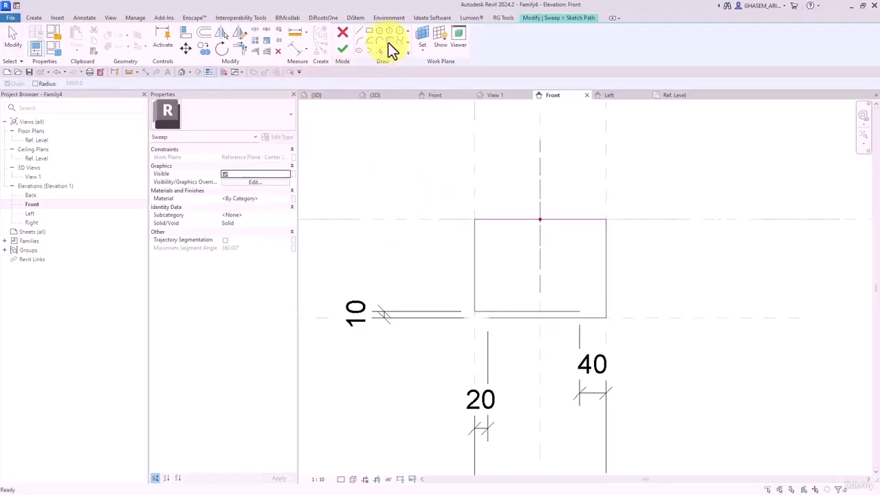
double_click(74, 83)
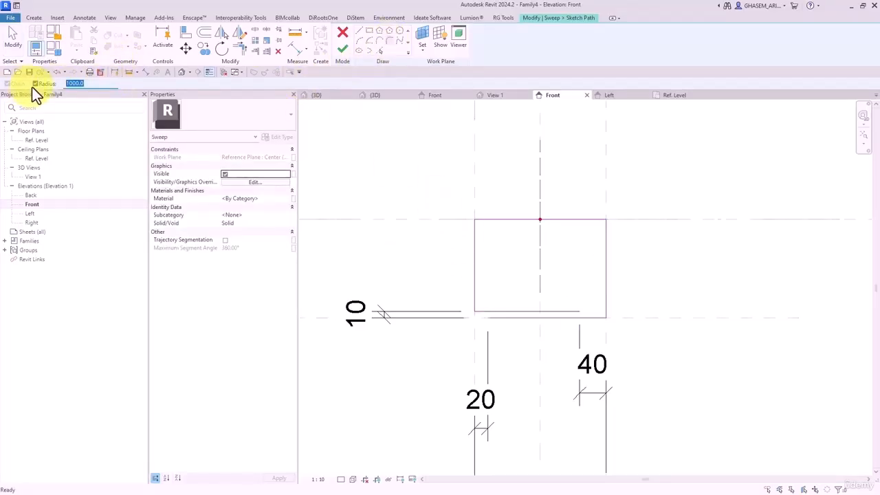
type("10")
left_click(485, 311)
left_click(474, 279)
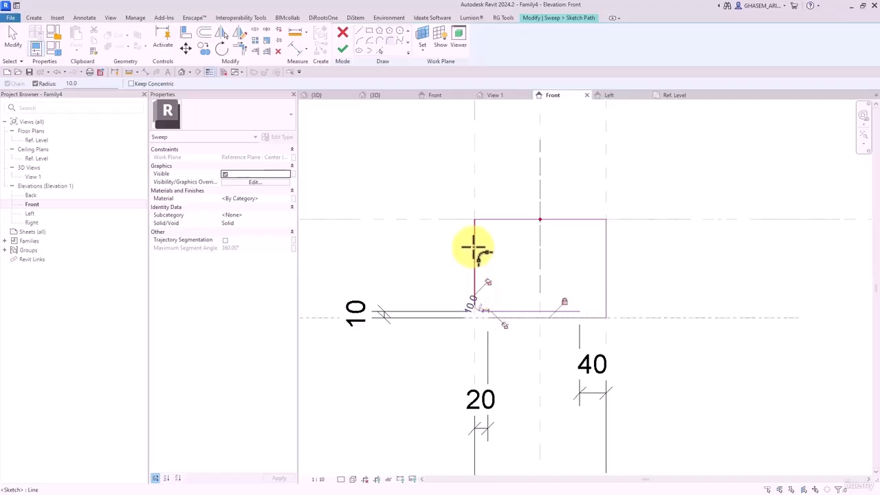
left_click(474, 247)
left_click(490, 219)
left_click(592, 220)
left_click(606, 240)
left_click(605, 315)
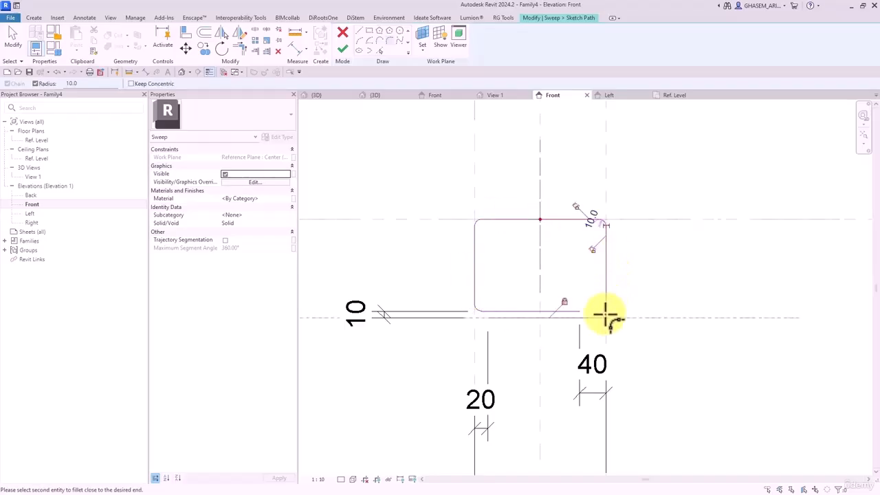
left_click(597, 313)
- Finish the sweep path and switch to the Default 3D View
left_click(346, 50)
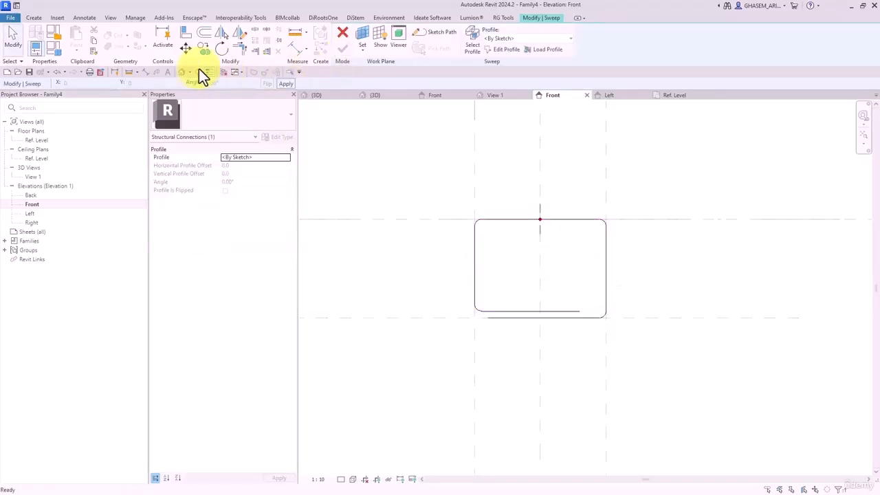
left_click(182, 72)
scroll(552, 283, "down", 1)
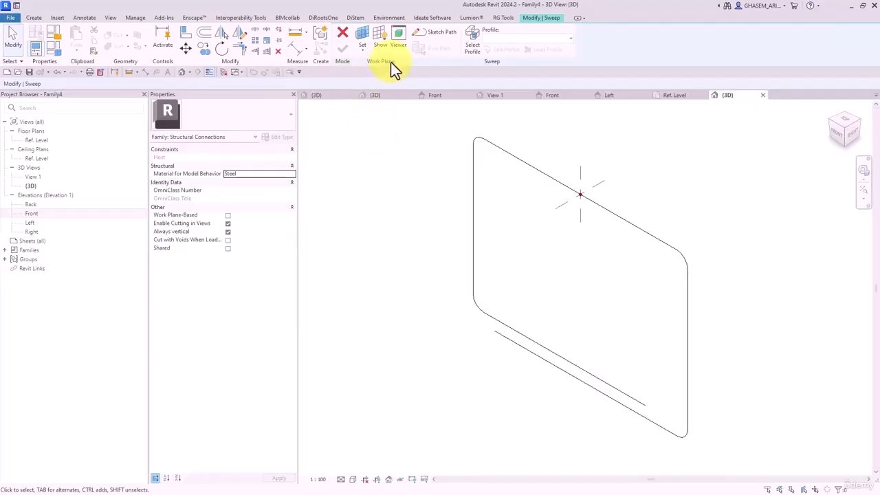
- Begin editing the sweep profile, viewed from the Right side, ready to draw a circle
left_click(469, 47)
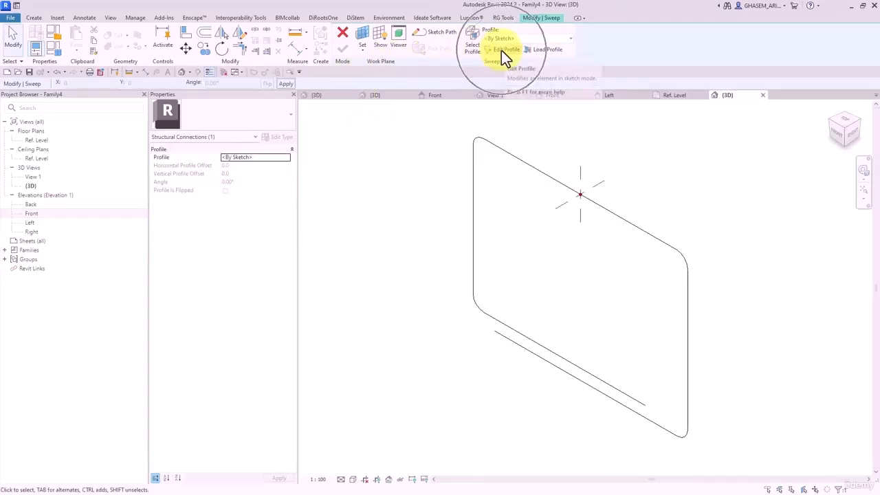
left_click(503, 50)
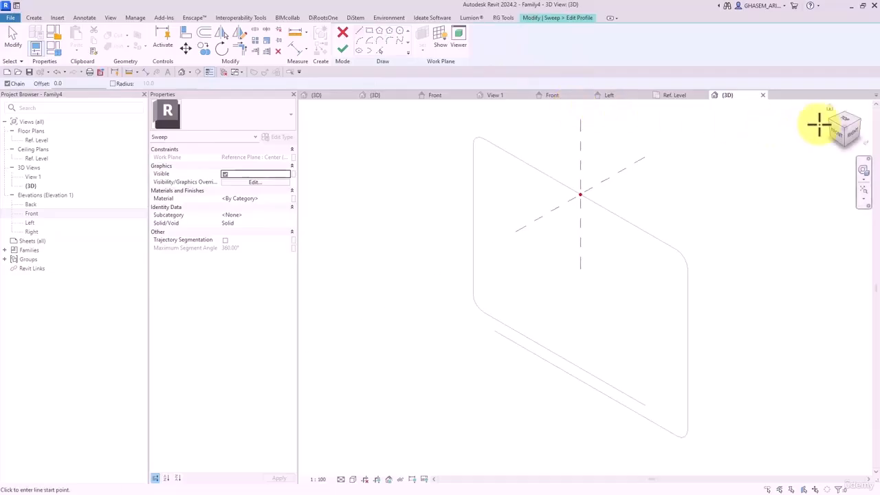
left_click(848, 132)
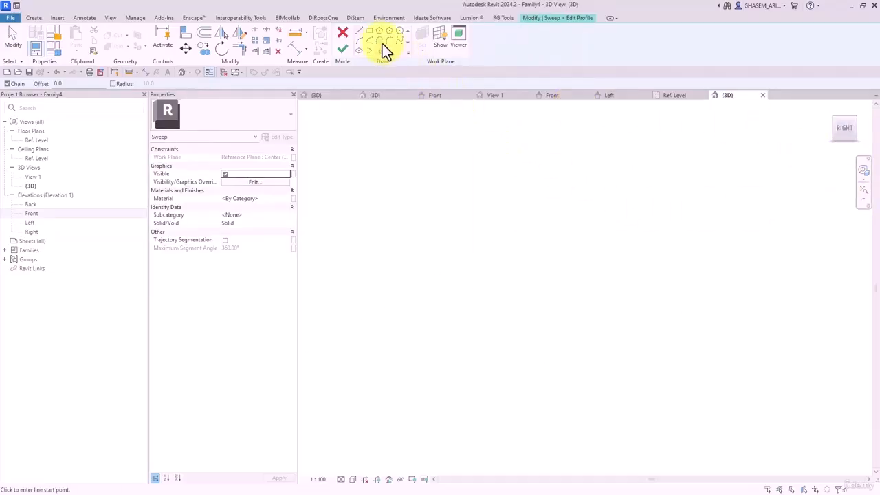
left_click(400, 32)
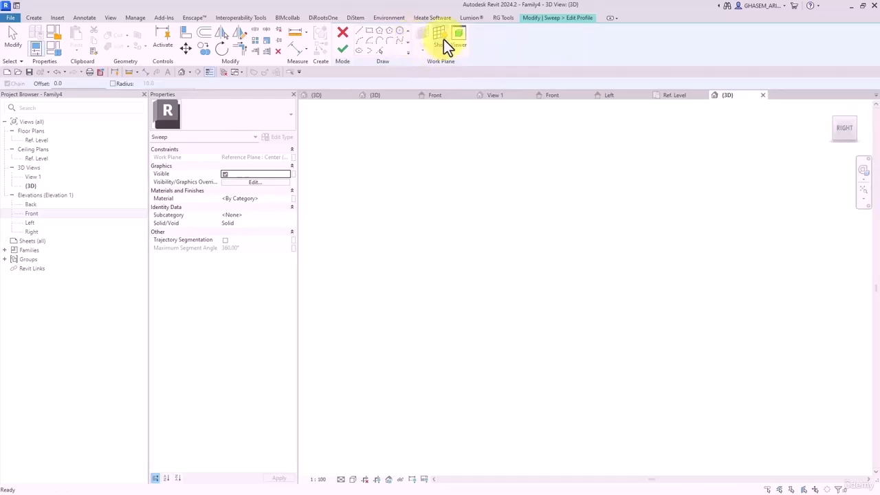
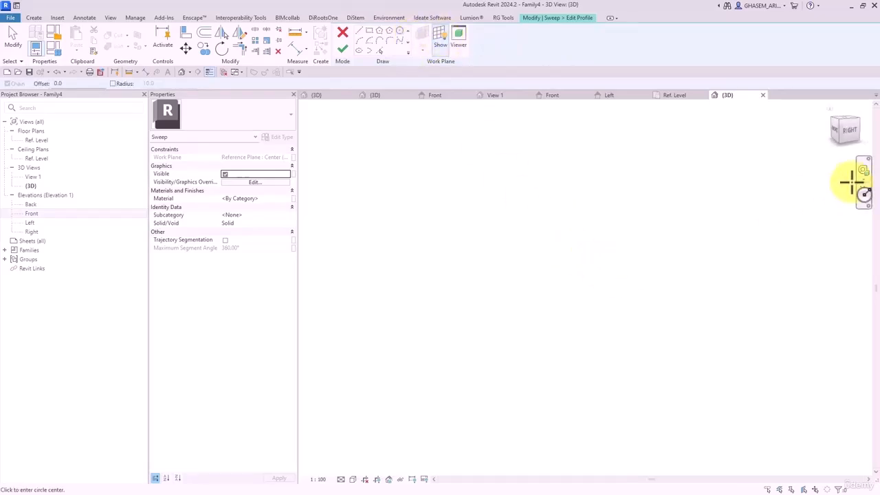
- Display the active work plane in the Right view for the sweep profile
left_click(438, 41)
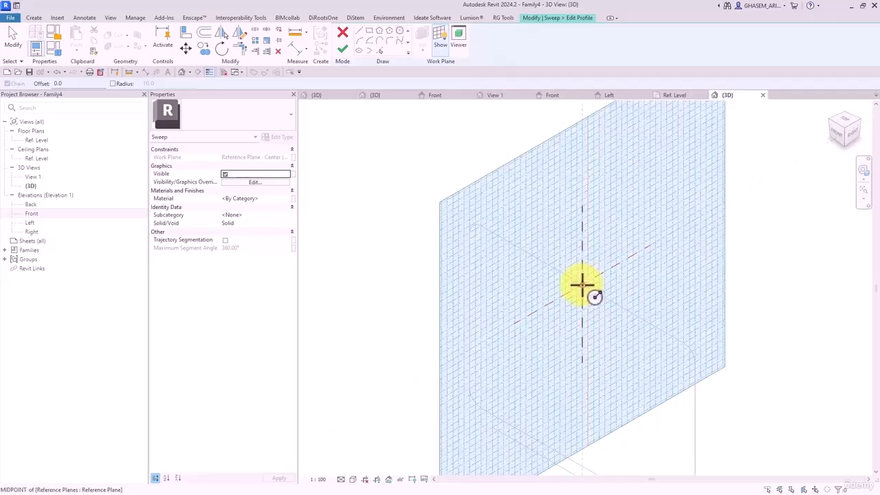
scroll(585, 284, "up", 3)
left_click(434, 44)
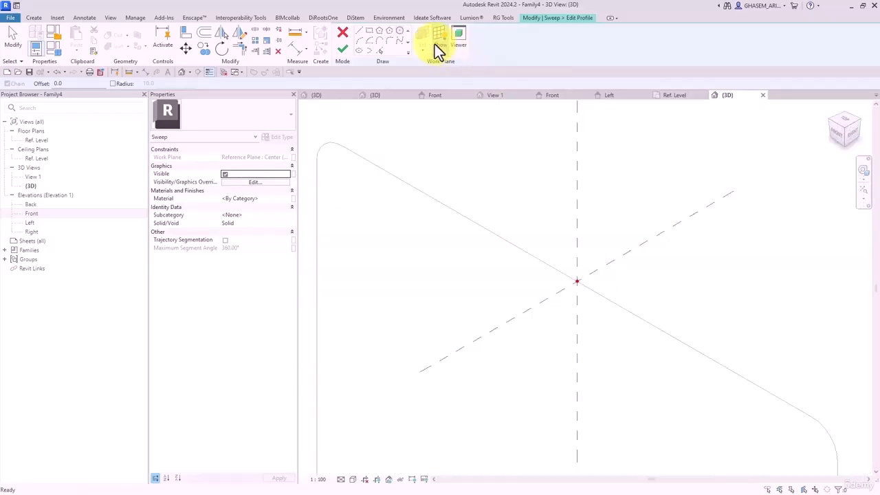
left_click(434, 44)
scroll(597, 323, "up", 3)
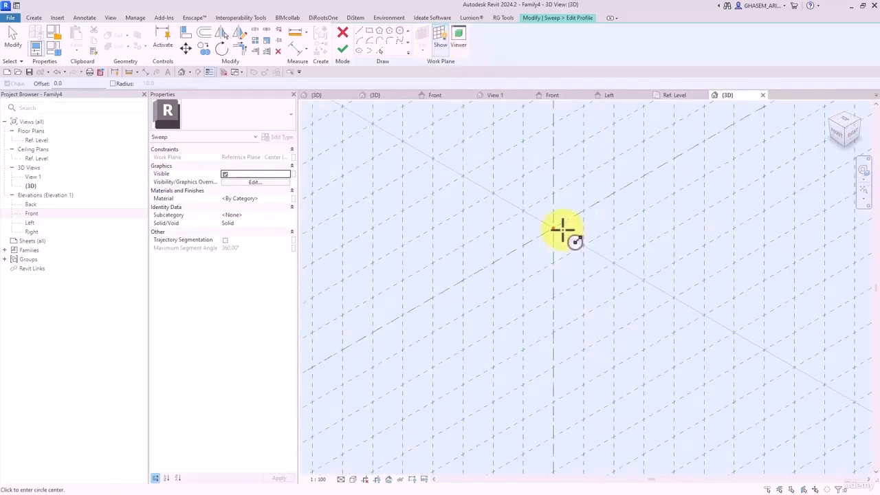
- Draw a radius 5.0 circle at the reference-plane intersection and finish the sweep
left_click(553, 229)
left_click(583, 206)
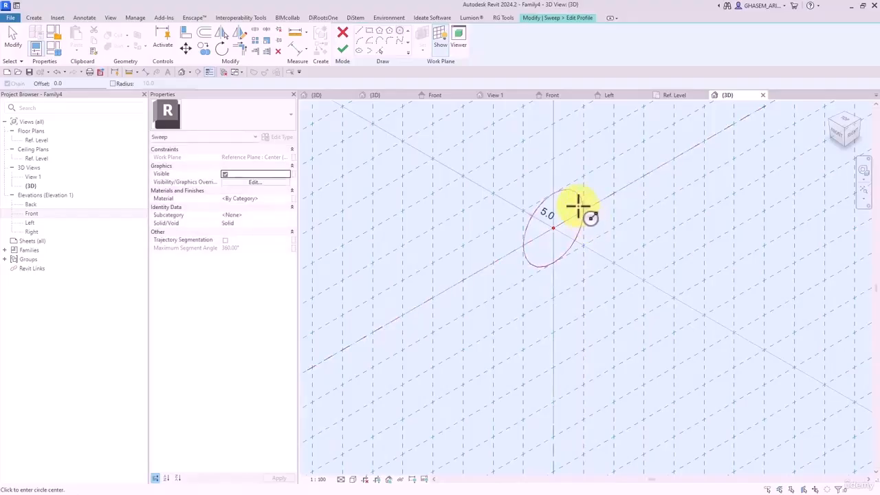
left_click(344, 49)
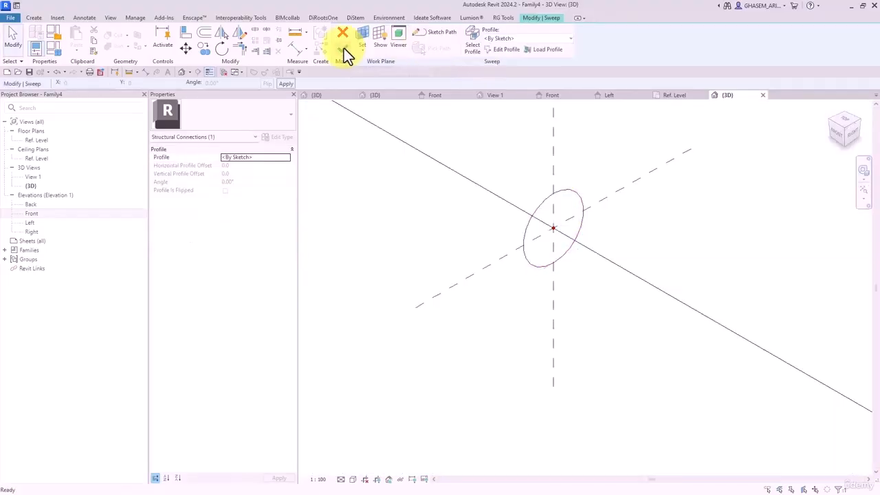
left_click(344, 49)
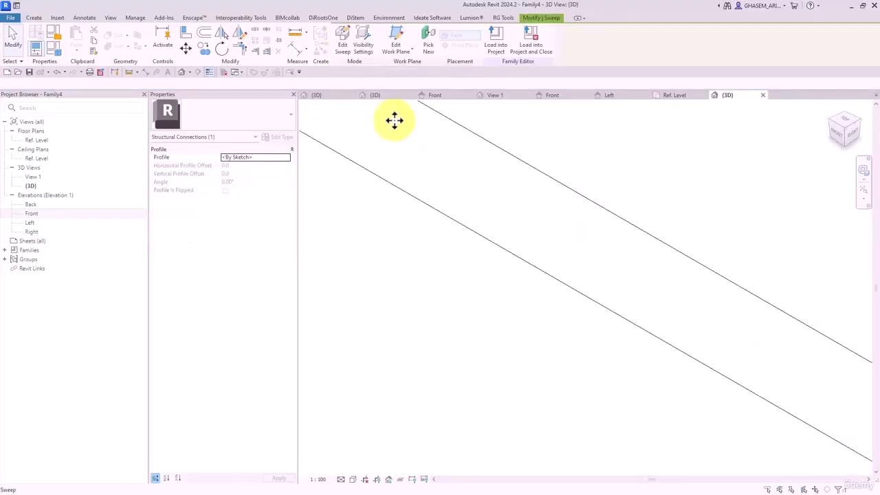
- In the Front elevation, select the swept frame and open its path sketch for editing
double_click(31, 214)
scroll(471, 313, "up", 4)
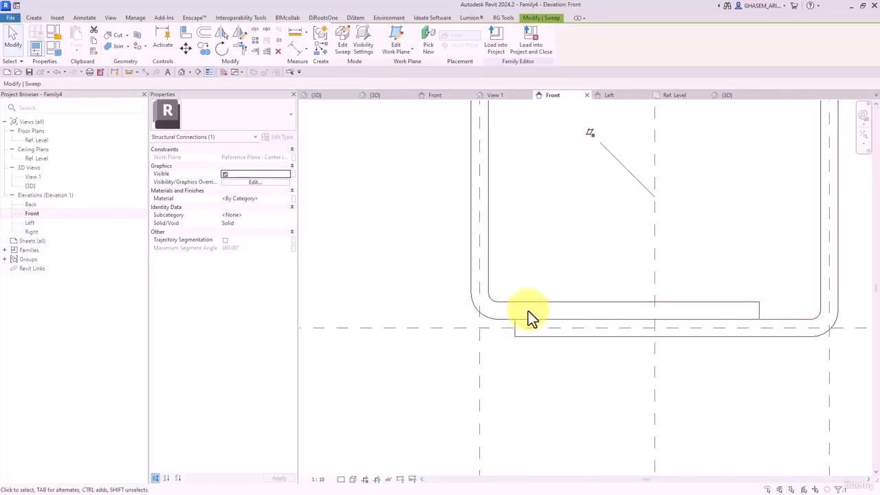
scroll(512, 321, "up", 3)
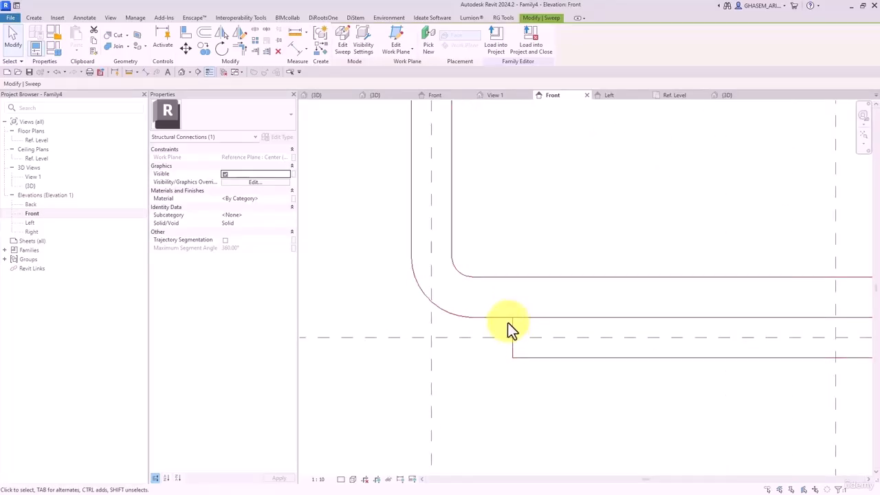
scroll(508, 330, "down", 5)
left_click(526, 406)
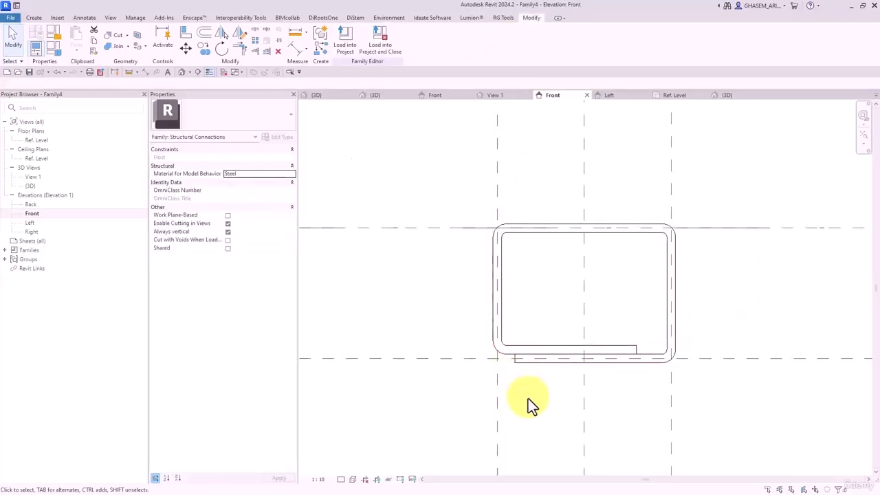
left_click(524, 349)
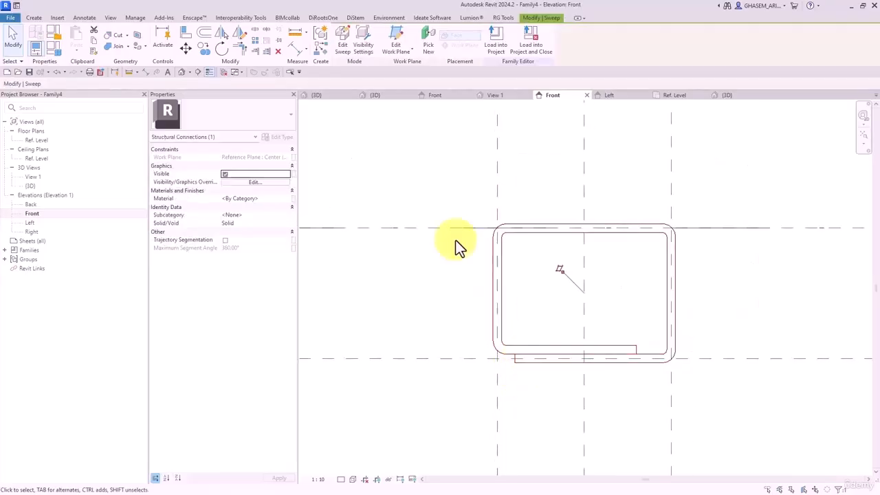
left_click(343, 37)
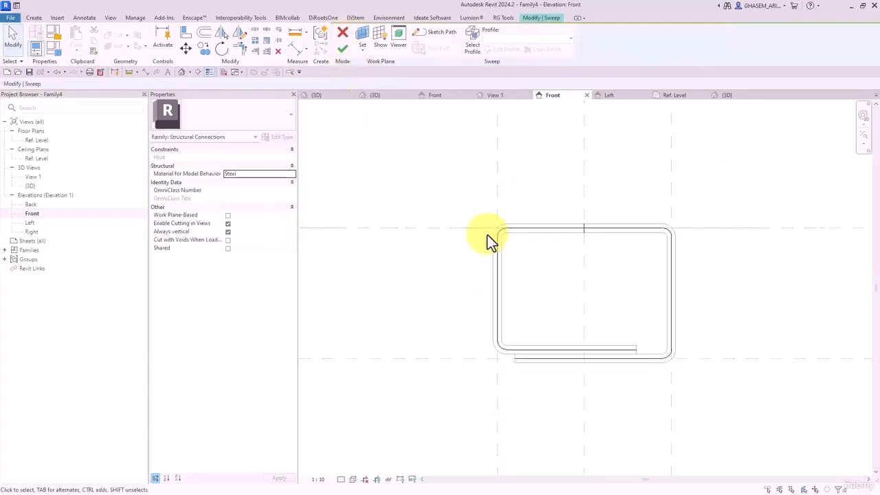
left_click(426, 35)
- Change the path's 10 dimension to 20, finish the sweep, and return to Default 3D View
left_click(526, 350)
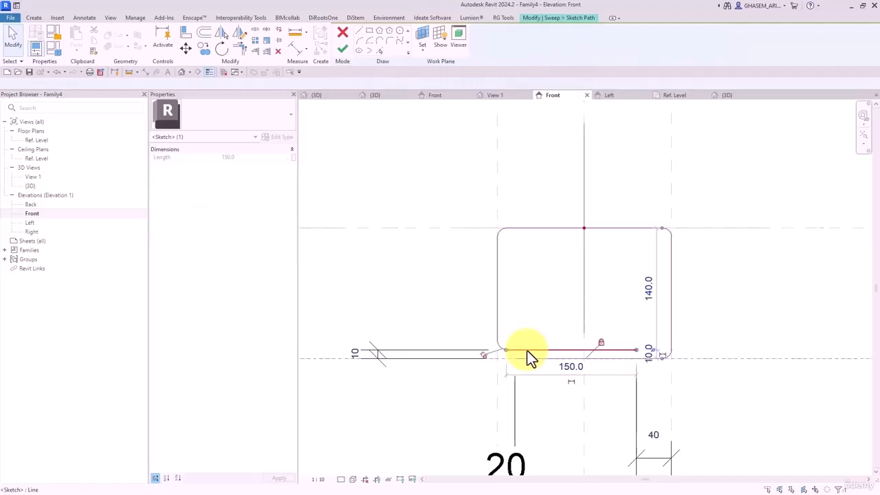
left_click(354, 354)
type("20")
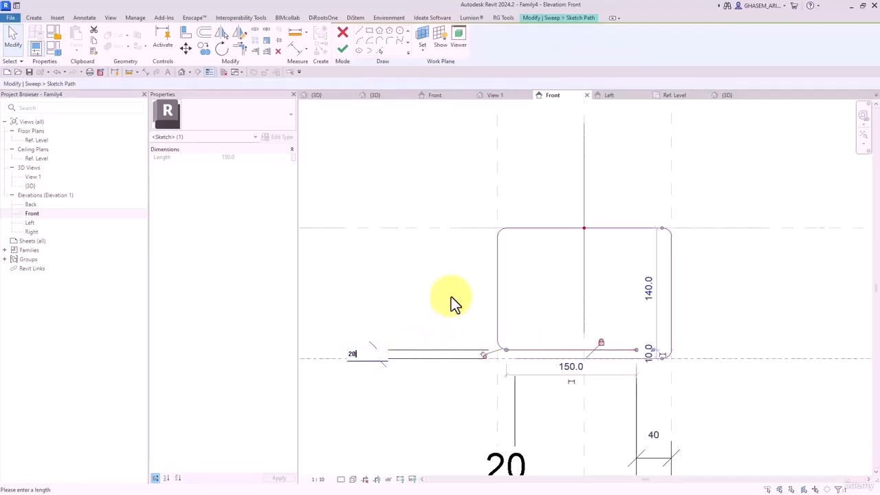
key("Return")
left_click(343, 48)
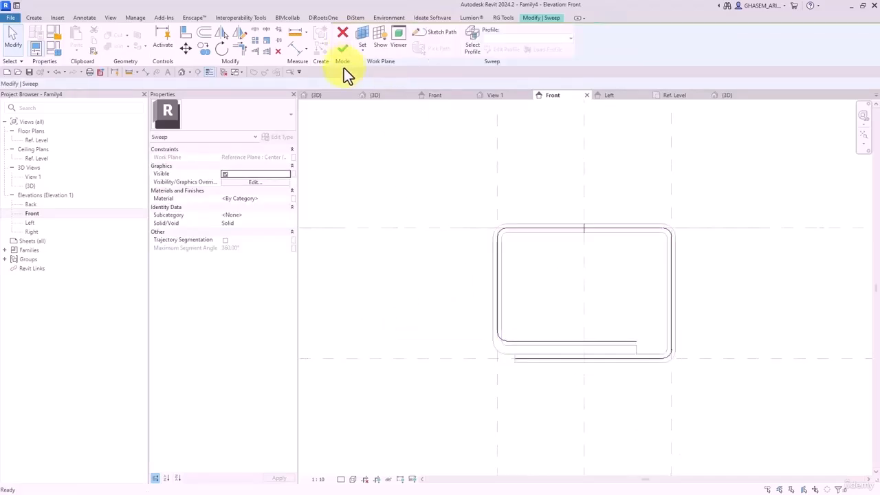
left_click(343, 49)
scroll(417, 308, "down", 2)
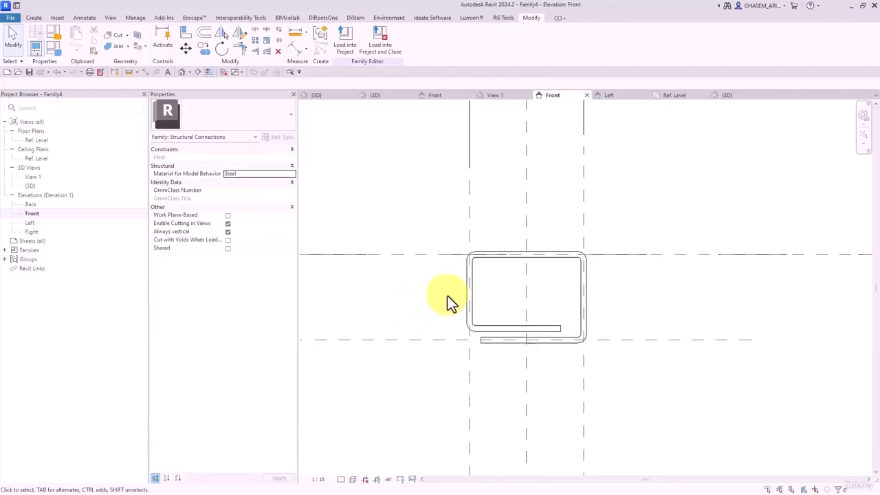
left_click(181, 71)
- Link the swept frame's Material to a new type parameter named M-Rebar
scroll(550, 317, "down", 5)
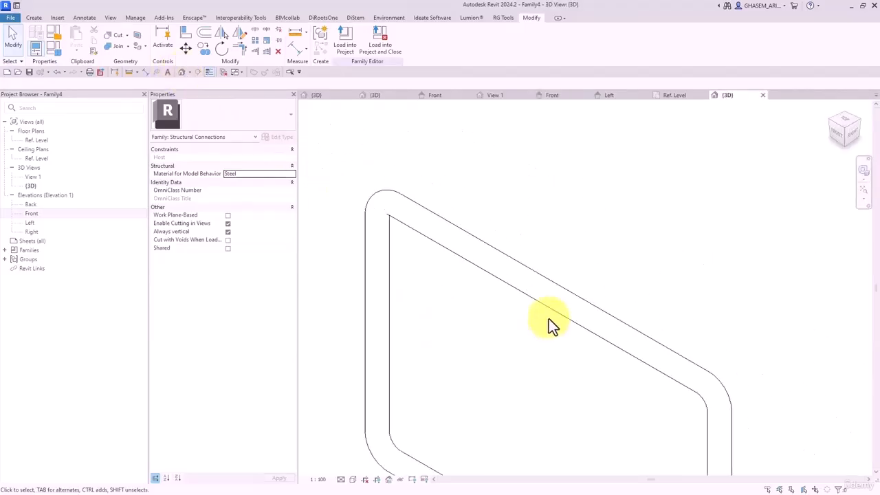
middle_click_drag(647, 359, 610, 338, "shift")
left_click(583, 336)
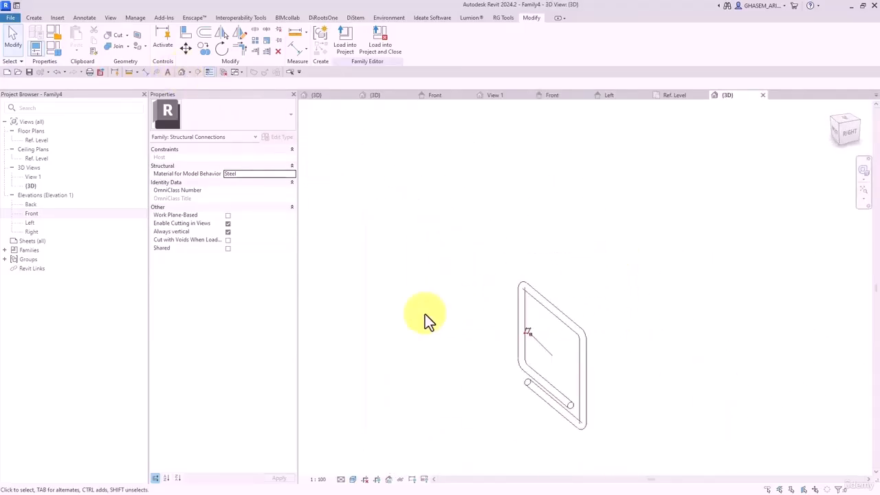
left_click(294, 198)
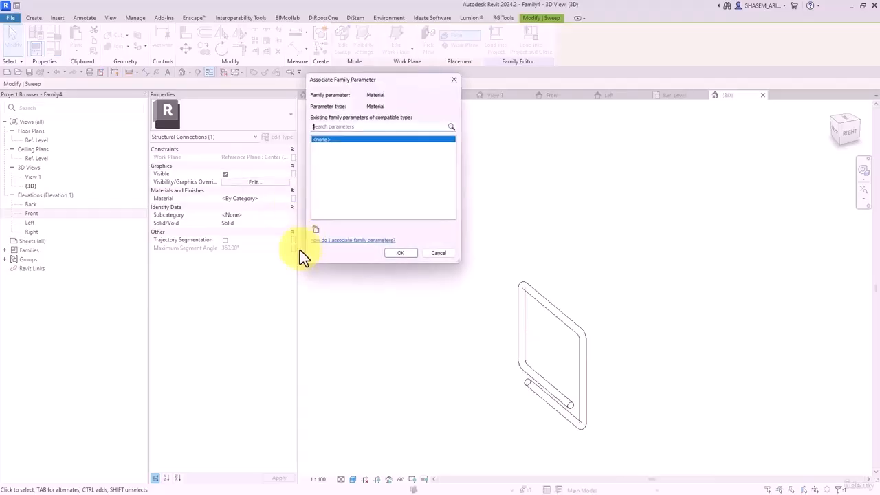
left_click(314, 229)
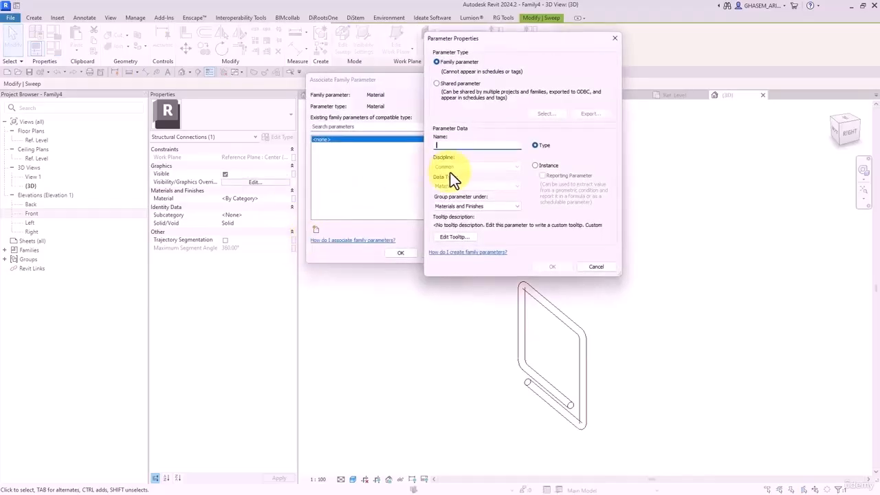
type("M-Rebar")
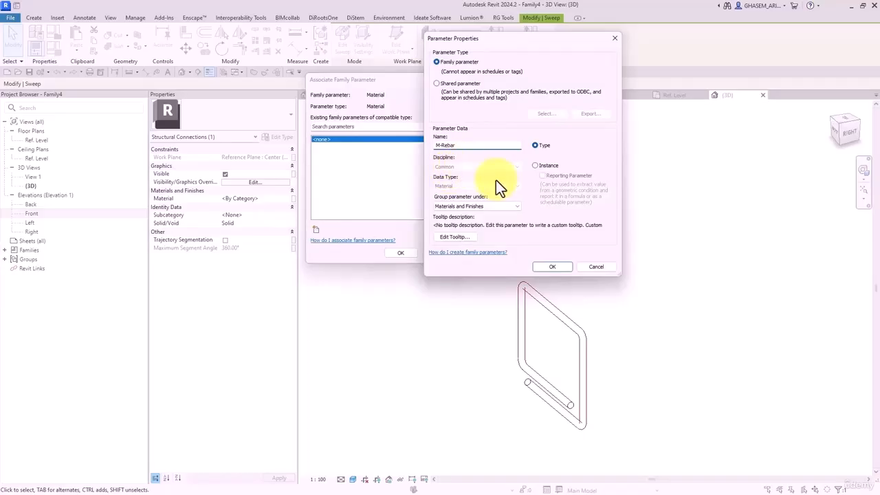
left_click(542, 263)
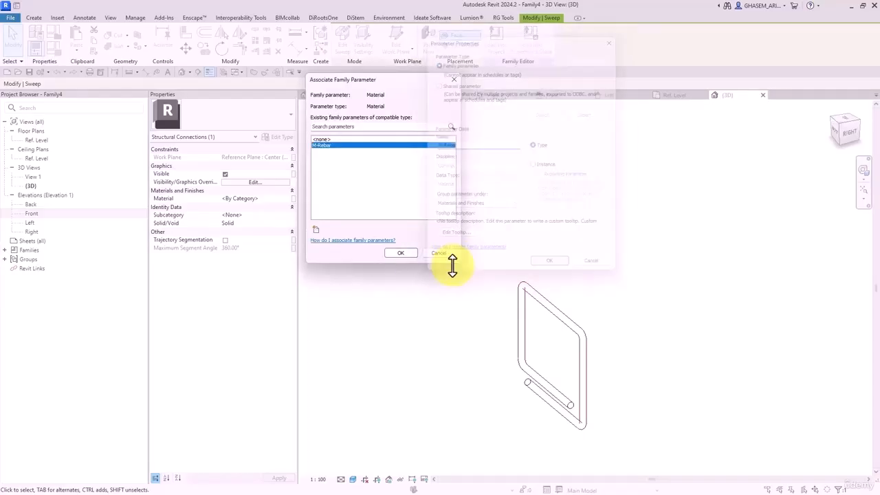
left_click(404, 255)
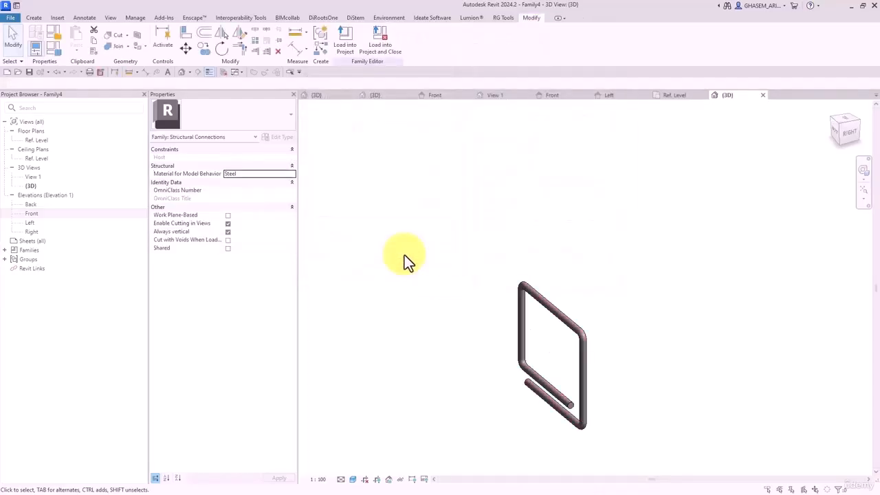
- Create a new material named Rebar for the M-Rebar parameter
left_click(56, 50)
left_click(272, 102)
left_click(272, 103)
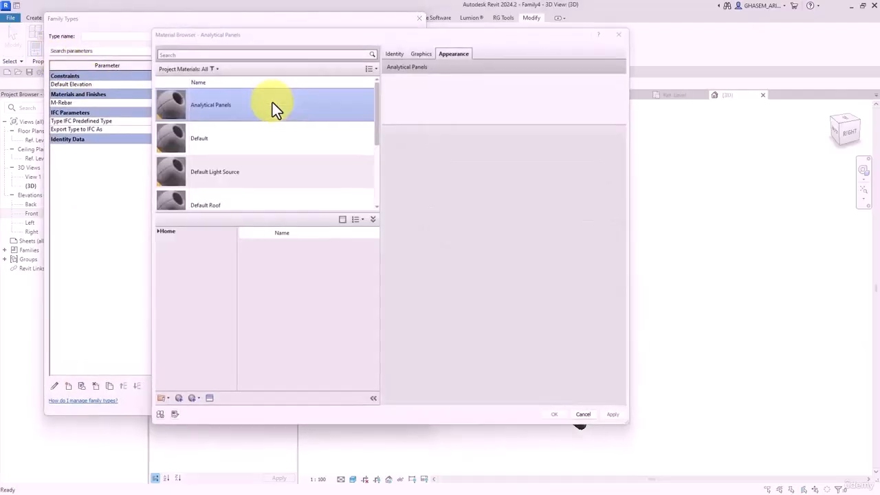
left_click(177, 402)
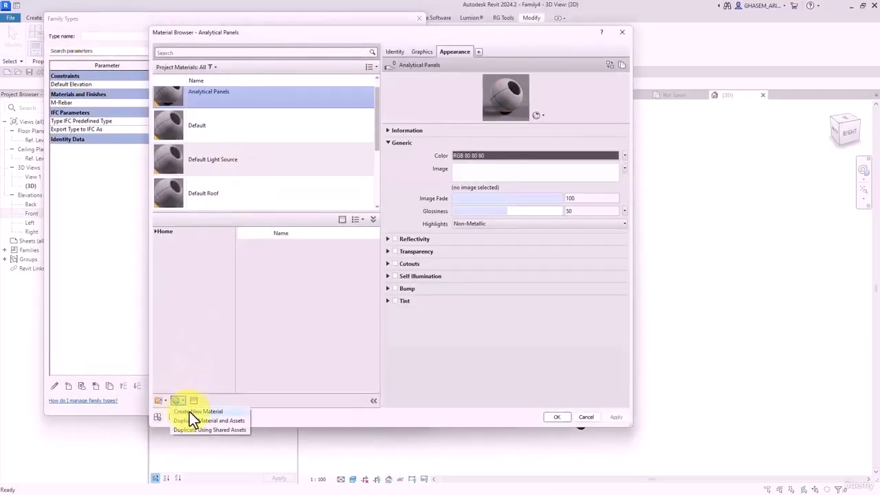
left_click(192, 411)
left_click(394, 52)
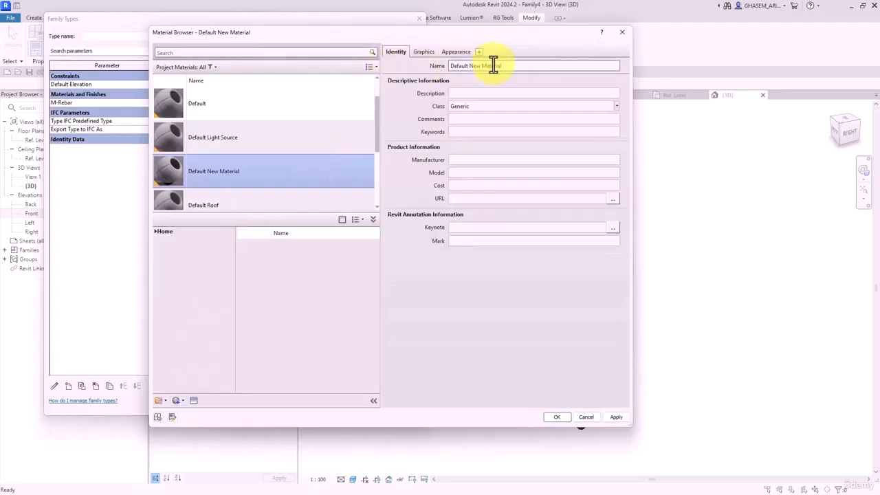
triple_click(494, 65)
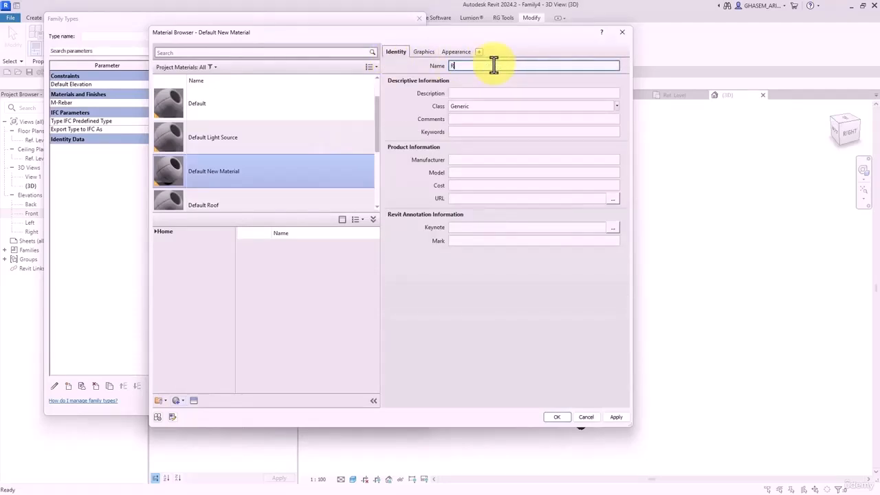
type("Rebar")
key("Return")
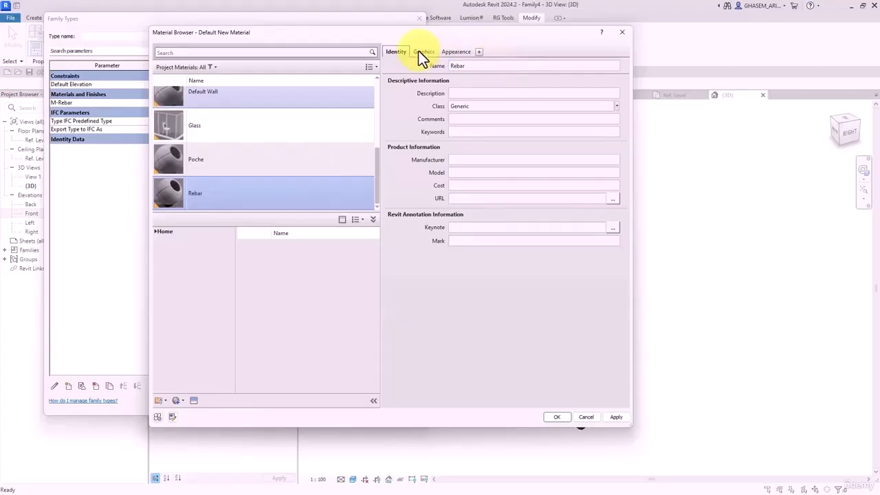
- Enable Use Render Appearance for Rebar's shading and open the appearance Asset Browser
left_click(419, 52)
left_click(465, 79)
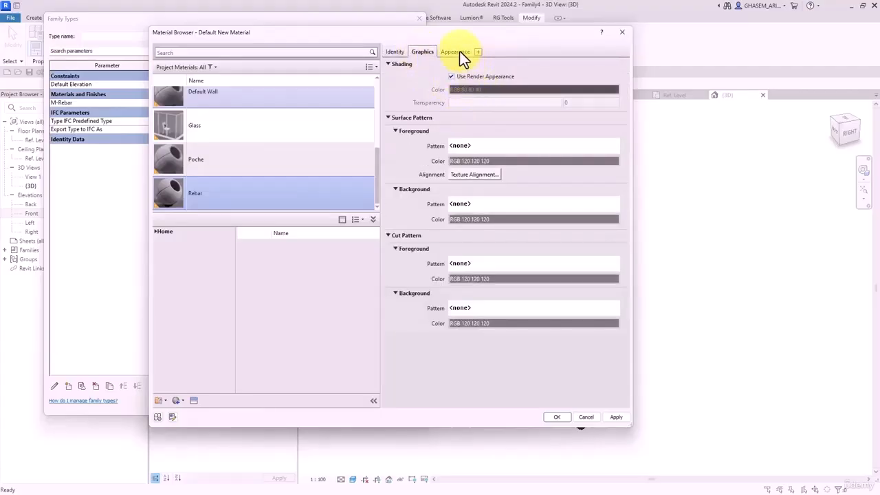
left_click(456, 51)
left_click(608, 65)
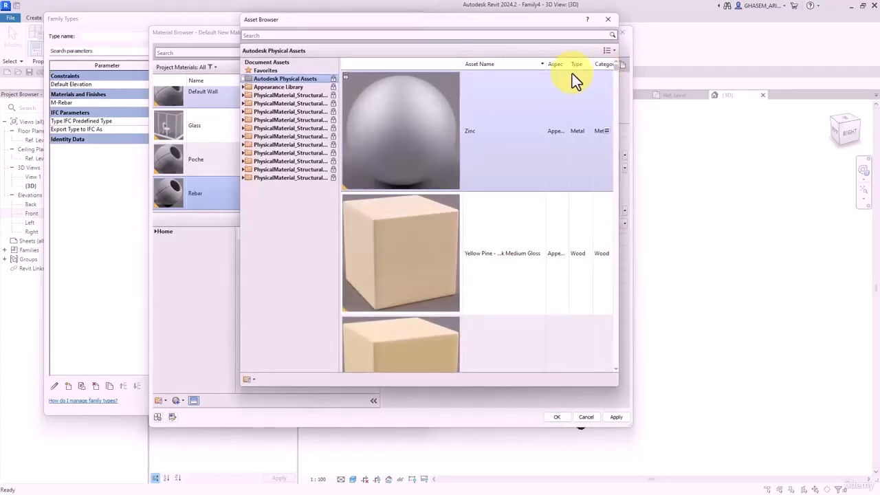
- Search the Appearance Library for 'iron' assets in the Metal and Miscellaneous categories
left_click(265, 87)
left_click(244, 88)
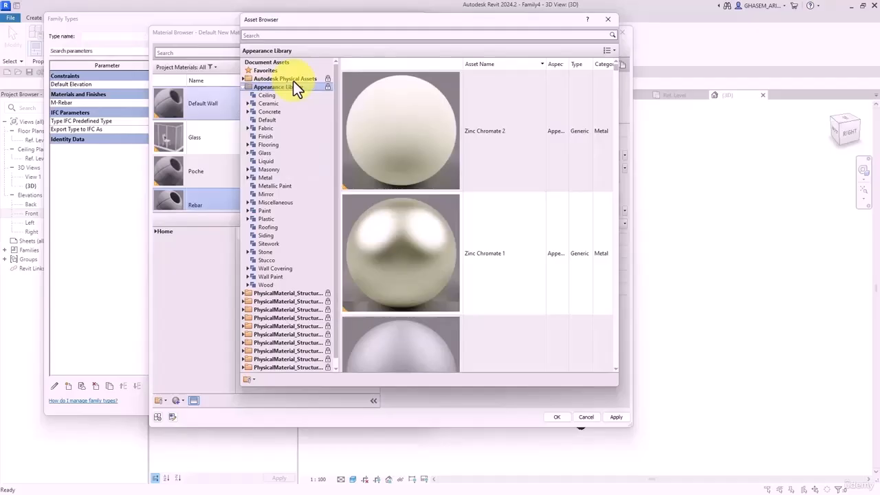
left_click(348, 35)
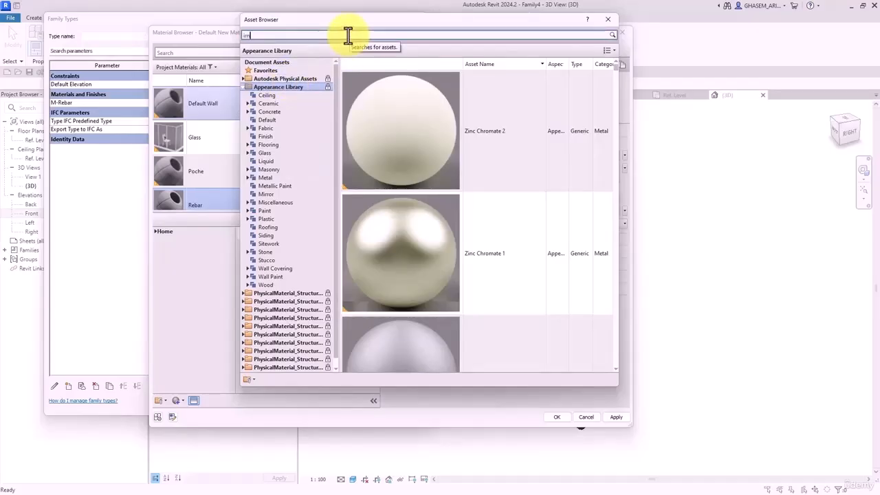
type("irn")
key("BackSpace")
key("BackSpace")
key("BackSpace")
type("iro")
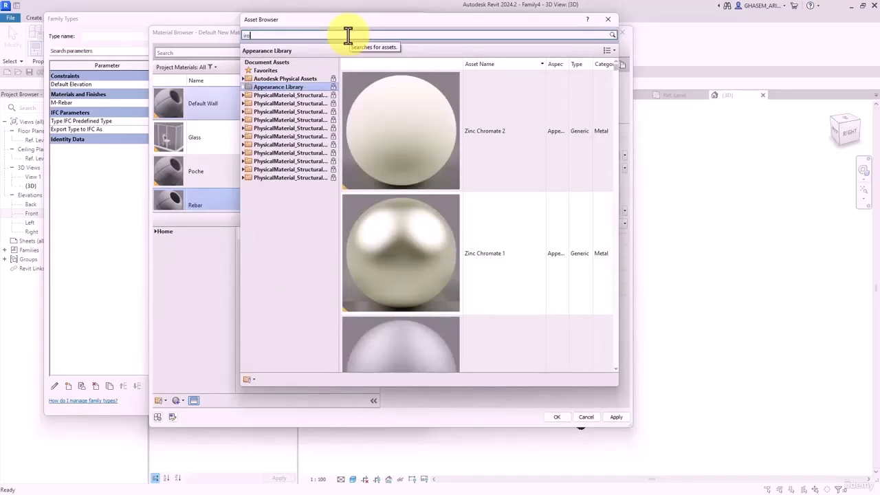
type("n")
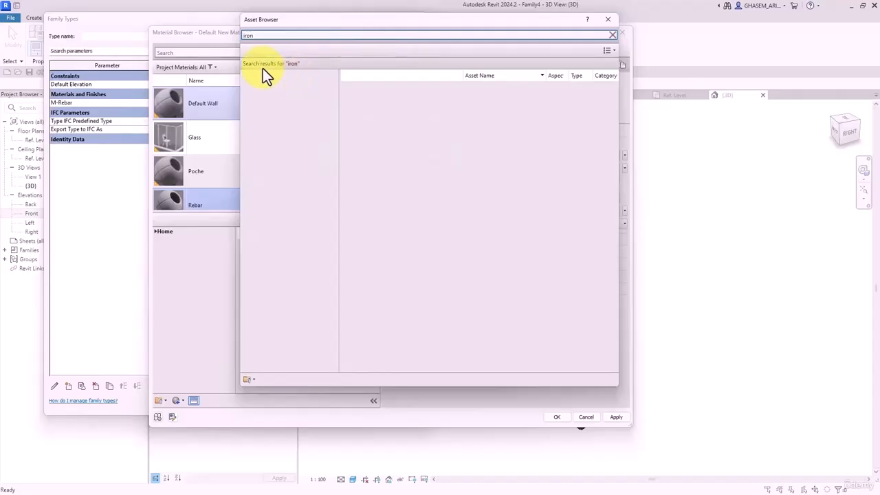
left_click(265, 121)
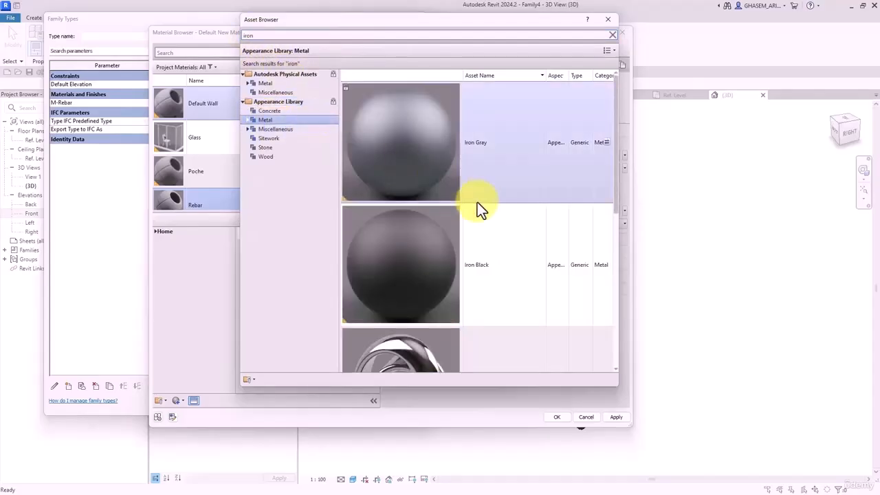
scroll(522, 196, "down", 3)
scroll(591, 206, "up", 1)
left_click_drag(613, 210, 626, 83)
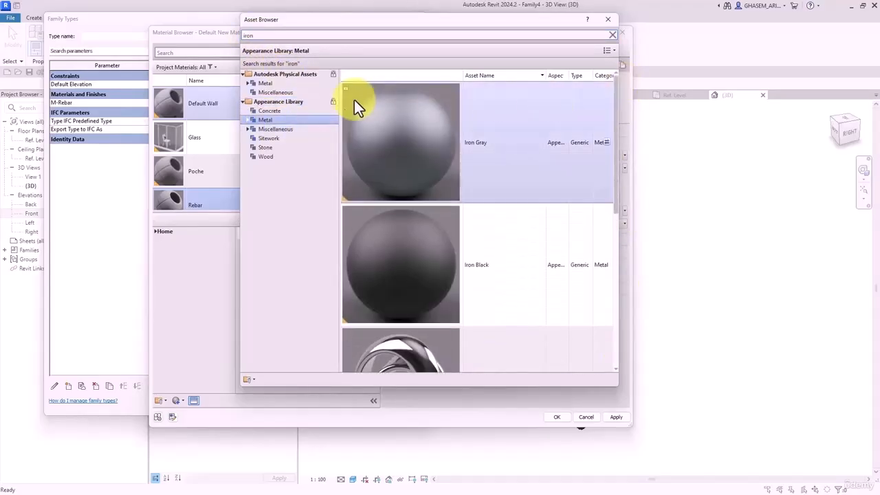
left_click(276, 130)
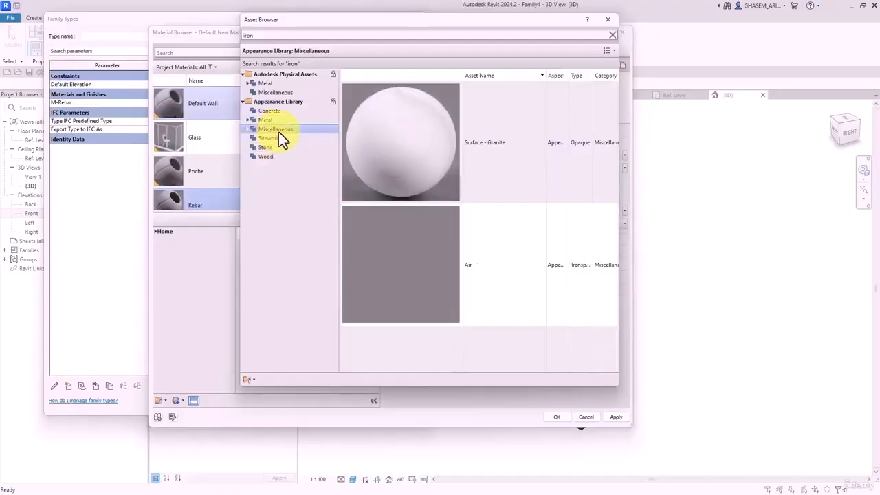
left_click(318, 36)
key("BackSpace")
- Browse the Metal appearance assets and apply Rusted to the Rebar material
scroll(281, 110, "up", 8)
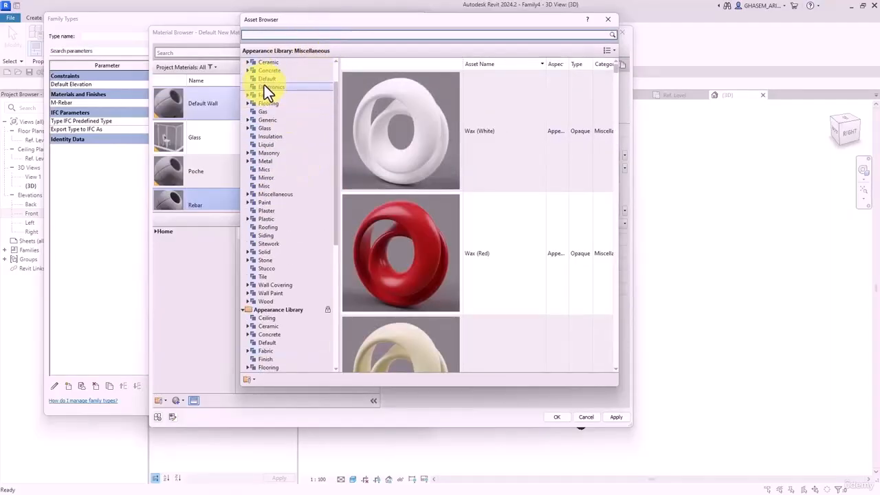
left_click(245, 79)
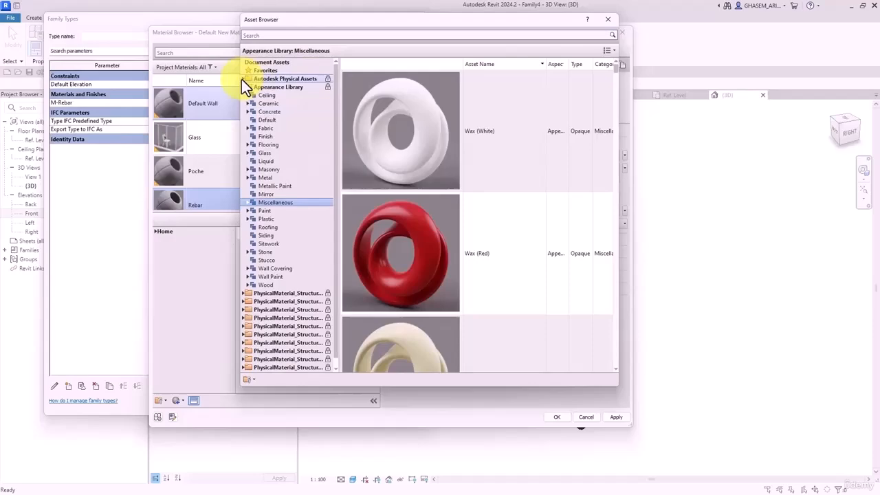
left_click(264, 178)
left_click_drag(615, 69, 620, 164)
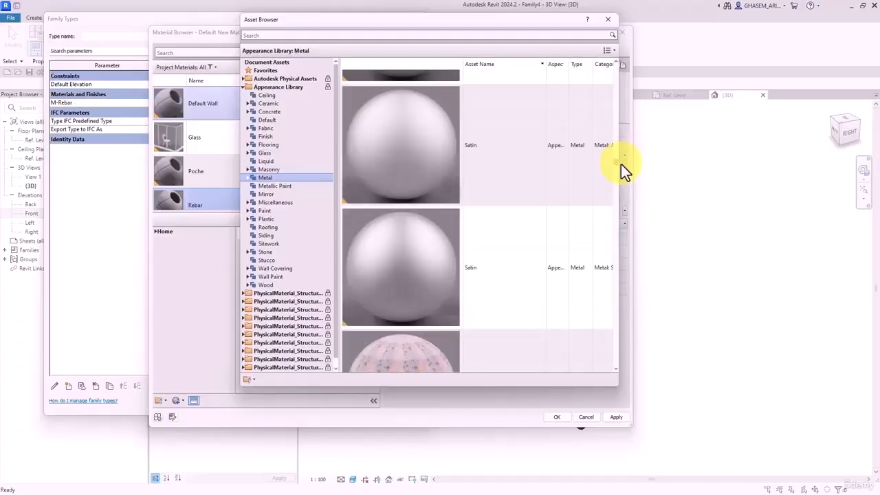
scroll(481, 240, "down", 3)
scroll(446, 179, "up", 1)
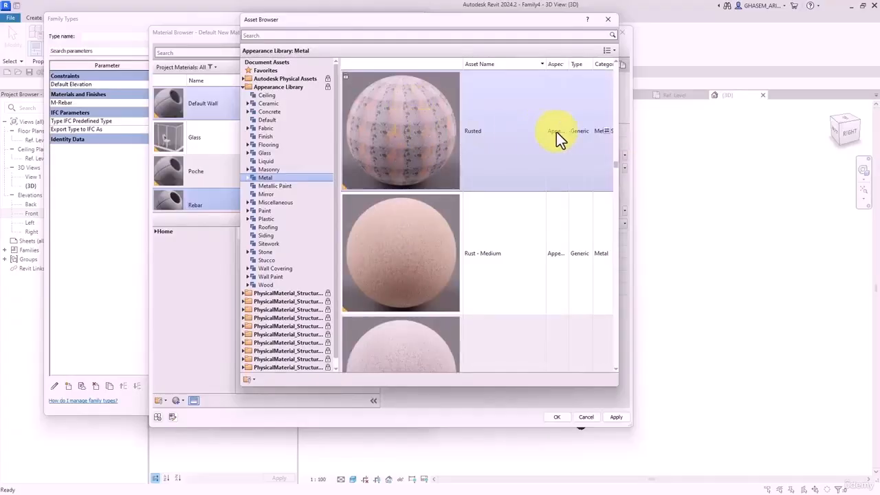
double_click(605, 128)
- Set the rust texture to linked transforms with a 100 mm sample size and apply the material
left_click(608, 20)
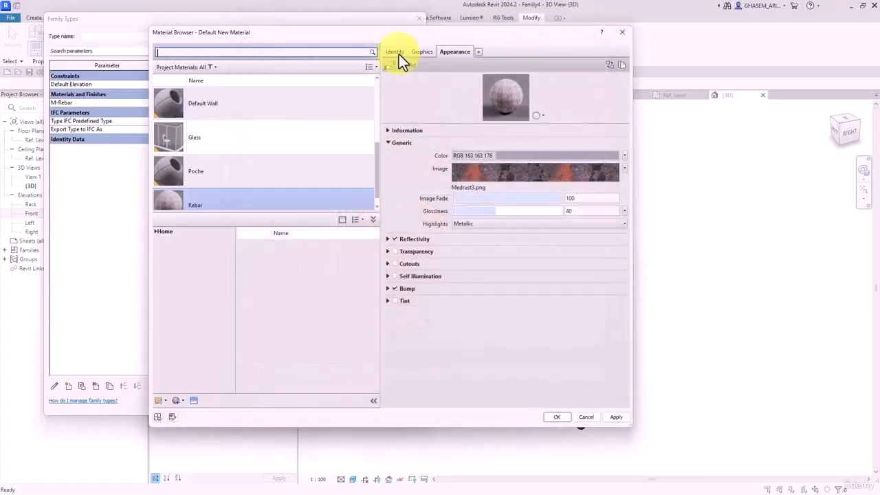
left_click(615, 418)
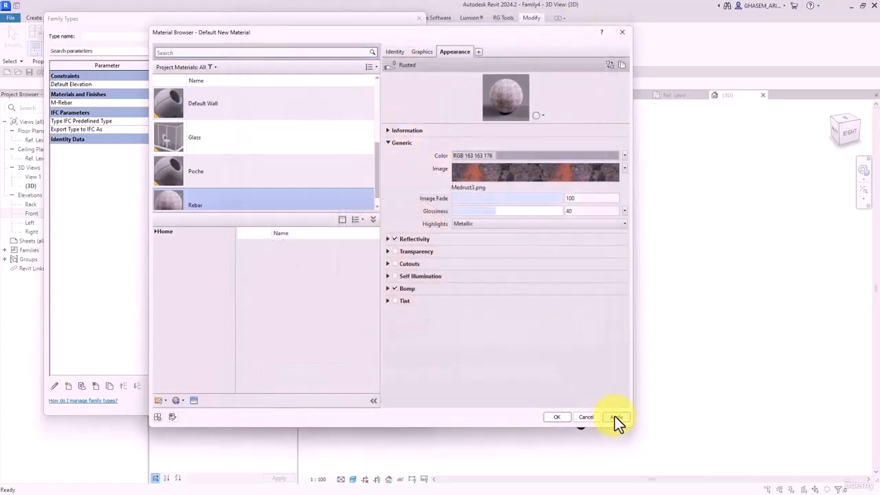
left_click(507, 180)
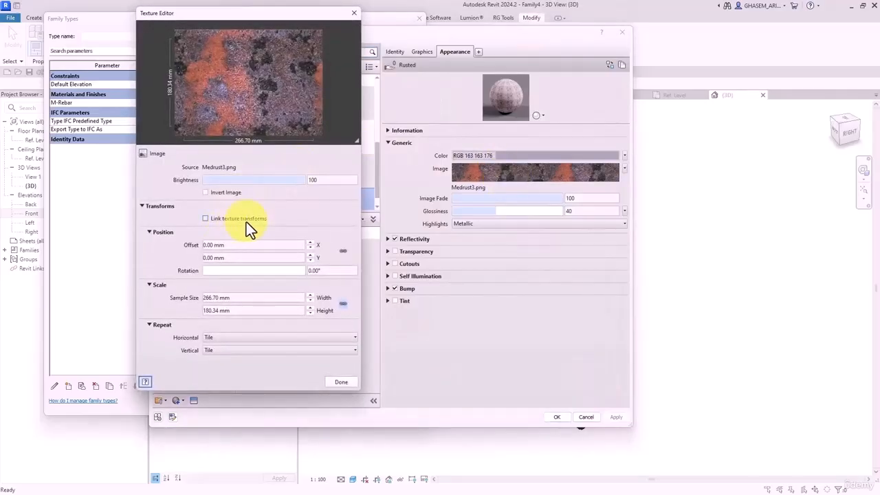
left_click(246, 220)
left_click(259, 297)
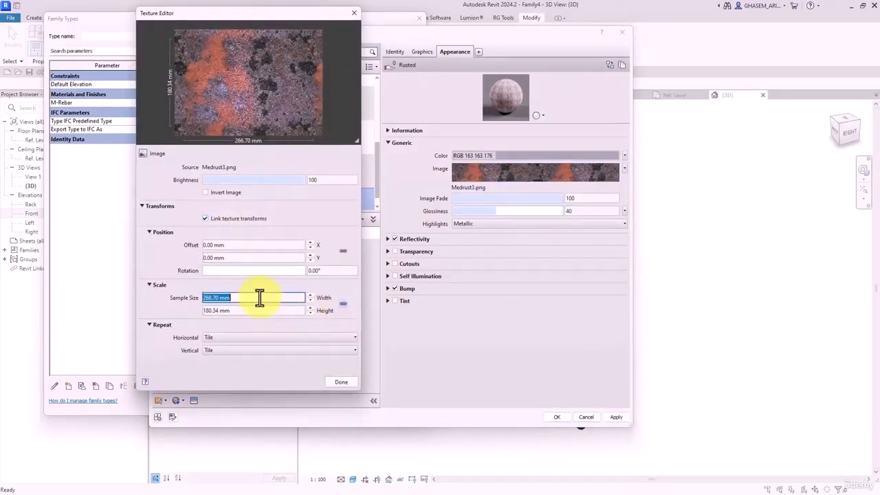
type("100")
key("Tab")
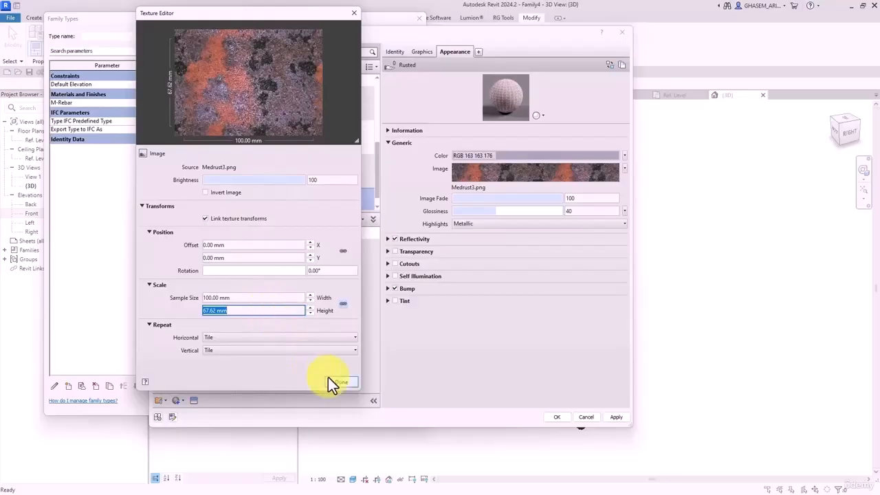
left_click(341, 382)
key("Return")
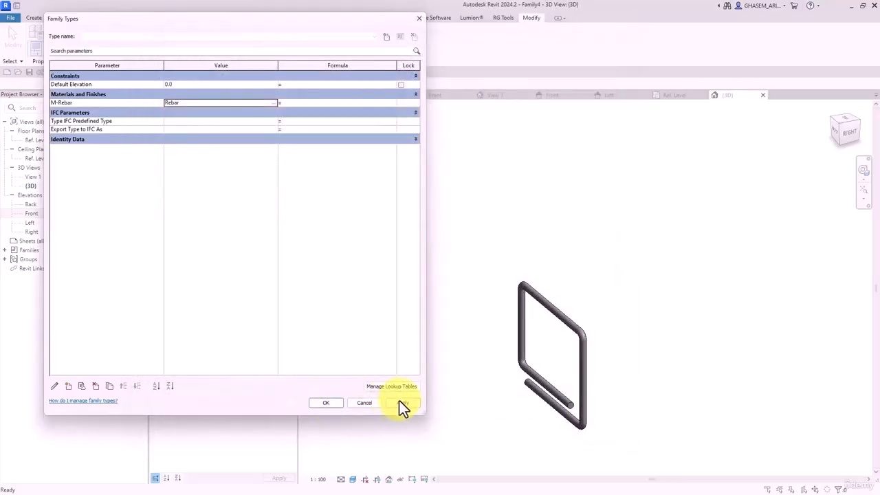
left_click(399, 400)
left_click(327, 403)
- Preview the rebar frame in Realistic, then Consistent Colors visual style
left_click(352, 479)
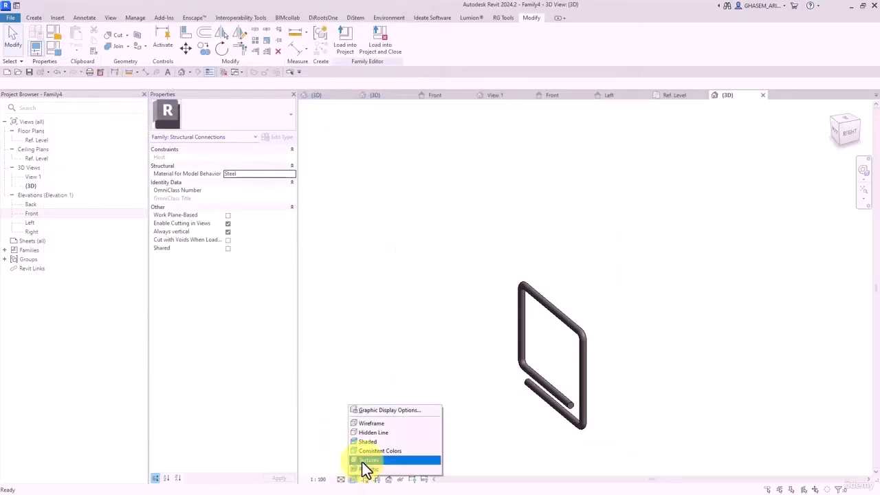
left_click(364, 462)
middle_click_drag(486, 399, 549, 393, "shift")
scroll(477, 294, "up", 5)
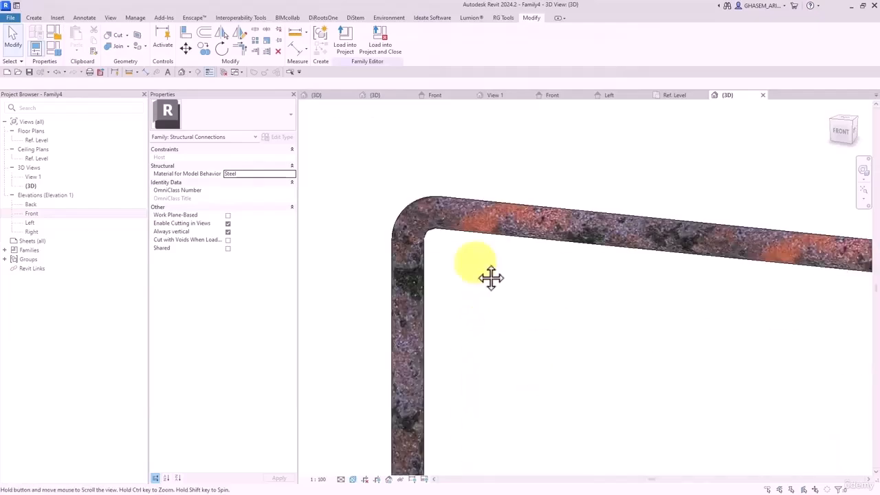
middle_click_drag(489, 275, 363, 376, "shift")
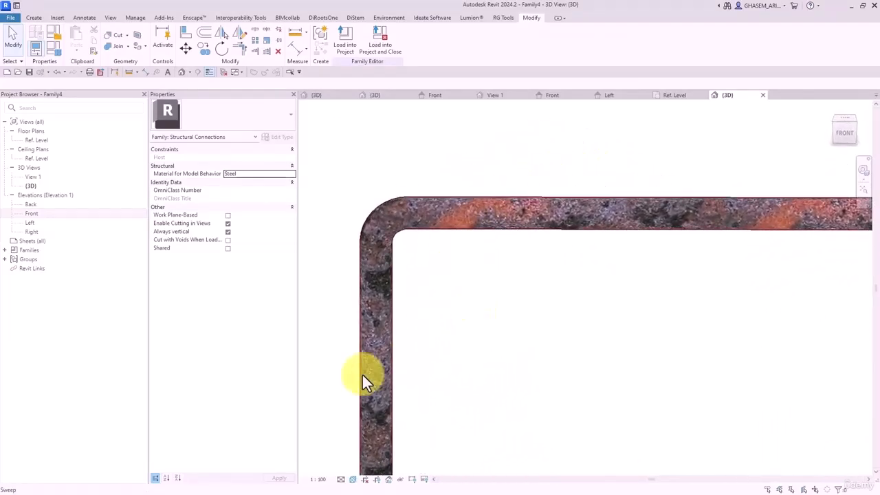
left_click(352, 479)
left_click(371, 450)
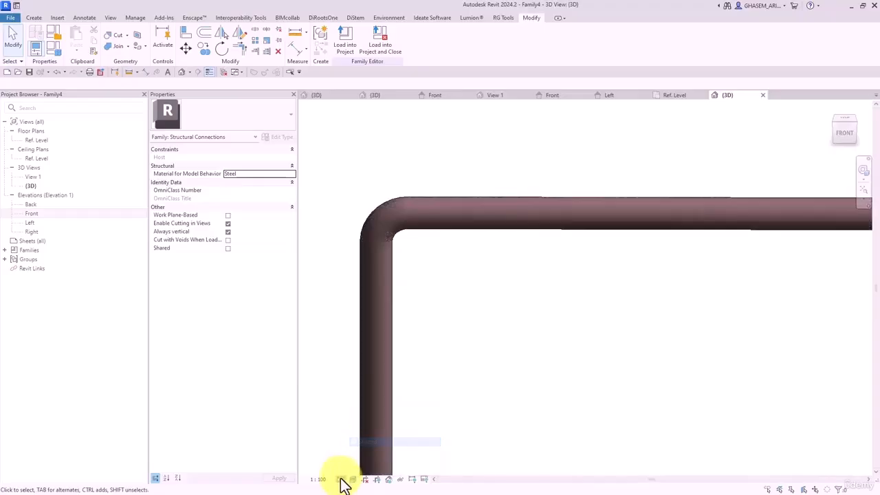
scroll(616, 253, "down", 3)
scroll(616, 253, "down", 3)
middle_click_drag(617, 253, 498, 279, "shift")
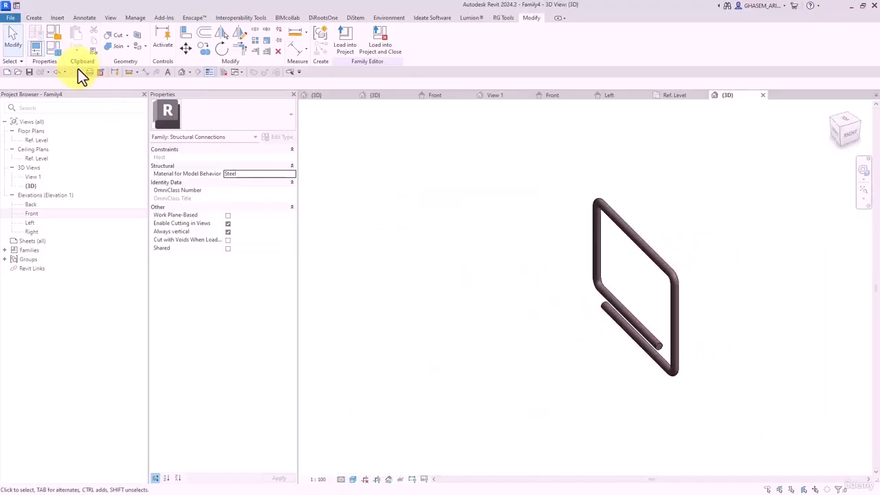
- Save the rebar family as Rebar10.rfa
left_click(36, 72)
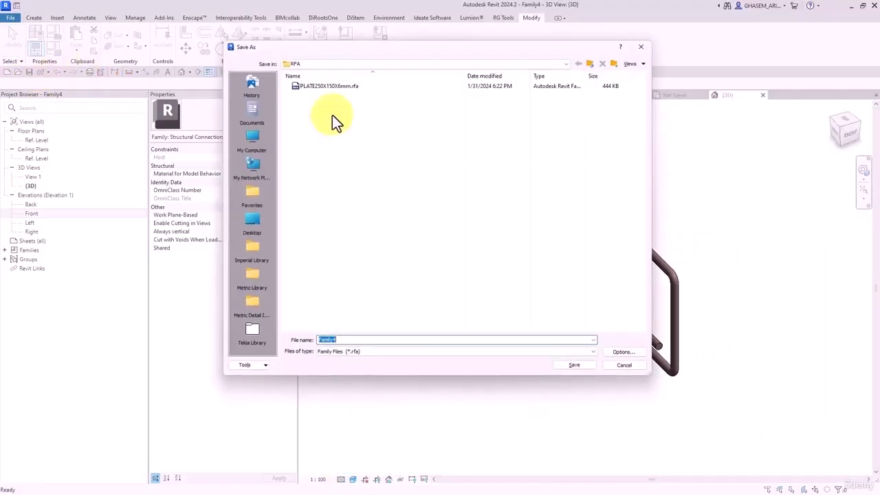
type("Rebar 10")
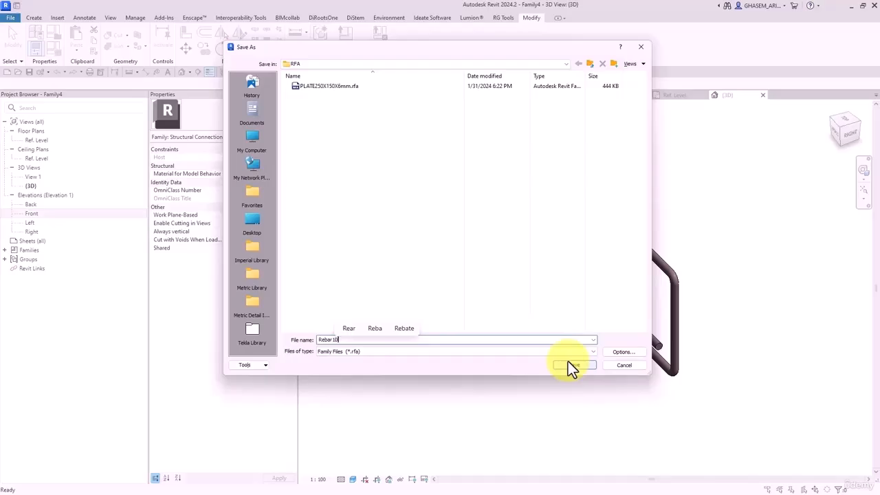
left_click(613, 352)
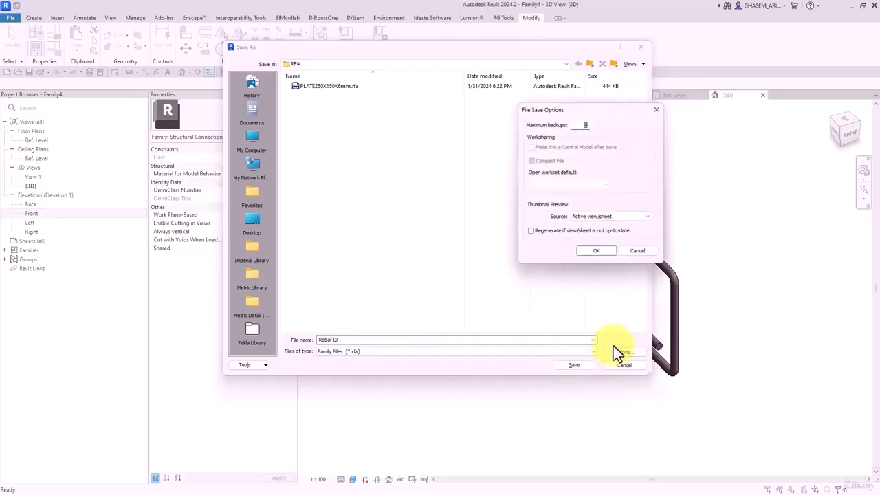
left_click(583, 362)
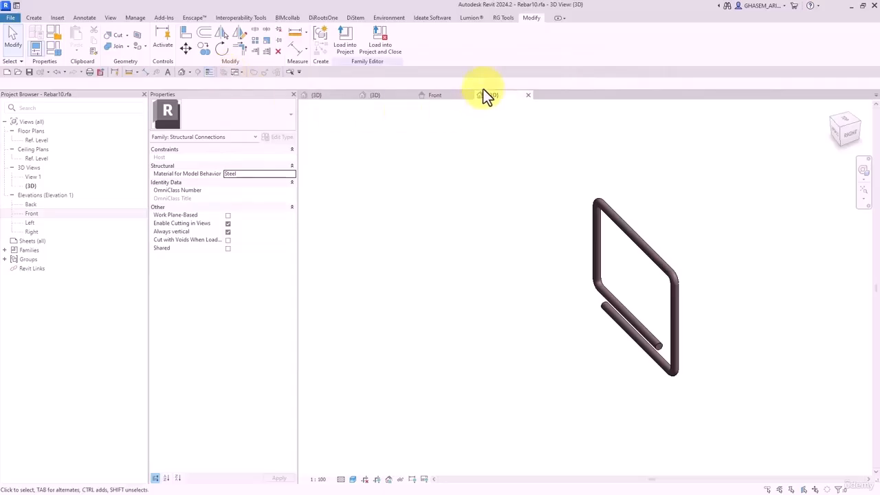
- Load Rebar10 into PLATE250X150X6mm.rfa without placing an instance
left_click(387, 42)
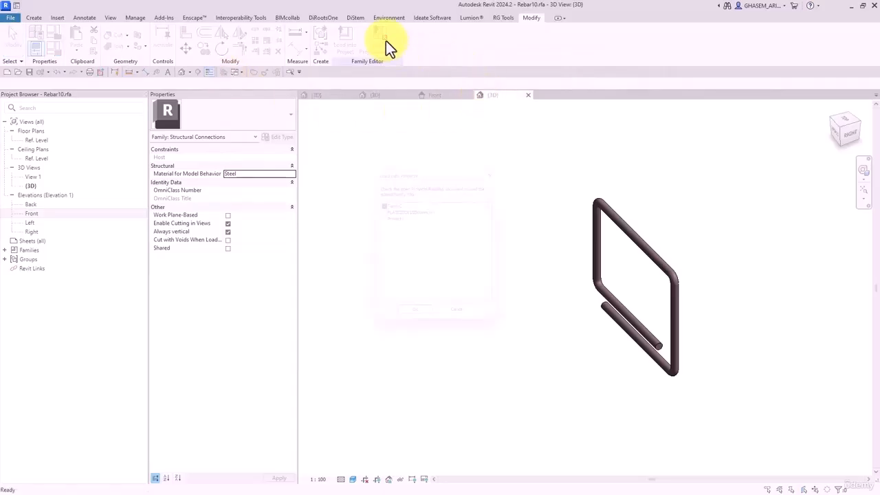
left_click(380, 209)
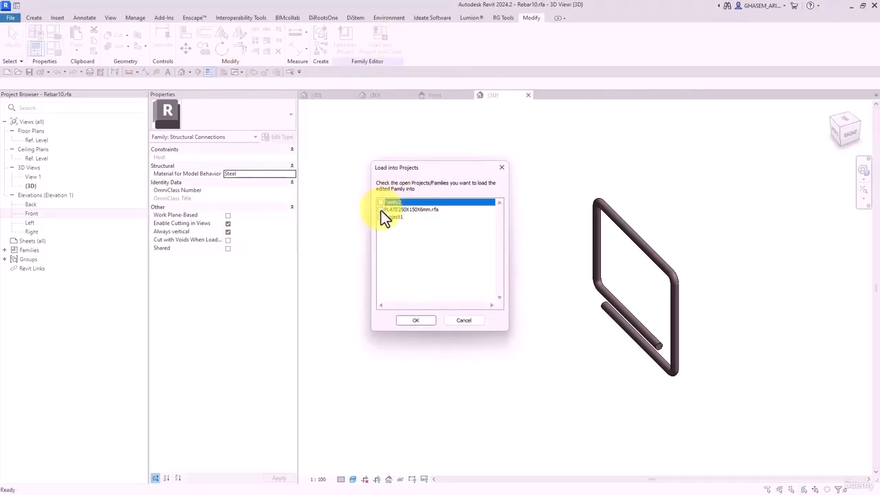
left_click(416, 320)
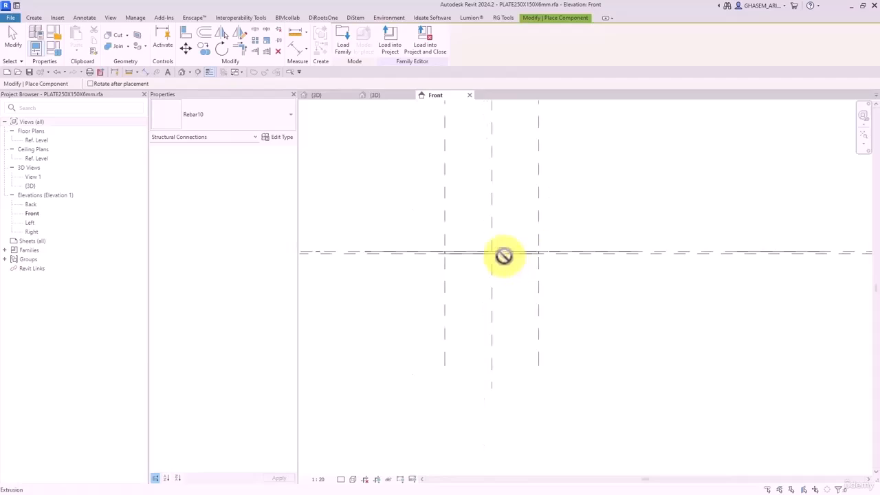
left_click(14, 34)
- Place two Rebar10 bars over the plate in the Ref. Level plan
left_click(35, 140)
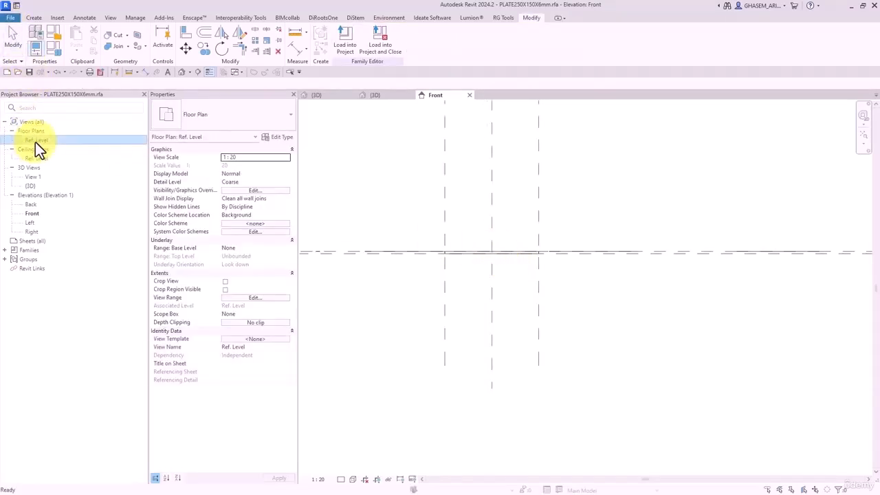
double_click(35, 142)
scroll(523, 290, "up", 5)
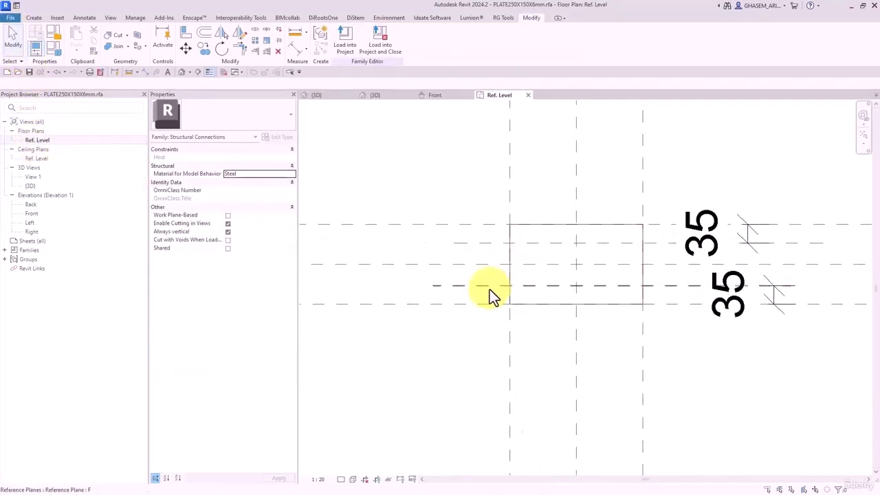
left_click(488, 286)
key("Escape")
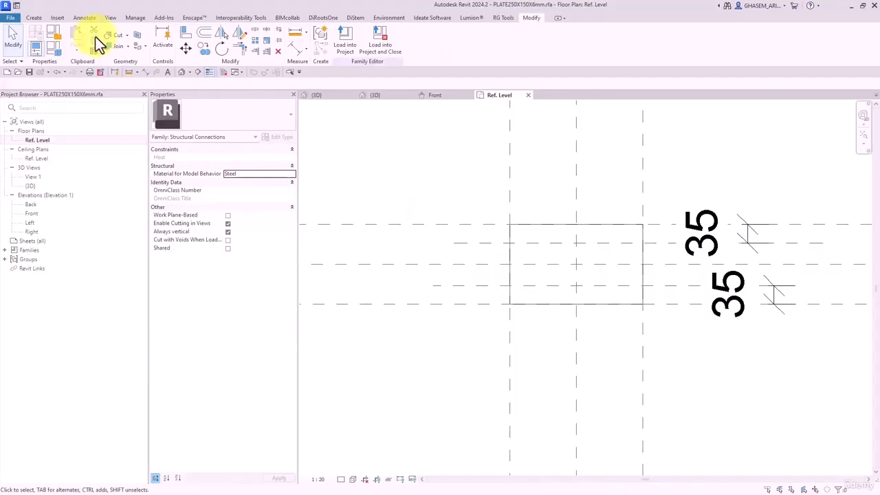
left_click(34, 17)
left_click(226, 34)
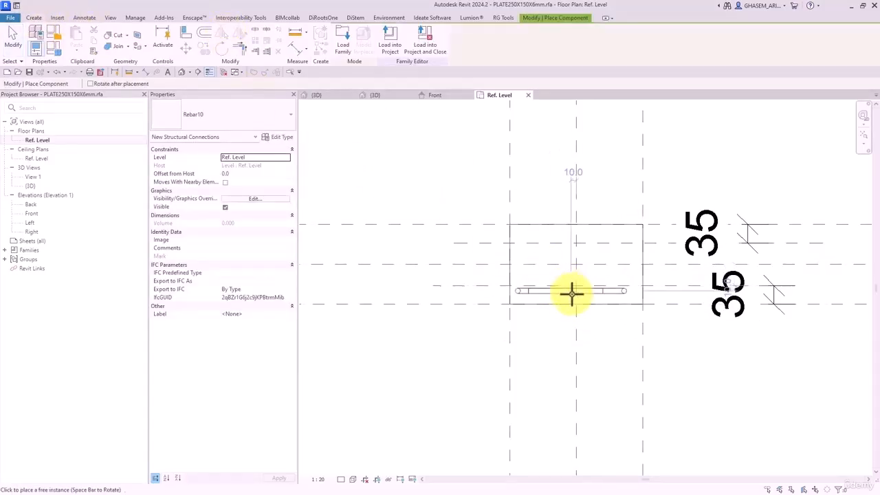
left_click(576, 297)
left_click(574, 251)
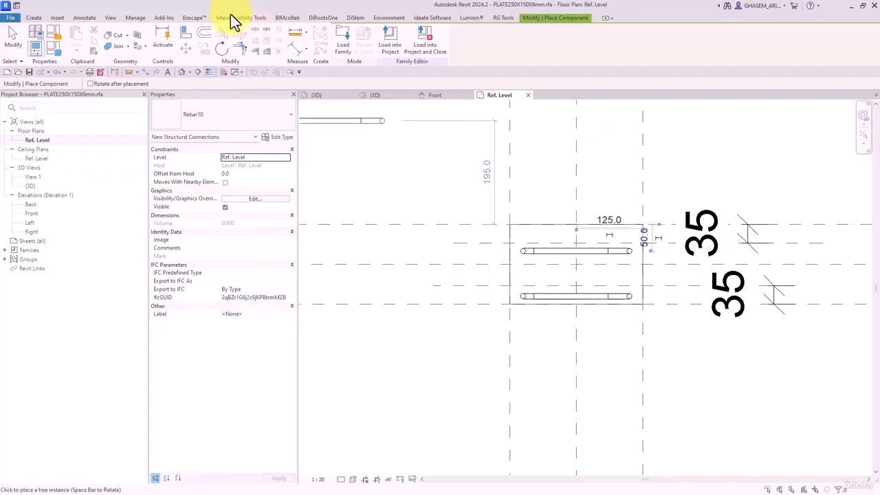
- Align both Rebar10 bars to the horizontal reference planes
left_click(186, 32)
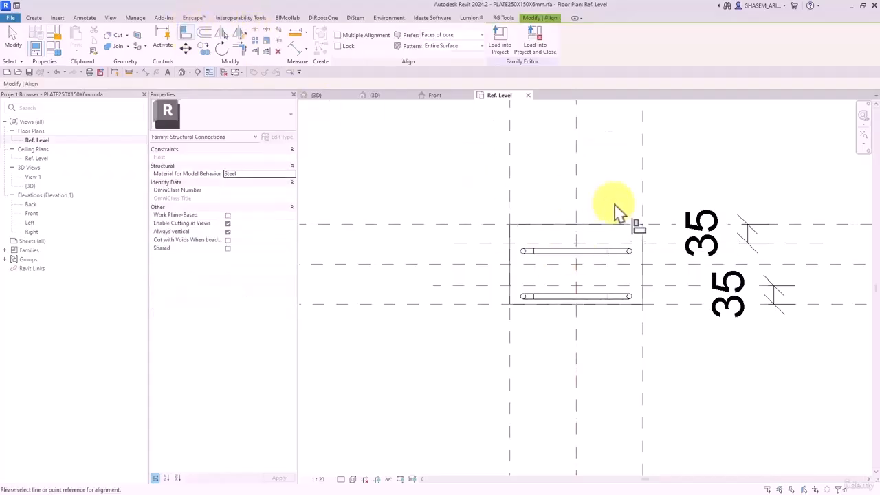
left_click(491, 244)
left_click(553, 251)
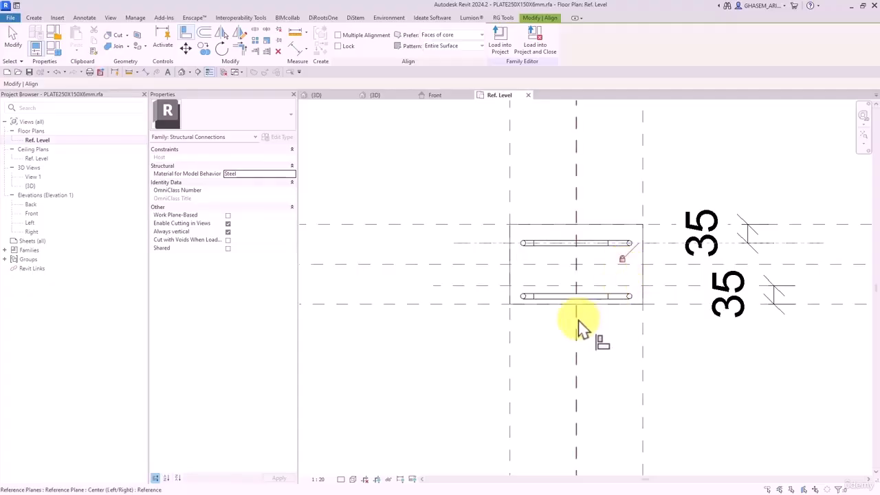
left_click(617, 300)
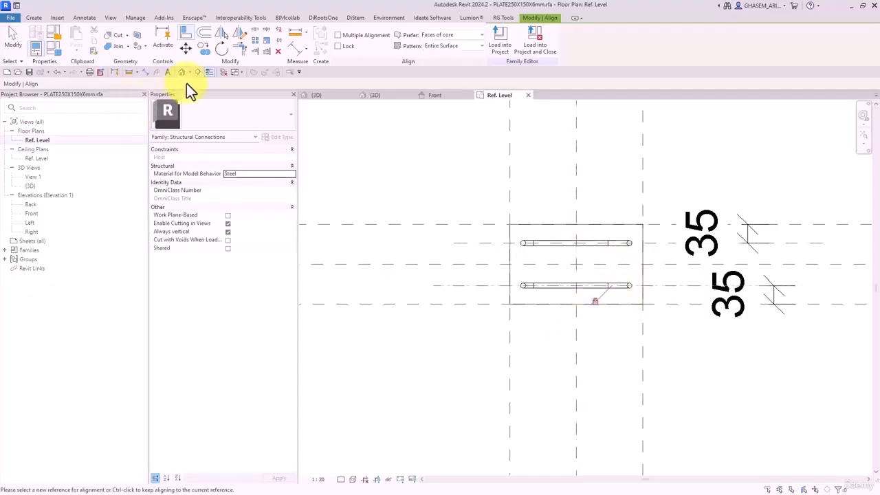
- In the Front elevation, draw a horizontal reference plane 5 from the plate's top plane
double_click(31, 213)
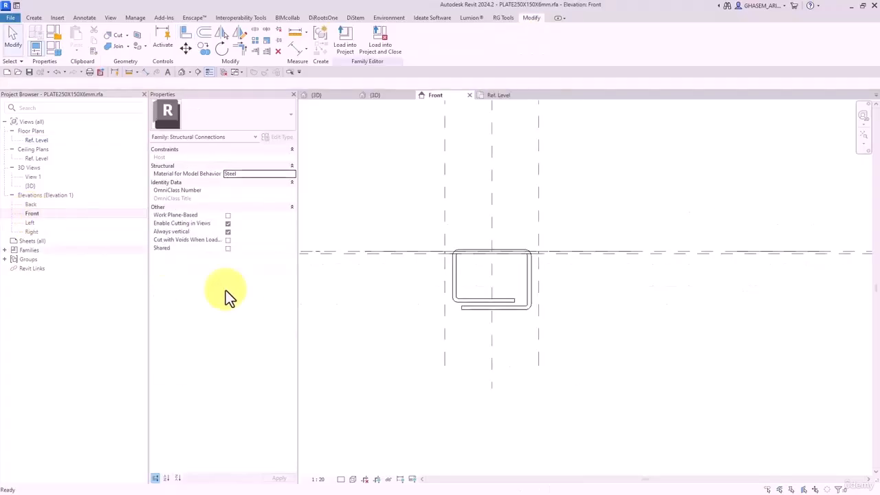
scroll(458, 334, "up", 3)
middle_click_drag(448, 300, 498, 327)
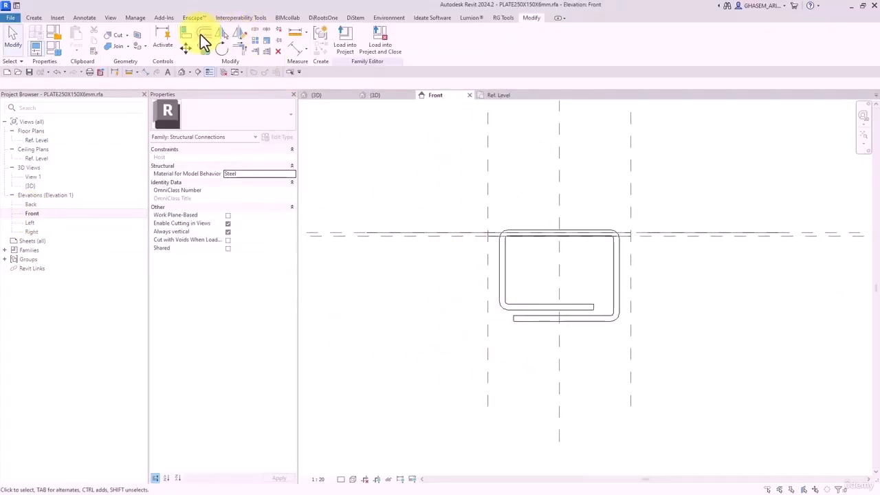
left_click(203, 34)
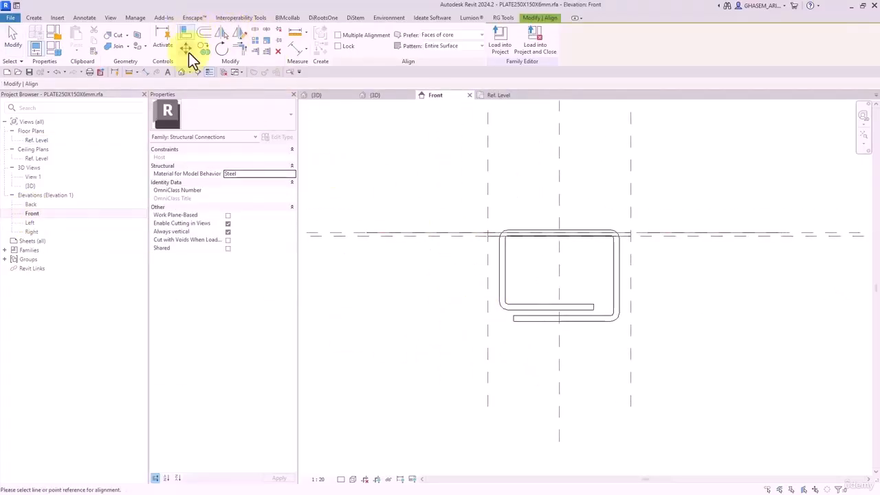
left_click(37, 19)
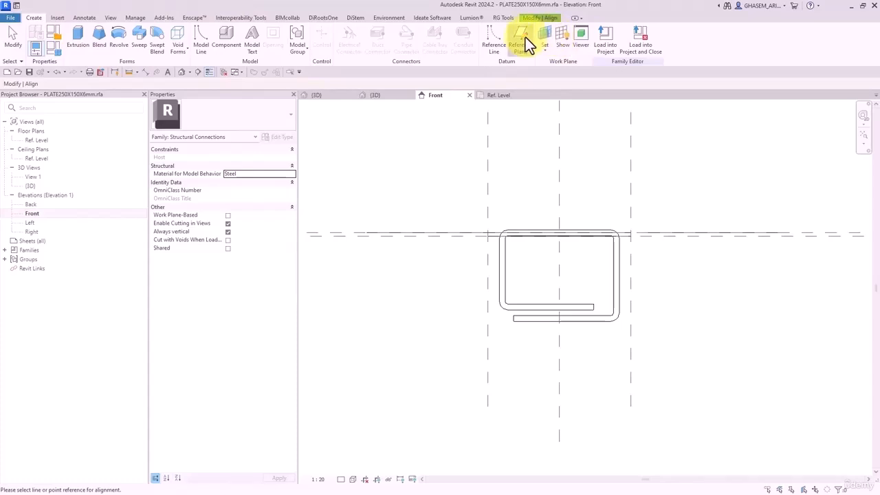
left_click(521, 43)
left_click(352, 253)
left_click(764, 253)
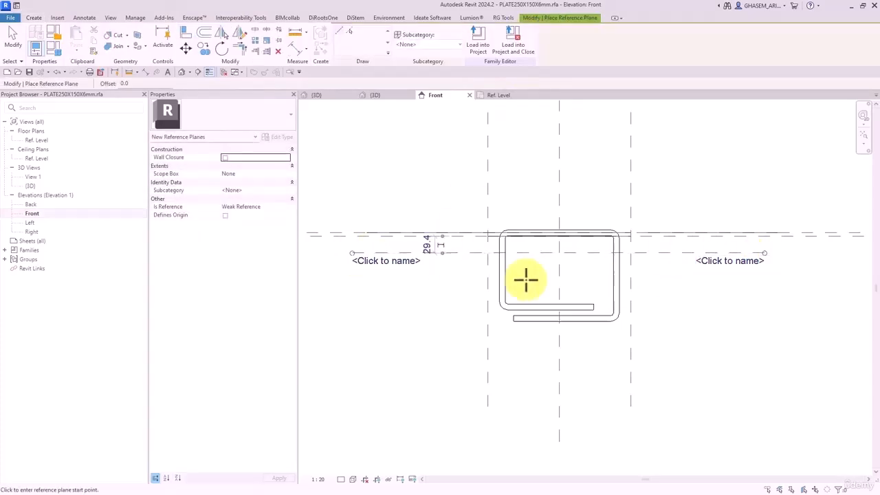
left_click(426, 248)
type("5")
key("Return")
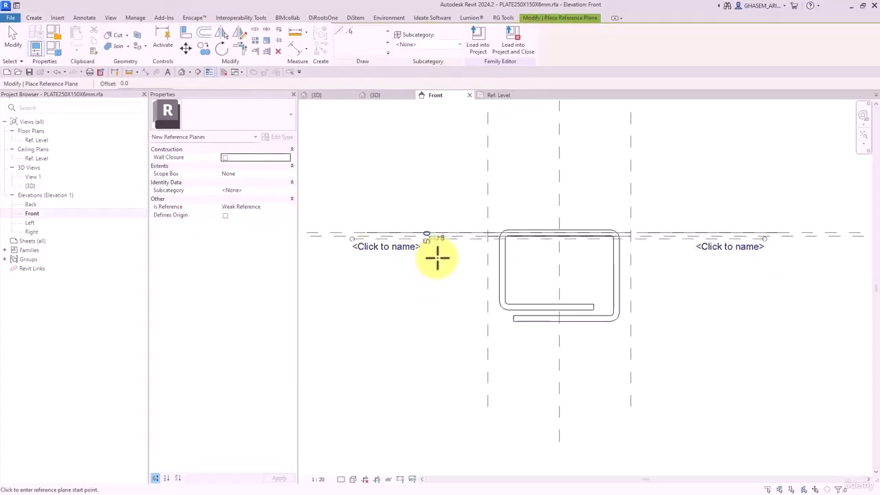
- Nudge the Rebar10 bars down to a -50.0 offset from host
scroll(426, 234, "up", 2)
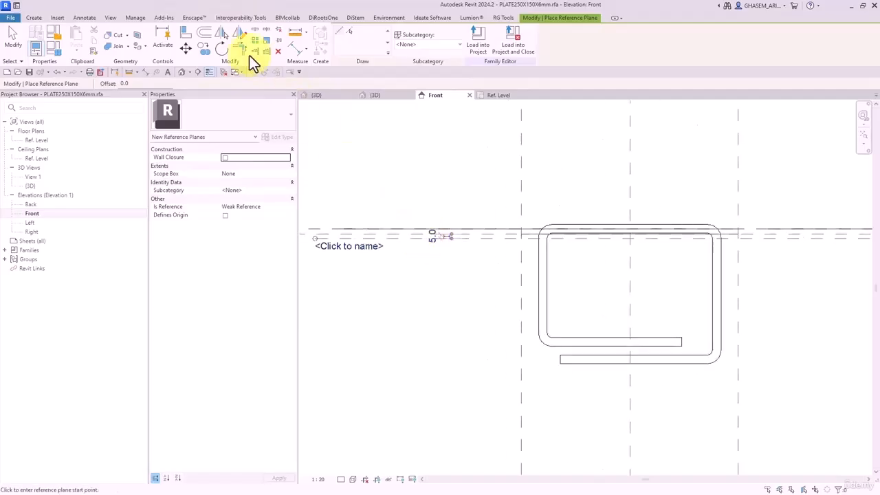
left_click(184, 33)
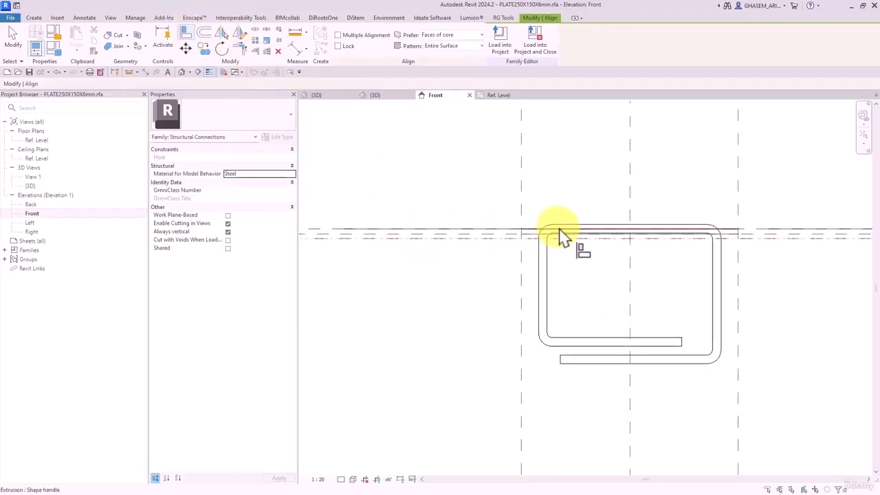
key("Escape")
key("Escape")
left_click(583, 223)
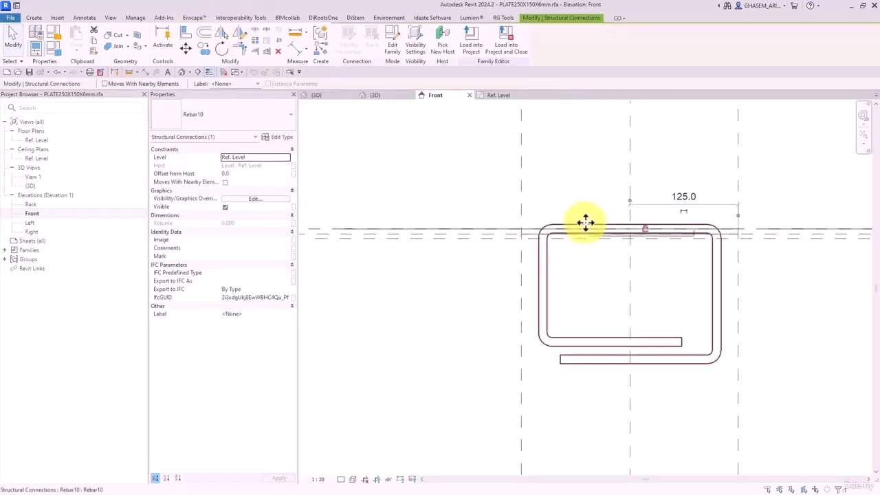
key("Down")
key("Down")
key("Down")
left_click(609, 225)
key("Down")
key("Down")
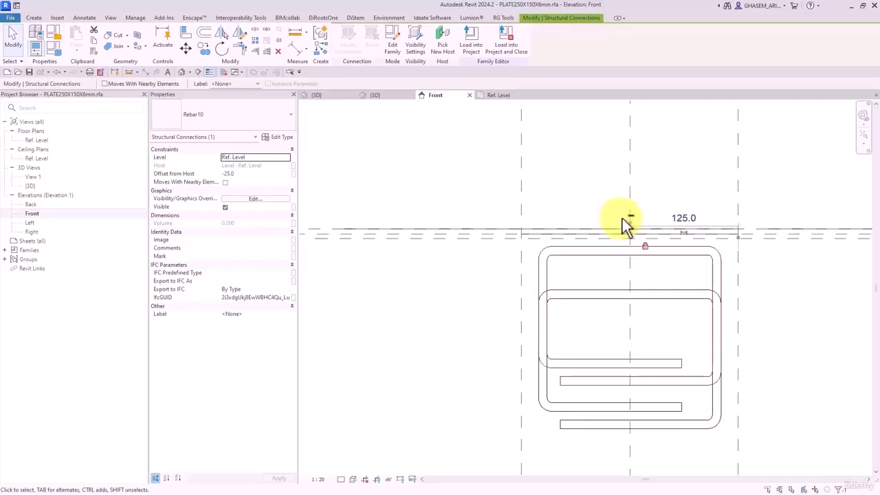
left_click(555, 200)
scroll(541, 227, "up", 2)
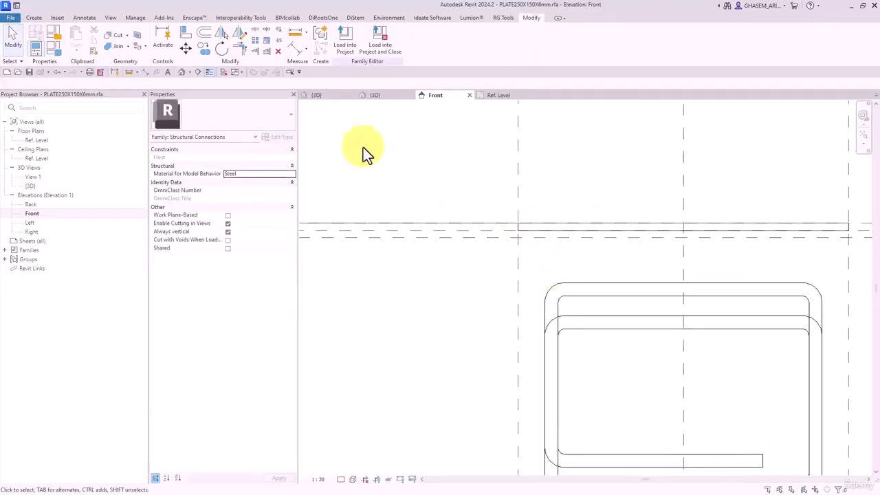
left_click(186, 33)
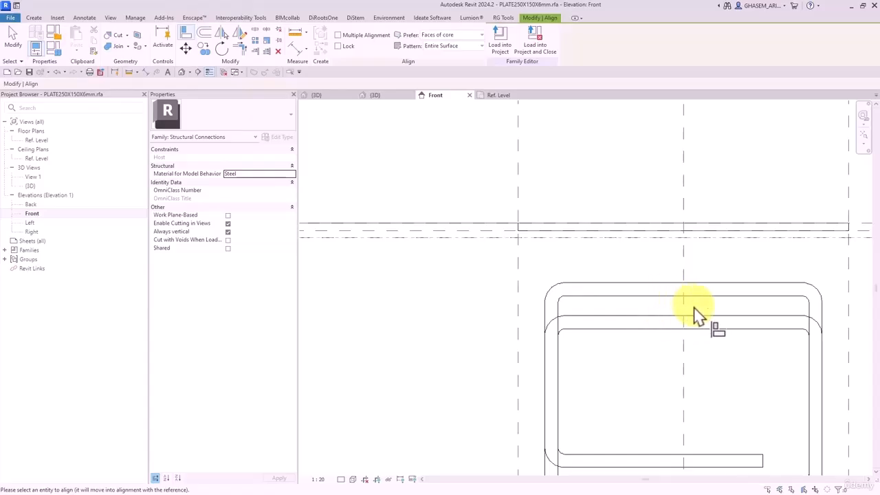
scroll(694, 310, "down", 2)
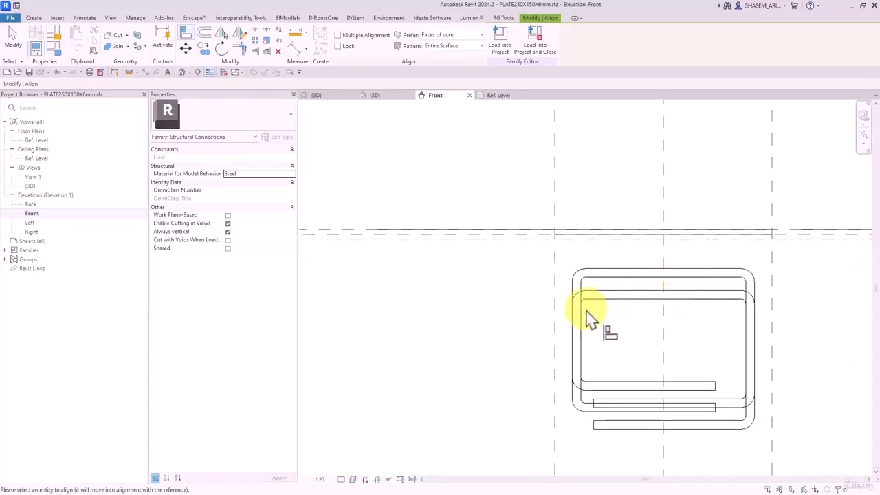
key("Escape")
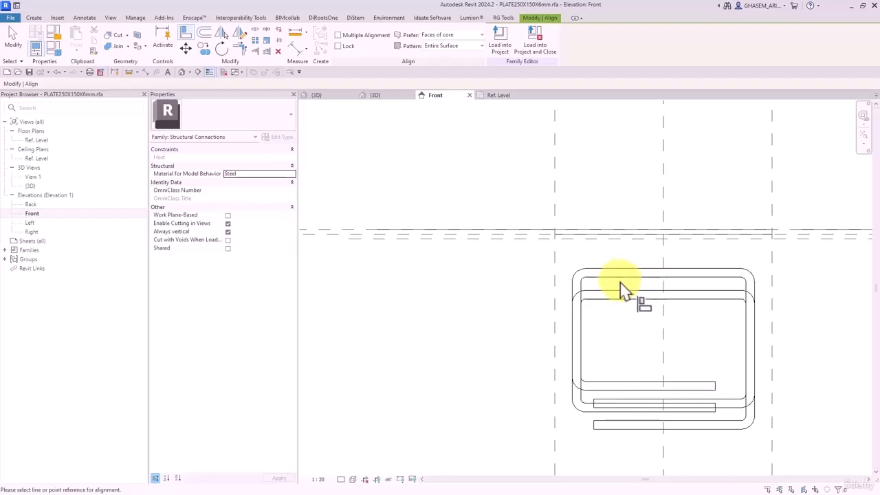
key("Escape")
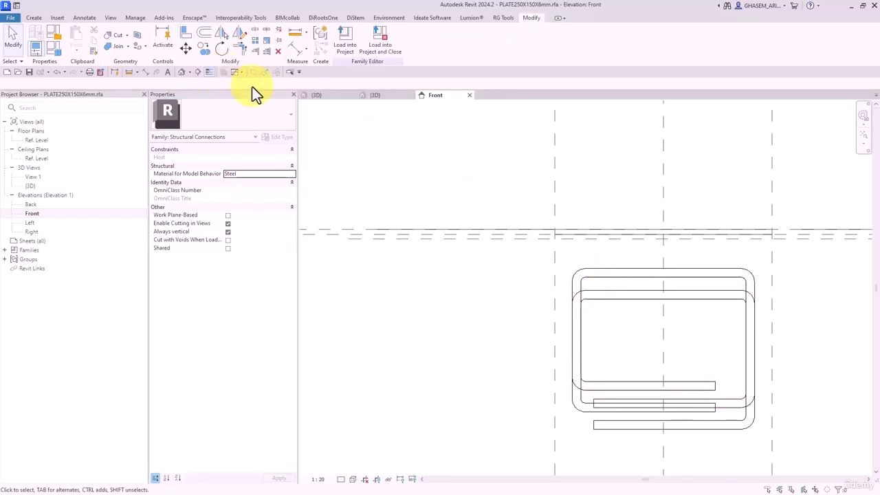
left_click(658, 281)
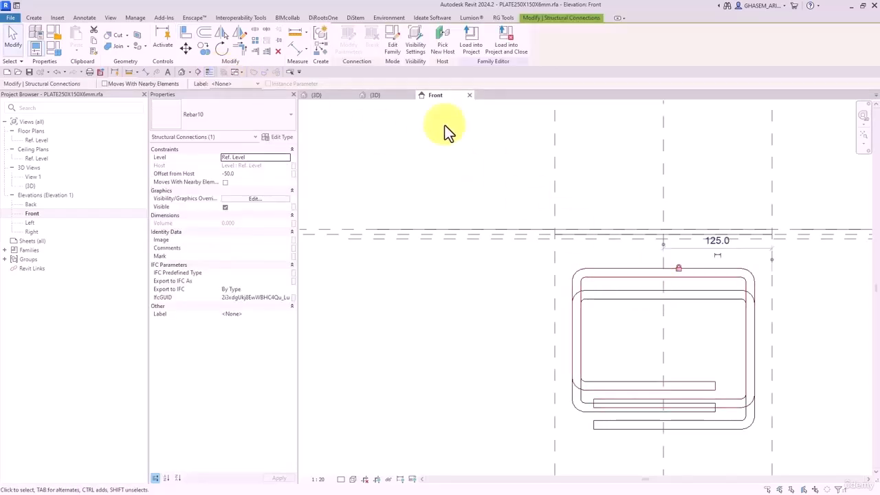
- In Rebar10's Front view, set the horizontal reference plane to Weak Reference
left_click(394, 35)
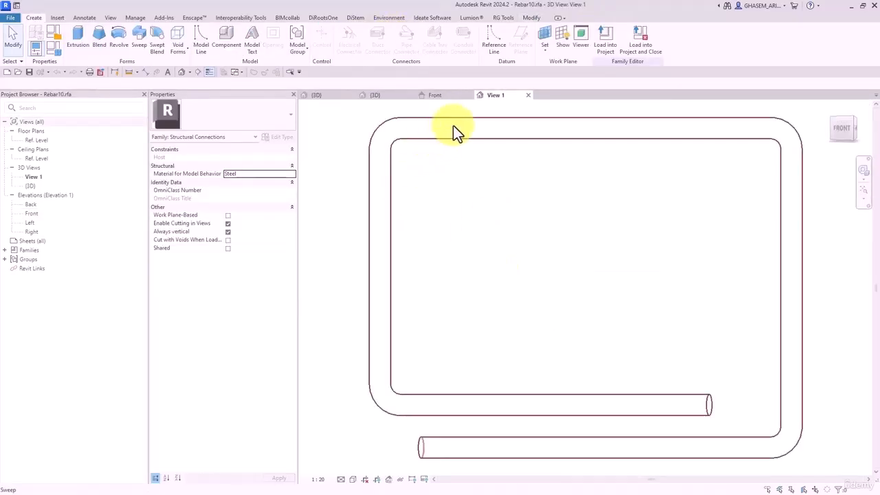
double_click(32, 214)
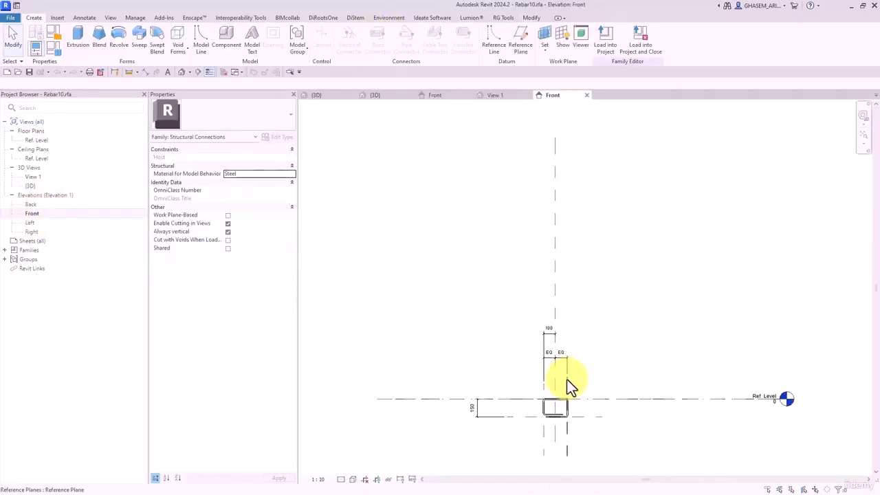
scroll(553, 409, "up", 5)
scroll(520, 379, "down", 4)
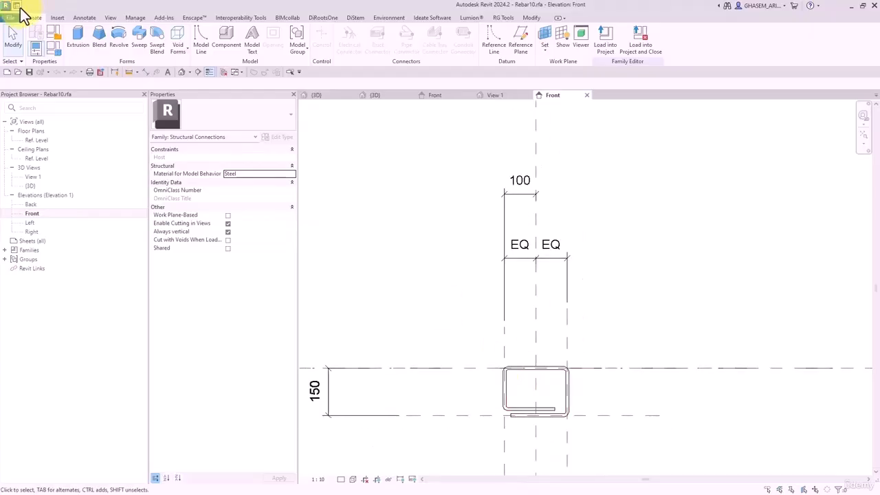
middle_click_drag(563, 313, 576, 233)
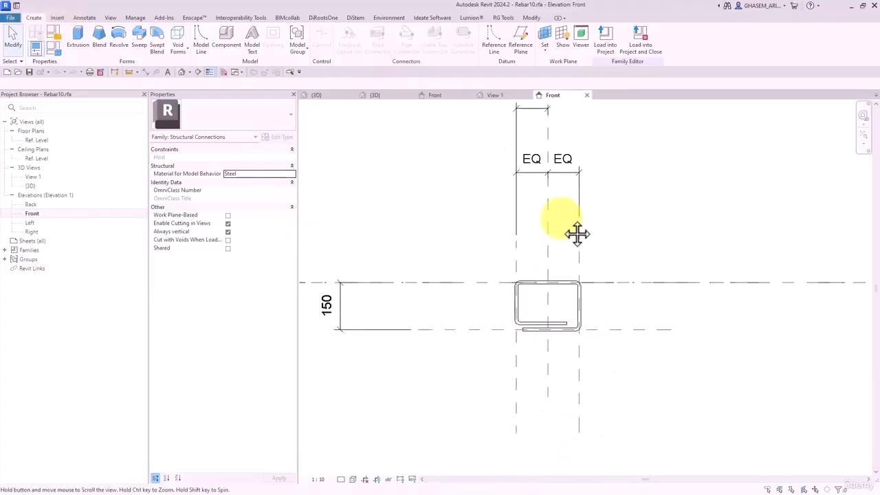
left_click(485, 283)
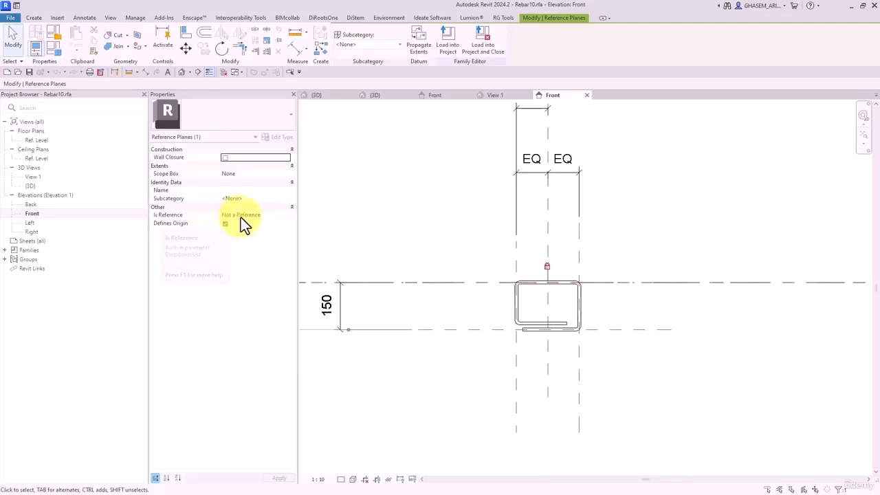
left_click(287, 216)
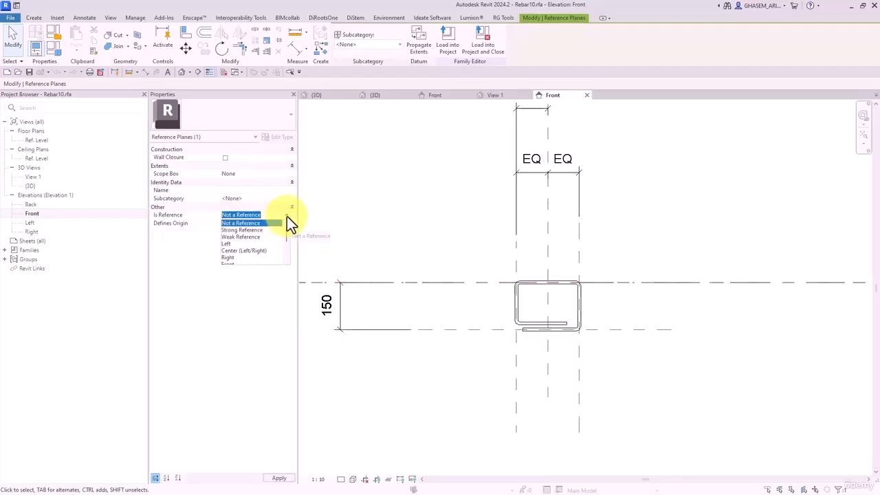
left_click(244, 240)
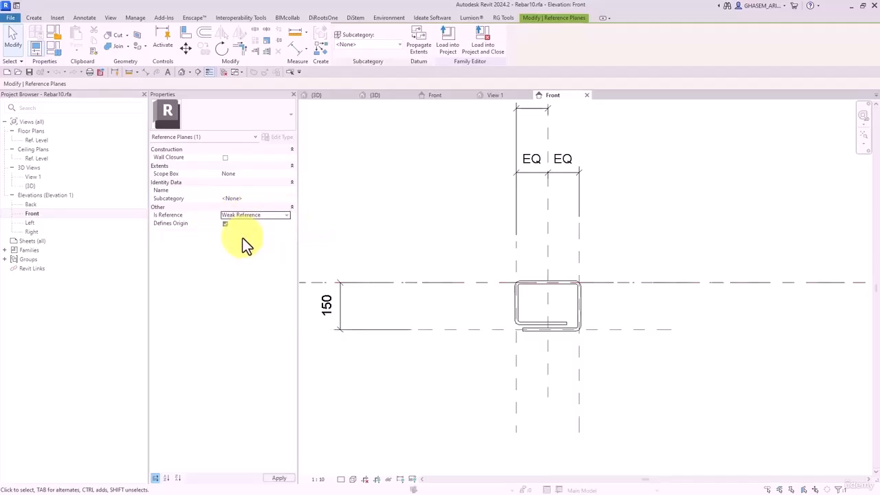
left_click(403, 240)
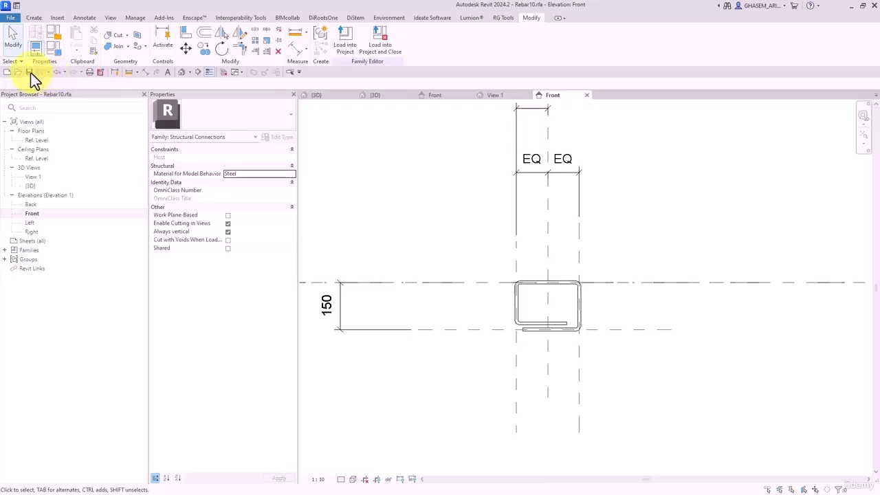
- Save Rebar10.rfa over the existing file and start loading it into the plate family
left_click(30, 72)
left_click(422, 259)
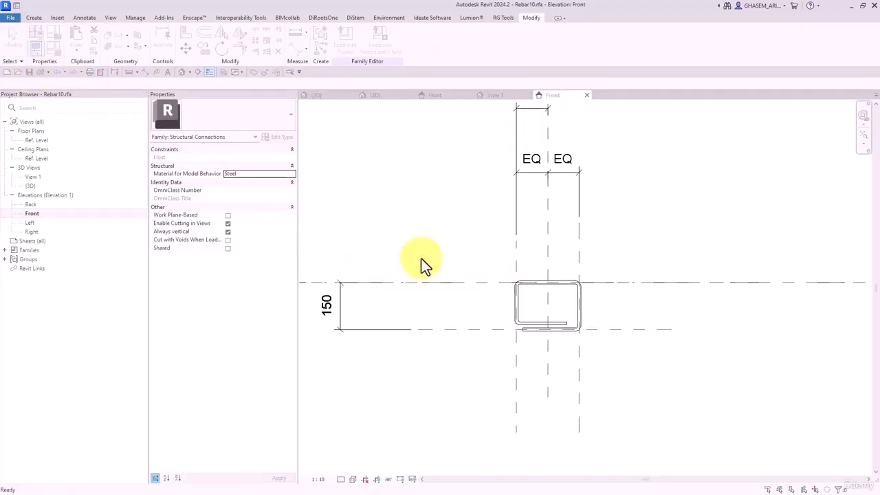
left_click(344, 54)
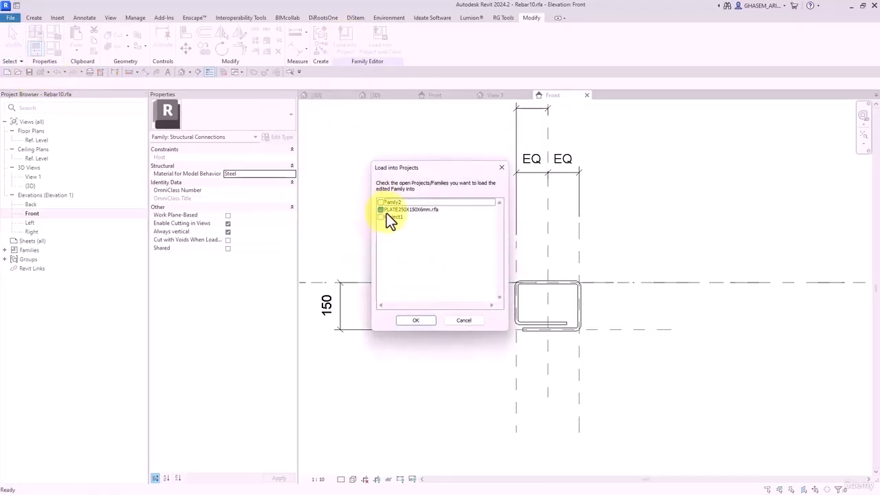
- Reload Rebar10, overwriting the existing version, and align and lock the bars' top to the horizontal reference plane
left_click(415, 320)
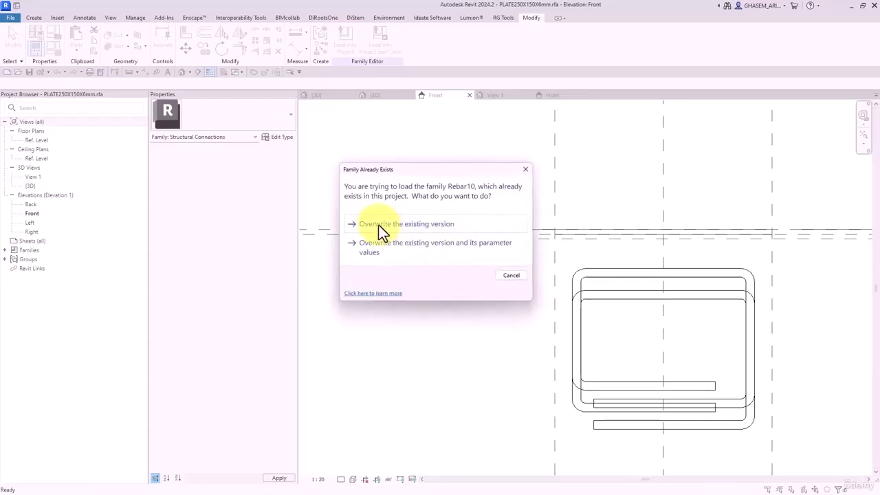
left_click(379, 226)
left_click(185, 32)
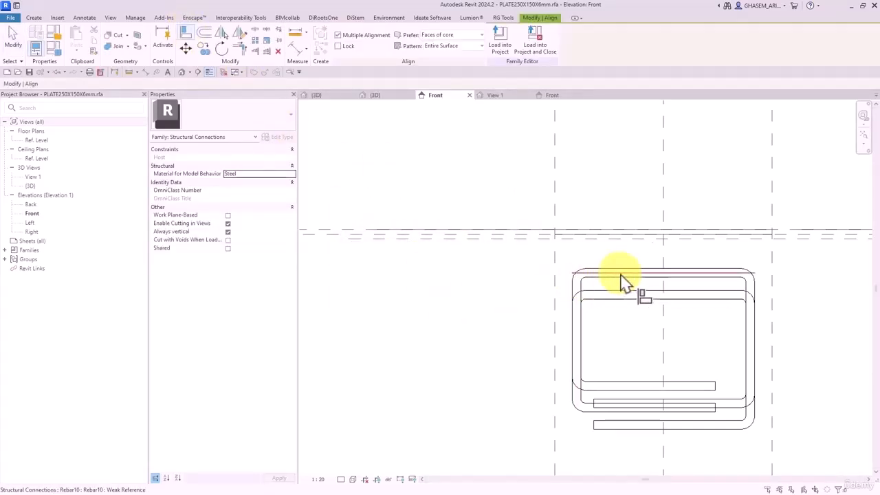
left_click(539, 237)
left_click(626, 275)
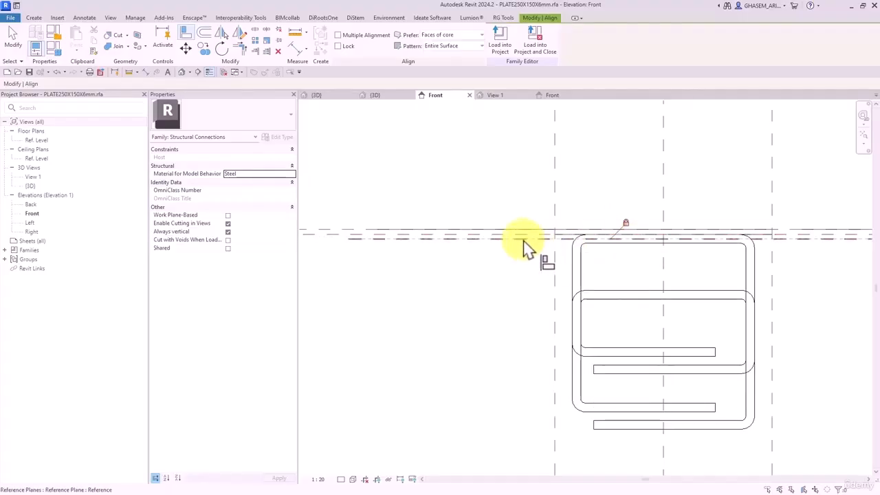
left_click(623, 226)
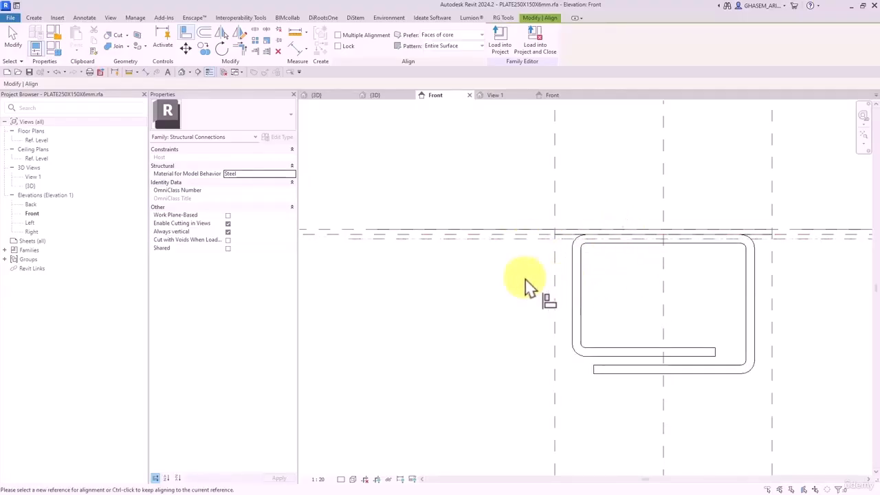
key("Escape")
key("Escape")
- Make the 5.0 dimension between the reference planes permanent and set the view scale to 1:5
left_click(488, 240)
middle_click_drag(410, 229, 450, 246)
scroll(506, 230, "up", 5)
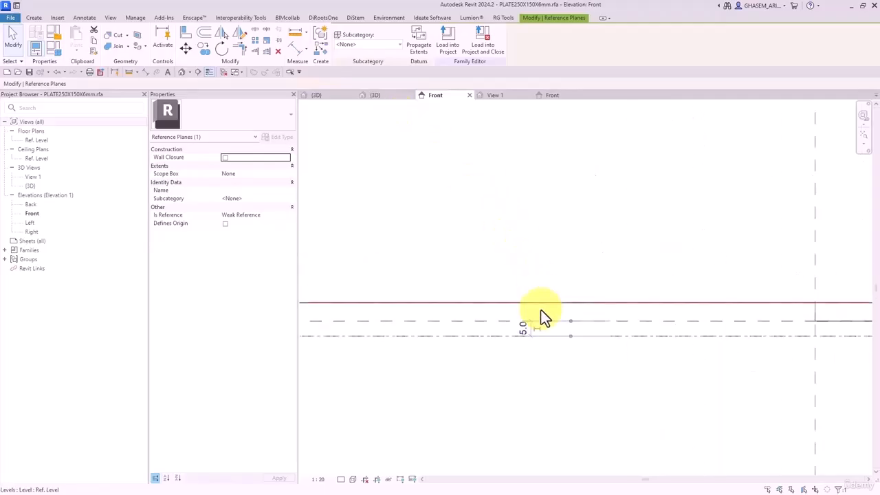
left_click(527, 326)
left_click(403, 423)
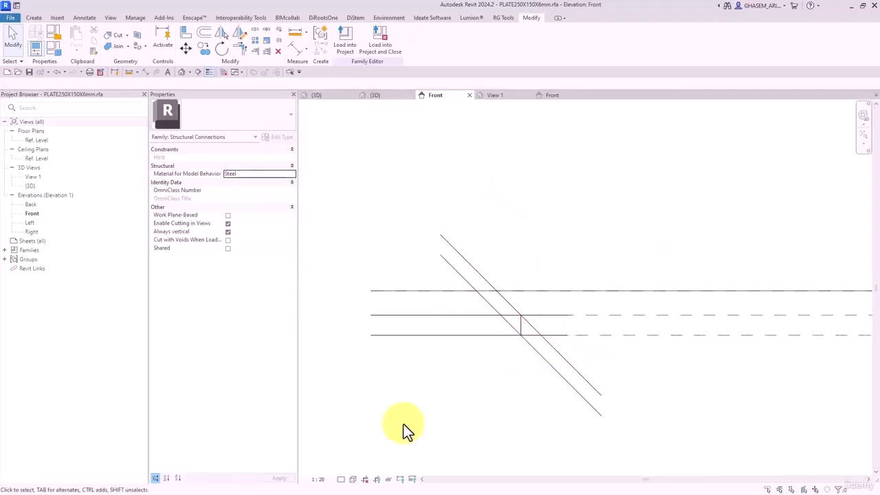
left_click(319, 479)
left_click(328, 383)
left_click(510, 323)
scroll(563, 326, "down", 2)
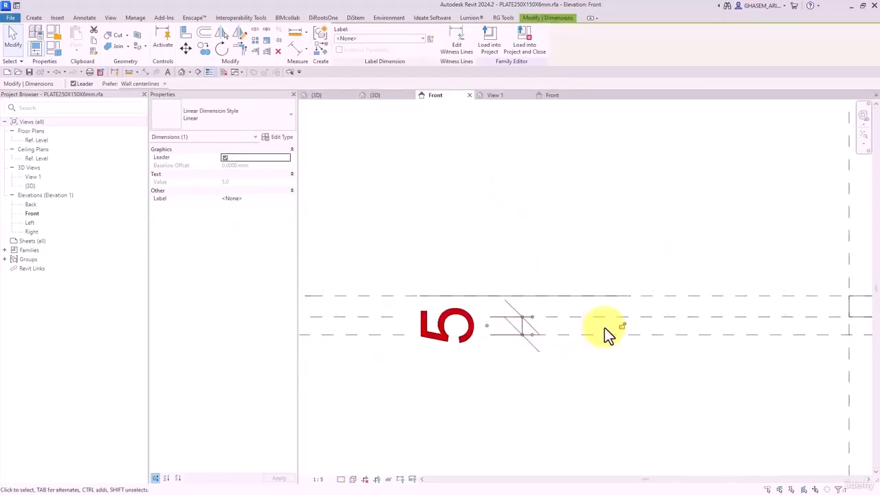
left_click(564, 329)
scroll(562, 363, "down", 1)
scroll(564, 363, "down", 2)
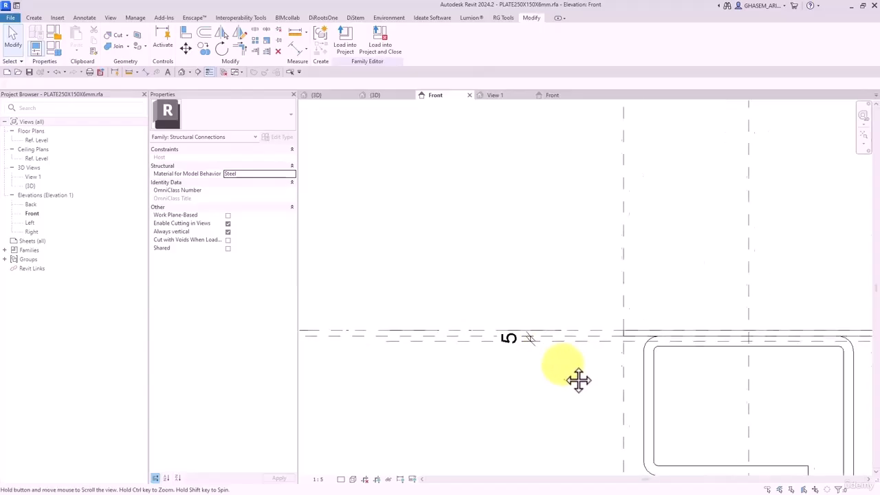
- Open the default 3D view and orbit it to see the bars' bent legs
left_click(180, 72)
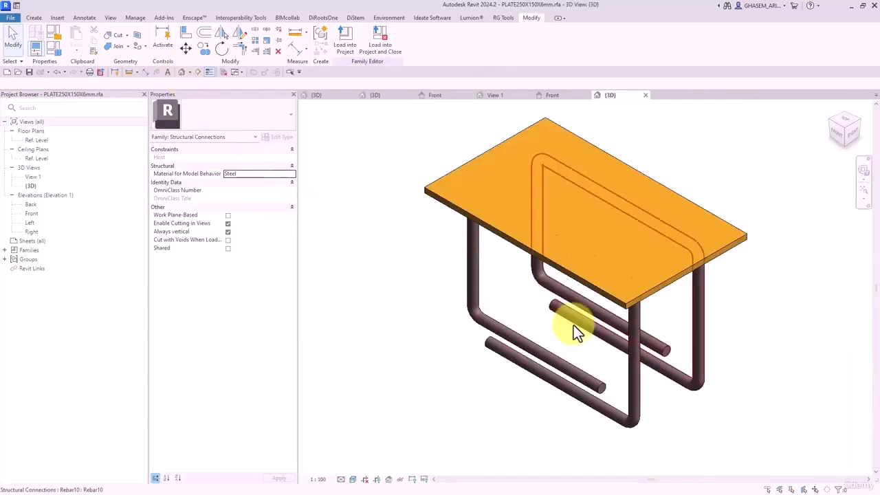
middle_click_drag(573, 327, 771, 217, "shift")
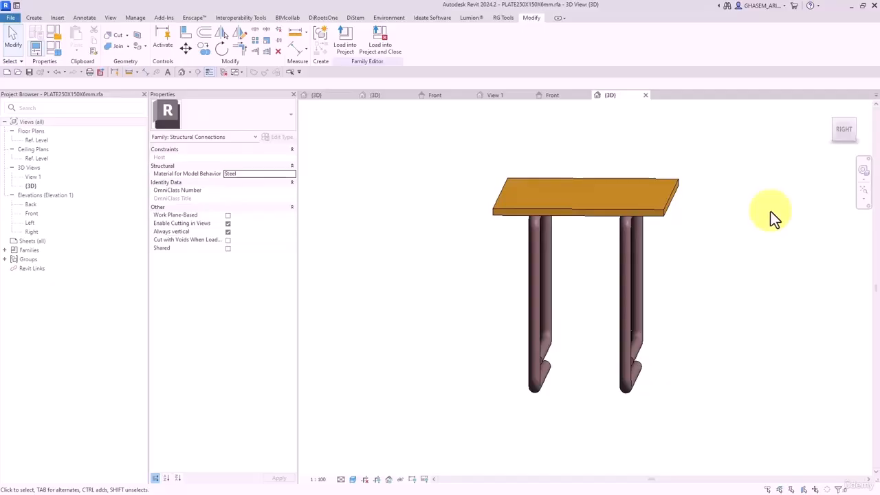
middle_click_drag(730, 218, 710, 302, "shift")
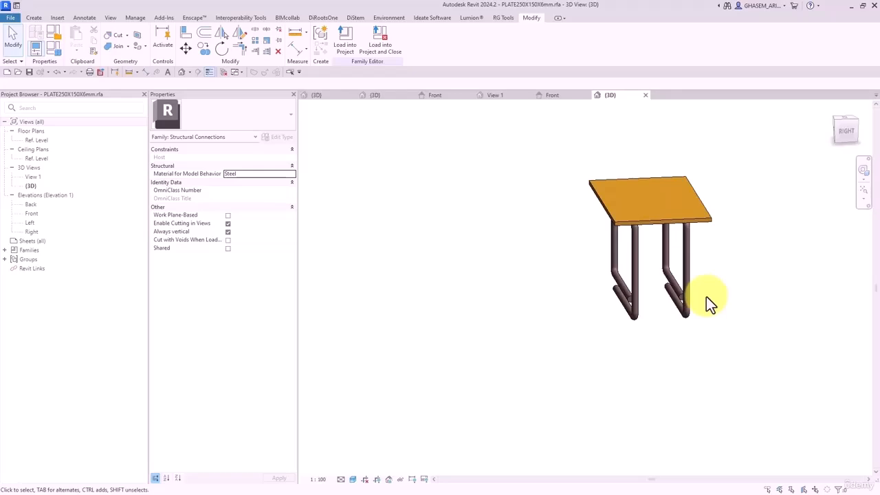
middle_click_drag(706, 296, 598, 399, "shift")
- Cycle the detail level through Coarse, Medium and Fine, ending at Fine
left_click(342, 479)
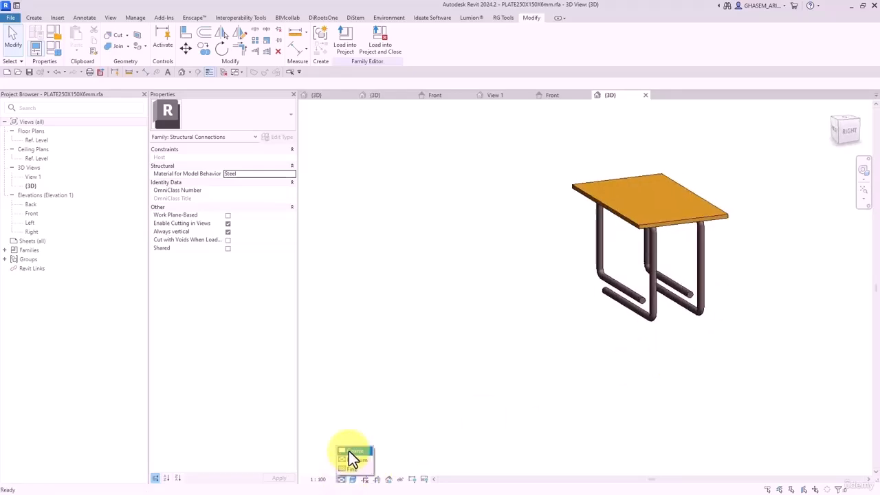
left_click(350, 450)
left_click(341, 479)
left_click(350, 460)
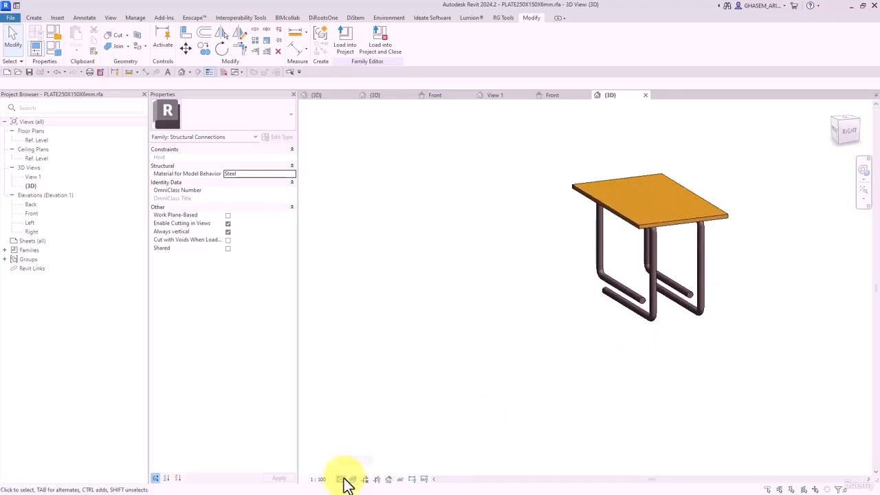
left_click(342, 479)
left_click(353, 469)
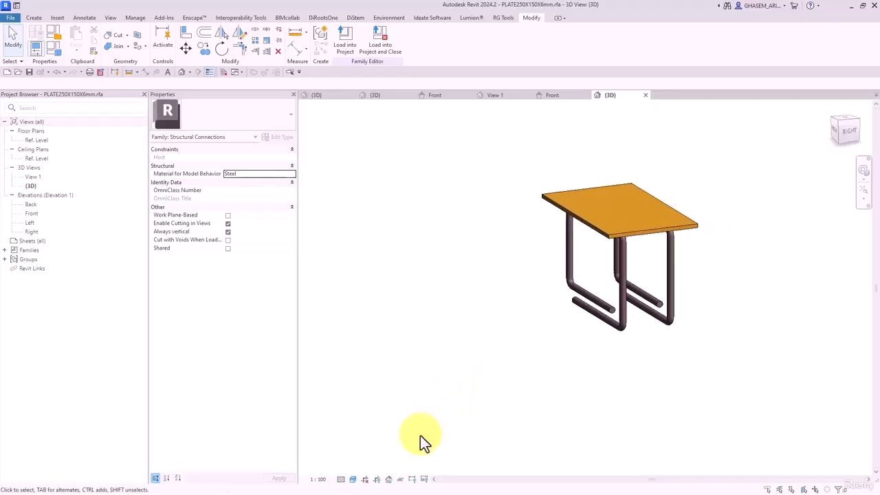
- Select both Rebar10 bars beneath the plate
left_click_drag(738, 304, 399, 382)
middle_click_drag(398, 381, 673, 372, "shift")
left_click(677, 366)
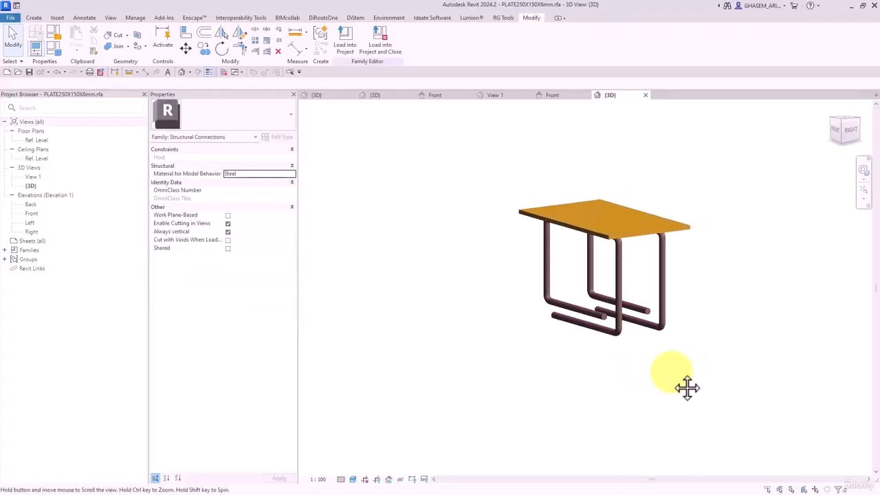
scroll(658, 295, "up", 1)
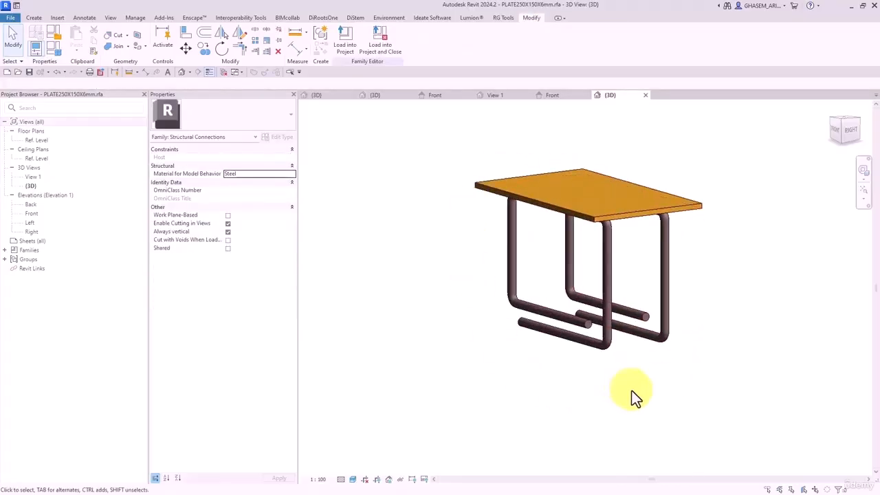
middle_click_drag(632, 390, 660, 374, "shift")
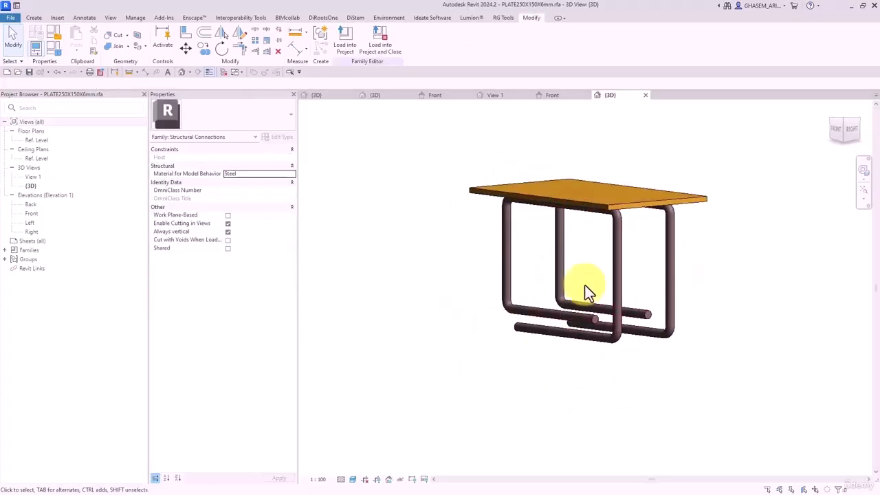
left_click(542, 328)
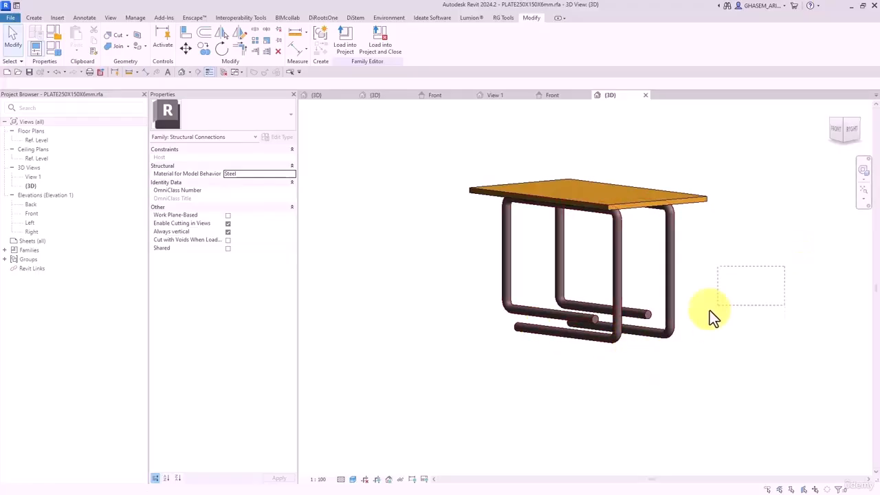
left_click_drag(769, 260, 440, 392)
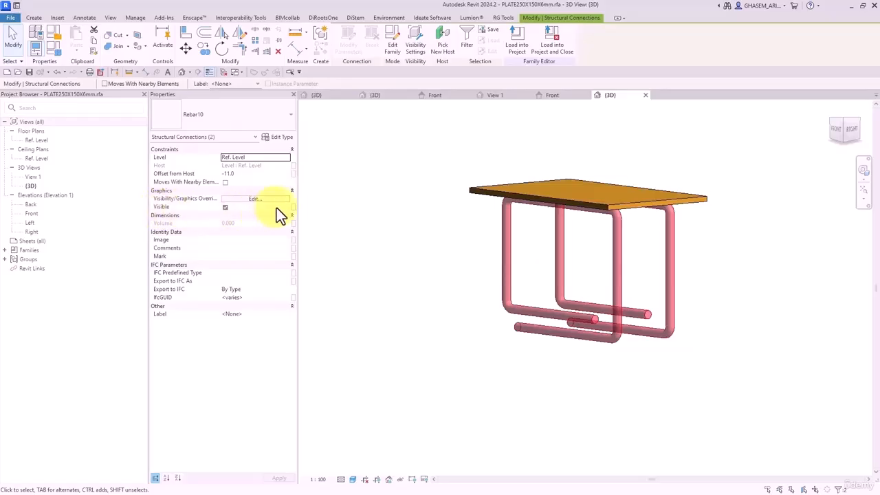
- Link both bars' Visible property to a new instance family parameter named Is_Rebar
left_click(292, 207)
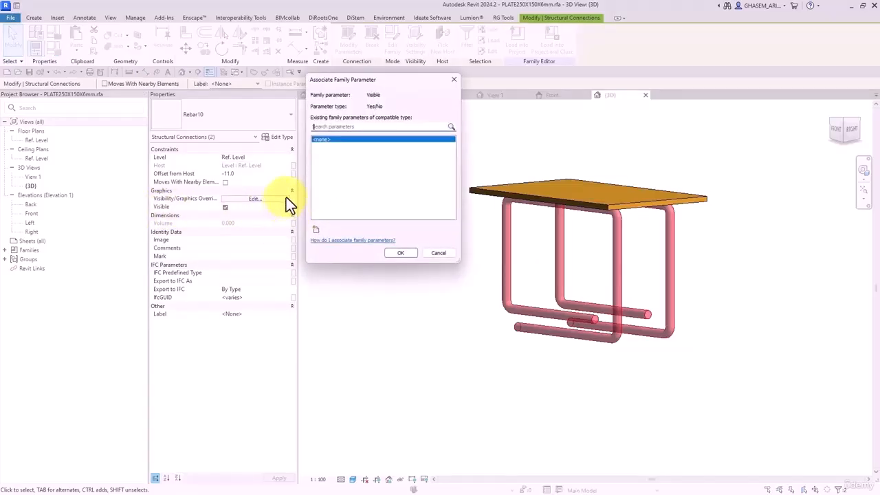
left_click(314, 229)
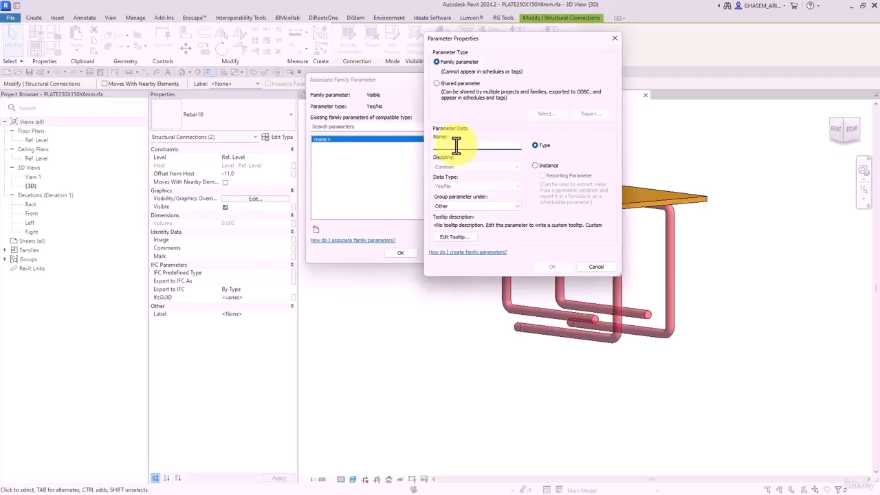
key("BackSpace")
type("Is rebar")
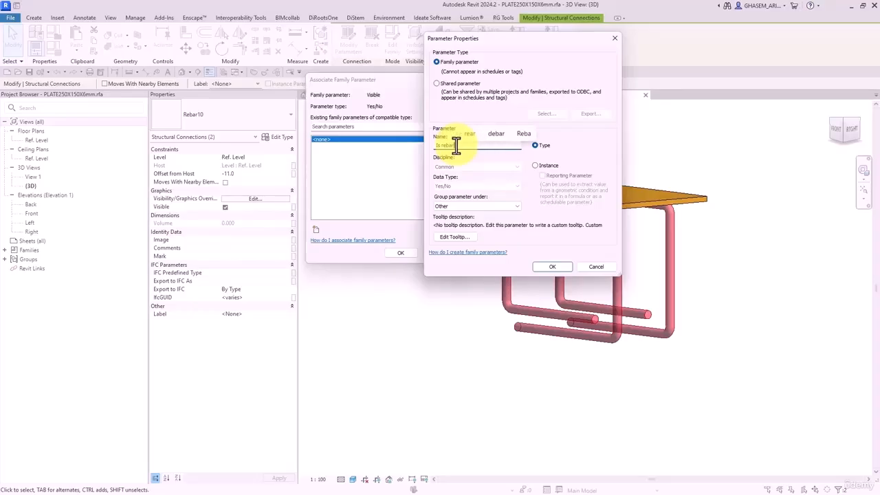
left_click_drag(440, 146, 517, 157)
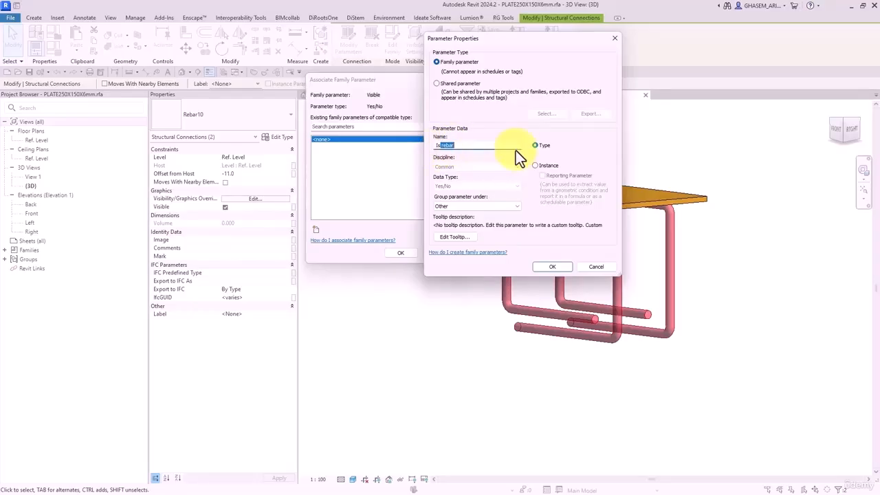
type("_Rebar")
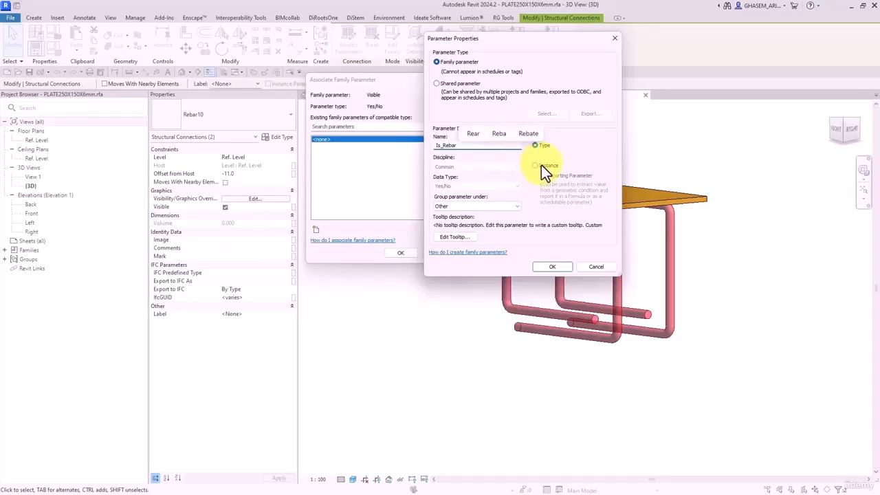
left_click(538, 165)
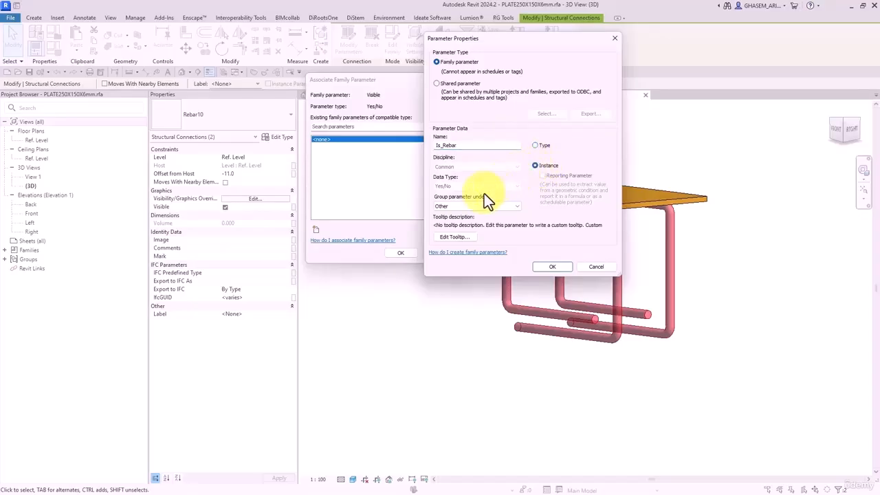
left_click(545, 263)
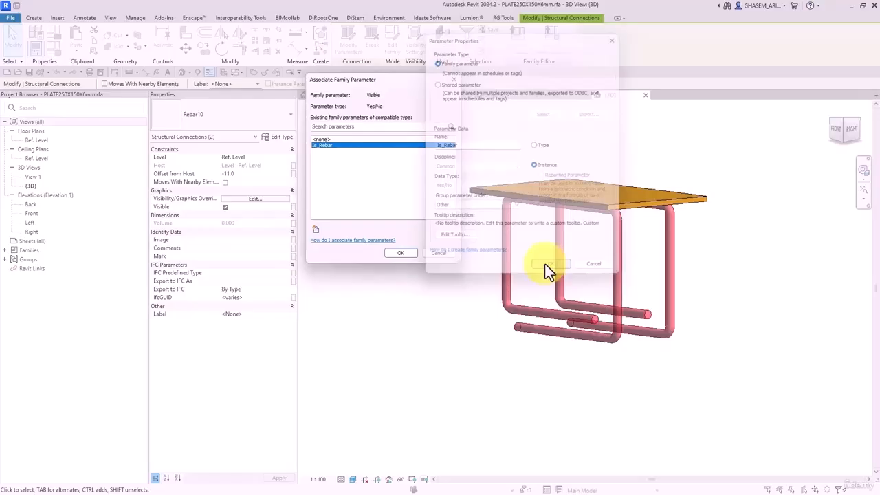
left_click(396, 255)
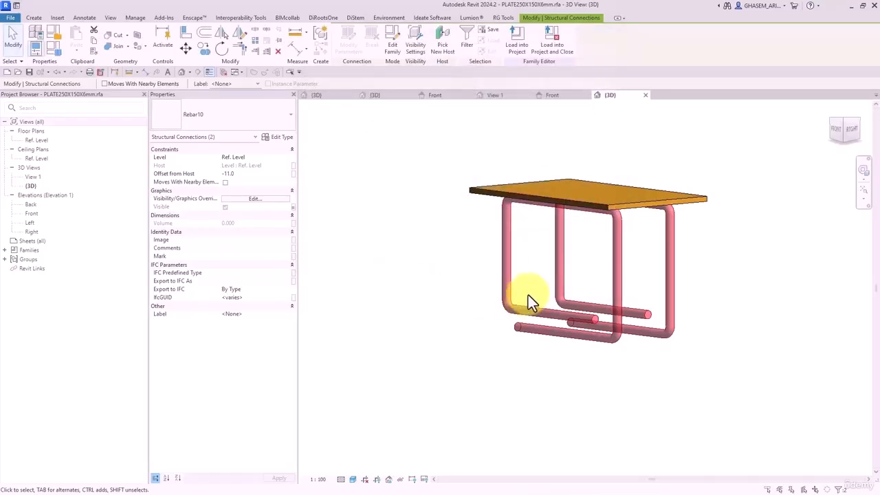
- Set the bars' visibility settings so they display only at Fine detail
left_click(420, 49)
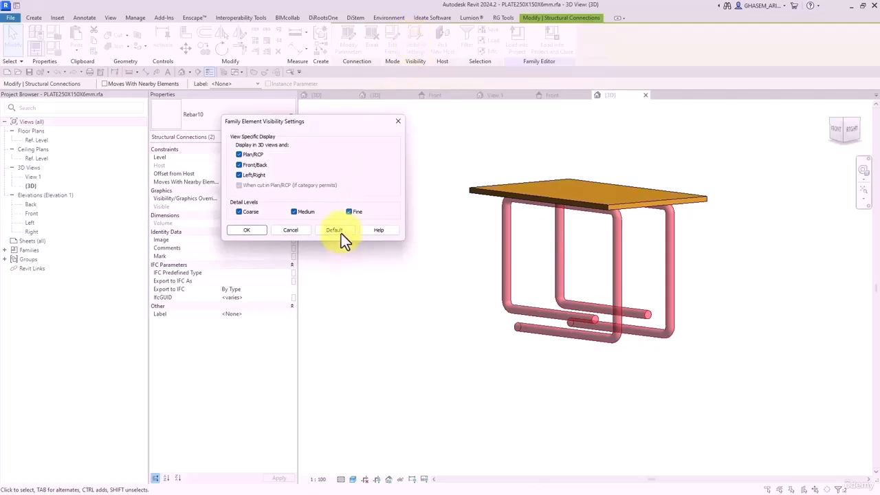
left_click(239, 211)
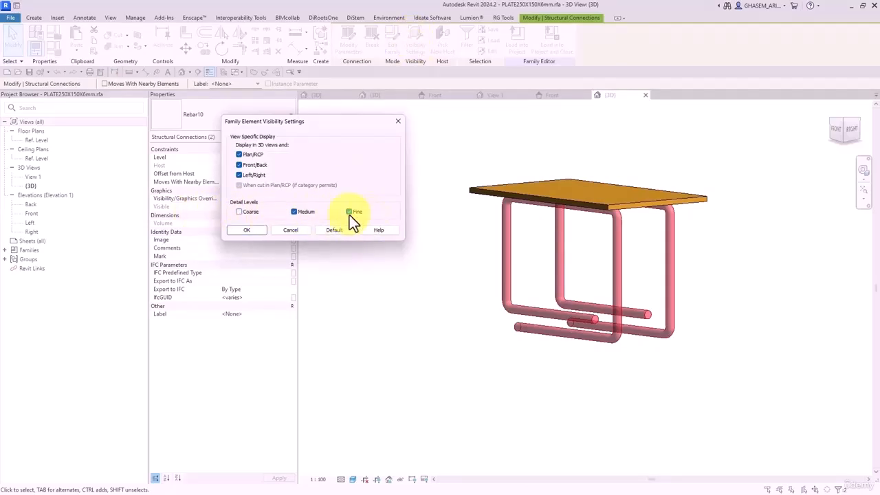
left_click(311, 212)
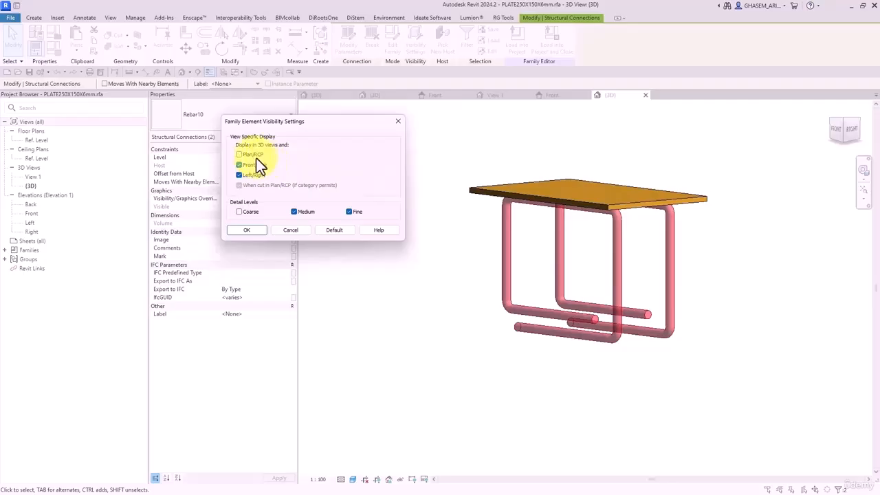
left_click(262, 233)
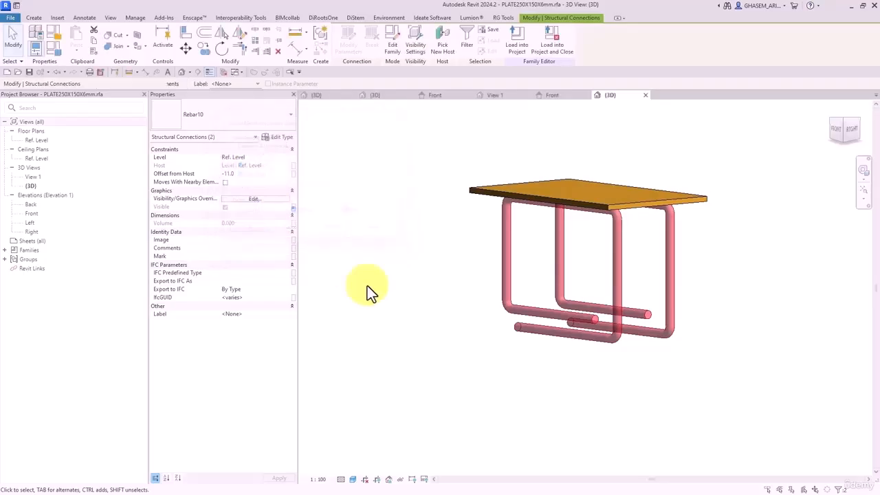
left_click(368, 292)
- Turn on visibility preview in 3D and compare Coarse with Fine, ending at Fine
left_click(424, 478)
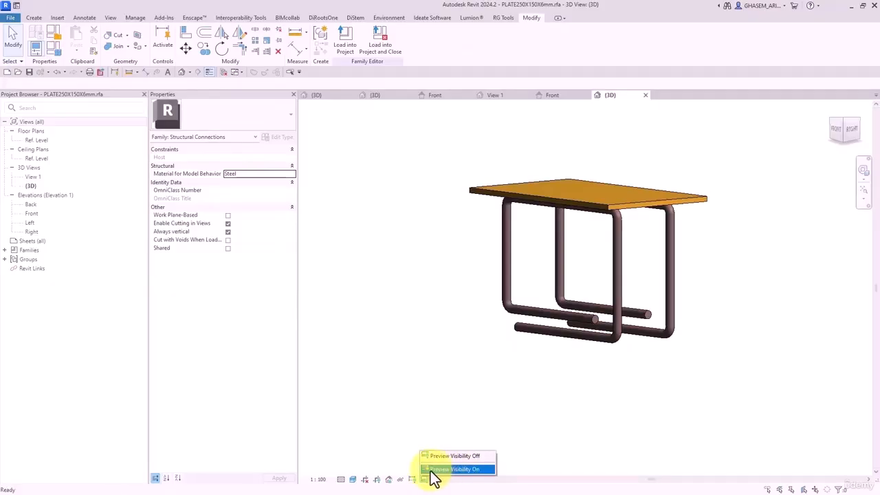
left_click(466, 469)
left_click(341, 479)
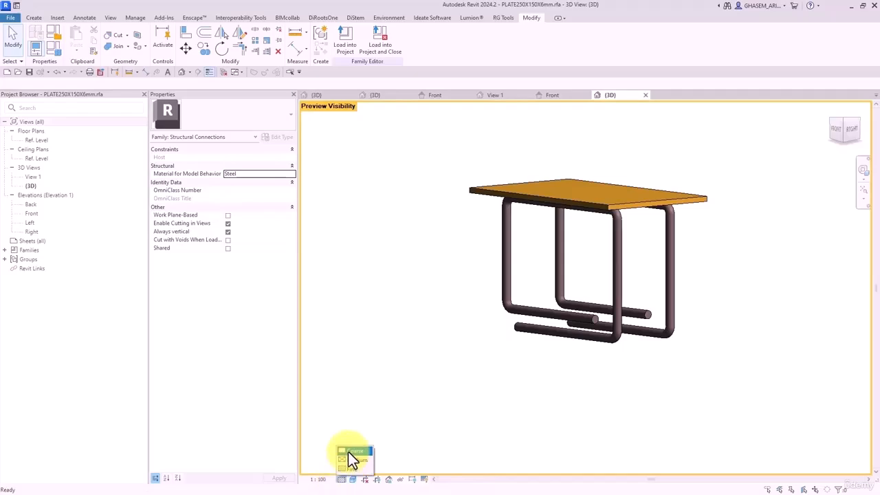
left_click(347, 451)
left_click(342, 479)
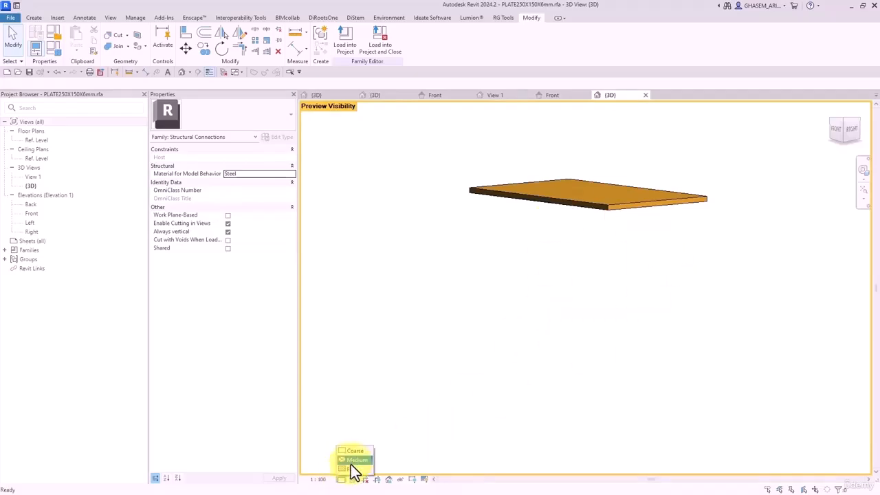
left_click(353, 470)
left_click(341, 479)
left_click(353, 470)
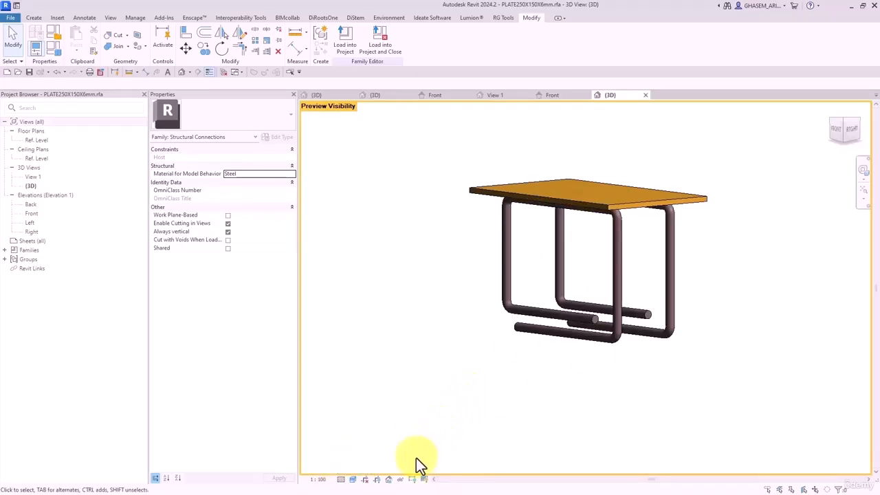
- In the Ref. Level plan, enable preview visibility and compare Coarse and Fine detail
double_click(40, 140)
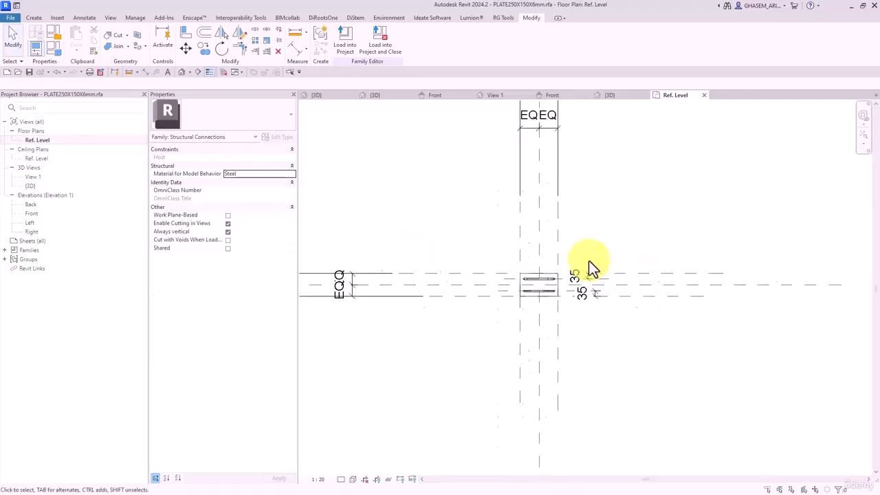
scroll(522, 302, "up", 3)
left_click(413, 479)
left_click(424, 469)
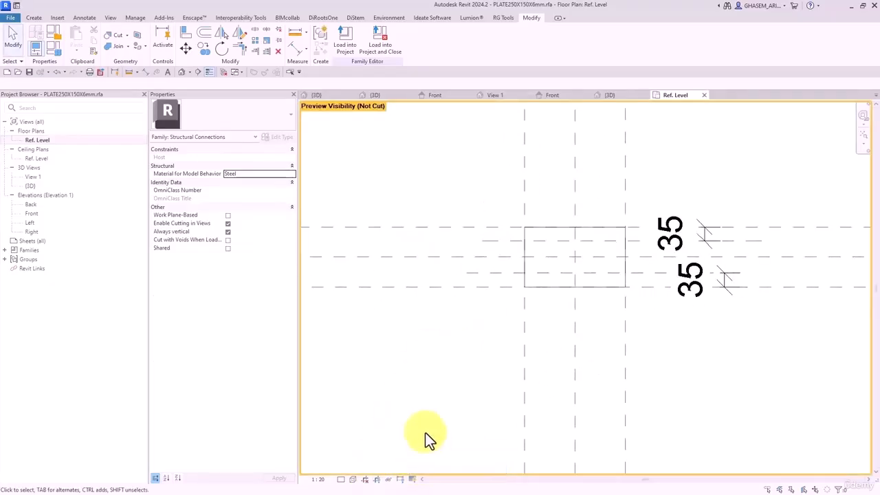
left_click(342, 479)
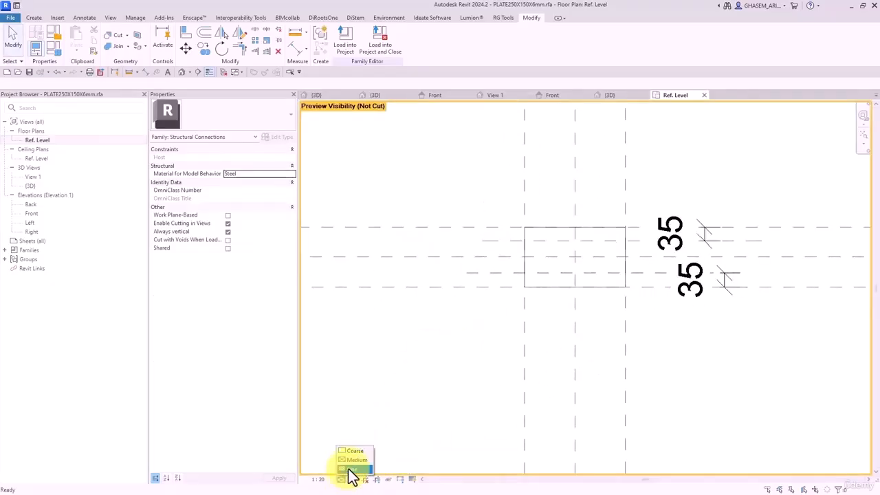
left_click(348, 469)
left_click(343, 480)
left_click(352, 450)
left_click(343, 479)
left_click(350, 470)
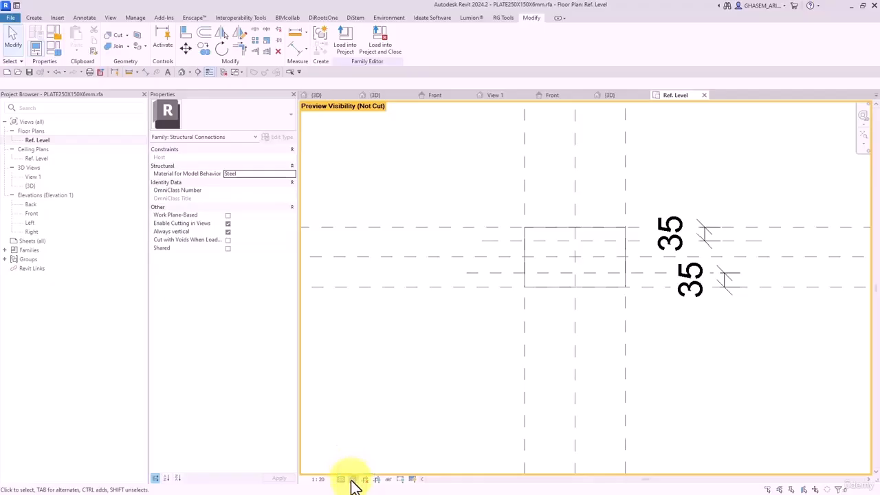
left_click(183, 72)
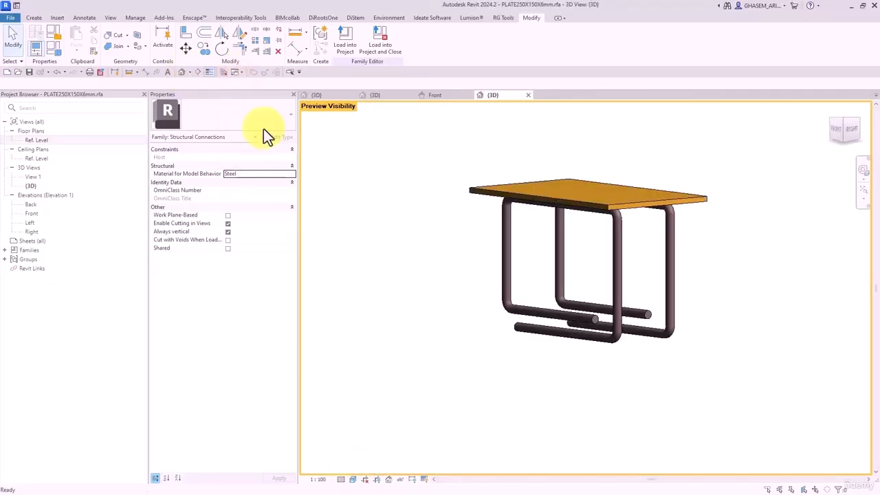
- Toggle Is_Rebar off and back on in Family Types, leaving it checked
left_click(55, 48)
left_click(167, 183)
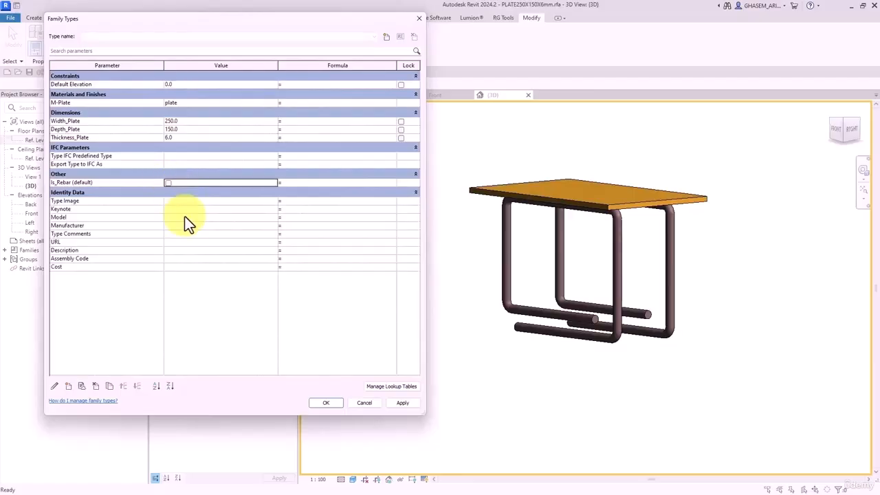
left_click(402, 403)
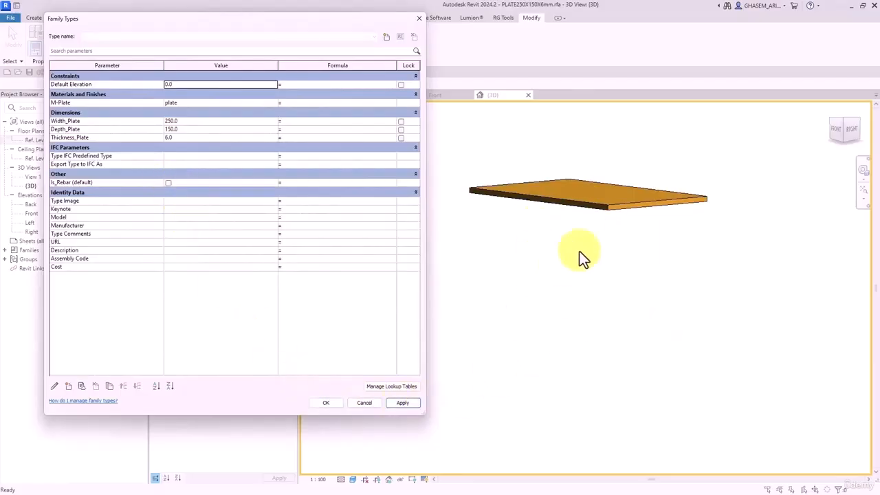
left_click(167, 183)
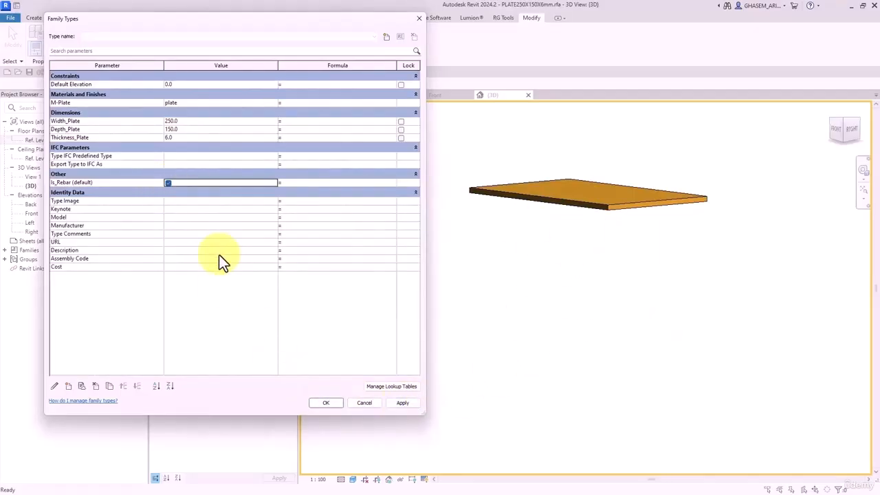
left_click(403, 403)
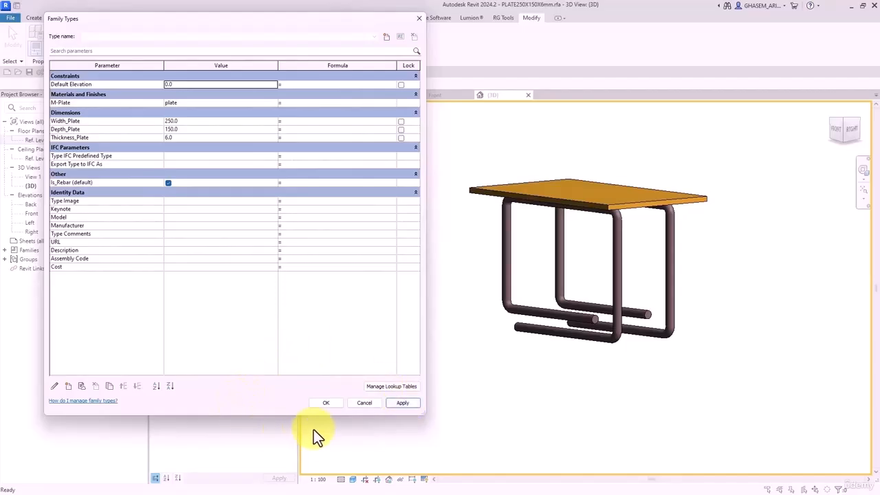
left_click(325, 403)
- Open the Ref. Level plan and save the plate family, replacing the existing file
scroll(435, 364, "down", 2)
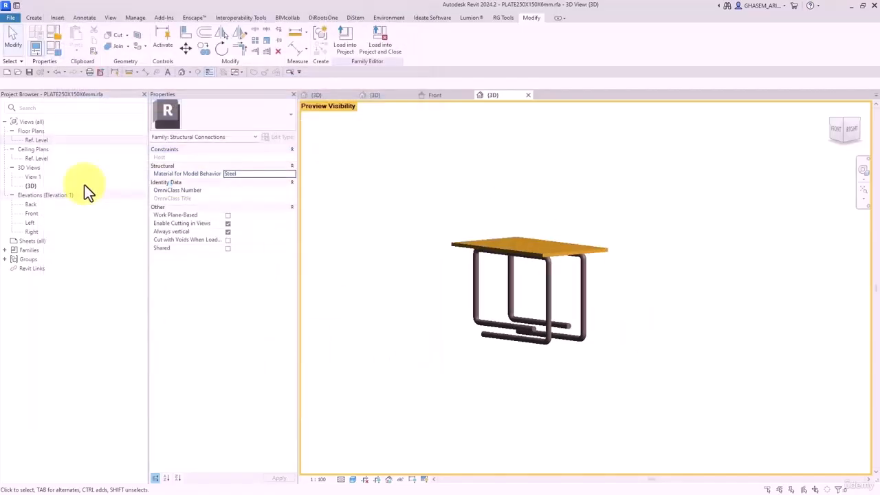
double_click(39, 140)
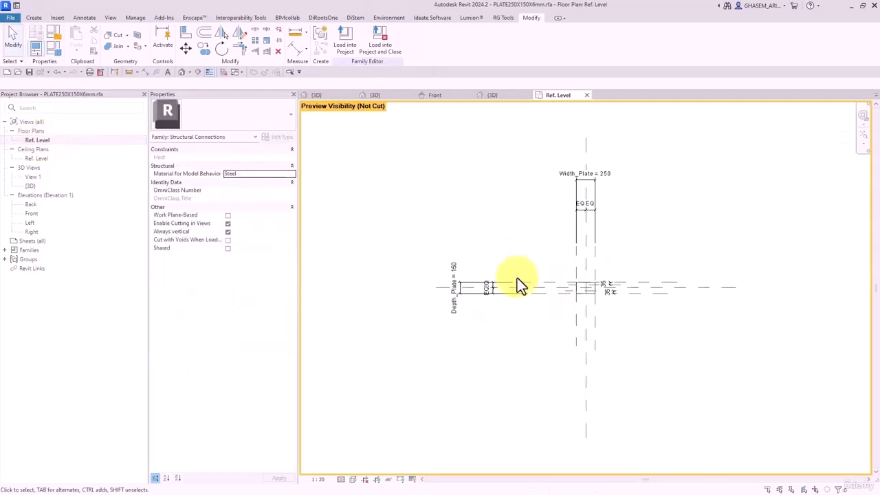
left_click(29, 72)
left_click(423, 257)
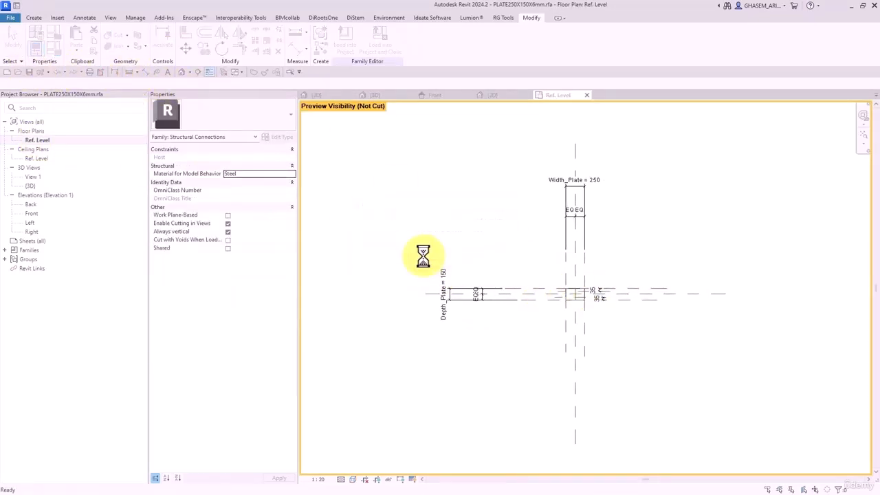
- Load PLATE250X150X6mm into Family2, overwriting the existing version
left_click(224, 72)
left_click(380, 40)
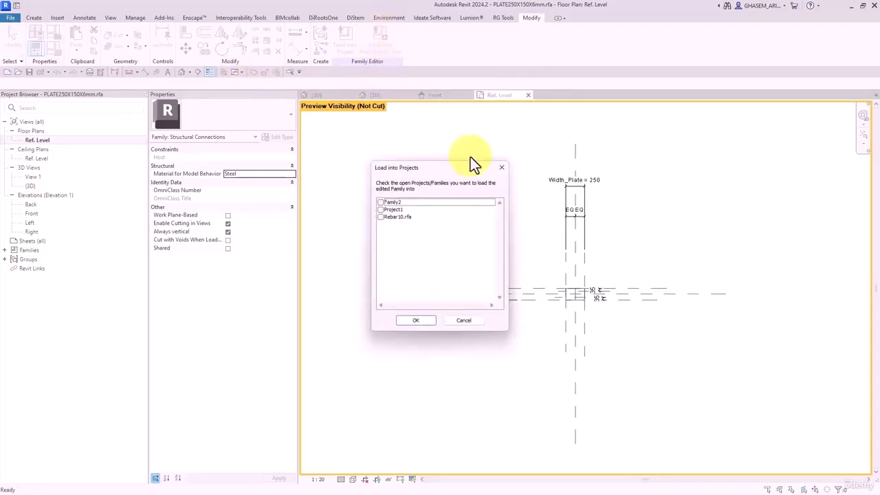
left_click(381, 204)
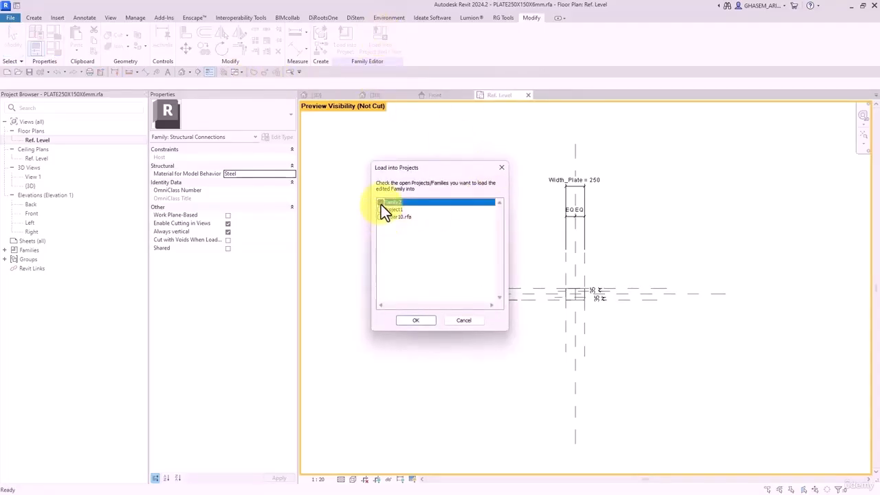
left_click(415, 321)
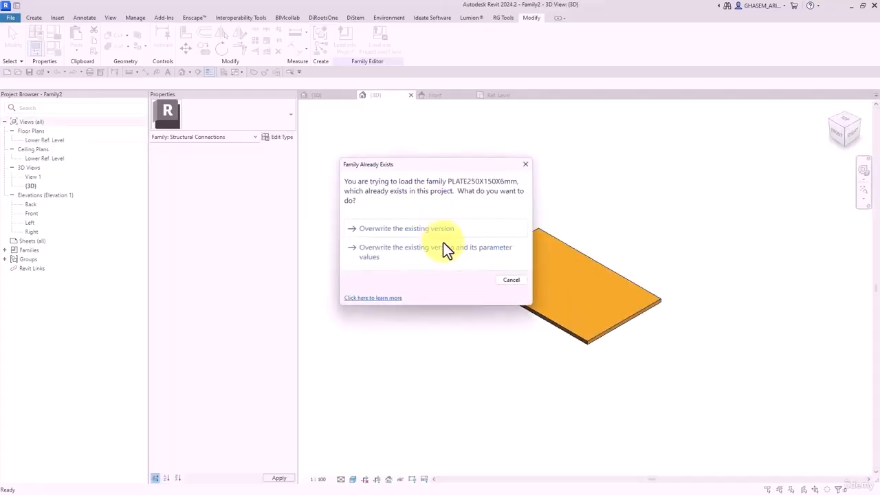
left_click(411, 232)
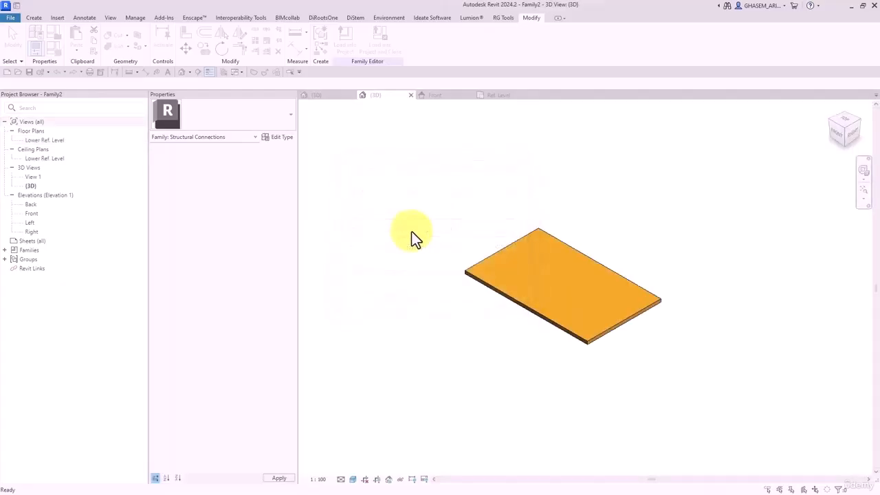
left_click(493, 288)
- Compare Coarse, Medium and Fine detail to confirm the rebar appears only at Fine
middle_click_drag(492, 288, 624, 297, "shift")
left_click(341, 479)
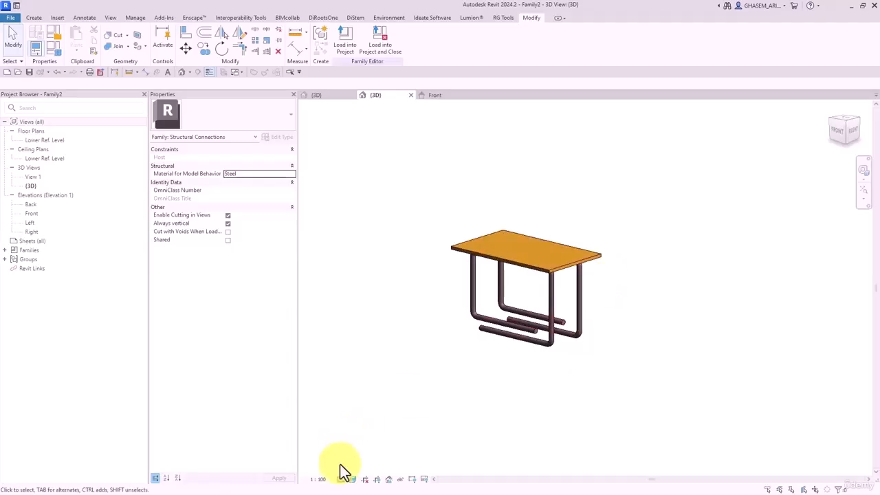
left_click(353, 451)
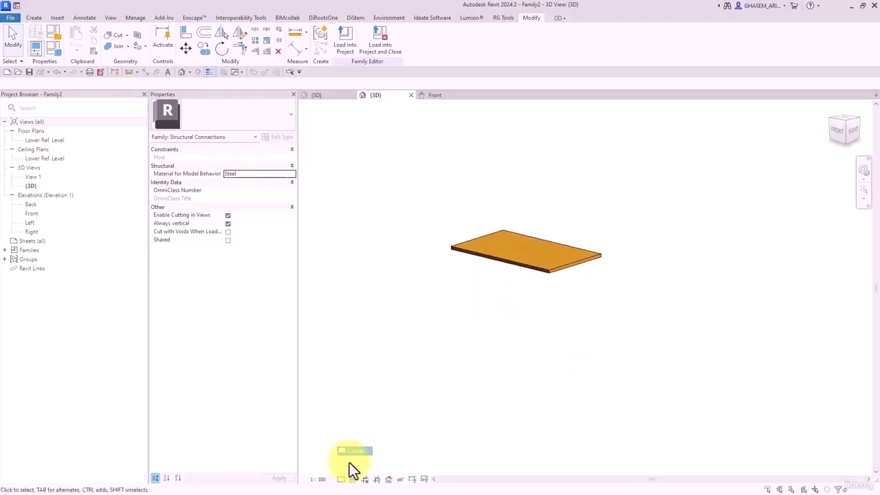
left_click(341, 479)
left_click(351, 460)
left_click(341, 479)
left_click(350, 468)
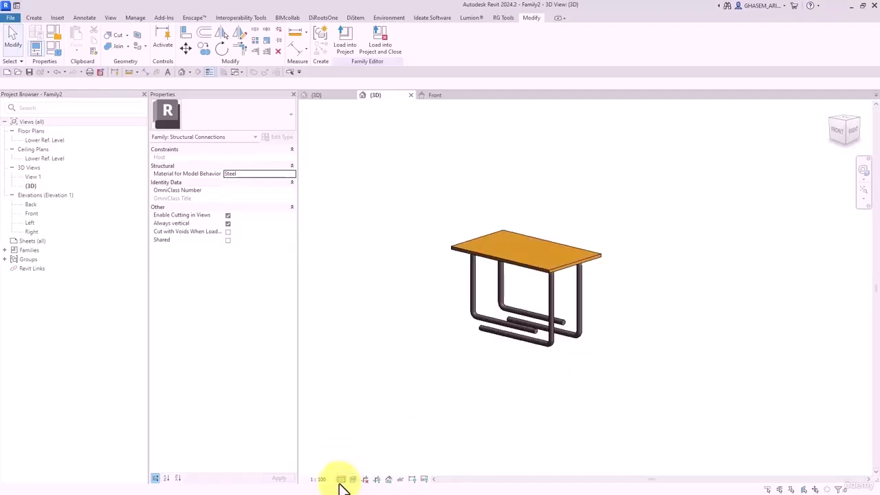
left_click(342, 479)
left_click(354, 450)
left_click(351, 461)
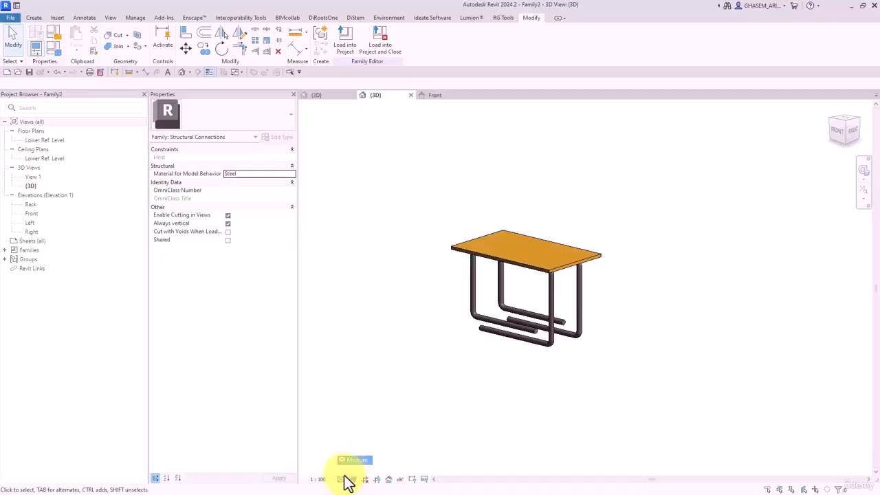
left_click(344, 478)
left_click(345, 470)
left_click(344, 479)
left_click(355, 451)
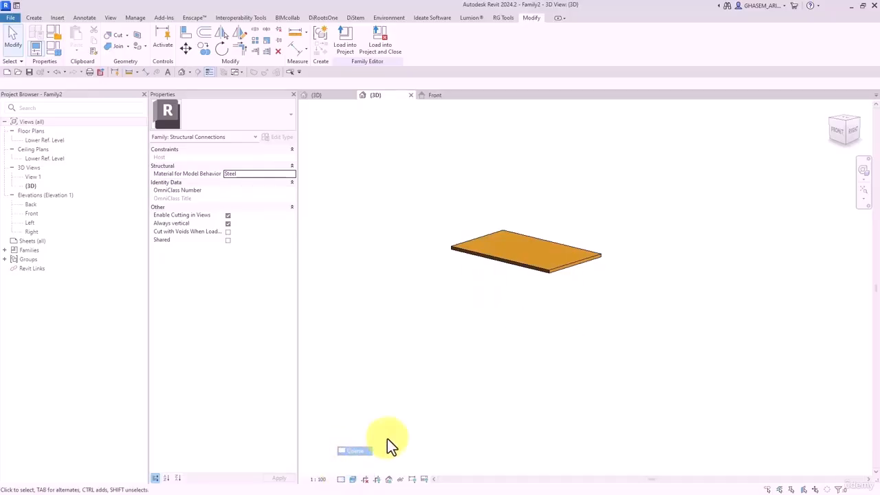
left_click(341, 479)
left_click(350, 470)
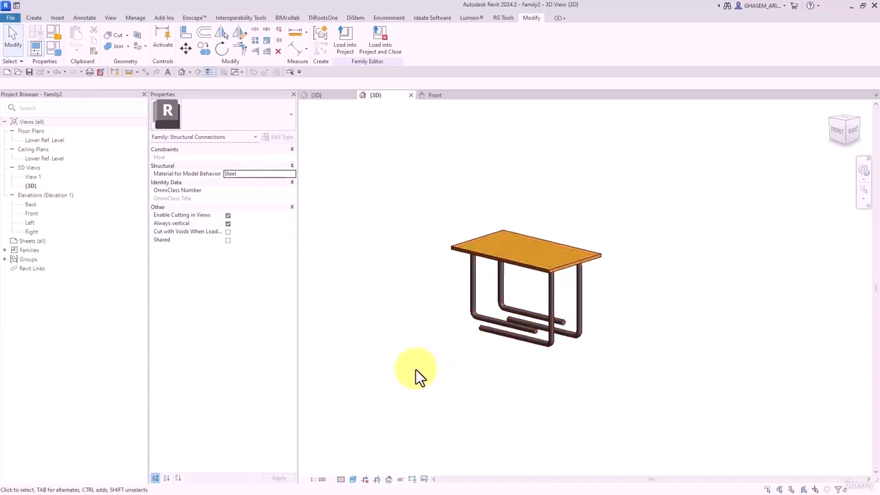
- Recheck Medium and Coarse, restore Fine detail, and select the placed plate
left_click(342, 479)
left_click(352, 466)
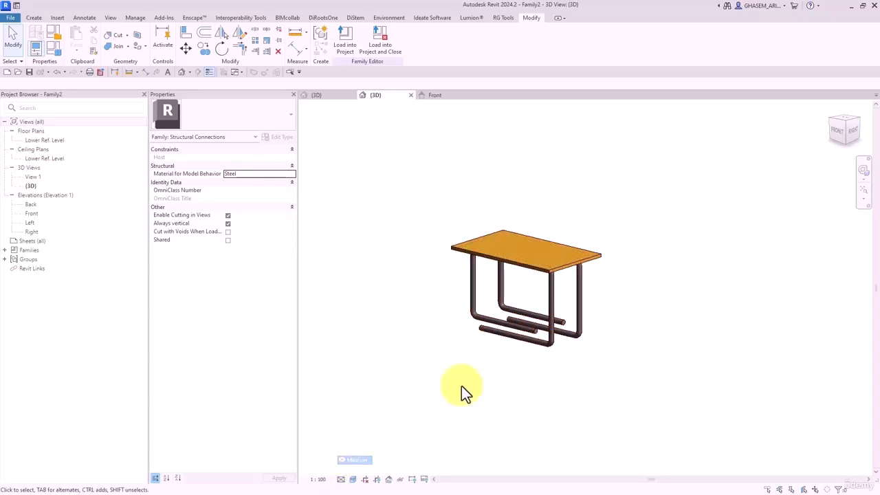
left_click(343, 479)
left_click(347, 452)
left_click(341, 480)
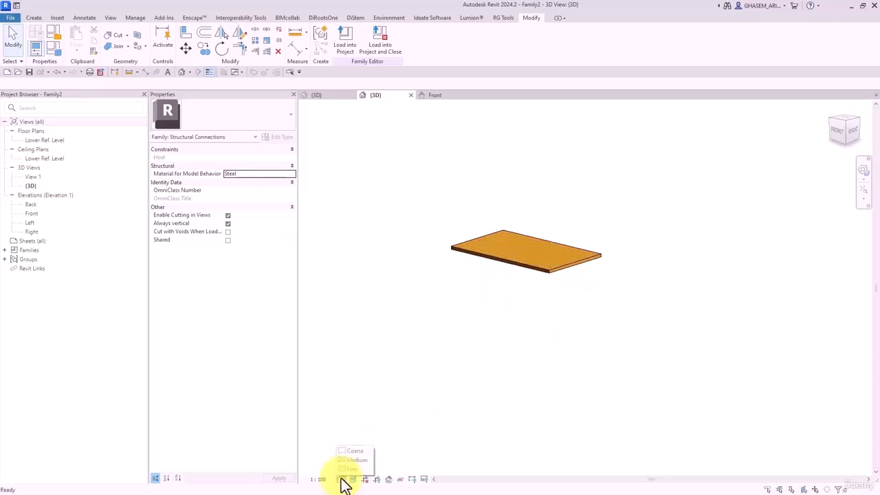
left_click(352, 468)
left_click(473, 298)
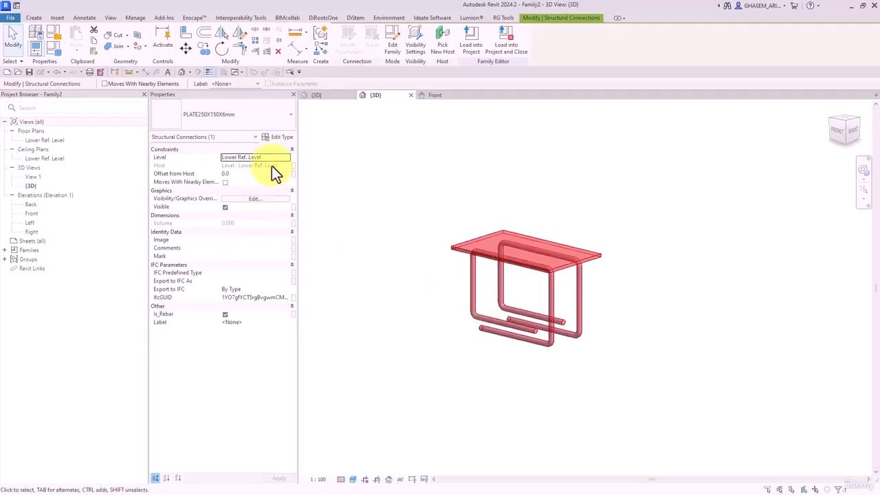
- Associate the nested plate's Is_Rebar with a new Family2 instance parameter named Is_Rebar
left_click(278, 137)
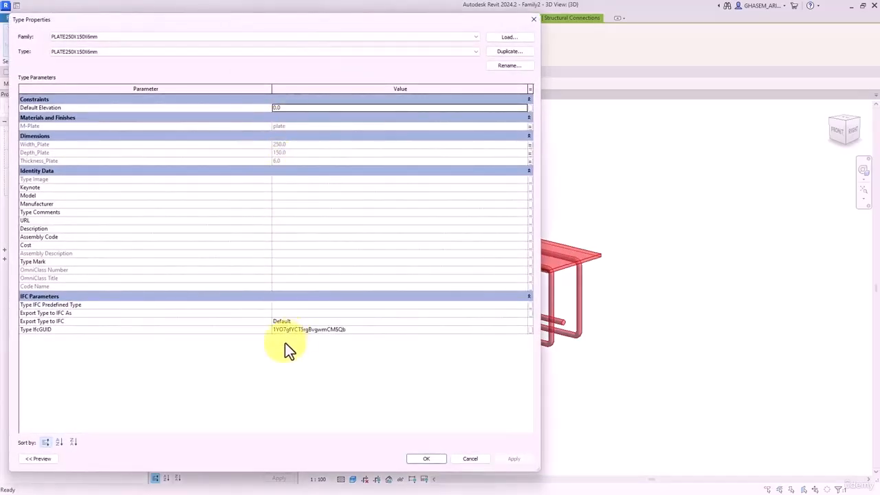
left_click(425, 458)
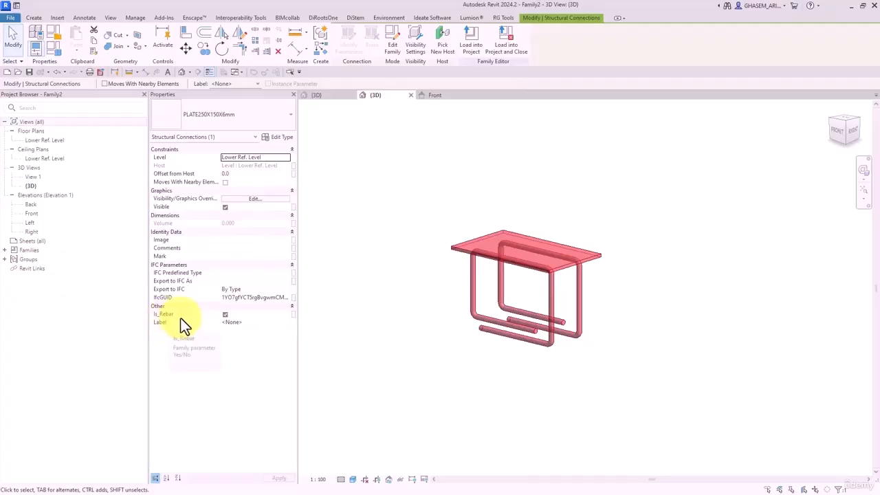
left_click(293, 314)
left_click(317, 229)
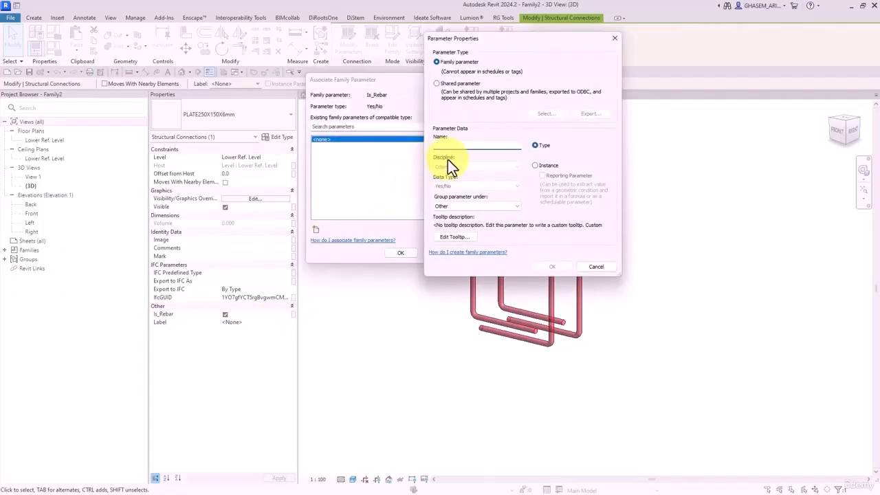
type("Is")
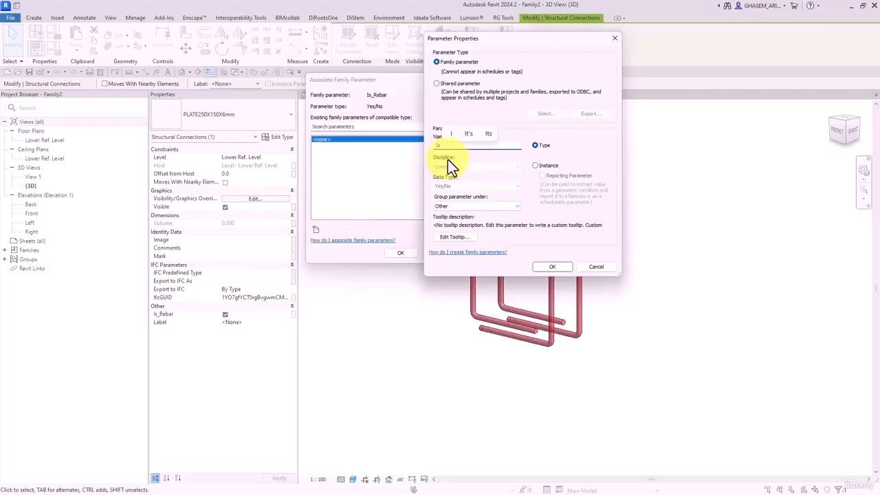
type("_Rebar")
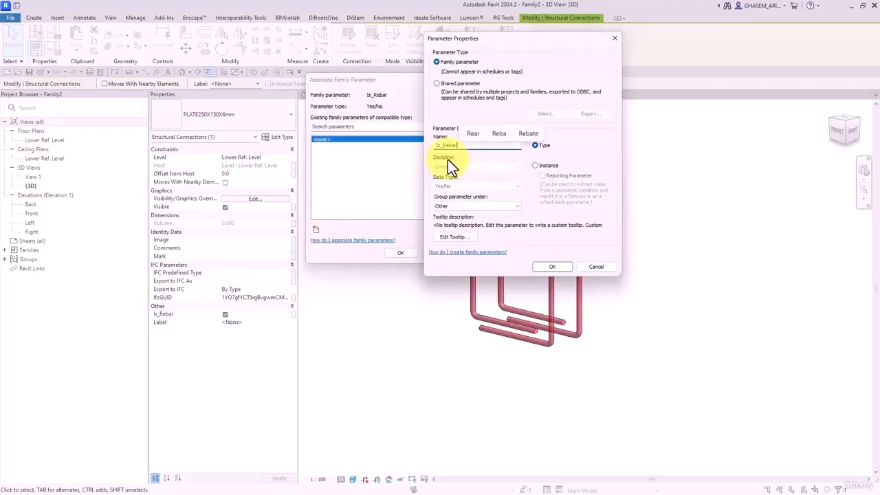
left_click(535, 166)
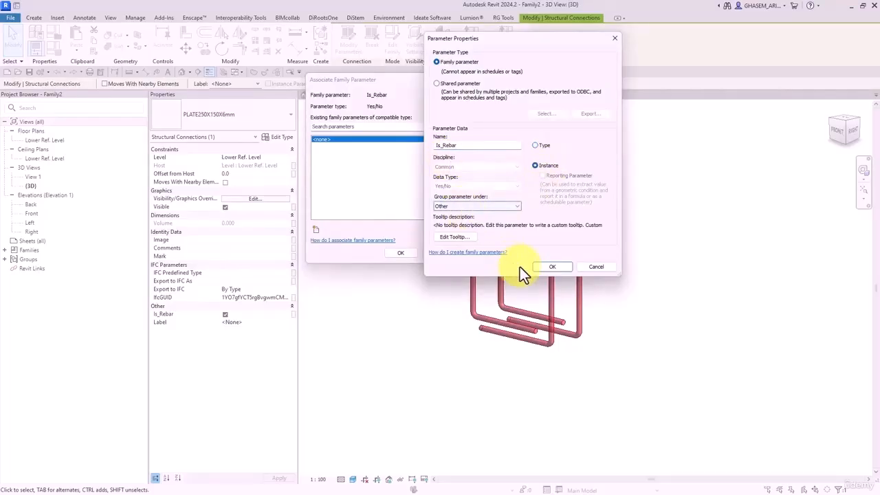
left_click(549, 267)
left_click(390, 254)
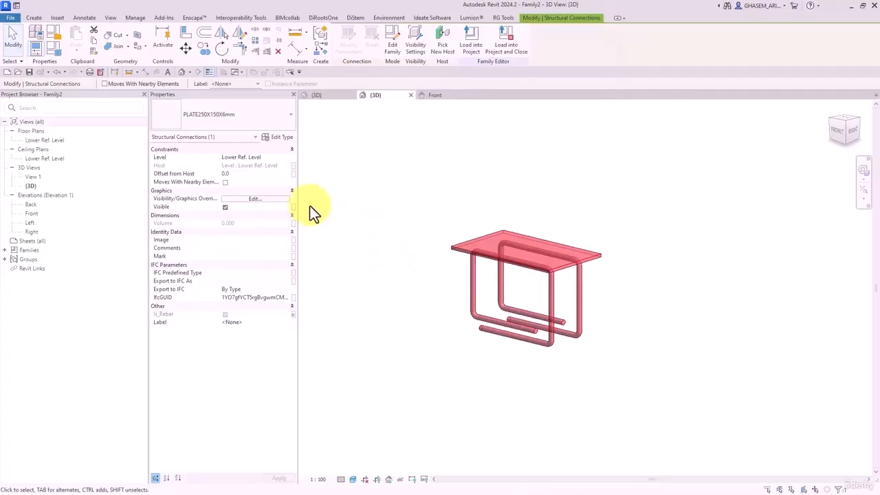
- Review the plate's type properties unchanged, then deselect it and view the model from the right
left_click(282, 137)
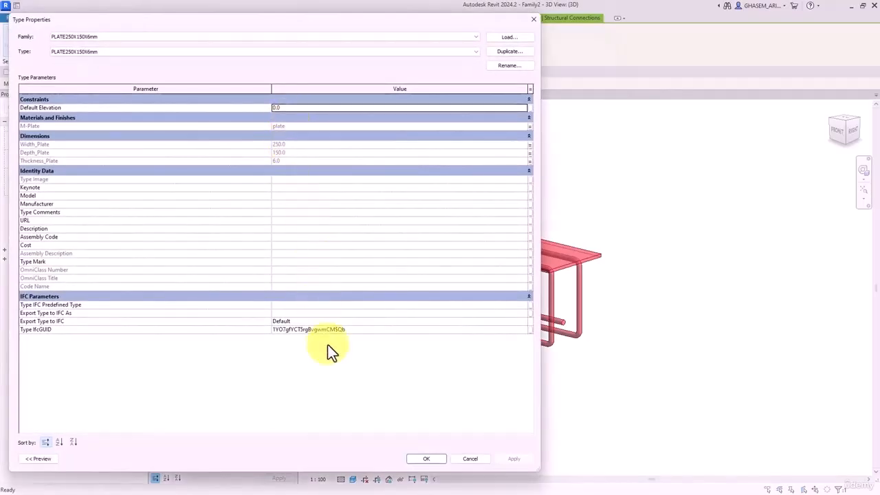
left_click(419, 458)
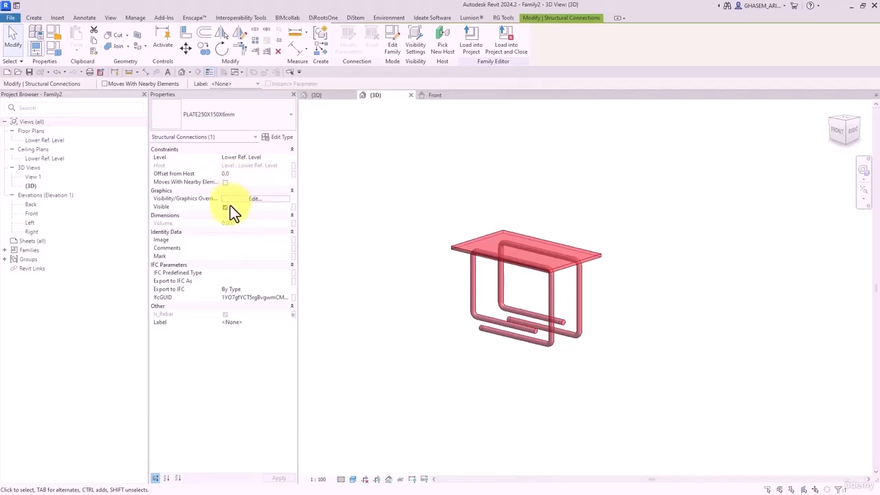
left_click(420, 298)
middle_click_drag(420, 298, 559, 391, "shift")
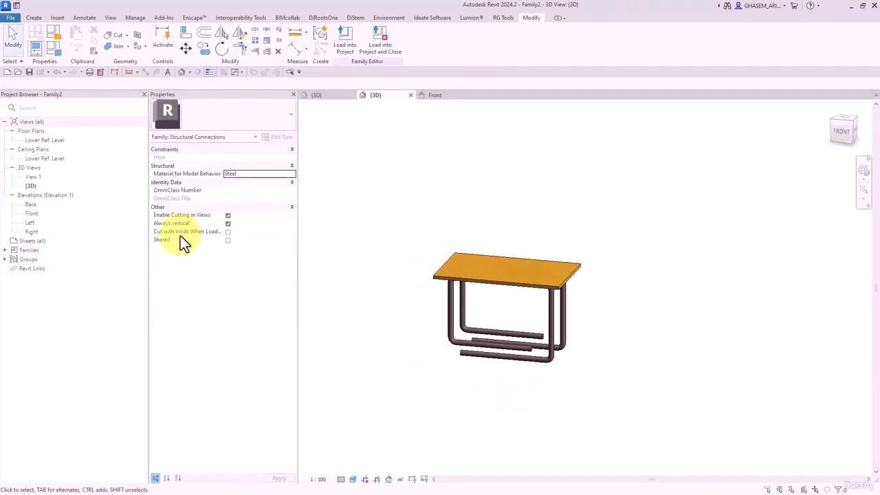
- In the Lower Ref. Level plan, draw a horizontal reference plane across the plate
double_click(42, 140)
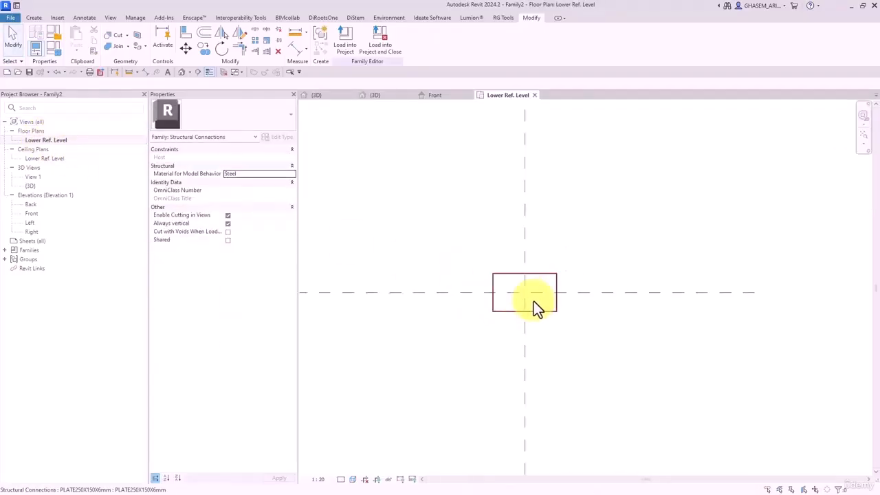
middle_click_drag(399, 215, 389, 226)
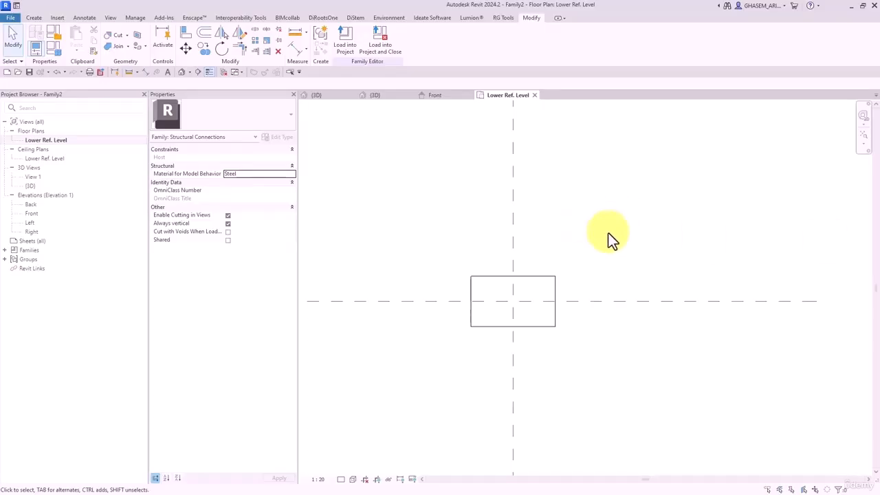
left_click(39, 18)
left_click(520, 41)
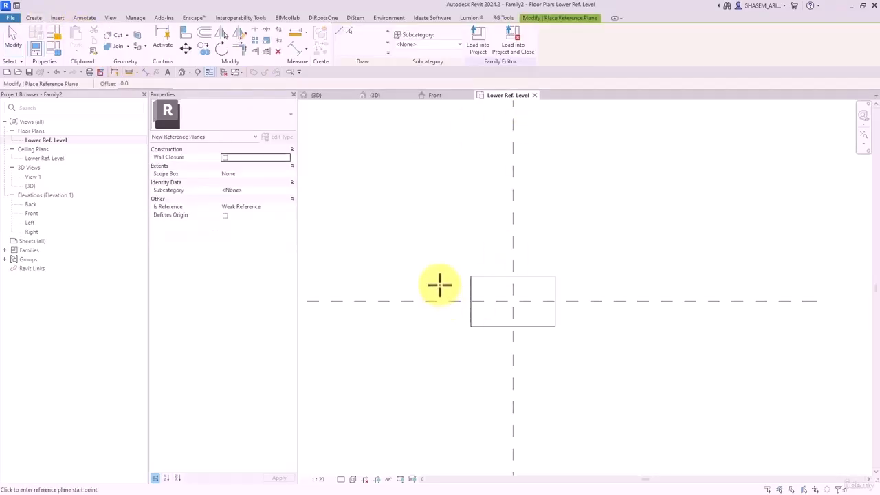
left_click(412, 281)
left_click(664, 281)
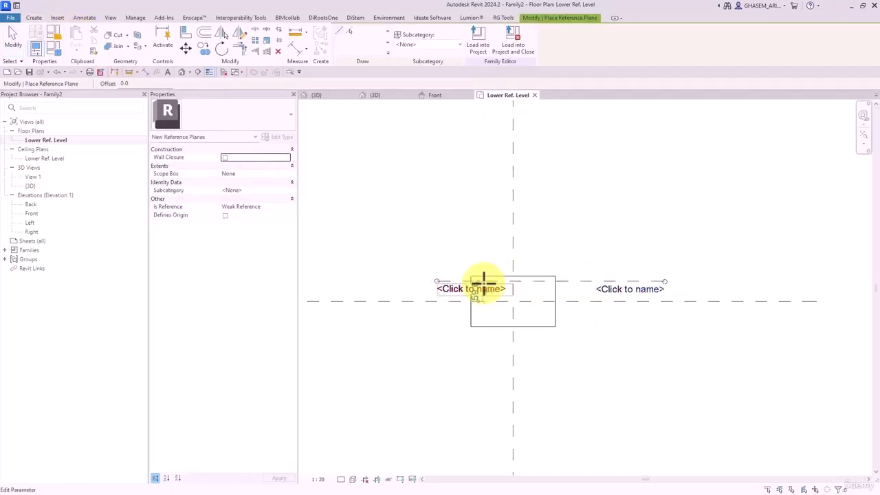
- Dimension the new plane from the plate's top edge with an aligned dimension (15)
left_click(296, 42)
scroll(456, 306, "up", 2)
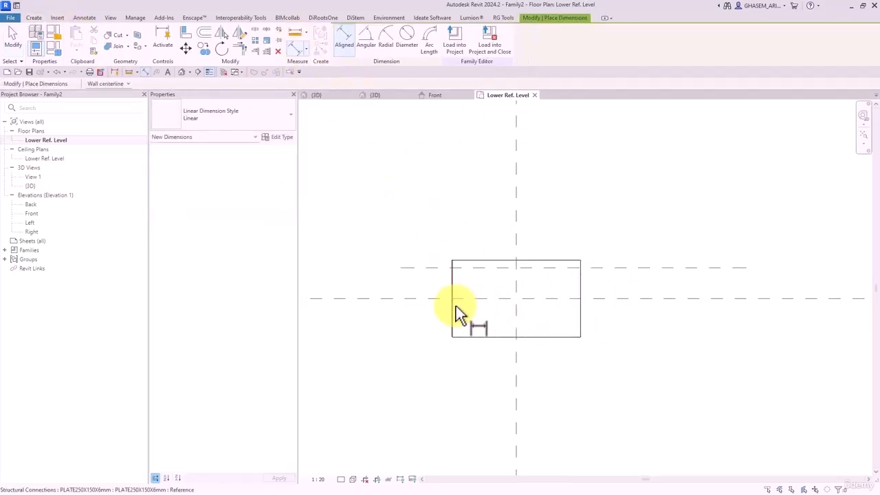
left_click(465, 261)
left_click(449, 266)
left_click(351, 245)
middle_click_drag(422, 237, 494, 200)
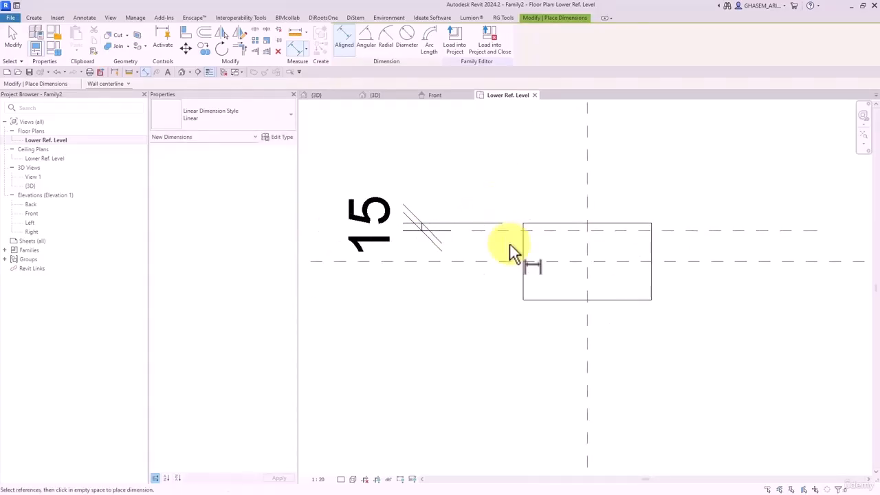
key("Escape")
key("Escape")
- Change the plane's spacing to 50, then to 40, and select the 40 dimension
left_click(514, 232)
left_click(390, 231)
type("50")
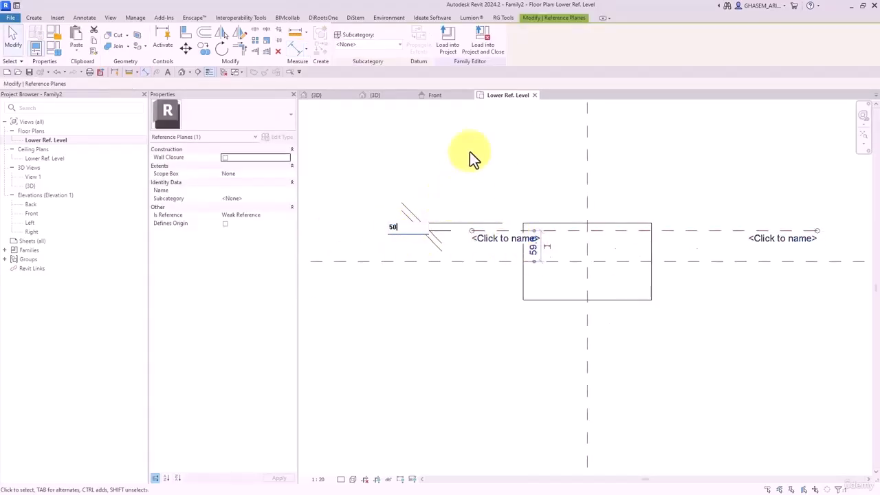
key("Return")
left_click(470, 161)
left_click(489, 249)
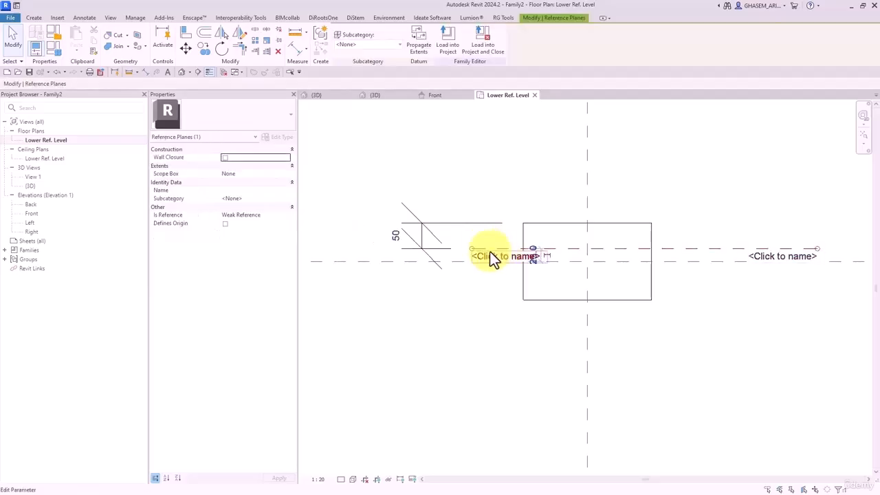
left_click(390, 239)
type("40")
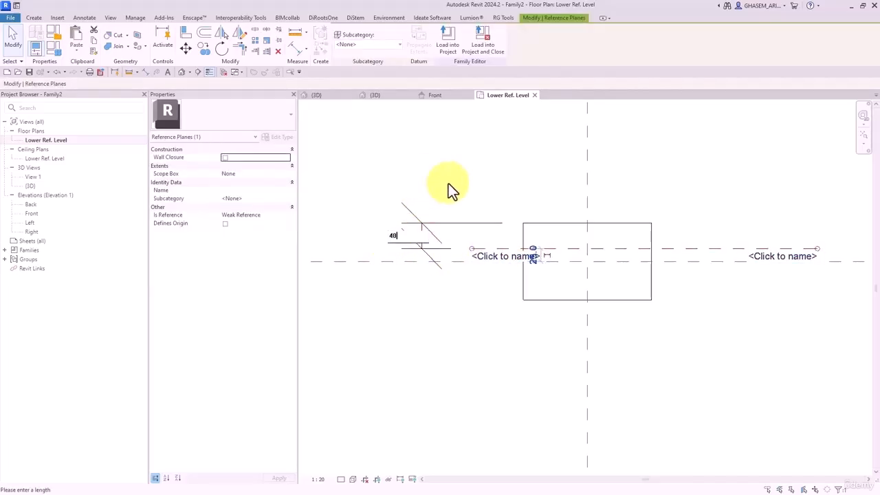
key("Return")
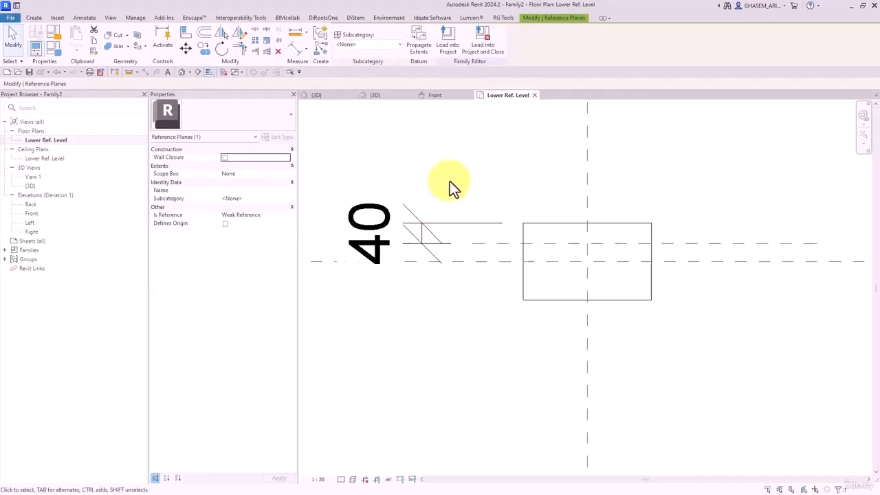
left_click(449, 180)
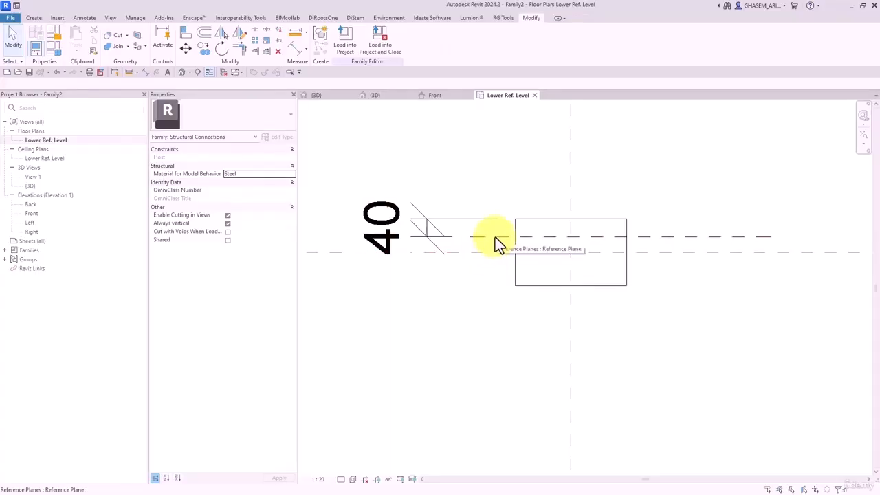
left_click(433, 221)
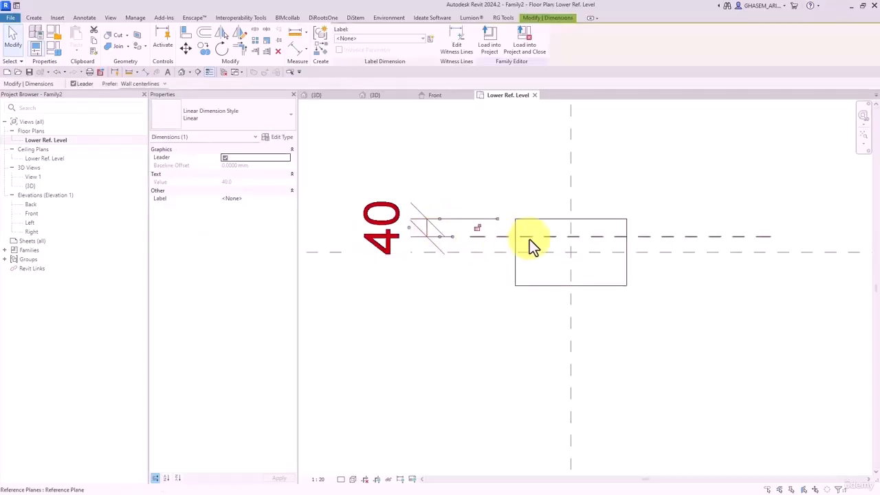
- Label the 40 dimension with a new instance parameter named Offset_Lshape
left_click(429, 39)
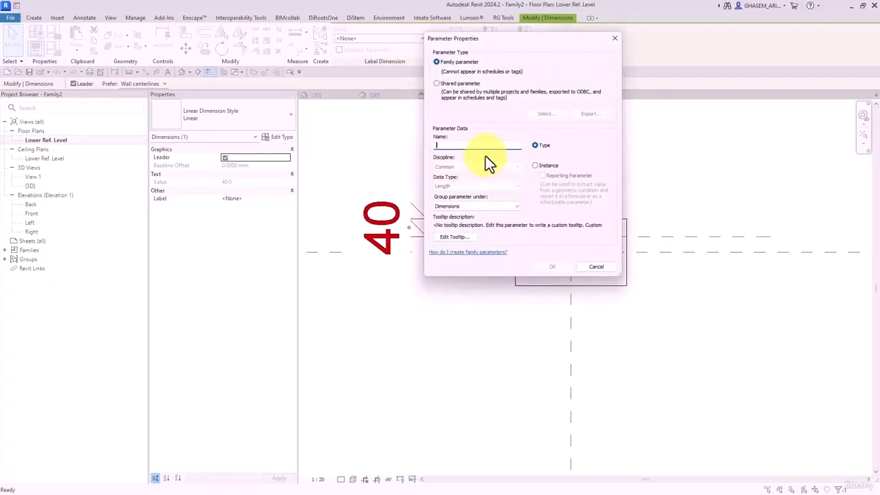
type("Offsety")
key("BackSpace")
key("BackSpace")
key("BackSpace")
key("BackSpace")
key("BackSpace")
type("f")
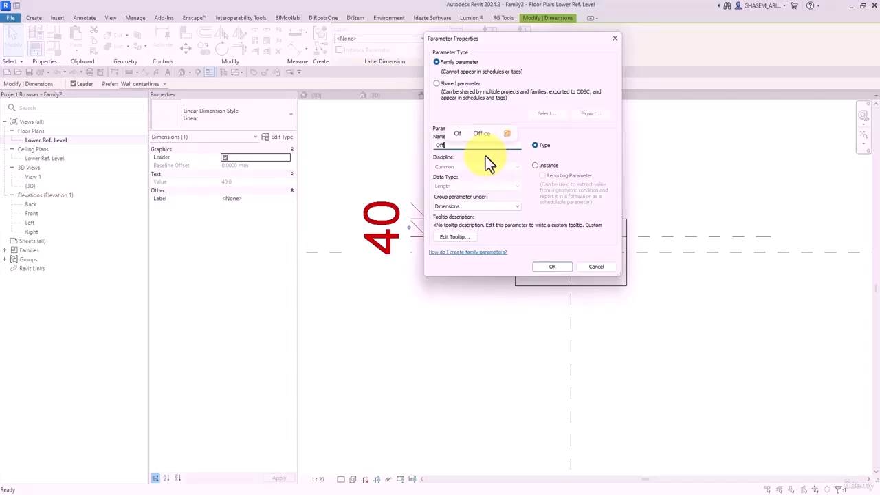
type("set")
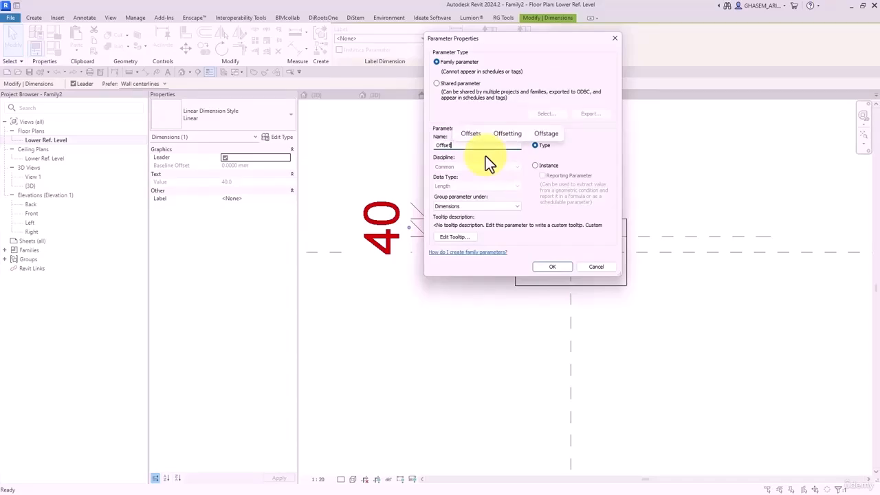
type("_L")
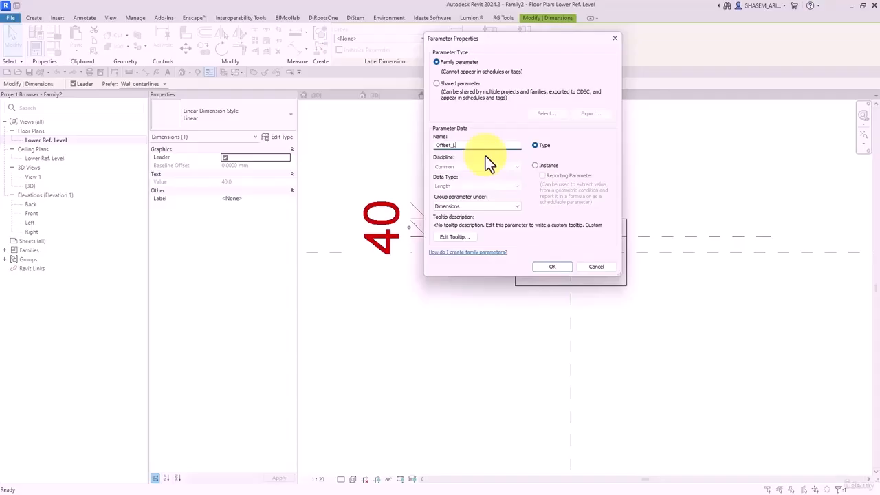
type("shape")
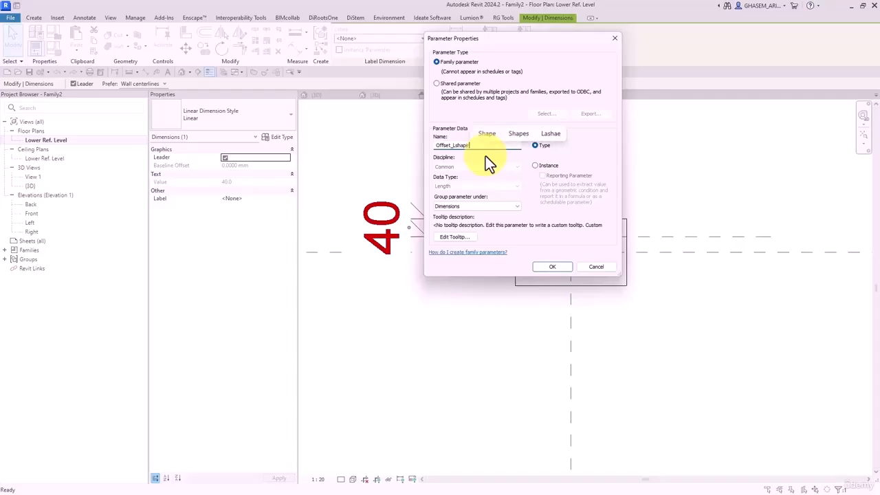
left_click(536, 165)
left_click(551, 266)
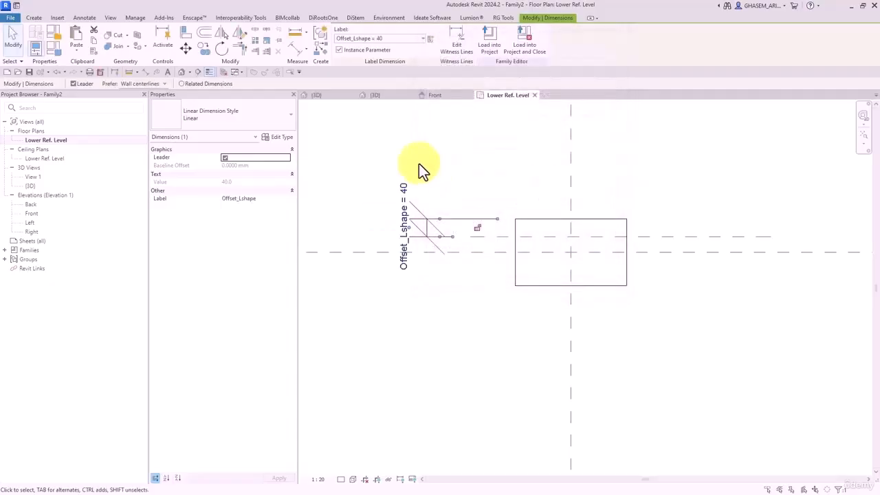
left_click(456, 190)
- Test Offset_Lshape at 35, dismiss the constraints error, then delete the Offset_Lshape dimension
left_click(60, 54)
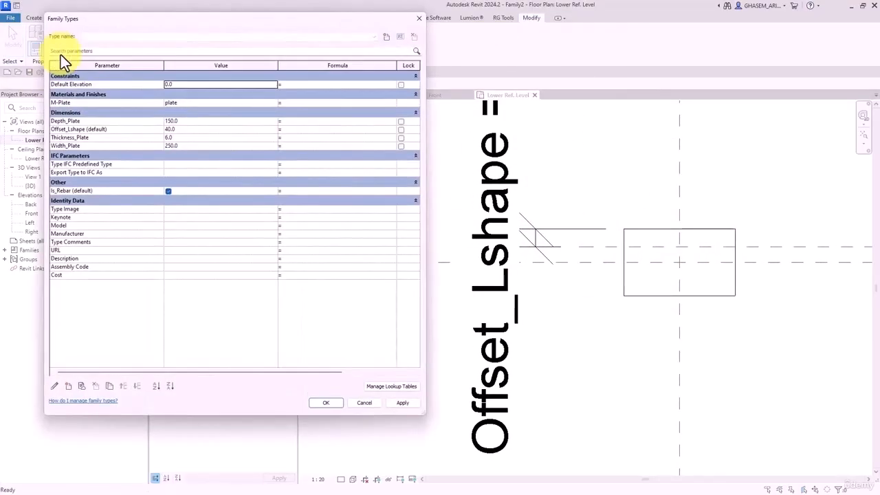
left_click(82, 130)
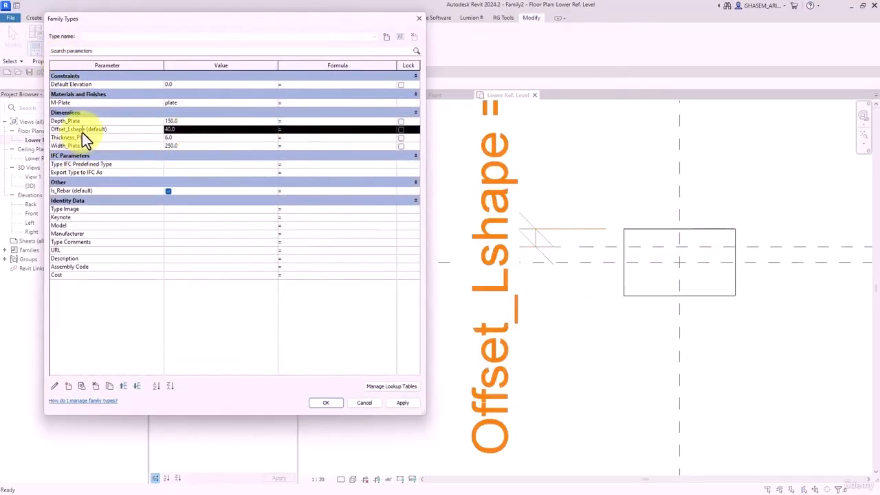
left_click(180, 130)
type("35")
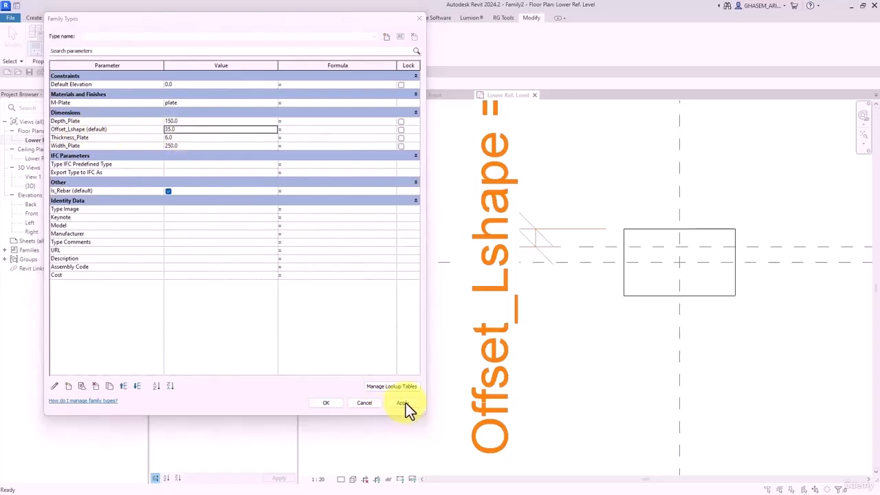
left_click(403, 403)
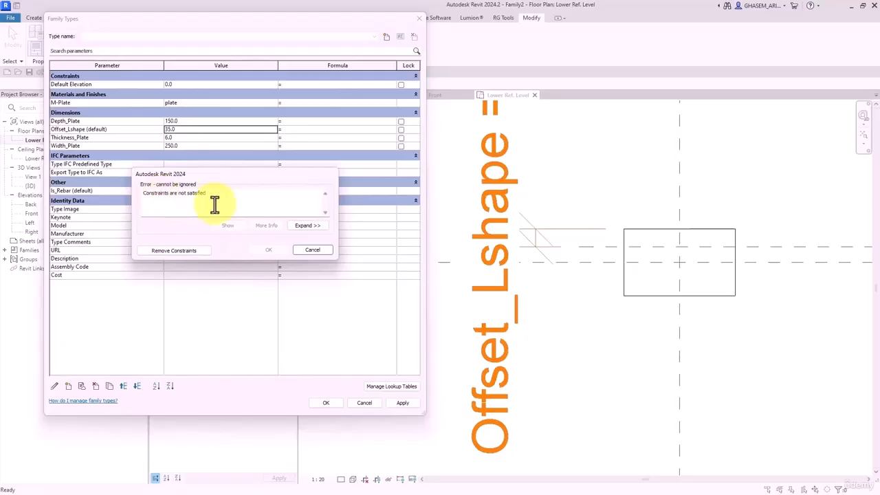
left_click(312, 250)
left_click(364, 403)
scroll(575, 333, "down", 2)
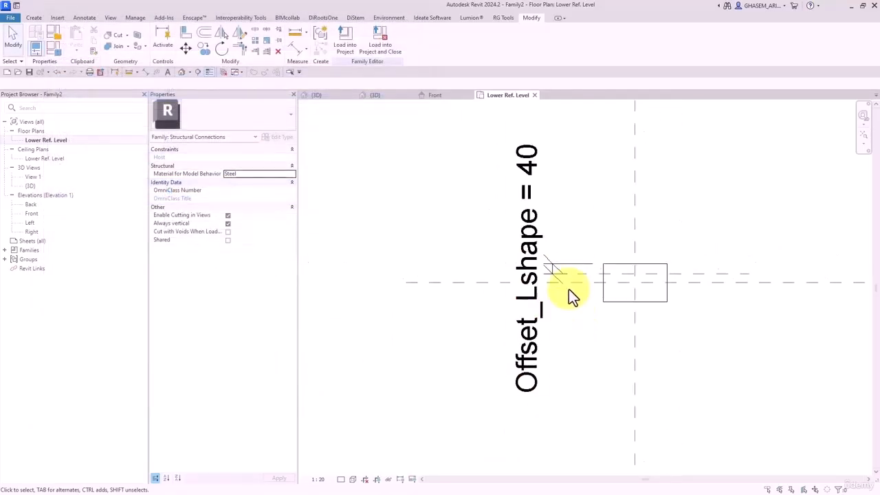
left_click(563, 266)
key("Delete")
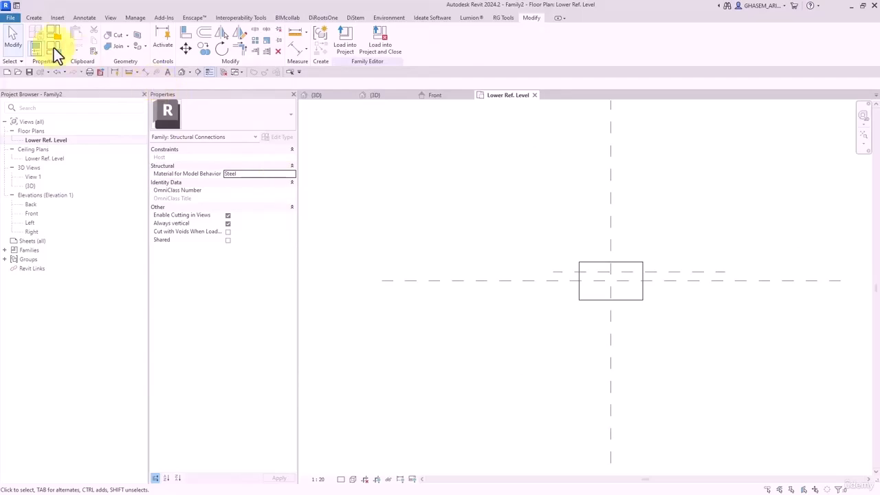
- Draw a reference plane above the plate and dimension it to the horizontal centre plane (120)
left_click(33, 17)
left_click(520, 45)
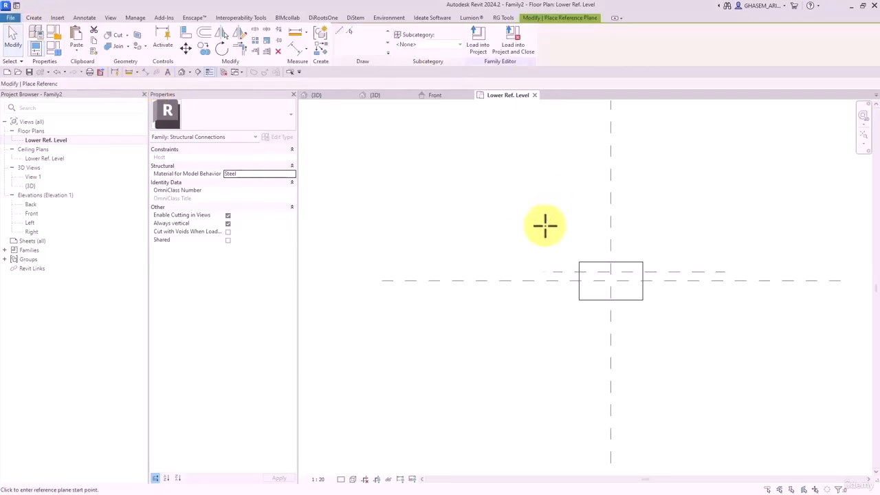
left_click(501, 250)
left_click(725, 250)
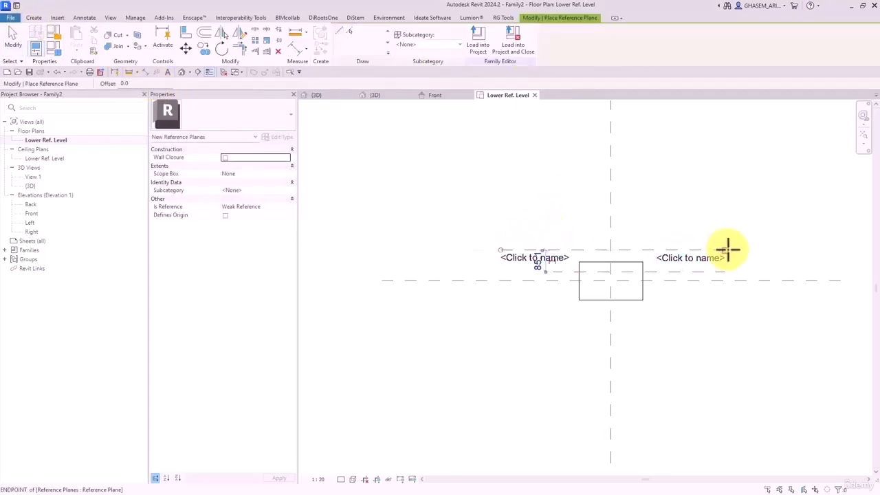
left_click(295, 49)
left_click(573, 250)
left_click(526, 281)
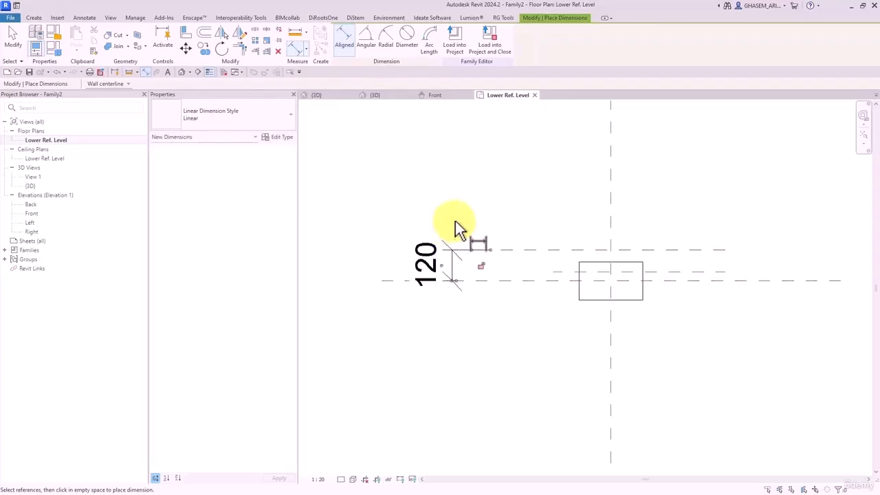
left_click(470, 231)
key("Escape")
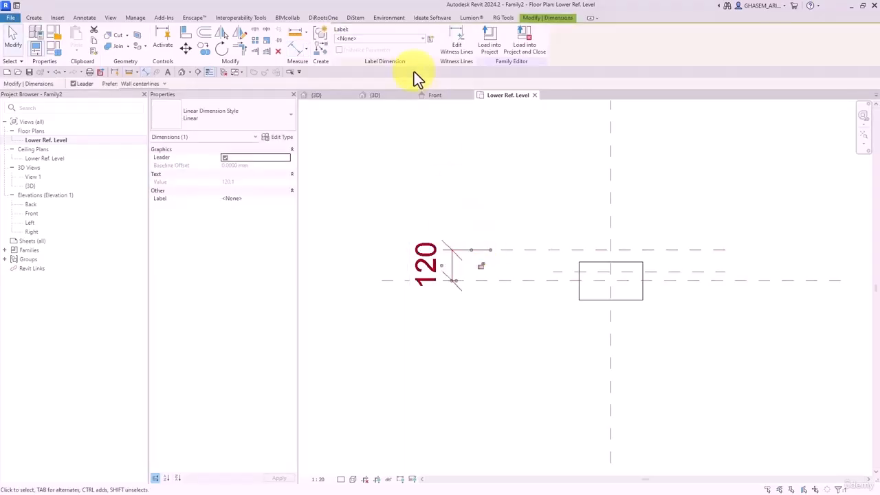
- Label the dimension Depth_Plate so it reads 150, then bring up Family Types
left_click(397, 39)
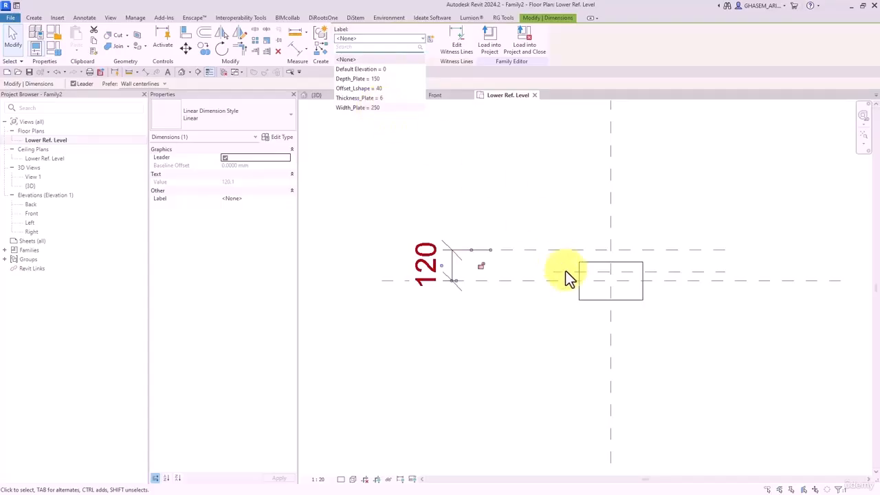
left_click(370, 80)
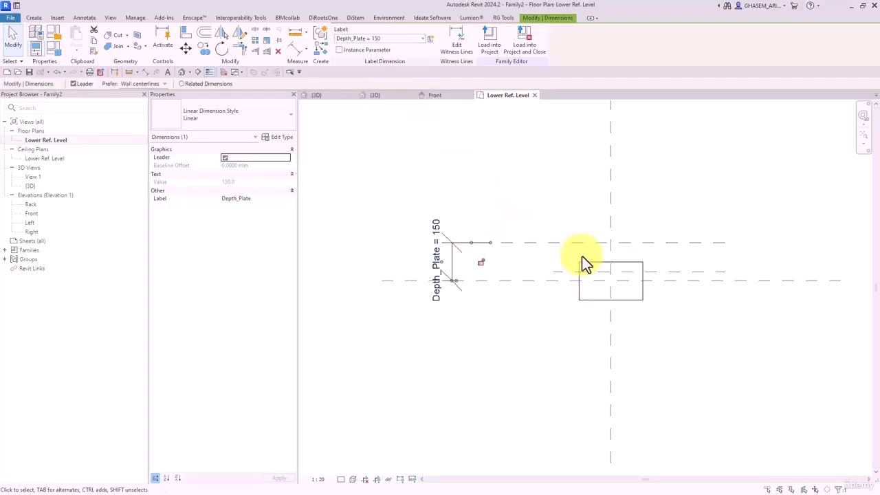
left_click(488, 205)
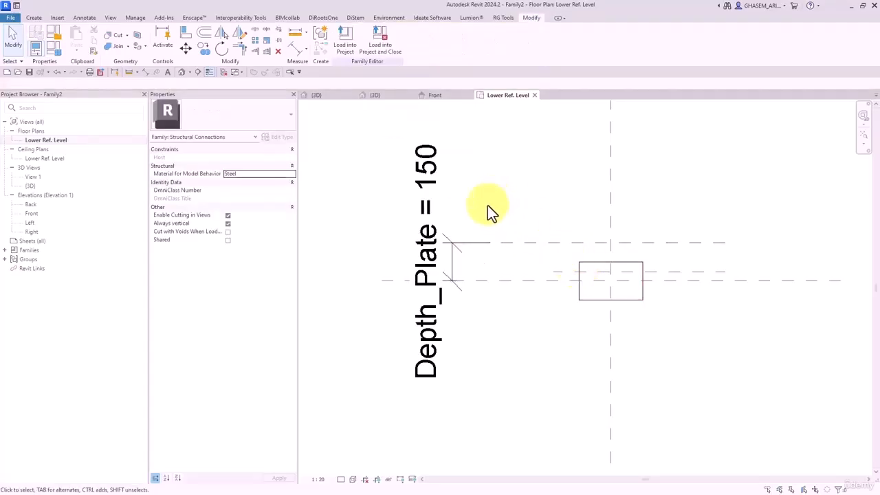
left_click(53, 47)
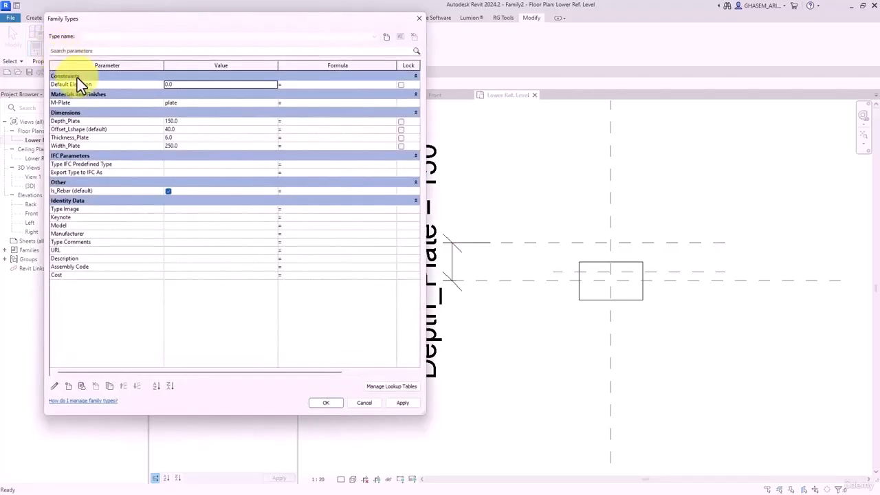
- Duplicate Offset_Lshape as a Half_Depth parameter with formula Depth_Plate / 2
left_click(86, 129)
left_click_drag(84, 129, 53, 129)
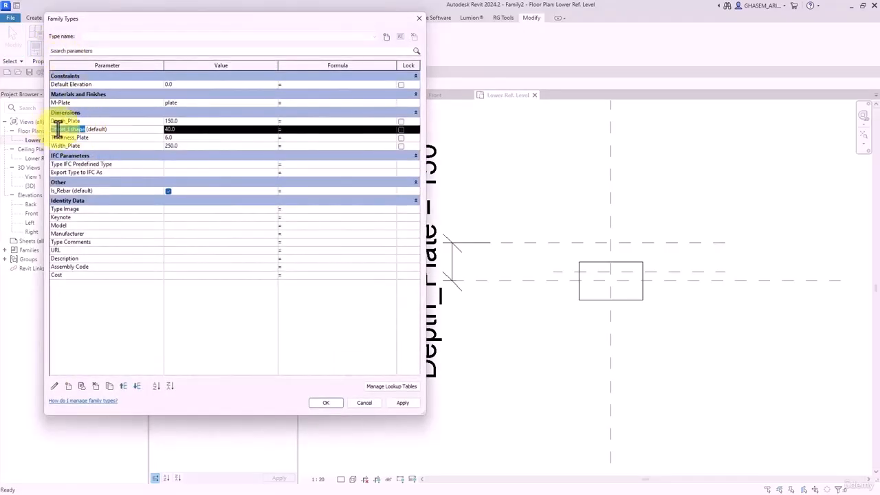
left_click(86, 129)
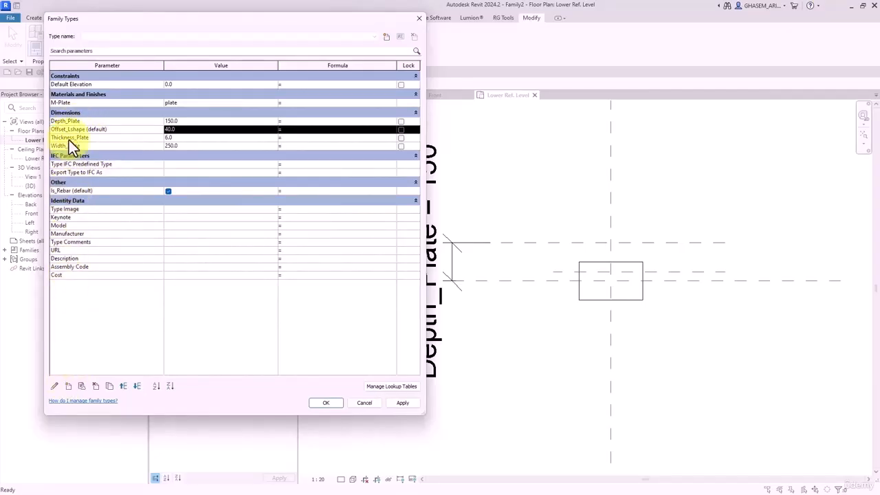
left_click(109, 386)
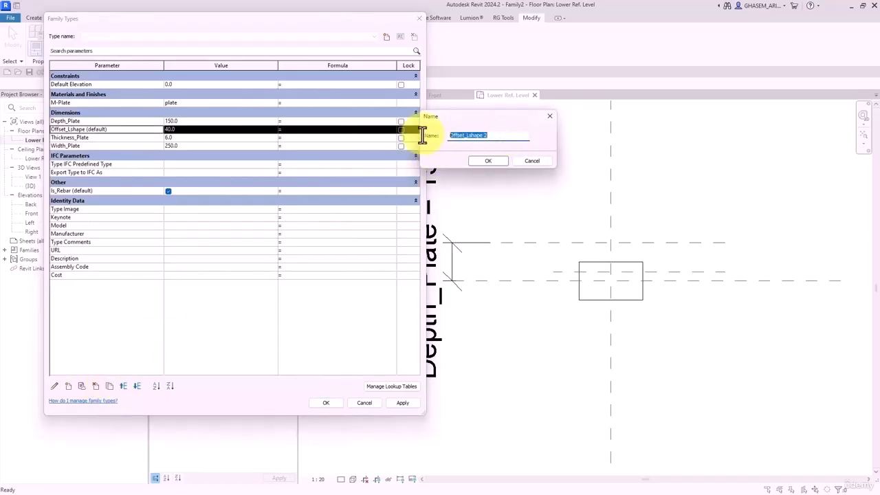
type("Half_Depth")
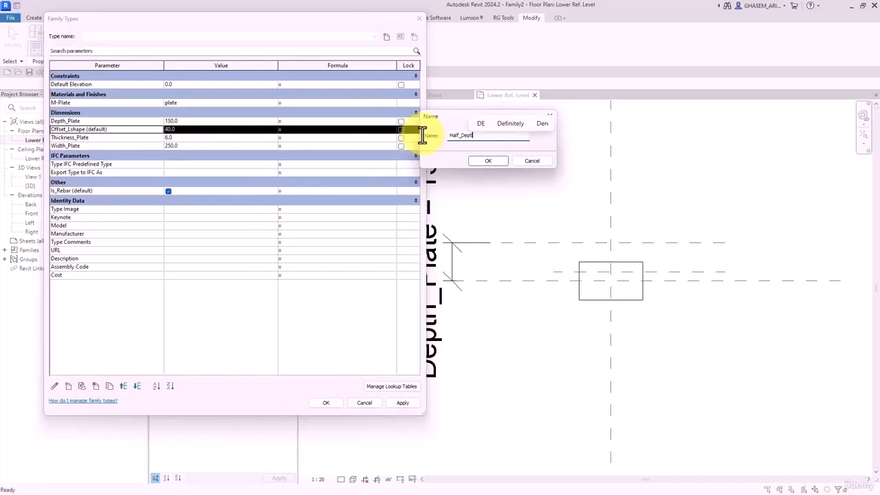
left_click(489, 161)
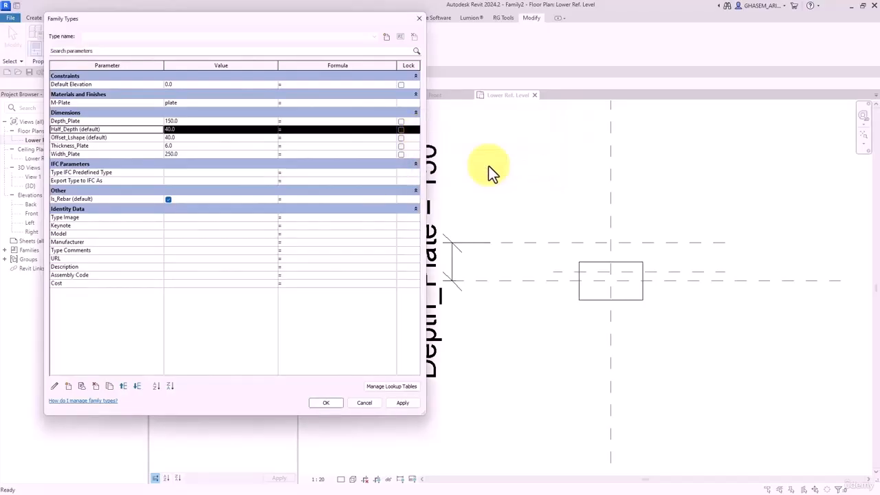
left_click(96, 121)
key("ctrl+c")
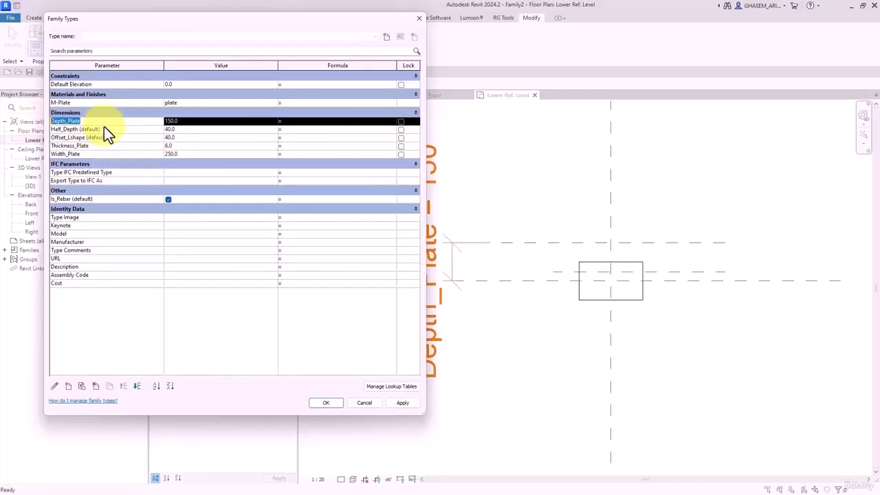
left_click(186, 129)
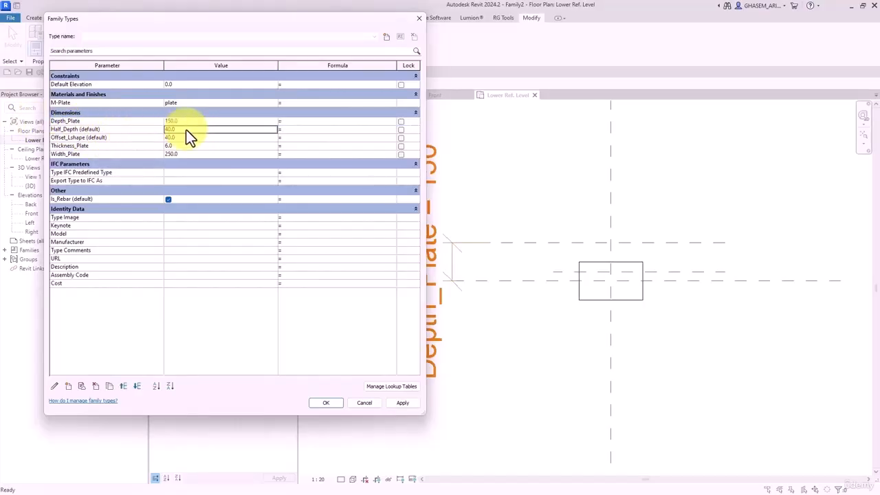
left_click(302, 129)
key("ctrl+v")
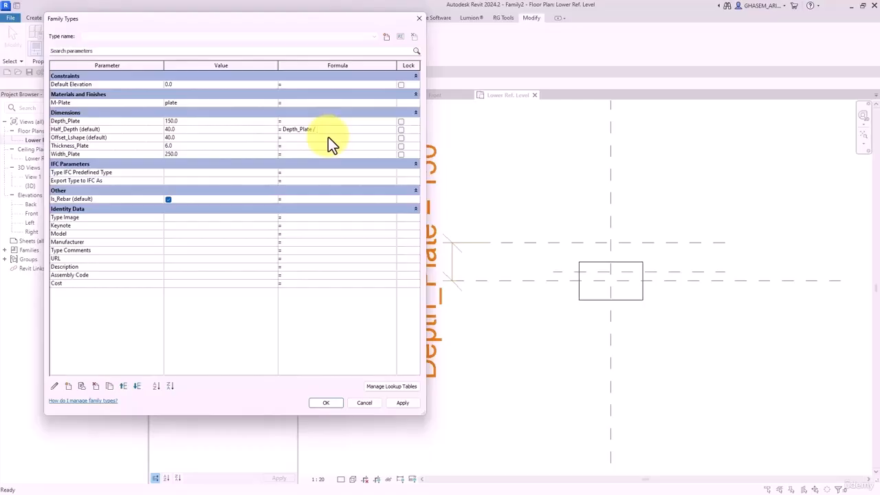
type("/ 2")
key("Return")
left_click(330, 404)
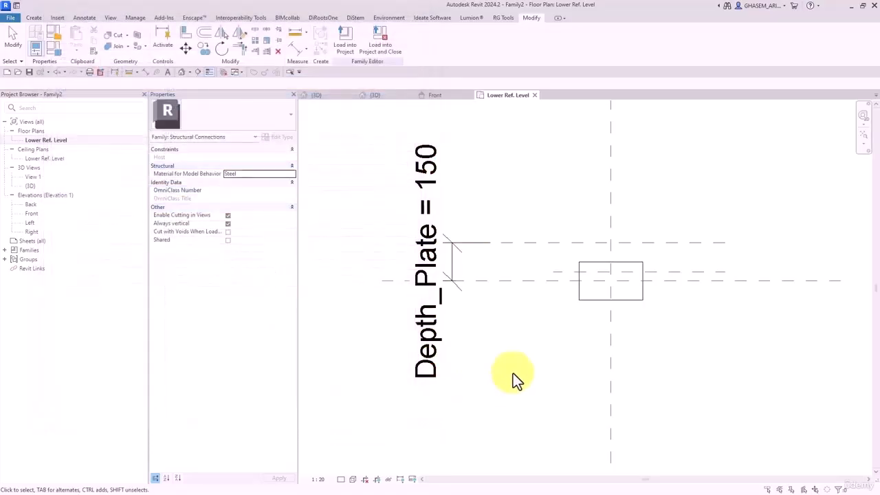
- Relabel the Depth_Plate dimension as Half_Depth, making it 75
left_click(457, 255)
left_click(415, 41)
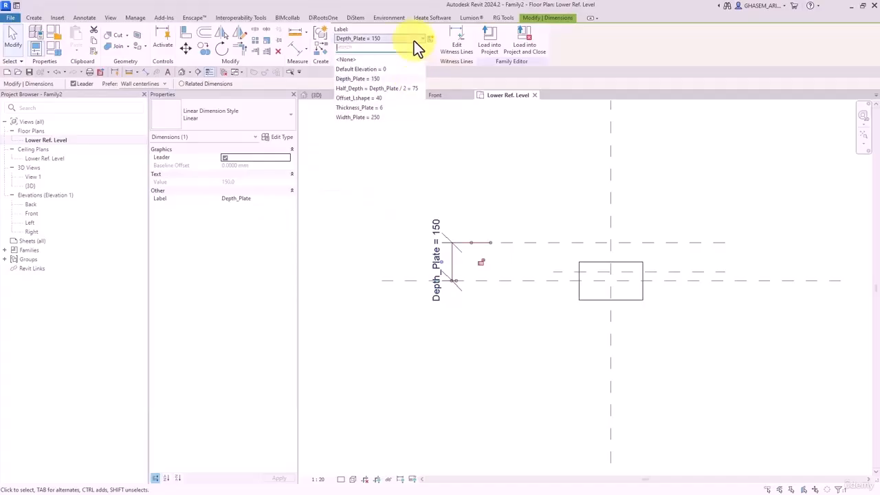
left_click(371, 88)
left_click(529, 158)
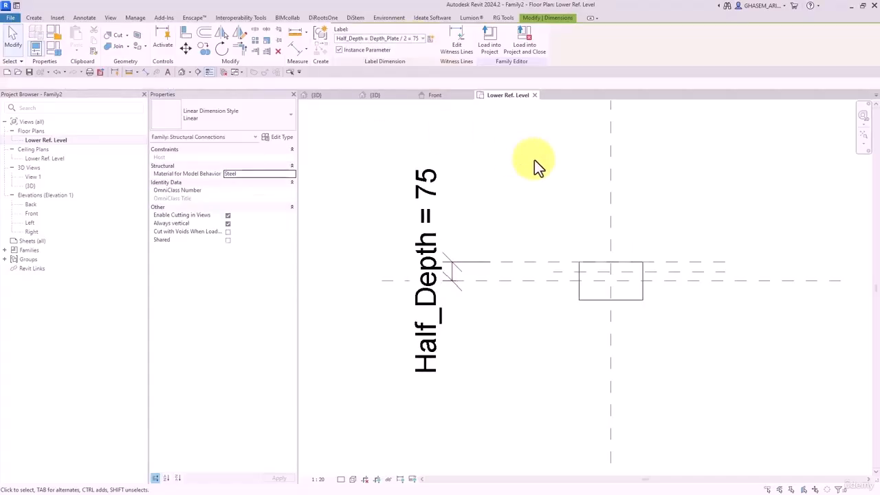
- Dimension the next pair of reference planes (40) and label it Offset_Lshape
left_click(293, 48)
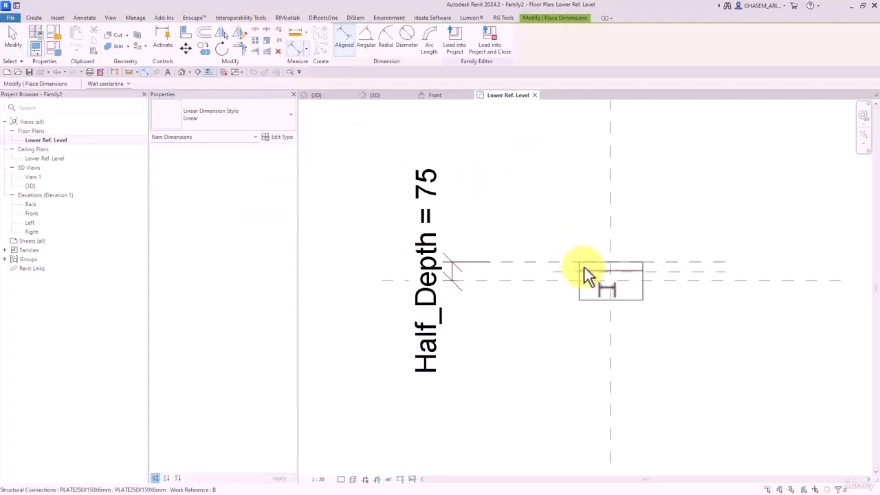
left_click(562, 272)
left_click(557, 261)
left_click(517, 191)
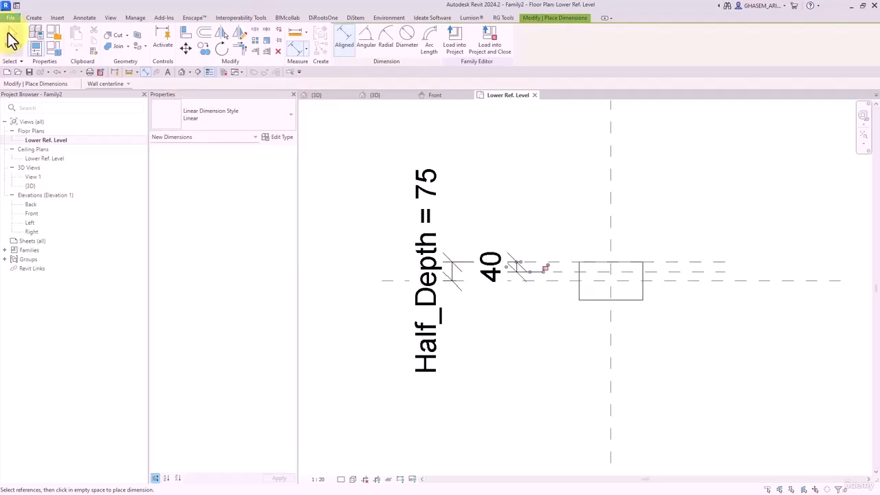
left_click(9, 39)
left_click(481, 262)
left_click(372, 39)
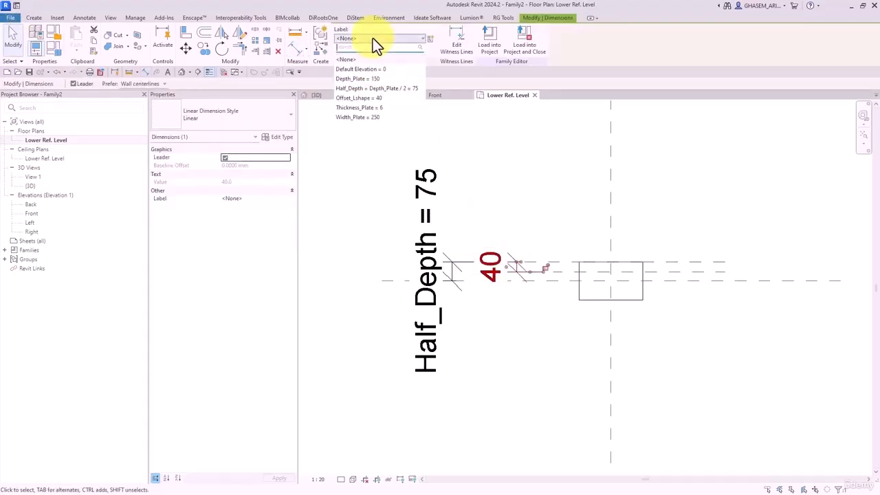
left_click(363, 98)
left_click(542, 183)
middle_click_drag(471, 194, 548, 207)
- Flex Offset_Lshape through 20 and 35, return it to 40, and accept the family types
left_click(55, 50)
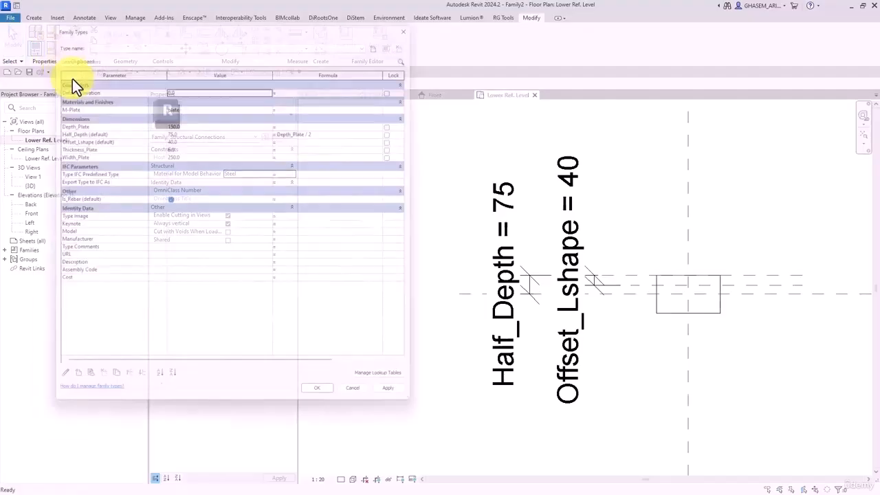
left_click(181, 137)
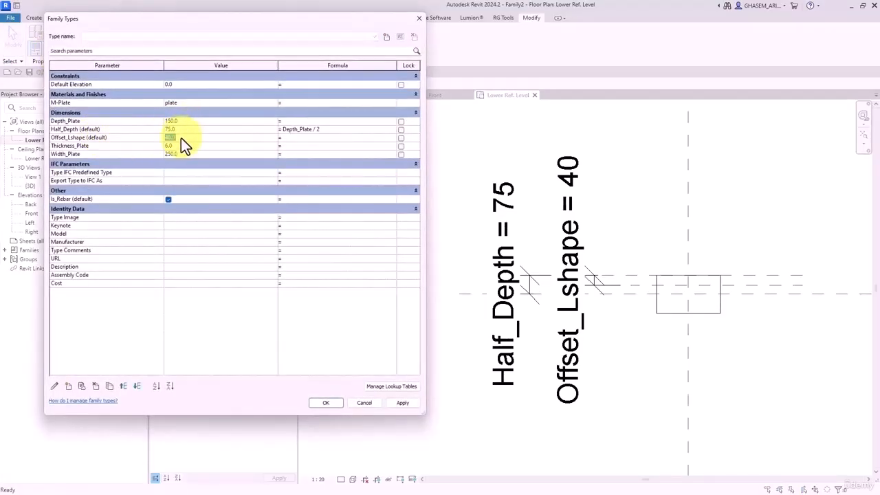
type("20")
left_click(404, 402)
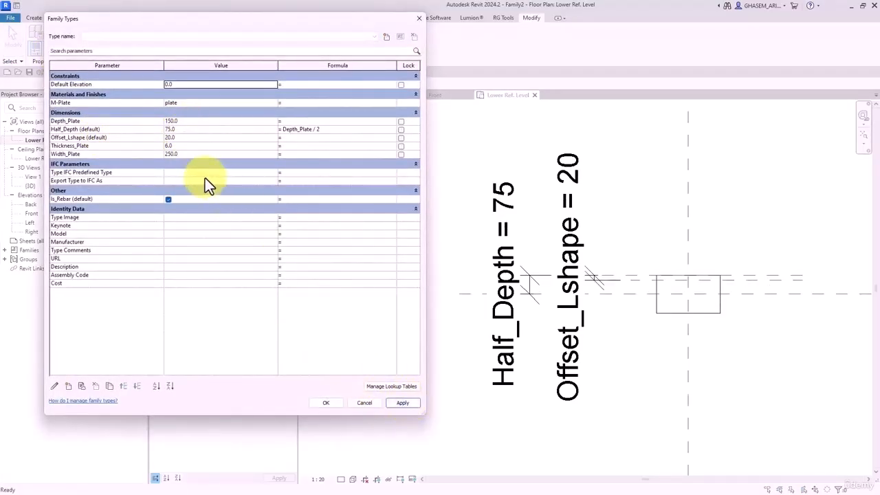
left_click(182, 137)
type("35")
left_click(402, 402)
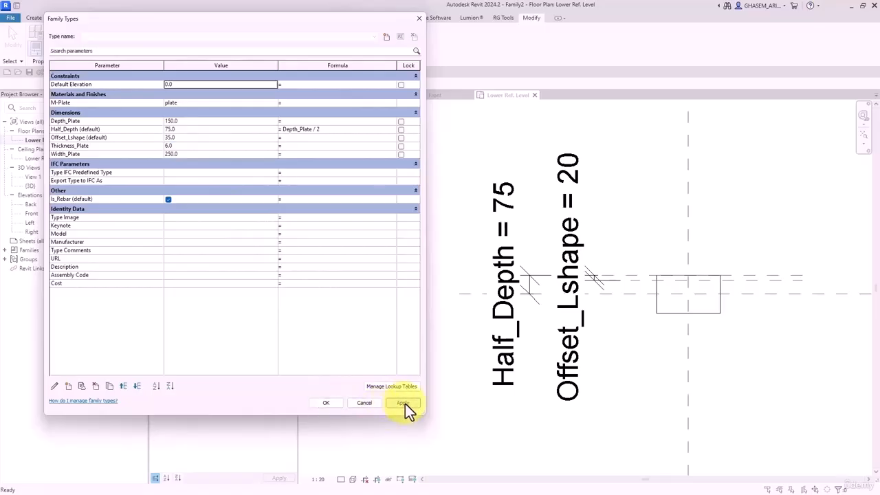
left_click(191, 139)
type("40")
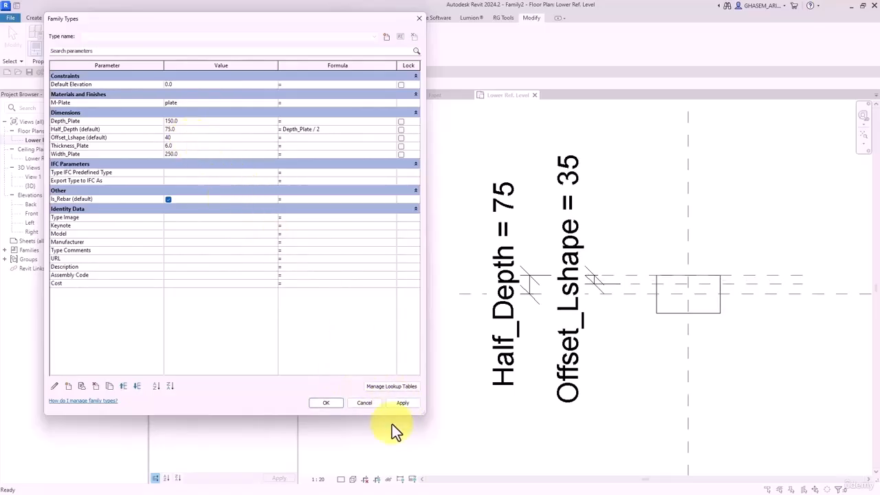
left_click(406, 402)
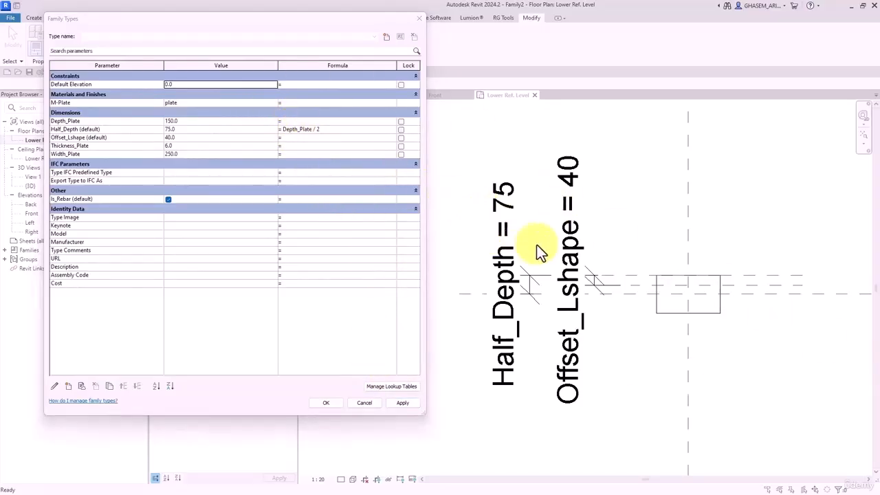
left_click(327, 403)
- In the Front elevation, set the Upper Ref Level to 2000, then drag it up to 2050
middle_click_drag(626, 405, 458, 338)
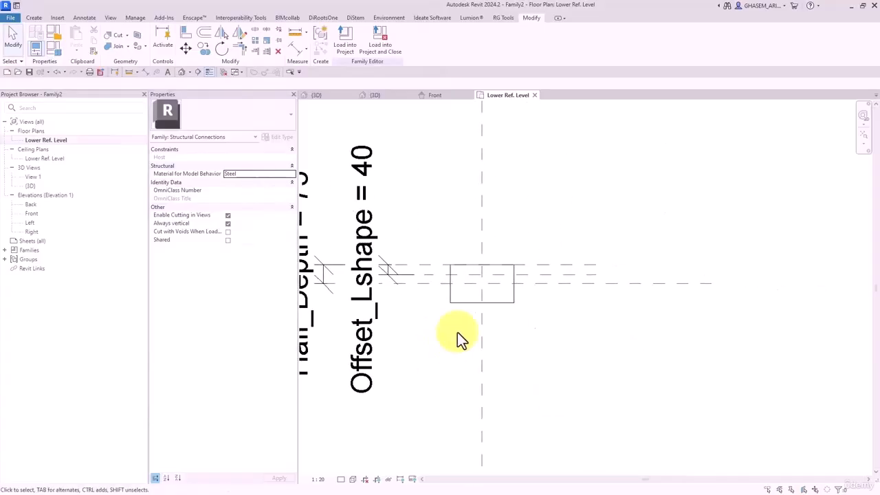
scroll(463, 302, "up", 4)
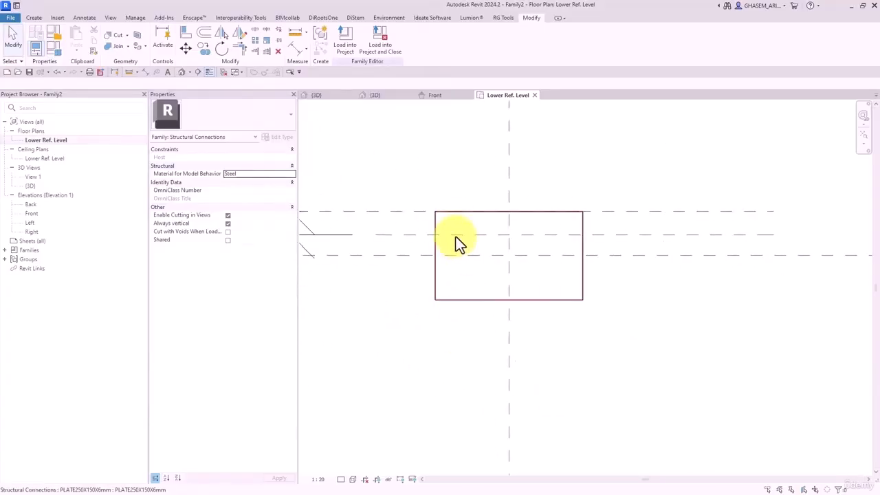
double_click(34, 214)
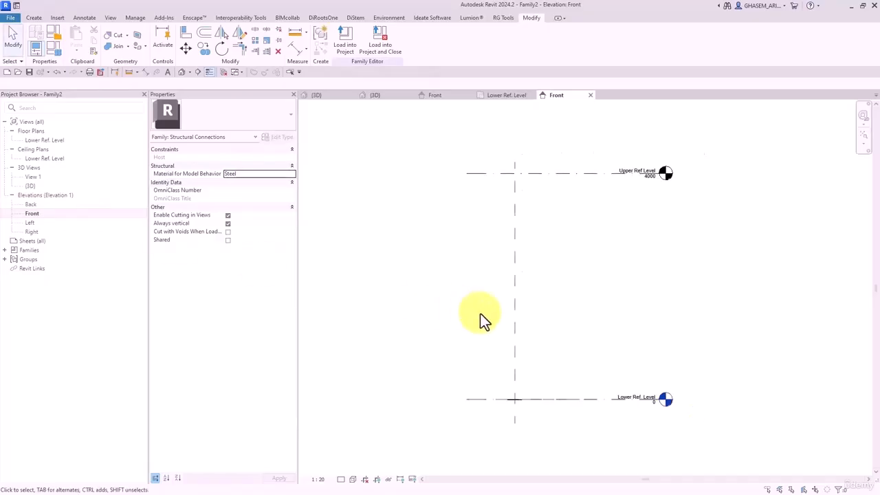
left_click(549, 127)
left_click(668, 132)
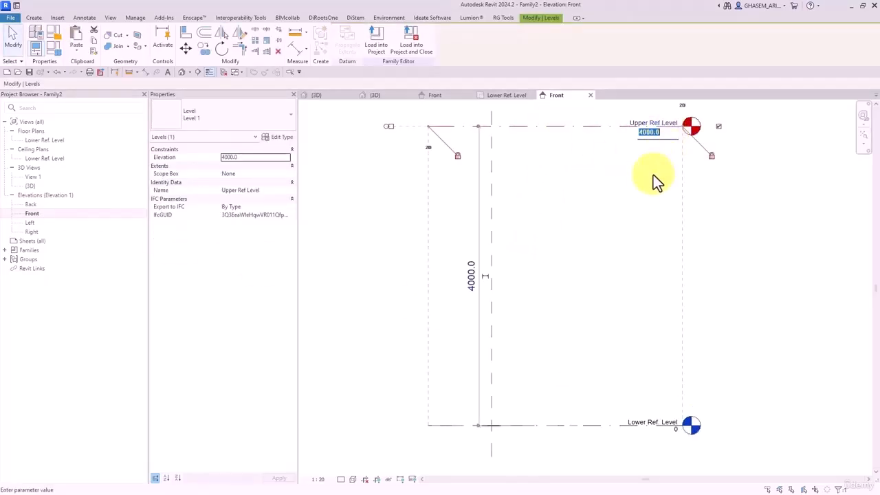
type("2000")
key("Return")
key("Escape")
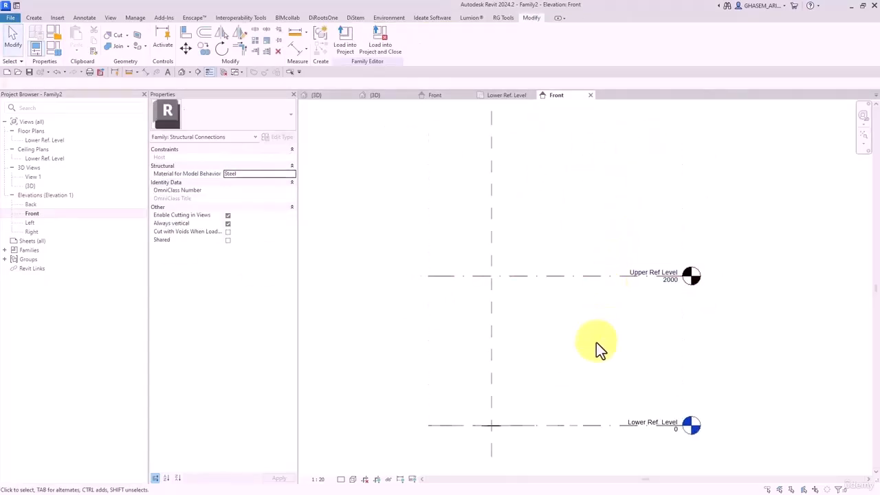
scroll(584, 297, "up", 2)
left_click(644, 201)
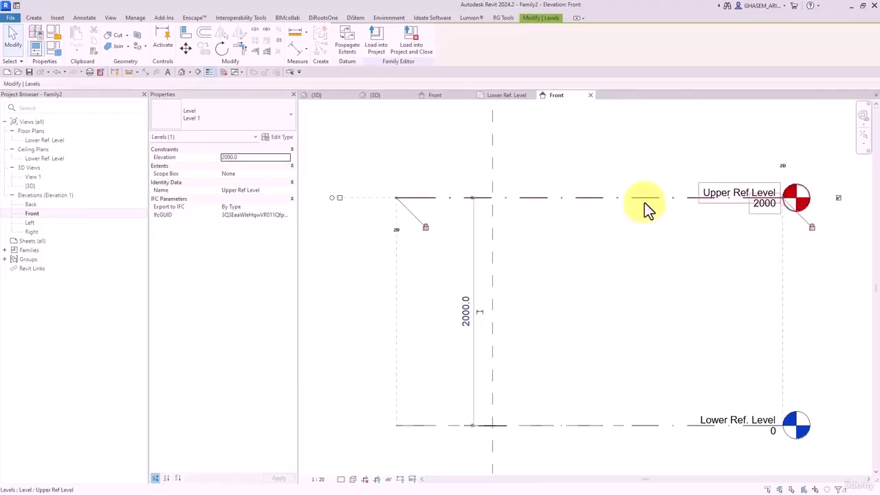
mouse_move(624, 199)
left_mouse_down()
mouse_move(678, 196)
mouse_move(668, 175)
mouse_move(676, 180)
mouse_move(650, 191)
mouse_move(625, 186)
mouse_move(648, 175)
mouse_move(639, 167)
mouse_move(631, 195)
mouse_move(654, 189)
mouse_move(622, 196)
left_mouse_up()
left_click(607, 305)
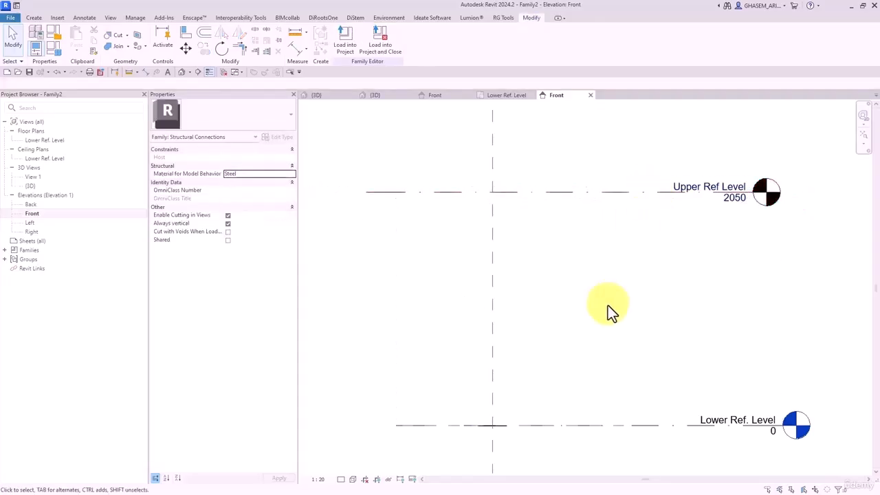
- Set the view's detail level to Fine and return to the Lower Ref. Level plan
middle_click_drag(553, 336, 539, 271)
scroll(498, 337, "up", 2)
left_click(342, 479)
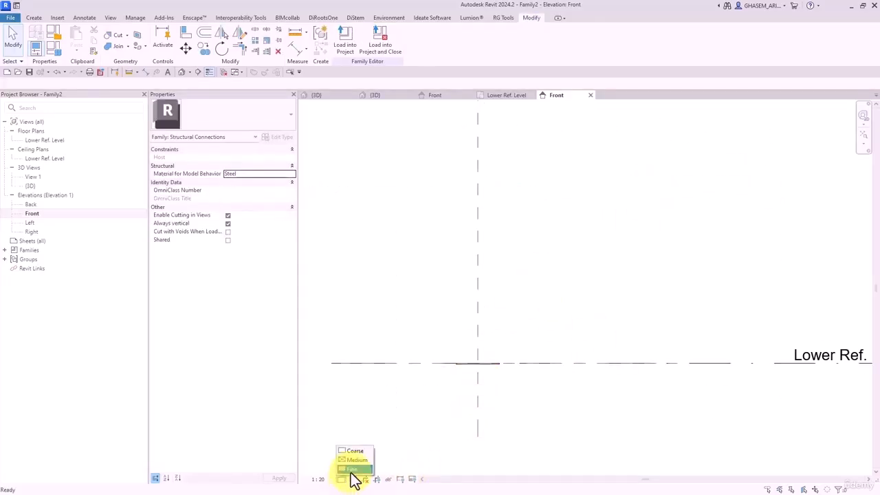
left_click(349, 467)
middle_click_drag(598, 296, 604, 382)
middle_click_drag(604, 268, 611, 338)
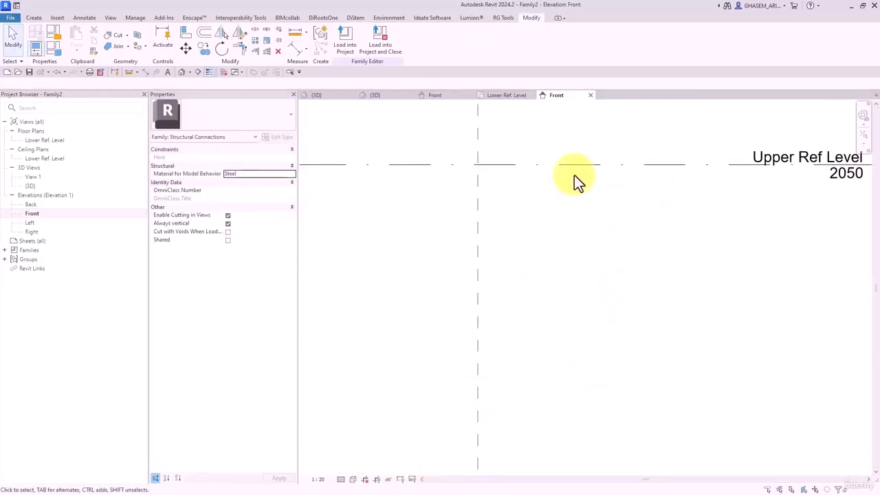
left_click(575, 166)
scroll(581, 206, "down", 2)
left_click(579, 266)
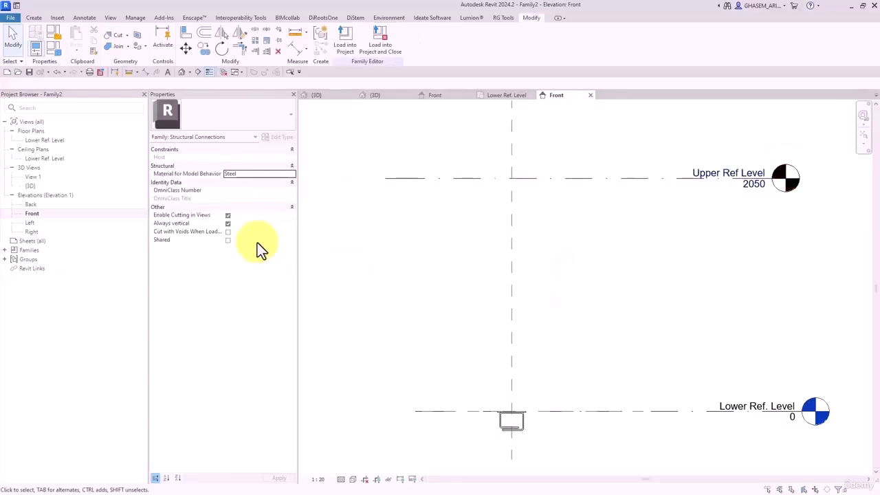
double_click(41, 141)
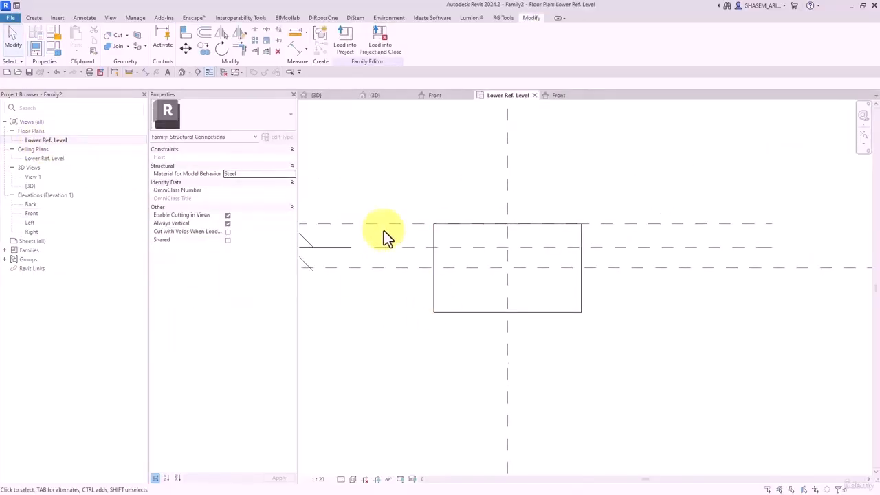
- Place a second PLATE250X150X6mm plate right of the first and host it on Upper Ref Level
left_click(34, 17)
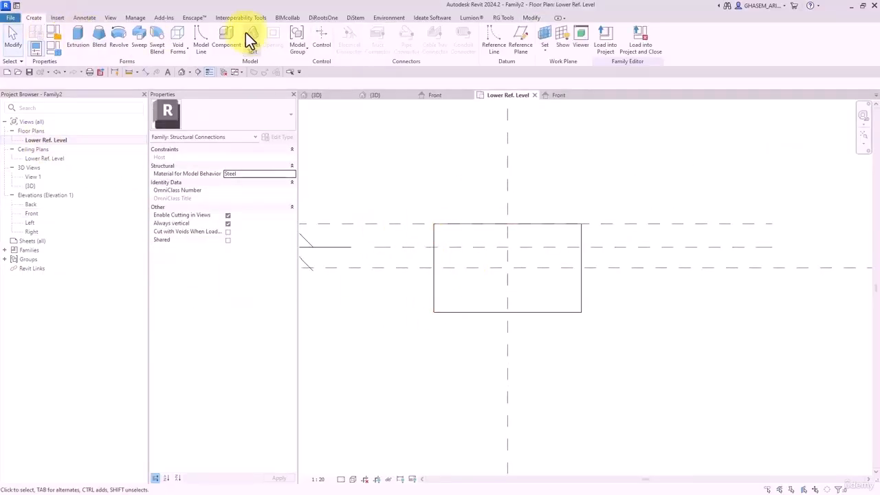
left_click(227, 38)
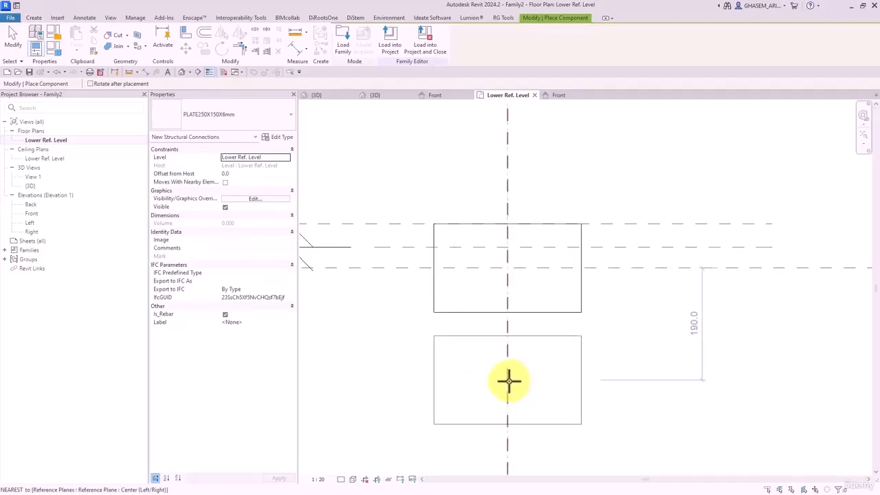
left_click(736, 255)
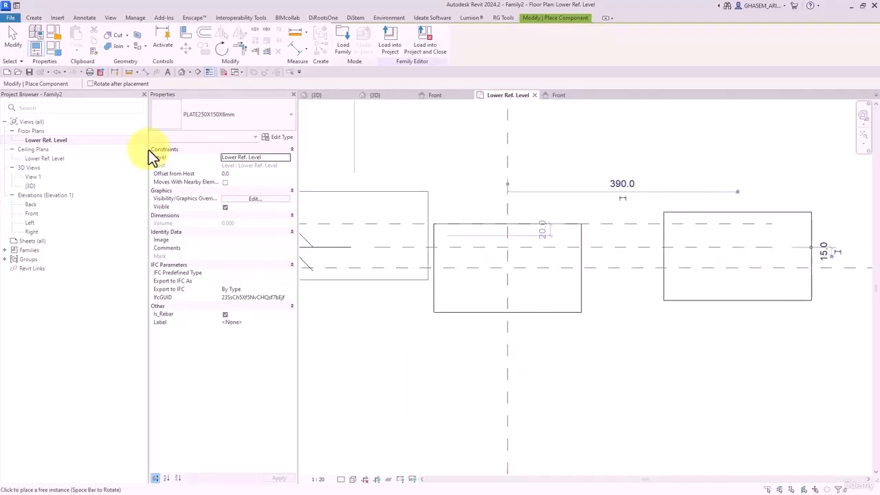
left_click(12, 40)
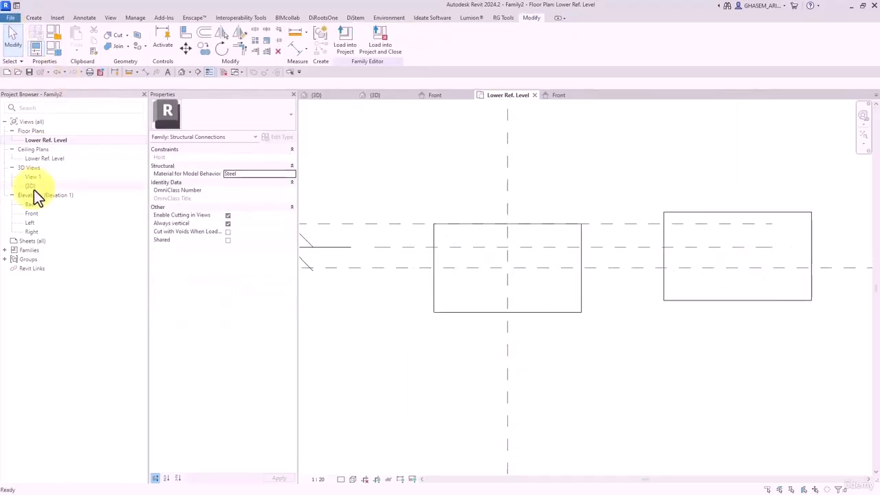
left_click(663, 223)
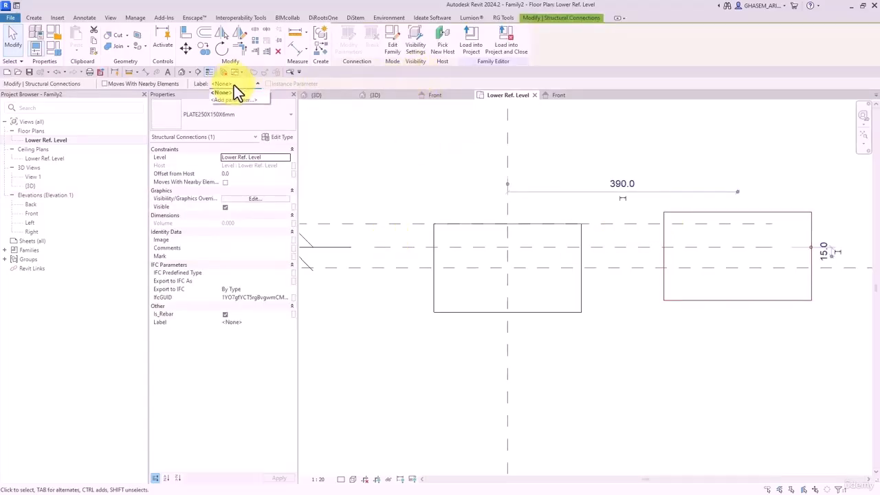
left_click(289, 158)
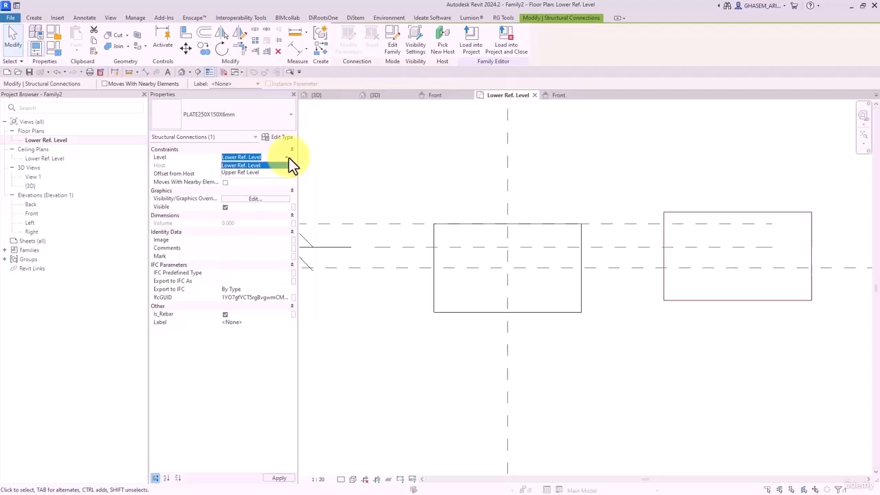
left_click(242, 173)
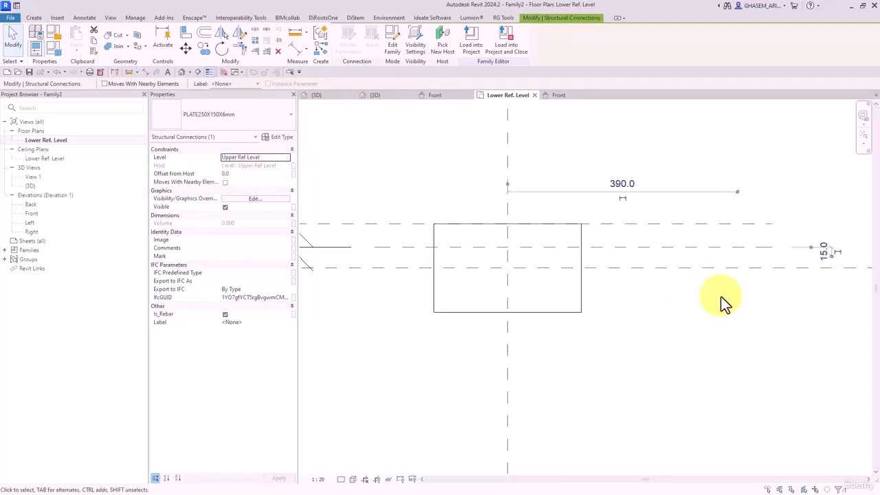
left_click(720, 305)
- In the Front elevation, mirror the upper plate about Upper Ref Level and close inactive views
double_click(32, 214)
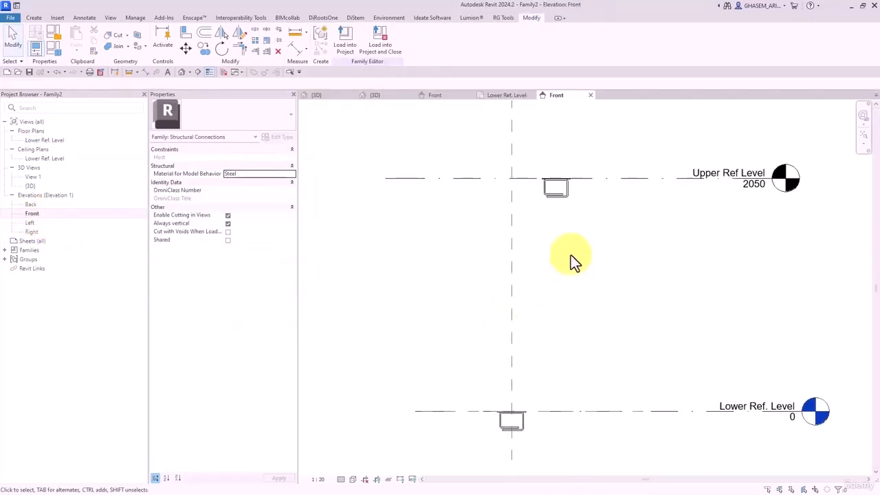
left_click(557, 203)
scroll(557, 202, "up", 2)
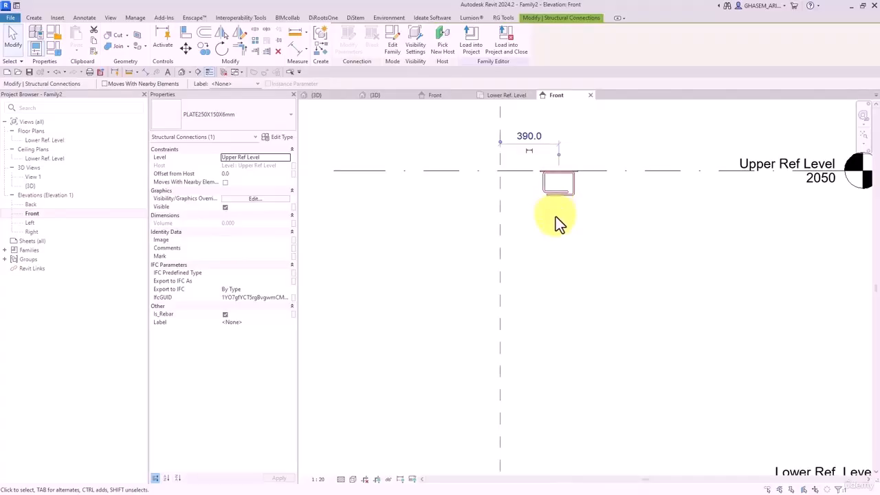
scroll(556, 217, "down", 2)
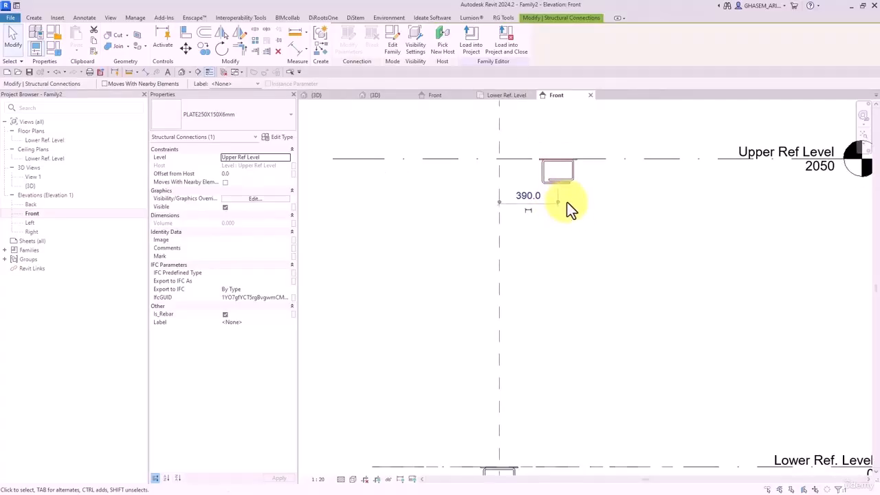
left_click(589, 230)
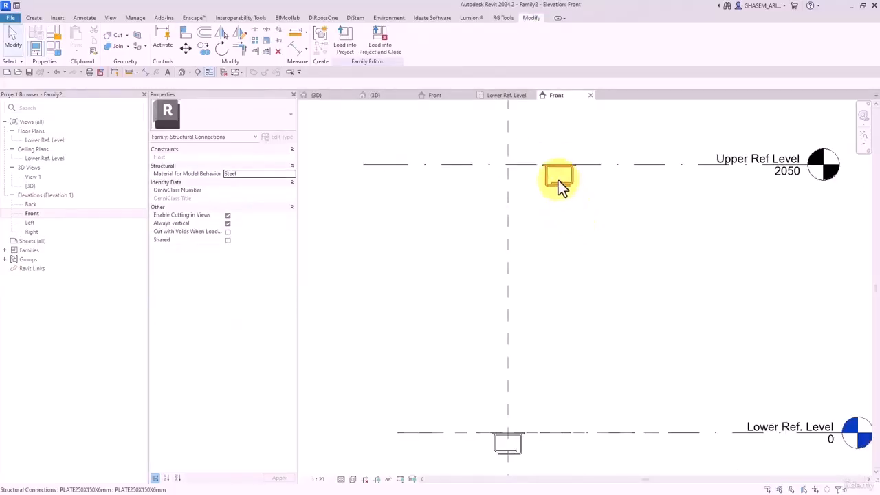
left_click(187, 32)
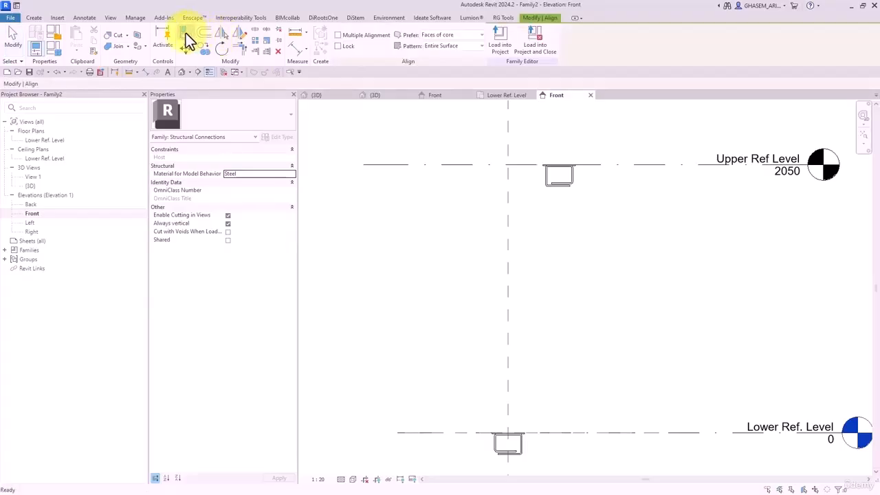
left_click(14, 43)
left_click(557, 182)
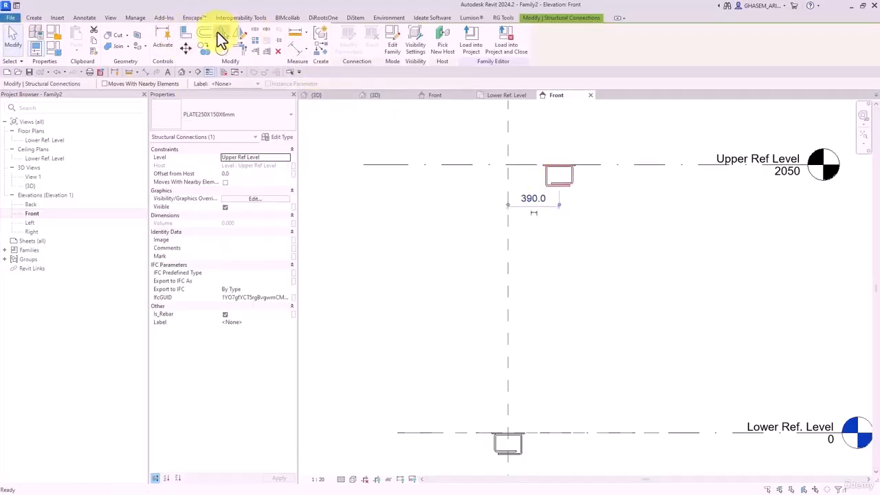
left_click(218, 33)
left_click(105, 83)
left_click(524, 166)
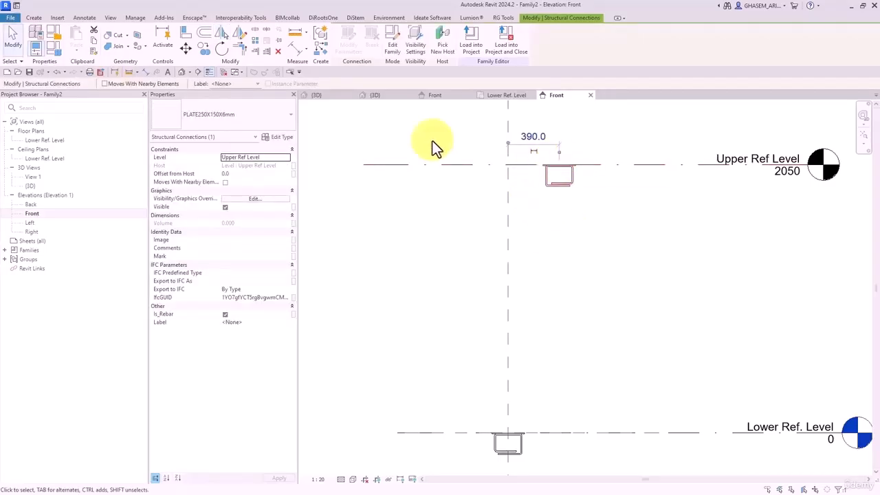
left_click(221, 71)
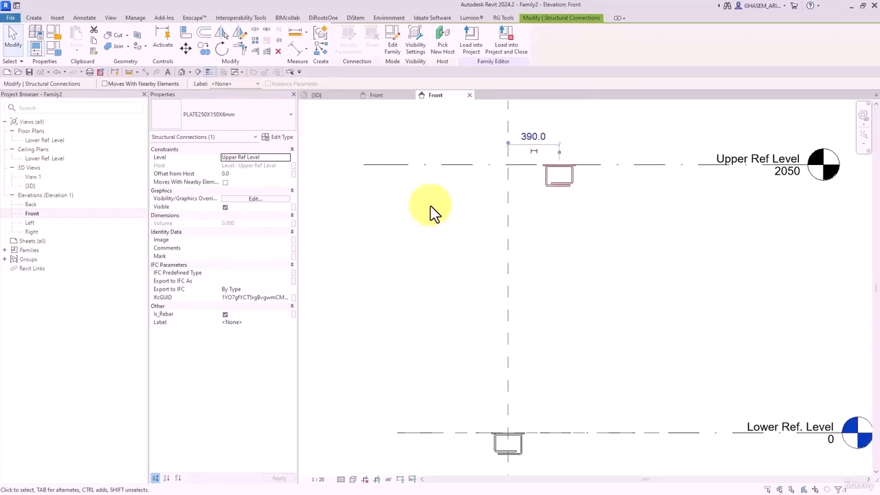
- Open the PLATE250X150X6mm family for editing and centre the plate in its Front elevation
double_click(554, 183)
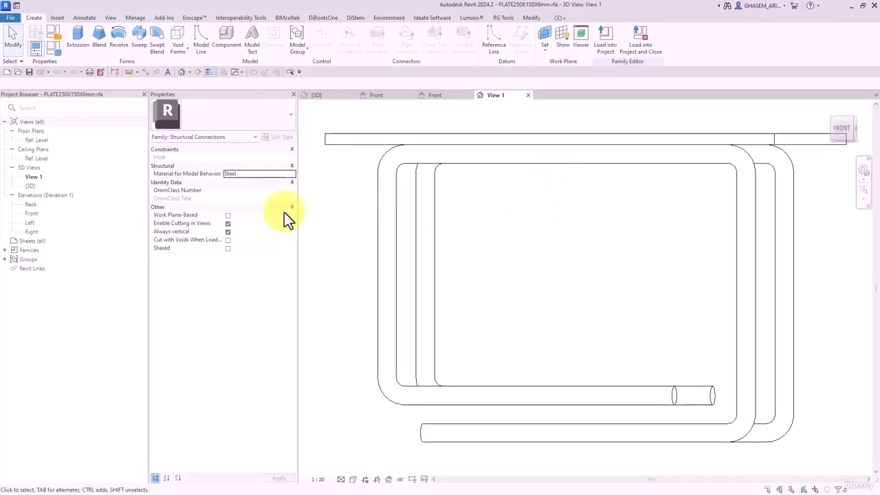
double_click(32, 214)
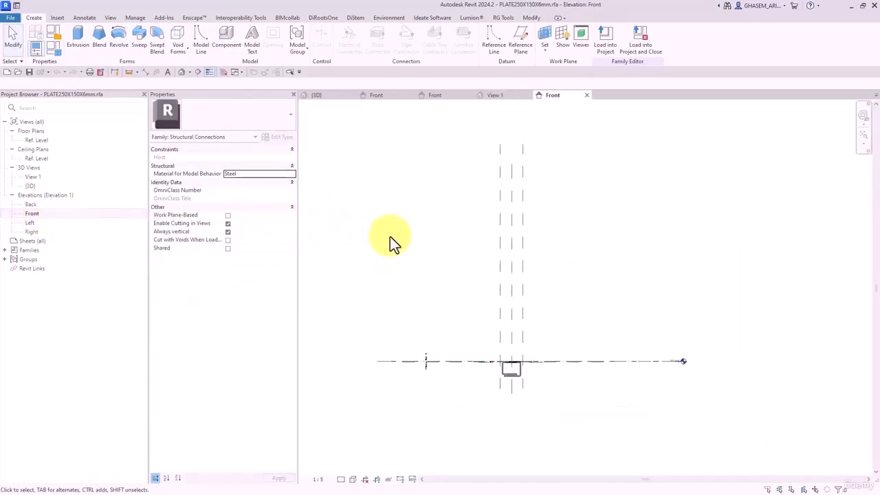
scroll(417, 233, "up", 5)
middle_click_drag(455, 295, 454, 260)
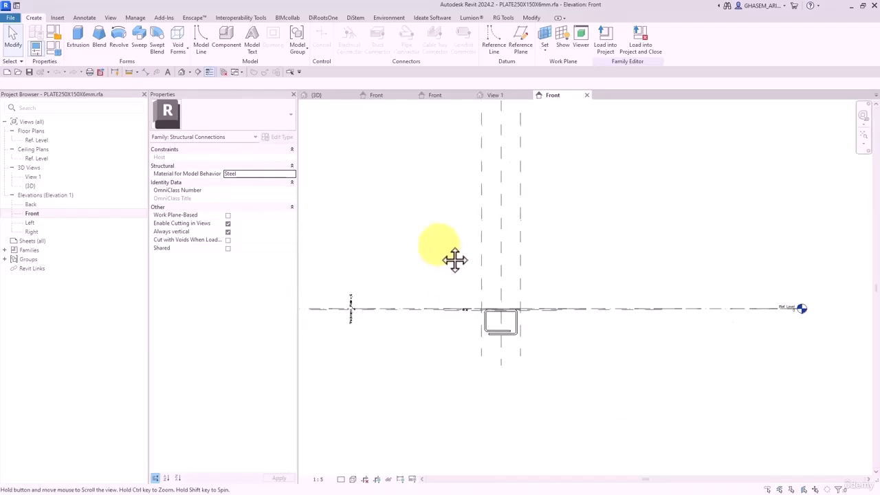
scroll(512, 337, "up", 3)
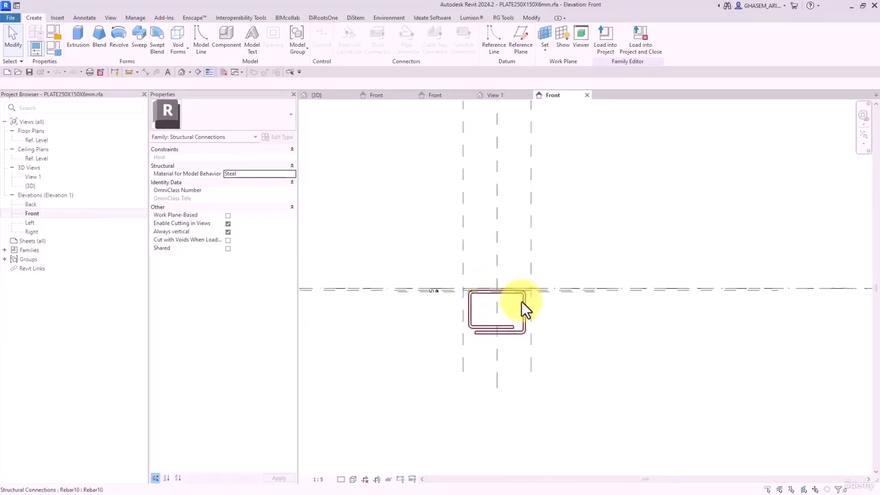
middle_click_drag(523, 304, 574, 278)
- Check the plate and Rebar10 bars together, then show them in the default {3D} view
left_click_drag(647, 349, 477, 219)
left_click(477, 219)
left_click(182, 75)
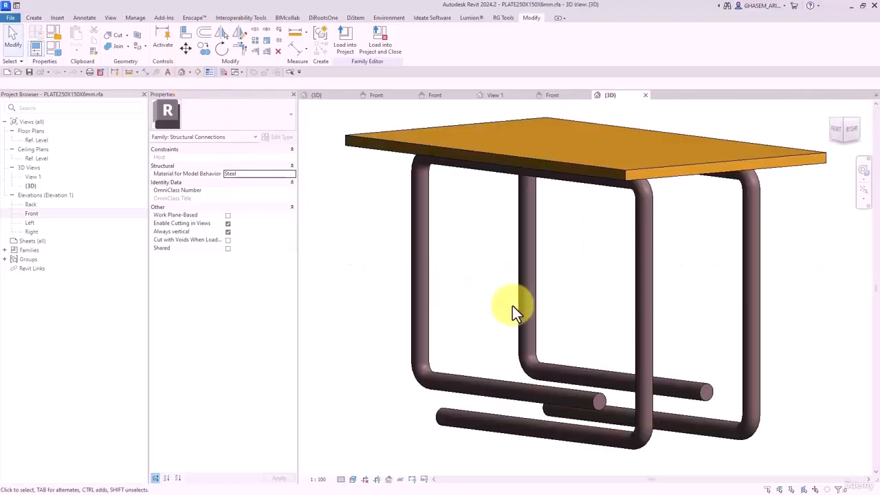
scroll(583, 217, "down", 2)
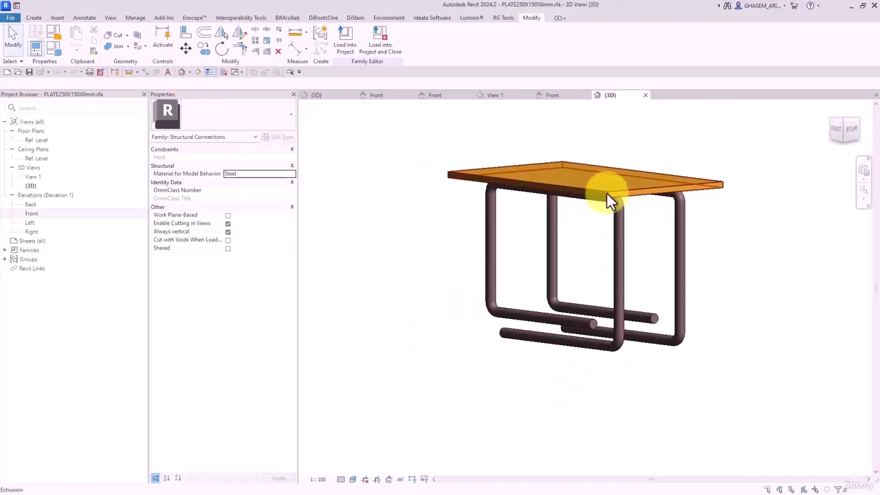
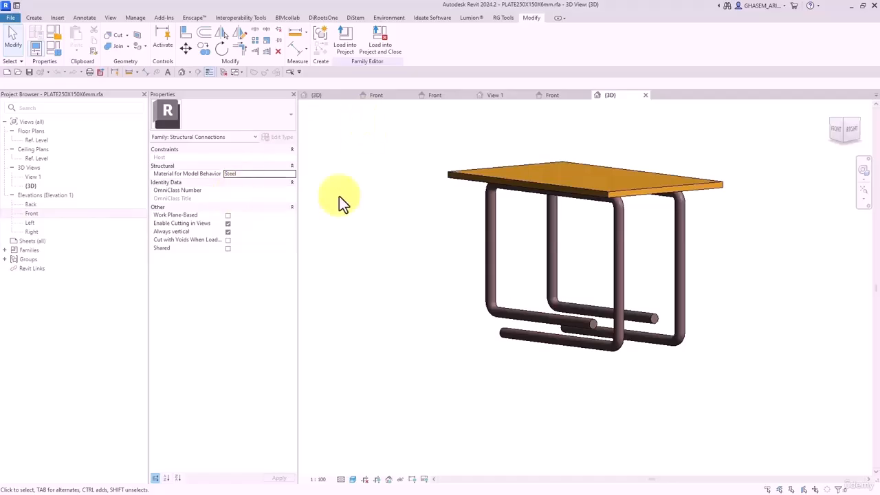
- Close unused views, then select and rotate the plate connection in Family2's Front elevation
double_click(29, 214)
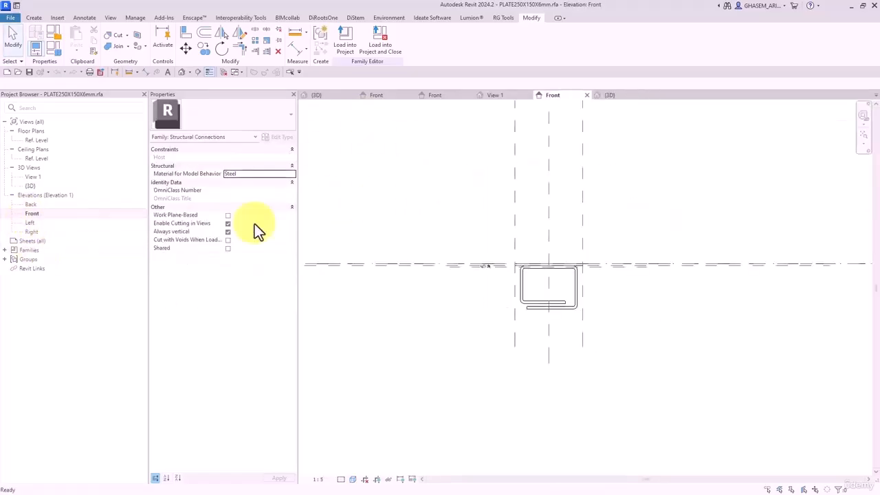
left_click(223, 72)
left_click(432, 97)
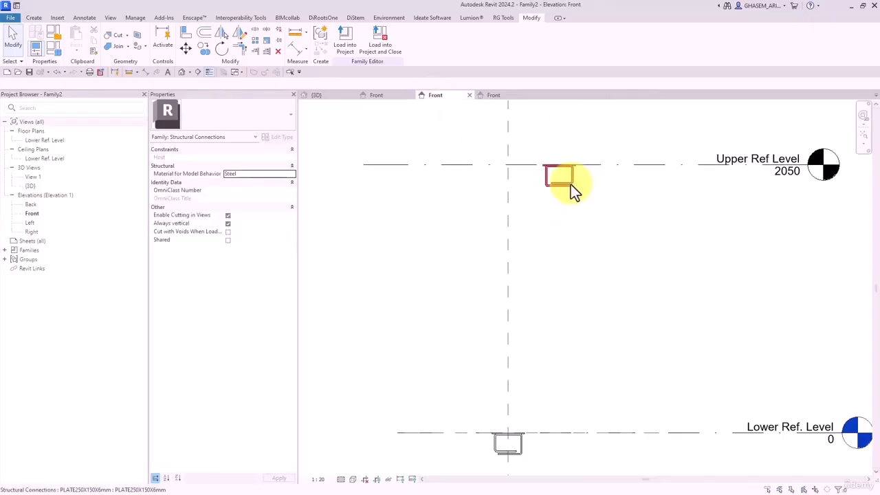
left_click(571, 184)
middle_click_drag(603, 227, 599, 255)
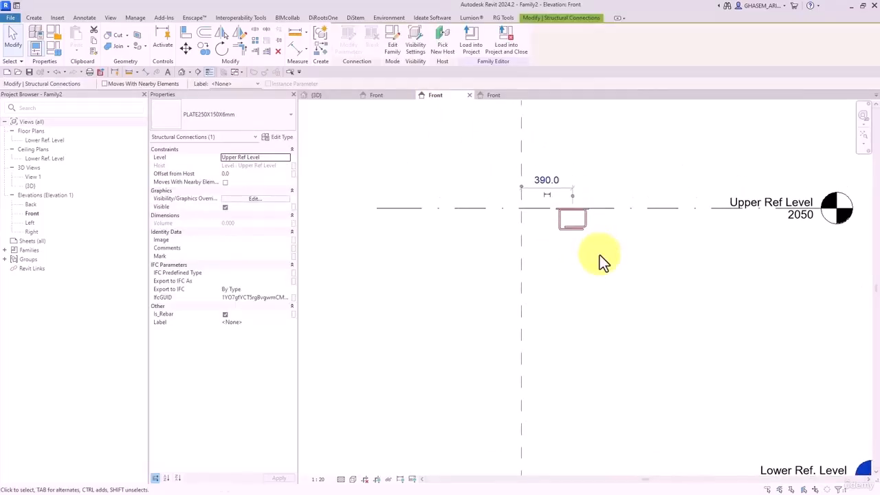
key("space")
key("space")
key("space")
key("space")
key("space")
key("space")
- Edit the PLATE250X150X6mm family, check its Ref. Level plan, and return to its Front elevation
left_click(391, 45)
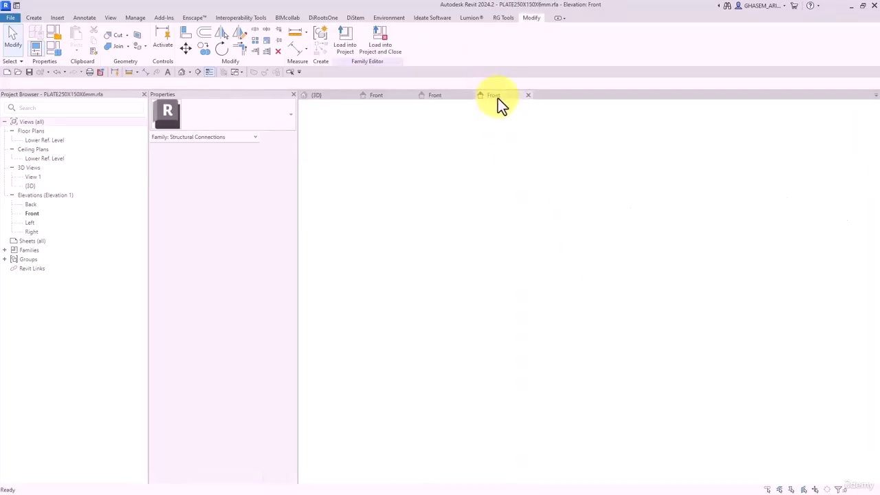
middle_click_drag(509, 239, 503, 232)
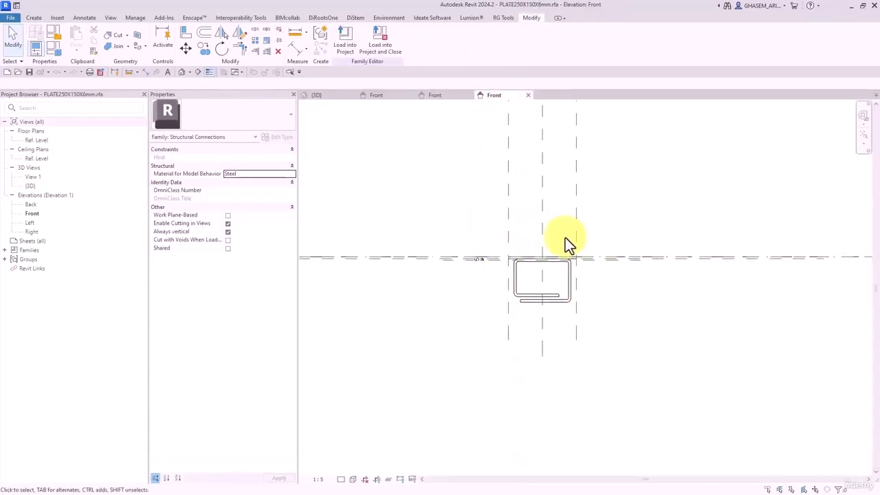
middle_click_drag(556, 272, 533, 284)
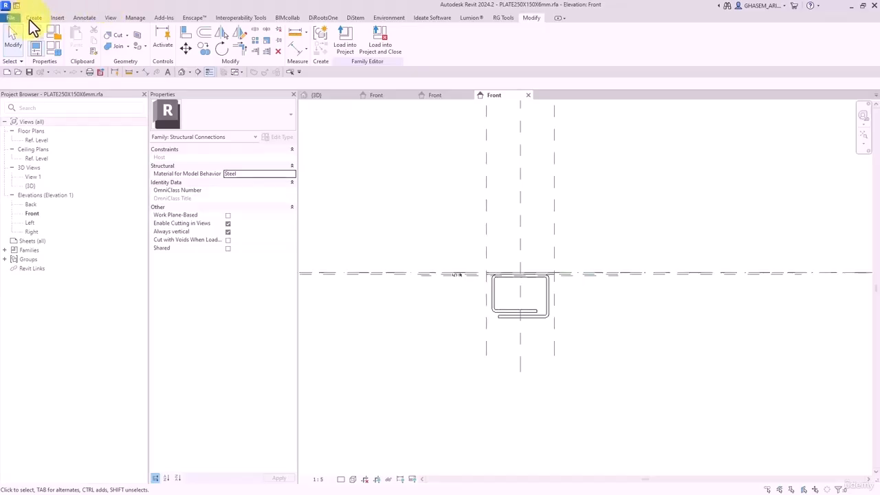
left_click(31, 18)
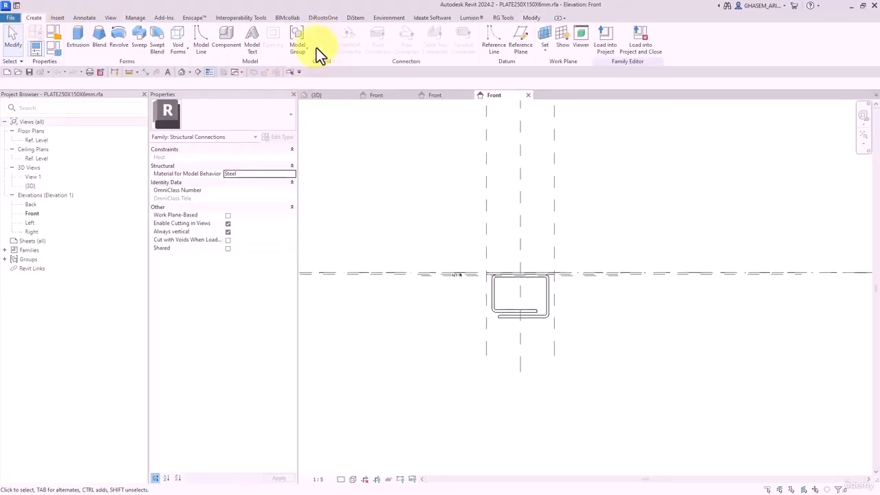
left_click(31, 121)
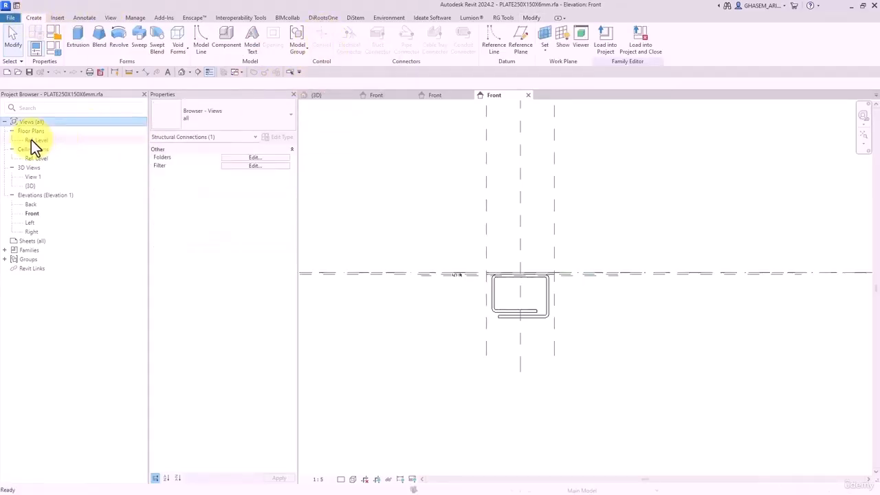
double_click(31, 140)
left_click(321, 40)
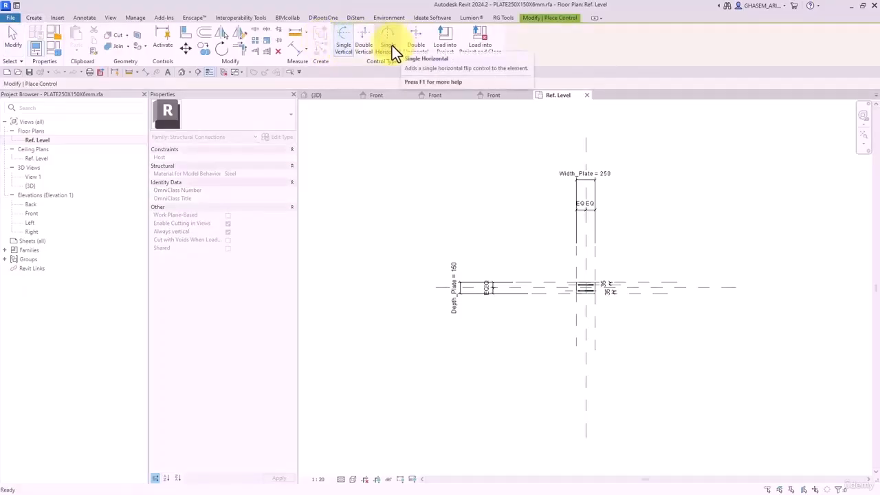
left_click(14, 38)
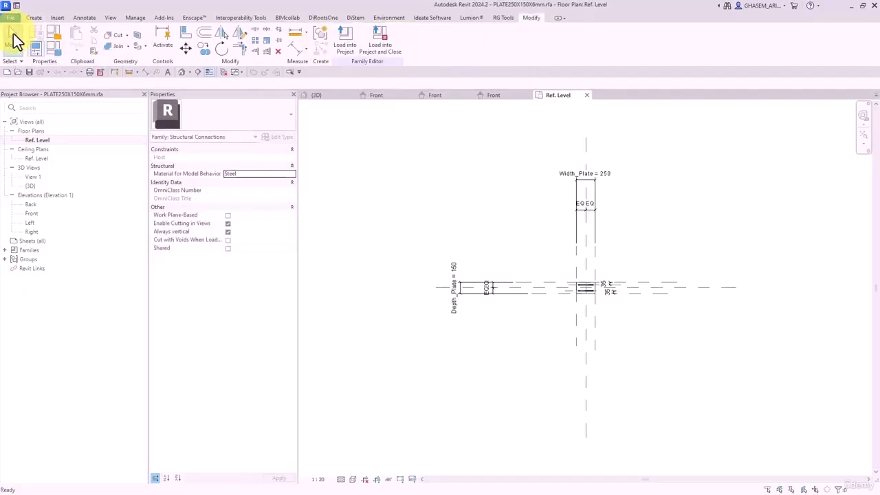
double_click(29, 214)
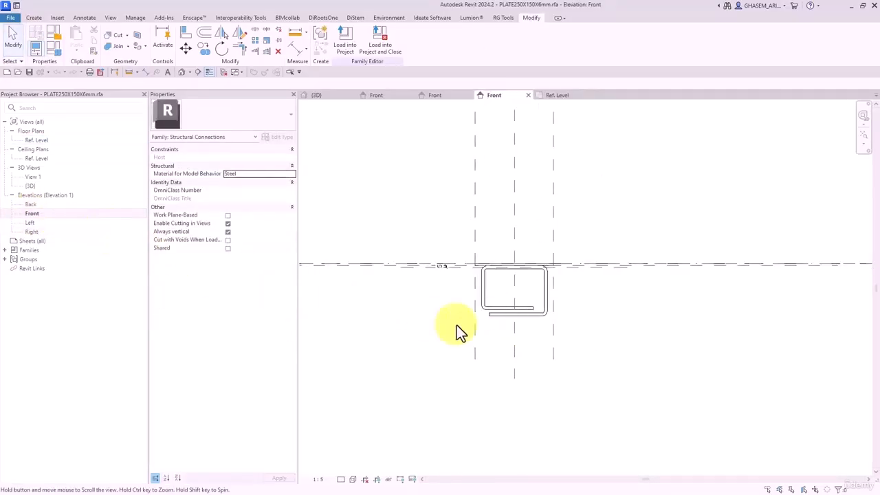
left_click(483, 288)
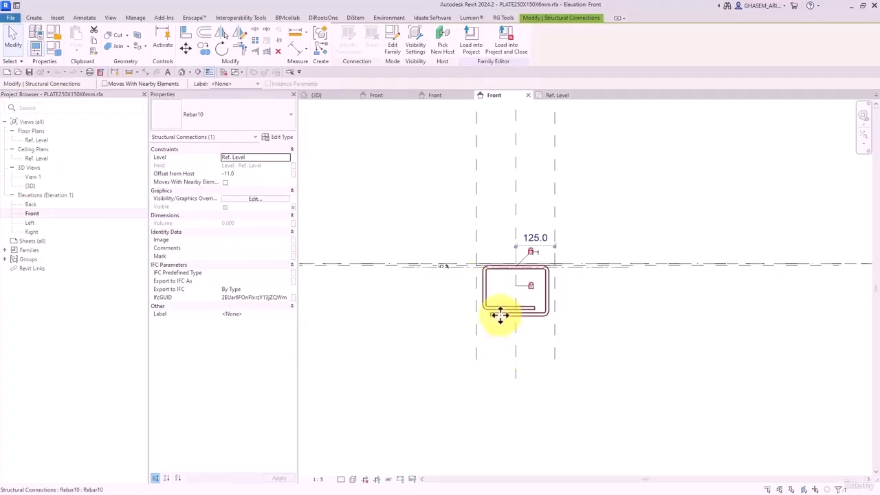
left_click(441, 295)
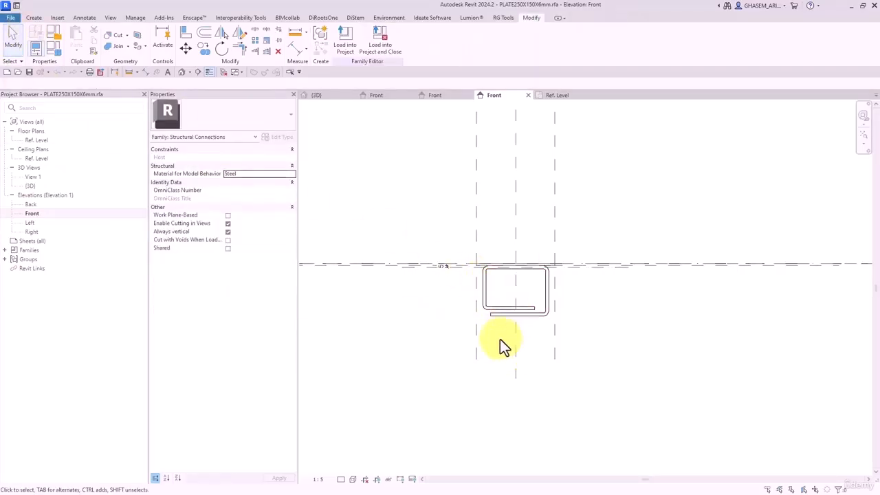
left_click(490, 291)
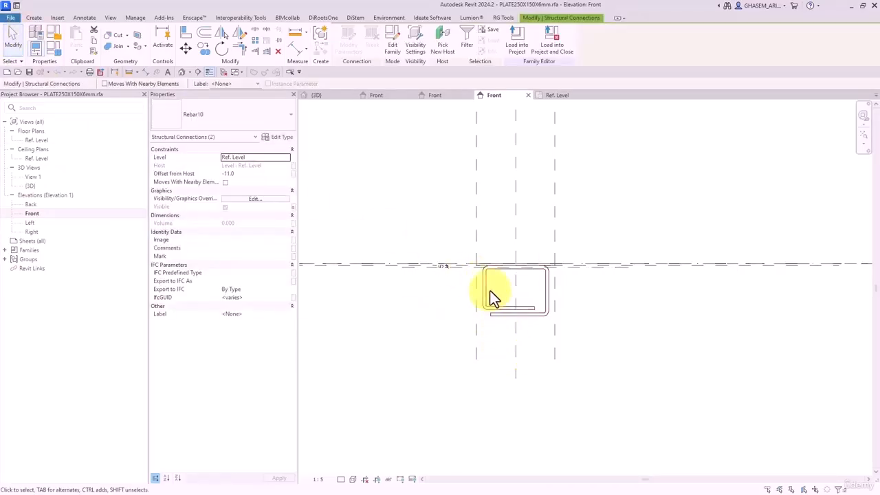
left_click(238, 33)
left_click(590, 246)
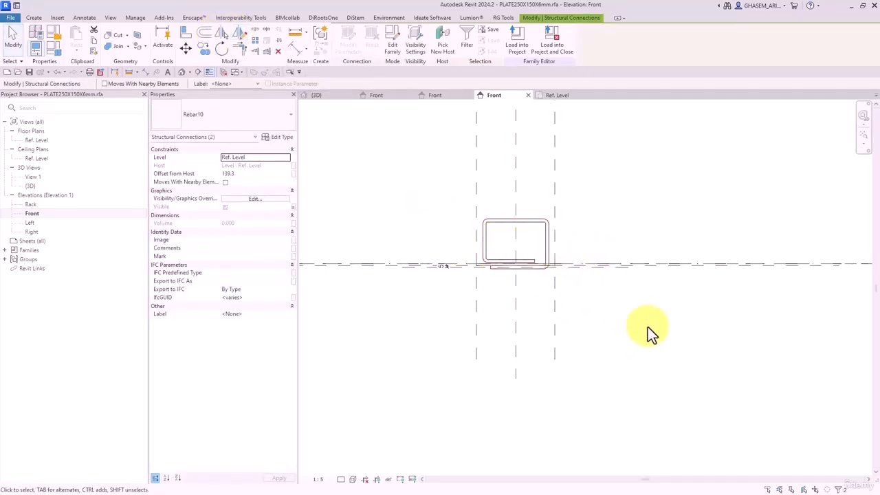
key("ctrl+z")
scroll(509, 349, "up", 1)
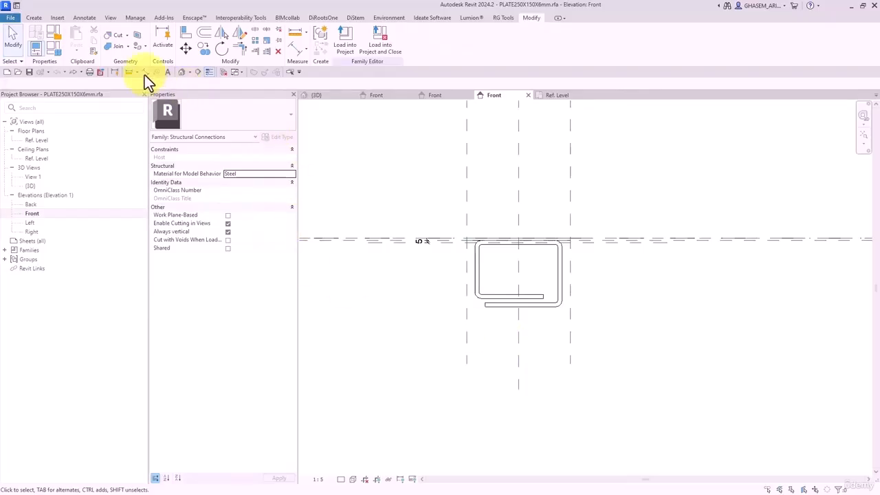
left_click(33, 18)
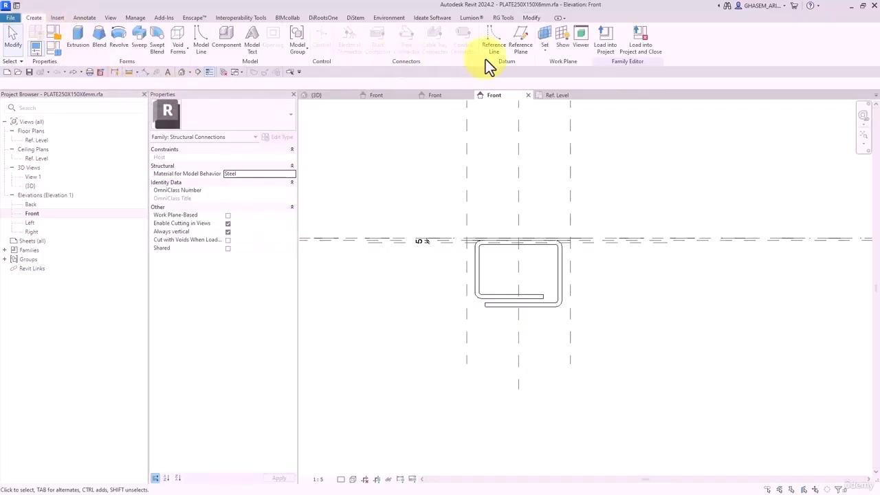
- Draw a horizontal reference plane above Ref. Level and dimension it to the level
left_click(522, 47)
left_click(409, 221)
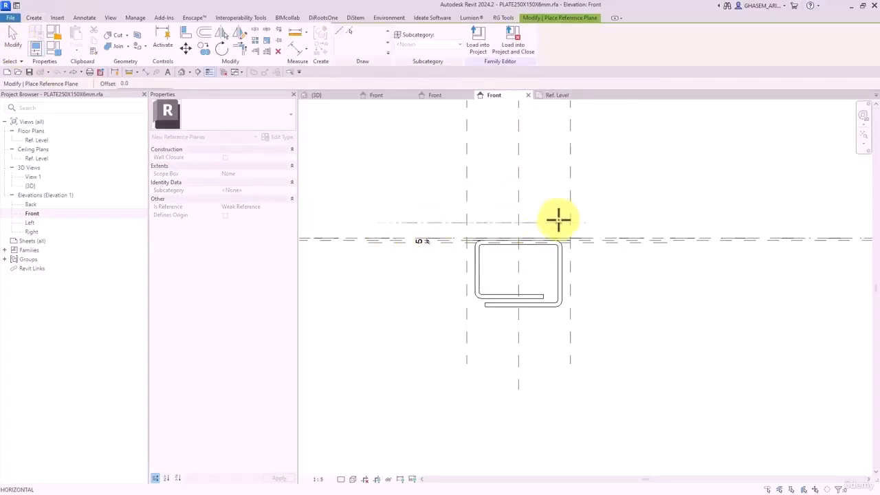
left_click(711, 222)
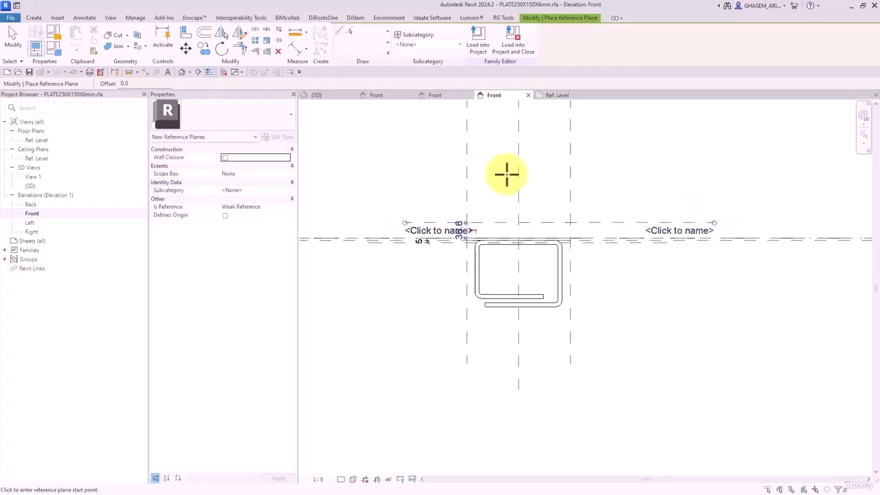
left_click(297, 47)
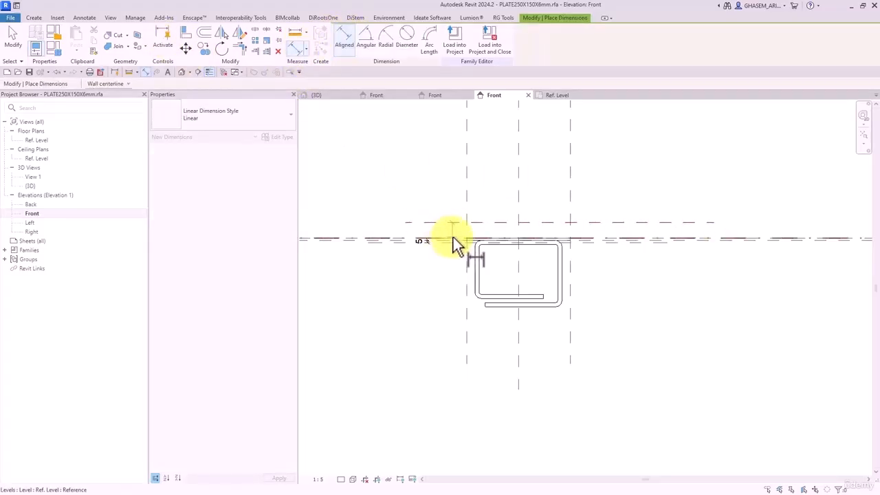
left_click(452, 237)
left_click(426, 183)
key("Escape")
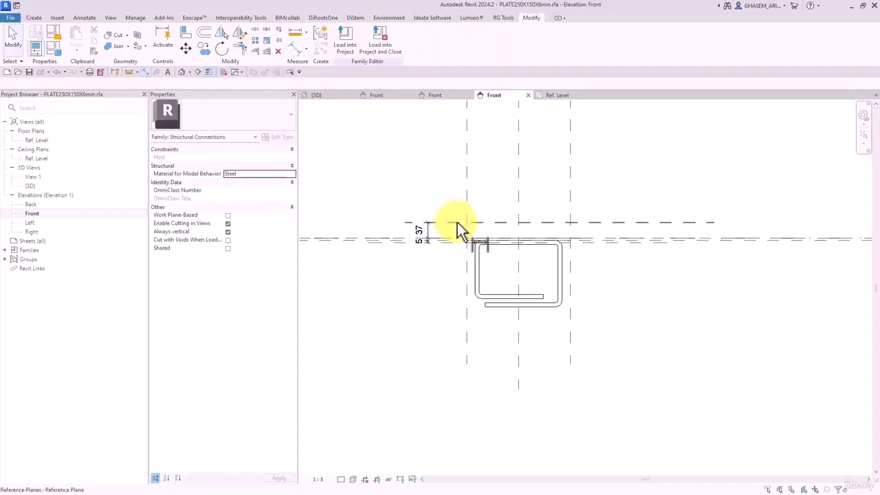
- Set the new reference plane's distance from the level to 5
left_click(457, 222)
left_click(421, 233)
type("5")
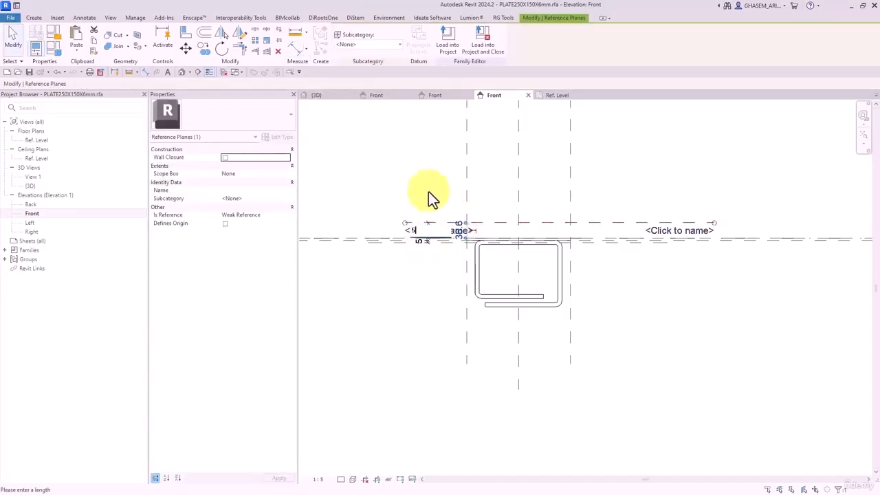
key("Return")
left_click(426, 170)
scroll(423, 236, "up", 2)
left_click(432, 237)
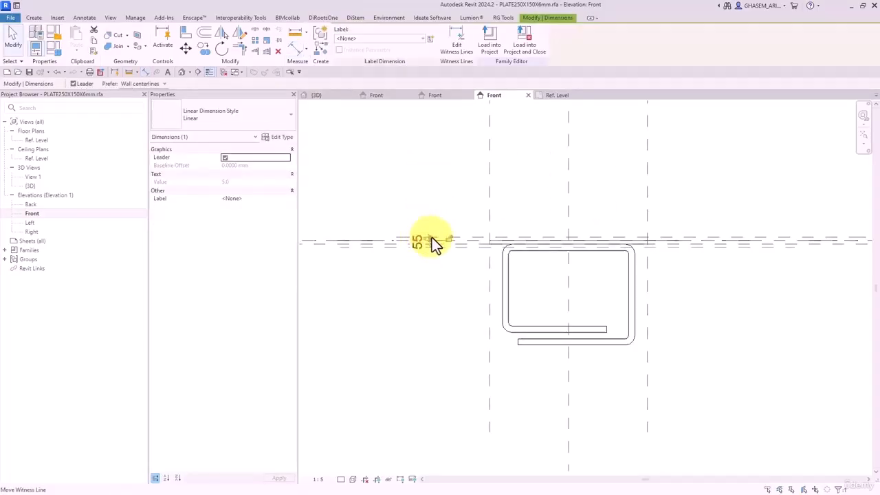
left_click(455, 207)
- Try mirroring both rebars about the level with a picked axis, then undo the copy
left_click(533, 387)
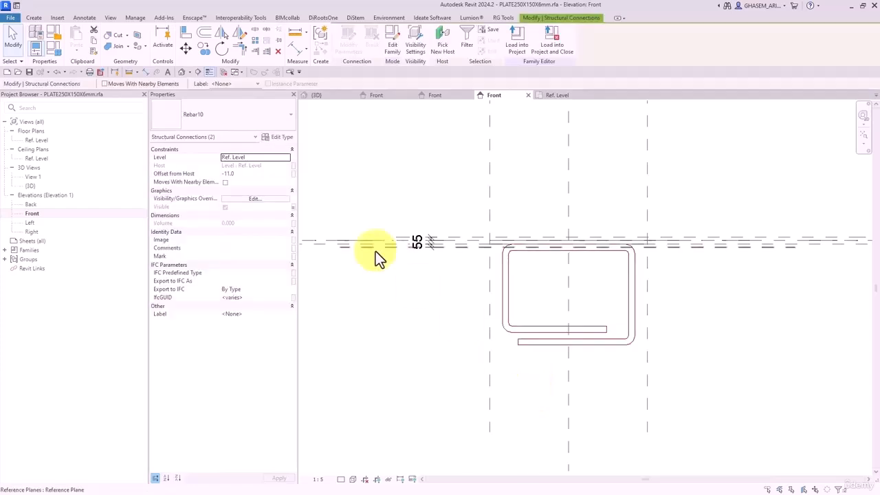
left_click(225, 35)
left_click(105, 83)
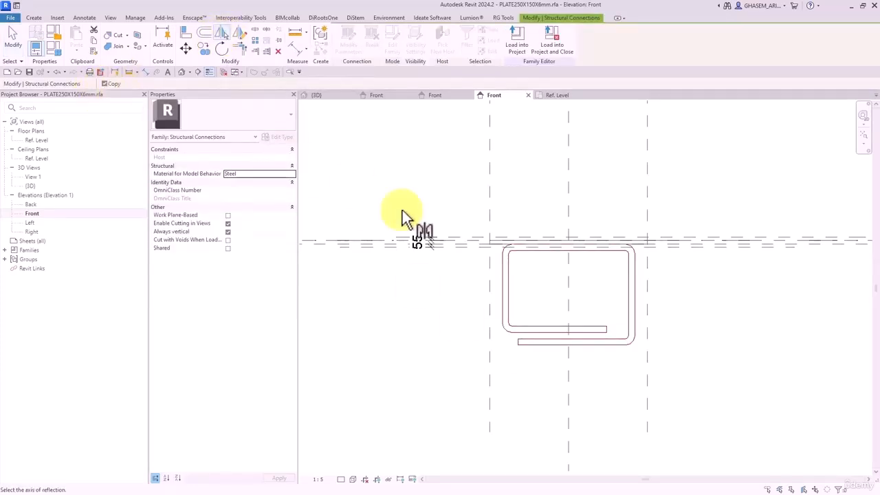
left_click(473, 240)
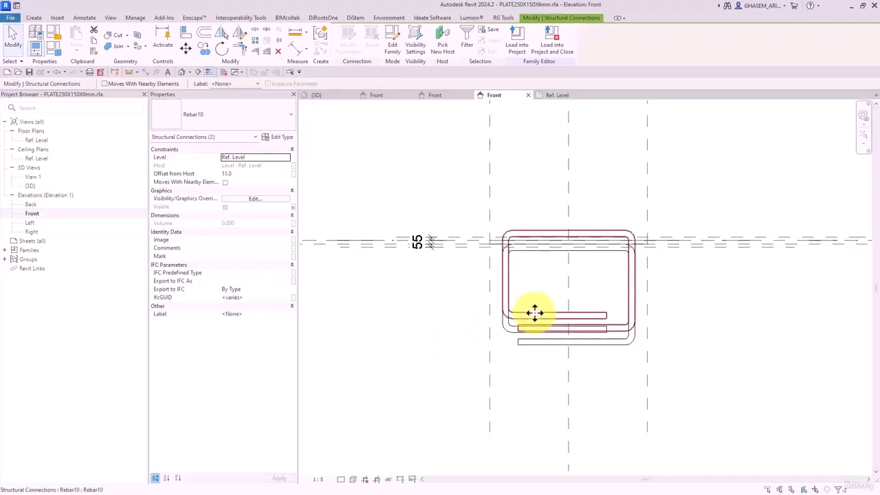
key("ctrl+z")
left_click(602, 347)
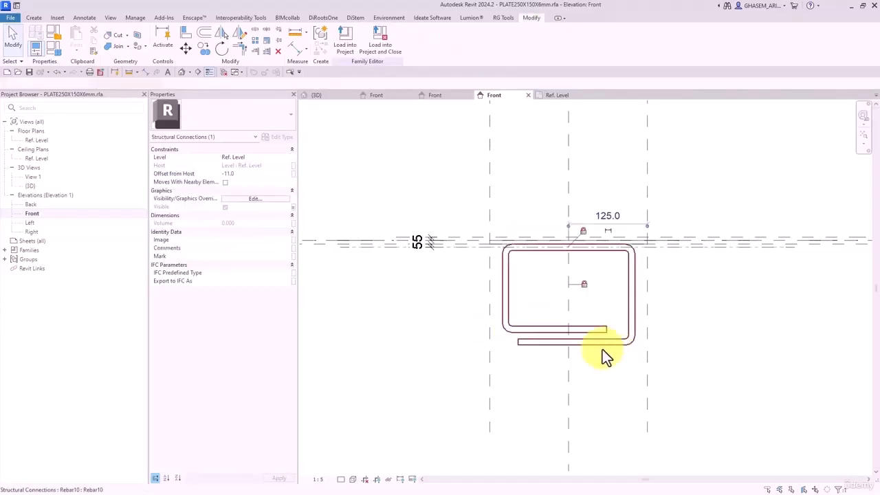
key("Escape")
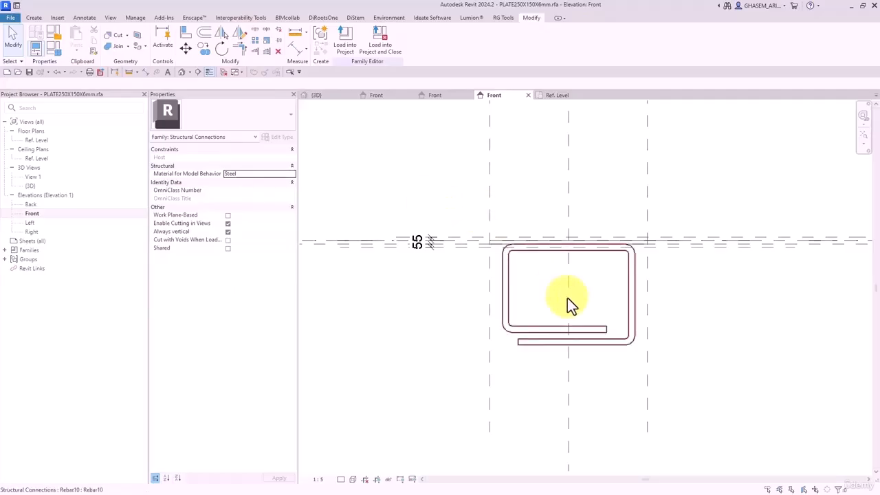
- Mirror the rebar about a drawn axis, then delete the duplicate copy above the plate
left_click(509, 264)
left_click(241, 36)
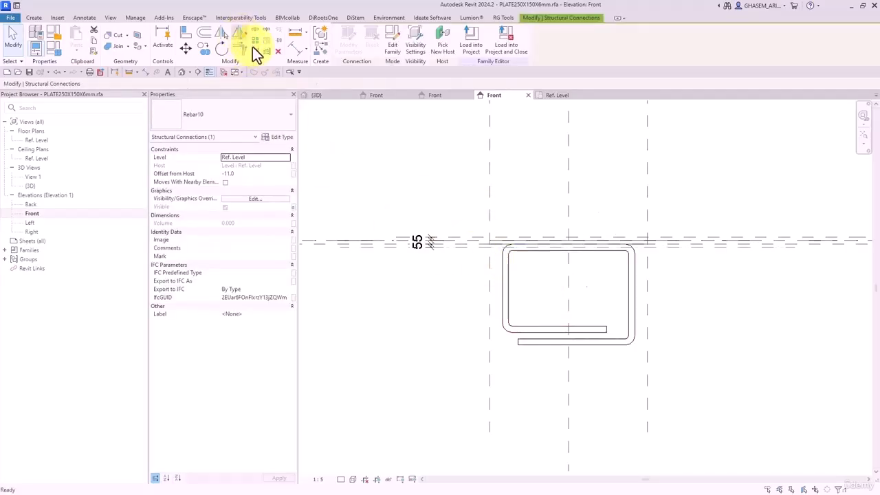
left_click(430, 200)
left_click(645, 200)
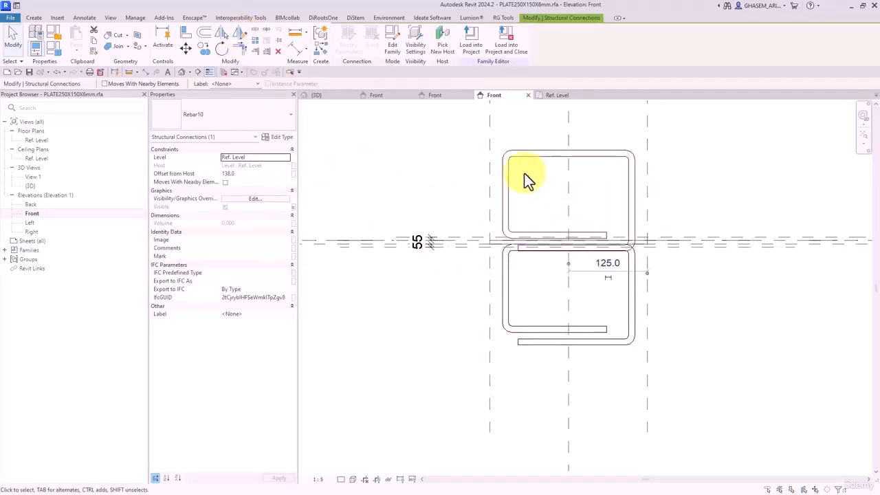
middle_click_drag(542, 191, 534, 250)
left_click_drag(543, 207, 547, 180)
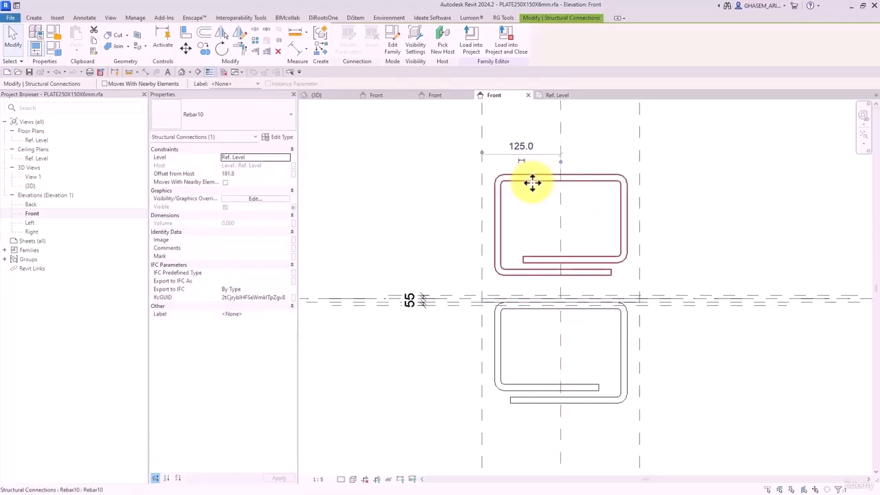
key("Delete")
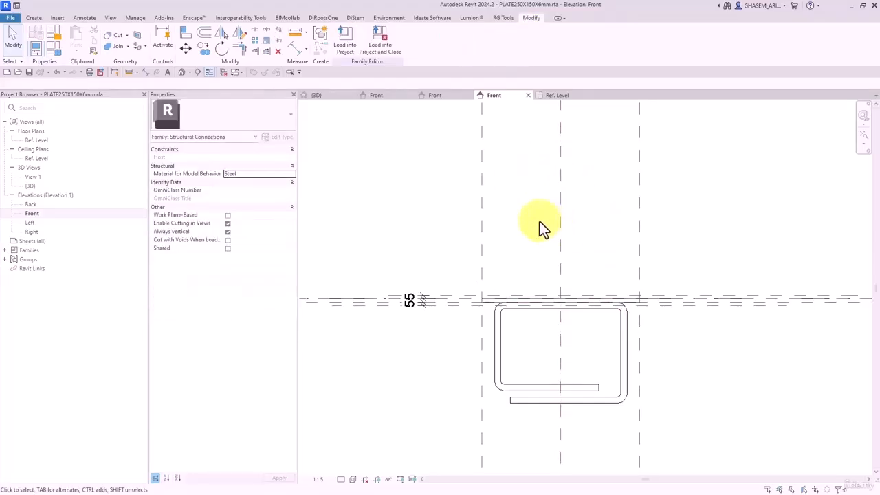
- Select the single remaining Rebar10 bar in the plate's front view
middle_click_drag(569, 328, 556, 300)
left_click_drag(598, 394, 579, 354)
key("Escape")
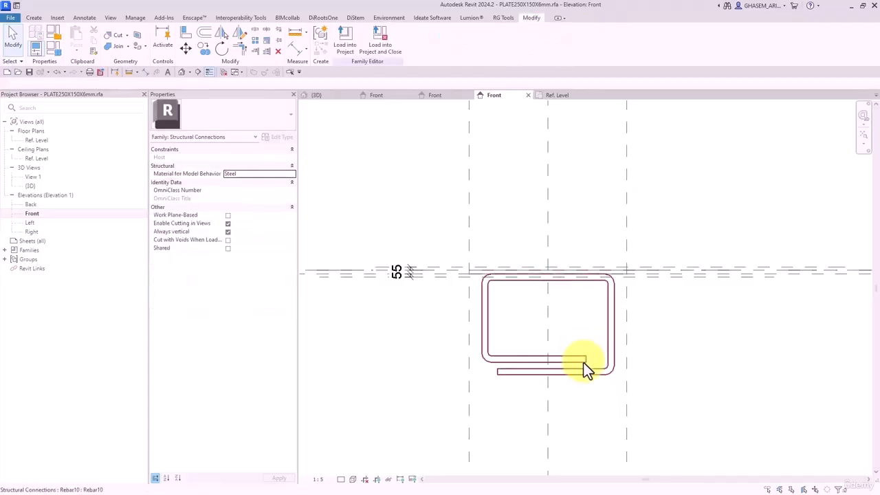
left_click(584, 362)
left_click(548, 237)
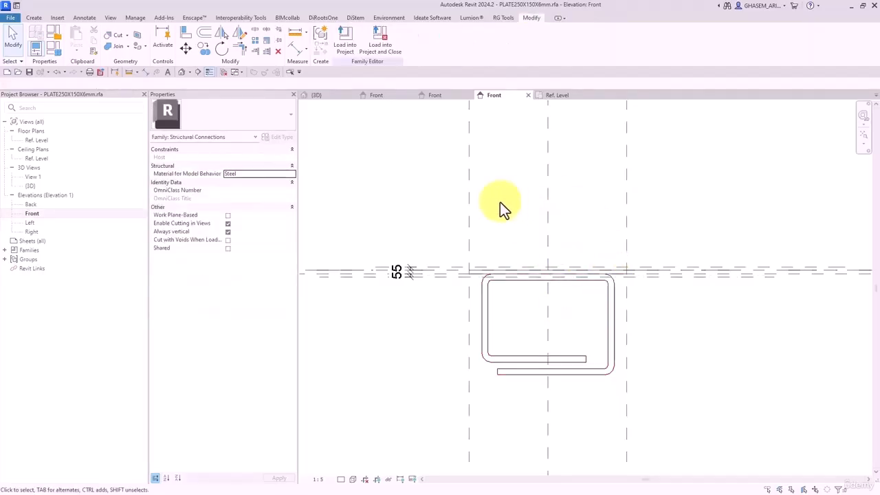
left_click(505, 289)
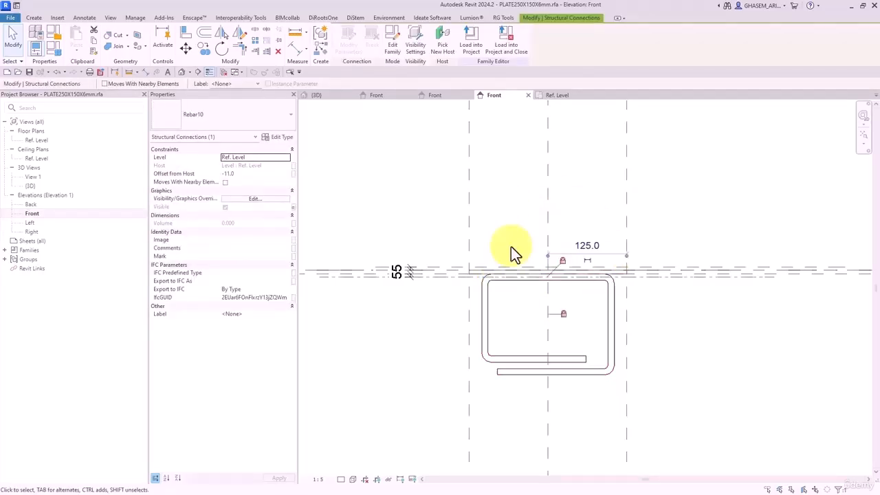
left_click(520, 199)
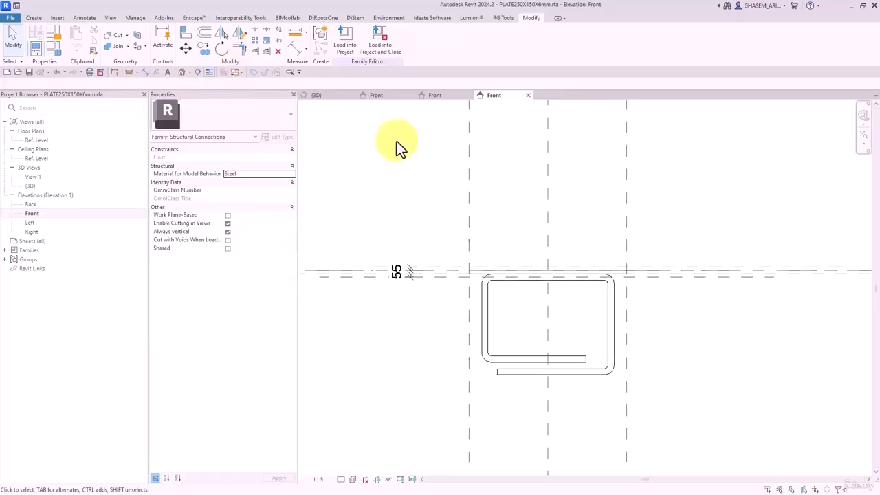
left_click(490, 303)
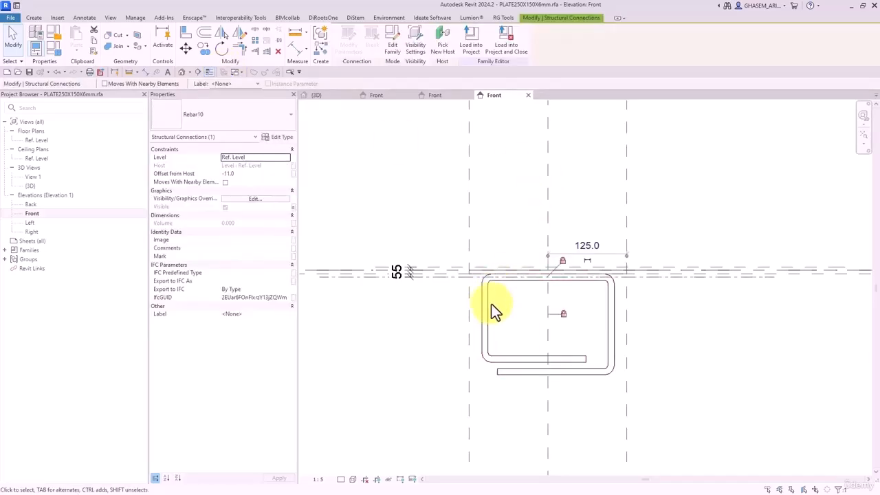
- Edit the selected Rebar10 family and bring up its Create tools in the Front elevation
left_click(393, 52)
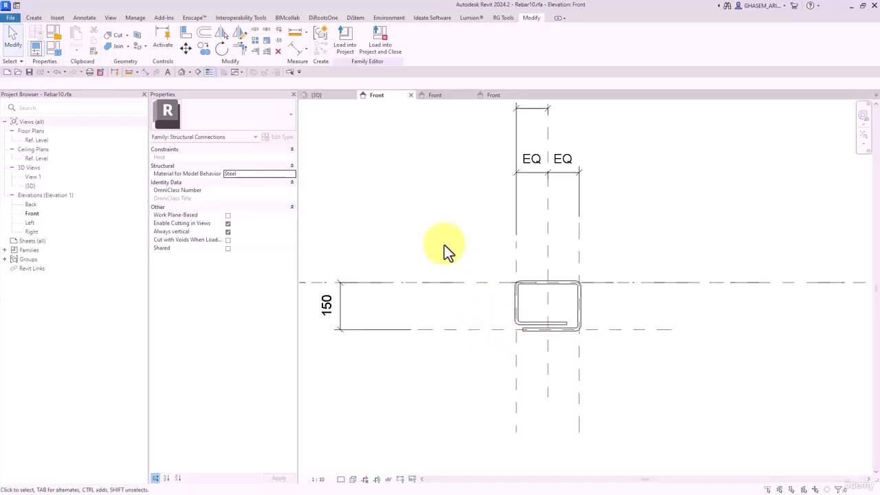
left_click(33, 17)
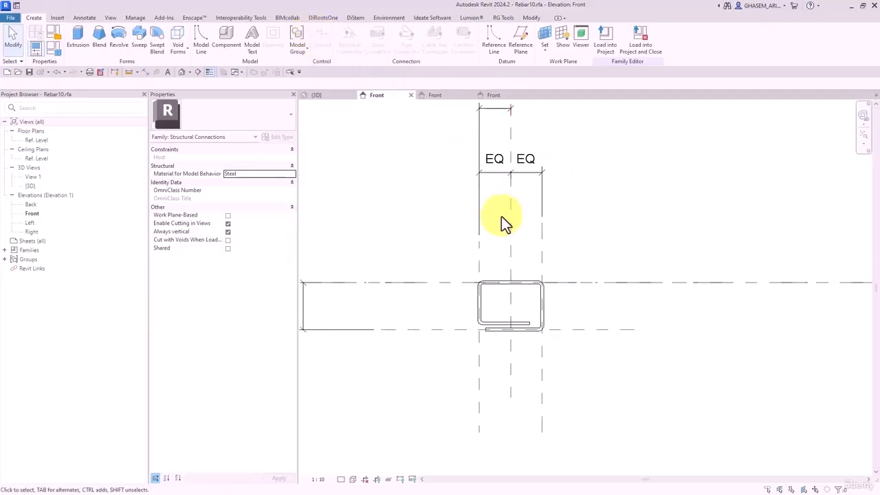
scroll(536, 270, "up", 3)
scroll(563, 268, "down", 2)
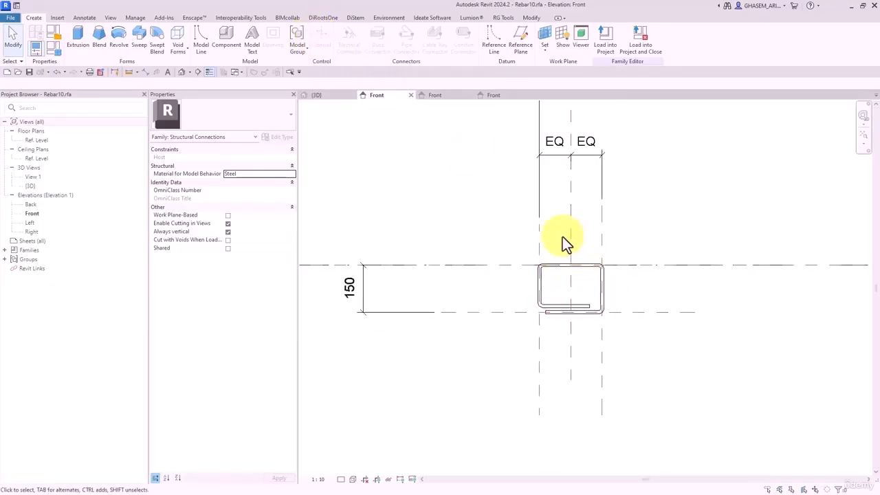
- Save As the family, adding '_TOp' before the extension to create Rebar10_TOp.rfa
left_click(13, 19)
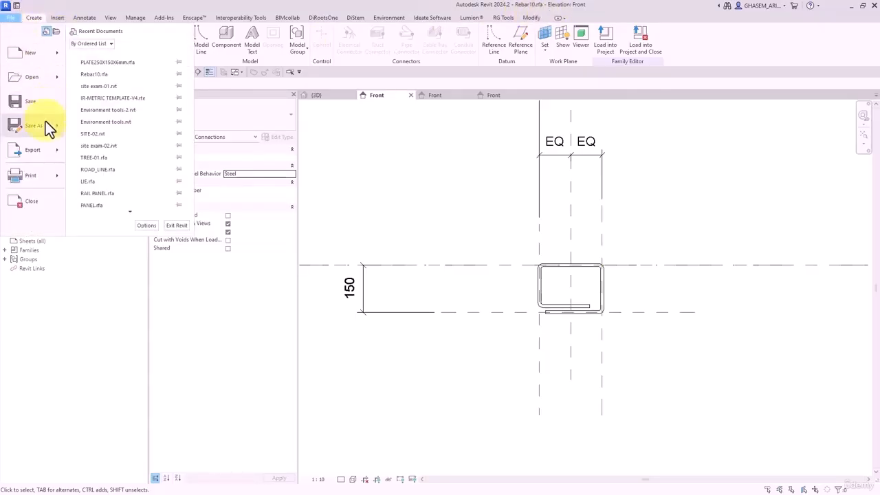
mouse_move(46, 129)
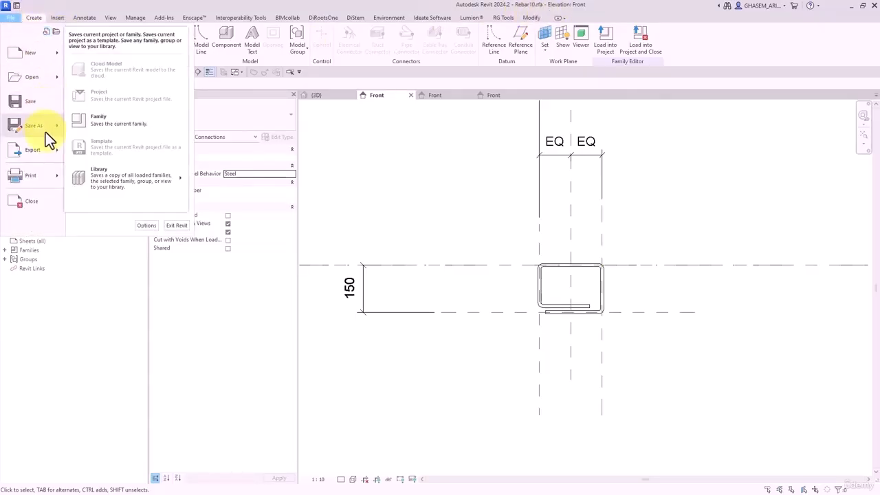
left_click(99, 128)
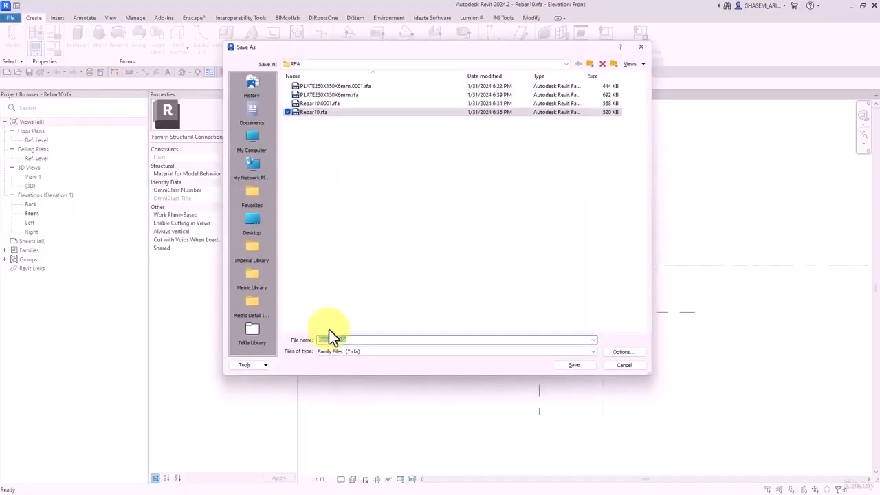
left_click(343, 339)
left_click_drag(338, 341, 340, 340)
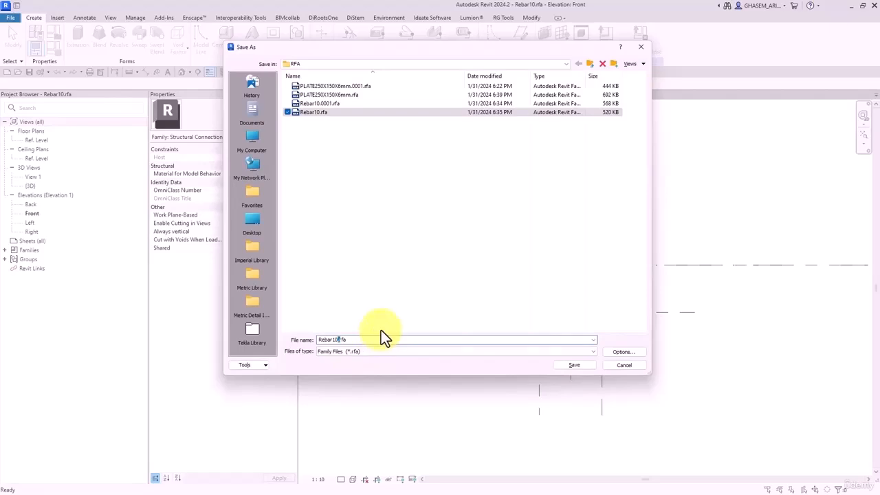
type("_TOp.")
key("Return")
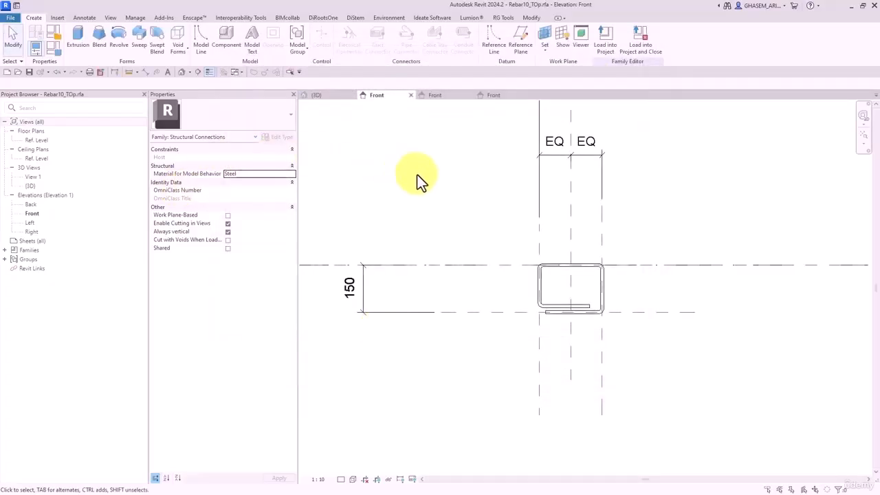
middle_click_drag(531, 330, 524, 326)
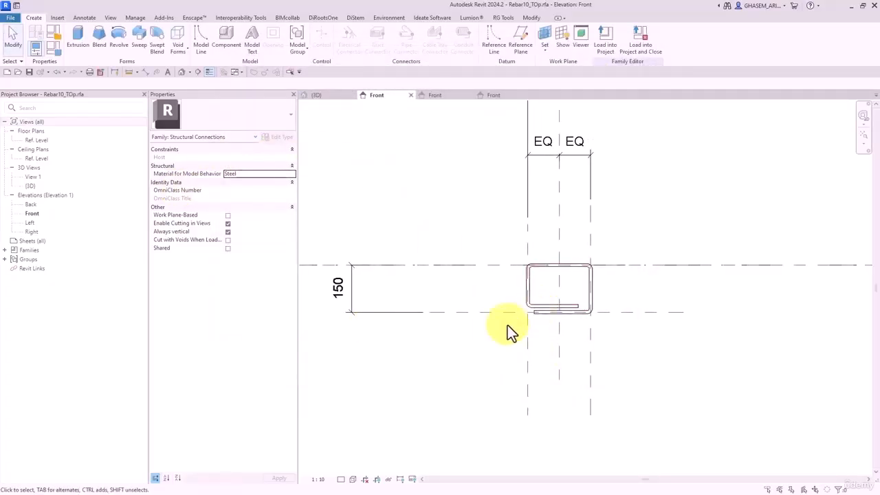
- Move a reference plane above the rebar, dismiss the sweep error, and edit the sweep path
left_click_drag(509, 315, 503, 202)
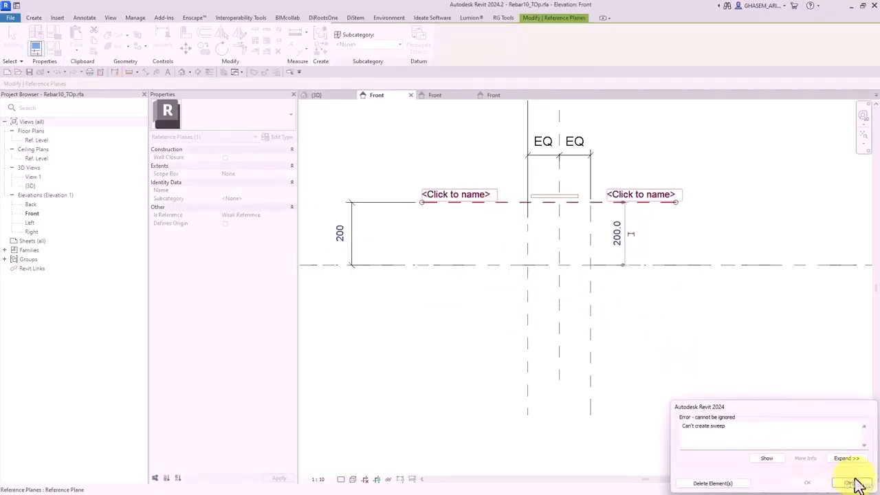
left_click(846, 481)
double_click(545, 313)
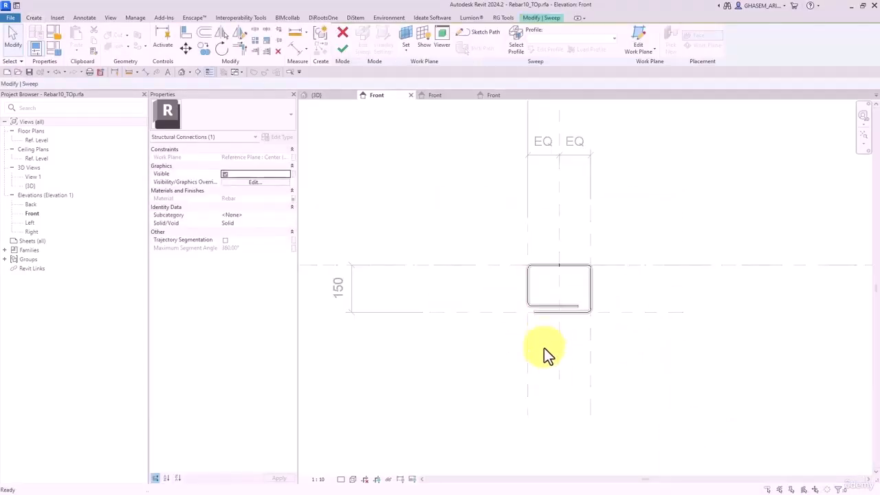
double_click(551, 316)
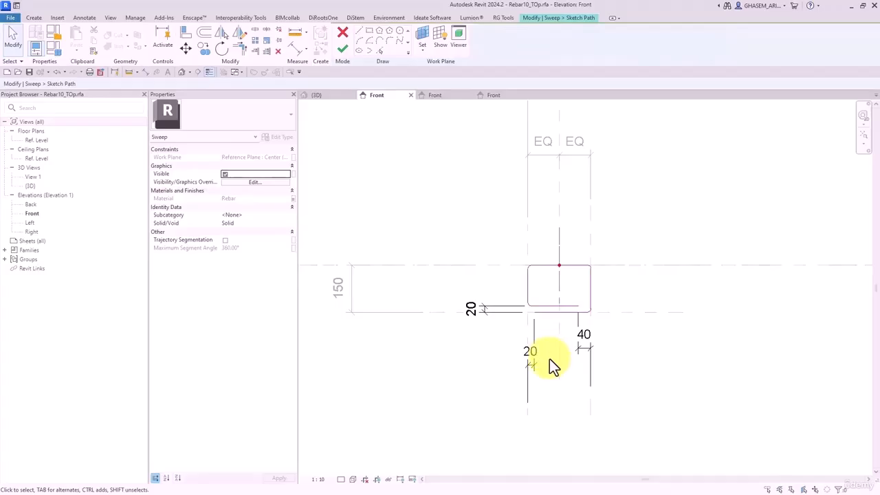
- Delete the 20, 20 and 40 path dimensions and move the top path lines upward
left_click(531, 348)
key("Delete")
left_click(471, 308)
key("Delete")
left_click(584, 334)
key("Delete")
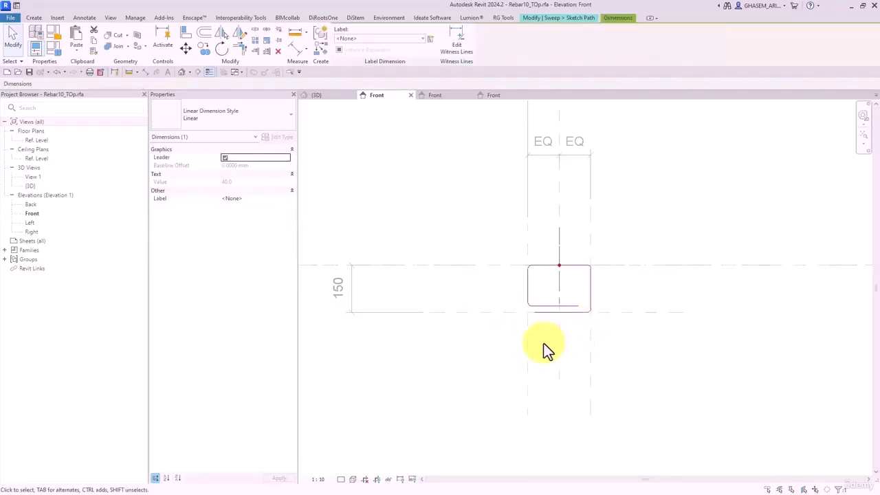
left_click(540, 302)
left_click_drag(540, 302, 544, 205)
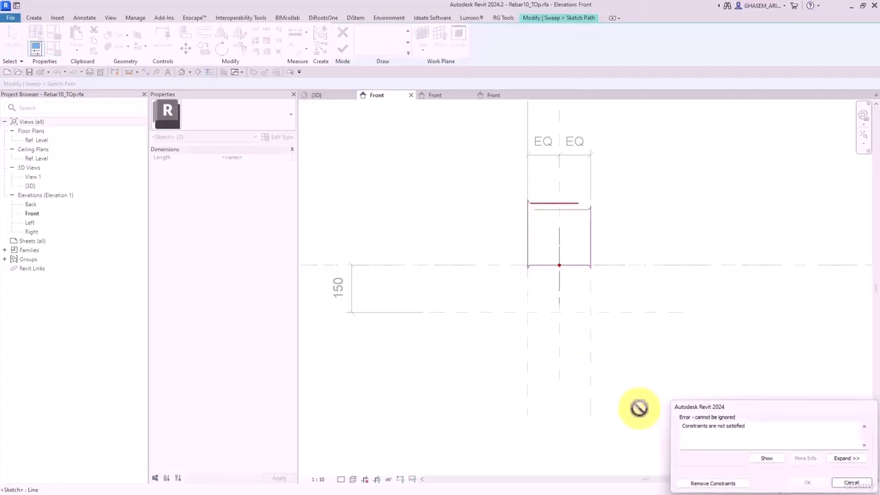
left_click(728, 484)
left_click(660, 341)
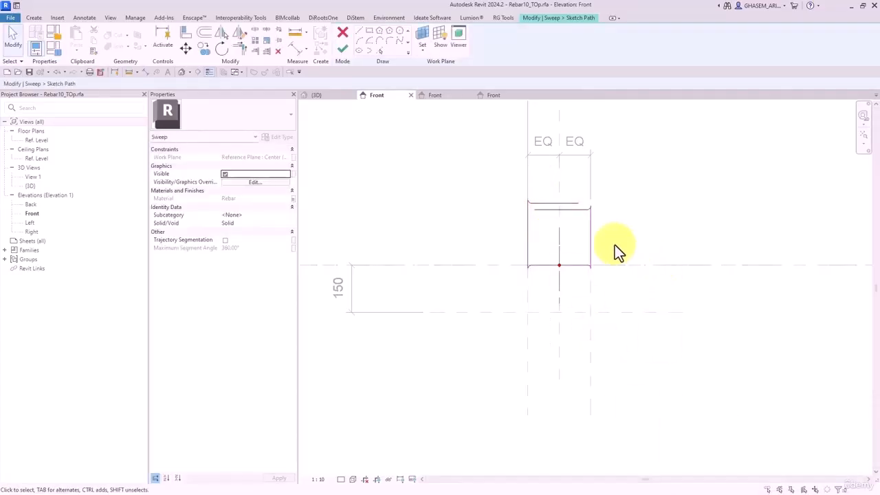
- Delete the four corner fillet arcs of the sweep path
scroll(530, 209, "up", 5)
left_click_drag(514, 153, 545, 207)
key("Delete")
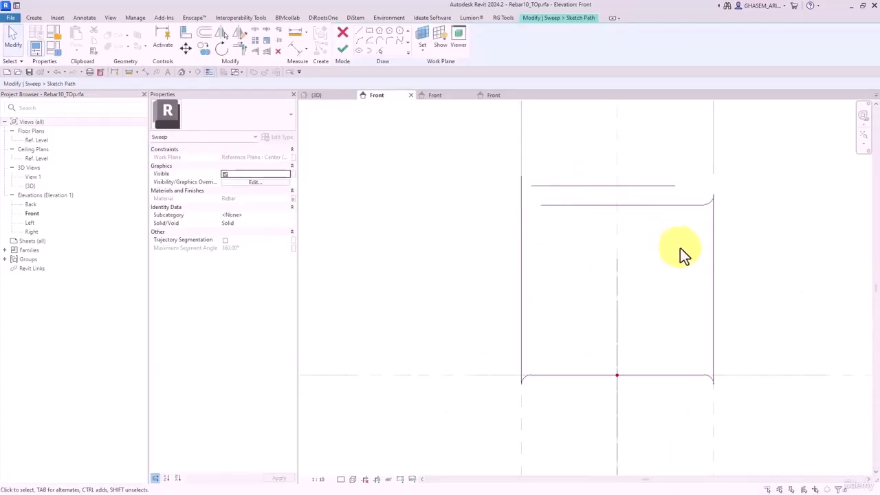
left_click_drag(680, 246, 725, 184)
key("Delete")
scroll(691, 253, "down", 2)
left_click_drag(543, 355, 600, 317)
key("Delete")
left_click_drag(672, 360, 756, 294)
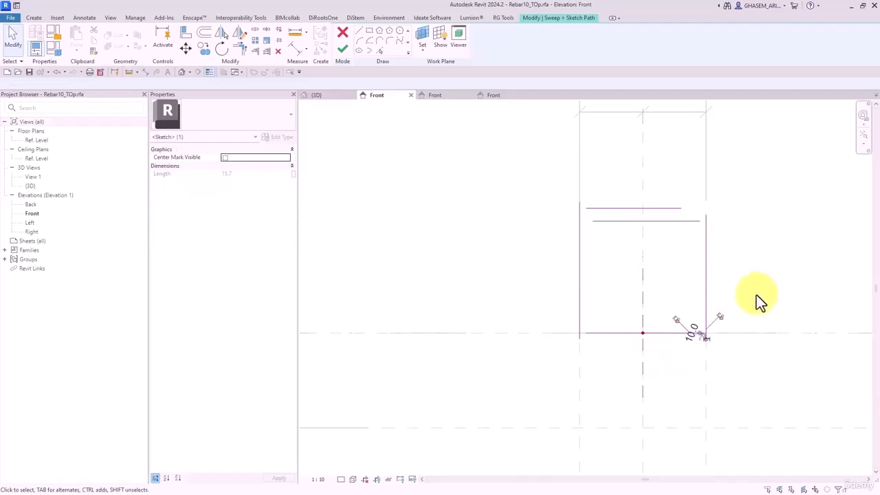
key("Delete")
middle_click_drag(591, 200, 537, 213)
- Re-round the four path corners with 10.0-radius fillet arcs and finish the sweep
left_click(388, 42)
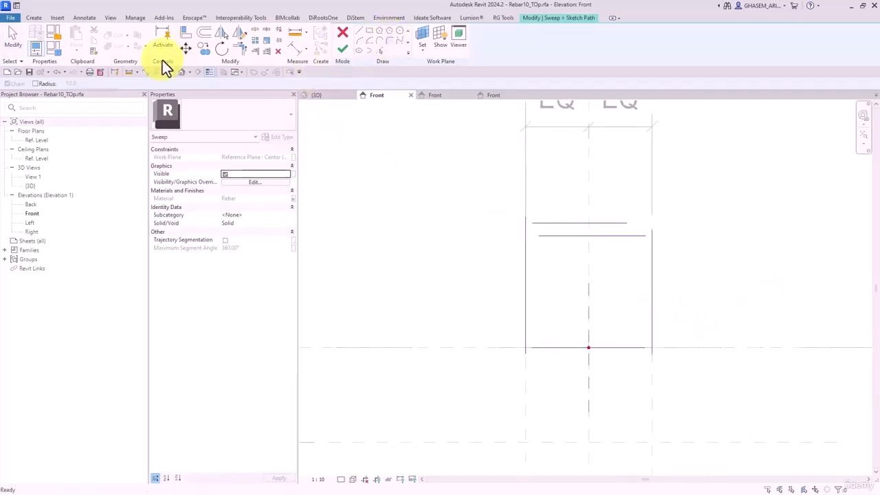
left_click(41, 86)
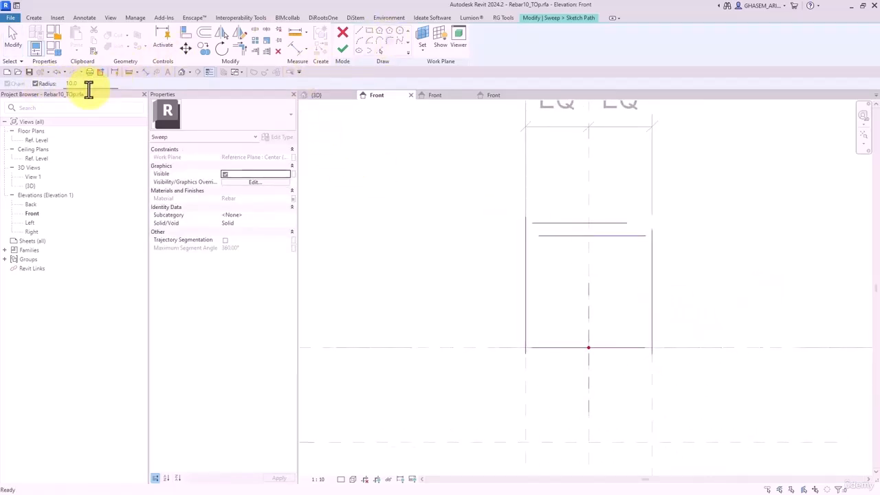
left_click(527, 324)
left_click(561, 348)
left_click(619, 349)
left_click(652, 275)
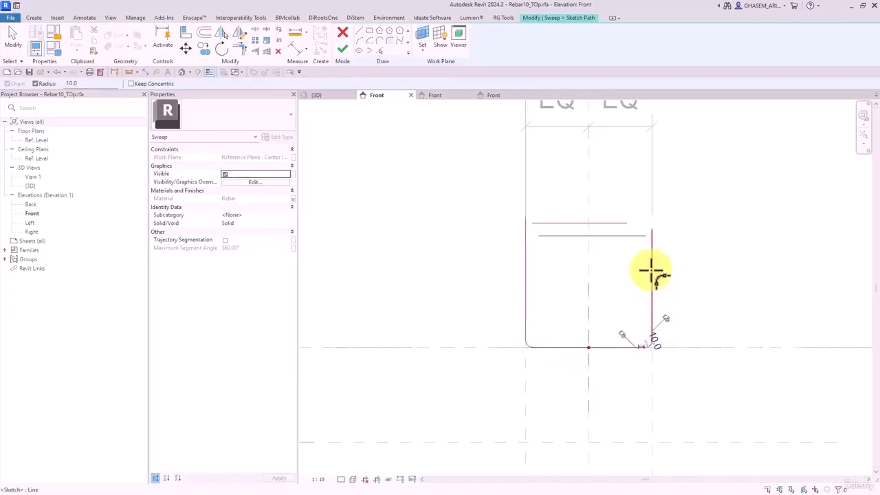
left_click(539, 223)
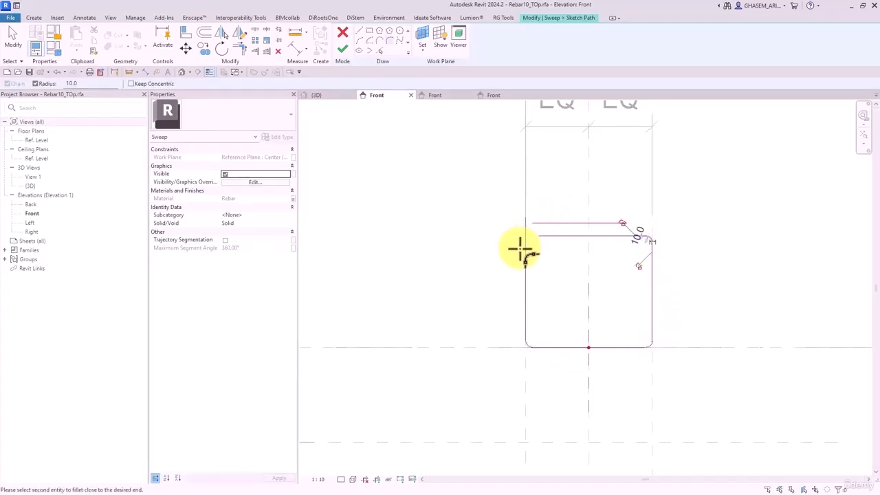
left_click(525, 246)
left_click(536, 221)
left_click(342, 49)
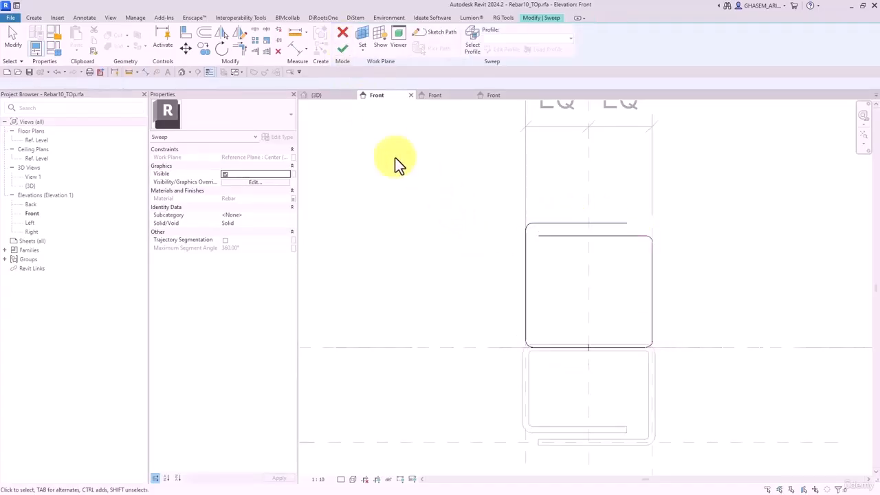
left_click(343, 49)
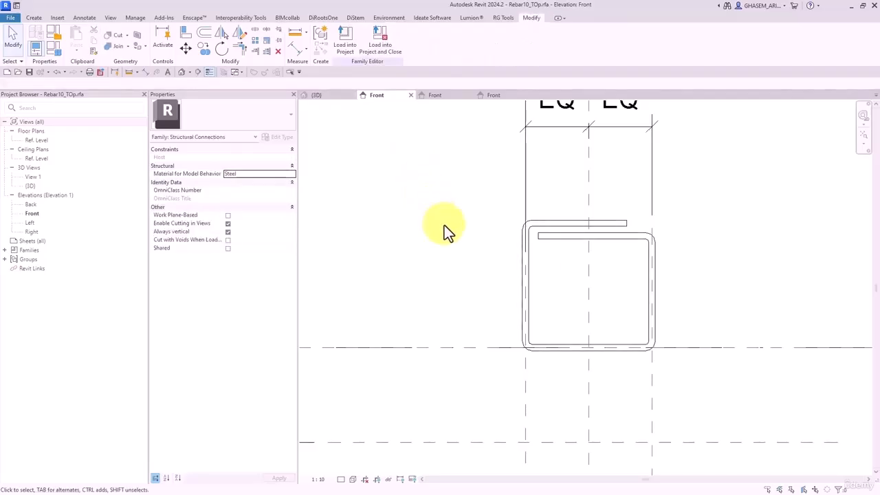
scroll(452, 238, "down", 2)
- Move the upper reference plane and set its distance from the level to 150
left_click_drag(466, 355, 457, 203)
scroll(454, 250, "down", 4)
middle_click_drag(440, 254, 522, 255)
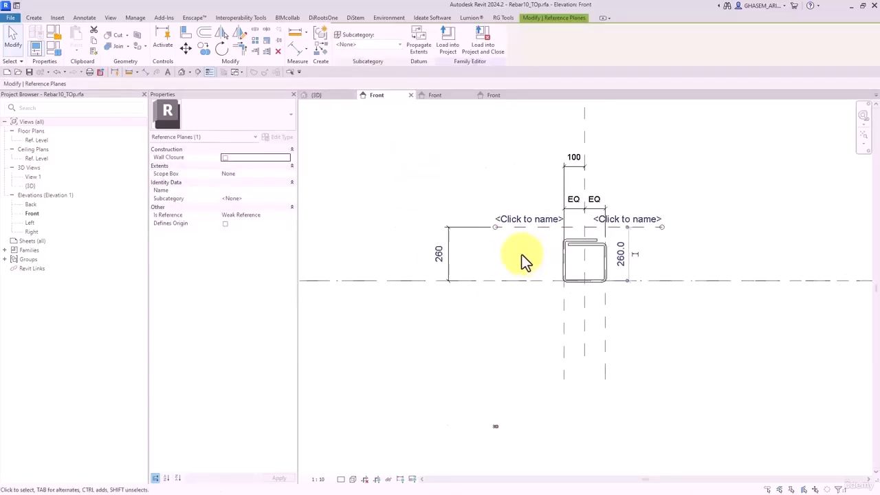
left_click(522, 255)
left_click(508, 229)
left_click(439, 254)
type("150")
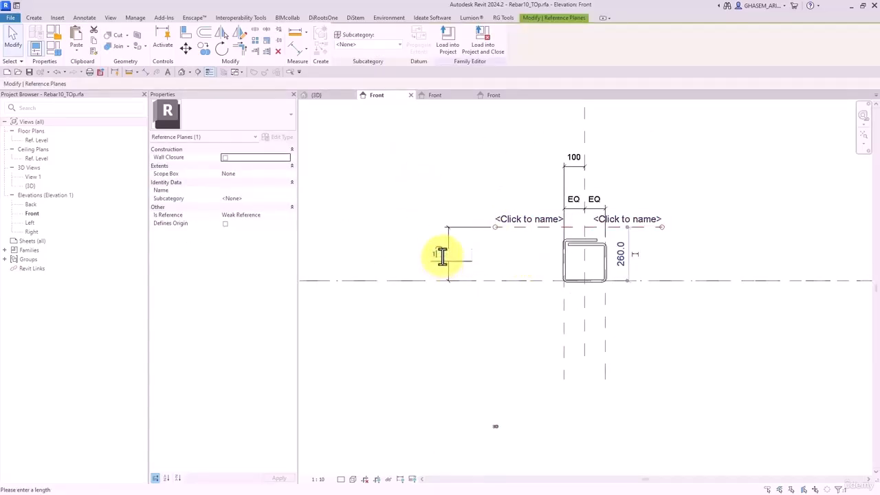
key("Return")
left_click(485, 338)
- Test-stretch the rebar and undo, then align and lock the path's top lines to the 150 plane
scroll(599, 277, "up", 3)
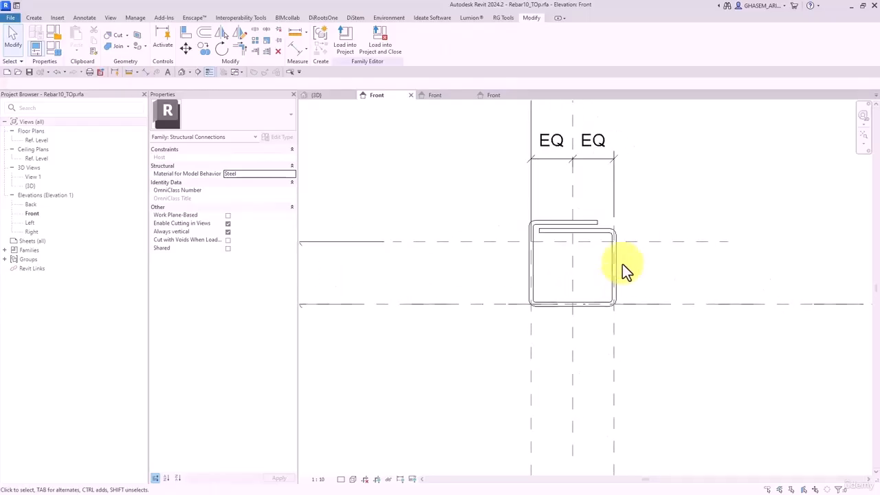
left_click_drag(616, 325, 646, 337)
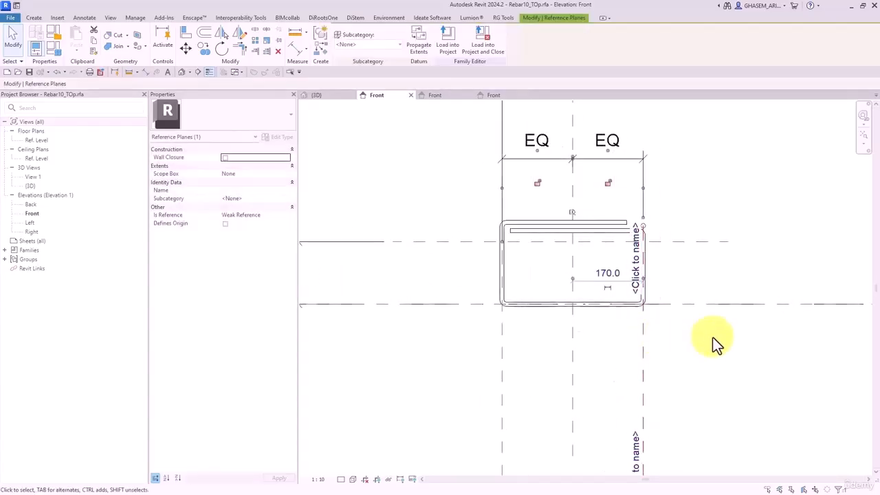
key("ctrl+z")
left_click(584, 233)
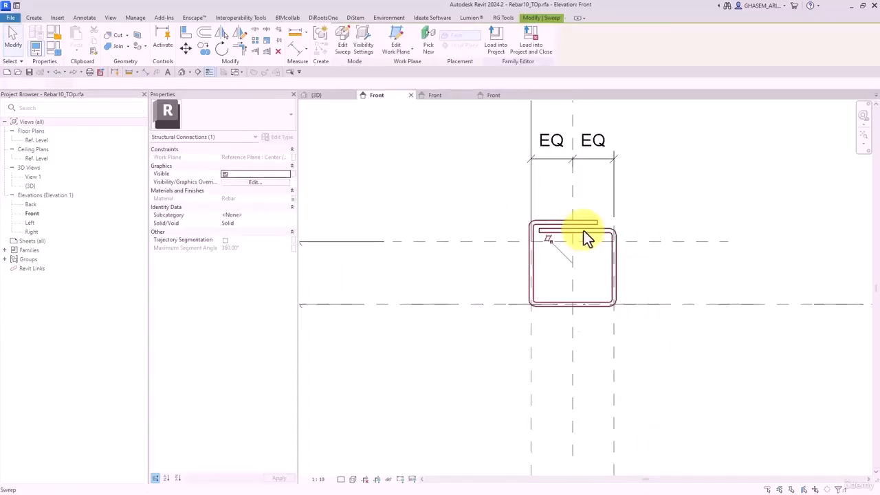
double_click(587, 225)
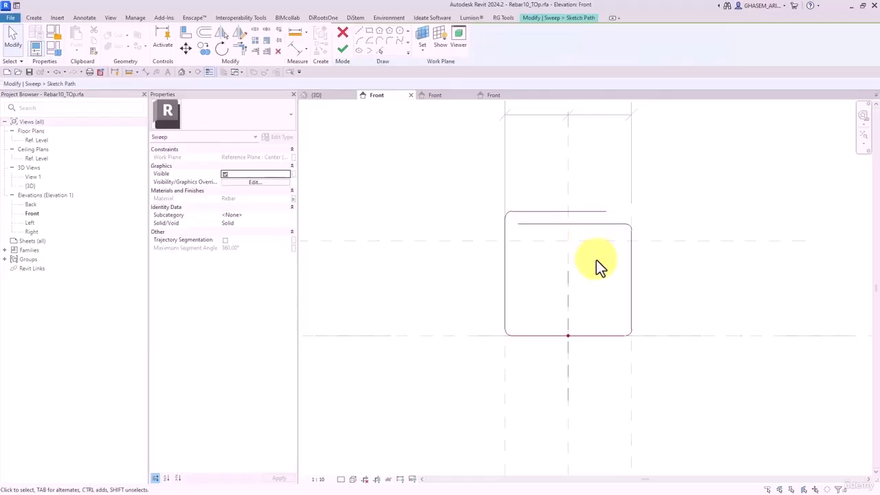
mouse_move(583, 246)
left_mouse_down()
mouse_move(544, 183)
mouse_move(556, 239)
left_mouse_up()
left_click(455, 216)
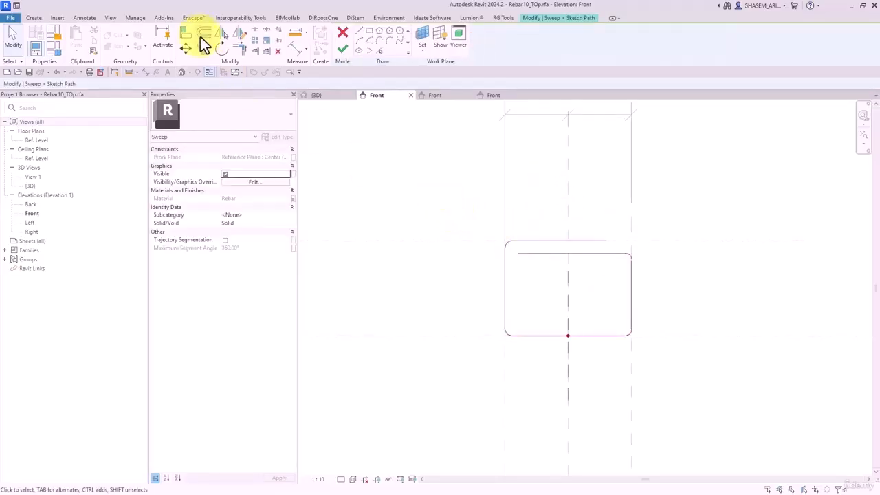
left_click(189, 34)
left_click(553, 241)
left_click(558, 242)
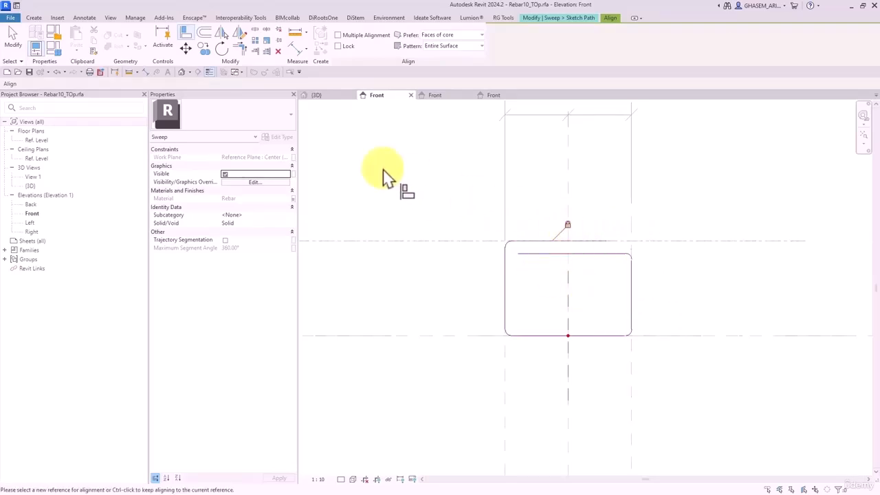
- Add and lock a 20 dimension in the path sketch, then finish the rebar sweep
left_click(295, 54)
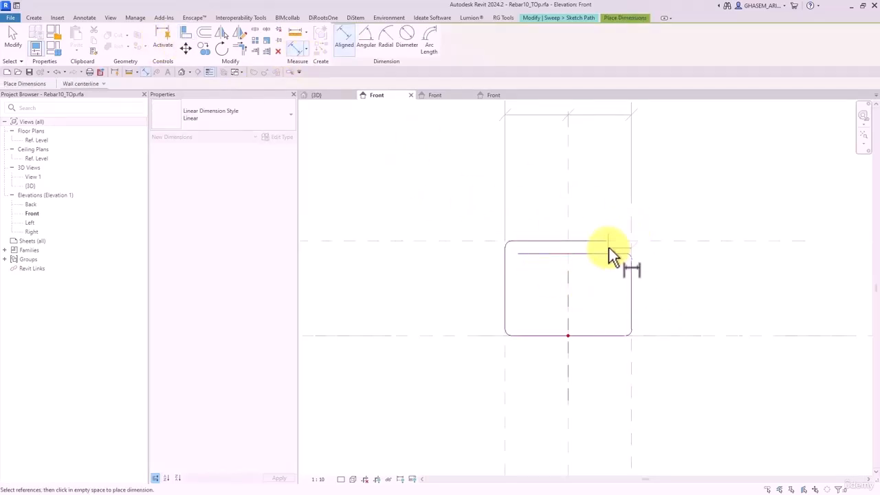
scroll(631, 231, "down", 3)
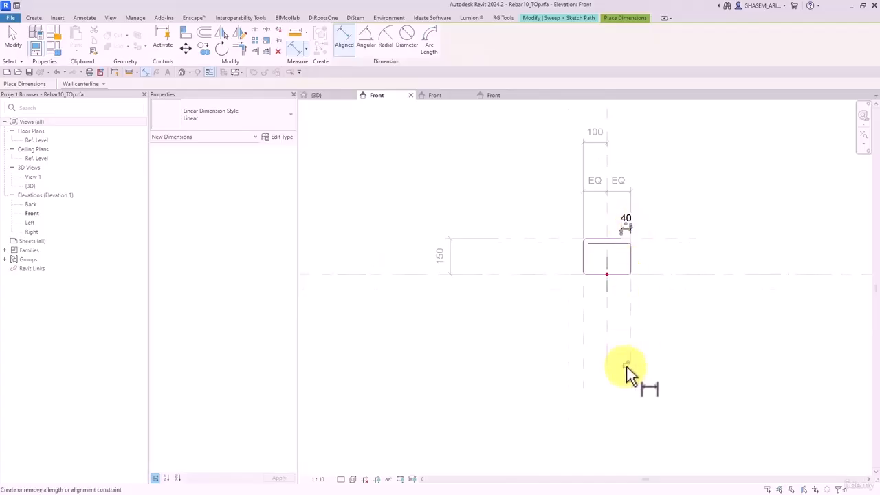
scroll(608, 258, "up", 2)
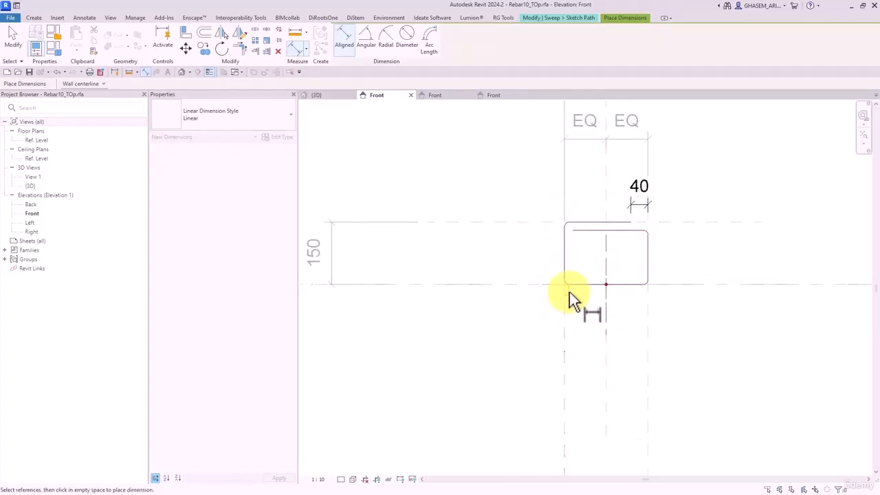
left_click(576, 229)
left_click(580, 338)
scroll(577, 354, "down", 2)
middle_click_drag(576, 356, 580, 224)
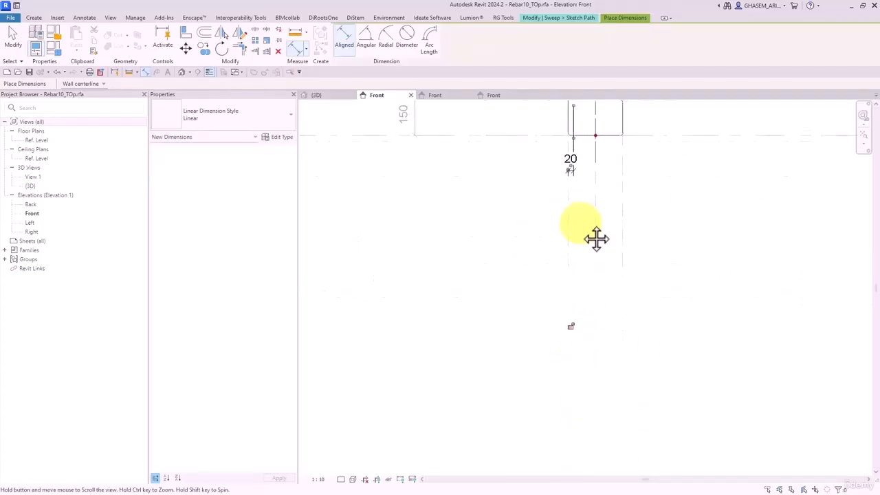
left_click(578, 326)
key("Escape")
key("Escape")
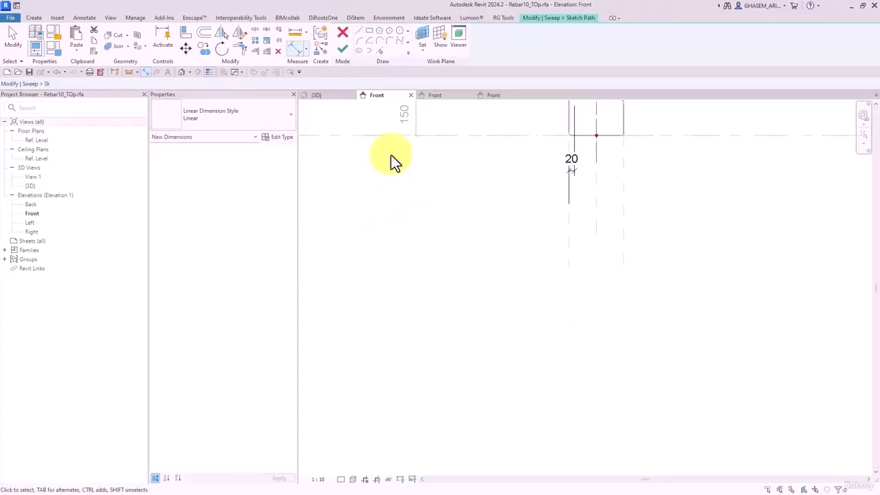
left_click(344, 49)
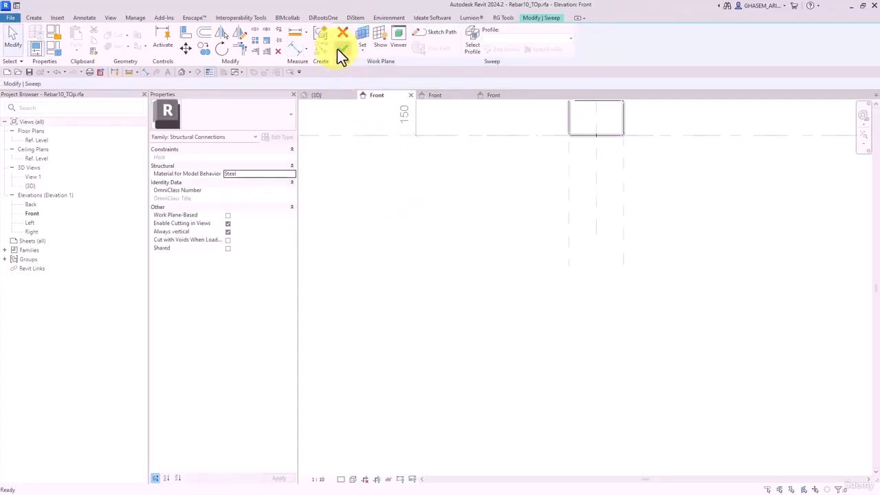
left_click(340, 49)
left_click(487, 253)
middle_click_drag(557, 203, 518, 349)
scroll(567, 267, "up", 2)
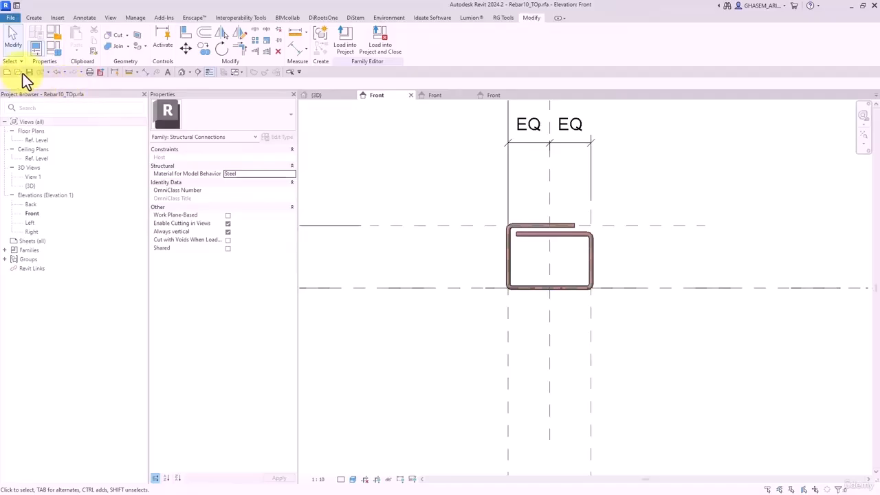
- Load Rebar10_TOp into the PLATE250X150X6mm family, closing the rebar family
left_click(377, 43)
left_click(382, 209)
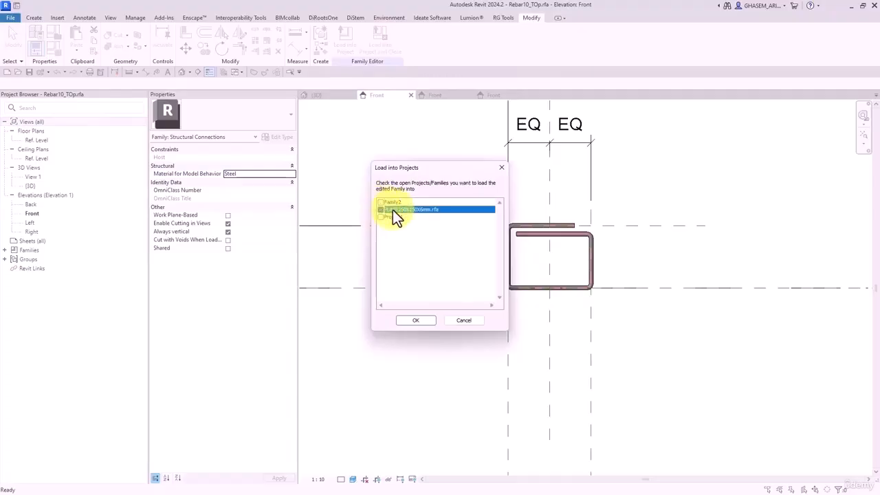
left_click(415, 320)
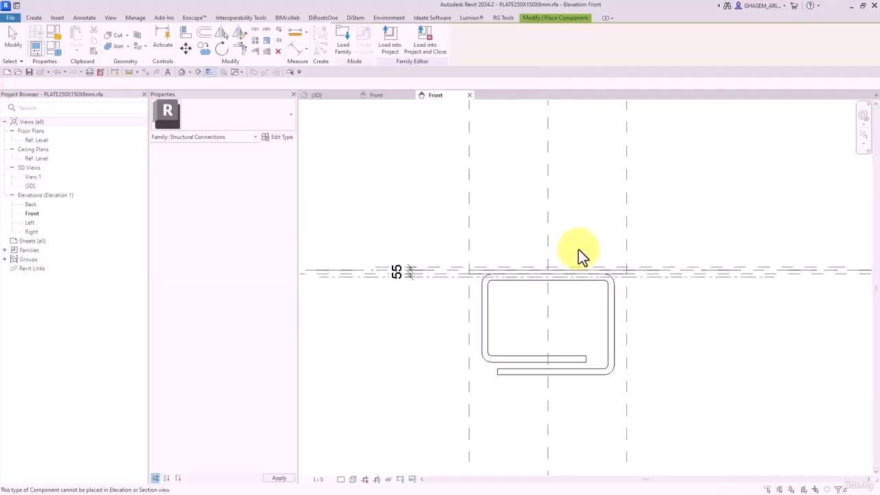
left_click(10, 41)
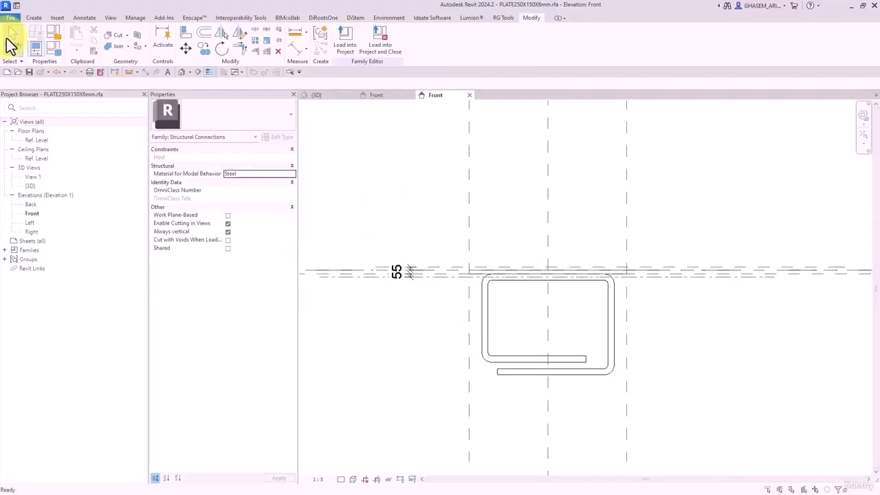
- Place a Rebar10_TOp component beside the plate in the Ref. Level plan
double_click(34, 141)
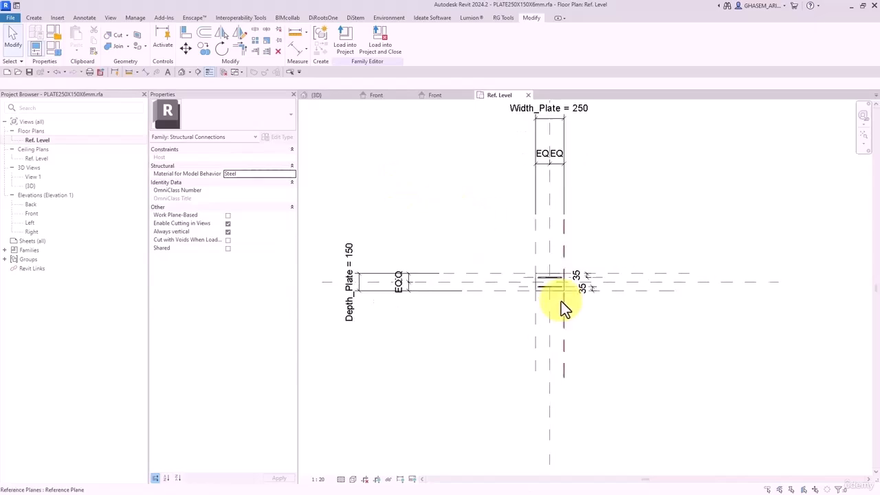
scroll(560, 301, "up", 4)
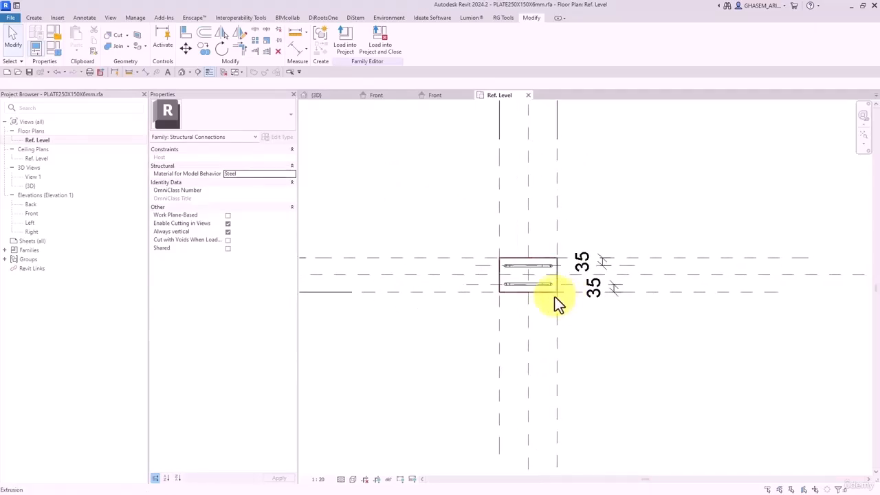
left_click(31, 17)
left_click(226, 38)
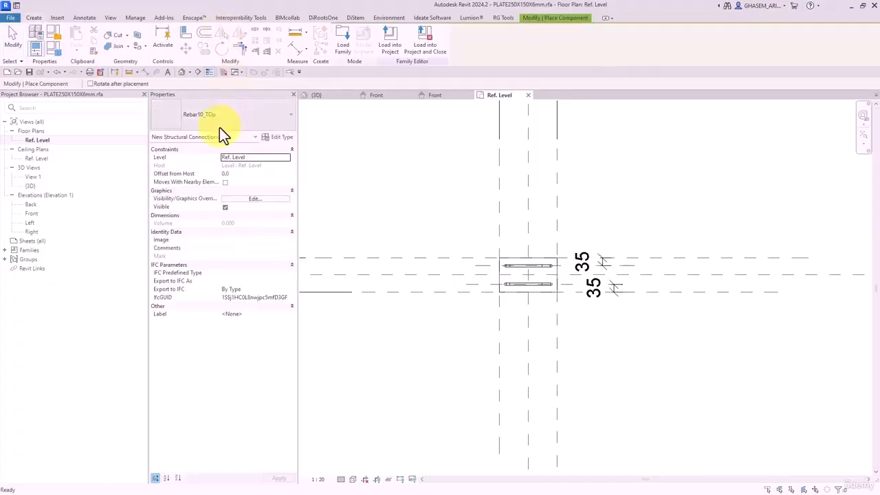
scroll(598, 244, "up", 2)
scroll(580, 199, "up", 2)
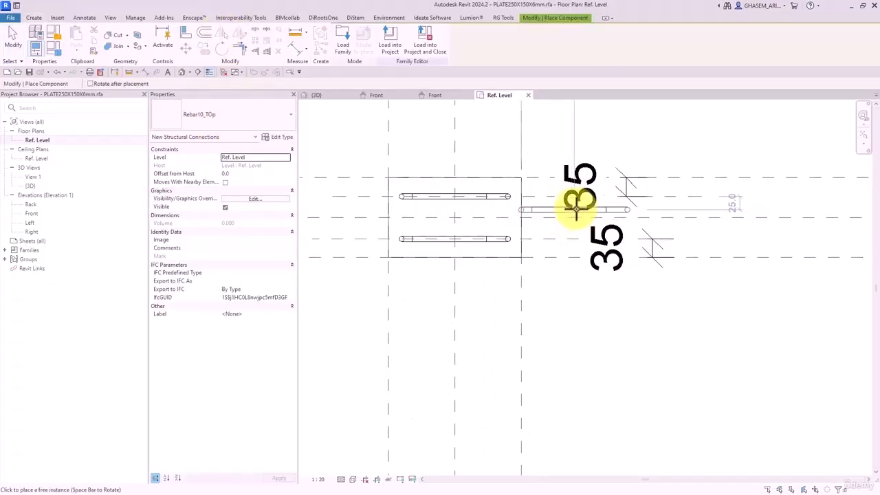
left_click(583, 248)
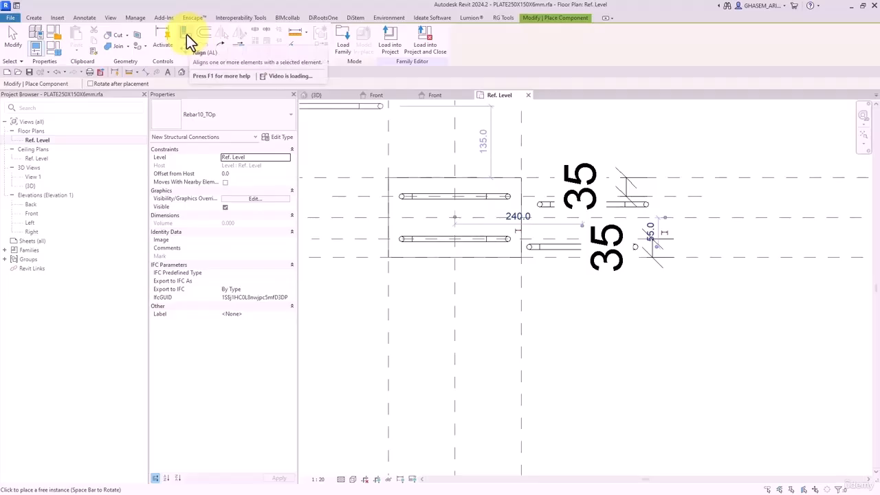
left_click(15, 41)
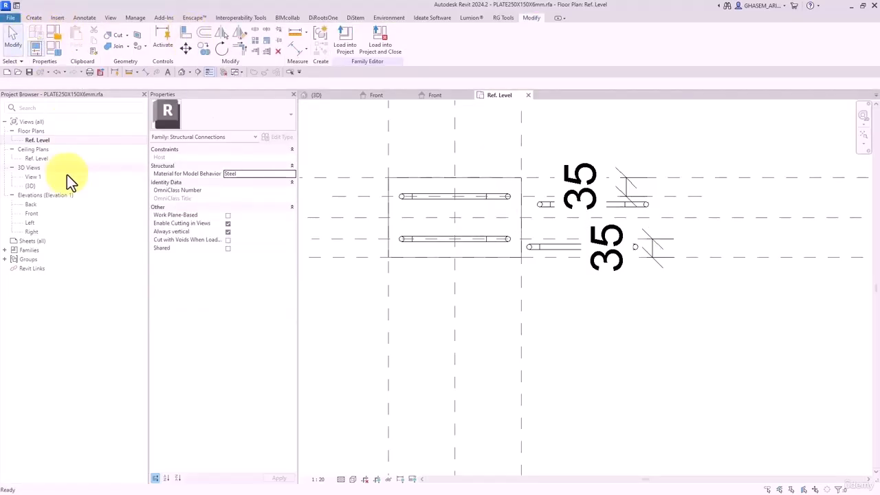
double_click(34, 216)
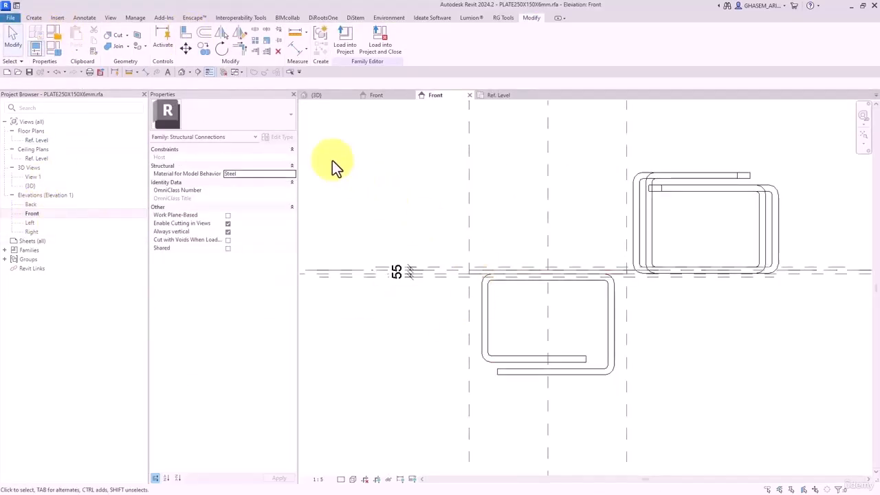
- Shift the overlapping rebars upward and confirm a rebar's view-specific visibility settings
left_click_drag(707, 229, 655, 155)
key("Up")
key("Up")
left_click(580, 179)
left_click(681, 128)
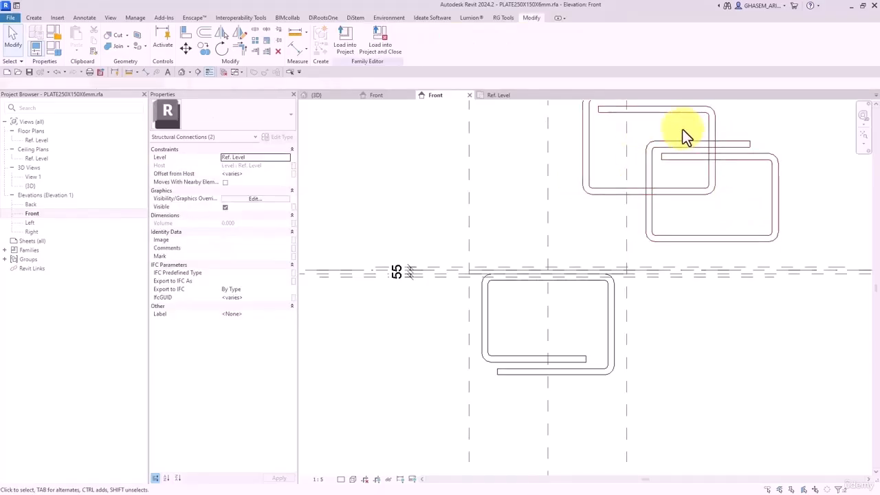
left_click(415, 41)
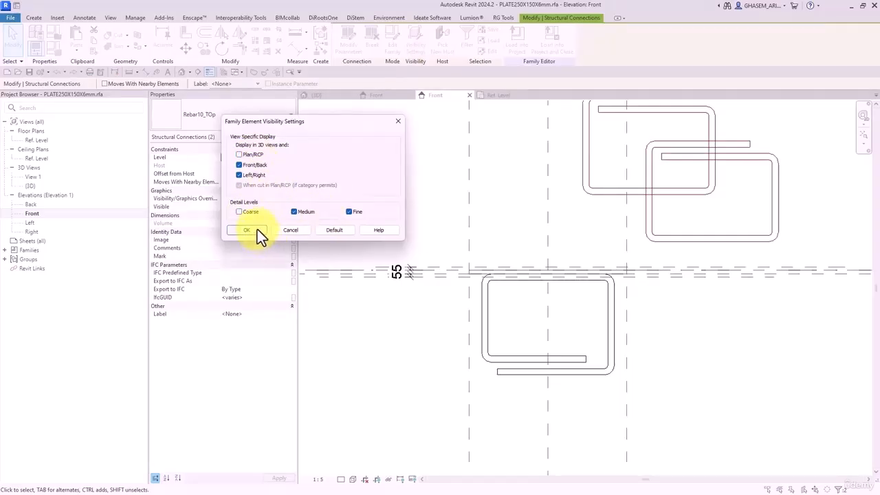
left_click(257, 229)
left_click(712, 347)
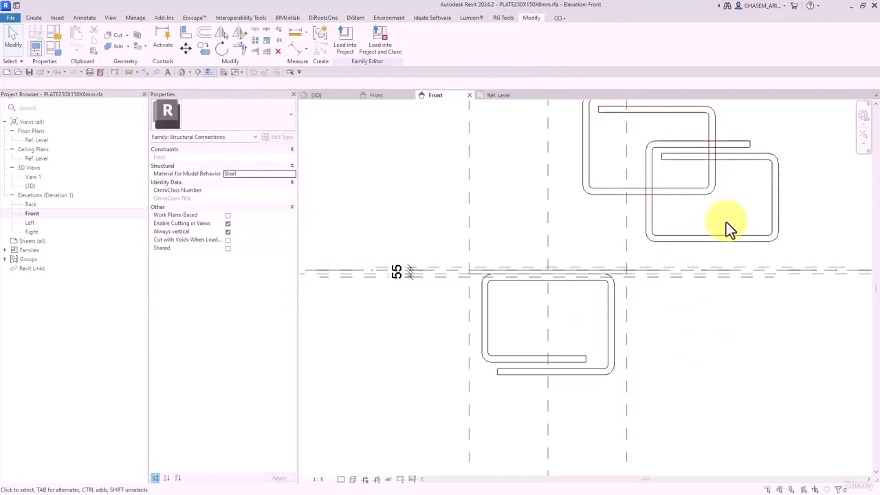
- Link the two upper rebars' visibility to a new Yes/No instance parameter, Is_Rebar_Top
left_click_drag(728, 216, 640, 121)
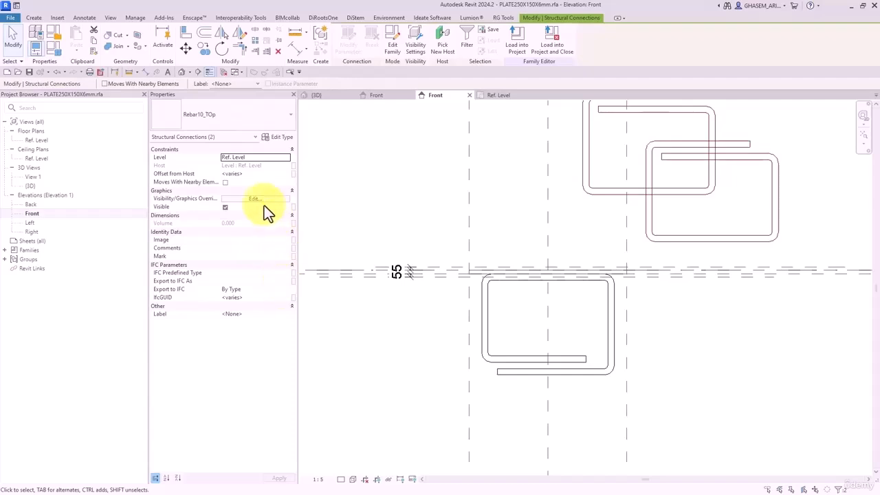
left_click(293, 207)
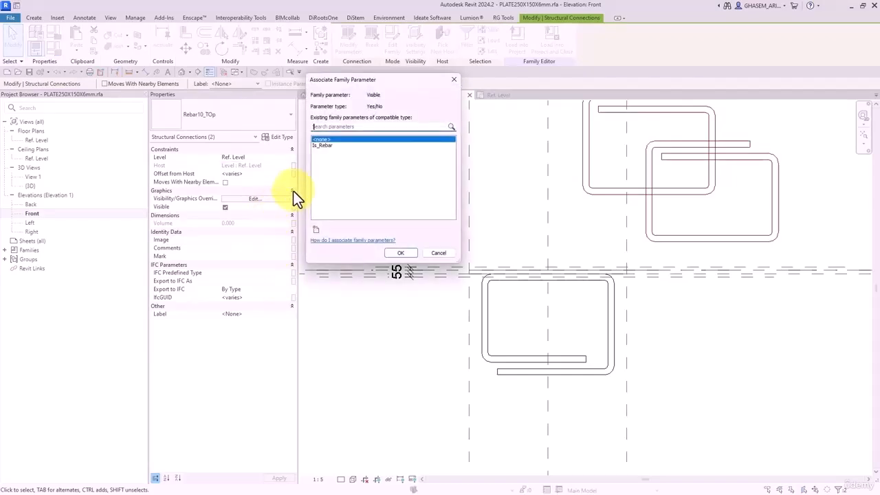
left_click(318, 145)
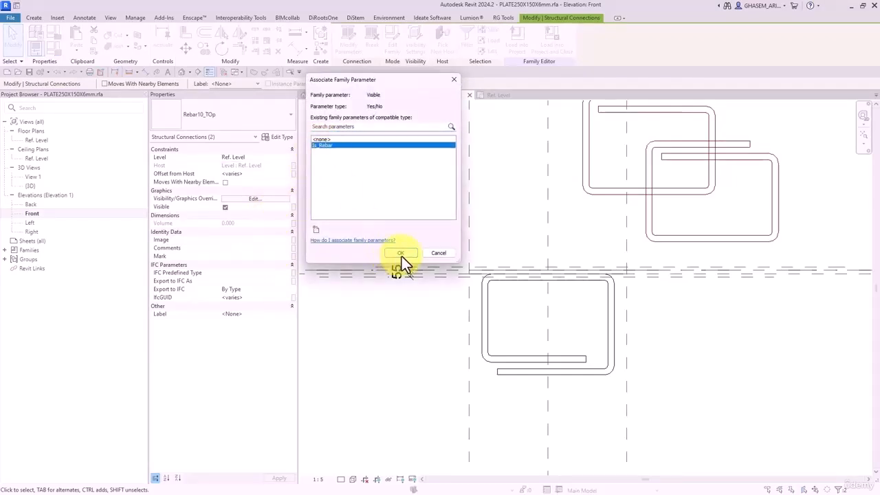
left_click(316, 230)
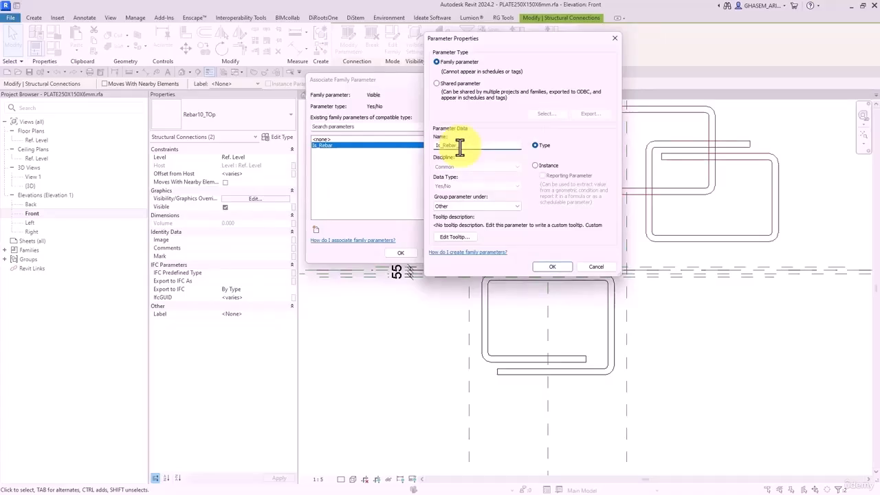
left_click(535, 165)
left_click(552, 267)
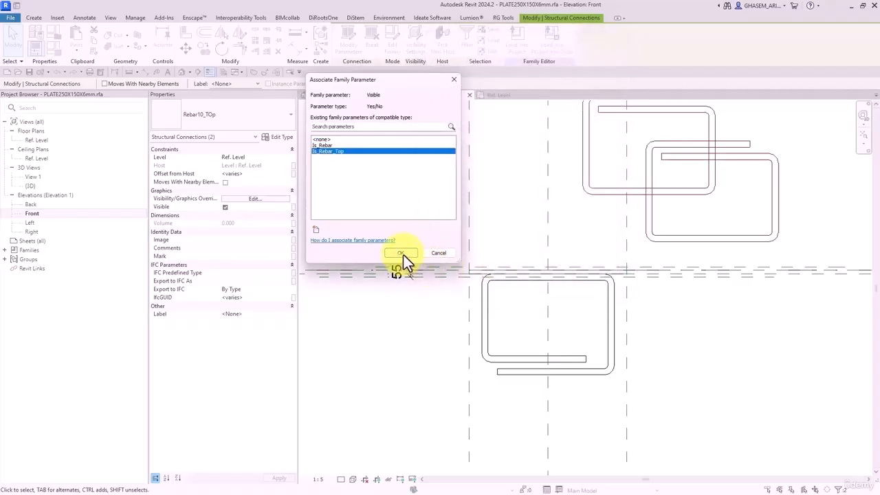
left_click(400, 253)
left_click(184, 34)
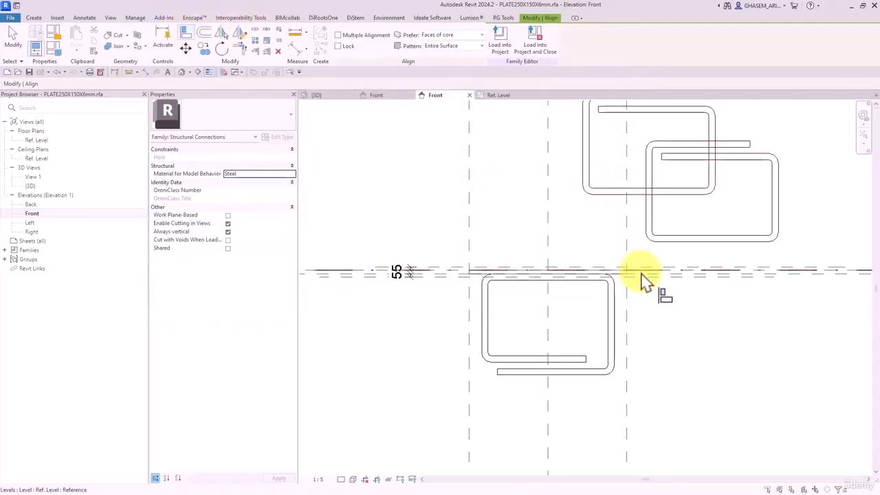
- In Front elevation, align the top rebar shapes onto the horizontal reference plane
left_click(683, 240)
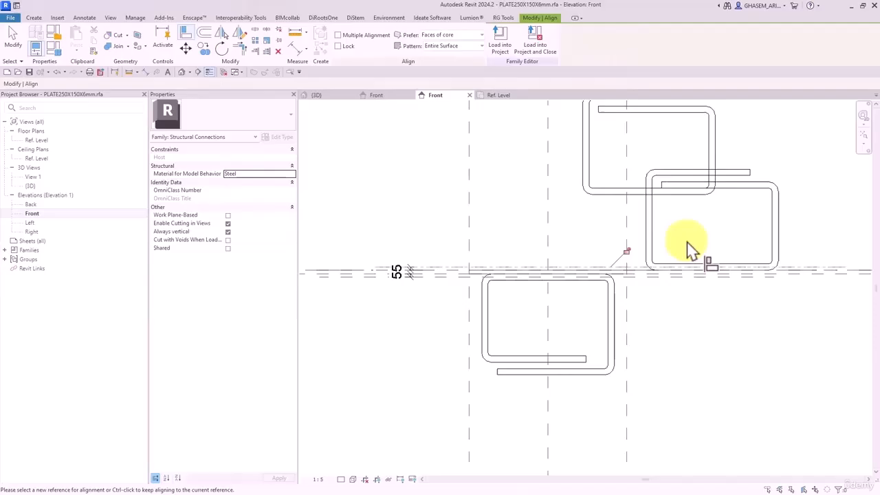
left_click(637, 267)
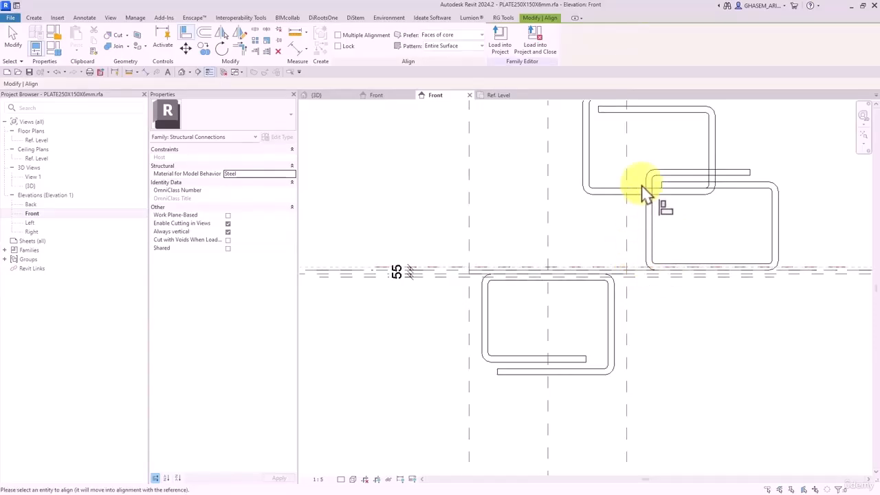
left_click(641, 191)
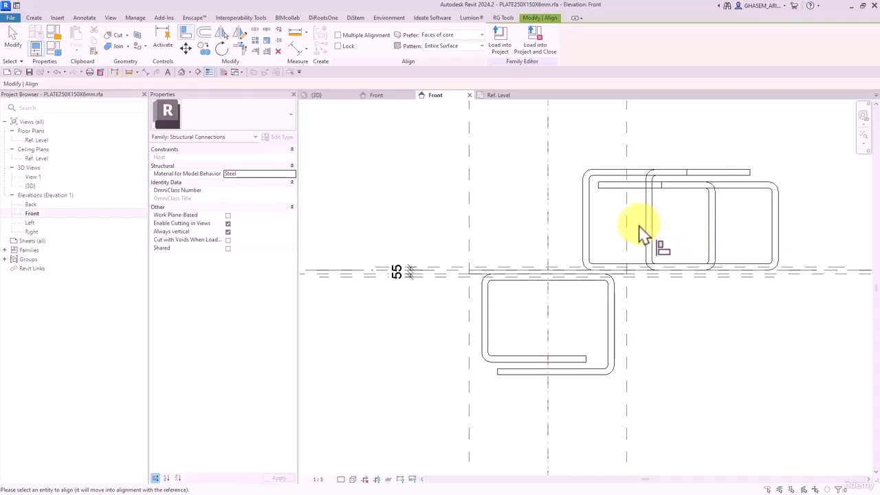
- In the Ref. Level plan, align the top rebars to the upper and lower reference planes
double_click(39, 141)
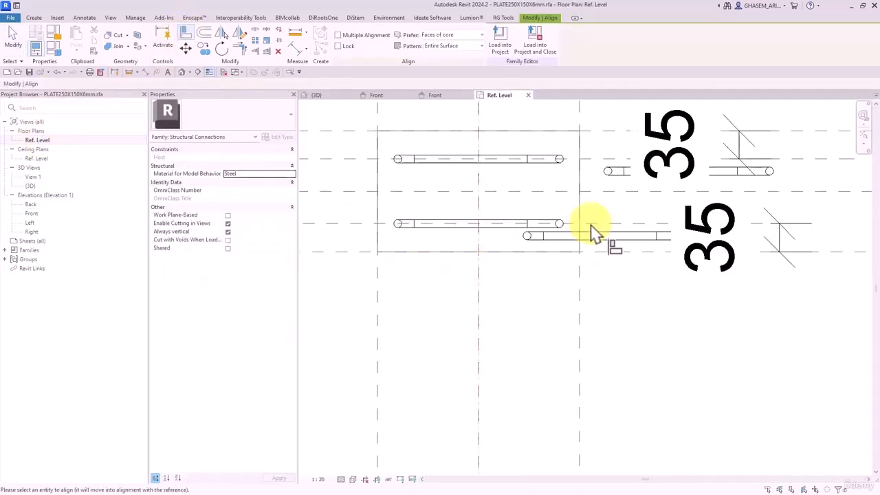
left_click(613, 242)
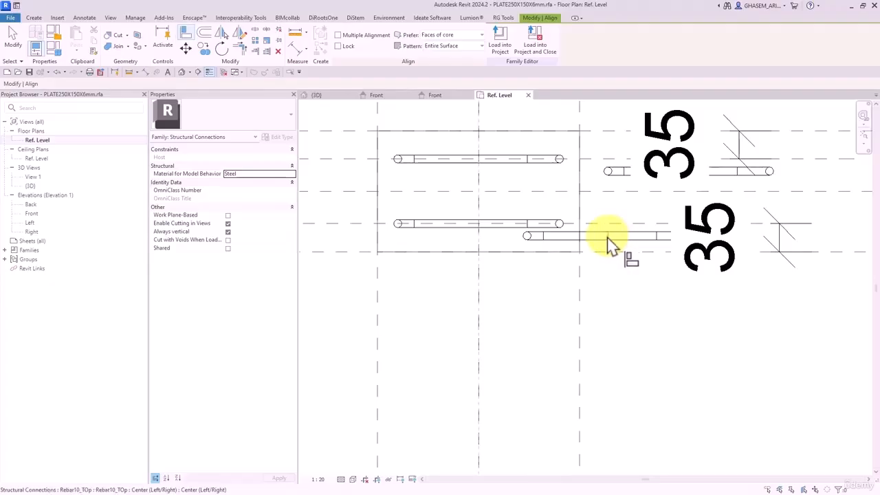
left_click(607, 240)
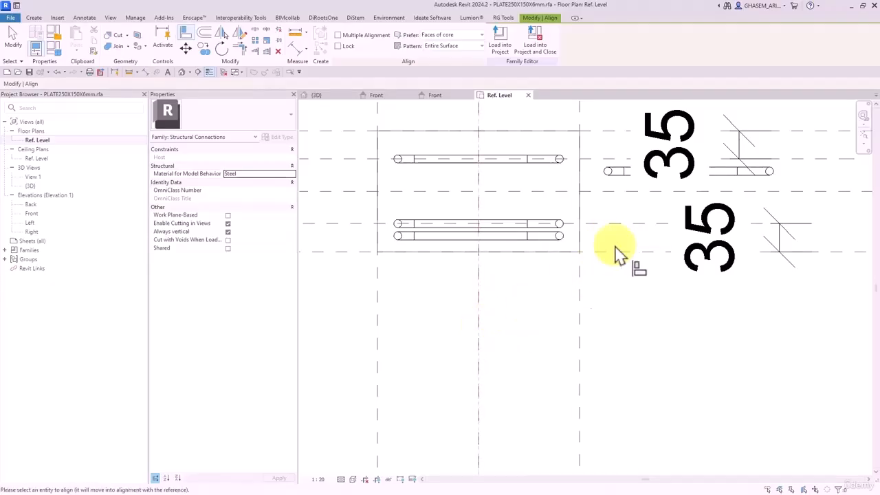
left_click(693, 173)
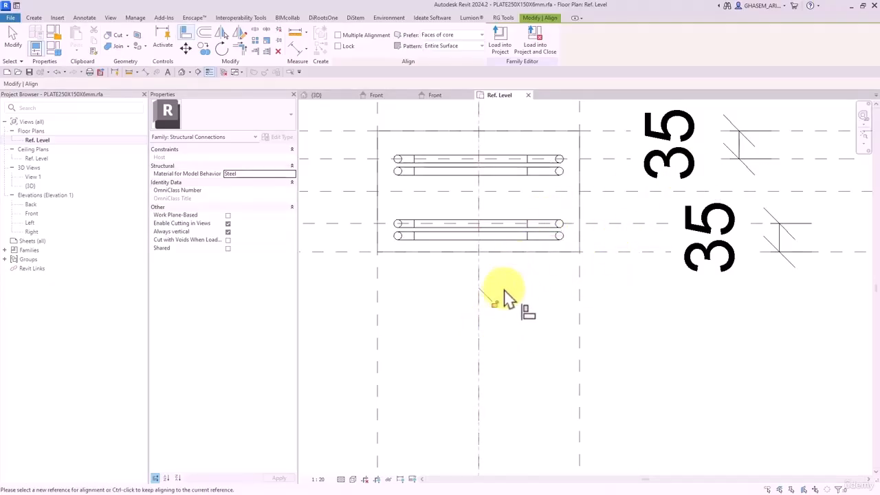
left_click(622, 224)
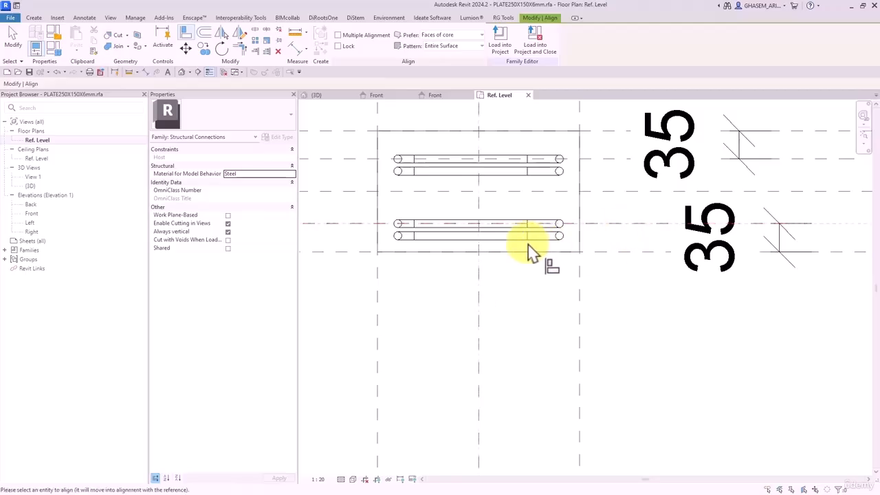
left_click(546, 237)
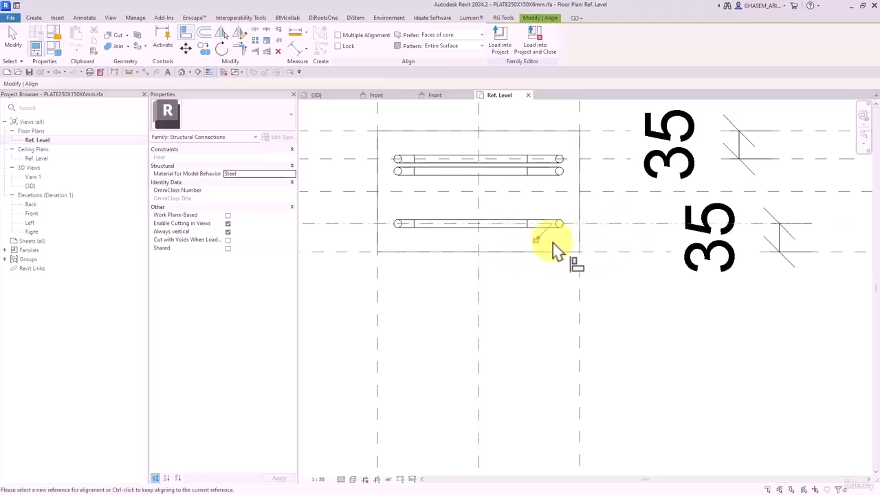
left_click(613, 159)
left_click(550, 174)
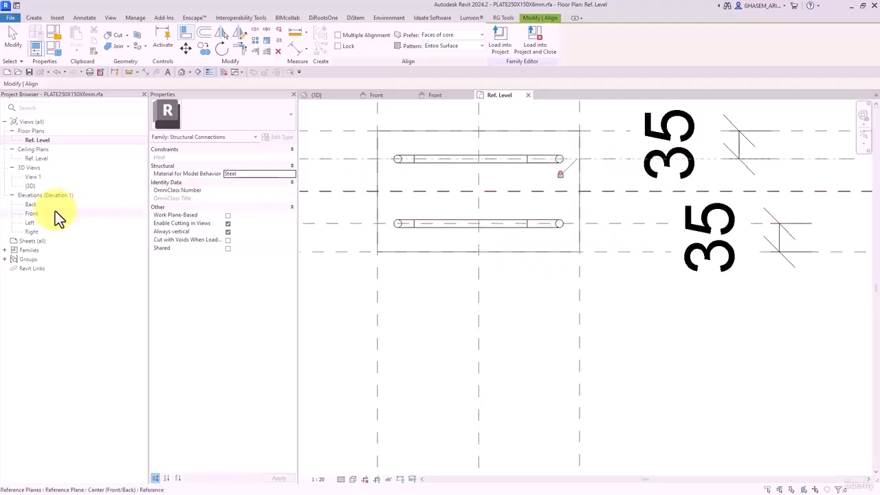
double_click(30, 214)
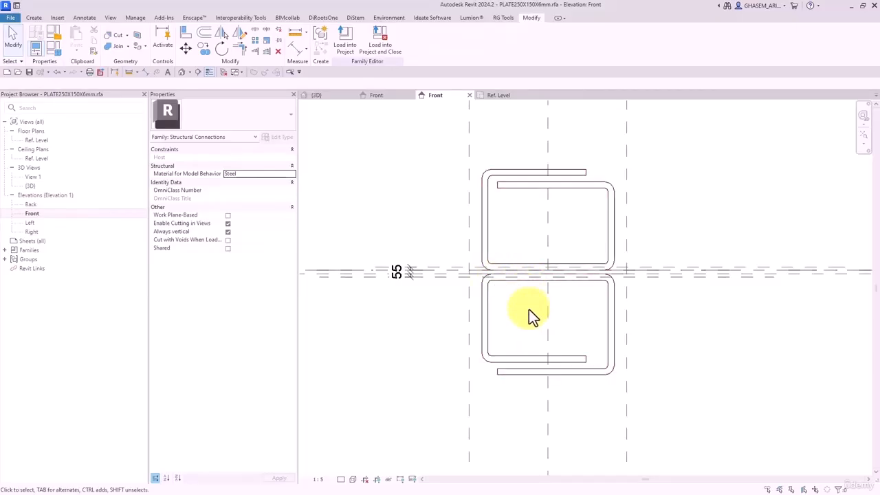
- In Family Types, rename Is_Rebar to Is_Rebar_Bottom and move it below Is_Rebar_Top
scroll(529, 309, "up", 1)
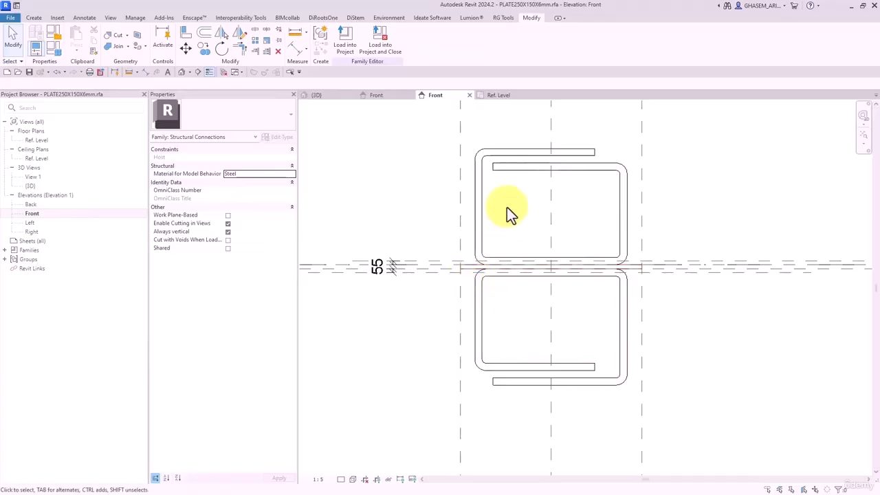
left_click(48, 47)
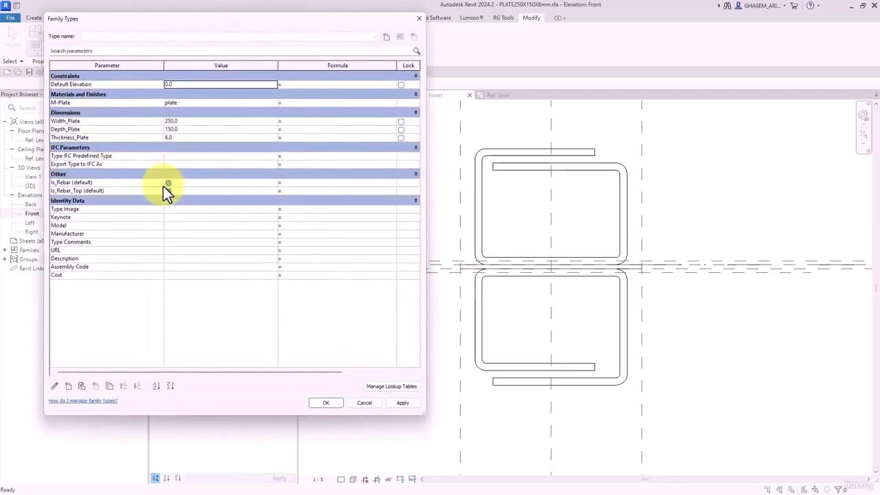
left_click(69, 190)
left_click(69, 182)
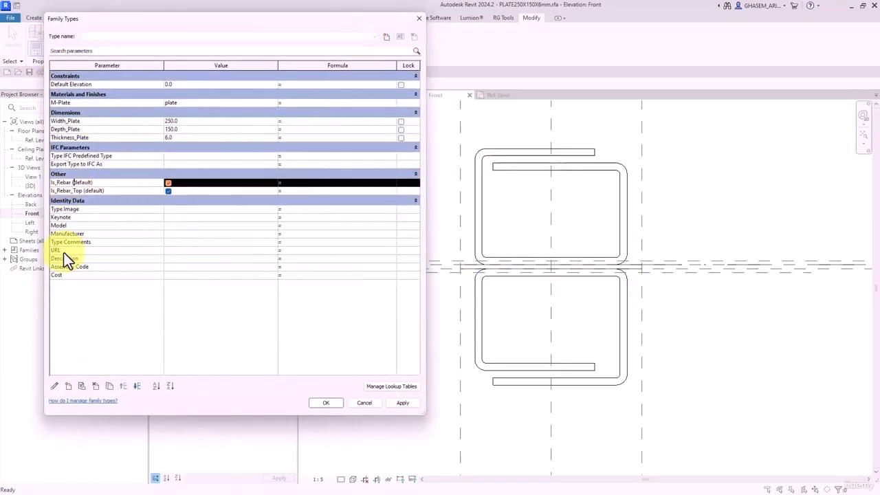
left_click(55, 386)
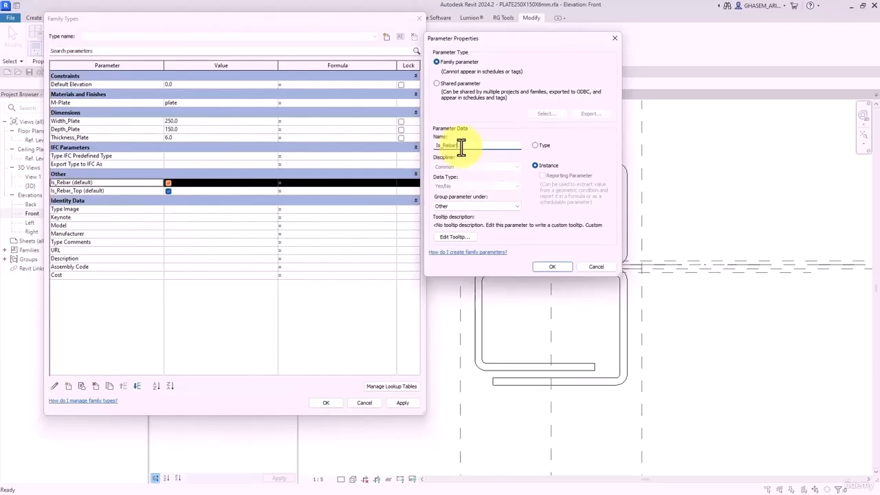
type("_Bottom")
left_click(552, 266)
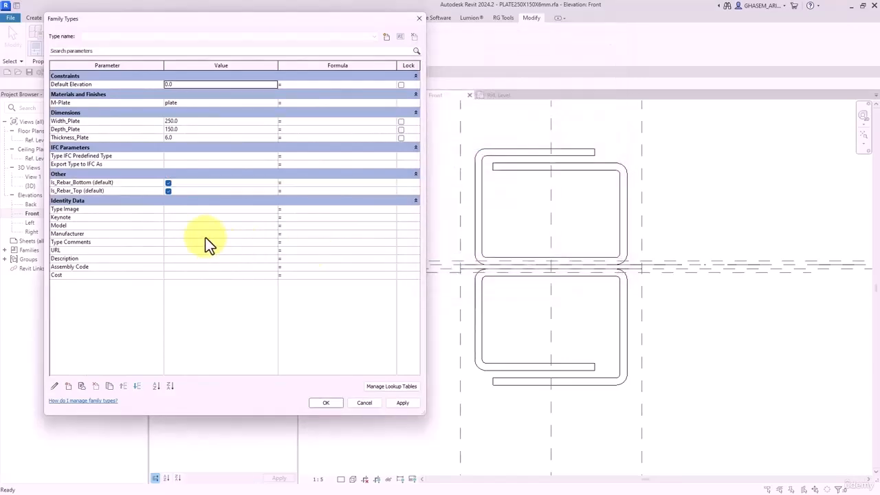
left_click(138, 387)
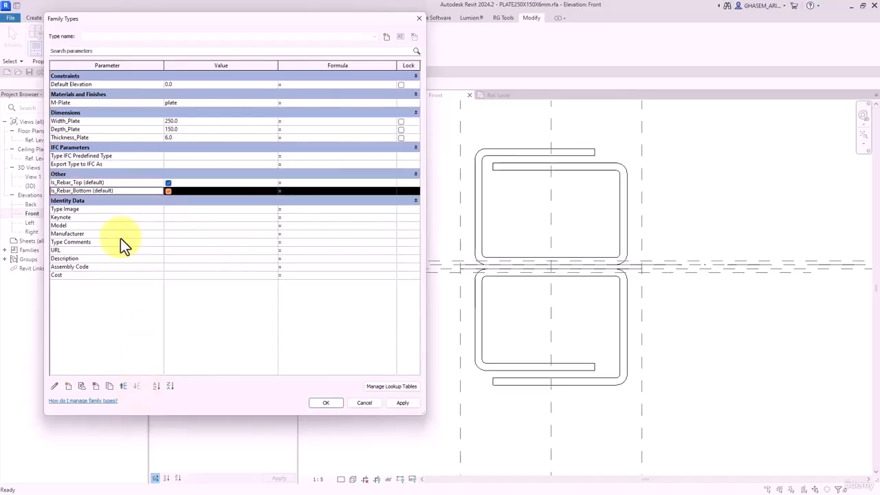
left_click(327, 403)
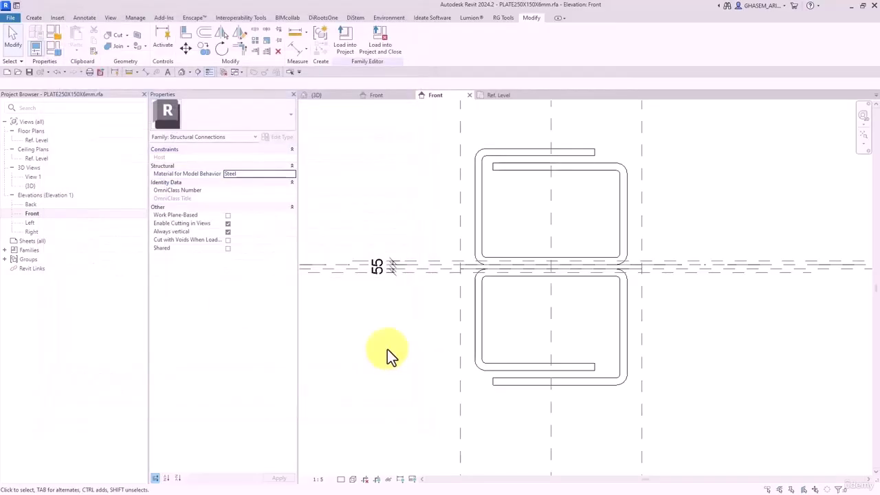
- Save the plate family, replacing the file, and reload it into Family2, overwriting the existing version
left_click(29, 72)
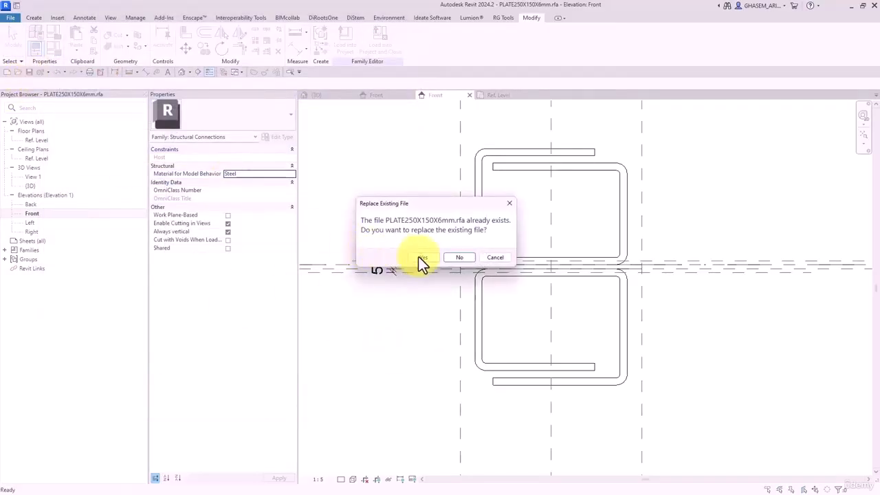
left_click(458, 257)
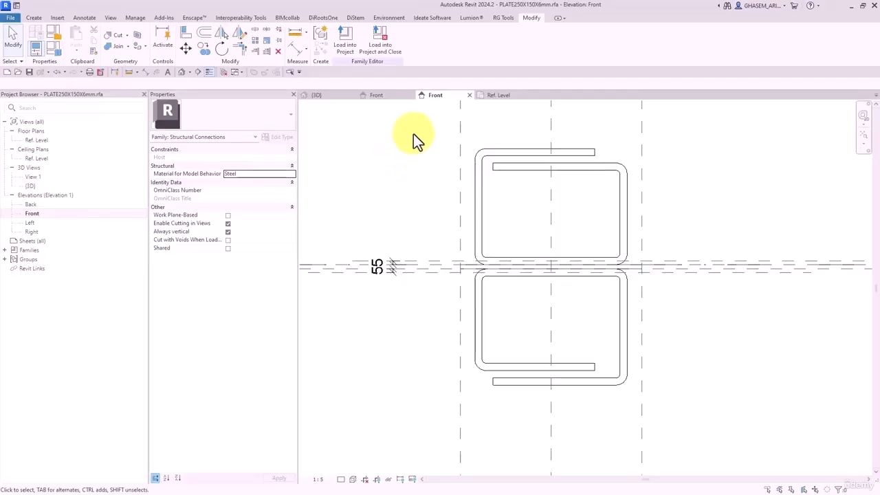
left_click(345, 43)
left_click(380, 202)
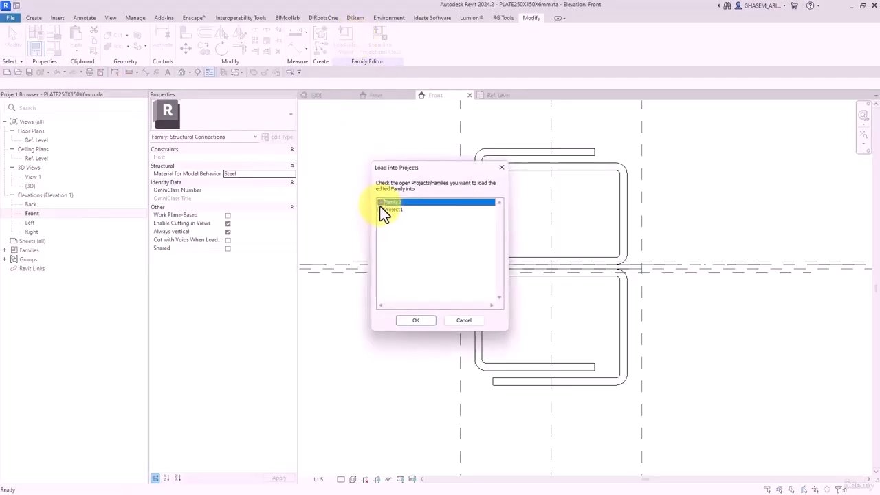
left_click(416, 320)
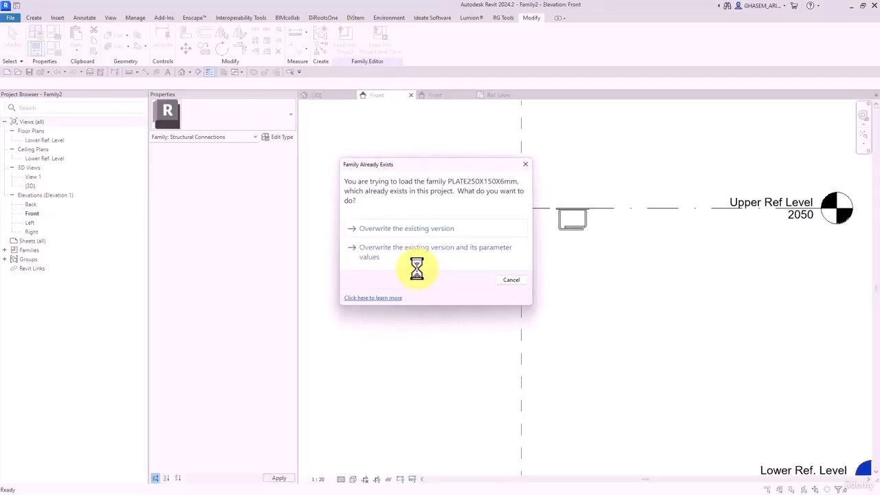
left_click(424, 222)
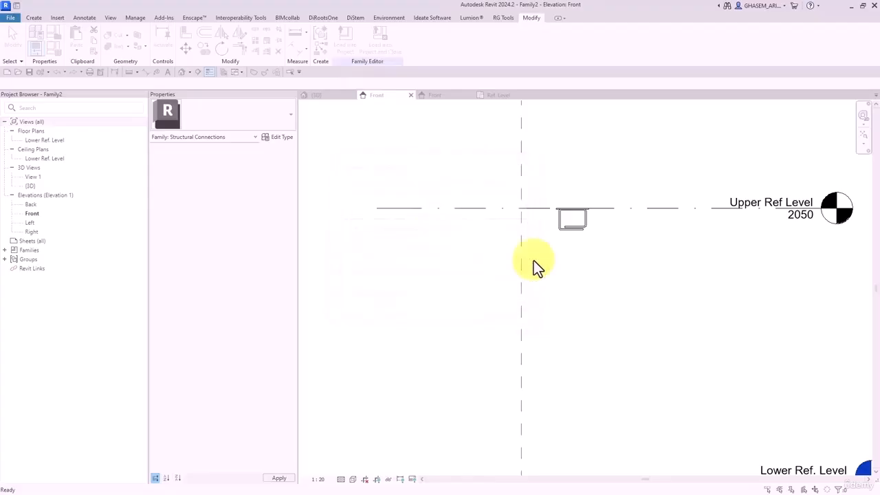
- Uncheck Is_Rebar_Top on the lower plate so it shows only bottom rebar
scroll(575, 257, "down", 3)
middle_click_drag(580, 306, 585, 202)
scroll(569, 291, "up", 3)
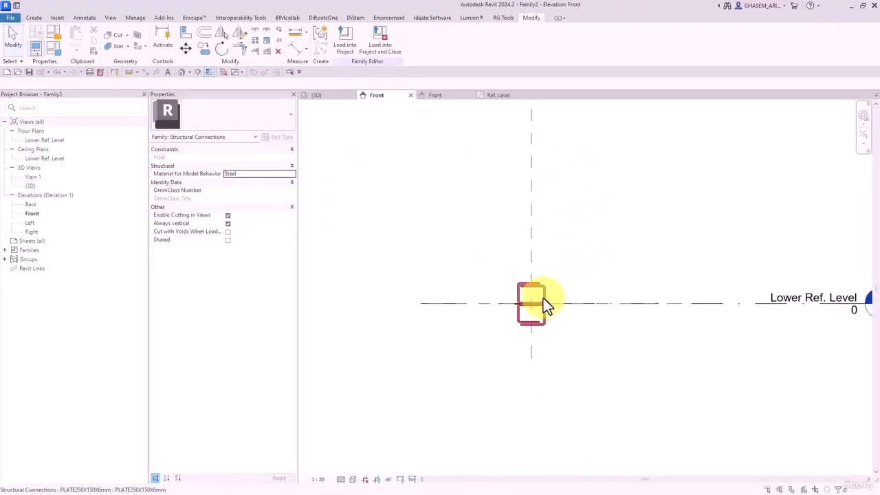
left_click(543, 299)
middle_click_drag(543, 298, 610, 308)
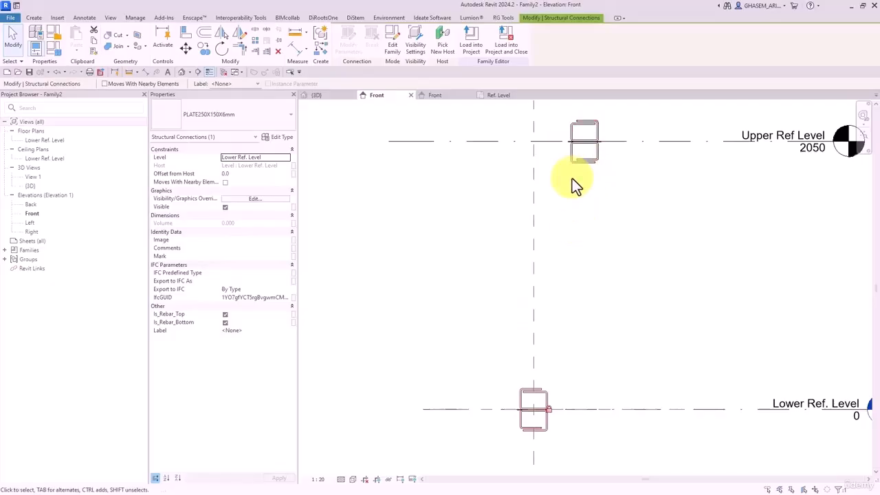
middle_click_drag(572, 360, 575, 333)
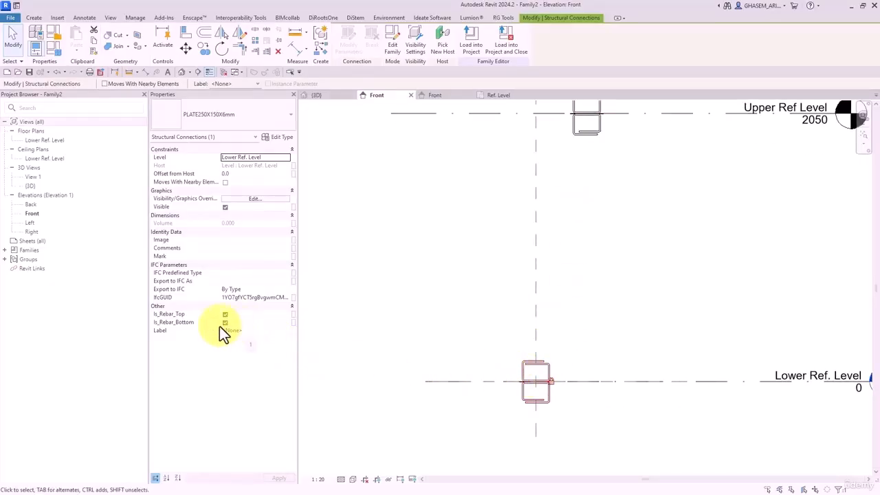
left_click(238, 325)
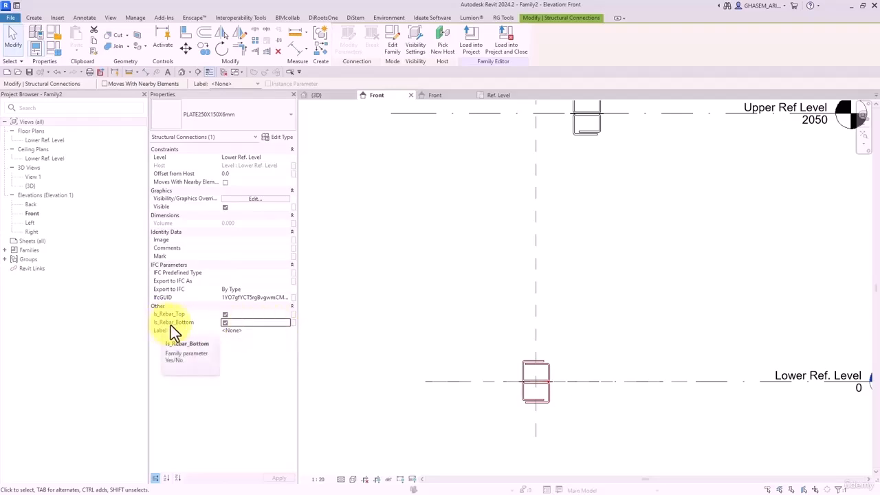
left_click(225, 314)
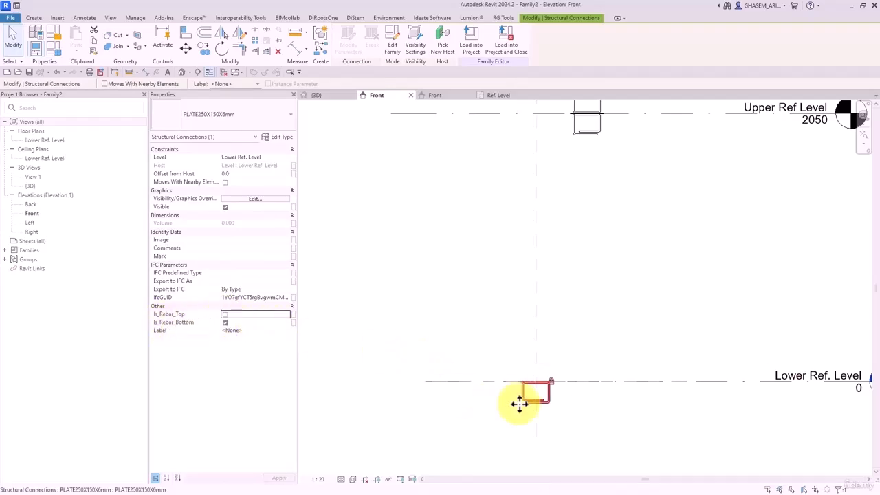
middle_click_drag(520, 403, 646, 295)
left_click(584, 197)
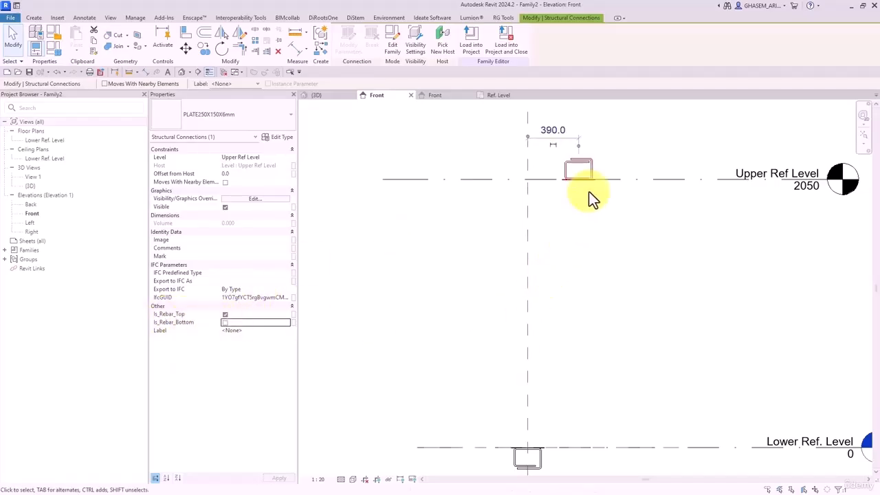
left_click(585, 240)
scroll(585, 241, "down", 2)
middle_click_drag(587, 274, 579, 268)
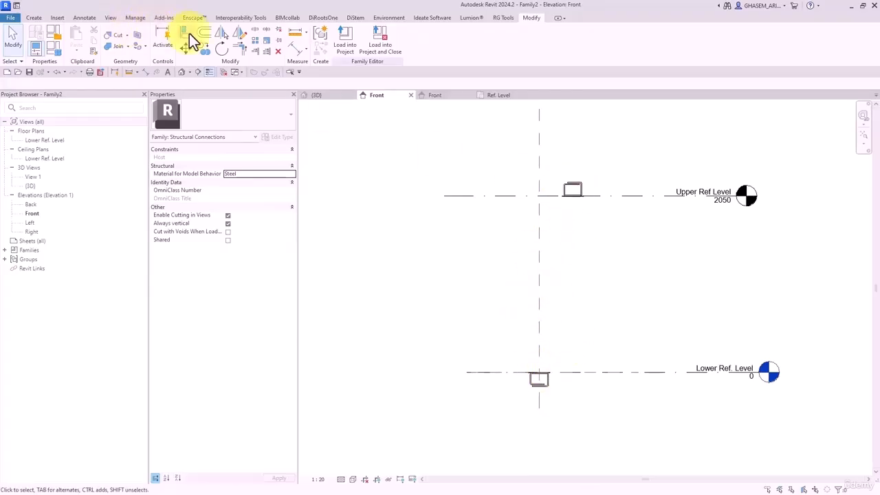
- Align the upper plate to the vertical centre reference plane in Front elevation
left_click(187, 32)
left_click(540, 211)
left_click(574, 197)
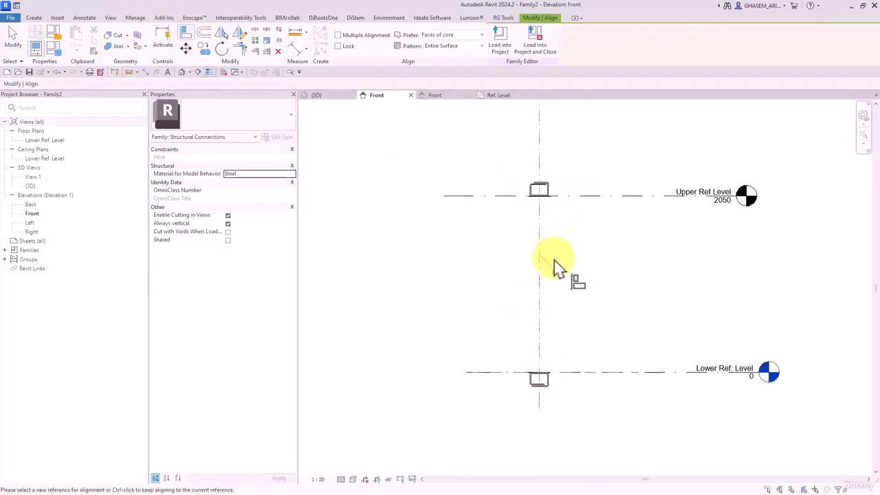
- In Left elevation, align the upper and lower plates to the reference plane
left_click(10, 45)
double_click(32, 223)
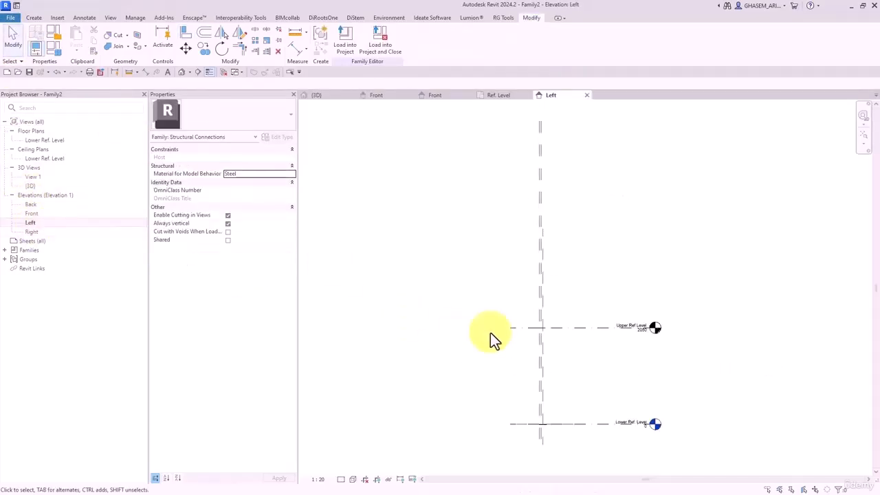
middle_click_drag(540, 356, 527, 293)
scroll(528, 288, "up", 3)
middle_click_drag(487, 351, 466, 321)
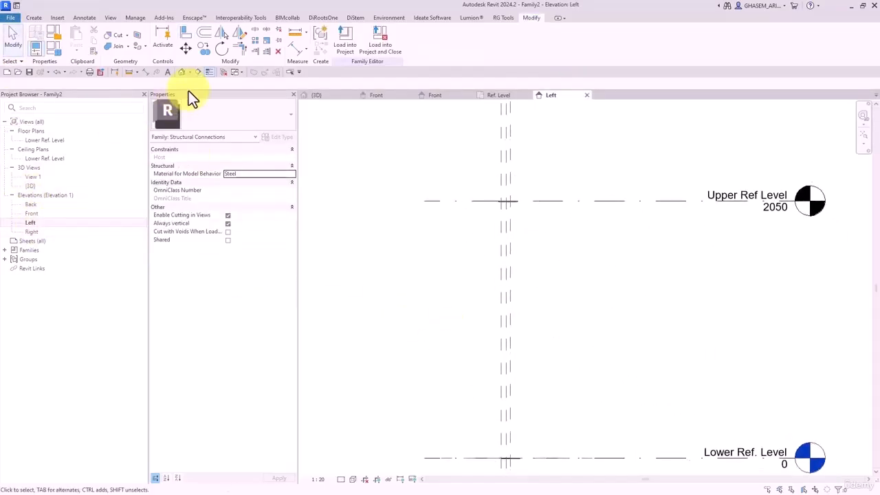
left_click(185, 34)
scroll(503, 197, "up", 2)
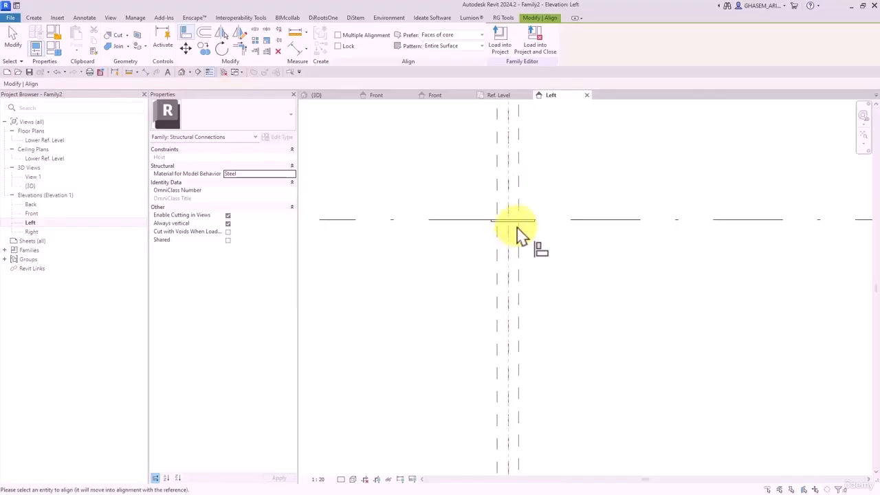
left_click(513, 223)
scroll(548, 318, "down", 2)
middle_click_drag(553, 196, 488, 193)
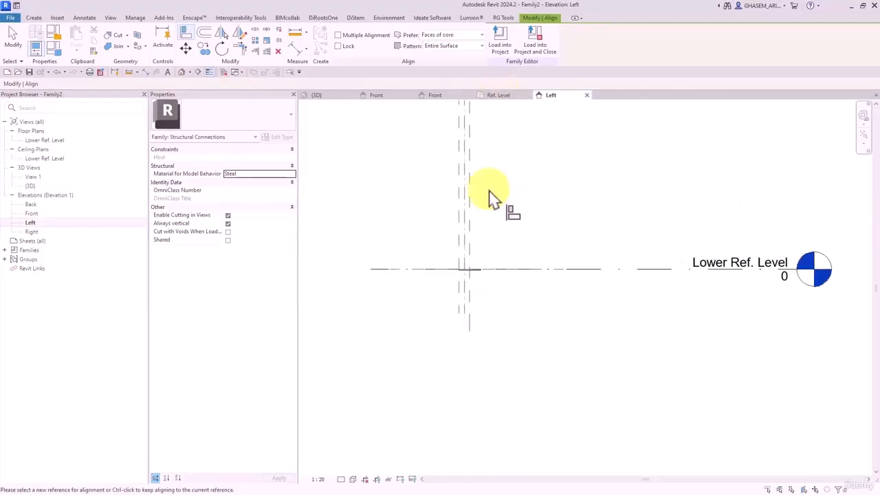
scroll(455, 326, "up", 2)
left_click(483, 222)
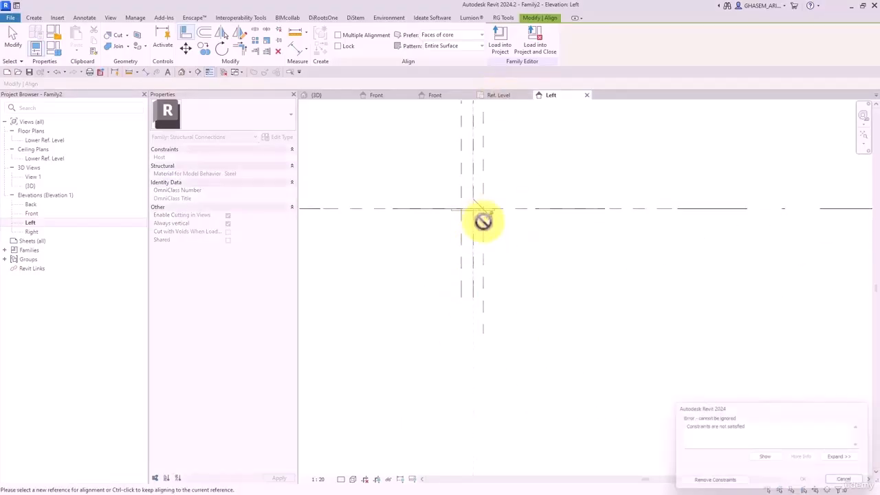
- Remove conflicting constraints and align the lower plate's Center (Front/Back) onto the reference plane
key("Escape")
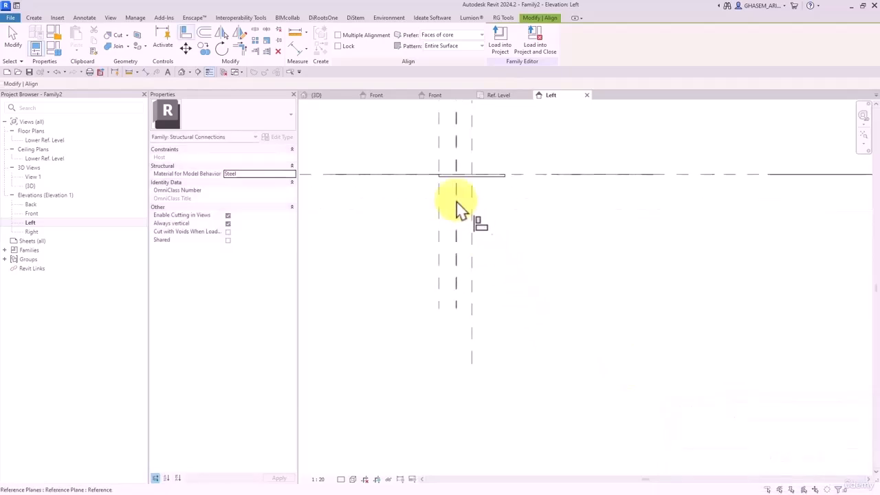
left_click(455, 200)
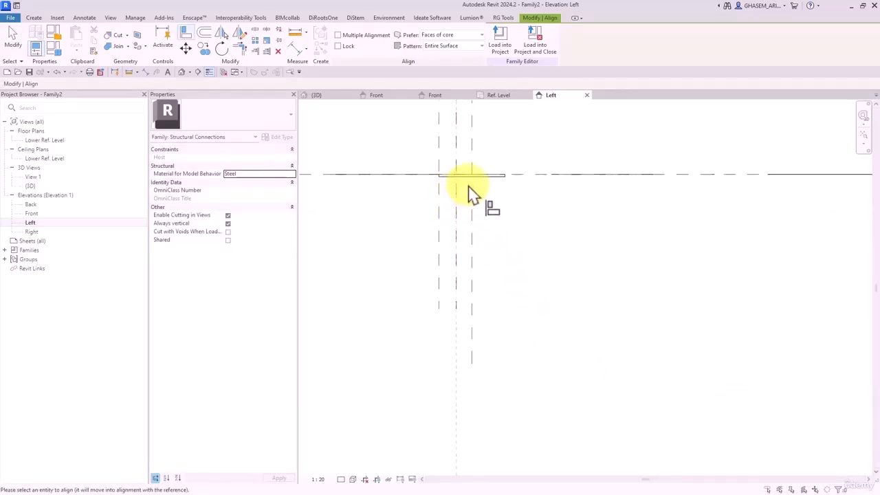
left_click(471, 194)
left_click(718, 483)
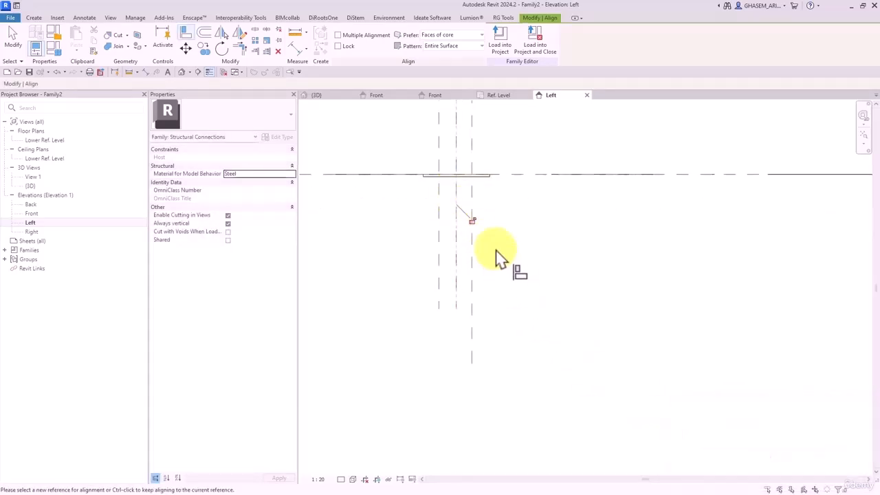
left_click(456, 256)
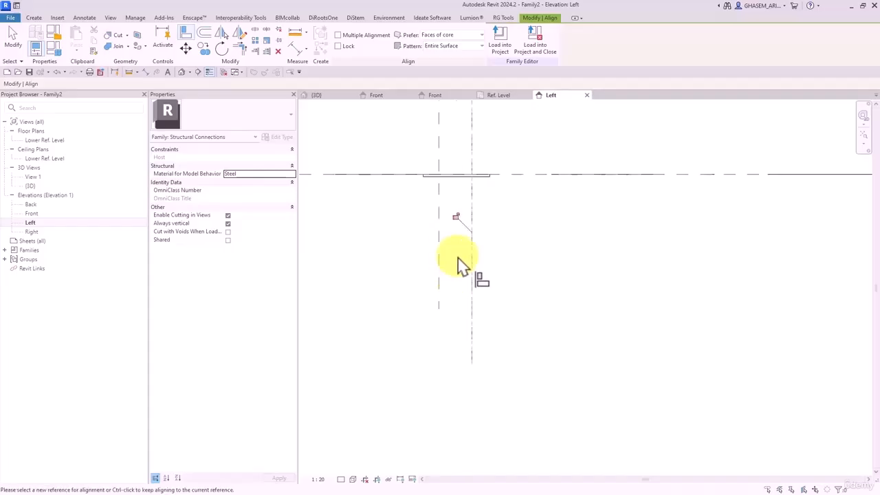
left_click(458, 214)
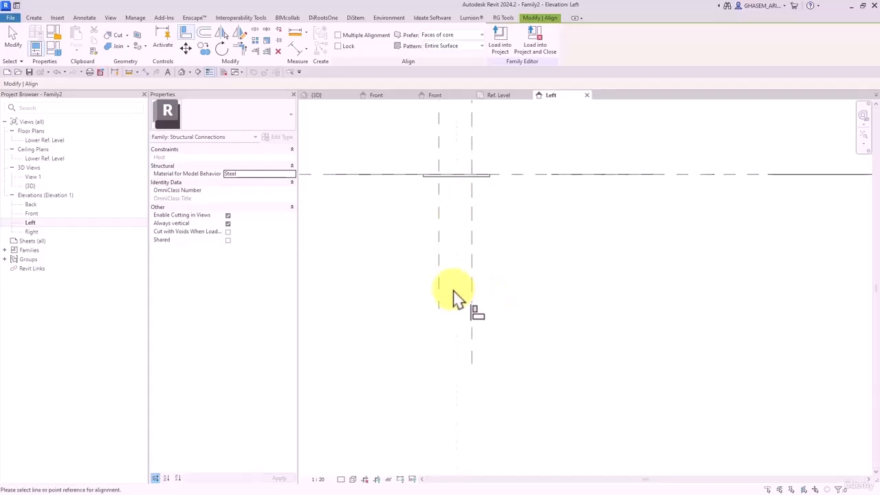
left_click(458, 173)
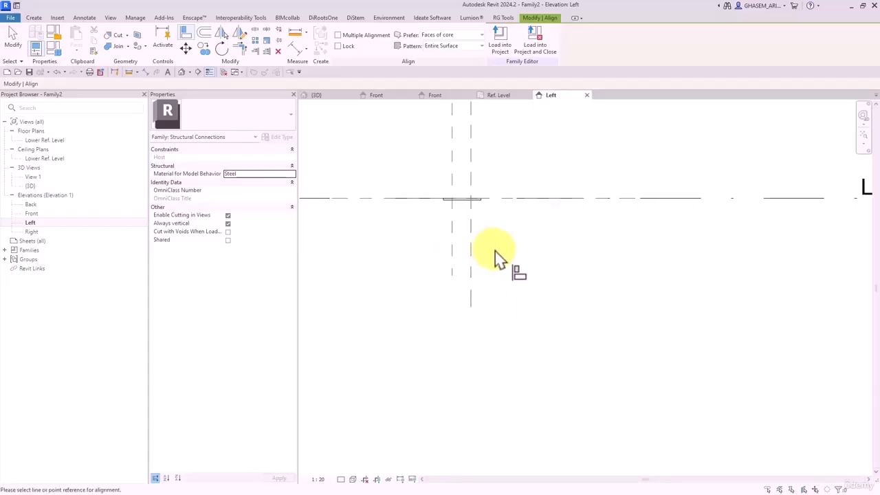
left_click(456, 282)
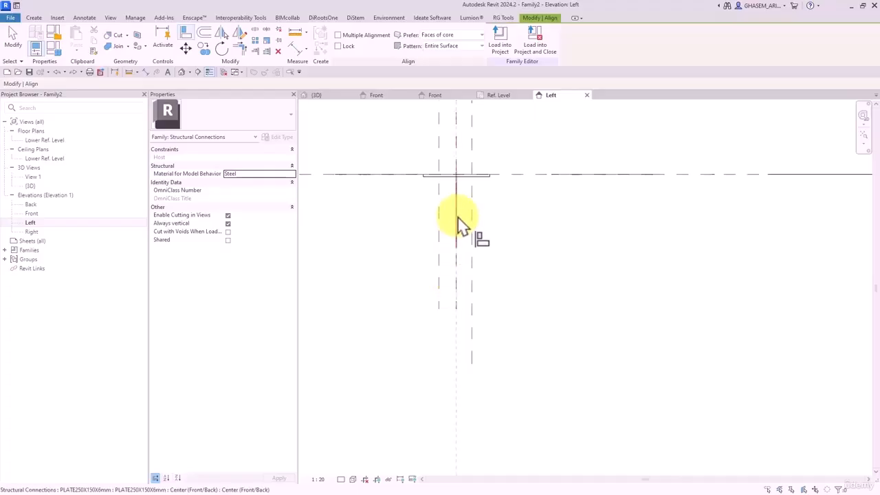
left_click(458, 216)
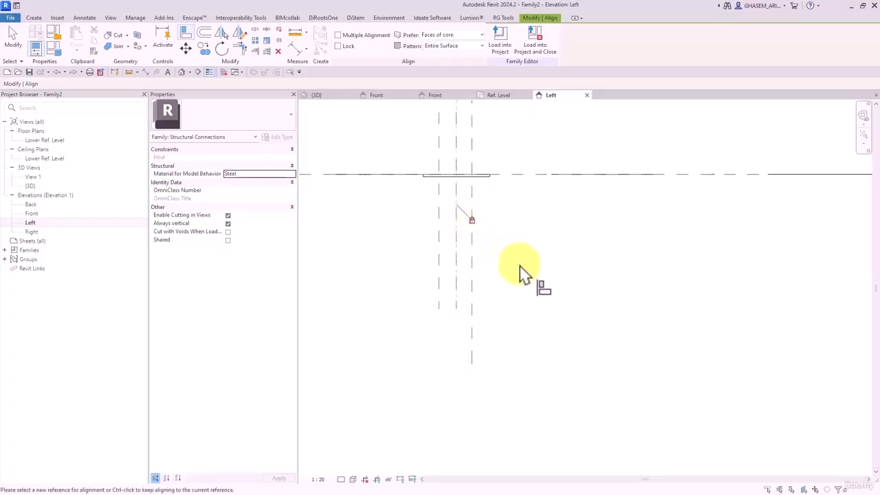
scroll(529, 272, "down", 4)
key("Escape")
key("Escape")
- Lower the Upper Ref Level to elevation 1800 in Front elevation
middle_click_drag(547, 191, 543, 268)
scroll(539, 278, "up", 4)
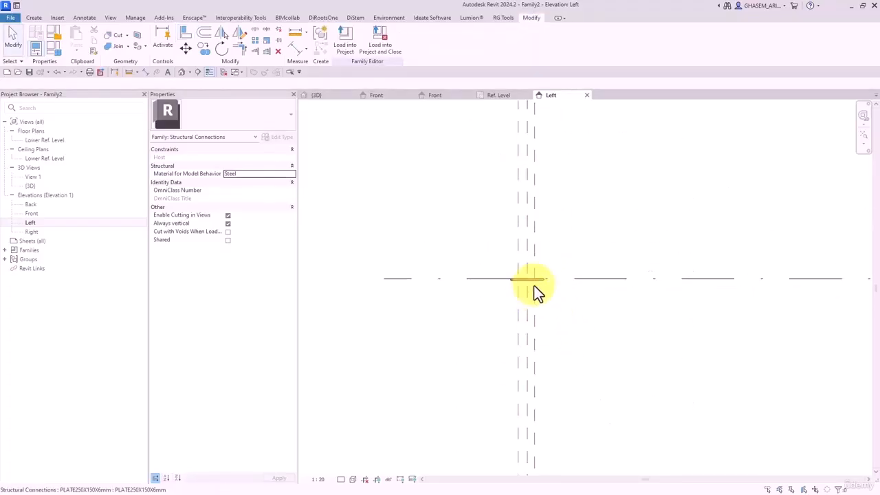
double_click(30, 213)
left_click_drag(588, 233, 598, 256)
left_click(575, 281)
scroll(576, 288, "up", 2)
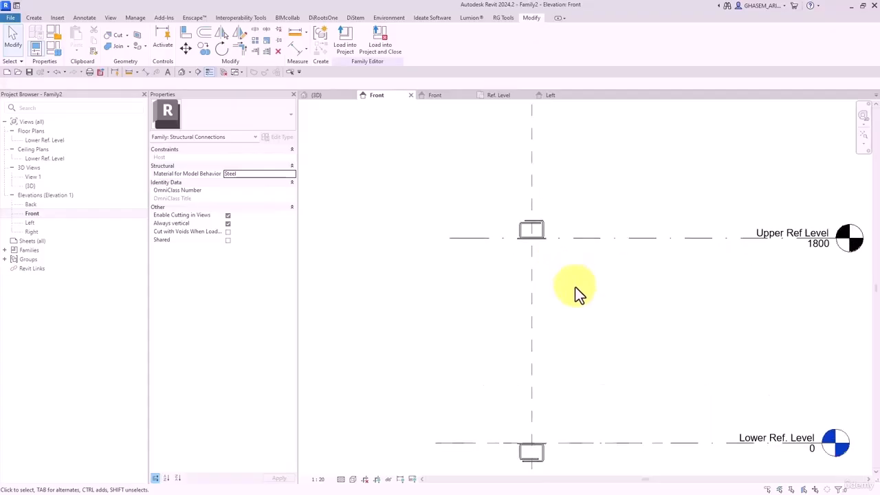
middle_click_drag(574, 287, 581, 203)
scroll(605, 220, "up", 1)
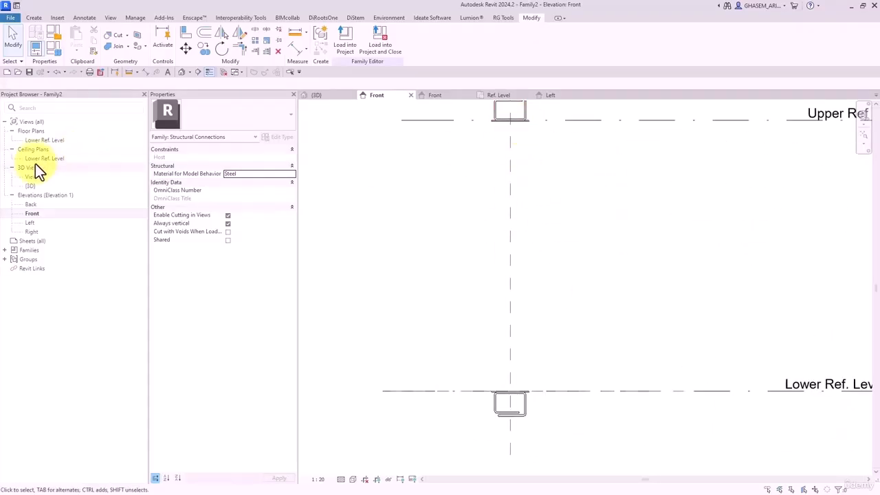
- Draw four vertical reference planes around the centre in the Lower Ref. Level plan
left_click(50, 140)
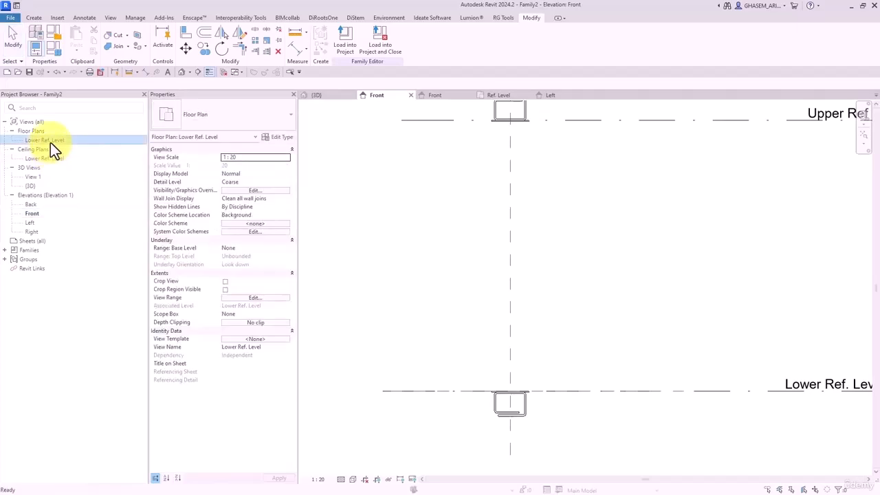
double_click(50, 142)
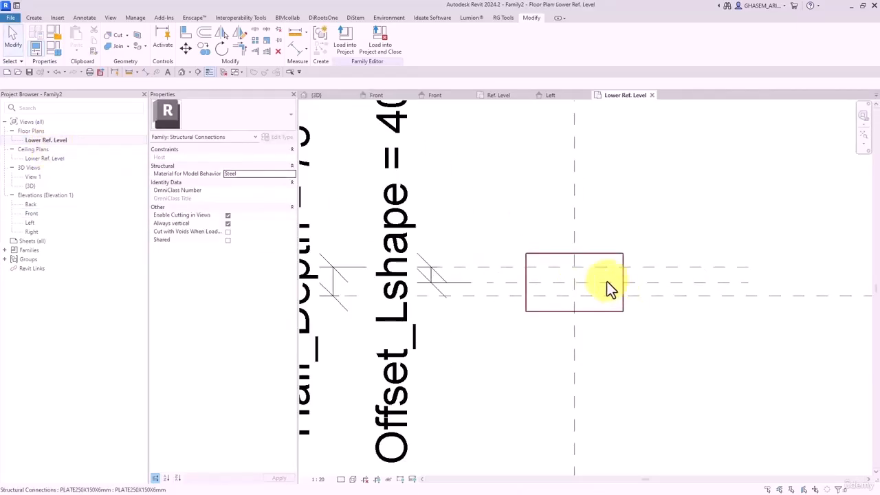
scroll(608, 286, "up", 1)
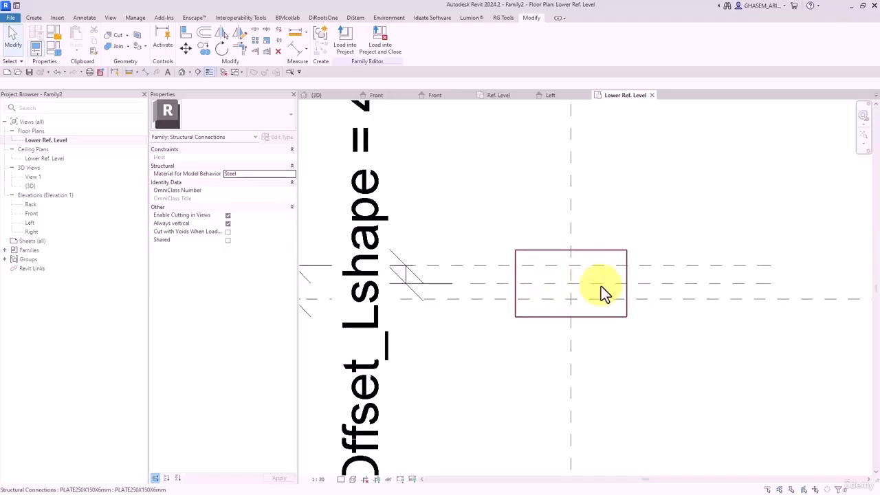
left_click(33, 18)
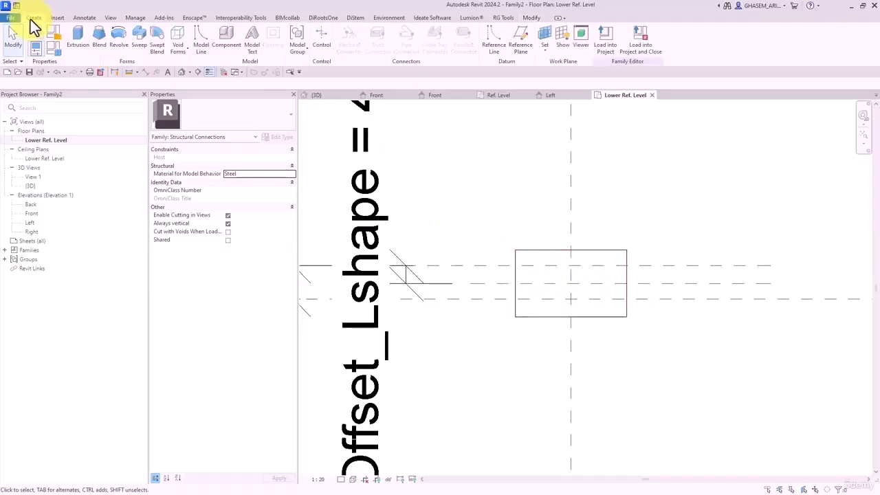
left_click(518, 46)
left_click(532, 237)
left_click(536, 387)
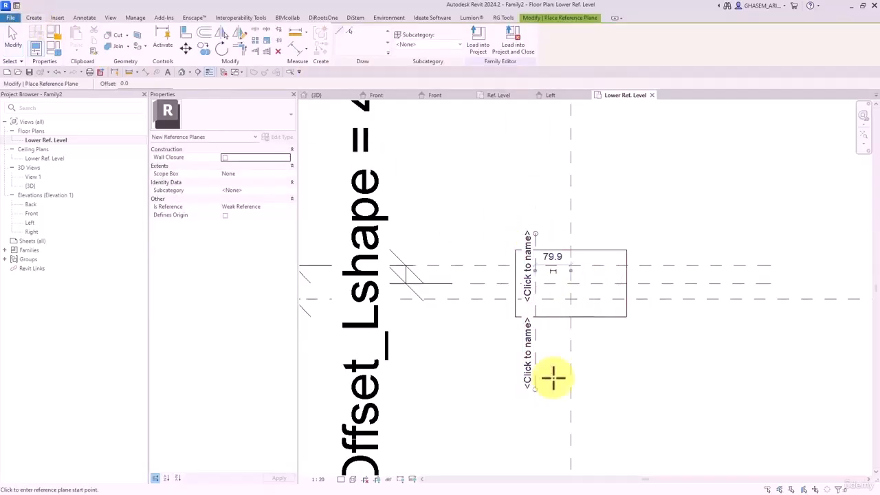
left_click(600, 211)
left_click(599, 382)
left_click(640, 205)
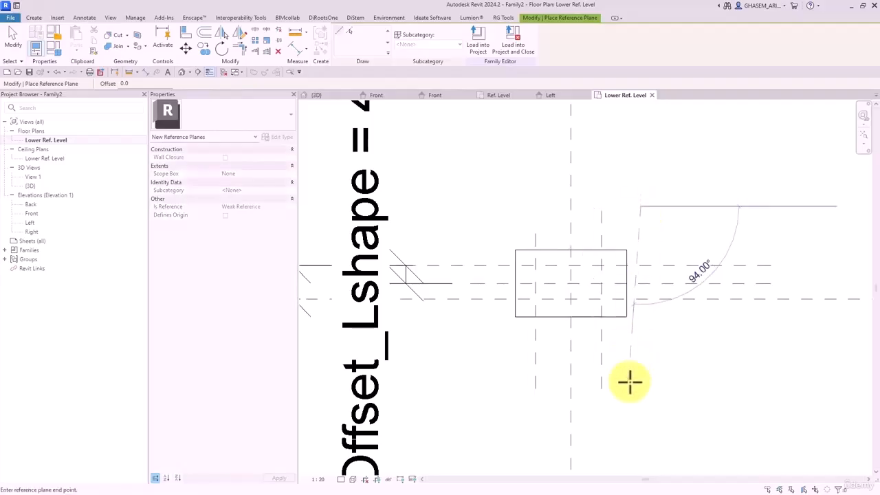
left_click(635, 401)
left_click(500, 214)
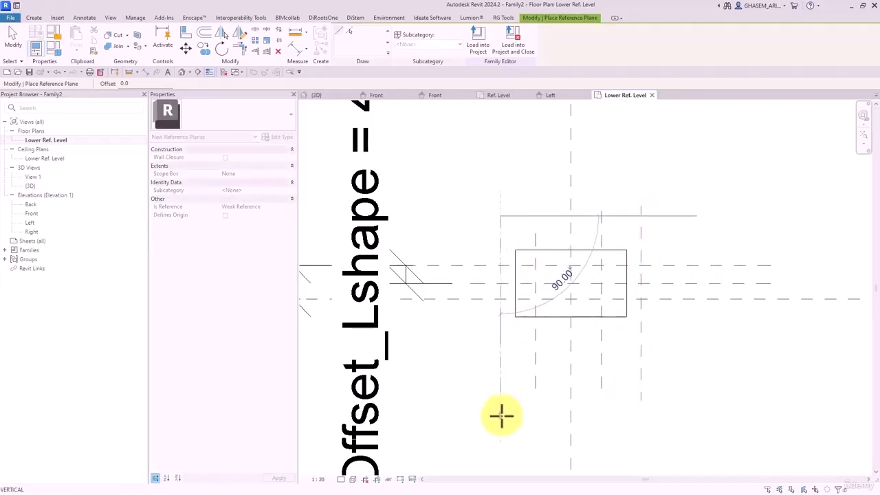
left_click(500, 415)
- Dimension the left, centre and right reference planes and make the segments EQ
left_click(294, 48)
left_click(500, 237)
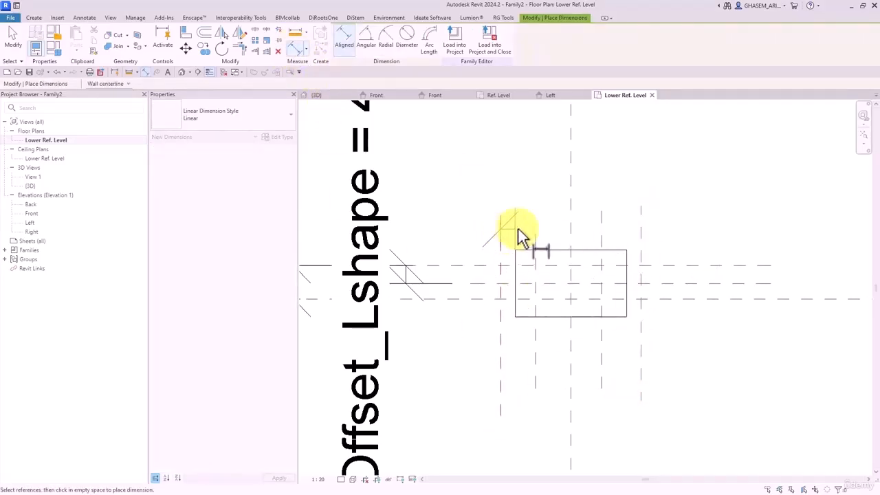
left_click(571, 227)
left_click(641, 231)
left_click(621, 152)
scroll(617, 151, "down", 2)
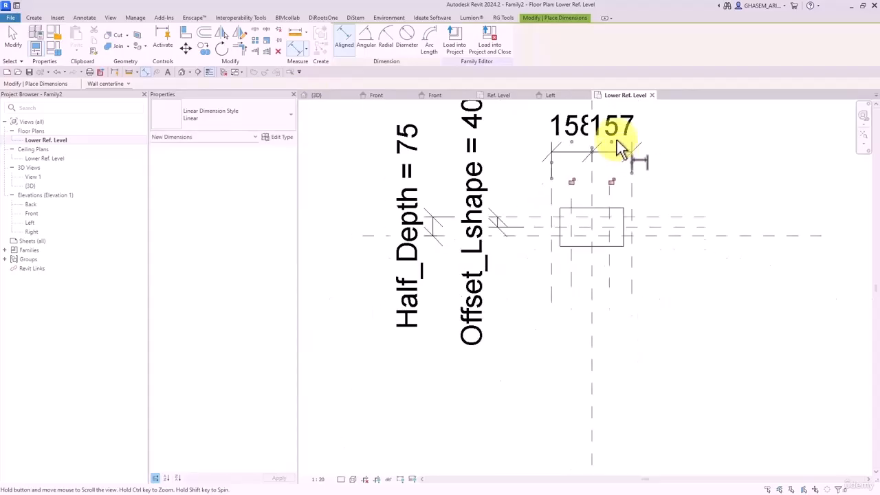
middle_click_drag(617, 139, 602, 265)
left_click(578, 211)
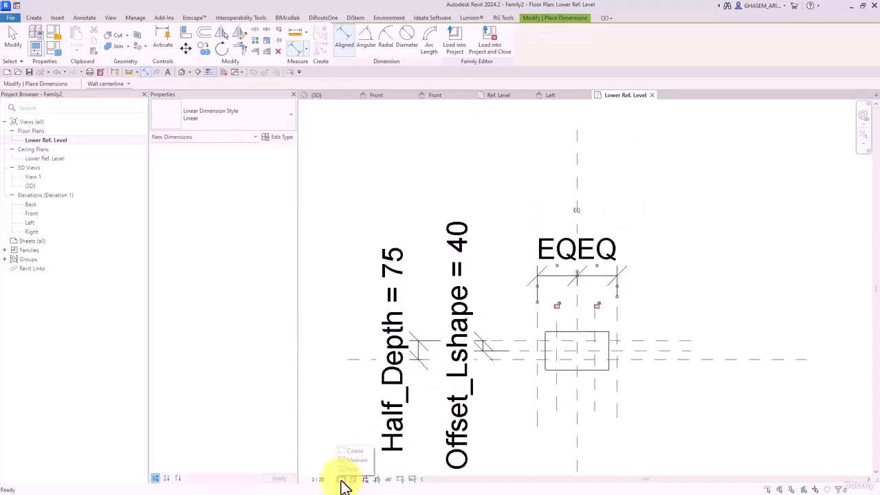
- Set the view scale to 1:2 and label an overall dimension Width_Plate = 250
left_click(319, 479)
left_click(325, 358)
scroll(536, 325, "up", 2)
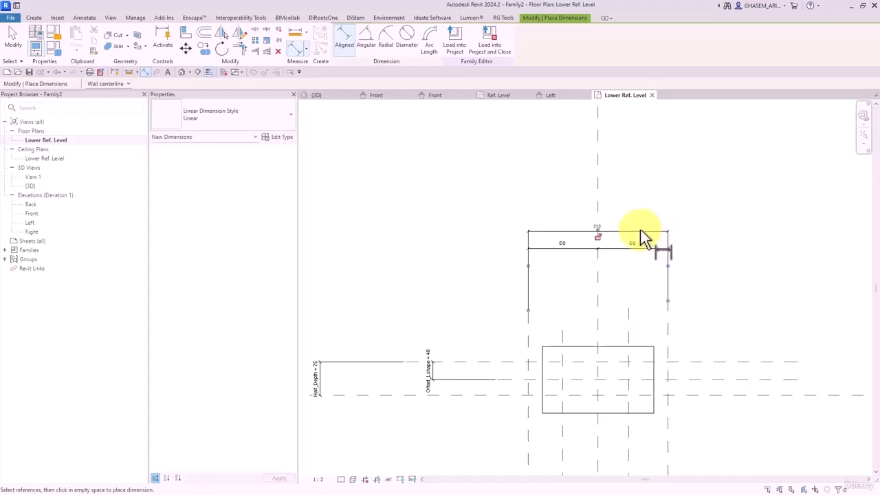
left_click(634, 231)
key("Escape")
left_click(361, 40)
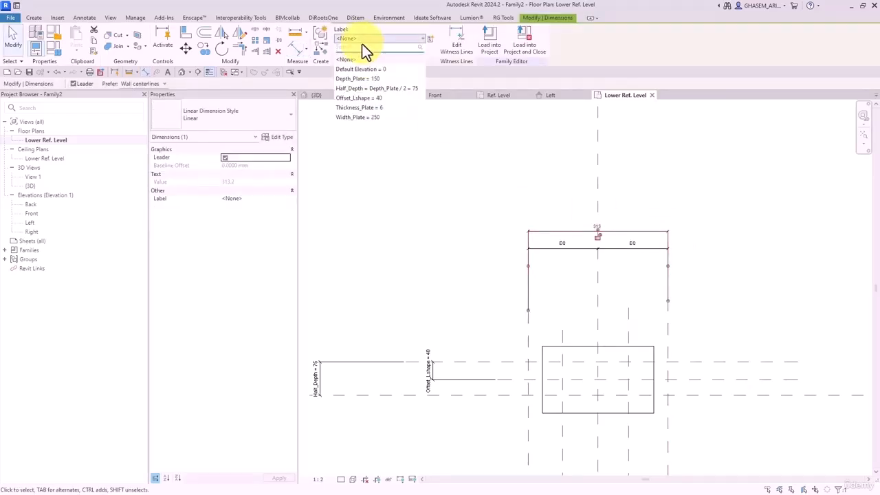
left_click(359, 117)
- Add aligned dimensions from the plate edges to the left and right angle reference planes
left_click(402, 153)
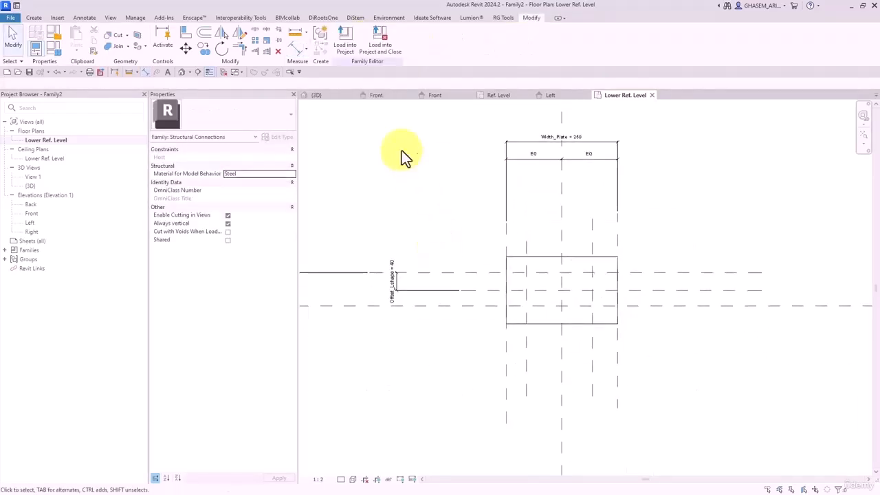
left_click(298, 47)
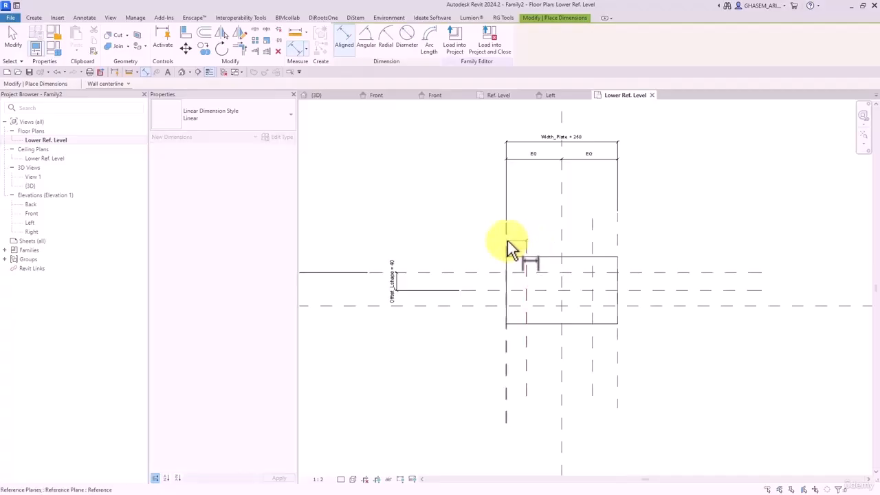
left_click(469, 232)
left_click(593, 251)
left_click(618, 246)
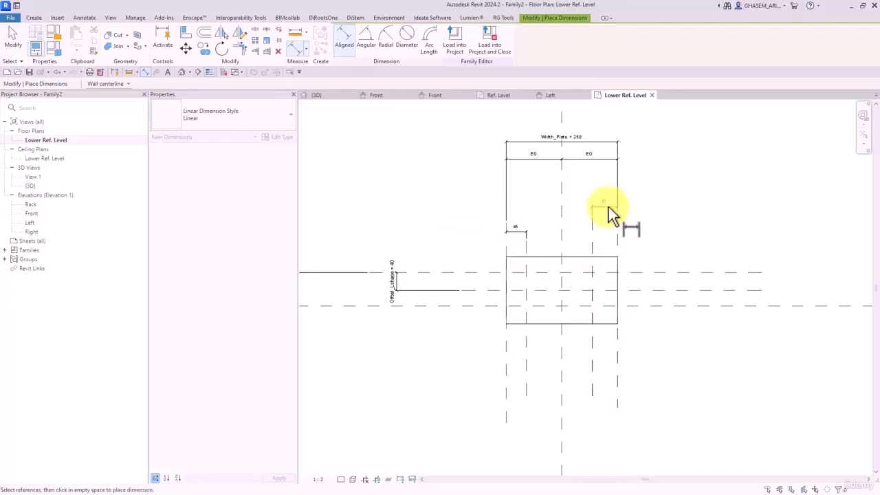
left_click(604, 207)
key("Escape")
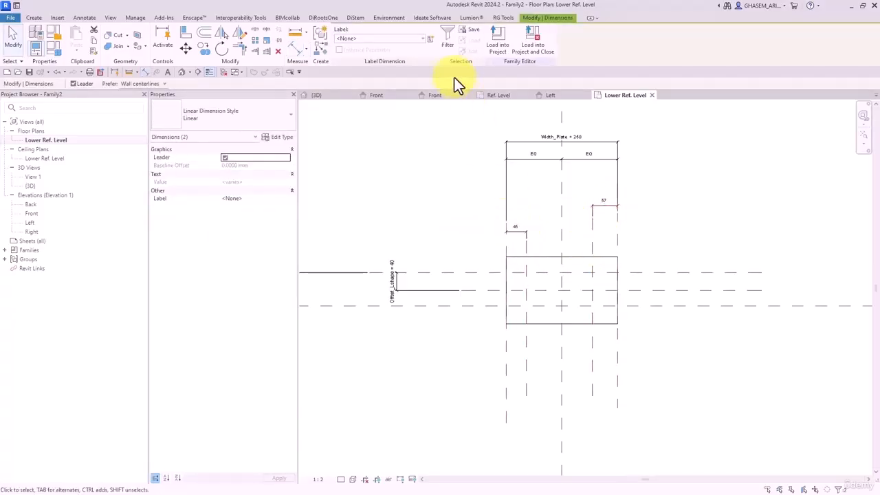
- Label both new dimensions Offset_Lshape = 40 and close the inactive views
left_click(404, 41)
left_click(405, 41)
left_click(430, 40)
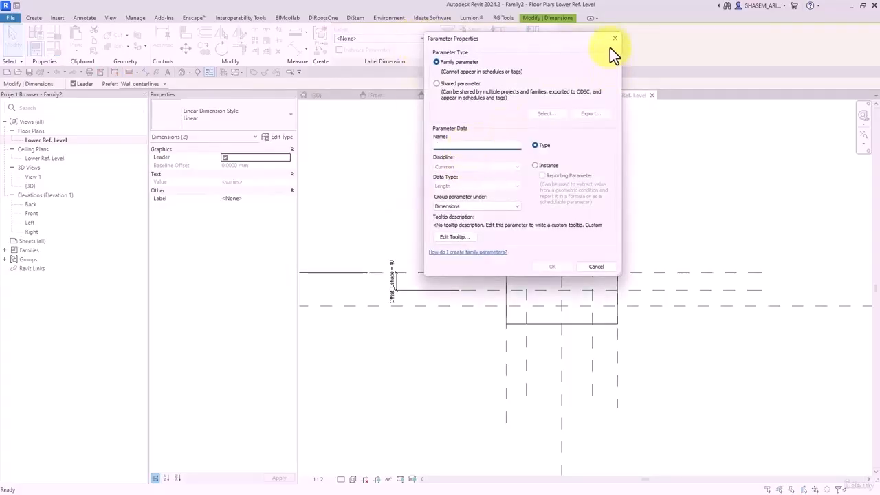
left_click(614, 39)
left_click(402, 40)
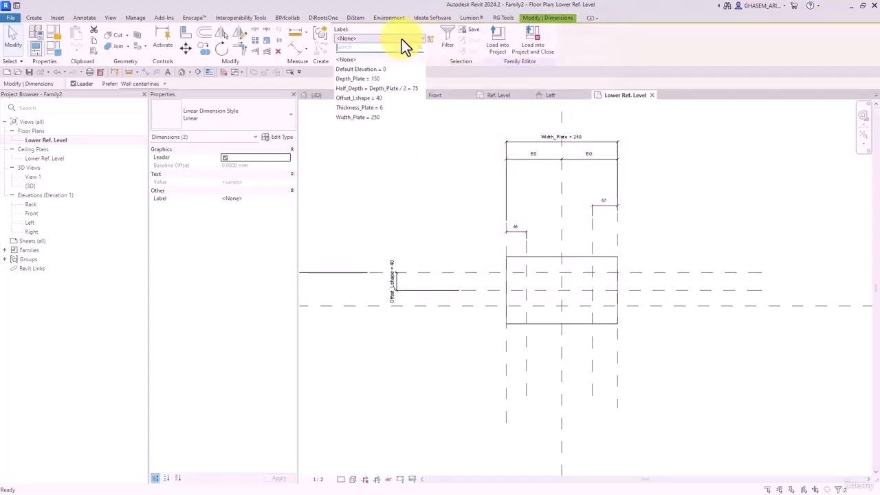
left_click(377, 98)
left_click(417, 199)
scroll(538, 290, "up", 1)
scroll(537, 290, "up", 1)
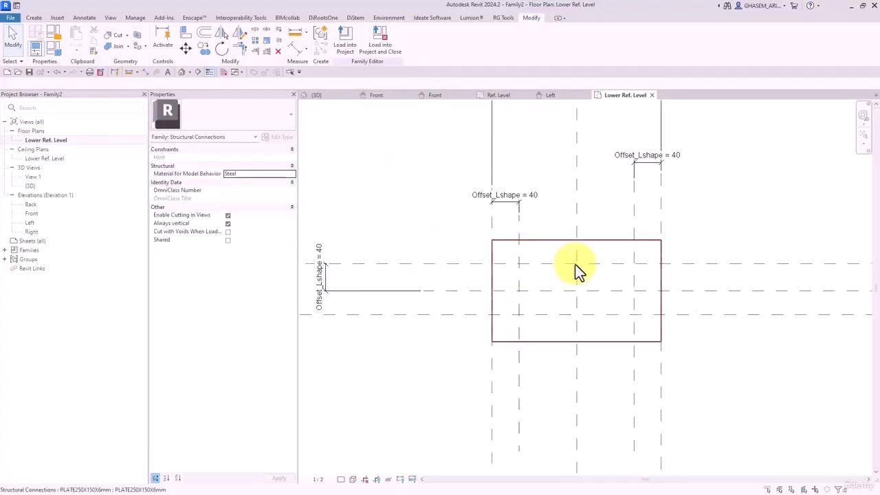
left_click(224, 72)
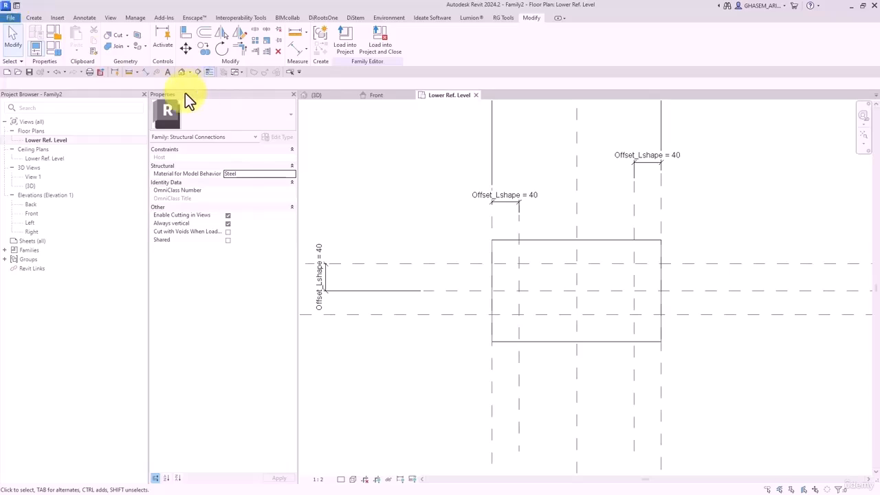
- Close the plate family's Front elevation view
left_click(389, 97)
scroll(488, 219, "down", 2)
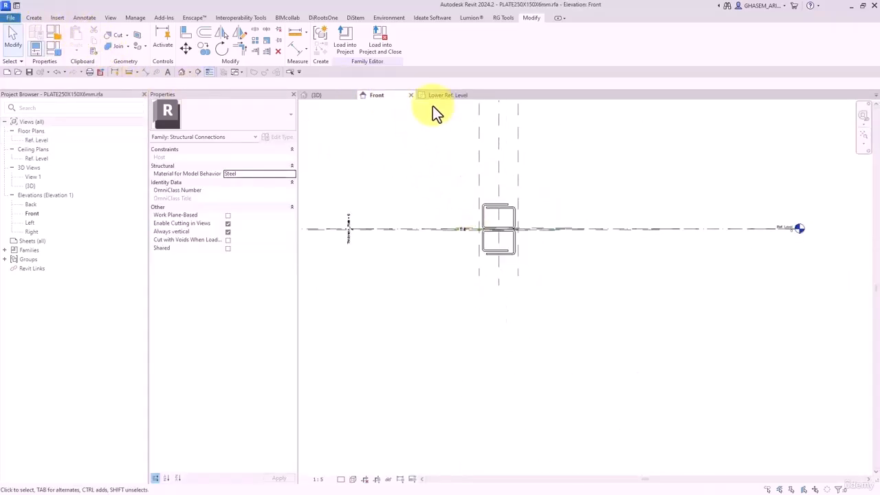
left_click(410, 95)
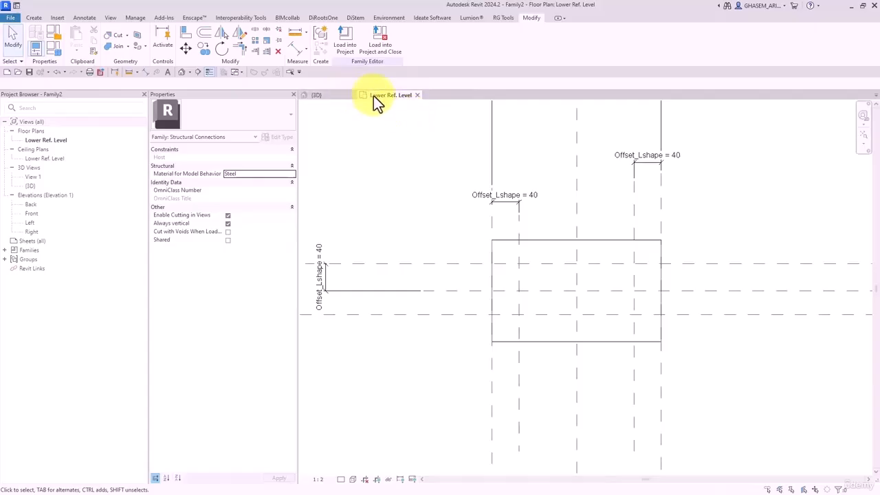
- Create a new family from the Metric Profile.rft template and centre its origin planes
left_click(12, 18)
mouse_move(58, 56)
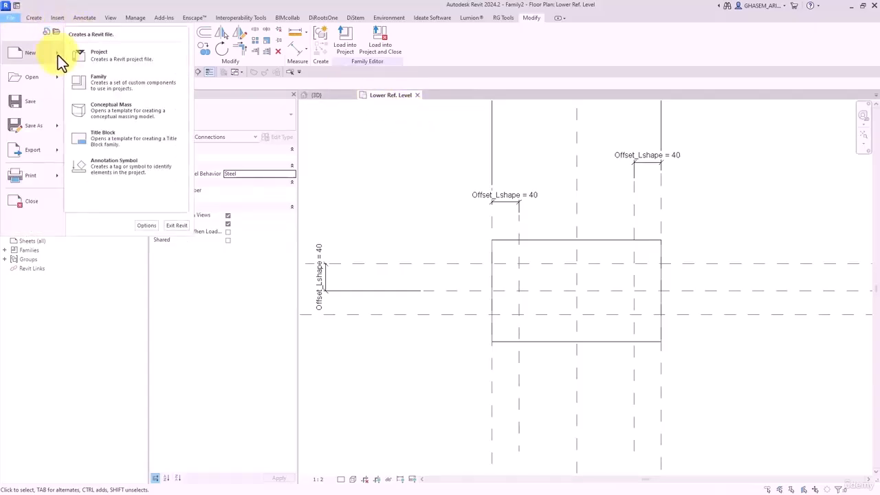
left_click(103, 84)
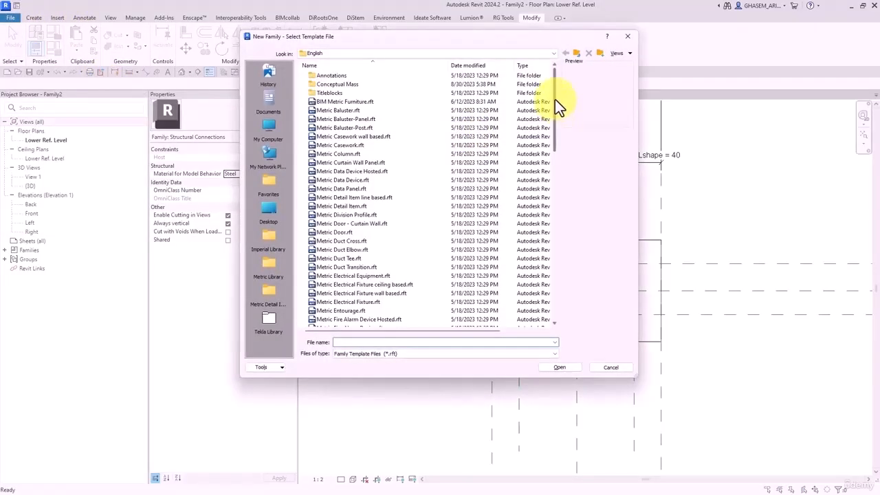
left_click_drag(555, 99, 553, 229)
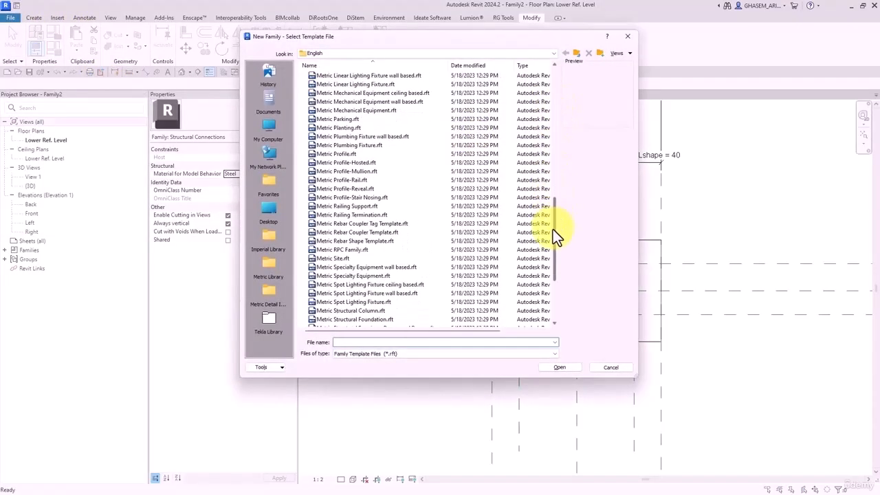
double_click(334, 155)
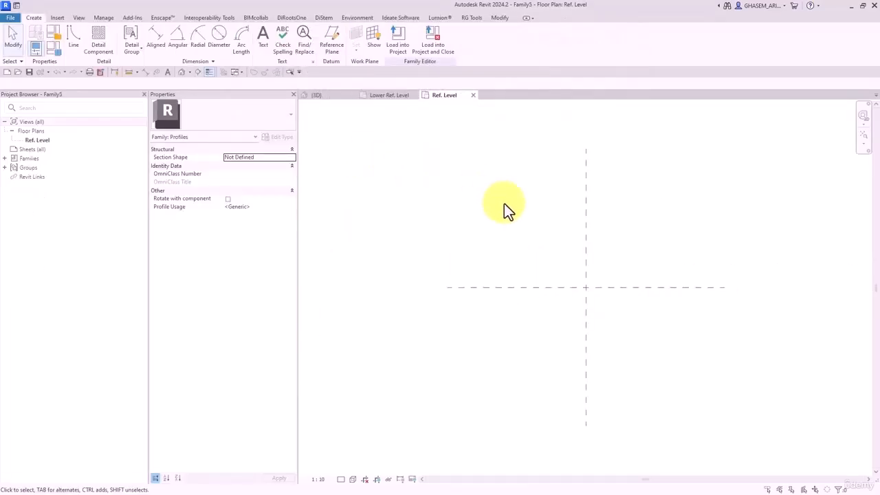
scroll(484, 235, "up", 4)
middle_click_drag(593, 274, 480, 263)
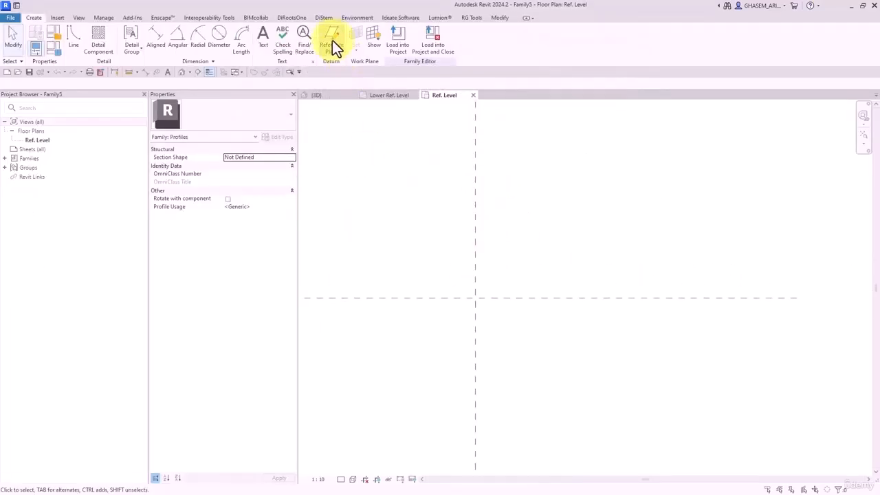
left_click(333, 47)
scroll(458, 287, "up", 3)
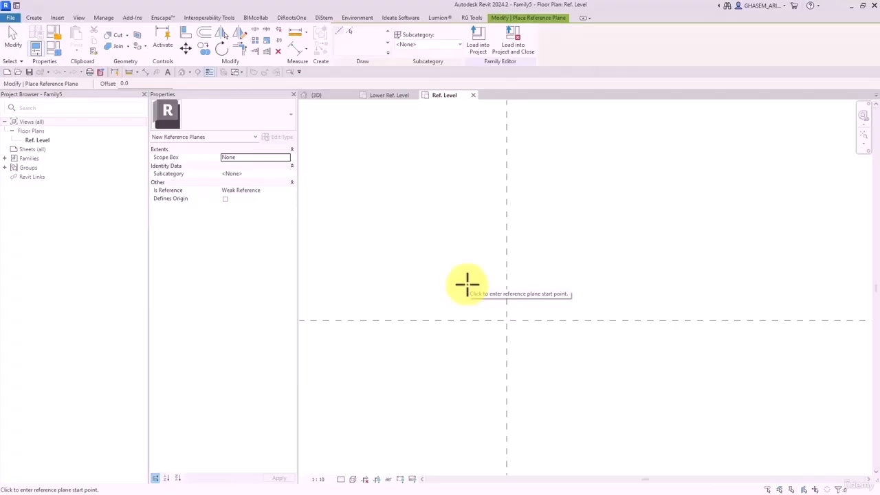
- Draw a horizontal reference plane above the origin and a vertical one to its right
mouse_move(467, 285)
middle_mouse_down()
mouse_move(448, 289)
mouse_move(462, 298)
middle_mouse_up()
left_click(481, 296)
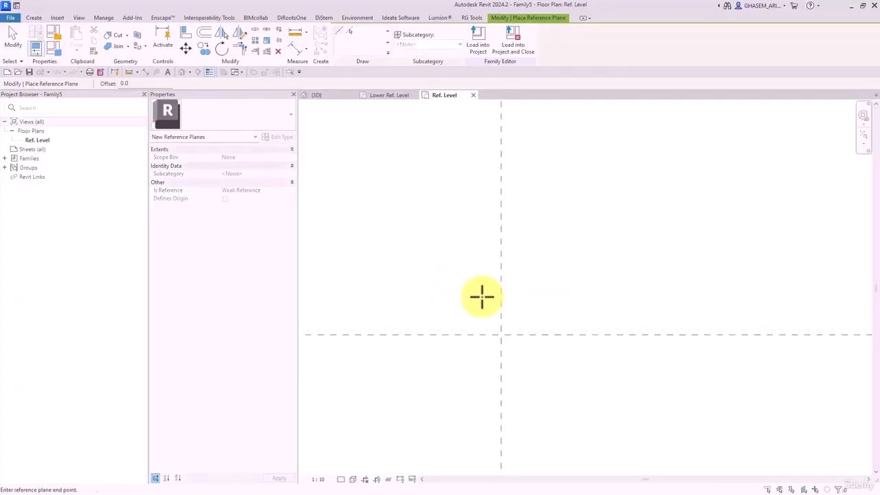
left_click(594, 296)
left_click(540, 280)
left_click(539, 386)
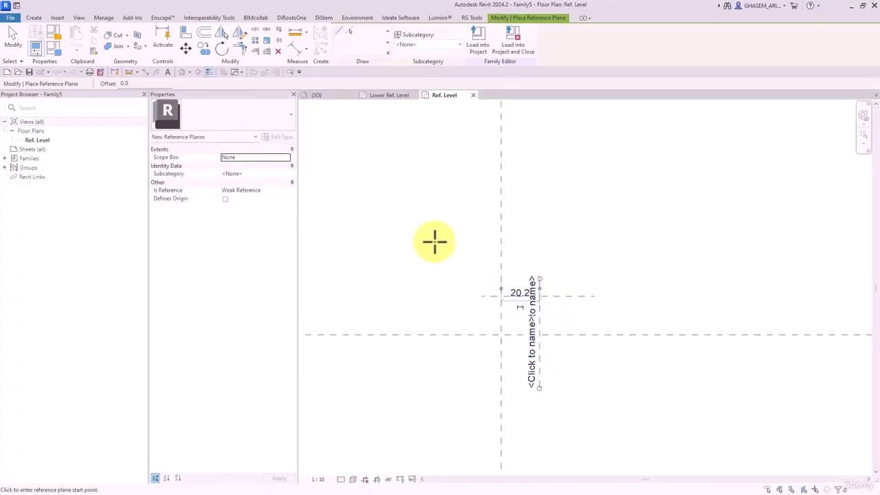
- Set the view scale to 1:1 and dimension both new planes from the origin planes
left_click(299, 46)
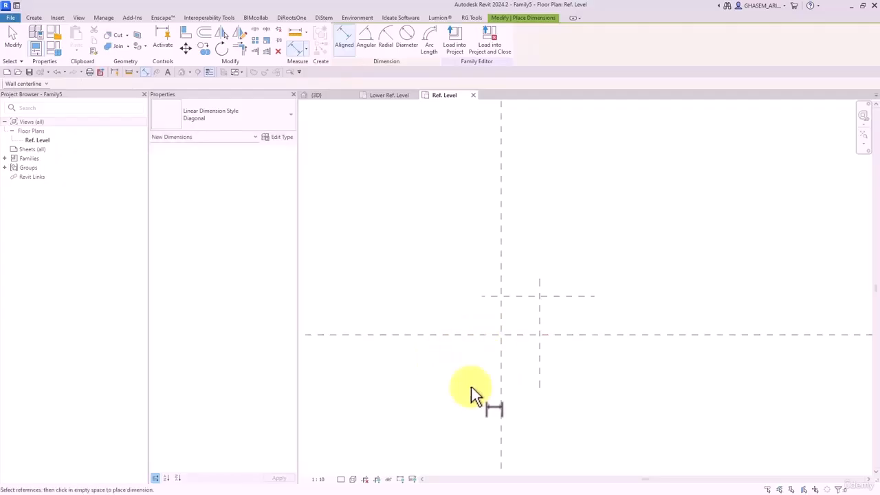
left_click(333, 478)
left_click(335, 349)
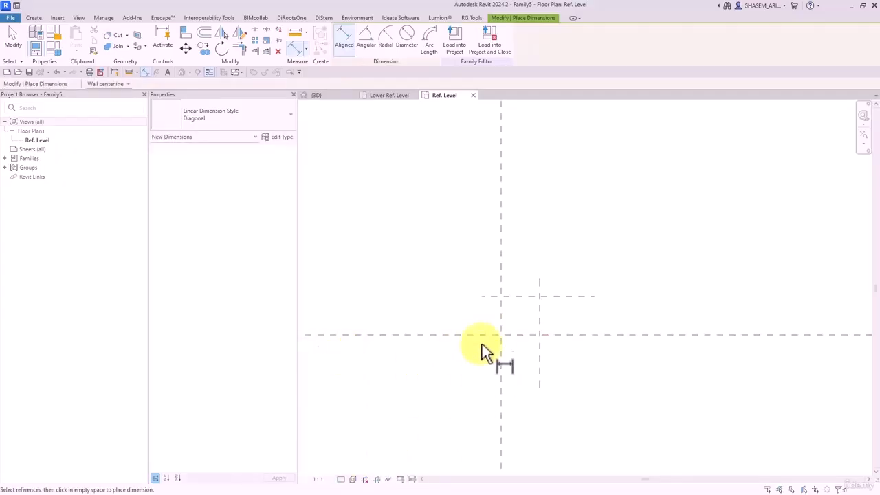
left_click(491, 298)
left_click(486, 335)
left_click(463, 361)
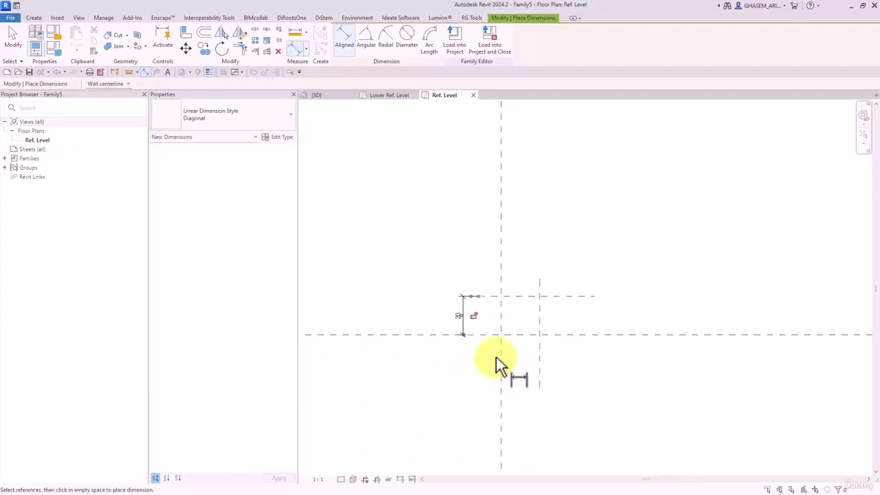
left_click(540, 350)
left_click(528, 414)
key("Escape")
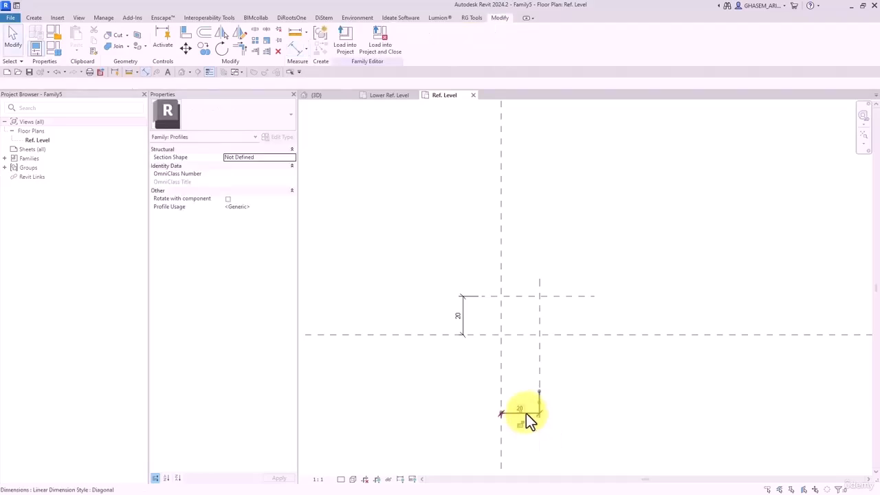
- Label both dimensions with a new parameter named L
left_click(471, 319, "ctrl")
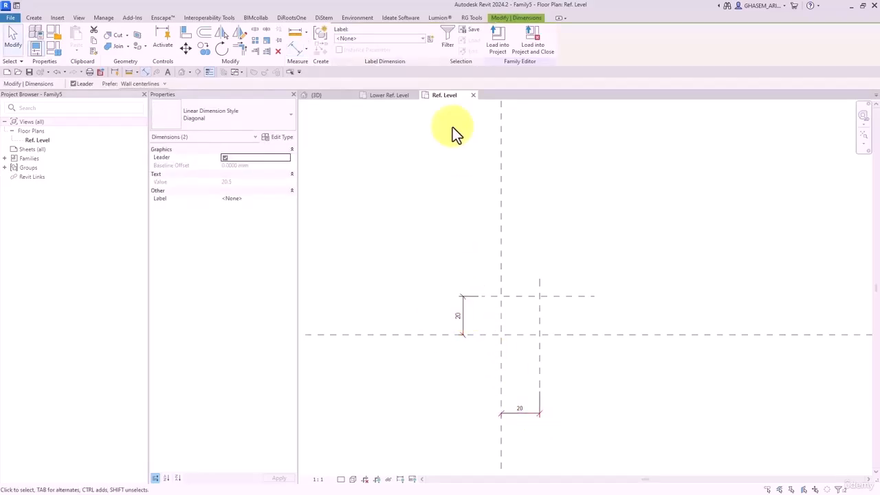
left_click(430, 38)
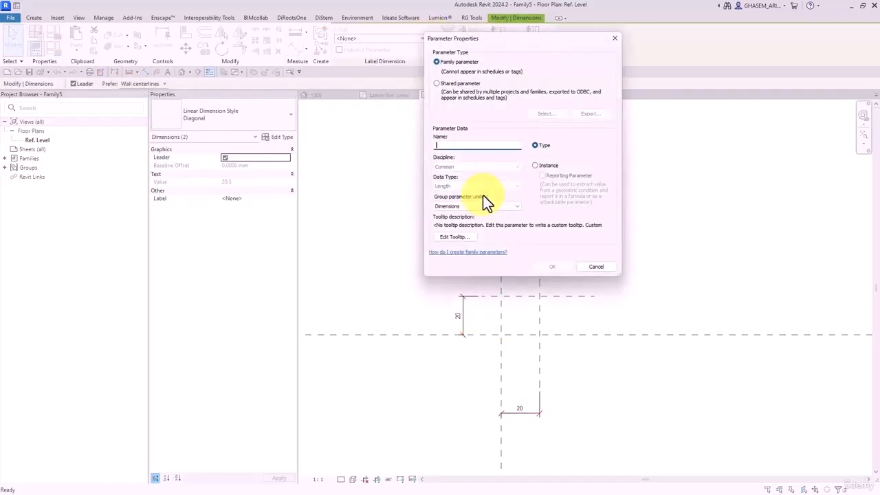
type("L")
left_click(549, 266)
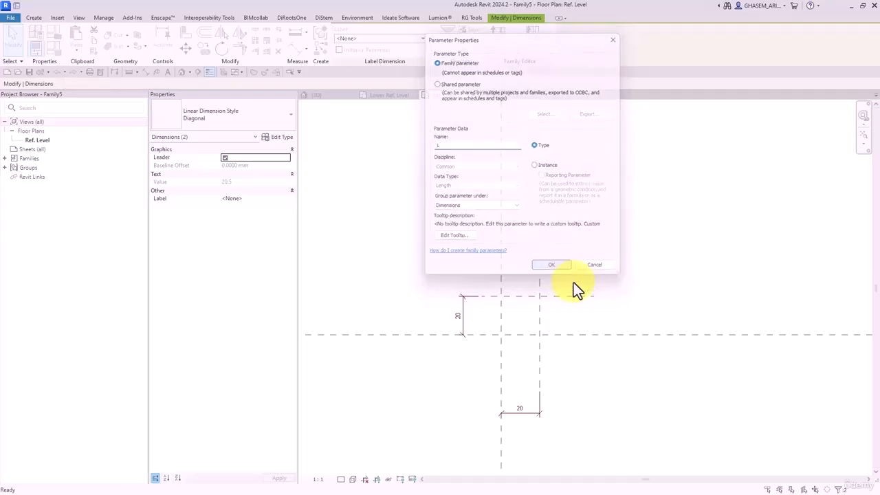
- In Family Types, add parameter T = 5 and set L to 50
left_click(59, 52)
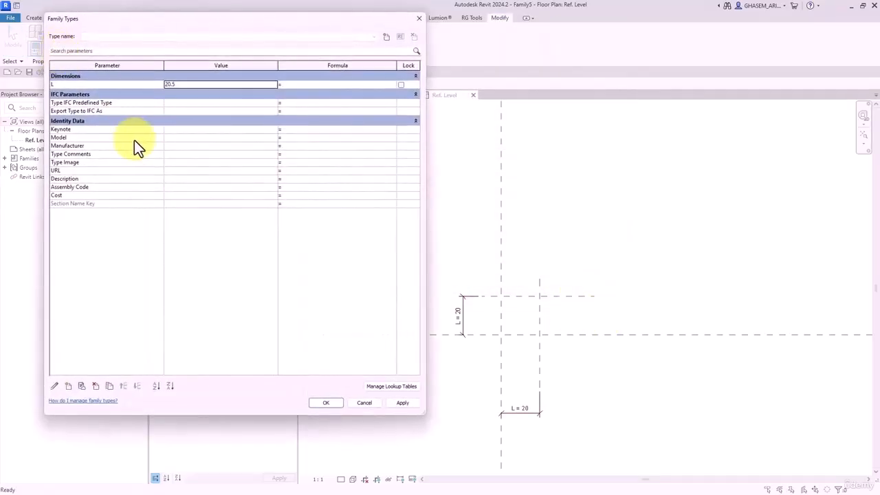
left_click(112, 386)
type("T")
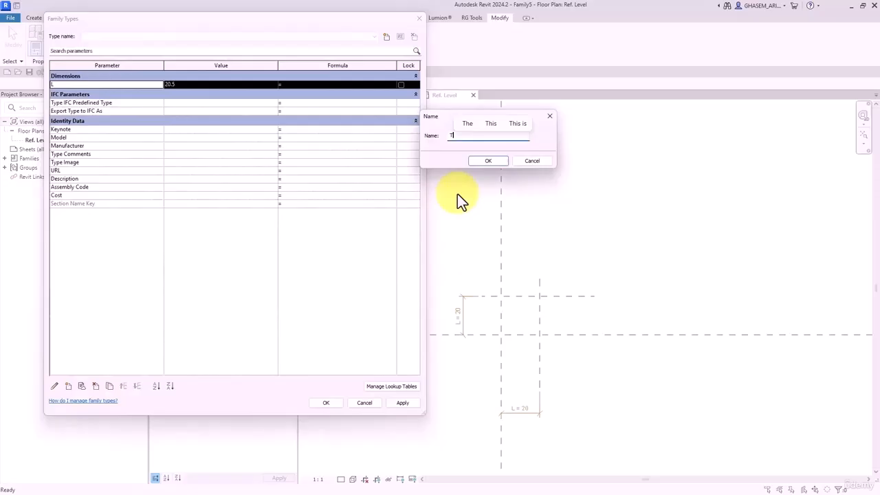
left_click(489, 161)
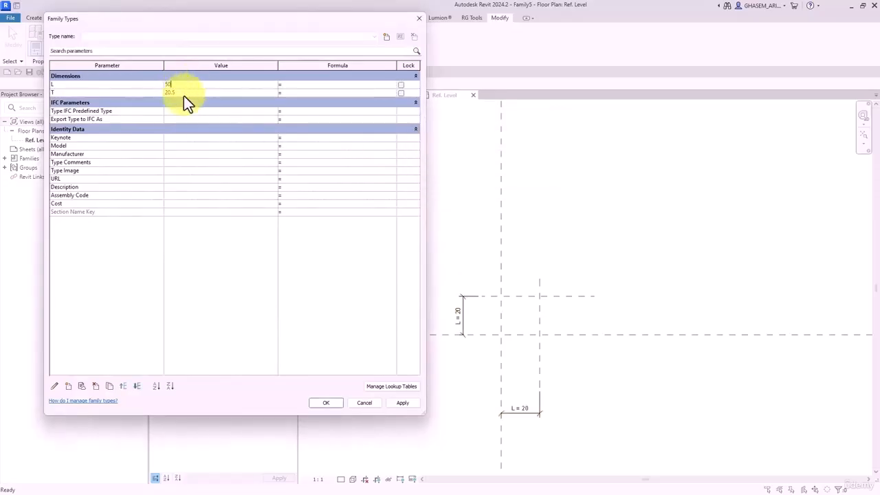
key("Tab")
type("5")
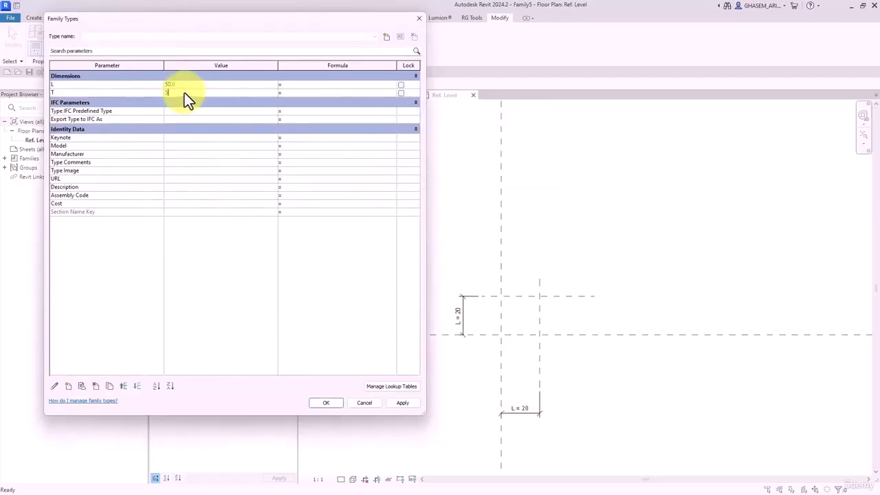
left_click(309, 402)
- Extend the vertical plane upward and the horizontal plane to the right
left_click(596, 286)
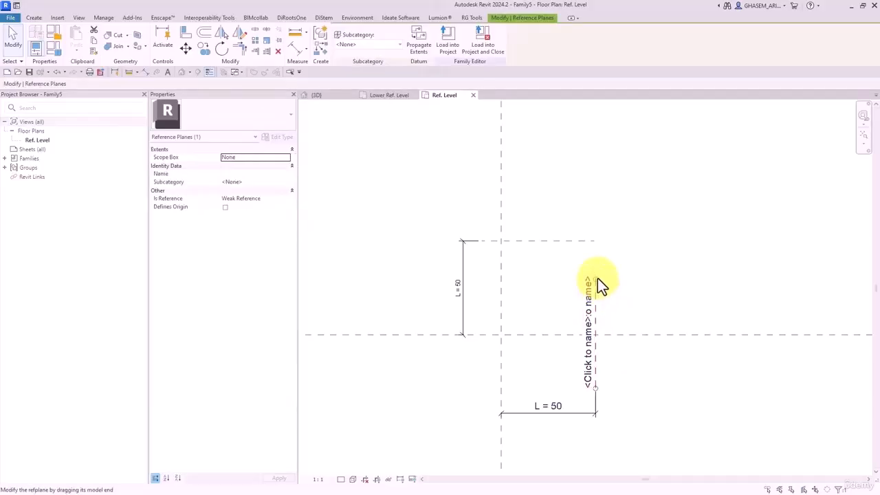
left_click_drag(598, 277, 597, 182)
left_click(561, 230)
left_click(561, 240)
left_click_drag(595, 240, 695, 239)
- Draw the closed L-shaped angle outline with a 50 mm bottom edge
left_click(557, 202)
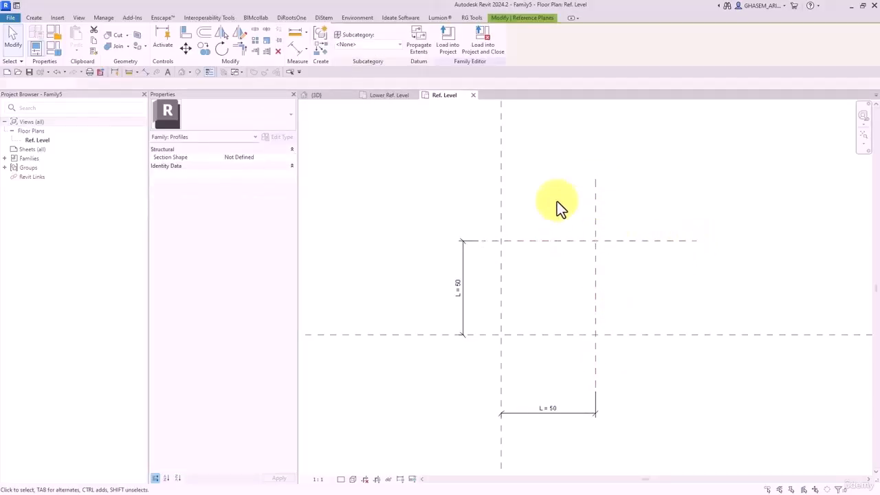
left_click(35, 18)
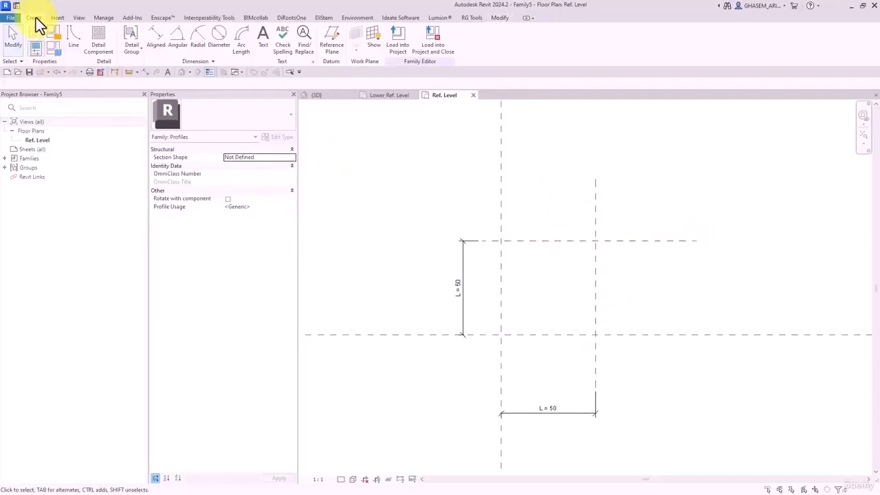
left_click(77, 39)
scroll(440, 207, "up", 2)
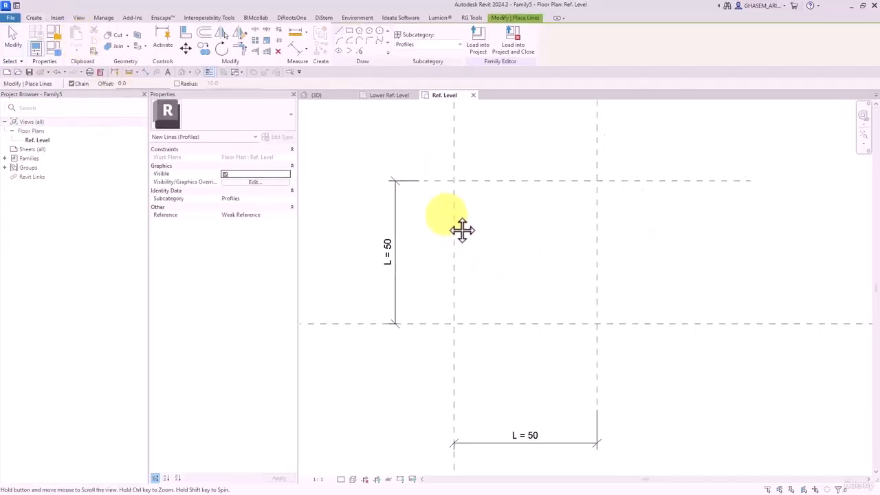
left_click(456, 181)
left_click(454, 323)
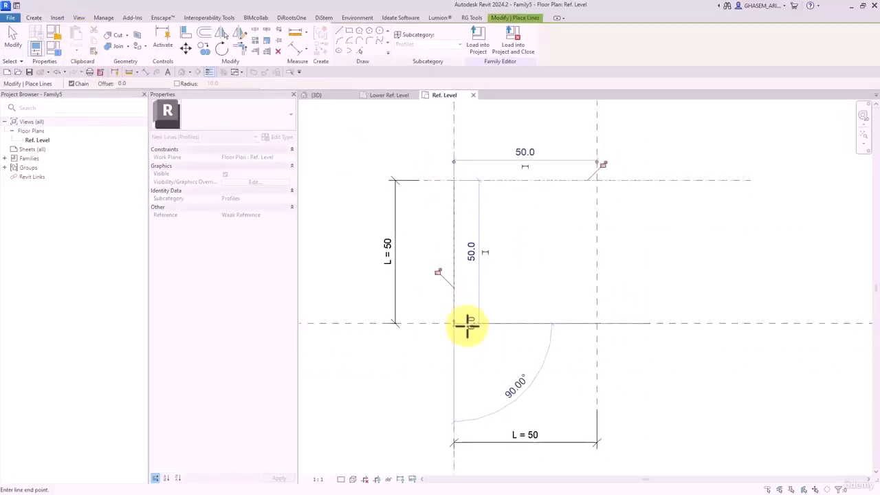
left_click(597, 322)
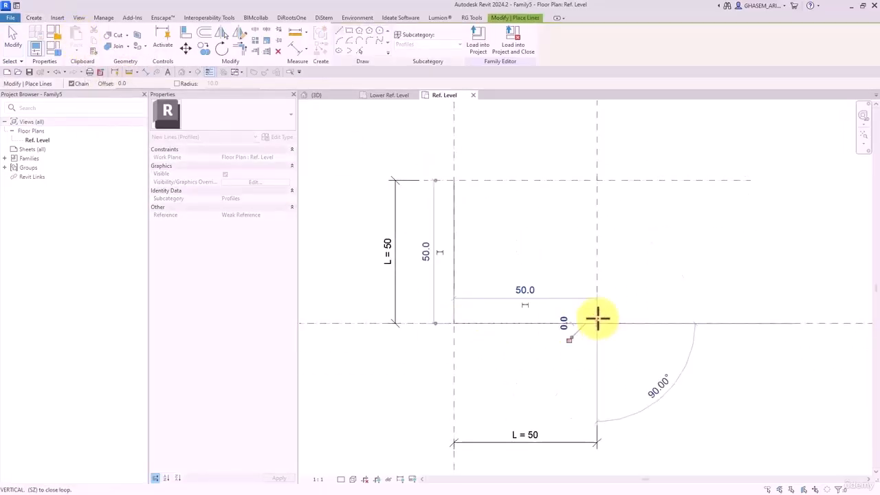
left_click(467, 309)
left_click(454, 181)
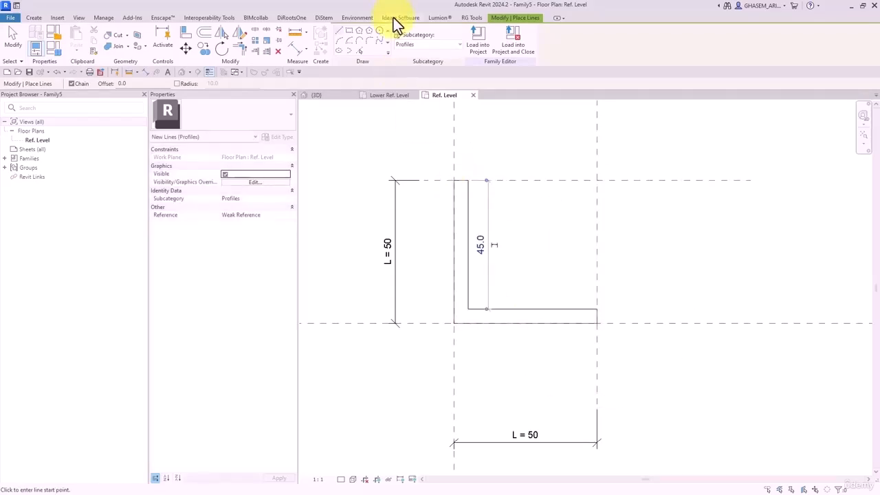
- Dimension the thickness of the vertical and horizontal legs
left_click(292, 51)
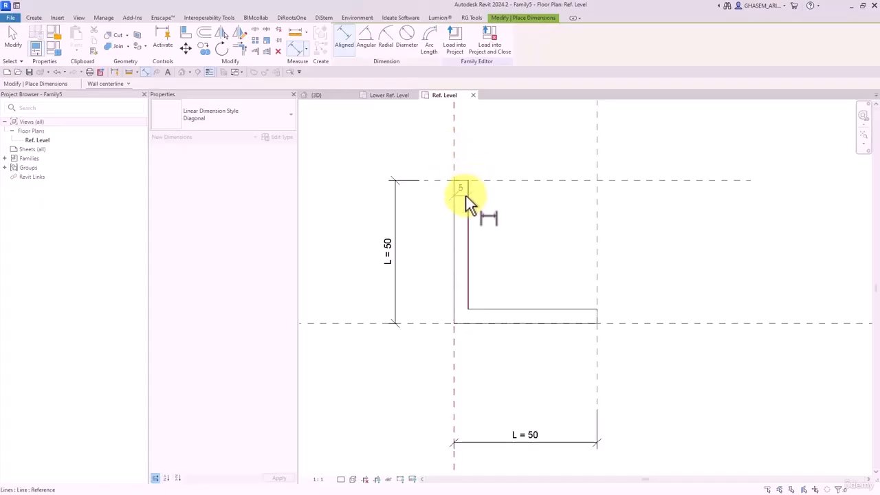
scroll(472, 148, "down", 1)
middle_click_drag(472, 149, 470, 182)
left_click(474, 164)
left_click(536, 303)
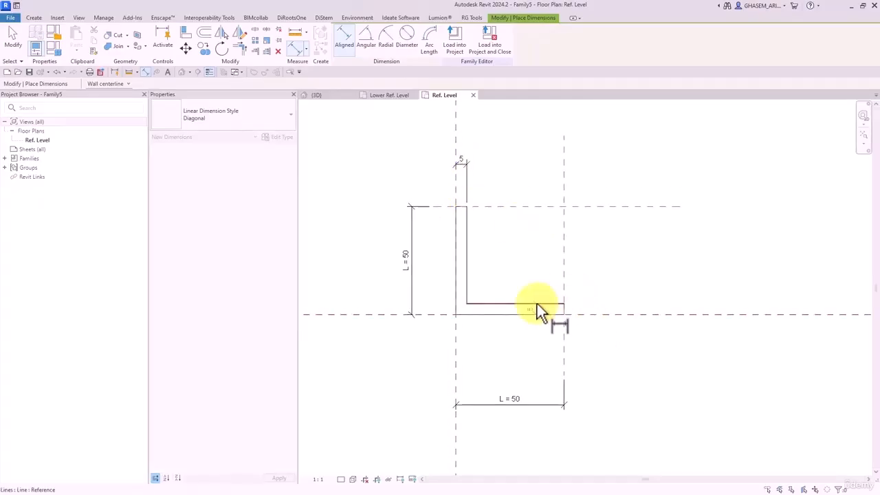
left_click(540, 314)
left_click(632, 309)
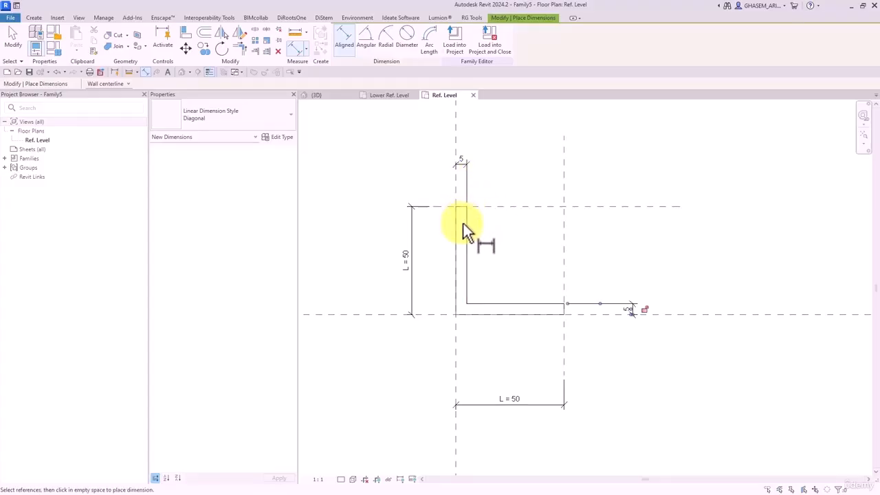
left_click(475, 246)
- Label both leg thickness dimensions with parameter T
left_click(467, 182)
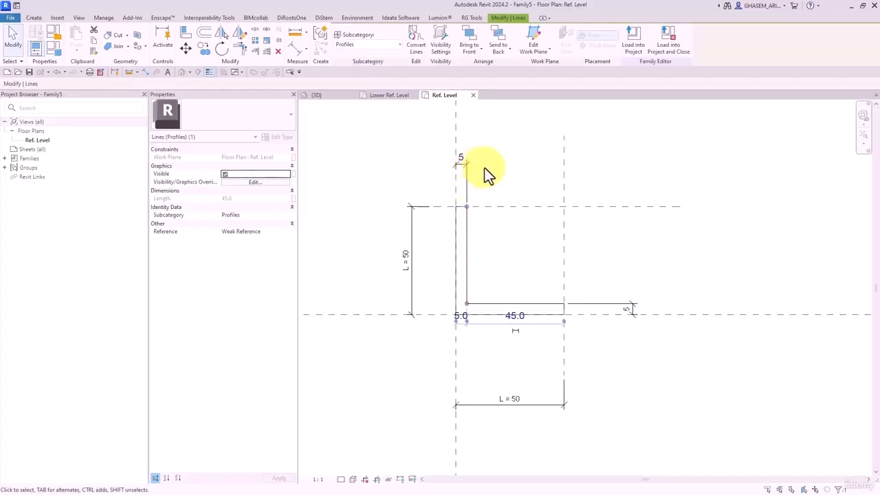
left_click(631, 306, "ctrl")
left_click(369, 38)
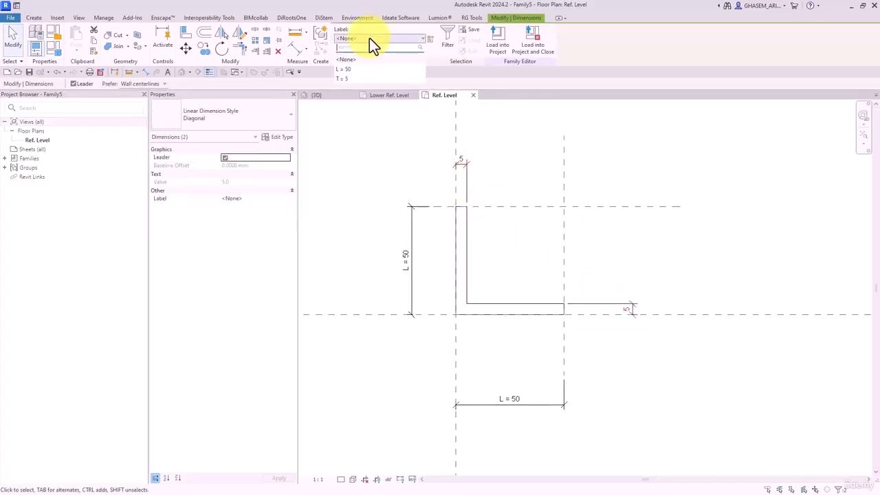
left_click(343, 79)
left_click(532, 171)
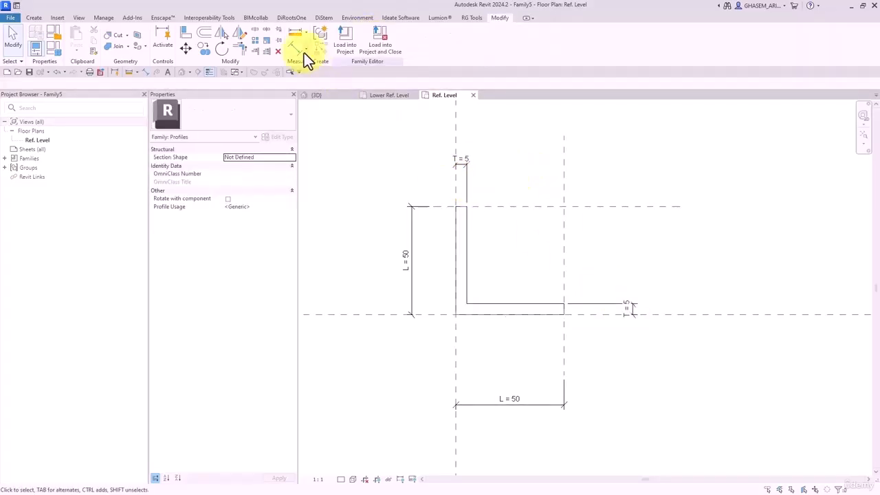
- Round the angle's inner corner with a fixed-radius fillet arc
left_click(33, 17)
left_click(79, 43)
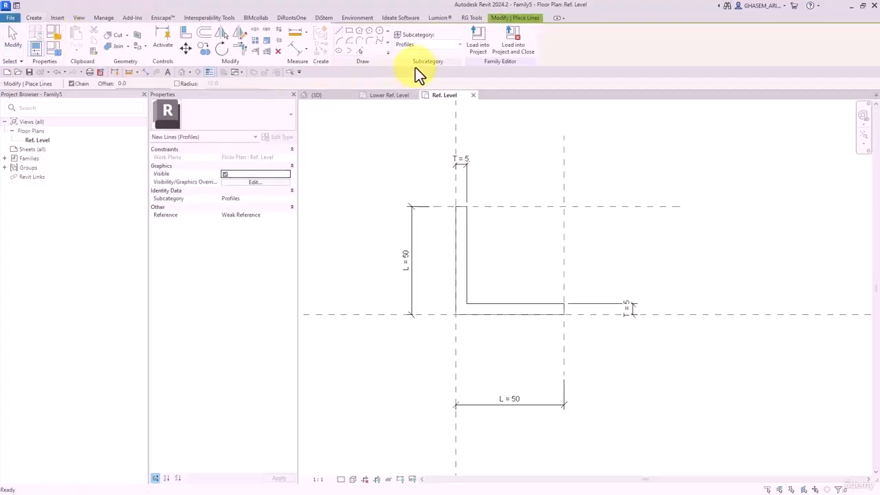
left_click(368, 42)
left_click(100, 84)
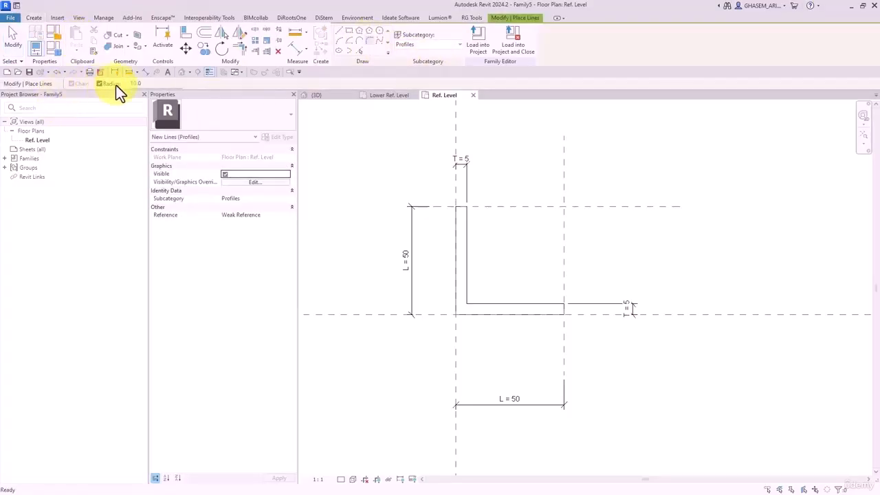
left_click(143, 84)
left_click(467, 296)
left_click(476, 303)
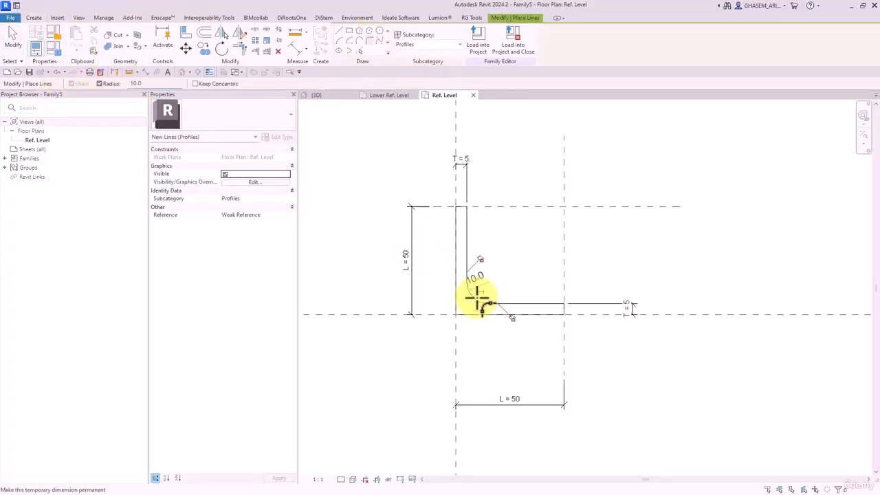
left_click(480, 283)
key("Escape")
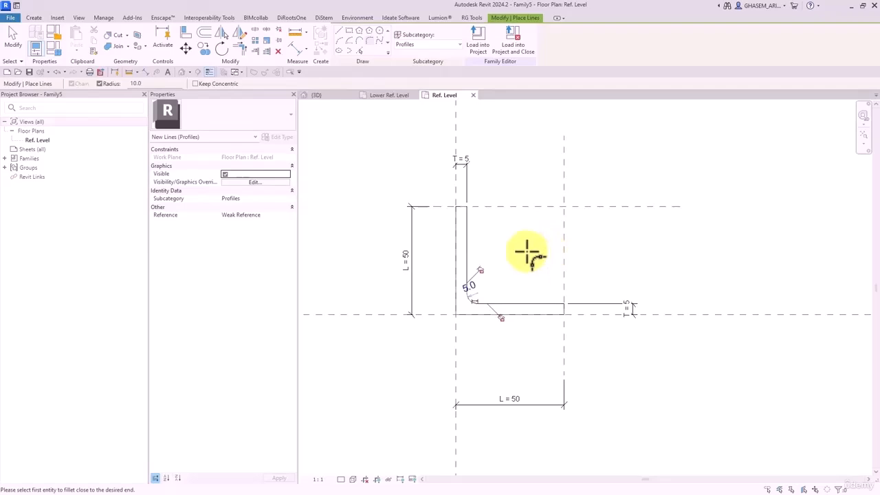
key("Escape")
scroll(516, 263, "down", 2)
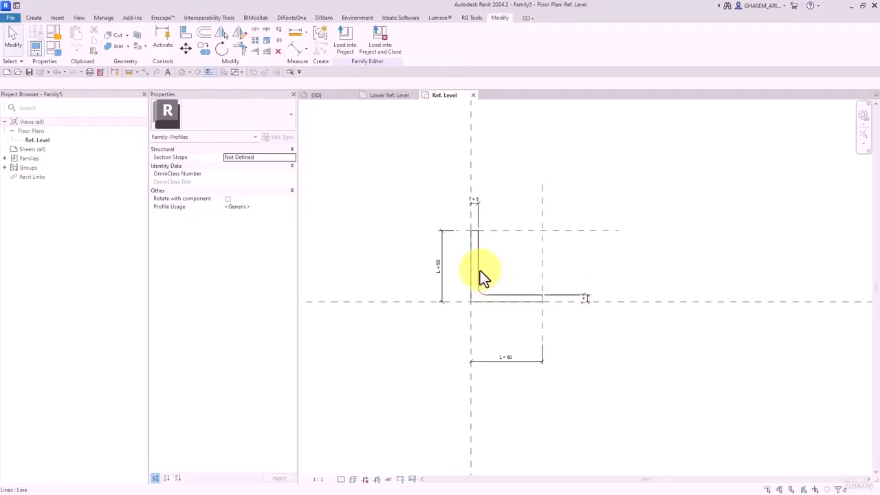
- Save the profile family as L 50X50X5
left_click(28, 72)
type("L")
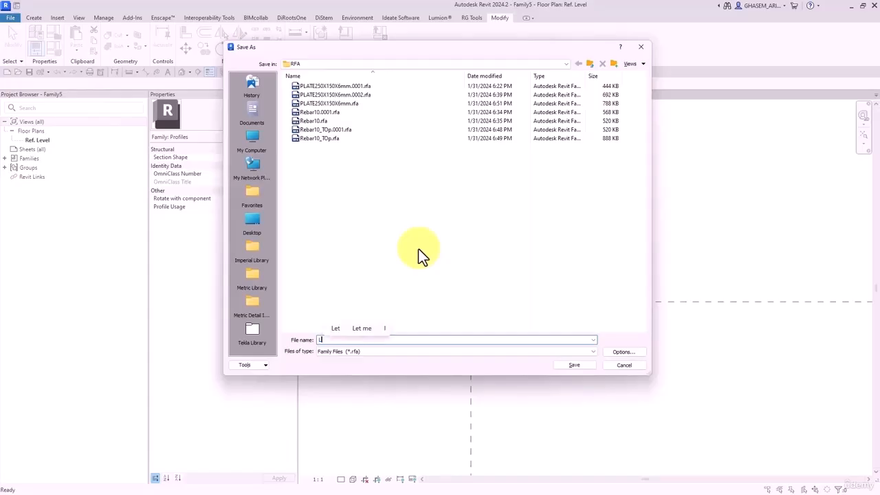
type(" 50X50X5")
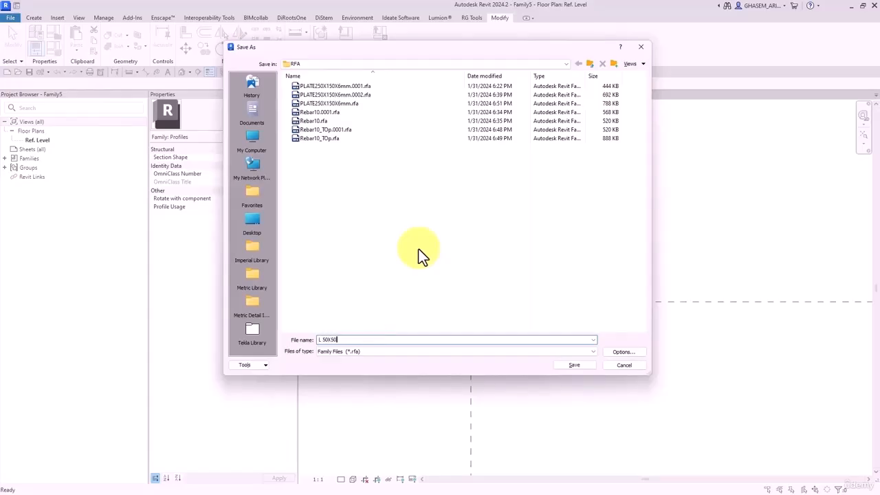
left_click(559, 368)
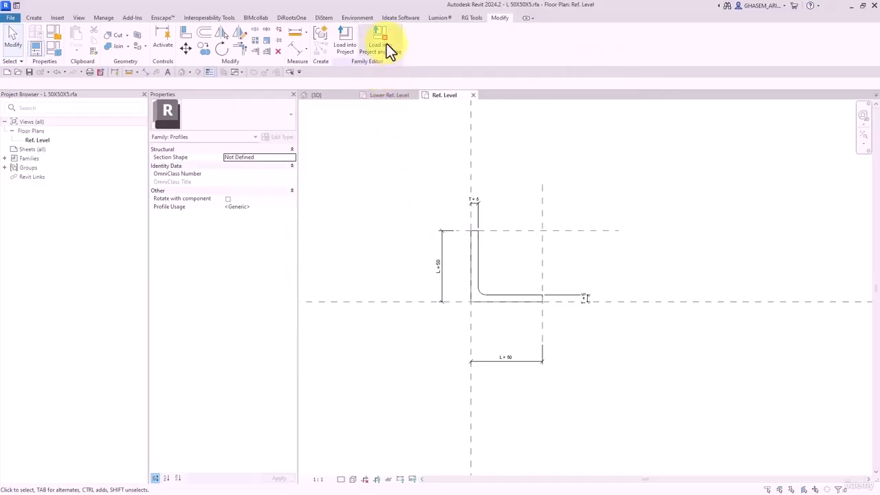
- Load the L 50X50X5 profile into Family2, dismissing the save reminder
left_click(387, 45)
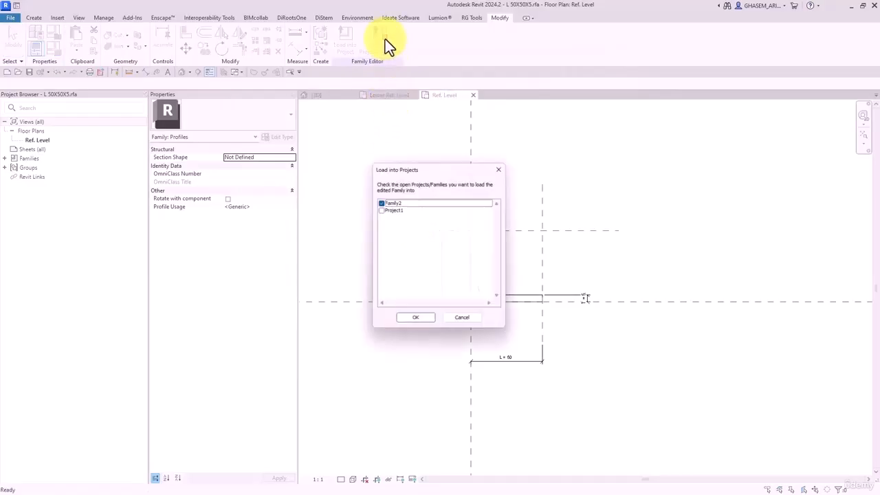
left_click(415, 320)
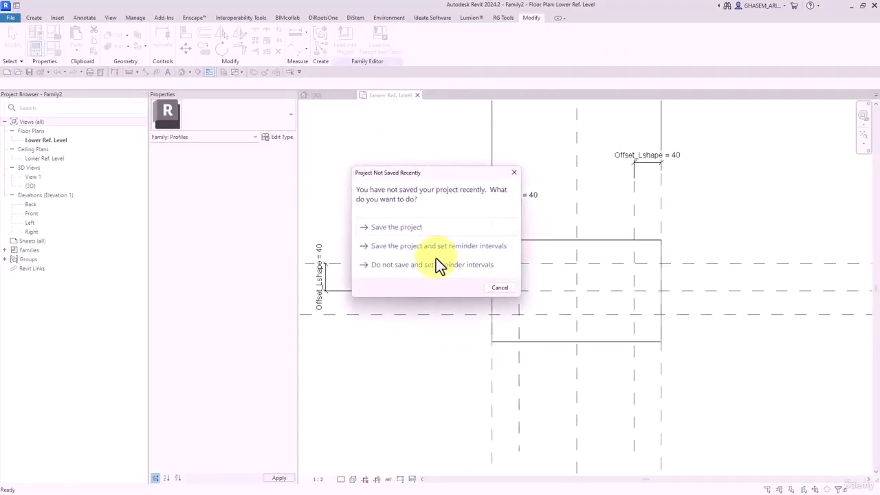
left_click(500, 288)
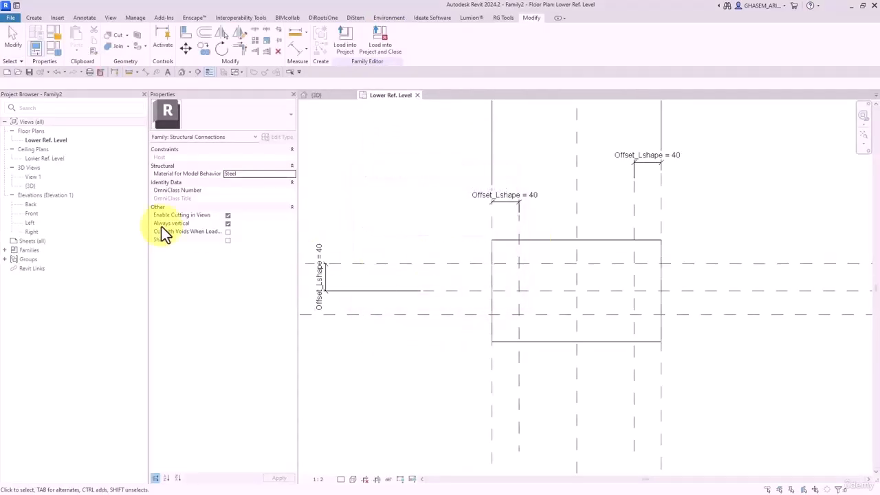
- Save the post family as Wall Post
left_click(29, 72)
type("Wall")
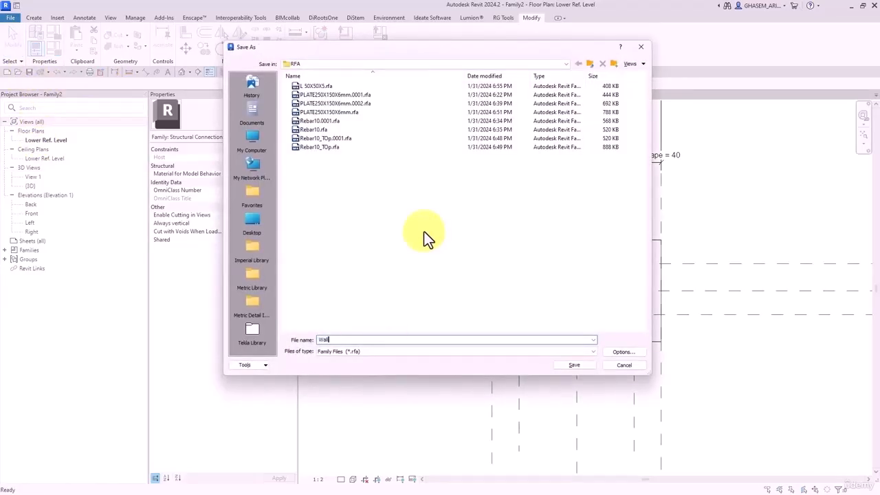
type(" Post")
key("Return")
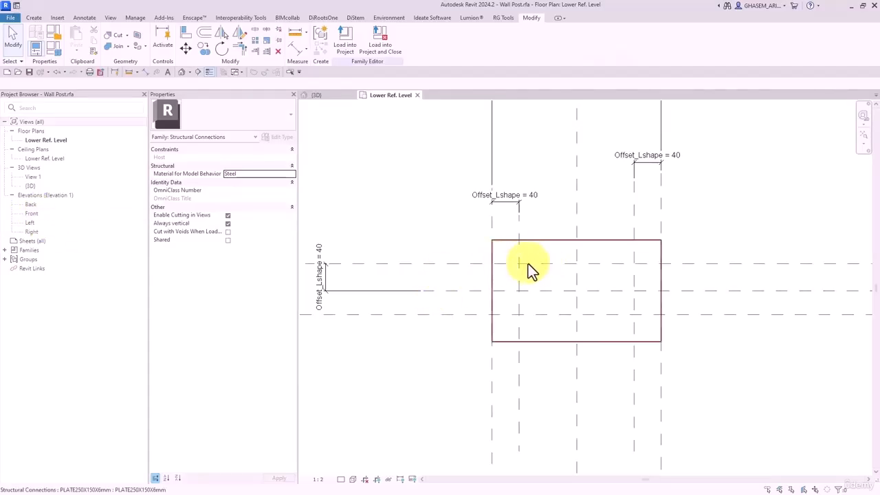
- Name the horizontal reference plane L_Position
left_click(471, 265)
middle_click_drag(373, 281, 475, 275)
left_click(253, 190)
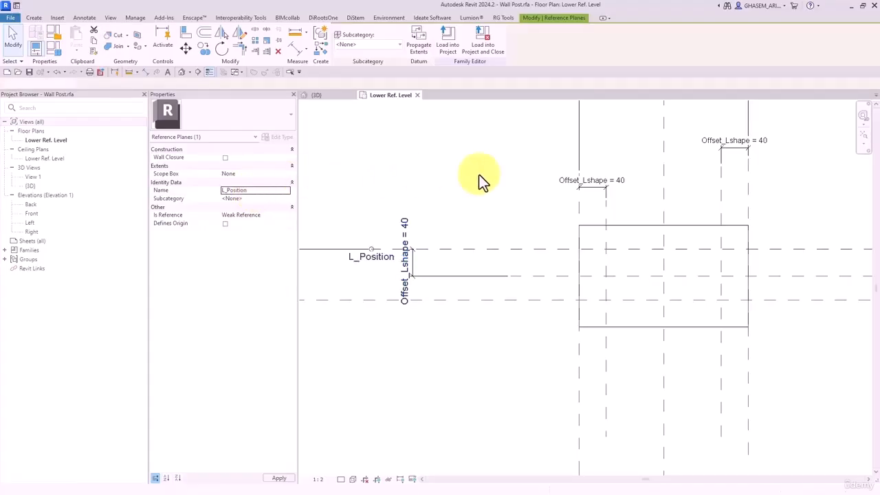
left_click(415, 209)
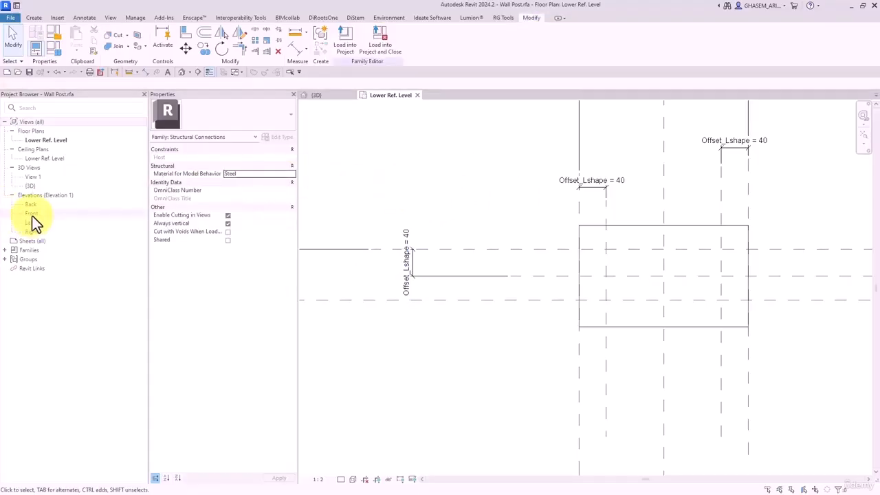
- In the Front elevation, drag the Upper Ref Level down from 1800 to 850
double_click(31, 214)
scroll(476, 283, "up", 1)
middle_click_drag(476, 283, 447, 219)
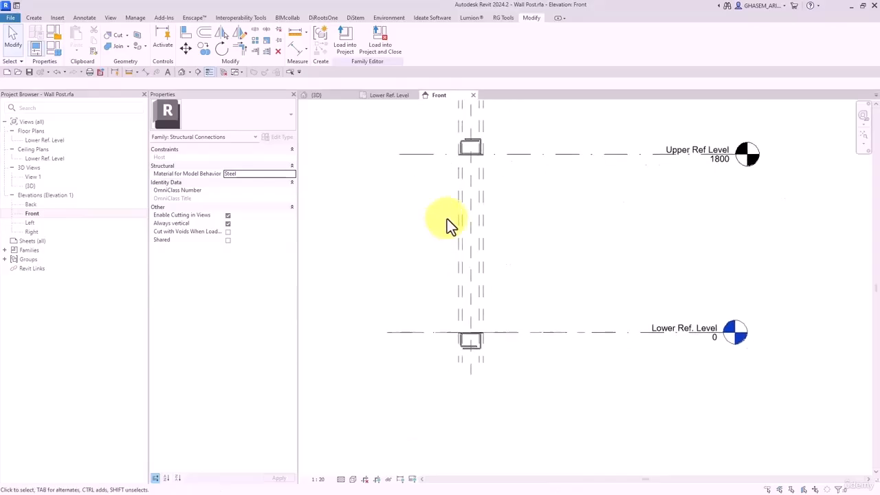
left_click_drag(535, 155, 529, 248)
left_click(511, 310)
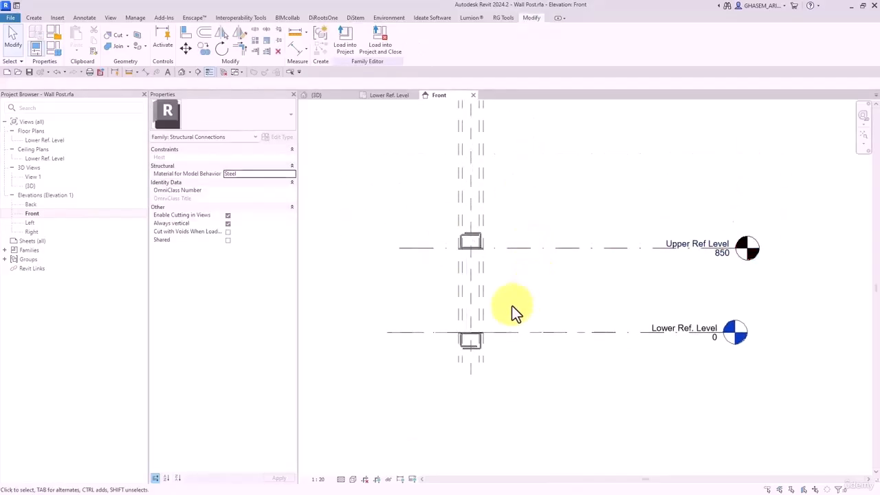
scroll(570, 253, "up", 2)
scroll(568, 246, "up", 1)
middle_click_drag(569, 246, 593, 295)
scroll(614, 283, "up", 1)
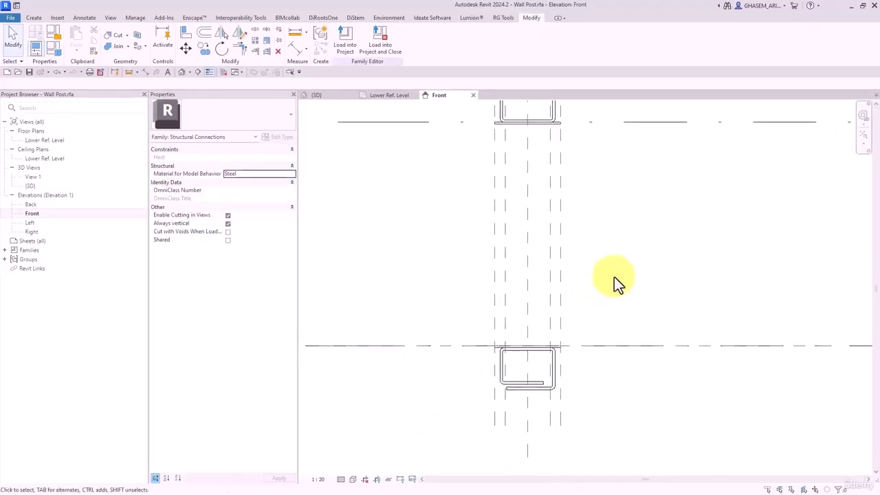
left_click(34, 18)
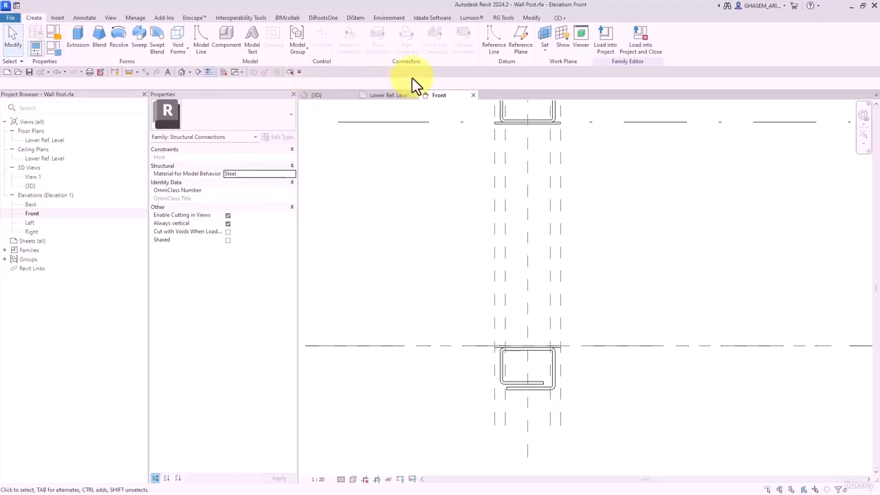
- Start a sweep and draw a vertical path line on the L_Position work plane
left_click(140, 39)
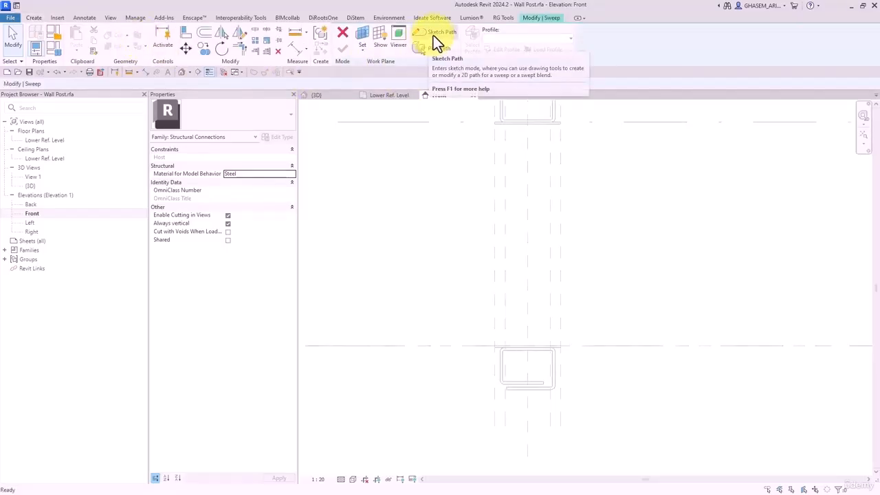
left_click(432, 35)
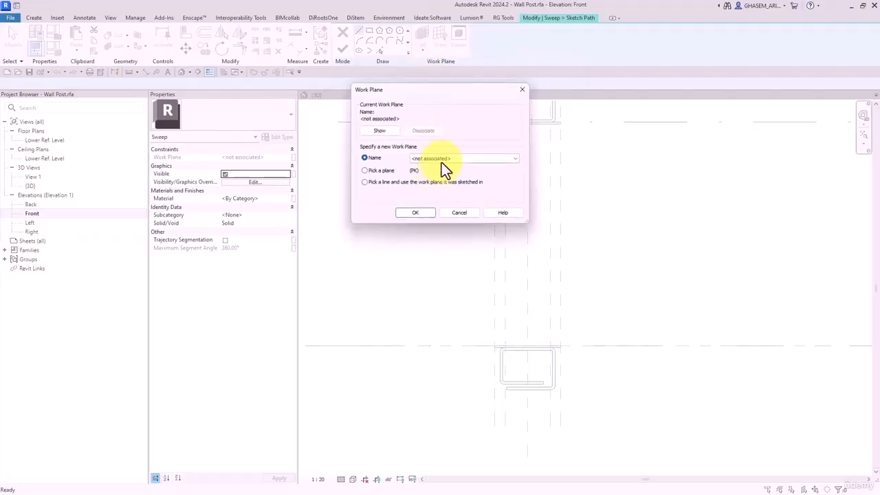
left_click(442, 162)
left_click(455, 196)
left_click(422, 212)
middle_click_drag(521, 322, 501, 353)
scroll(498, 347, "down", 2)
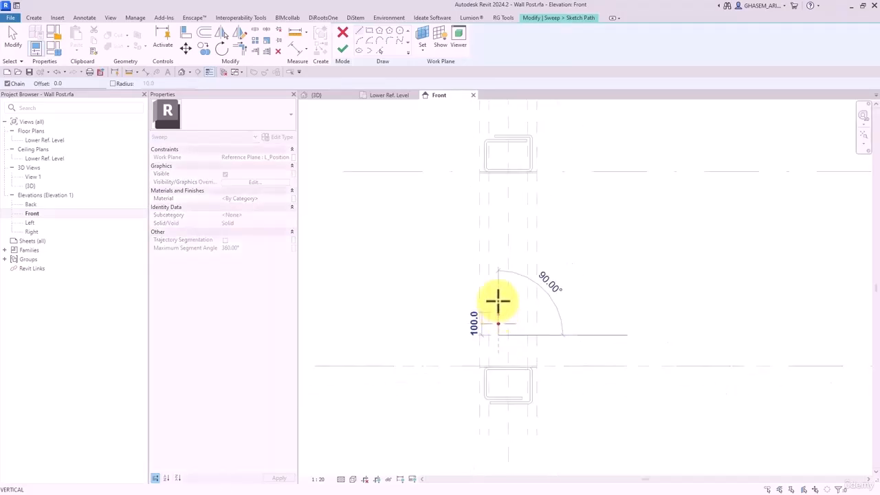
left_click(497, 199)
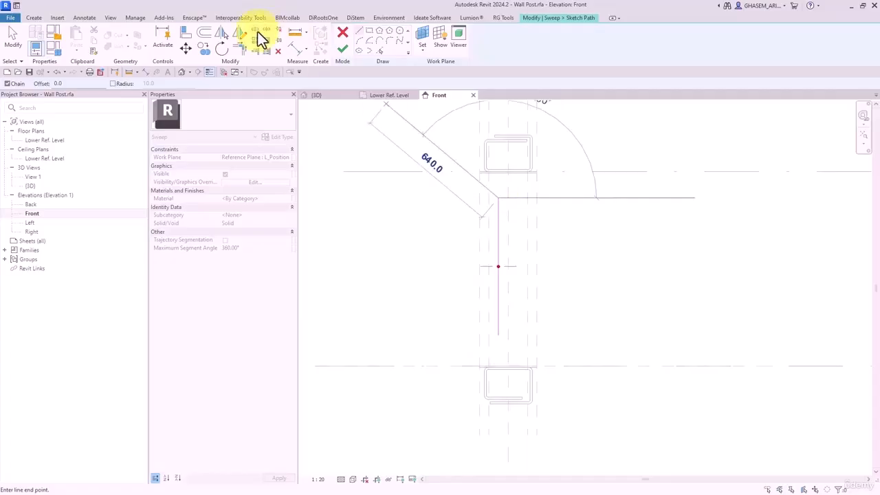
- Align and lock the path line to the Upper and Lower Ref Levels and the reference plane
left_click(185, 34)
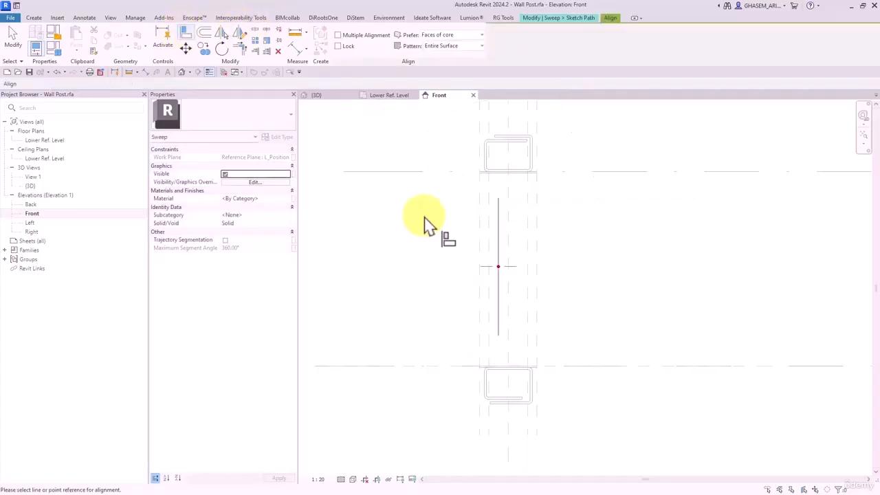
scroll(486, 177, "up", 2)
left_click(484, 174)
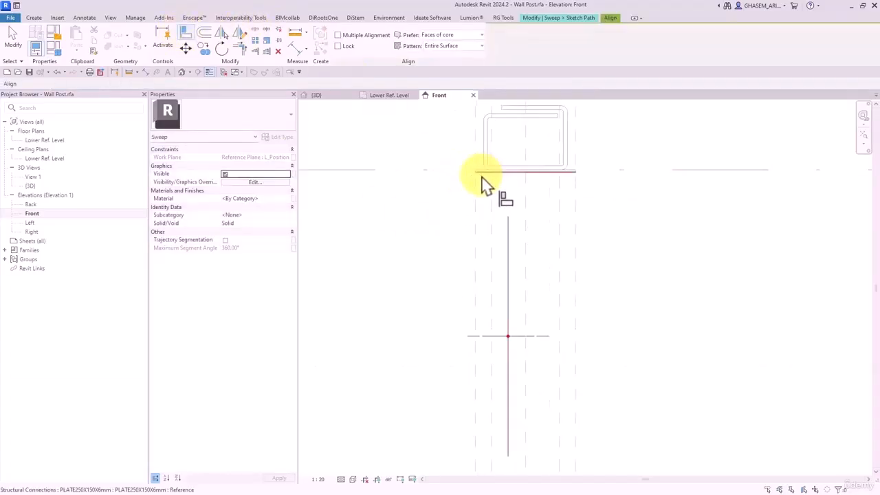
left_click(507, 222)
mouse_move(468, 376)
middle_mouse_down()
mouse_move(467, 344)
mouse_move(483, 328)
middle_mouse_up()
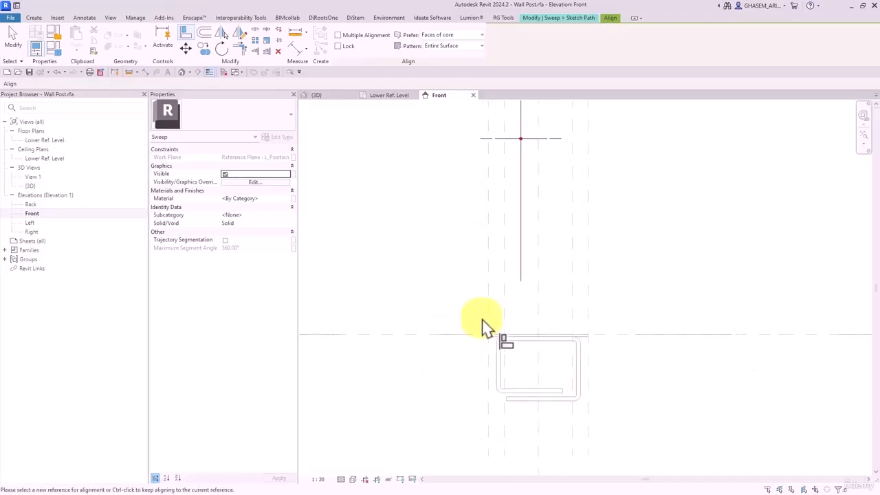
left_click(483, 337)
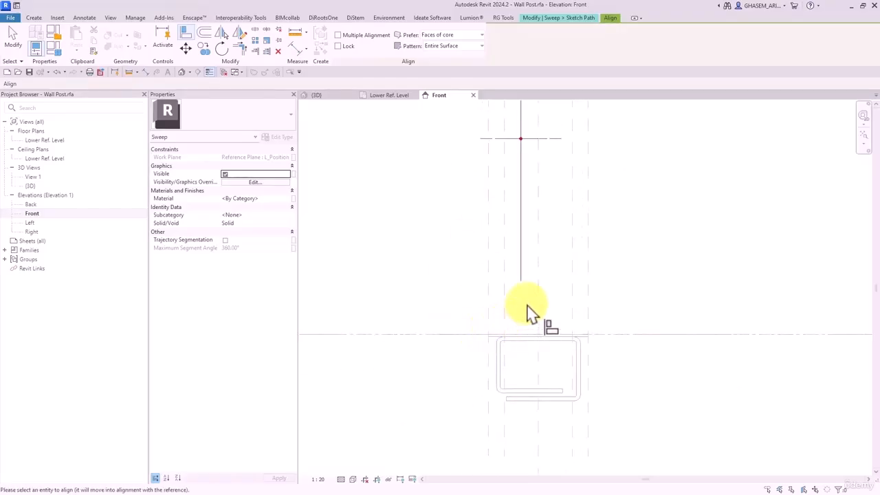
left_click(521, 287)
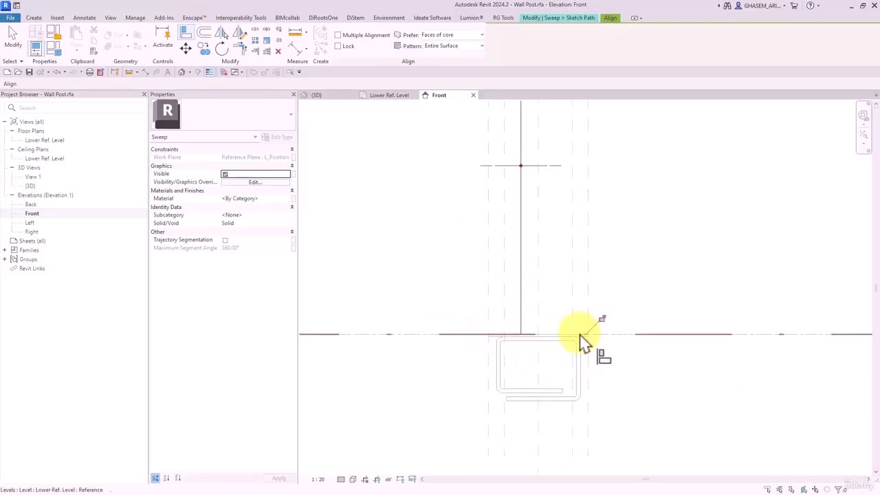
left_click(505, 284)
left_click(520, 290)
left_click(520, 294)
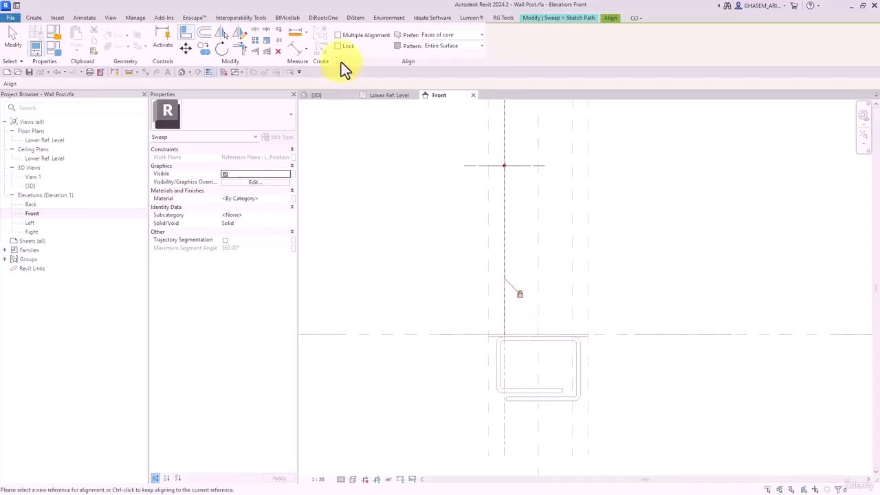
left_click(14, 40)
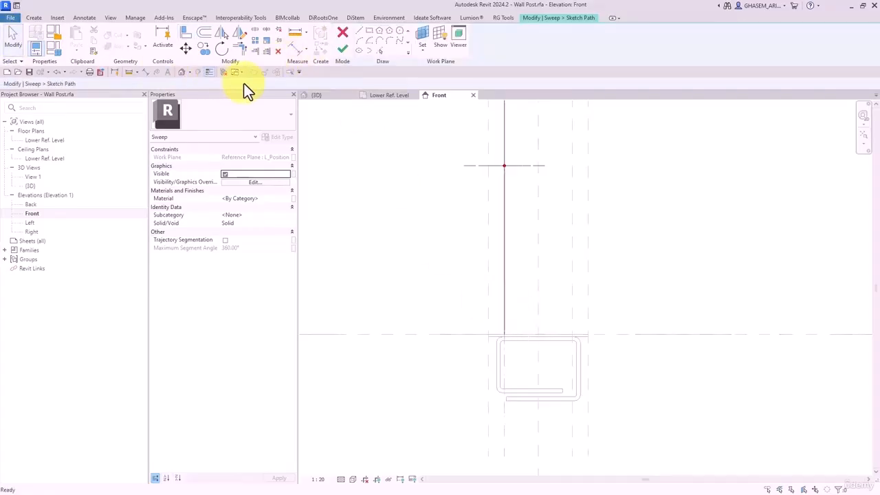
- Check the path in 3D, finish it, and choose the L 50X50X5 angle profile
left_click(183, 72)
middle_click_drag(477, 314, 415, 109, "shift")
left_click(340, 48)
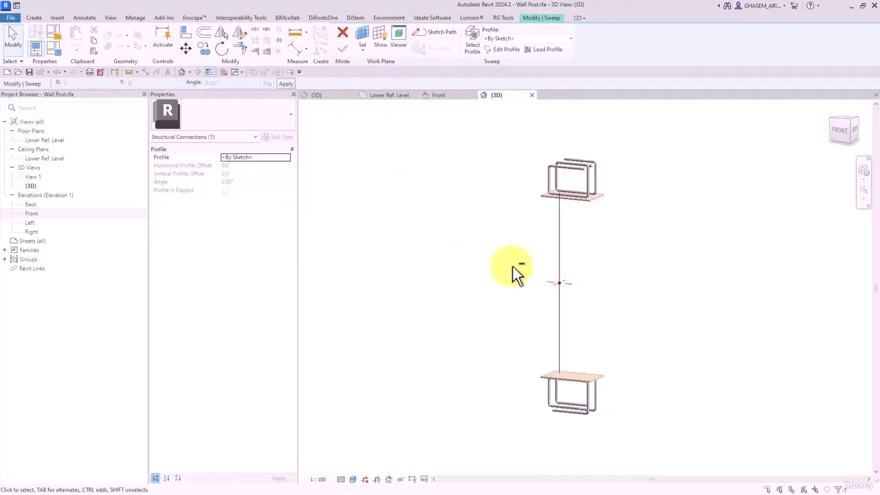
left_click(513, 39)
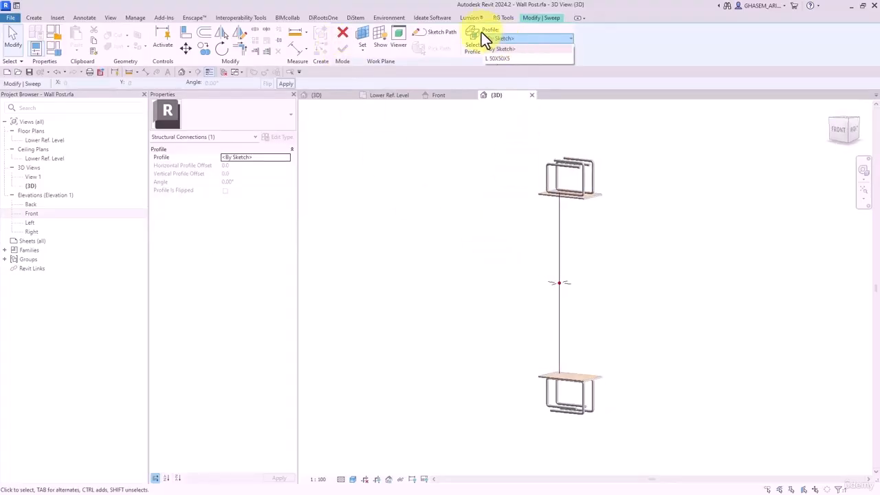
left_click(506, 58)
- Rotate the profile 180°, flip it, and finish the angle sweep
scroll(557, 282, "up", 5)
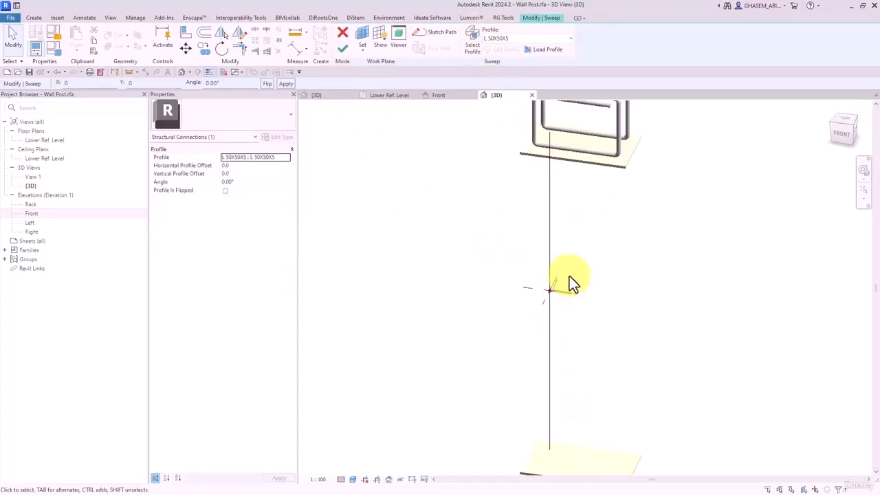
double_click(43, 140)
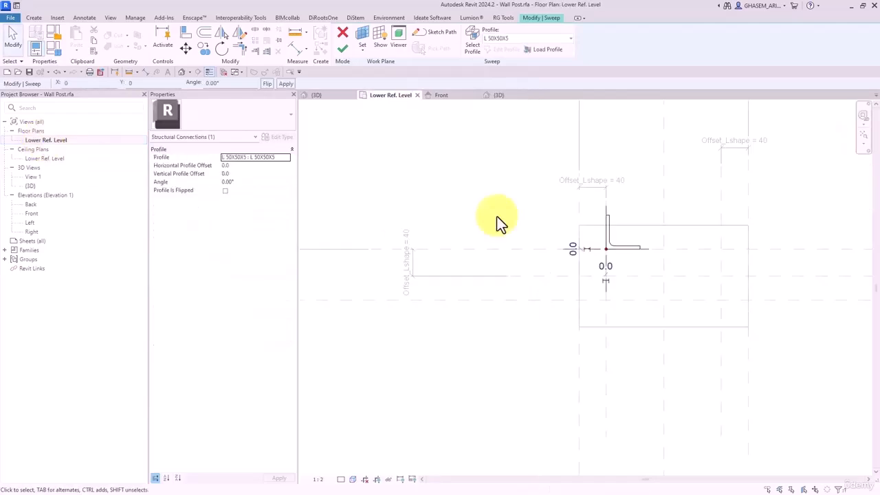
scroll(615, 247, "down", 3)
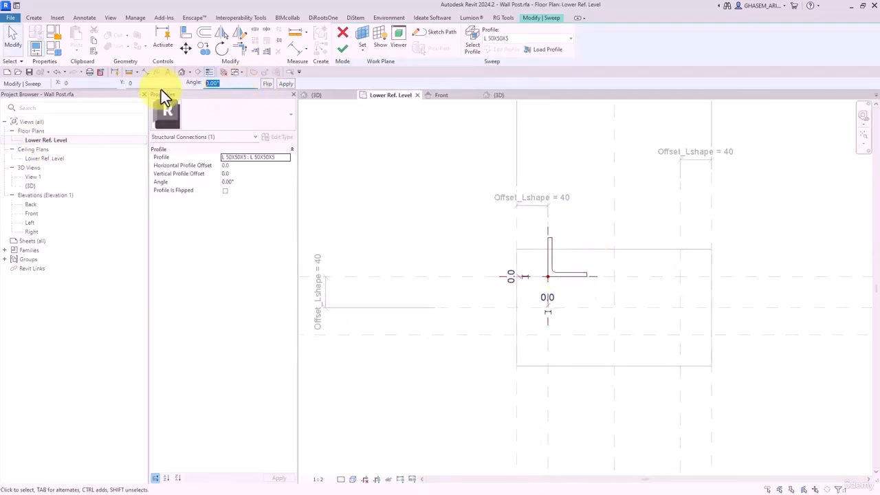
type("180")
key("Return")
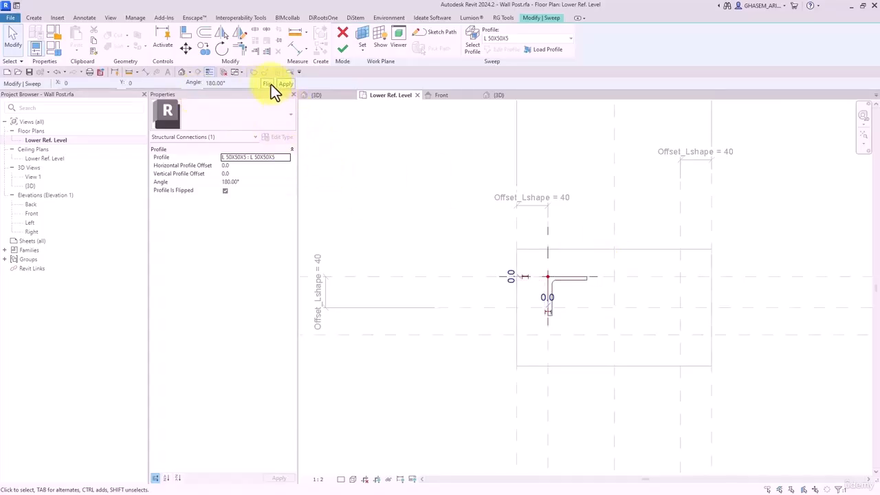
left_click_drag(231, 83, 165, 83)
left_click(473, 247)
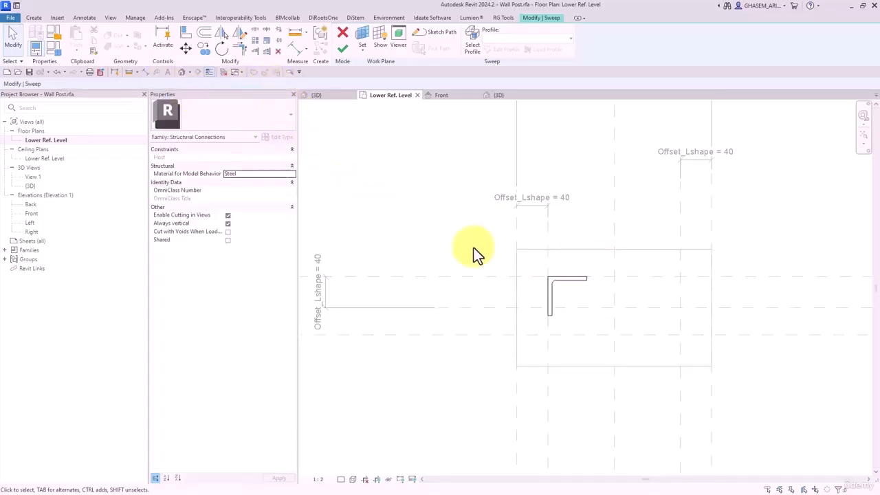
scroll(549, 279, "up", 2)
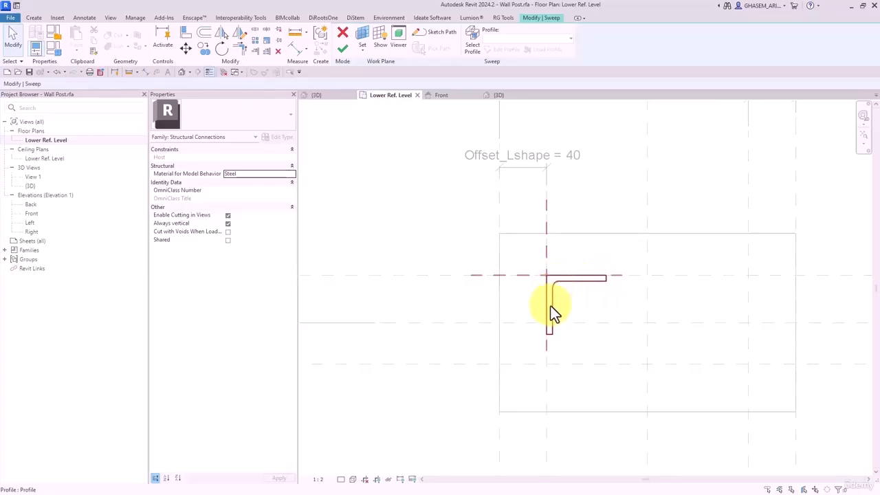
scroll(537, 284, "down", 3)
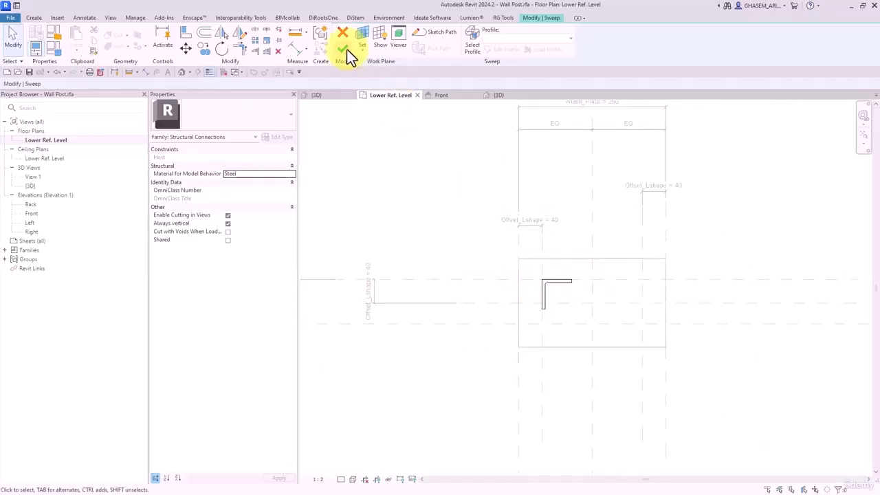
left_click(343, 49)
left_click(344, 51)
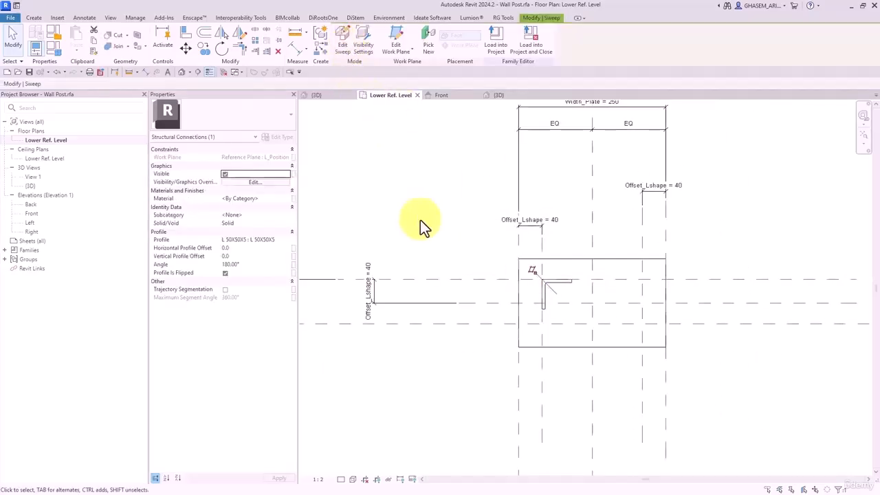
- Mirror a copy of the angle sweep across the centre reference plane in the Front elevation
left_click(181, 72)
scroll(555, 288, "down", 3)
middle_click_drag(555, 288, 574, 259, "shift")
double_click(31, 214)
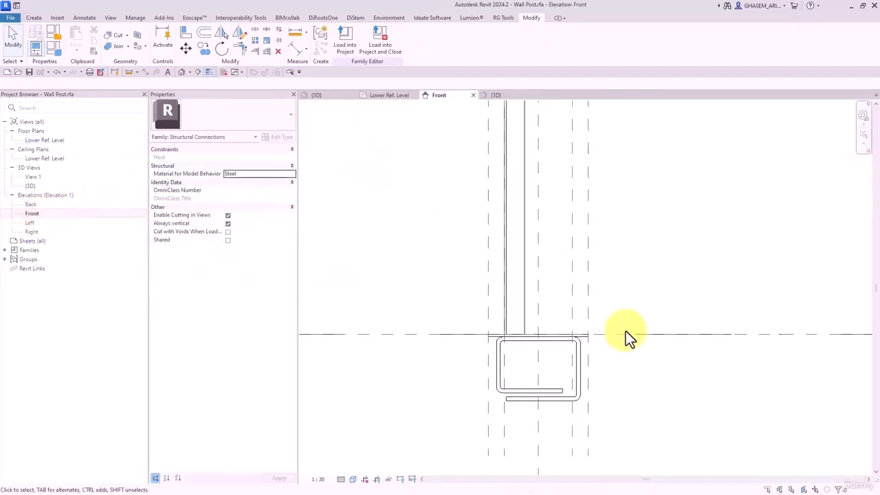
scroll(518, 311, "down", 1)
left_click(509, 290)
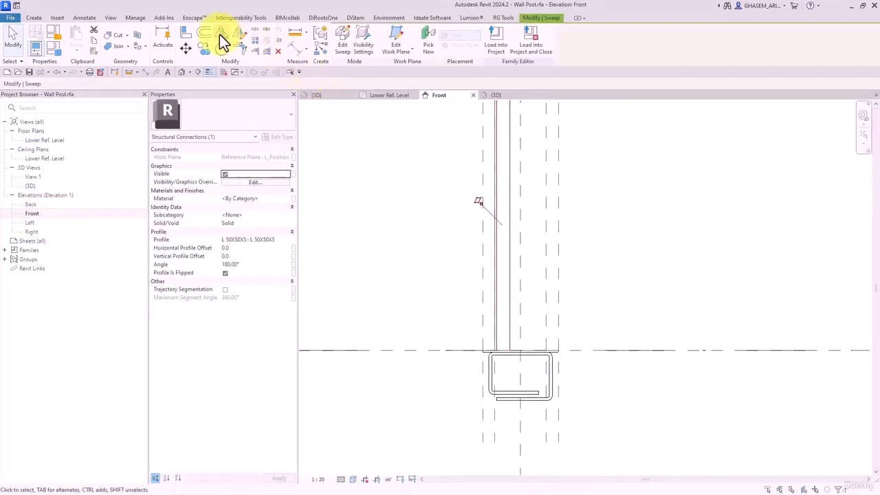
left_click(221, 33)
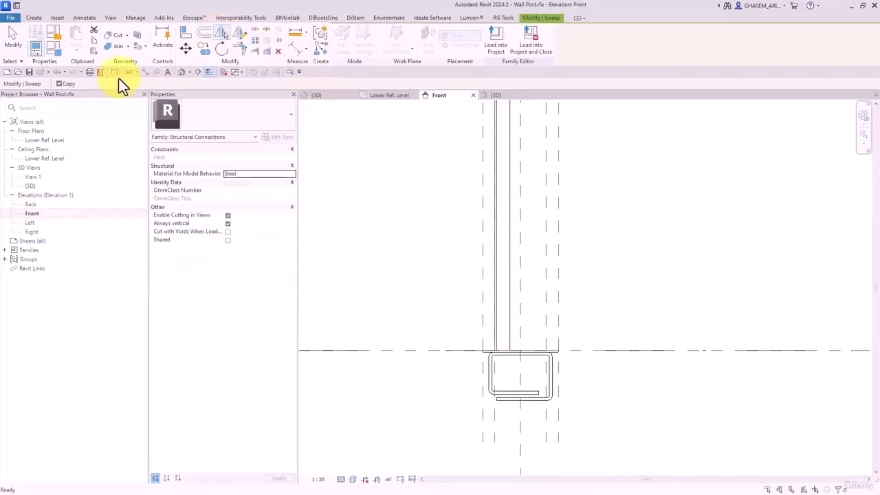
left_click(523, 202)
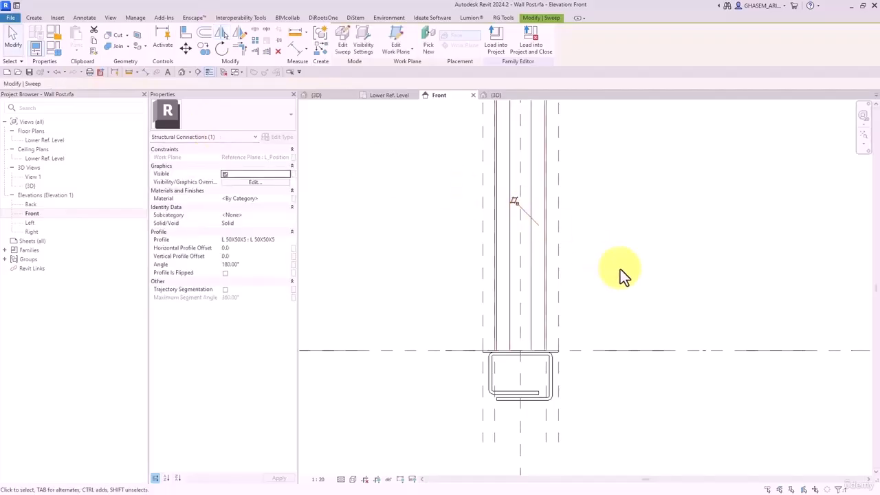
- Align the mirrored sweep's path line ends to the reference levels
left_click(342, 40)
left_click(440, 36)
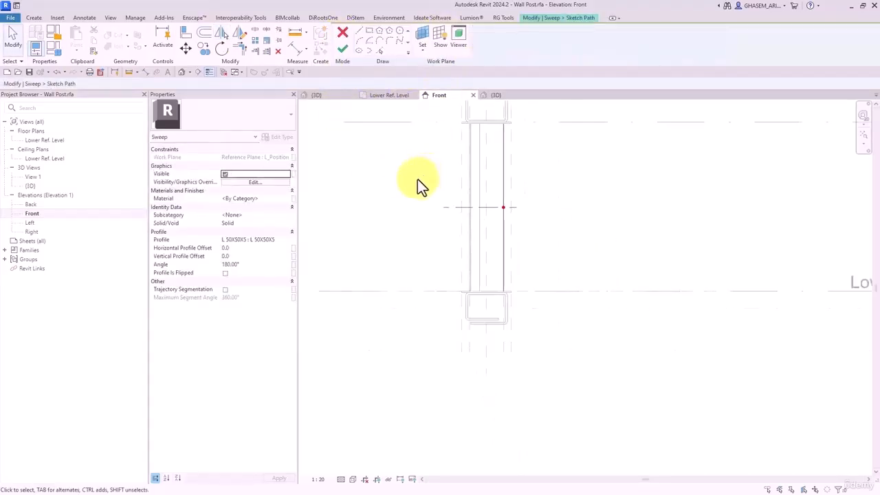
left_click(189, 33)
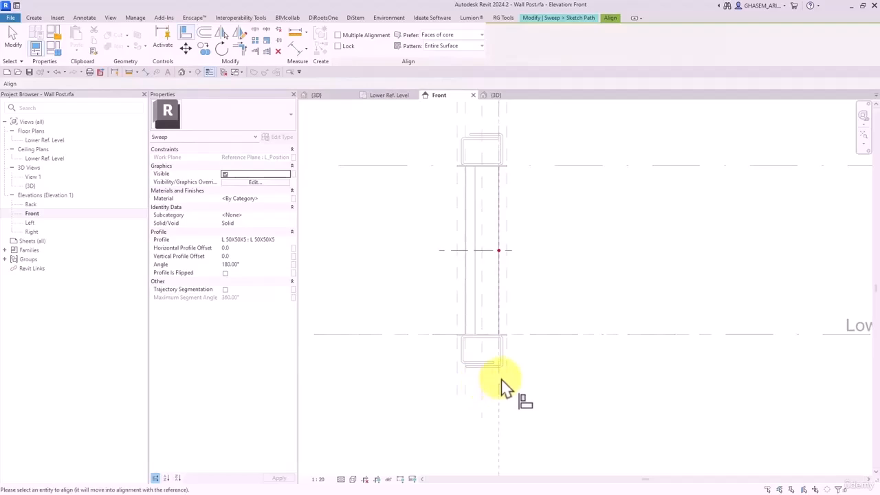
left_click(499, 332)
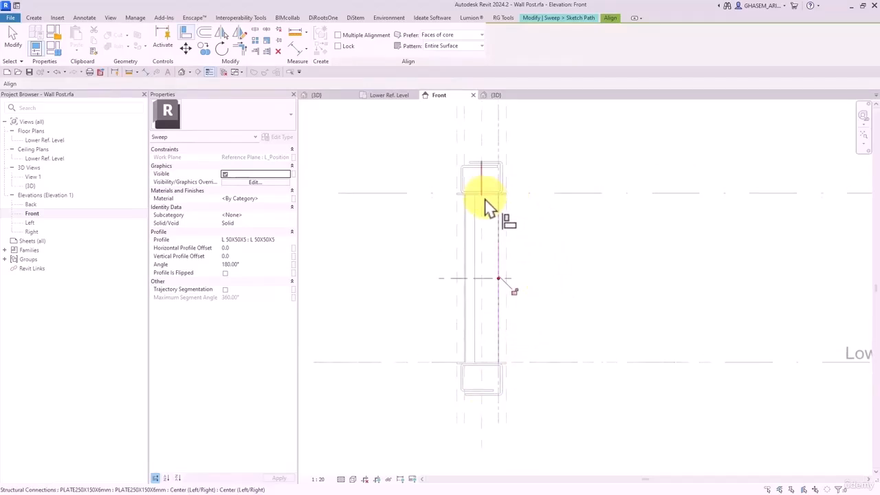
scroll(490, 205, "up", 4)
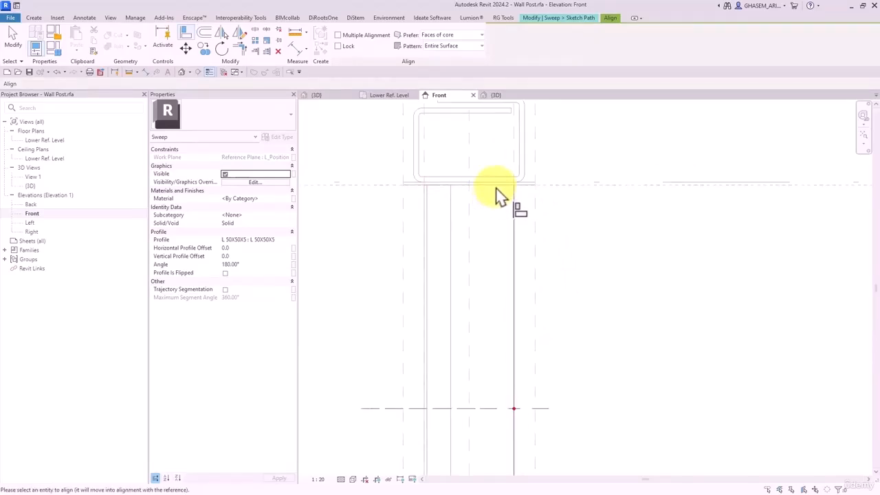
left_click(490, 174)
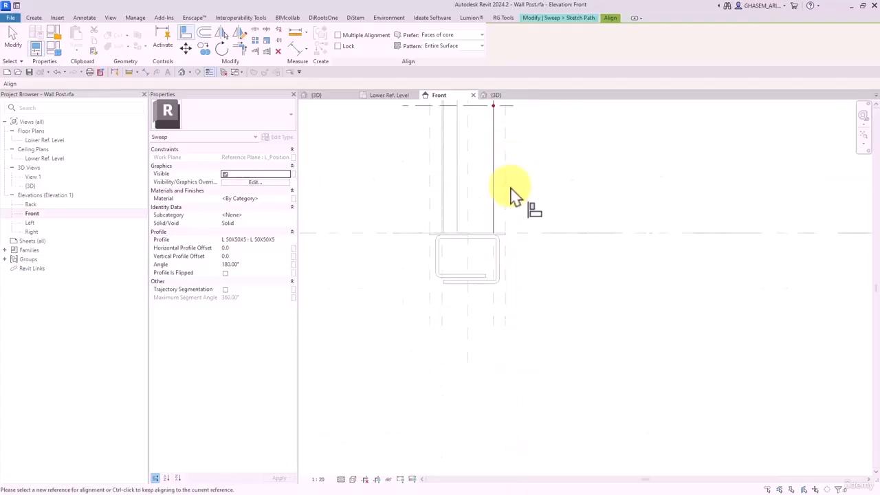
scroll(509, 234, "up", 2)
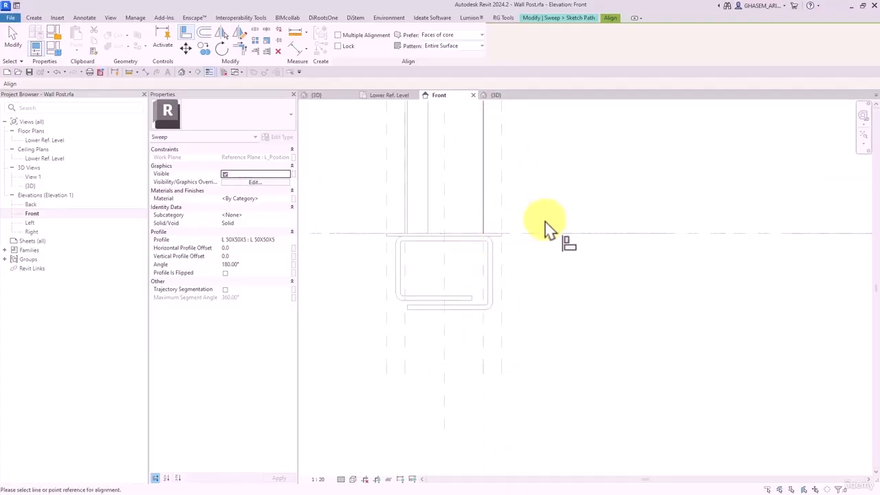
left_click(545, 232)
left_click(496, 239)
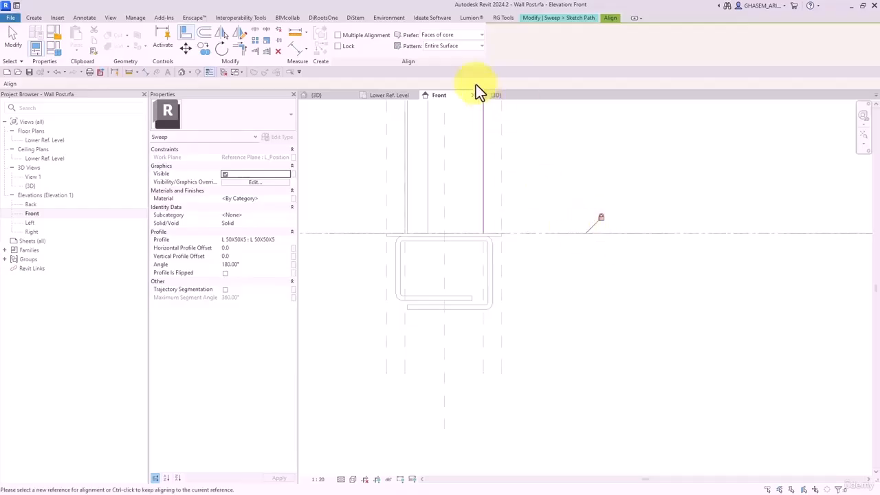
key("Escape")
- Finish the mirrored sweep's path and the sweep, then view the post in 3D
left_click(425, 38)
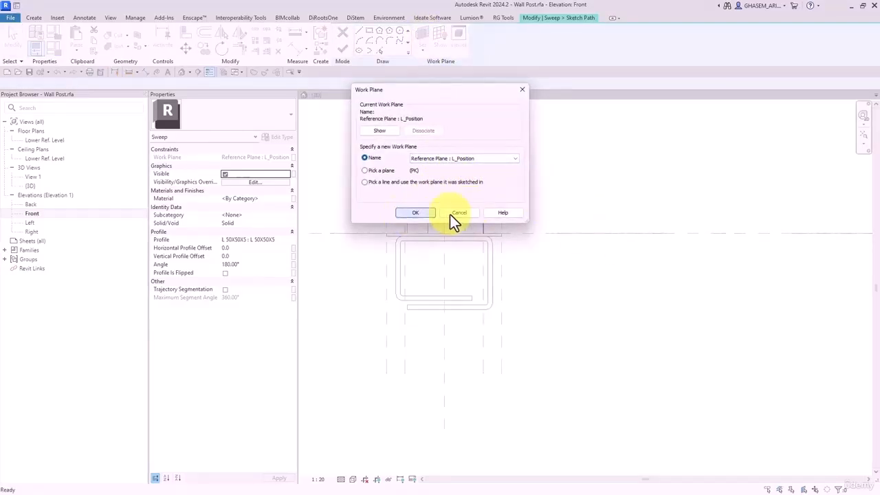
left_click(421, 213)
left_click(613, 196)
scroll(543, 206, "down", 1)
key("Escape")
key("Escape")
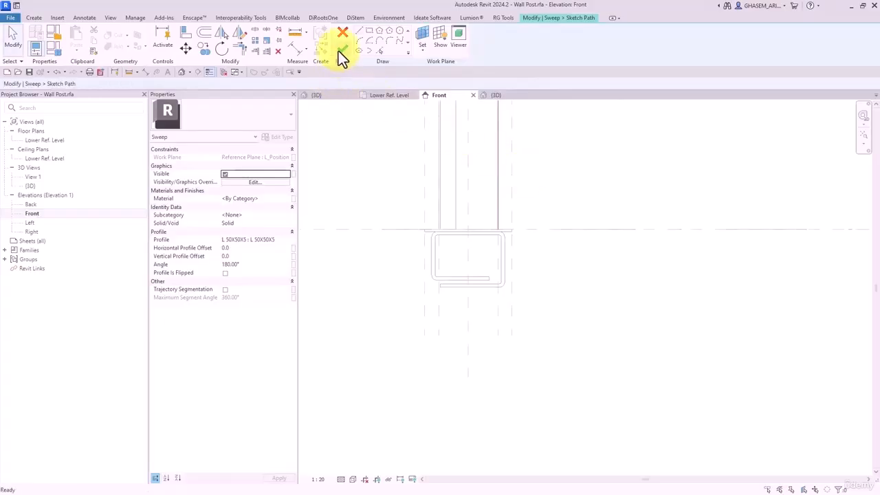
left_click(341, 51)
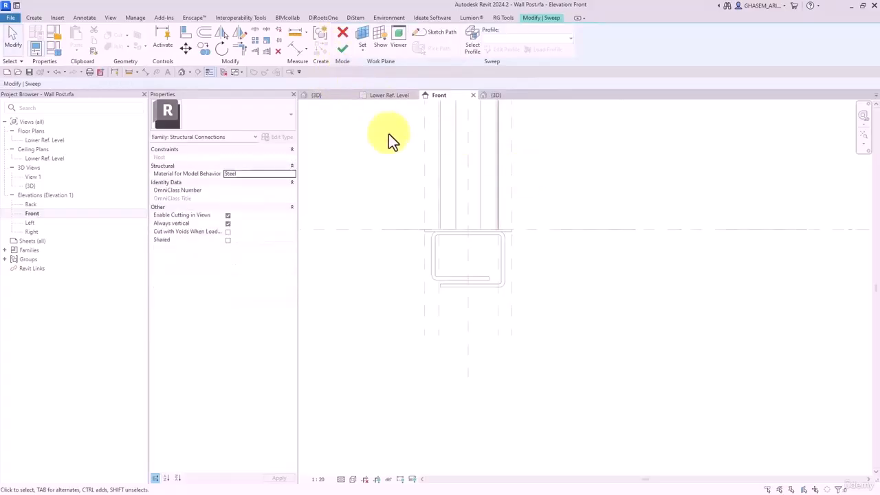
left_click(342, 49)
left_click(182, 71)
- Associate both angle sweeps' Material with a new family parameter named 'M-L shape'
key("Escape")
scroll(481, 222, "down", 2)
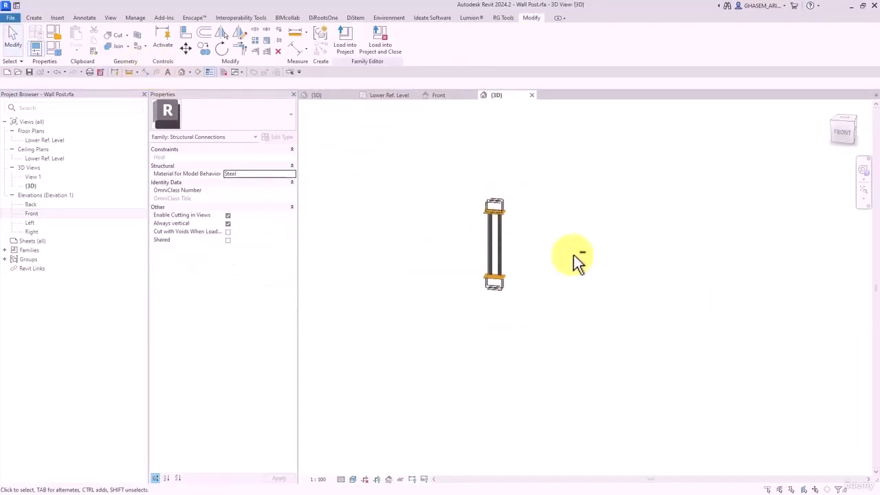
middle_click_drag(573, 254, 527, 244, "shift")
scroll(514, 220, "up", 3)
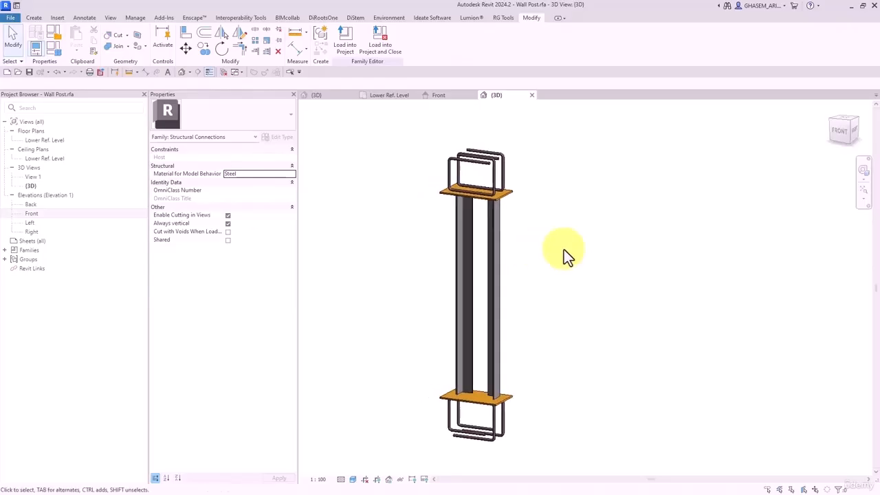
left_click_drag(563, 249, 348, 248)
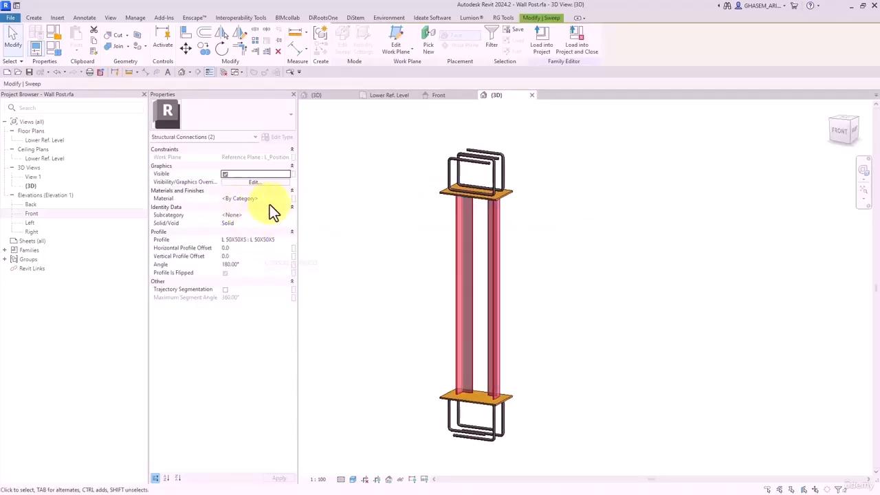
left_click(294, 198)
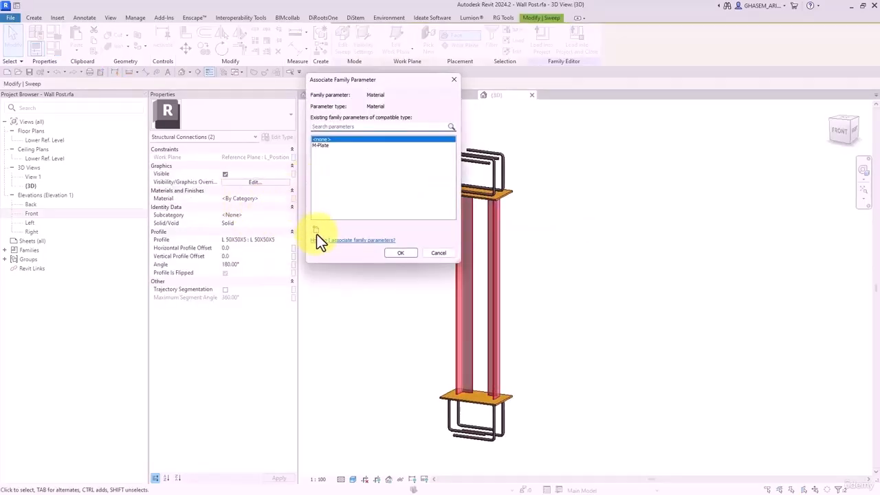
left_click(315, 231)
type("M-")
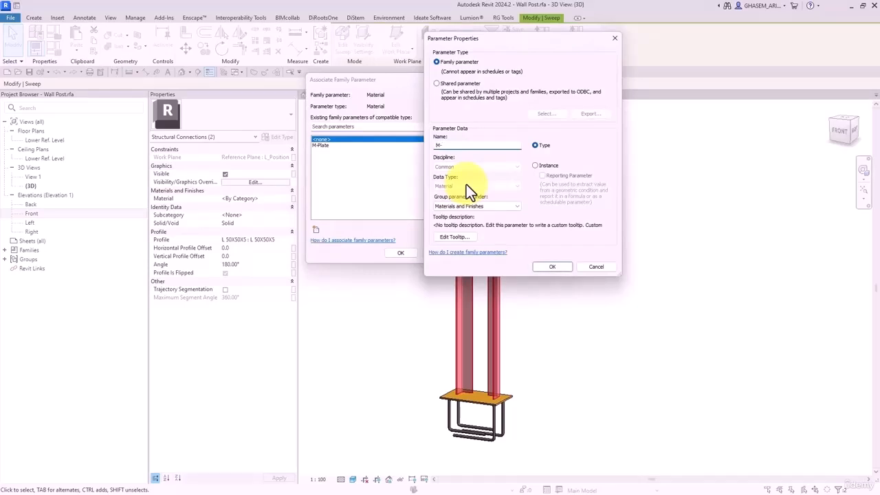
type("L shape")
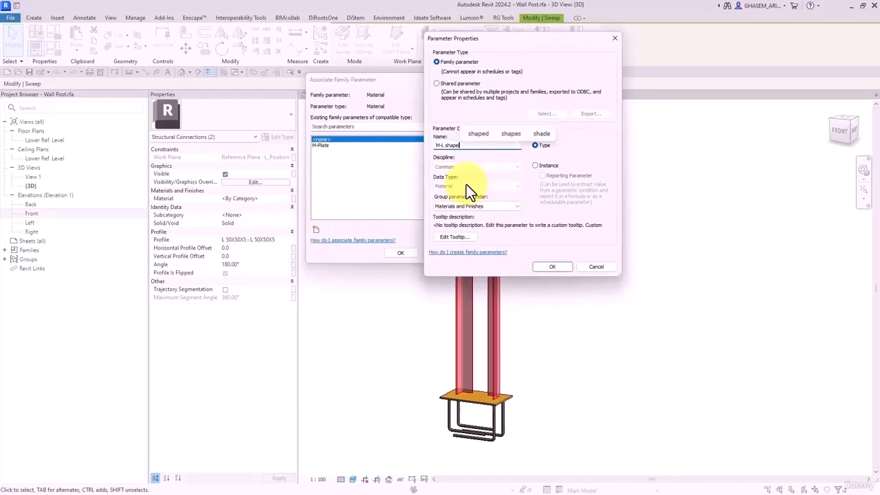
left_click(554, 266)
left_click(400, 252)
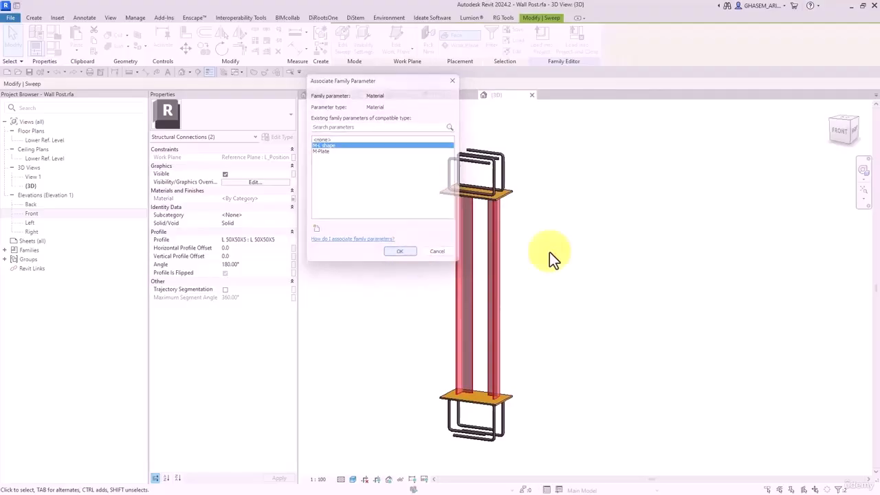
left_click(635, 238)
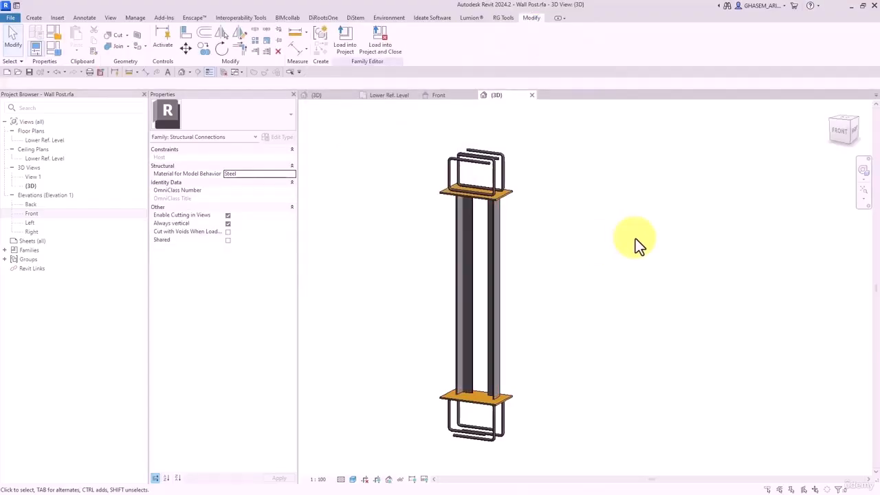
- Flex the Upper Ref Level to 1500 in Front elevation, then load the family into Project1
middle_click_drag(580, 358, 389, 406, "shift")
scroll(425, 385, "up", 3)
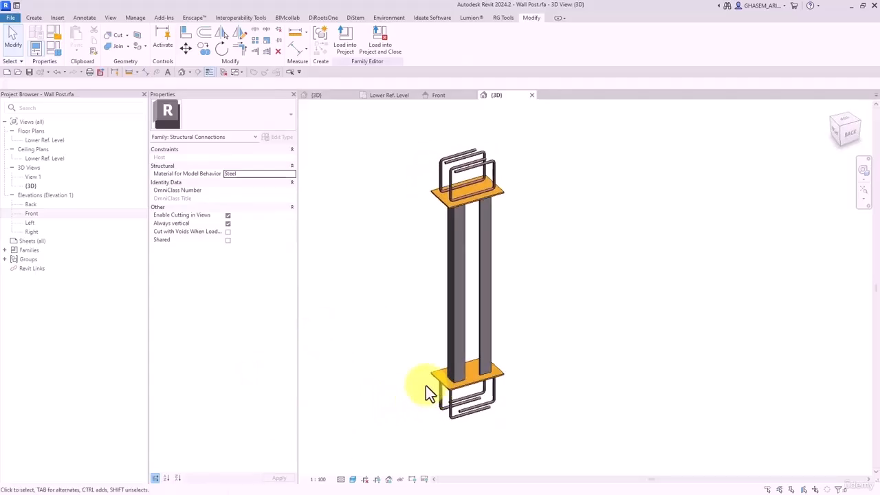
middle_click_drag(440, 386, 621, 353, "shift")
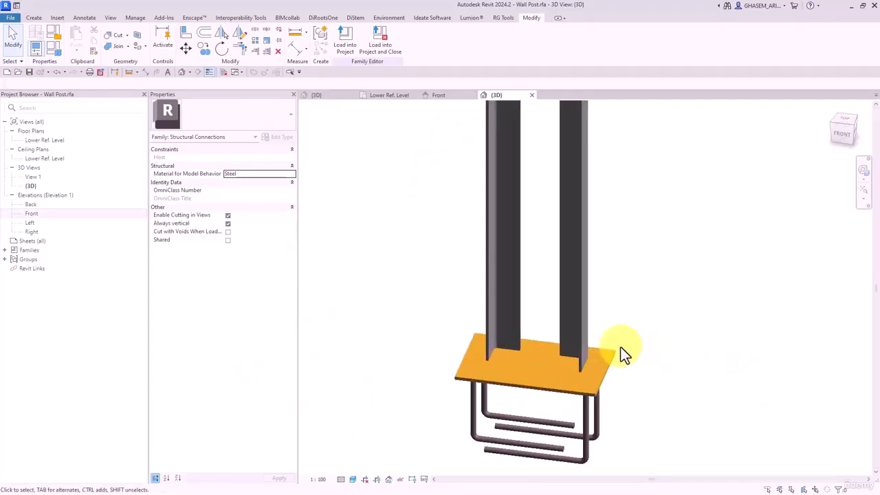
double_click(34, 215)
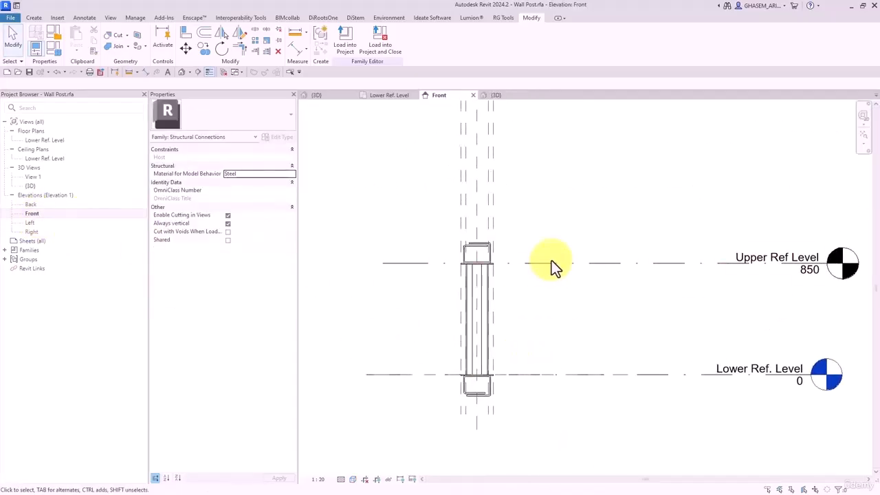
left_click_drag(551, 261, 575, 202)
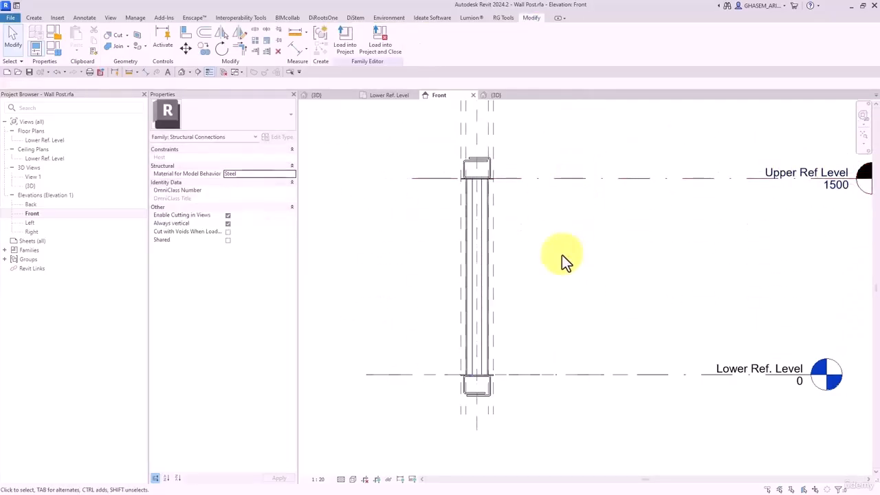
left_click(223, 72)
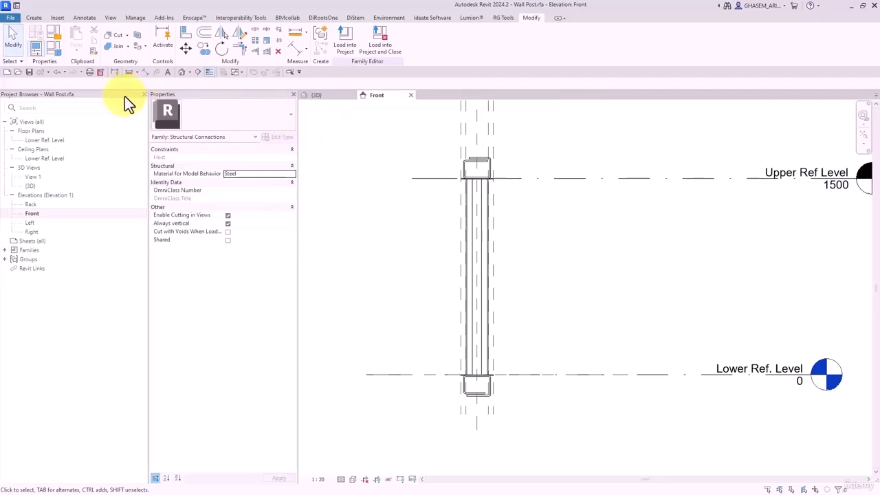
left_click(346, 49)
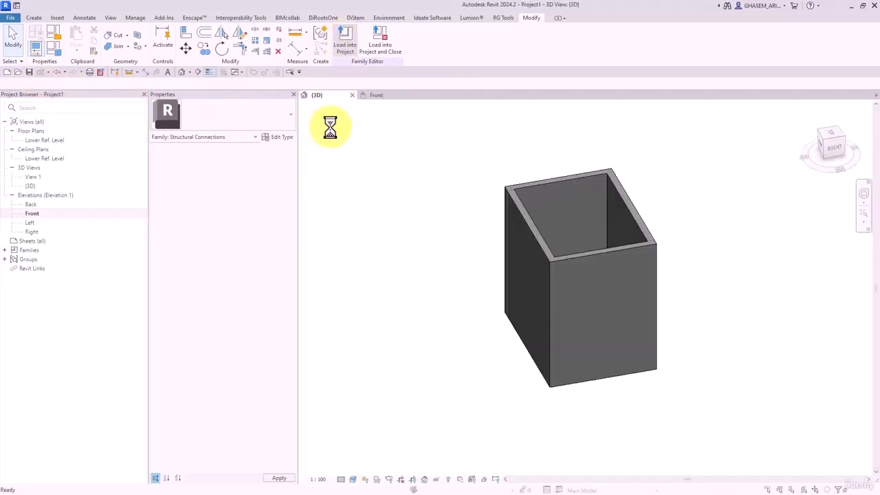
- Place a Wall Post component on the box's wall in the Level 1 plan
left_click(513, 172)
double_click(42, 149)
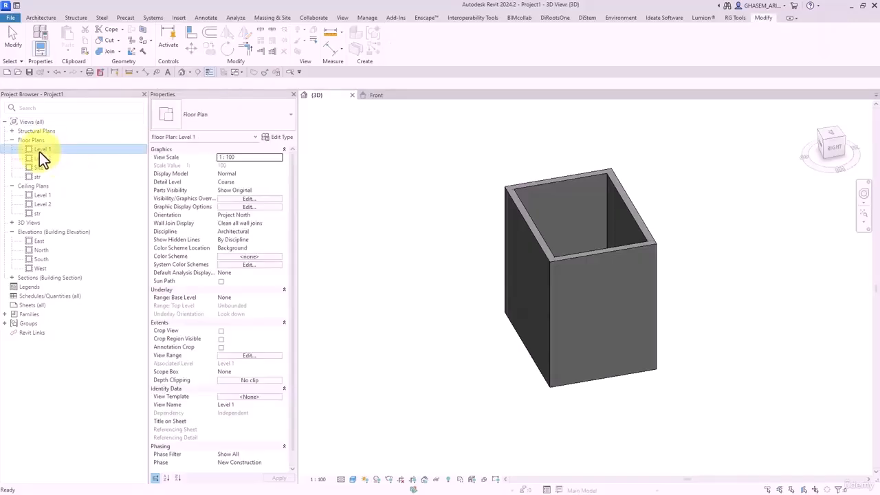
left_click(40, 18)
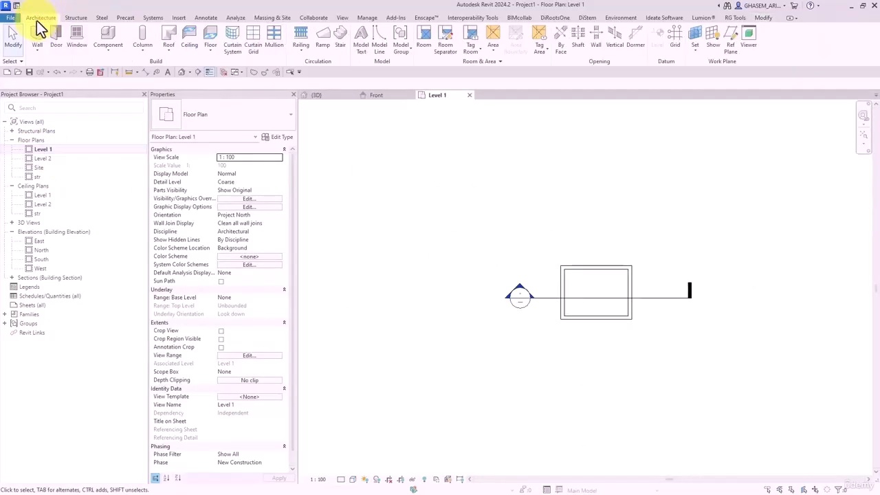
left_click(110, 34)
scroll(570, 245, "up", 5)
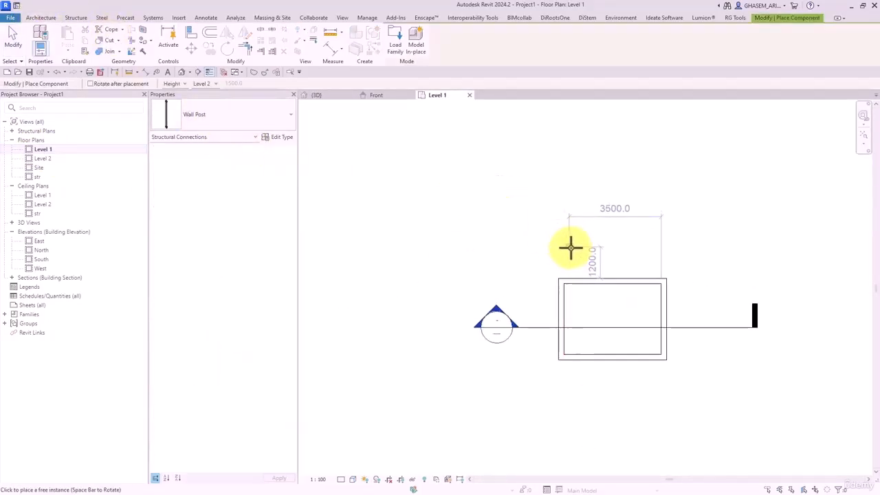
scroll(585, 283, "up", 4)
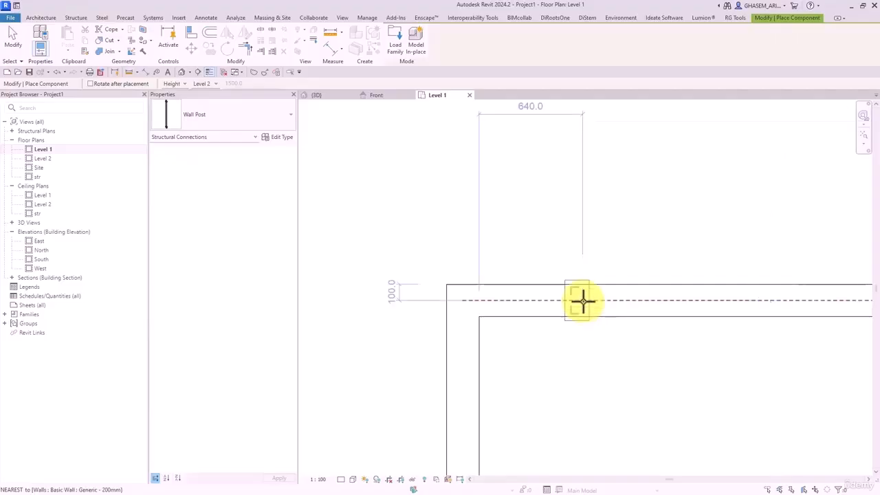
scroll(583, 301, "up", 2)
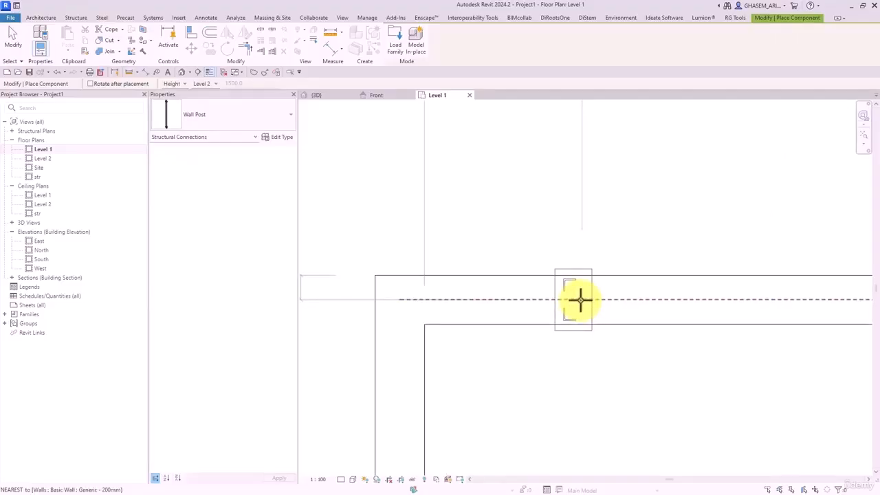
left_click(580, 300)
left_click(13, 38)
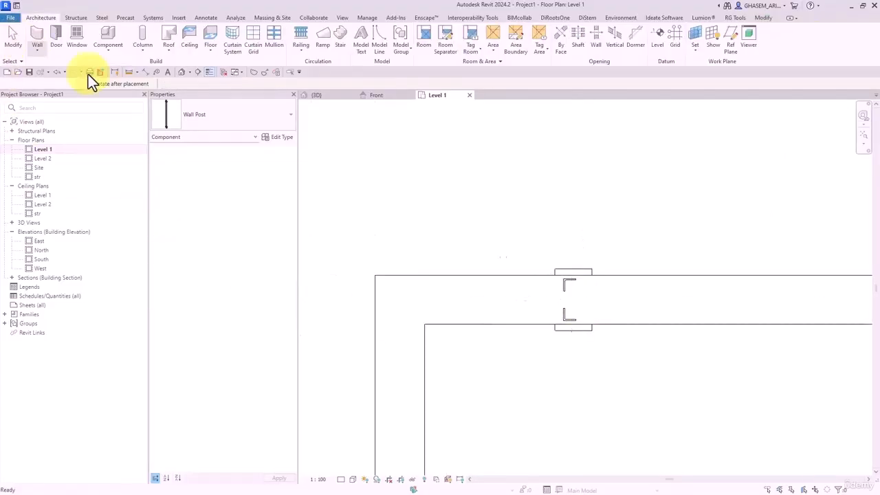
- Undo the post's accidental move and set its Offset_Lshape to 20
left_click(550, 259)
left_click(561, 251)
scroll(563, 254, "up", 3)
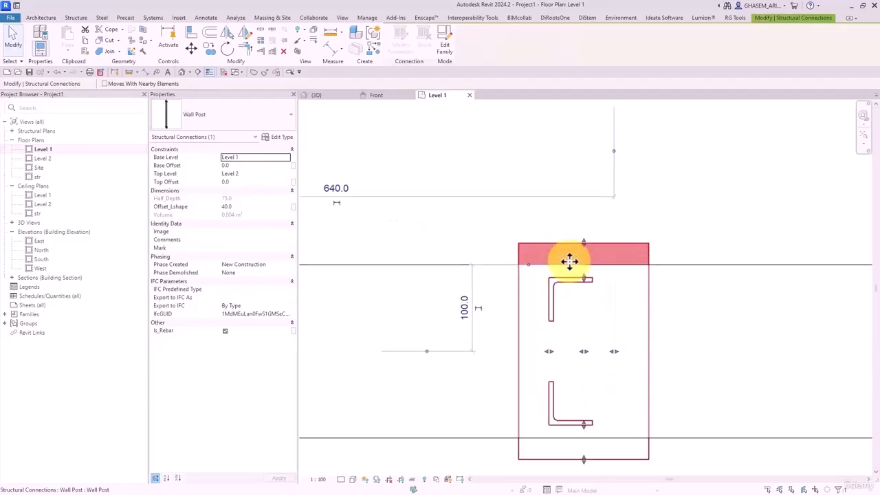
left_click_drag(587, 282, 585, 300)
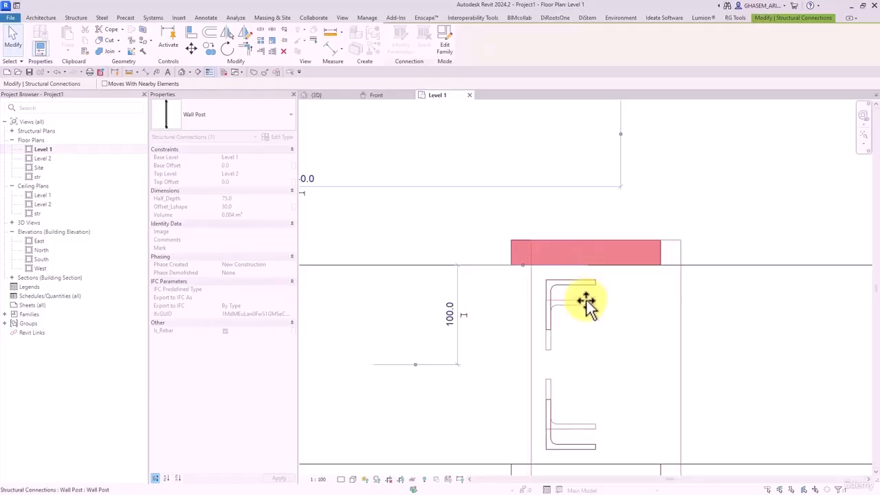
key("ctrl+z")
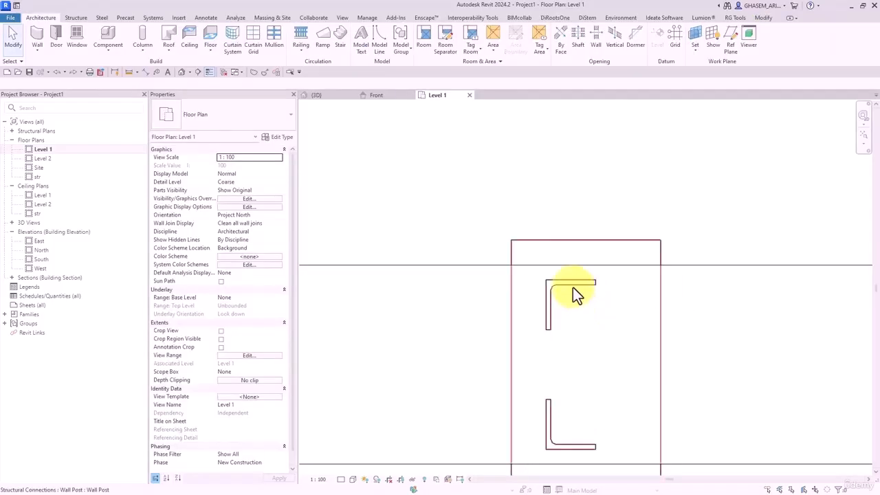
left_click(573, 287)
scroll(536, 240, "down", 2)
middle_click_drag(544, 290, 548, 305)
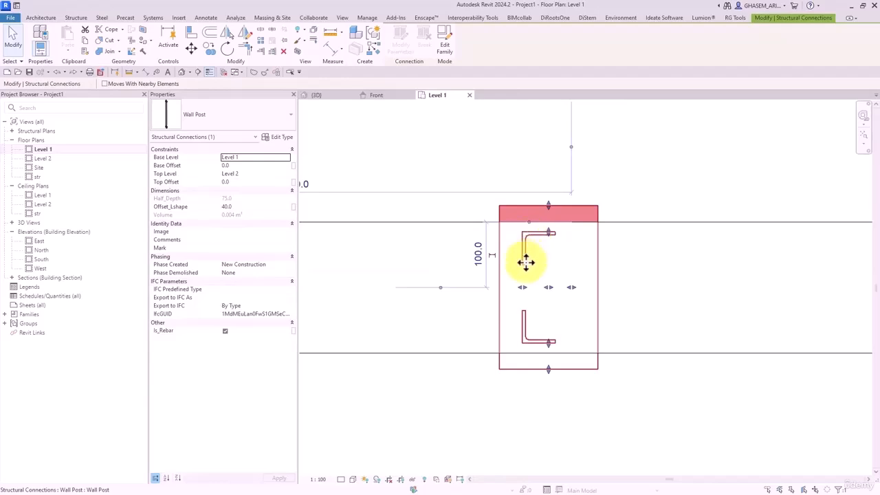
left_click(242, 207)
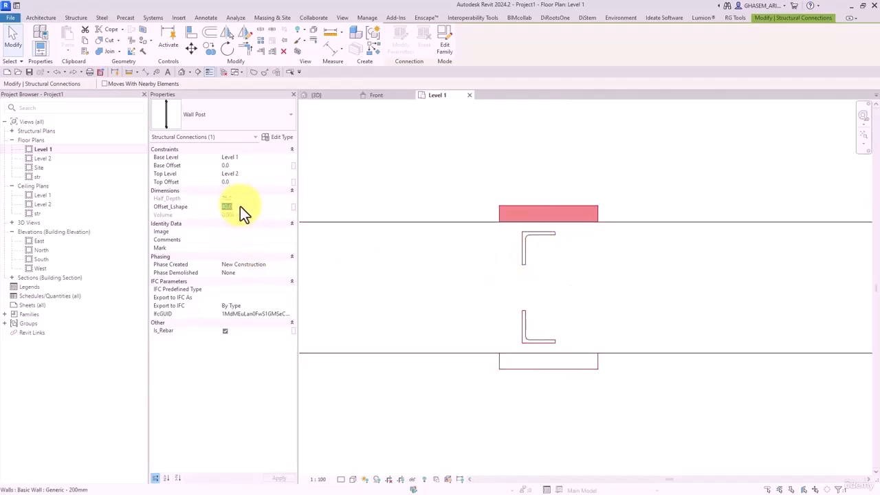
type("20")
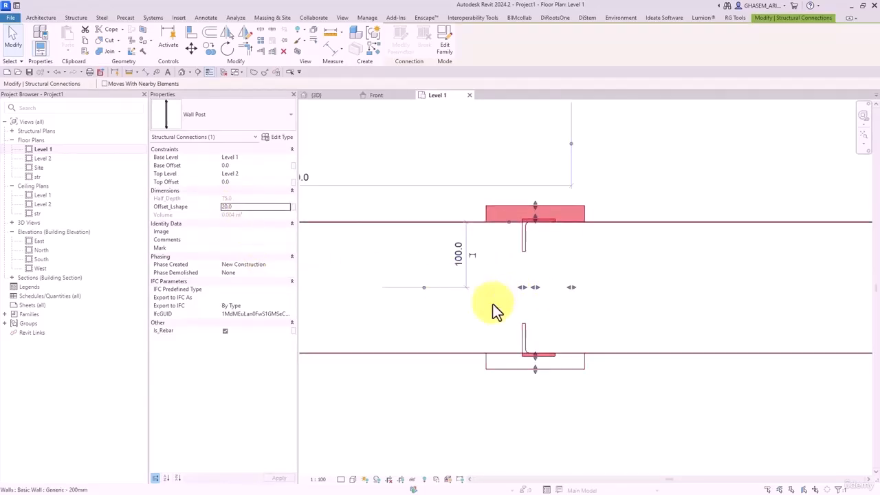
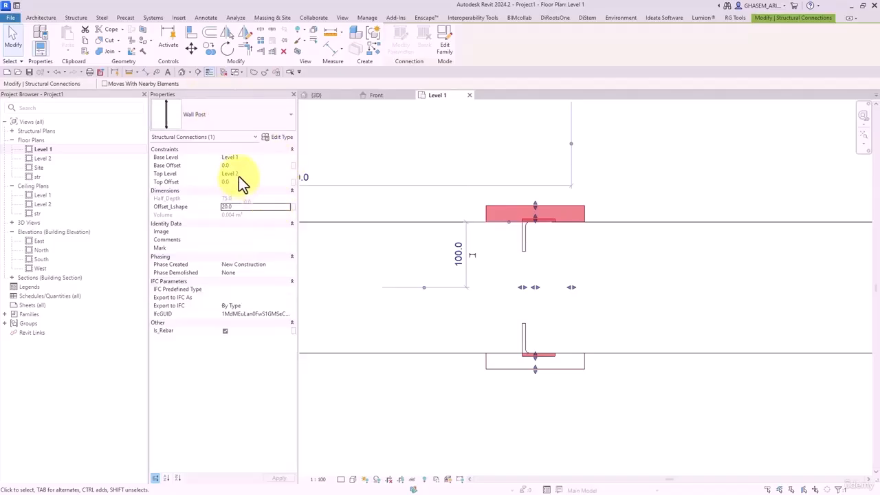
- Override the four walls' surface transparency to 60 in the 3D view
left_click(183, 72)
middle_click_drag(305, 208, 553, 254, "shift")
left_click(553, 253)
scroll(611, 256, "up", 2)
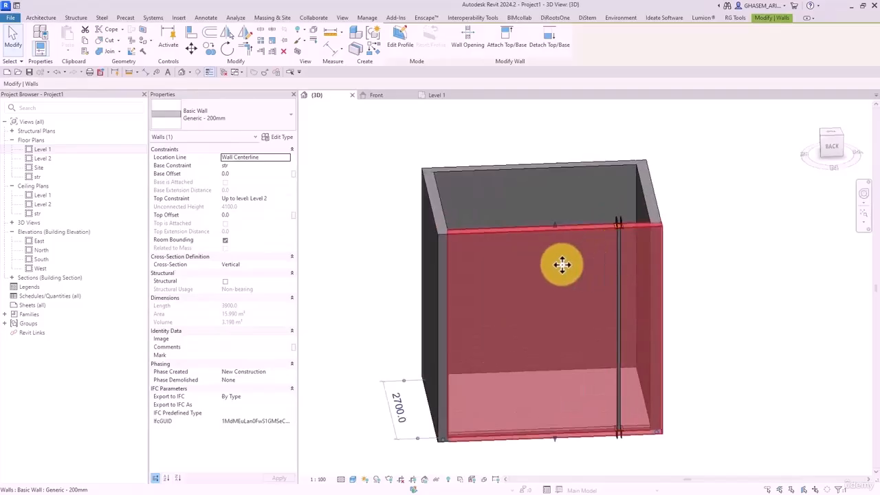
key("Tab")
left_click(511, 257)
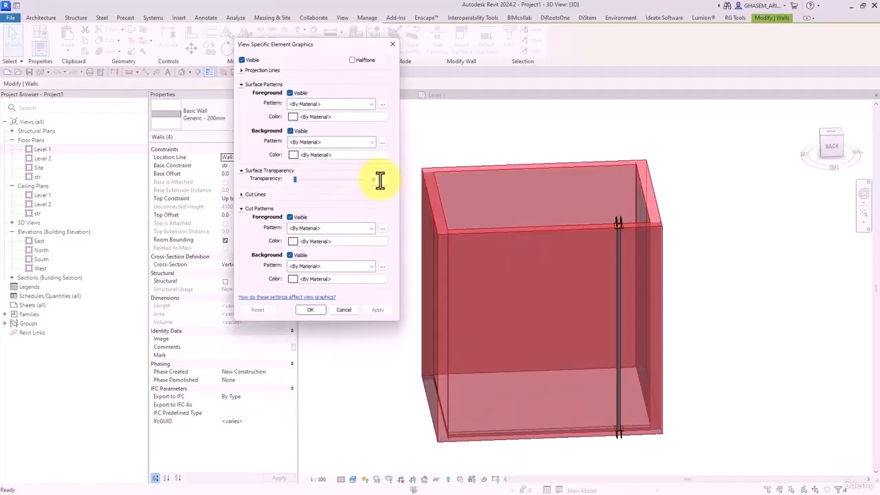
type("60")
left_click(313, 312)
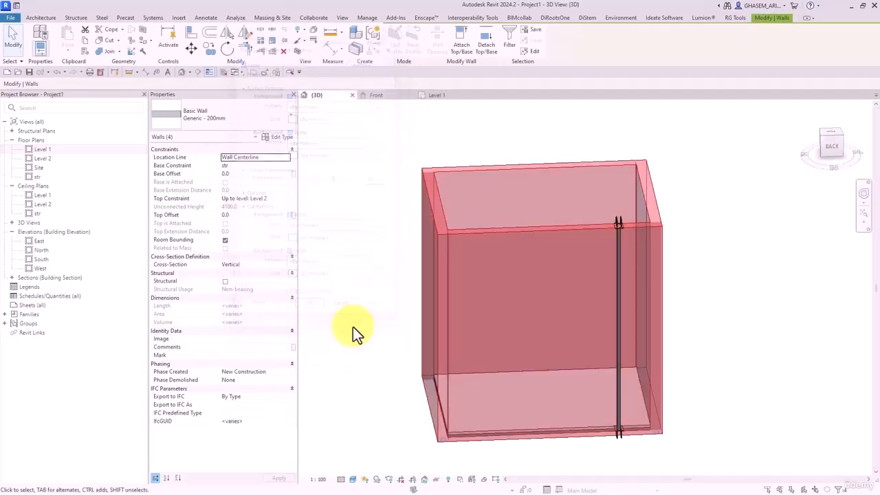
left_click(358, 326)
- Set the wall post's Top Offset to -800 and close the other views
middle_click_drag(371, 326, 507, 365, "shift")
scroll(644, 275, "up", 3)
left_click(623, 240)
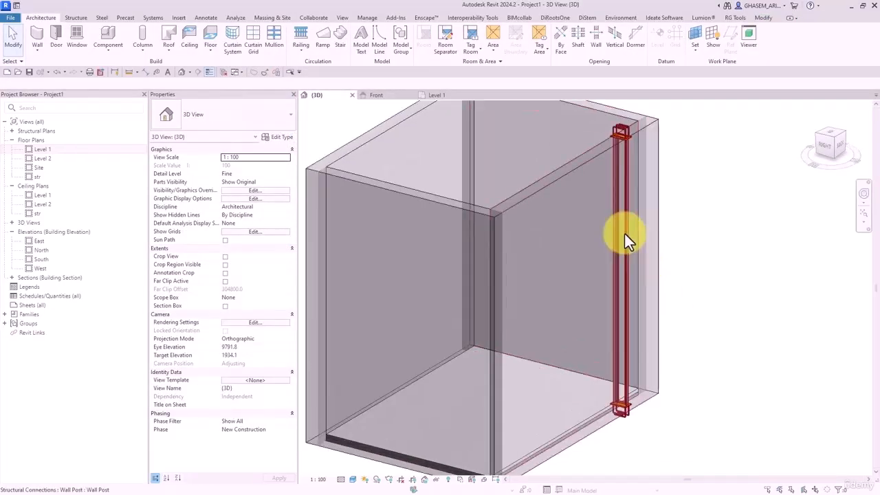
middle_click_drag(624, 239, 695, 255, "shift")
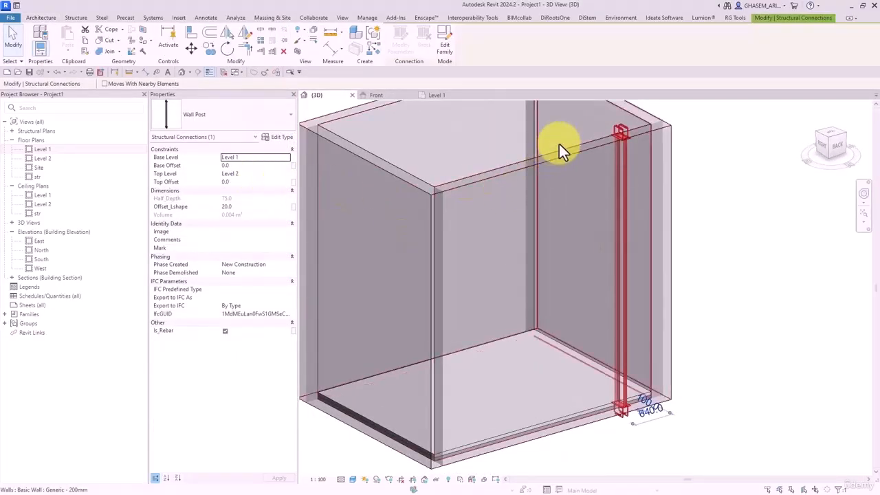
left_click(260, 181)
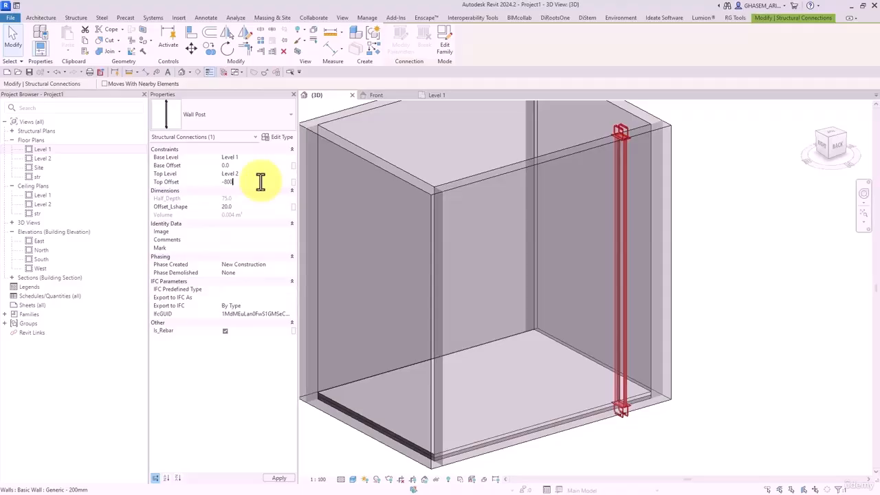
left_click(720, 280)
middle_click_drag(721, 280, 628, 353, "shift")
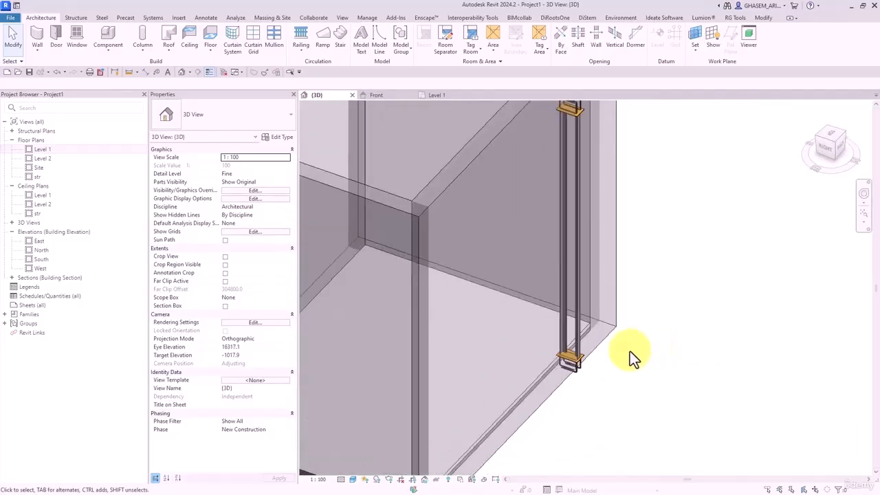
left_click(233, 76)
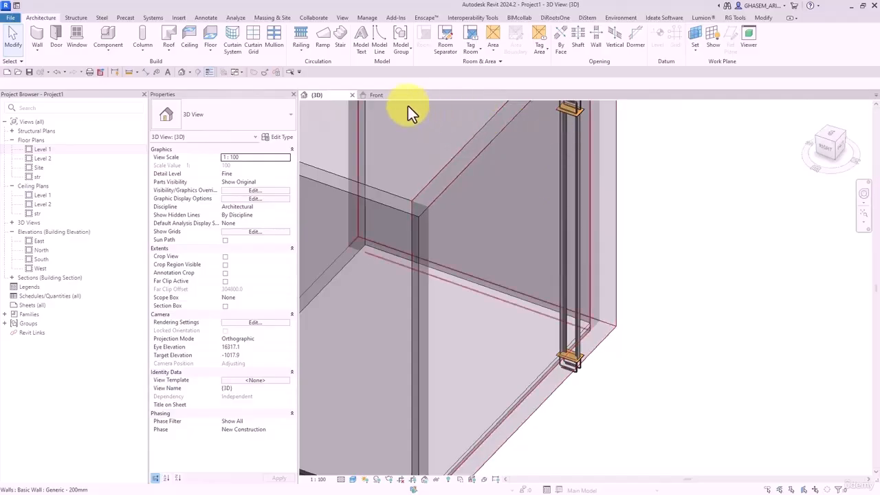
- Edit the Wall Post family and select all its reference planes in the Lower Ref. Level plan
left_click(383, 96)
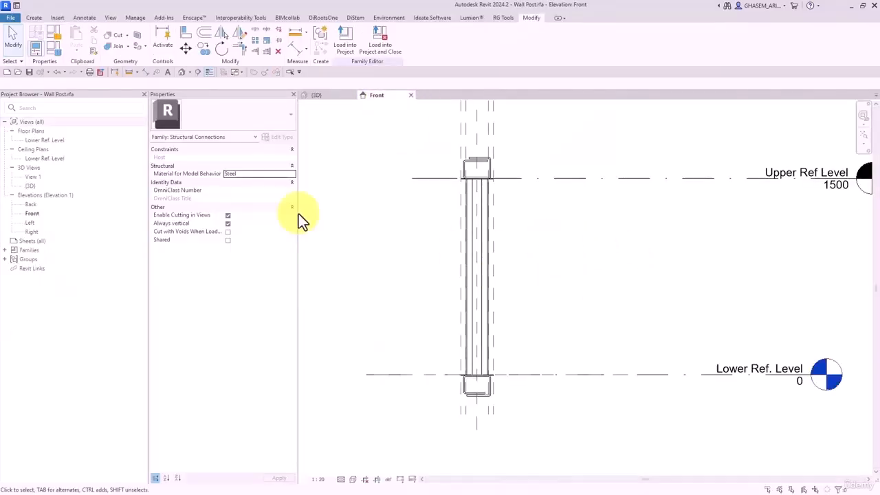
double_click(41, 140)
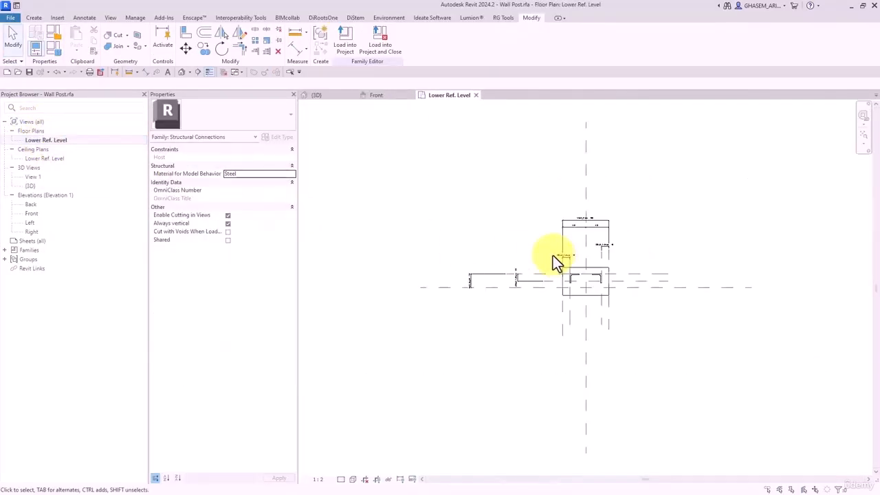
scroll(638, 278, "up", 2)
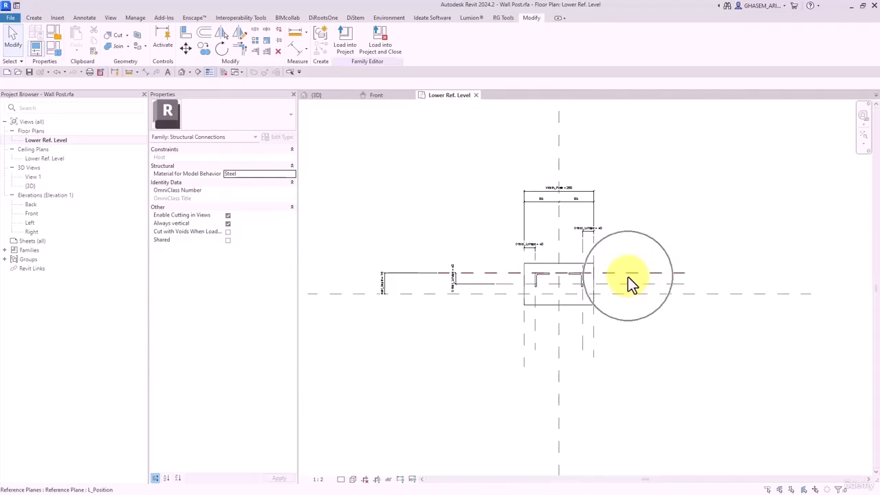
mouse_move(715, 154)
left_mouse_down()
mouse_move(661, 241)
mouse_move(329, 430)
left_mouse_up()
left_click(713, 188)
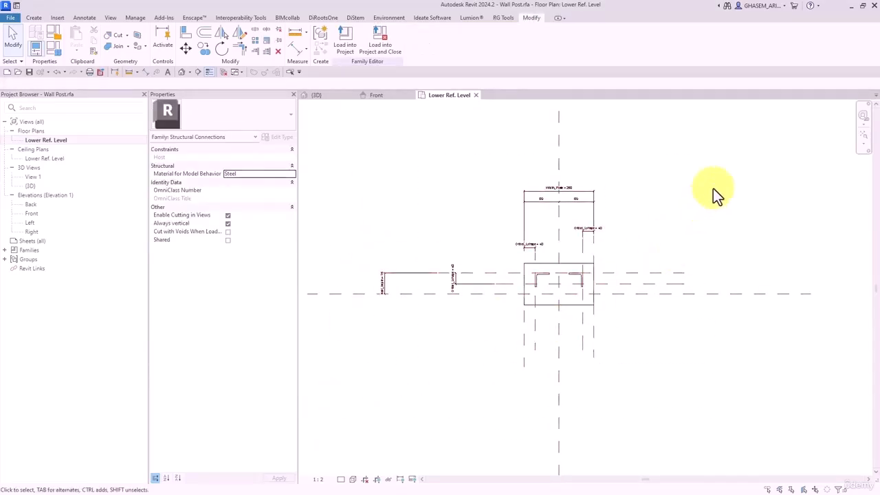
left_click_drag(721, 169, 339, 460)
left_click(207, 137)
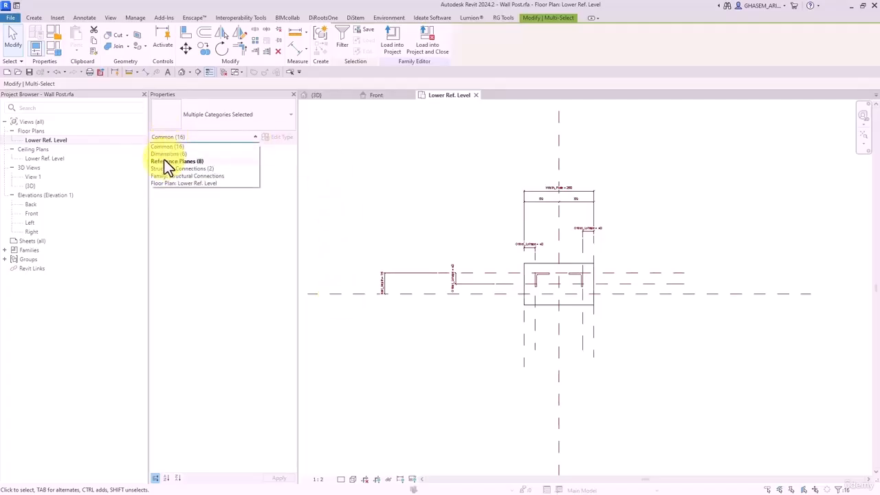
left_click(186, 162)
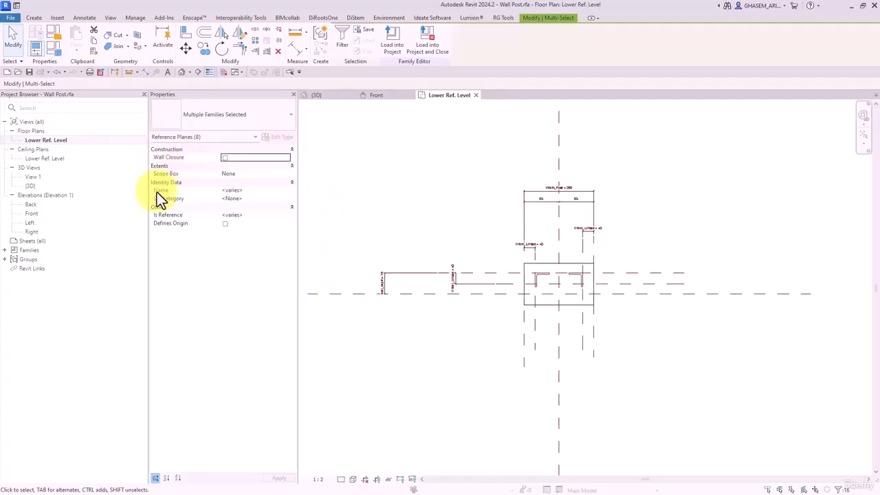
- Set the reference planes to Not a Reference and load the family into Project1
left_click(287, 215)
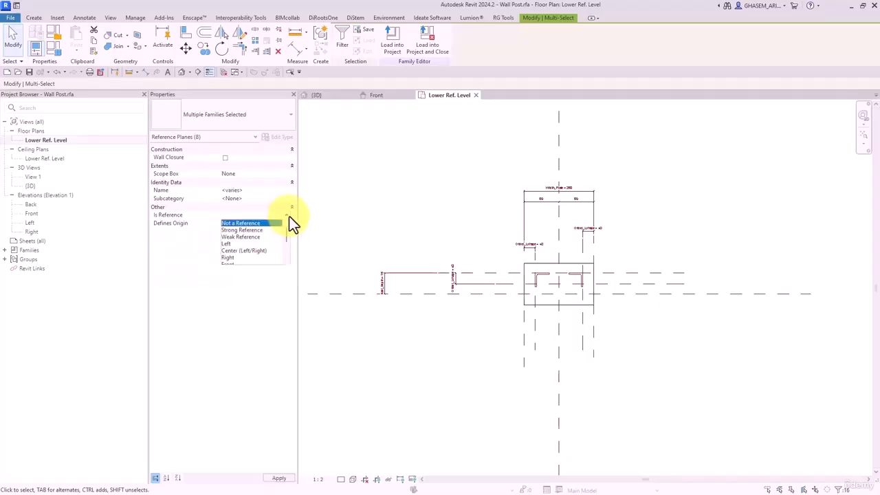
left_click(234, 224)
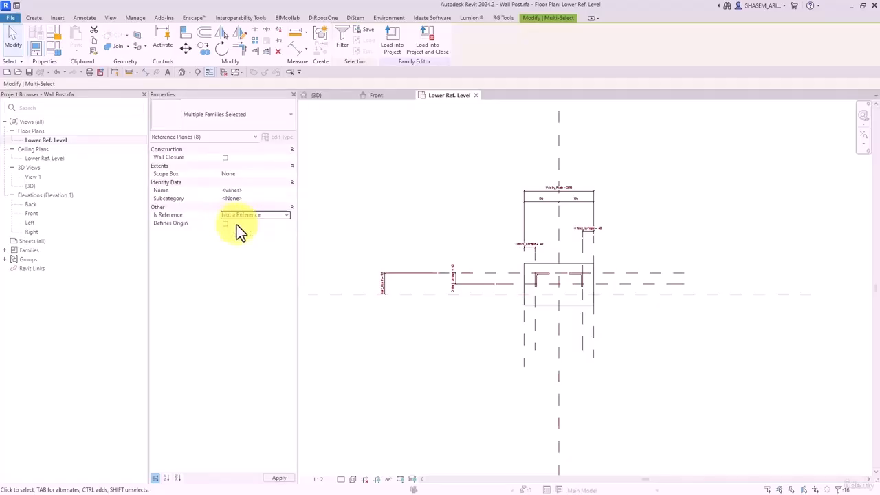
left_click(424, 446)
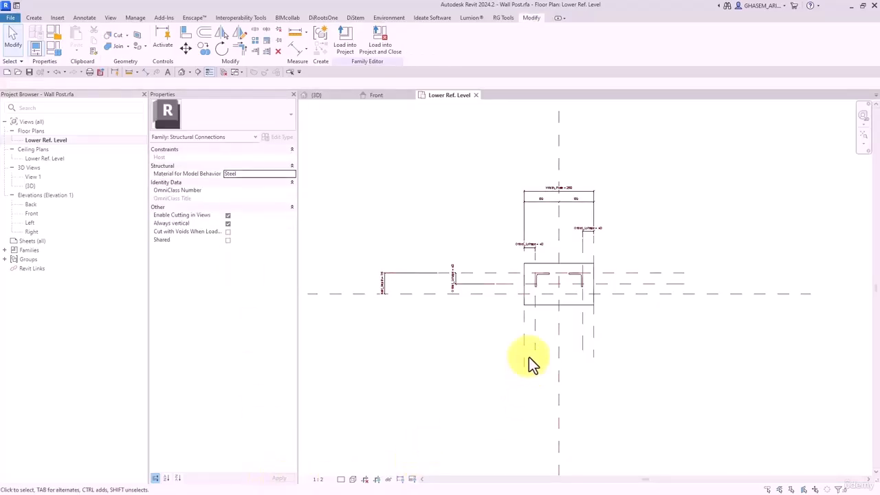
left_click(340, 36)
- Overwrite the existing Wall Post family and open the Level 1 floor plan
left_click(384, 229)
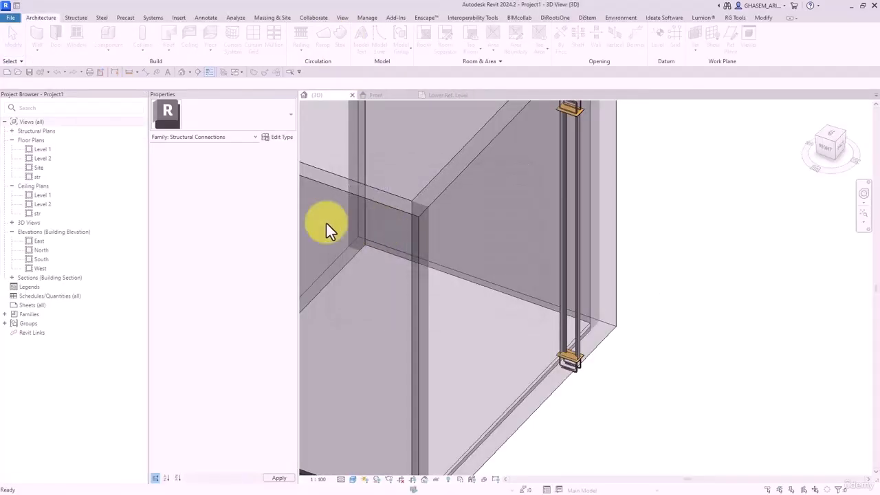
double_click(40, 150)
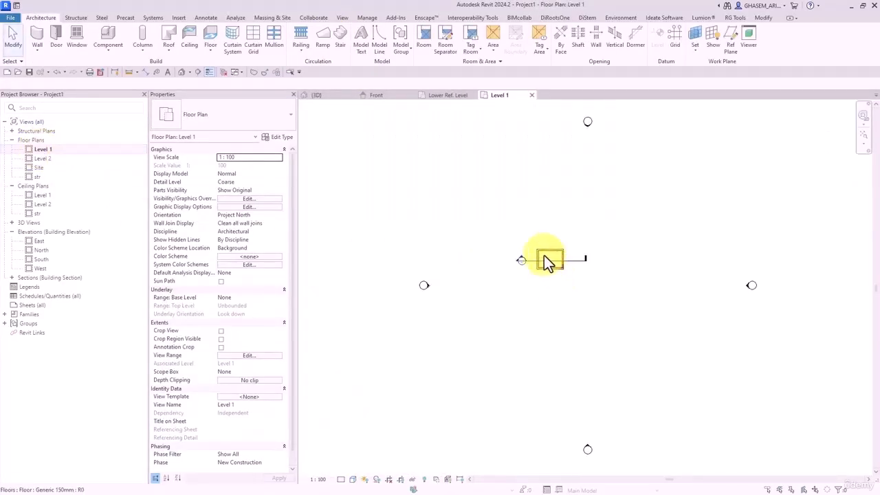
scroll(546, 261, "up", 5)
- Inspect the reloaded wall post in the wall, then return to the family's Lower Ref. Level plan
left_click(546, 249)
scroll(595, 234, "up", 3)
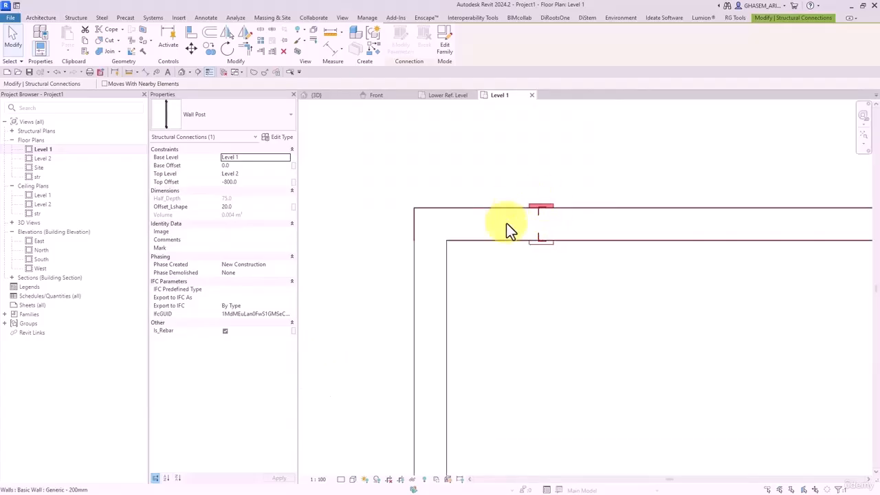
left_click(547, 195)
left_click(543, 205)
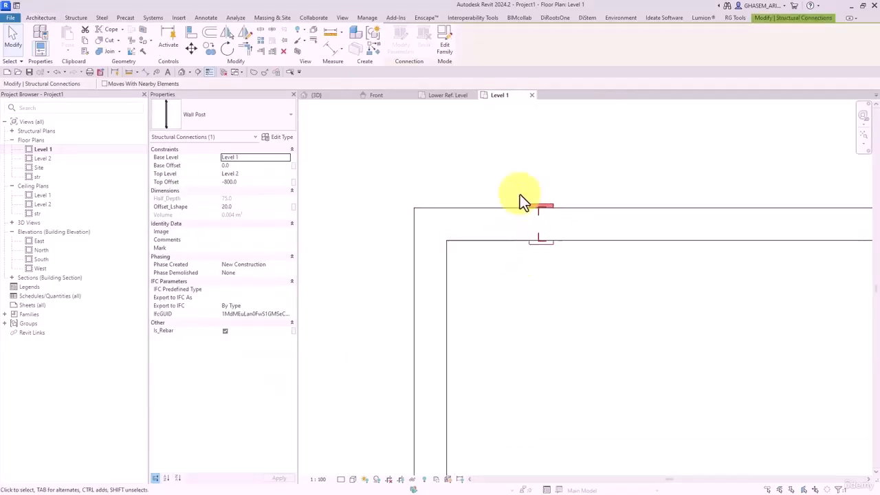
scroll(524, 219, "up", 2)
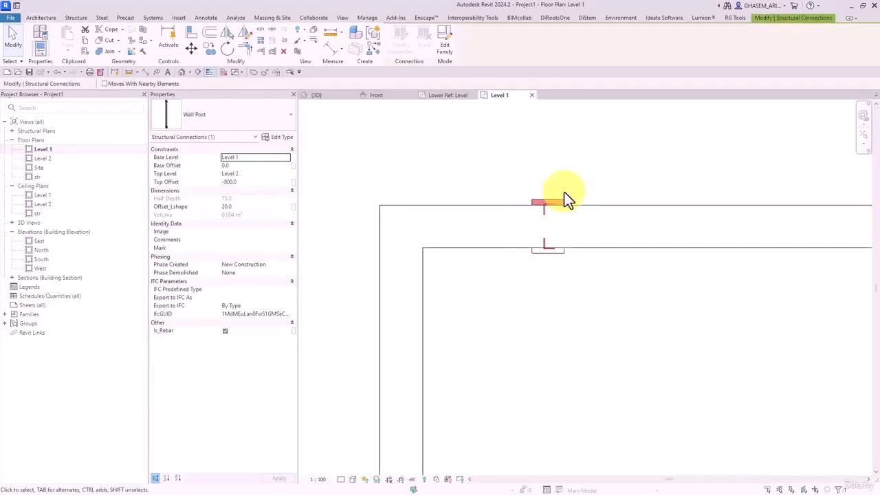
left_click(510, 160)
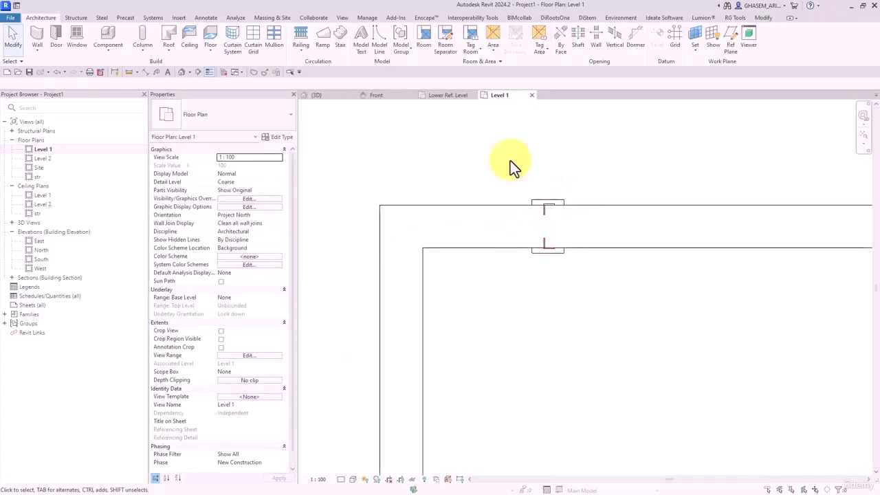
left_click(225, 73)
left_click(316, 95)
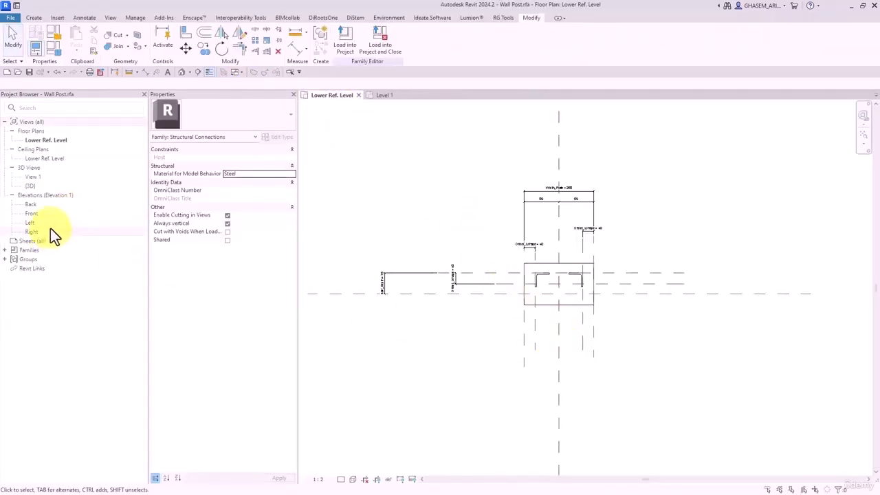
- Open the family's Front elevation in shaded display and frame the post
double_click(29, 214)
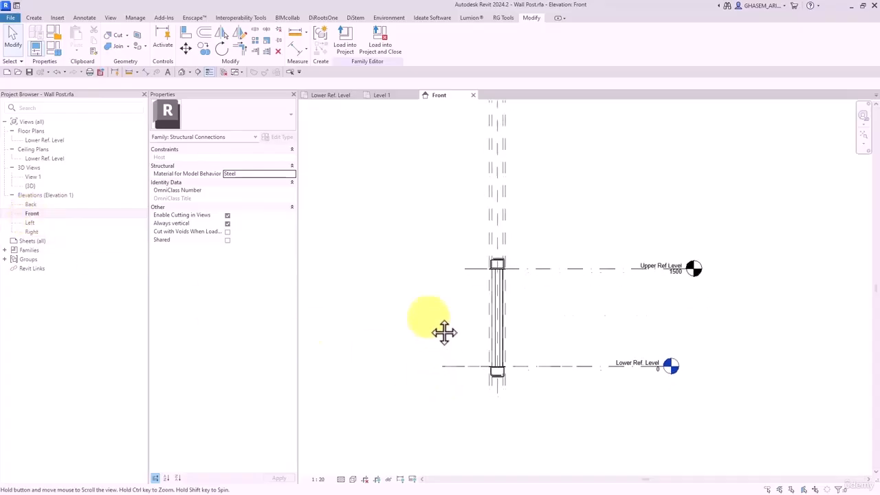
scroll(487, 373, "up", 4)
key("d")
middle_click_drag(516, 376, 536, 355)
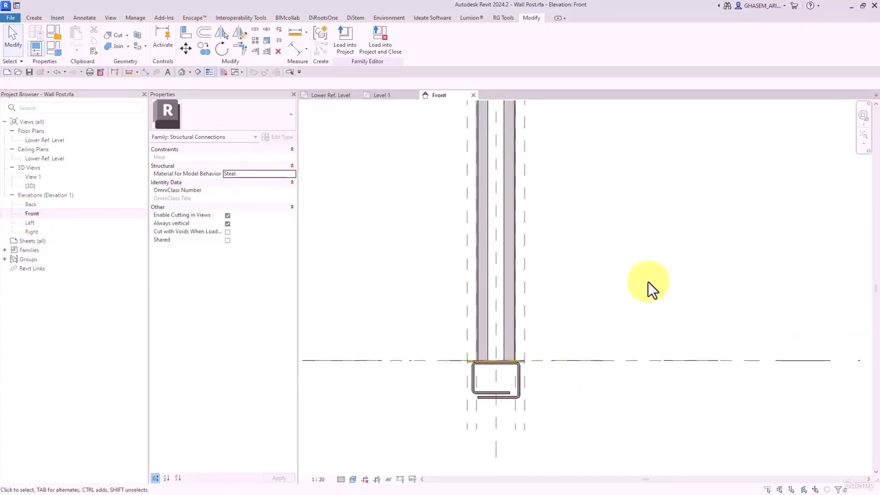
scroll(568, 249, "down", 3)
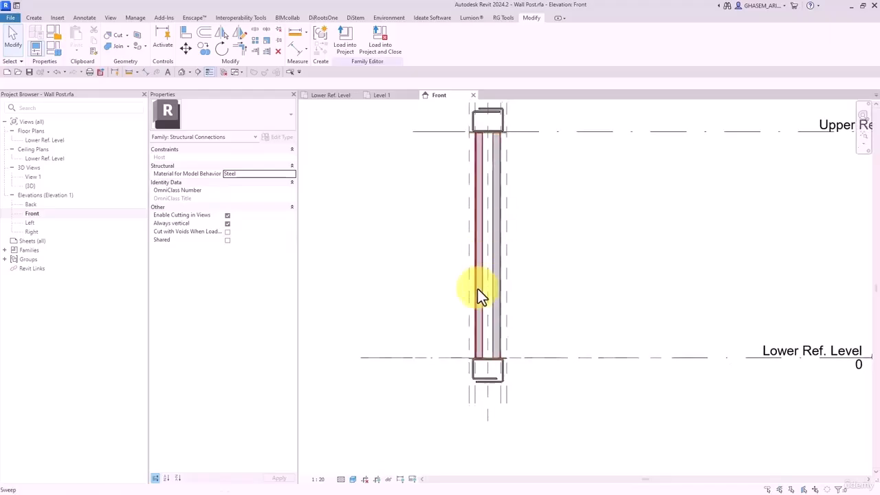
scroll(479, 327, "up", 5)
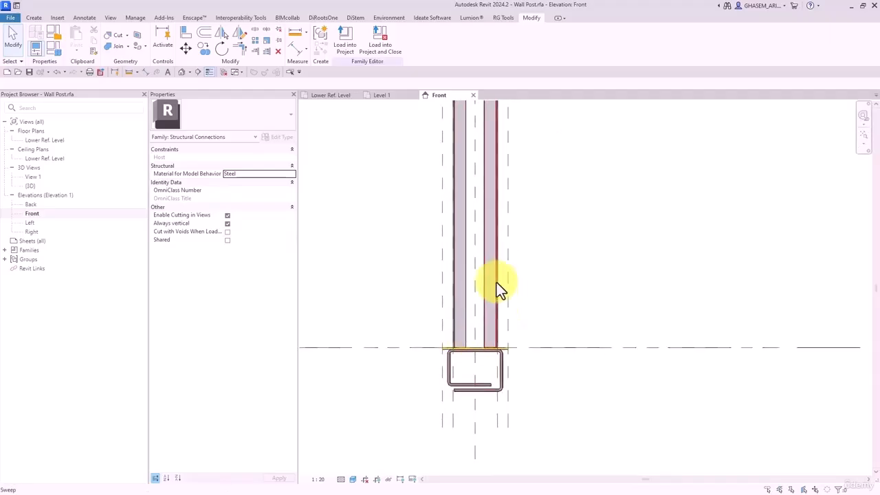
scroll(457, 303, "up", 2)
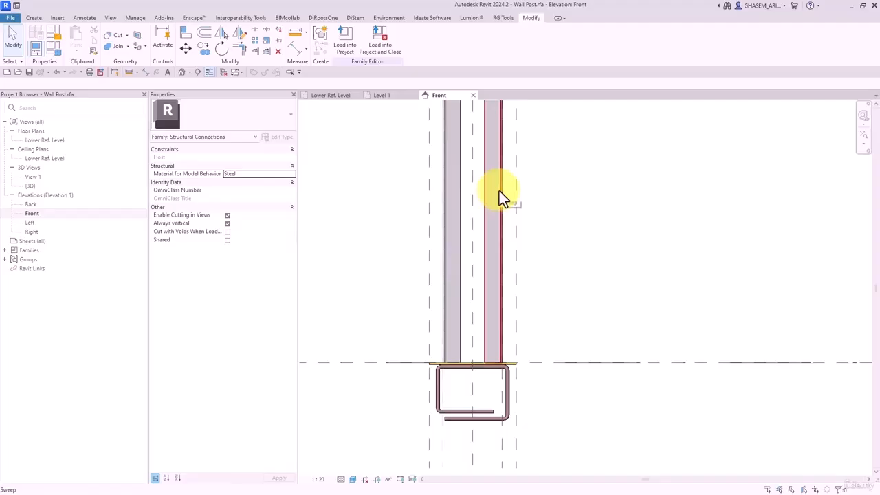
middle_click_drag(484, 192, 473, 273)
scroll(470, 258, "down", 1)
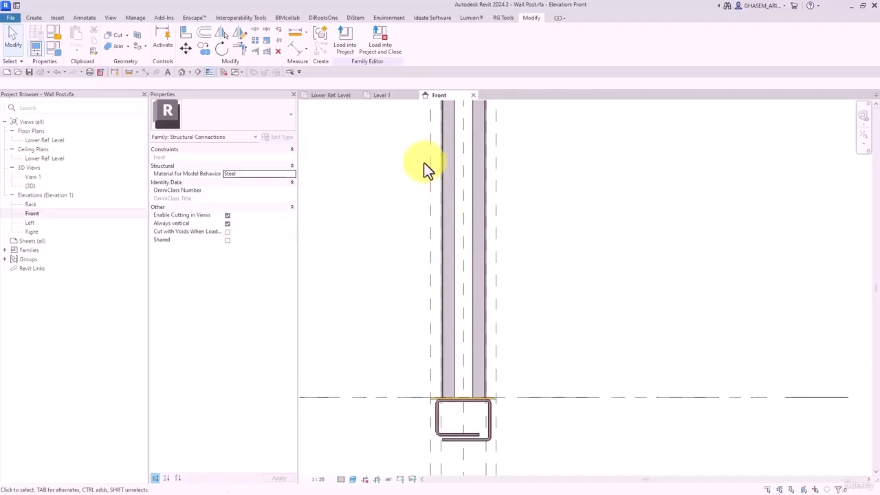
middle_click_drag(403, 117, 402, 139)
middle_click_drag(428, 268, 422, 208)
middle_click_drag(444, 290, 432, 257)
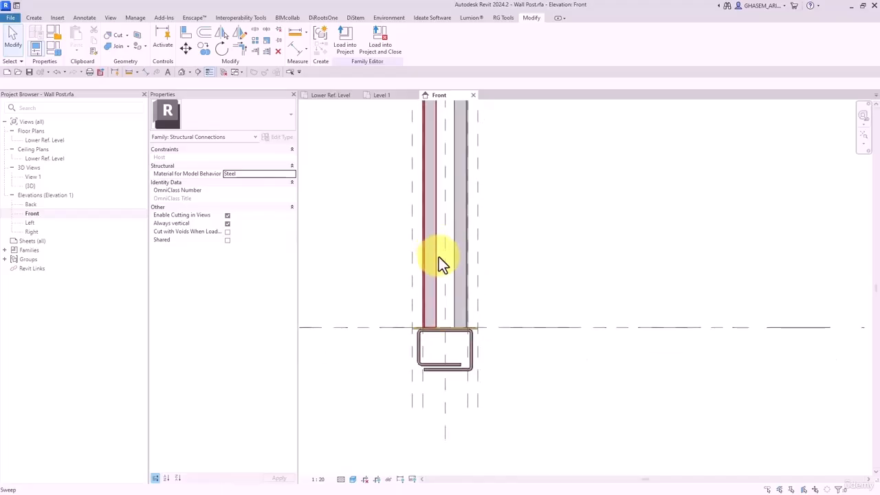
- Close the other open views and recentre the Front elevation on the post
left_click(220, 70)
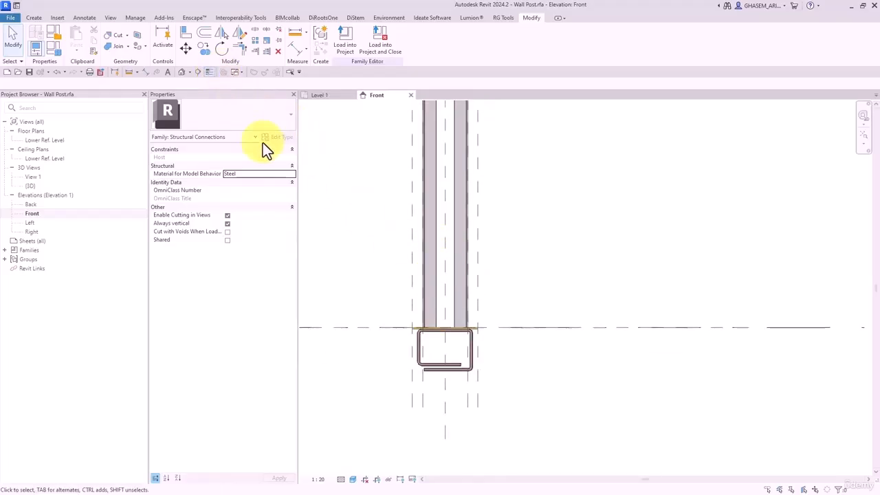
middle_click_drag(390, 224, 369, 259)
scroll(376, 248, "up", 1)
middle_click_drag(337, 141, 375, 204)
scroll(358, 190, "down", 1)
middle_click_drag(335, 117, 388, 190)
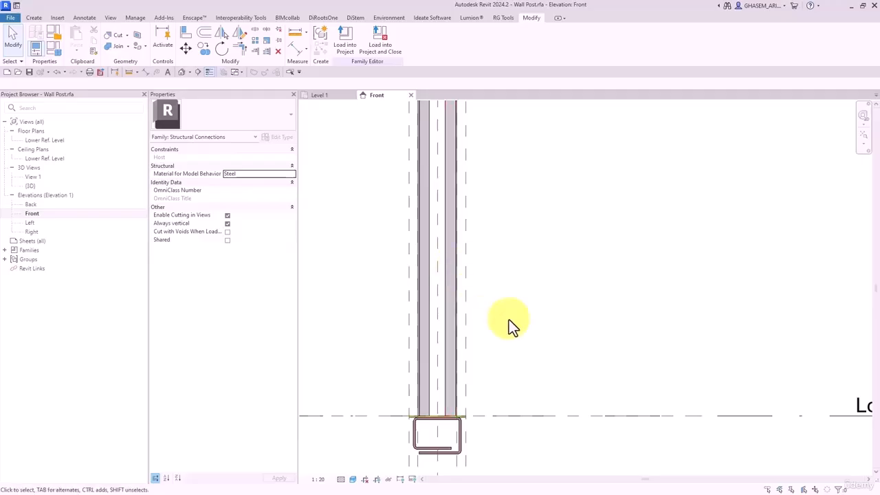
middle_click_drag(505, 342, 477, 303)
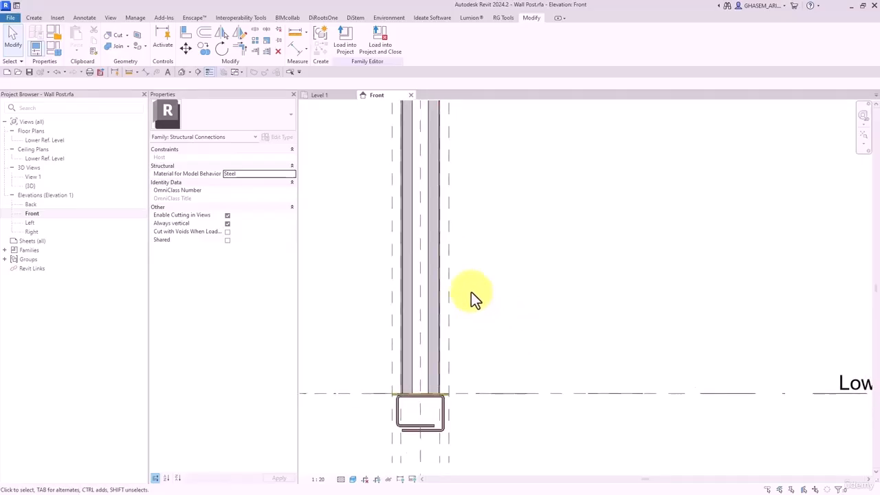
- Create a new family from the Metric Generic Model.rft template
left_click(11, 17)
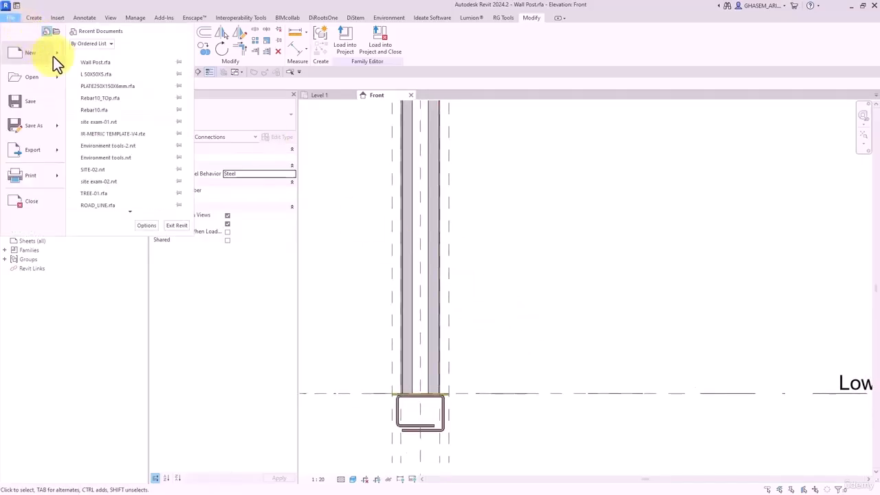
mouse_move(61, 58)
left_click(97, 82)
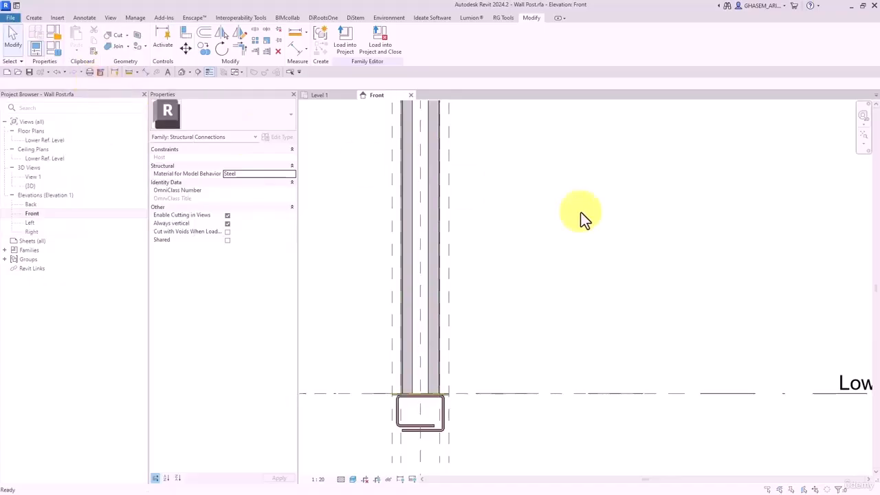
scroll(382, 145, "down", 3)
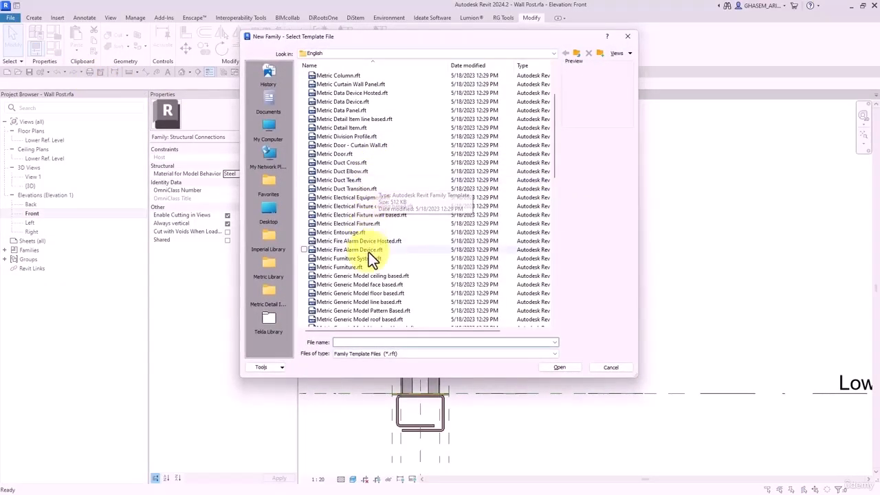
scroll(371, 263, "down", 4)
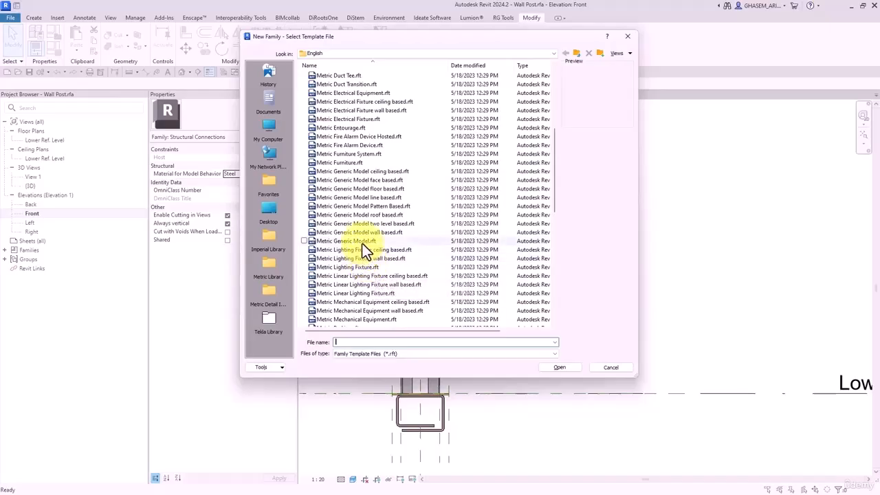
left_click(362, 243)
left_click(363, 243)
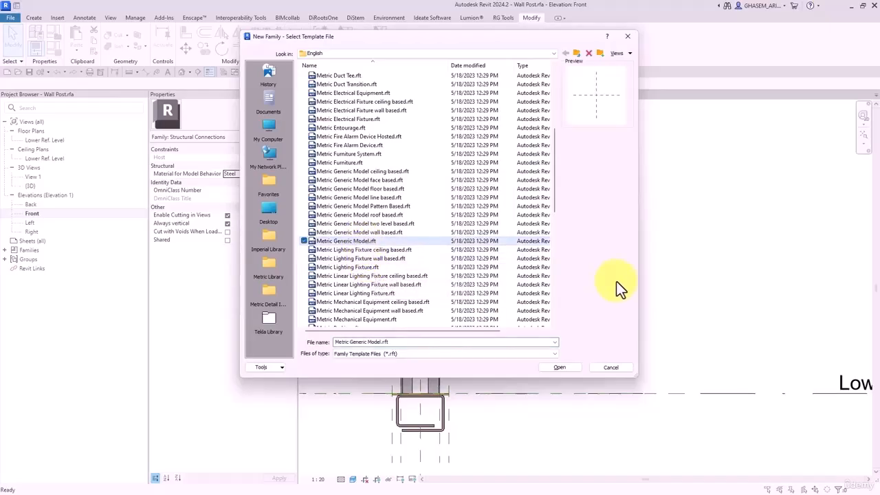
left_click(574, 369)
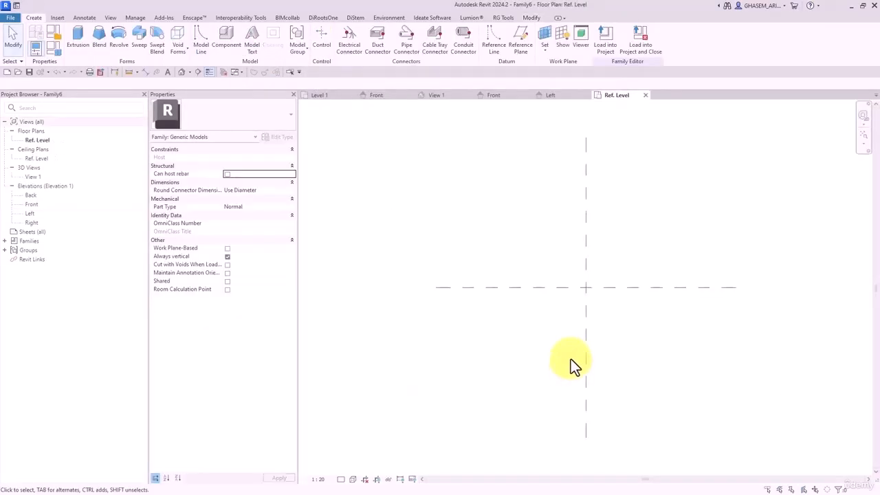
- Open the new family's Front elevation and bring the AutoCAD WallPost detail drawing alongside
double_click(31, 204)
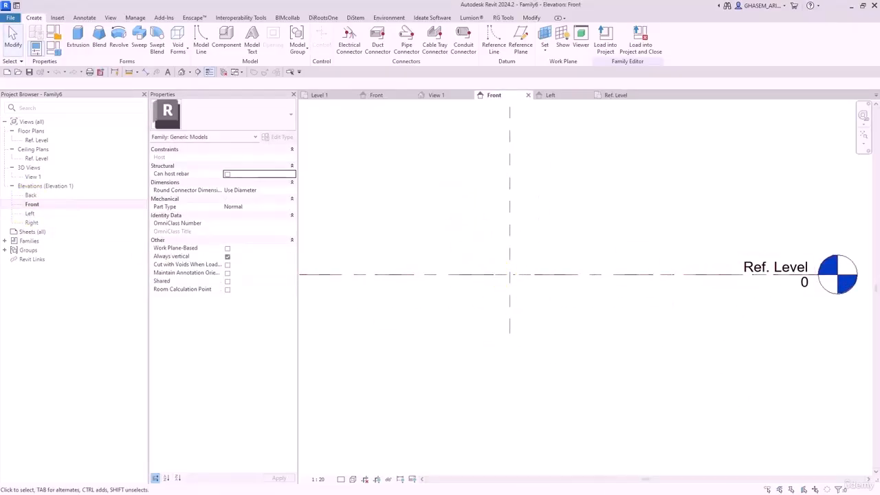
mouse_move(879, 80)
left_mouse_down()
mouse_move(480, 80)
mouse_move(345, 33)
left_mouse_up()
scroll(471, 287, "down", 6)
middle_click_drag(471, 286, 459, 163)
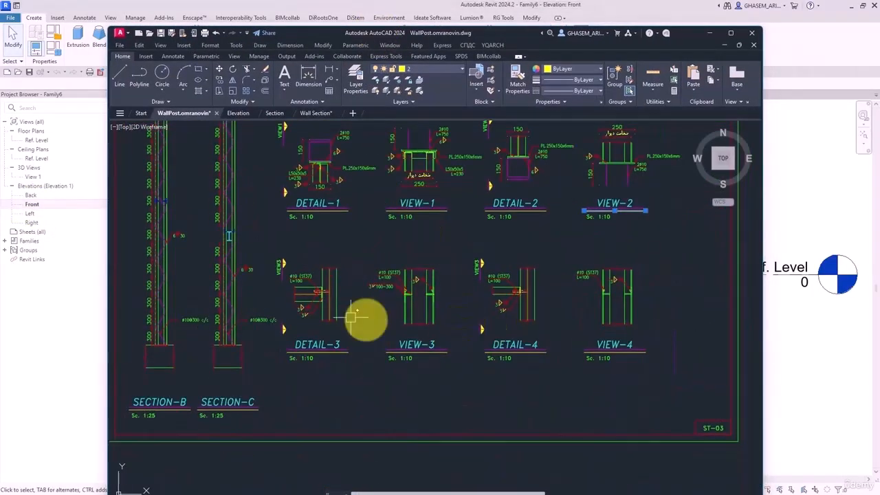
- Check the ø10@300 rebar in AutoCAD's DETAIL-3, then move AutoCAD aside
scroll(352, 318, "up", 6)
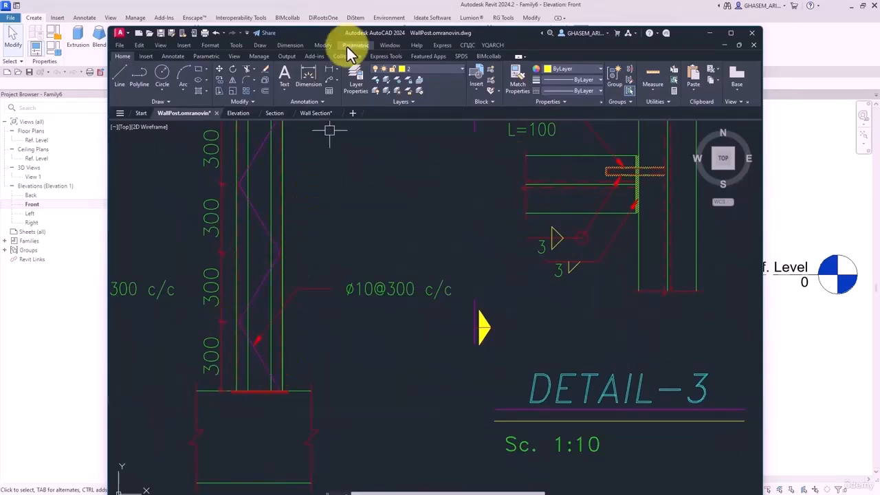
mouse_move(351, 36)
left_mouse_down()
mouse_move(603, 39)
mouse_move(293, 30)
left_mouse_up()
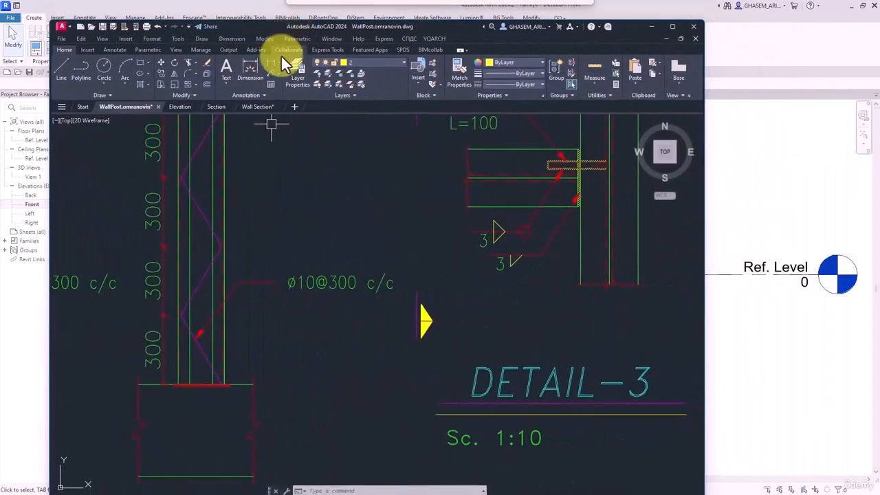
scroll(314, 289, "up", 4)
scroll(384, 281, "down", 4)
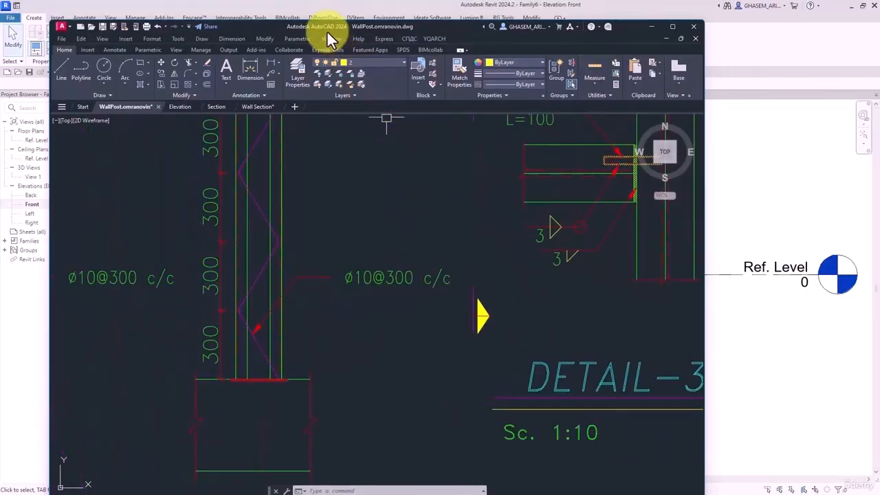
left_click_drag(328, 38, 879, 35)
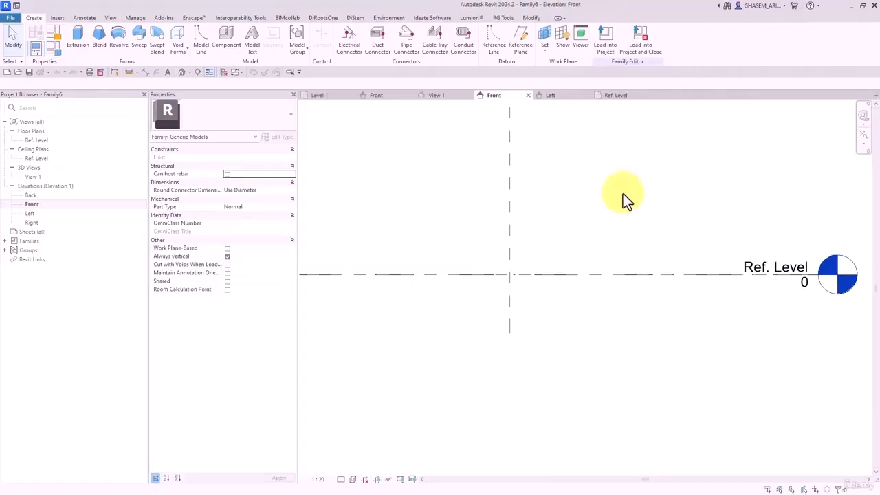
middle_click_drag(480, 231, 455, 249)
- Draw a horizontal reference plane above Ref. Level and start a second one below it
left_click(520, 46)
scroll(453, 291, "up", 1)
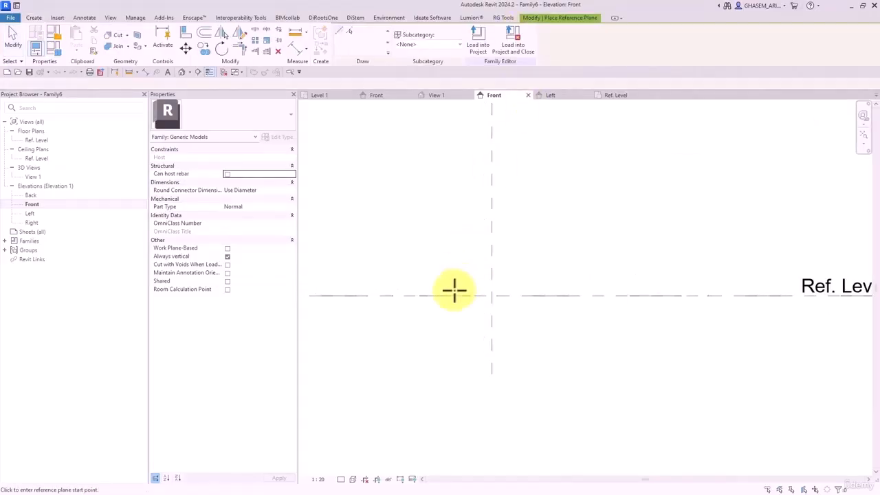
left_click(432, 260)
left_click(613, 260)
left_click(374, 342)
- Finish the lower plane and add an EQ dimension across both planes and Ref. Level
left_click(611, 342)
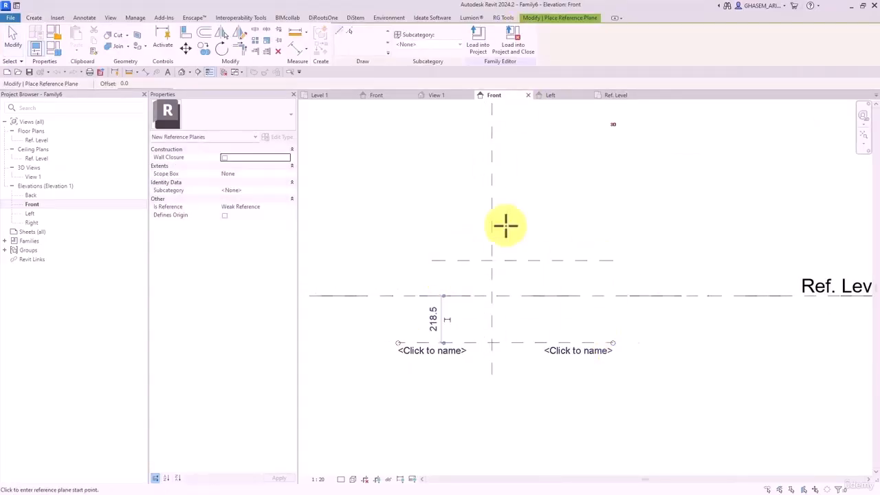
left_click(296, 47)
left_click(479, 260)
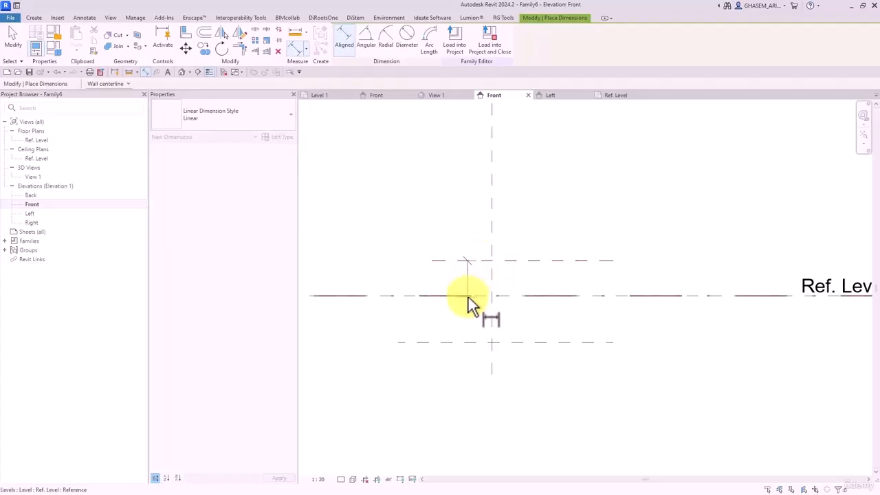
left_click(470, 296)
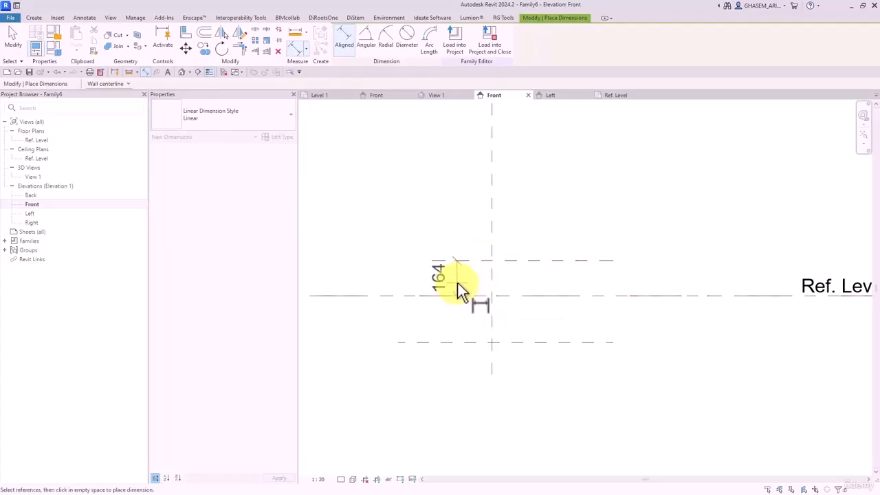
left_click(453, 342)
left_click(428, 355)
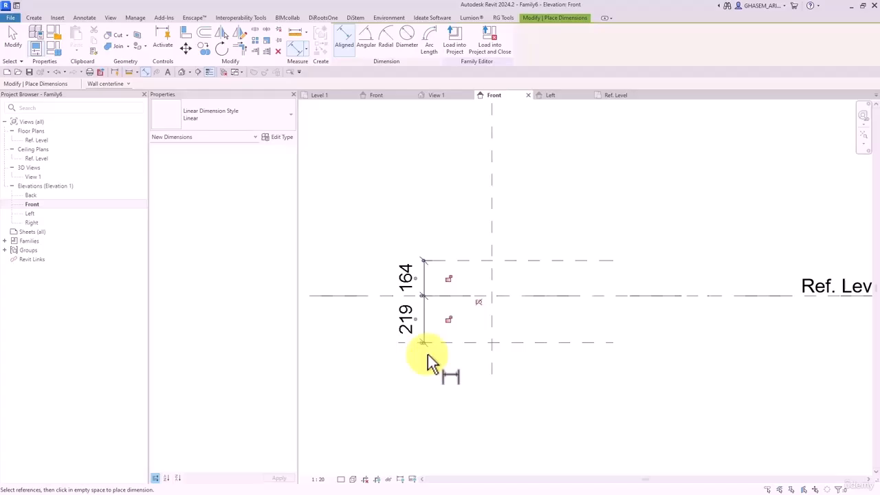
left_click(478, 303)
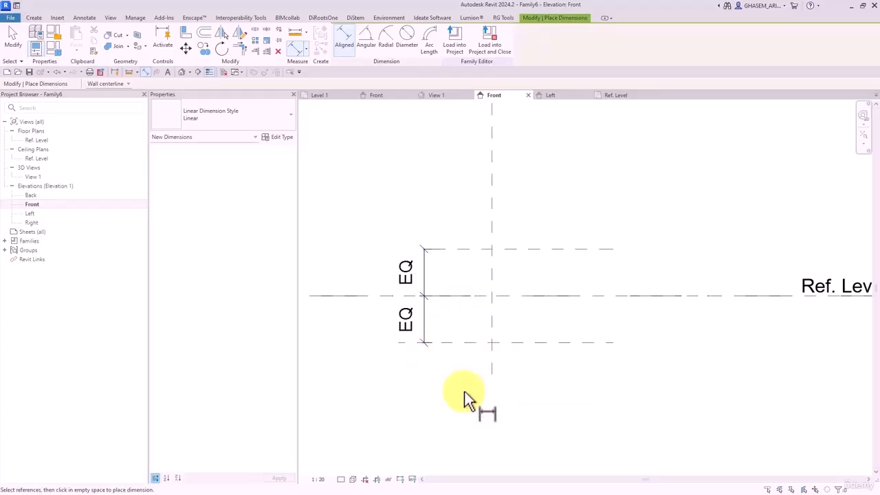
- Add the overall 437 dimension between the two outer reference planes
left_click(476, 248)
left_click(486, 343)
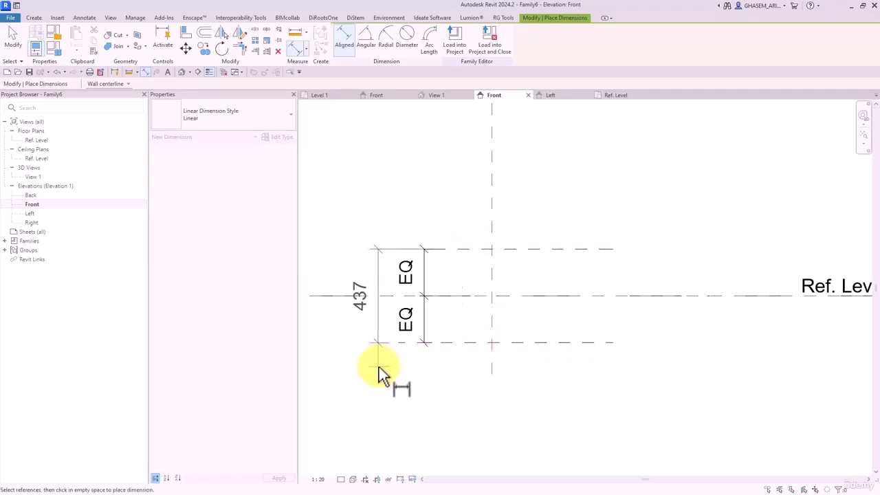
left_click(378, 366)
left_click(13, 40)
- Label the overall 437 dimension with a new type parameter named d
scroll(386, 249, "up", 1)
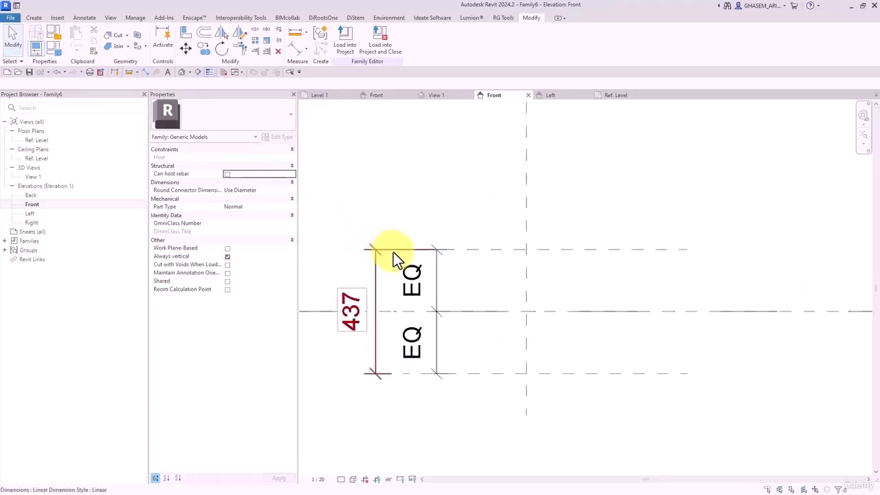
left_click(373, 249)
left_click(388, 212)
middle_click_drag(389, 213, 478, 206)
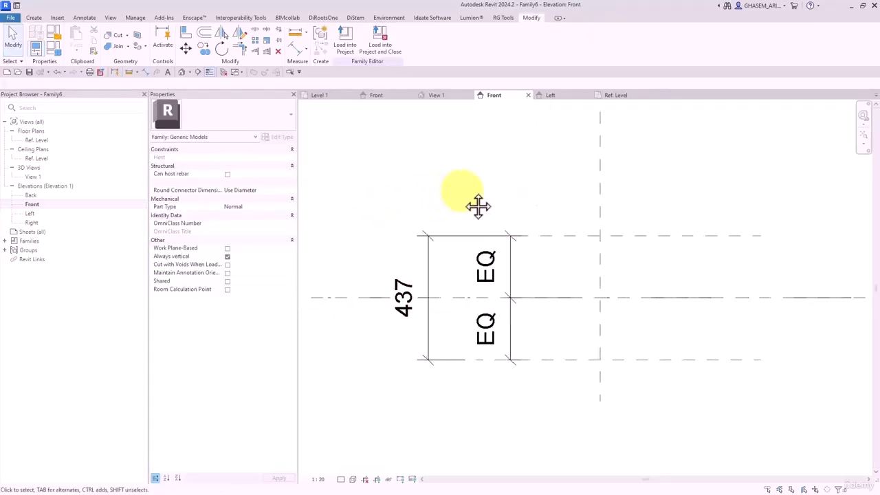
left_click(443, 235)
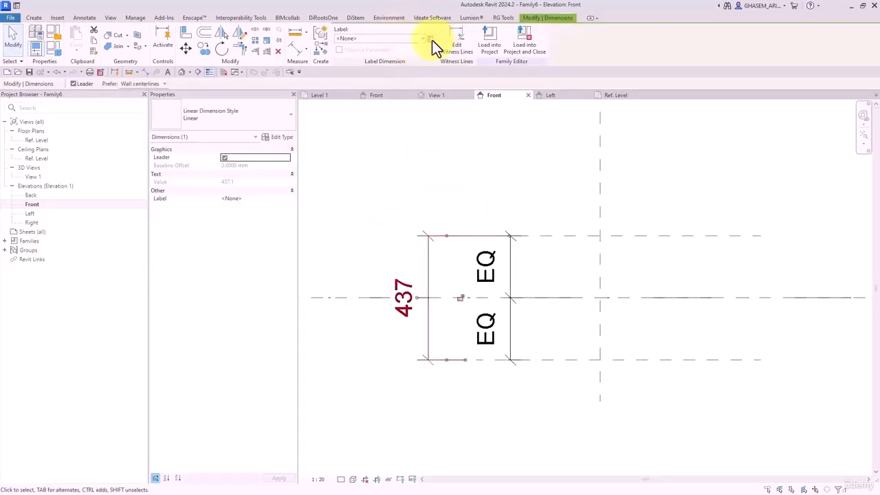
left_click(431, 39)
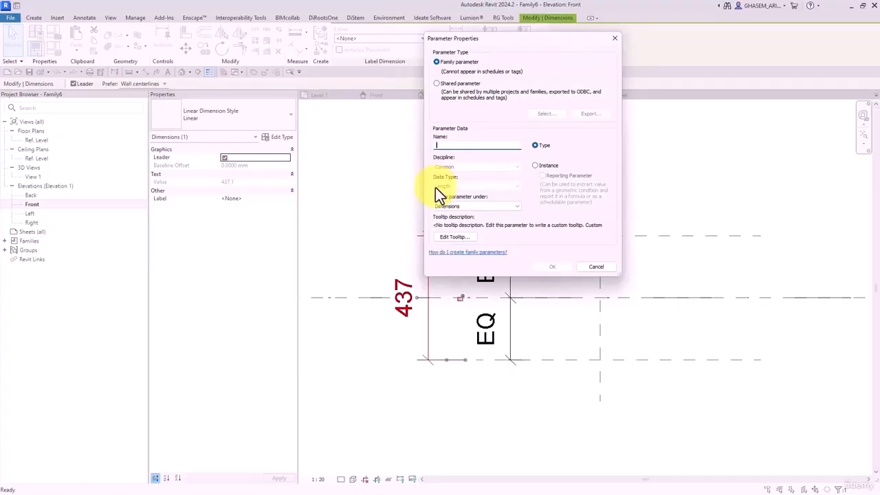
type("d")
left_click(554, 266)
left_click(402, 225)
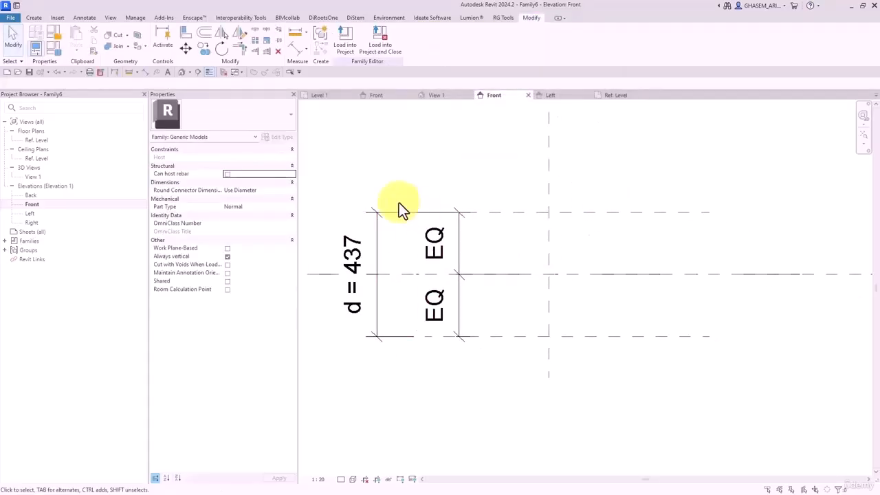
- Draw a vertical reference plane right of centre and dimension it 267 from the centre plane
left_click(36, 18)
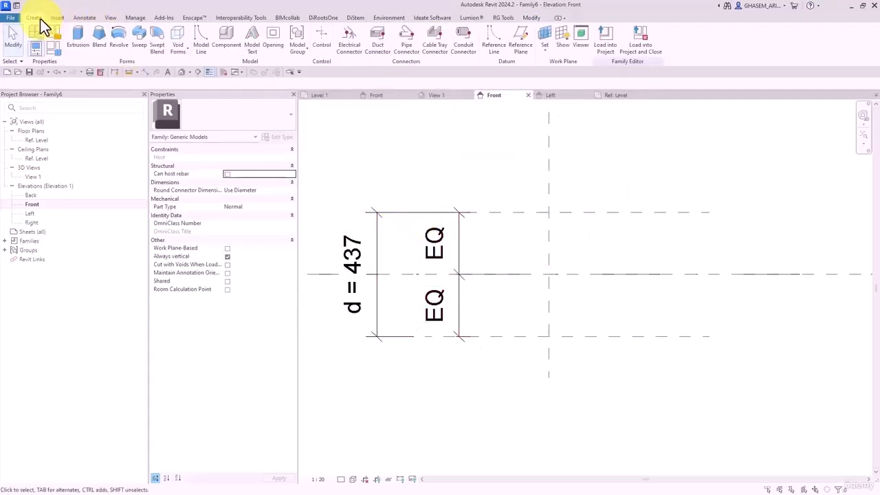
left_click(518, 34)
left_click(624, 188)
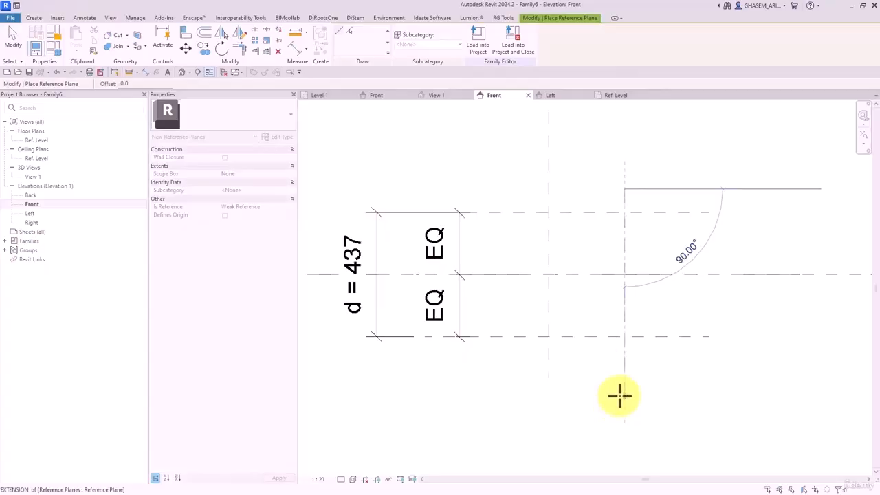
left_click(619, 395)
left_click(294, 50)
left_click(549, 235)
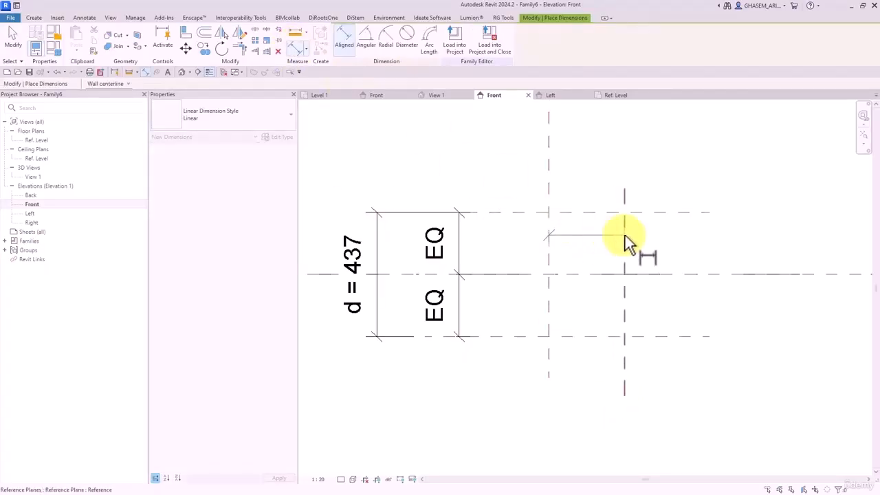
left_click(623, 235)
left_click(608, 174)
key("Escape")
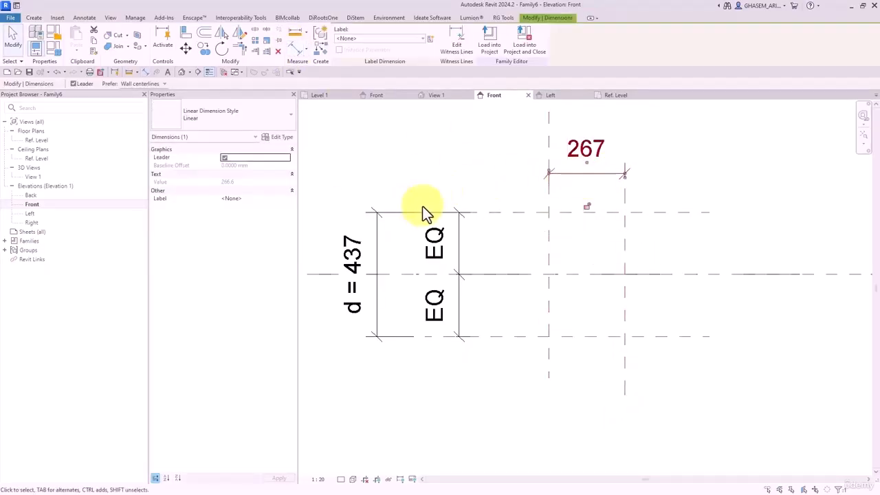
- Label the 267 dimension with a new type parameter named w
left_click(430, 39)
type("w")
left_click(560, 266)
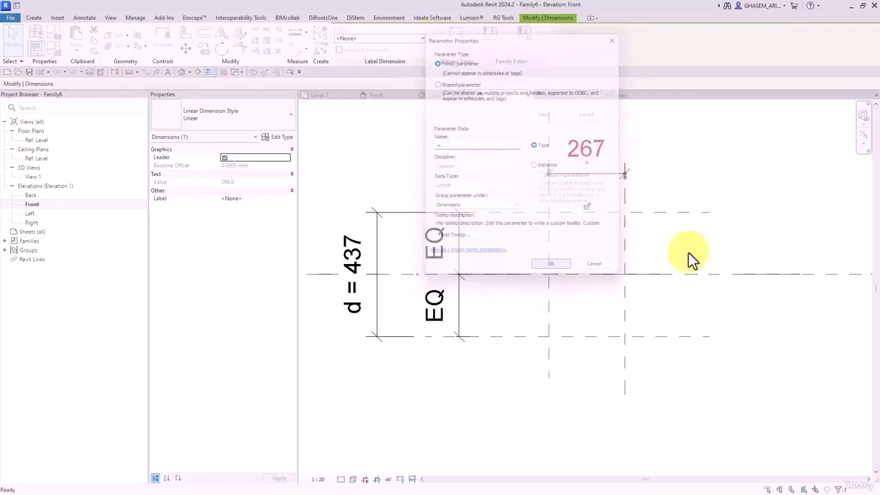
left_click(711, 245)
middle_click_drag(666, 247, 634, 240)
left_click(38, 19)
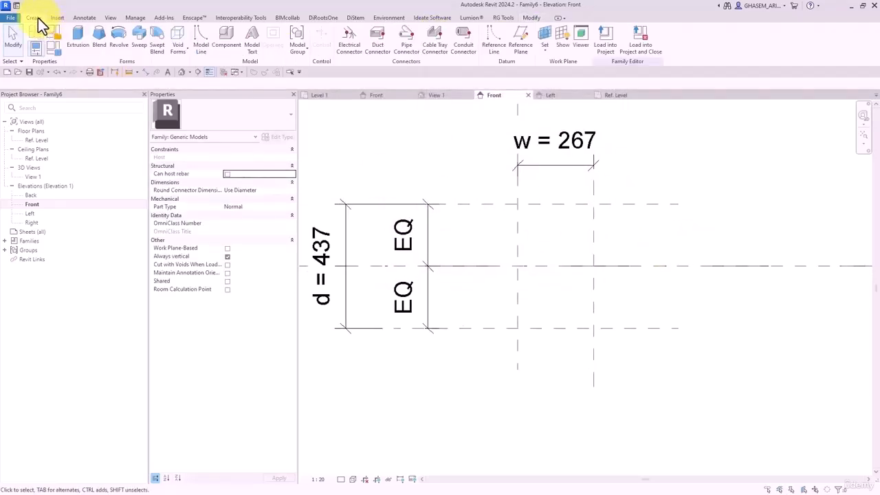
- Draw two reference lines forming a V from the right plane corners to the centre intersection
left_click(488, 45)
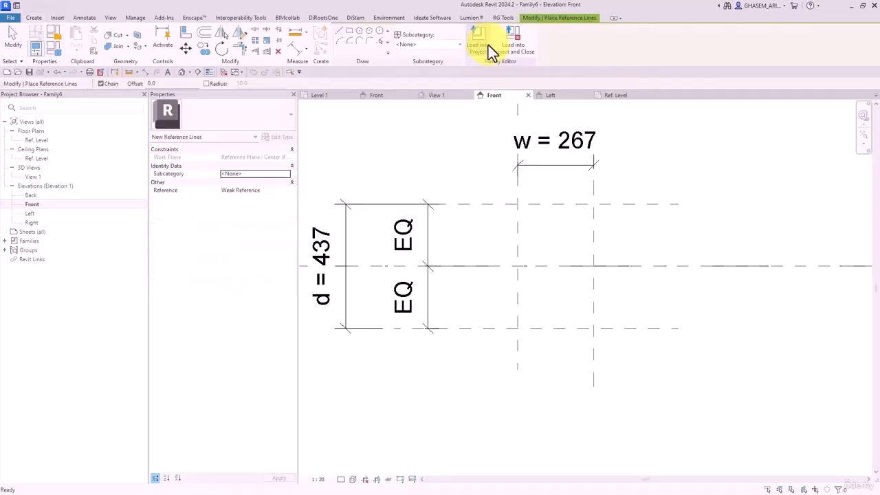
left_click(593, 327)
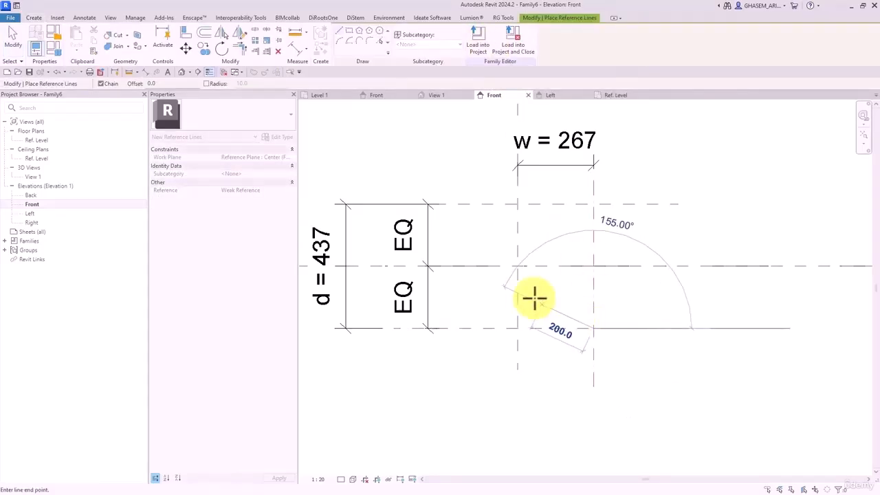
left_click(517, 266)
left_click(593, 204)
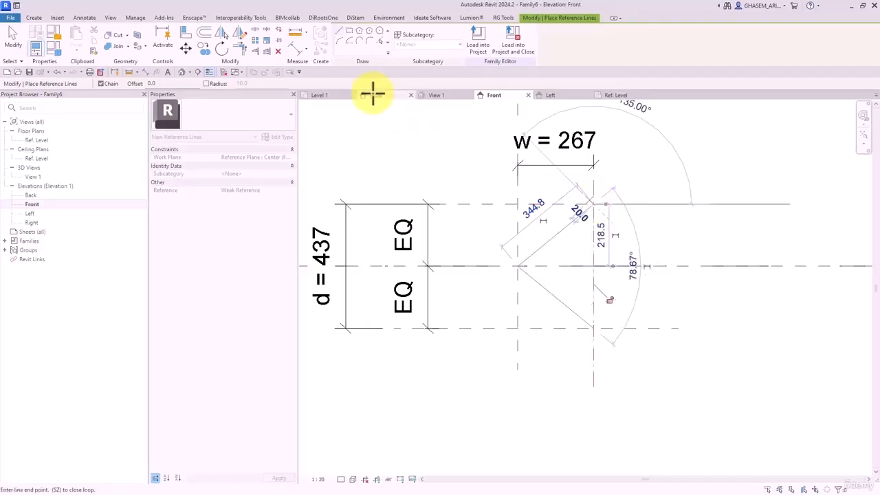
- Round the V's tip with a fillet arc between the two reference lines
left_click(369, 40)
left_click(526, 259)
left_click(526, 274)
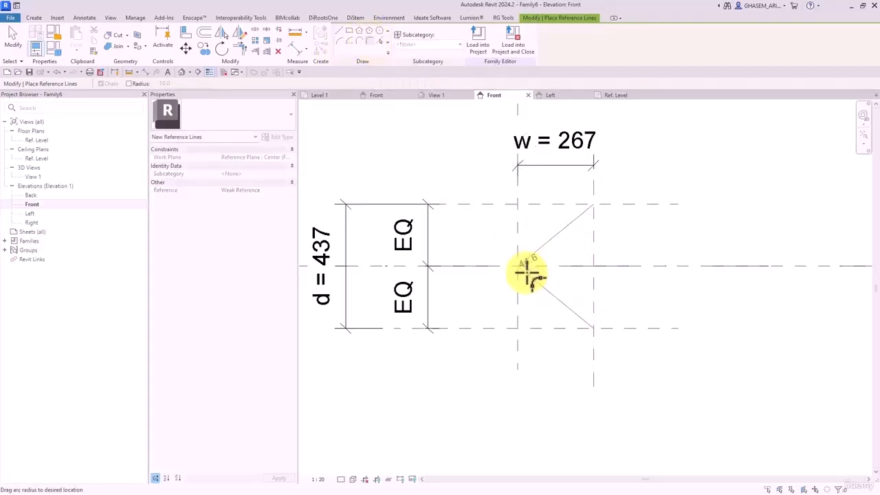
scroll(526, 268, "up", 2)
left_click(526, 278)
- Set the fillet arc's radius to 10
scroll(529, 265, "up", 4)
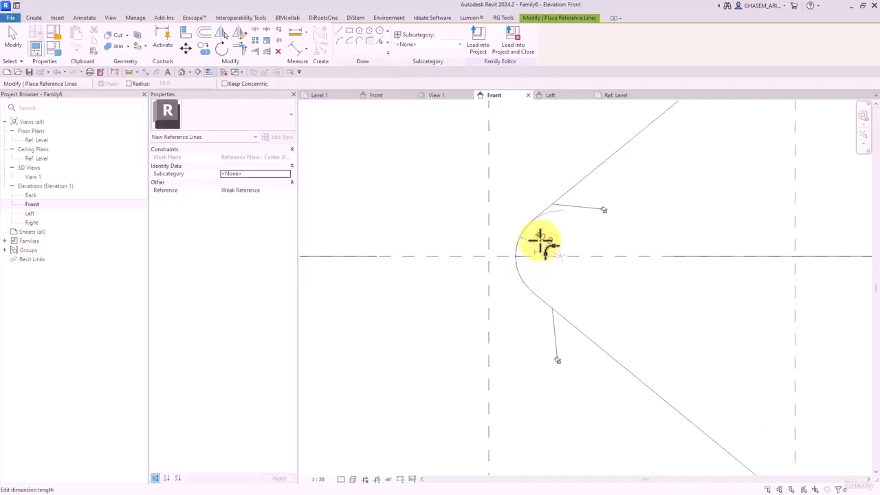
left_click(541, 240)
type("20")
key("Return")
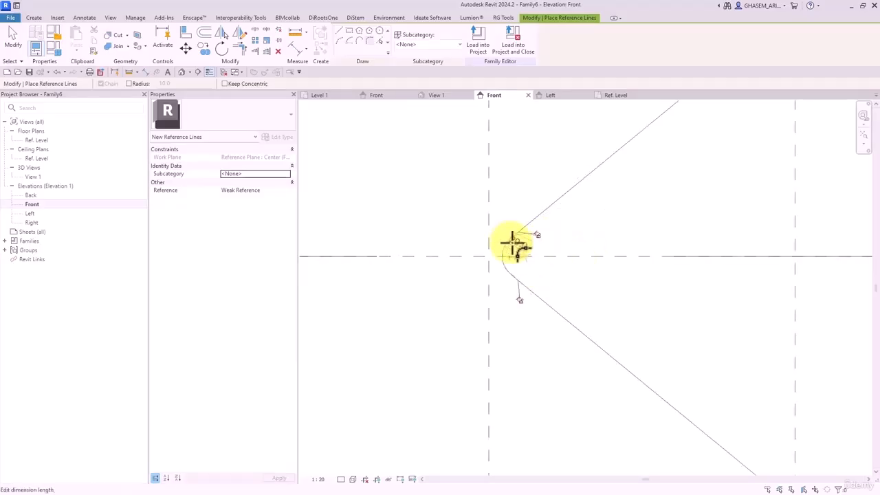
left_click(515, 244)
type("10")
key("Return")
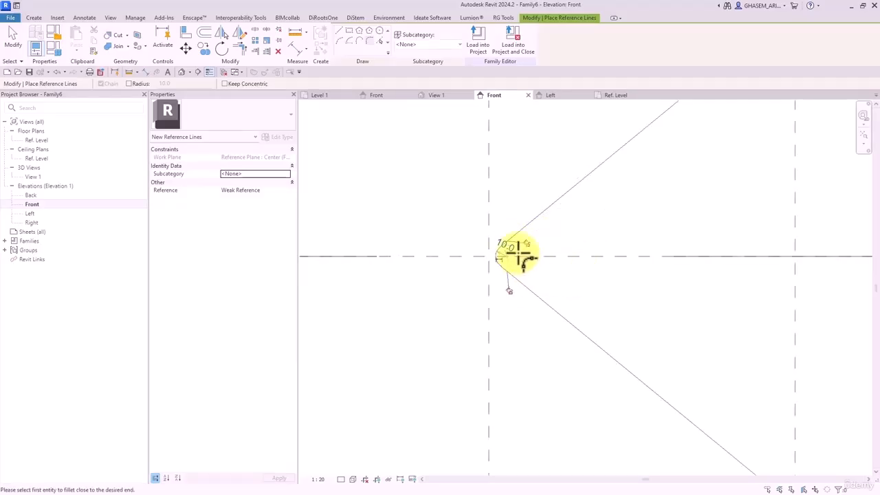
left_click(511, 248)
left_click(555, 278)
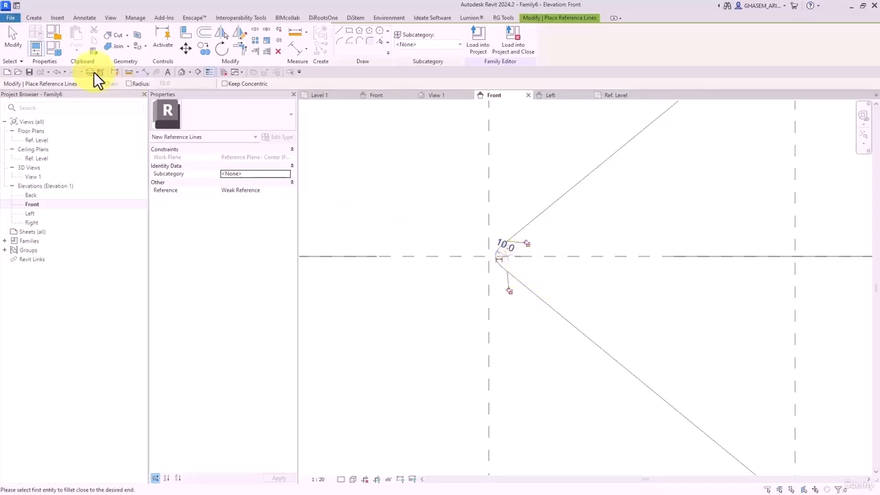
left_click(14, 40)
scroll(514, 244, "down", 2)
- Add an aligned dimension from the vertical centre plane to the V's rounded tip
scroll(536, 258, "down", 2)
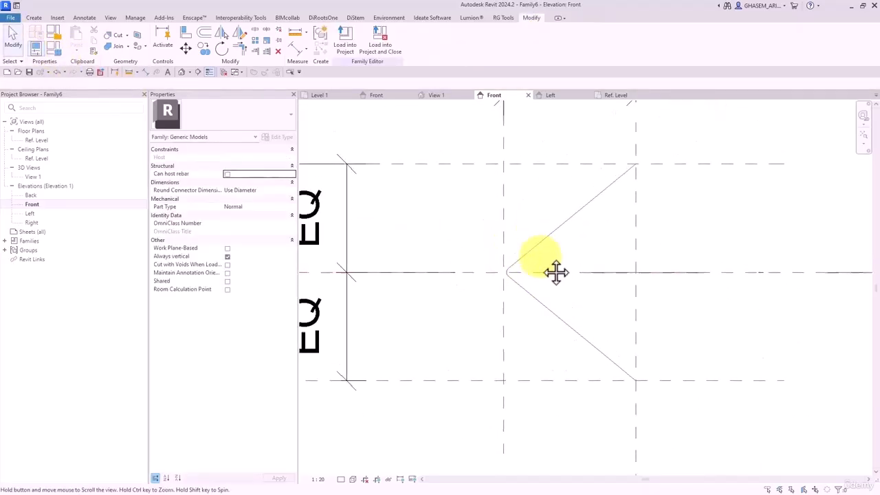
left_click(291, 51)
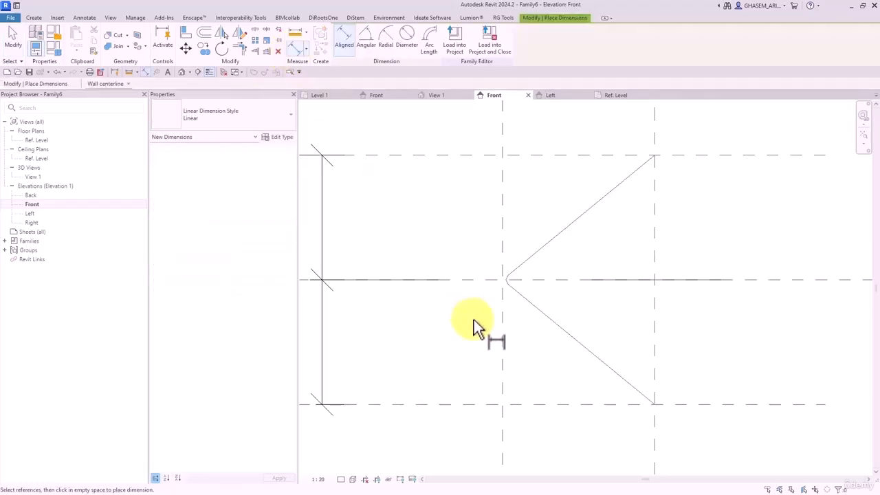
left_click(508, 280)
scroll(468, 302, "down", 2)
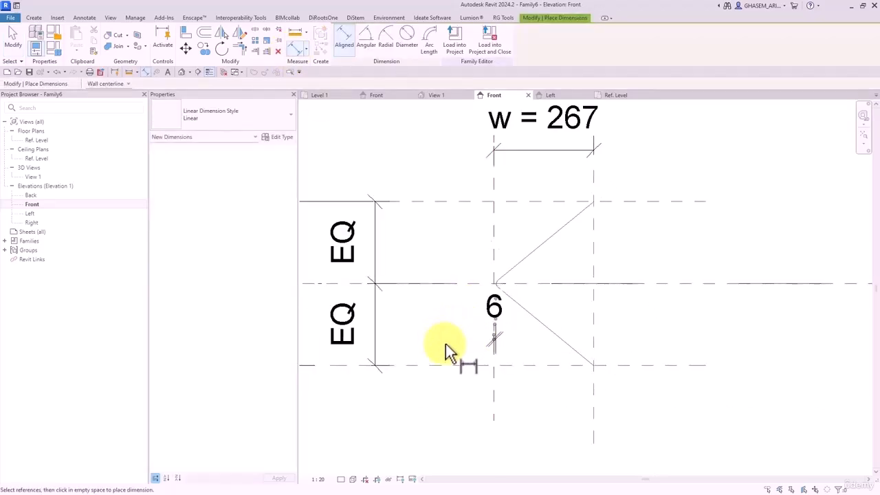
scroll(521, 328, "up", 2)
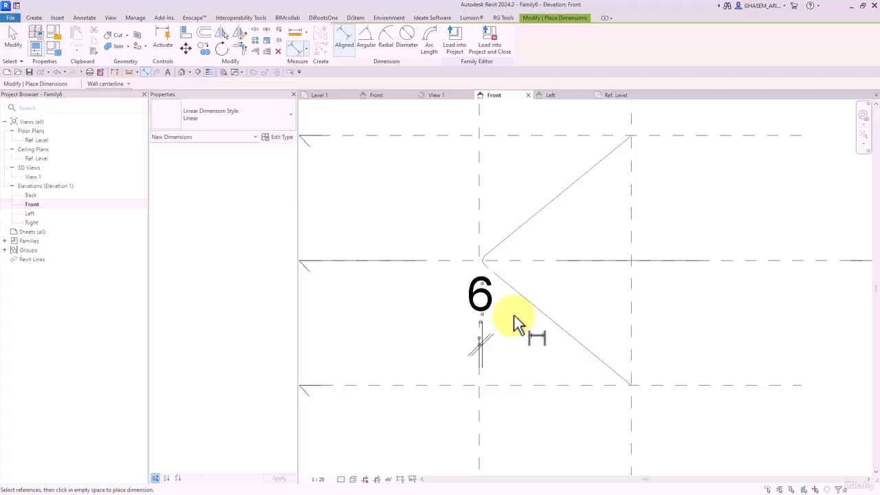
key("Escape")
scroll(489, 274, "up", 2)
- Set the rounded tip's offset from the centre plane to 5
left_click(477, 264)
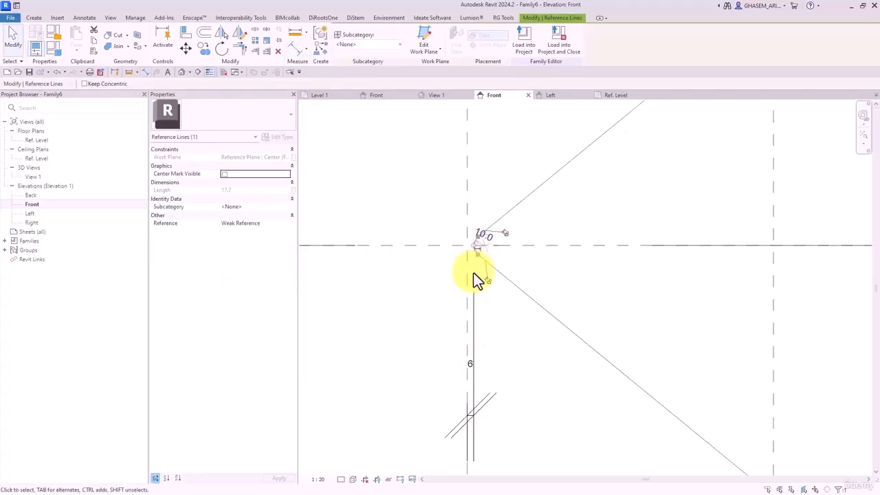
type("5")
key("Return")
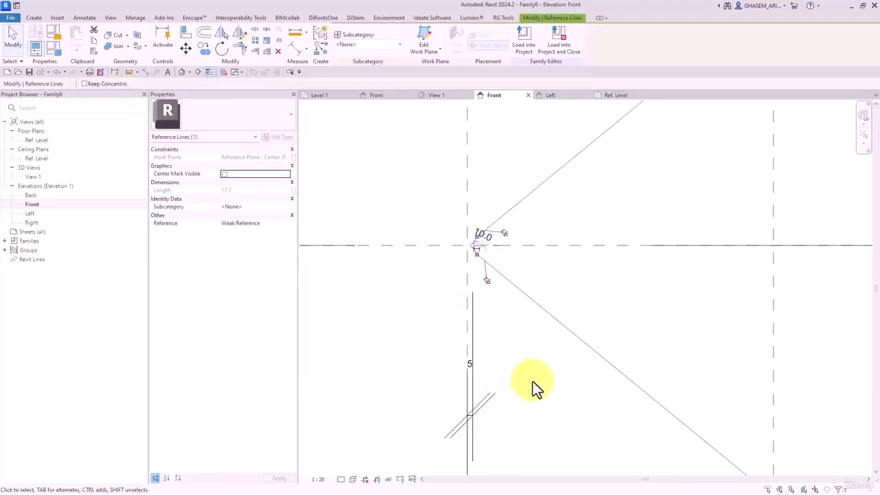
left_click(550, 382)
scroll(550, 372, "down", 3)
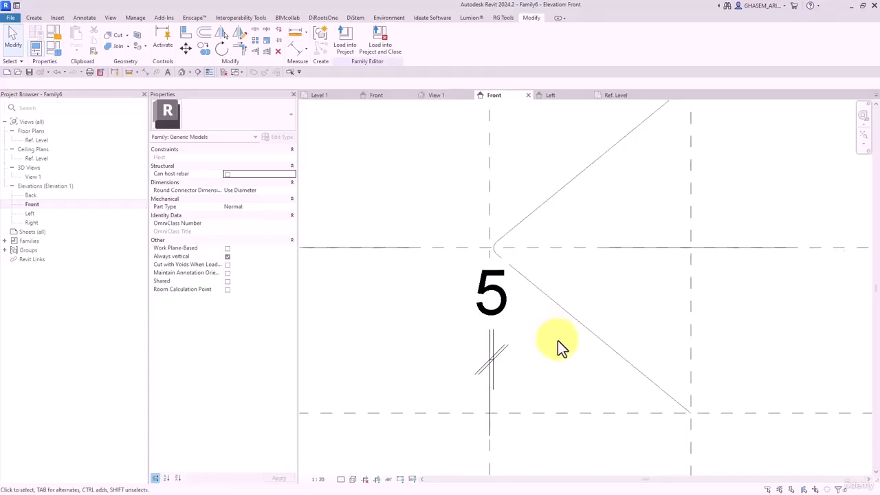
scroll(550, 354, "down", 2)
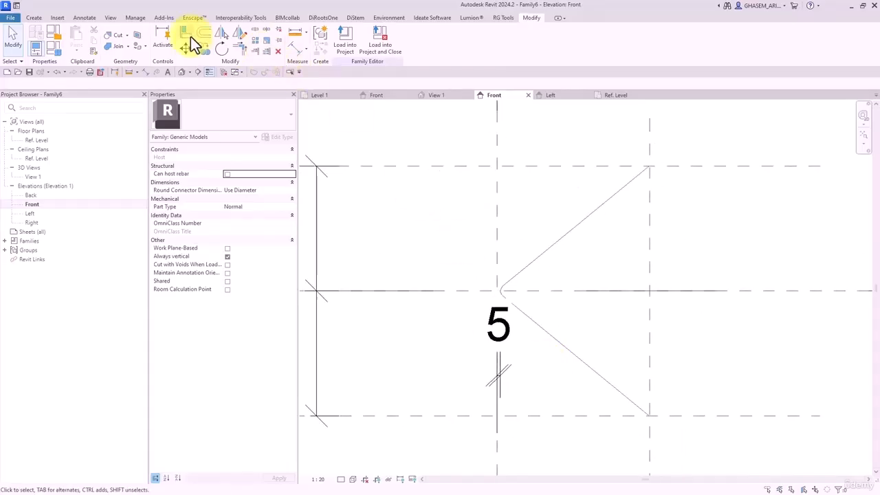
- Try aligning the upper diagonal's end to the top and right planes, then unlock it and drag it onto their intersection
left_click(190, 37)
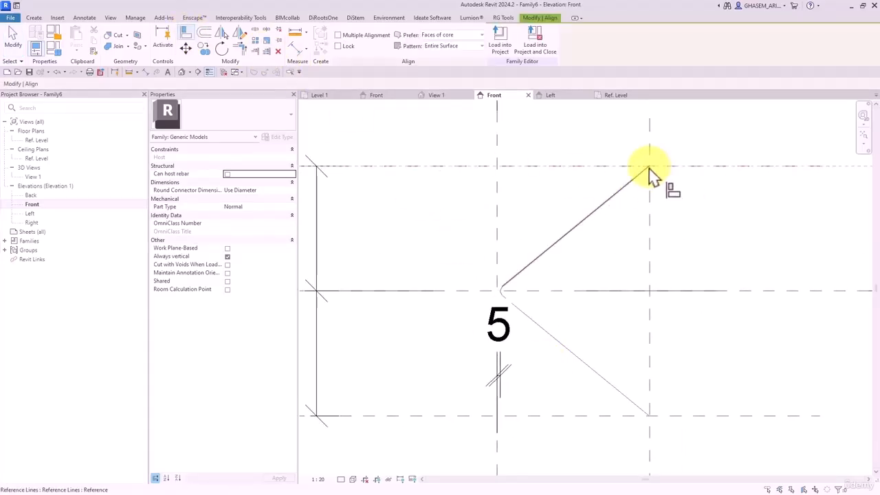
left_click(650, 168)
left_click(648, 169)
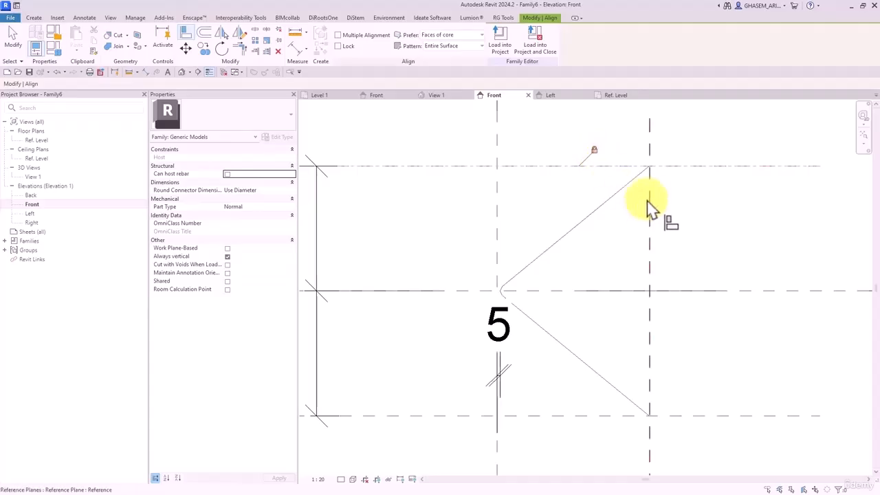
left_click(647, 200)
left_click(651, 167)
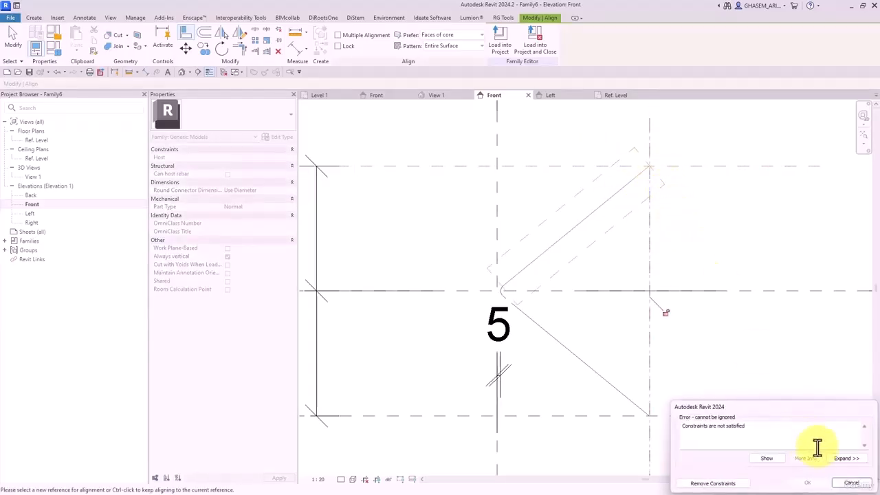
left_click(849, 481)
scroll(687, 149, "up", 3)
key("Escape")
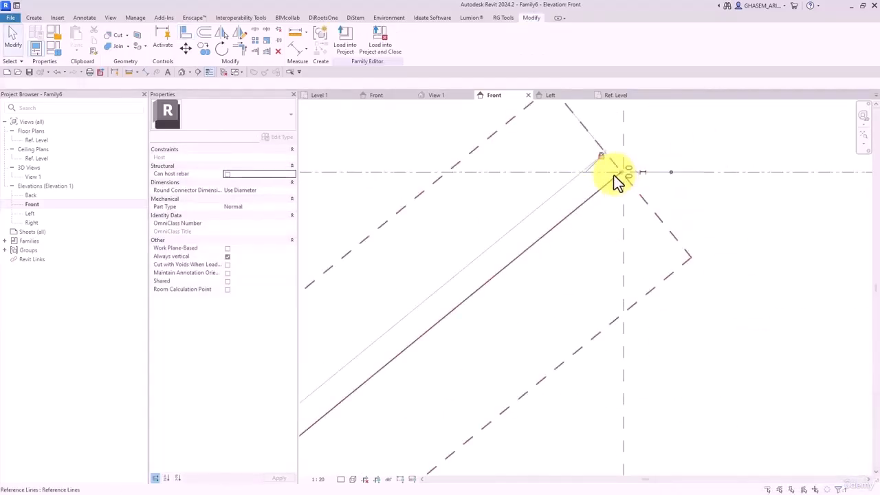
left_click(612, 175)
left_click(550, 121)
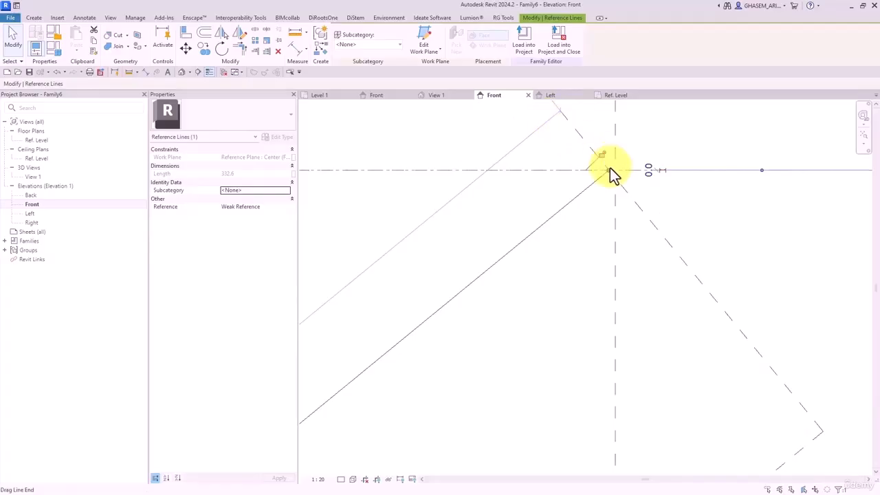
mouse_move(610, 169)
left_mouse_down()
mouse_move(601, 180)
mouse_move(615, 171)
left_mouse_up()
- Inspect the V's rounded tip, its small arc and the 5 dimension
scroll(637, 180, "up", 1)
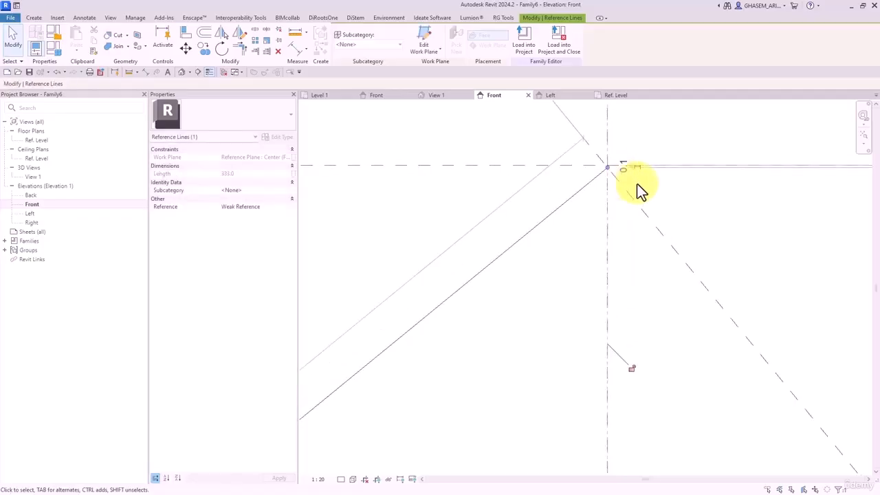
left_click(620, 165)
scroll(565, 216, "down", 2)
middle_click_drag(462, 345, 555, 205)
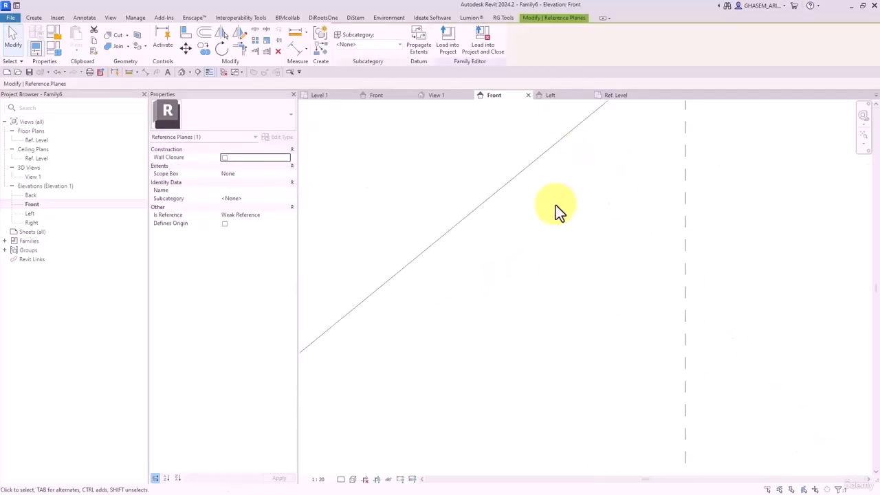
scroll(555, 205, "down", 2)
middle_click_drag(493, 242, 547, 159)
scroll(474, 222, "down", 1)
middle_click_drag(388, 296, 407, 258)
scroll(407, 259, "up", 1)
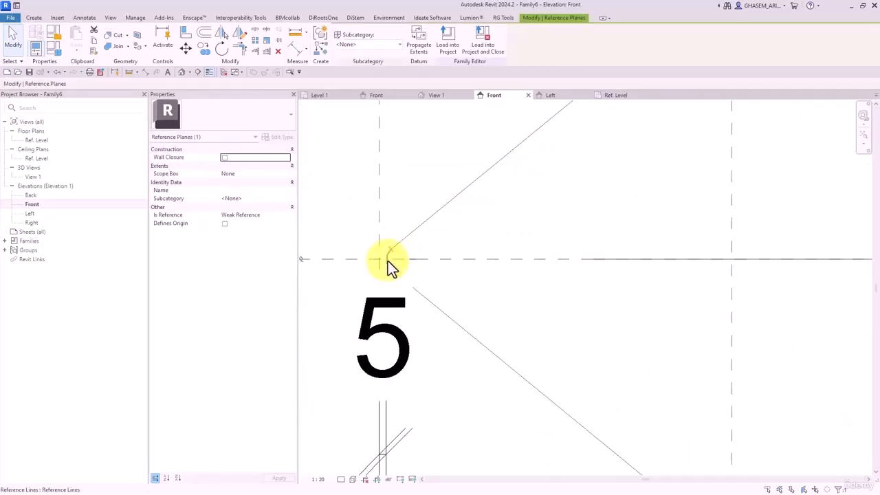
left_click(387, 260)
left_click(436, 220)
- Drag the upper diagonal reference line's end onto the plane intersection
scroll(439, 214, "down", 1)
middle_click_drag(562, 174, 514, 276)
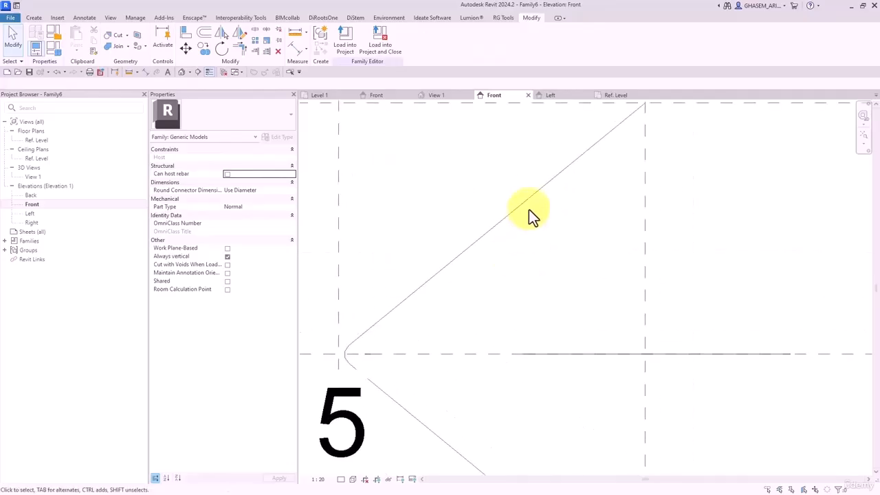
left_click(530, 198)
middle_click_drag(608, 117, 571, 210)
scroll(592, 201, "up", 4)
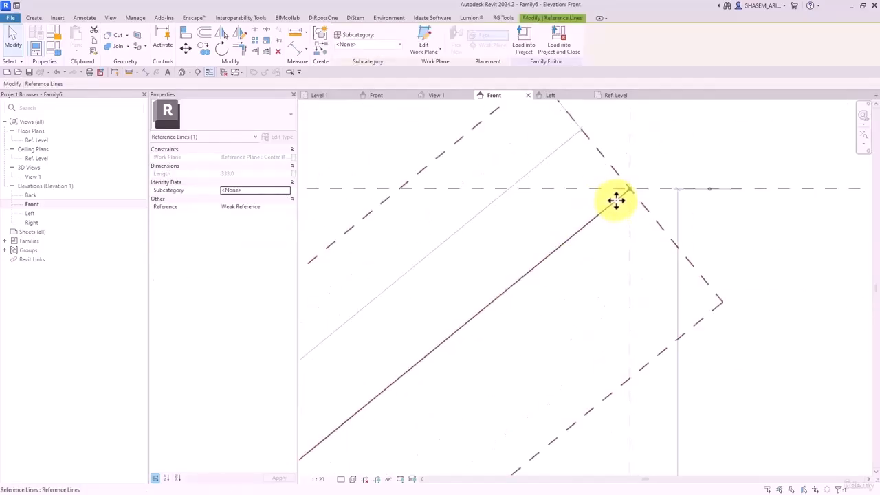
scroll(626, 194, "up", 3)
left_click_drag(633, 181, 622, 187)
scroll(635, 181, "up", 3)
scroll(620, 183, "down", 5)
scroll(628, 180, "up", 2)
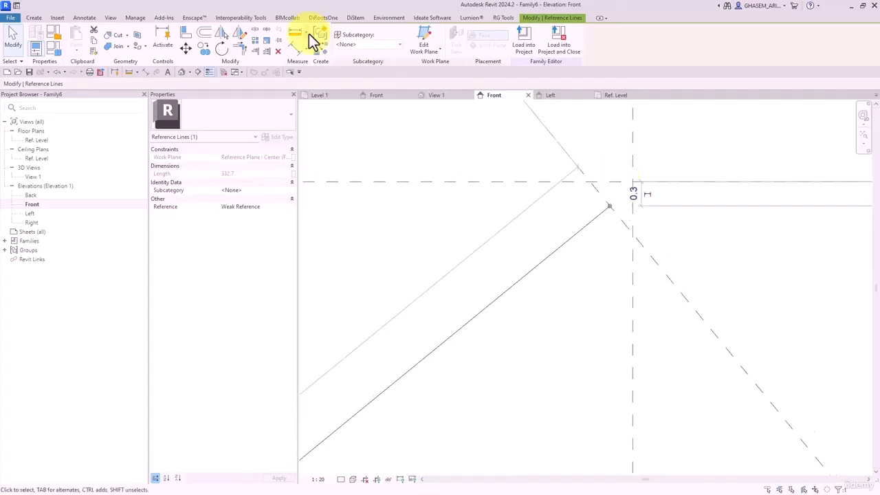
- Align the diagonal's upper end to the vertical reference plane and lock it
left_click(186, 38)
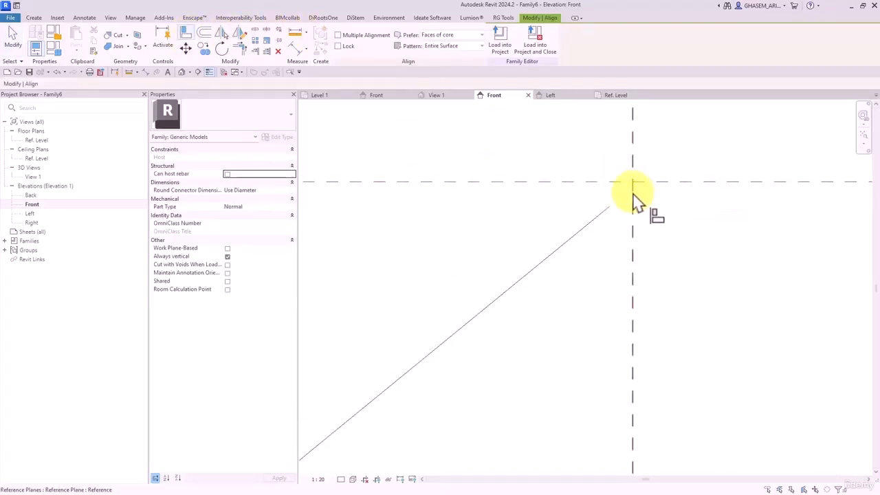
left_click(633, 217)
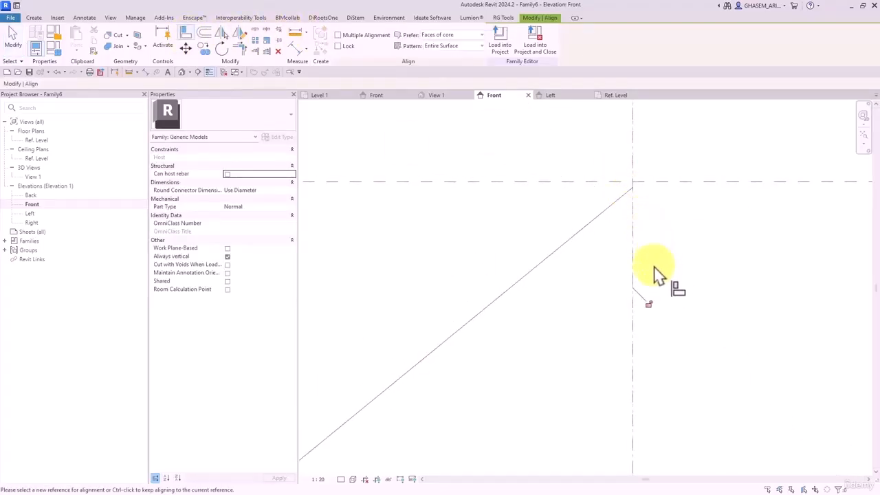
left_click(634, 192)
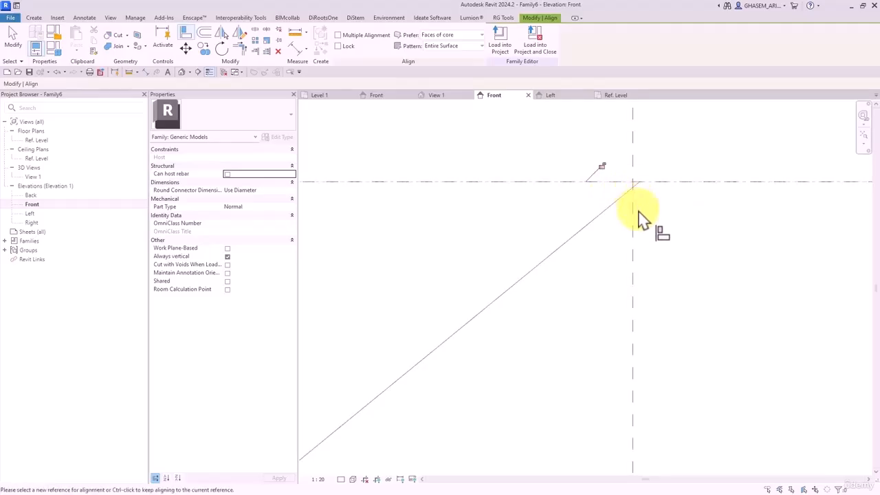
left_click(604, 168)
- Align and lock the lower line end to the horizontal and vertical planes, resolving the constraint error
scroll(647, 187, "down", 5)
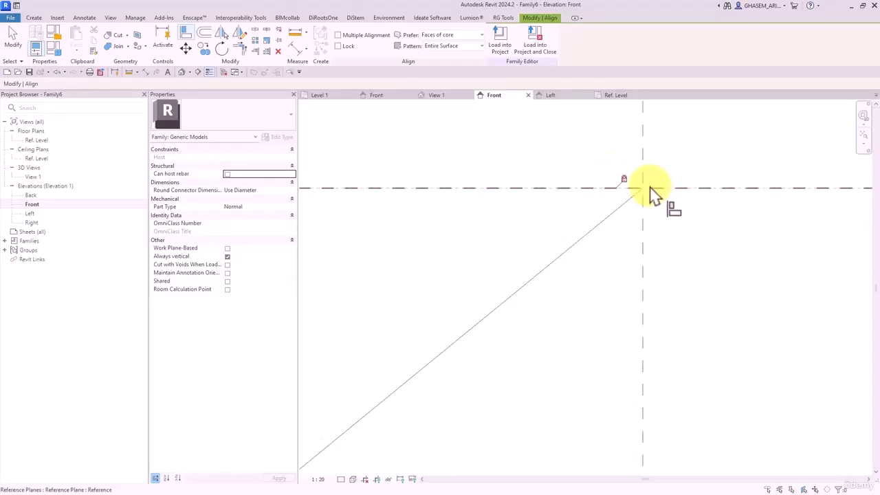
scroll(645, 189, "down", 2)
middle_click_drag(649, 209, 622, 110)
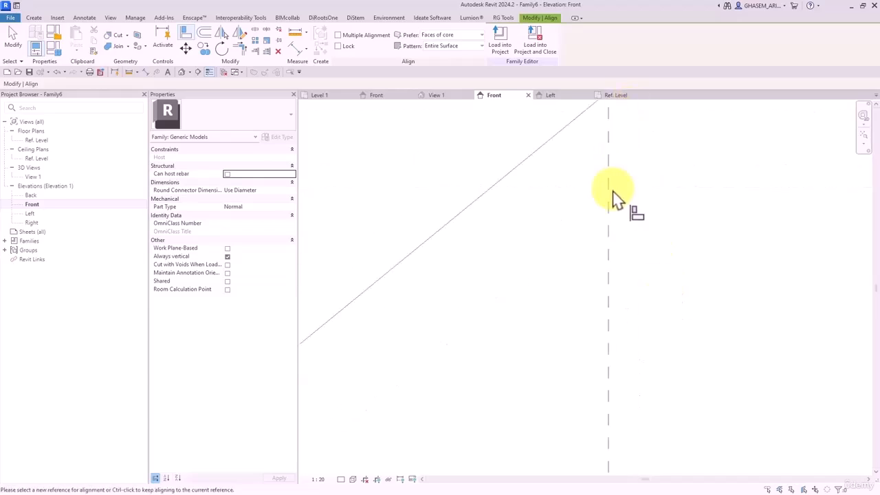
scroll(612, 194, "down", 5)
scroll(614, 357, "up", 3)
middle_click_drag(613, 361, 614, 260)
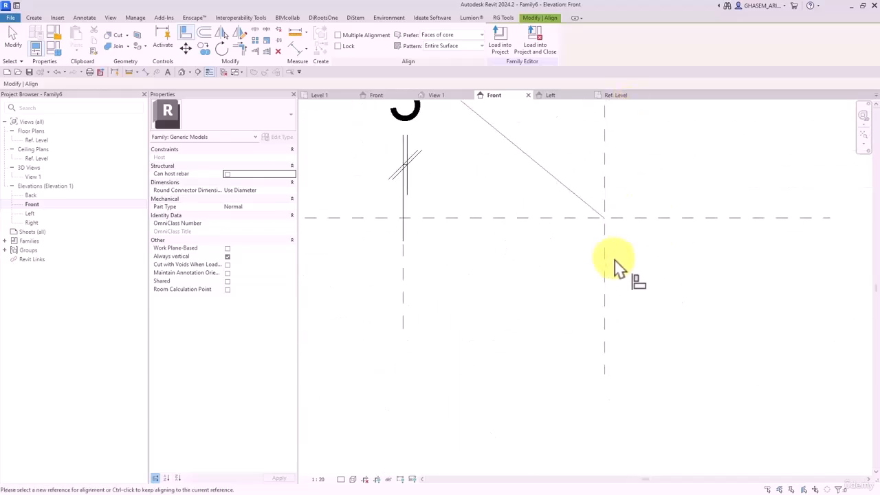
left_click(604, 220)
left_click(582, 204)
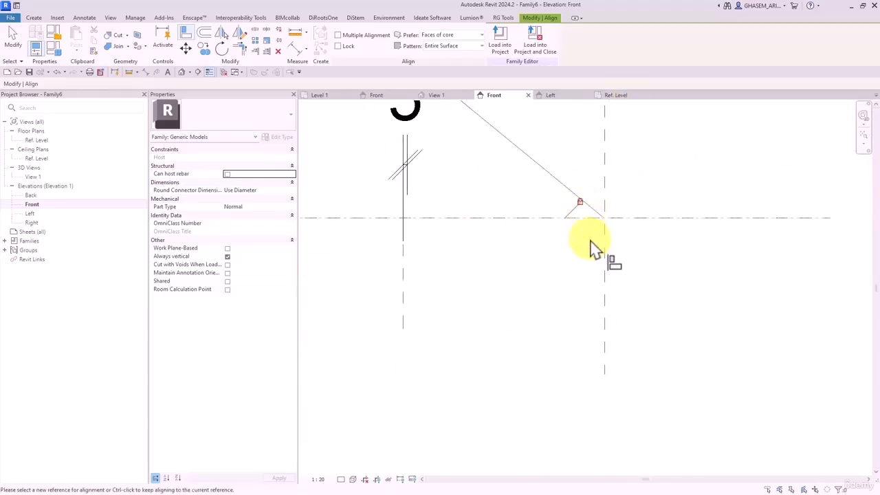
left_click(604, 260)
left_click(604, 222)
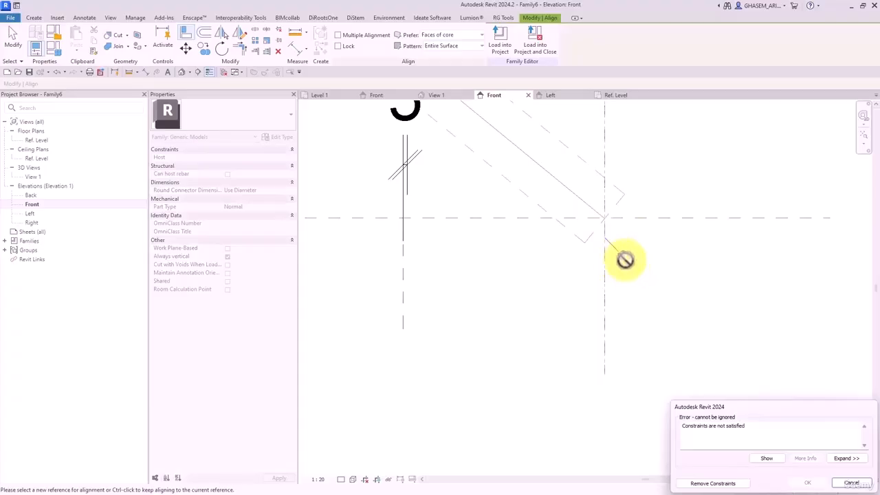
left_click(704, 483)
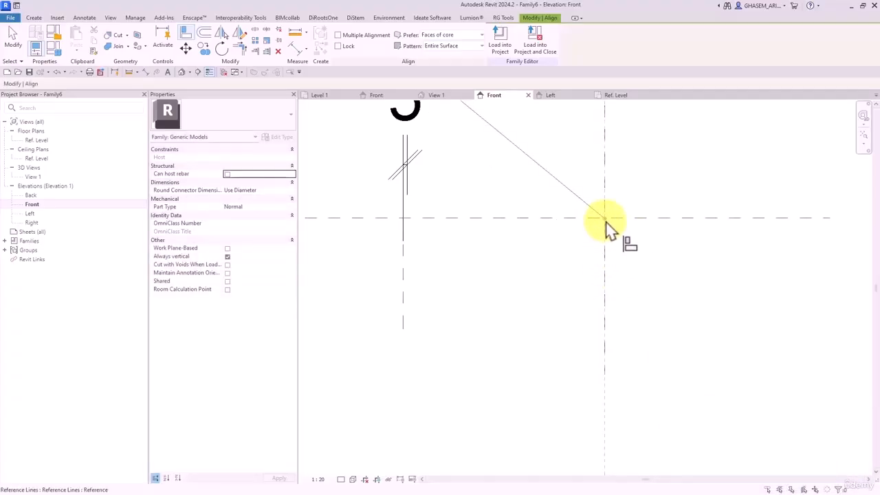
- Flex the width w to 180 by dragging the right reference plane
scroll(632, 289, "down", 1)
scroll(635, 292, "down", 6)
key("Escape")
key("Escape")
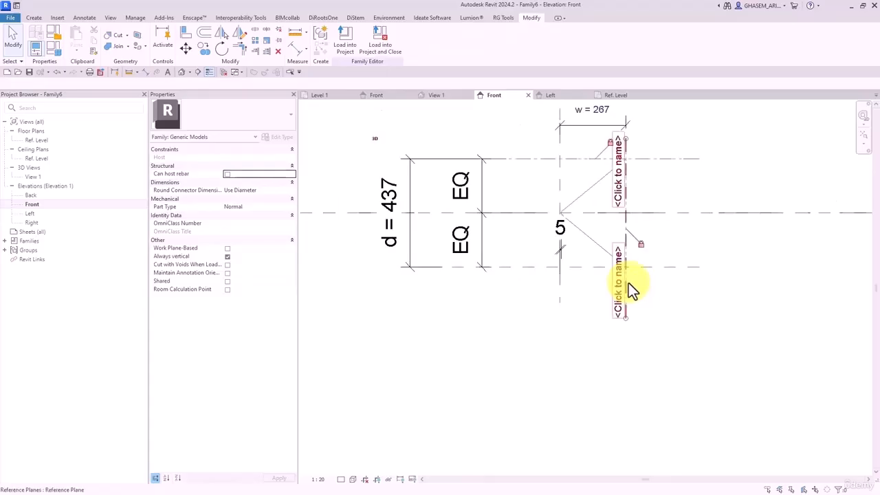
left_click_drag(629, 282, 654, 249)
- Flex depth with the lower plane, then set d = 300 and w = 150 in Family Types and apply
left_click(648, 270)
left_click(663, 326)
left_click(60, 51)
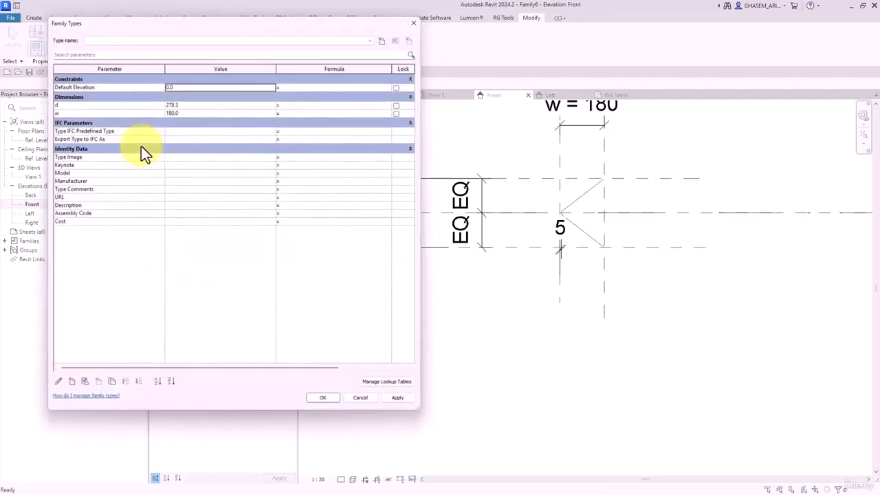
left_click(182, 104)
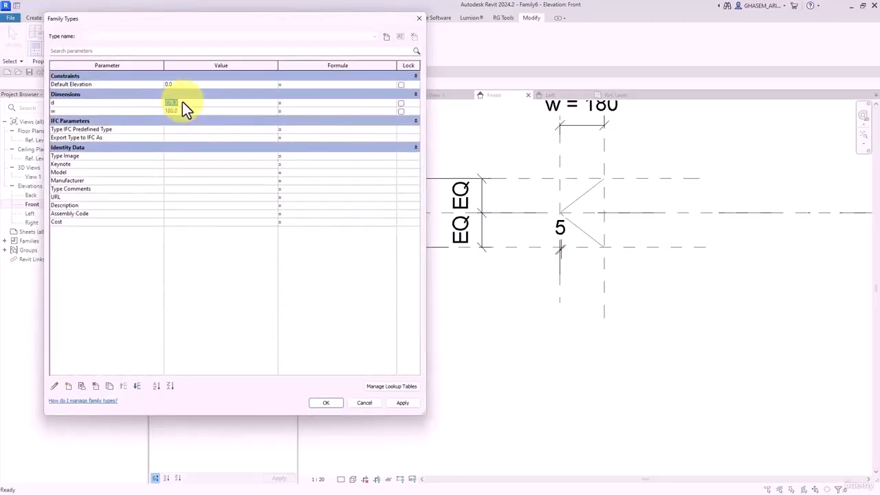
type("300")
left_click(184, 113)
type("150")
left_click(402, 402)
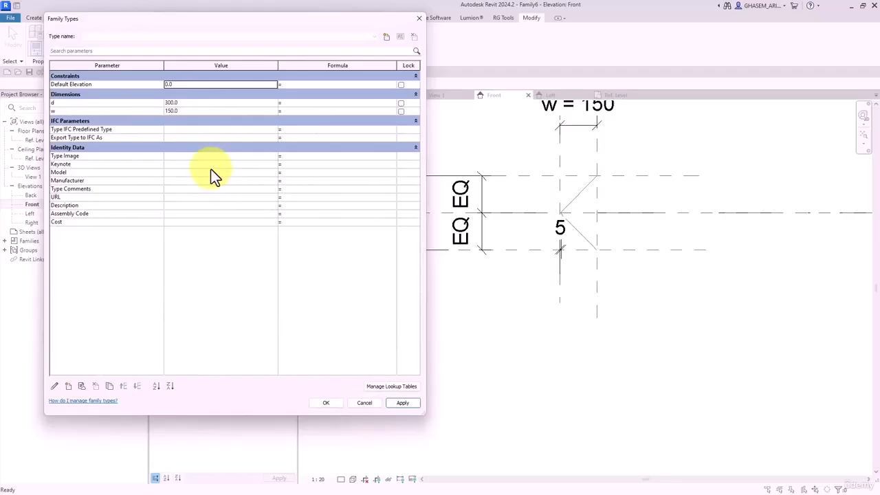
- Change w to 100, apply it and close Family Types
left_click(186, 112)
type("100")
left_click(402, 402)
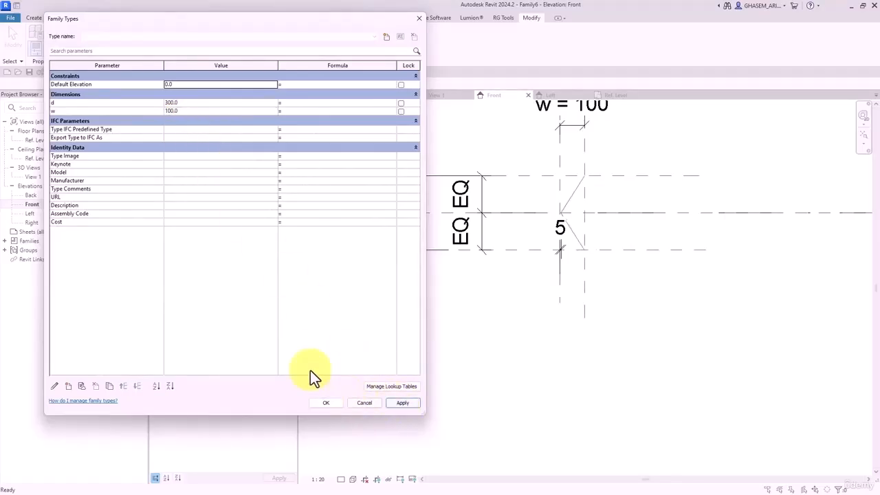
left_click(325, 403)
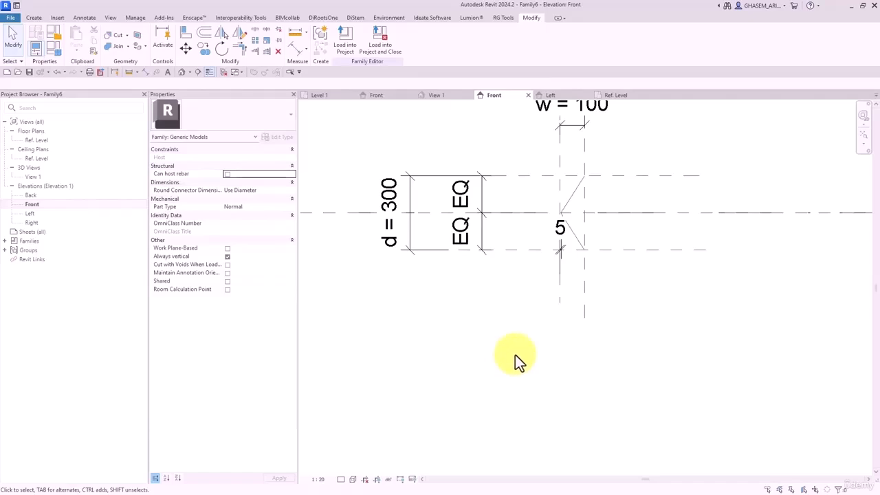
scroll(560, 196, "up", 5)
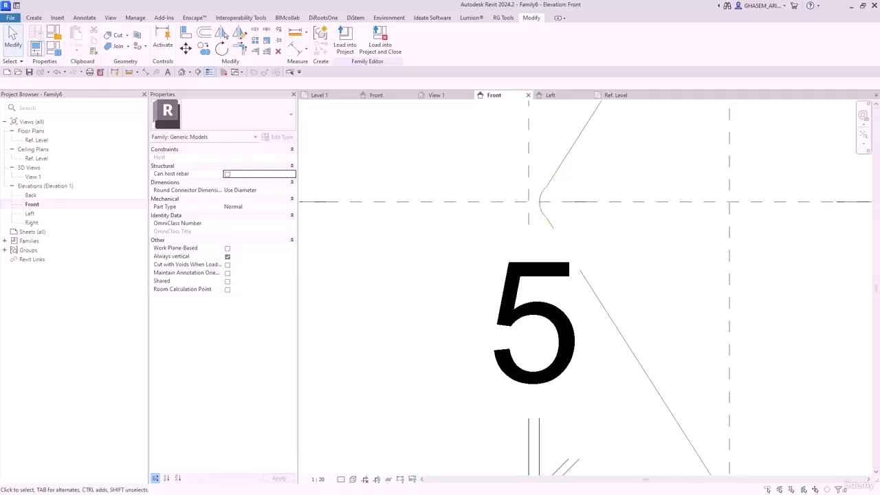
left_click_drag(879, 32, 435, 35)
scroll(421, 378, "up", 5)
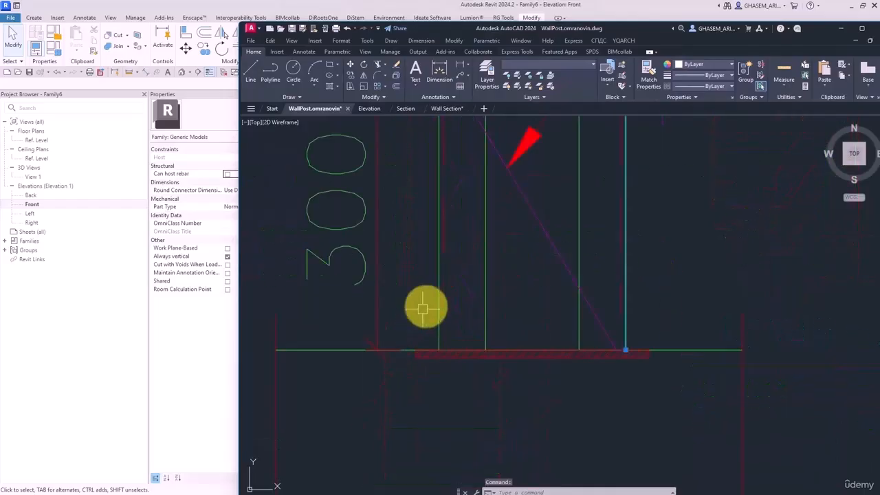
scroll(489, 206, "up", 2)
middle_click_drag(490, 206, 484, 343)
middle_click_drag(435, 157, 408, 295)
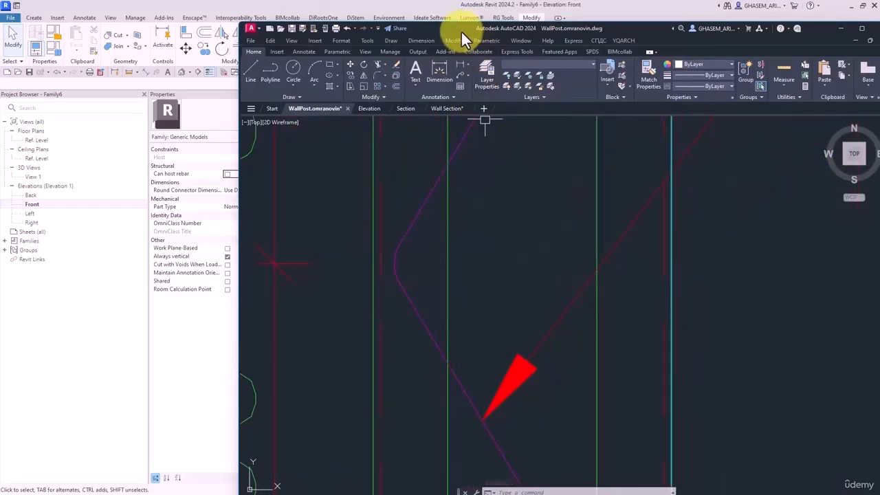
left_click_drag(460, 30, 879, 32)
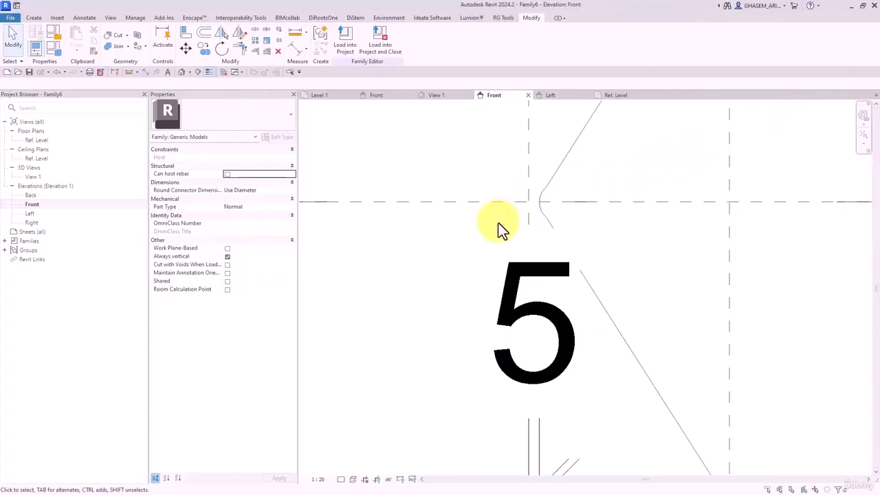
- Check the Front elevation's reference plane layout, then switch to the default 3D view
scroll(536, 210, "down", 2)
middle_click_drag(536, 210, 482, 186)
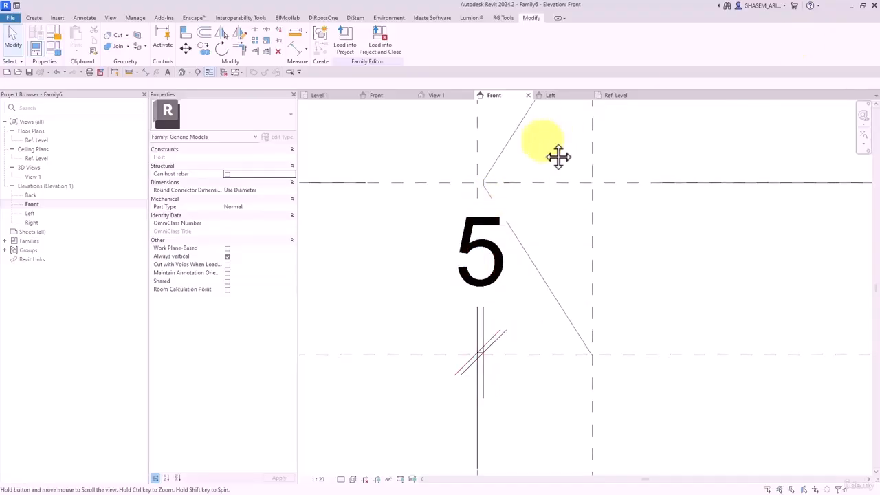
scroll(543, 288, "down", 2)
middle_click_drag(548, 156, 519, 237)
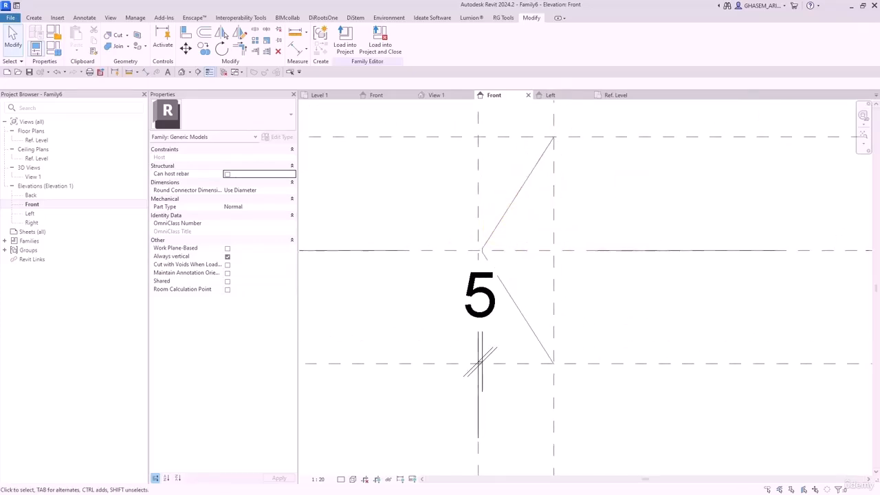
mouse_move(576, 220)
middle_mouse_down()
mouse_move(546, 237)
mouse_move(555, 255)
mouse_move(572, 235)
middle_mouse_up()
scroll(546, 237, "down", 1)
scroll(573, 235, "down", 1)
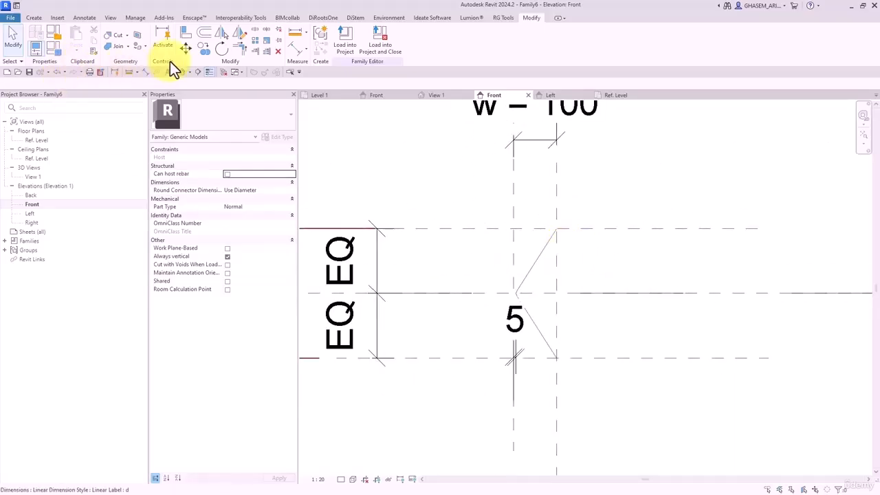
left_click(183, 73)
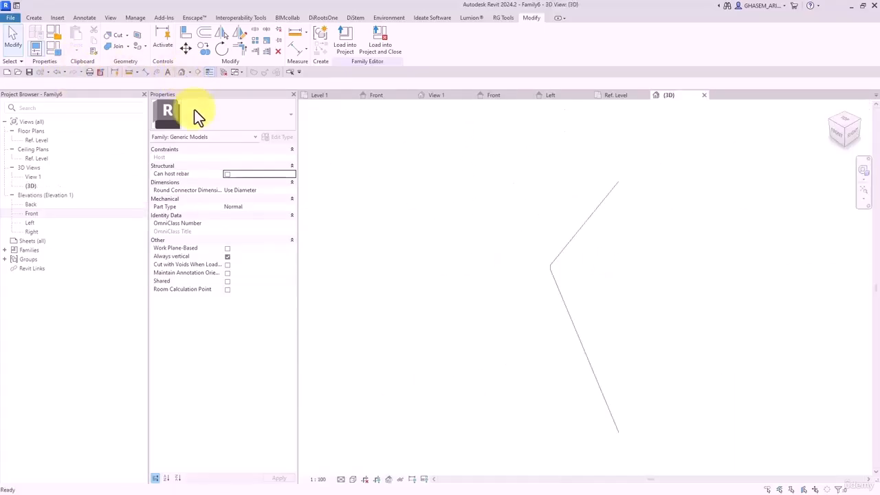
- Orbit the 3D view and start a sweep, picking existing lines as its path
middle_click_drag(494, 266, 425, 196, "shift")
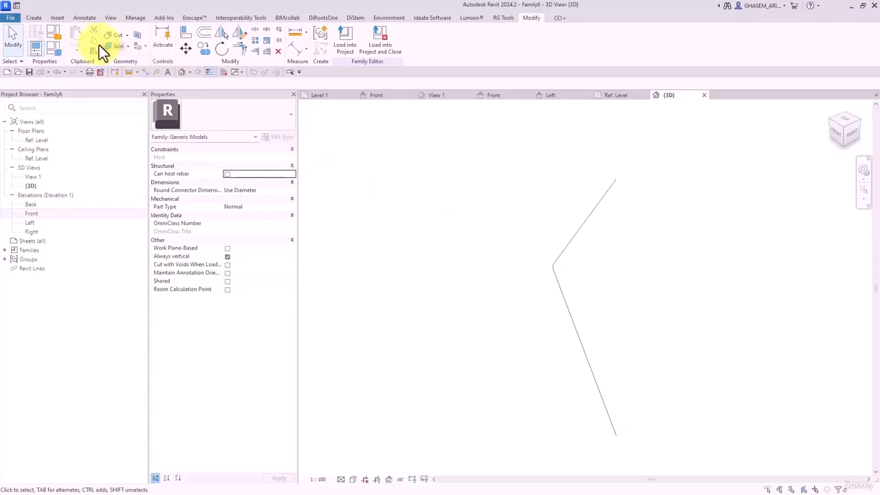
left_click(39, 17)
left_click(136, 47)
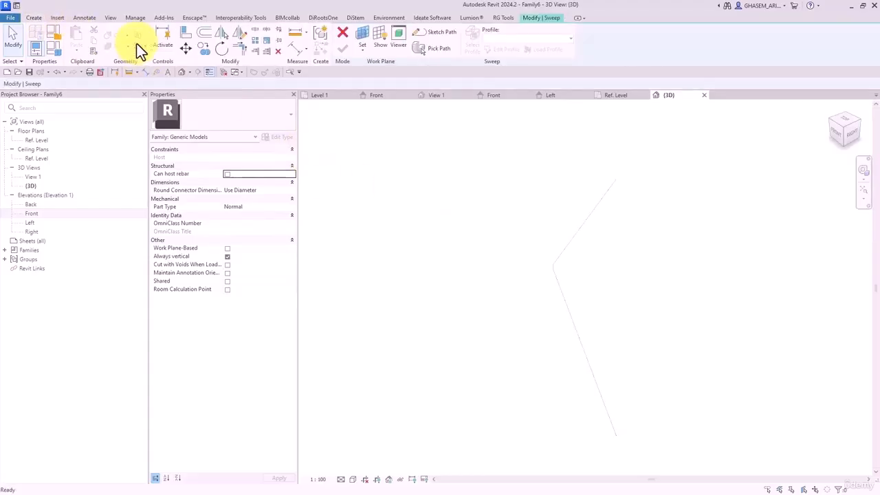
left_click(440, 55)
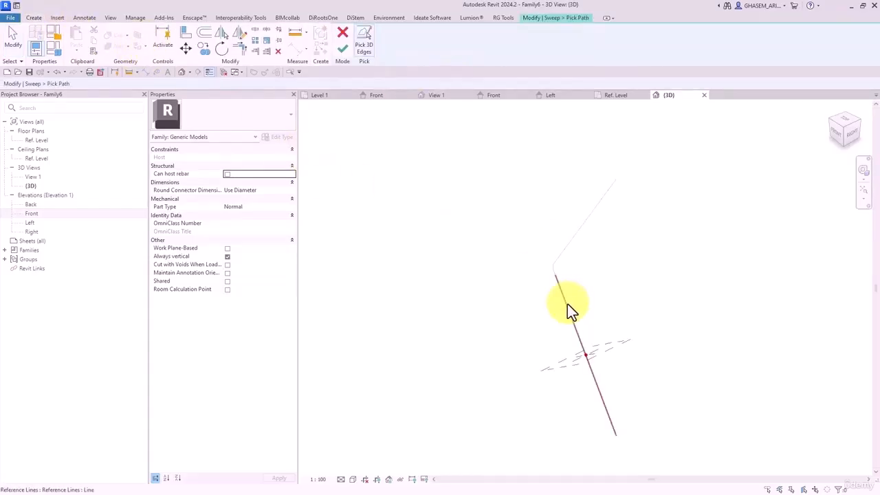
- Cancel path picking, discard the picked path and exit the unfinished sweep
middle_click_drag(566, 253, 535, 298, "shift")
scroll(491, 245, "up", 1)
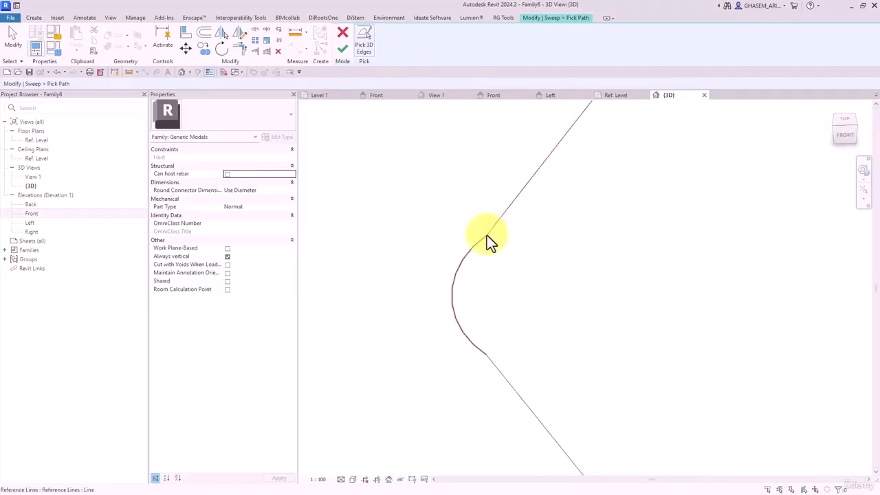
key("Escape")
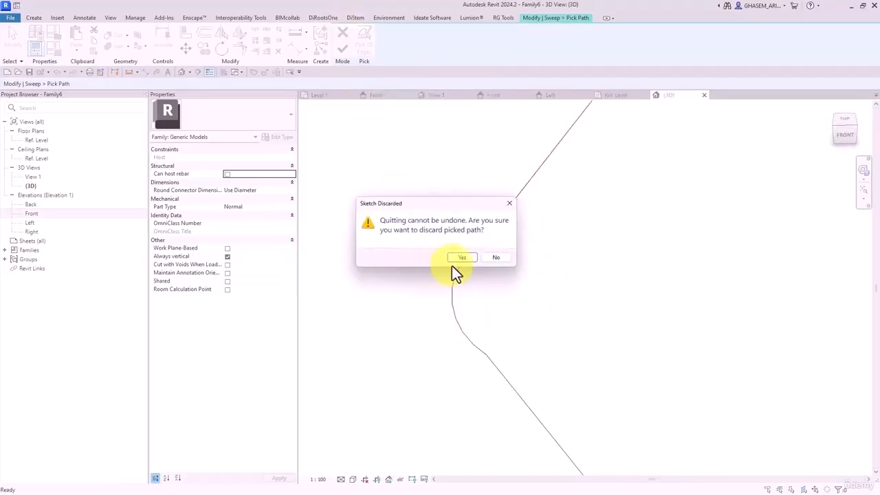
left_click(461, 256)
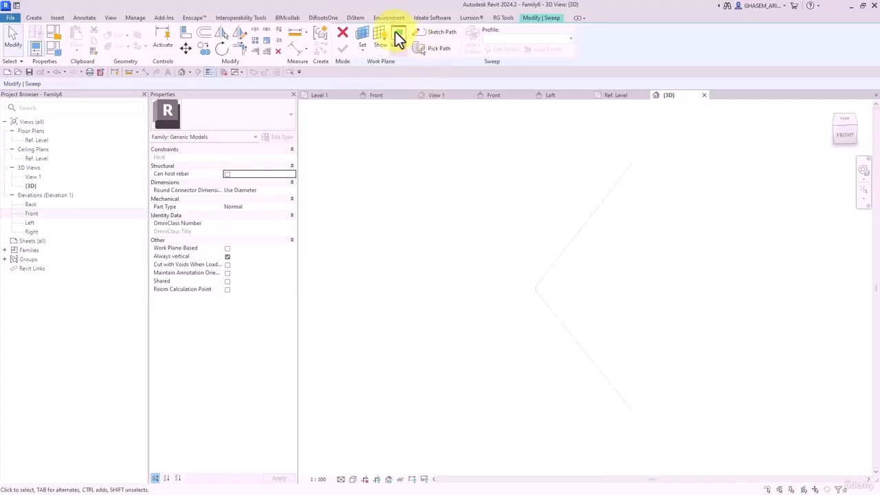
left_click(343, 34)
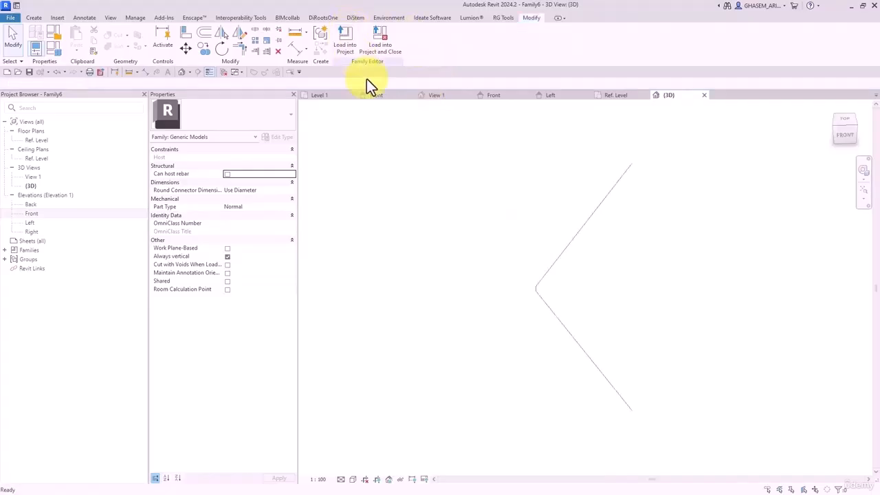
- Open the Front elevation and delete the old arc reference curve
double_click(34, 215)
scroll(621, 301, "up", 4)
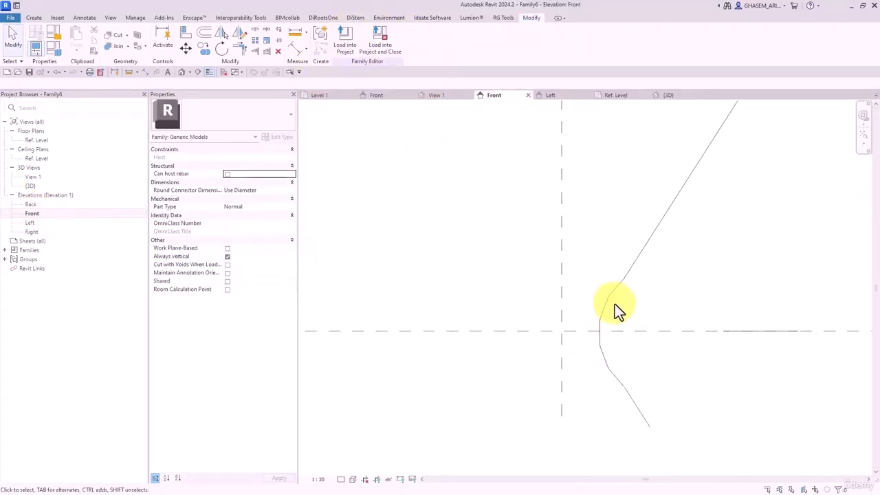
left_click(612, 297)
key("Delete")
middle_click_drag(627, 293, 559, 246)
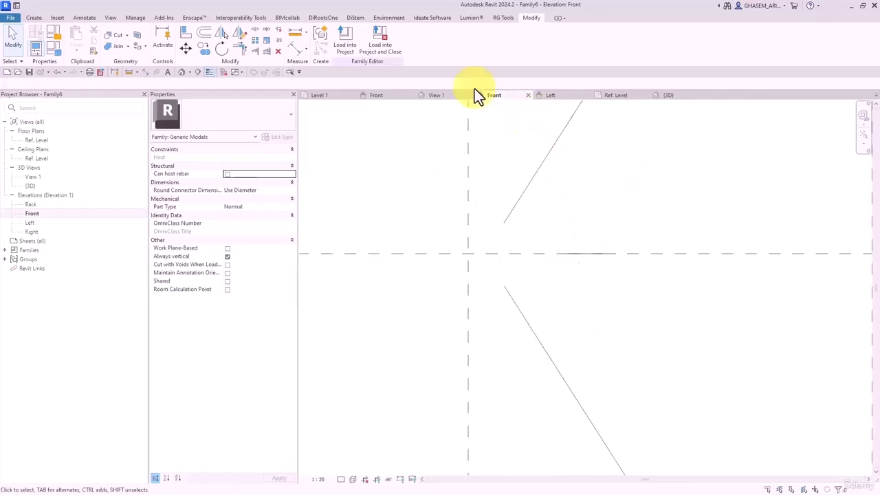
- Join the upper and lower reference lines with a reference-line fillet arc of radius 5
left_click(40, 17)
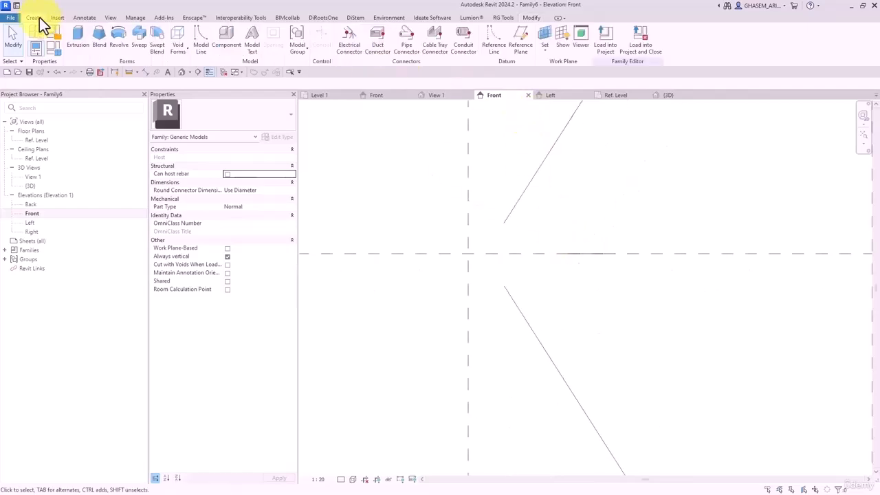
left_click(493, 42)
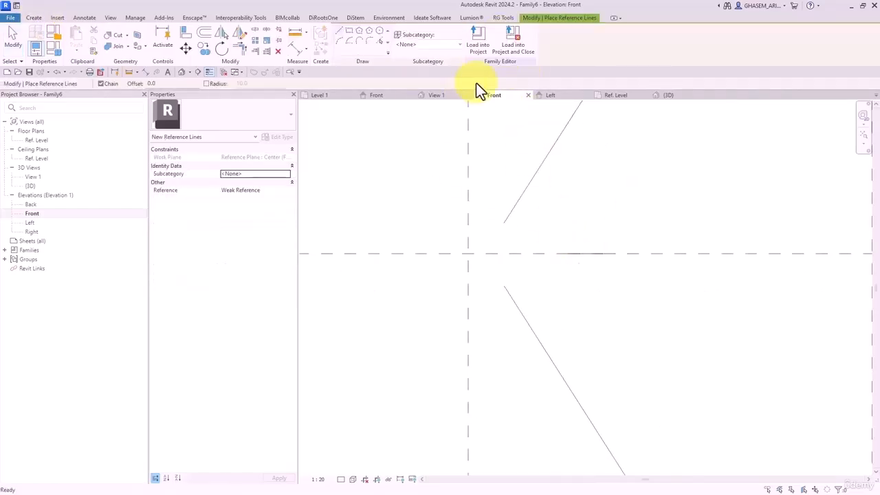
left_click(379, 41)
left_click(516, 213)
left_click(502, 290)
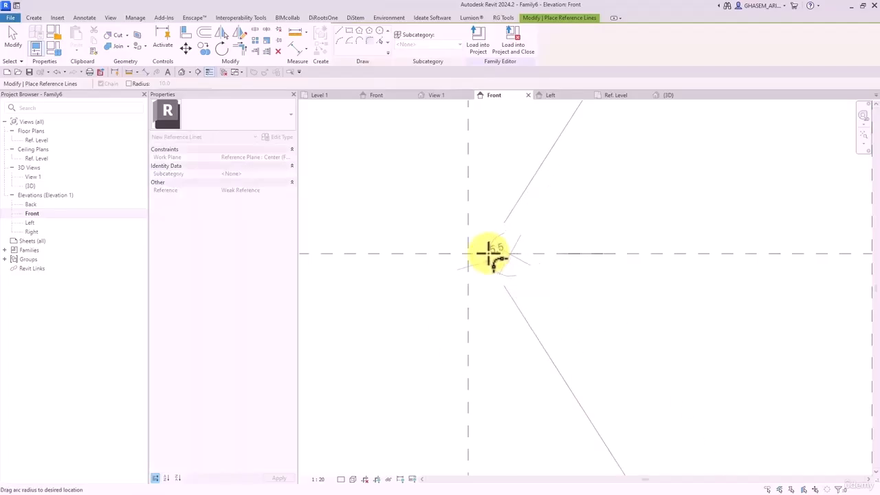
left_click(491, 260)
scroll(502, 261, "up", 3)
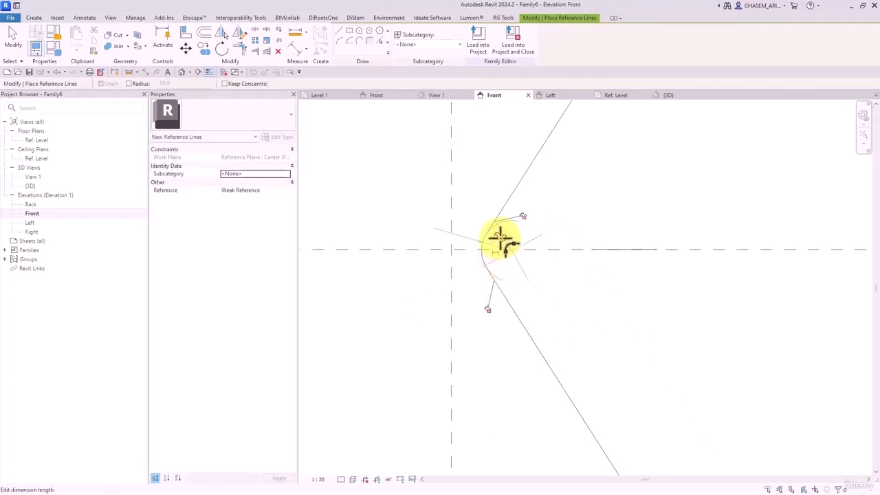
left_click(498, 236)
type("5")
key("Return")
- Begin a dimension from the vertical reference plane, then return to selection
left_click(297, 48)
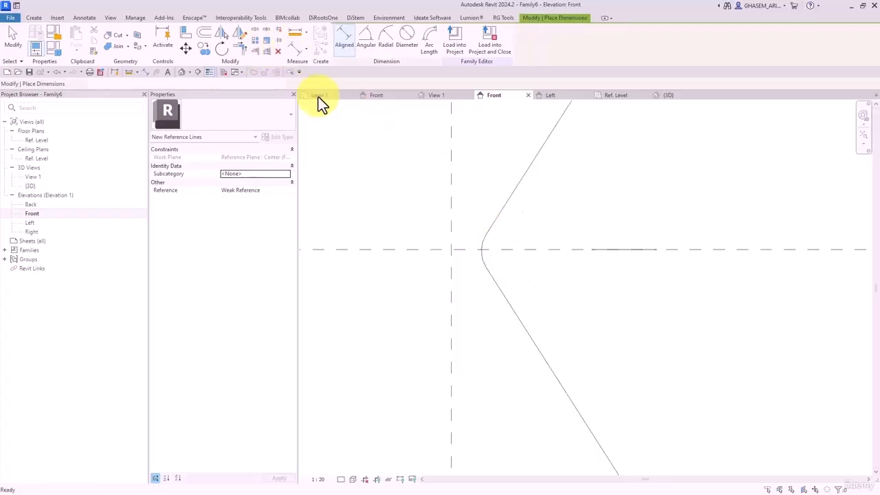
left_click(449, 270)
scroll(474, 264, "up", 6)
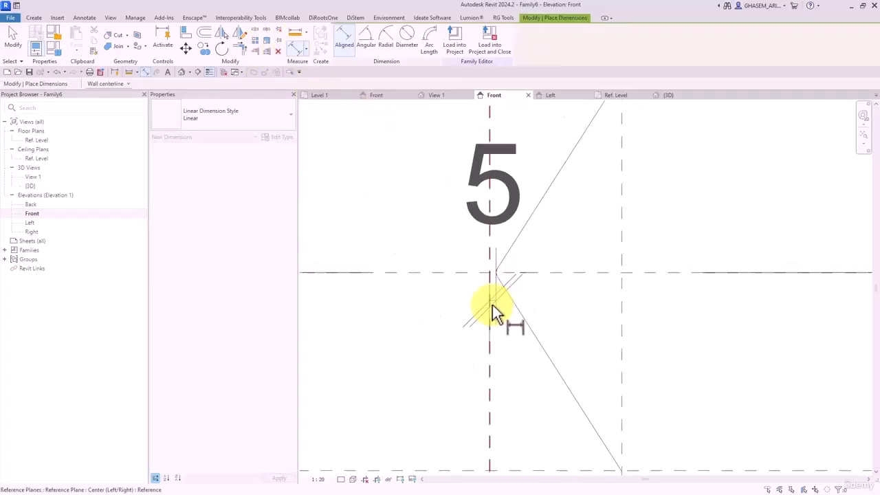
scroll(467, 342, "down", 5)
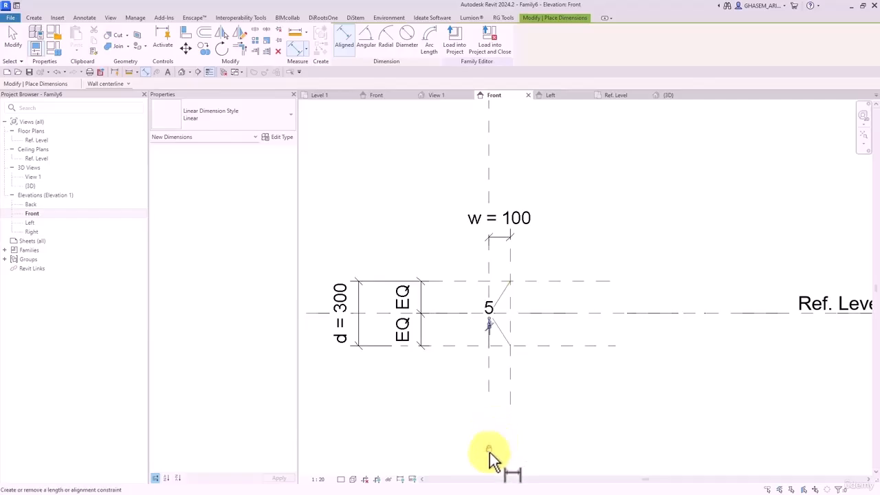
left_click(14, 38)
- Test-flex w with the right plane, undo back to w = 100, and open the default 3D view
scroll(515, 272, "up", 2)
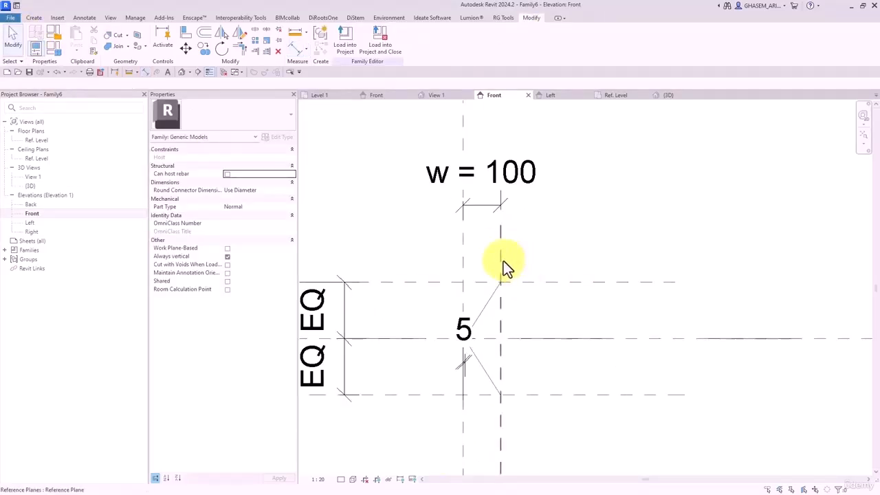
left_click_drag(502, 262, 551, 260)
key("ctrl+z")
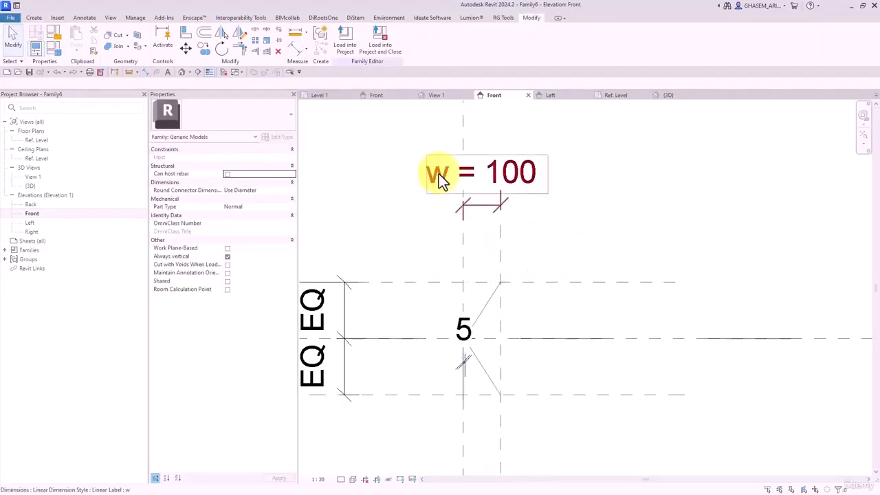
left_click(182, 72)
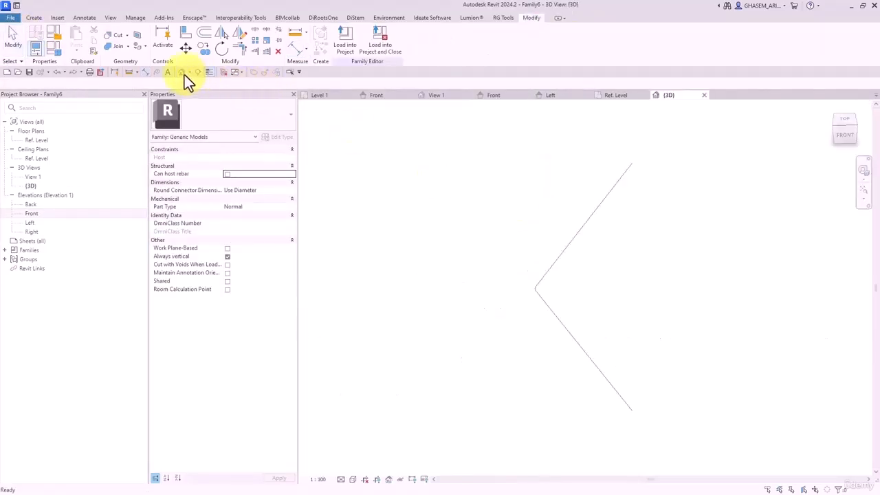
- Start a sweep and pick the filleted reference line as its path
left_click(38, 18)
left_click(140, 36)
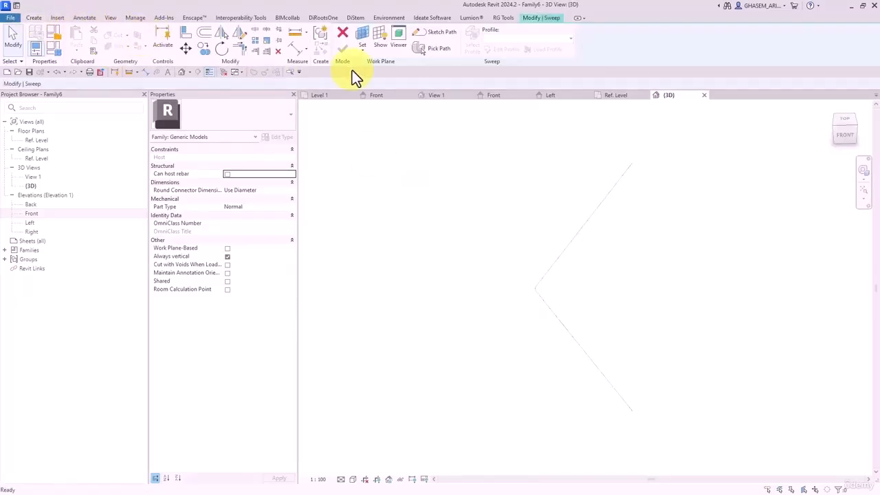
left_click(440, 49)
left_click(531, 320)
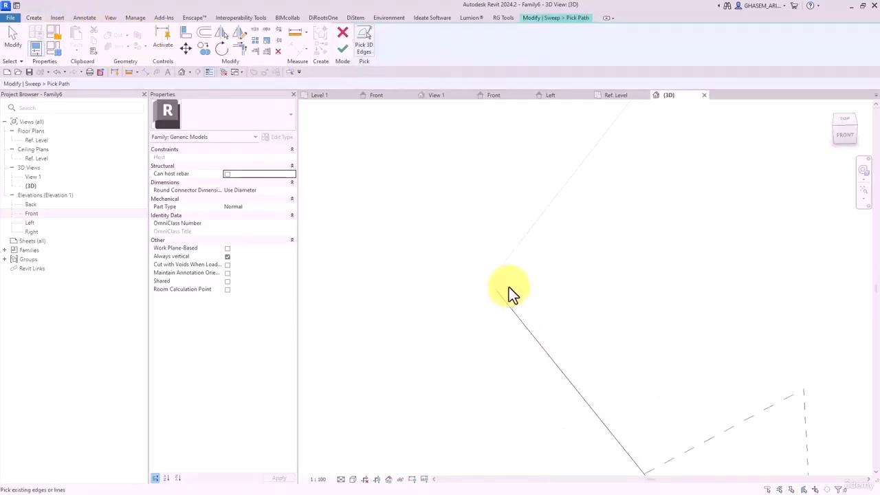
scroll(450, 267, "down", 3)
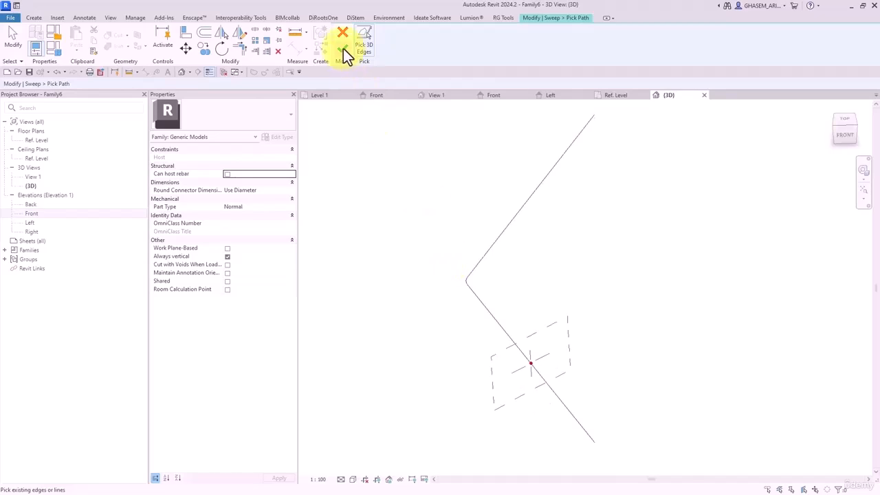
left_click(343, 49)
middle_click_drag(481, 308, 608, 373, "shift")
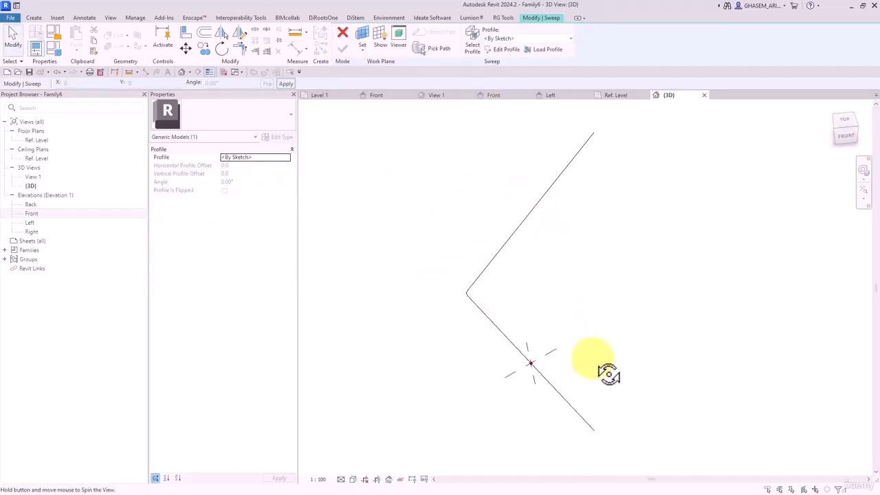
- Sketch a circular profile on the path and try to finish the sweep
left_click(501, 49)
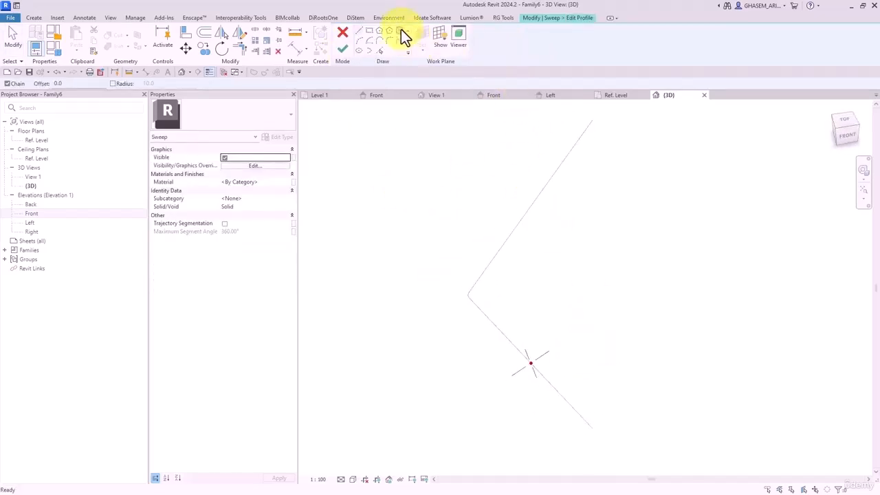
left_click(399, 31)
scroll(530, 367, "up", 4)
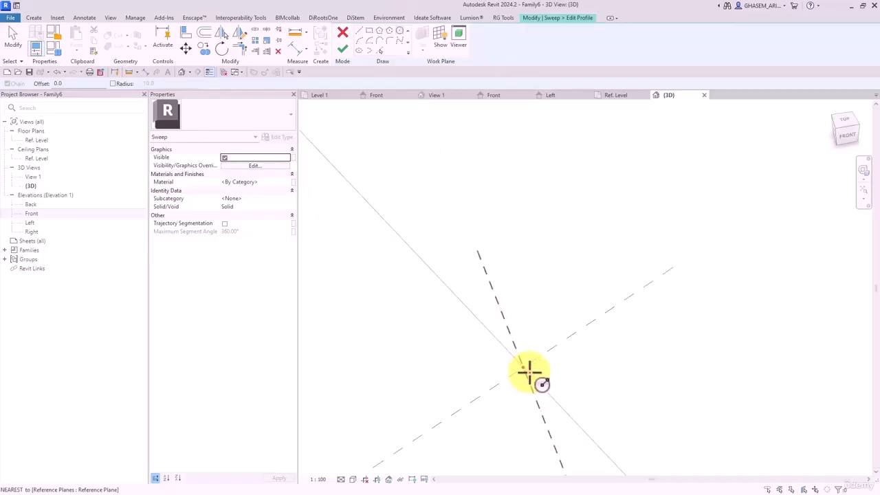
left_click(526, 368)
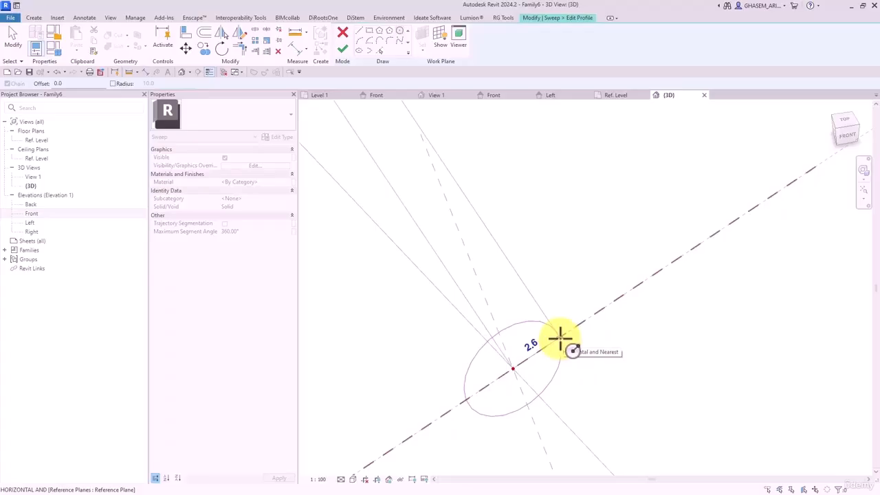
left_click(560, 336)
scroll(571, 335, "down", 5)
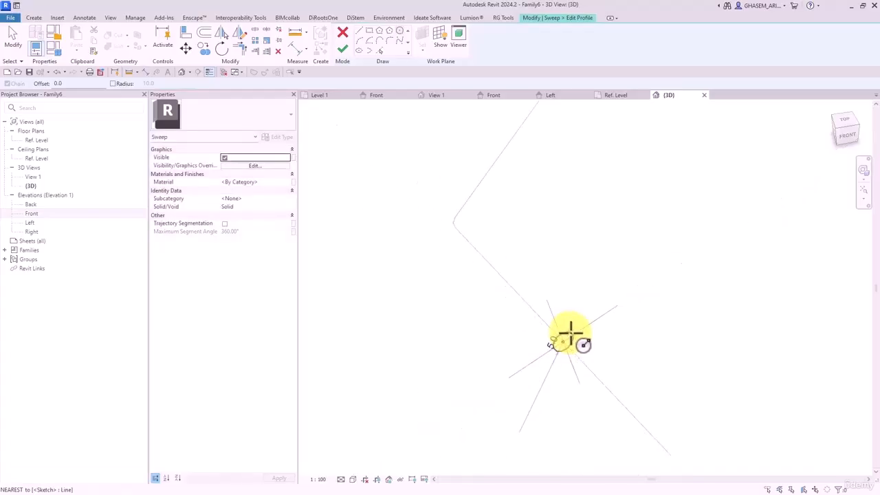
left_click(342, 49)
left_click(343, 49)
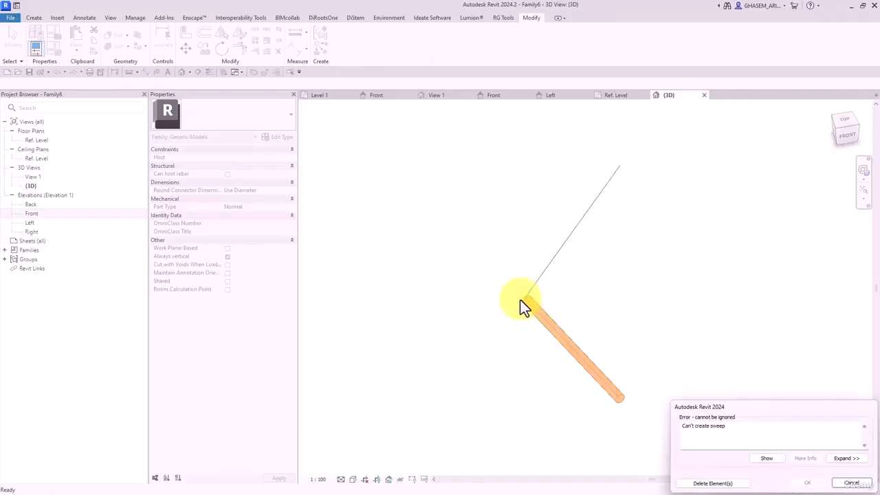
- Dismiss the sweep error, go to the Front elevation and cancel the sweep
left_click(856, 484)
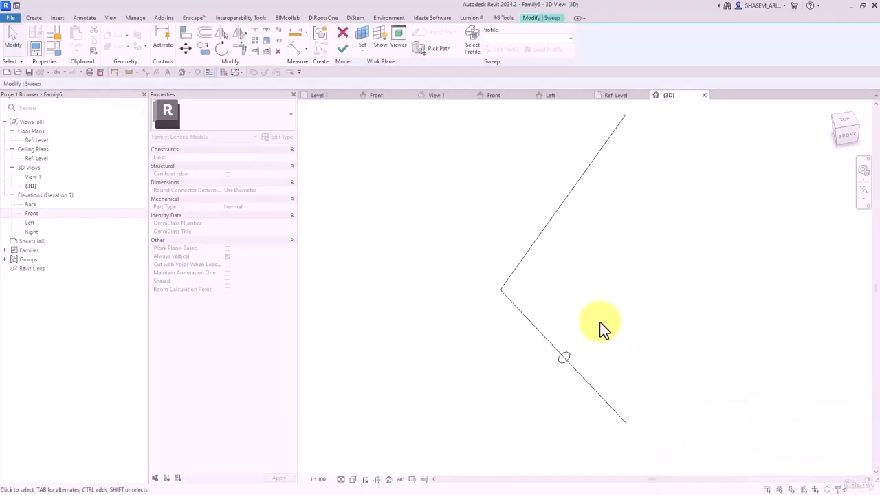
scroll(558, 387, "up", 4)
left_click(577, 406)
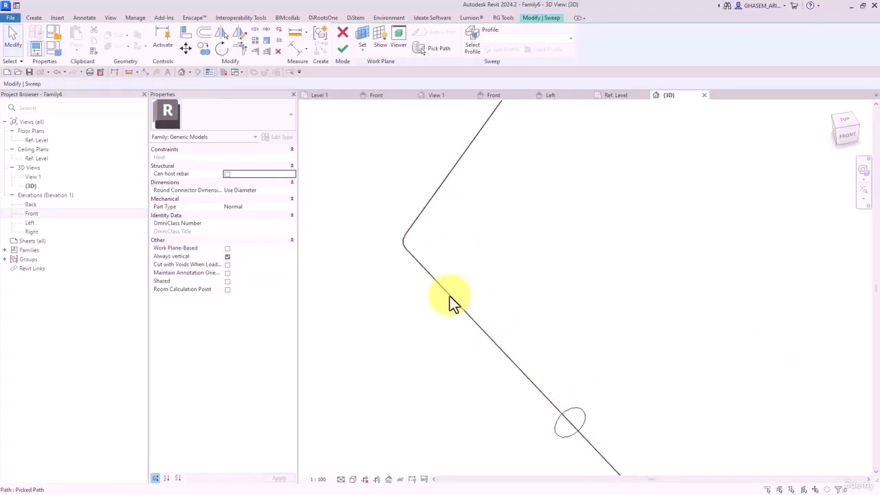
left_click(413, 227)
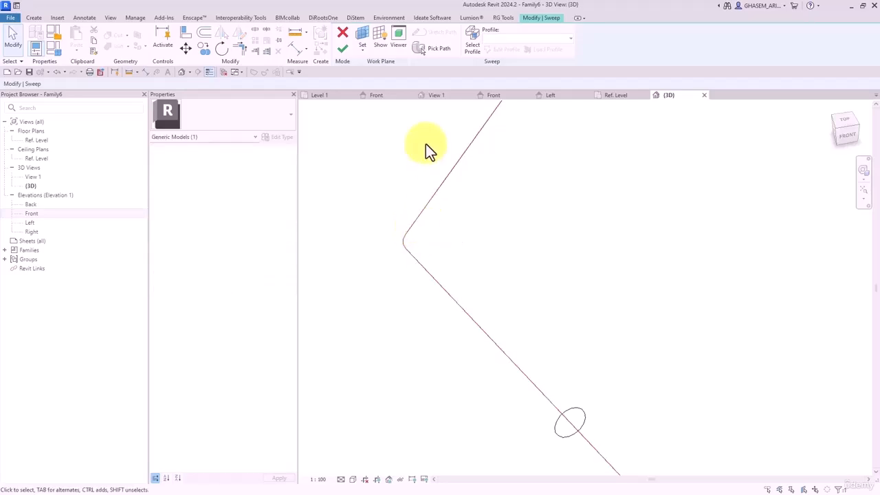
double_click(38, 214)
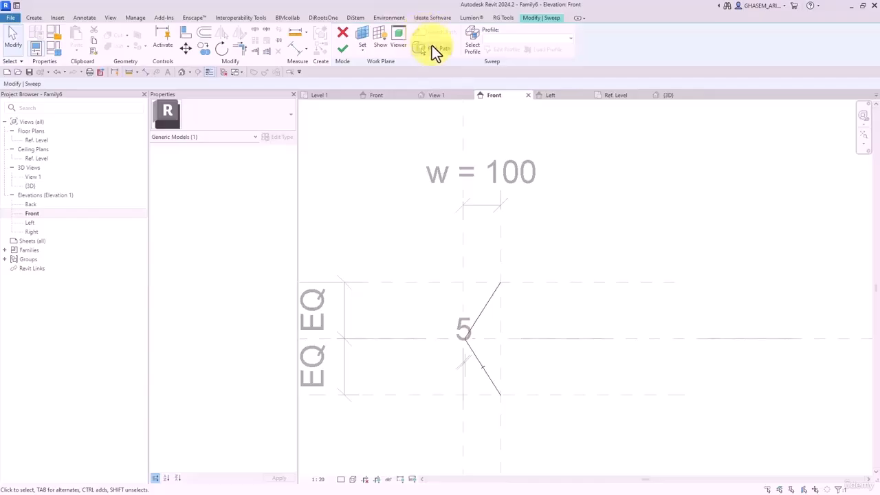
left_click(327, 20)
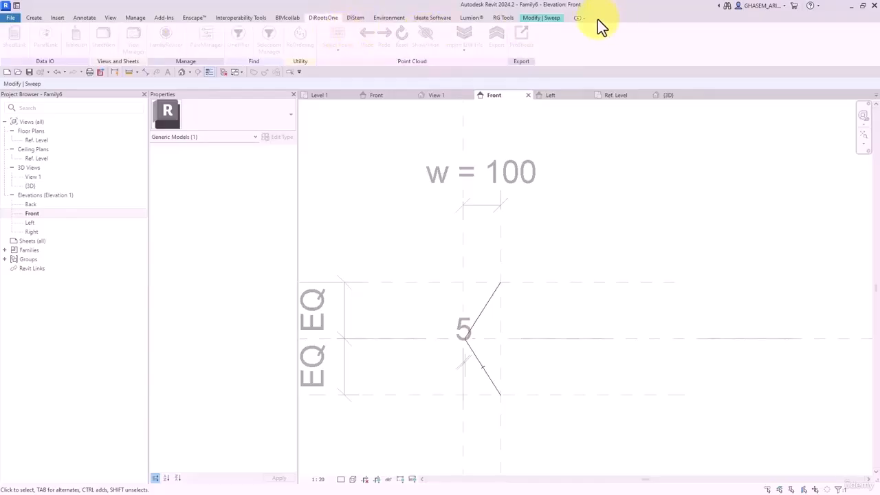
left_click(542, 18)
left_click(342, 32)
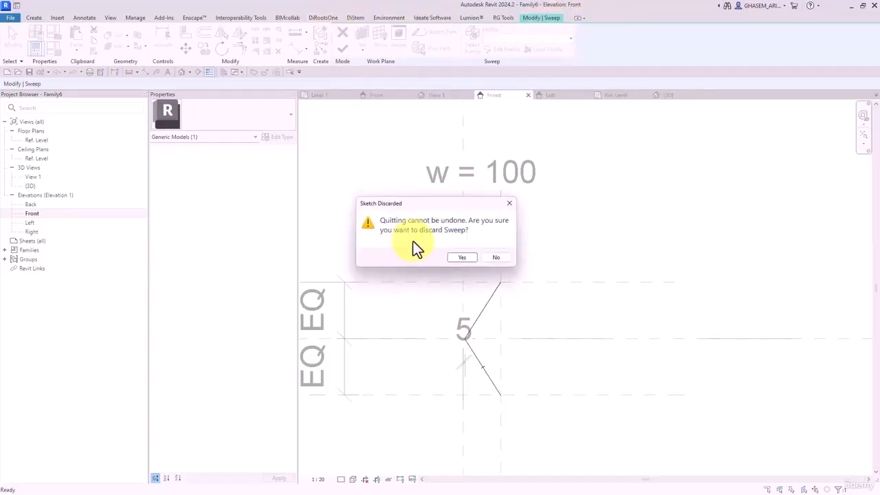
left_click(460, 259)
- Delete the 5 dimension and change the reference line's angle to 10
scroll(468, 314, "up", 2)
scroll(463, 410, "up", 2)
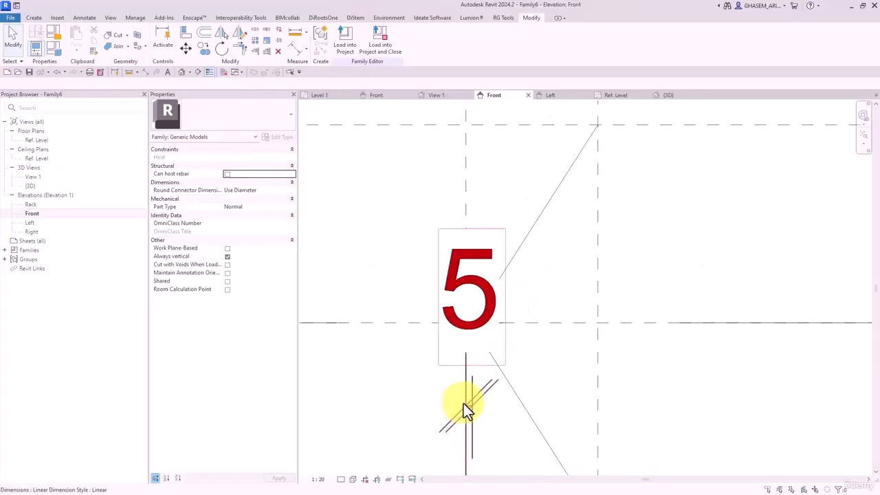
left_click(473, 400)
key("Delete")
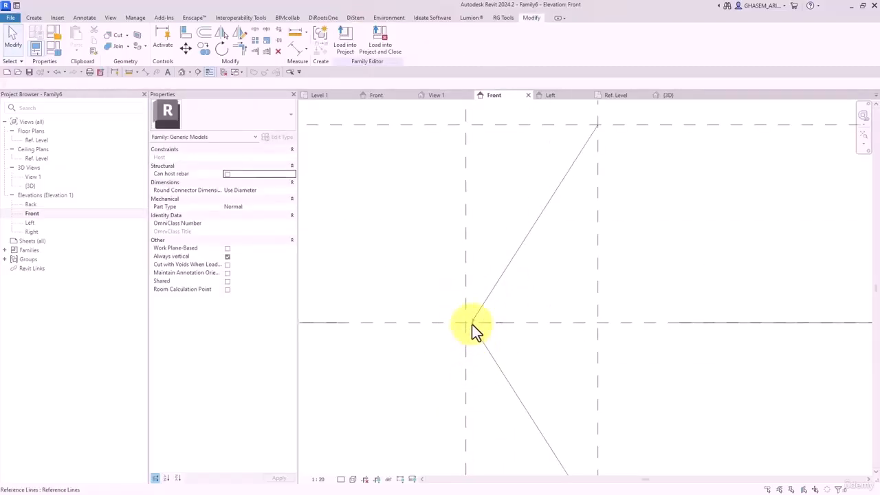
left_click(472, 328)
left_click(474, 312)
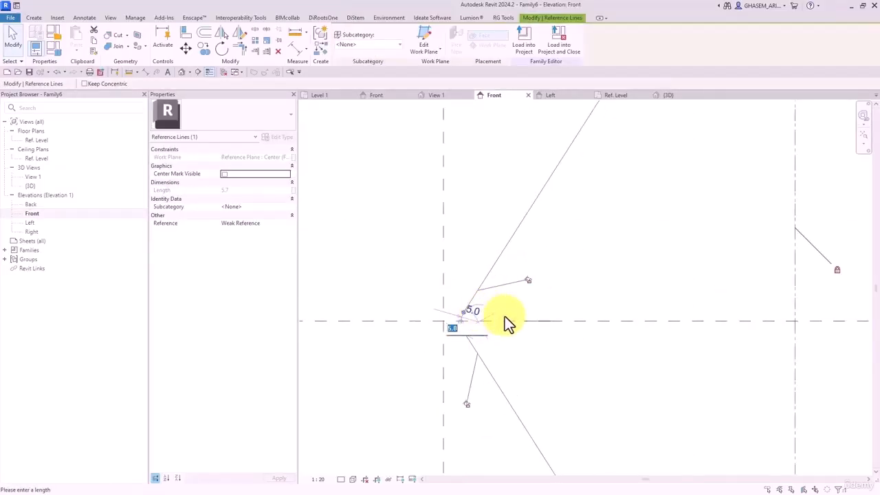
type("10")
key("Return")
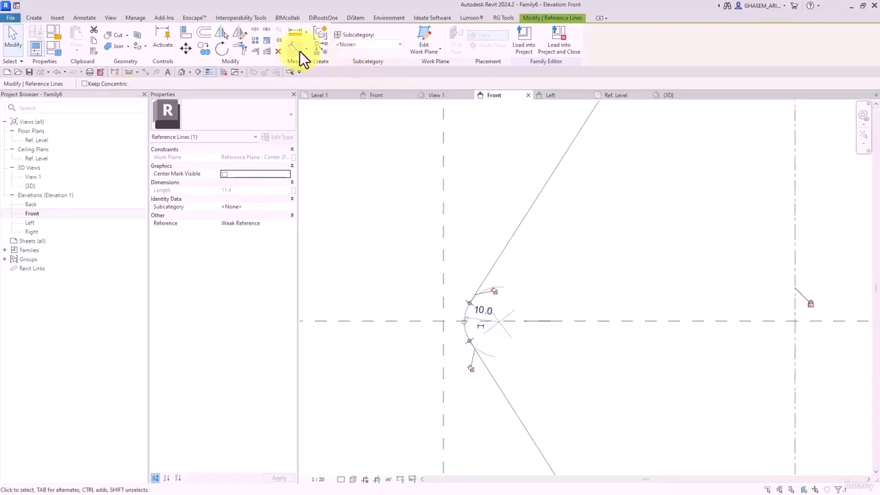
- Add an aligned dimension locked to the vertical reference plane, then switch to the 3D view
left_click(298, 49)
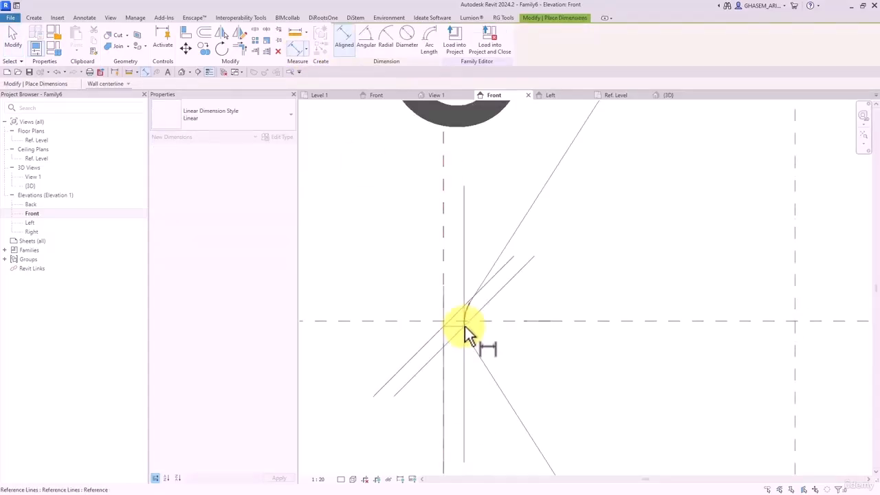
scroll(466, 328, "down", 5)
scroll(465, 376, "down", 3)
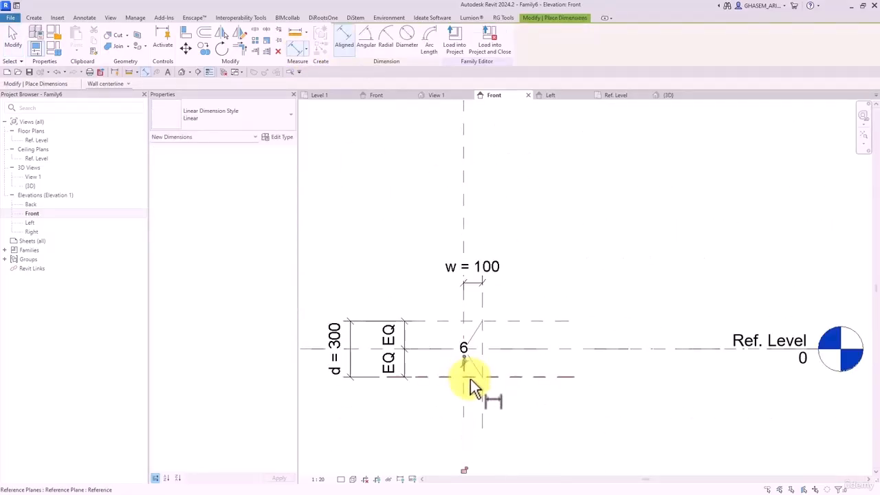
left_click(466, 471)
middle_click_drag(485, 340, 476, 332)
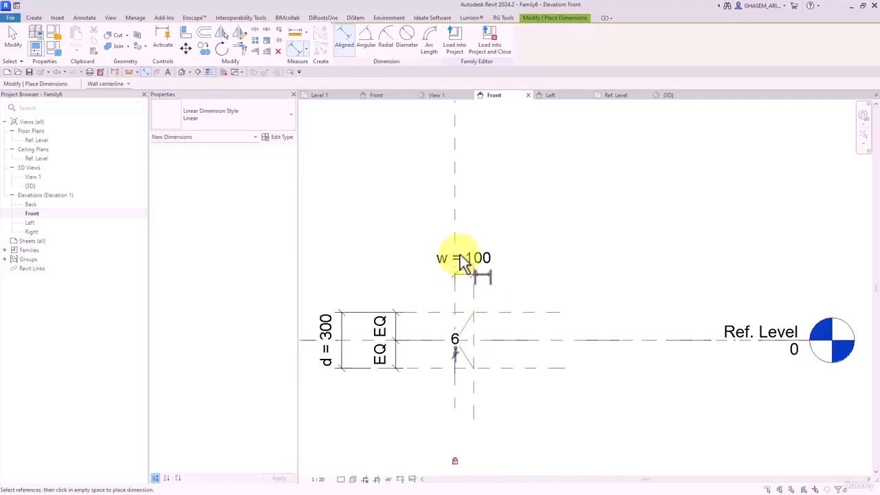
left_click(15, 36)
left_click(181, 72)
- Start a sweep whose path is both reference lines of the V
middle_click_drag(549, 254, 532, 260, "shift")
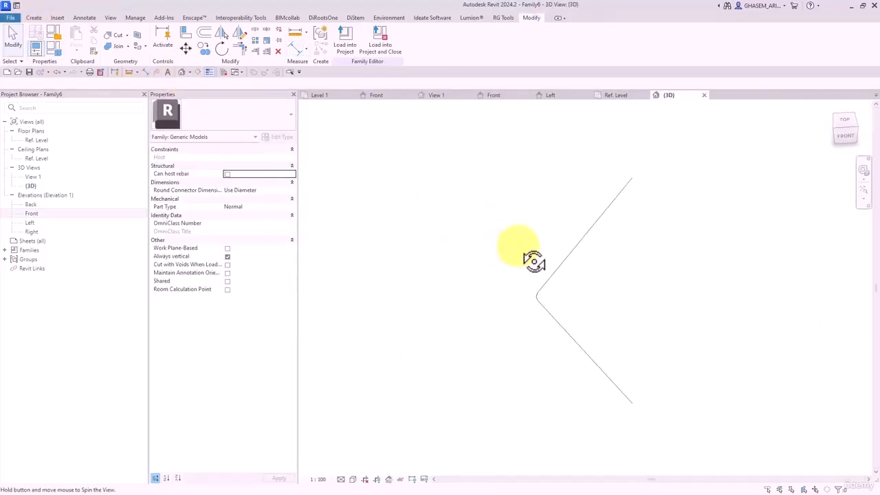
left_click(40, 17)
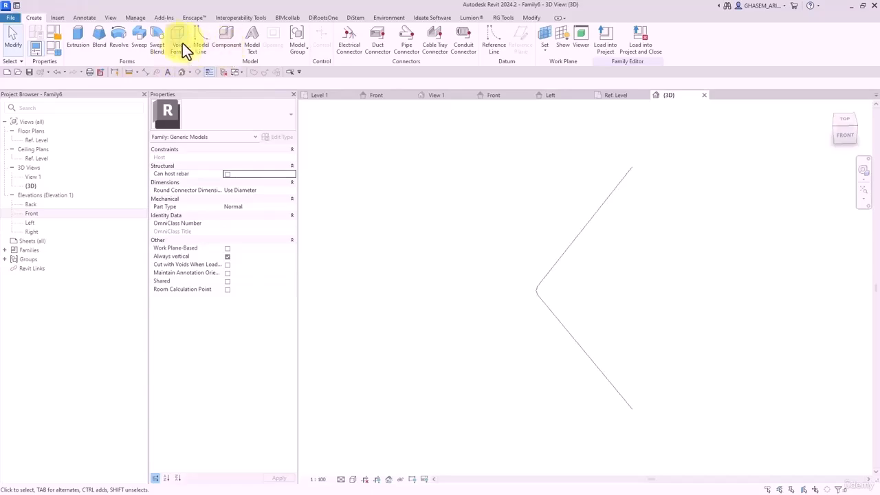
left_click(144, 43)
left_click(408, 49)
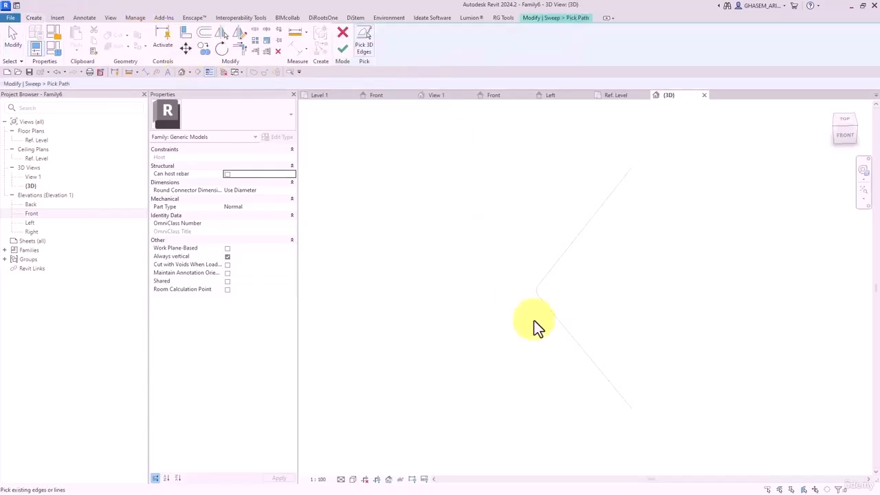
left_click(542, 307)
left_click(536, 290)
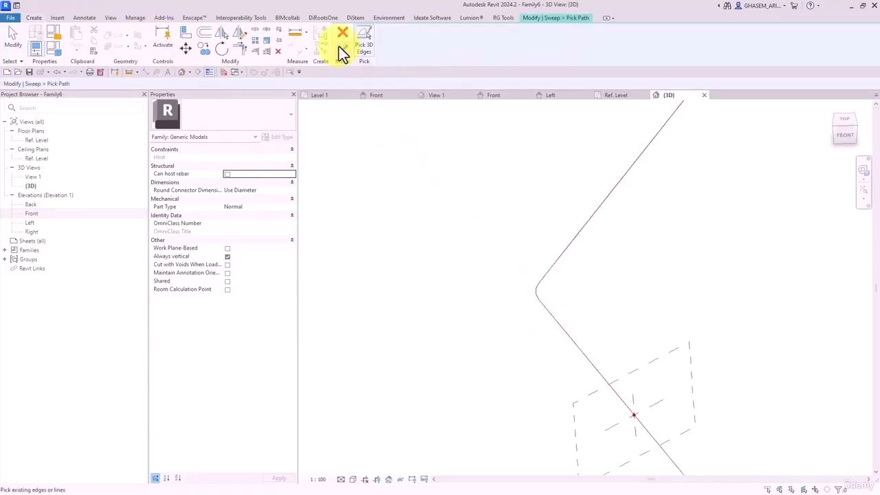
left_click(341, 49)
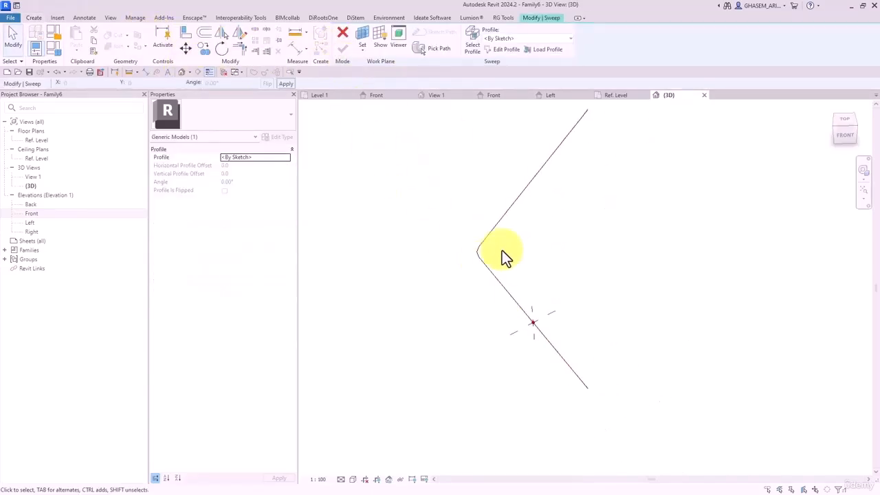
- Draw the sweep profile as a circle with radius 5
left_click(494, 50)
left_click(399, 31)
middle_click_drag(491, 284, 551, 328, "shift")
scroll(504, 327, "up", 4)
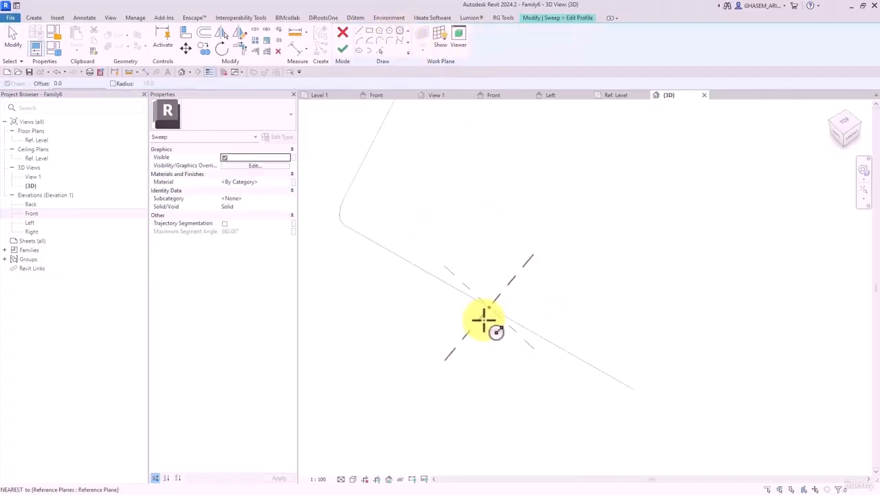
left_click(488, 308)
left_click(498, 297)
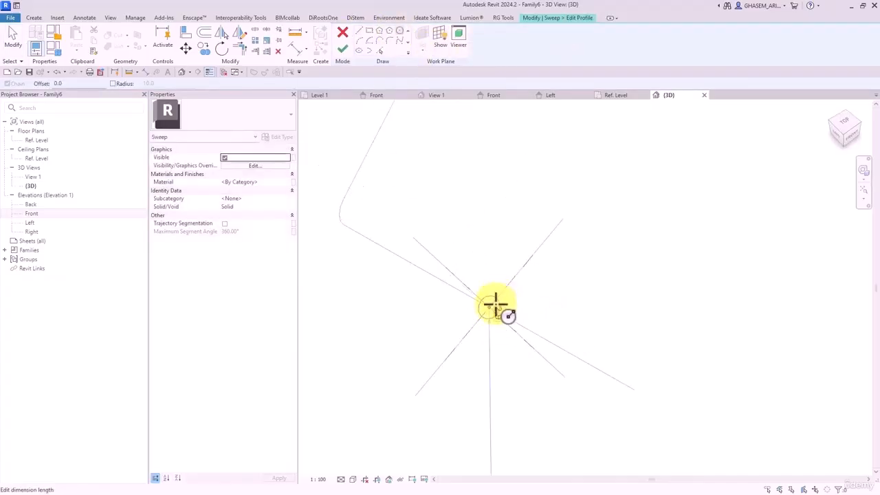
left_click(494, 305)
type("5")
key("Return")
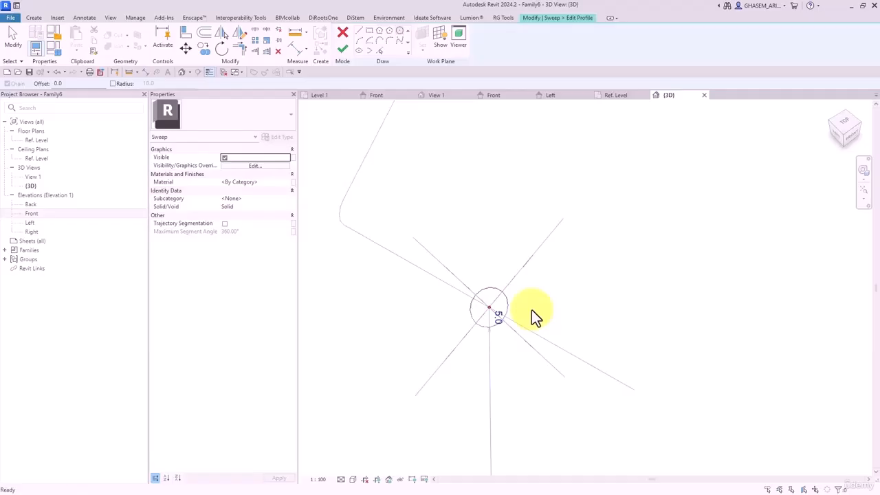
key("Escape")
key("Escape")
scroll(532, 309, "down", 1)
left_click(511, 312)
middle_click_drag(511, 312, 585, 296, "shift")
scroll(474, 316, "up", 3)
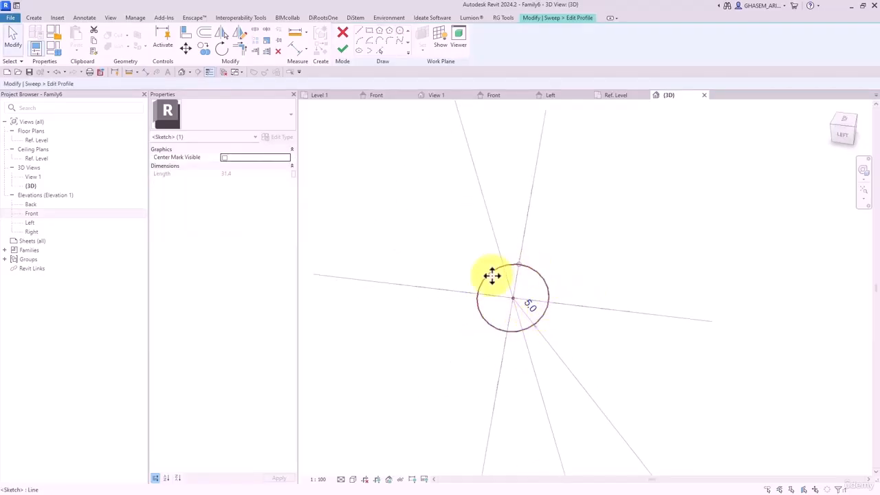
- Finish the sweep to create the bent tube and view it shaded
left_click(343, 51)
left_click(345, 52)
left_click(688, 305)
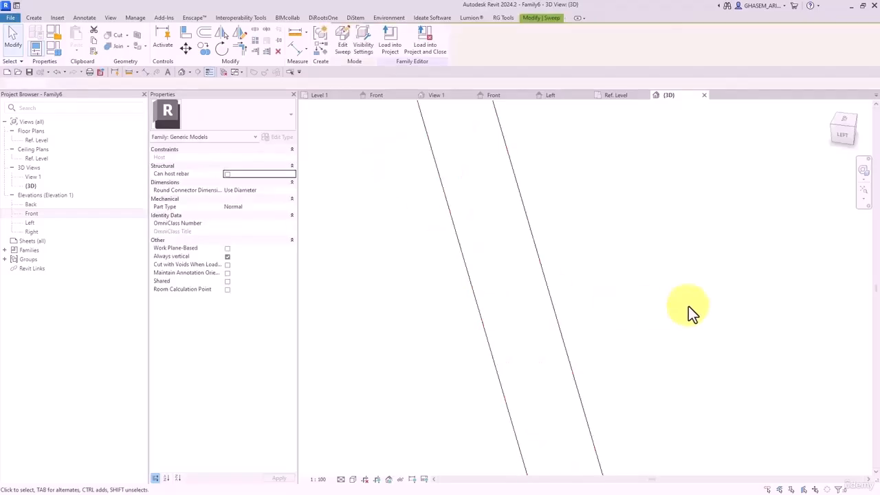
scroll(614, 324, "down", 8)
key("s")
key("d")
middle_click_drag(613, 340, 481, 295, "shift")
left_click(570, 264)
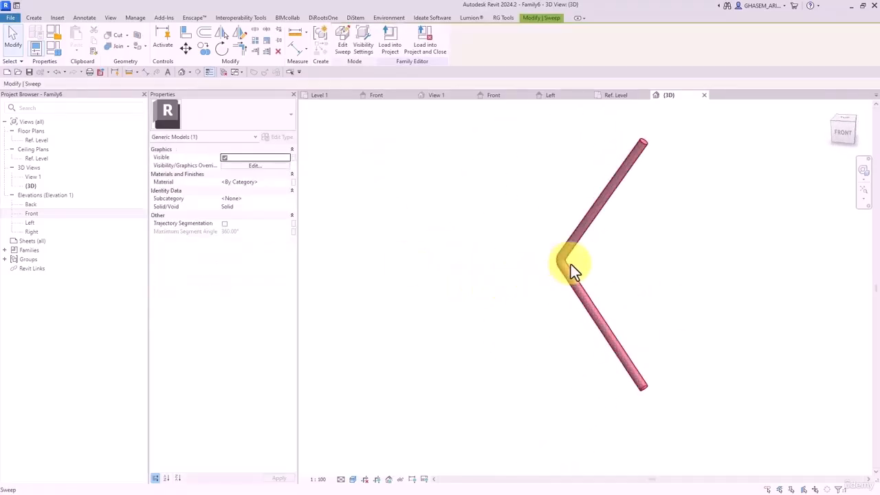
- Associate the tube's Material with a new type parameter called M_Rebar
left_click(294, 182)
left_click(316, 229)
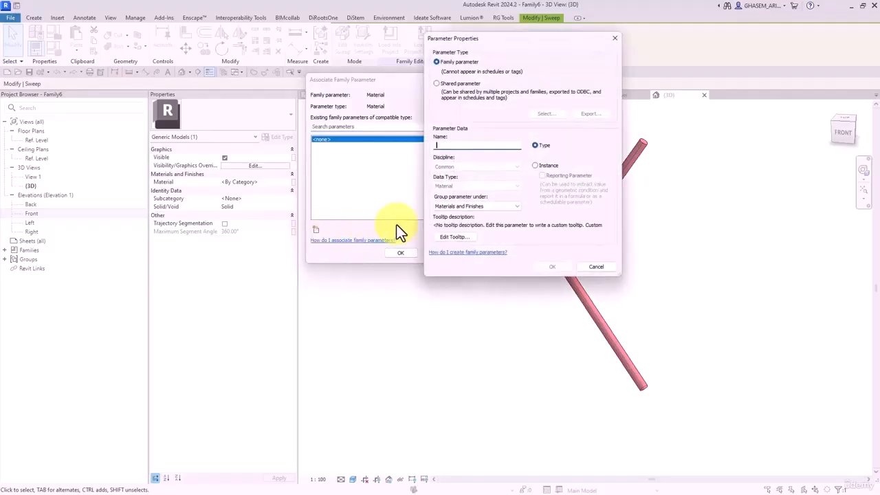
type("M_")
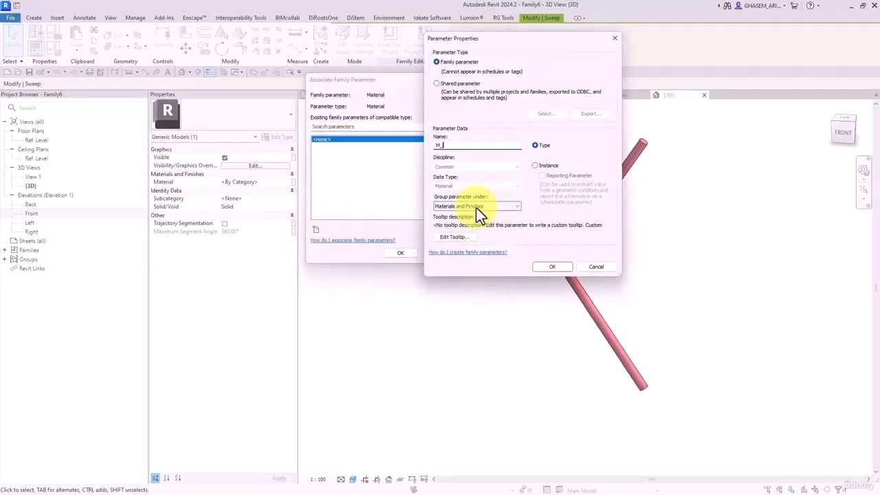
type("Rebar")
left_click(557, 266)
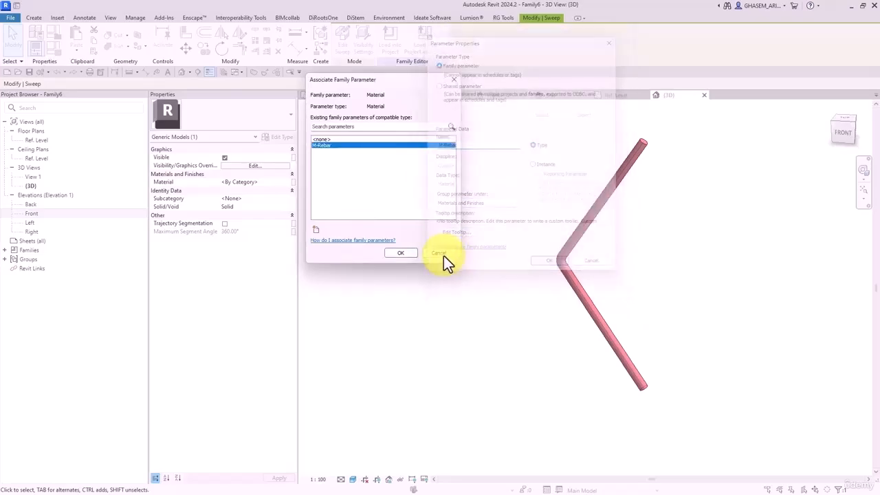
left_click(404, 253)
left_click(433, 278)
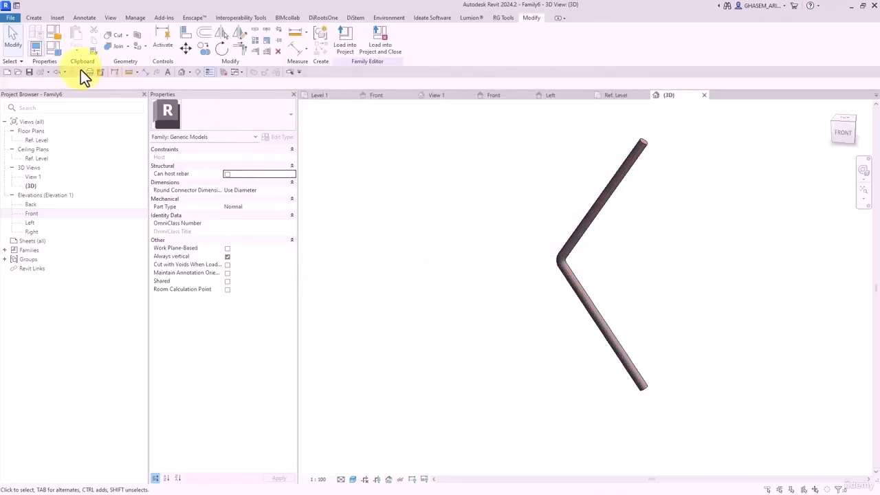
- Save the family as V_Rebar.rfa
left_click(28, 72)
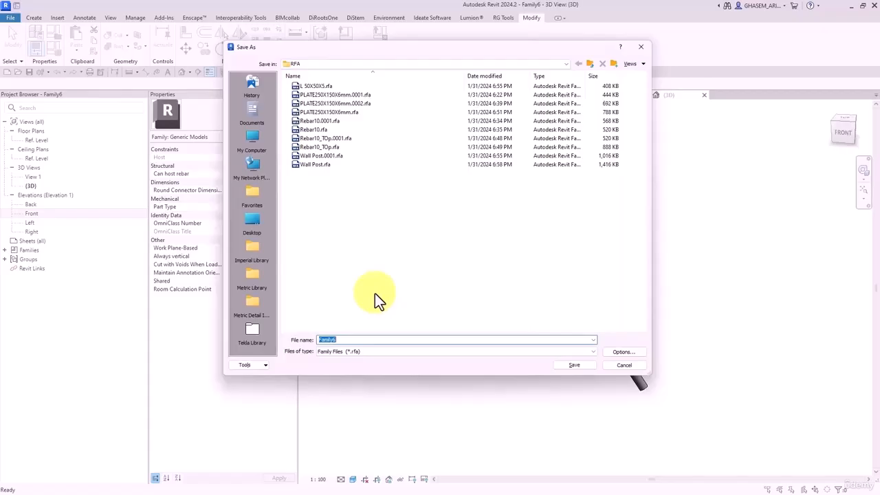
type("V")
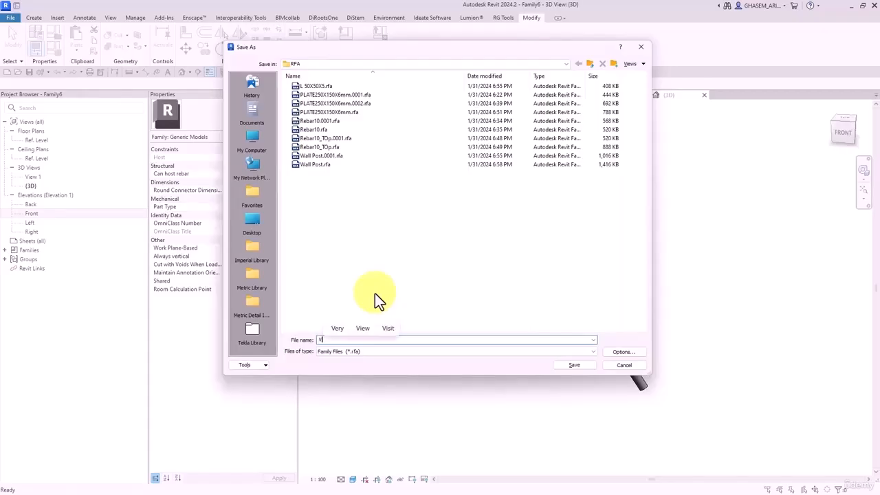
type("_rebar")
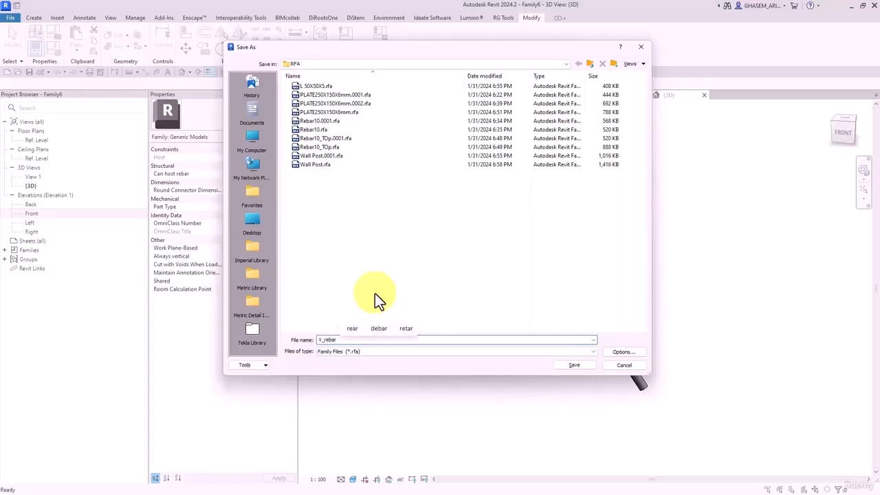
left_click(322, 340)
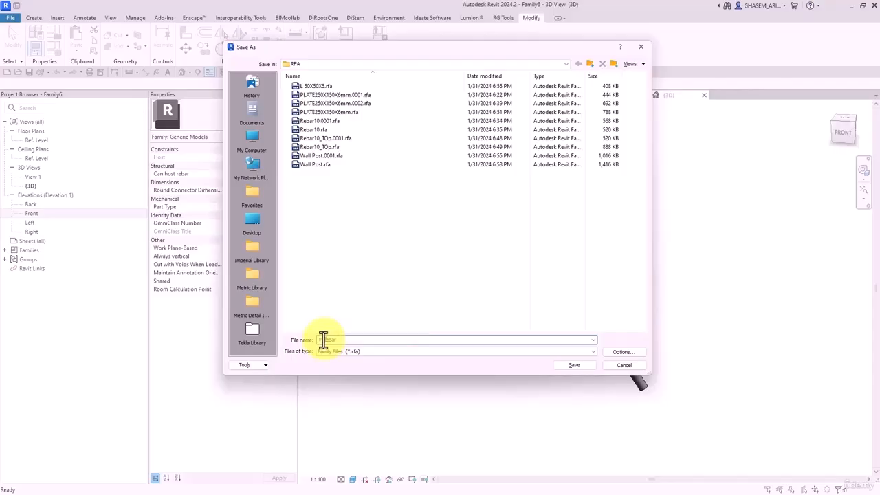
left_click(586, 363)
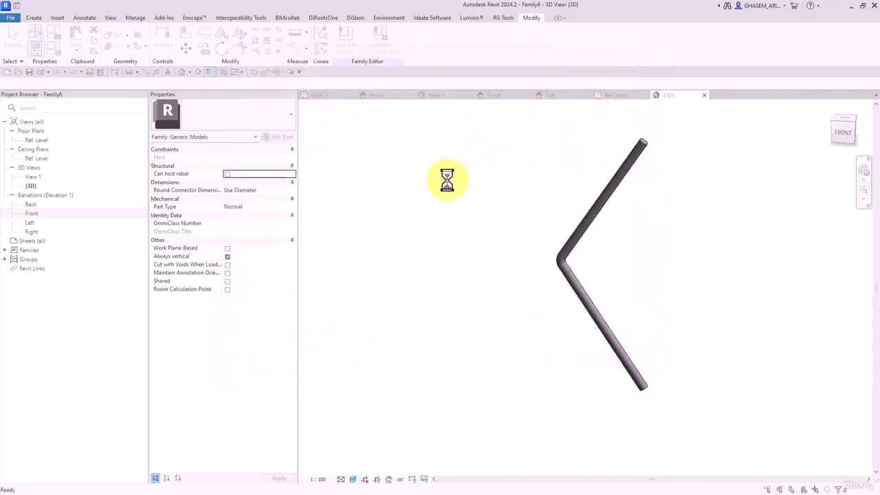
- Close inactive views and load the family into Wall Post.rfa
left_click(227, 71)
left_click(381, 40)
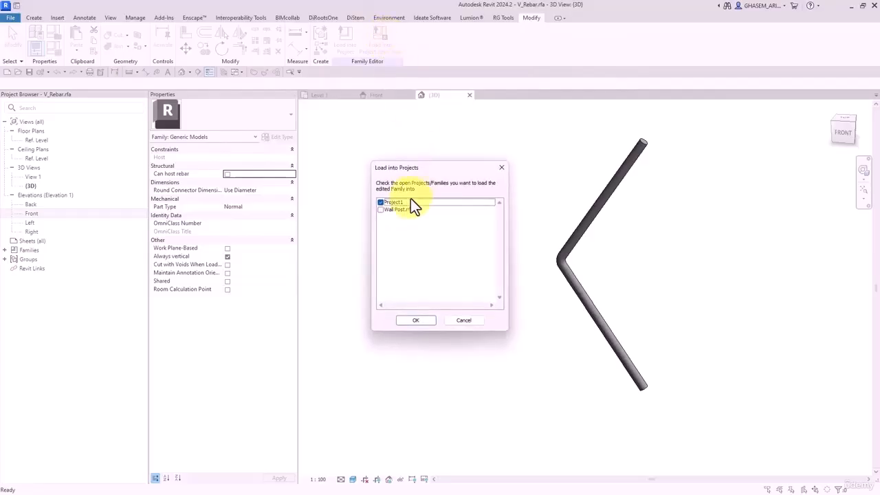
left_click(380, 202)
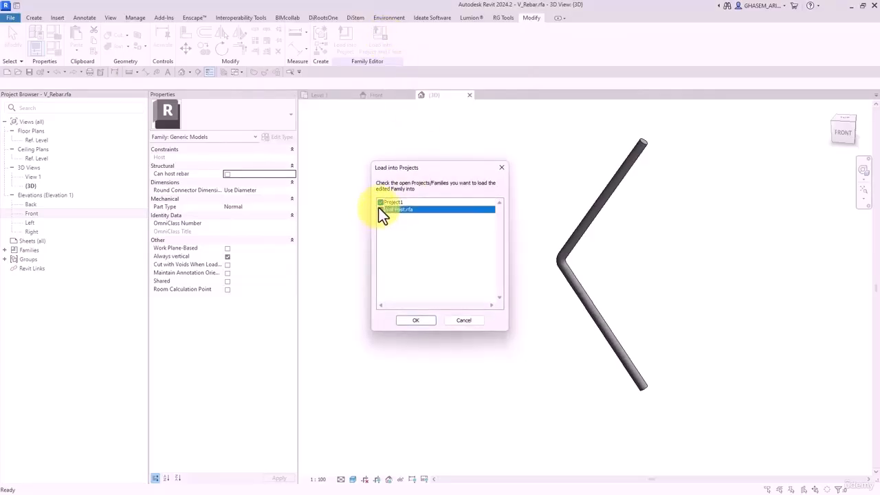
left_click(417, 320)
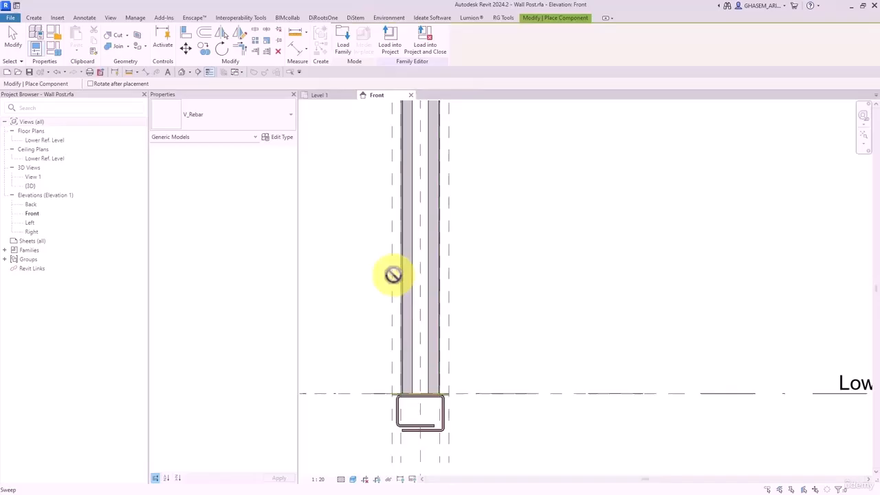
- Draw a reference plane through the L-shape corner in the Lower Ref. Level plan
double_click(52, 141)
scroll(595, 275, "up", 3)
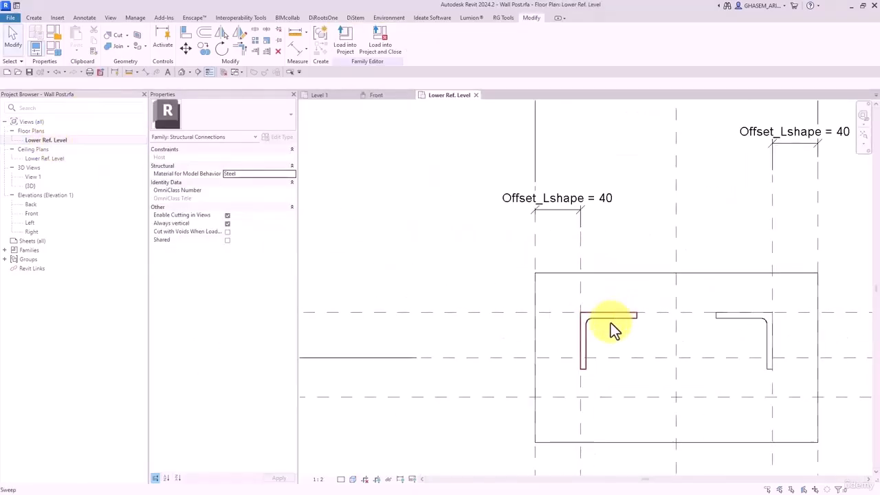
left_click(32, 19)
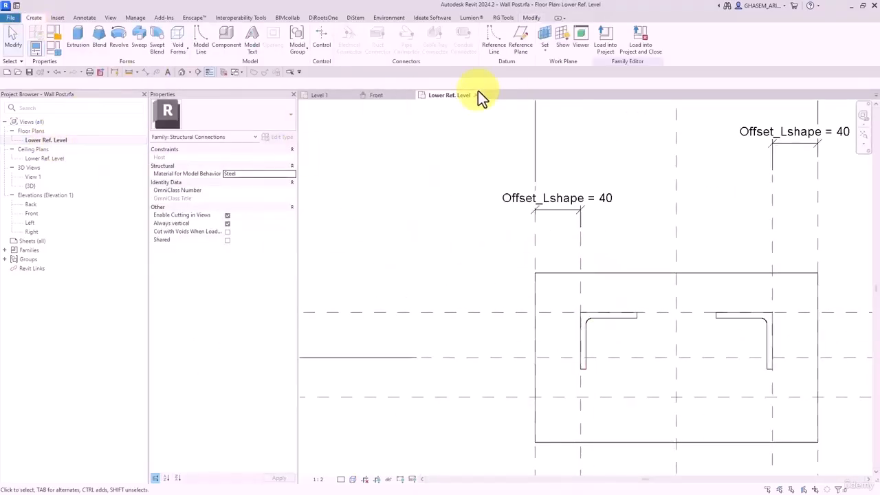
left_click(520, 44)
left_click(585, 317)
middle_click_drag(628, 321, 567, 290)
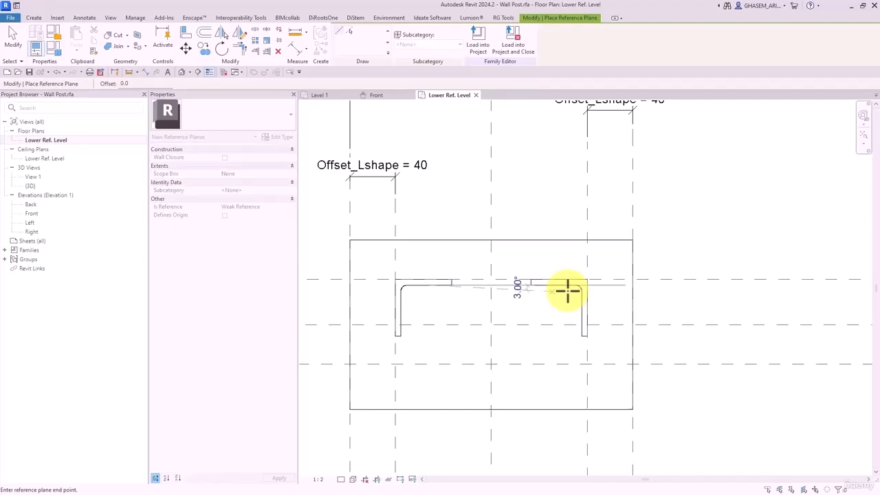
left_click(711, 286)
- Name the new reference plane 'rebar'
key("d")
key("i")
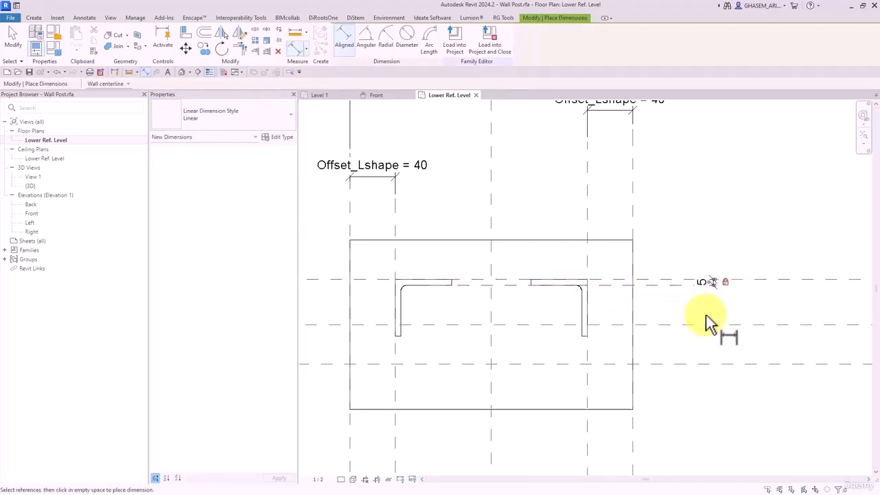
key("Escape")
key("Escape")
left_click(656, 289)
left_click(463, 300)
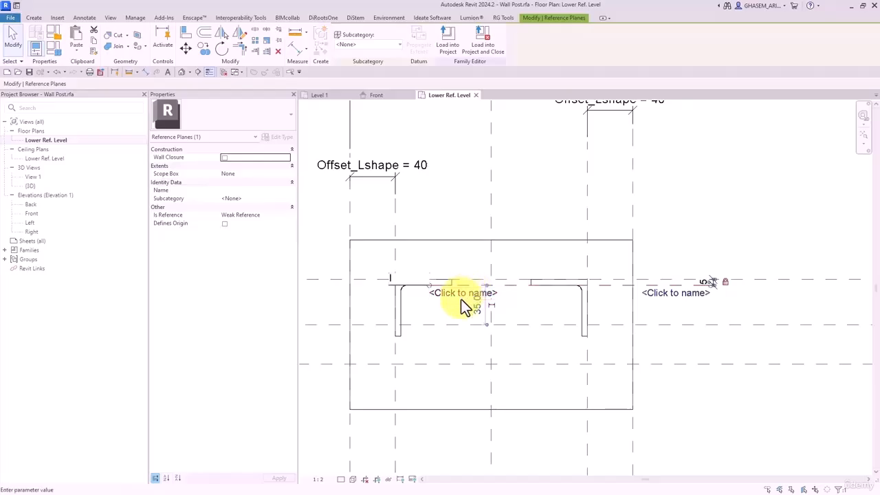
type("rebar")
key("Return")
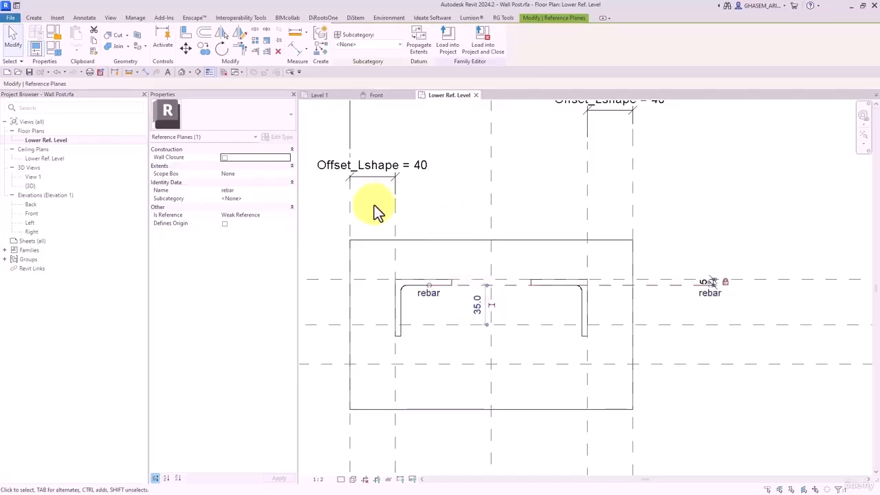
- Place a V_Rebar component on the rebar plane
left_click(33, 18)
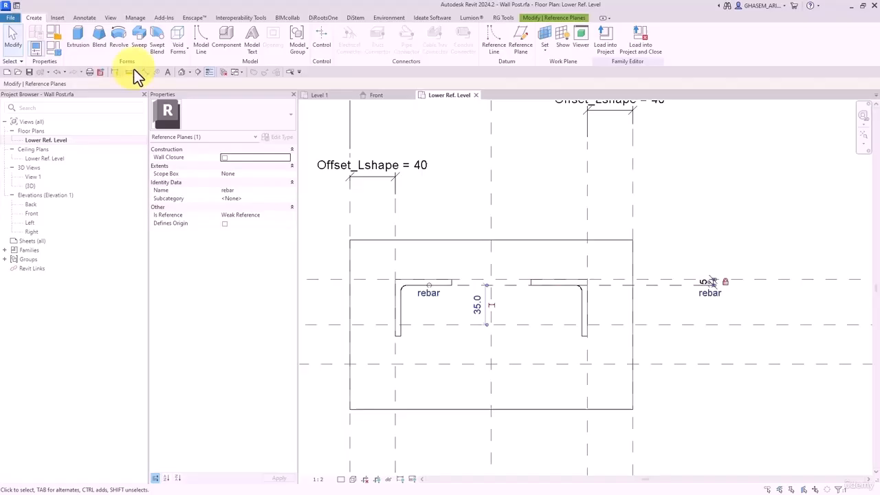
left_click(224, 36)
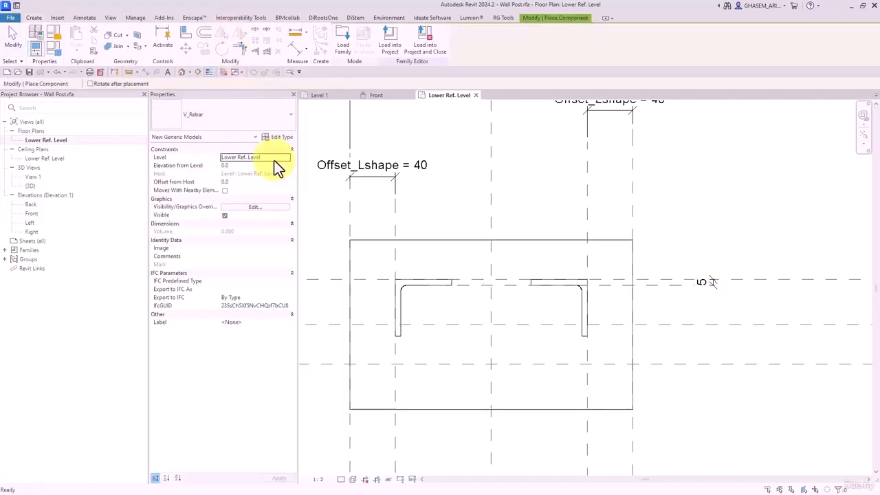
scroll(457, 300, "up", 1)
left_click(437, 303)
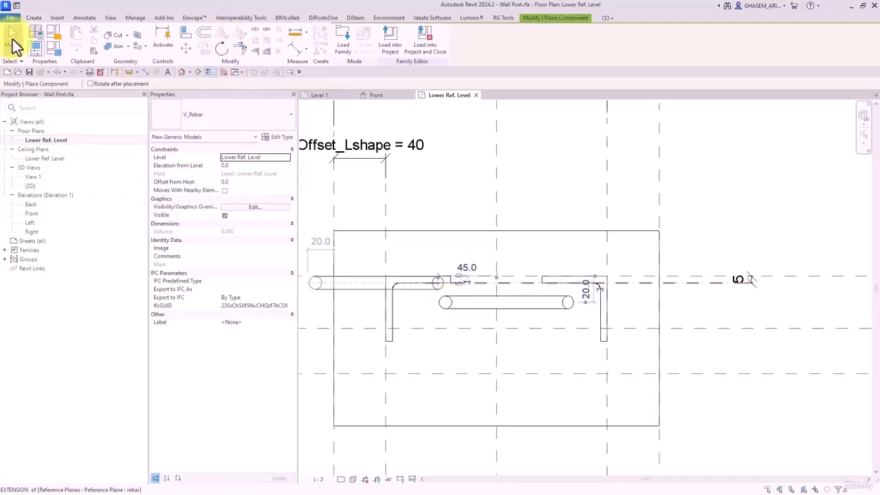
left_click(13, 41)
- In Front elevation, raise the V_Rebar to 100 above Lower Ref. Level
double_click(33, 214)
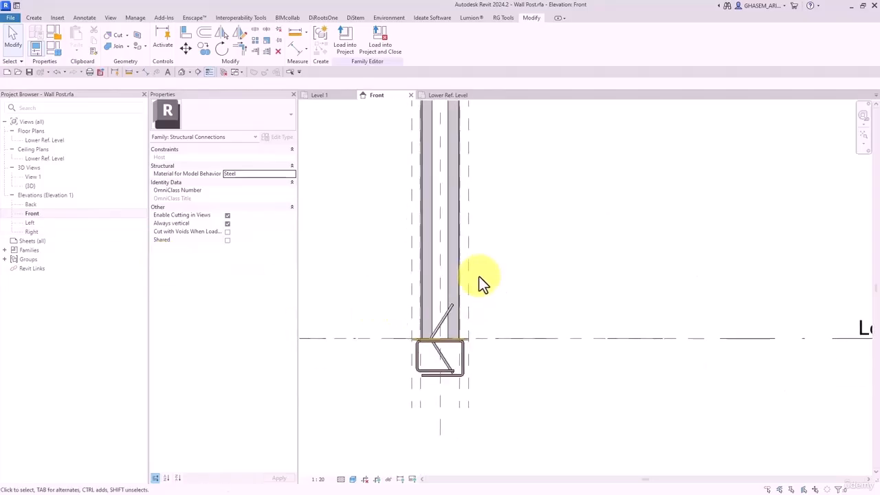
left_click(442, 322)
key("Up")
key("Up")
key("Up")
key("Up")
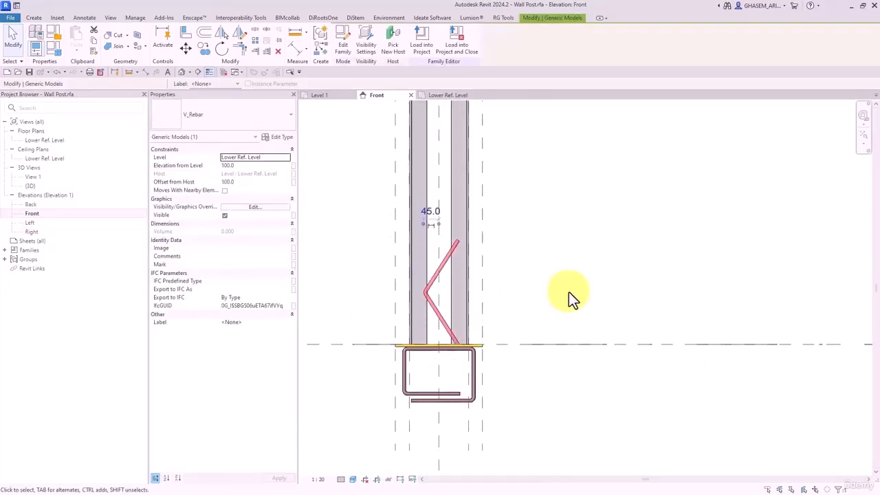
left_click(569, 292)
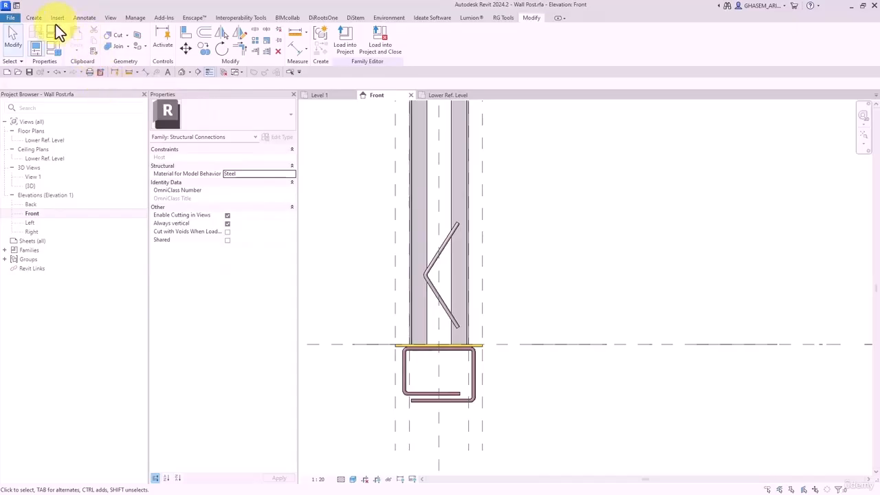
left_click(36, 17)
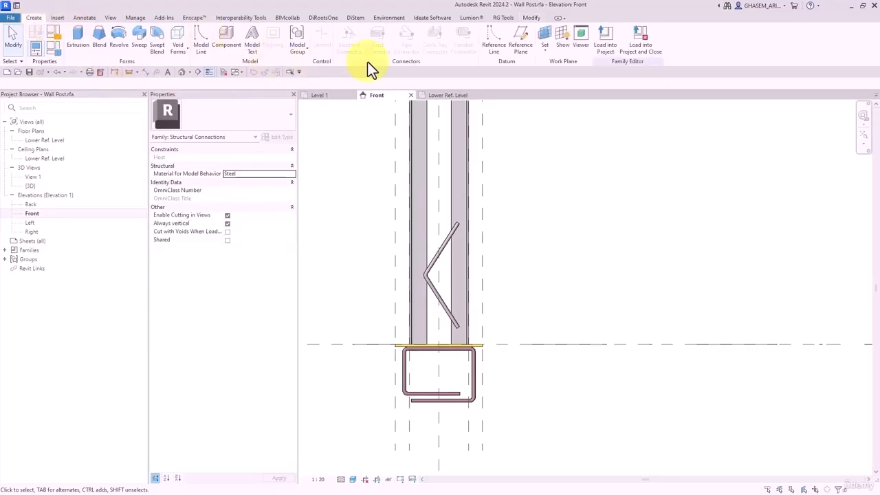
- In V_Rebar's type properties, link M-Rebar to a new host material parameter M_Rebar
scroll(518, 277, "up", 2)
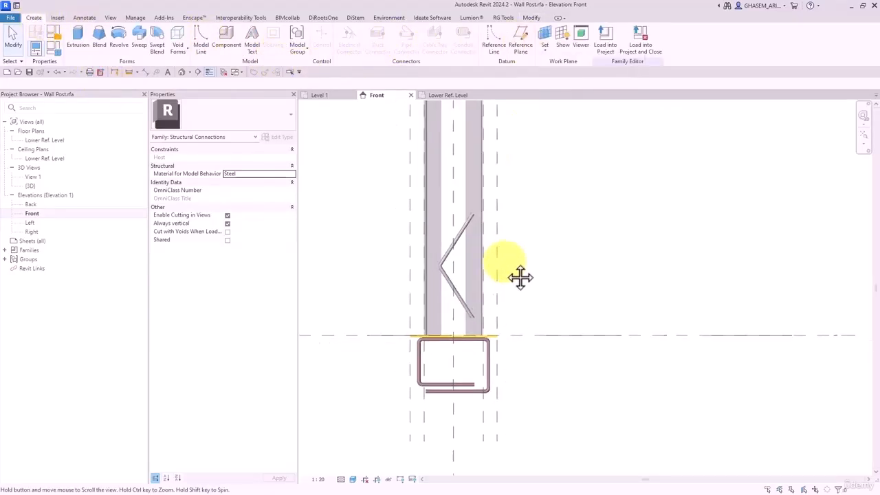
left_click(461, 271)
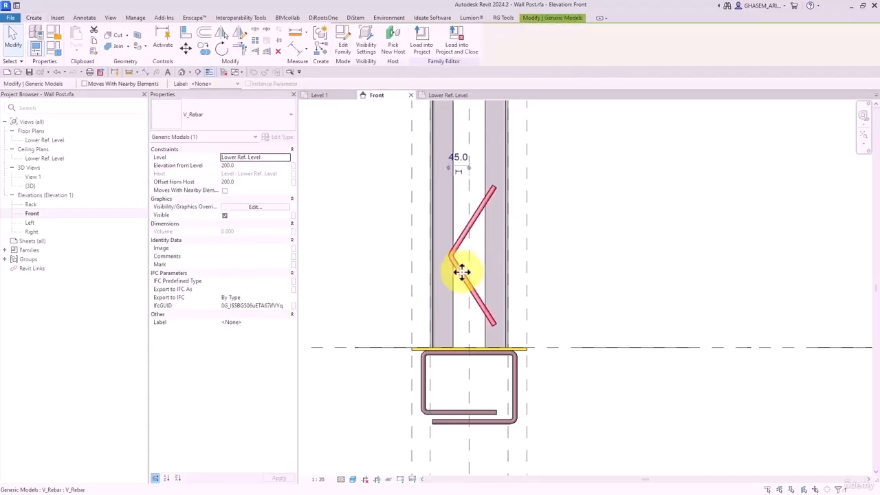
left_click(287, 141)
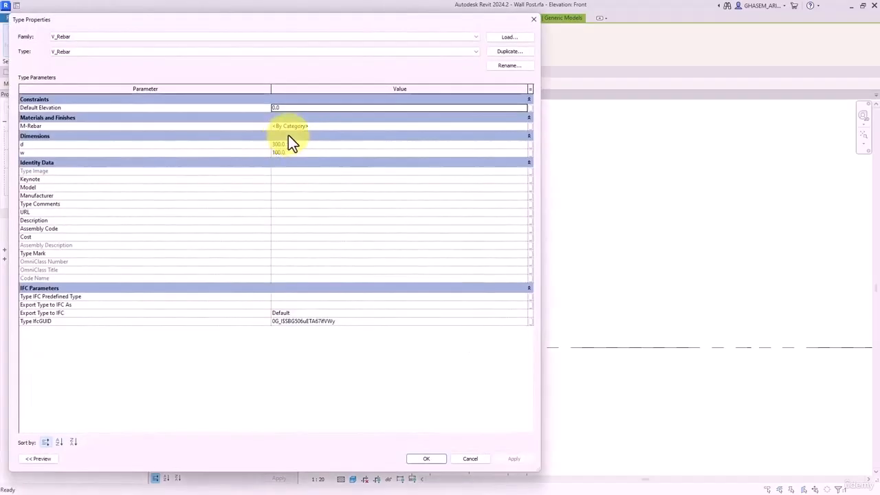
left_click(531, 125)
left_click(326, 151)
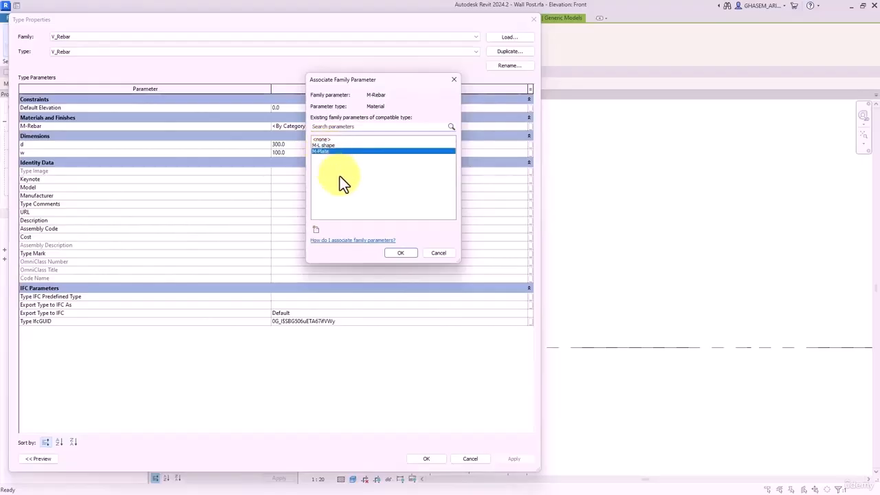
left_click(332, 145)
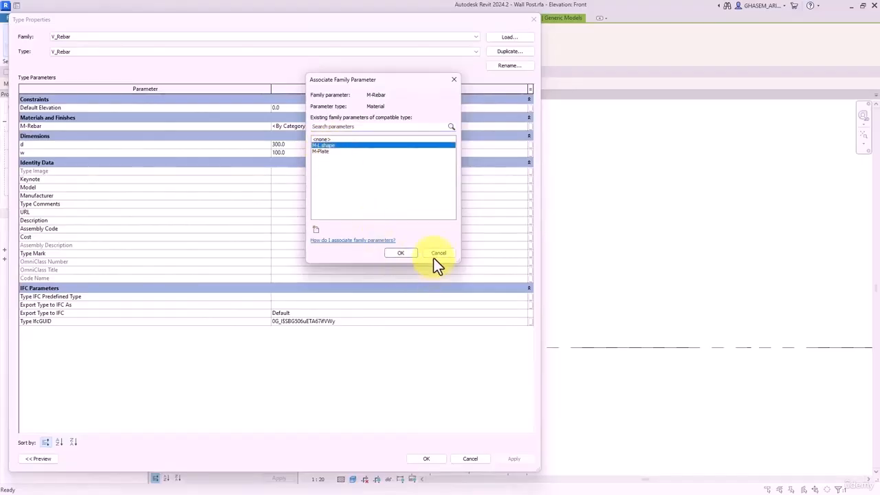
left_click(318, 229)
type("M")
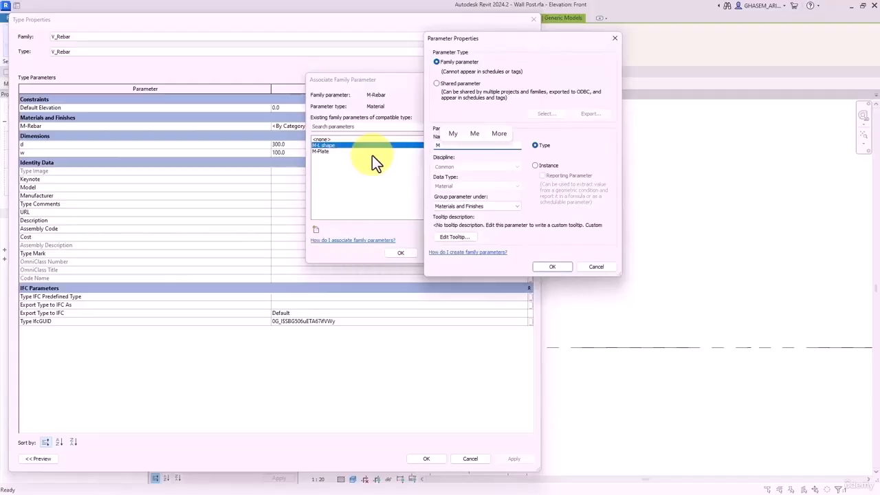
type("_Rebar")
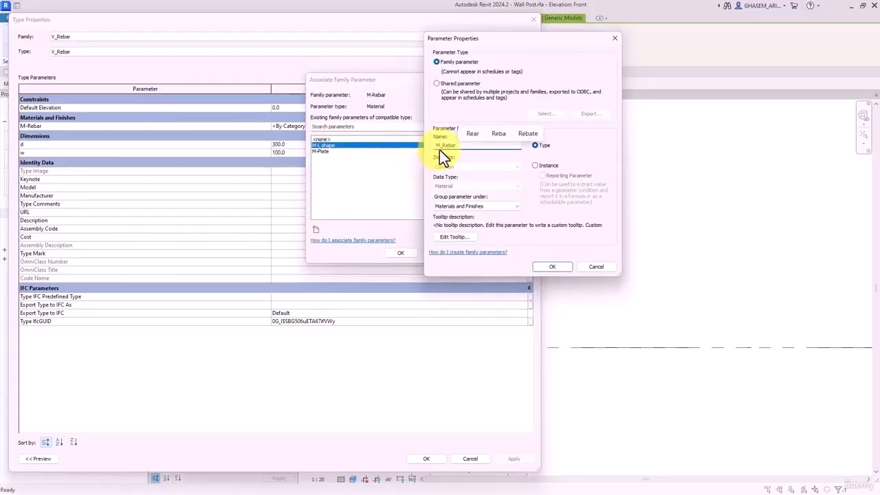
left_click(441, 147)
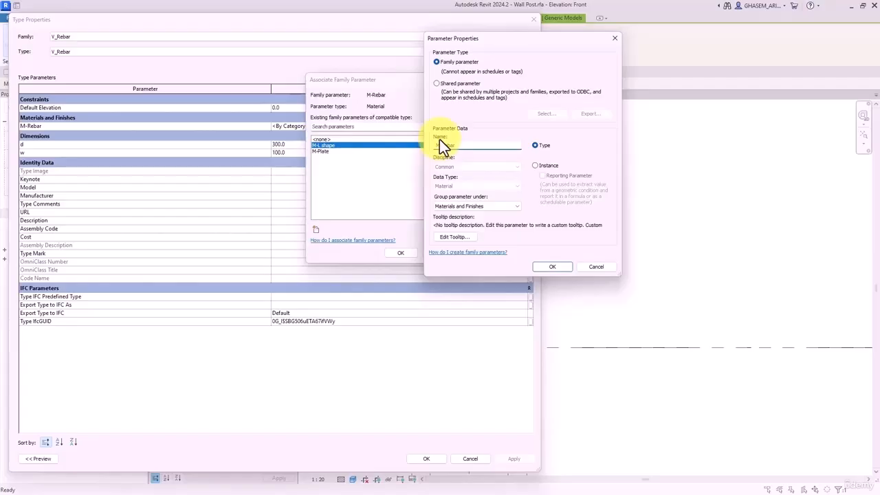
left_click(555, 268)
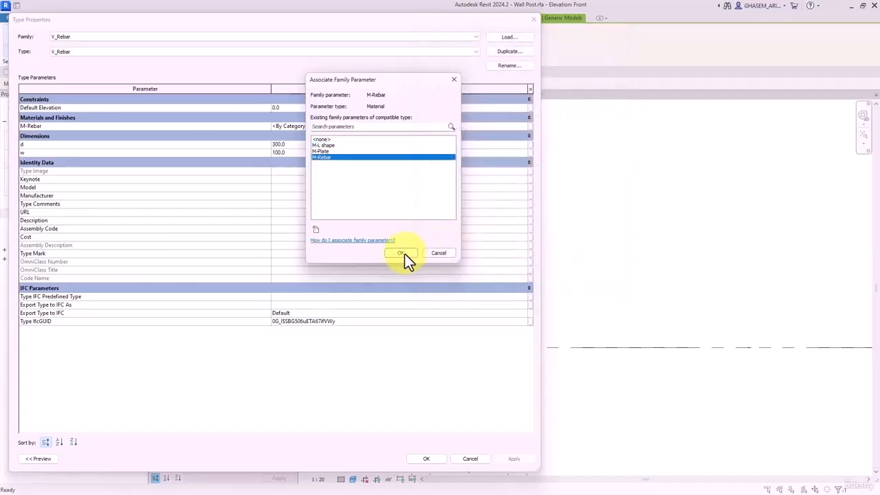
left_click(401, 252)
left_click(428, 458)
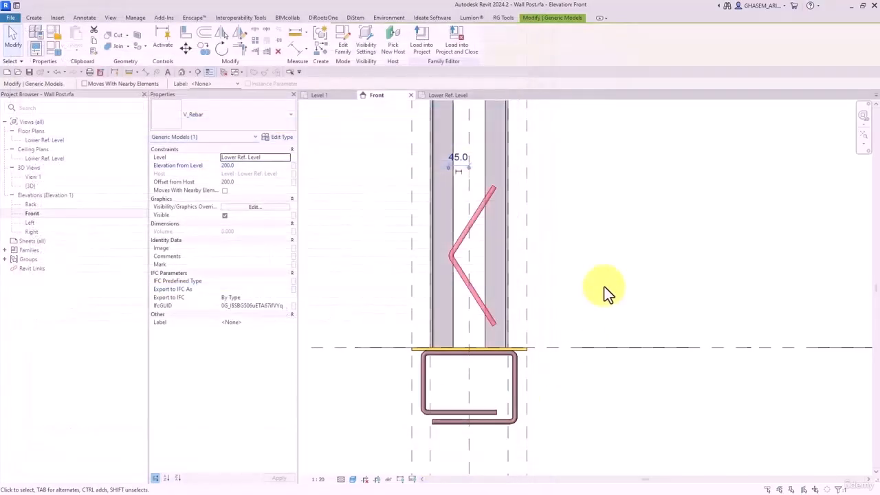
left_click(603, 286)
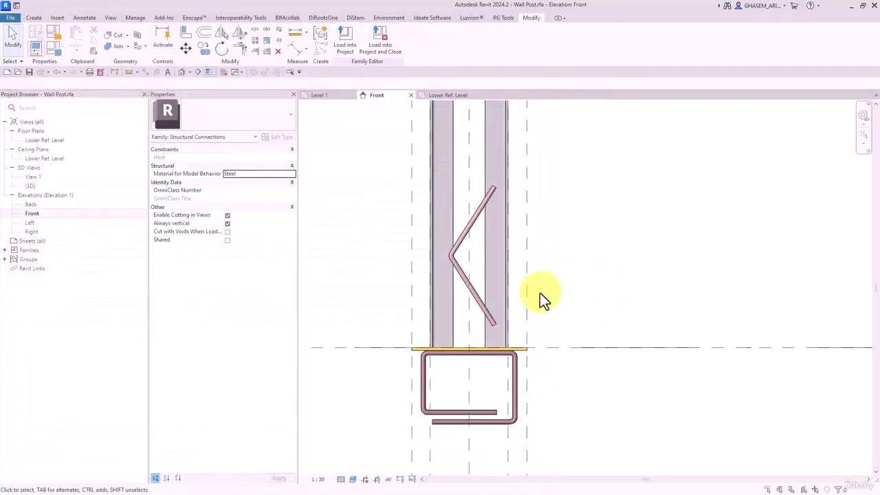
- Link the nested rebar's d dimension to a new host length parameter named V_Rebar
double_click(43, 143)
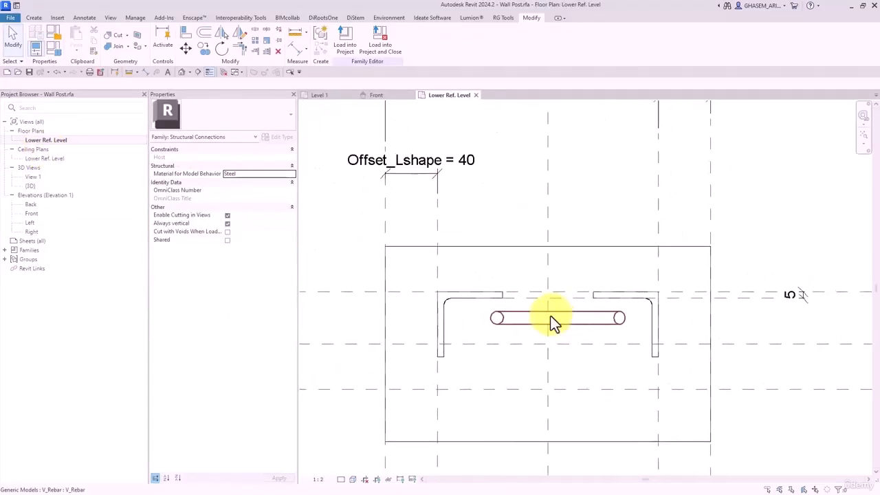
scroll(553, 322, "down", 2)
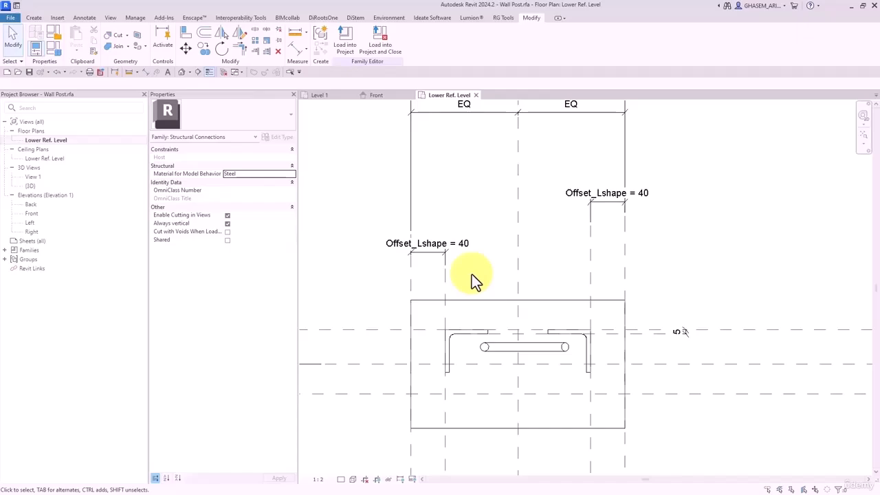
left_click(496, 349)
middle_click_drag(325, 215, 367, 223)
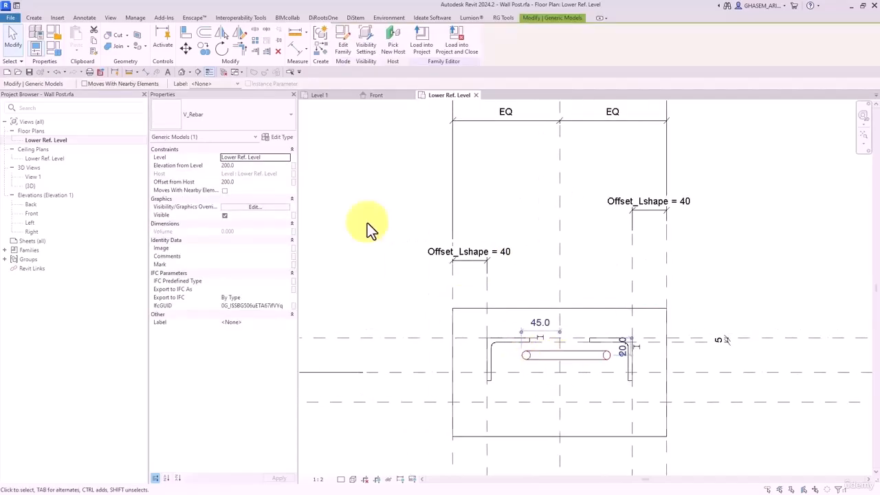
left_click(282, 137)
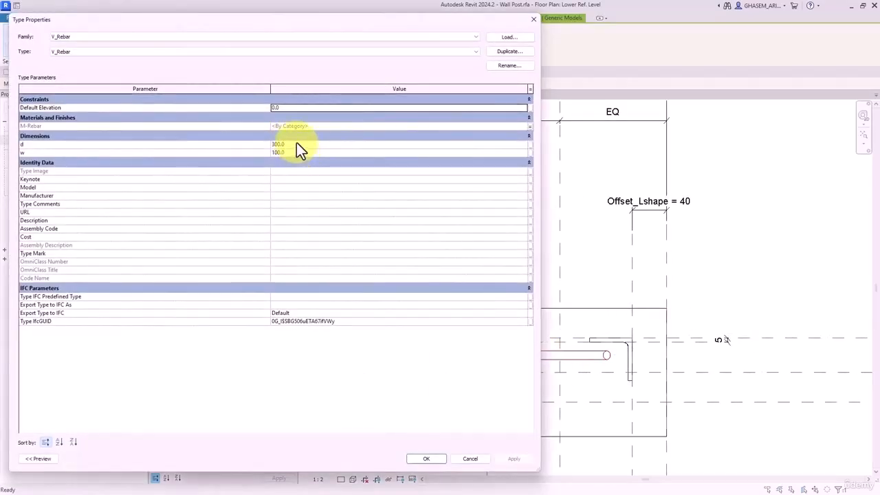
left_click(296, 144)
left_click(529, 144)
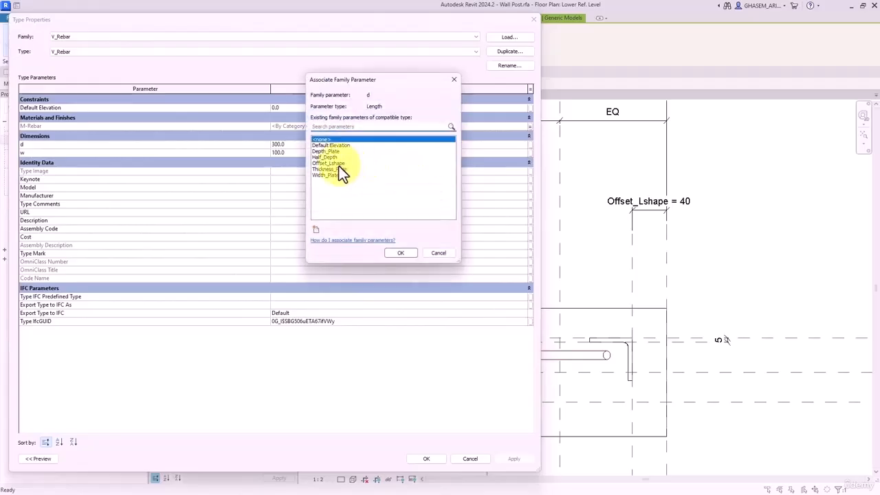
left_click(315, 229)
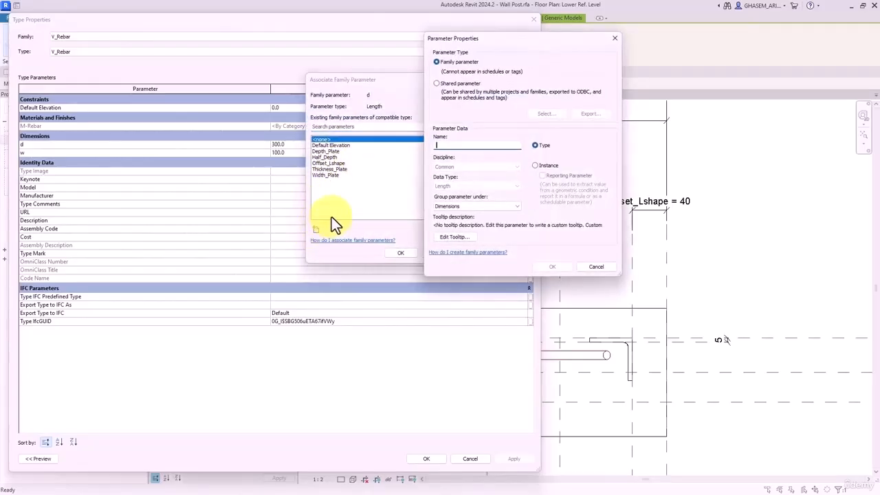
type("V_Rebar")
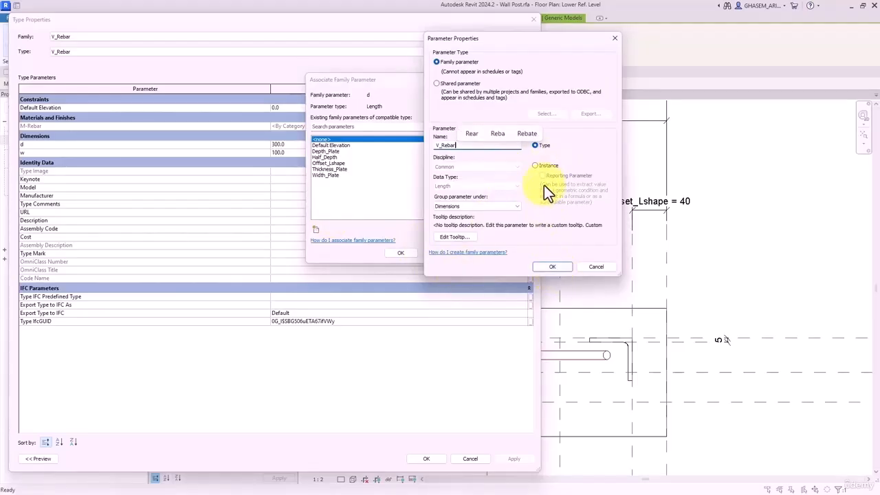
left_click(561, 269)
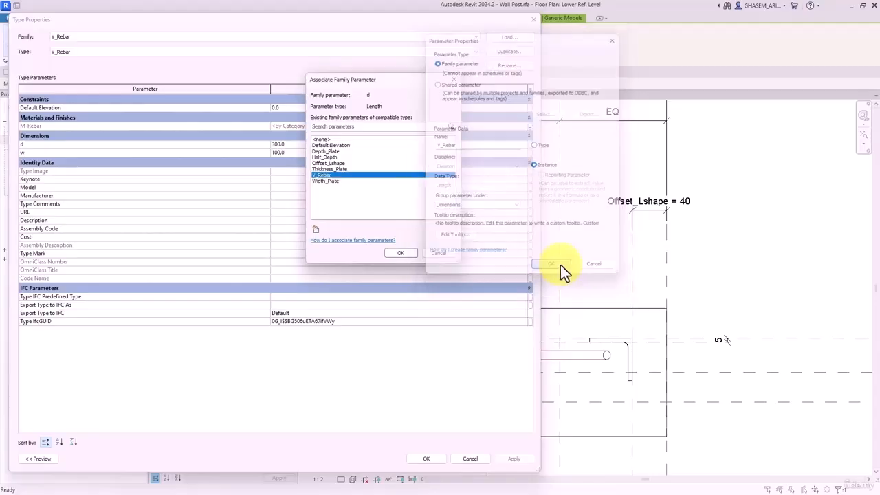
left_click(402, 254)
left_click(288, 153)
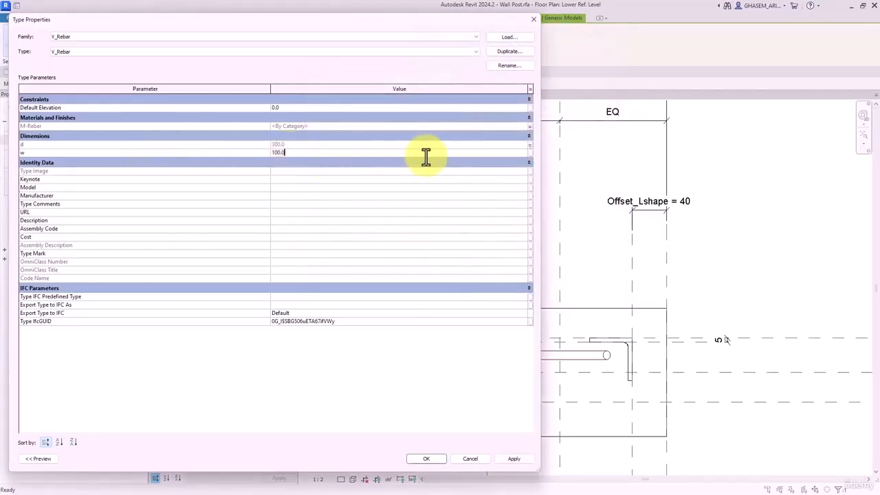
- Recheck d's link, apply the type changes and open Family Types
left_click(528, 145)
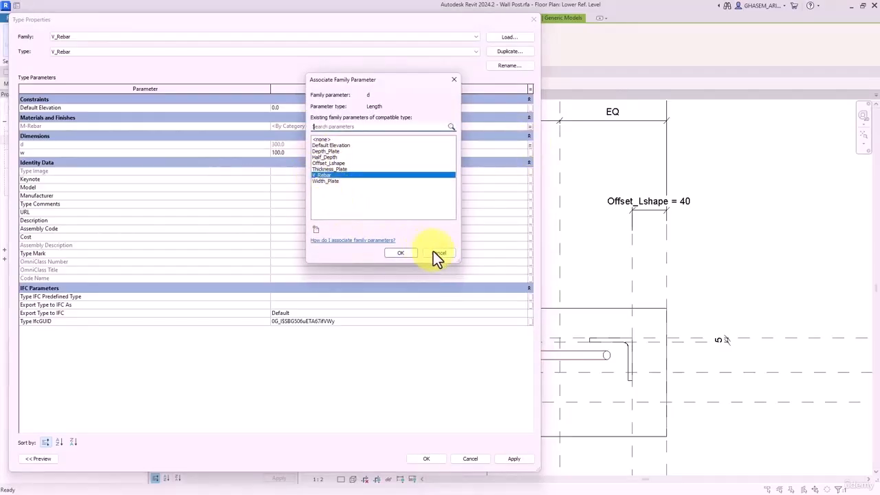
left_click(434, 253)
left_click(302, 154)
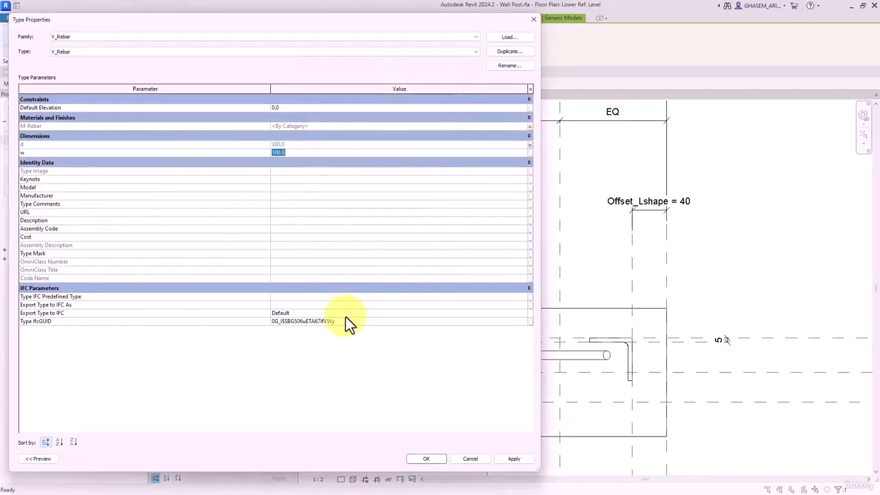
left_click(433, 459)
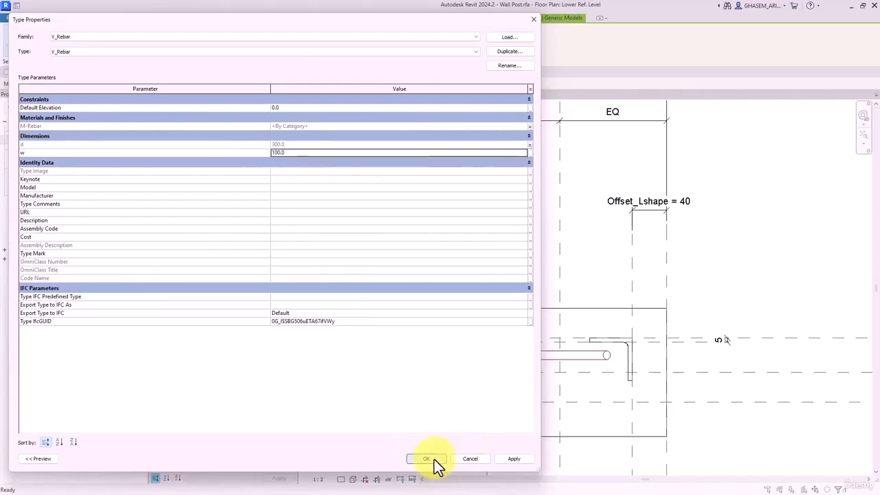
left_click(54, 46)
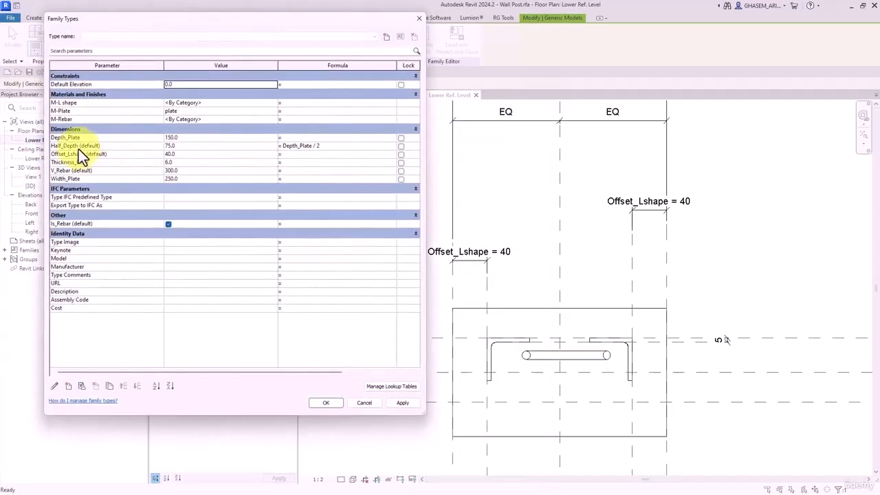
- Rename the V_Rebar family parameter to V_H_Rebar
left_click(63, 171)
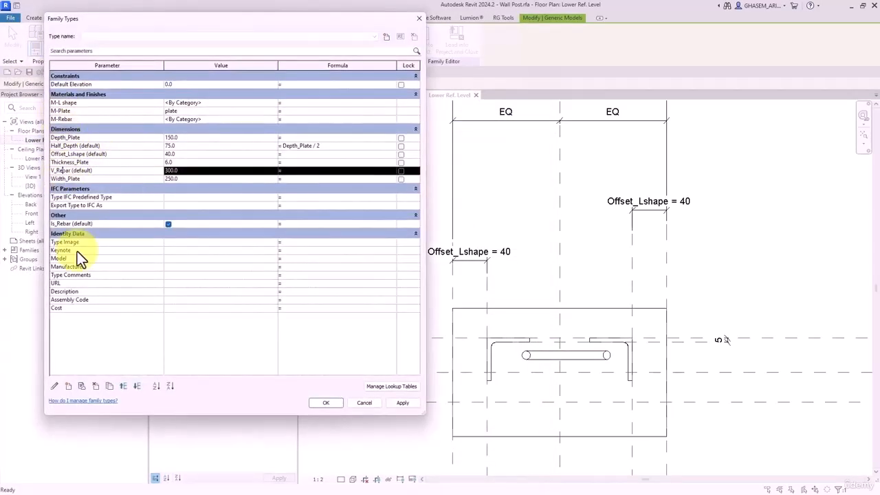
left_click(54, 387)
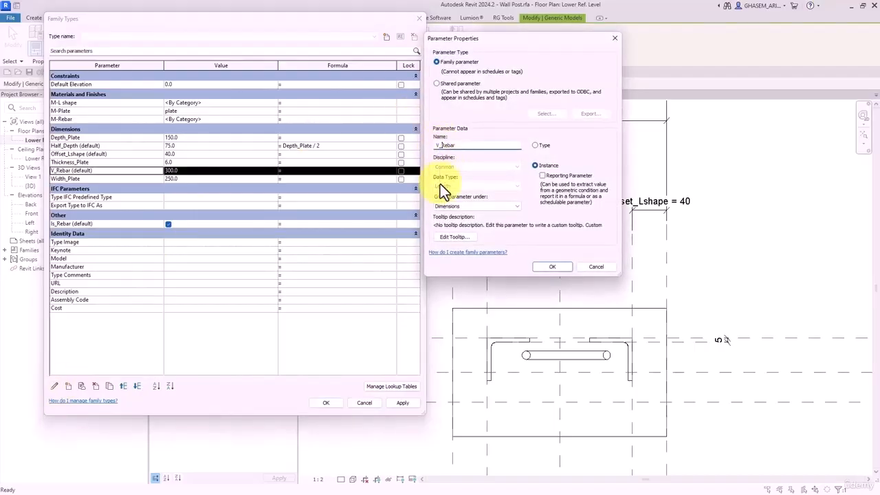
type("H_")
left_click(554, 267)
left_click(354, 400)
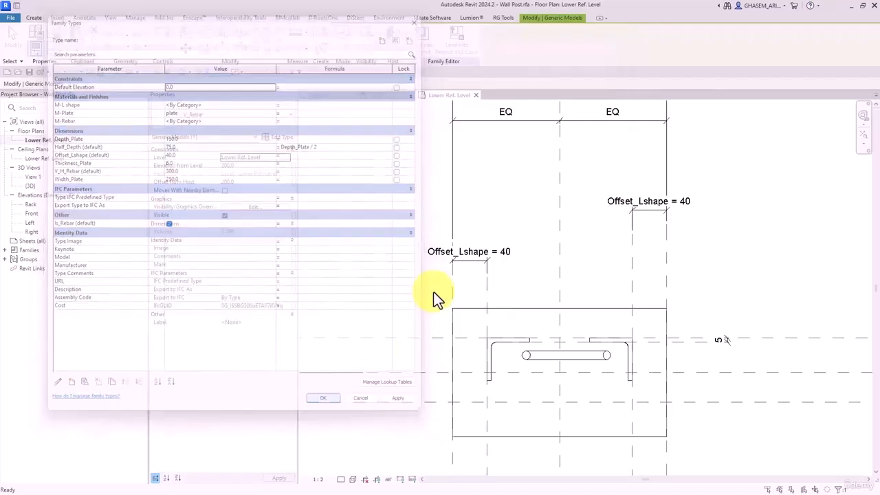
- Associate the nested rebar's w width with a new type parameter V_W_Rebar
left_click(534, 355)
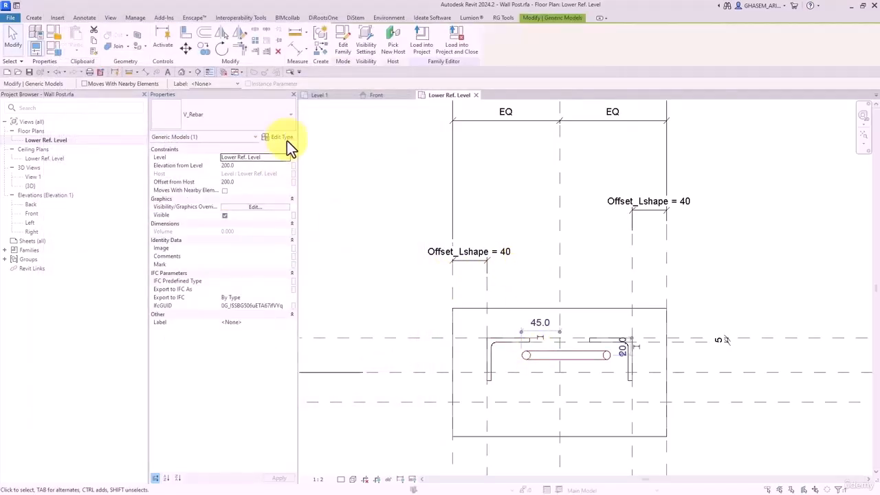
left_click(283, 137)
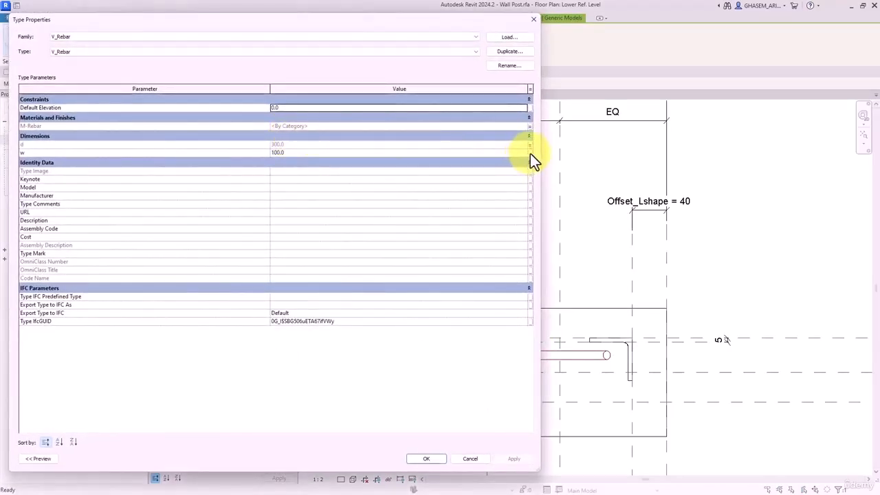
left_click(530, 153)
left_click(315, 229)
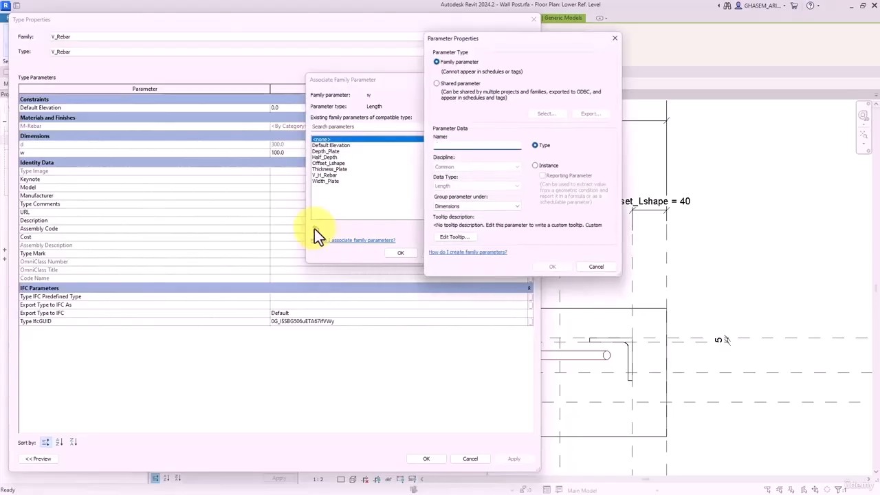
type("V_W")
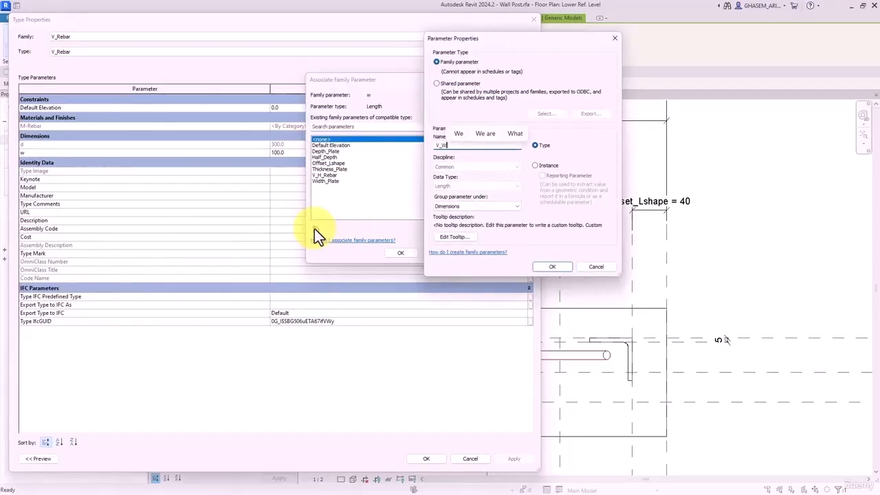
type("_Rebar")
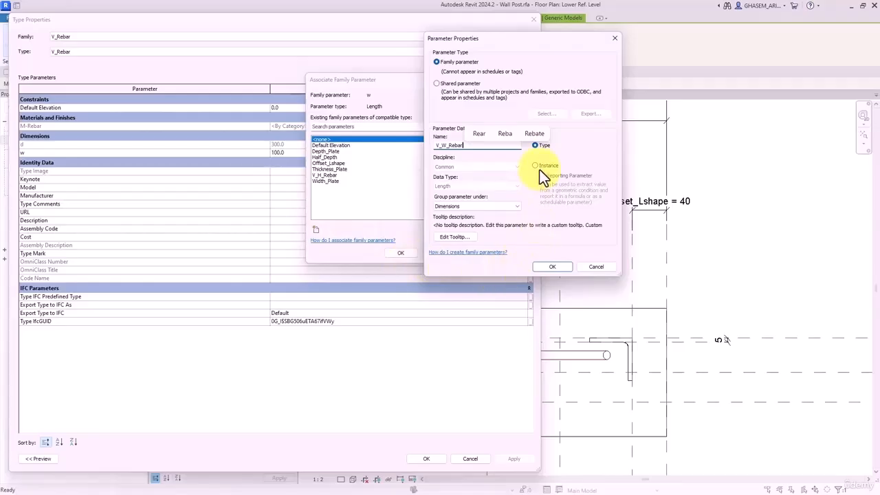
left_click(552, 266)
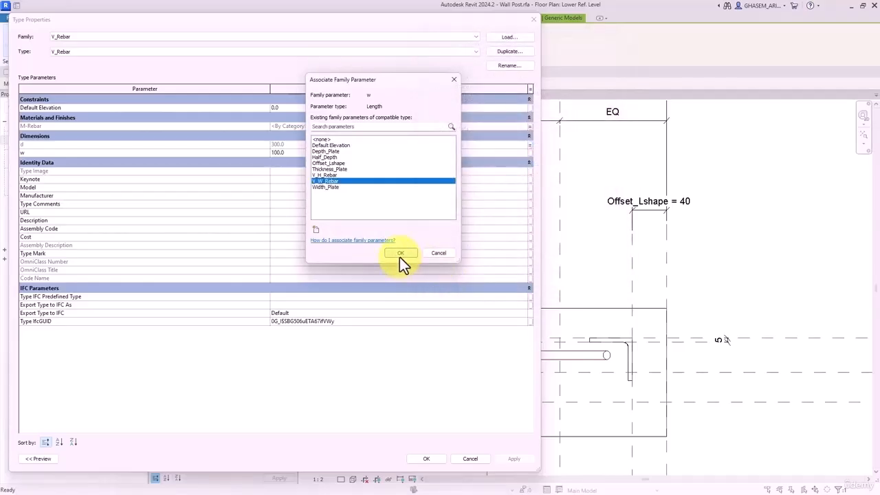
left_click(401, 254)
left_click(427, 458)
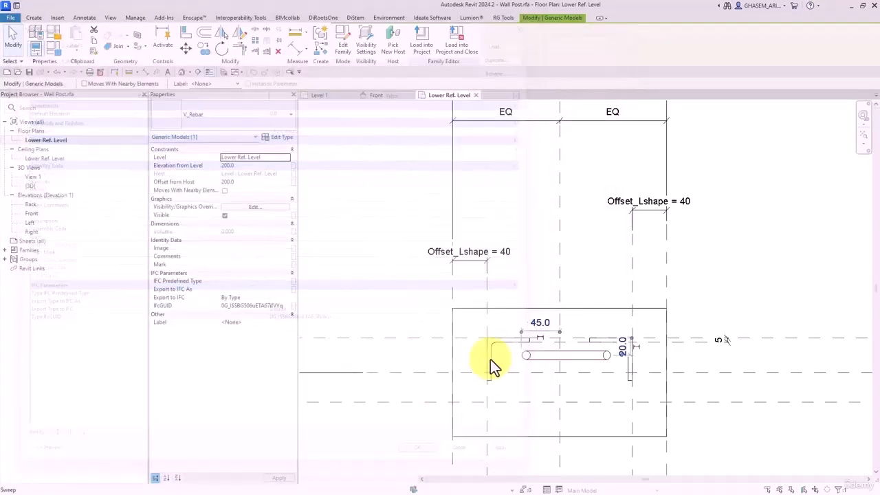
- Deselect the rebar, recentre the plan on the plate, and bring up the Wall Post Family Types
left_click(502, 226)
middle_click_drag(531, 206, 570, 199)
scroll(563, 229, "down", 2)
mouse_move(572, 232)
middle_mouse_down()
mouse_move(571, 292)
mouse_move(560, 274)
mouse_move(555, 225)
middle_mouse_up()
scroll(571, 290, "down", 1)
scroll(564, 274, "up", 1)
scroll(547, 275, "up", 1)
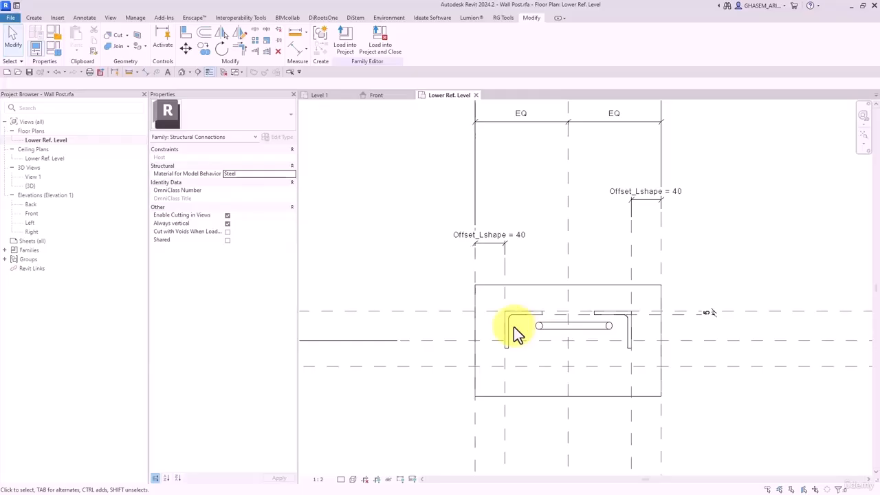
scroll(513, 326, "down", 1)
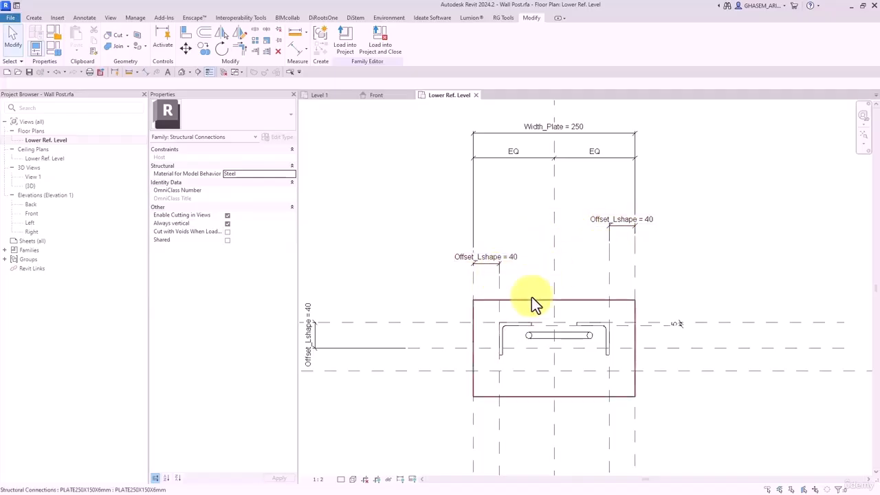
left_click(52, 50)
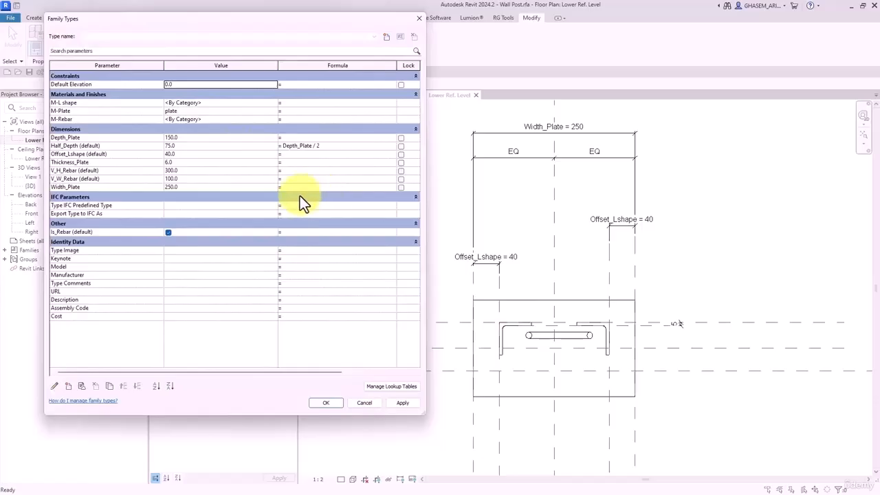
- Start the Width note in Notepad with Width_Plate followed by ' - ('
left_click(85, 187)
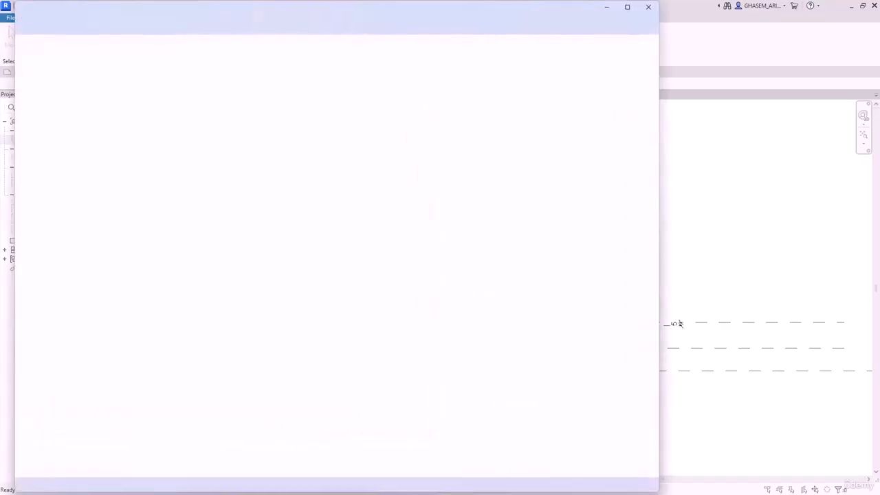
left_click_drag(585, 14, 696, 50)
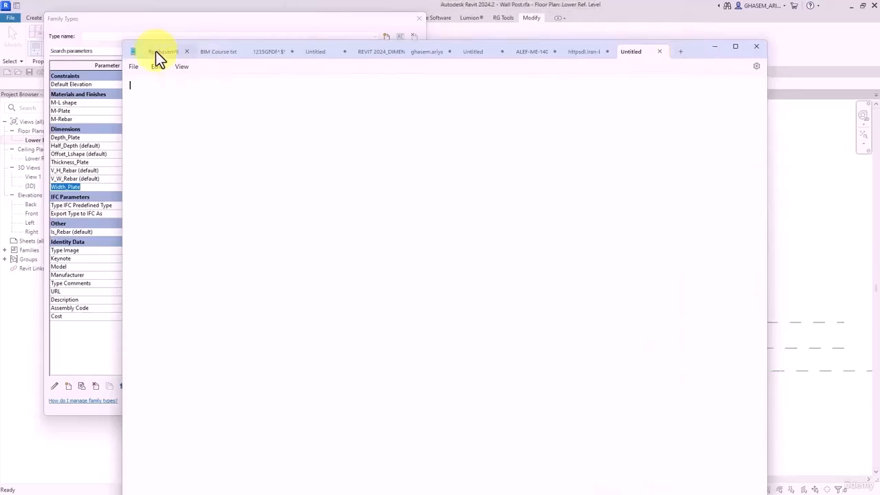
left_click_drag(121, 40, 432, 312)
left_click_drag(693, 322, 717, 140)
type("Width_Plate")
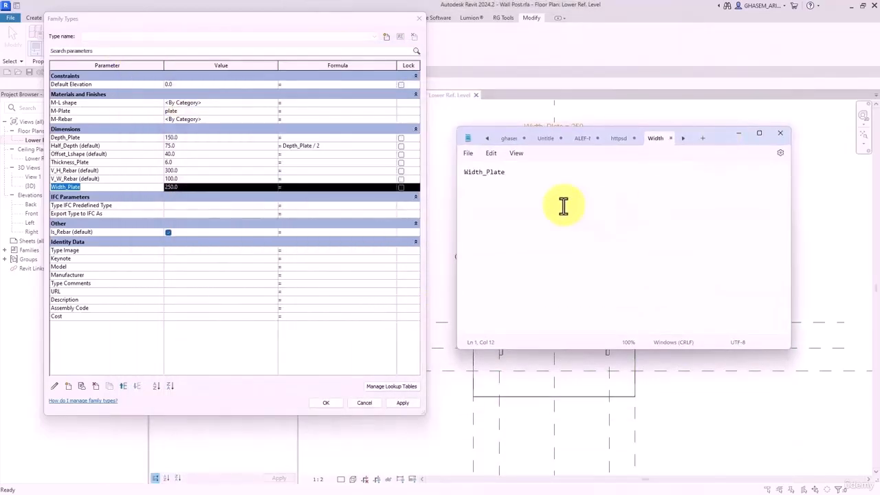
type("=")
type(" (")
- Append Offset_Lshape, copied from Family Types, after the opening parenthesis
left_click_drag(714, 137, 734, 191)
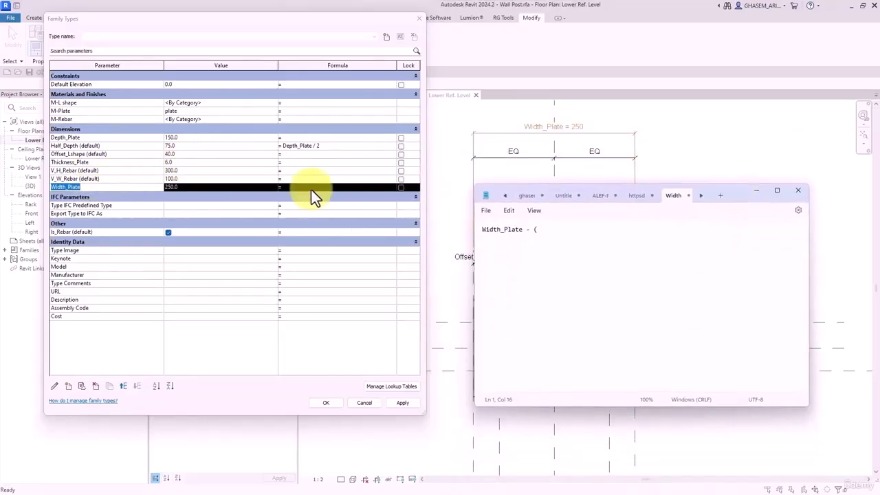
left_click(94, 154)
left_click_drag(83, 153, 40, 154)
key("ctrl+c")
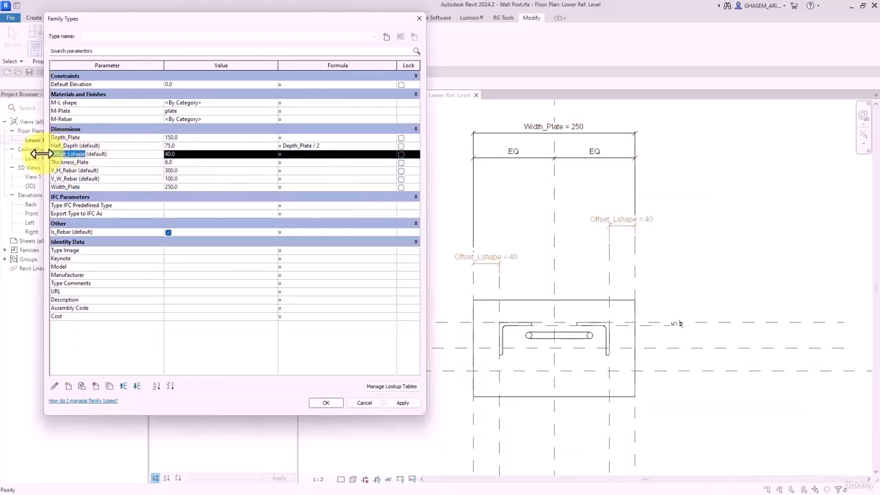
key("alt+Tab")
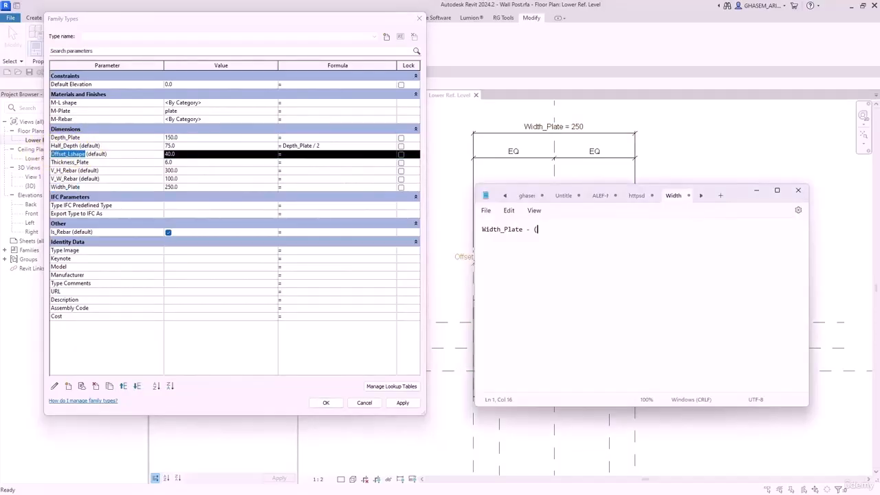
key("ctrl+v")
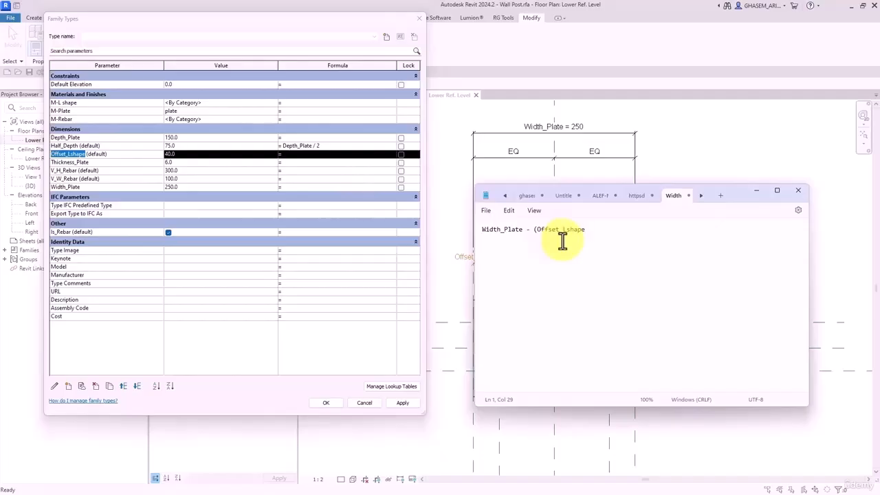
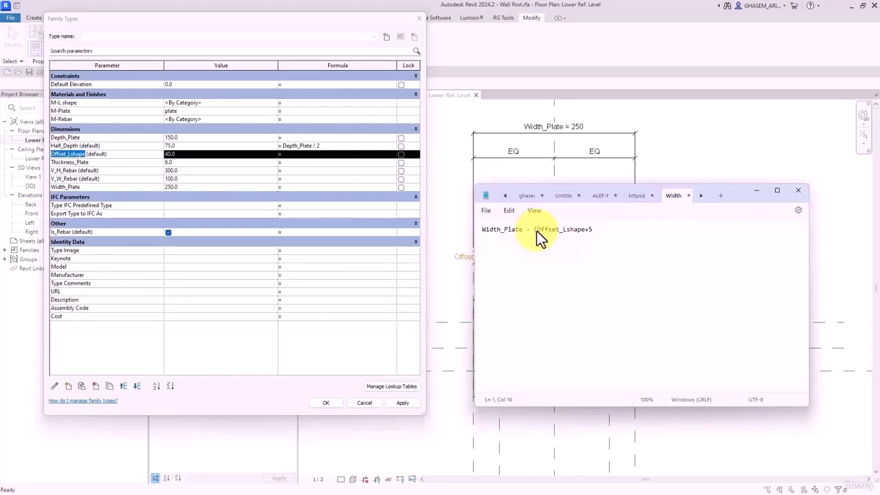
- Complete the Notepad formula Width_Plate - ((Offset_Lshape + 5 mm) * 2) and select it for copying
type("(")
left_click(605, 232)
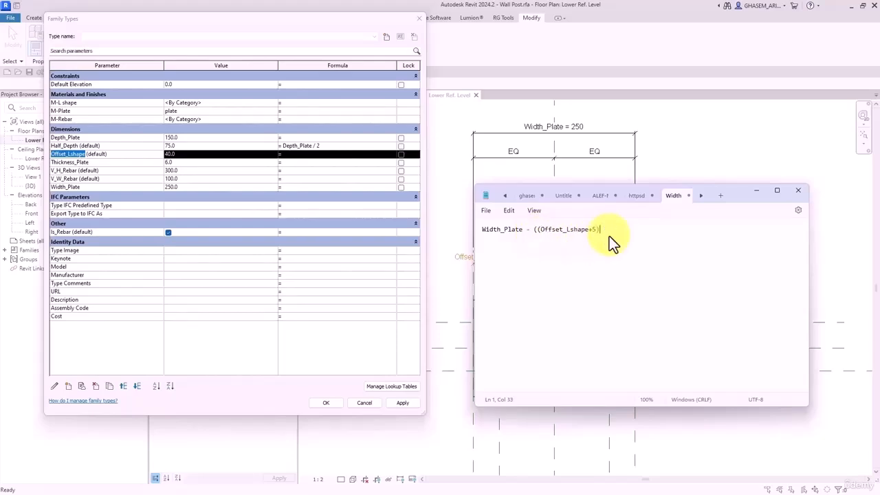
type(")*2)")
key("BackSpace")
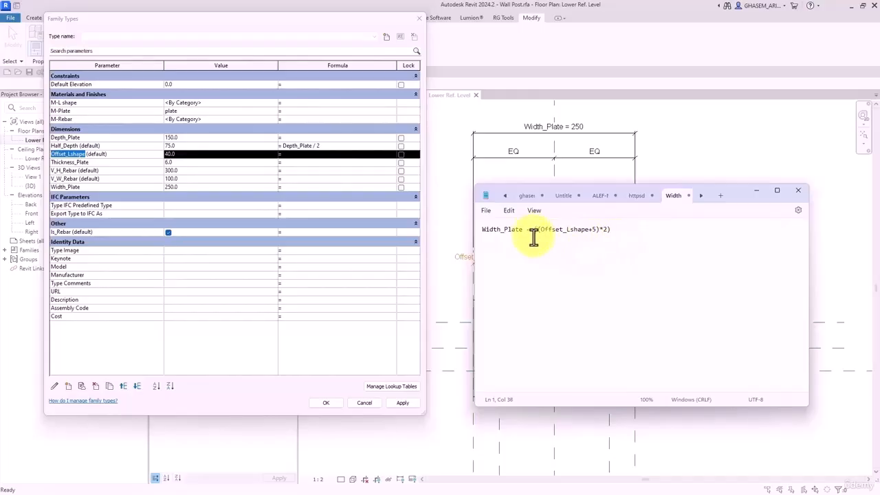
left_click_drag(620, 230, 475, 249)
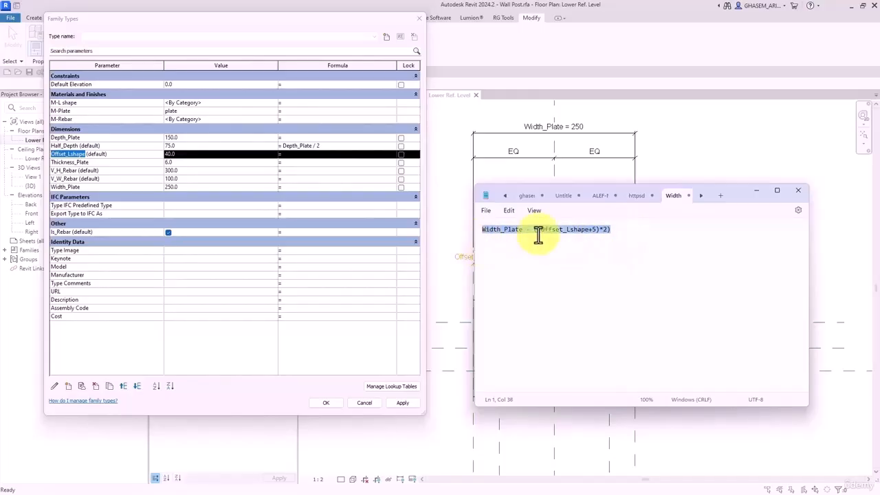
- Paste the formula into V_W_Rebar so it evaluates to 160, then apply and accept
left_click(181, 164)
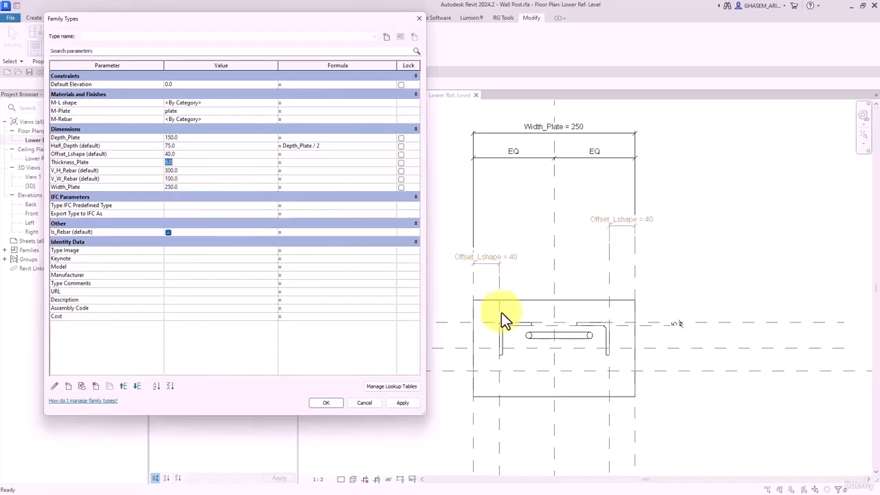
left_click(78, 180)
left_click(179, 180)
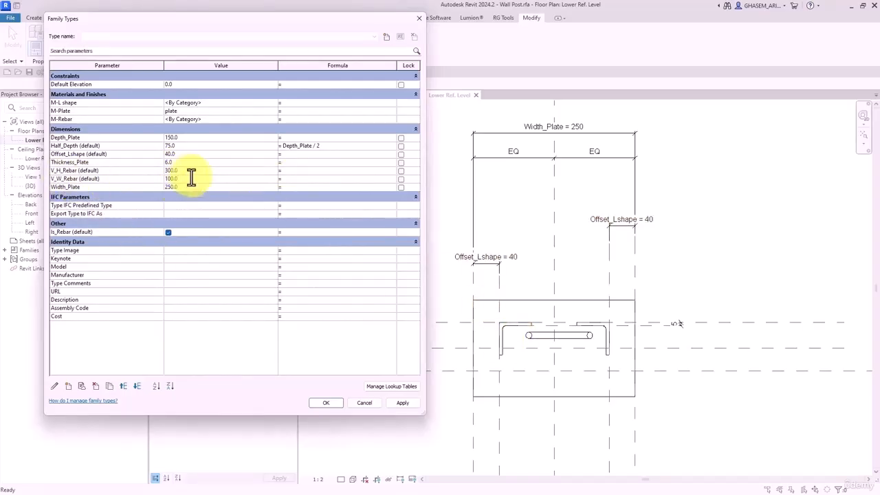
left_click(289, 180)
type("Width_Plate - ((Offset_Lshape + 5 mm) * 2)")
left_click(247, 186)
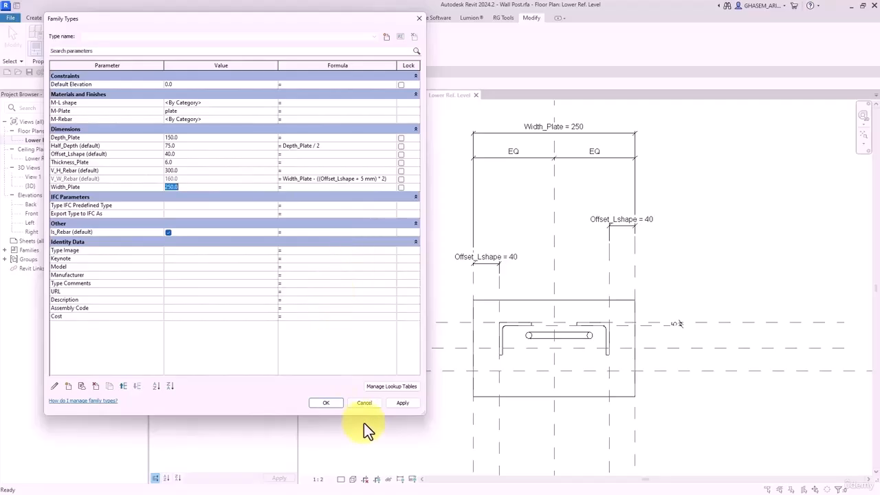
left_click(409, 402)
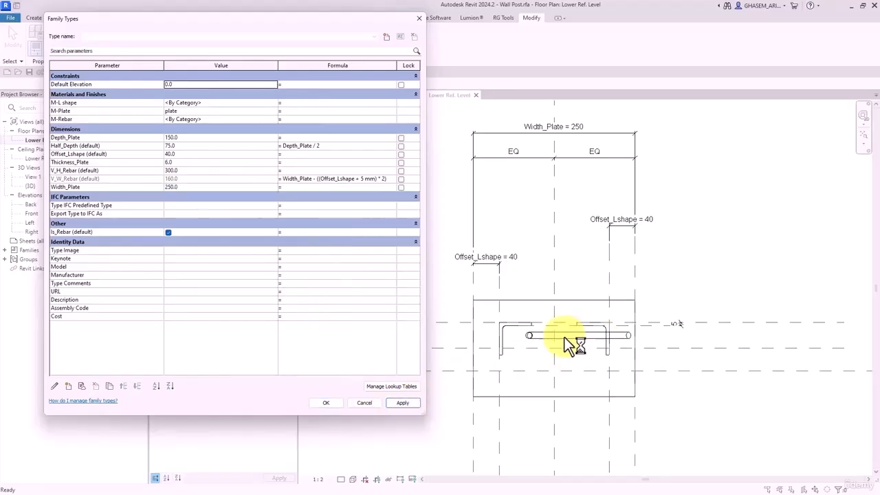
left_click(328, 404)
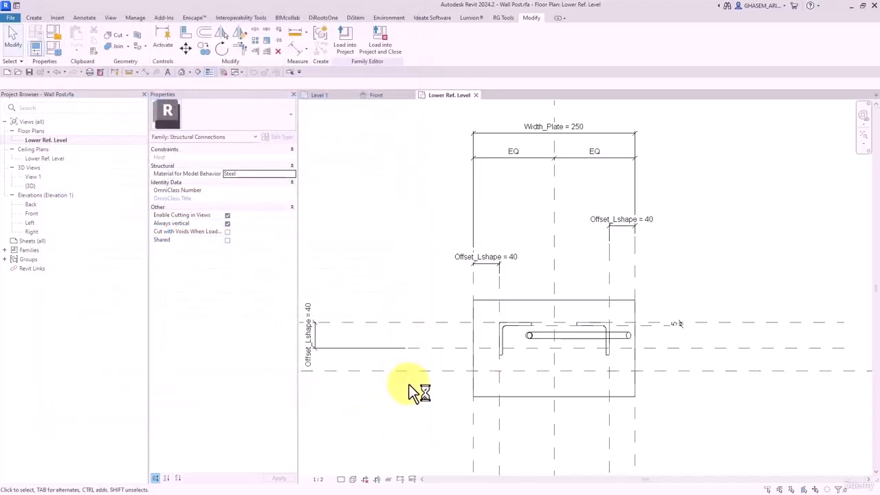
- In the Front elevation, draw a vertical reference plane beside the post
double_click(32, 213)
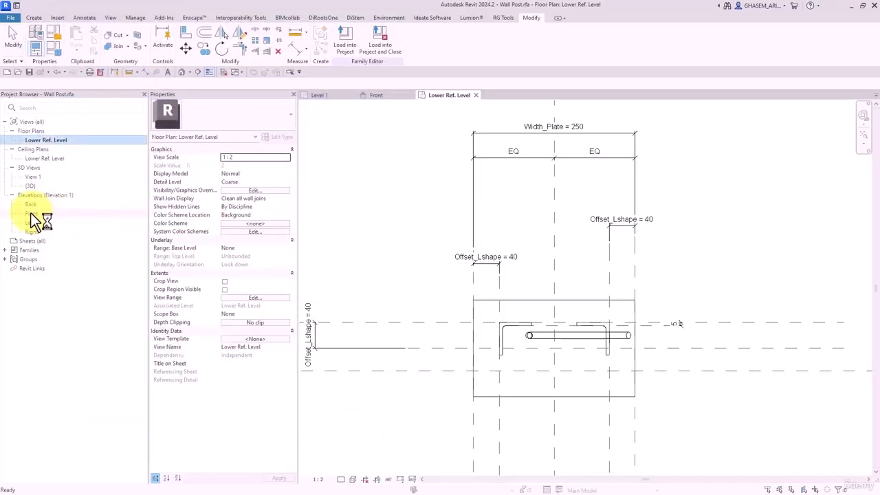
middle_click_drag(466, 238, 548, 230)
left_click(187, 34)
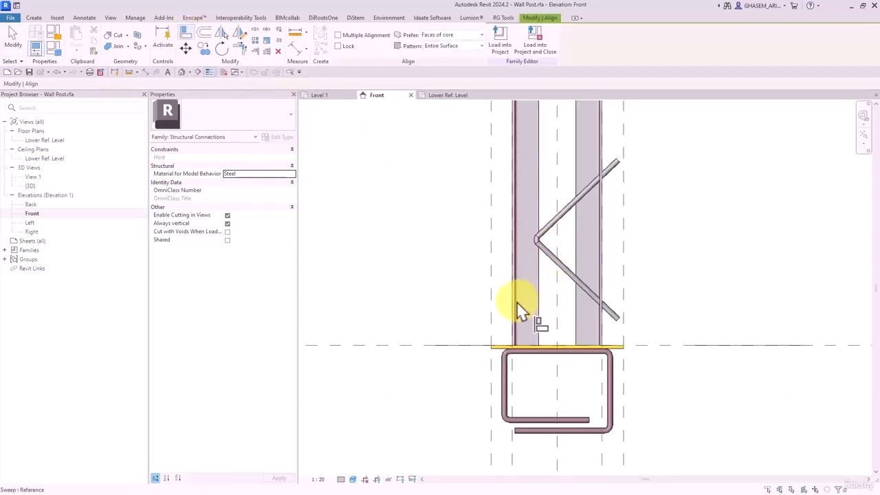
left_click(33, 17)
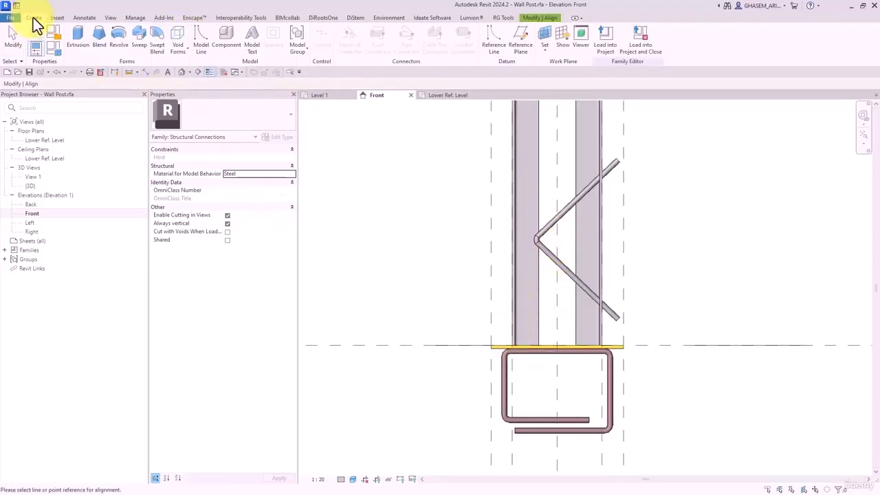
left_click(522, 42)
middle_click_drag(515, 385, 511, 269)
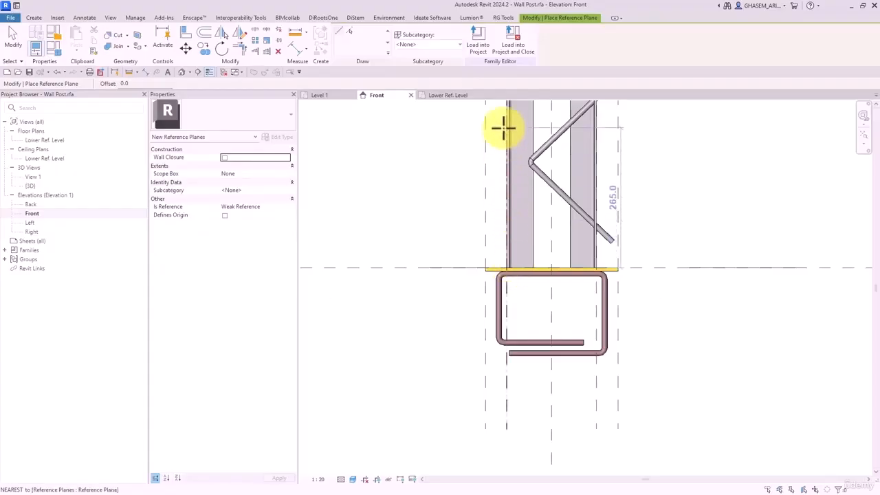
left_click(513, 106)
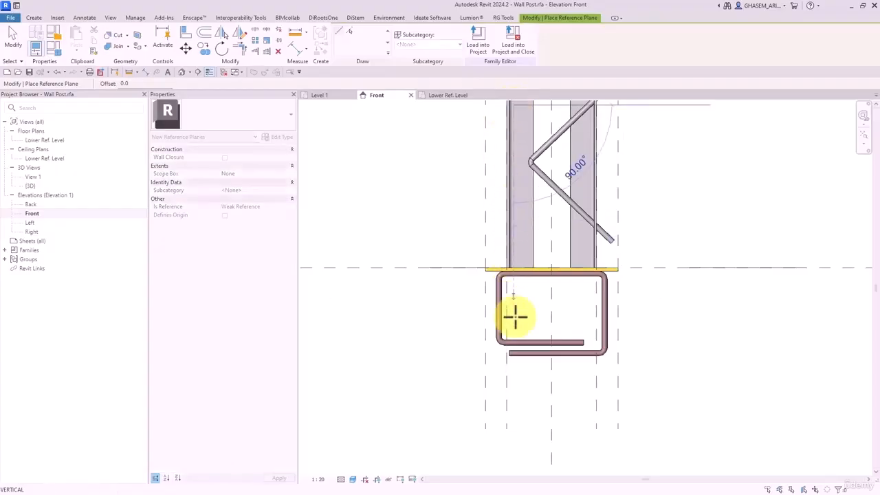
left_click(513, 460)
- Set the view scale to 1:2 and place the new reference plane 5 from its neighbour
left_click(296, 46)
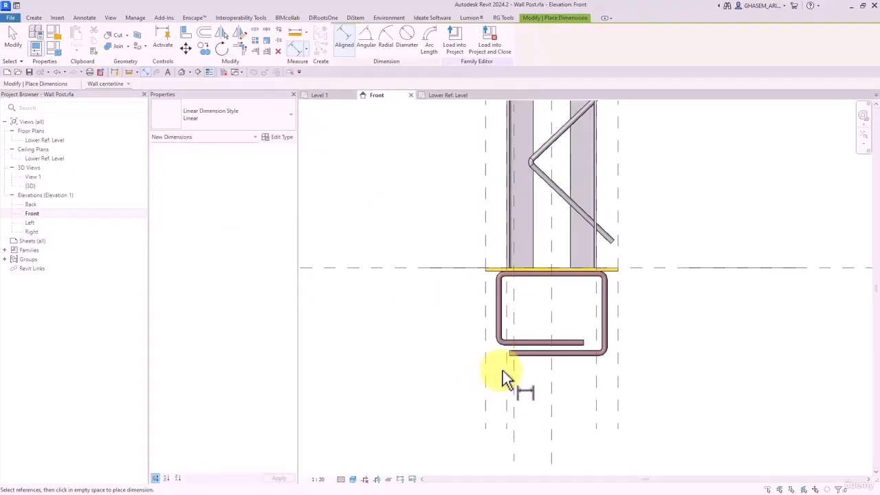
left_click(514, 370)
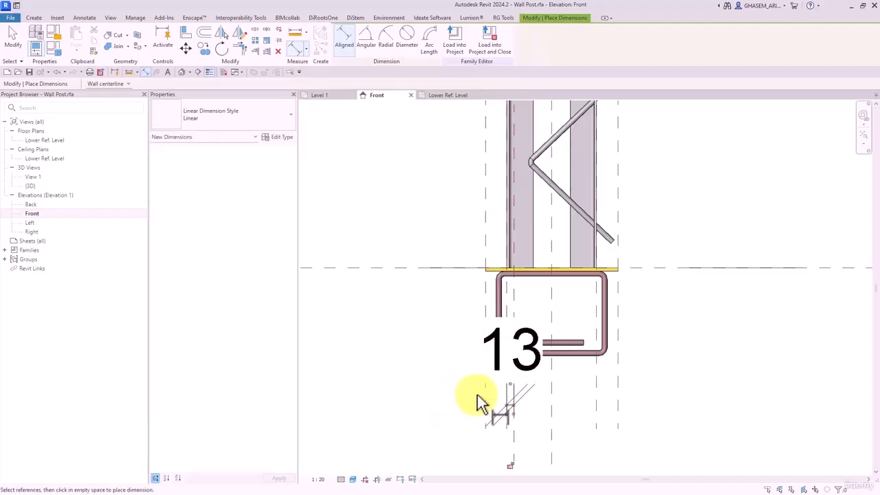
scroll(481, 400, "down", 1)
key("Escape")
key("Escape")
left_click(317, 479)
left_click(327, 360)
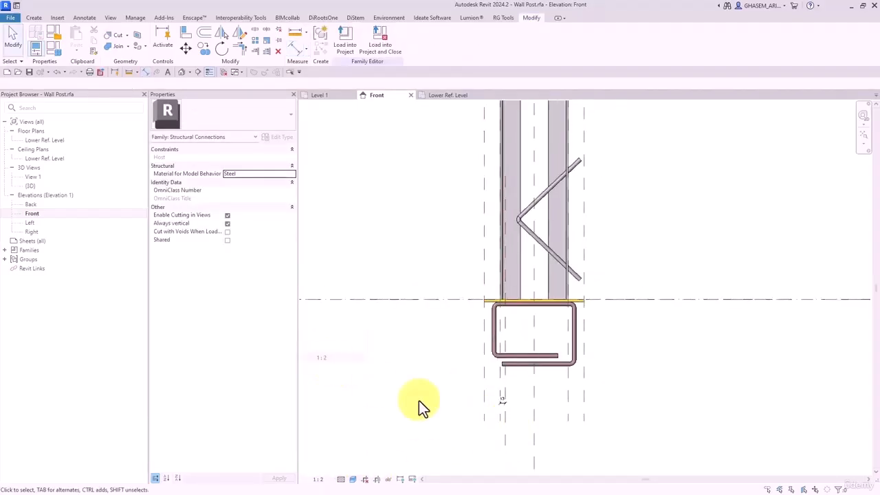
left_click(506, 424)
scroll(506, 425, "up", 1)
left_click(507, 396)
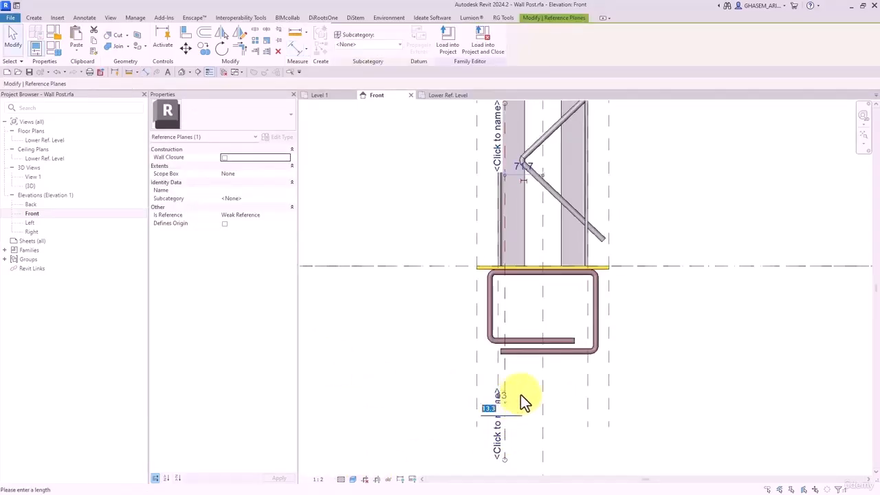
type("5")
key("Return")
left_click(514, 391)
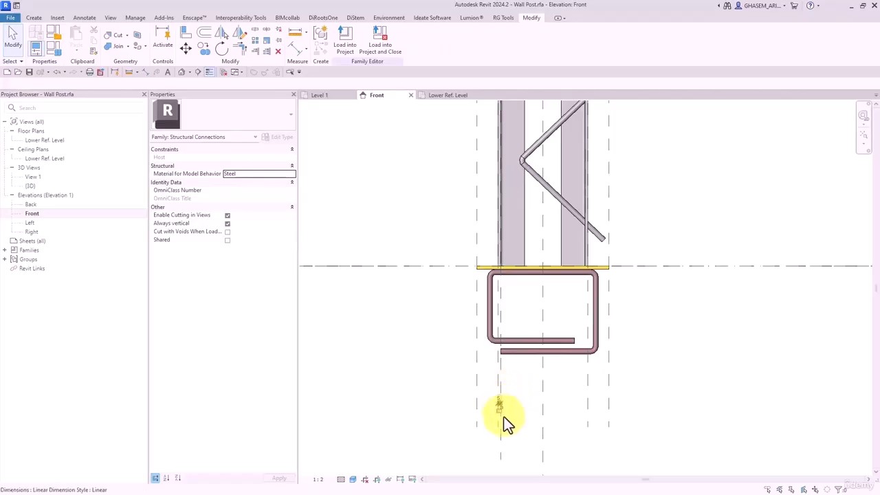
left_click(502, 416)
left_click(418, 405)
- Align the diagonal rebar's bend to the post face and its lower end to the level
middle_click_drag(435, 207, 421, 281)
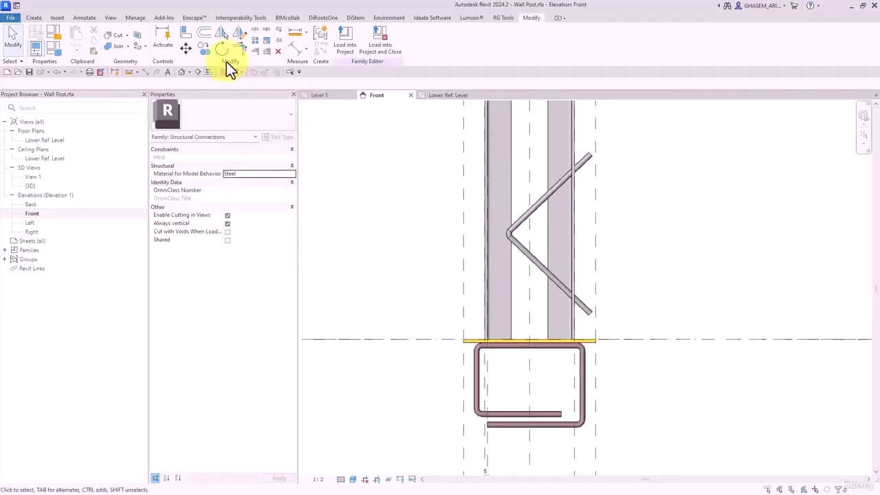
left_click(187, 33)
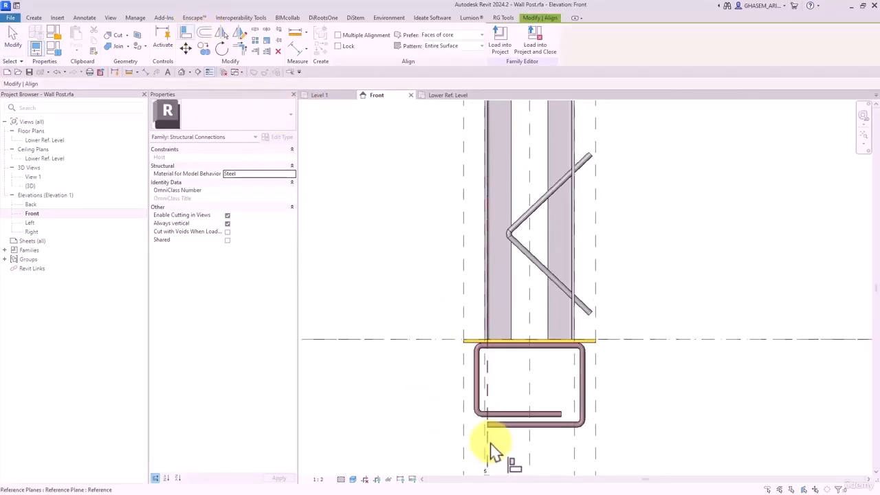
left_click(507, 241)
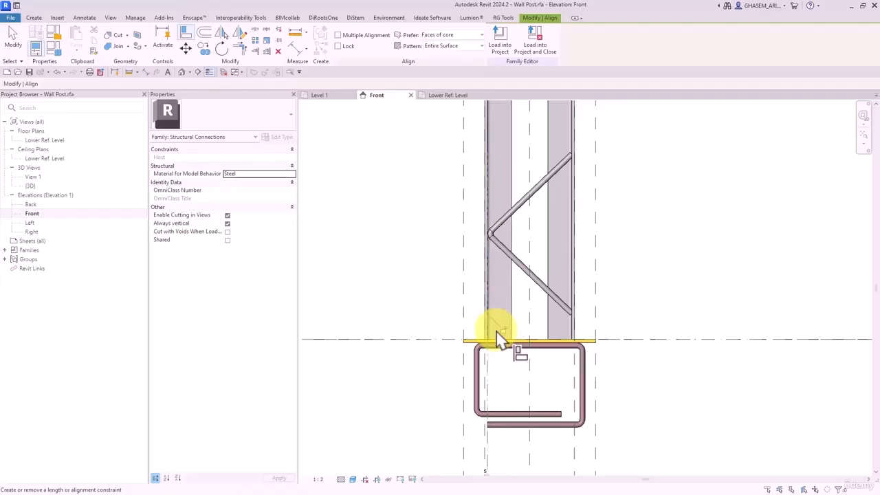
left_click(541, 322)
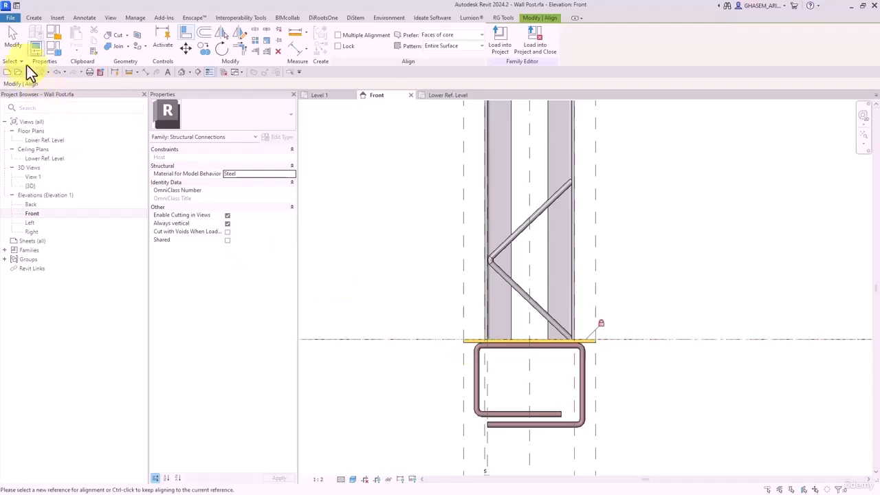
left_click(13, 38)
scroll(623, 201, "down", 4)
left_click(182, 71)
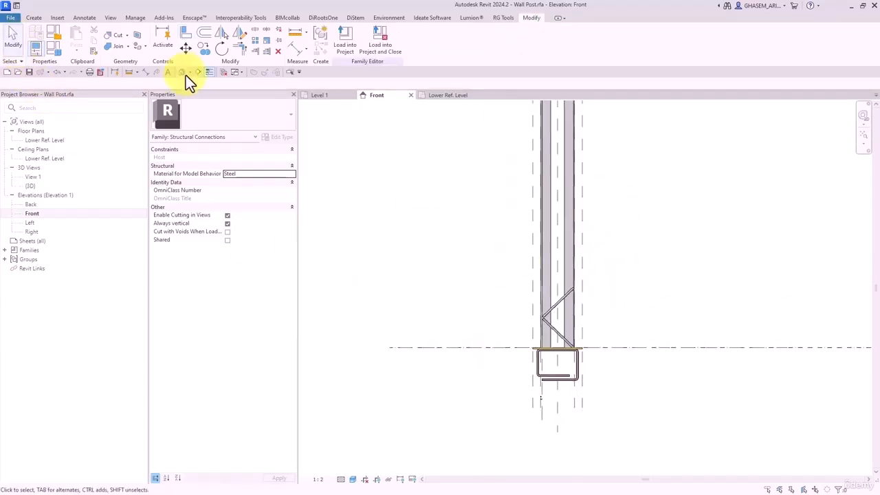
- Orbit the 3D post, return to the Front elevation and select the diagonal V_Rebar
middle_click_drag(679, 316, 616, 283, "shift")
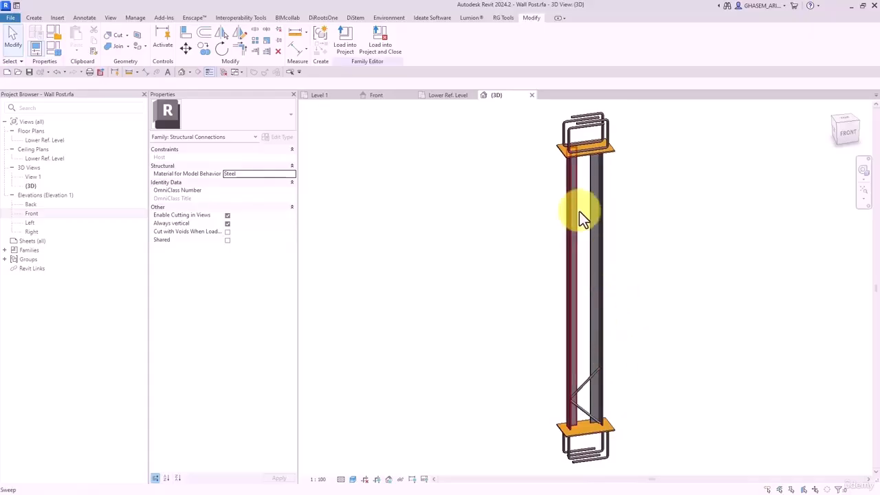
left_click(446, 95)
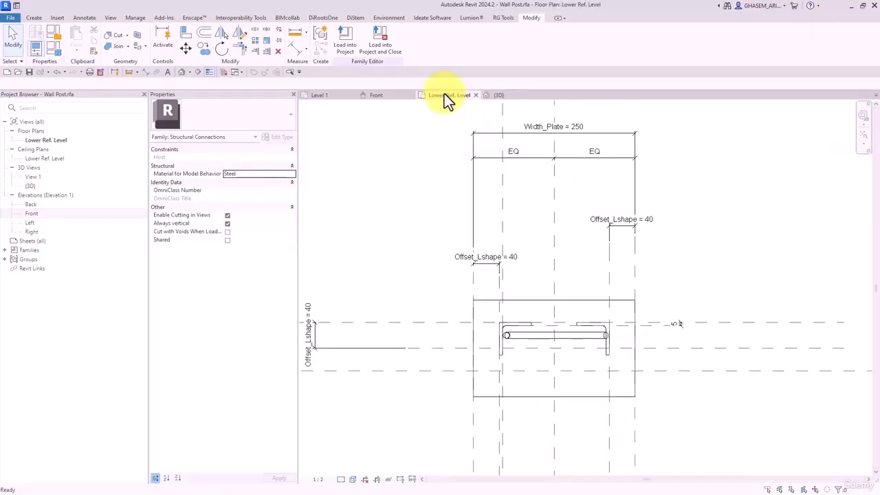
left_click(376, 95)
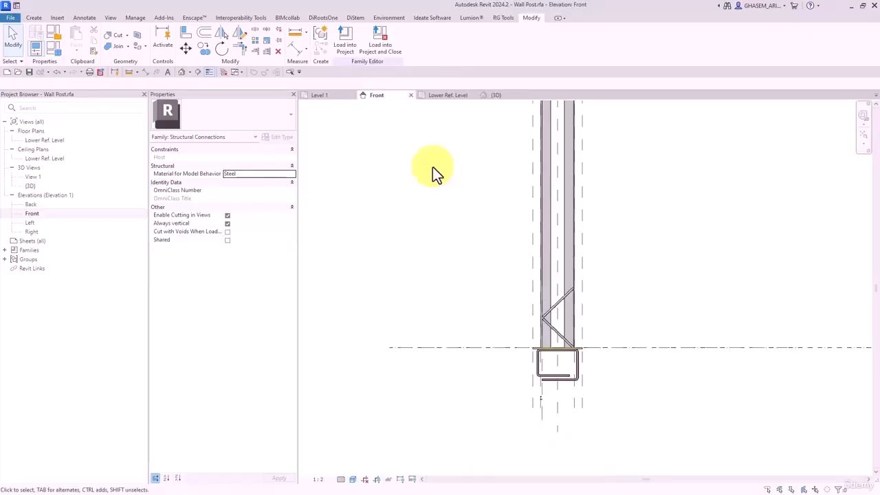
left_click(565, 300)
scroll(590, 289, "down", 3)
middle_click_drag(607, 261, 563, 302)
scroll(573, 316, "up", 1)
scroll(574, 315, "up", 1)
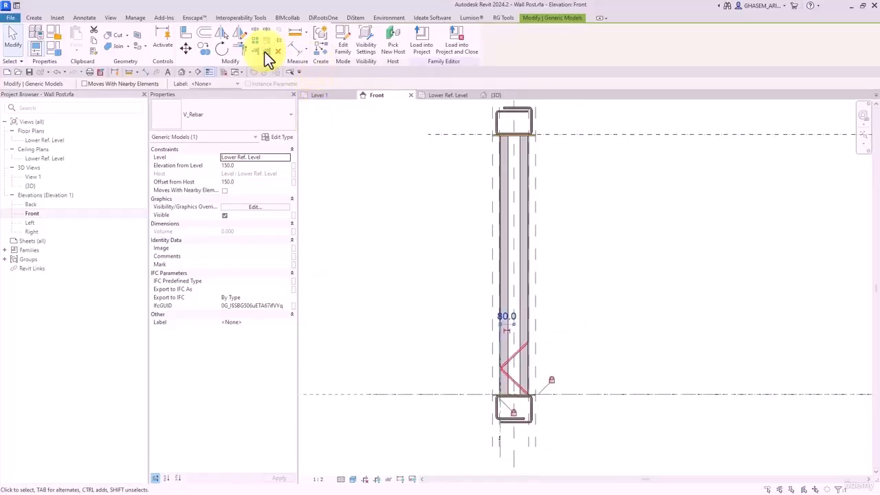
- Array the diagonal rebar vertically into 2 copies, 340 apart, and select the array
left_click(250, 41)
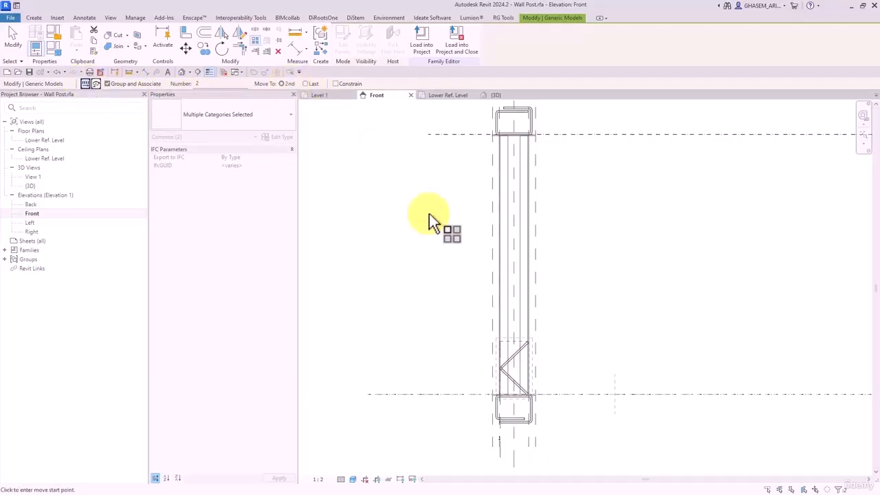
scroll(549, 406, "up", 2)
left_click(538, 386)
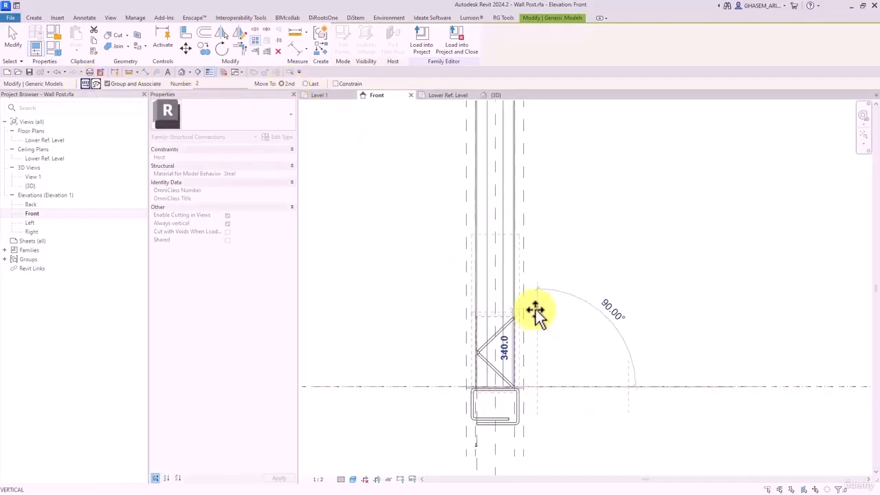
left_click(534, 309)
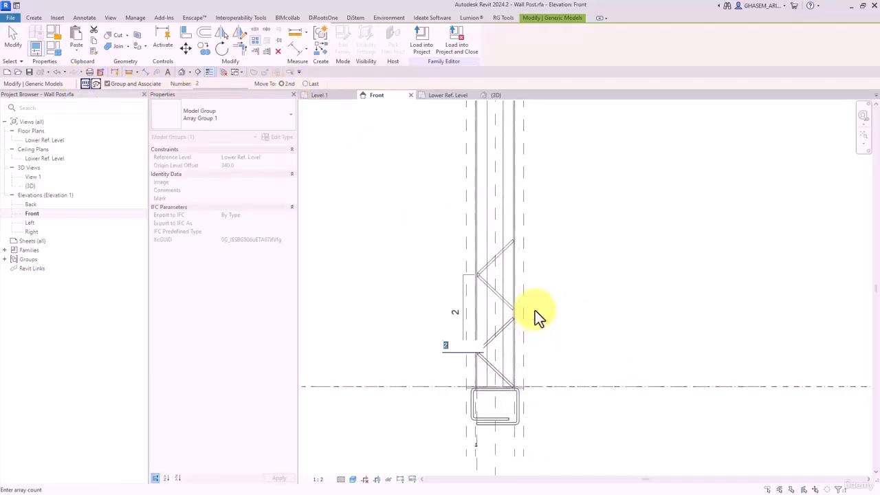
left_click(571, 328)
left_click(569, 335)
left_click(479, 282)
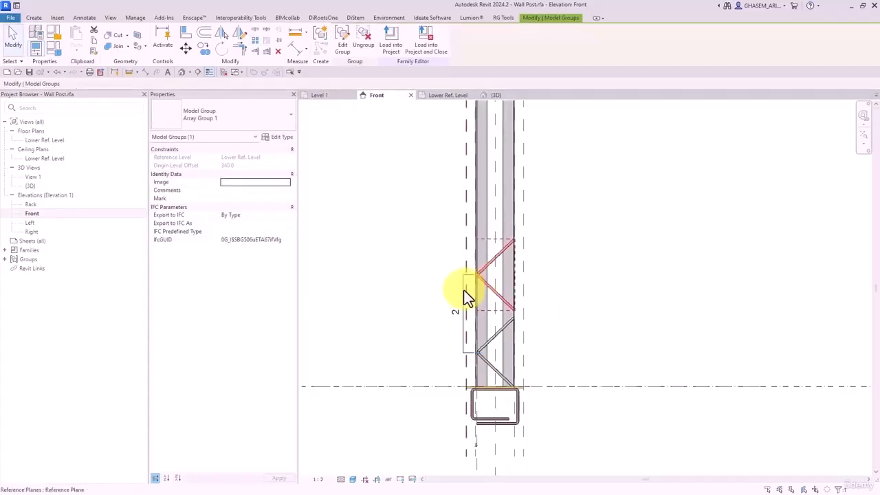
left_click(460, 291)
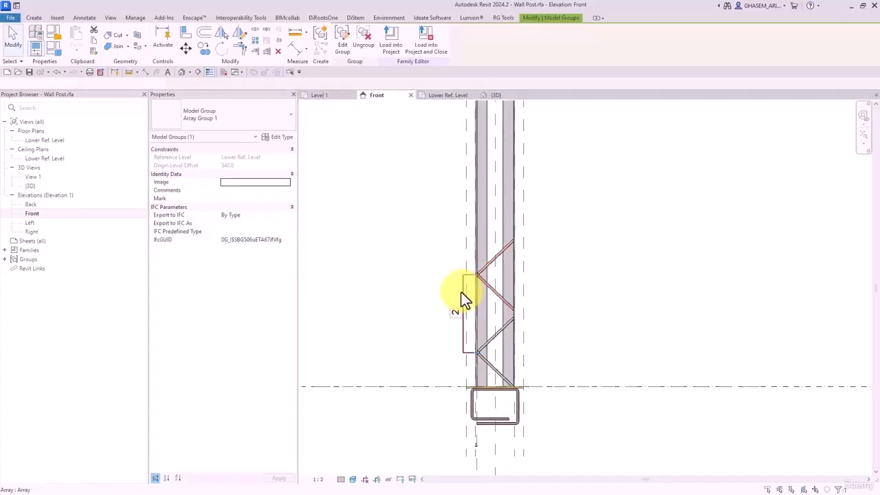
- Create an instance parameter named NumberOfRebar for the array count, grouped under Other
left_click(152, 100)
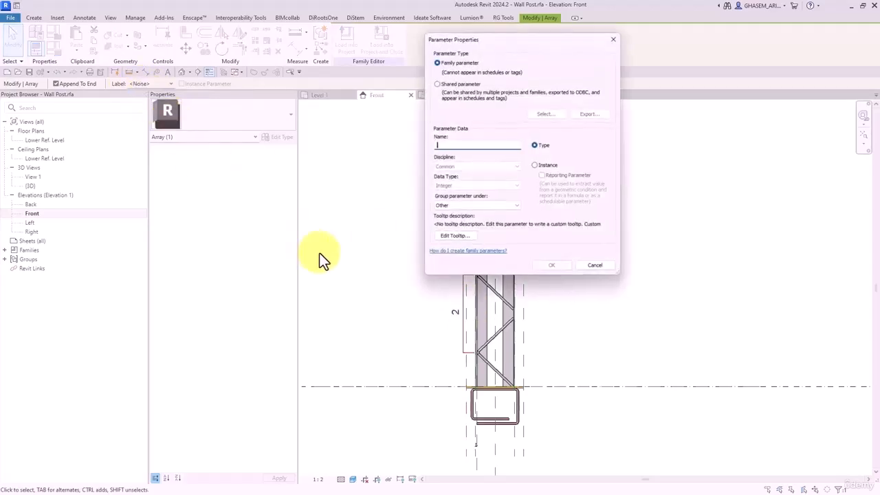
type("Number")
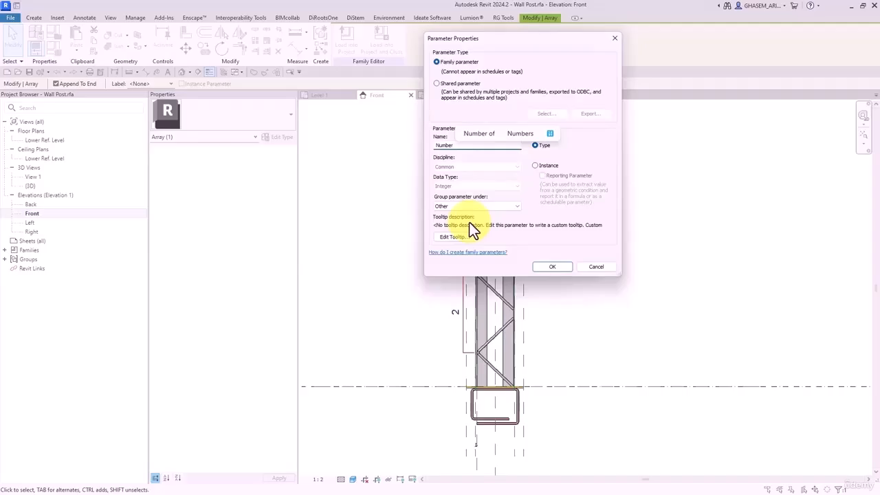
type("OfRebar")
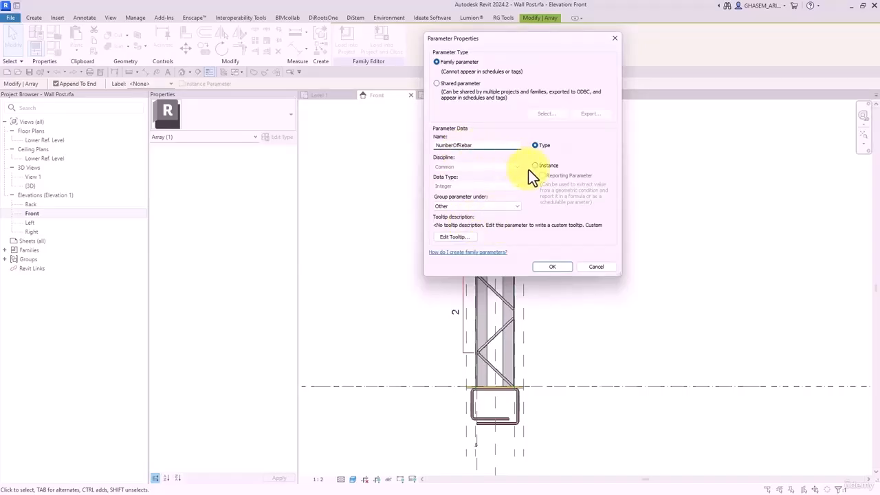
left_click(535, 165)
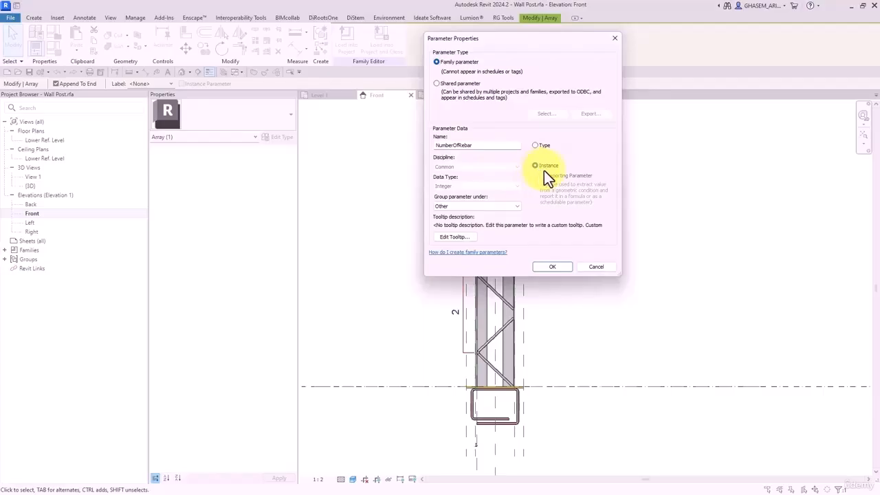
left_click(467, 213)
left_click(481, 233)
- Confirm NumberOfRebar on the array, then start and cancel an alignment on the post
left_click(538, 268)
left_click(403, 253)
middle_click_drag(402, 253, 524, 270)
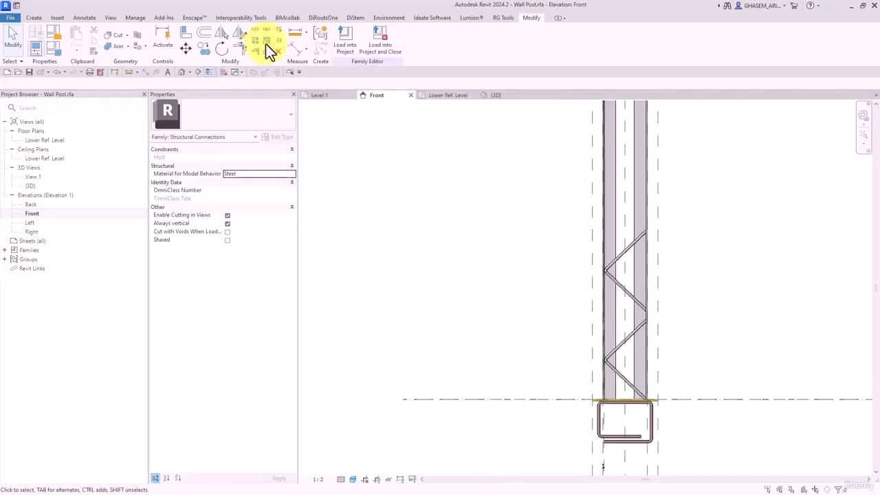
left_click(188, 33)
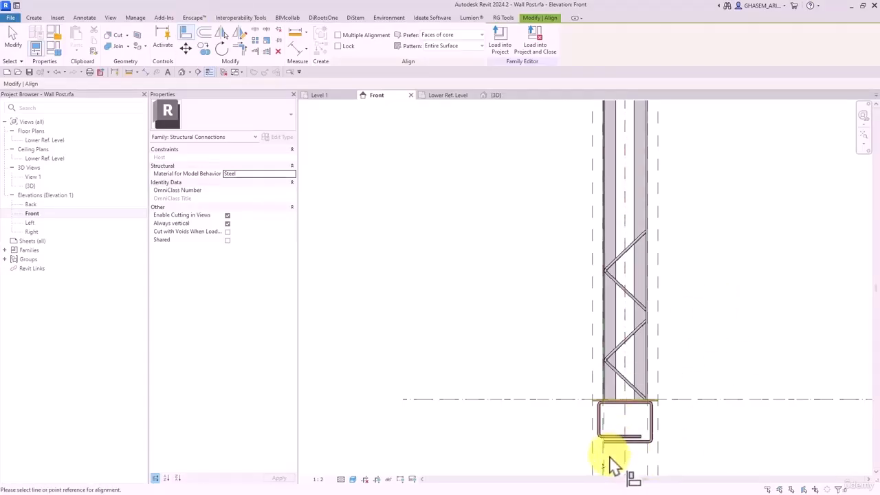
left_click(609, 462)
scroll(610, 285, "up", 3)
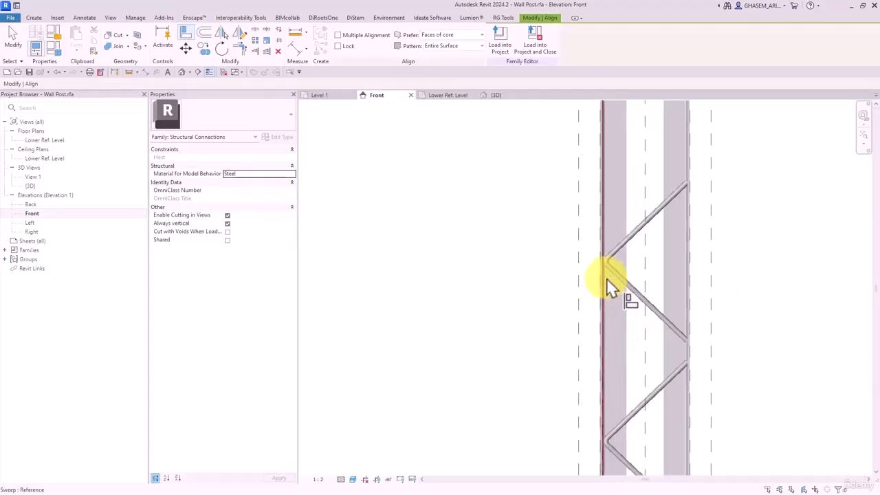
scroll(603, 254, "up", 2)
scroll(600, 254, "up", 3)
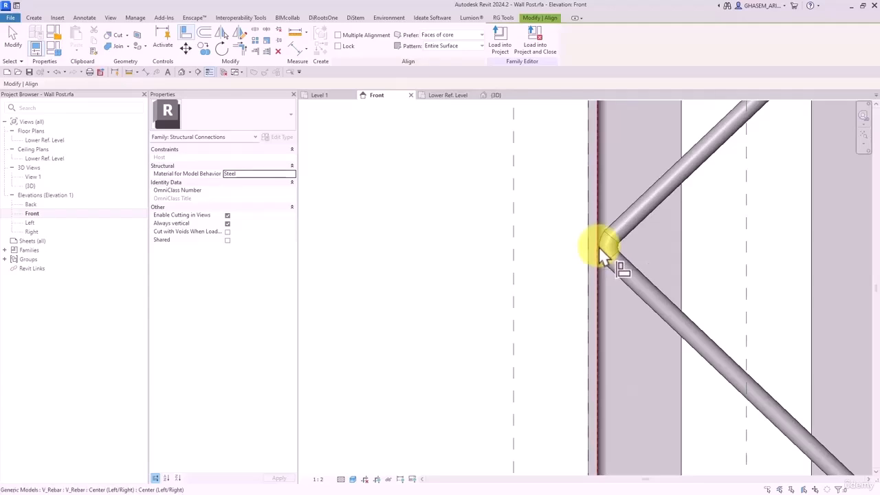
key("Escape")
scroll(600, 249, "down", 2)
scroll(602, 250, "down", 4)
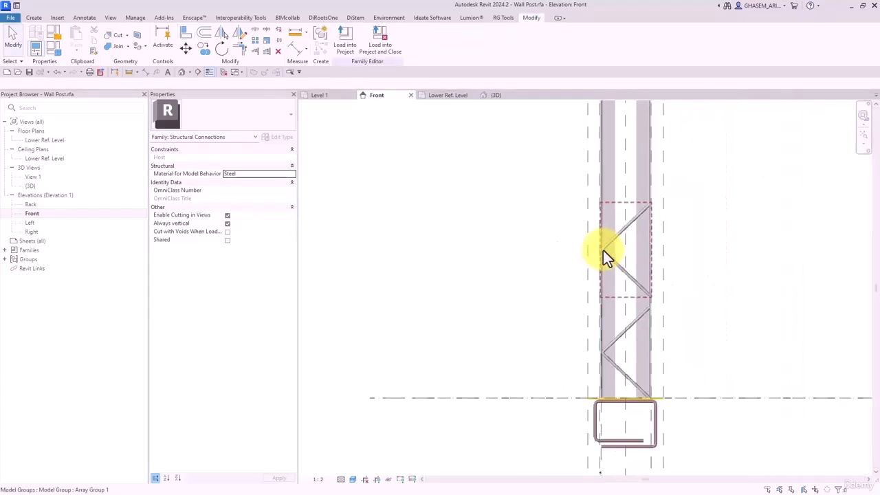
scroll(622, 268, "up", 2)
middle_click_drag(617, 267, 582, 303)
- Check in Family Types that NumberOfRebar is listed with value 2
left_click(55, 50)
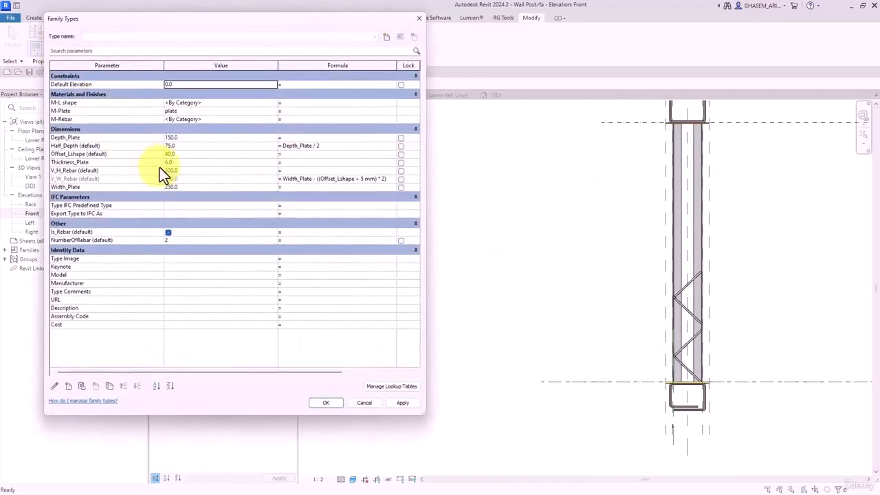
left_click(191, 241)
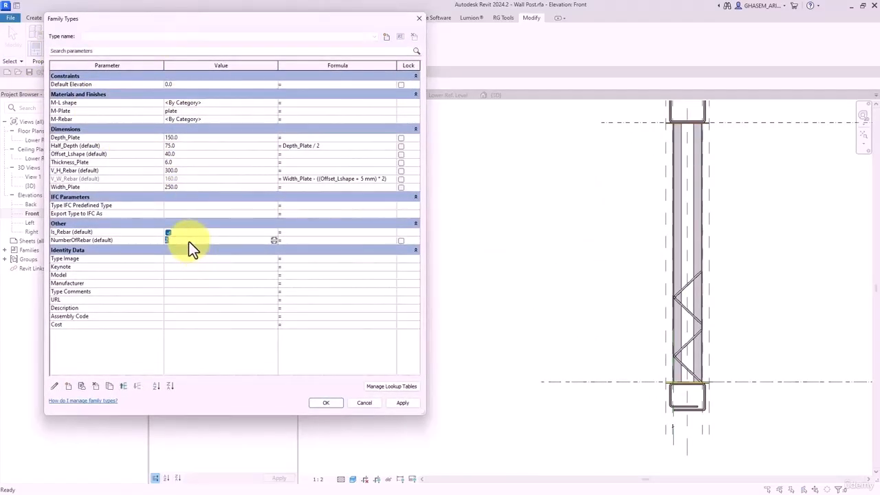
left_click(316, 403)
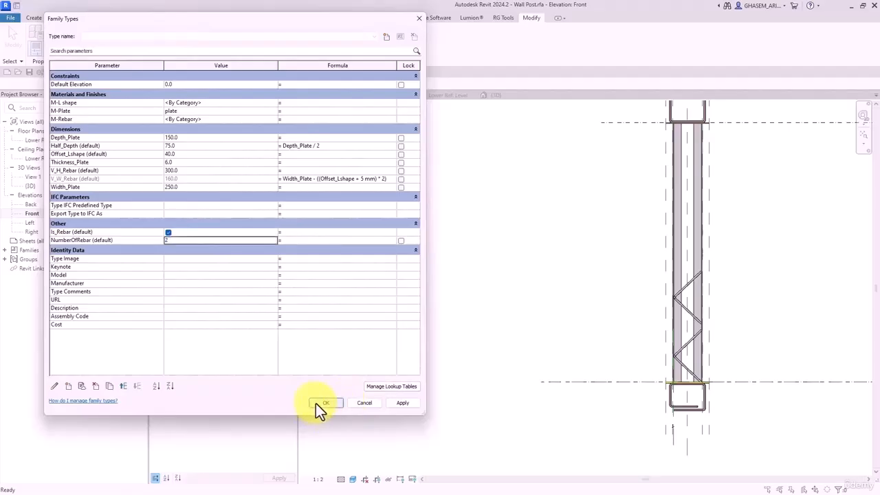
scroll(559, 258, "down", 2)
middle_click_drag(560, 257, 559, 322)
scroll(558, 322, "up", 1)
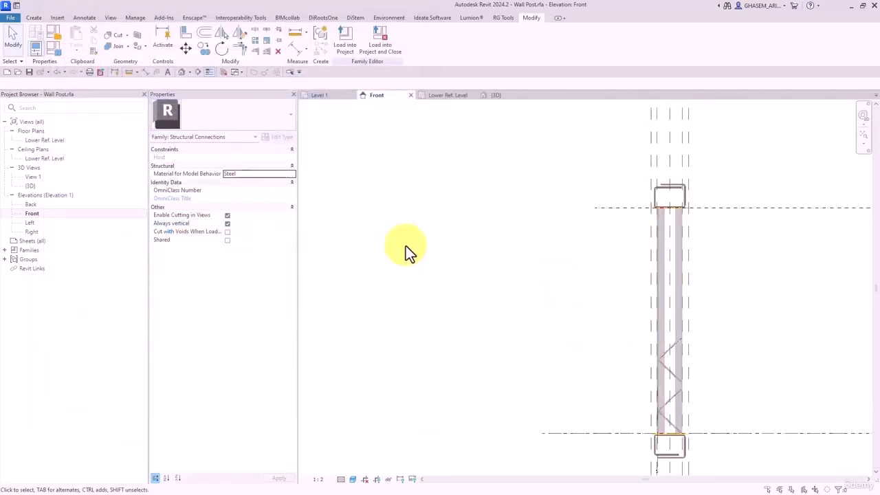
left_click(58, 50)
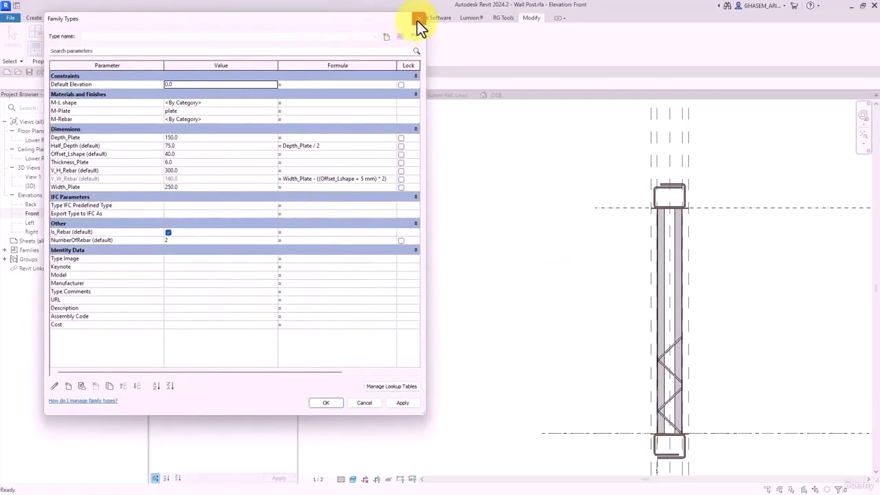
left_click(417, 18)
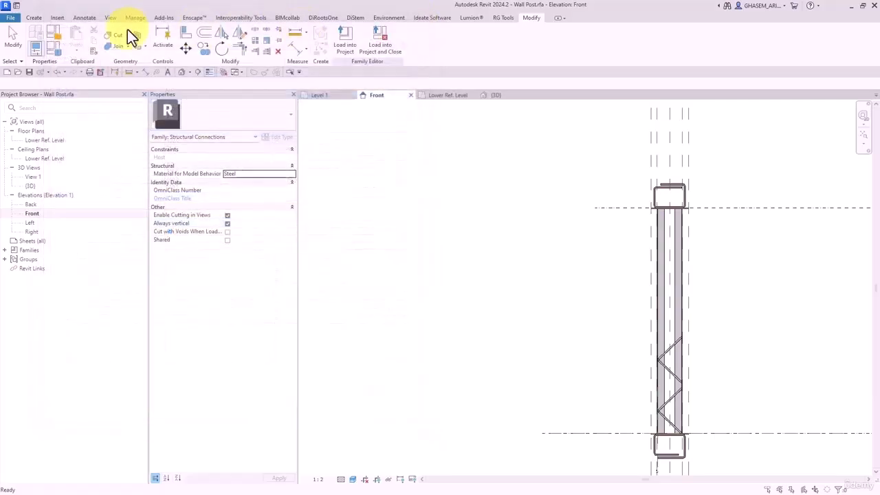
scroll(626, 230, "down", 3)
- Dimension the height between the two reference levels and label it with a new parameter H
left_click(626, 220)
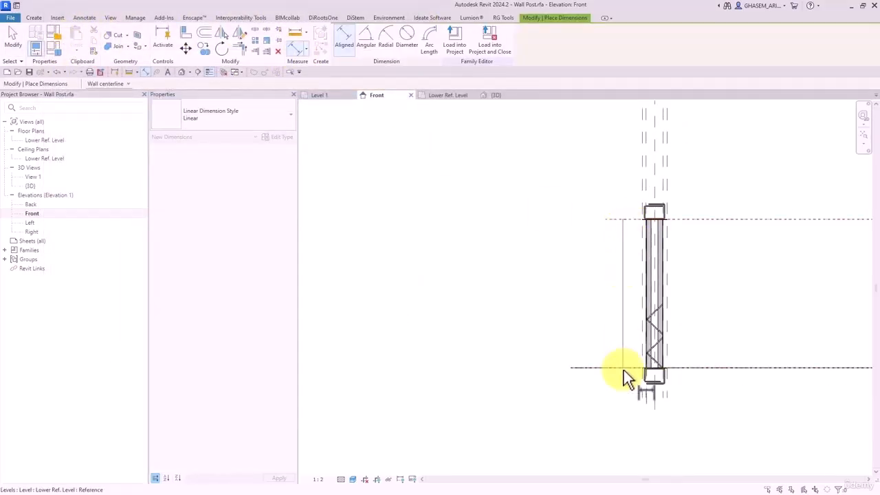
left_click(623, 368)
left_click(609, 306)
scroll(619, 306, "up", 2)
scroll(620, 307, "up", 1)
key("Escape")
scroll(615, 295, "down", 2)
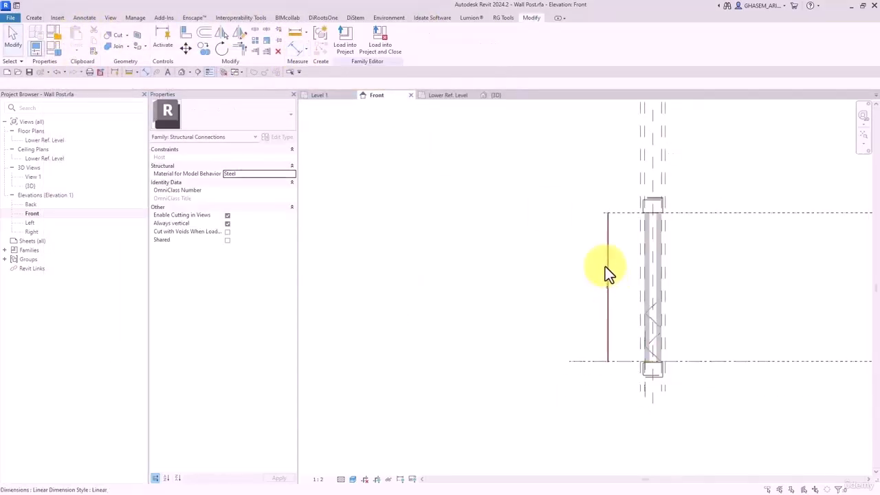
left_click(606, 255)
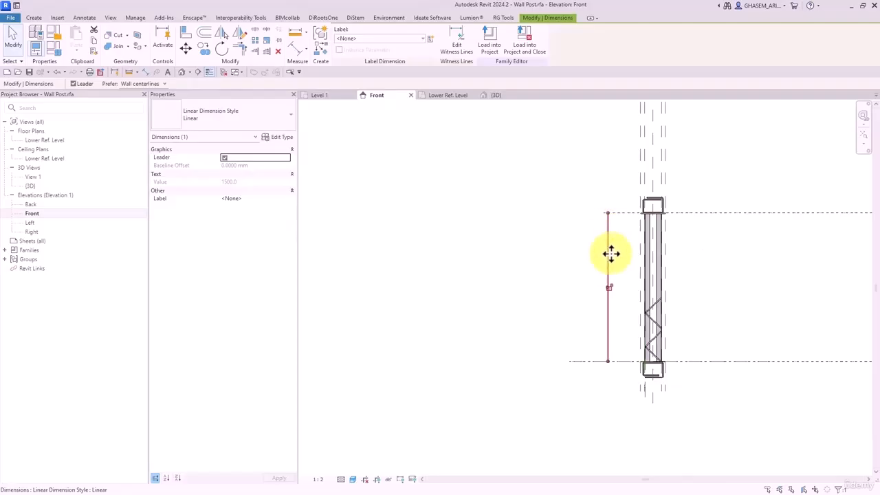
left_click(431, 38)
type("H")
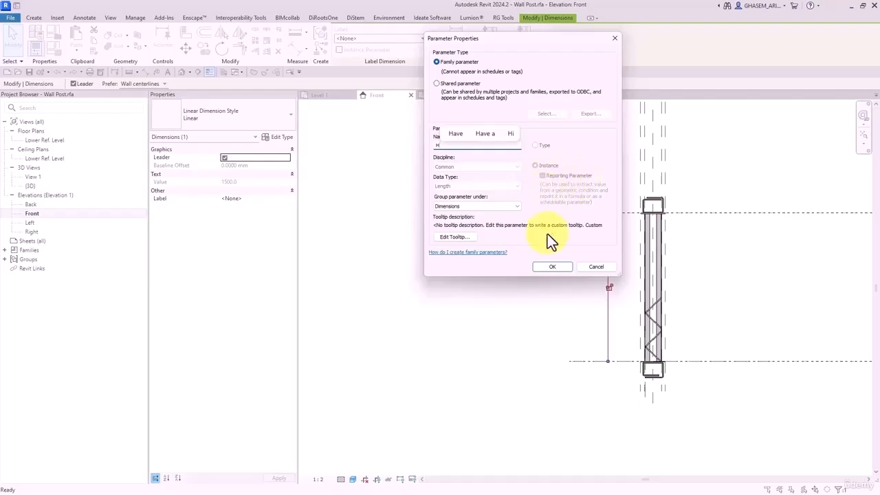
left_click(547, 268)
left_click(747, 240)
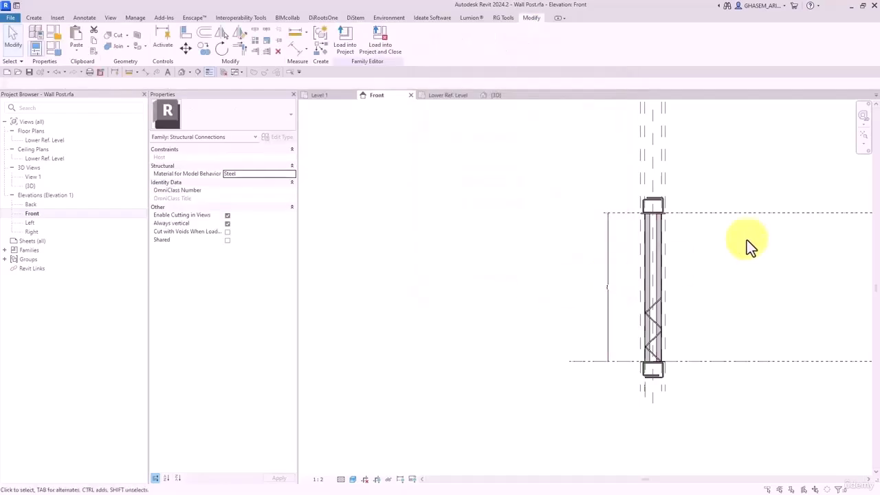
- Review the H (report), Thickness_Plate, V_H_Rebar and V_W_Rebar parameters in Family Types
left_click(55, 49)
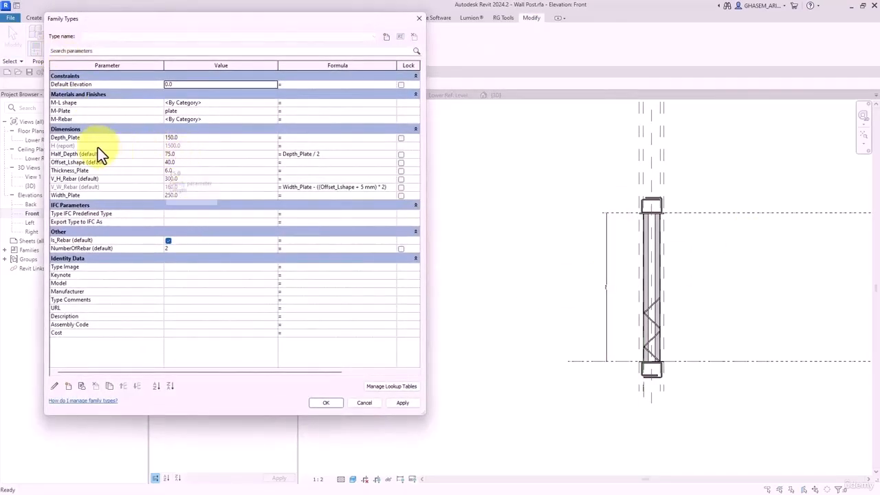
left_click(97, 147)
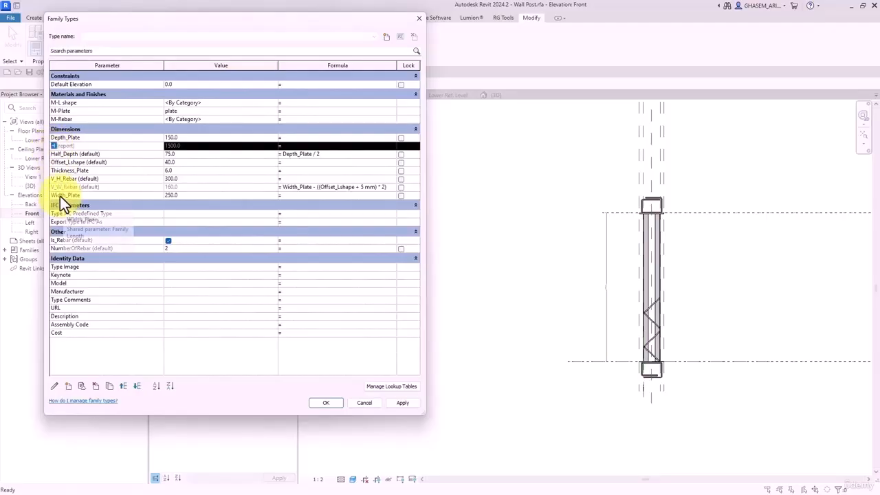
left_click(70, 170)
left_click(165, 183)
left_click(73, 186)
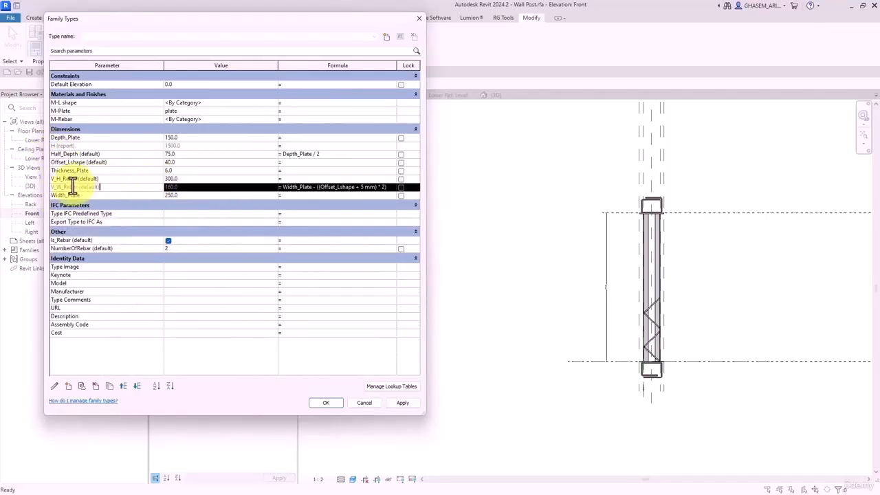
left_click(76, 179)
left_click_drag(76, 179, 50, 179)
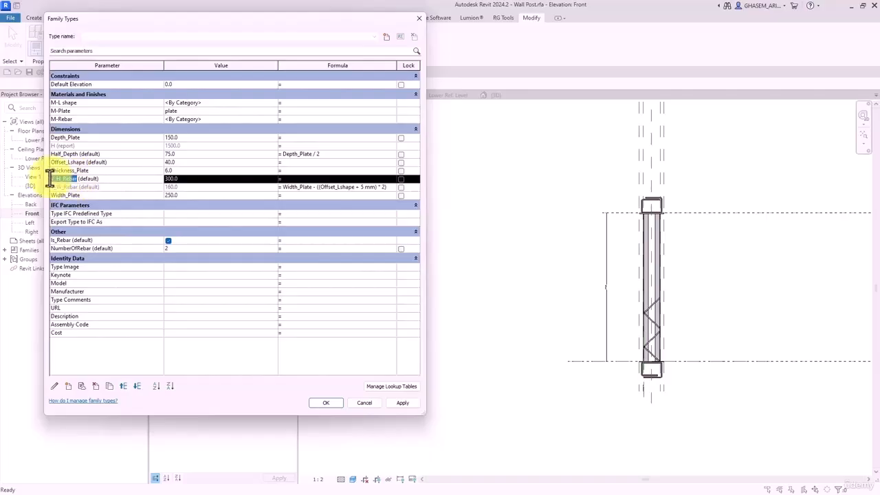
- Give NumberOfRebar the formula H / V_H_Rebar, yielding 5, and dismiss the unsaved-project reminder
left_click(287, 248)
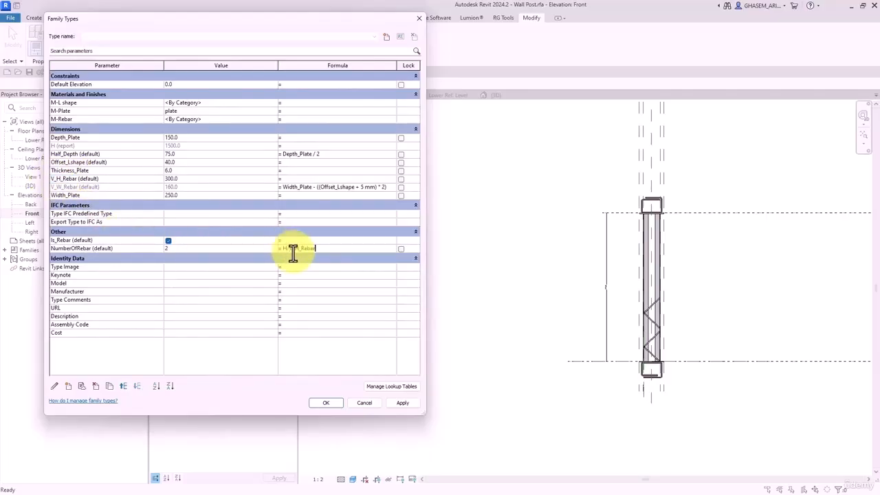
left_click(316, 286)
left_click(411, 402)
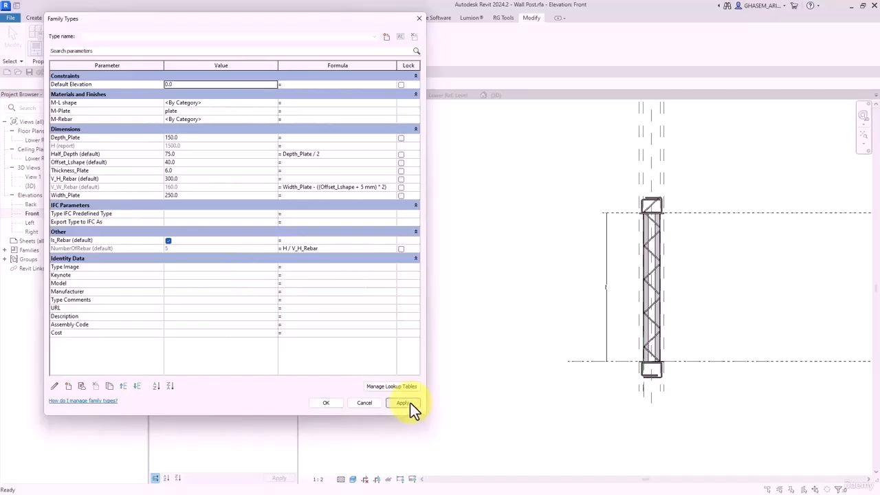
left_click(281, 250)
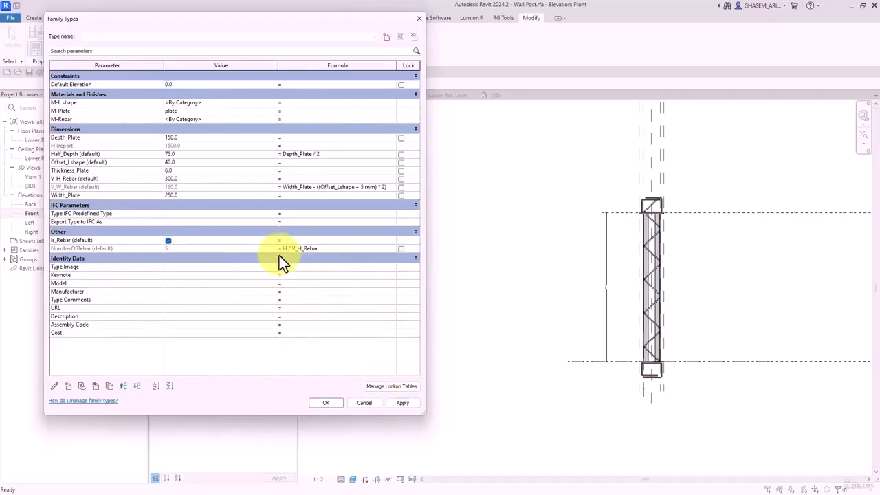
left_click(346, 400)
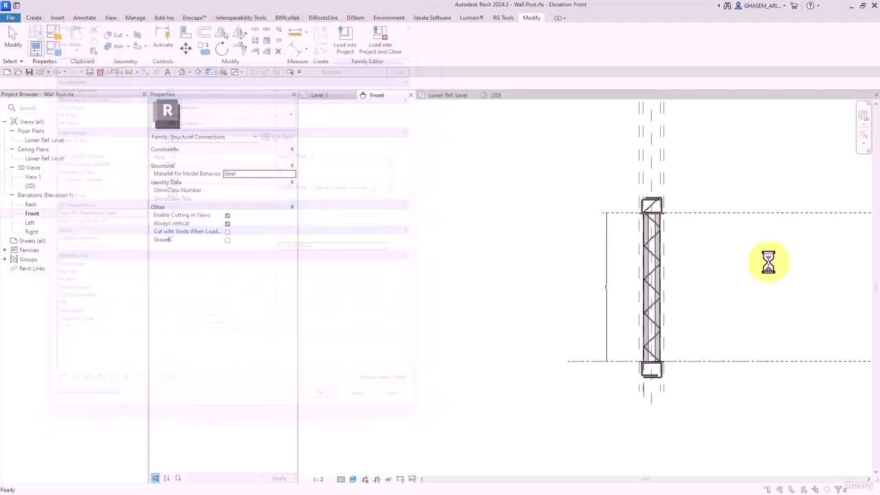
left_click(499, 289)
- Inspect the H (report) parameter's properties in Family Types, leaving them unchanged
scroll(604, 257, "up", 2)
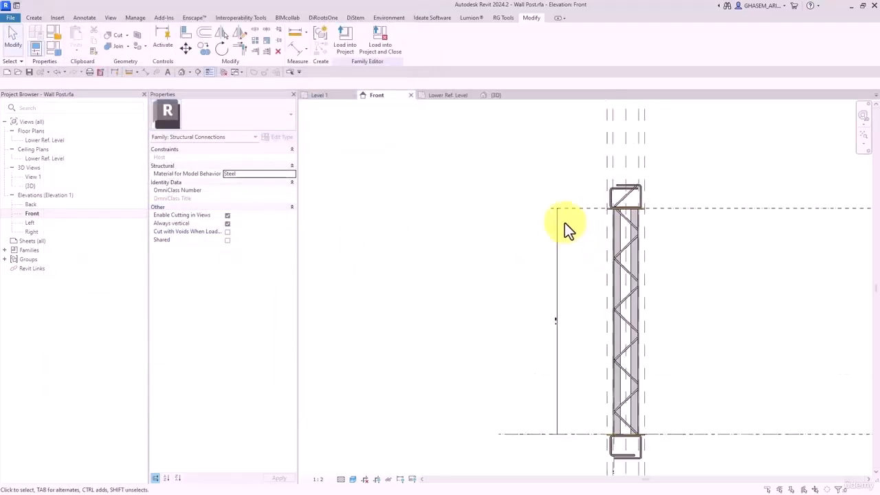
left_click(557, 228)
key("Escape")
left_click(58, 50)
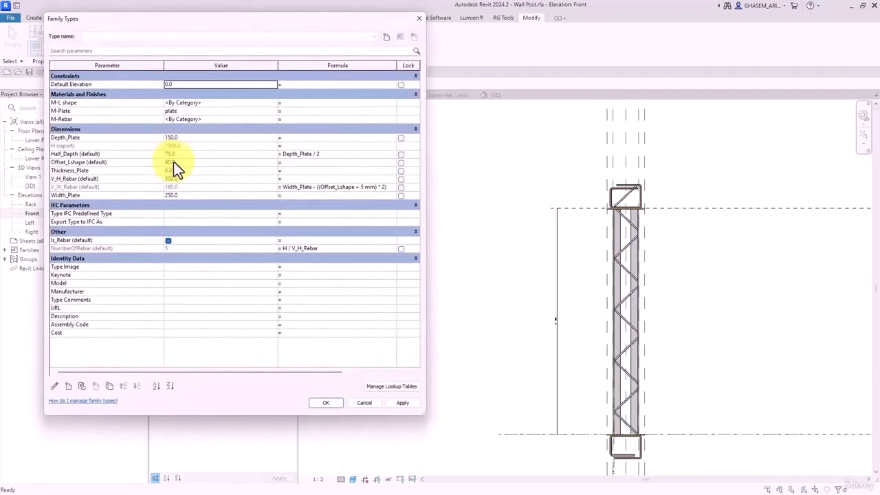
left_click(103, 146)
left_click(55, 387)
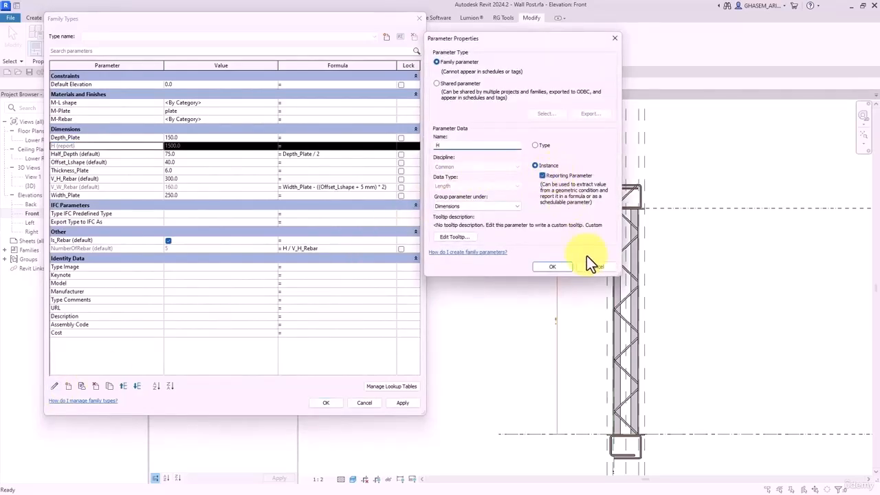
left_click(552, 266)
left_click(329, 402)
- Pan and zoom over the post between both levels, then bring Family Types back up
middle_click_drag(830, 310, 514, 306)
scroll(702, 266, "up", 2)
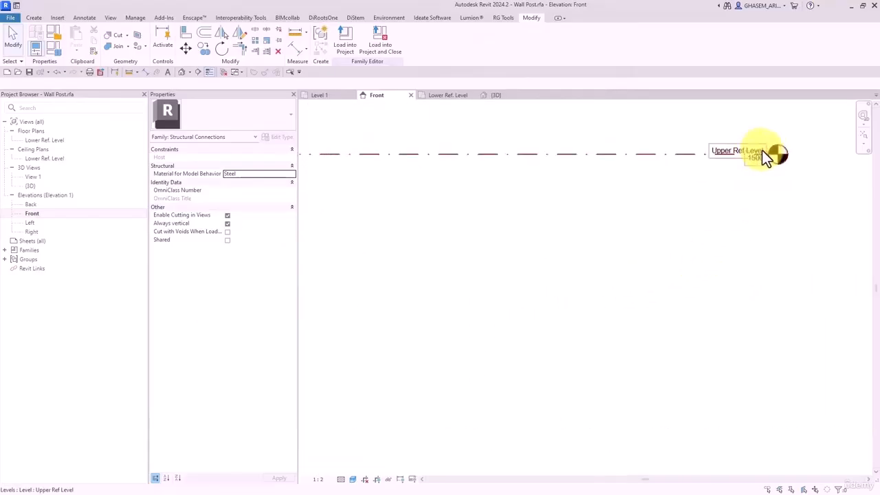
scroll(738, 151, "down", 3)
scroll(697, 397, "up", 2)
scroll(697, 390, "down", 2)
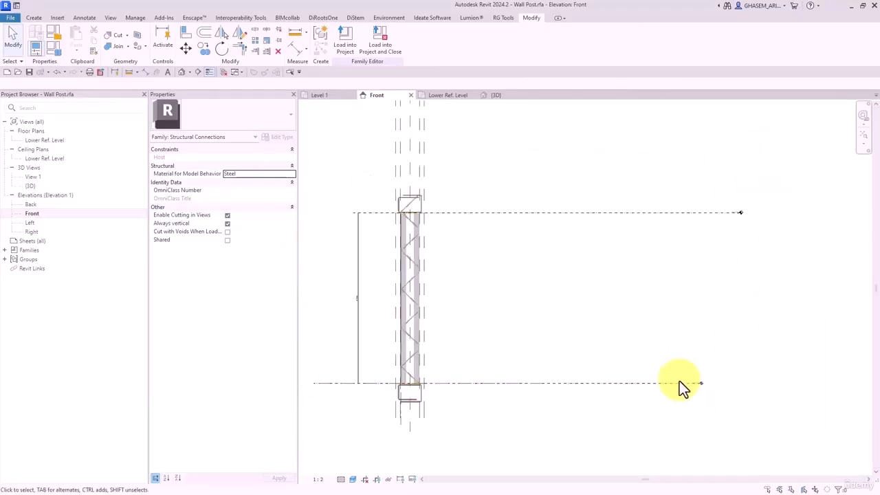
scroll(481, 247, "up", 5)
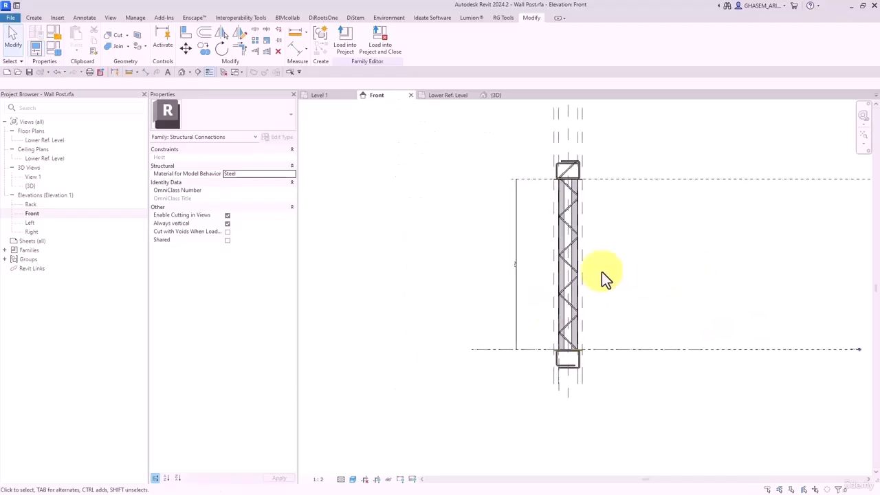
scroll(473, 260, "down", 3)
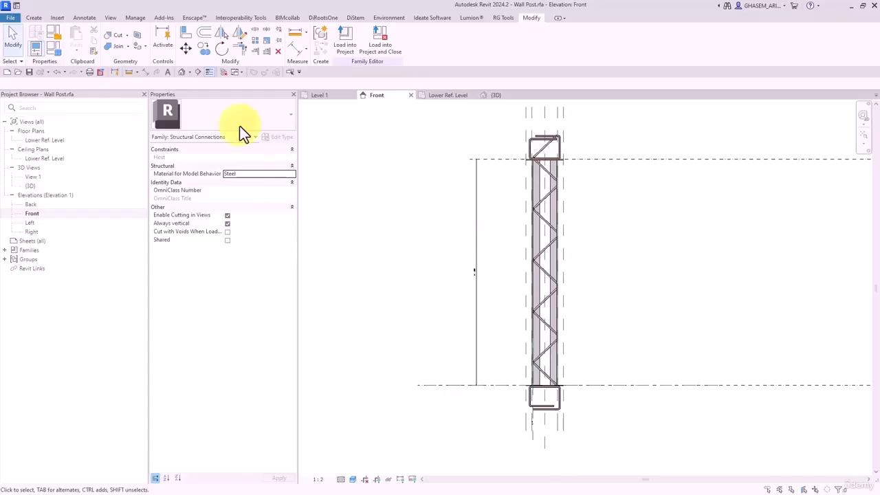
left_click(58, 52)
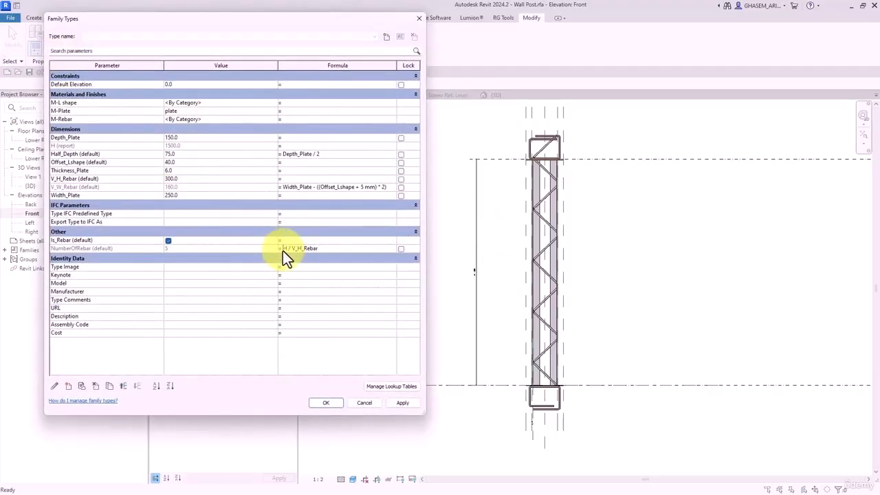
- Enter rounddown(H / V_H_Rebar) as the NumberOfRebar formula, correcting the misspelled function name
type("rounddowon(")
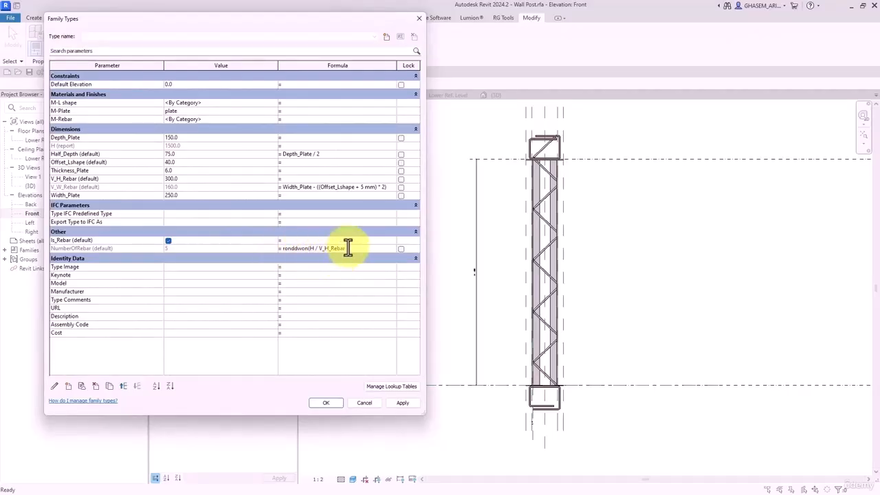
type(")")
left_click(354, 275)
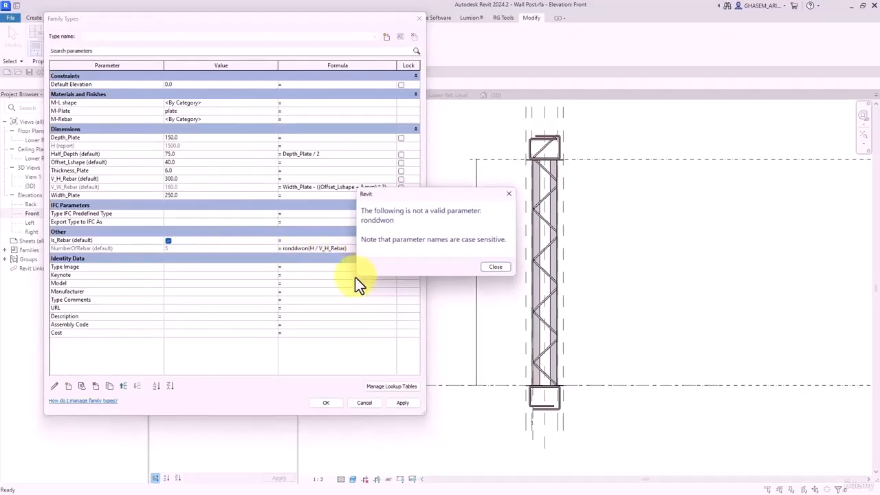
left_click(498, 269)
left_click_drag(308, 249, 261, 251)
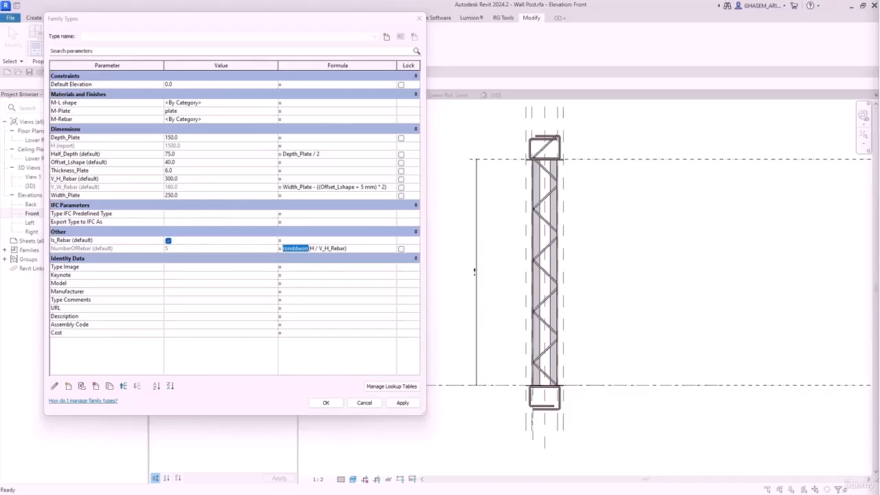
left_click(306, 258)
left_click(495, 271)
left_click(310, 249)
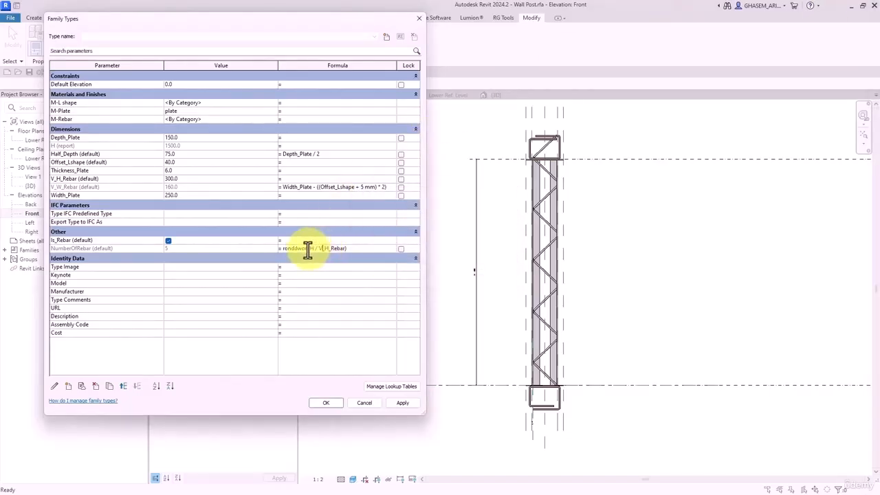
left_click_drag(309, 250, 267, 252)
type("rounddown")
left_click(311, 275)
left_click(403, 402)
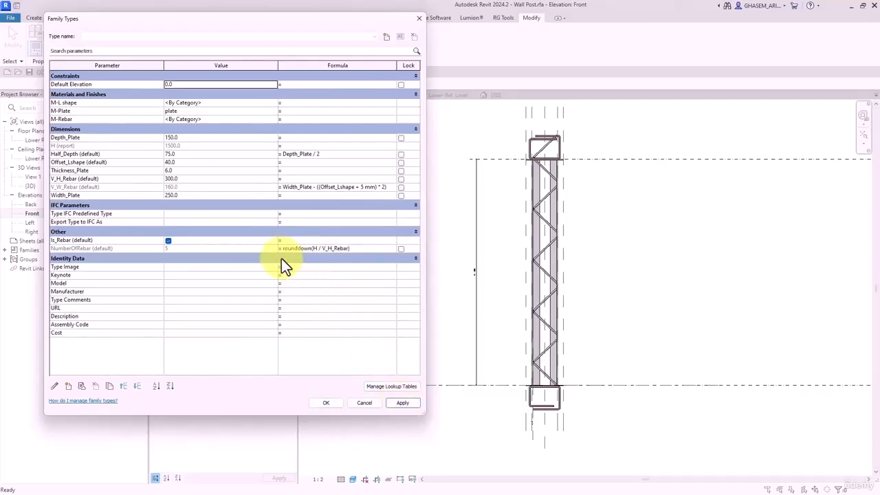
- Append -1 to the formula so NumberOfRebar evaluates to 4, and close Family Types
left_click(321, 251)
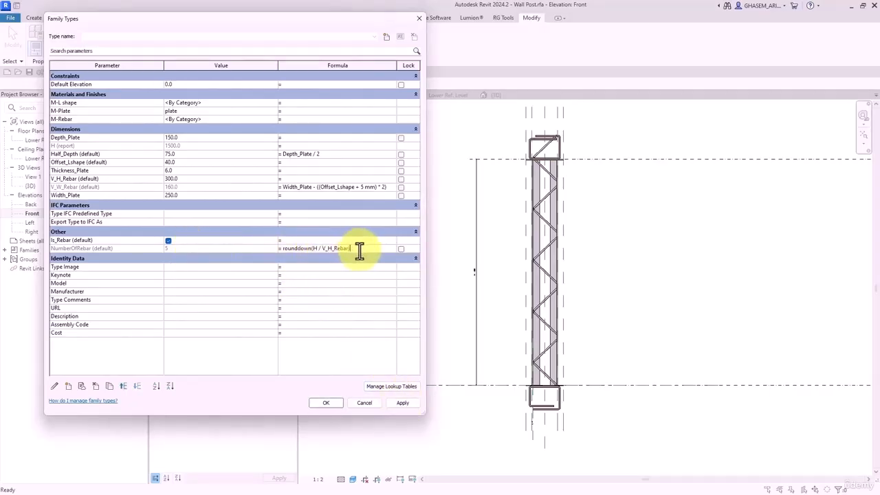
type("-1")
left_click(403, 403)
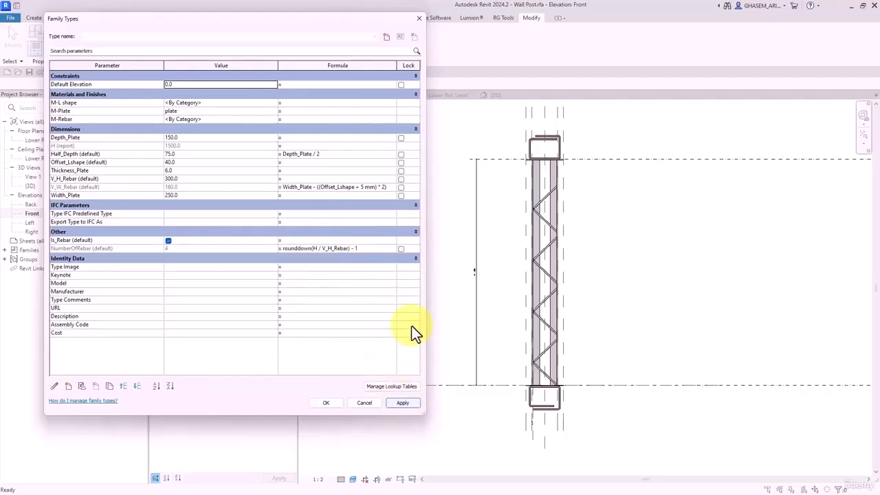
left_click(325, 403)
scroll(423, 293, "down", 2)
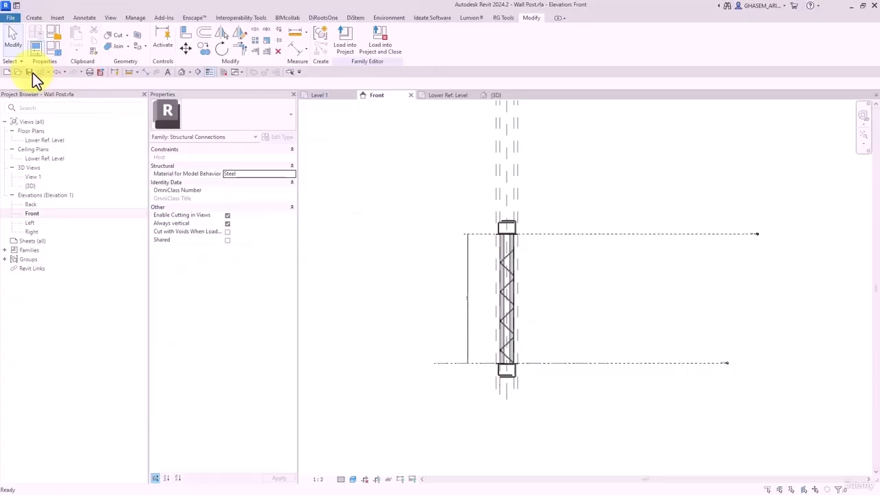
- Load the Wall Post family into the project, overwriting the existing version without saving
left_click(353, 39)
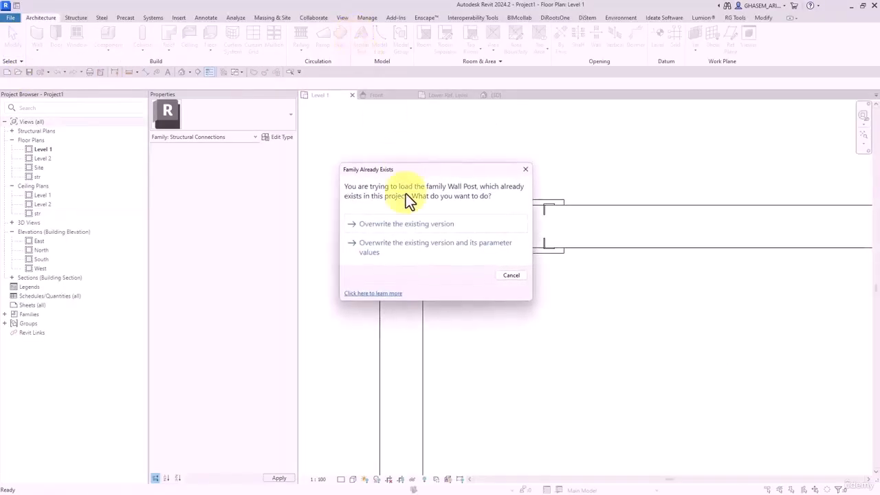
left_click(389, 224)
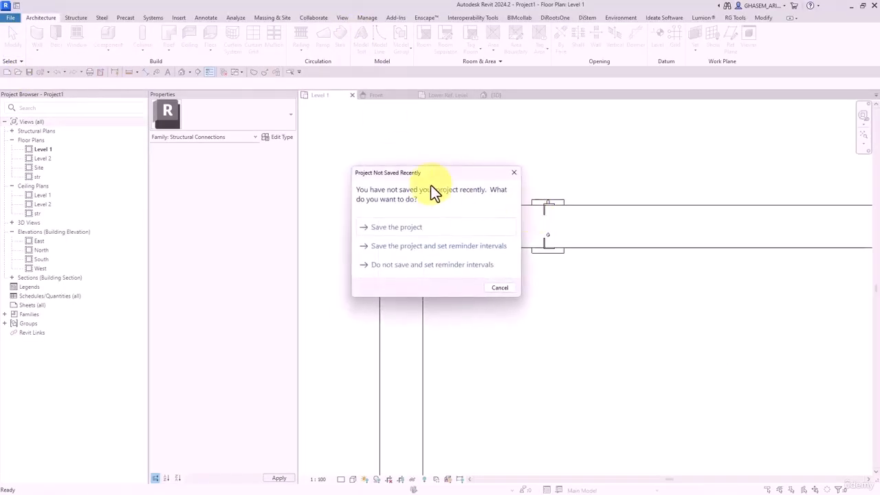
left_click(497, 287)
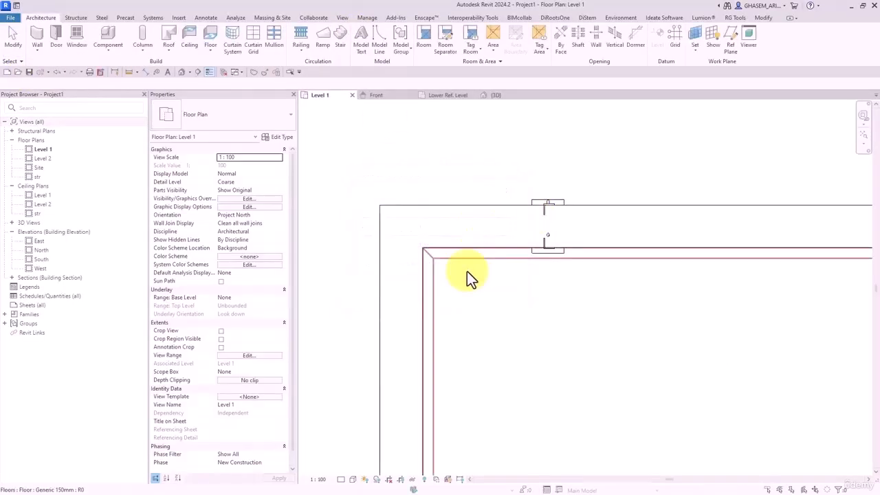
- In the project's 3D view, orbit to the truss column and select the Wall Post
left_click(181, 72)
middle_click_drag(733, 362, 702, 302, "shift")
scroll(687, 223, "up", 4)
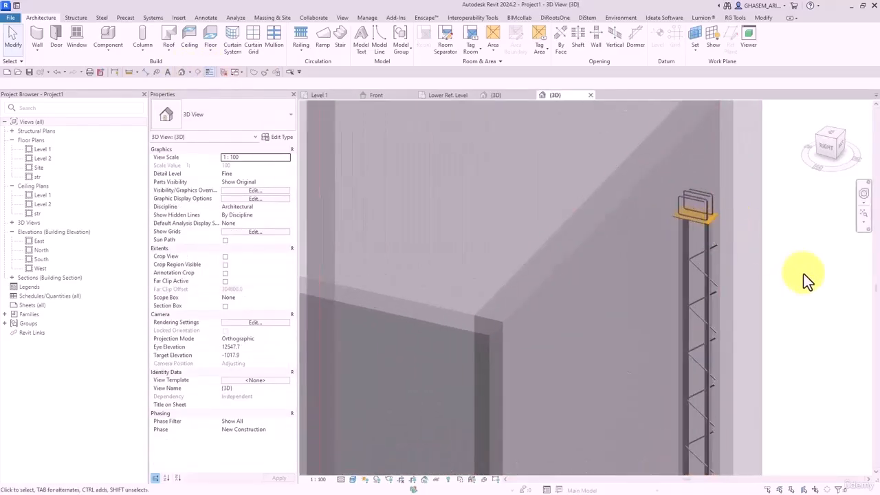
middle_click_drag(803, 272, 639, 295, "shift")
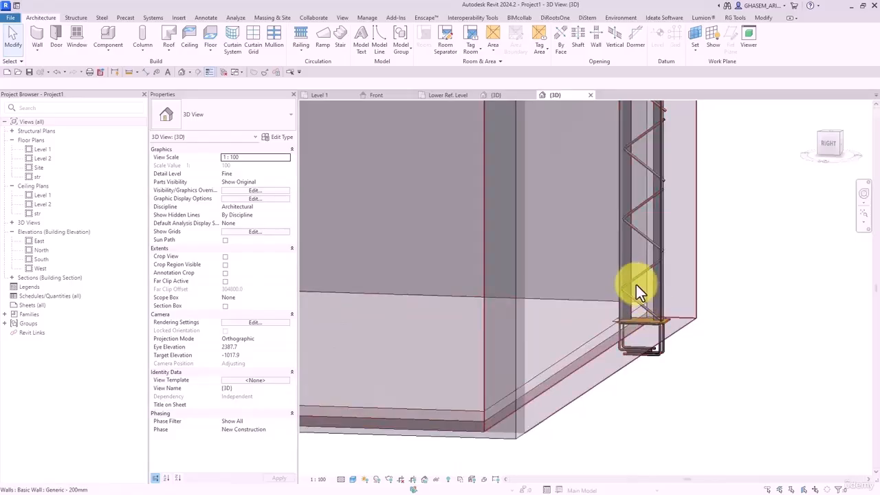
middle_click_drag(633, 193, 698, 193, "shift")
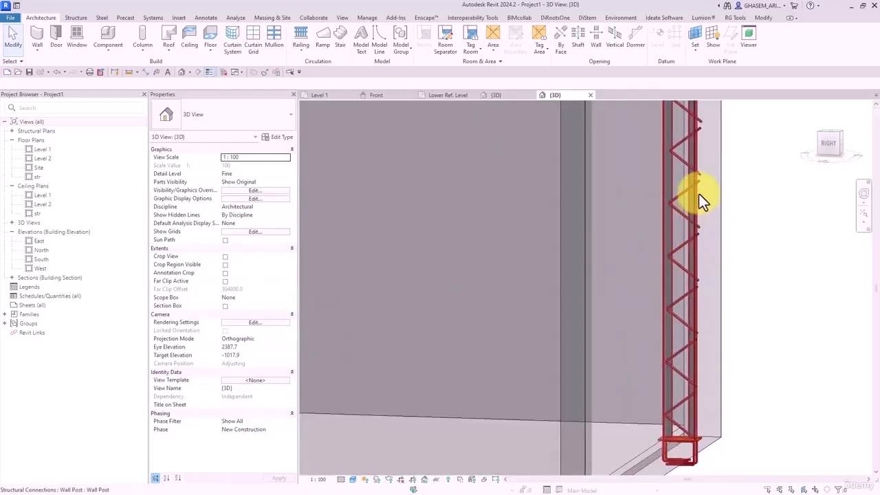
left_click(698, 184)
scroll(643, 318, "down", 5)
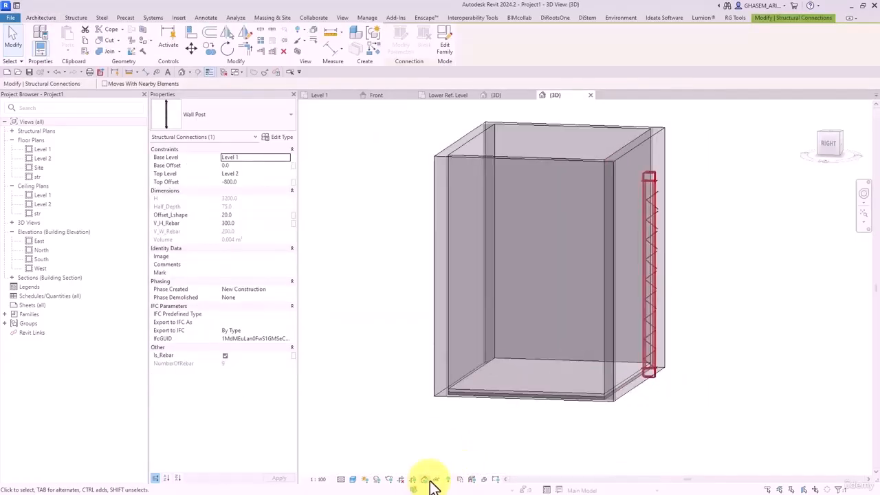
- Temporarily isolate the Wall Post and inspect its base and top cap from the right side
left_click(436, 479)
left_click(455, 447)
left_click(742, 276)
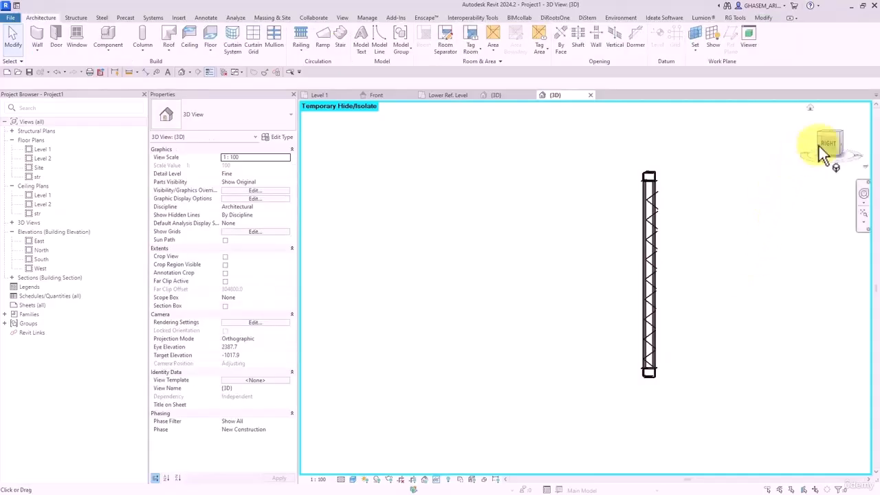
left_click(830, 146)
middle_click_drag(702, 388, 686, 191)
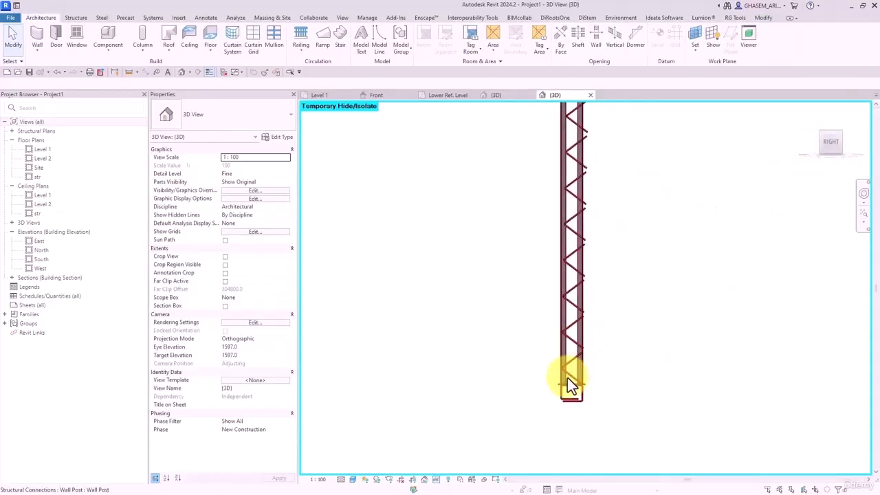
middle_click_drag(569, 221, 575, 282)
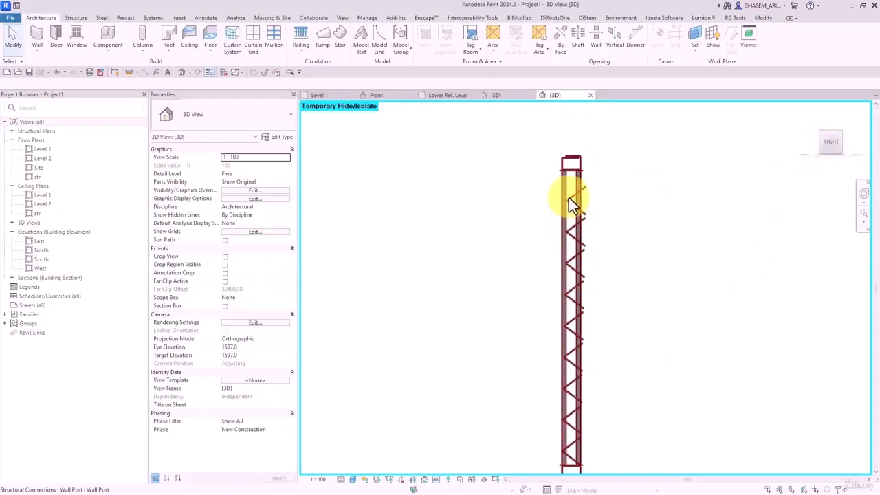
- Back in the family's Front elevation, start the Align command and then cancel it
left_click(378, 96)
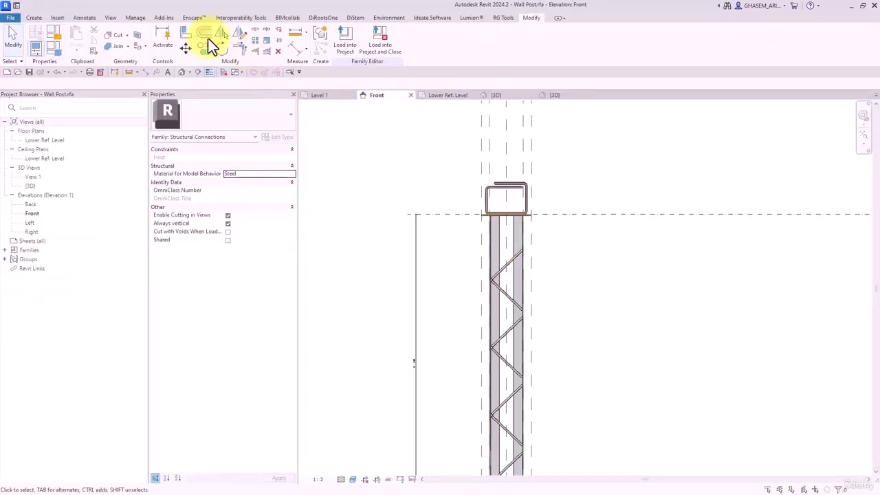
left_click(184, 33)
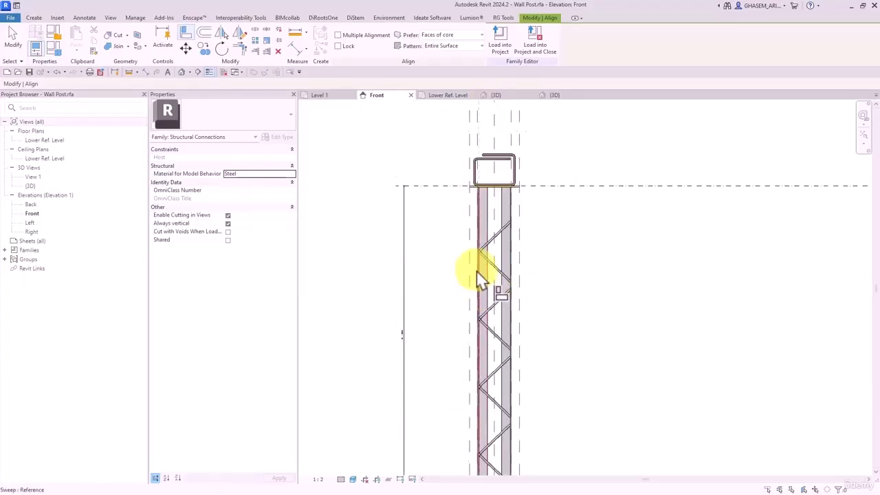
scroll(484, 264, "up", 2)
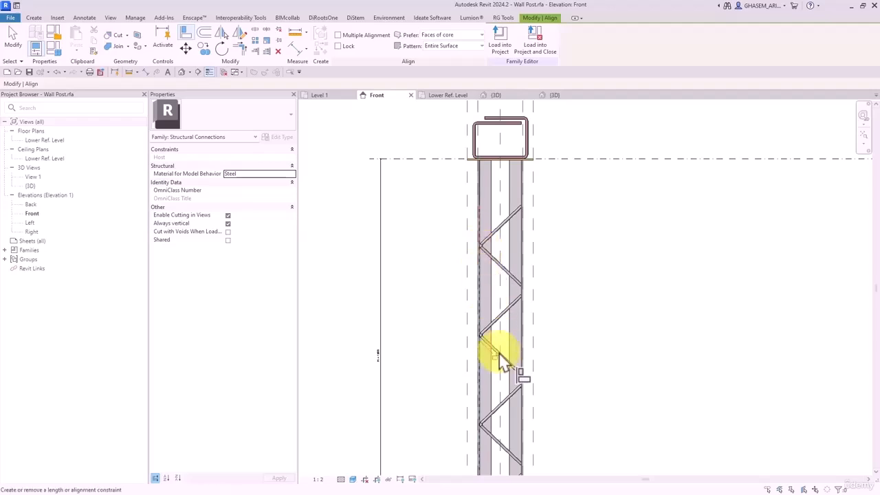
key("Escape")
scroll(564, 334, "down", 2)
scroll(559, 318, "down", 2)
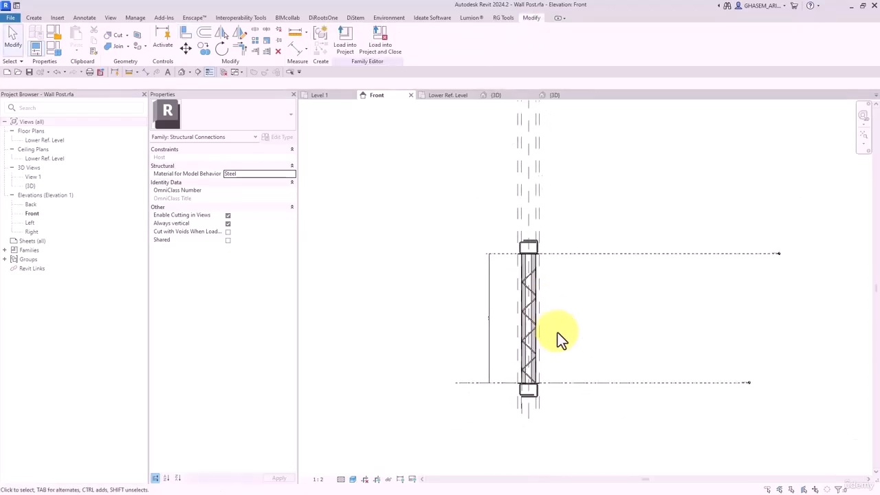
- Reload Wall Post with Overwrite, then reset temporary hide to show the whole building in 3D
left_click(355, 44)
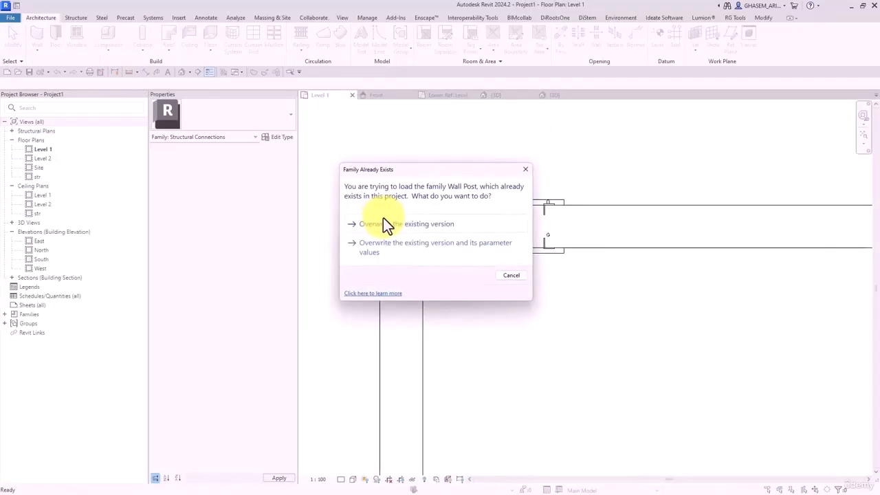
left_click(392, 226)
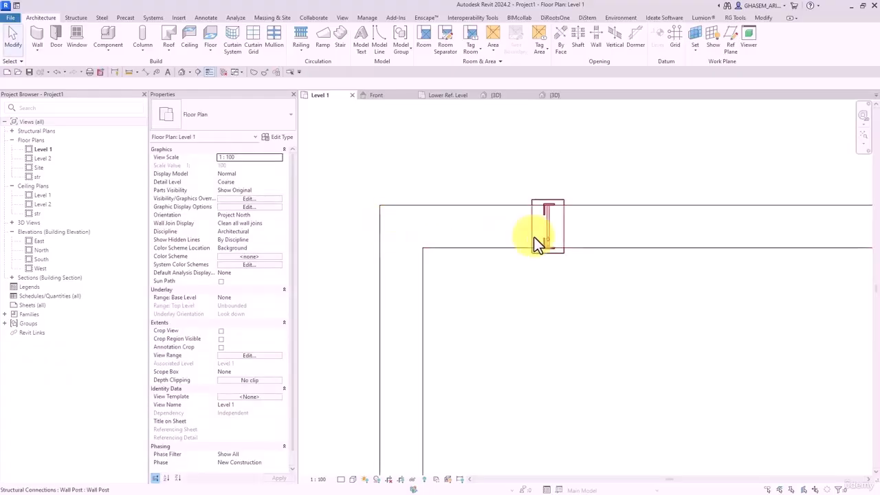
left_click(180, 71)
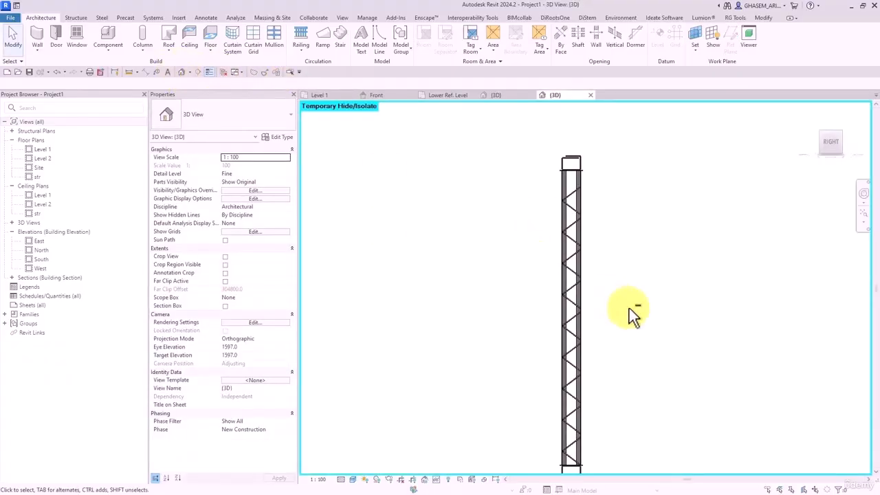
middle_click_drag(632, 314, 574, 319, "shift")
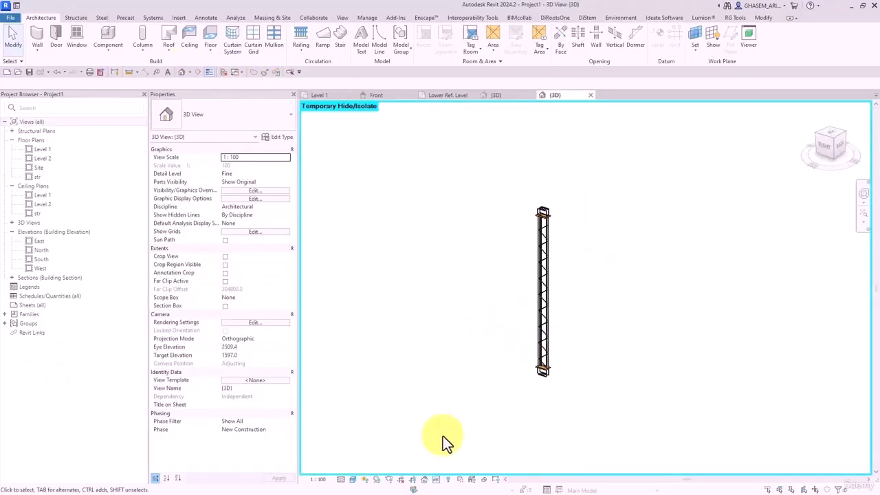
left_click(442, 479)
left_click(471, 468)
- Select the wall post and try Top Offset values of 0, -1500 and -2500
middle_click_drag(536, 398, 579, 257, "shift")
left_click(553, 217)
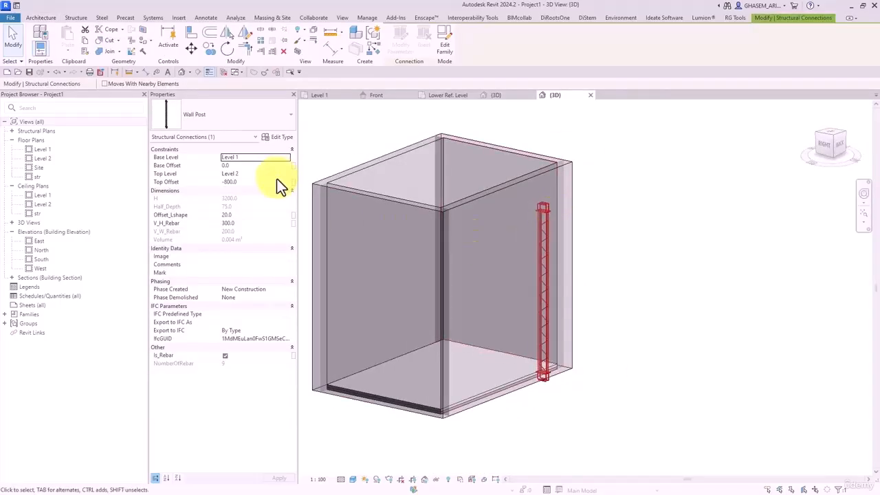
type("0")
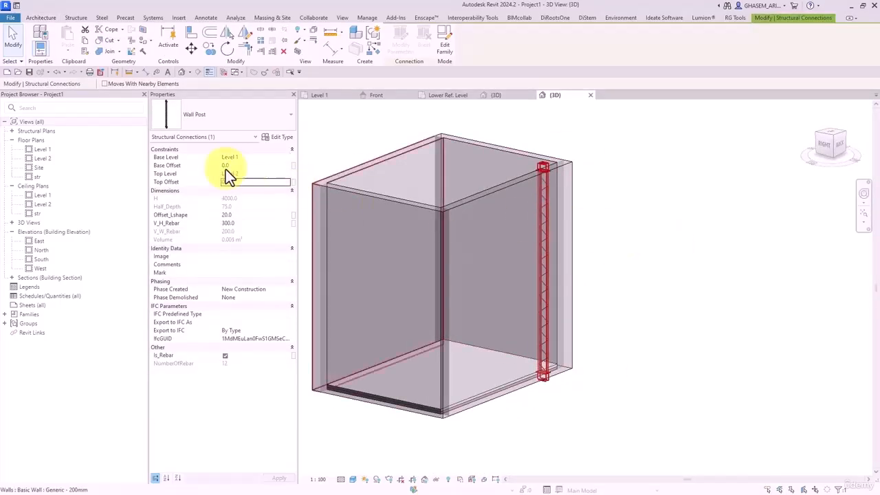
key("Return")
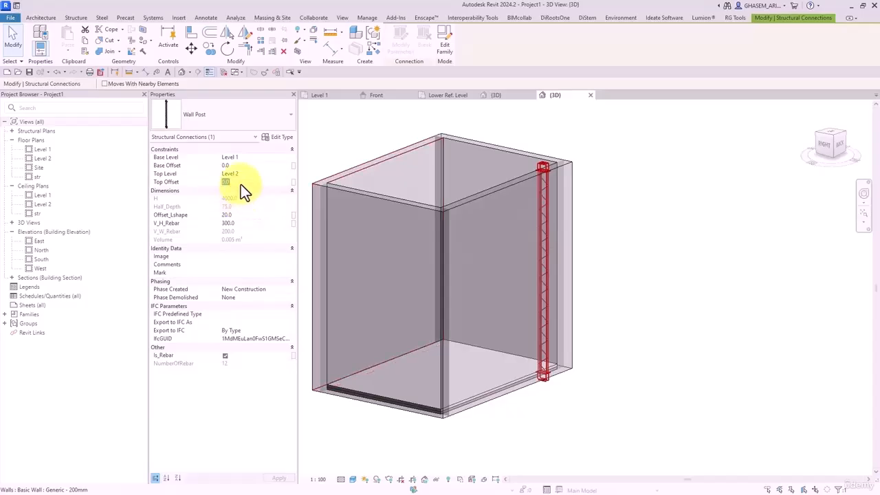
type("-1500")
mouse_move(609, 307)
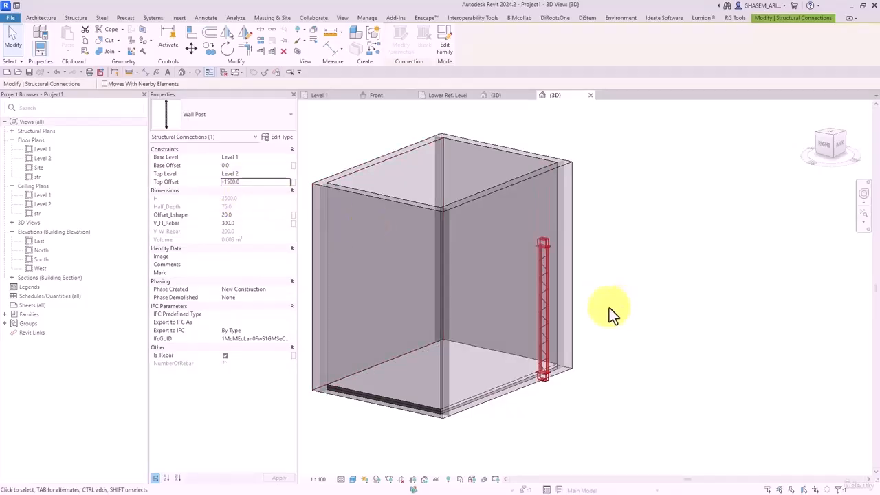
key("BackSpace")
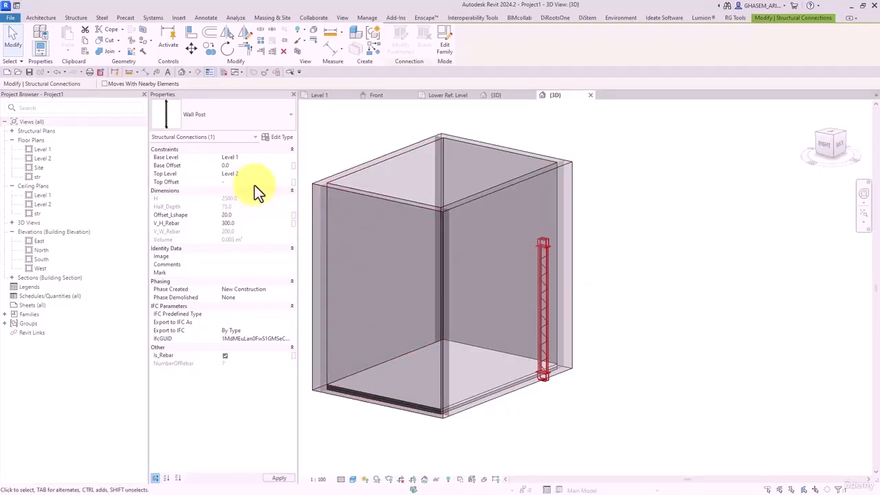
type("-2500")
mouse_move(477, 244)
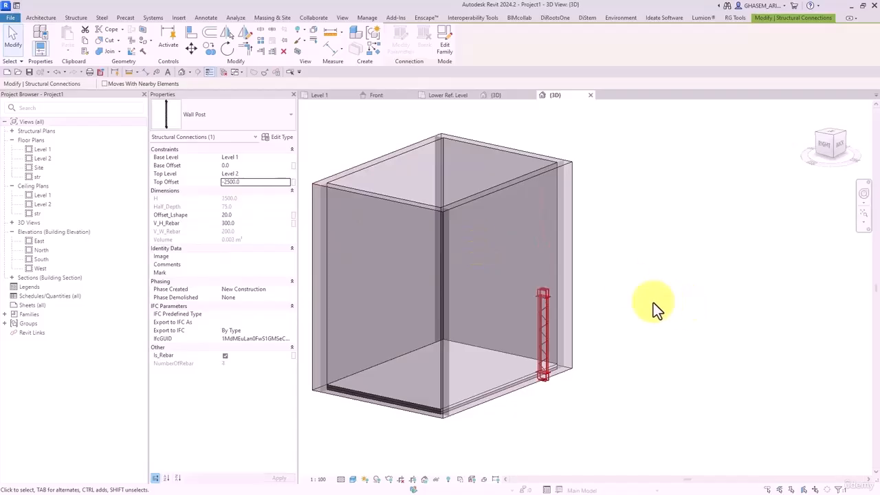
- Restore the Top Offset to -800 and reselect the post from a new angle
left_click_drag(251, 183, 219, 188)
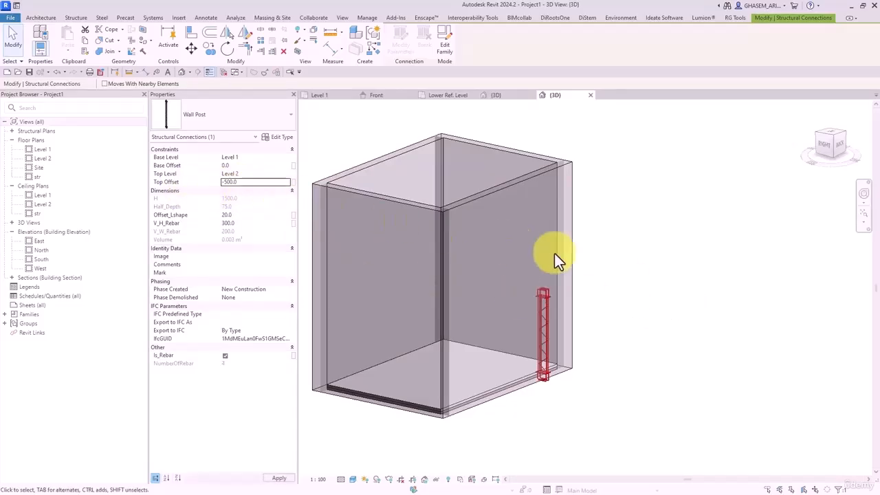
type("-800")
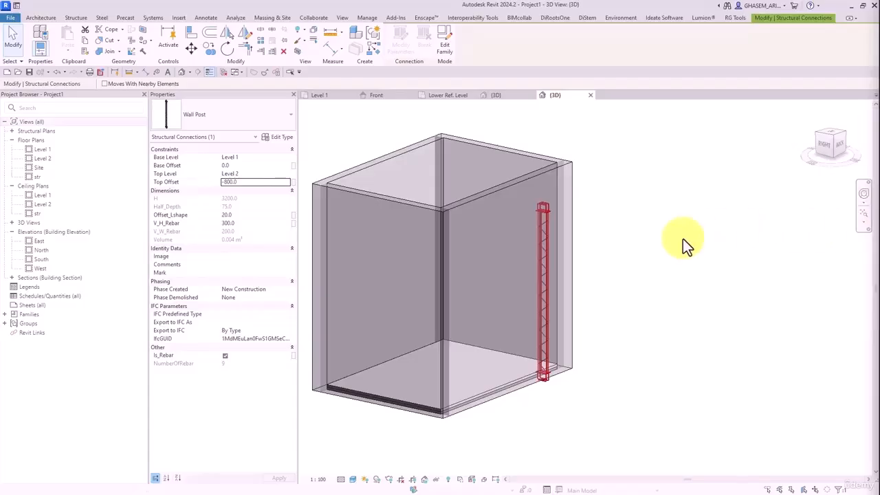
middle_click_drag(650, 297, 609, 277)
left_click(626, 282)
middle_click_drag(679, 297, 613, 292, "shift")
left_click(557, 236)
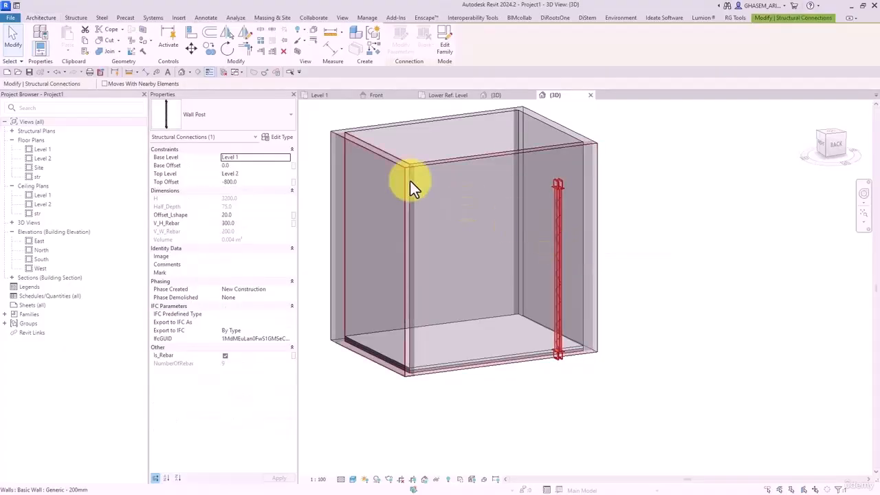
- In Wall Post type properties, review the M-L shape, M-Plate and M-Rebar material values
left_click(279, 137)
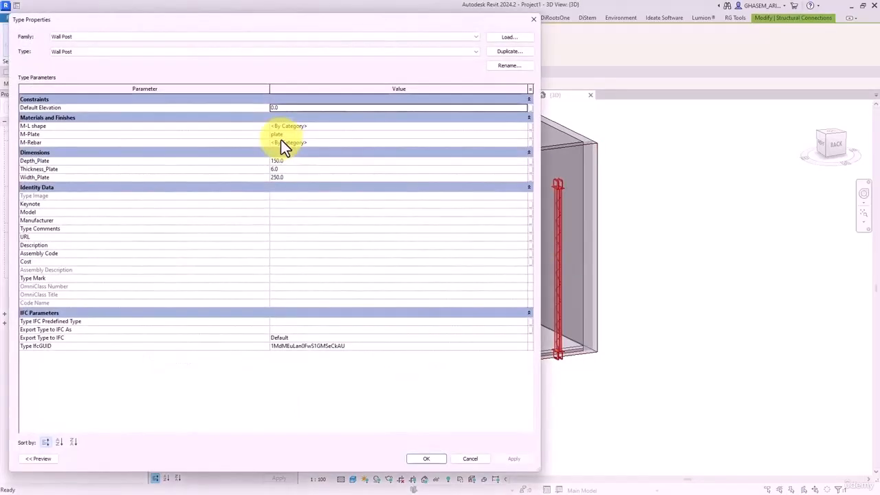
left_click(322, 127)
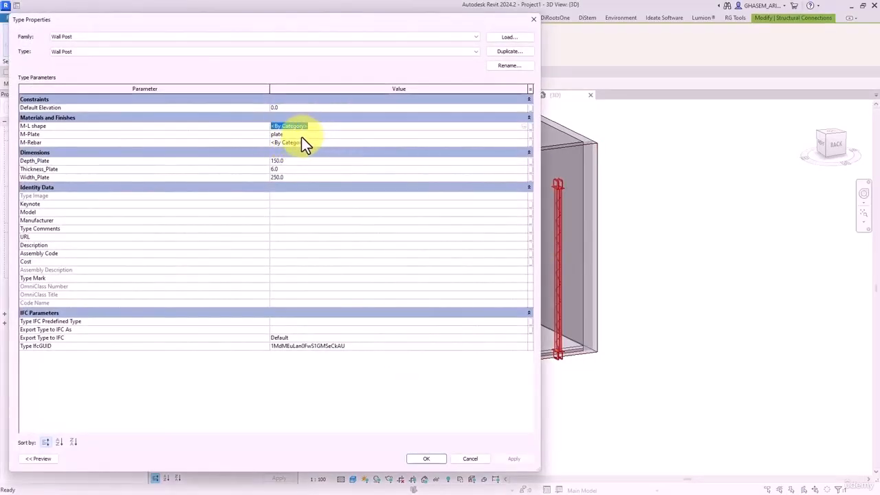
left_click(302, 135)
left_click(313, 143)
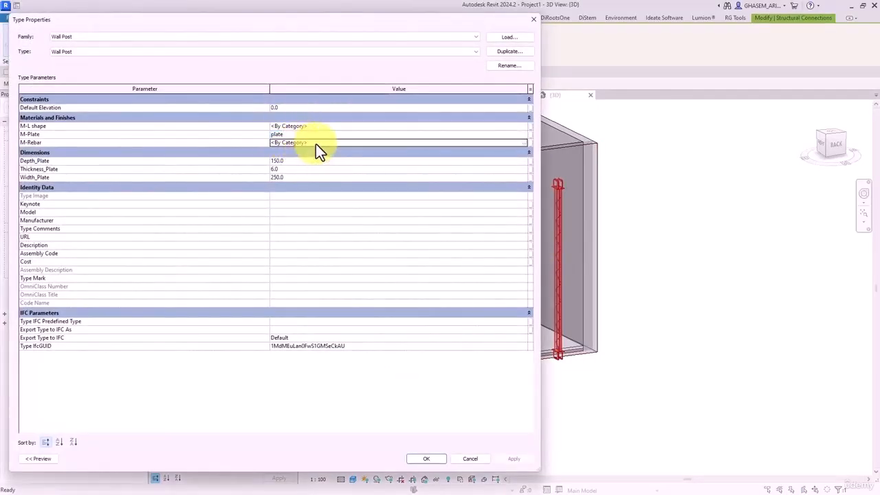
left_click(523, 142)
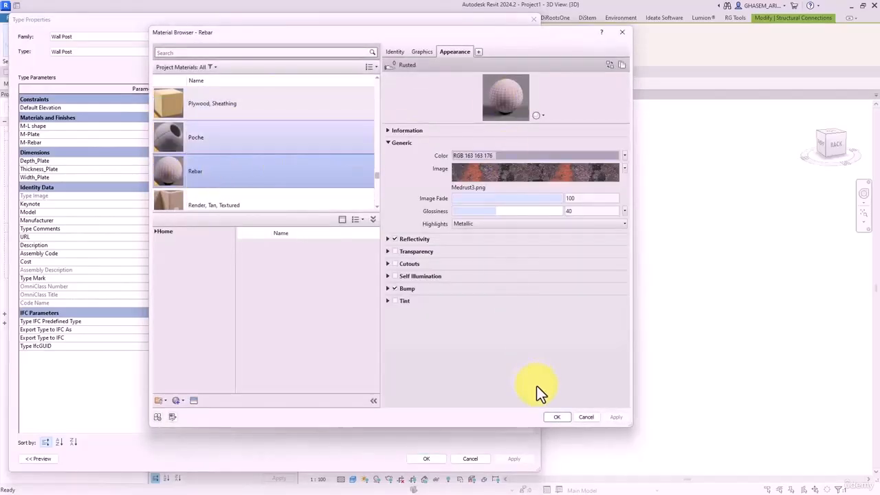
left_click(558, 416)
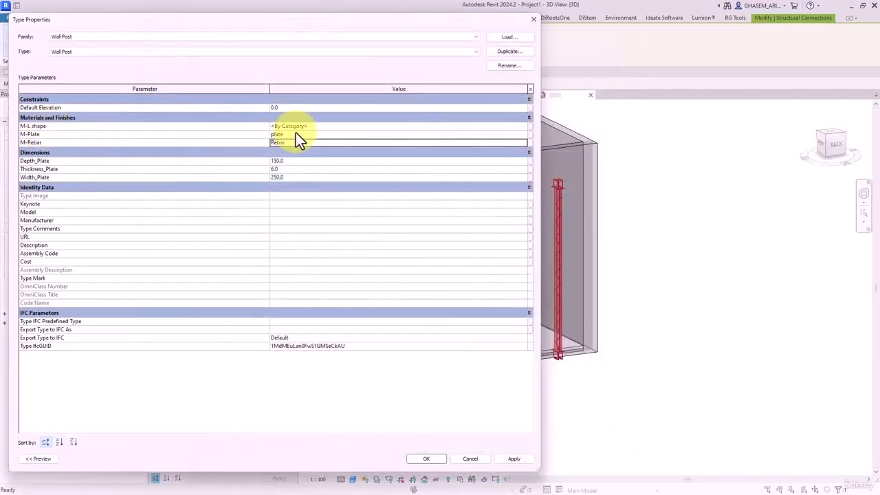
- Assign Iron, Wrought from the library to M-Rebar, shaded with its render appearance
left_click(522, 129)
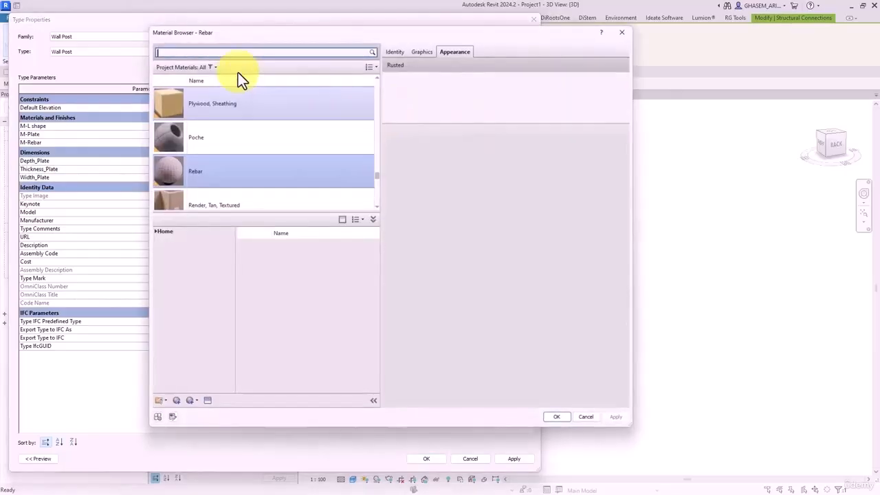
type("mason")
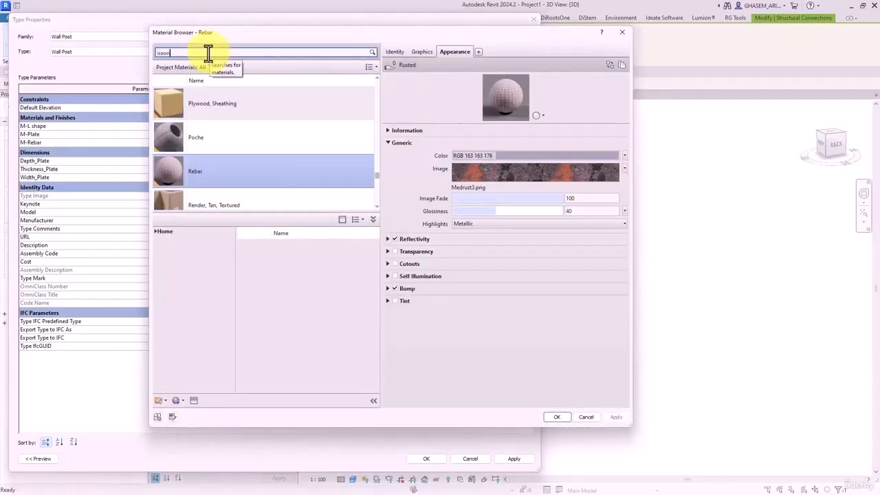
key("Return")
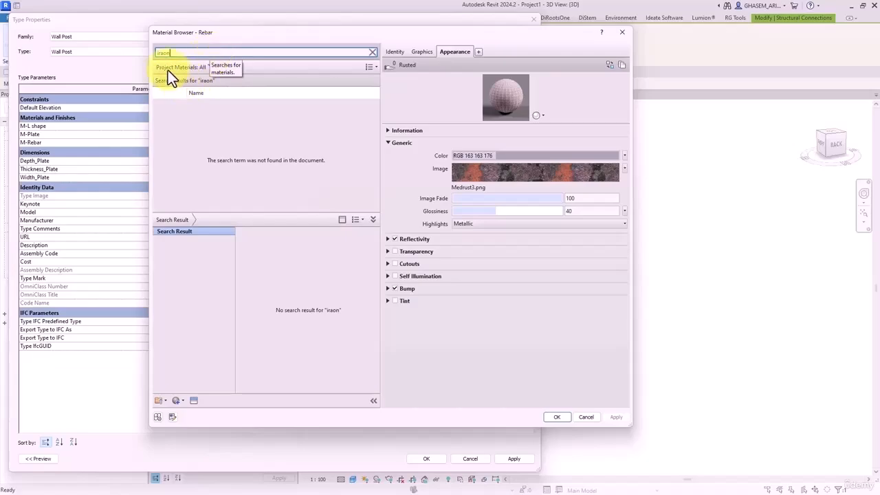
key("BackSpace")
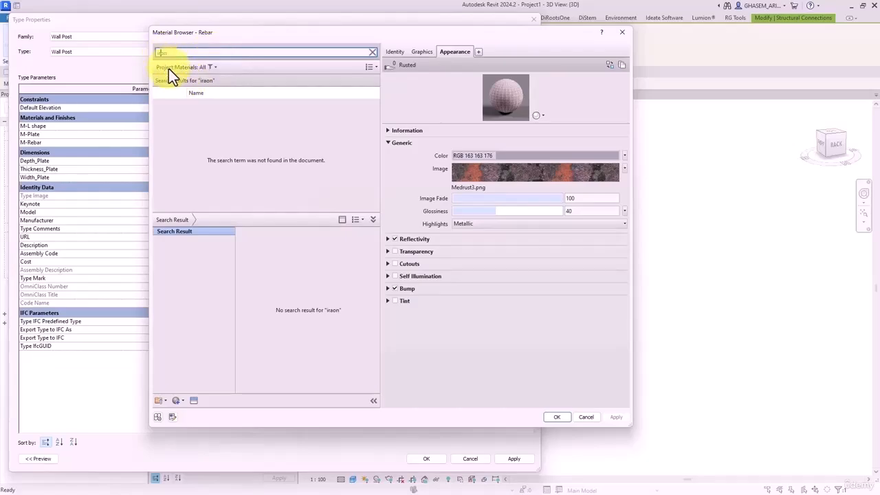
left_click(183, 256)
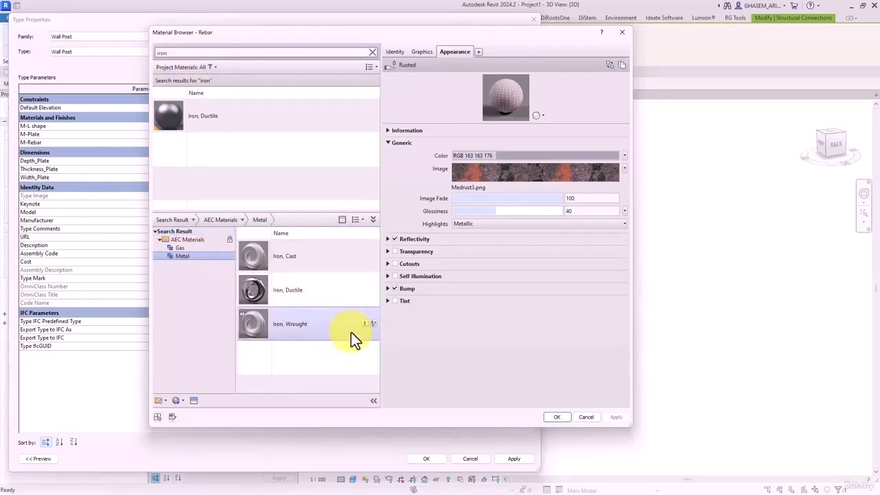
left_click(366, 323)
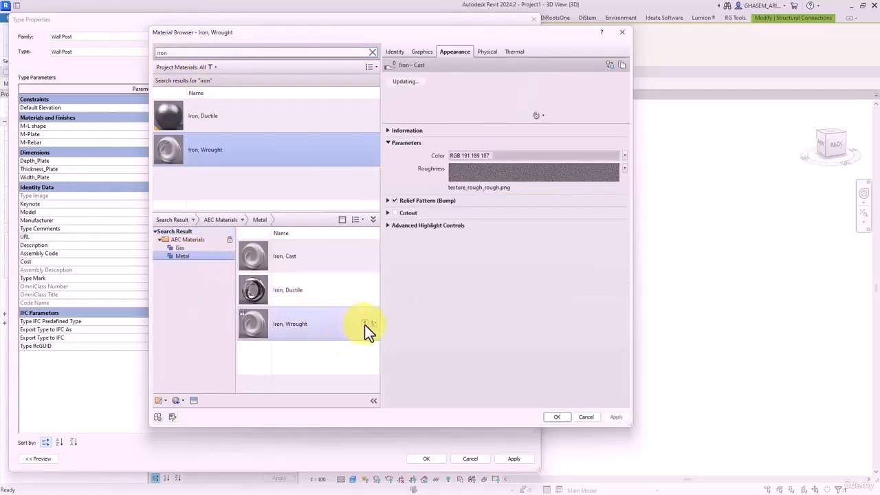
left_click(422, 53)
left_click(451, 77)
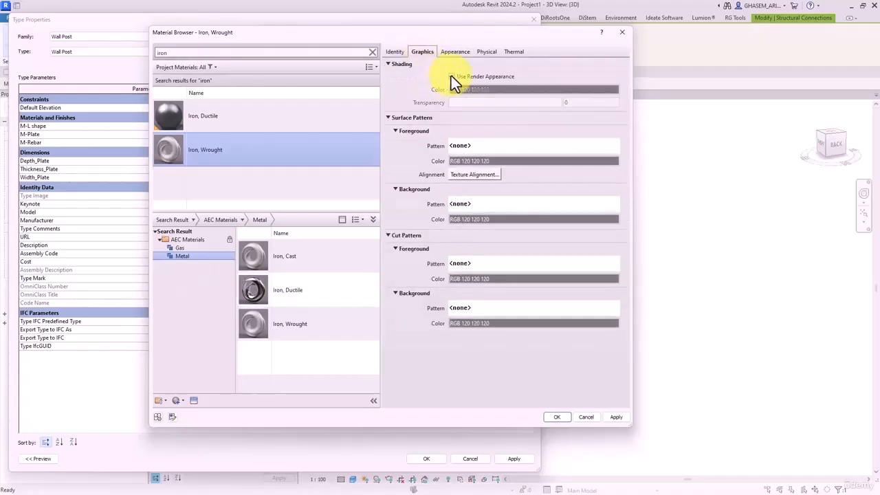
left_click(555, 416)
left_click(426, 458)
- Orbit and zoom around the building to inspect the wall post's truss base
middle_click_drag(501, 428, 593, 440, "shift")
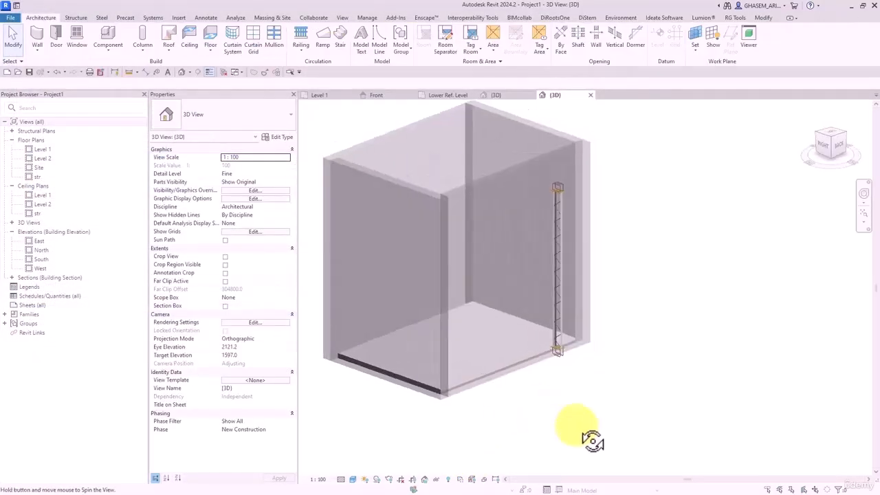
scroll(584, 364, "up", 4)
mouse_move(596, 372)
middle_mouse_down("shift")
mouse_move(550, 336)
mouse_move(601, 385)
mouse_move(674, 398)
mouse_move(591, 371)
middle_mouse_up("shift")
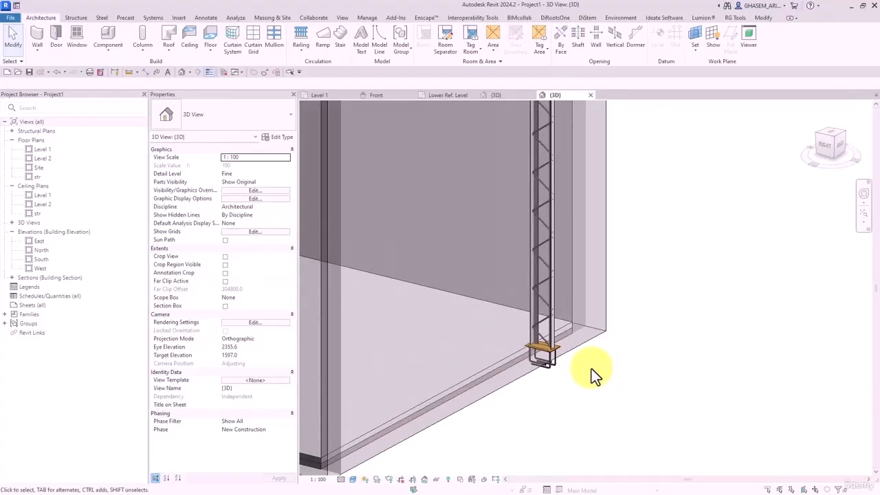
scroll(584, 316, "down", 3)
middle_click_drag(581, 265, 583, 294, "shift")
scroll(573, 317, "up", 3)
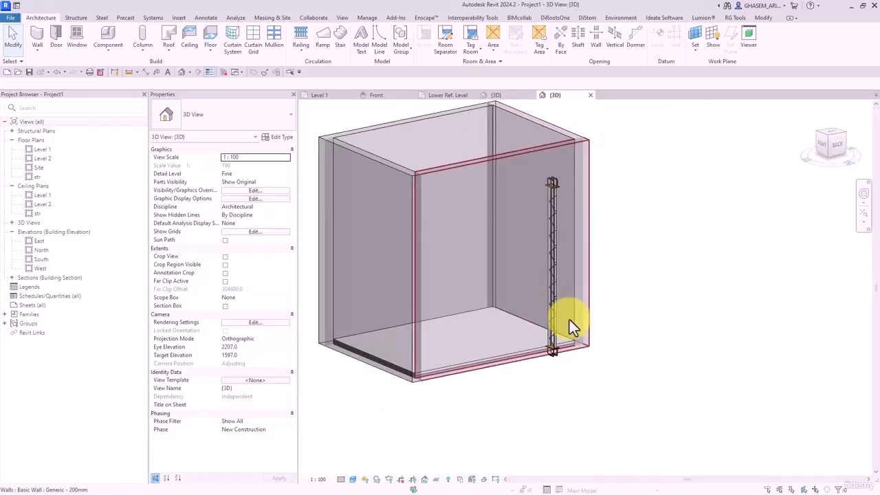
middle_click_drag(604, 352, 524, 364, "shift")
scroll(524, 363, "up", 4)
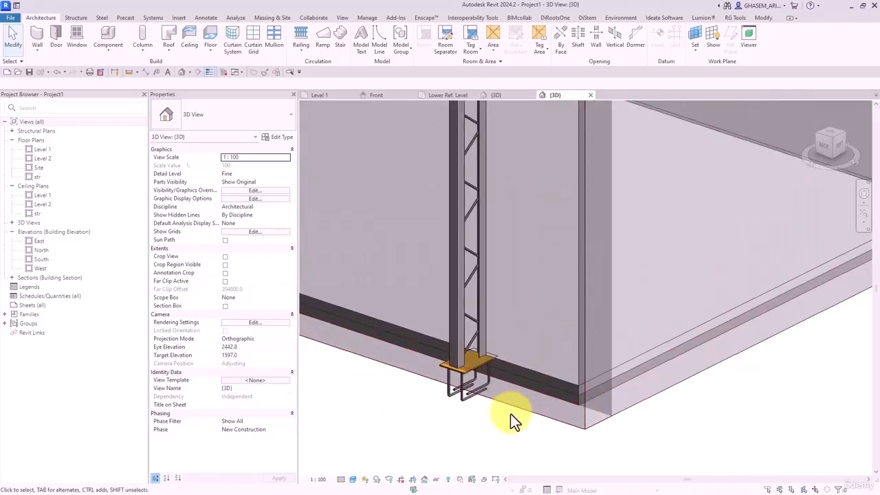
middle_click_drag(496, 406, 467, 364, "shift")
scroll(474, 280, "down", 3)
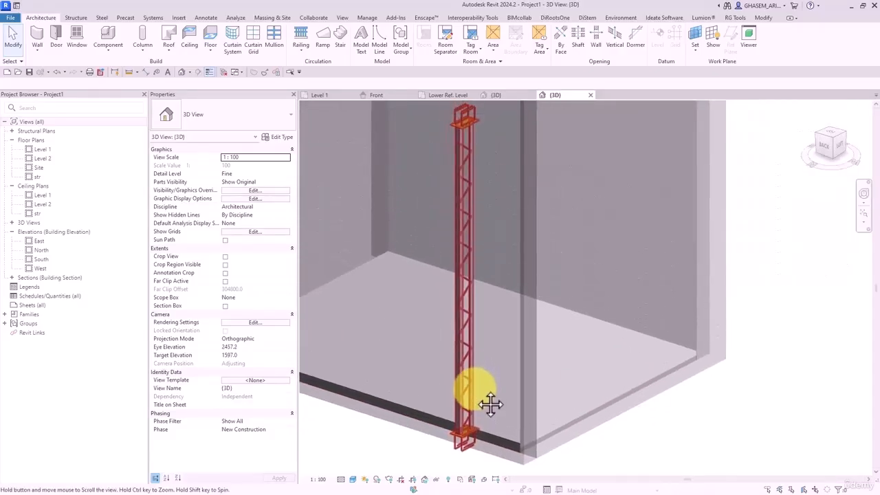
- Look along the truss, then switch the 3D view's detail level from Fine to Coarse
left_click(470, 260)
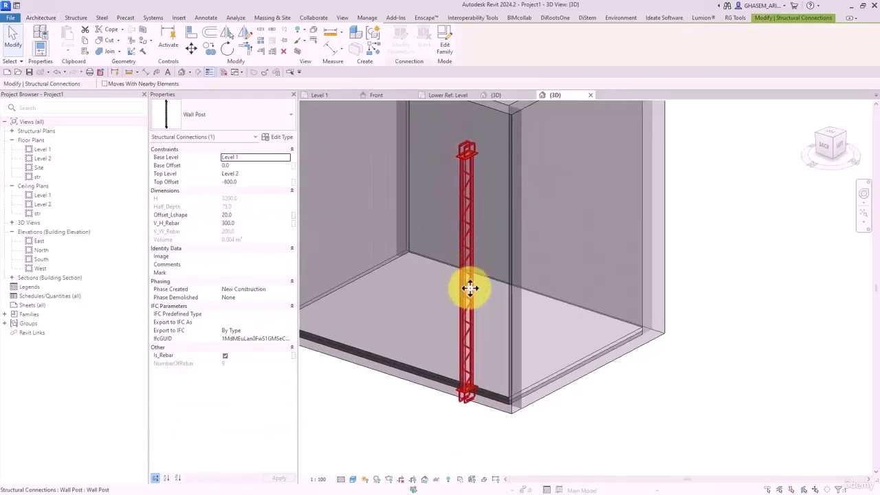
middle_click_drag(469, 289, 485, 209)
left_click(353, 446)
left_click(342, 479)
left_click(355, 450)
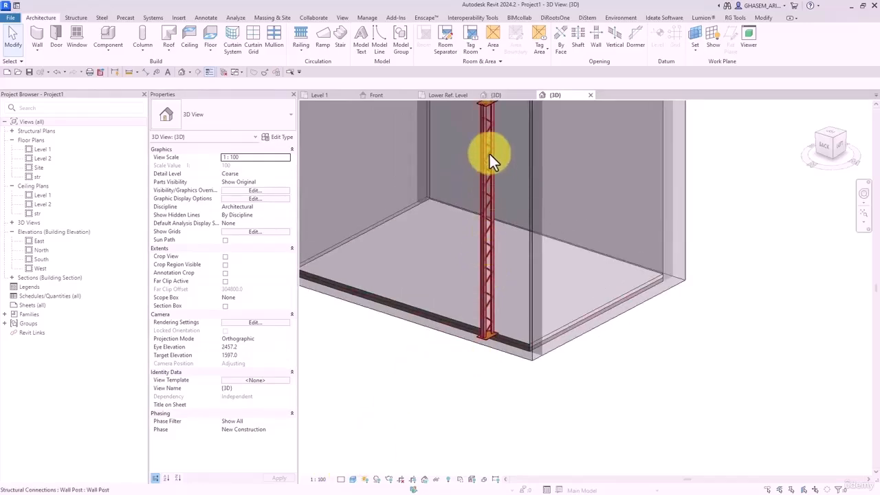
- Uncheck Plan/RCP visibility for V_Rebar in Array Group 1, then reload Wall Post with Overwrite
left_click(325, 98)
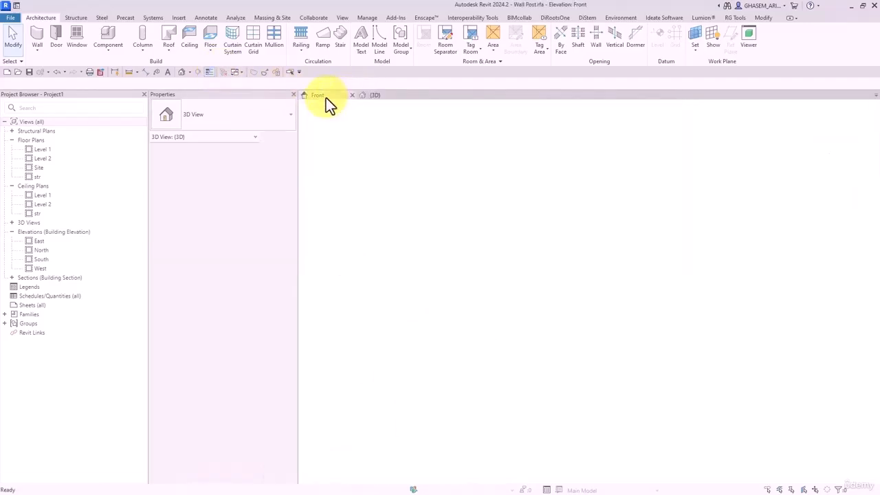
scroll(511, 416, "up", 3)
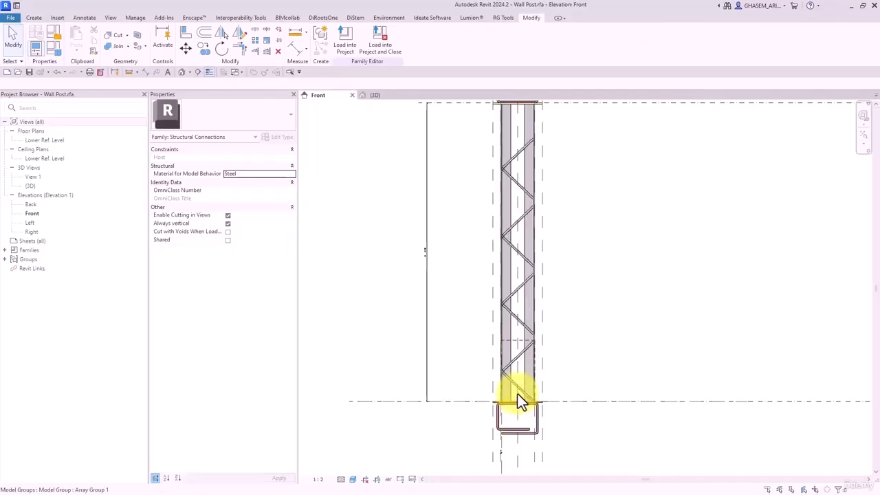
double_click(516, 388)
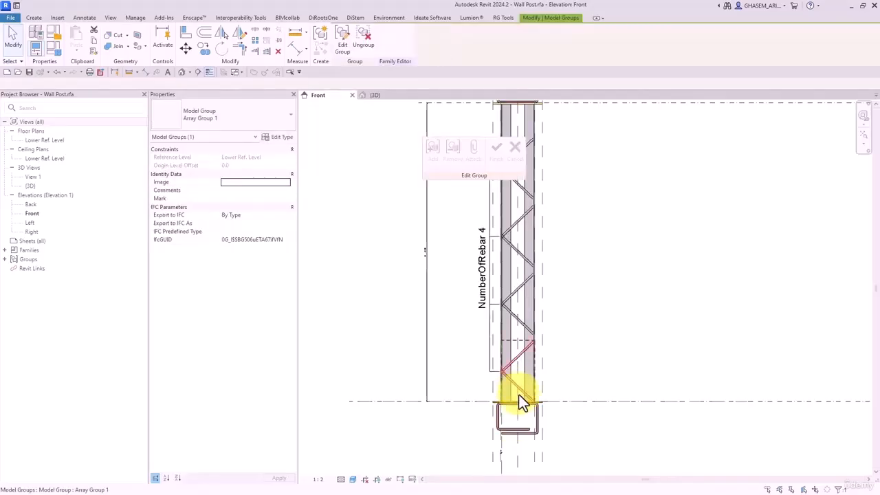
left_click(518, 391)
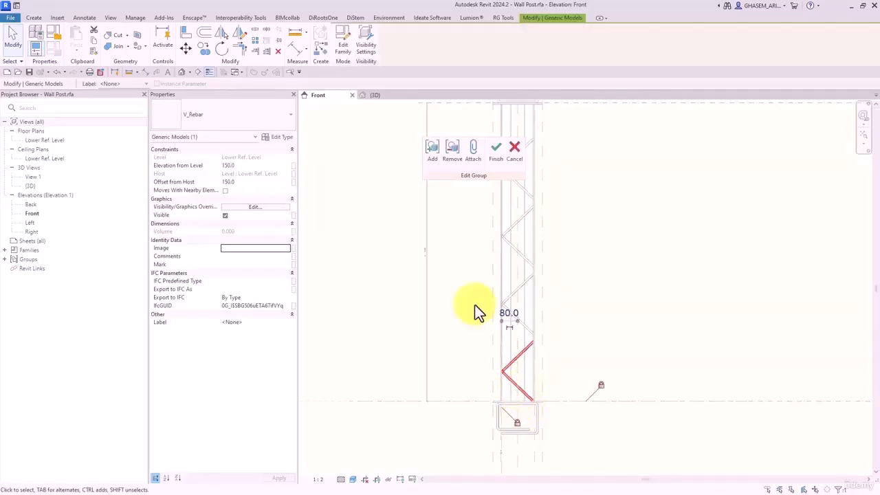
left_click(365, 42)
left_click(245, 153)
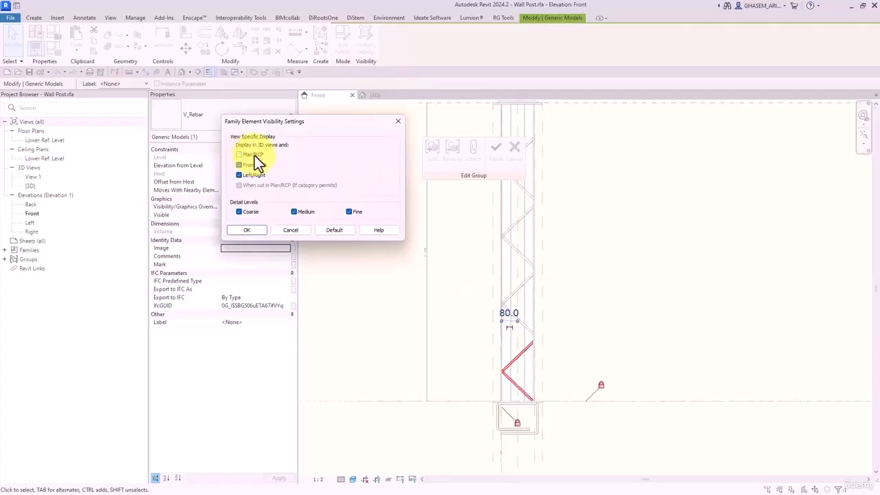
left_click(257, 230)
left_click(399, 232)
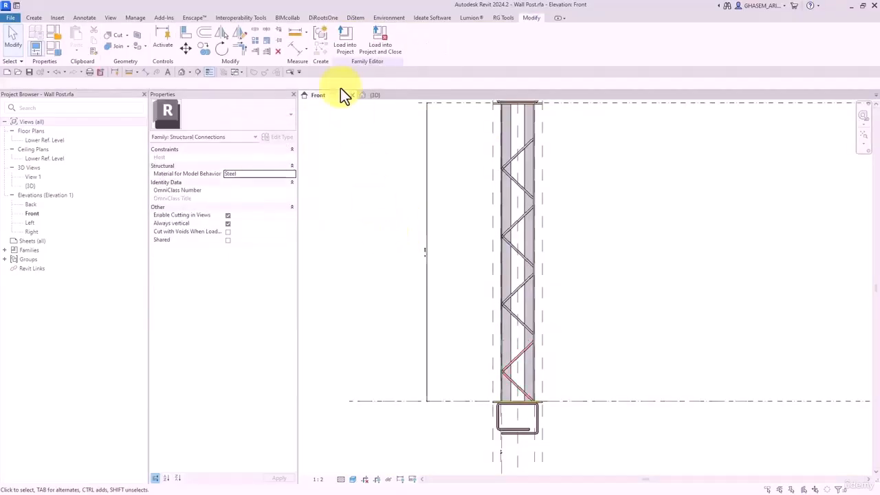
left_click(343, 42)
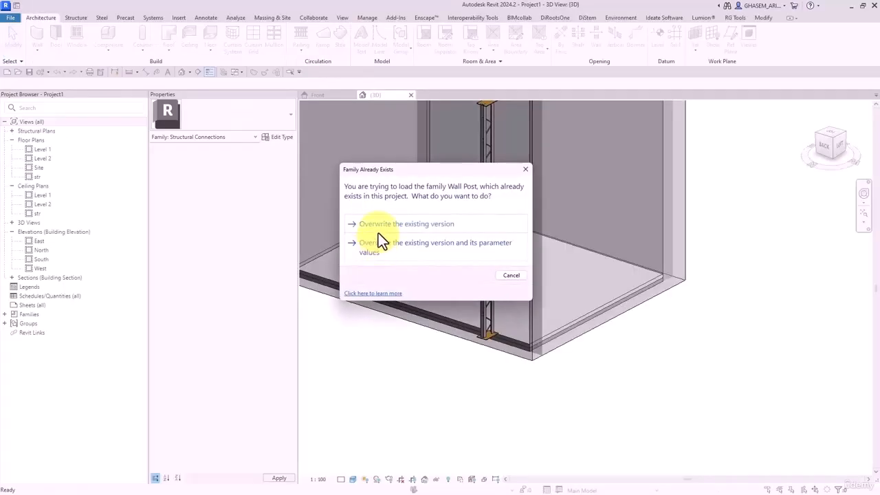
left_click(378, 232)
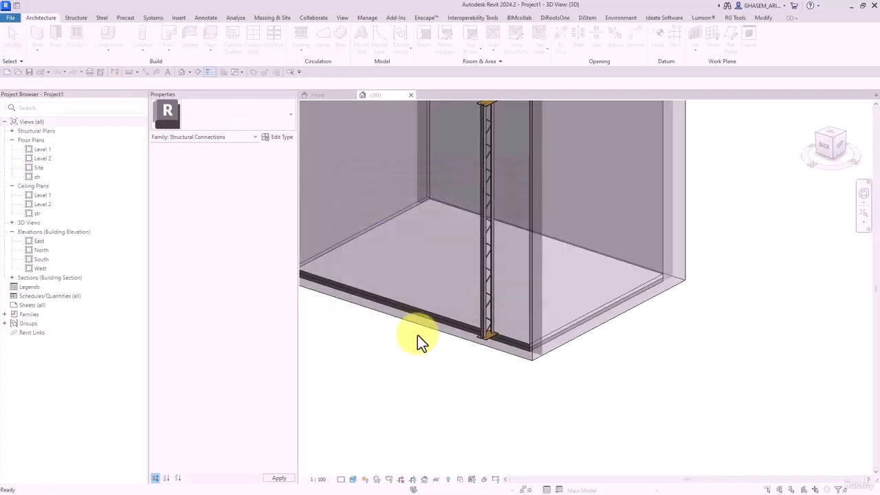
- Switch the 3D view to Medium, then Fine detail, and orbit around the post
left_click(352, 479)
left_click(354, 460)
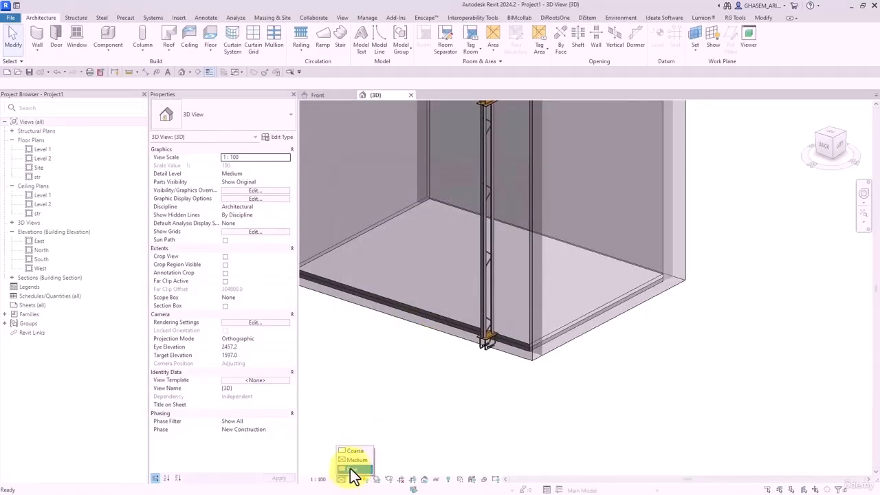
left_click(351, 469)
middle_click_drag(418, 411, 578, 393, "shift")
middle_click_drag(499, 191, 509, 291)
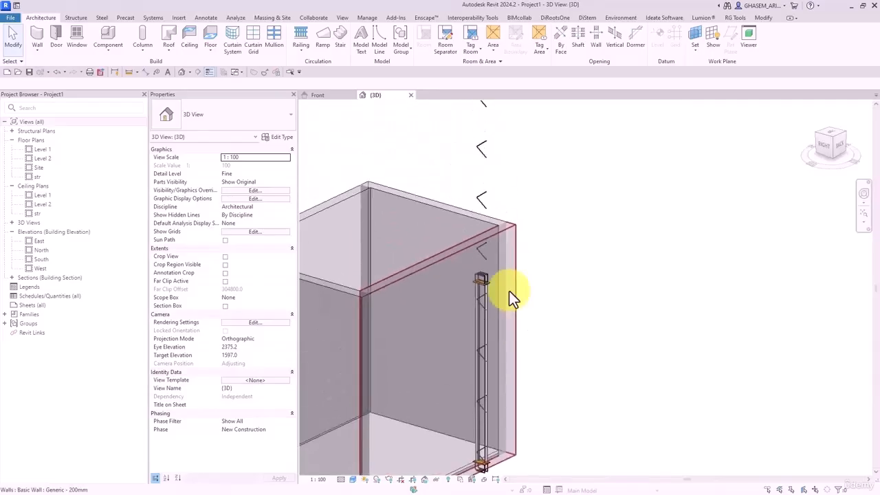
- Edit and finish the rebar array group in the Front elevation, then reload Wall Post with Overwrite
left_click(329, 98)
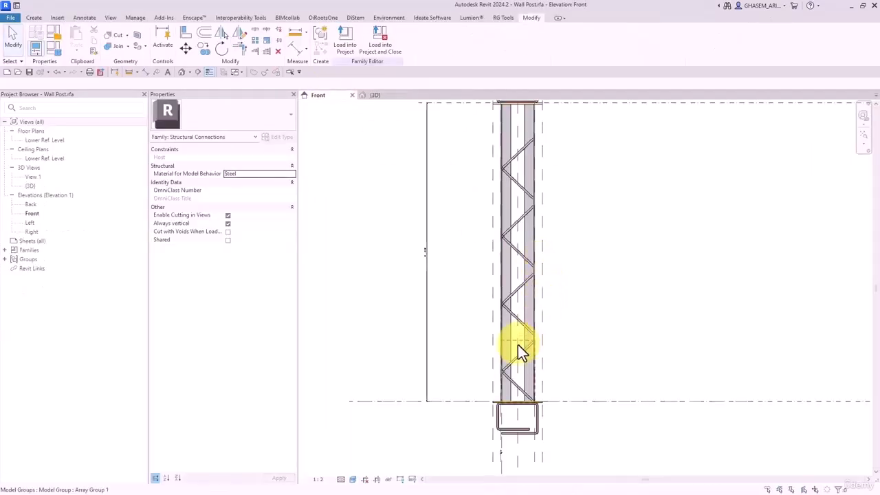
double_click(526, 316)
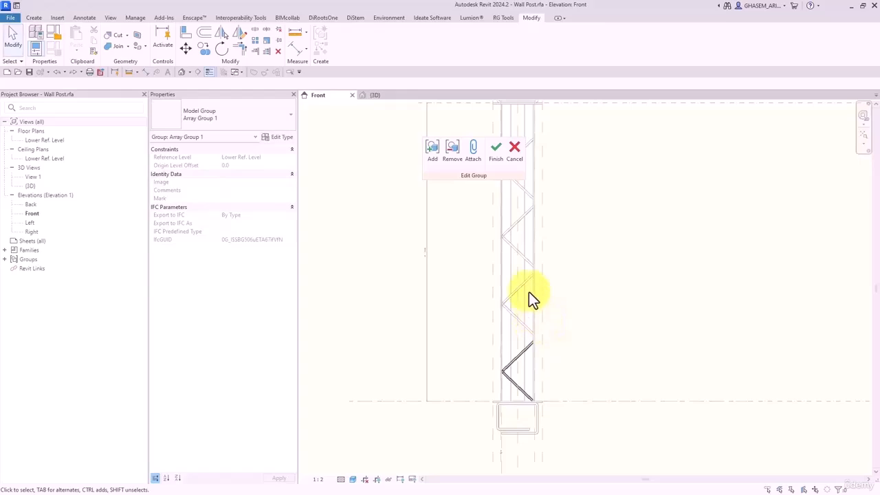
left_click(496, 153)
left_click(343, 40)
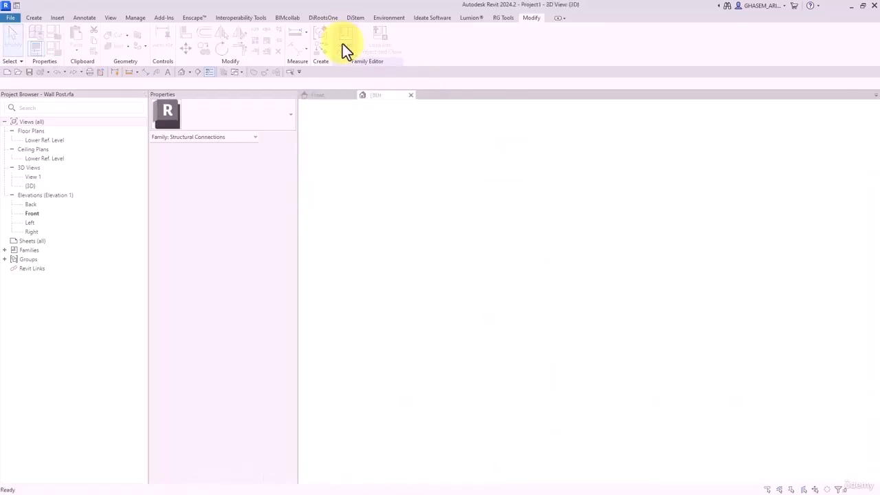
left_click(387, 227)
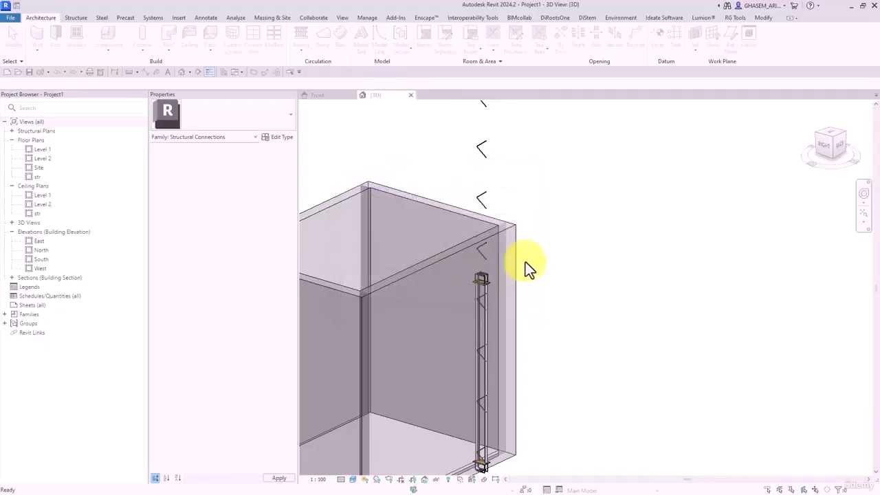
middle_click_drag(498, 252, 492, 330, "shift")
- Inside Array Group 1, confirm V_Rebar's visibility settings excluding Plan/RCP, then finish the group edit
left_click(328, 95)
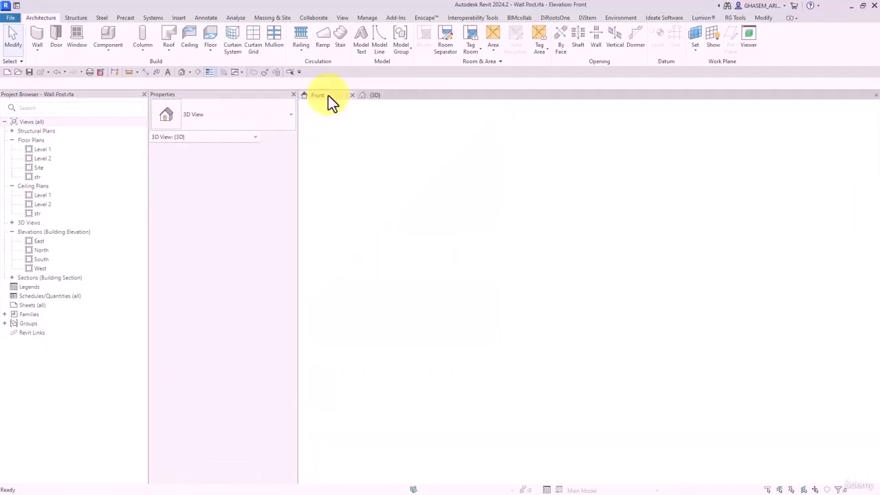
left_click(513, 371)
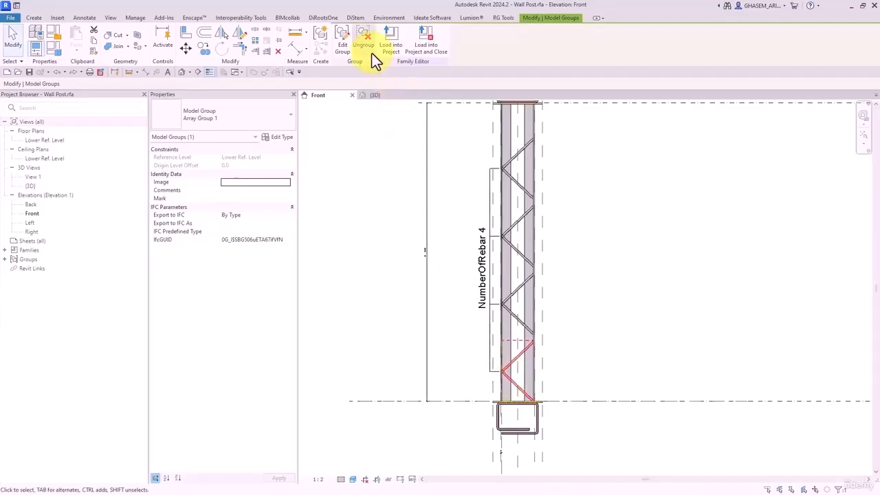
left_click(343, 40)
left_click(510, 366)
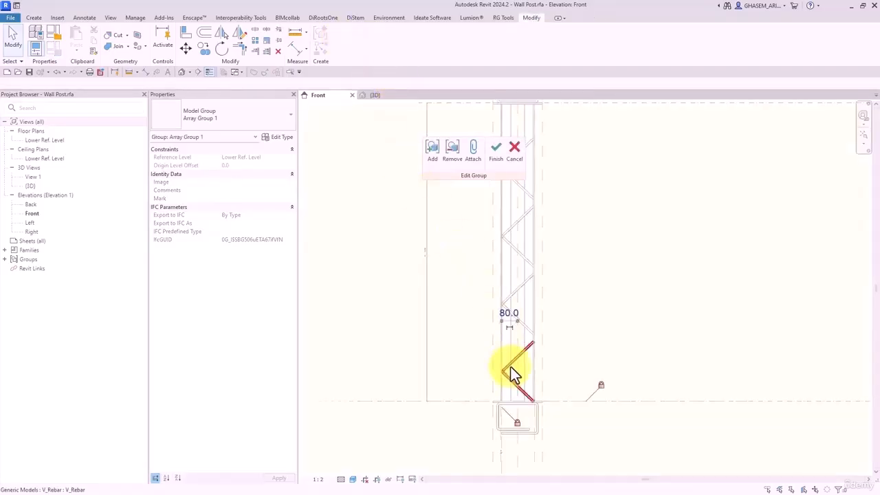
left_click(364, 43)
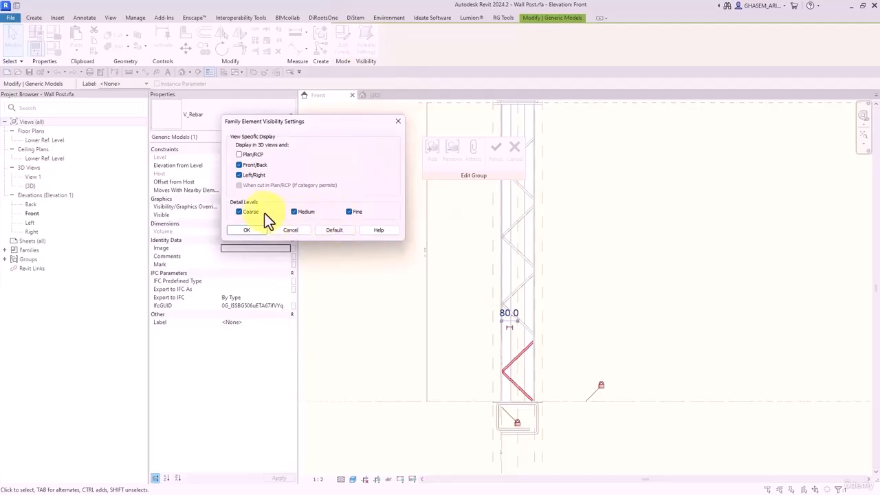
left_click(248, 232)
left_click(495, 147)
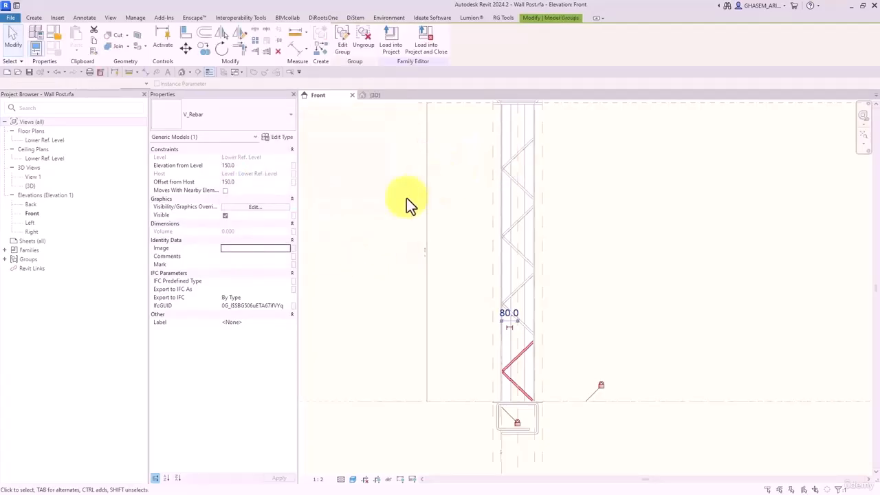
left_click(362, 252)
- Overwrite the project's Wall Post, check it in 3D, then inspect the bracing array in Front elevation
left_click(345, 42)
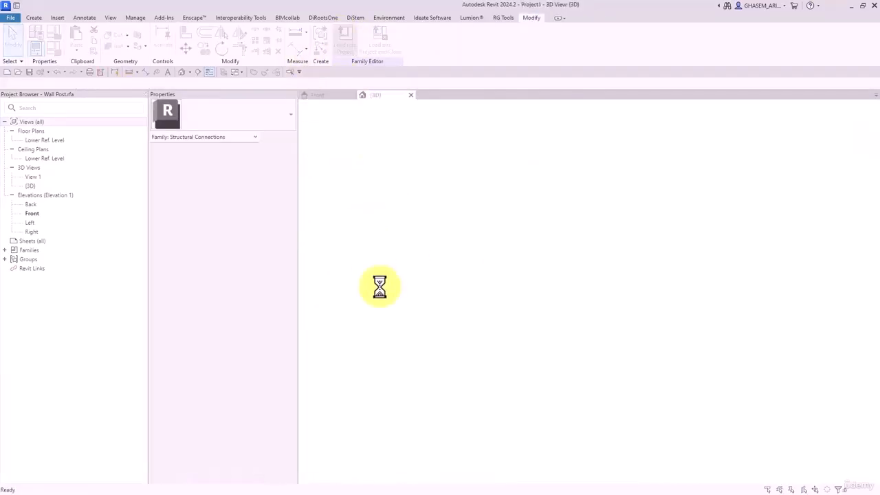
left_click(359, 241)
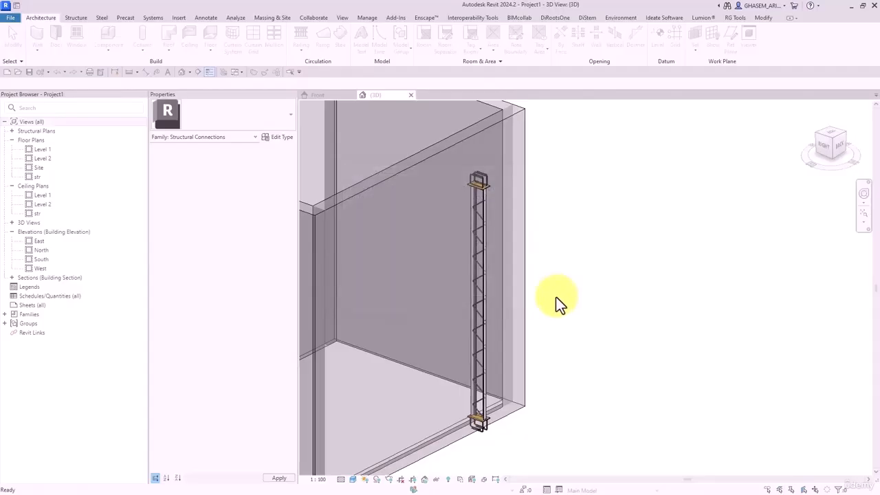
middle_click_drag(478, 218, 483, 334, "shift")
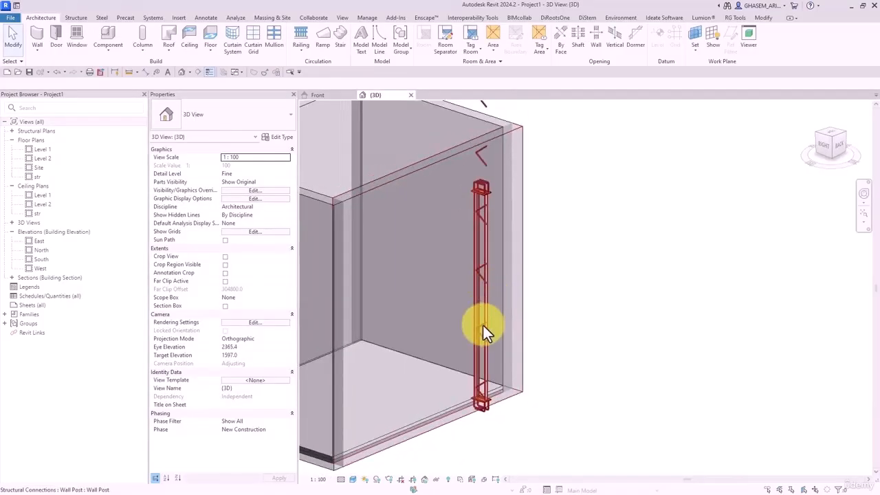
left_click(483, 330)
left_click(329, 95)
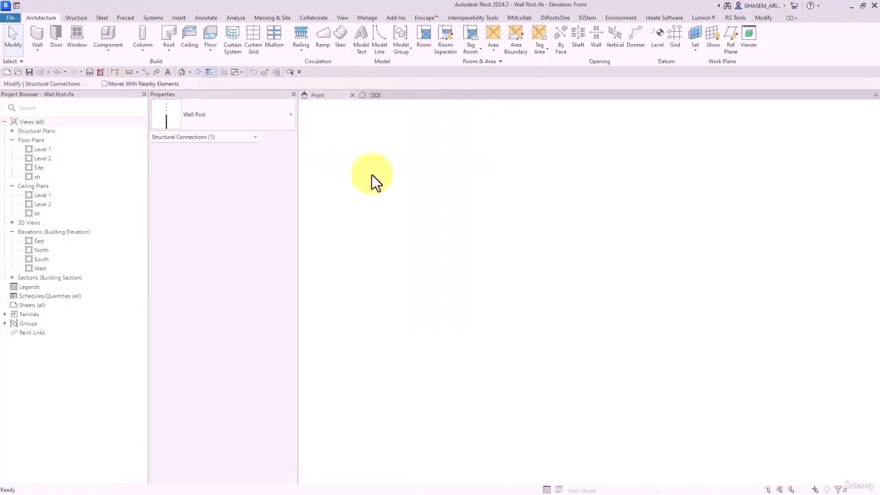
left_click(517, 294)
- Inspect the truss in the elevation and select the bracing array group
left_click(546, 336)
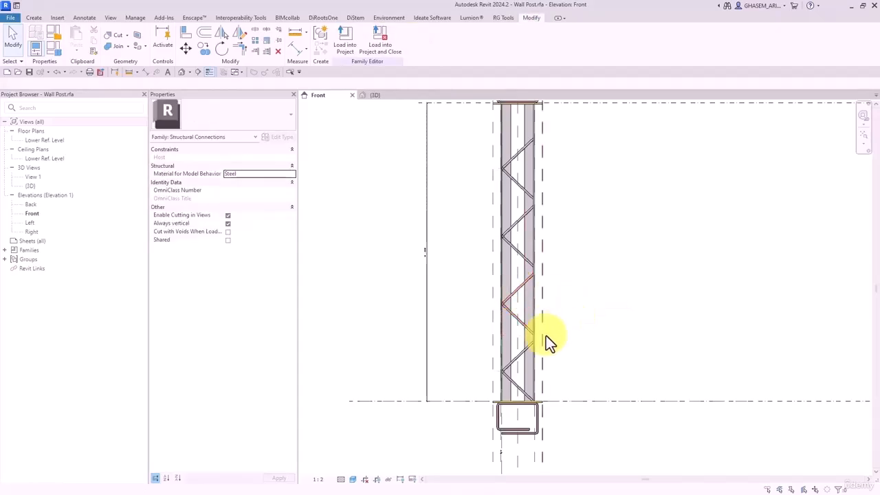
left_click(523, 353)
middle_click_drag(557, 352, 574, 319)
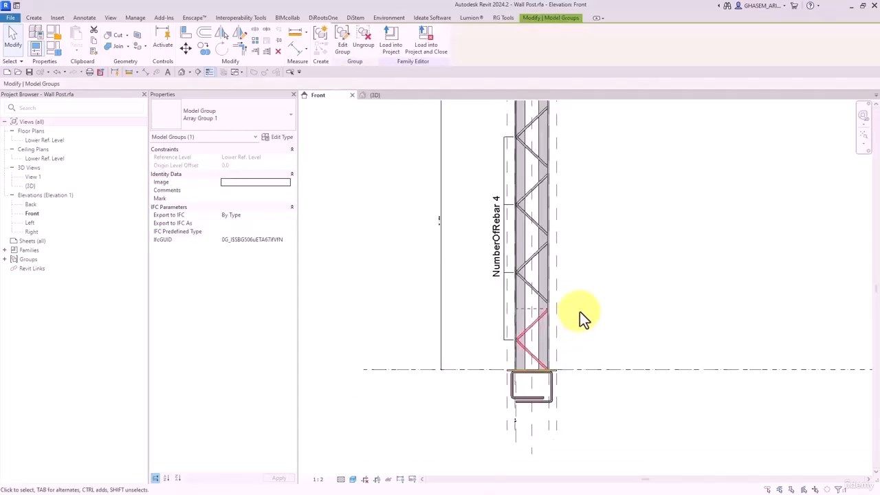
left_click(582, 310)
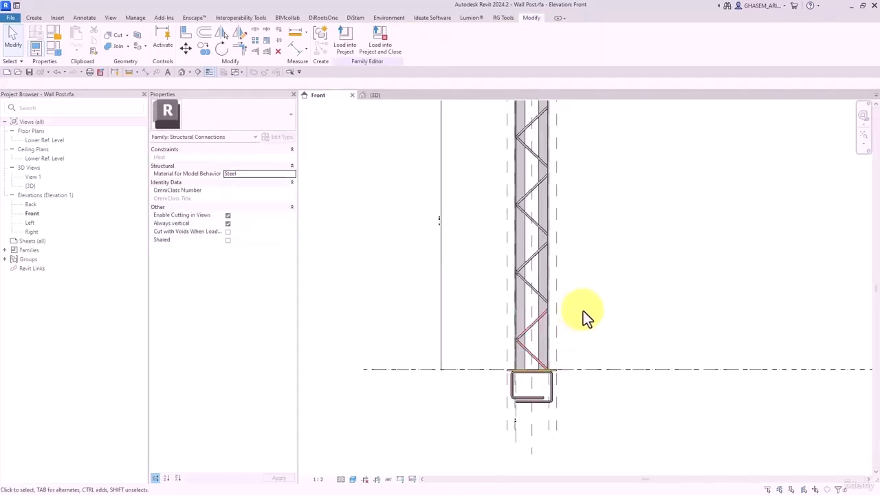
middle_click_drag(572, 343, 579, 319)
left_click(544, 299)
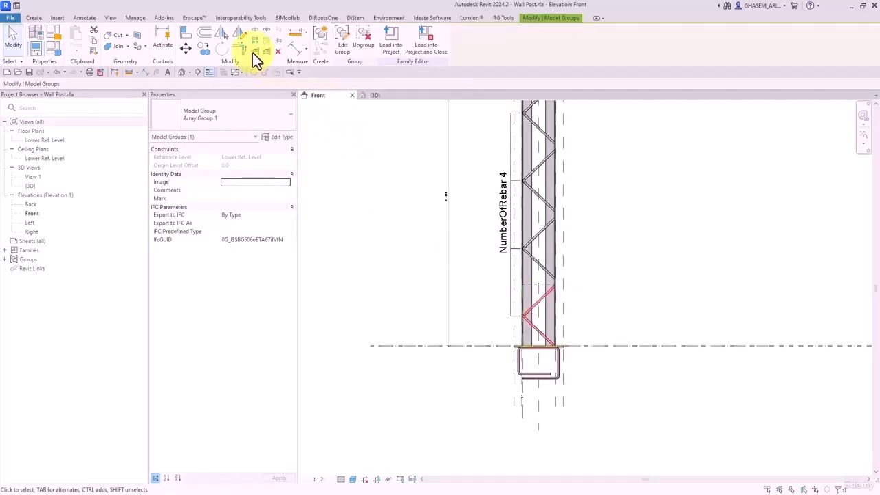
- Align the bracing diagonals to the horizontal reference, dismissing the constraints warning
left_click(191, 33)
scroll(555, 291, "up", 2)
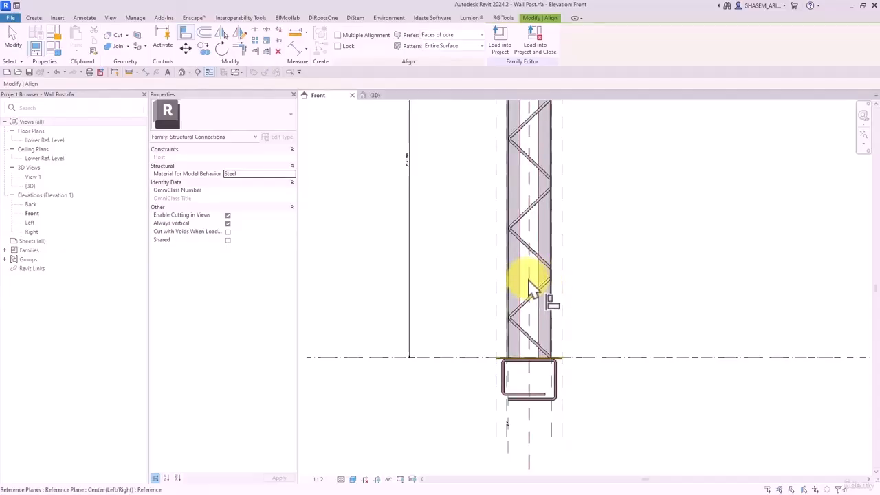
scroll(540, 286, "up", 3)
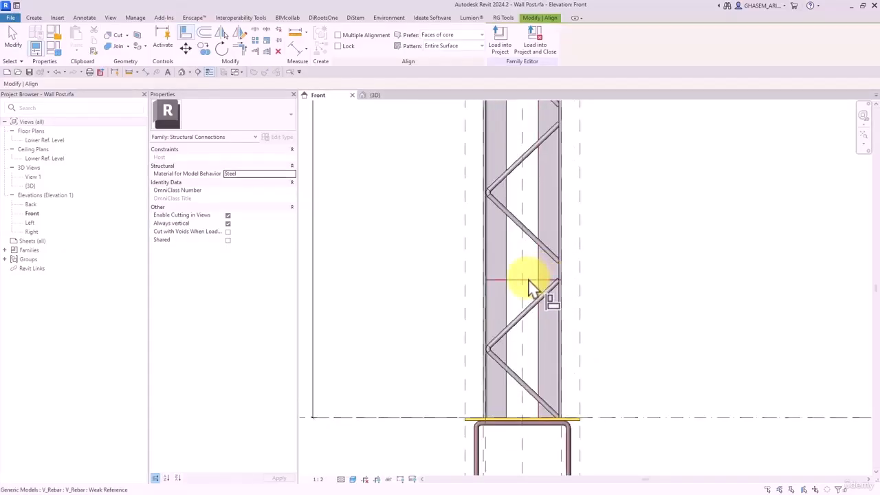
left_click(529, 281)
left_click(542, 275)
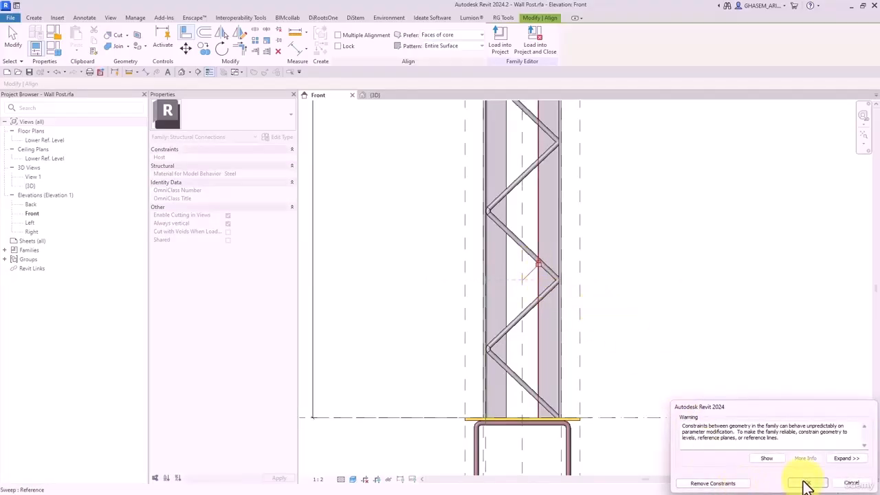
left_click(805, 483)
key("Escape")
scroll(637, 309, "down", 3)
scroll(589, 367, "up", 1)
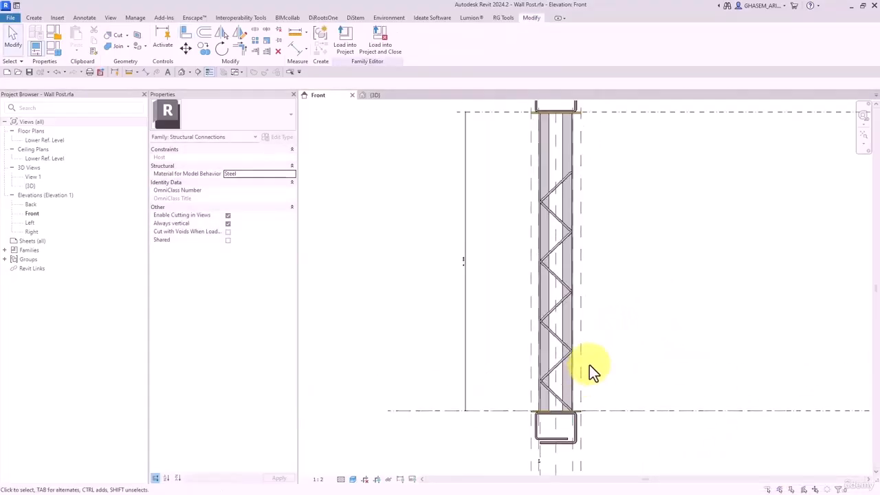
- Load Wall Post into Project1, overwriting the existing version, and orbit to check it
left_click(345, 36)
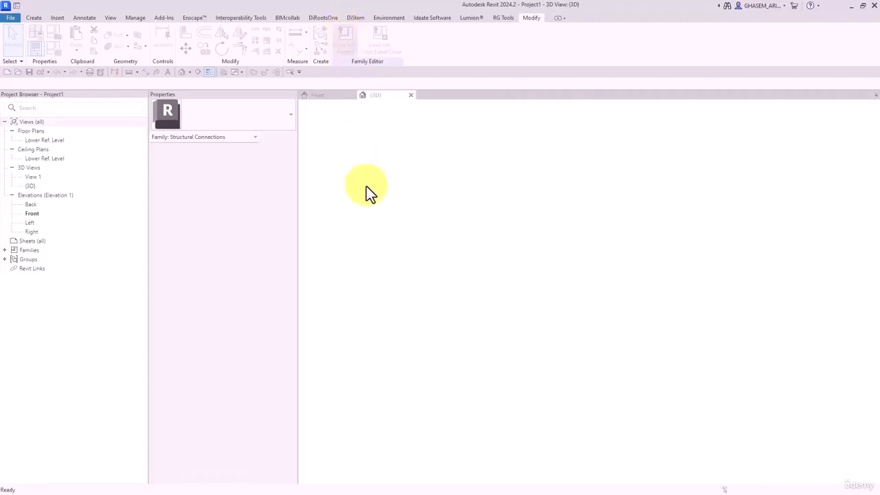
left_click(385, 226)
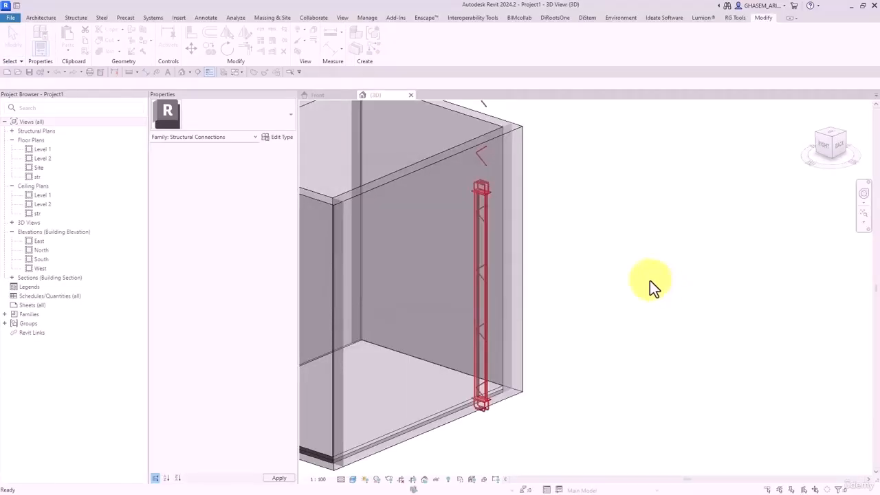
left_click(648, 281)
middle_click_drag(529, 295, 575, 300, "shift")
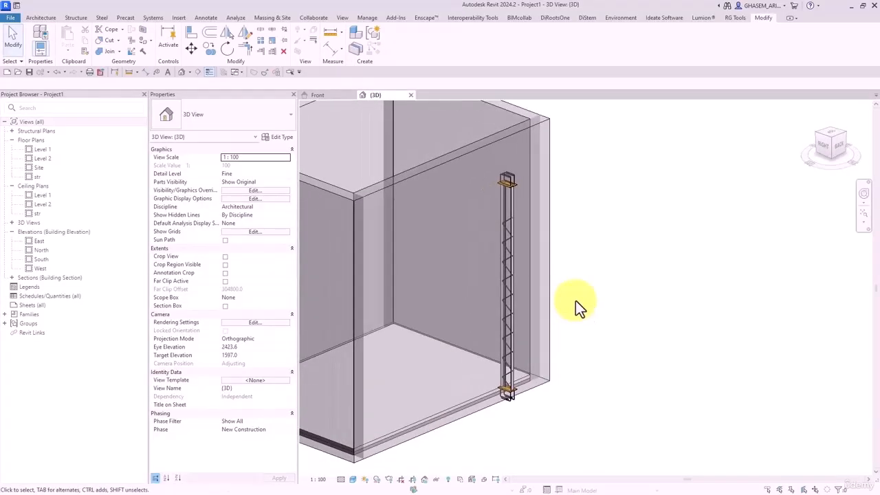
- Delete ' - 1' from the NumberOfRebar formula so it evaluates to 5
left_click(328, 94)
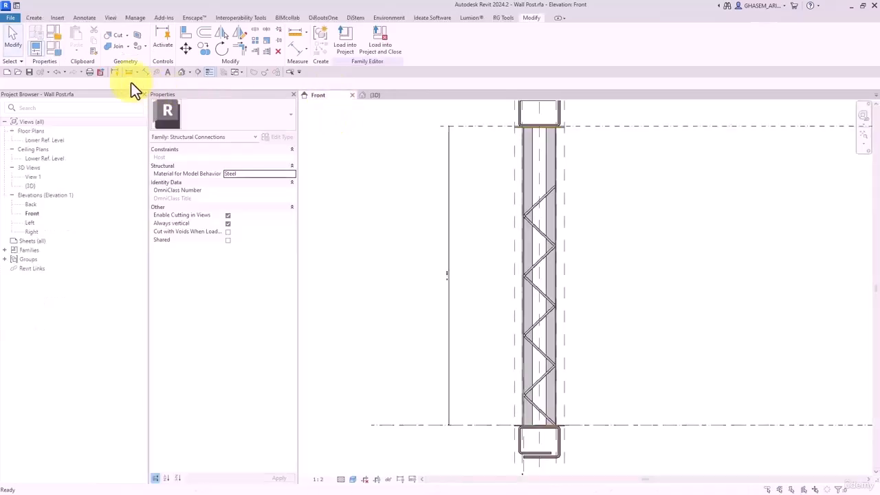
left_click(49, 52)
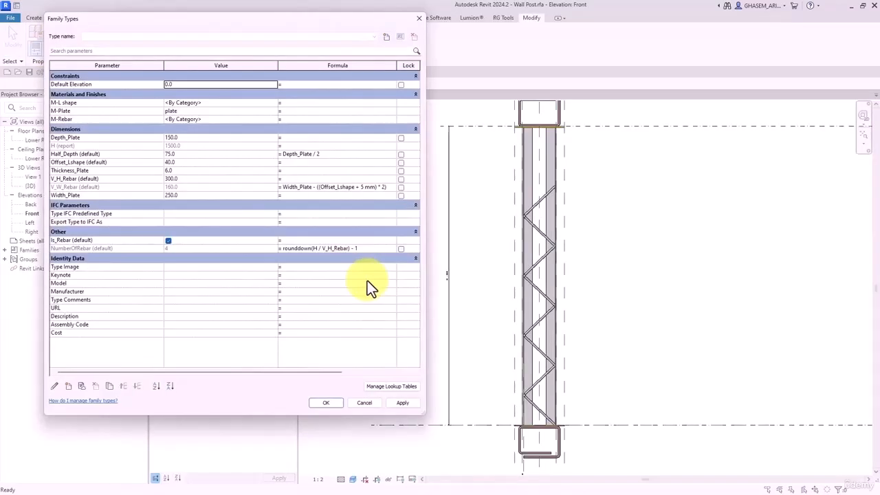
left_click(343, 248)
left_click_drag(349, 248, 405, 253)
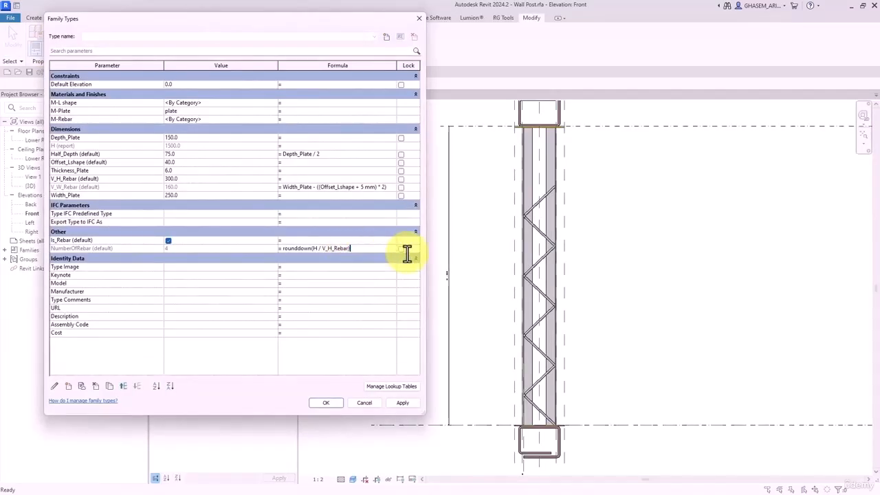
left_click(393, 311)
left_click(403, 403)
left_click(325, 402)
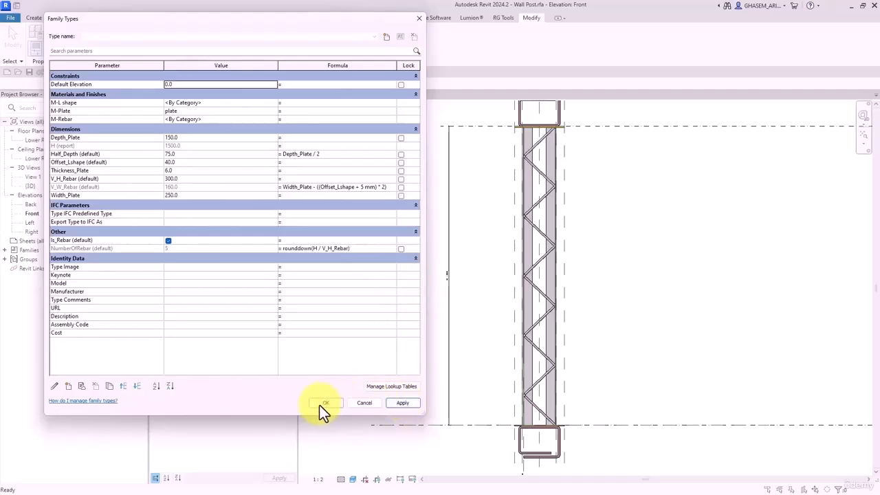
- Reload the updated Wall Post into Project1, overwriting it, and orbit to an isometric view
left_click(346, 45)
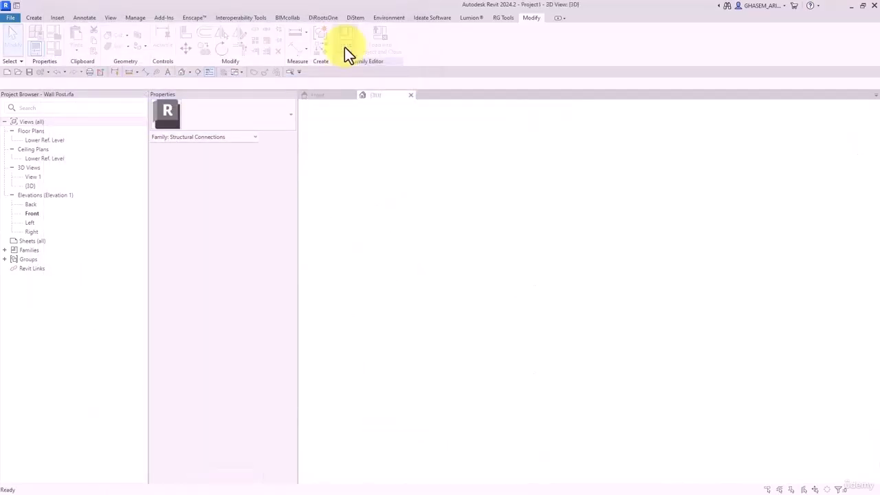
left_click(369, 226)
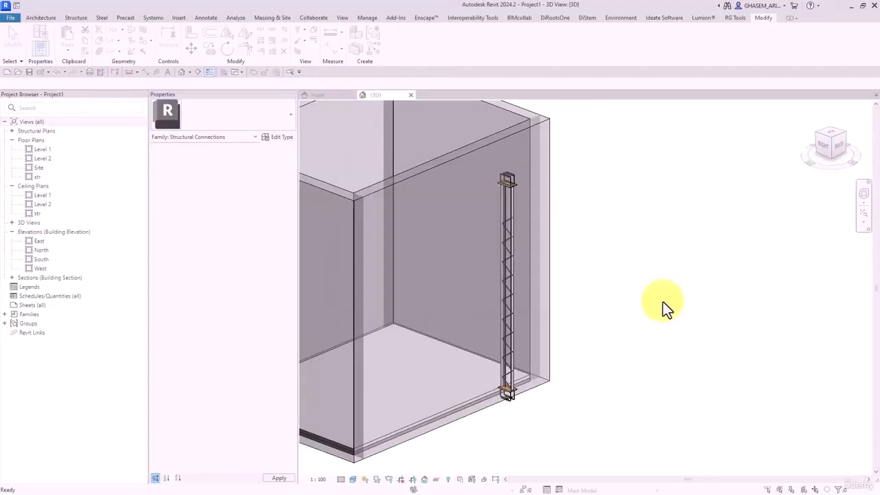
middle_click_drag(661, 300, 570, 364, "shift")
- Switch Detail Level through Medium, Coarse and Fine, ending on Fine
left_click(341, 479)
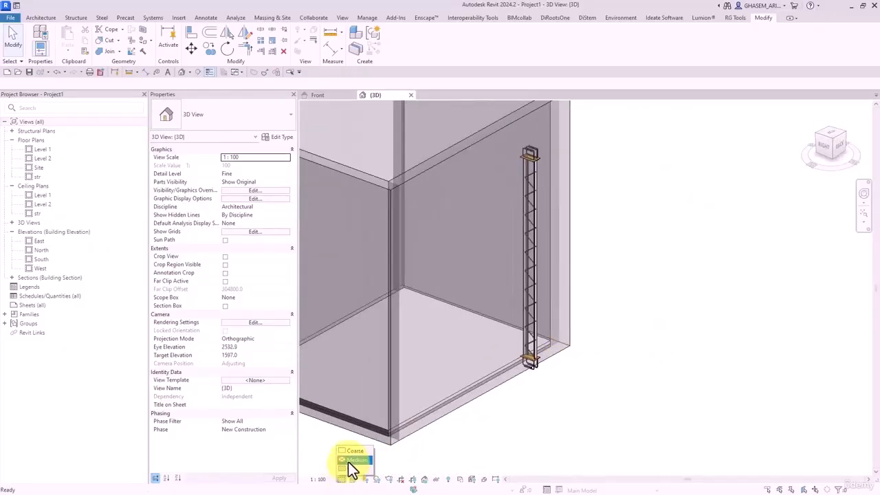
left_click(352, 460)
left_click(341, 479)
left_click(349, 451)
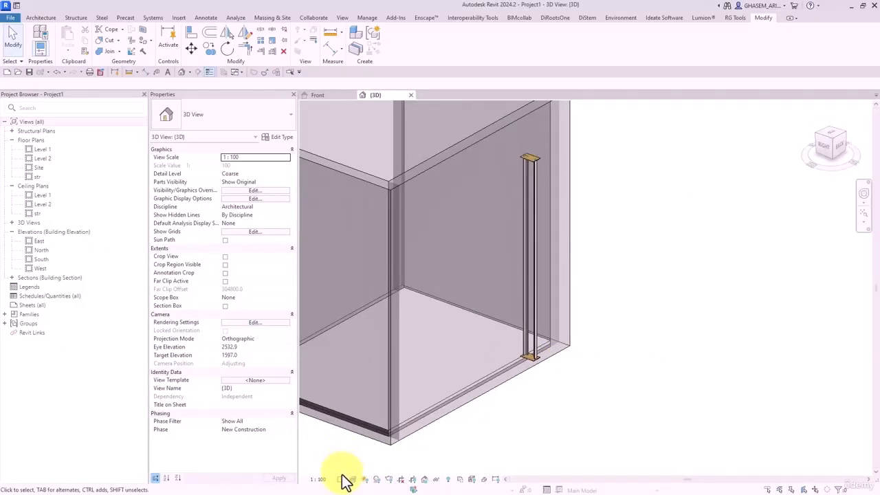
left_click(342, 479)
left_click(349, 468)
left_click(342, 479)
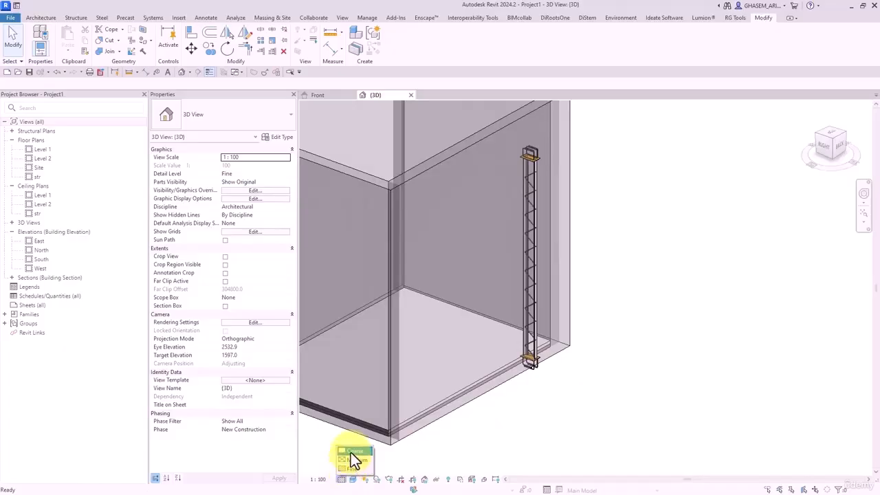
left_click(351, 452)
left_click(343, 478)
left_click(348, 469)
middle_click_drag(651, 396, 577, 395, "shift")
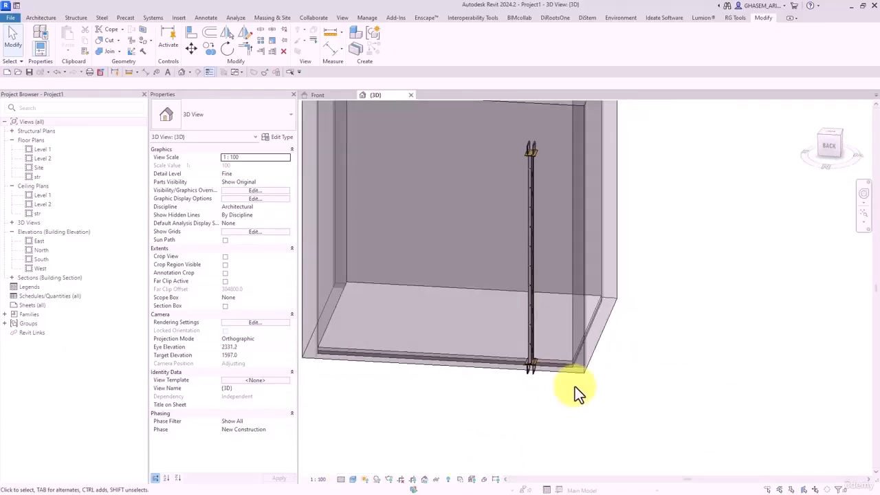
middle_click_drag(569, 383, 545, 359, "shift")
scroll(544, 359, "up", 5)
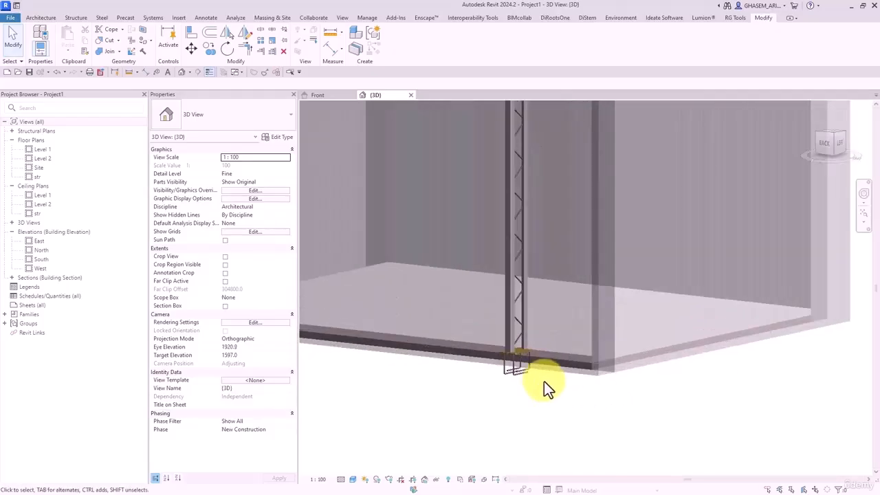
middle_click_drag(468, 352, 637, 383, "shift")
scroll(465, 269, "up", 3)
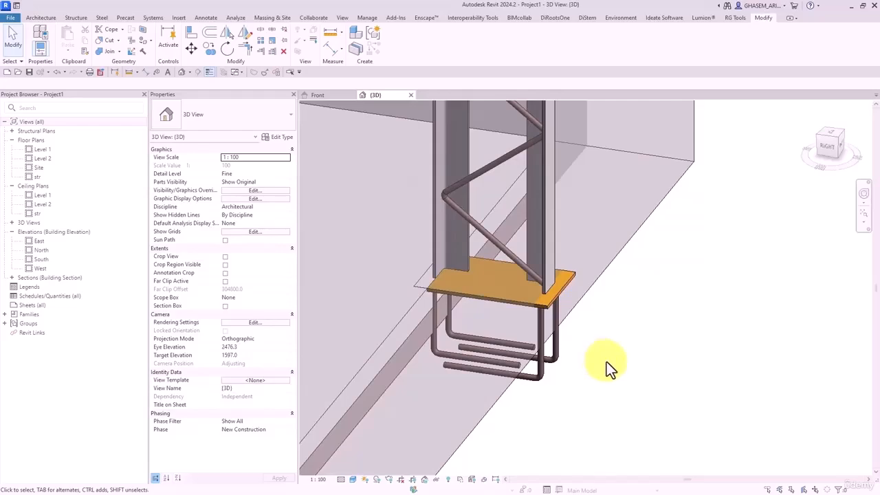
scroll(586, 334, "down", 4)
mouse_move(611, 340)
middle_mouse_down("shift")
mouse_move(612, 348)
mouse_move(613, 336)
middle_mouse_up("shift")
middle_click_drag(613, 337, 601, 364)
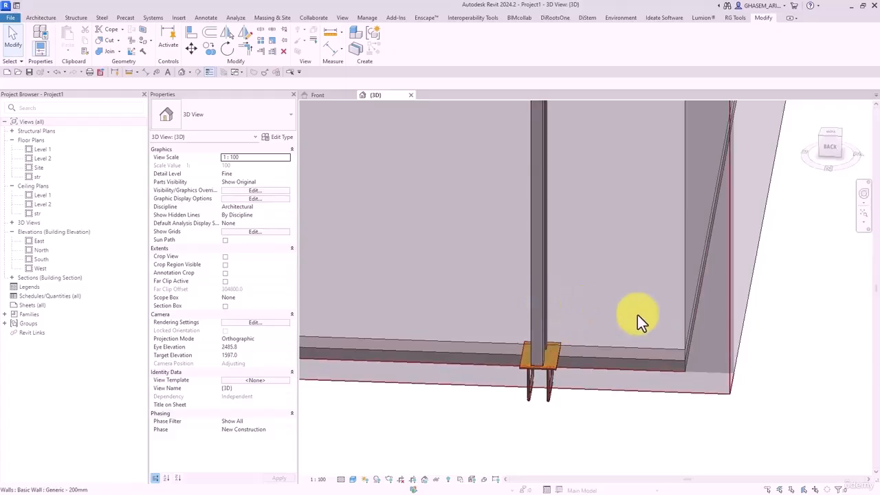
scroll(651, 332, "down", 1)
middle_click_drag(631, 349, 564, 379)
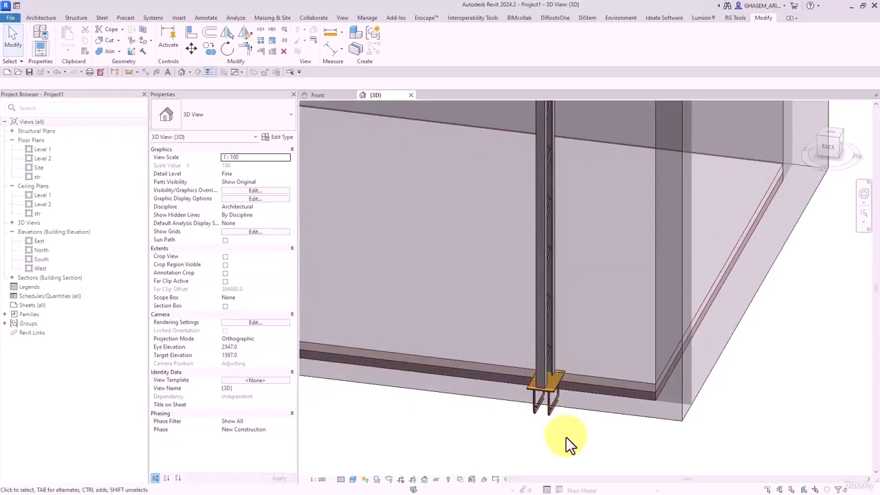
middle_click_drag(564, 423, 534, 424, "shift")
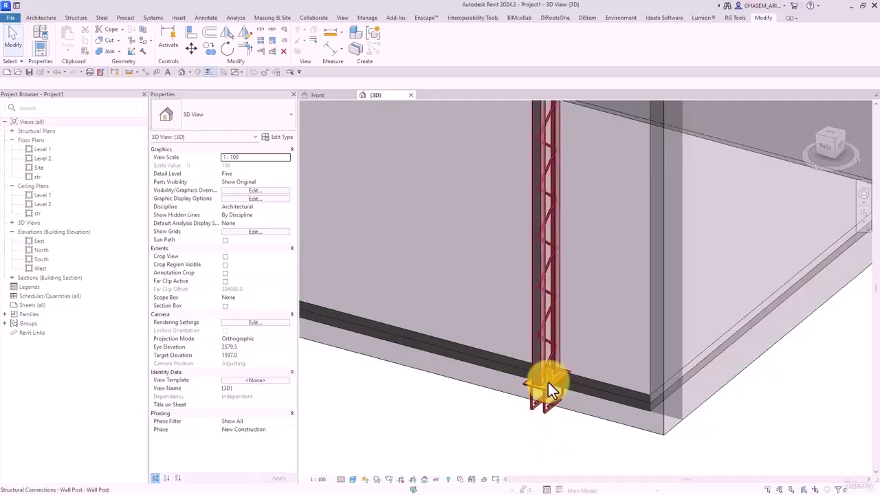
- Orbit and pan around the wall post in the room model, then show the Structure tab
left_click(561, 363)
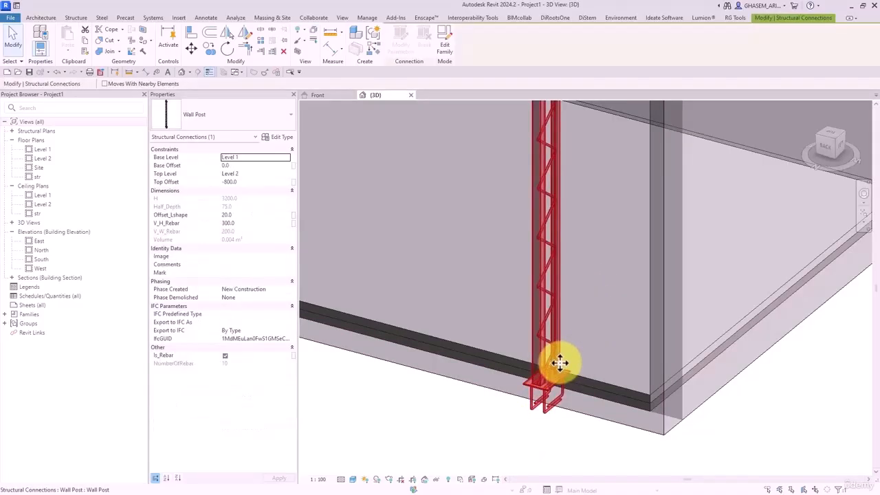
scroll(560, 363, "down", 2)
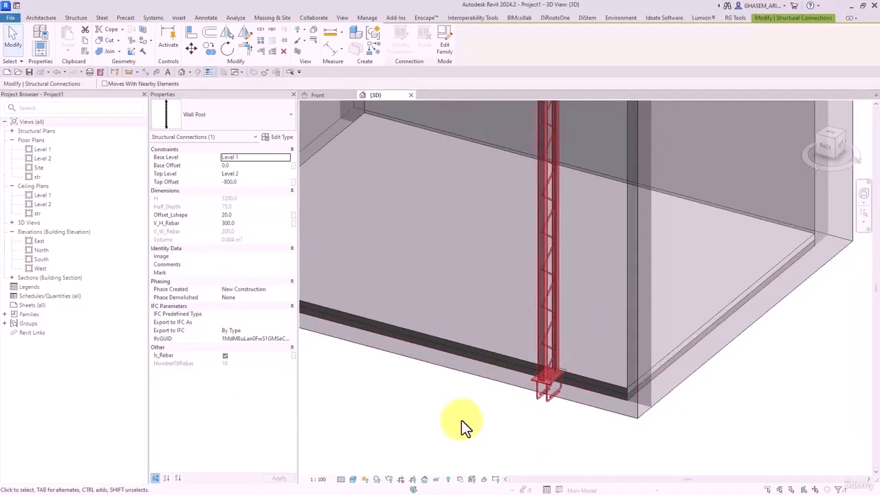
left_click(459, 415)
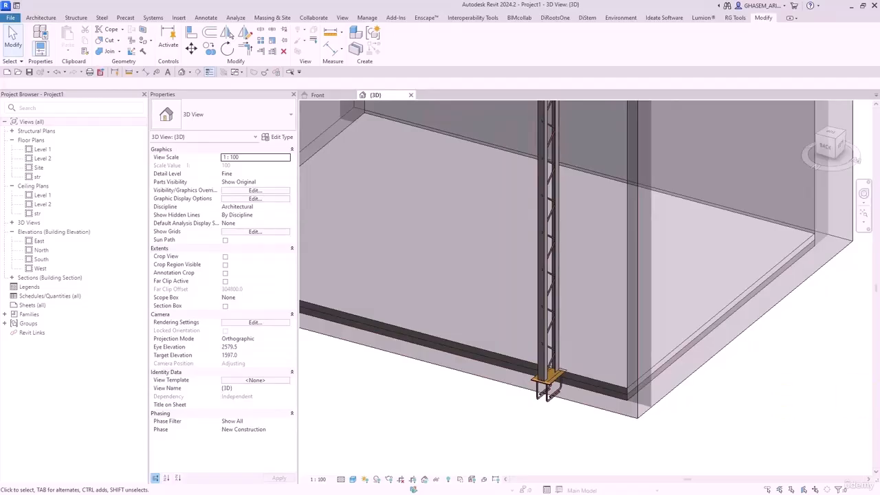
scroll(528, 308, "down", 5)
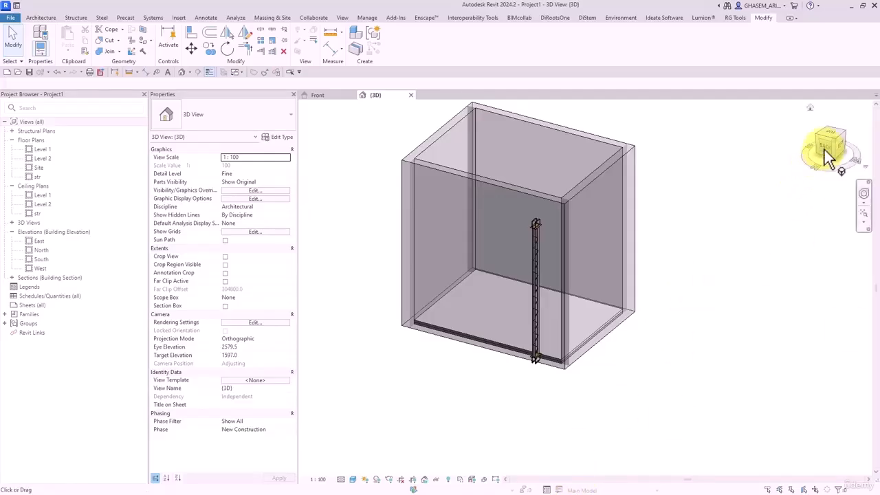
middle_click_drag(672, 267, 629, 285, "shift")
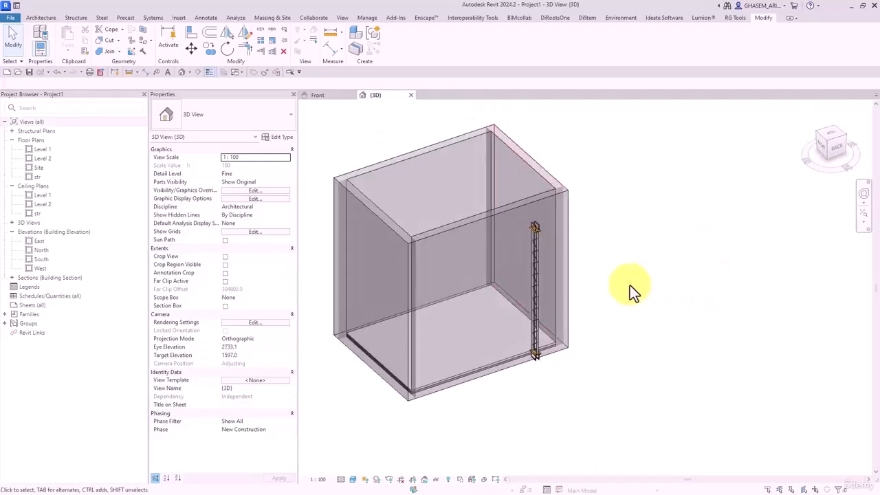
scroll(571, 212, "up", 2)
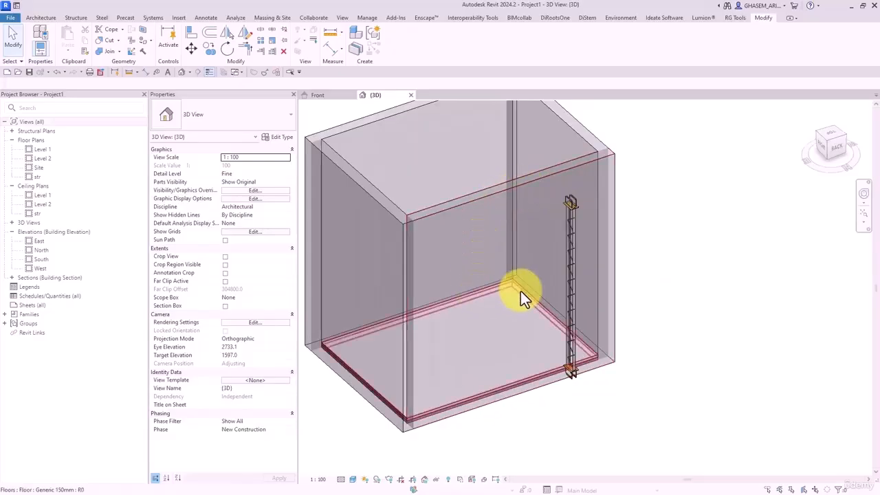
middle_click_drag(596, 239, 664, 253)
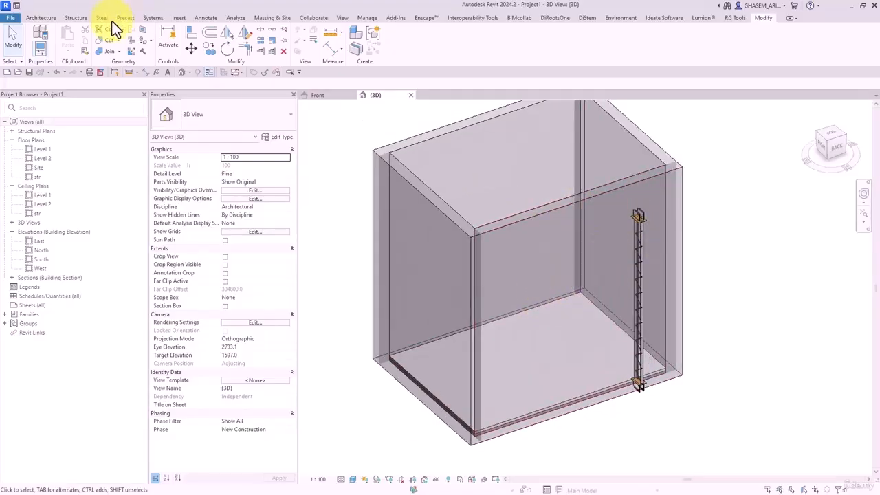
left_click(76, 18)
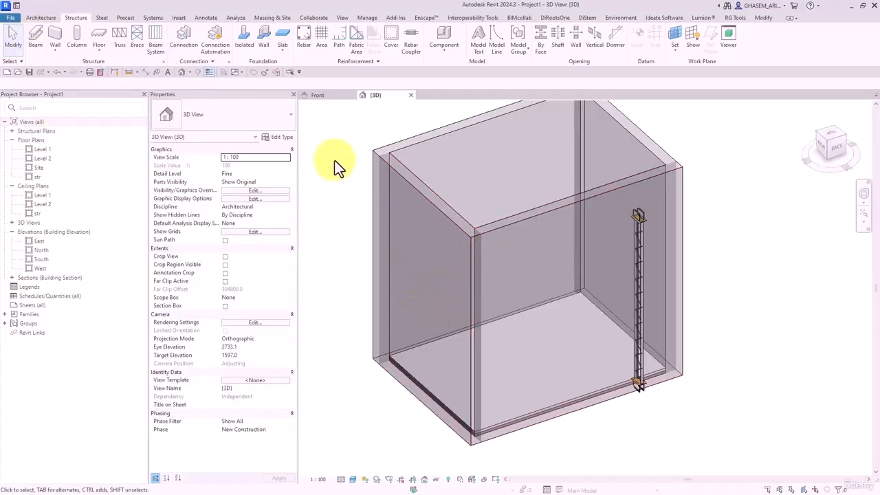
left_click(11, 17)
- Sketch a sloping slab and two posts in Paint, undoing the first stray stroke
left_click(335, 244)
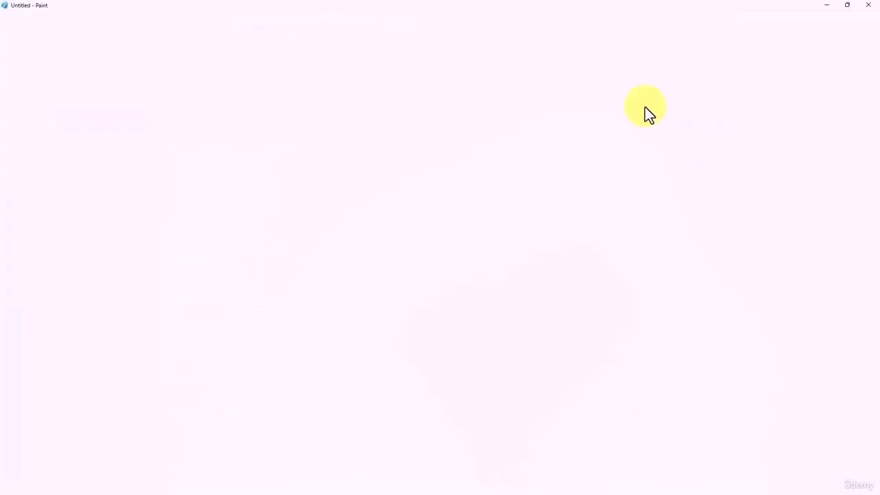
left_click_drag(381, 108, 333, 215)
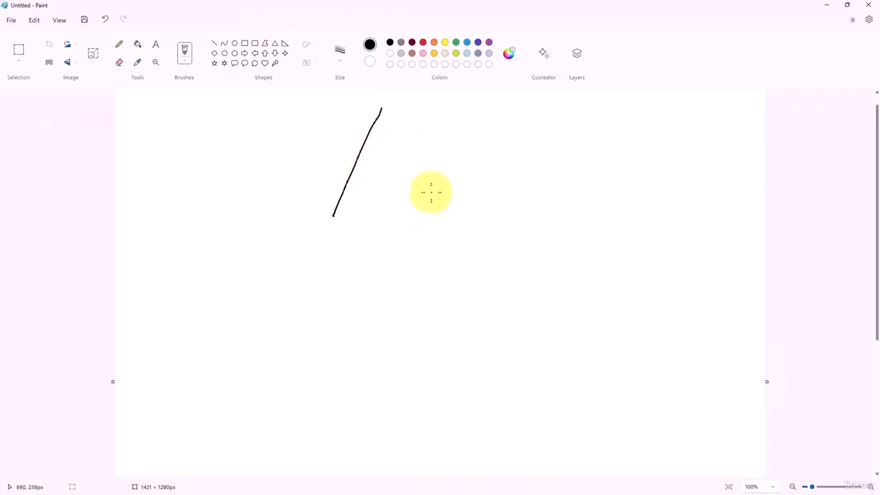
key("ctrl+z")
mouse_move(347, 107)
left_mouse_down()
mouse_move(560, 216)
mouse_move(455, 149)
mouse_move(332, 122)
mouse_move(349, 374)
left_mouse_up()
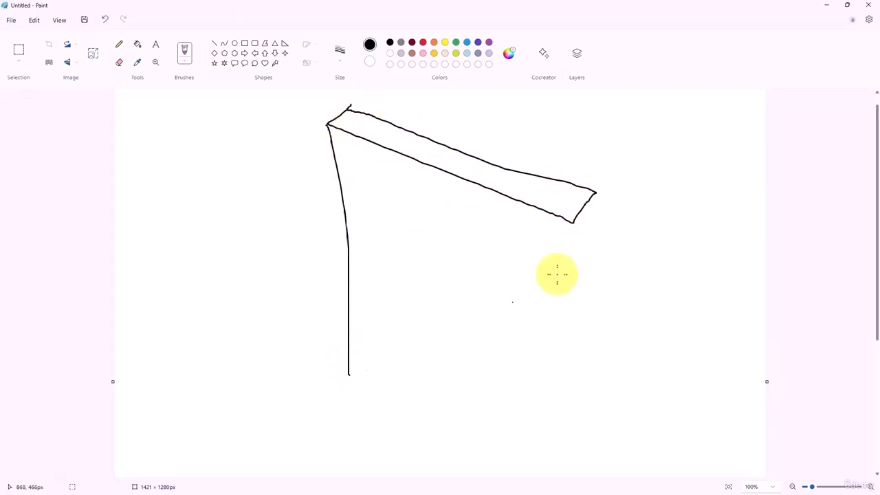
left_click_drag(573, 221, 576, 406)
left_click_drag(597, 198, 602, 351)
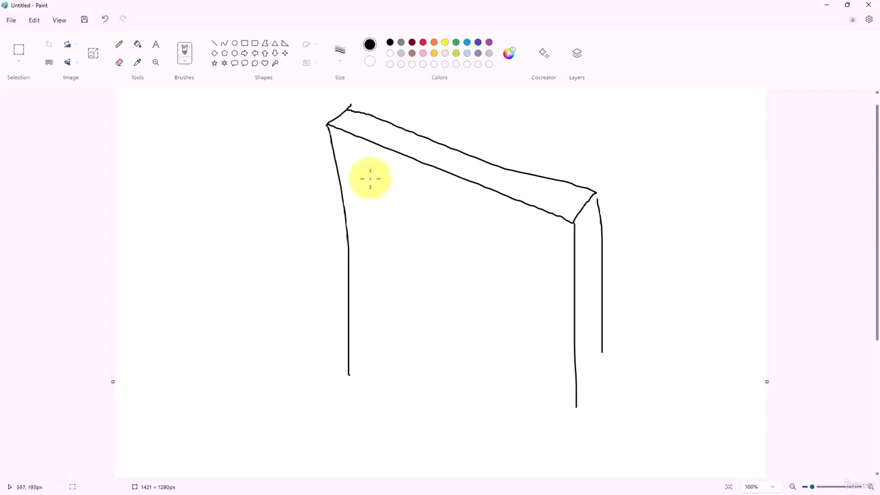
- Add a small plate with a bracket line on the left post, then close Paint
mouse_move(371, 181)
left_mouse_down()
mouse_move(374, 197)
mouse_move(378, 186)
mouse_move(367, 204)
left_mouse_up()
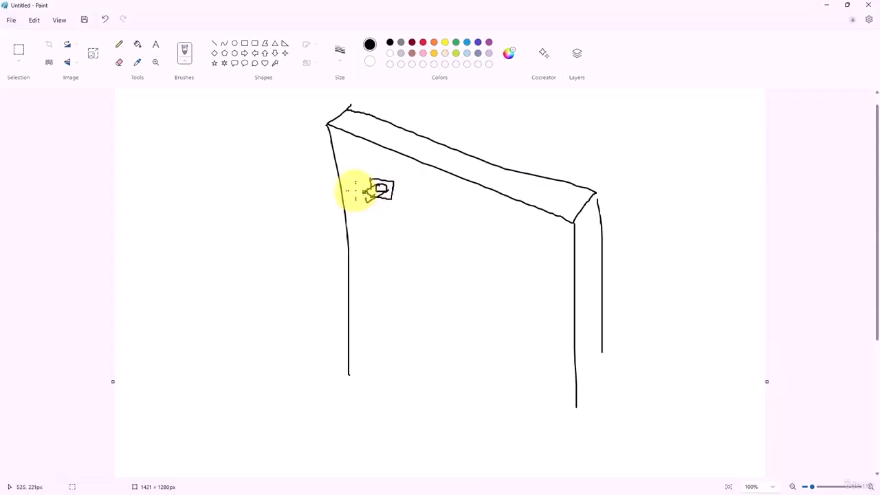
left_click_drag(354, 190, 387, 212)
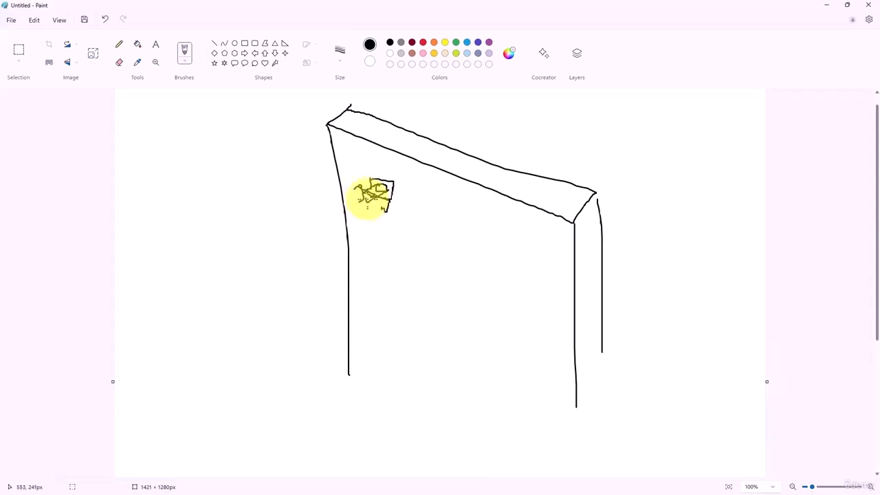
left_click_drag(398, 201, 412, 222)
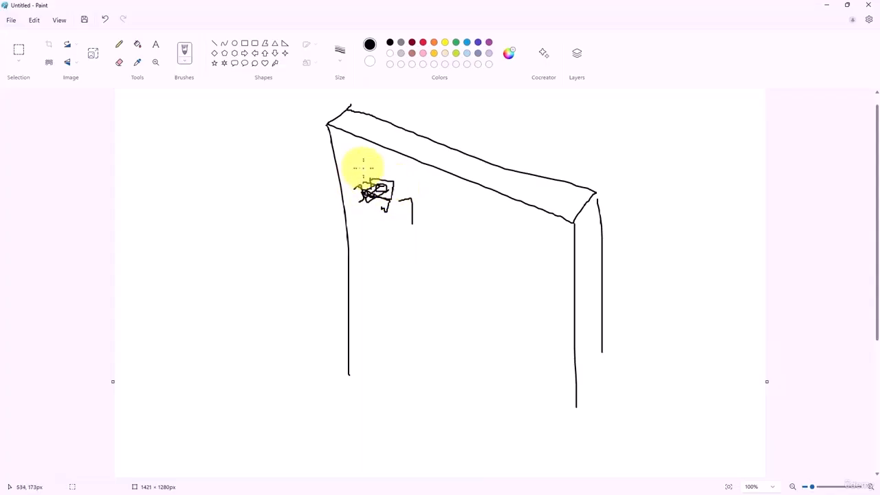
left_click(868, 5)
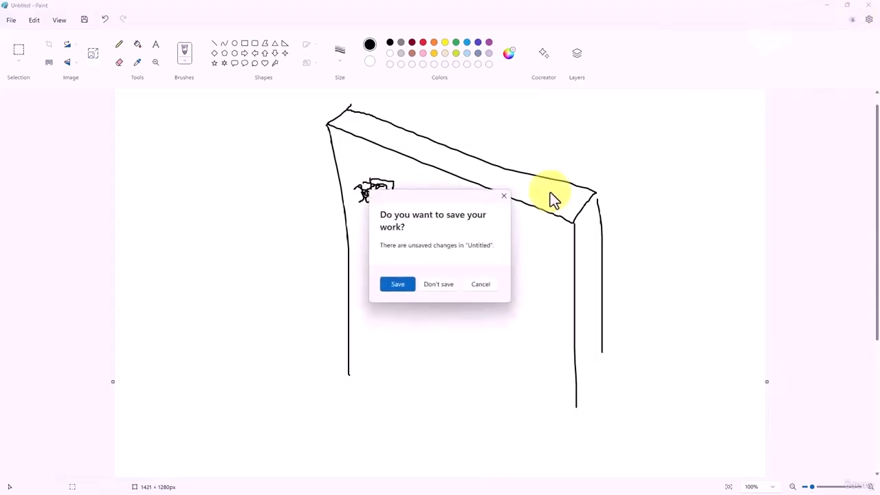
- Discard the Paint sketch without saving and bring up Revit's File menu
left_click(443, 283)
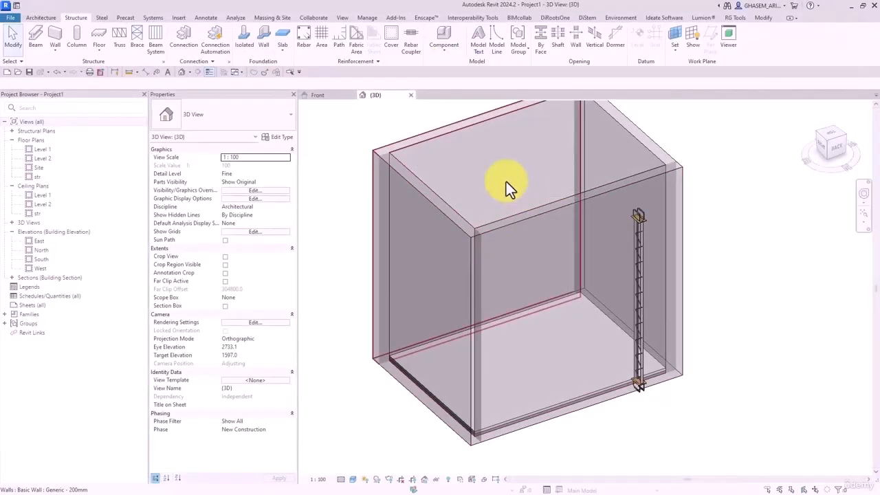
left_click(10, 17)
- Save Wall Post.rfa as it closes, cancelling the first new-family attempt
mouse_move(51, 52)
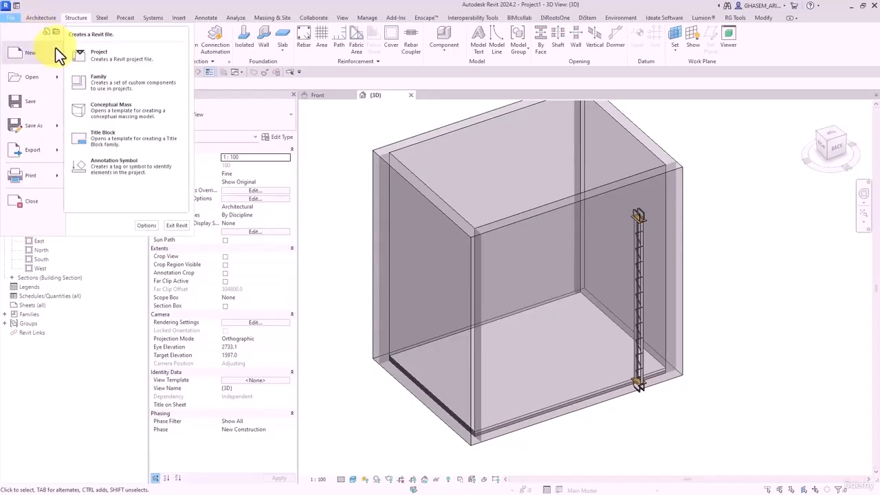
left_click(99, 83)
key("Escape")
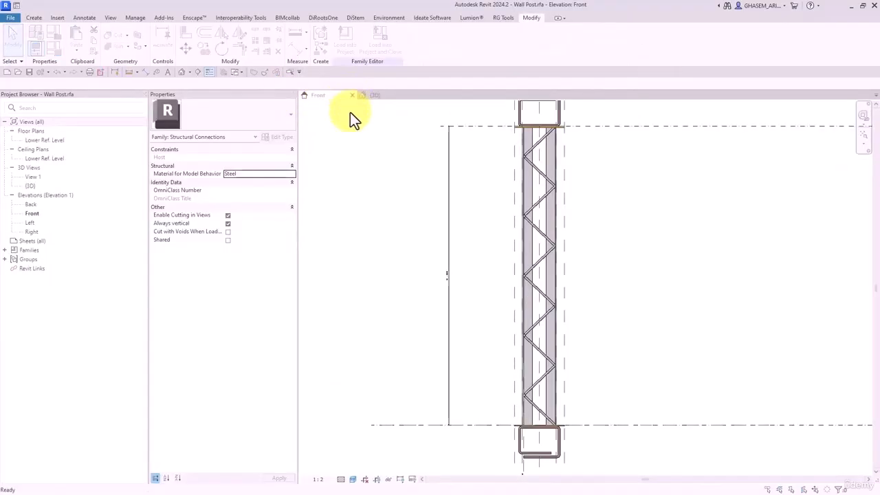
left_click(421, 256)
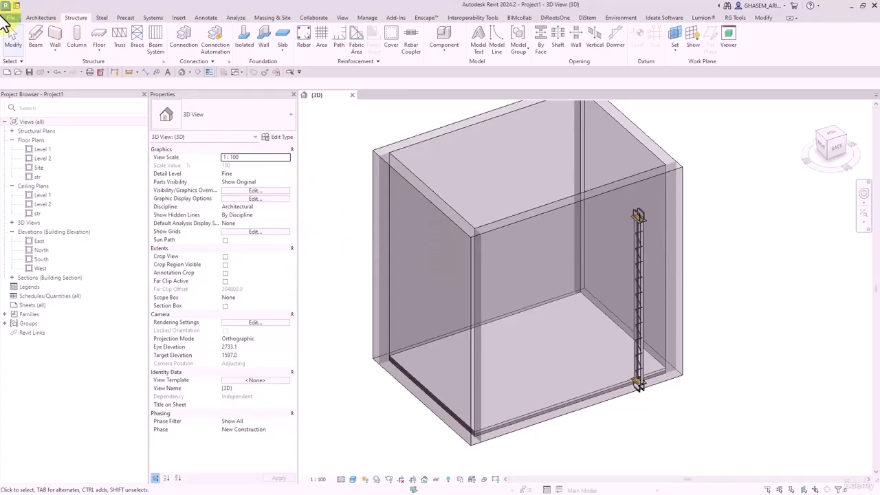
- Start a new family from the Metric Generic Model face based.rft template
left_click(12, 17)
mouse_move(57, 51)
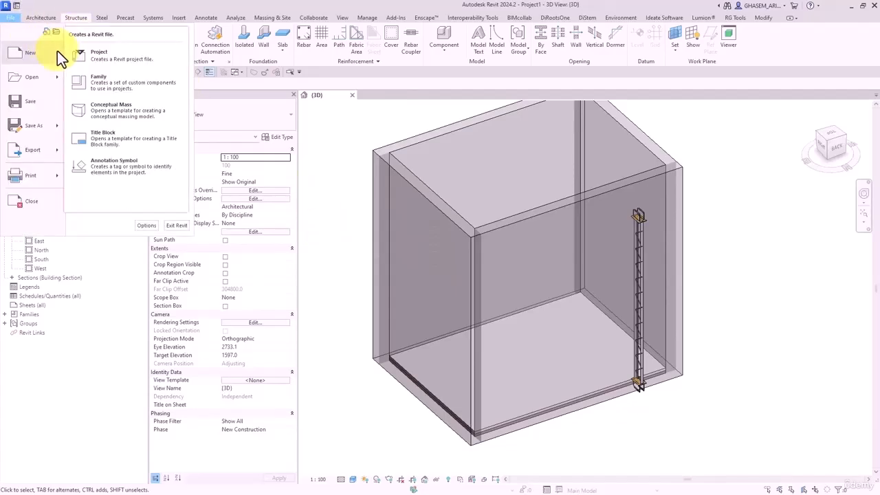
left_click(99, 83)
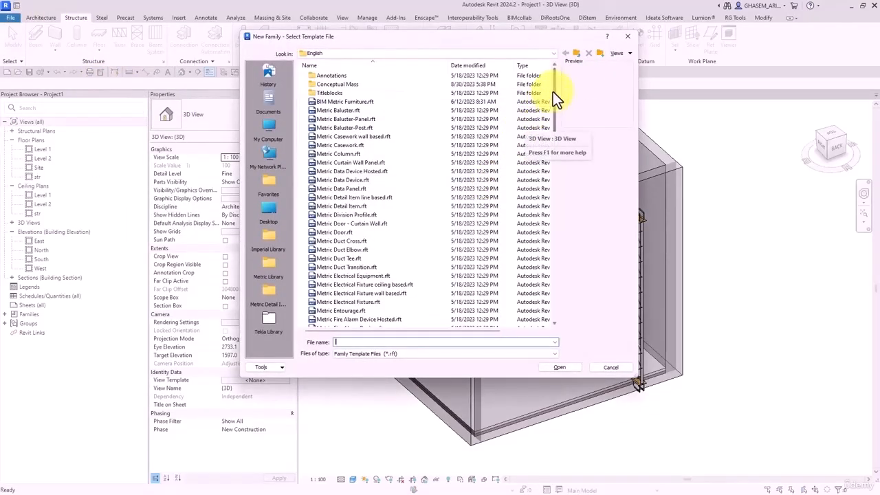
left_click_drag(553, 92, 565, 156)
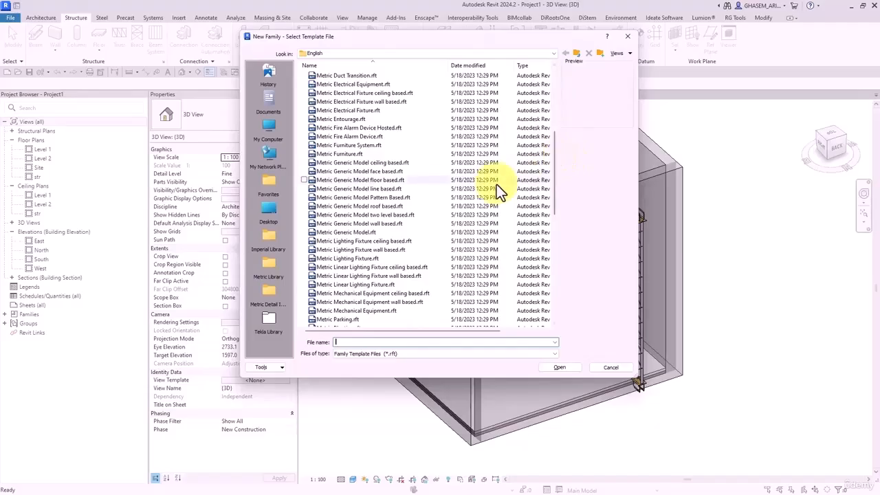
left_click(366, 173)
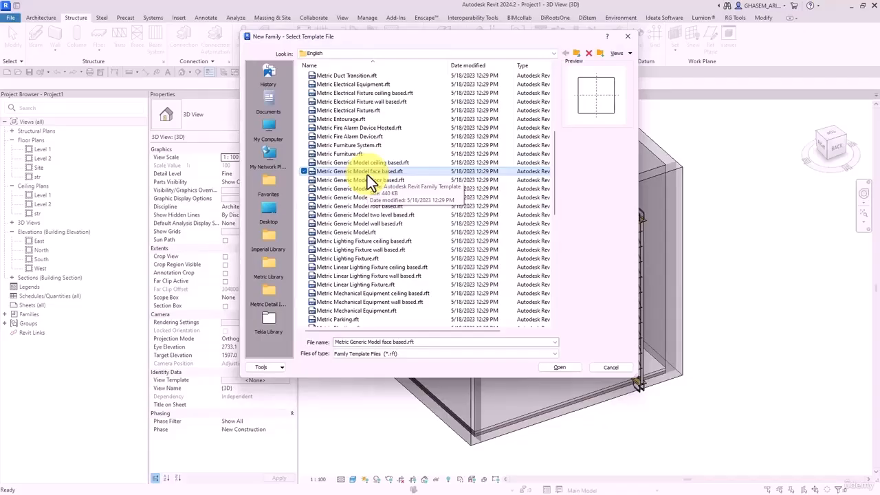
left_click(565, 369)
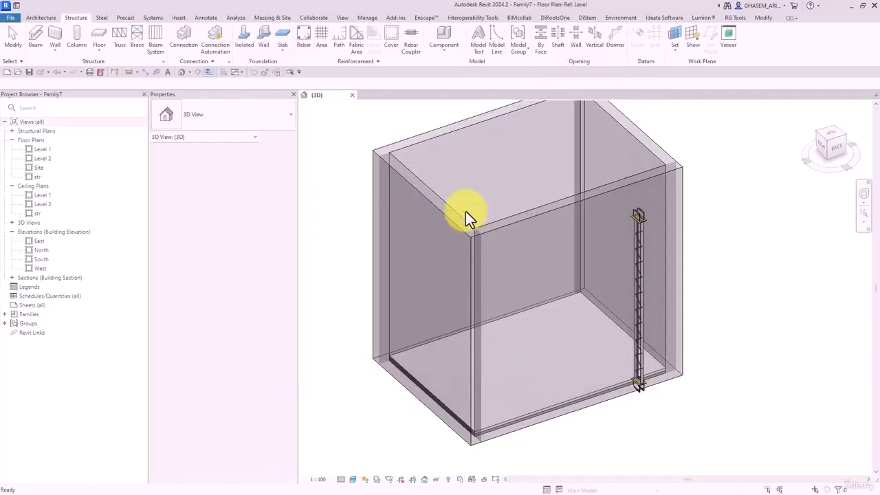
- Draw two horizontal and two vertical reference planes in the plan view
left_click(520, 43)
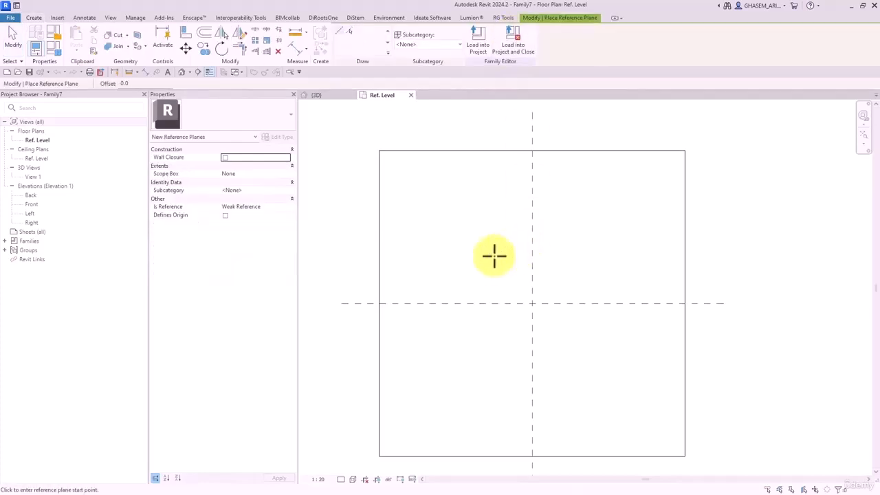
left_click(488, 261)
left_click(595, 262)
left_click(555, 242)
left_click(583, 330)
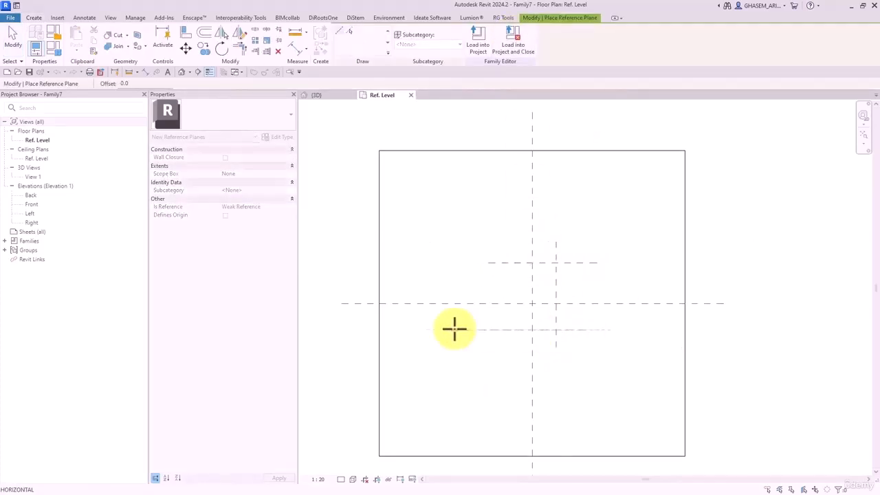
left_click(464, 330)
left_click(503, 247)
left_click(503, 380)
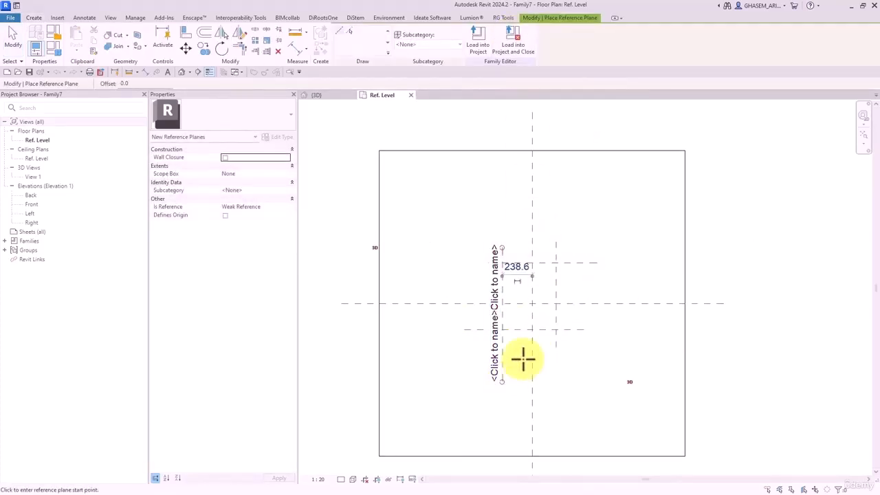
- Add an equalised width dimension across the left, centre and right vertical planes
left_click(297, 50)
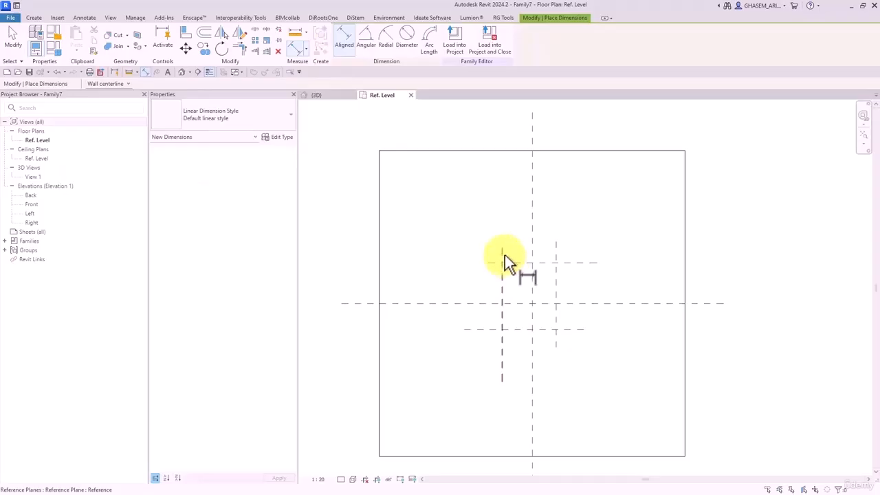
left_click(502, 255)
left_click(532, 254)
left_click(555, 248)
left_click(553, 210)
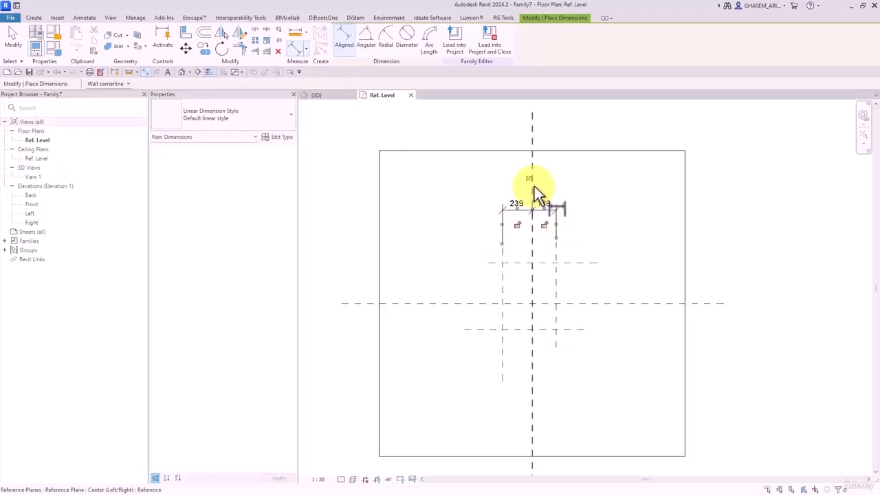
left_click(529, 179)
- Add an equalised depth dimension and an overall dimension across the horizontal planes
left_click(498, 263)
left_click(495, 303)
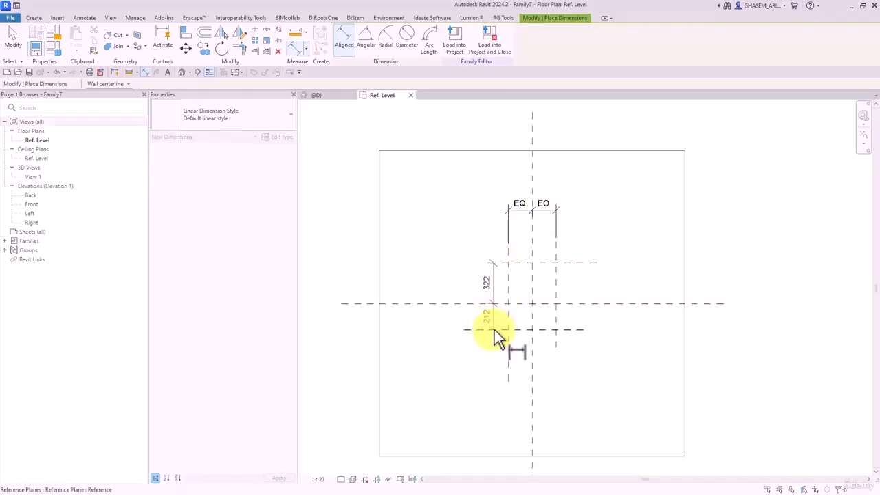
left_click(494, 330)
left_click(457, 332)
left_click(488, 296)
left_click(494, 329)
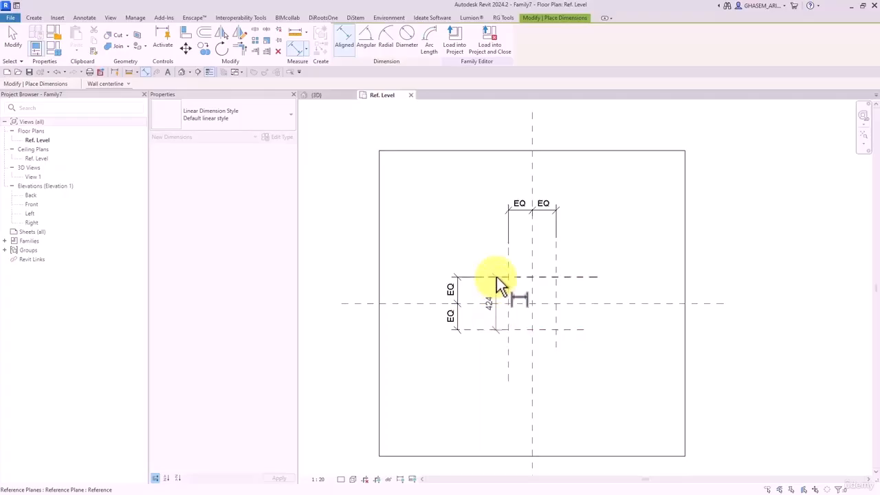
left_click(427, 280)
key("Escape")
key("Escape")
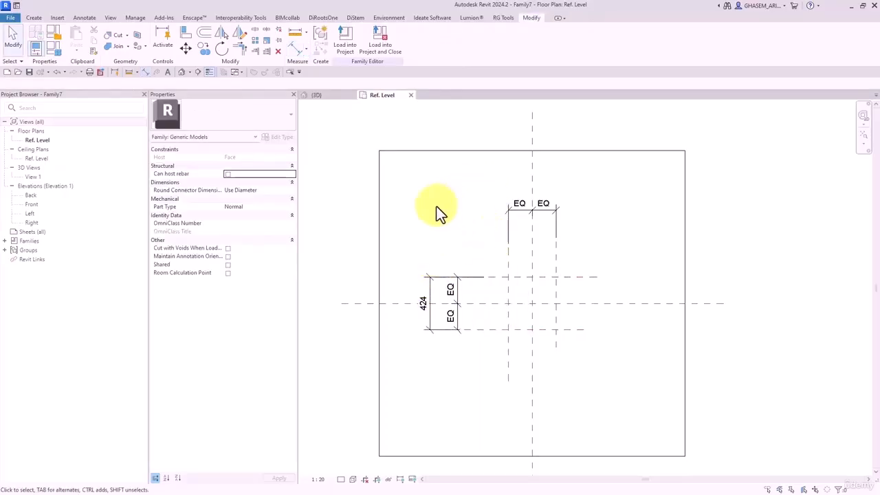
- Add the 378 overall width dimension and select it together with the 424 dimension
left_click(301, 49)
left_click(509, 258)
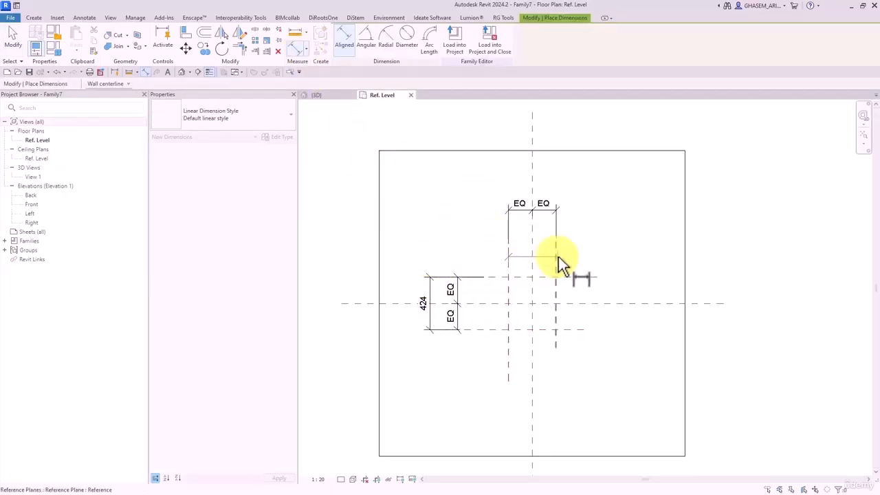
left_click(556, 257)
left_click(555, 185)
key("Escape")
key("Escape")
left_click(510, 180)
left_click(439, 279, "ctrl")
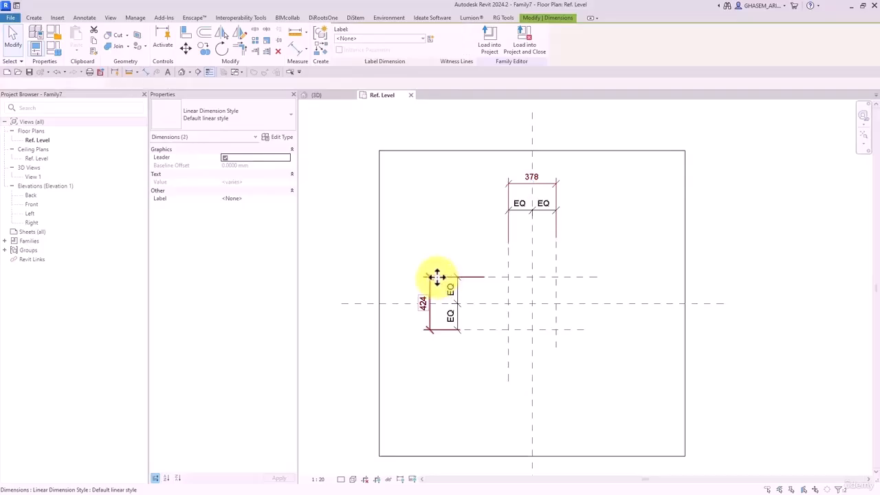
- Label both dimensions with a new shared instance parameter, Width_Plate
left_click(430, 40)
left_click(439, 85)
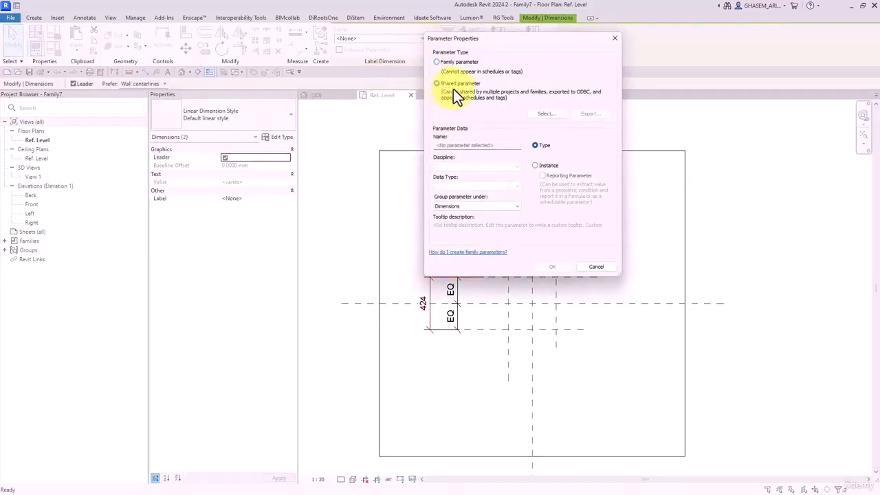
left_click(536, 112)
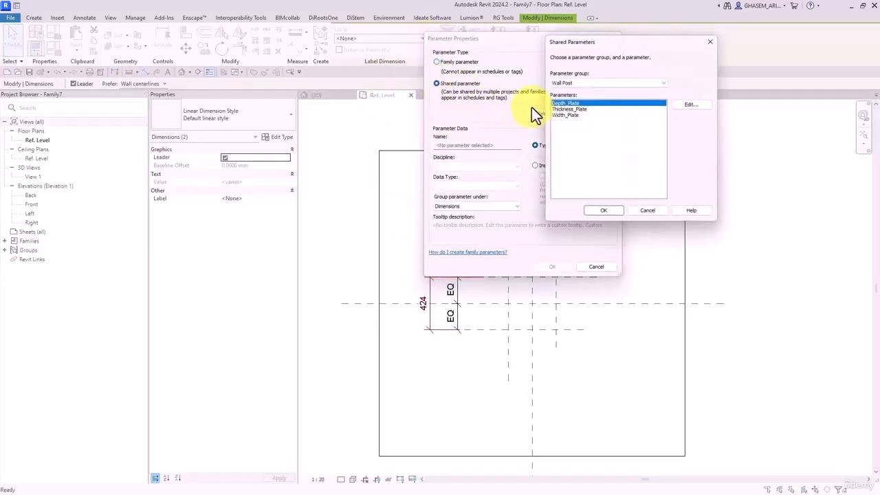
left_click(571, 115)
left_click(589, 213)
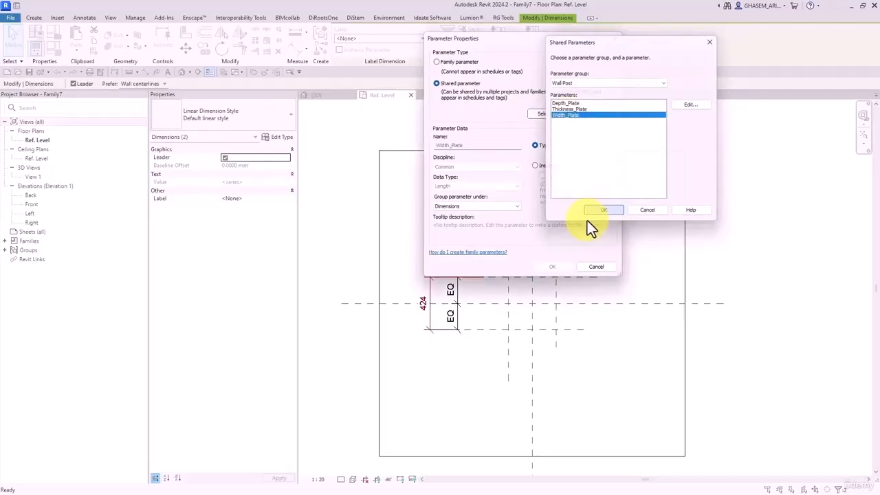
left_click(535, 167)
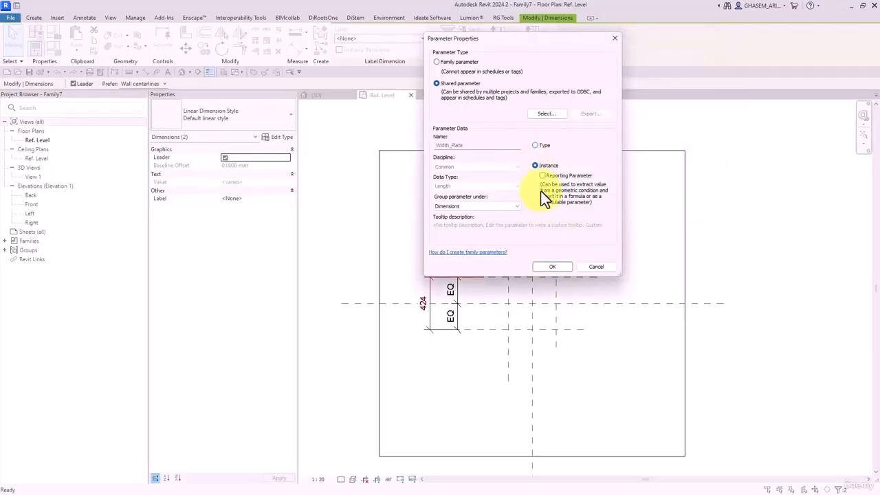
left_click(553, 266)
left_click(705, 265)
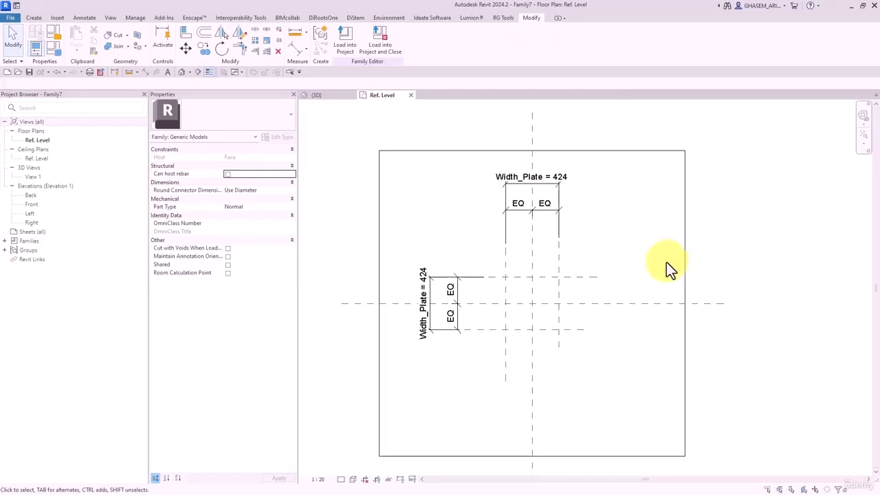
- Set Width_Plate to 200 in Family Types
left_click(54, 49)
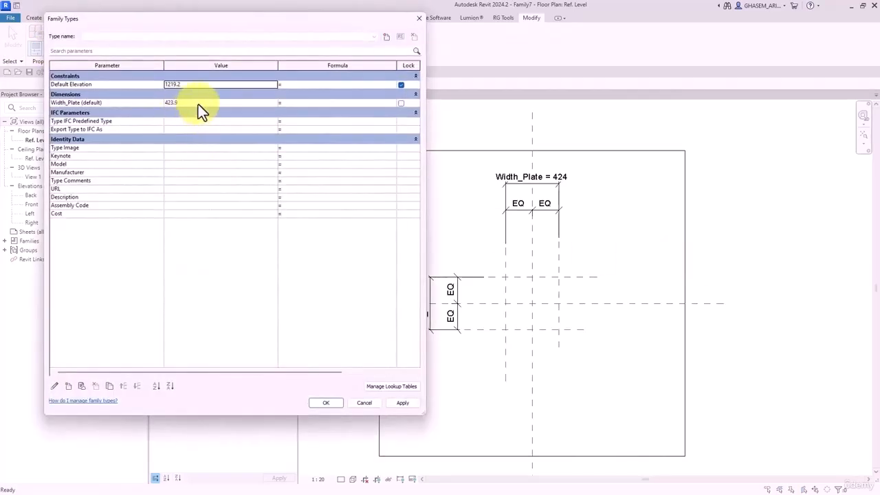
left_click(197, 103)
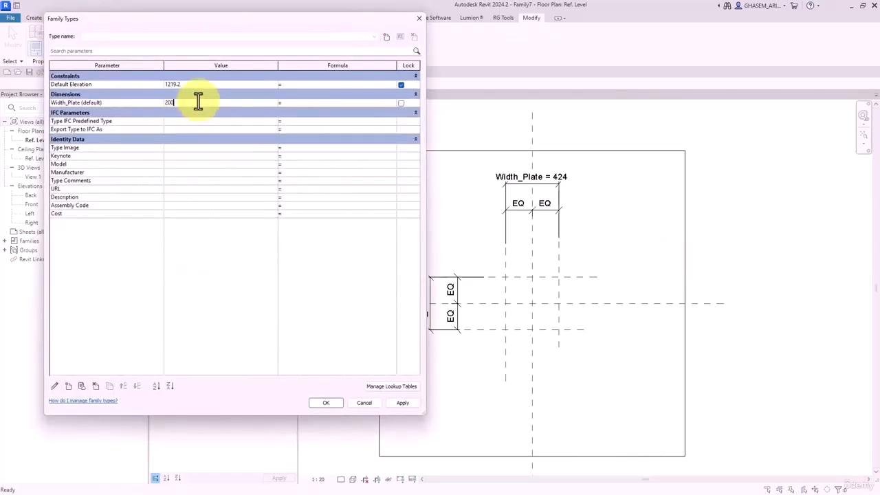
type("200")
left_click(325, 402)
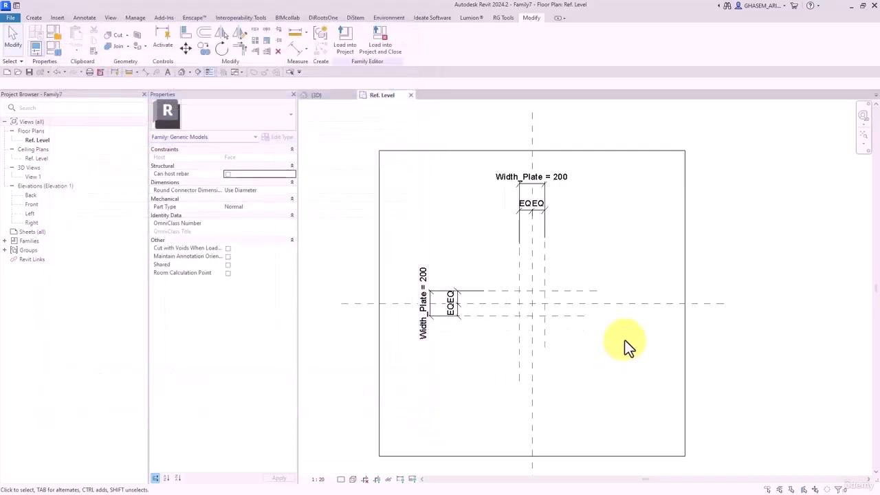
scroll(584, 323, "up", 3)
middle_click_drag(514, 294, 548, 303)
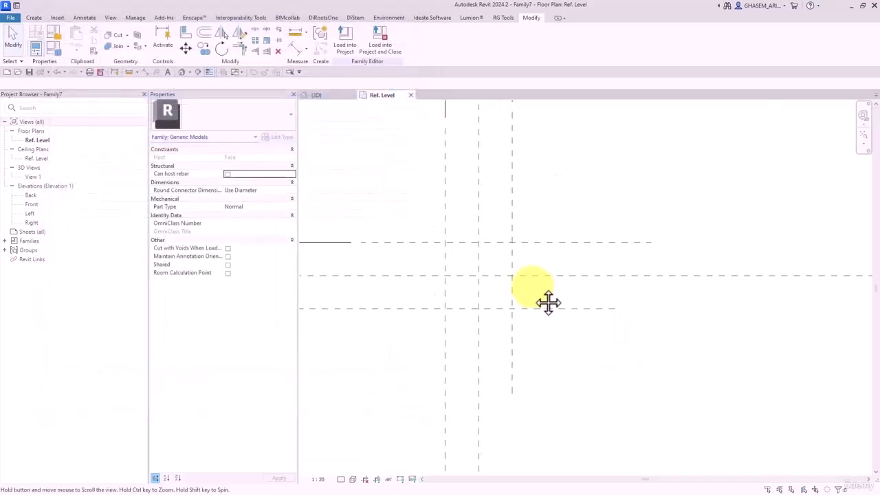
- In the Front elevation, draw a horizontal reference plane just above the level
double_click(32, 205)
scroll(522, 358, "up", 2)
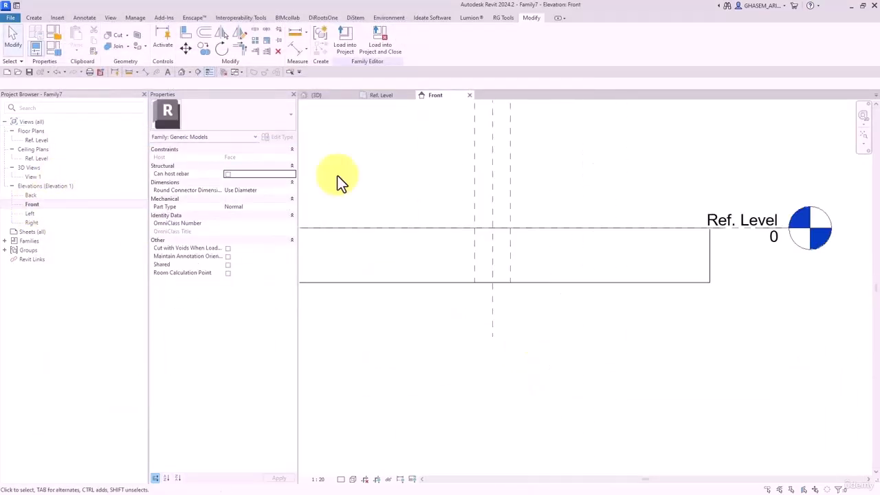
left_click(34, 17)
left_click(506, 46)
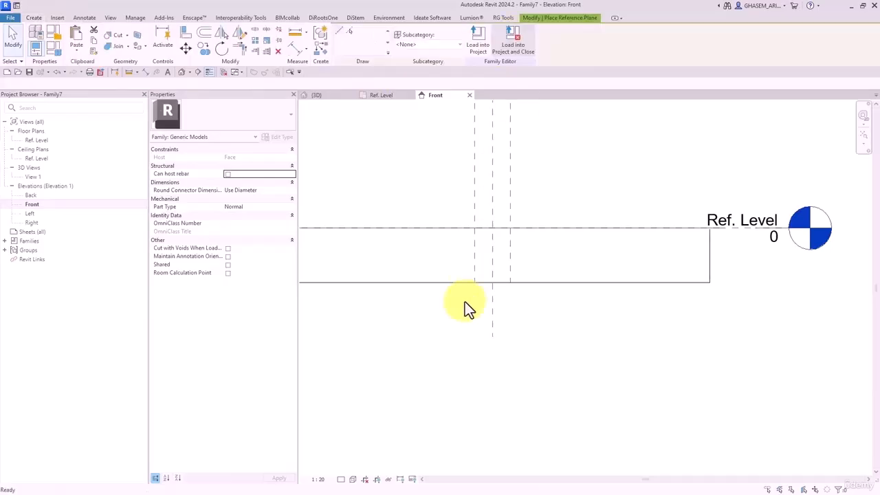
scroll(465, 302, "up", 2)
left_click(377, 197)
left_click(706, 197)
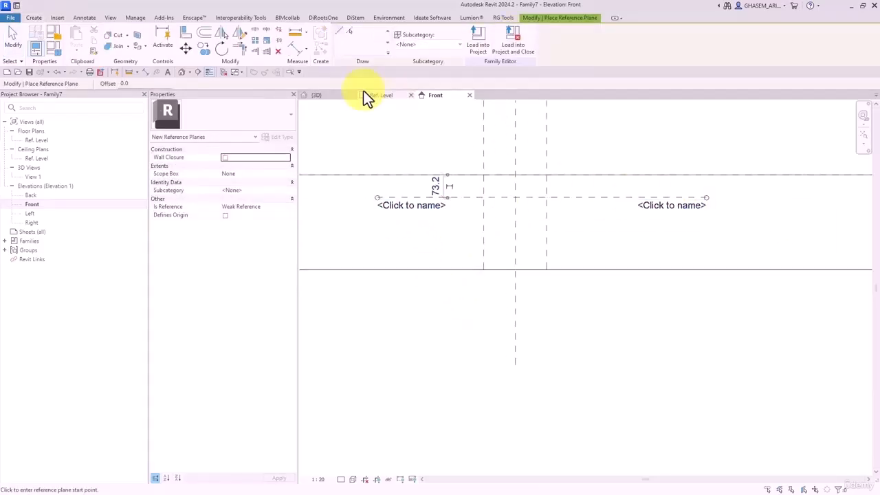
- Dimension from the reference level to the new plane, placing the 73 dimension at the left
left_click(295, 48)
scroll(447, 227, "down", 2)
scroll(422, 251, "up", 1)
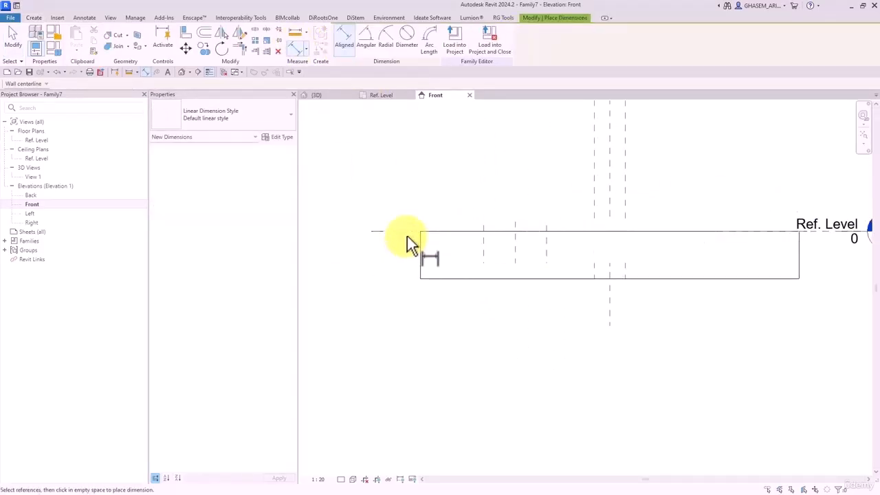
scroll(382, 280, "up", 4)
middle_click_drag(396, 259, 670, 335)
scroll(584, 268, "down", 2)
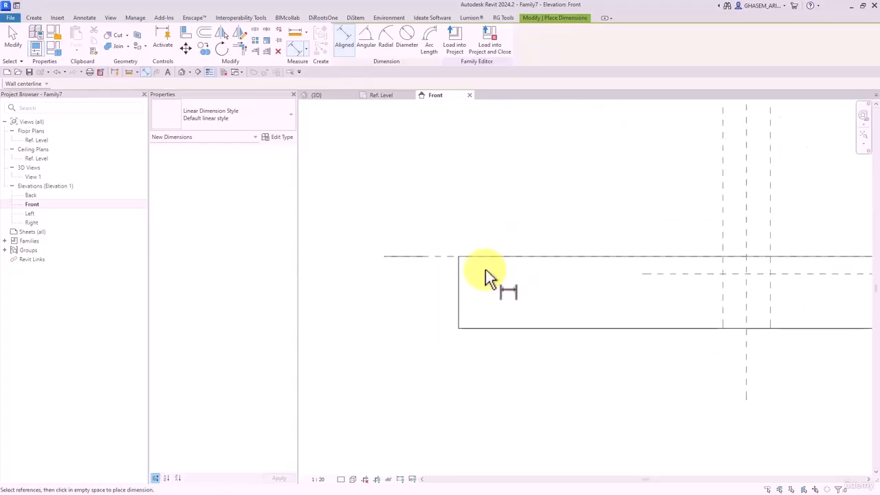
left_click(452, 261)
left_click(641, 274)
left_click(398, 318)
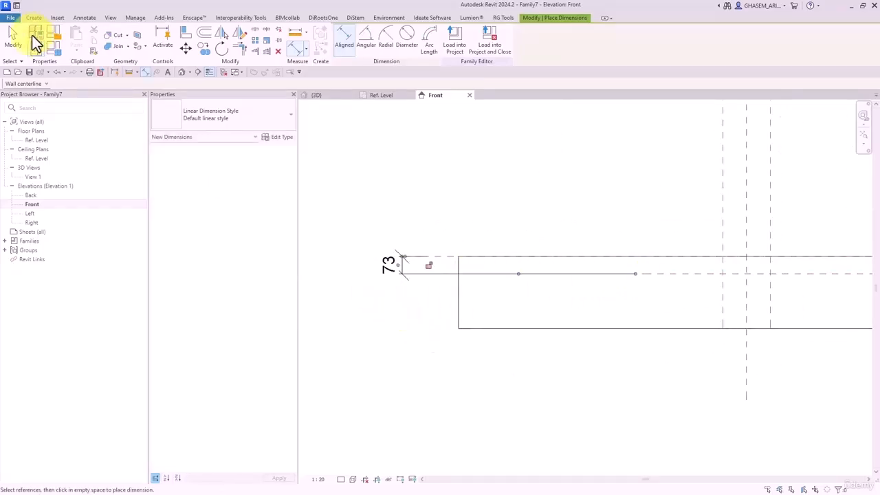
left_click(16, 42)
- Label the 73 dimension with the shared instance parameter Thickness_Plate
left_click(404, 266)
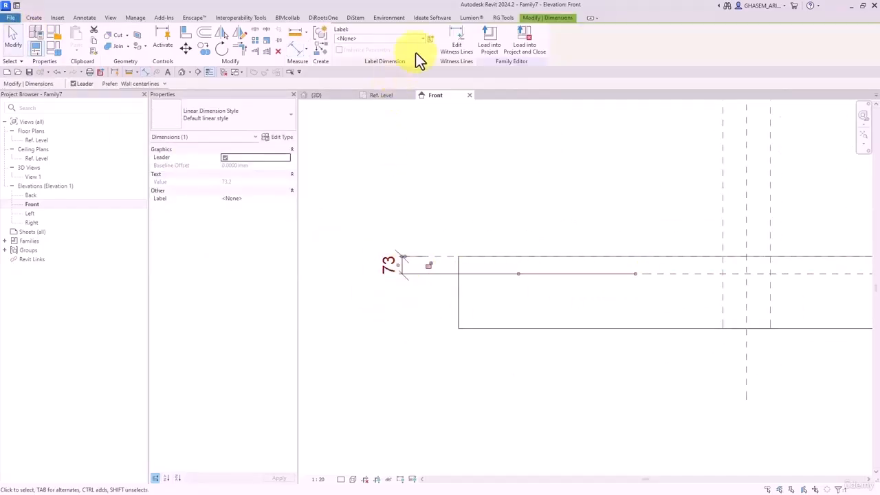
left_click(428, 37)
left_click(437, 83)
left_click(542, 114)
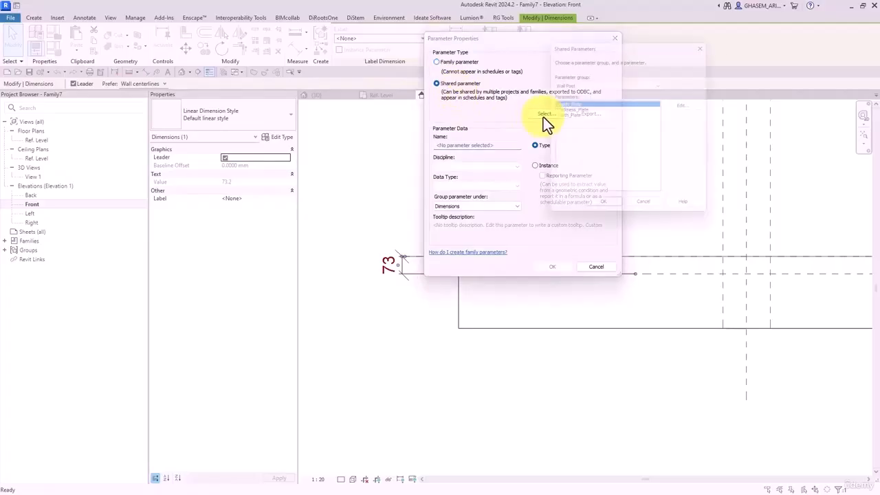
left_click(573, 109)
left_click(602, 210)
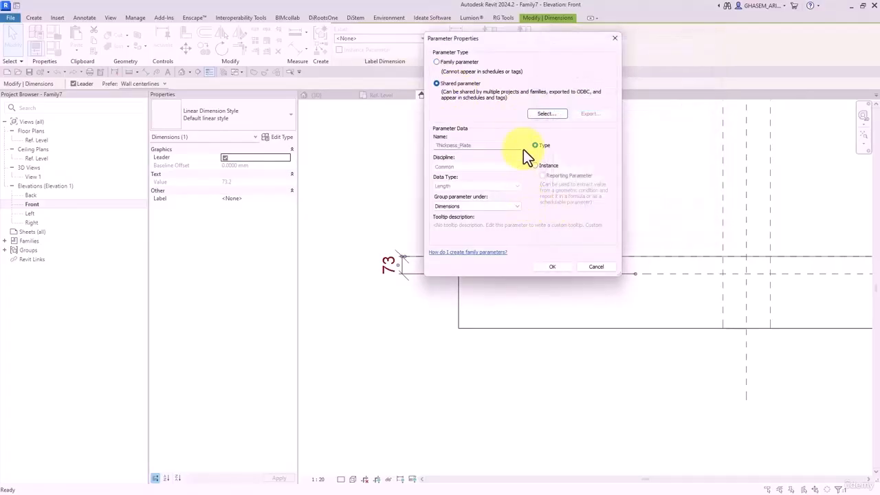
left_click(542, 165)
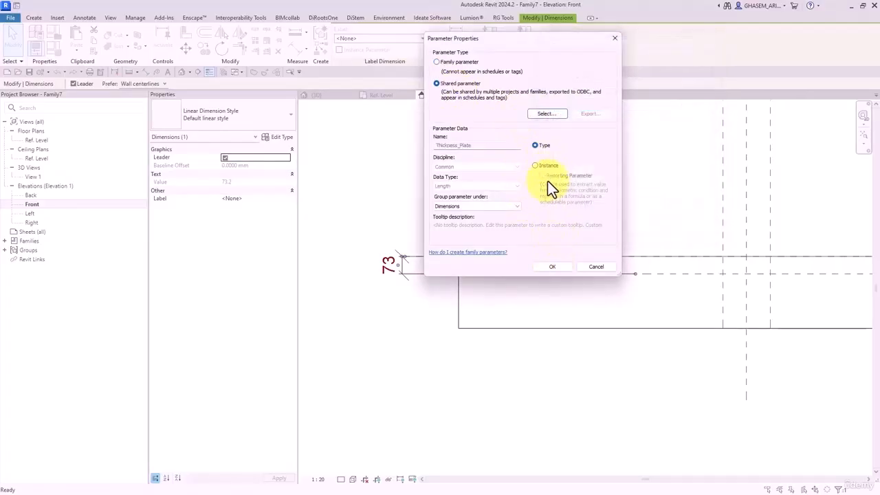
left_click(552, 268)
left_click(617, 413)
- Name the new horizontal reference plane 'base'
left_click(698, 275)
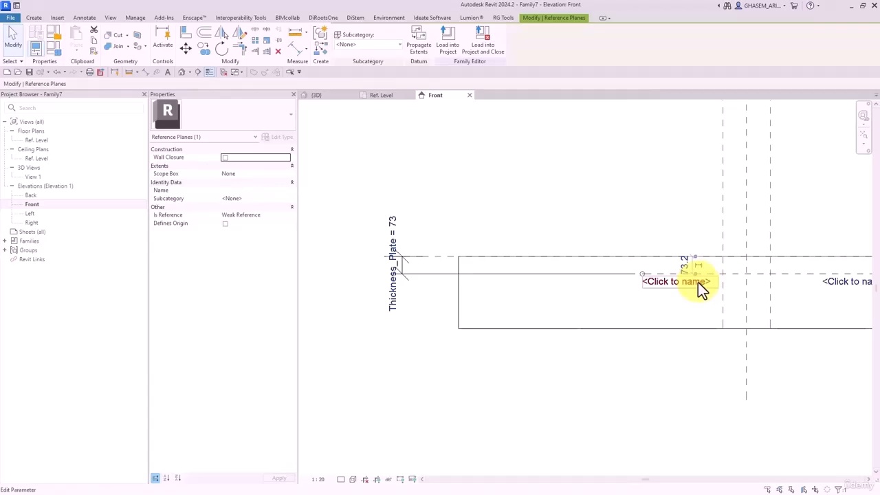
left_click(661, 283)
type("base")
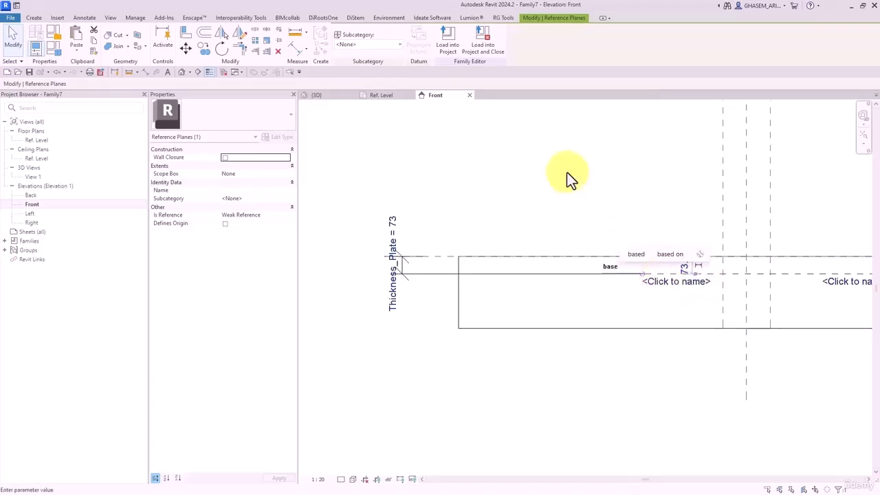
key("Return")
- Back in the Ref. Level plan, set Thickness_Plate to 8 in Family Types
double_click(35, 140)
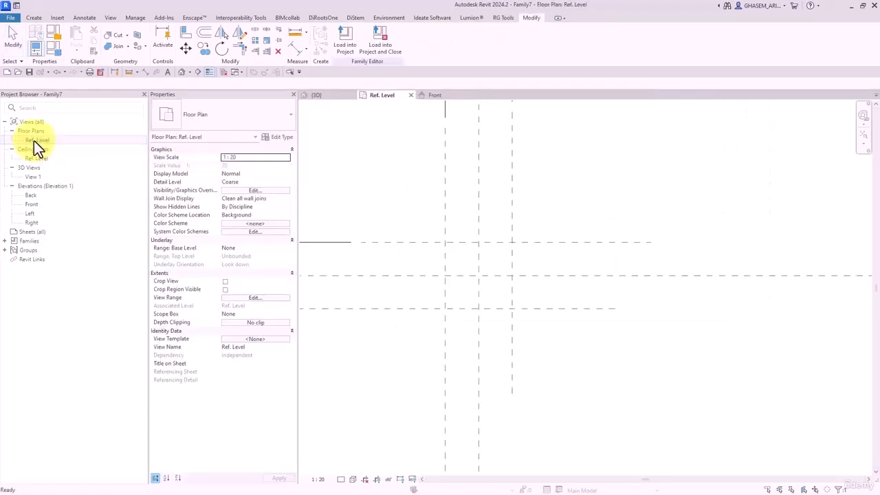
left_click(57, 47)
left_click(184, 104)
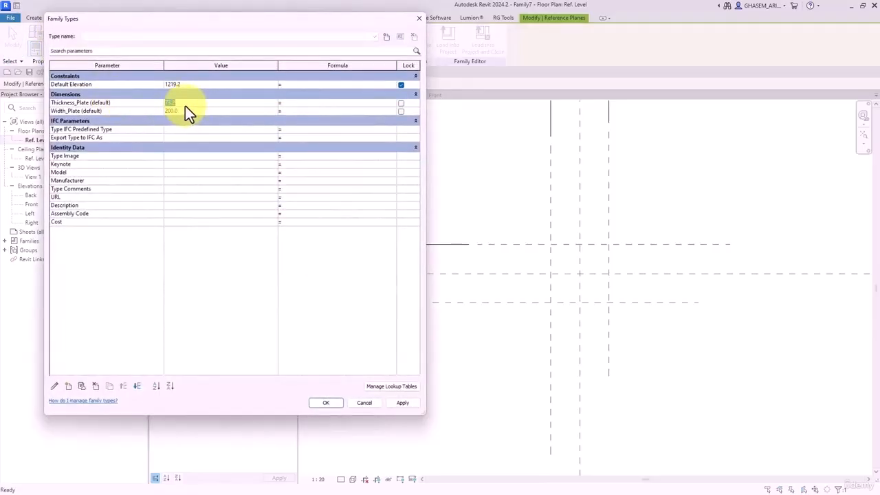
type("8")
key("Return")
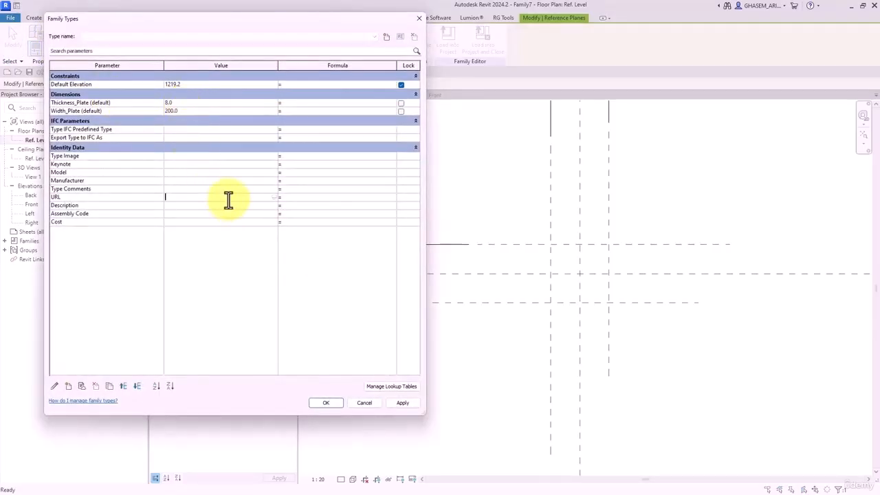
left_click(325, 403)
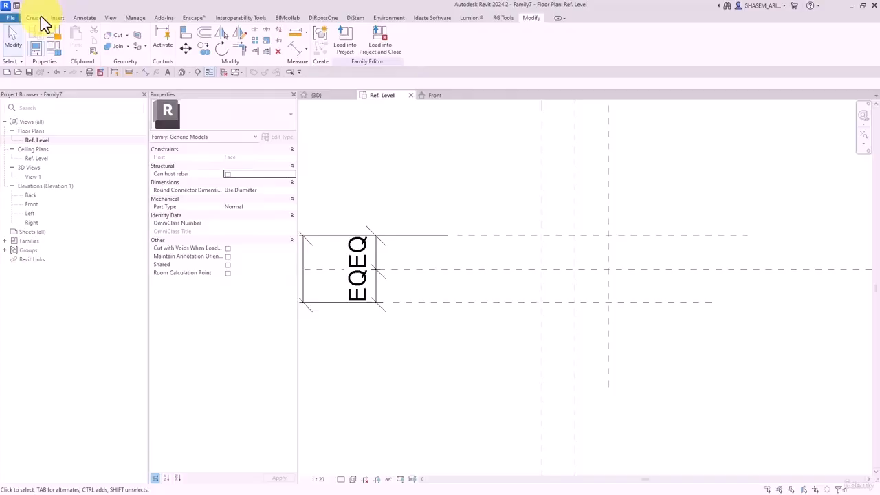
- Start a void extrusion with the base reference plane as its work plane
left_click(40, 17)
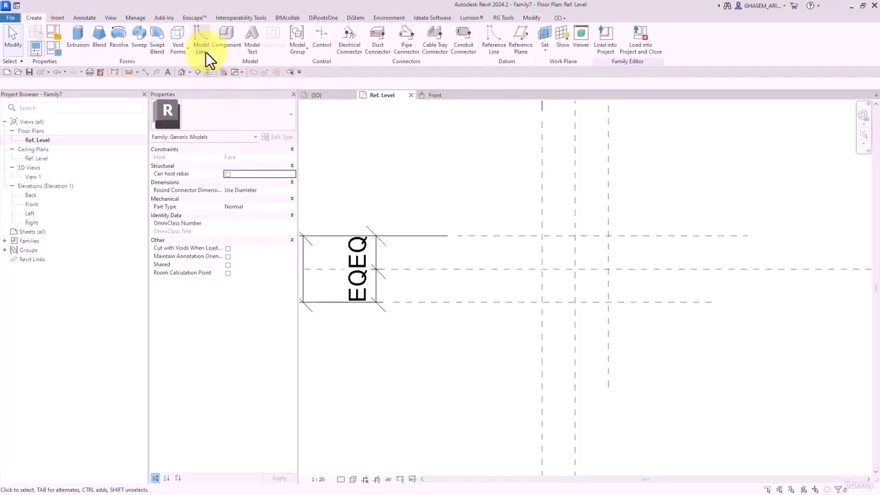
left_click(180, 46)
left_click(189, 66)
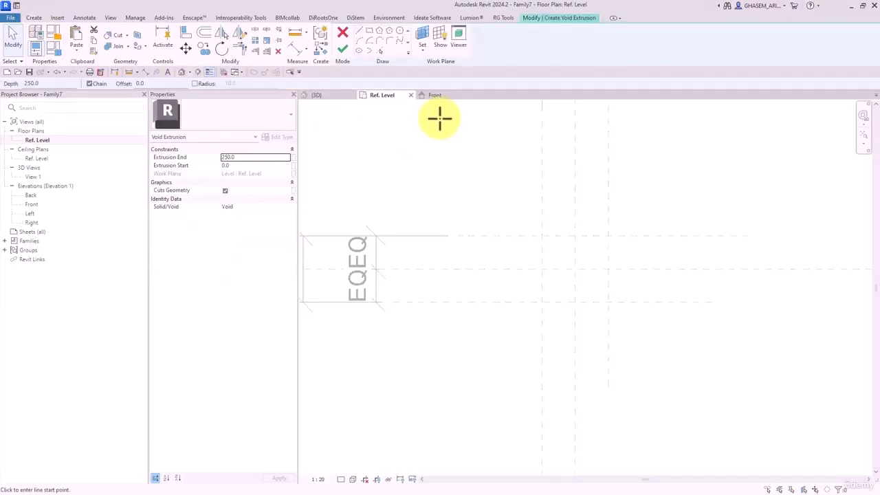
left_click(422, 38)
left_click(438, 159)
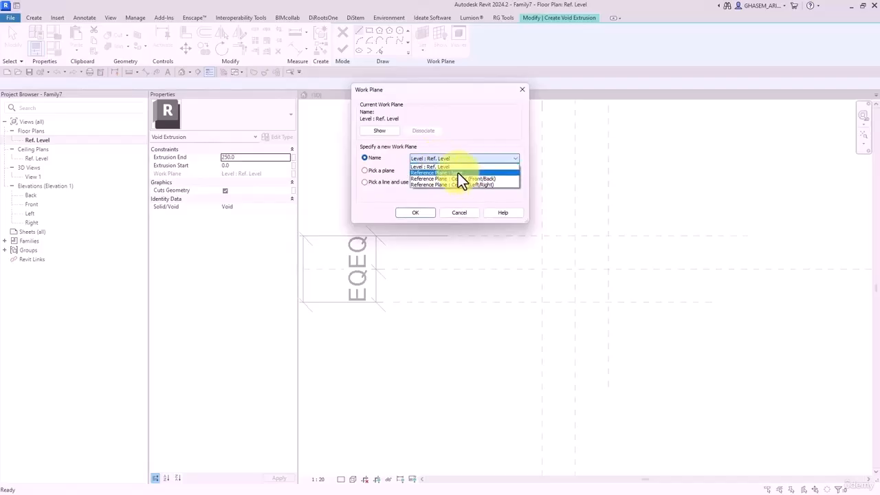
left_click(458, 172)
left_click(415, 212)
- Sketch a 200 × 200 square void and drive its extrusion end by Thickness_Plate
left_click(369, 30)
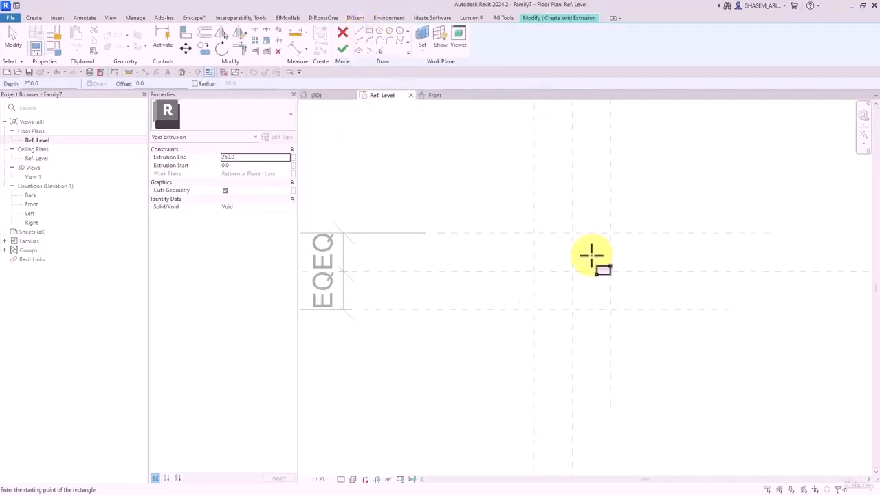
left_click(534, 233)
left_click(611, 310)
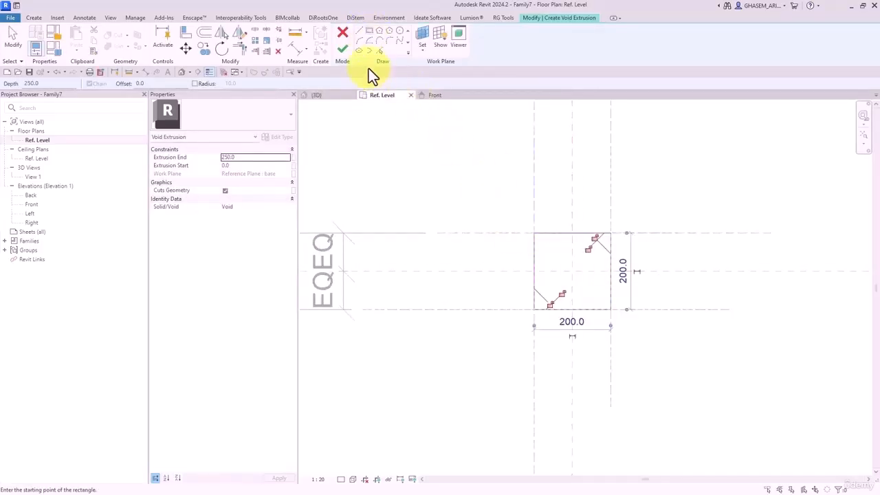
left_click(342, 49)
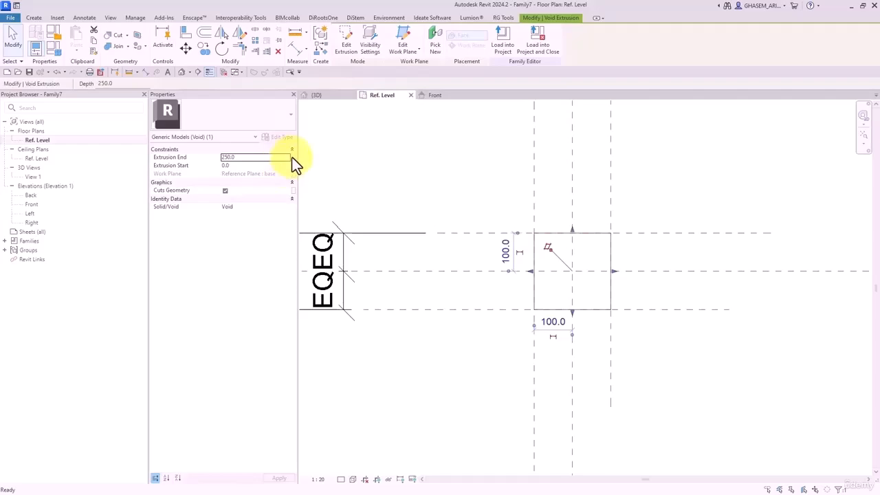
left_click(292, 157)
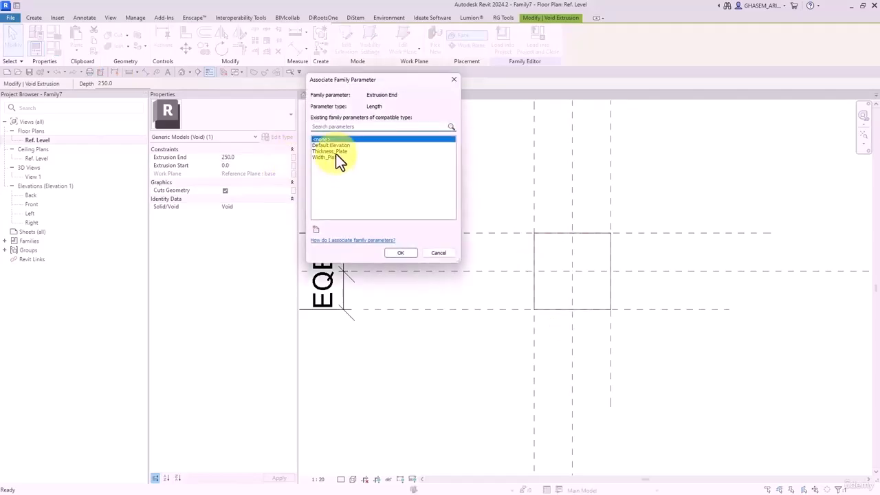
left_click(335, 151)
left_click(400, 252)
- In the default 3D view, cut the slab with the square void and show it shaded
left_click(183, 73)
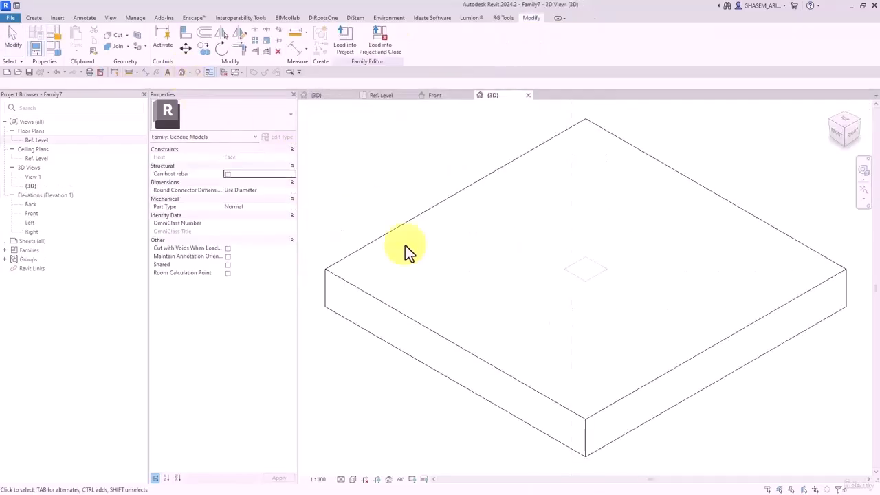
left_click(121, 35)
scroll(492, 240, "down", 4)
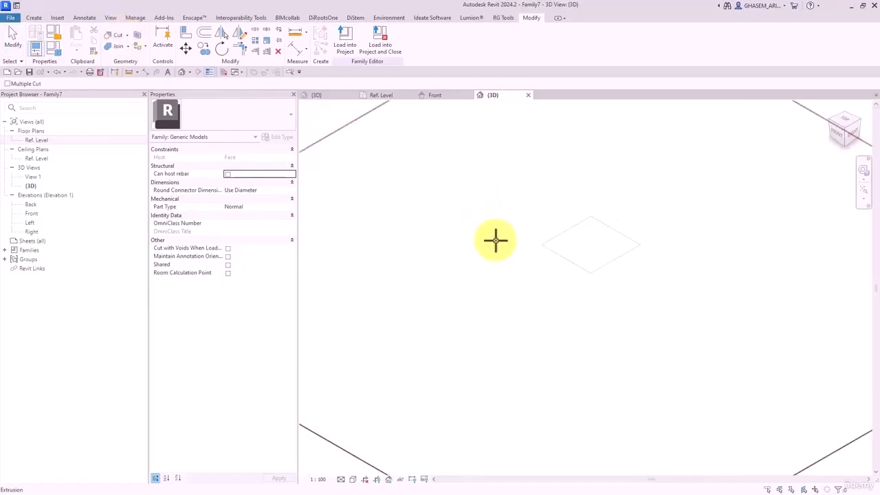
left_click(432, 195)
left_click(512, 240)
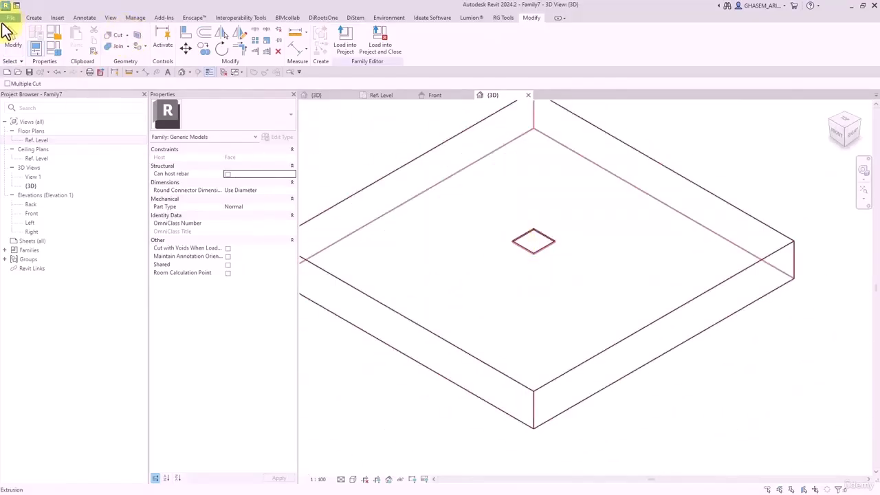
left_click(10, 30)
key("s")
key("d")
scroll(533, 220, "up", 2)
middle_click_drag(541, 239, 664, 250)
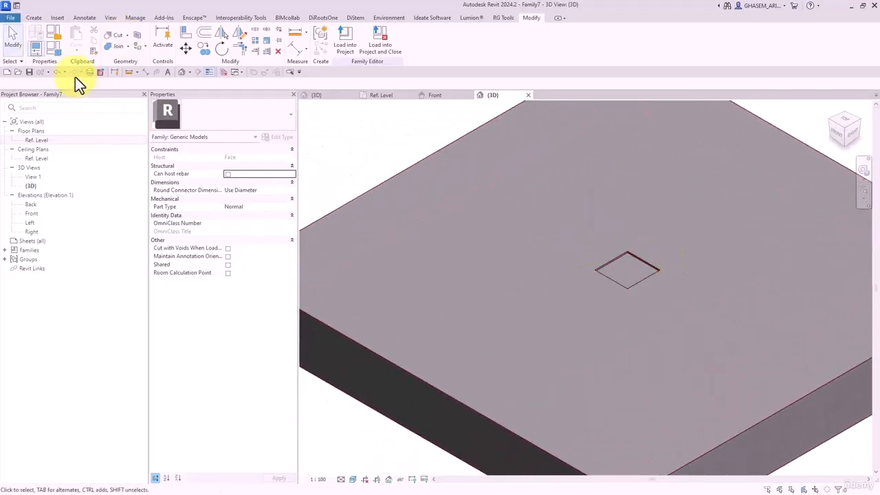
- Set the family category to Structural Connections with Steel model behaviour material
left_click(52, 36)
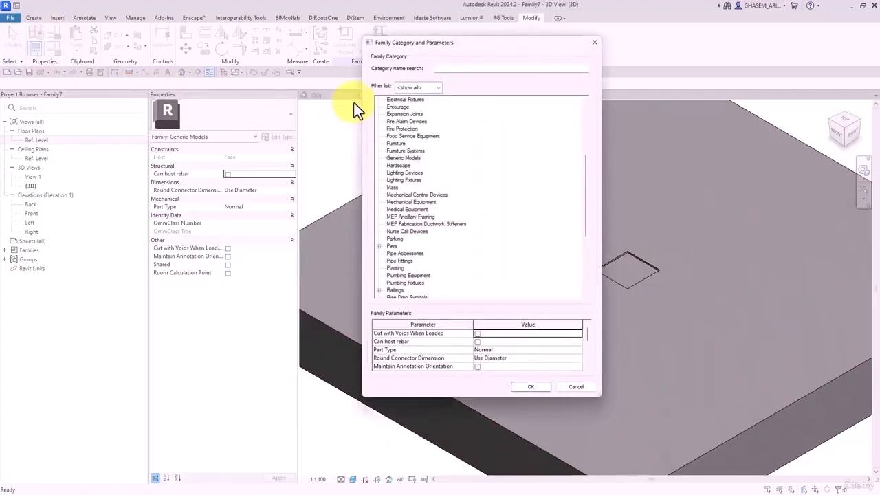
type("con")
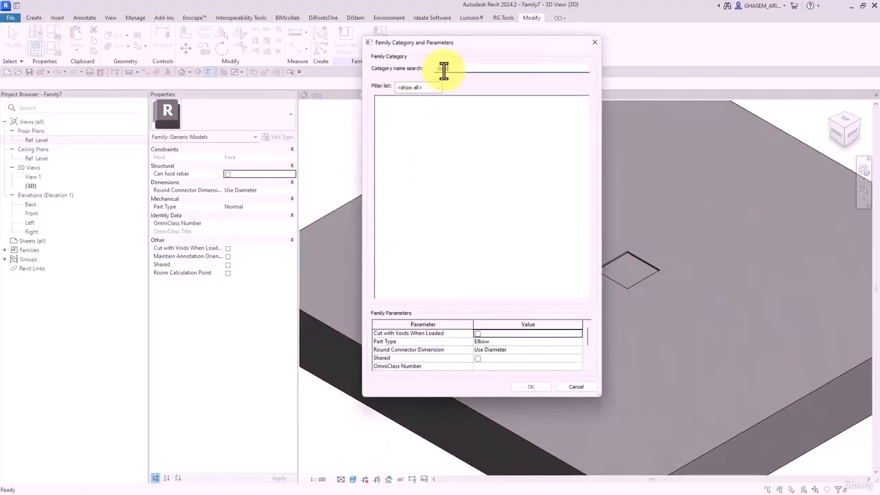
left_click(414, 114)
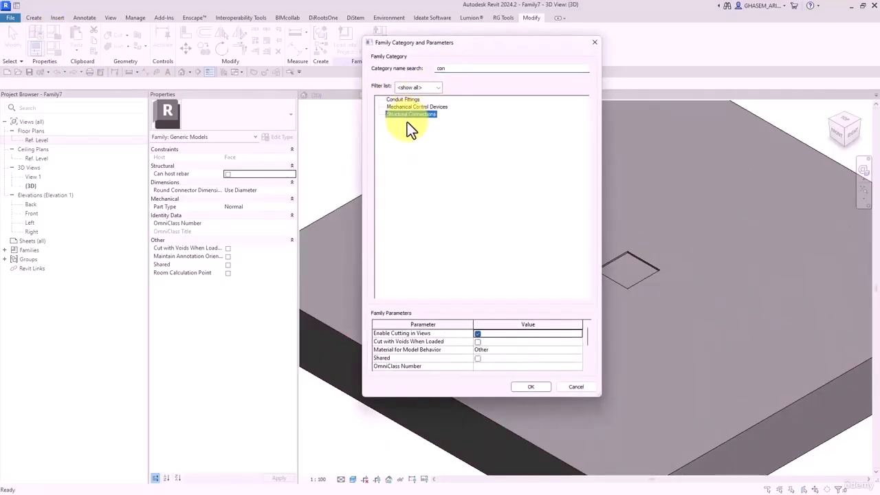
left_click(575, 351)
left_click(577, 351)
left_click(499, 383)
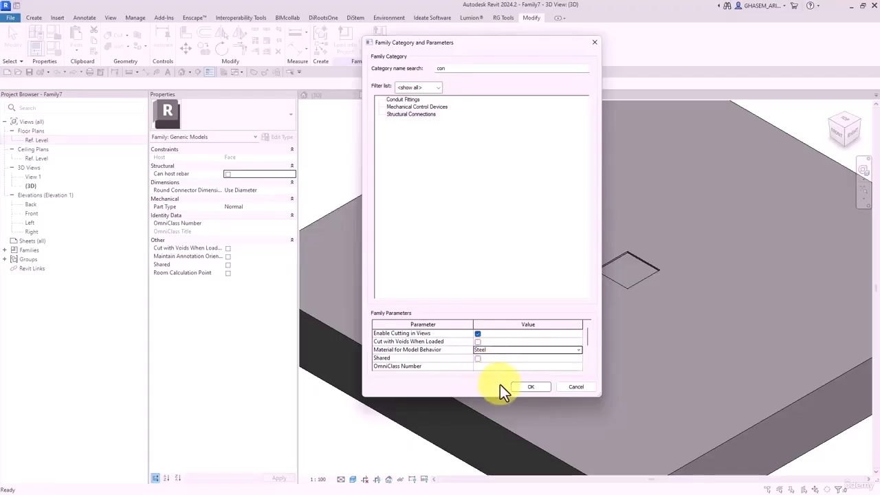
left_click(530, 387)
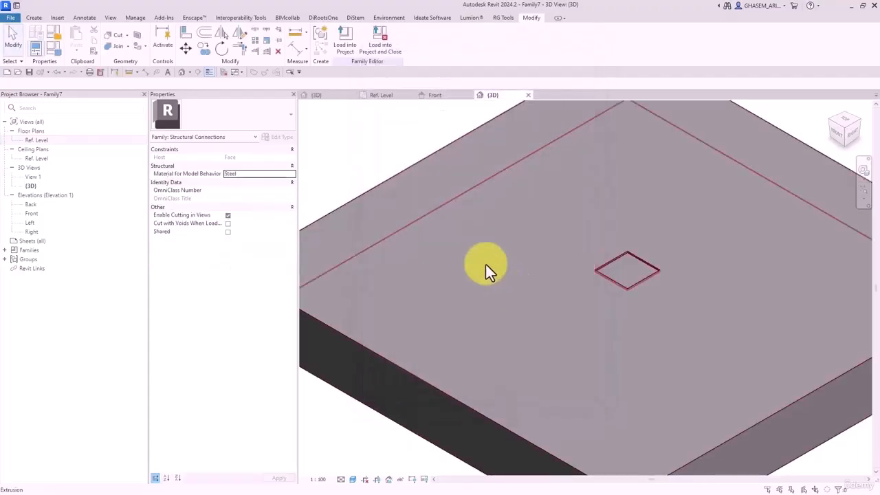
double_click(36, 141)
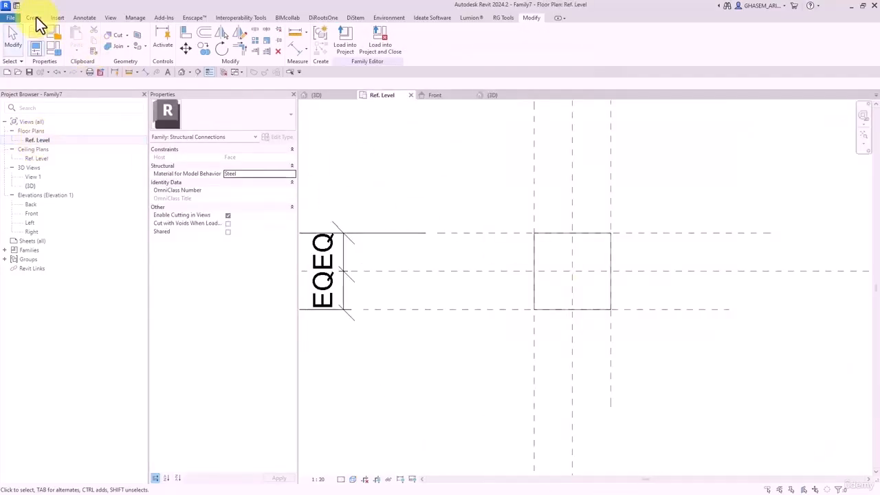
- Extrude a solid 200 × 200 square on the base plane, its end driven by Thickness_Plate
left_click(35, 17)
left_click(81, 33)
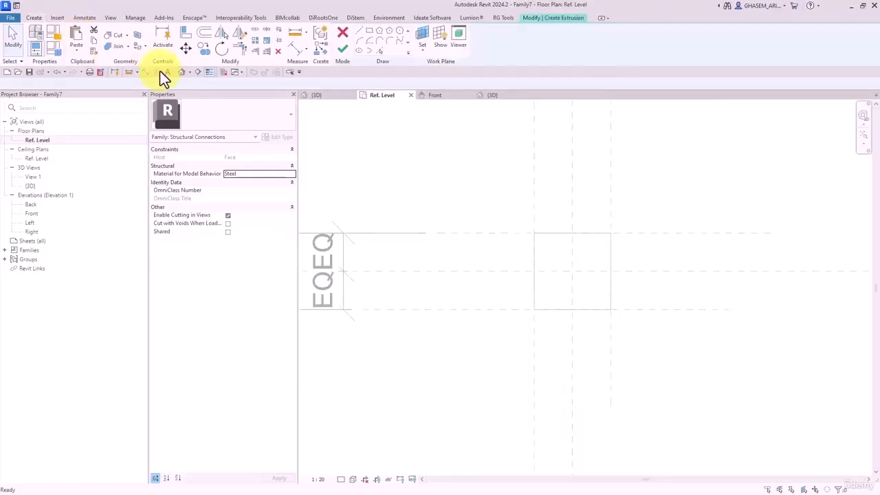
left_click(422, 37)
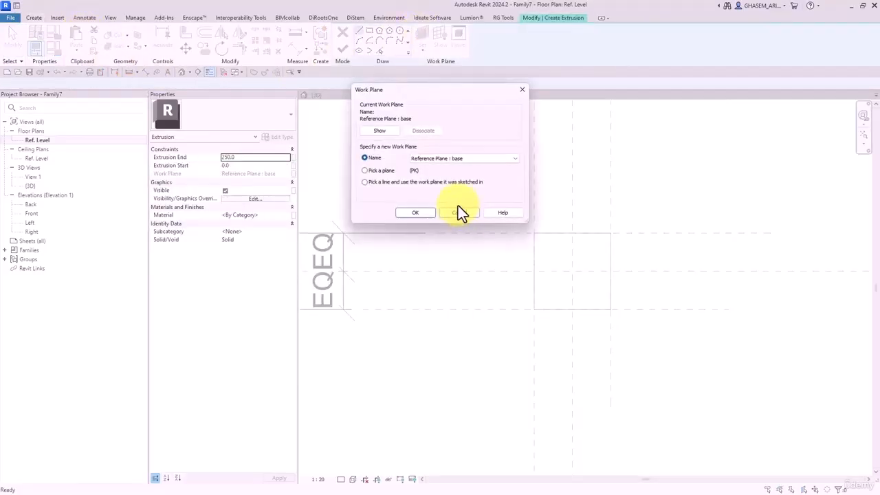
left_click(424, 213)
left_click(369, 31)
scroll(570, 236, "up", 3)
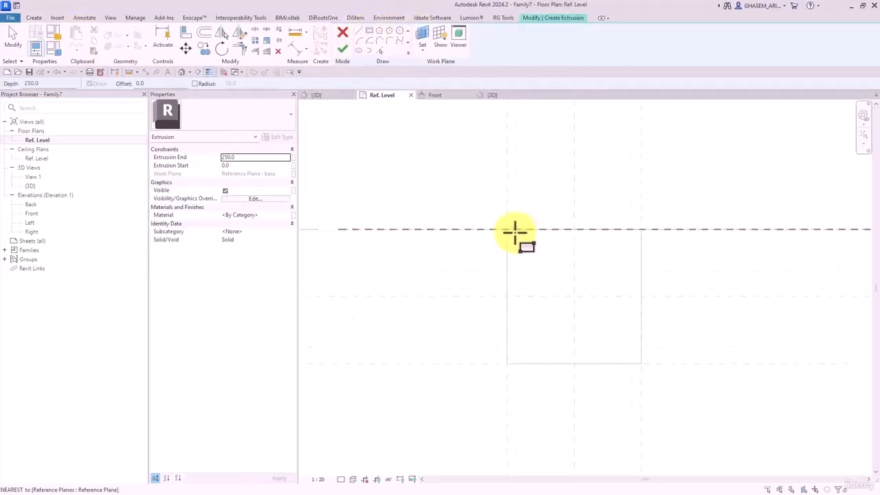
left_click(506, 228)
left_click(641, 364)
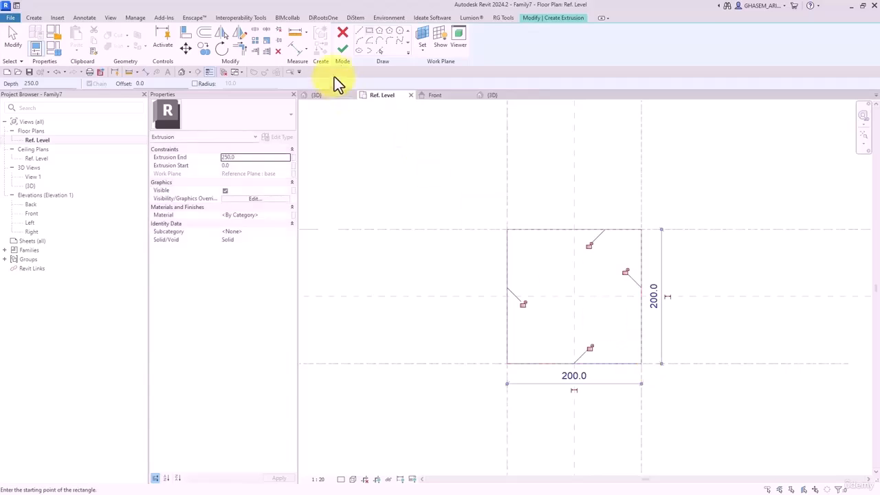
left_click(343, 48)
left_click(294, 157)
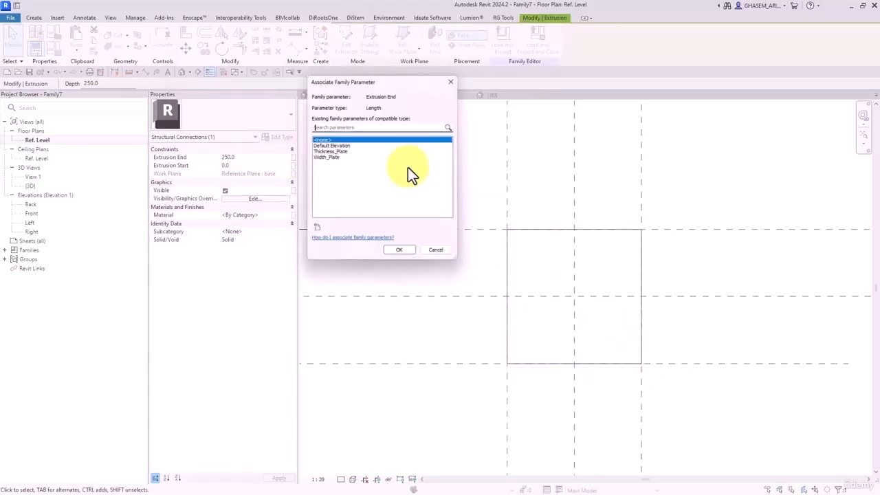
left_click(344, 151)
left_click(395, 255)
- In 3D, link the plate extrusion's material to a new type parameter M-Plate
left_click(181, 72)
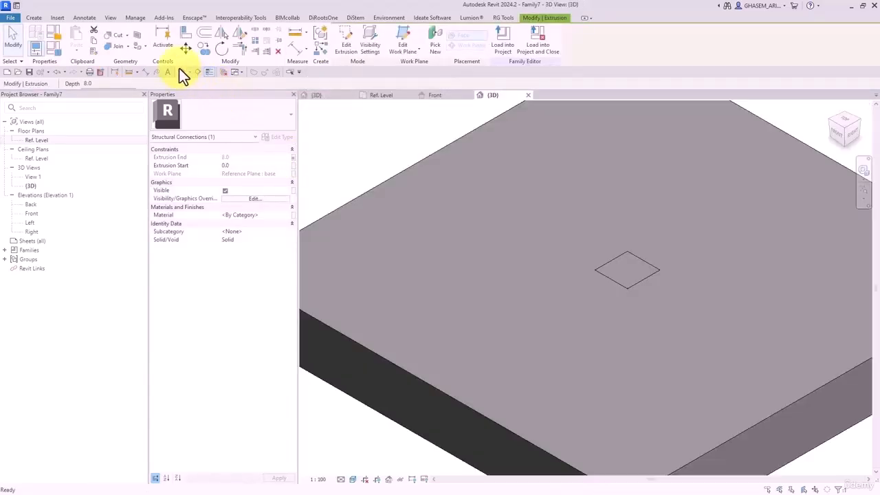
scroll(618, 299, "up", 3)
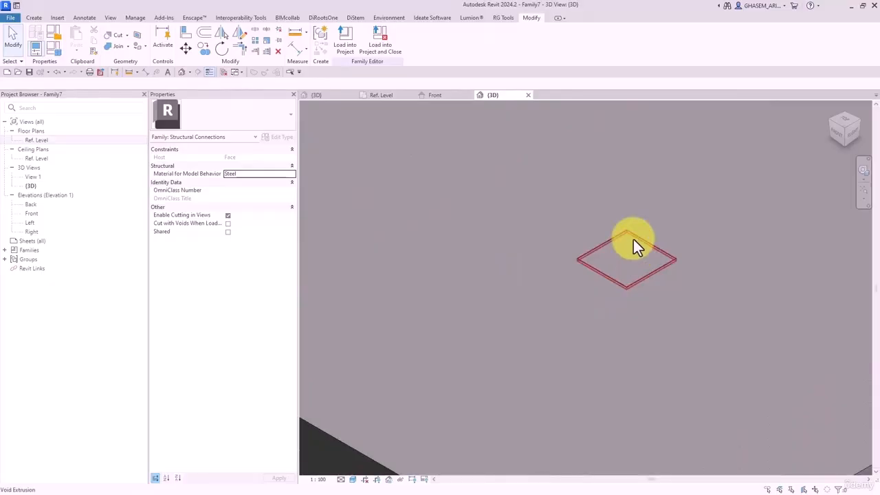
left_click(633, 264)
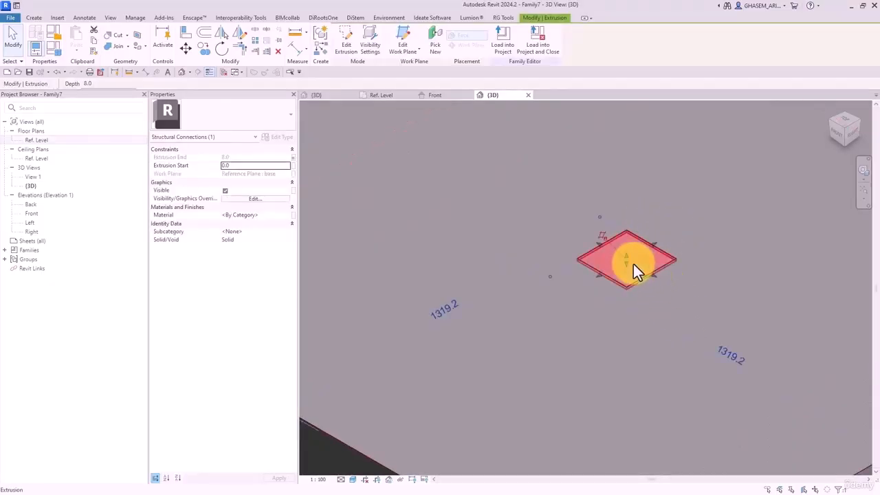
left_click(293, 215)
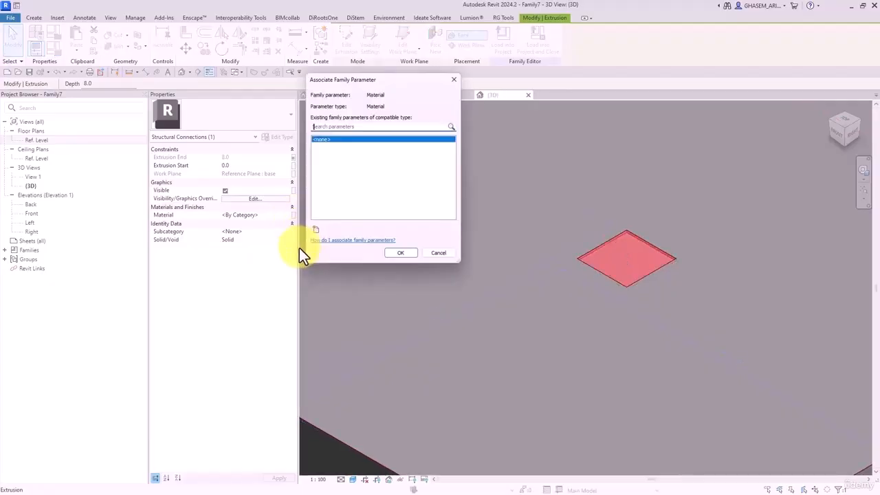
left_click(315, 231)
type("Ma")
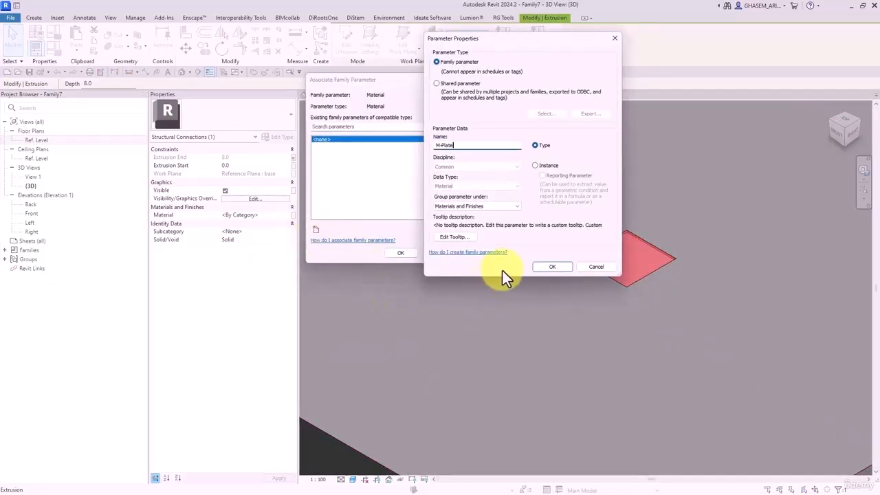
left_click(552, 267)
left_click(404, 253)
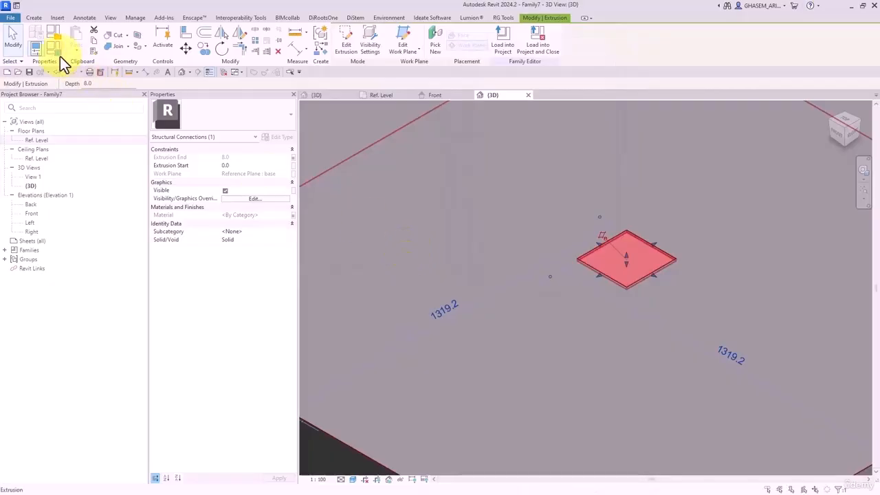
left_click(14, 36)
- In the Front elevation, add a horizontal reference plane above the plate
double_click(32, 213)
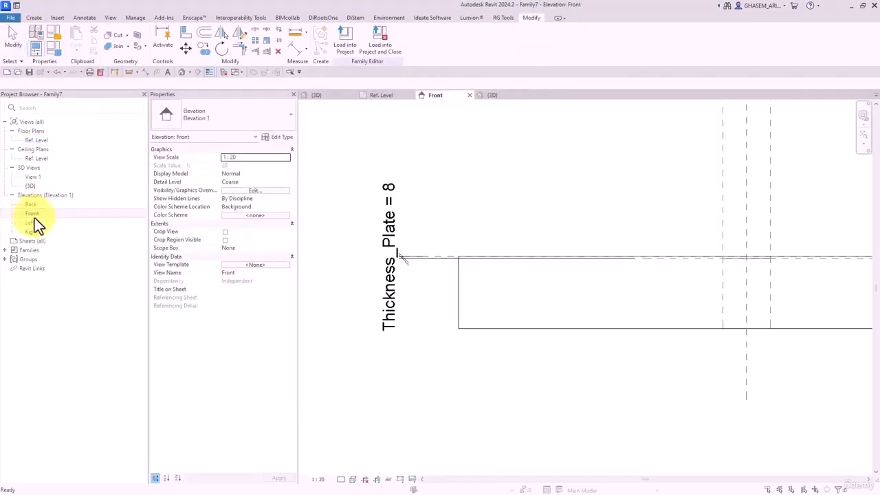
scroll(516, 355, "down", 2)
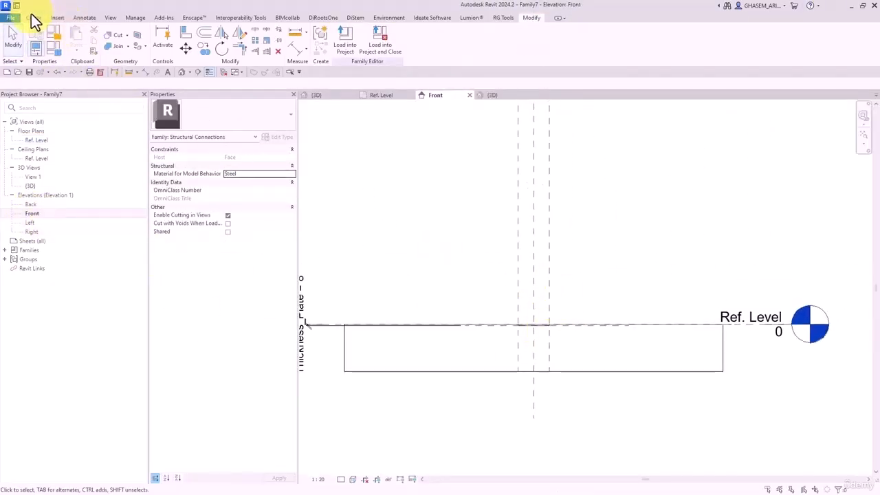
left_click(33, 17)
left_click(521, 36)
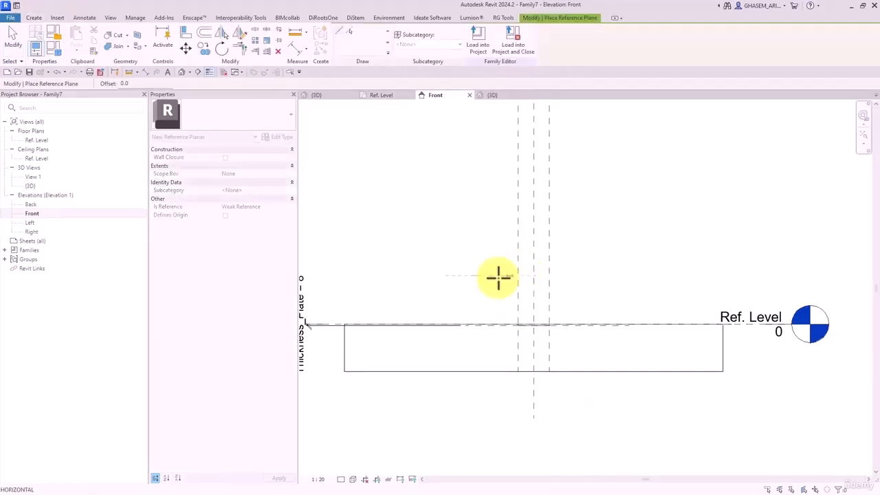
left_click(628, 276)
- Dimension the upper reference plane to Ref. Level, giving 314, and select it
left_click(312, 47)
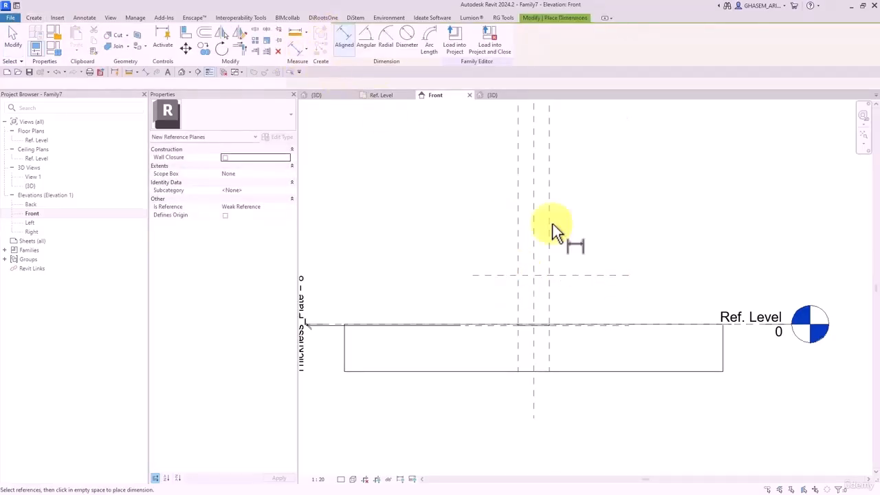
left_click(595, 275)
left_click(734, 324)
left_click(664, 302)
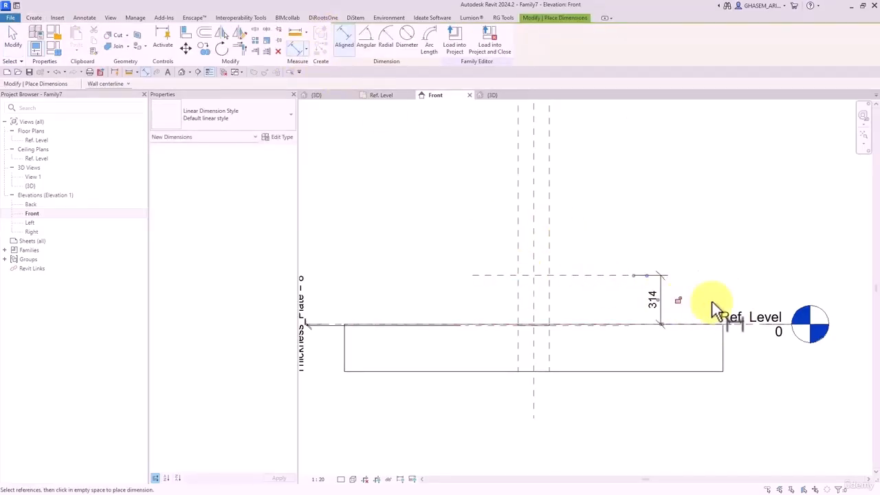
key("Escape")
key("Escape")
scroll(687, 294, "up", 2)
left_click(646, 288)
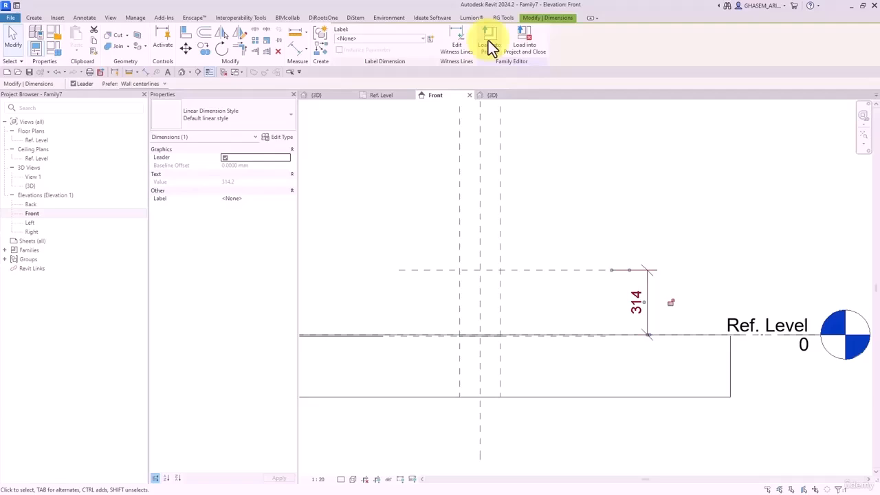
- Start a new instance parameter named Length_Profile for the 314 dimension
left_click(429, 39)
type("Length")
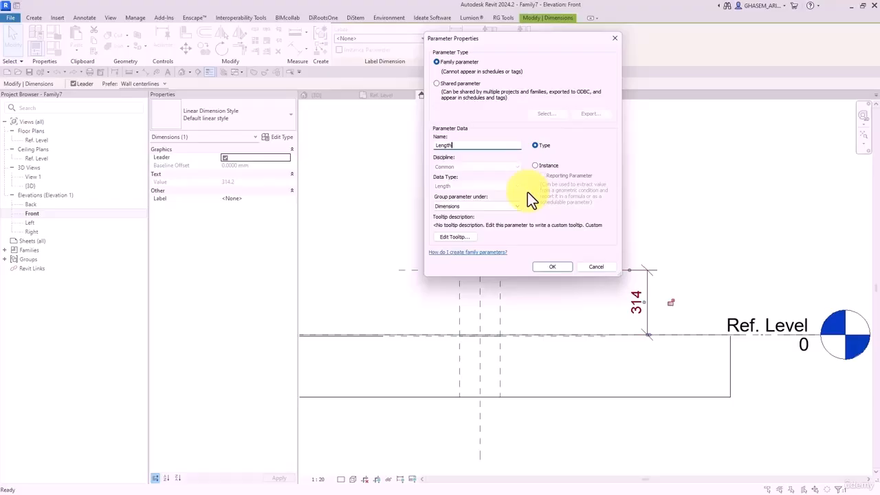
type("_Profile")
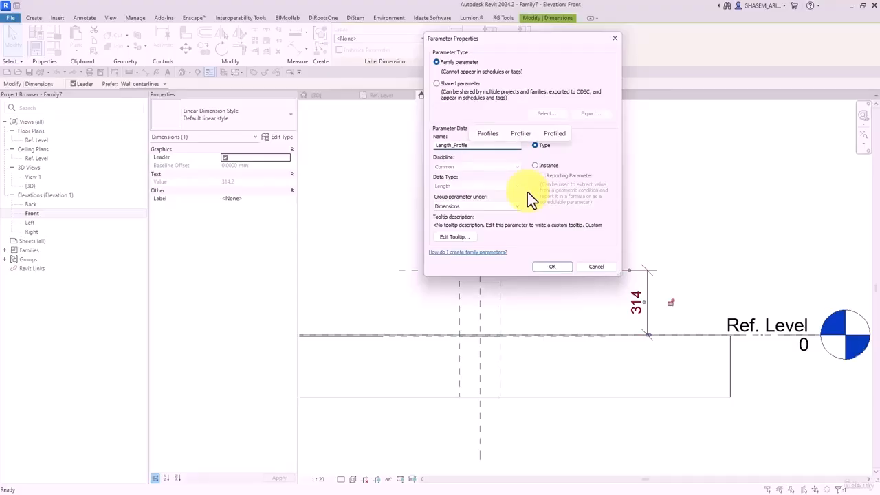
left_click_drag(435, 146, 540, 147)
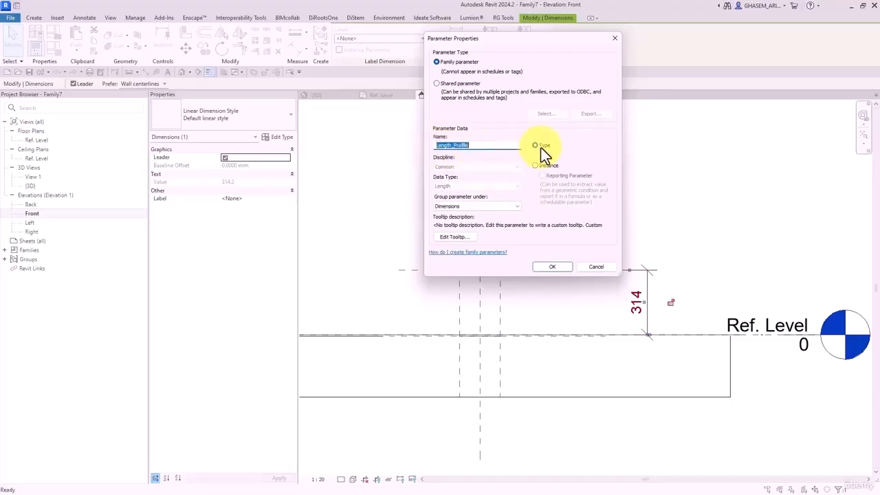
left_click(553, 164)
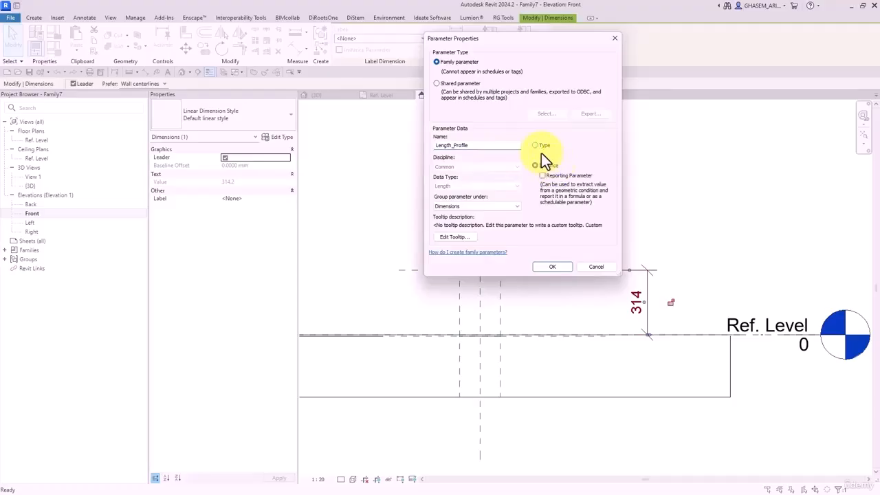
- Add Length_Profile to the shared parameter file and use it as a shared instance parameter
left_click(448, 84)
left_click(544, 113)
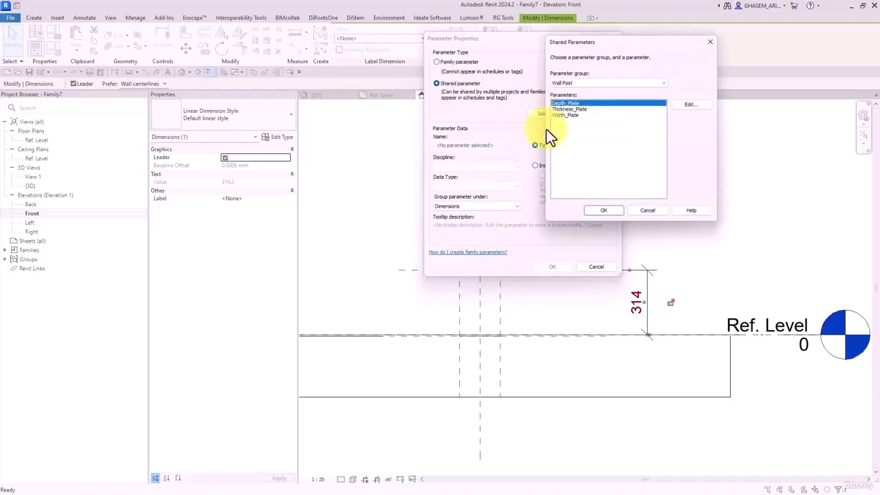
left_click(689, 106)
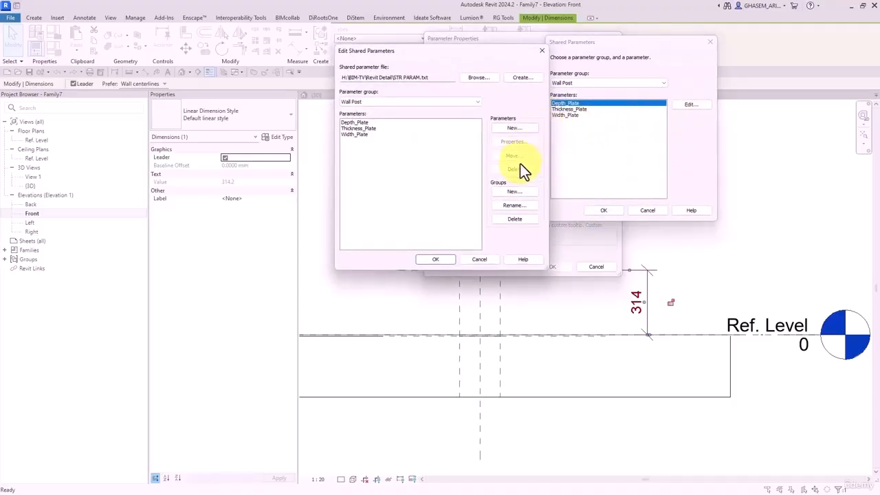
left_click(511, 130)
type("Length_Profile")
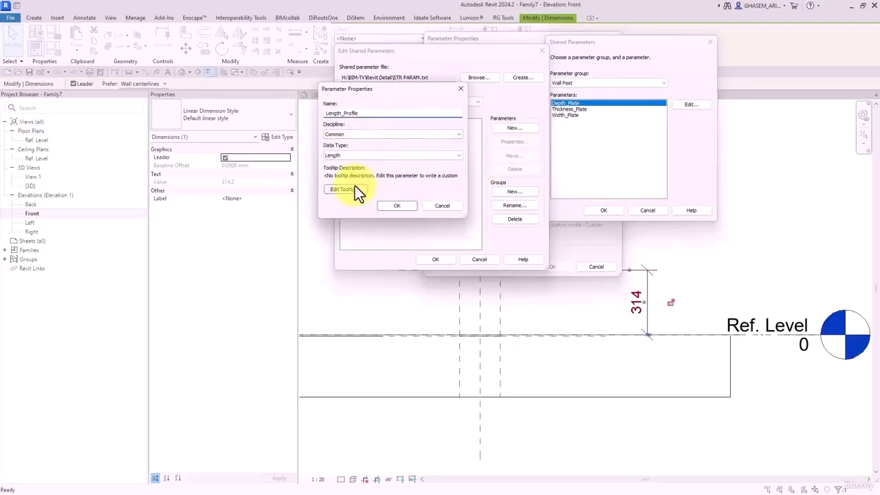
left_click(396, 207)
left_click(437, 259)
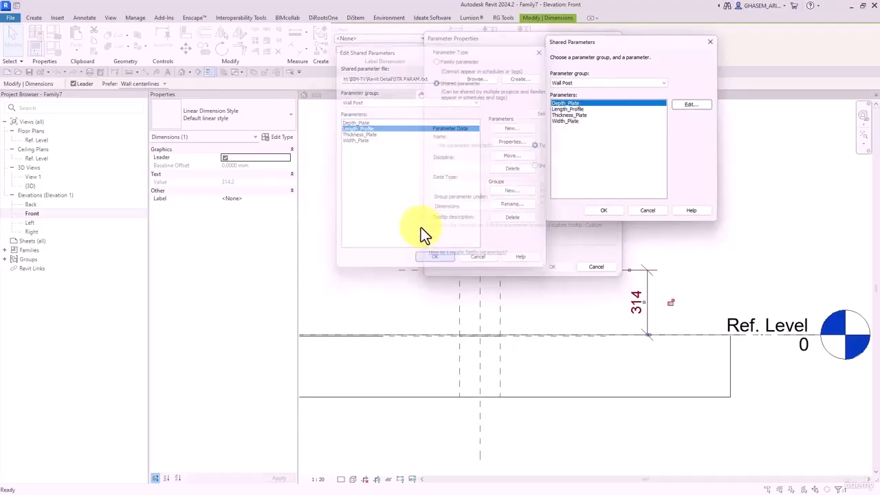
left_click(567, 109)
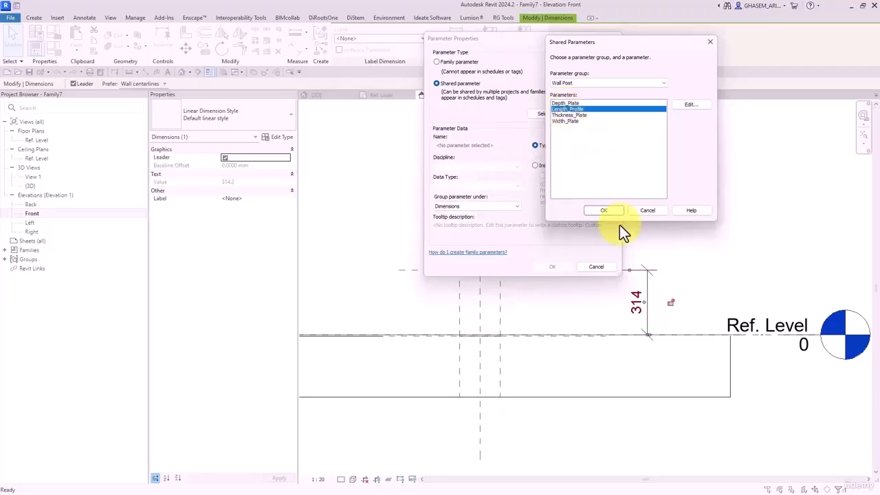
left_click(603, 210)
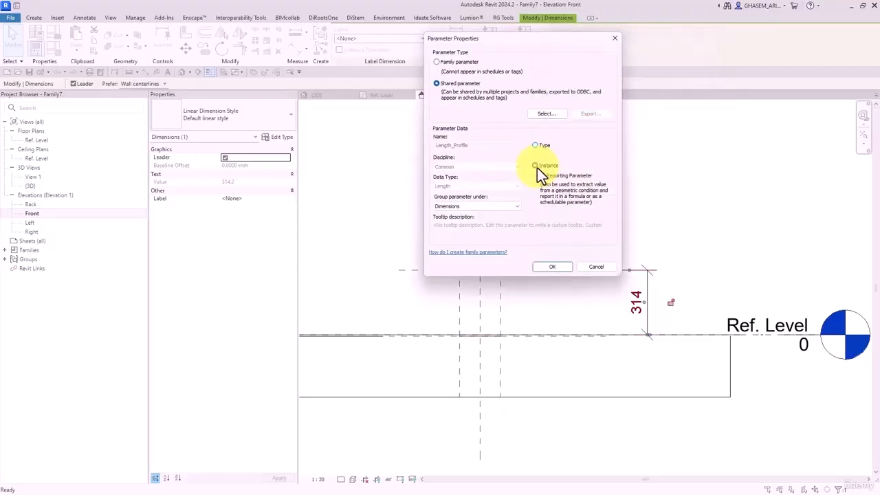
left_click(536, 166)
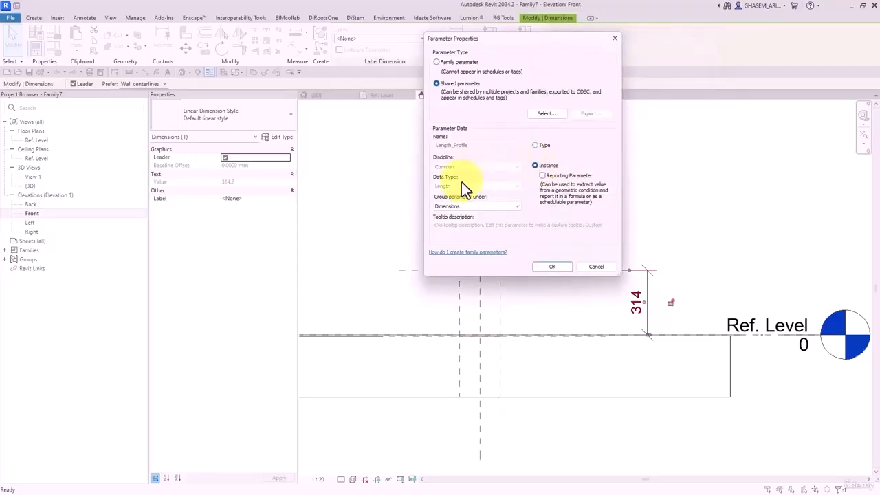
- Apply the Length_Profile label to the 314 dimension and close the other views
left_click(552, 267)
key("Escape")
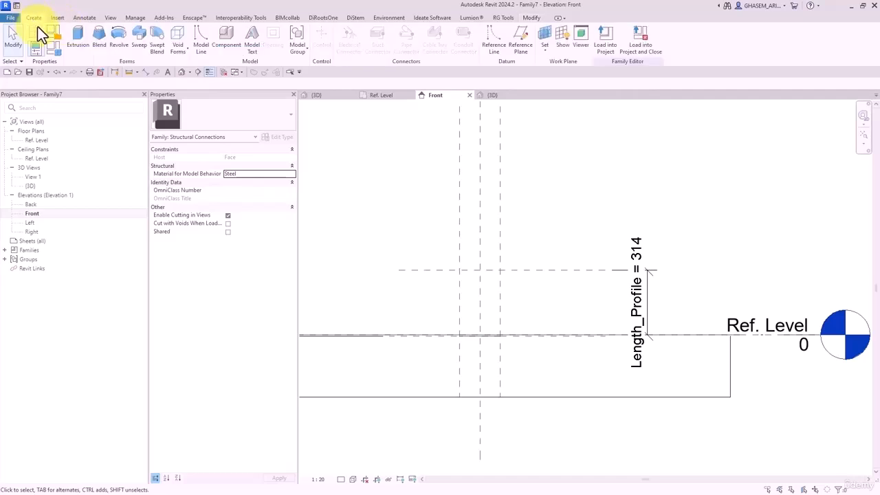
middle_click_drag(395, 144, 393, 129)
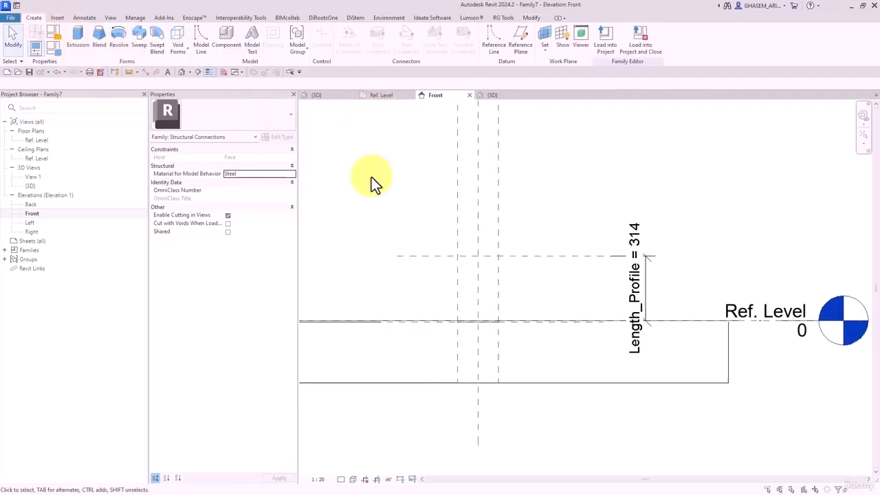
left_click(224, 73)
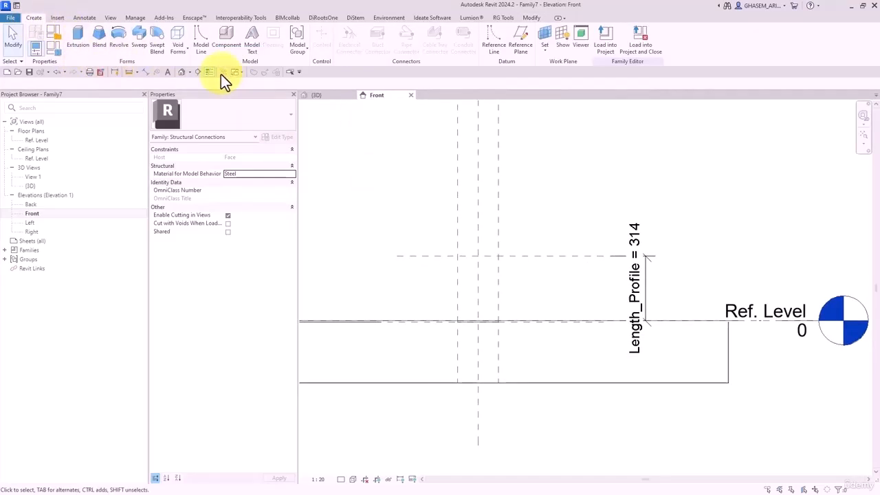
- Create a new family from the Metric Profile.rft template
left_click(13, 19)
mouse_move(57, 53)
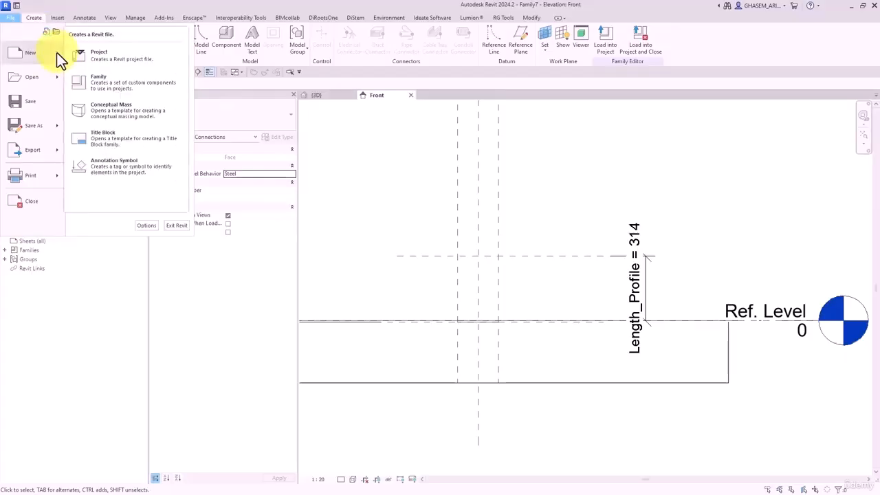
left_click(104, 88)
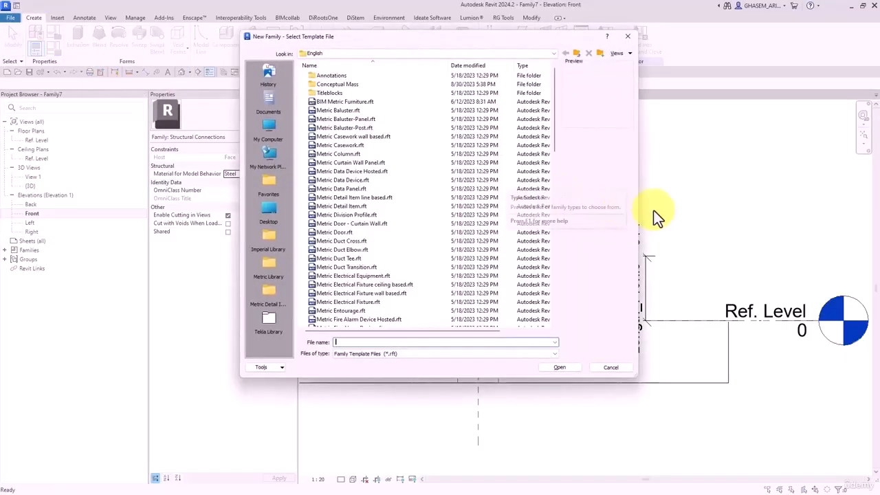
scroll(405, 221, "down", 11)
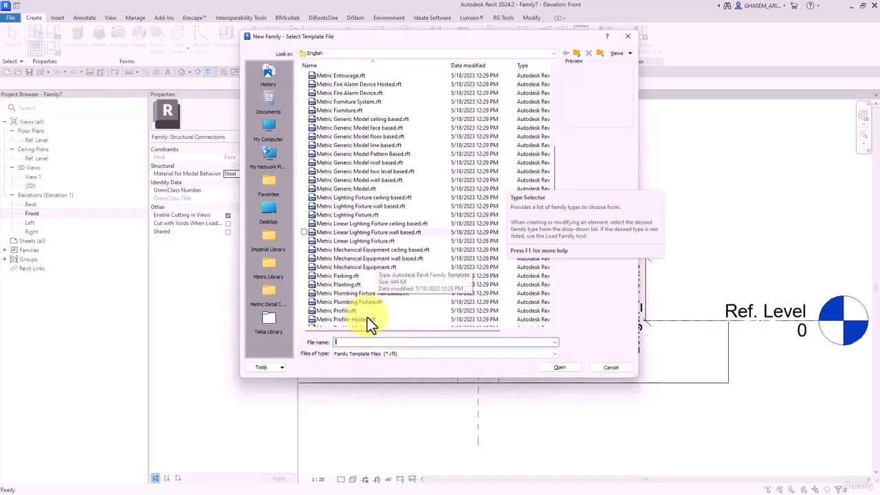
scroll(346, 303, "down", 4)
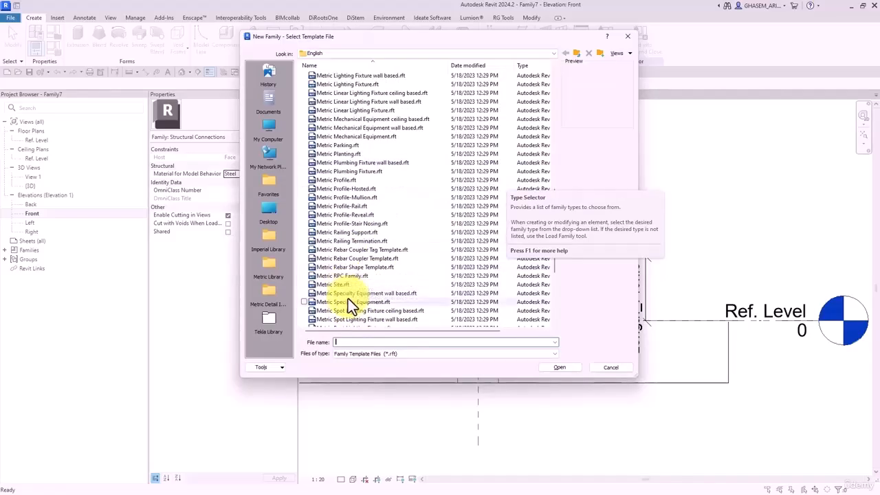
double_click(342, 180)
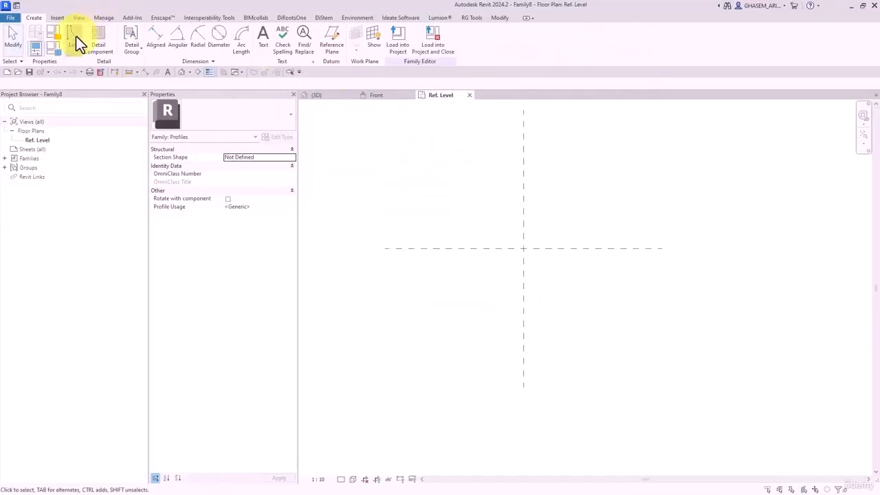
- Draw two vertical reference planes on either side of the centre plane
left_click(332, 38)
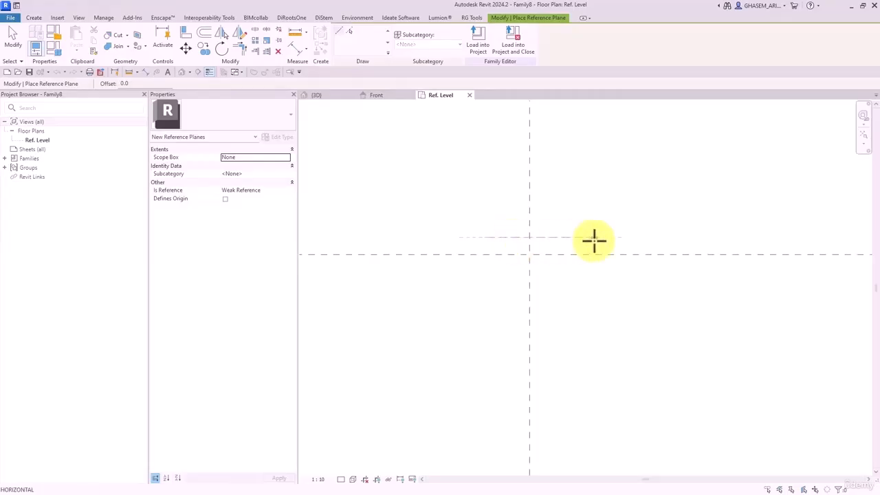
left_click(549, 219)
left_click(548, 298)
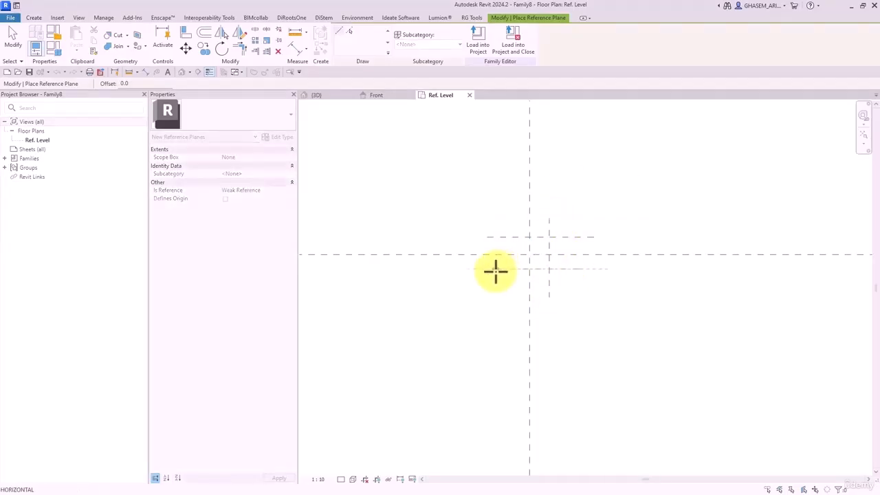
left_click(514, 220)
left_click(514, 309)
- Dimension the right, centre and left vertical planes and make the spacings equal
left_click(295, 49)
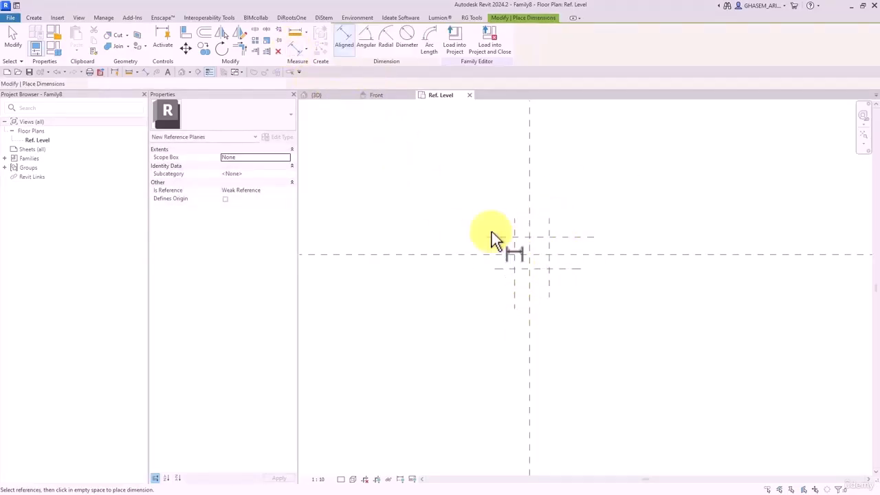
scroll(509, 240, "up", 2)
left_click(580, 255)
left_click(546, 248)
left_click(520, 248)
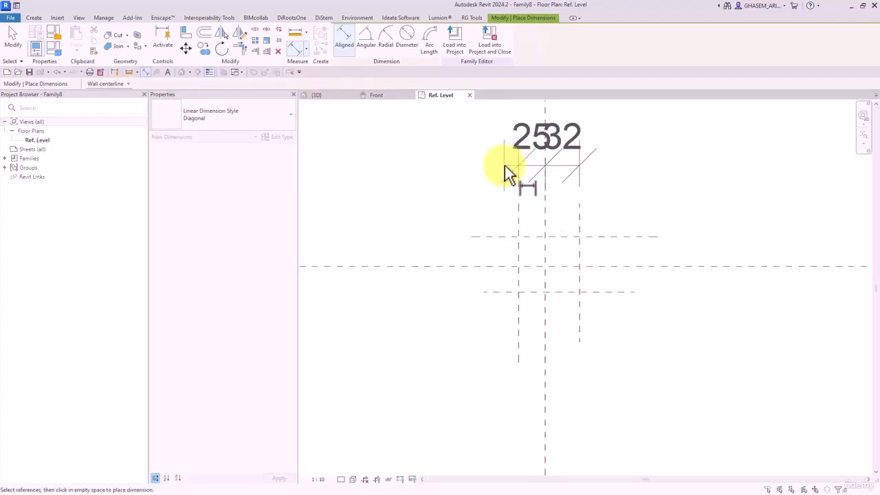
left_click(505, 165)
scroll(513, 171, "down", 2)
left_click(523, 170)
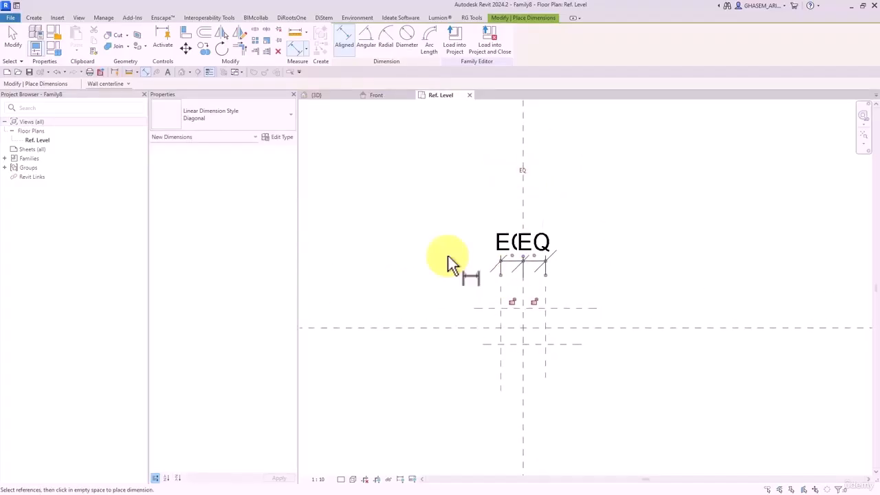
- Set the view scale to 1:2 and add the 63 width, 28 and 51 height dimensions
left_click(318, 479)
left_click(323, 358)
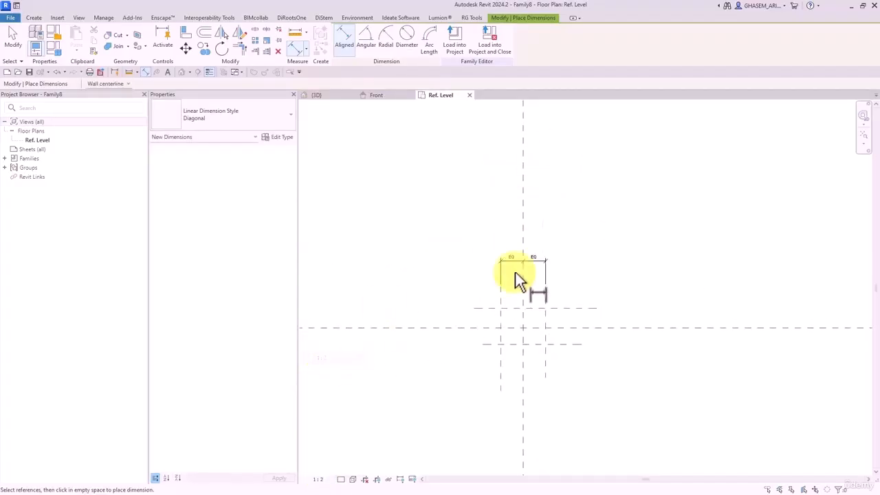
left_click(485, 349)
left_click(566, 349)
left_click(570, 226)
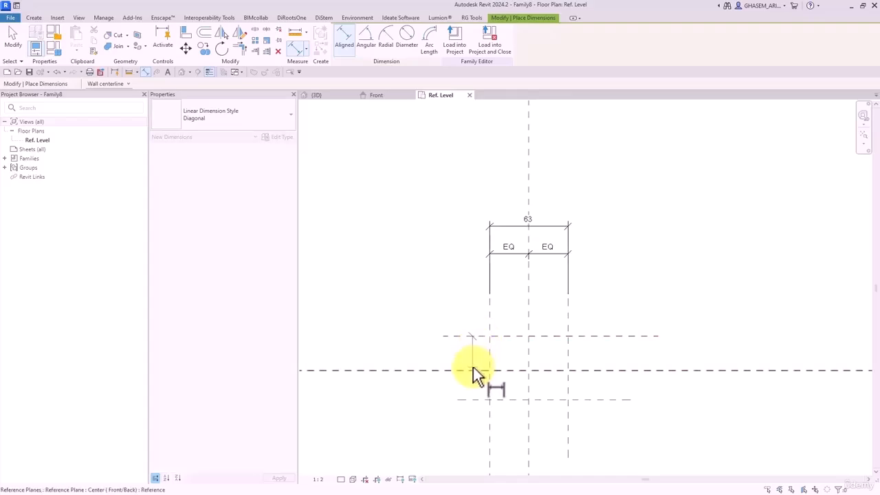
left_click(469, 403)
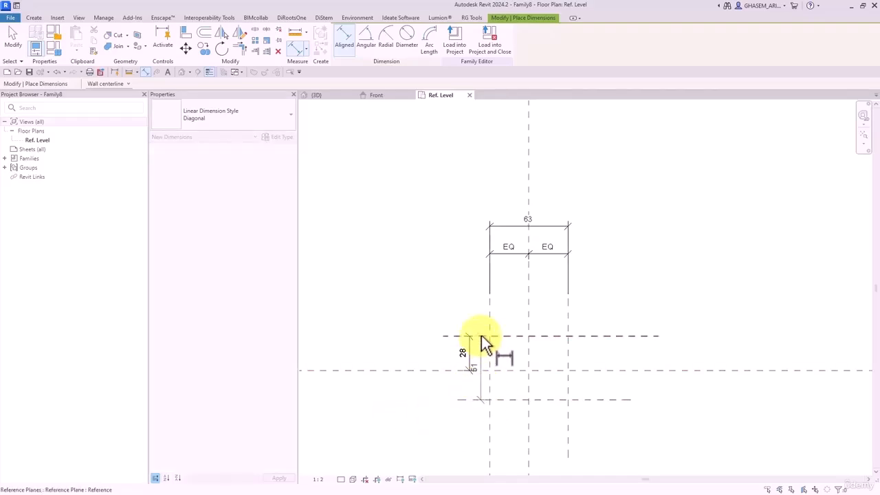
left_click(359, 367)
key("Escape")
key("Escape")
- Extend the 28 dimension to the lower horizontal plane and make the vertical spacings equal
left_click(458, 353)
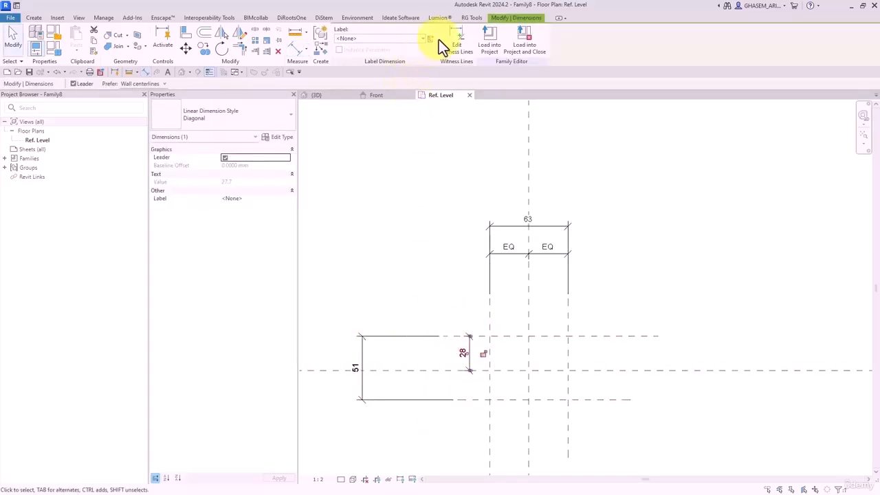
left_click(456, 43)
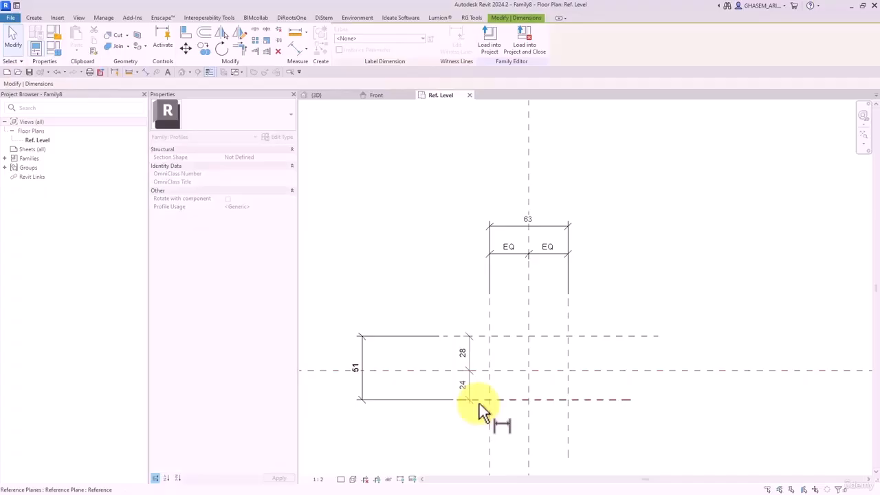
left_click(436, 428)
left_click(506, 374)
left_click(449, 290)
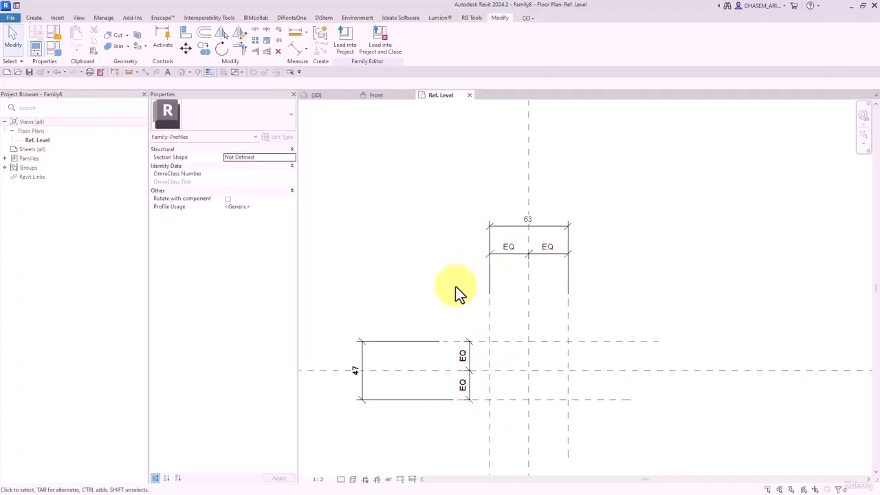
- Label the 47 and 63 overall dimensions with a new type parameter w
left_click(406, 345)
left_click(494, 224, "ctrl")
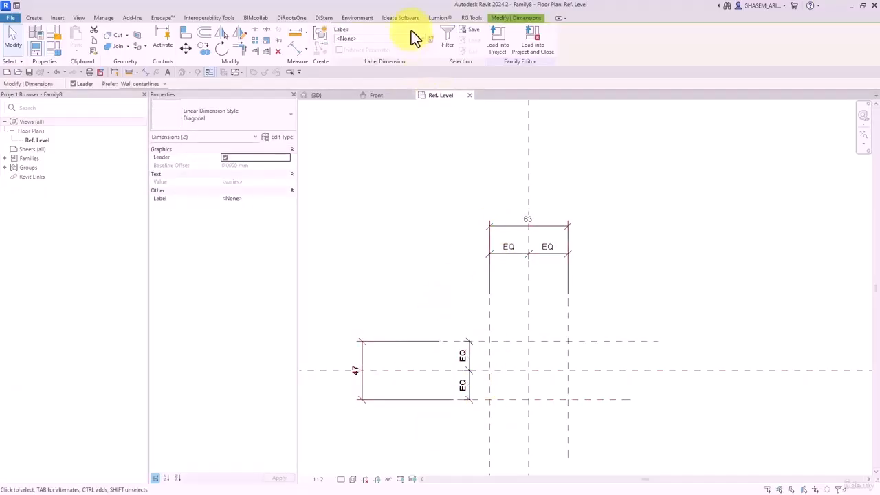
left_click(433, 40)
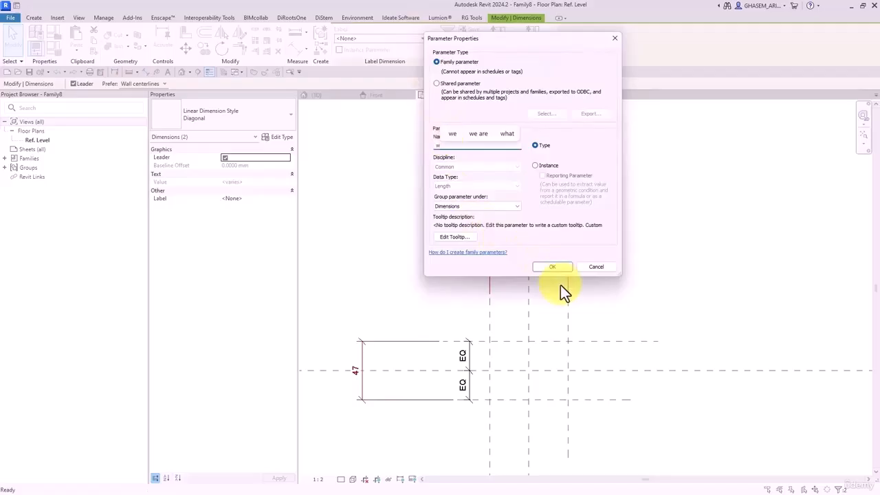
type("w")
left_click(550, 267)
key("Escape")
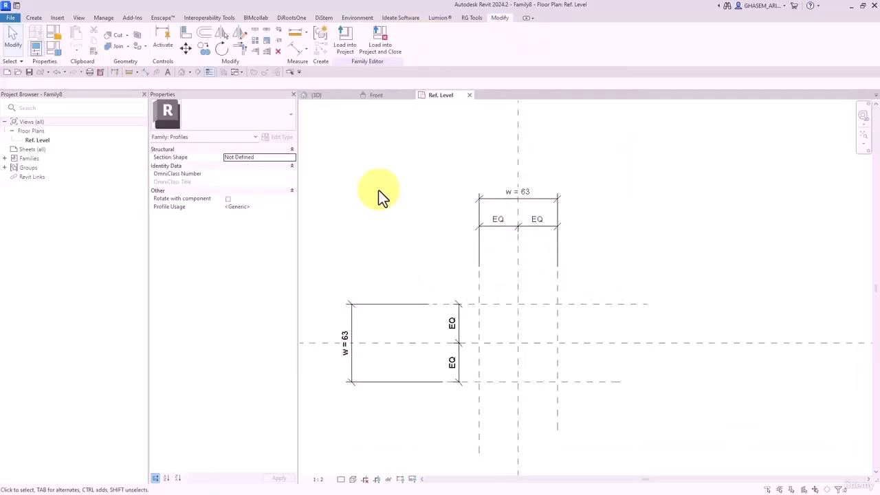
left_click(38, 19)
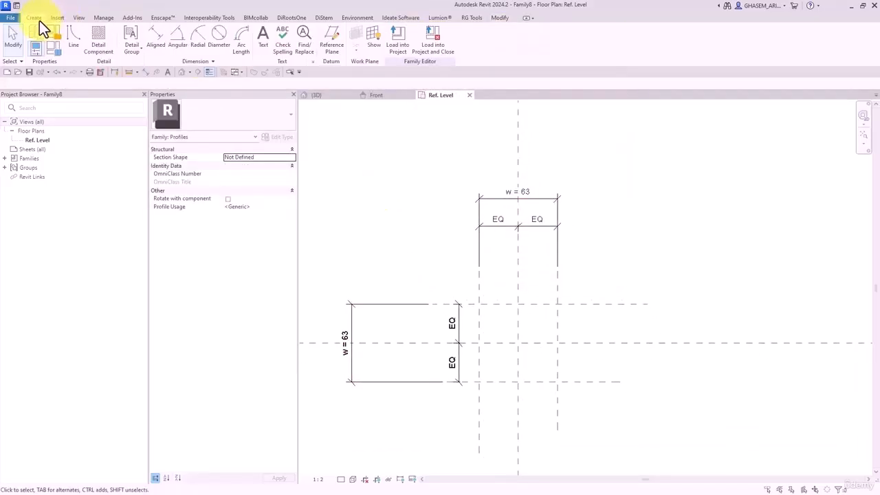
- Draw four thickness reference planes, two vertical and two horizontal, inside the outer planes
left_click(331, 41)
left_click(474, 245)
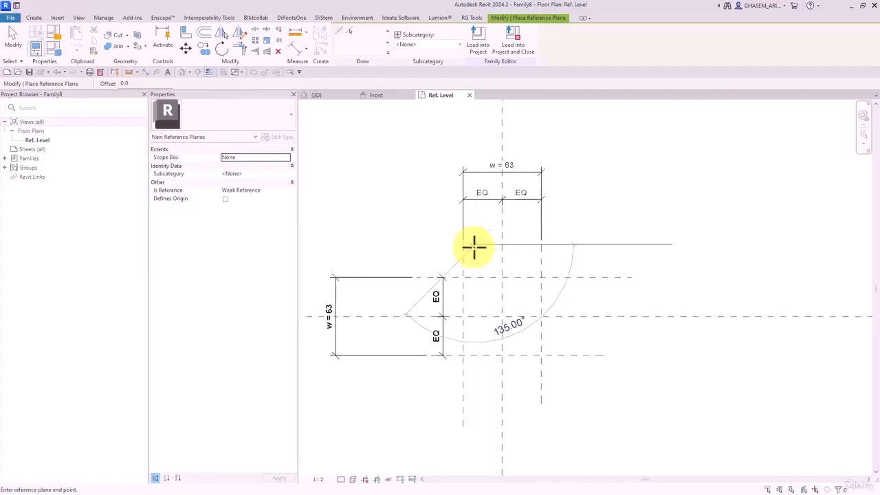
left_click(475, 403)
left_click(422, 295)
left_click(574, 295)
left_click(527, 253)
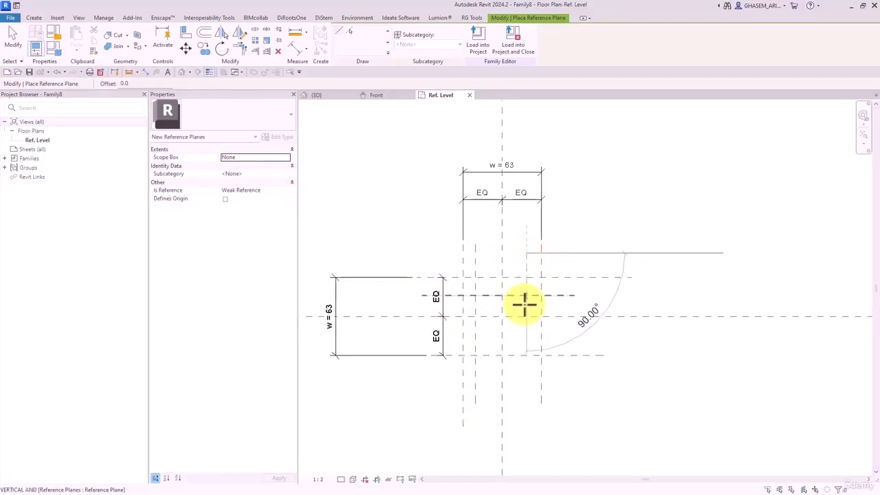
left_click(526, 418)
left_click(574, 337)
left_click(409, 336)
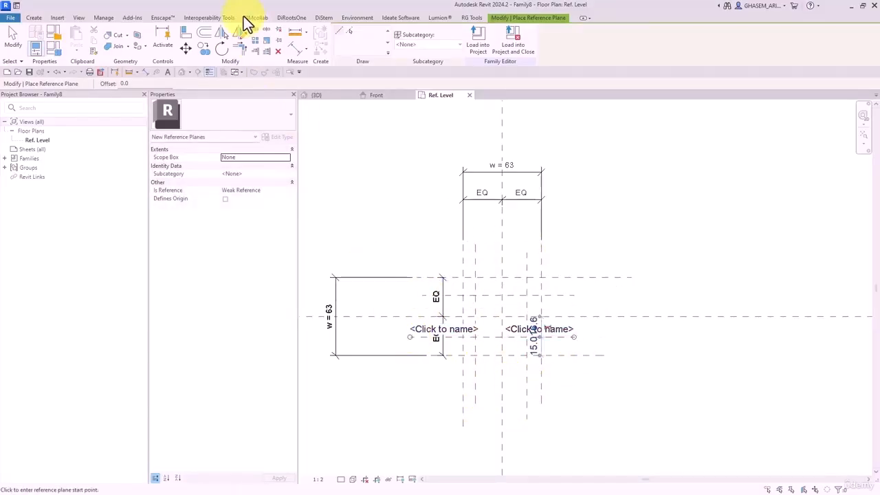
- Add aligned thickness dimensions of 15, 12, 15 and 10 between outer and thickness planes
left_click(296, 52)
left_click(575, 276)
left_click(556, 295)
left_click(612, 301)
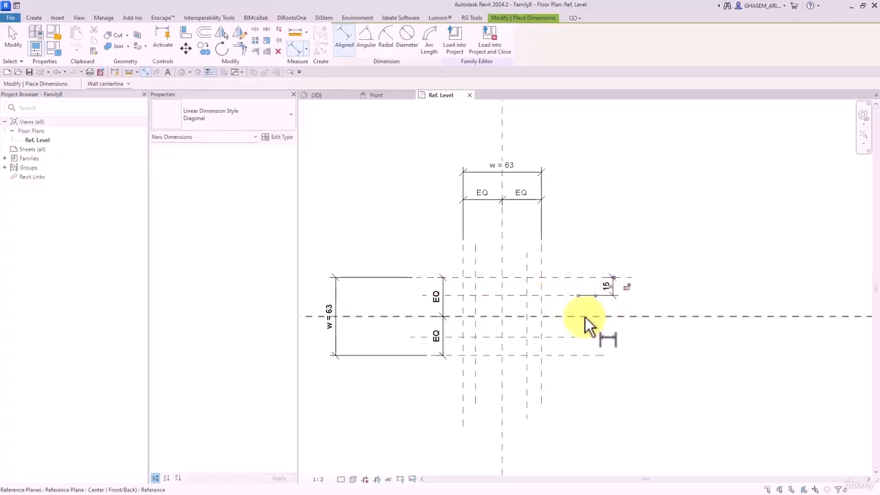
left_click(542, 377)
left_click(567, 389)
left_click(571, 356)
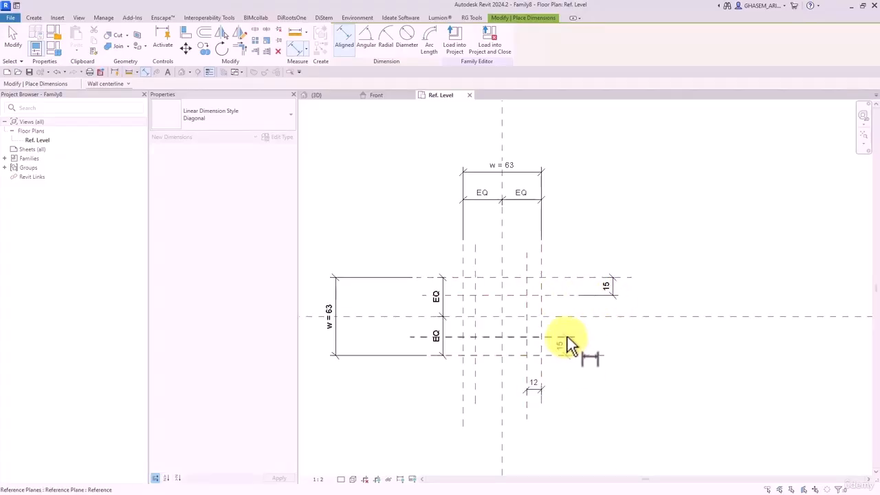
left_click(567, 336)
left_click(632, 349)
left_click(463, 382)
left_click(480, 381)
left_click(486, 447)
key("Escape")
key("Escape")
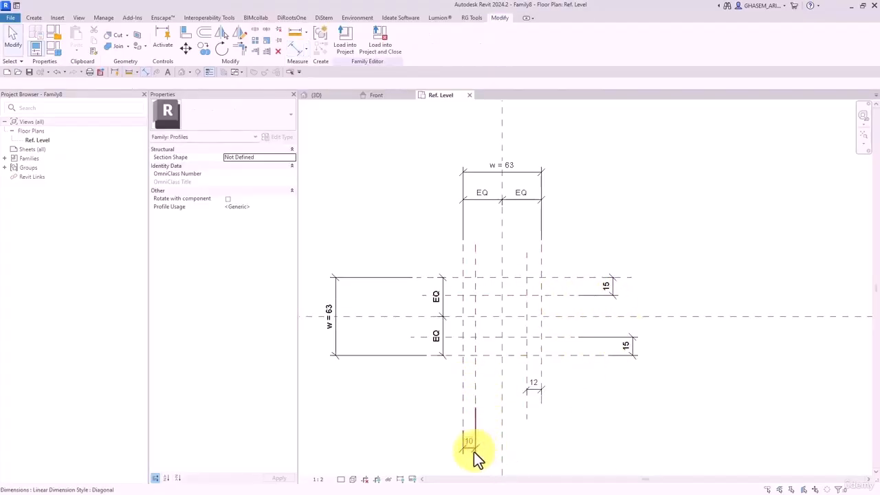
- Label the four thickness dimensions with a new parameter named t
left_click(474, 450)
left_click(534, 389, "ctrl")
left_click(627, 345, "ctrl")
left_click(608, 286, "ctrl")
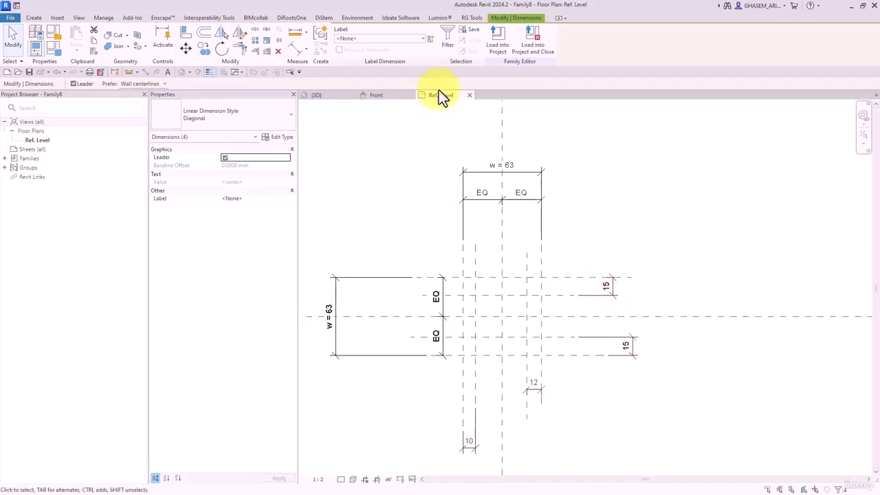
left_click(427, 39)
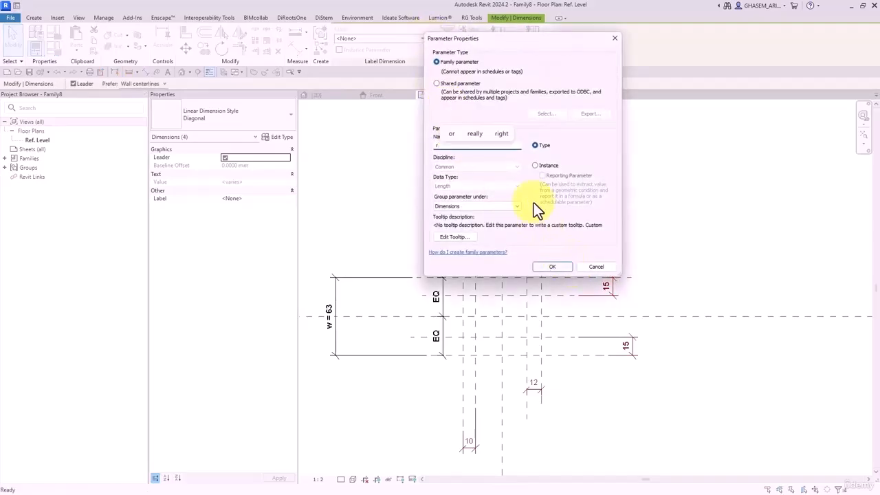
key("BackSpace")
type("t")
left_click(552, 267)
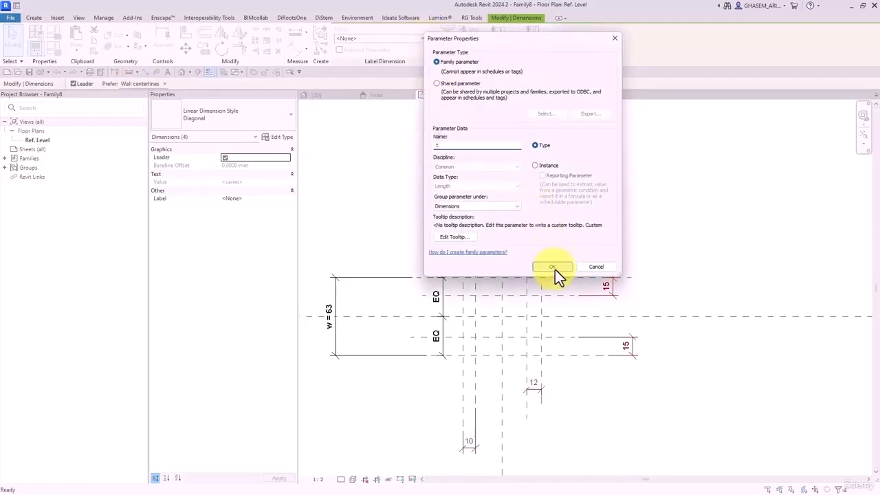
left_click(636, 213)
- In Family Types, set t to 5 and w to 50
left_click(59, 48)
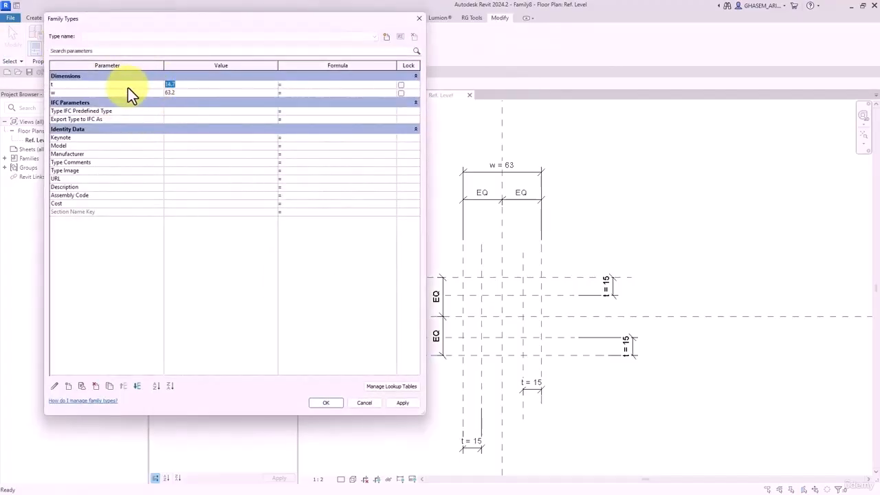
left_click(327, 402)
scroll(524, 331, "up", 4)
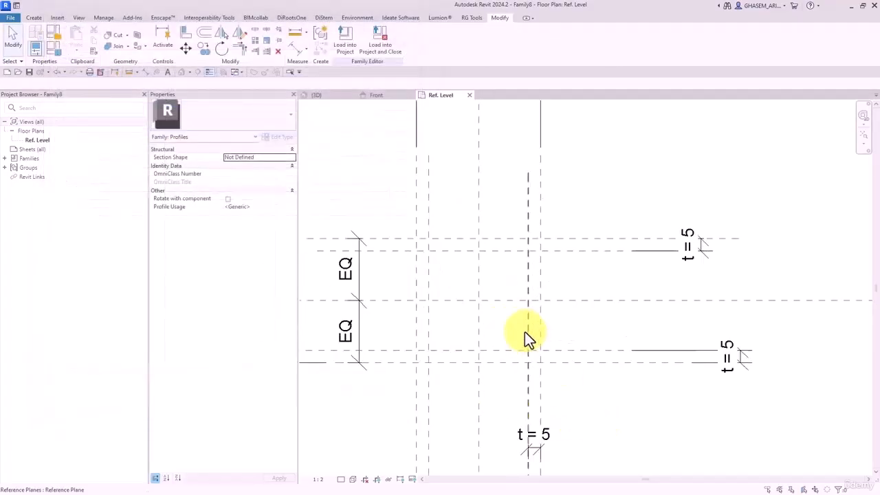
- Draw a 50 × 50 rectangle with radius-5 corners between the outer plane intersections
left_click(33, 18)
left_click(69, 36)
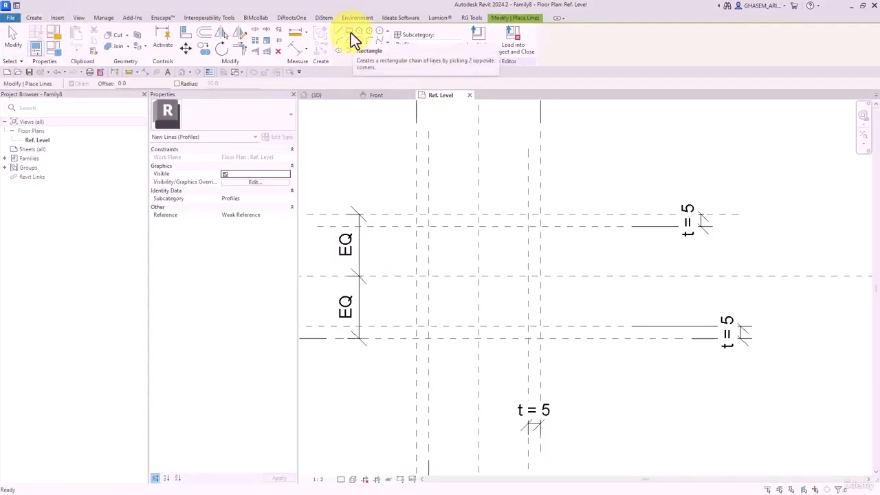
left_click(351, 32)
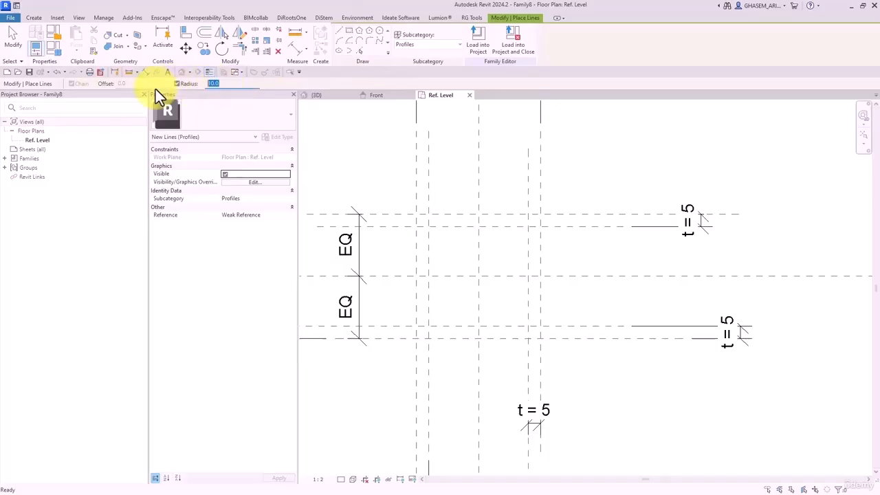
type("5")
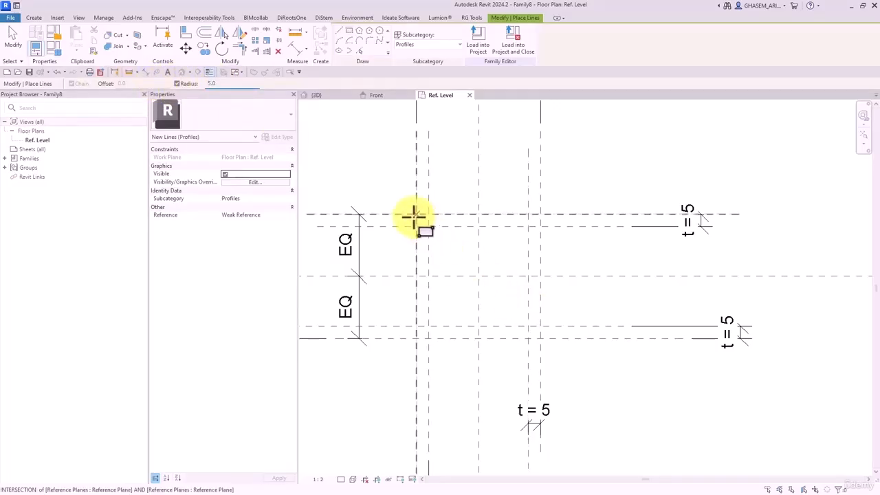
left_click(416, 215)
left_click(540, 337)
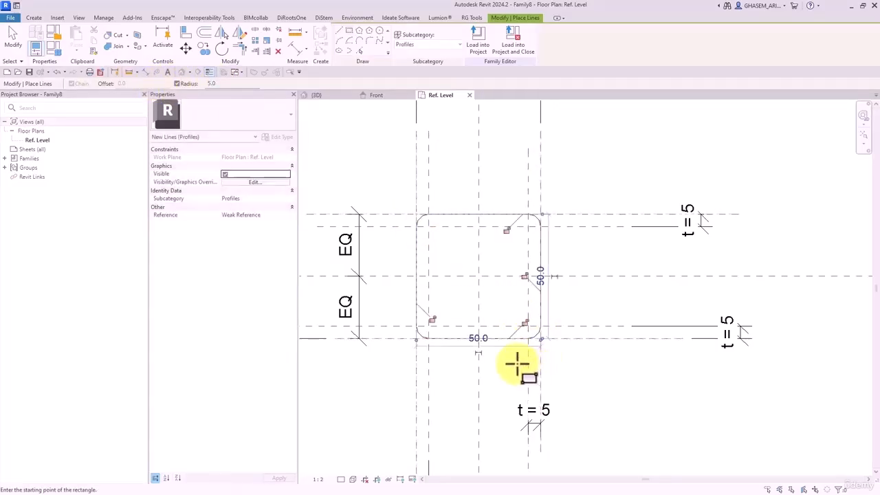
- Draw a trial 40 × 40 inner rounded rectangle, then delete it
left_click(428, 226)
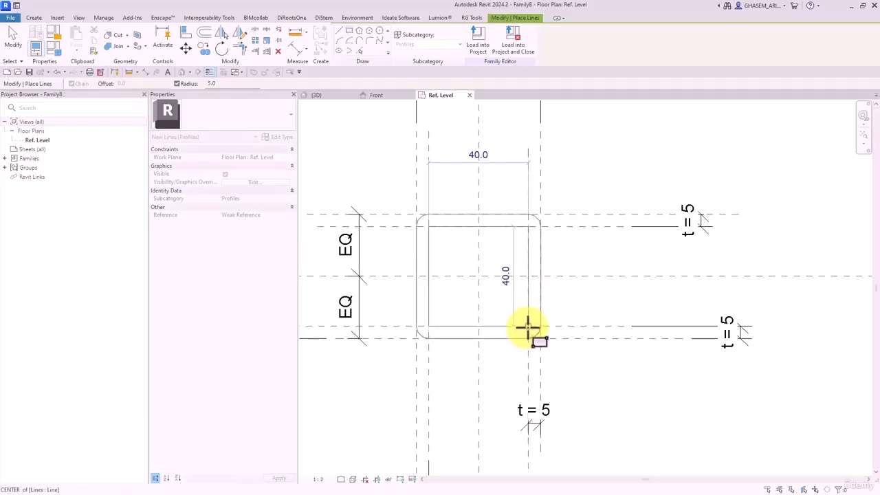
left_click(528, 326)
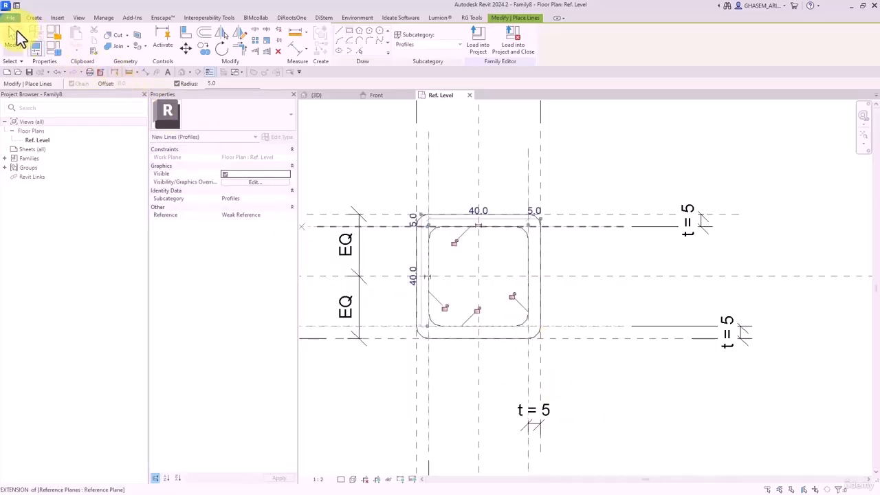
left_click(15, 37)
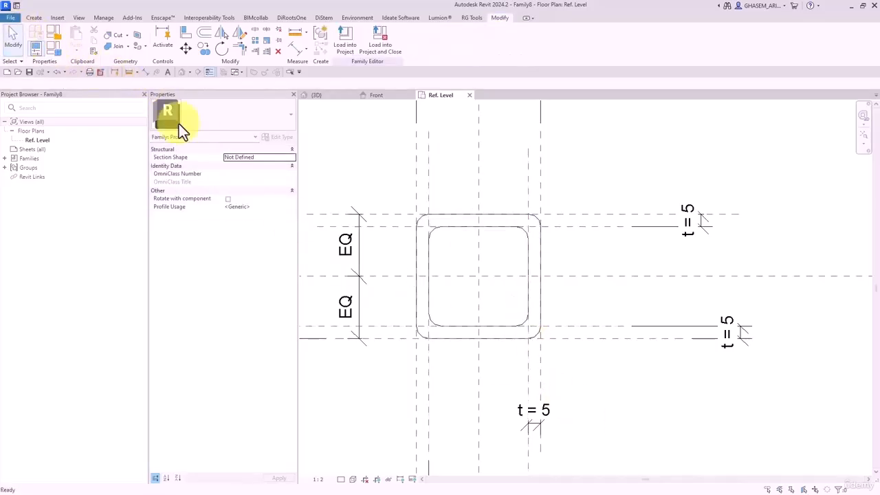
left_click(455, 227)
key("Delete")
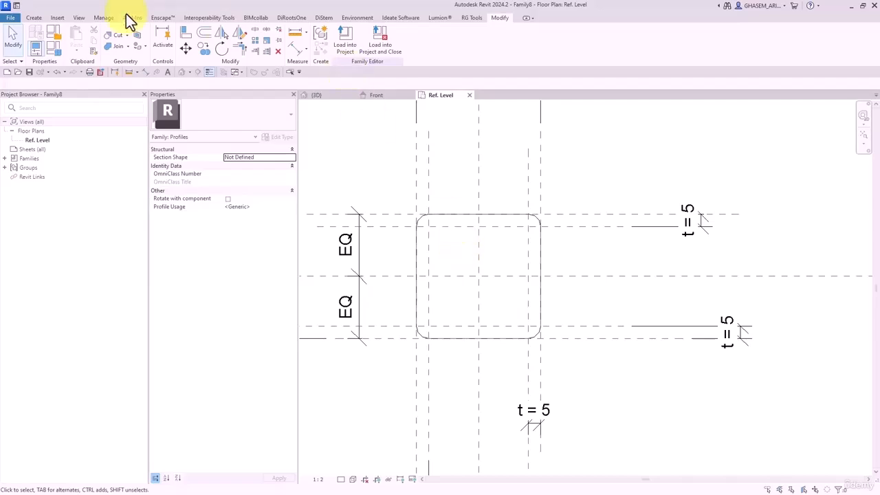
- Restart line sketching in Pick Lines mode, edit the offset value and highlight the outline chain
left_click(33, 18)
left_click(180, 53)
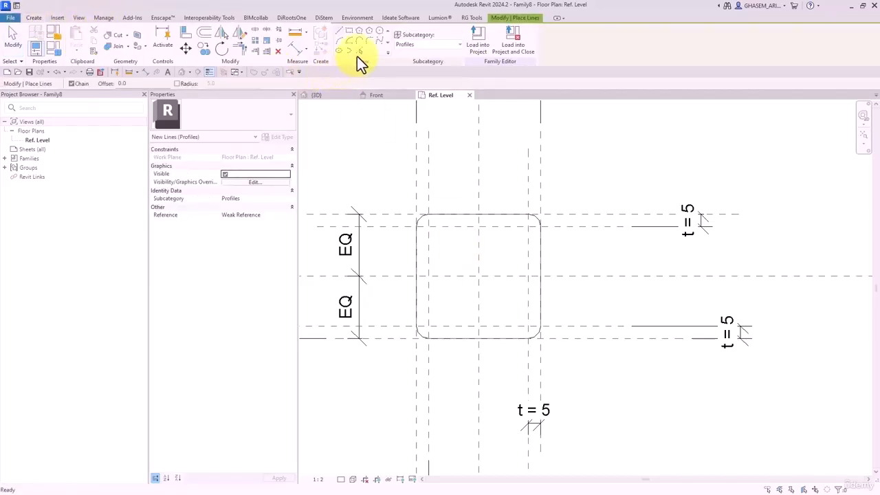
left_click_drag(114, 84, 61, 86)
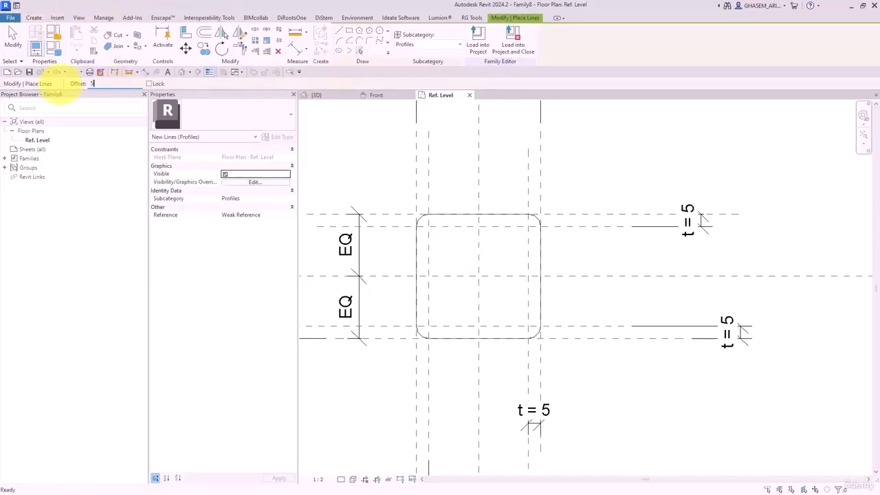
key("Tab")
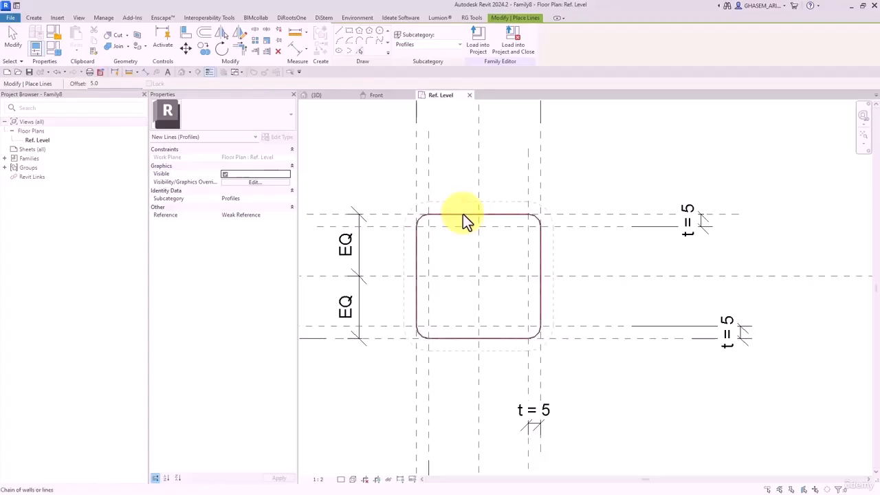
- Create the inner outline offset 5, then align and lock its left and lower edges to the thickness planes
key("Tab")
left_click(462, 217)
left_click(191, 35)
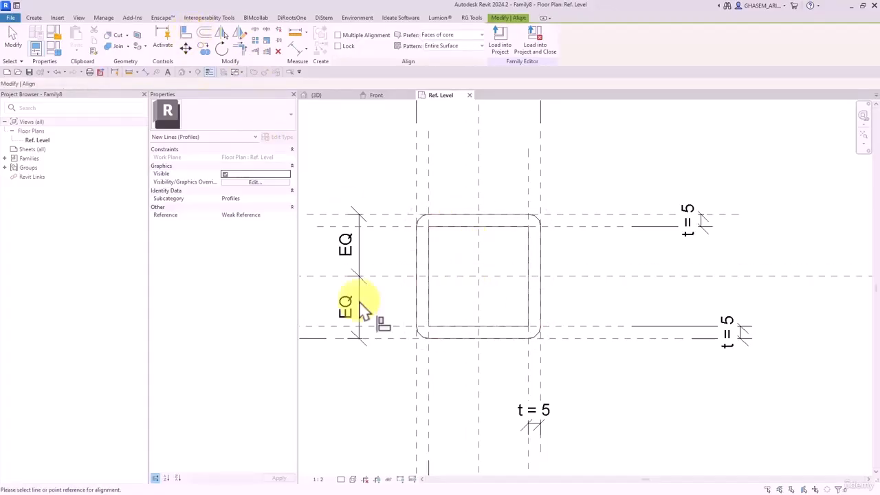
left_click(422, 308)
left_click(411, 278)
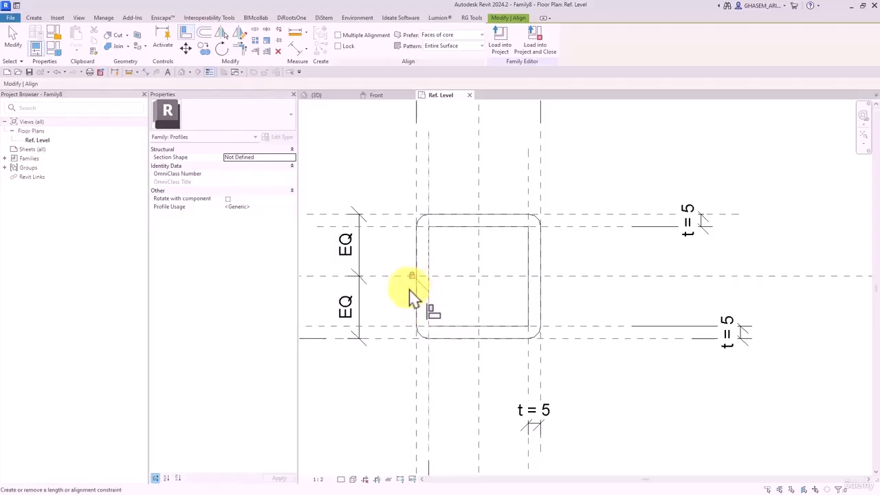
left_click(399, 326)
left_click(455, 327)
left_click(445, 342)
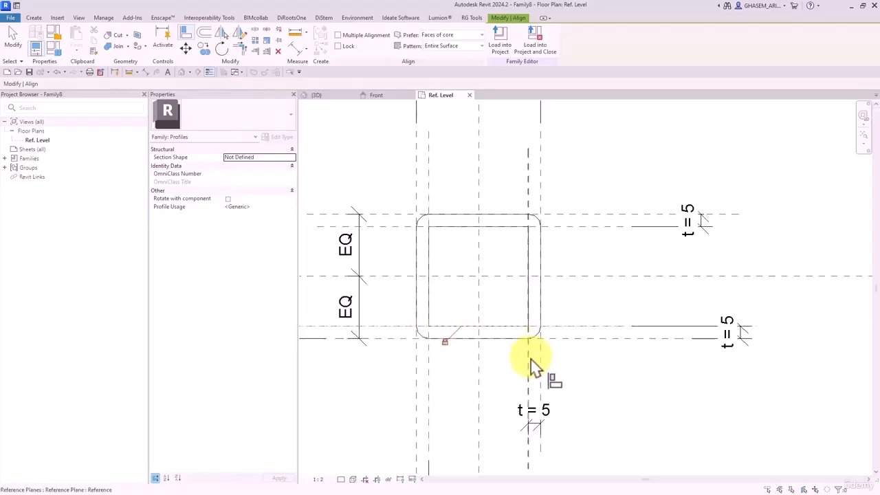
- Align and lock the right and upper inner lines to their thickness planes
left_click(529, 335)
left_click(528, 322)
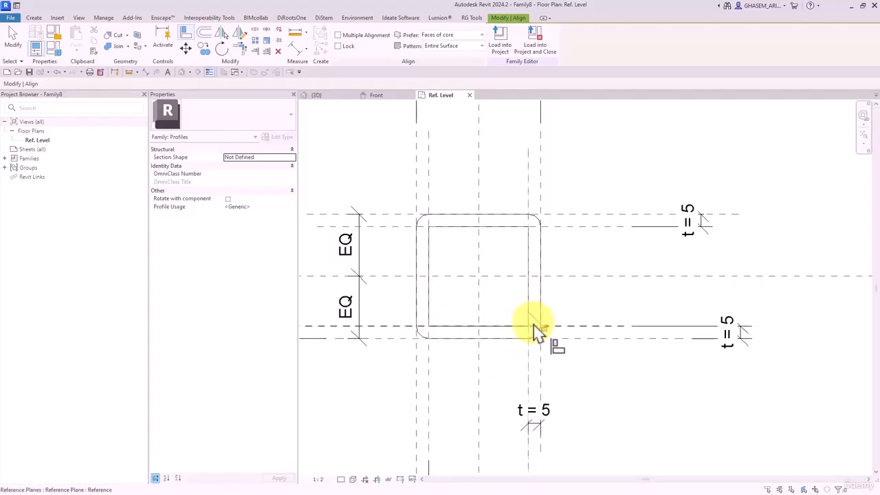
left_click(542, 328)
left_click(553, 226)
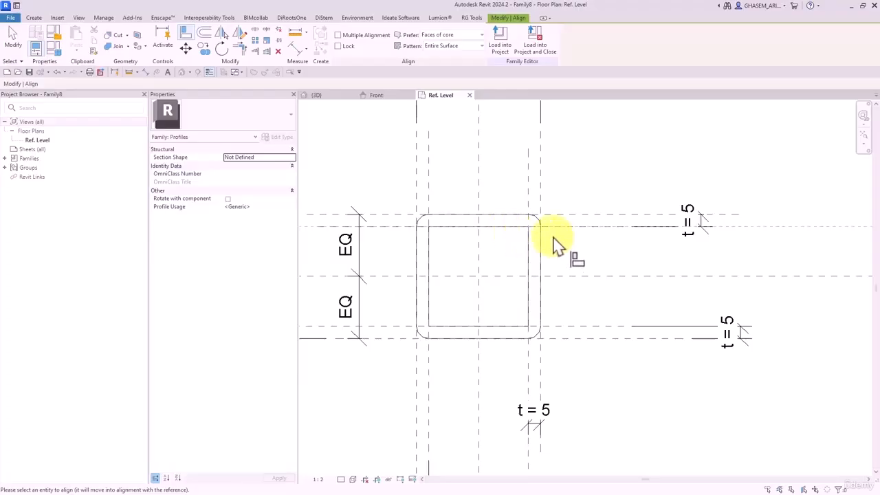
left_click(489, 224)
key("Escape")
key("Escape")
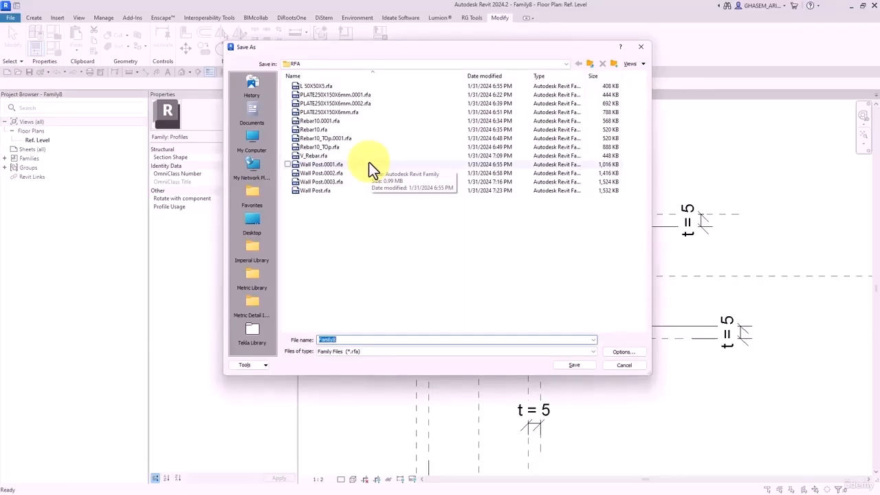
- Save the profile as 'Profile 50X50X5' and load it into the open Family7 family
type("Profile 50X50X5")
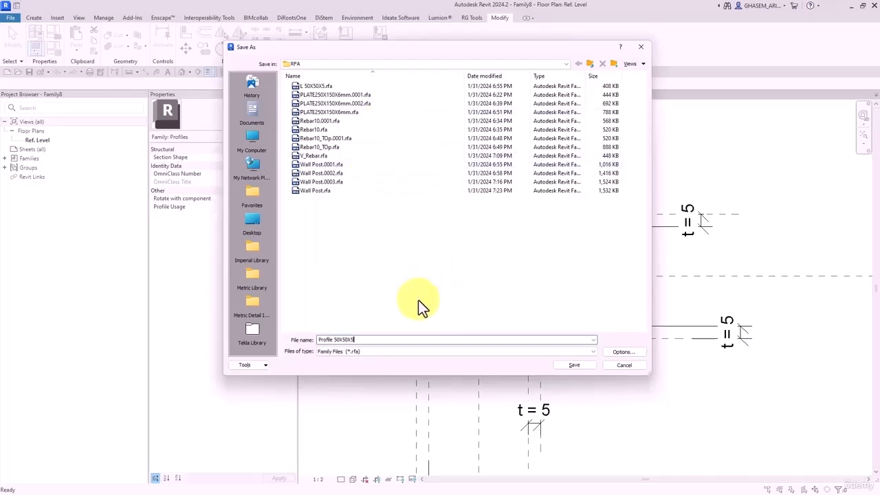
left_click(573, 365)
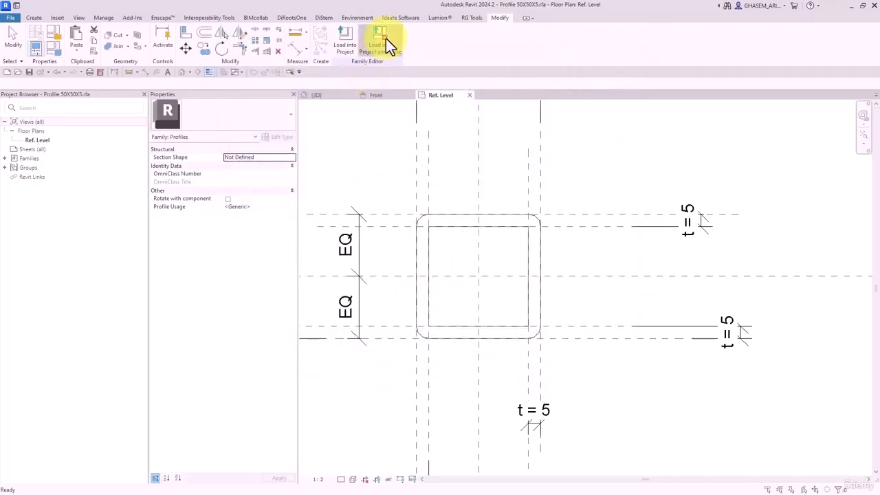
left_click(385, 39)
left_click(381, 203)
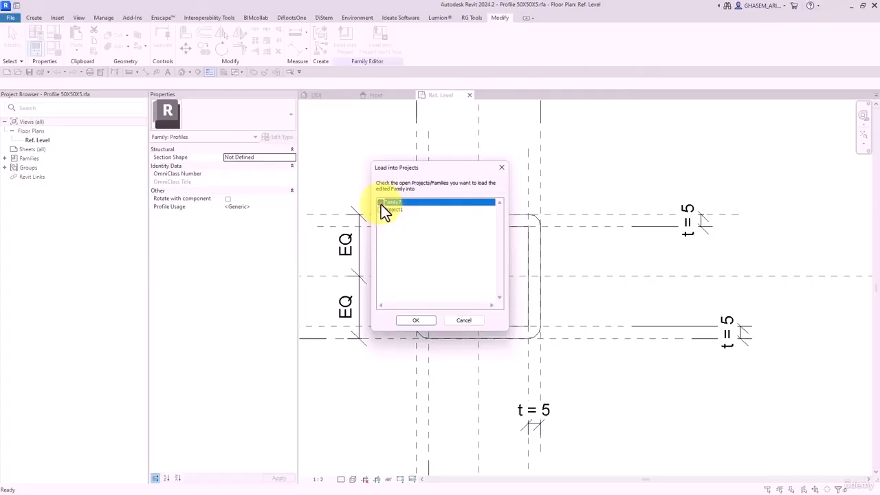
left_click(415, 320)
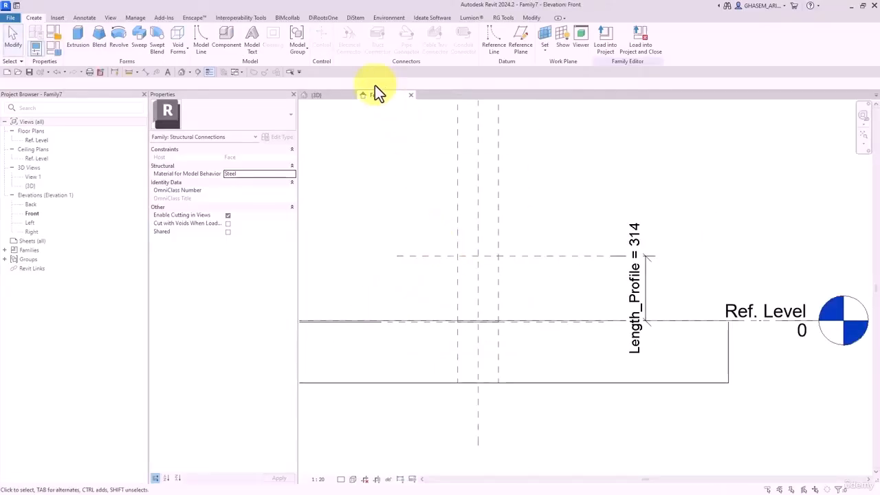
- Check the front-back centre reference plane in the Ref. Level plan, then return to Front elevation
double_click(37, 141)
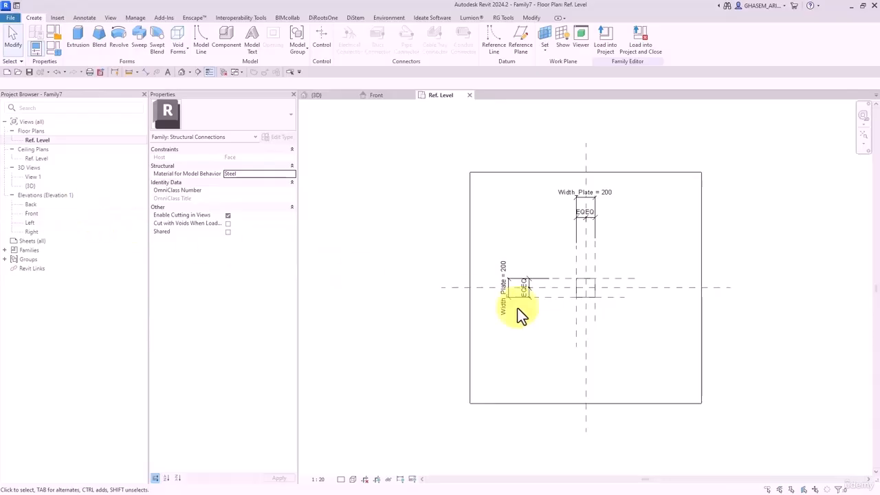
left_click(694, 288)
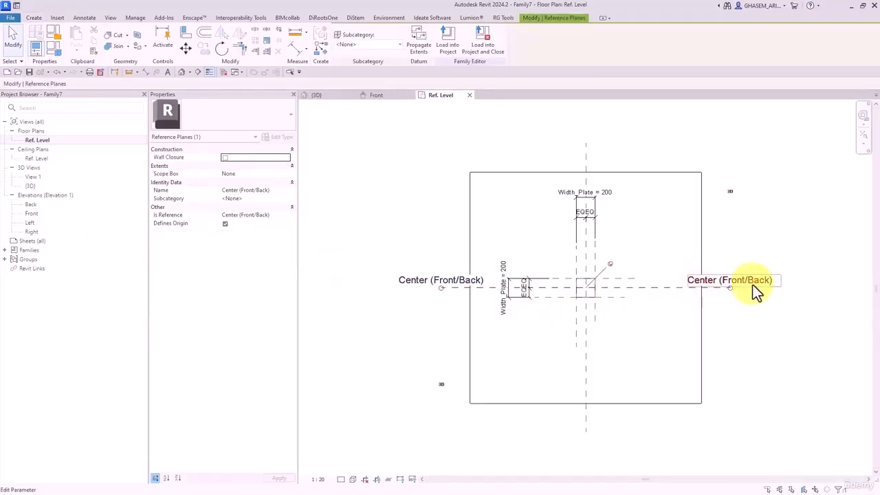
left_click(487, 341)
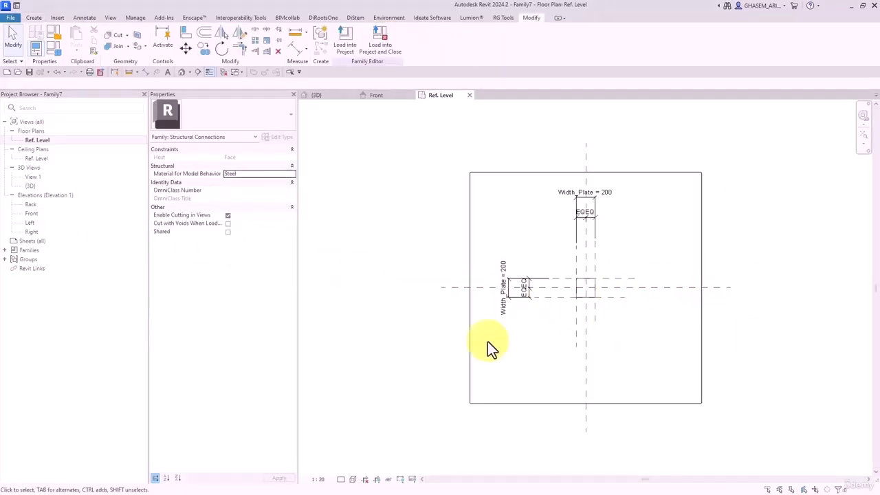
double_click(36, 213)
- Start a sweep on the Center (Front/Back) work plane and sketch a vertical path line
left_click(33, 18)
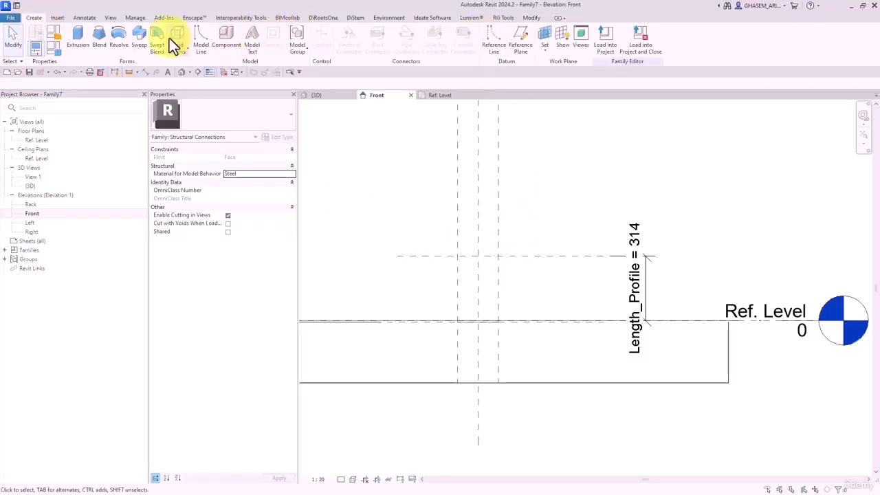
left_click(141, 39)
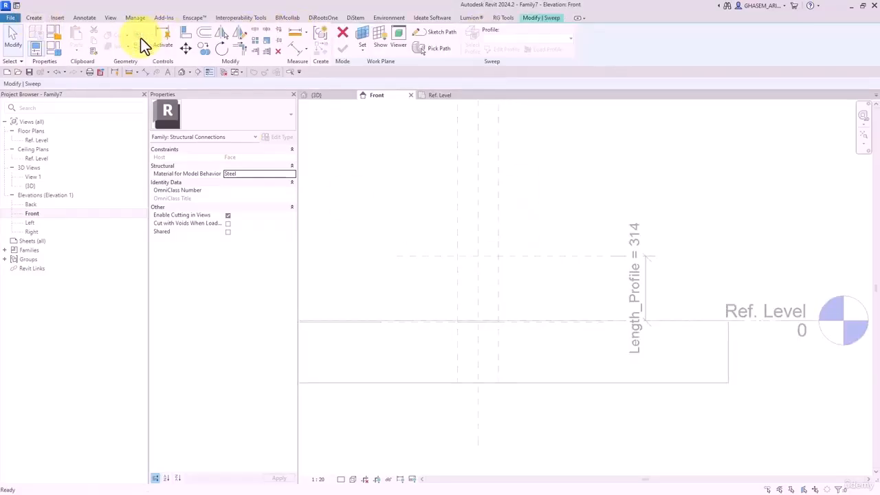
left_click(372, 43)
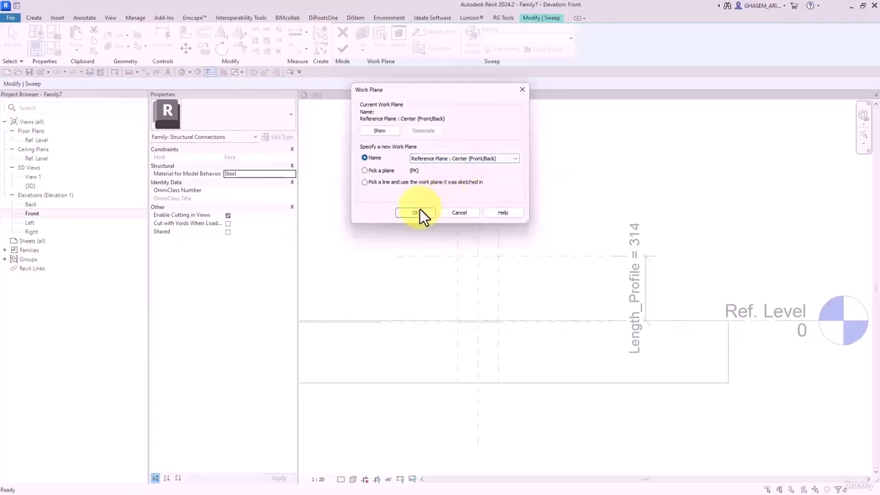
left_click(418, 211)
left_click(528, 19)
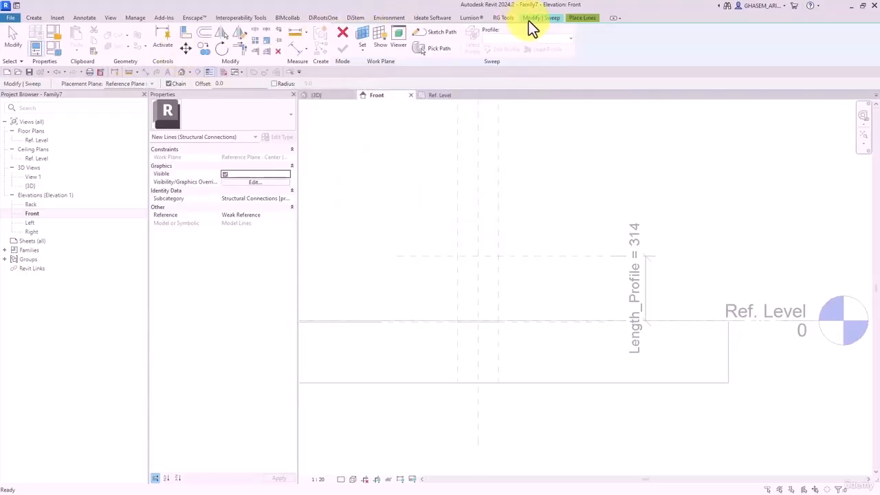
left_click(439, 33)
left_click(360, 31)
scroll(500, 286, "up", 4)
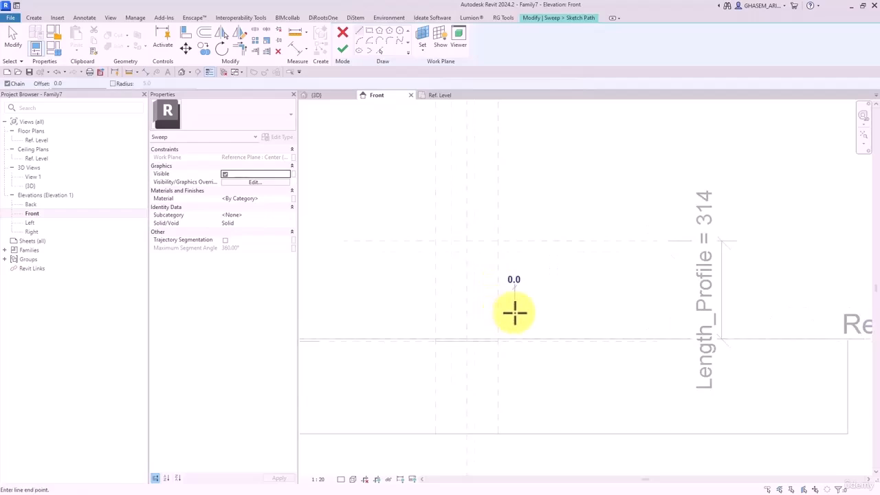
left_click(514, 280)
- Align and lock the path's top to Length_Profile and its bottom to Ref. Level, then view in 3D
left_click(186, 32)
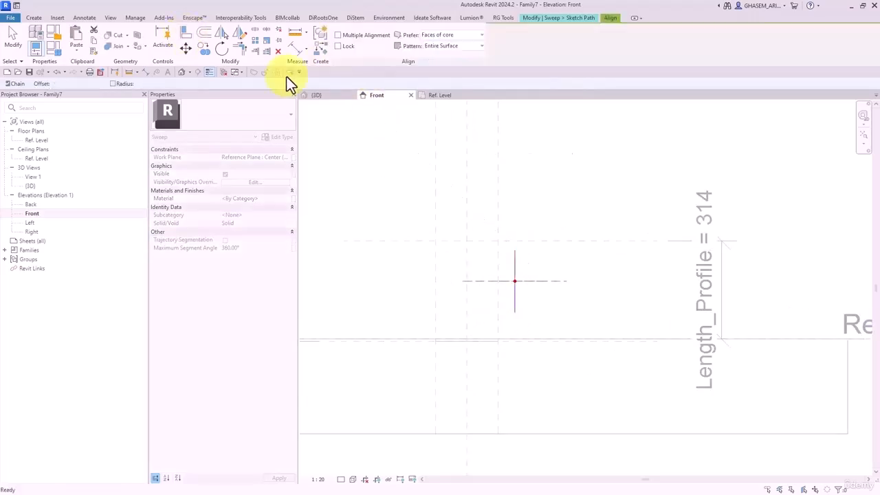
left_click(514, 250)
left_click(516, 224)
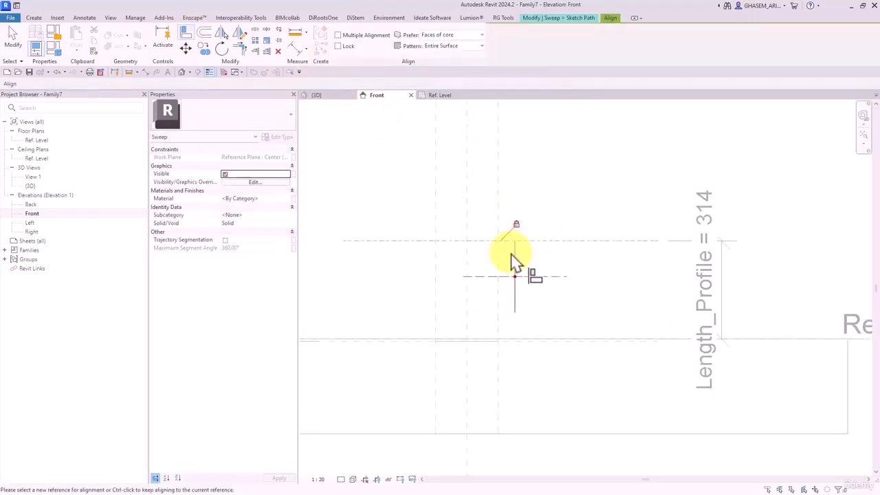
scroll(584, 340, "down", 3)
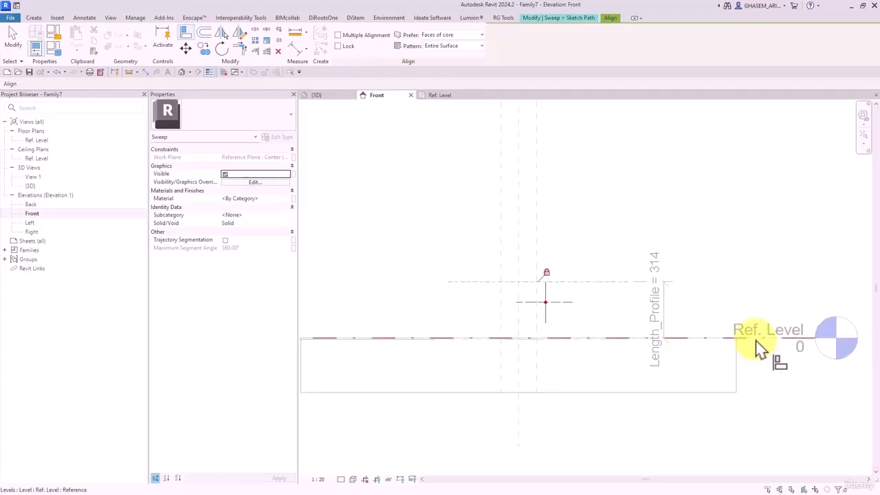
left_click(544, 324)
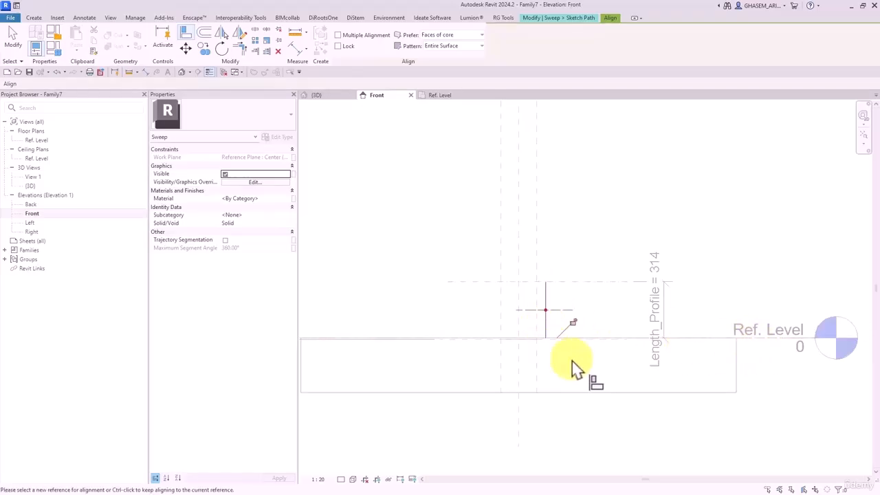
left_click(571, 322)
left_click(517, 255)
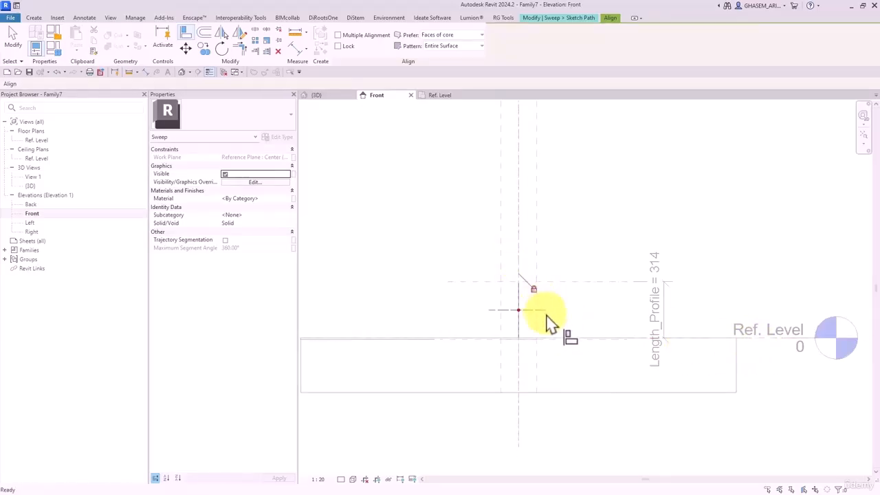
left_click(547, 312)
key("Escape")
left_click(181, 72)
middle_click_drag(596, 311, 442, 92, "shift")
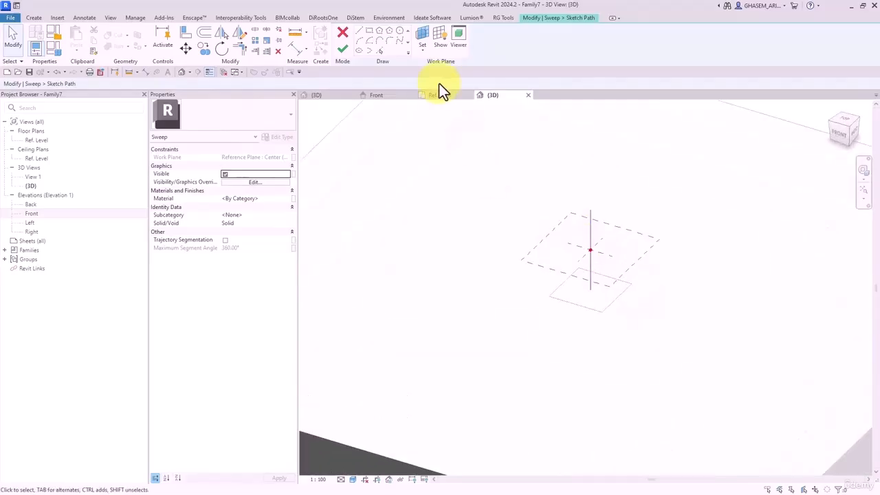
- Finish the path, choose Profile 50X50X5 and complete the swept column
left_click(340, 47)
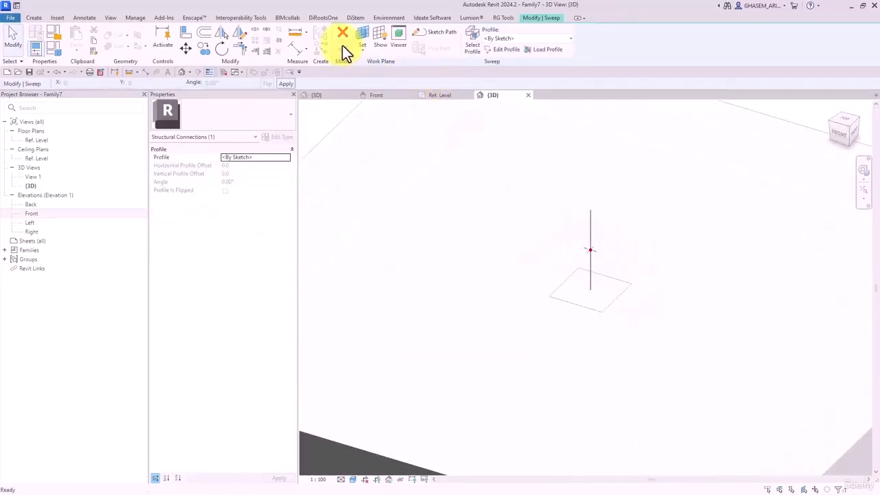
left_click(502, 39)
left_click(507, 58)
middle_click_drag(632, 215, 586, 263, "shift")
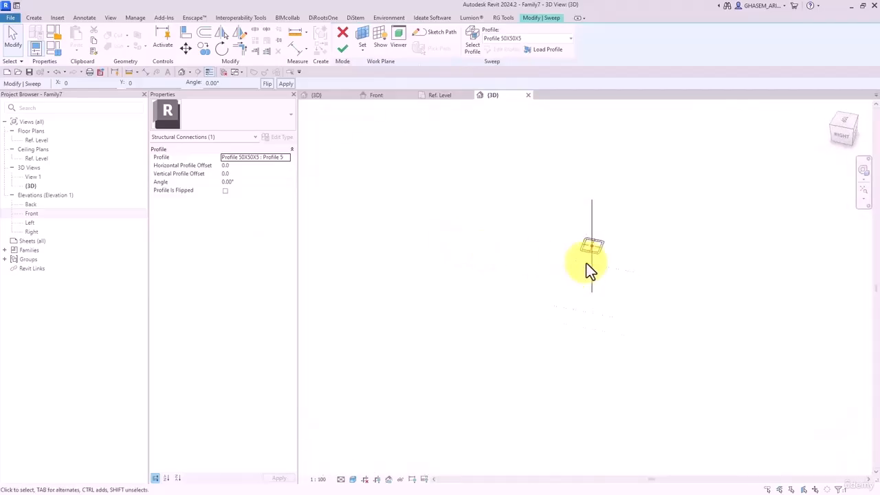
left_click(343, 50)
middle_click_drag(677, 265, 479, 163, "shift")
left_click(647, 167)
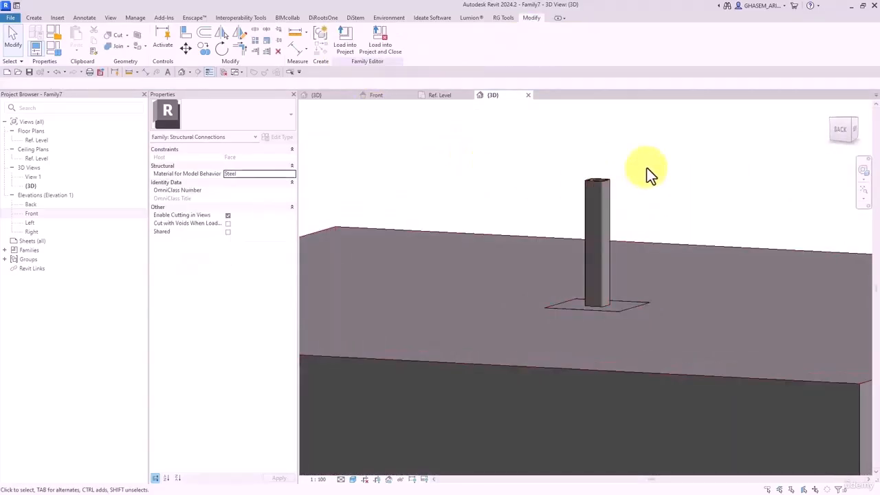
left_click(596, 197)
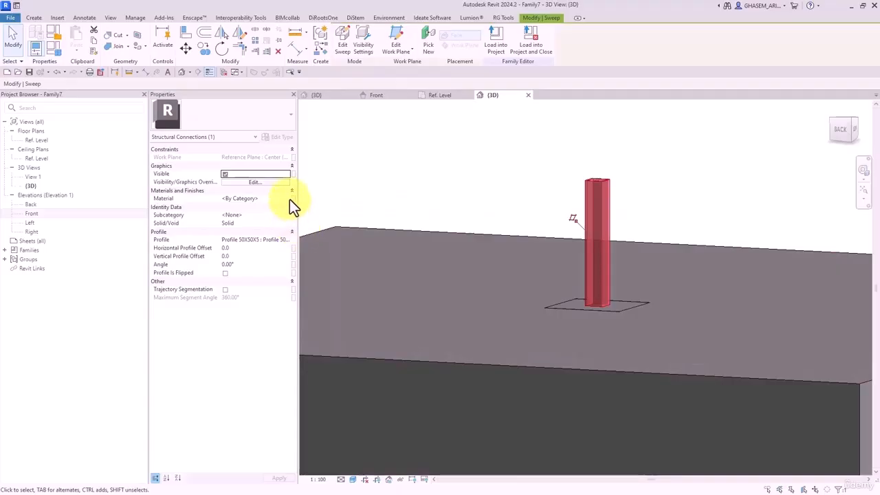
- Associate the column's material with a new family parameter named M-Profile
left_click(293, 199)
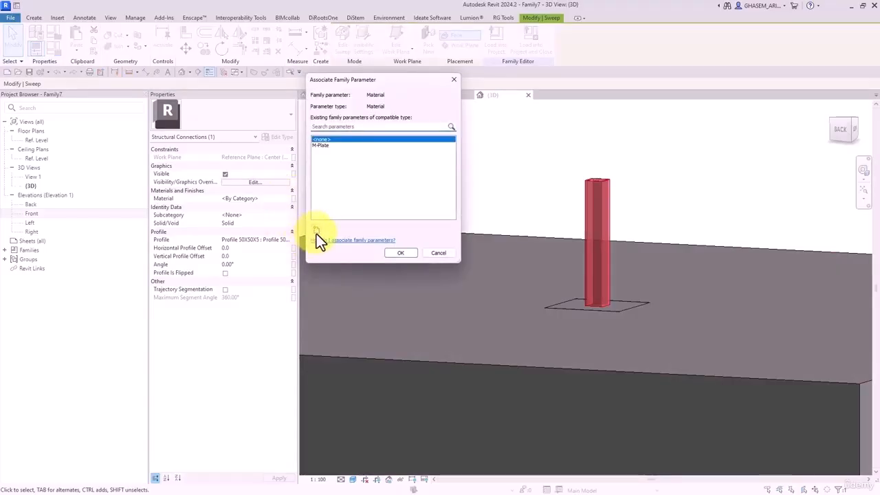
left_click(316, 233)
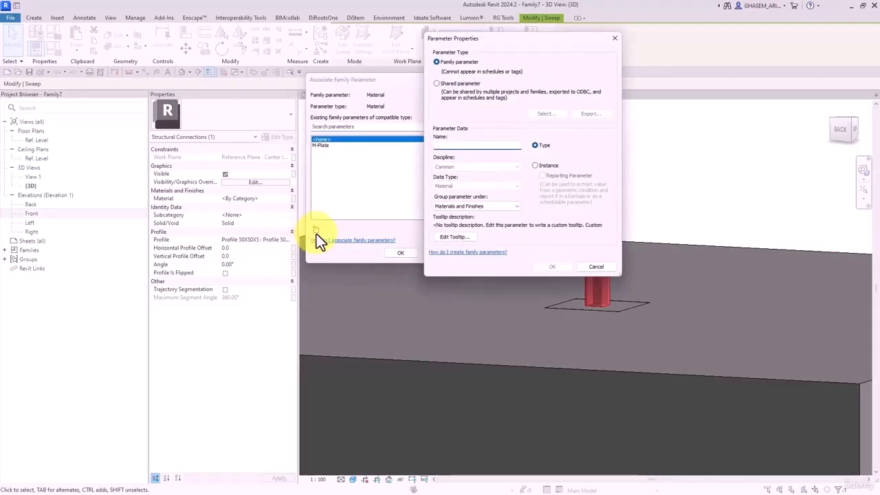
type("Profile")
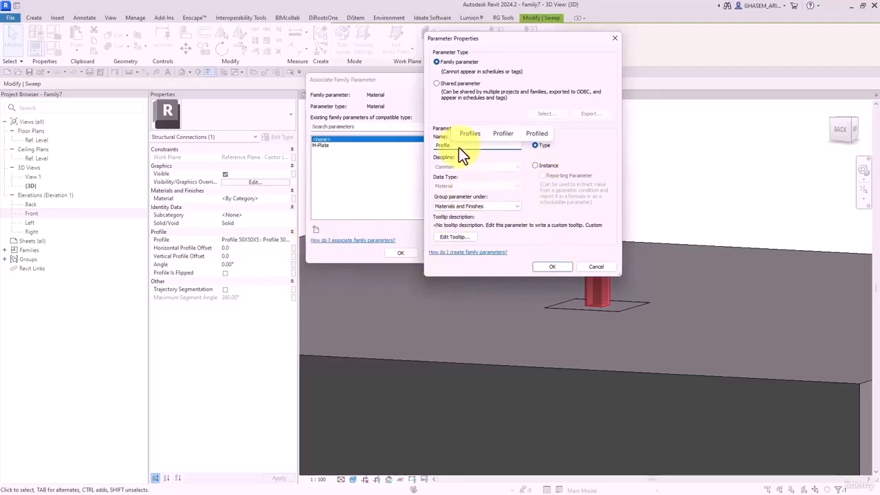
left_click(434, 147)
type("M-")
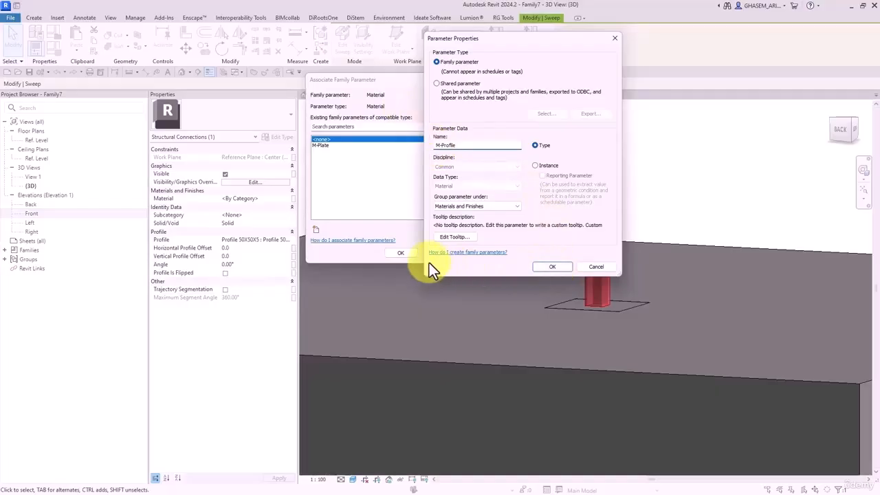
left_click(552, 266)
left_click(400, 252)
middle_click_drag(515, 183, 524, 241, "shift")
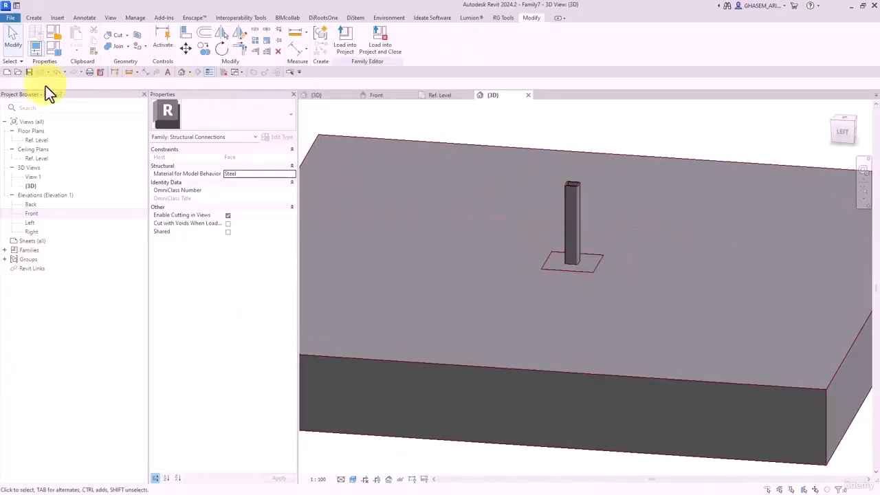
- Save the family as 'Facade Connection' and load it into Project1
left_click(30, 72)
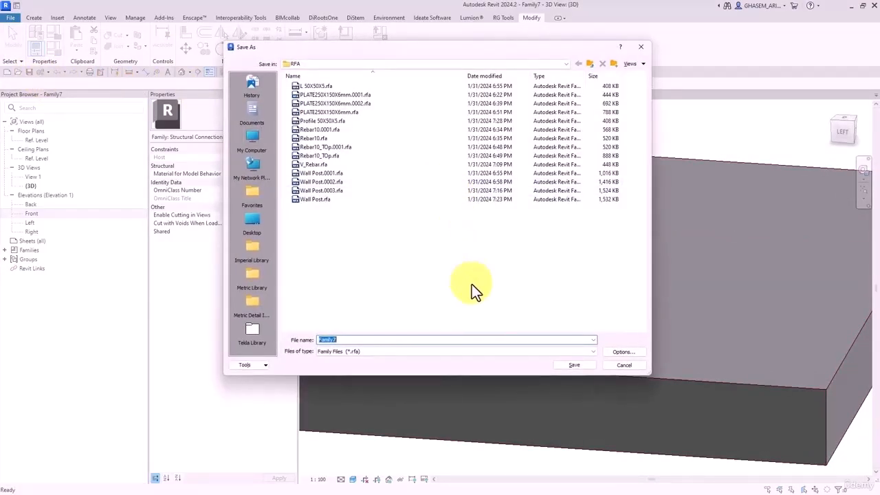
type("Faca")
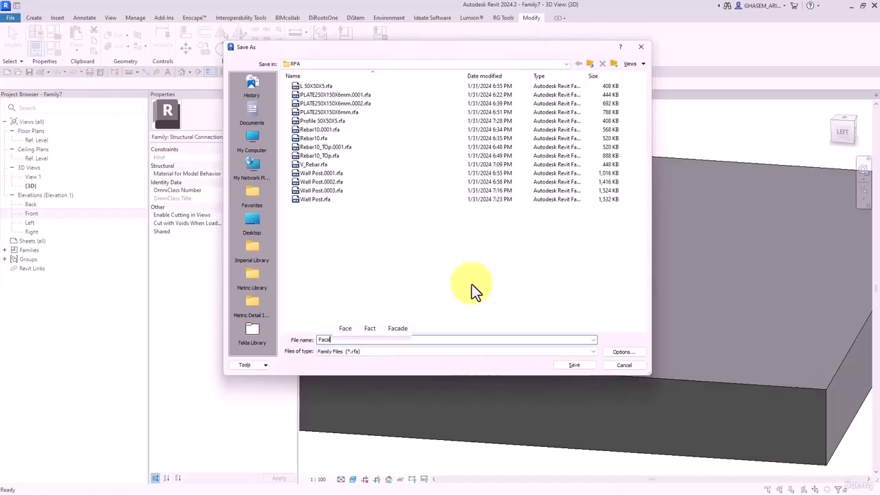
type("de Co")
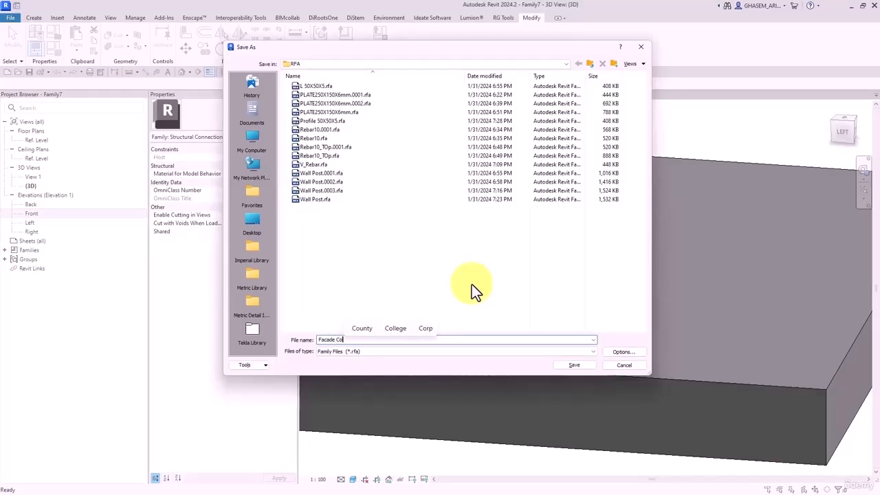
type("nnection")
key("Return")
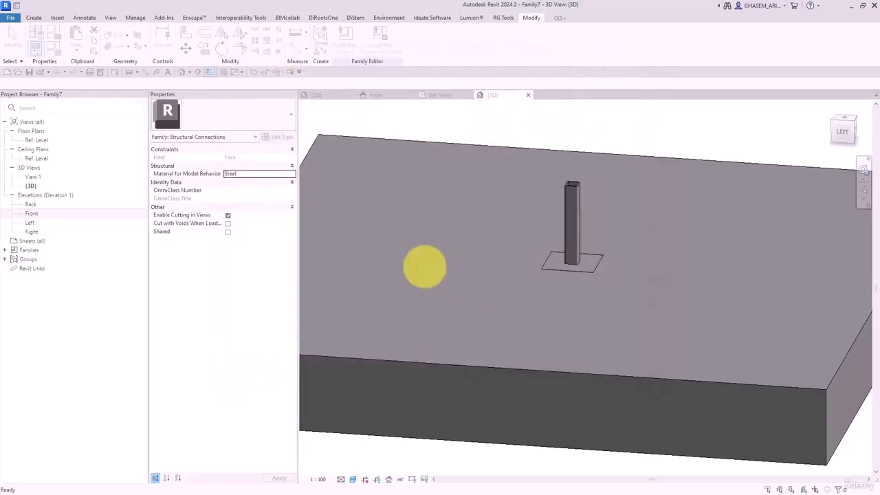
left_click(345, 43)
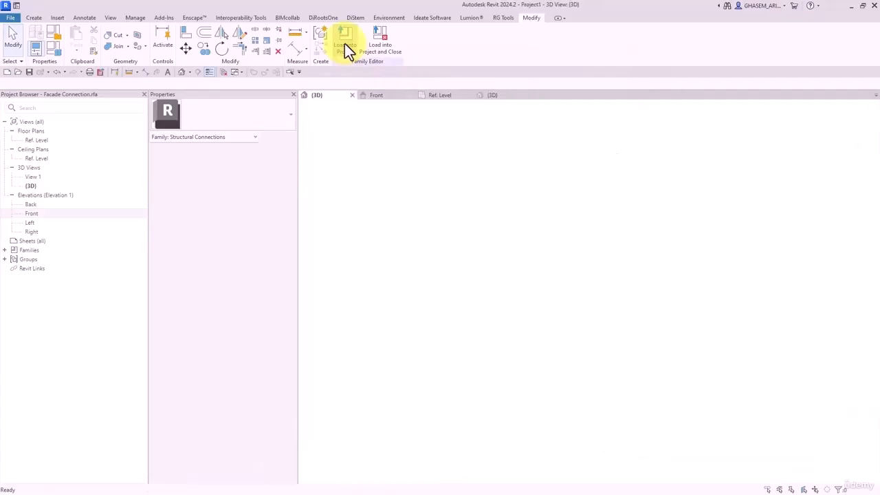
- Place four Facade Connection brackets on the back and left walls
scroll(525, 276, "up", 3)
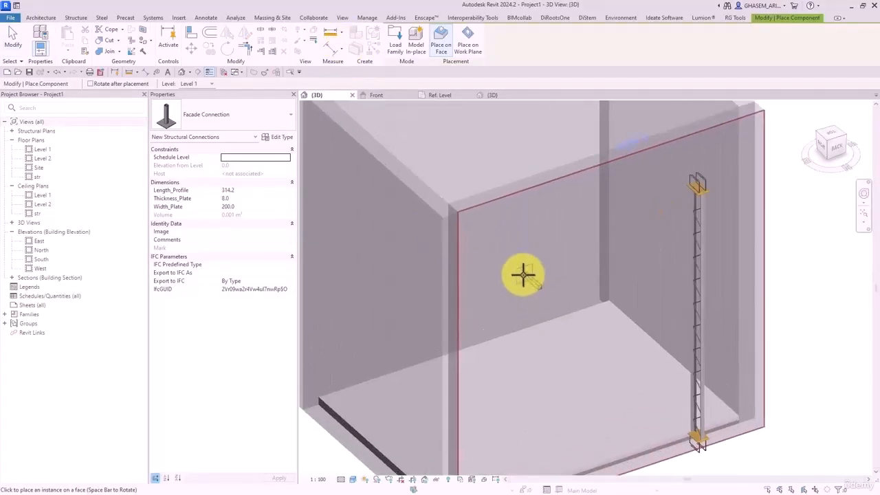
left_click(523, 275)
left_click(564, 250)
left_click(395, 237)
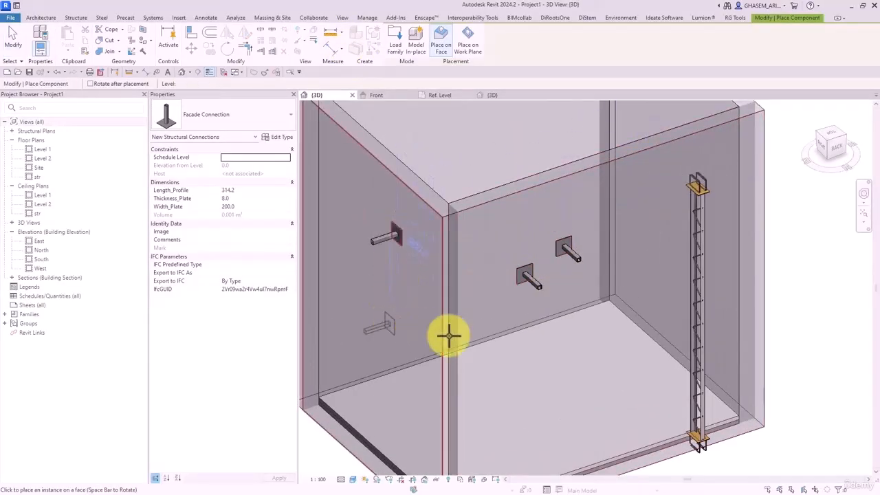
left_click(558, 365)
left_click(13, 38)
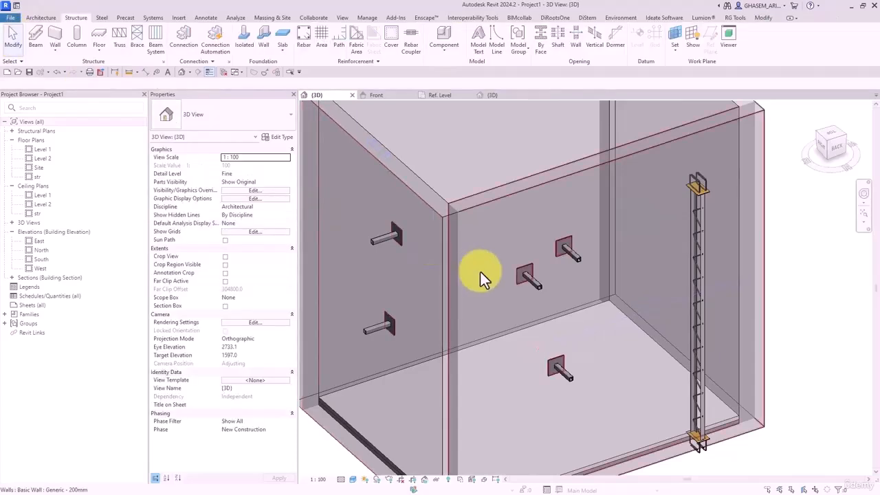
- Crop the 3D view to a section box around one connection and view it from the right
left_click(526, 276)
left_click(306, 52)
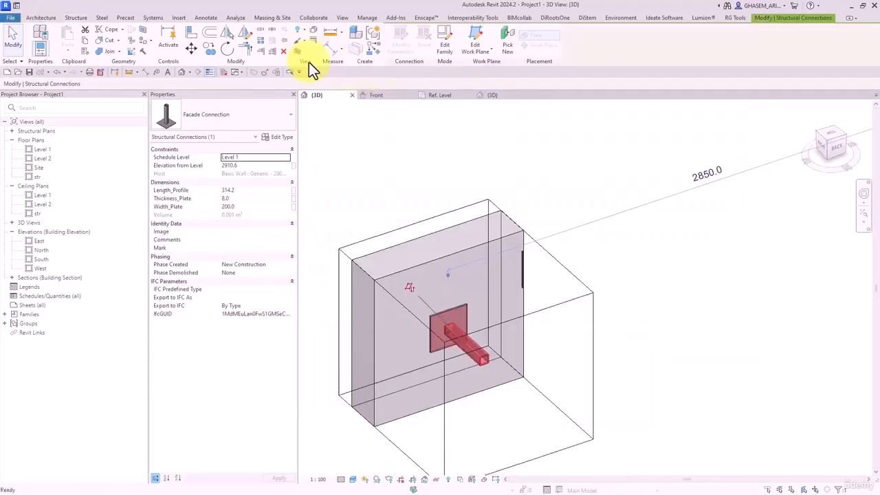
left_click(595, 268)
left_click(579, 270)
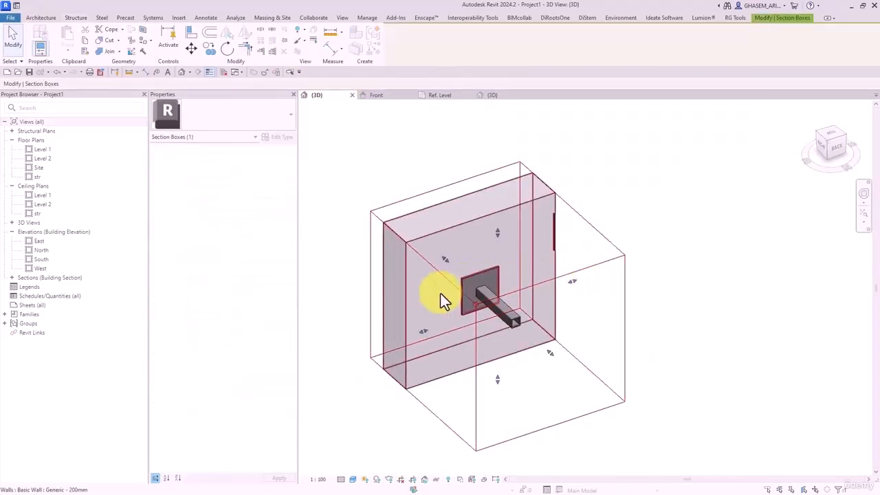
middle_click_drag(443, 300, 673, 245, "shift")
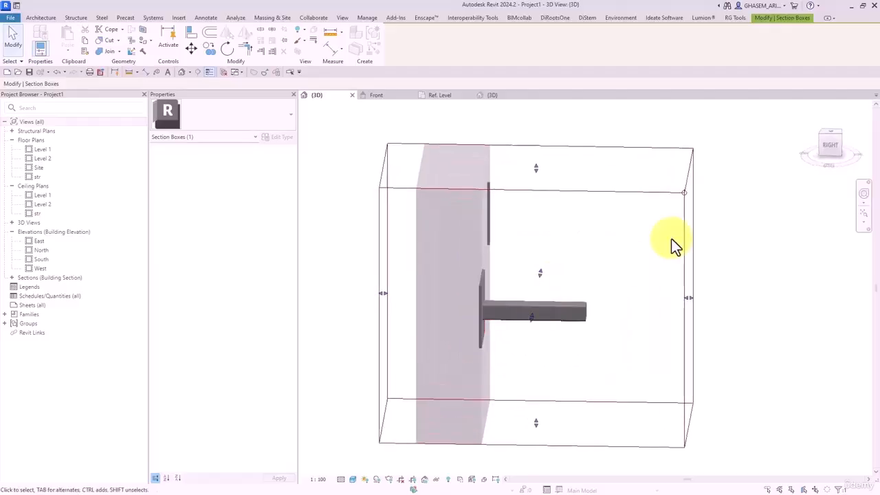
left_click(831, 145)
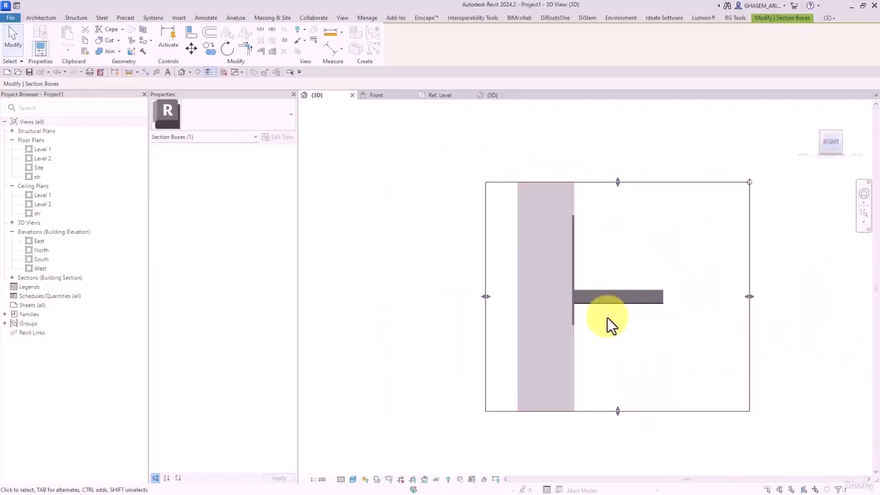
left_click(426, 295)
scroll(598, 271, "up", 4)
scroll(602, 269, "down", 2)
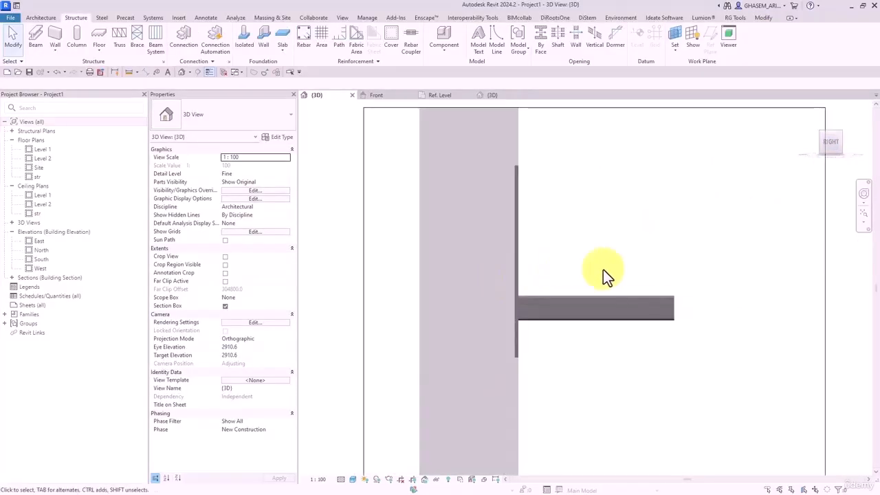
- Pull the section box's side face inward and return to the right-side view
middle_click_drag(602, 269, 524, 289, "shift")
left_click(662, 275)
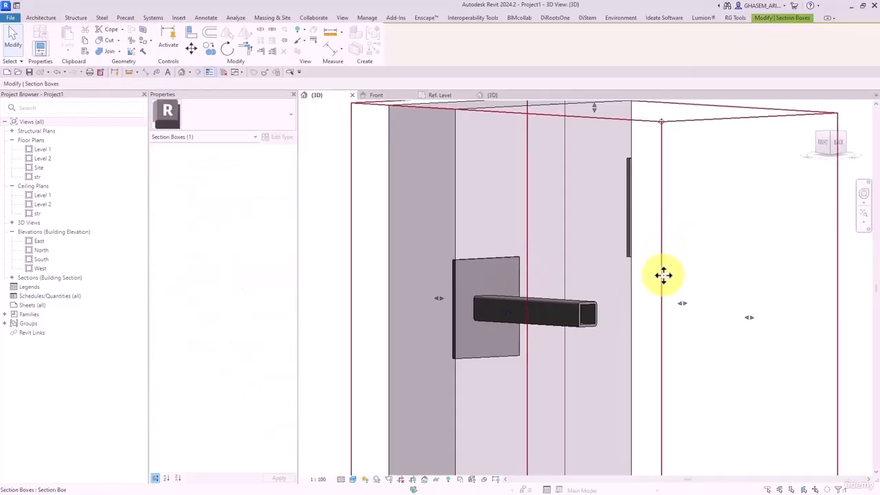
left_click_drag(749, 317, 706, 325)
middle_click_drag(694, 320, 714, 261, "shift")
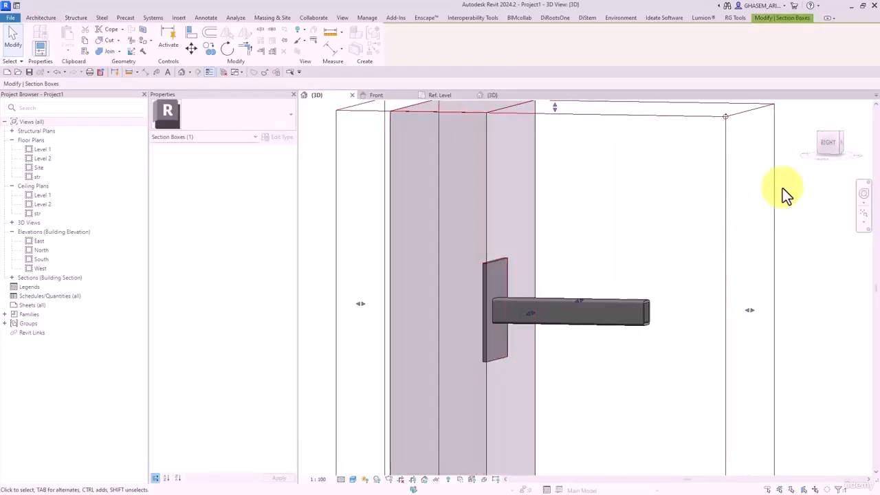
left_click(834, 142)
left_click(597, 347)
scroll(585, 296, "up", 2)
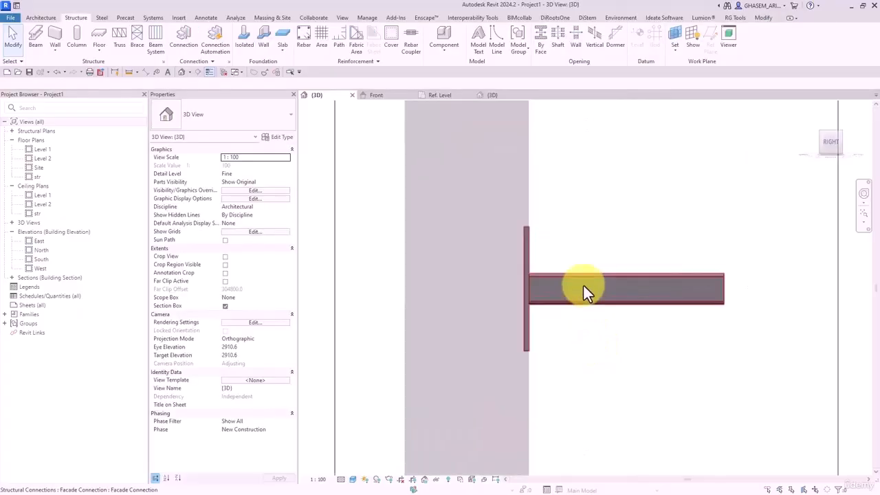
- Temporarily hide the connection to see the wall behind it, then restore it
left_click(582, 284)
key("h")
key("h")
middle_click_drag(608, 264, 507, 258, "shift")
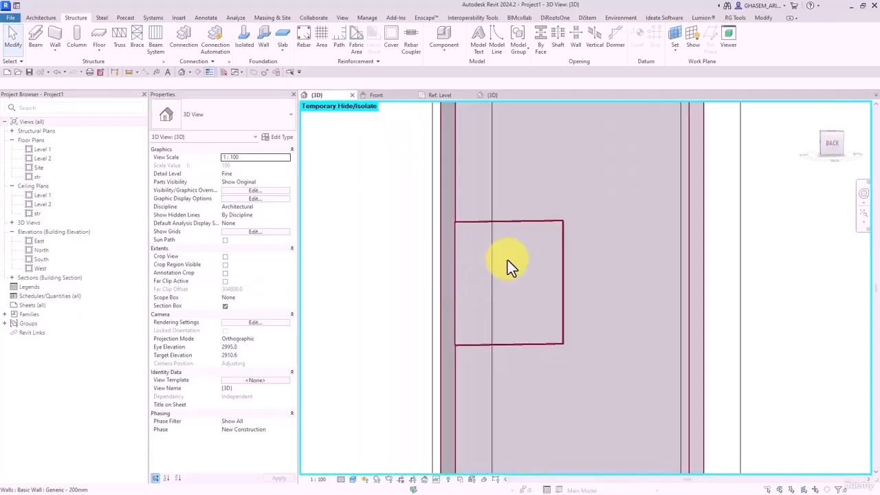
left_click(424, 479)
left_click(454, 467)
middle_click_drag(453, 467, 457, 363, "shift")
scroll(457, 363, "down", 5)
middle_click_drag(510, 353, 642, 333, "shift")
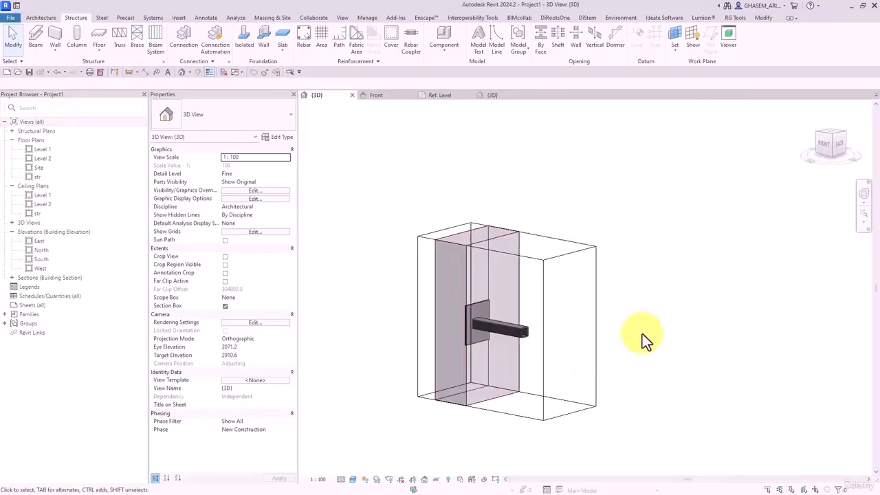
- Turn off the section box to show the whole model and select one connection
left_click(225, 305)
middle_click_drag(549, 275, 682, 339, "shift")
scroll(639, 296, "down", 5)
left_click(597, 292)
- Set the connection's Width_Plate to 150 and Length_Profile to 250 in Properties
scroll(596, 292, "up", 2)
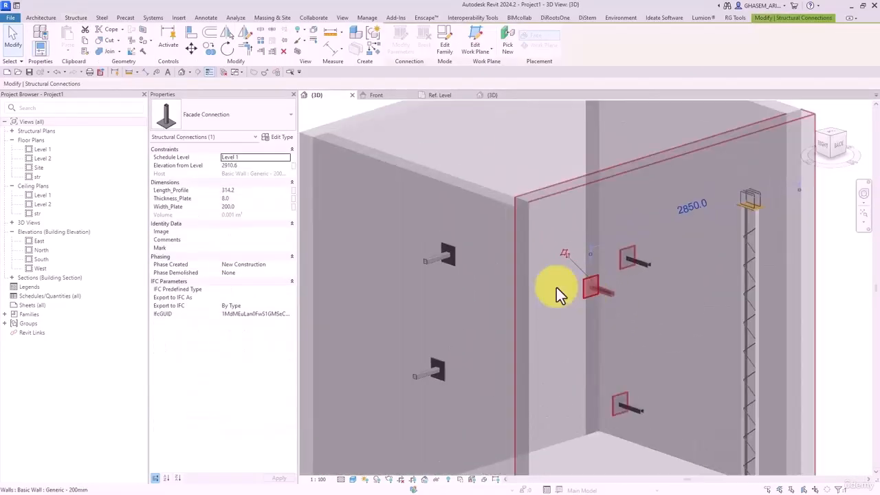
left_click(246, 207)
type("1")
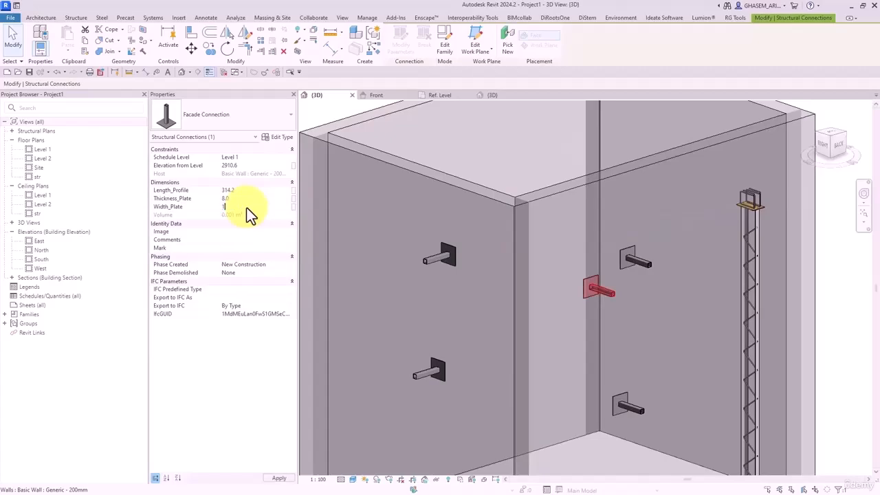
type("5")
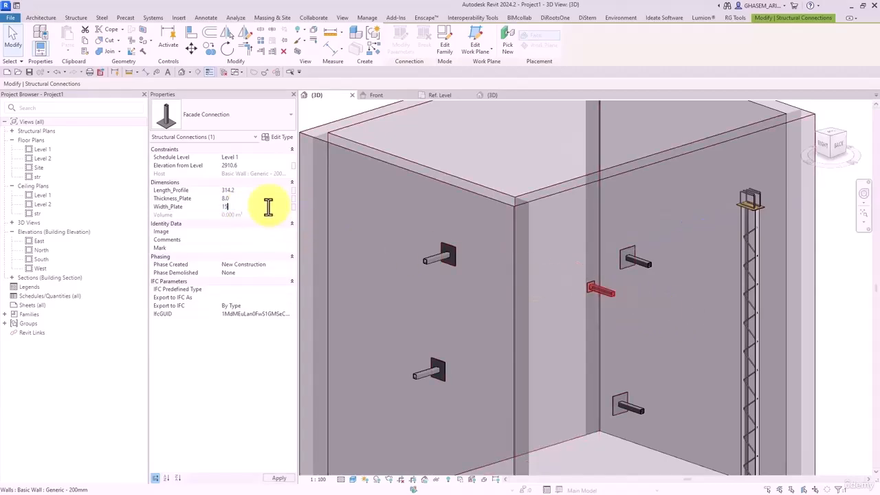
type("0")
left_click(250, 190)
type("20")
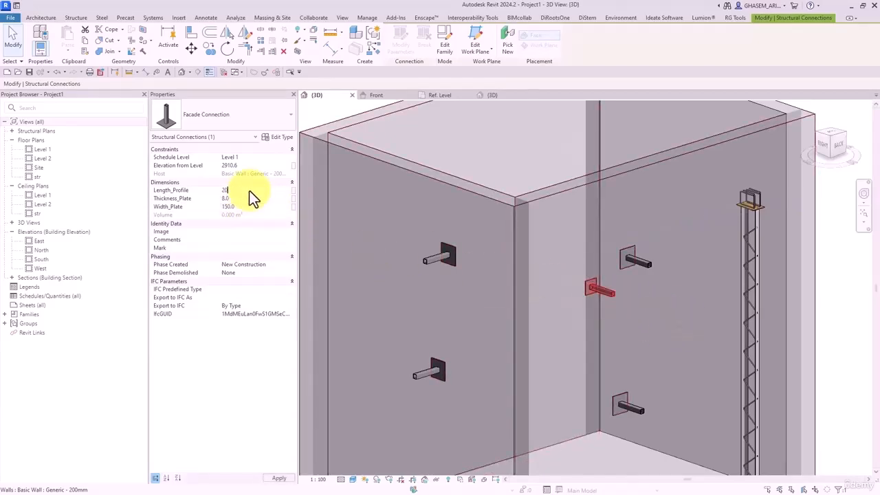
type("0")
left_click(248, 191)
type("150")
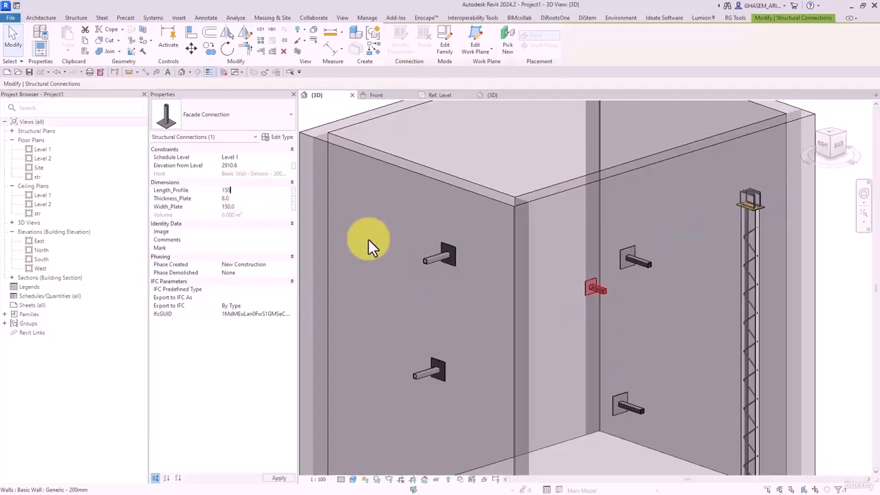
left_click(246, 191)
type("150")
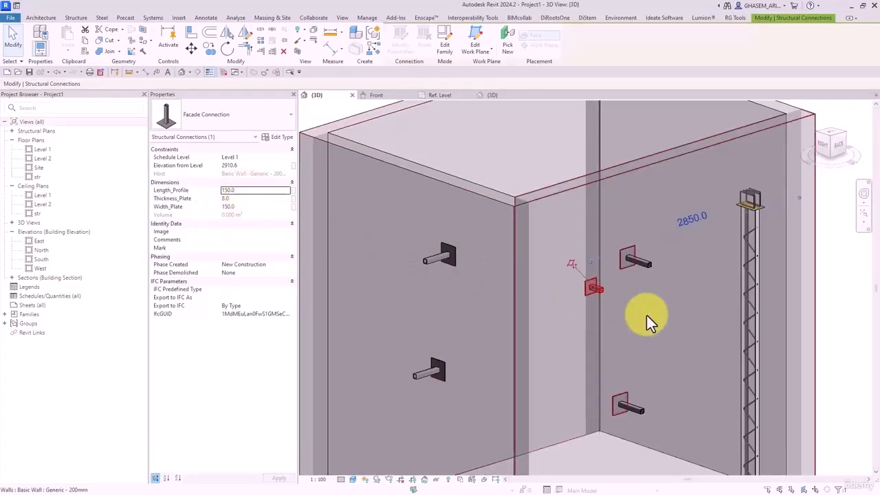
left_click(254, 191)
type("250")
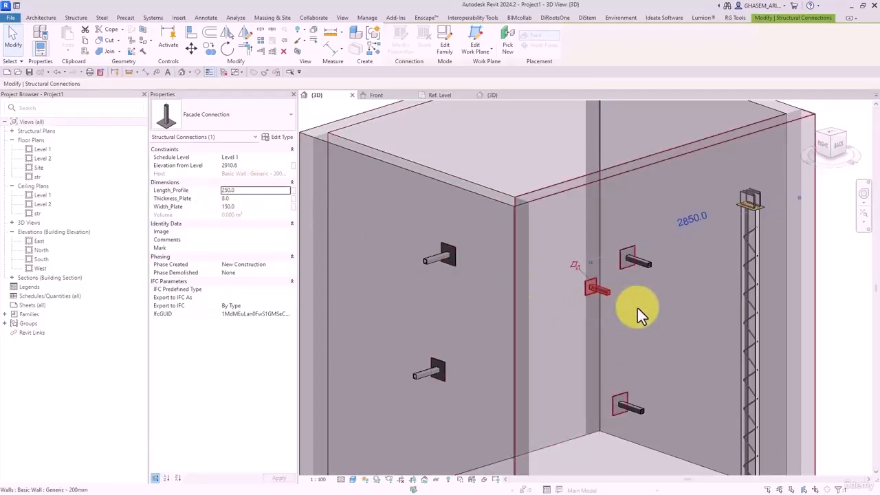
scroll(536, 208, "down", 2)
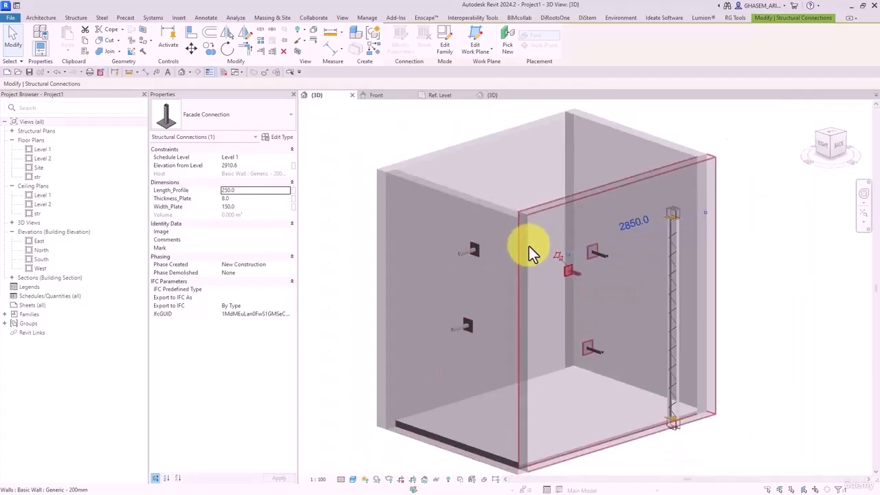
- Deselect the connection, orbit to face the brackets, and close the inactive views
key("Escape")
scroll(543, 303, "up", 5)
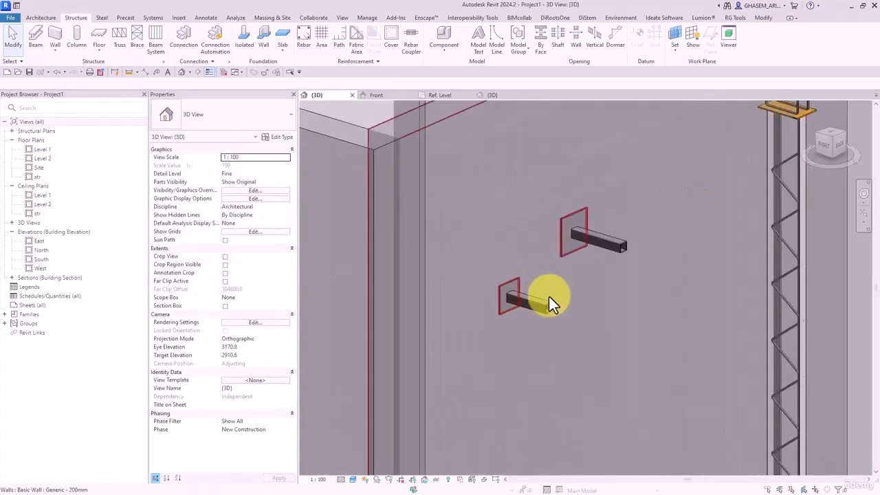
middle_click_drag(776, 245, 799, 267, "shift")
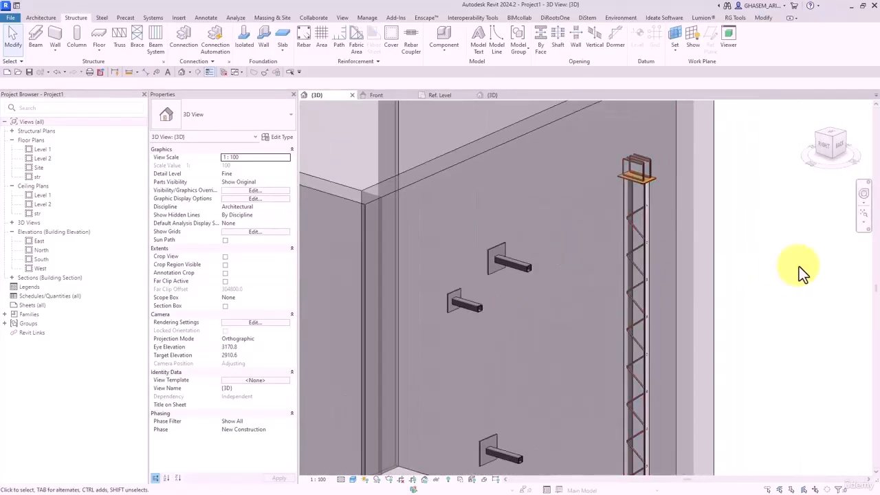
left_click(225, 71)
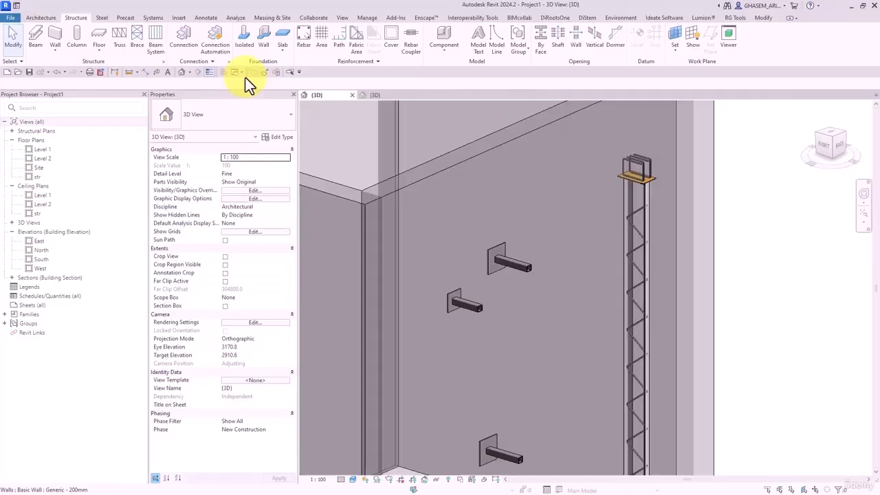
- In the family's Ref. Level plan, draw one horizontal and two vertical reference planes
left_click(378, 97)
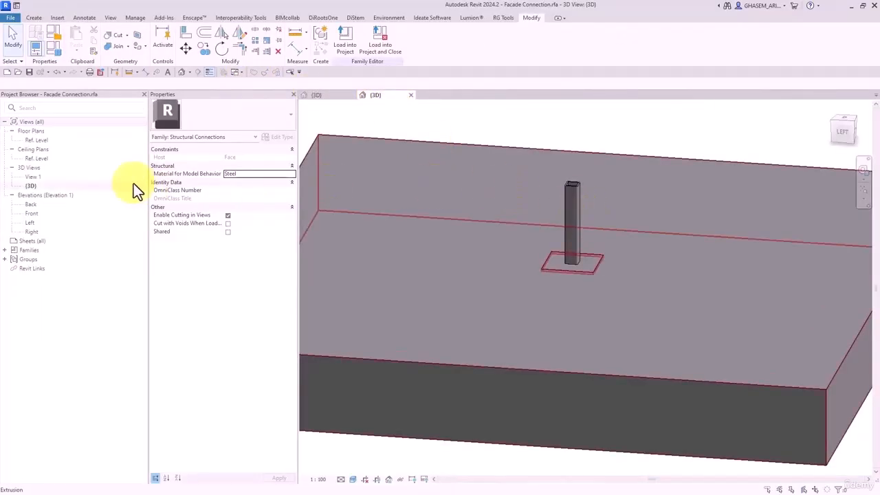
double_click(41, 143)
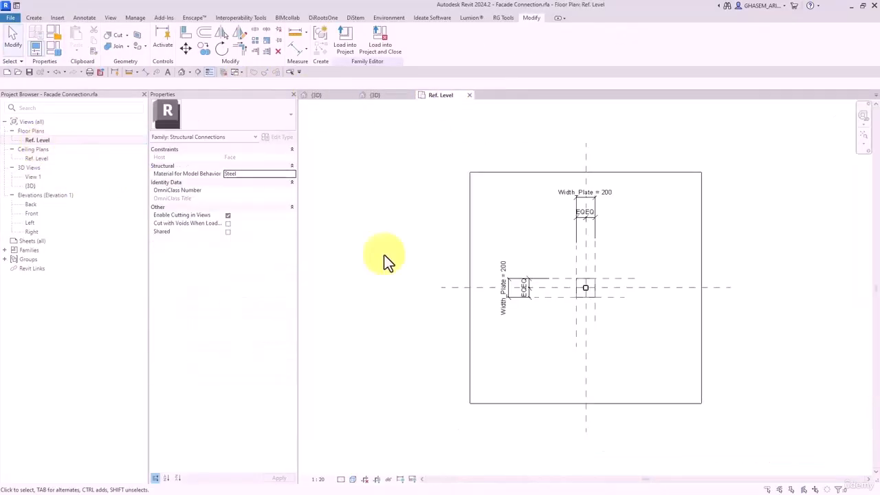
scroll(583, 289, "up", 3)
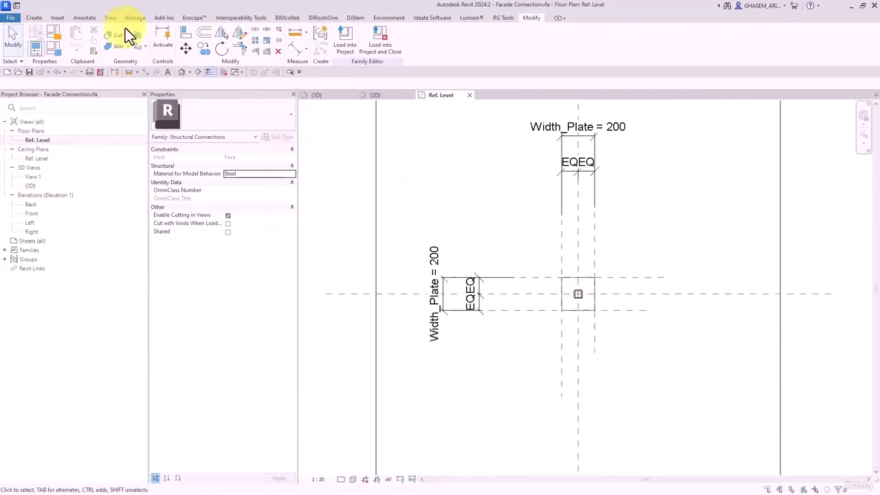
left_click(38, 18)
left_click(520, 42)
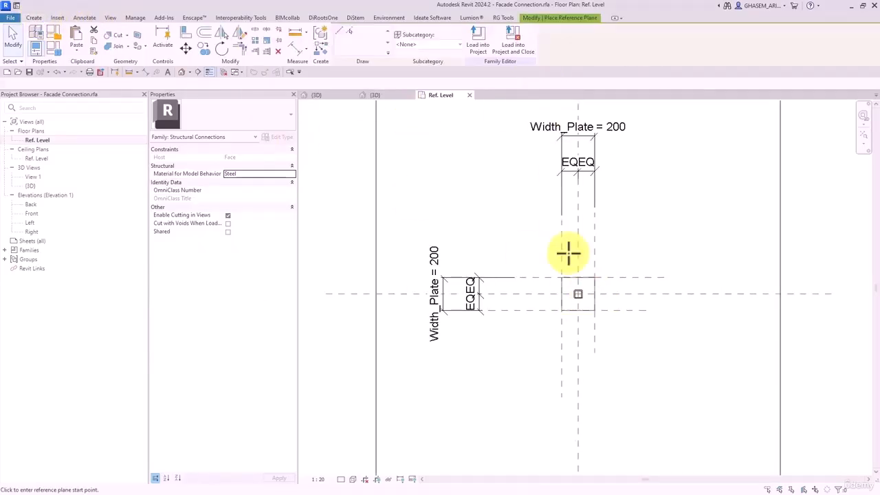
scroll(567, 274, "up", 4)
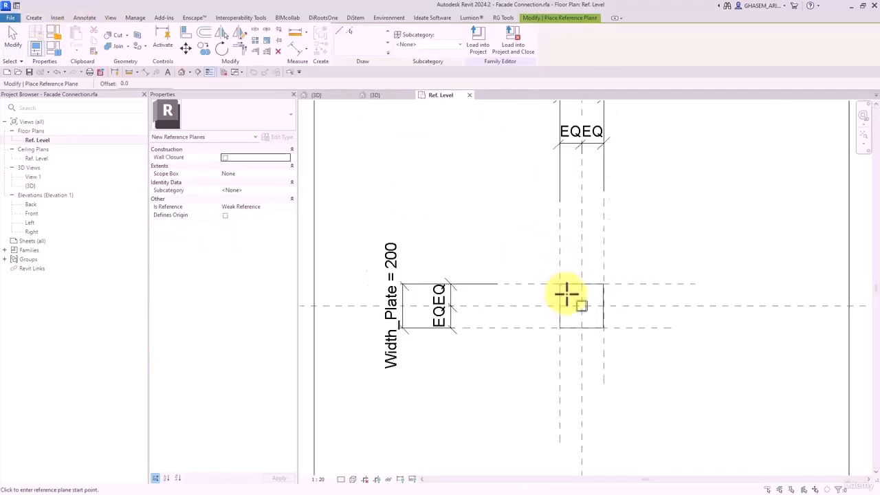
left_click(705, 297)
left_click(628, 250)
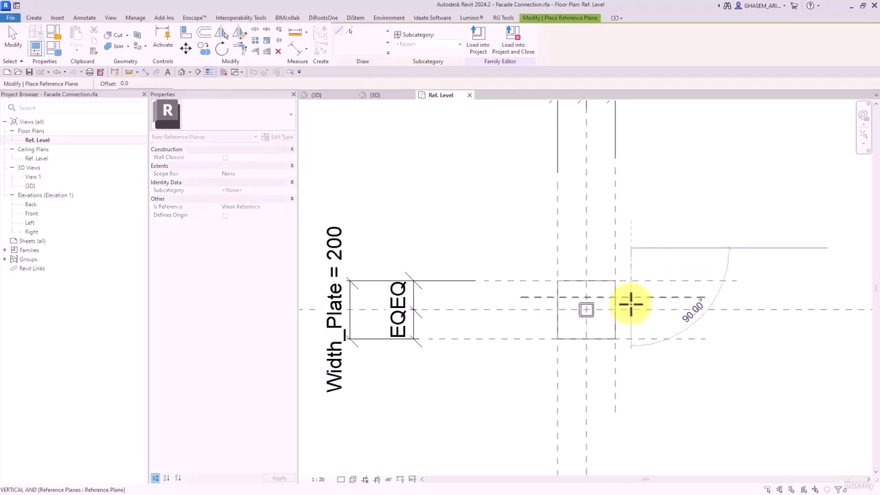
left_click(630, 383)
left_click(543, 234)
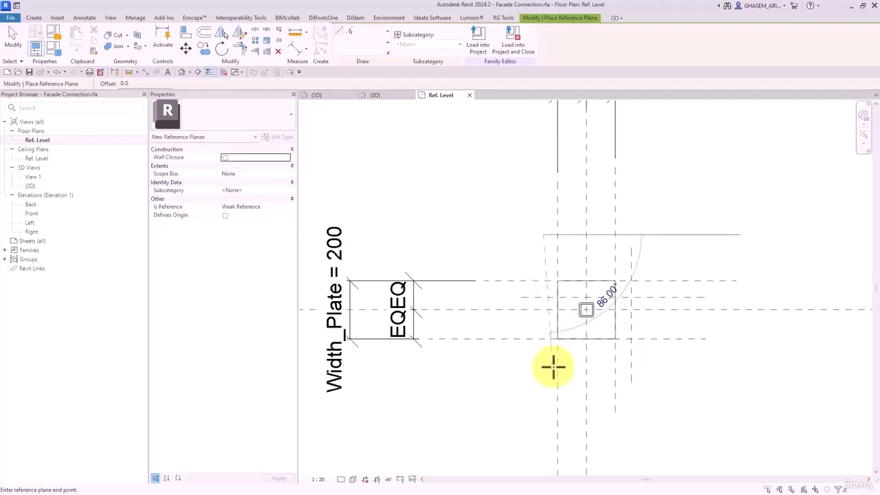
left_click(543, 411)
- Add a chain dimension across the three vertical planes and set it to EQ
left_click(295, 49)
left_click(630, 251)
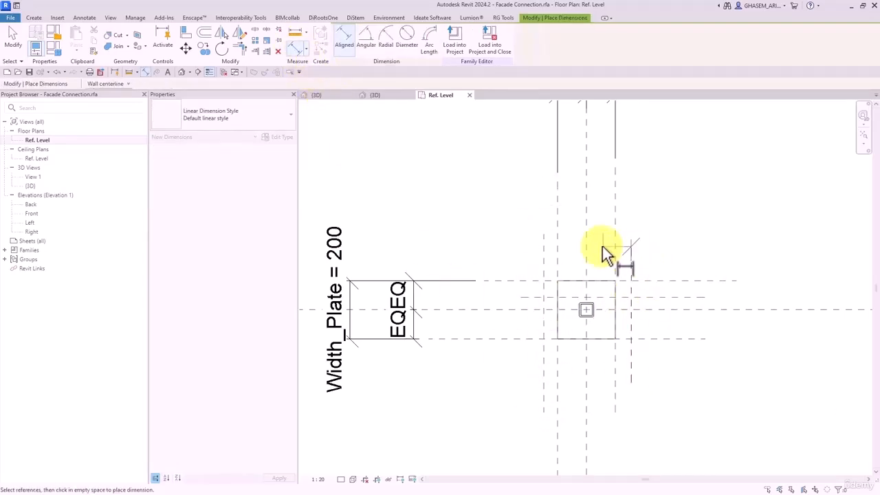
left_click(586, 248)
left_click(543, 252)
left_click(505, 195)
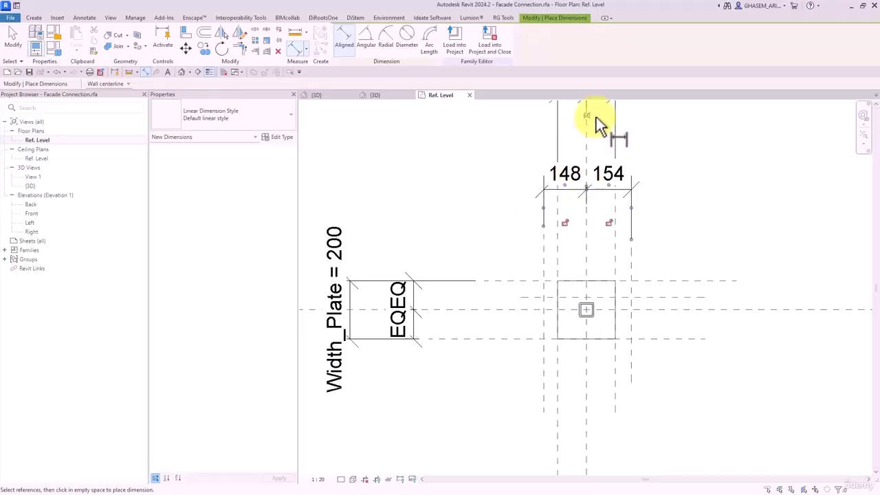
left_click(598, 126)
- Add the 308 overall dimension between the outer vertical planes
left_click(632, 264)
left_click(545, 265)
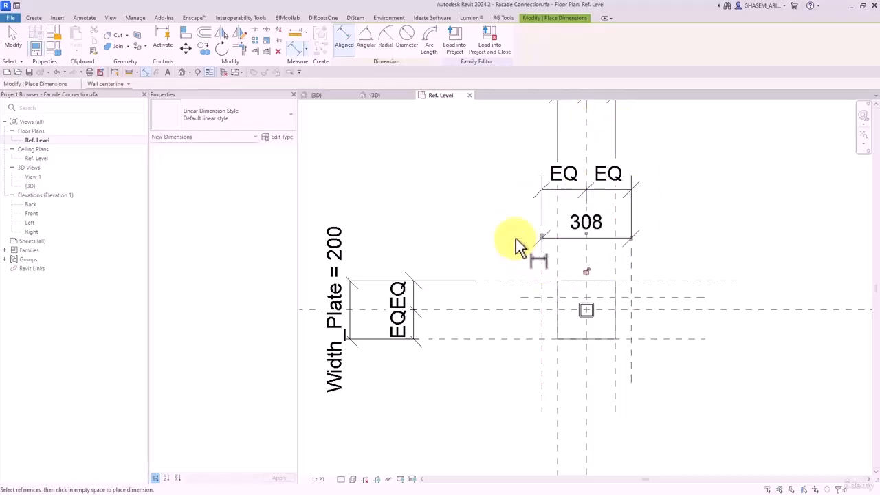
left_click(515, 238)
left_click(647, 296)
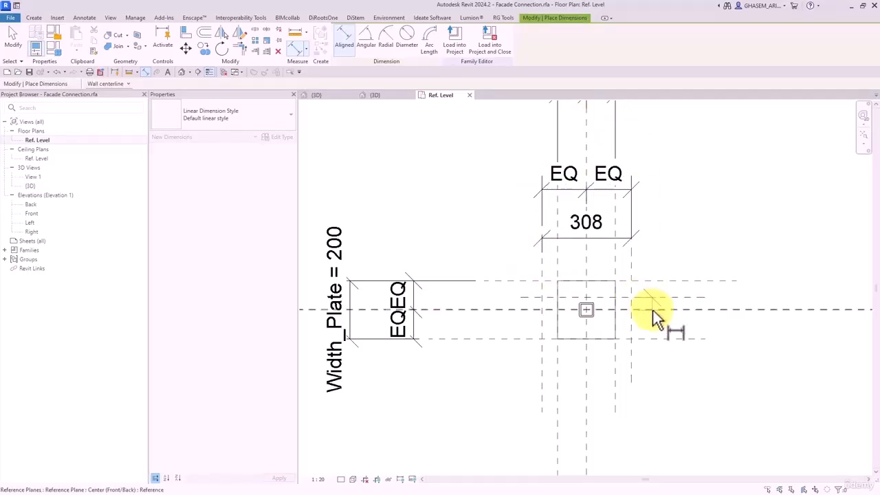
left_click(653, 310)
key("Escape")
key("Escape")
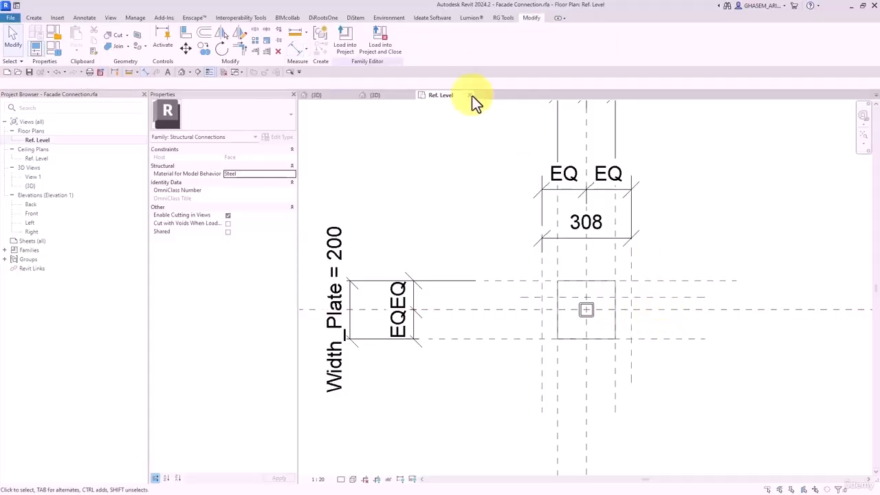
- Dimension the horizontal offset plane from the centre plane
left_click(293, 49)
left_click(661, 297)
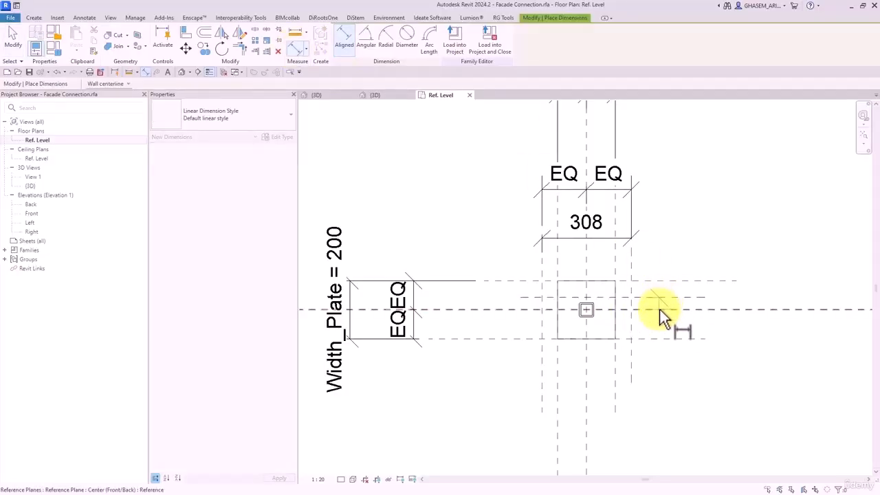
left_click(660, 309)
left_click(663, 325)
key("Escape")
key("Escape")
- Set the offset plane 25 from the centre plane and make that dimension permanent
left_click(695, 297)
scroll(649, 305, "up", 3)
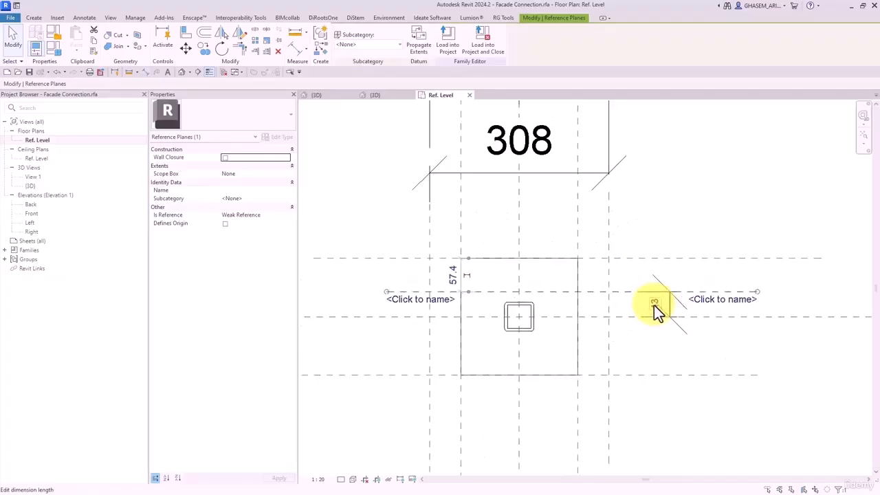
left_click(651, 304)
type("25")
key("Return")
left_click(638, 316)
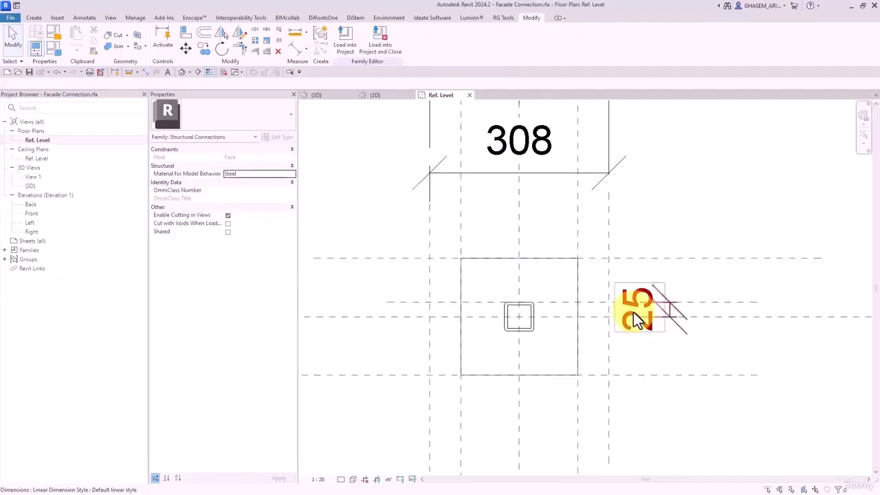
left_click(743, 198)
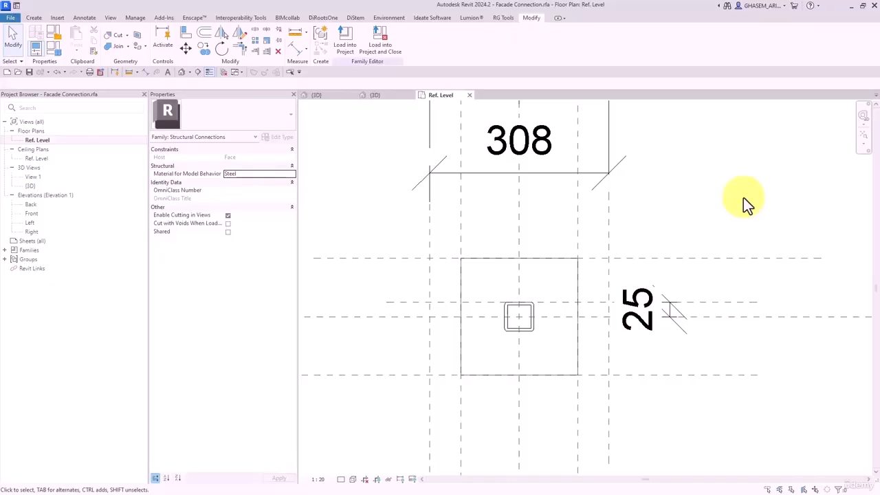
scroll(570, 196, "down", 4)
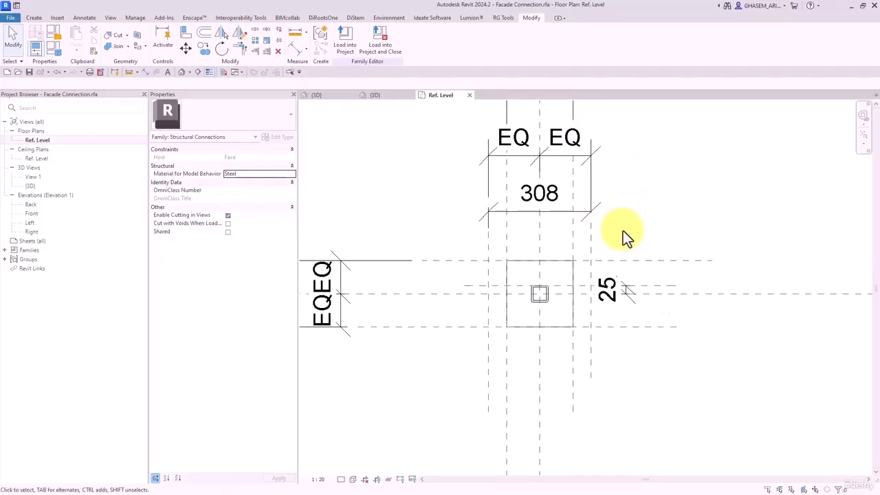
- For the 308 dimension, add a new shared parameter L_Shape_Length to the shared parameter file
left_click(565, 241)
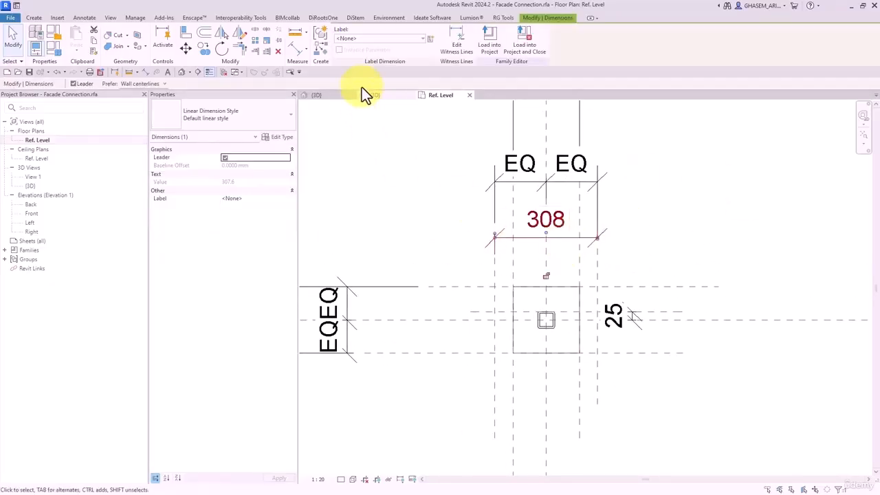
left_click(431, 38)
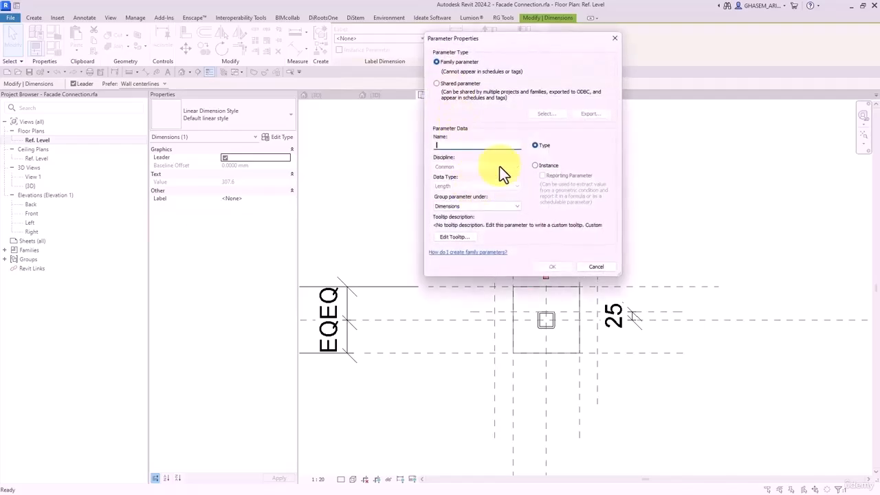
left_click(456, 84)
left_click(544, 114)
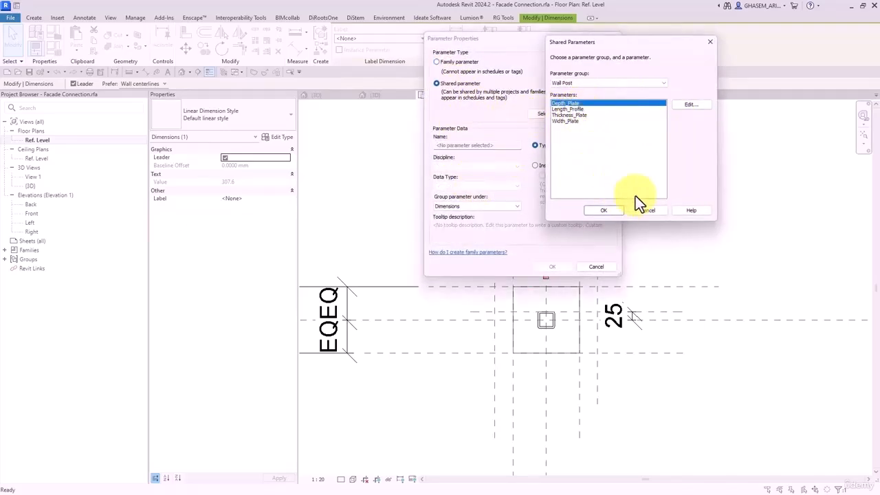
left_click(690, 105)
left_click(514, 128)
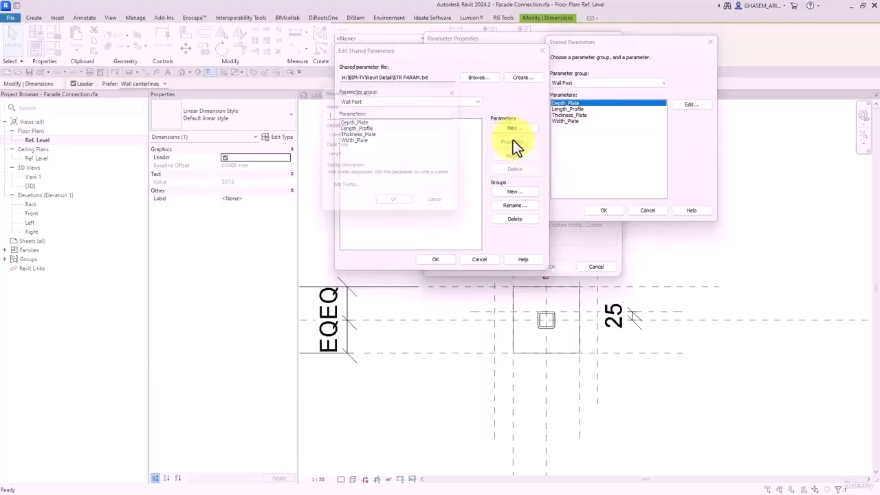
type("L")
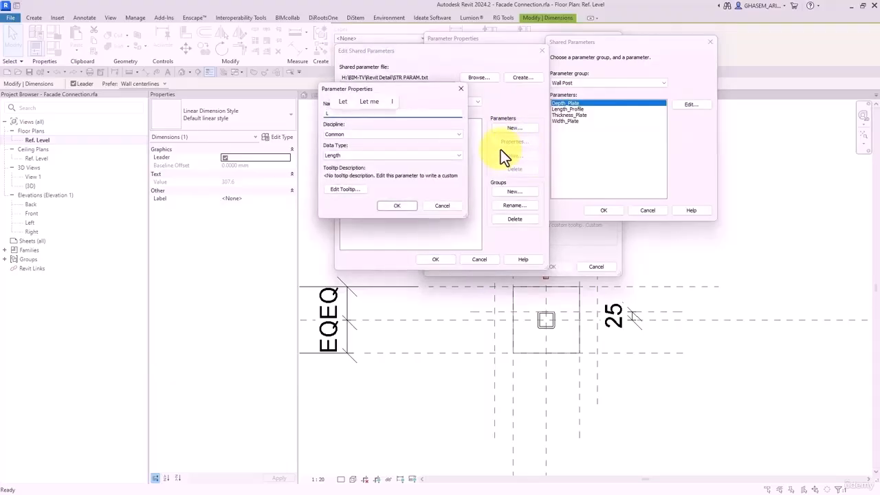
type("_Shape")
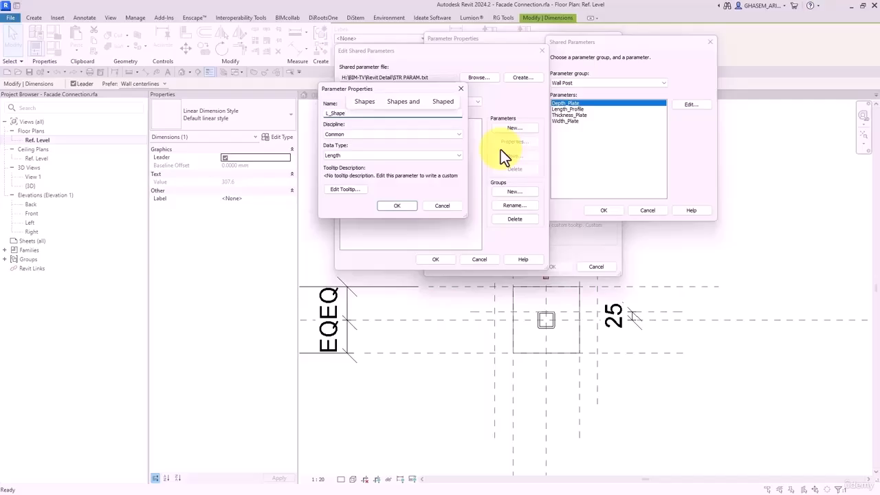
type("_Length")
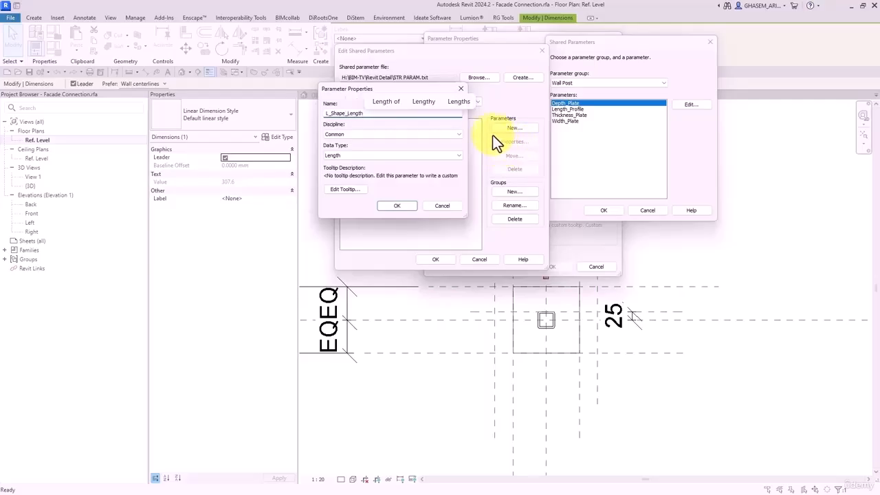
left_click(397, 207)
left_click(435, 259)
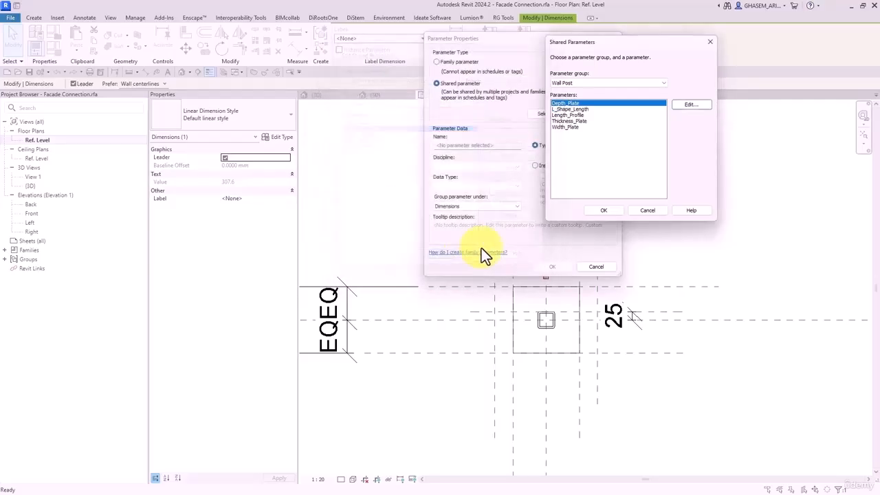
- Choose L_Shape_Length and apply it as the 308 dimension's label
left_click(578, 109)
left_click(603, 209)
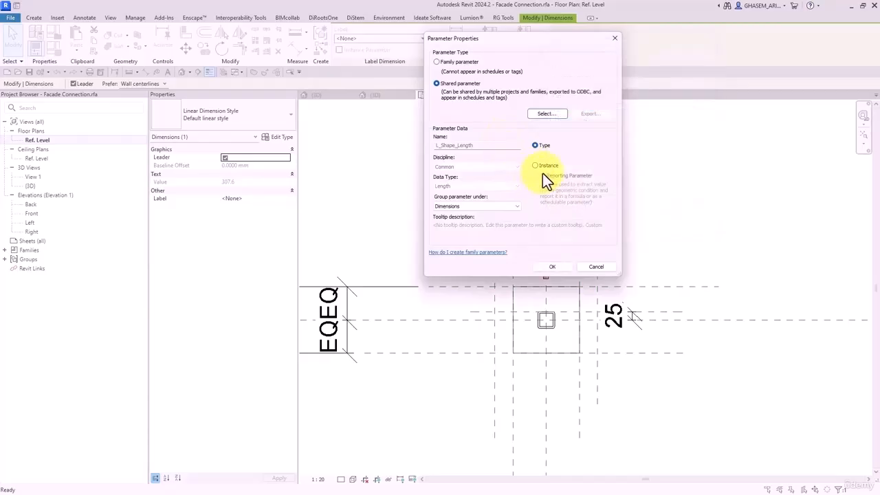
left_click(552, 267)
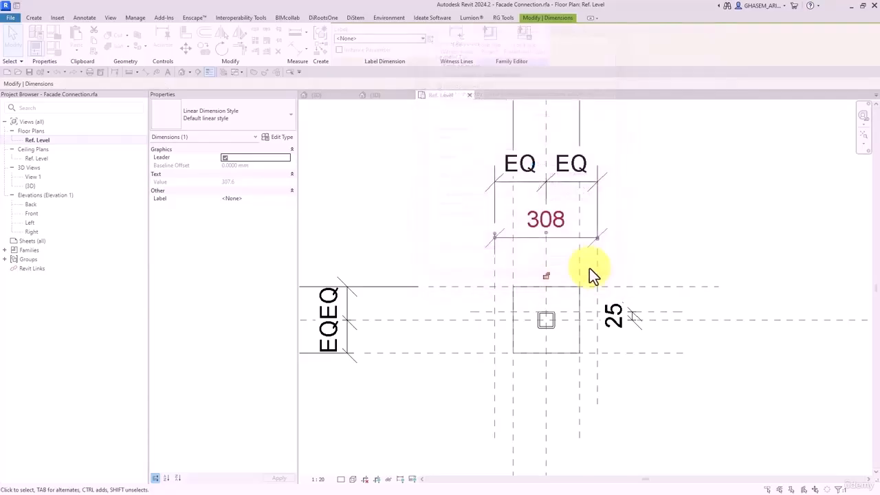
key("Escape")
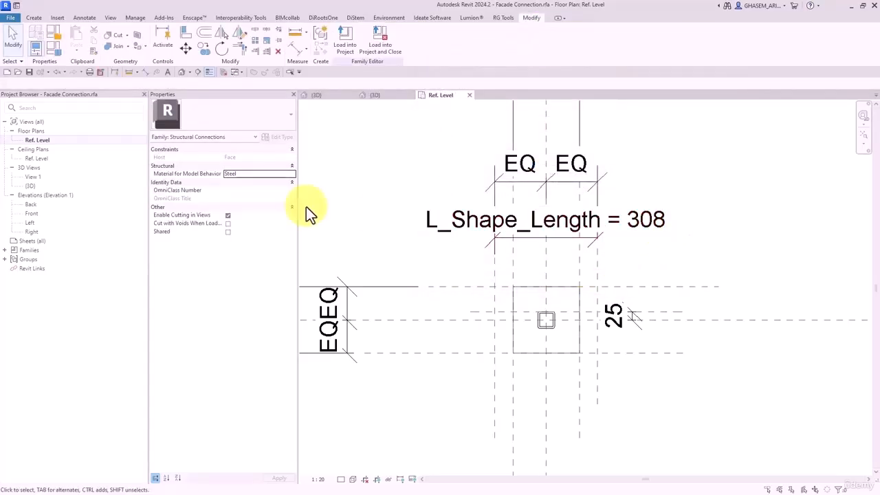
- Give the offset reference plane a name in the Ref. Level plan
double_click(32, 214)
scroll(525, 304, "up", 3)
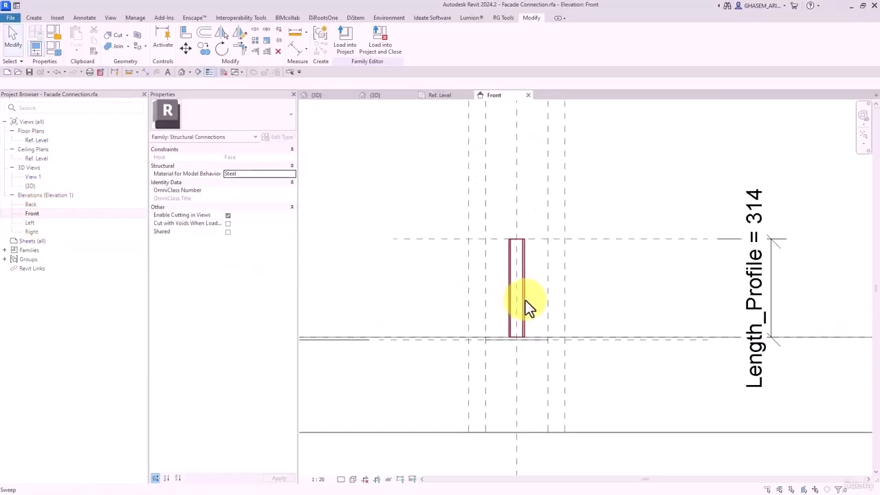
left_click(35, 18)
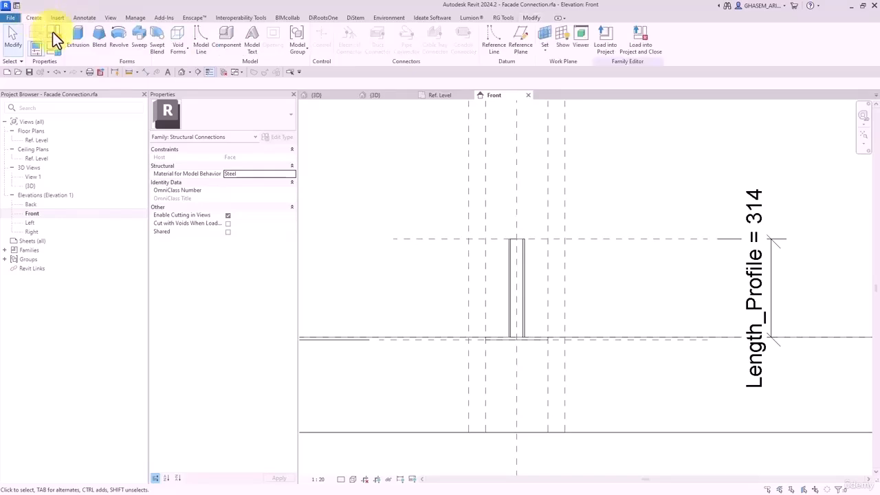
left_click(32, 131)
double_click(39, 140)
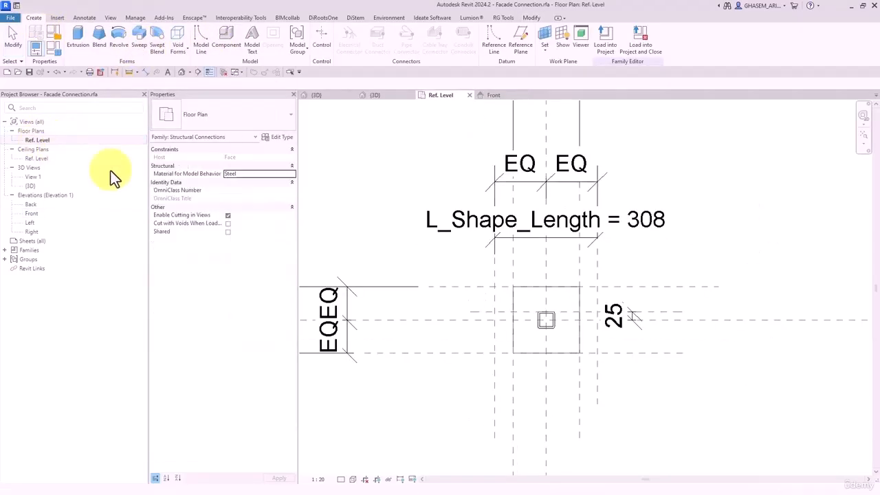
left_click(652, 320)
left_click(651, 322)
type("a")
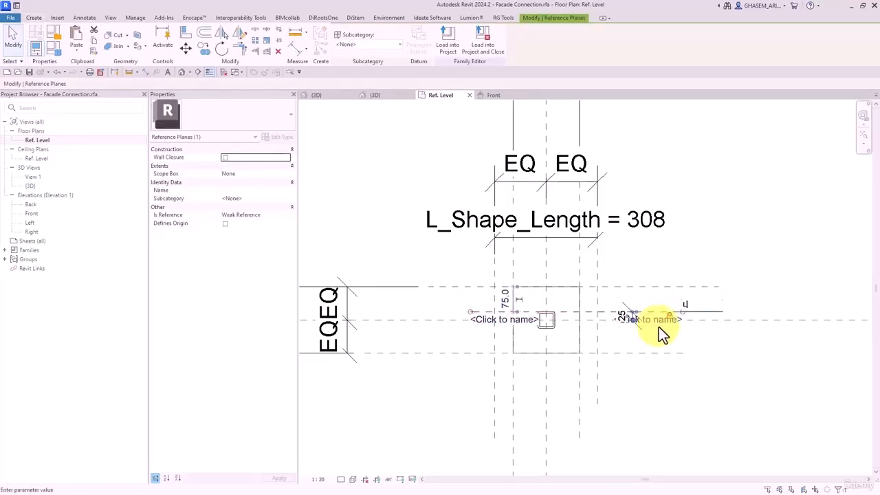
left_click(694, 386)
left_click(695, 386)
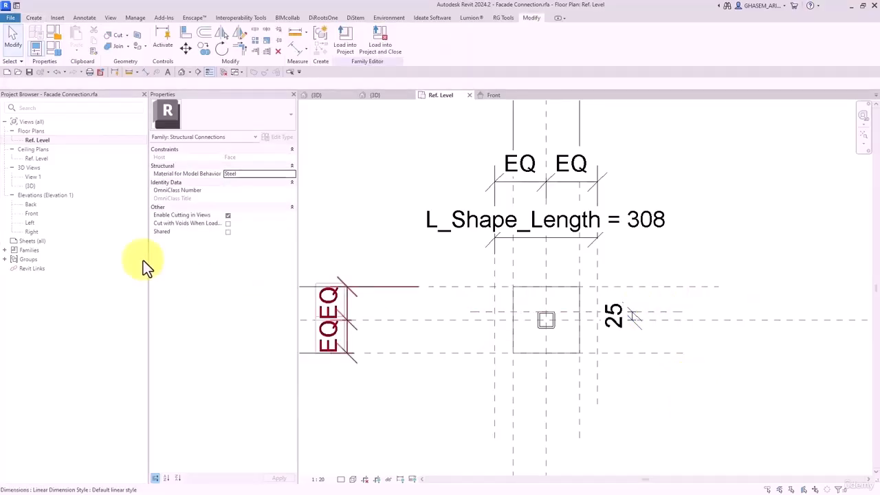
- In the Front elevation, start a sweep with reference plane L as work plane and sketch its path
double_click(32, 213)
left_click(34, 18)
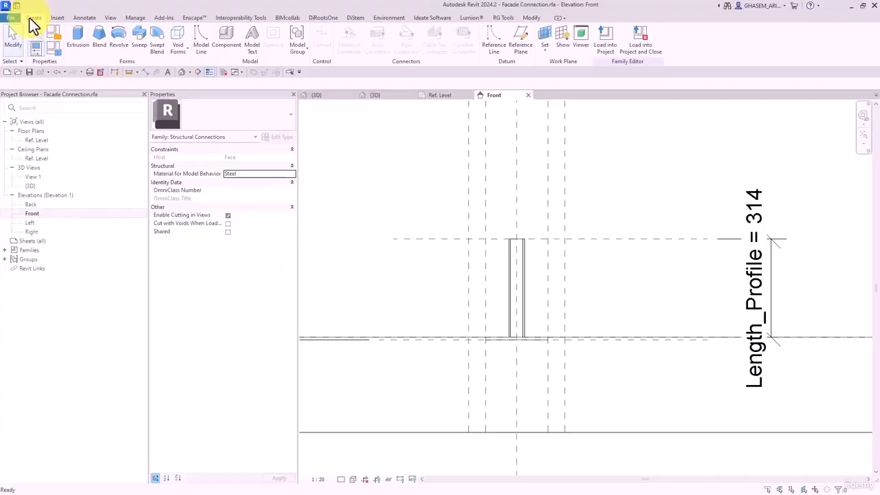
left_click(140, 39)
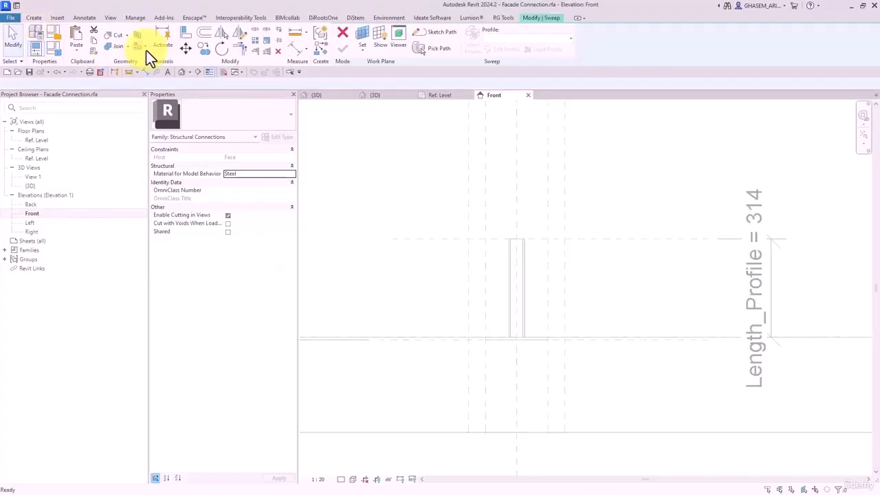
left_click(371, 35)
left_click(474, 161)
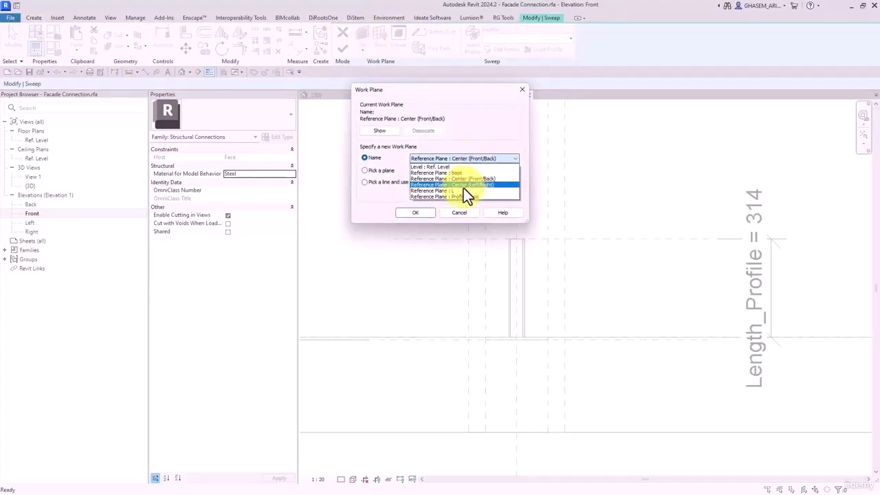
left_click(463, 190)
left_click(415, 213)
left_click(423, 38)
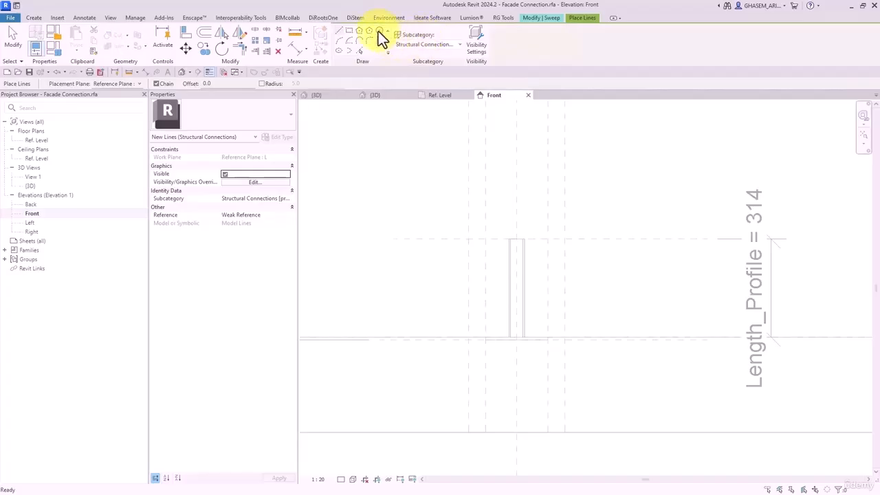
left_click(540, 18)
left_click(400, 38)
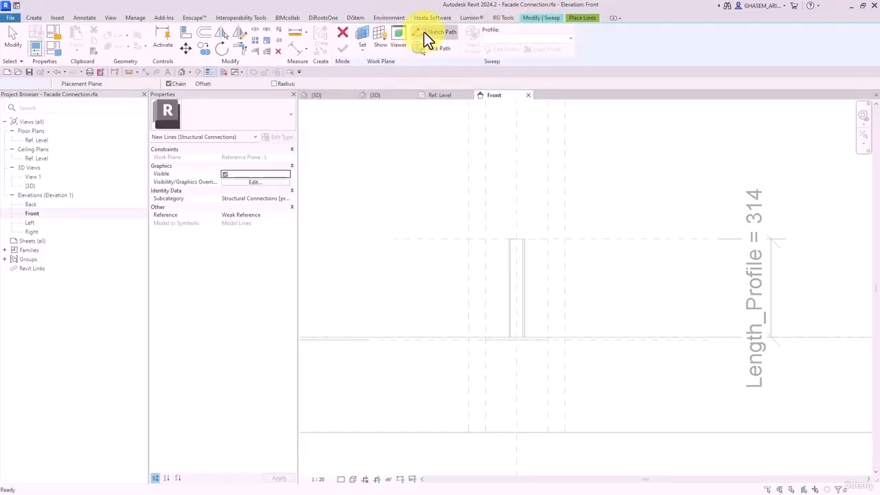
scroll(502, 270, "up", 2)
- Draw the path line and align and lock its ends to the reference planes
left_click(536, 237)
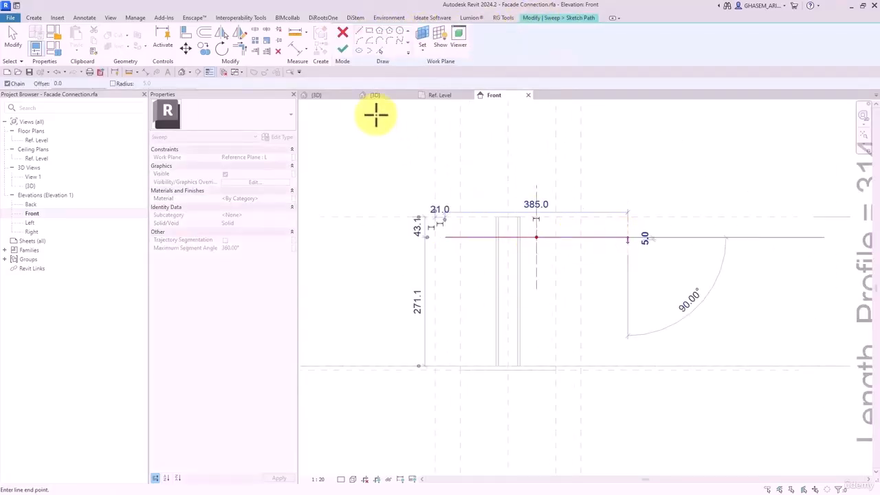
left_click(184, 33)
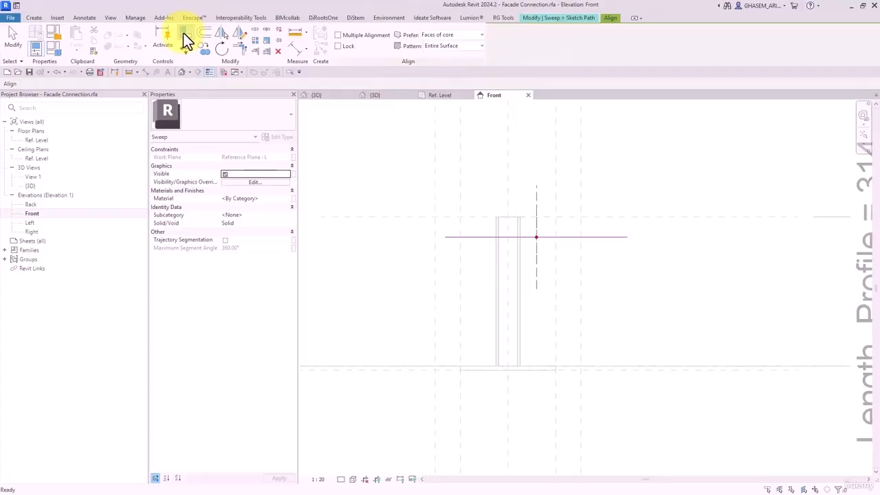
left_click(620, 217)
left_click(613, 237)
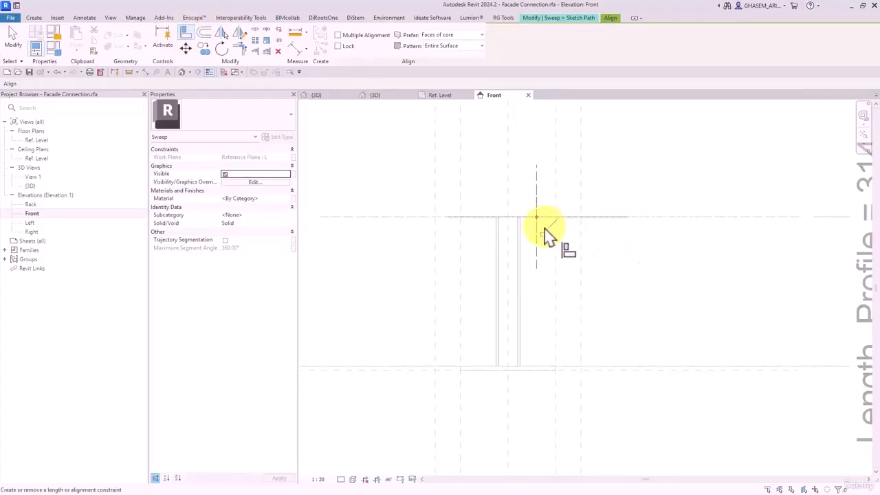
left_click(581, 260)
left_click(626, 218)
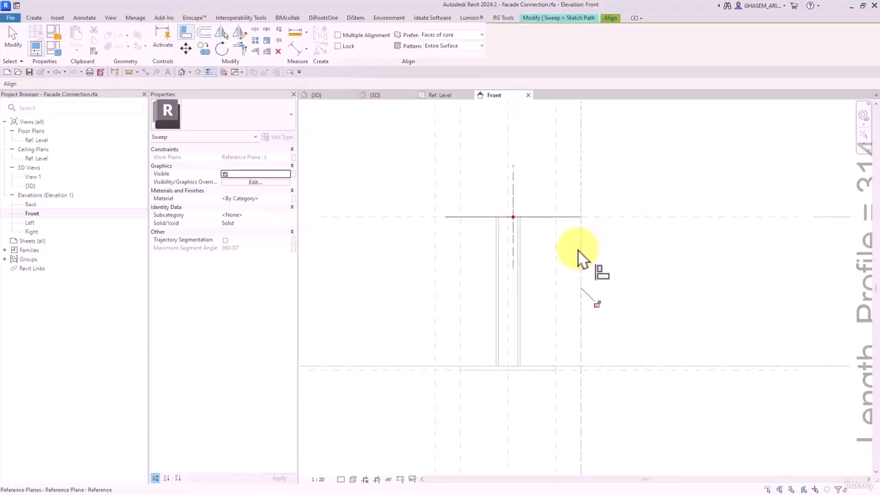
left_click(434, 261)
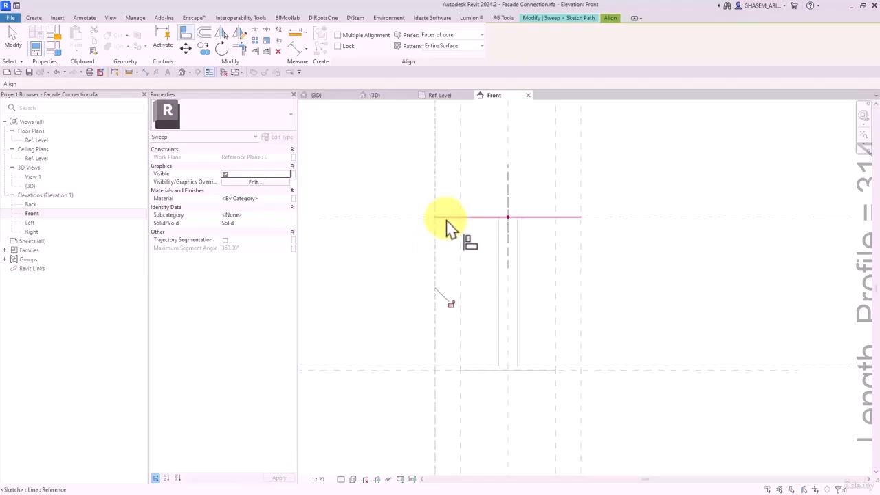
left_click(448, 217)
left_click(450, 304)
- Finish the sweep path, check it in 3D, and go to the Home screen's Recent Files
left_click(181, 74)
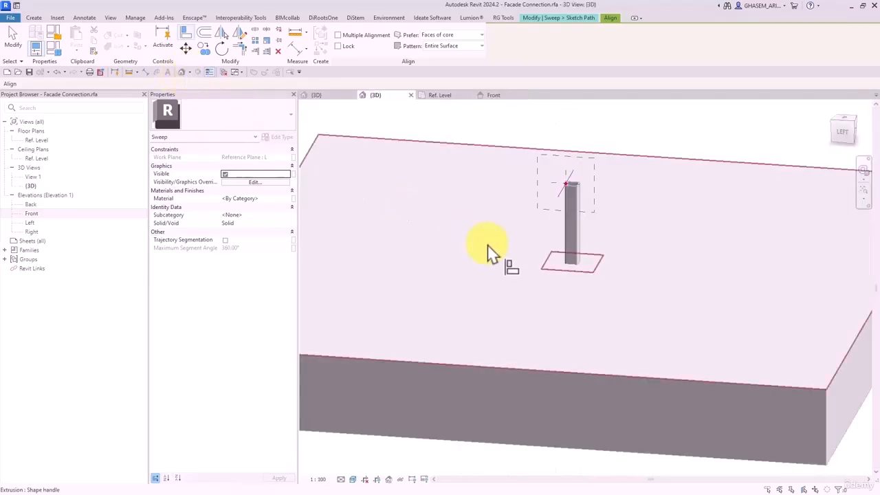
middle_click_drag(577, 258, 488, 313, "shift")
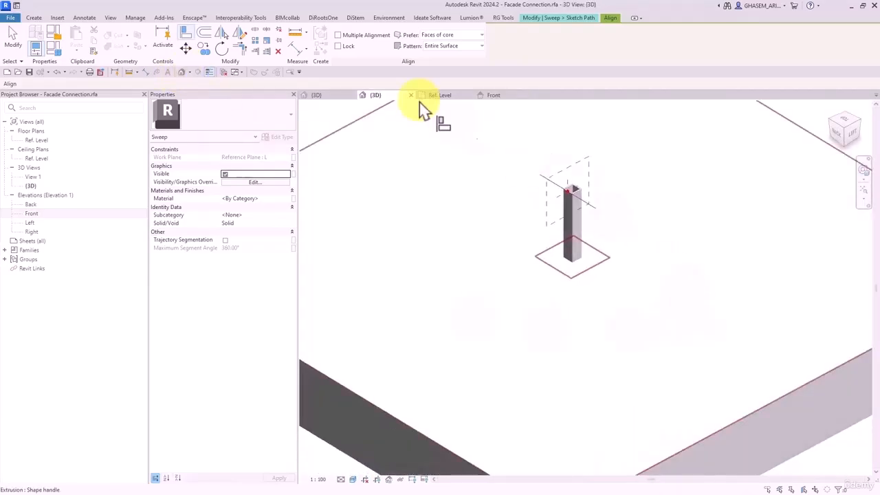
left_click(563, 18)
left_click(339, 50)
middle_click_drag(563, 265, 614, 241, "shift")
scroll(572, 198, "up", 3)
left_click(18, 8)
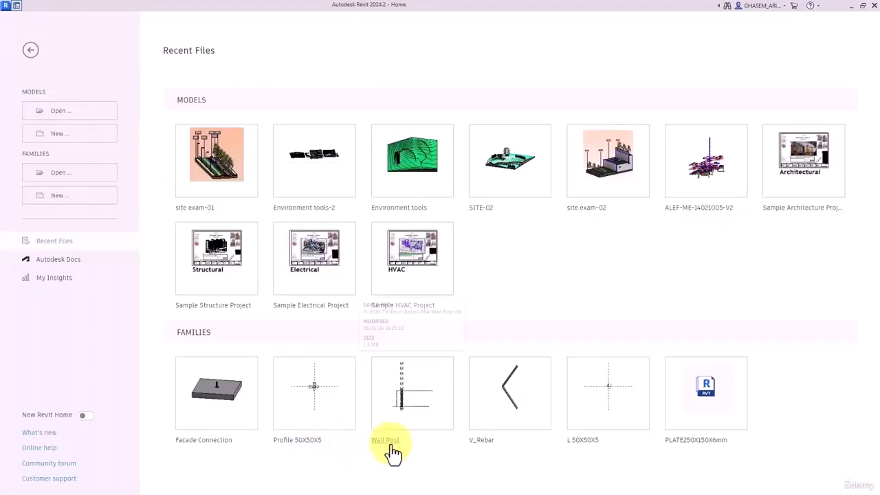
- Load the L 50X50X5 profile family into Facade Connection.rfa
left_click(592, 451)
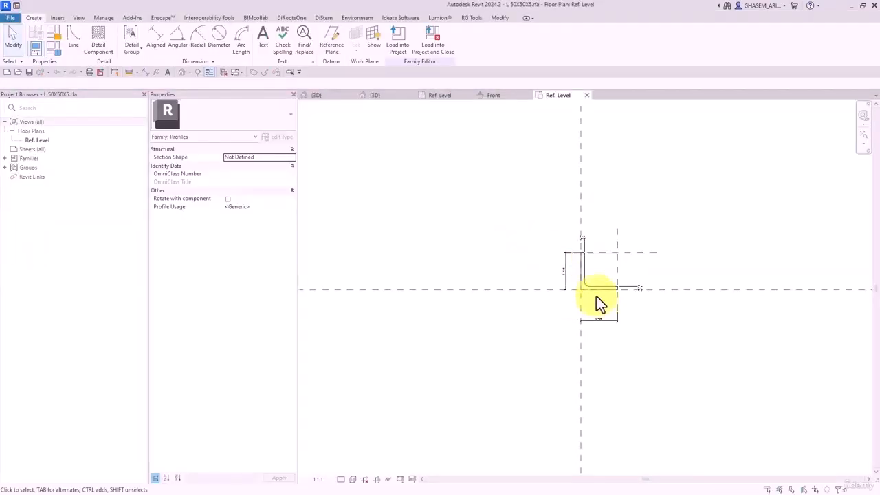
left_click(434, 35)
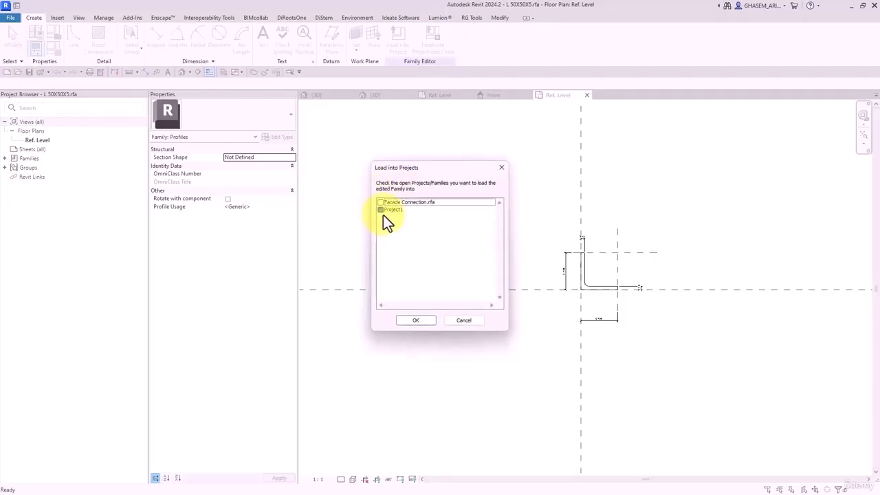
left_click(380, 202)
left_click(417, 319)
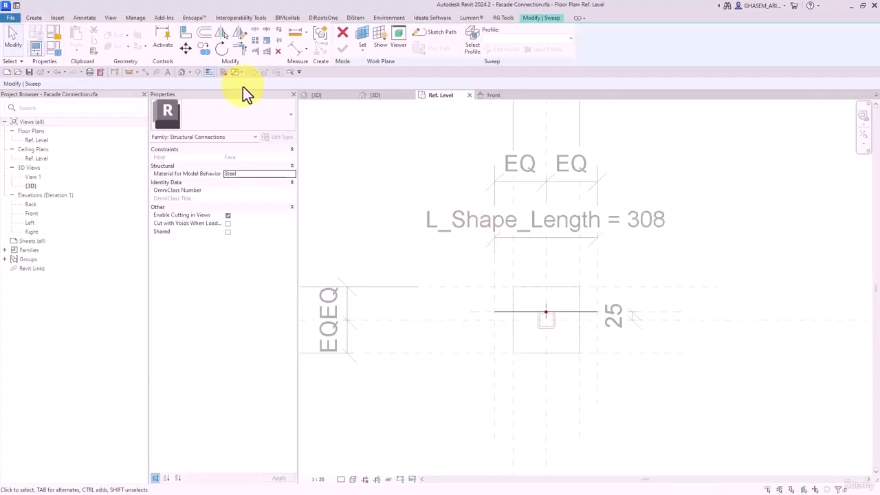
- Assign the L 50X50X5 profile to the sweep and finish the sweep
left_click(182, 73)
left_click(473, 53)
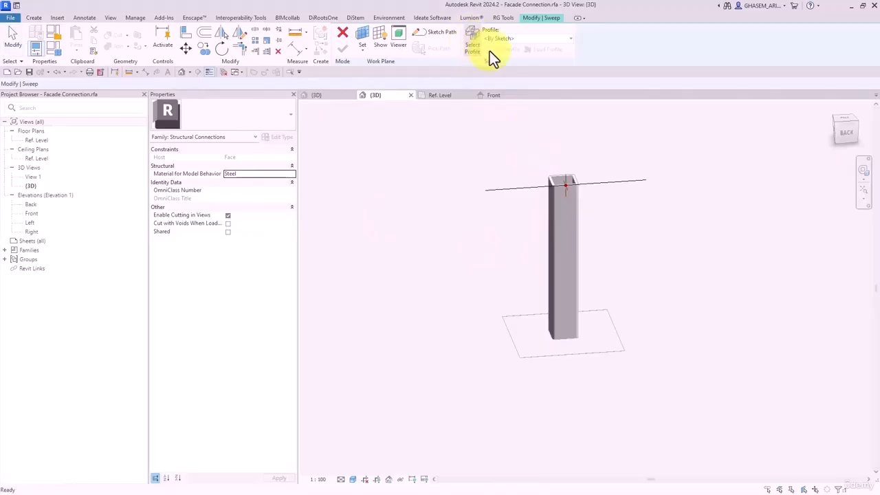
left_click(511, 39)
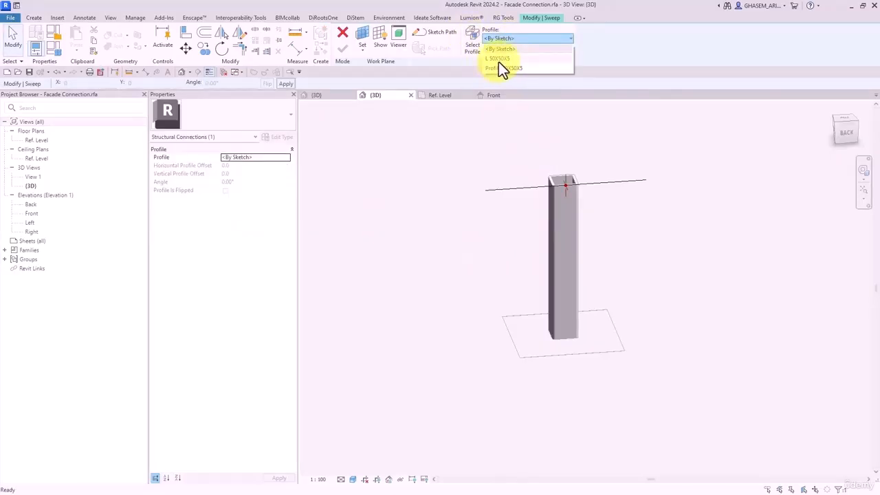
left_click(499, 59)
middle_click_drag(544, 303, 705, 226, "shift")
left_click(343, 50)
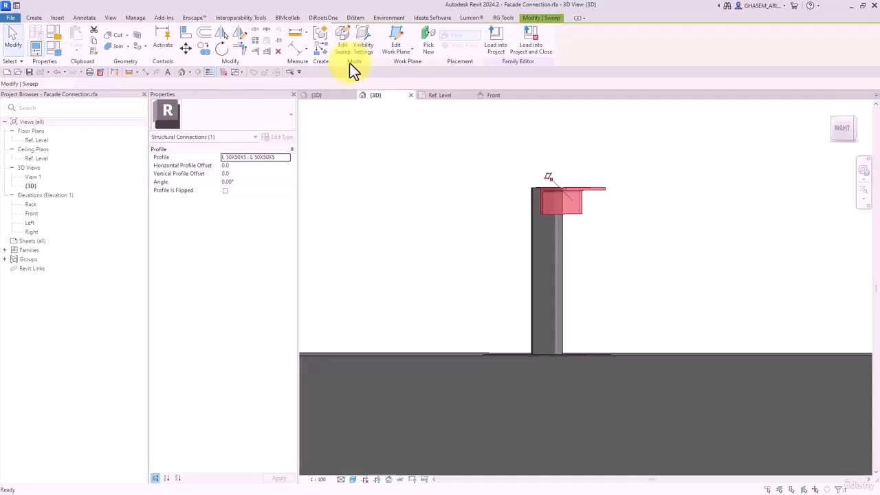
- Associate the L-angle sweep's Material with the M-Profile family parameter
left_click(454, 130)
middle_click_drag(455, 132, 527, 279, "shift")
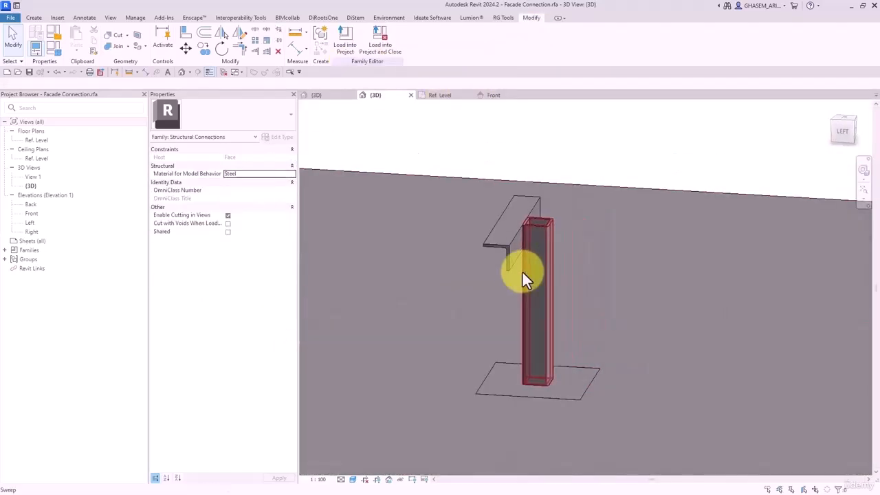
left_click(526, 212)
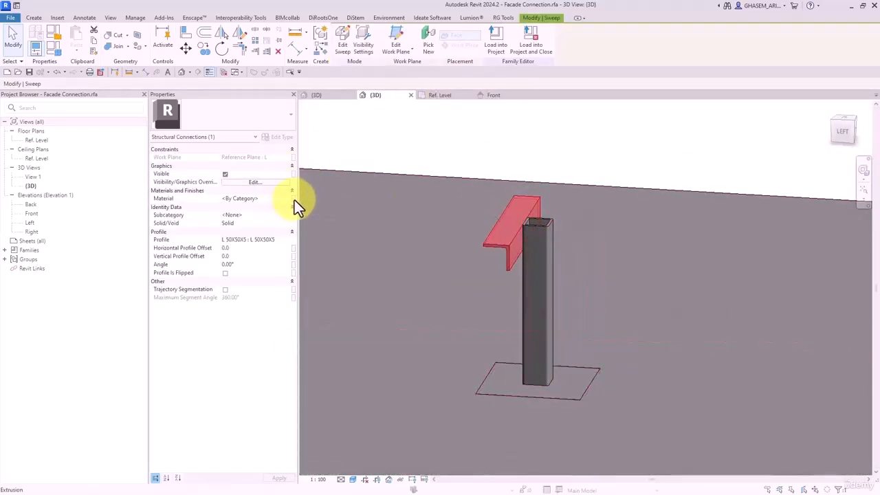
left_click(292, 198)
left_click(323, 151)
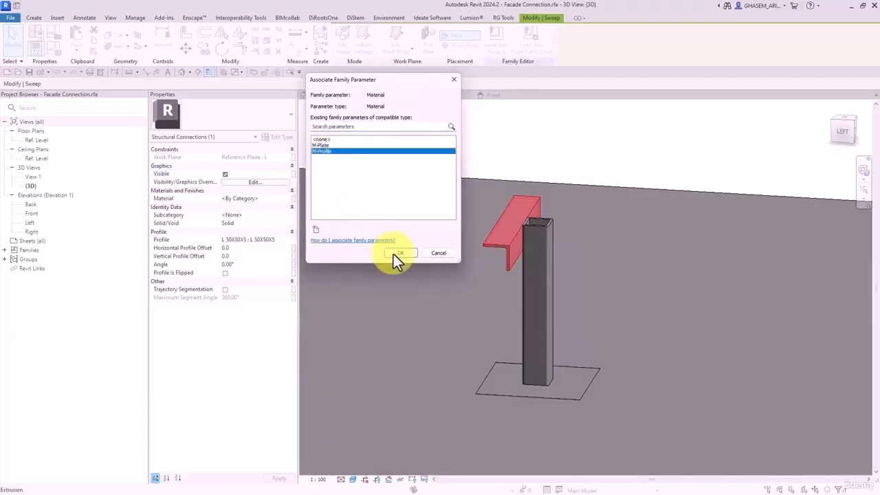
left_click(395, 253)
left_click(606, 128)
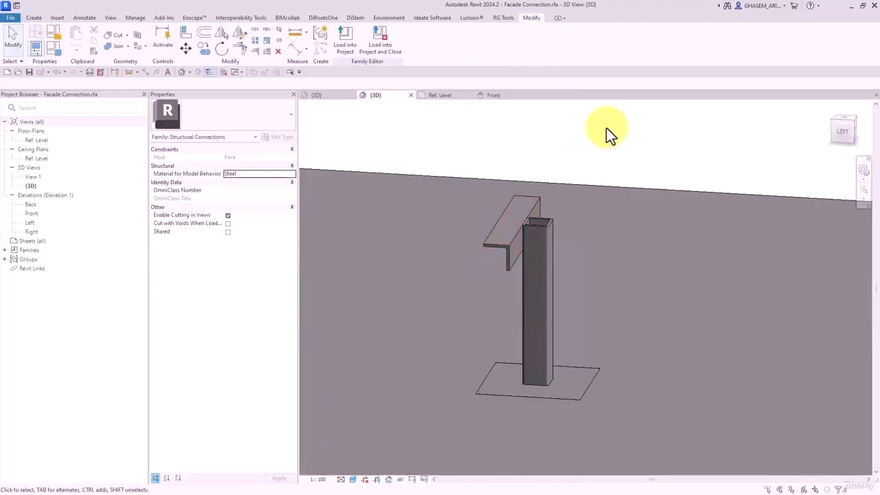
- Load Facade Connection into Project1, overwriting the existing version
left_click(352, 43)
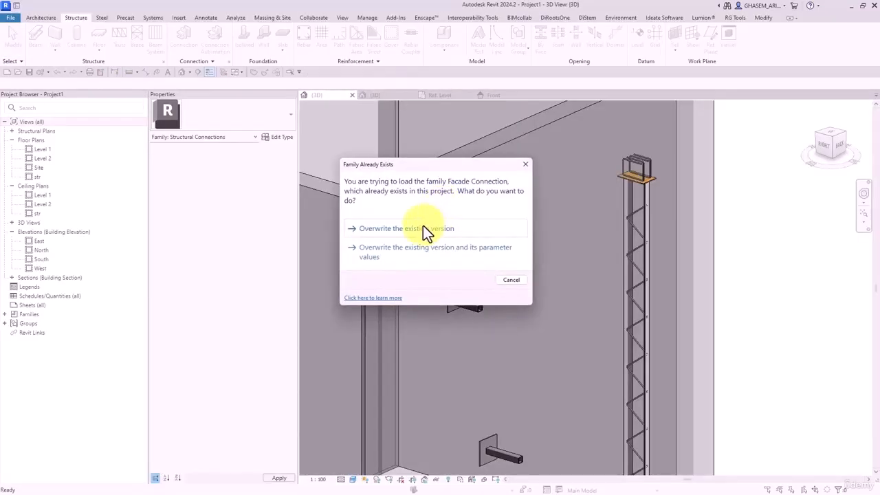
left_click(424, 230)
left_click(501, 290)
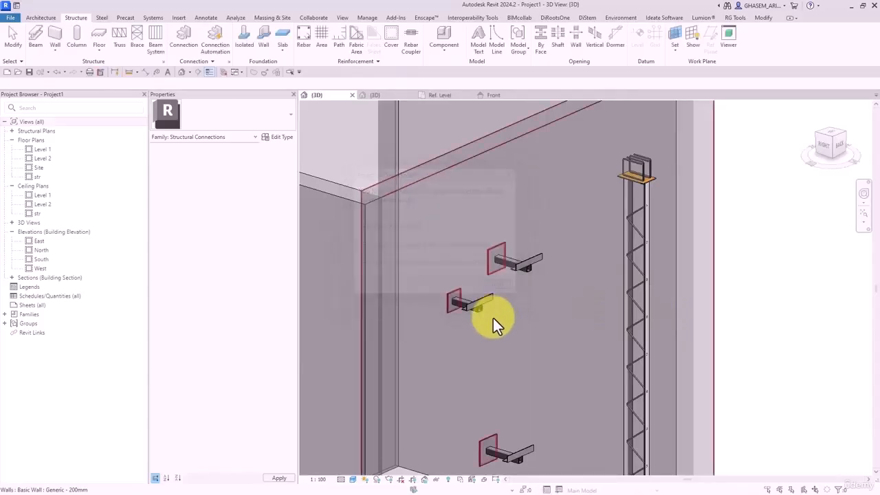
middle_click_drag(493, 318, 521, 266, "shift")
scroll(512, 262, "up", 2)
- Set a wall connection's L_Shape_Length to 150 and Length_Profile to 250
left_click(521, 266)
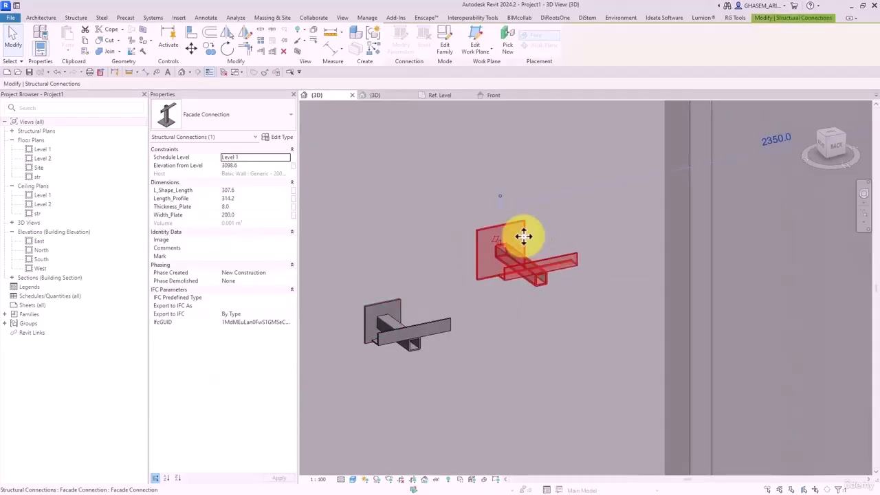
left_click(246, 191)
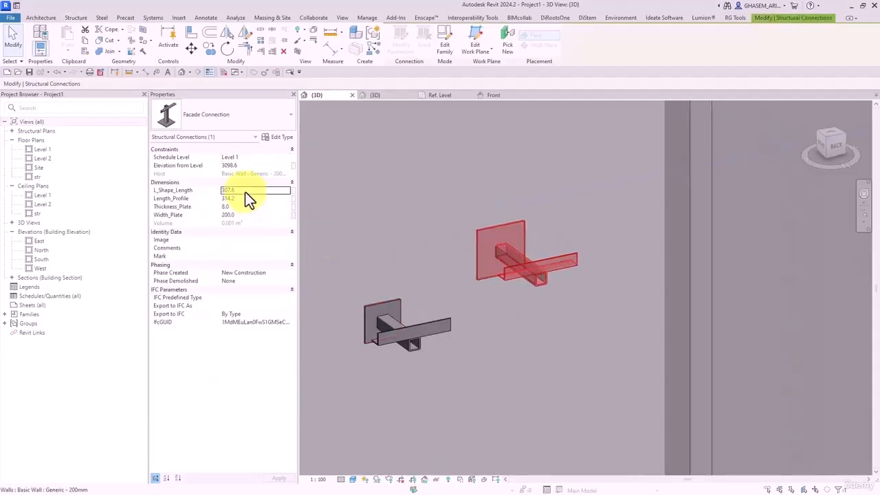
type("250")
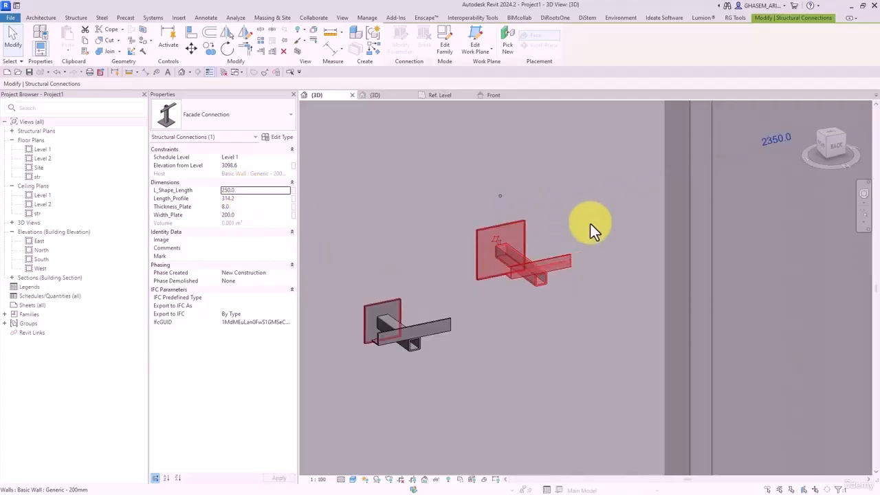
left_click(246, 192)
type("150")
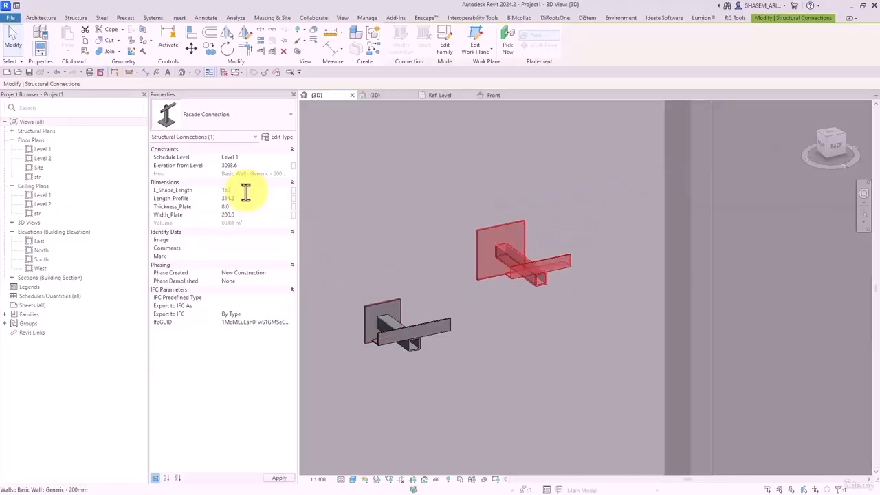
type("0")
left_click(243, 191)
type("50")
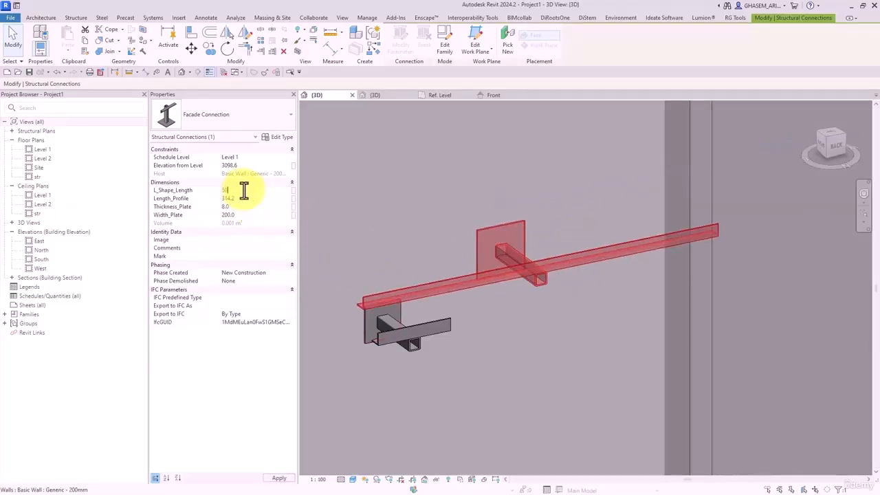
key("BackSpace")
key("BackSpace")
type("150")
left_click(250, 200)
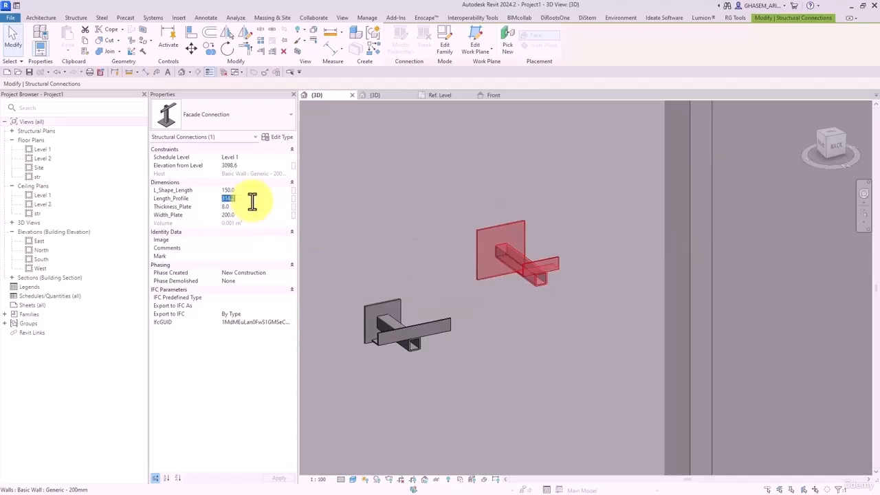
type("250")
- Orbit to view the whole box and select a facade connection
scroll(448, 246, "down", 5)
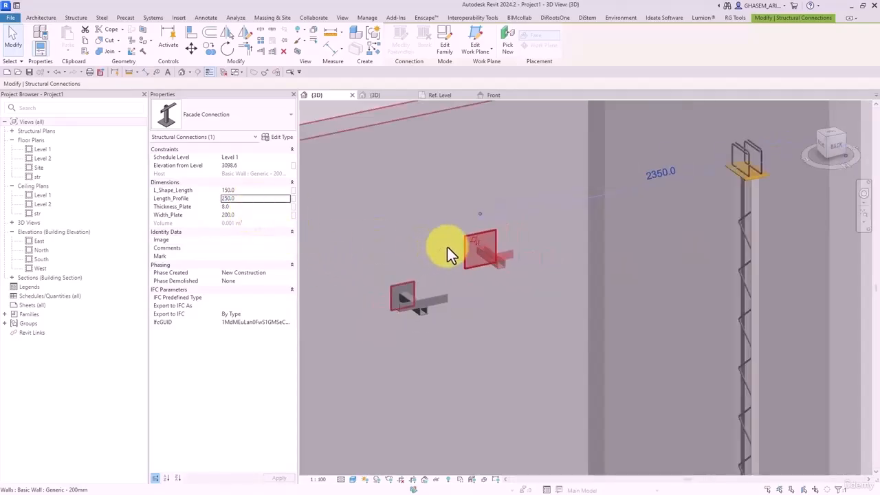
middle_click_drag(622, 294, 727, 281, "shift")
left_click(721, 288)
middle_click_drag(718, 292, 532, 267, "shift")
left_click(502, 259)
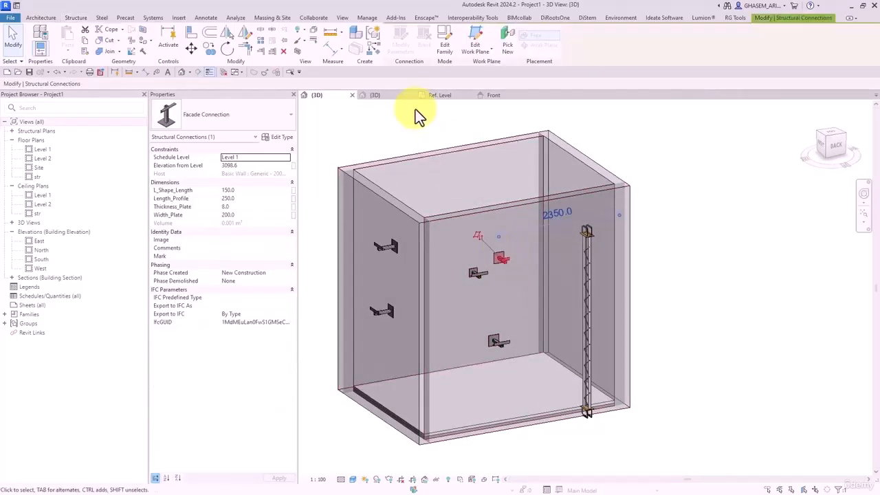
- Use Create Similar to place six connections: three on the front wall, two on top, one on the far wall
left_click(376, 53)
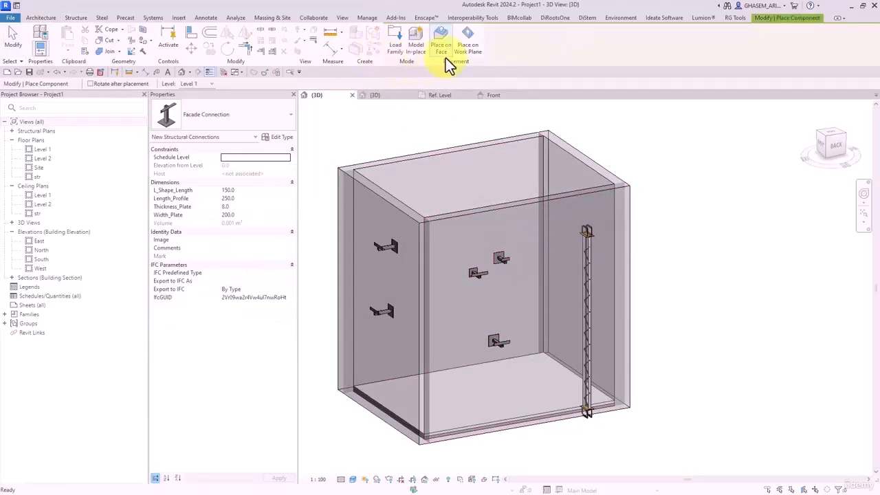
left_click(549, 279)
left_click(506, 295)
left_click(475, 314)
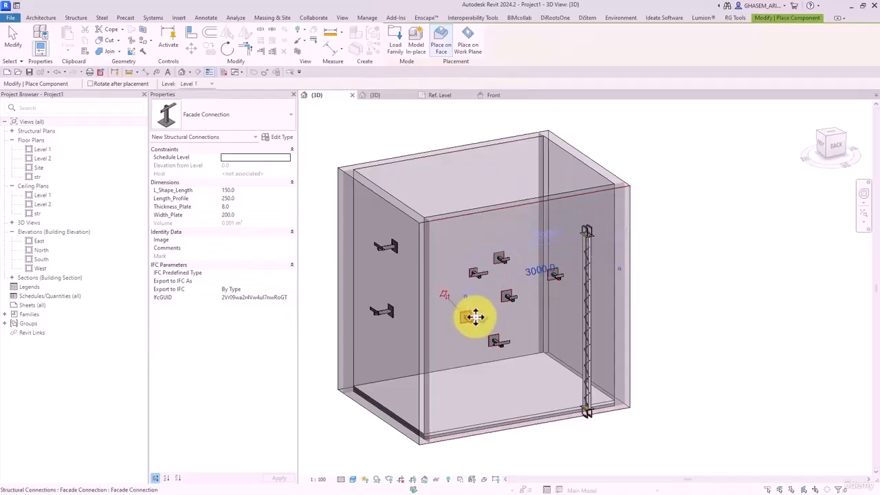
middle_click_drag(474, 316, 467, 446, "shift")
middle_click_drag(471, 235, 465, 230, "shift")
left_click(465, 230)
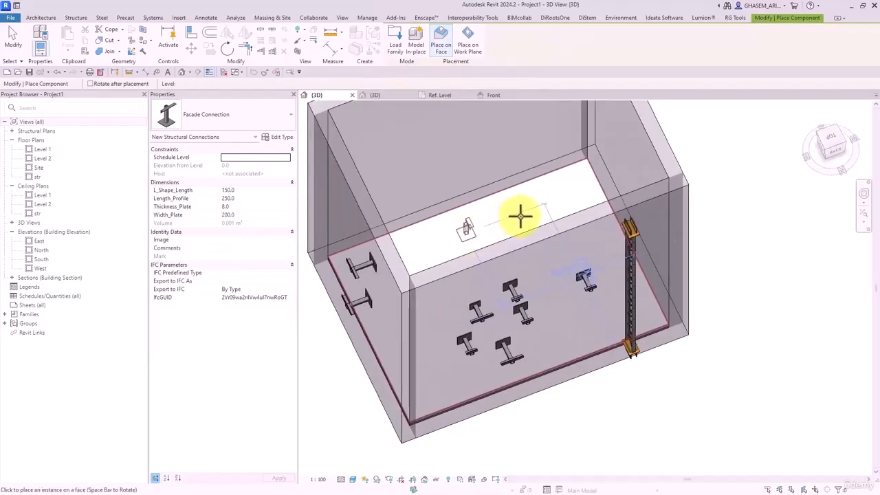
left_click(522, 209)
middle_click_drag(481, 281, 413, 214, "shift")
left_click(413, 213)
middle_click_drag(518, 192, 577, 289)
key("Escape")
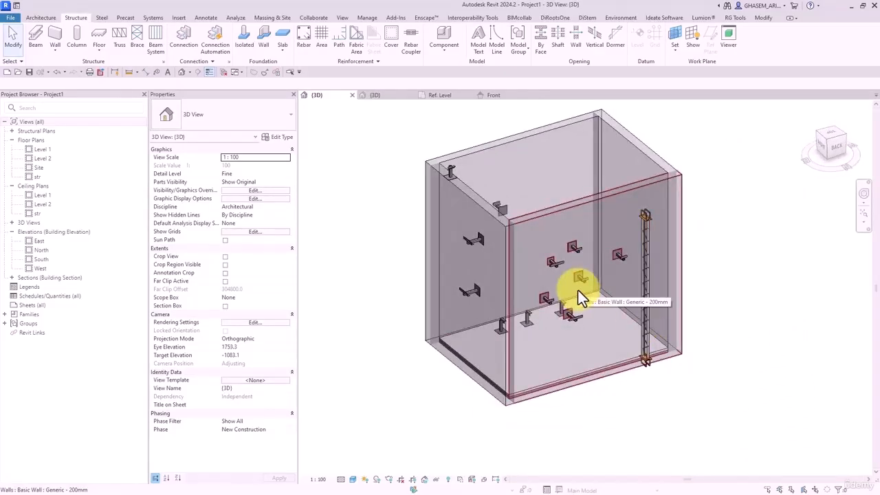
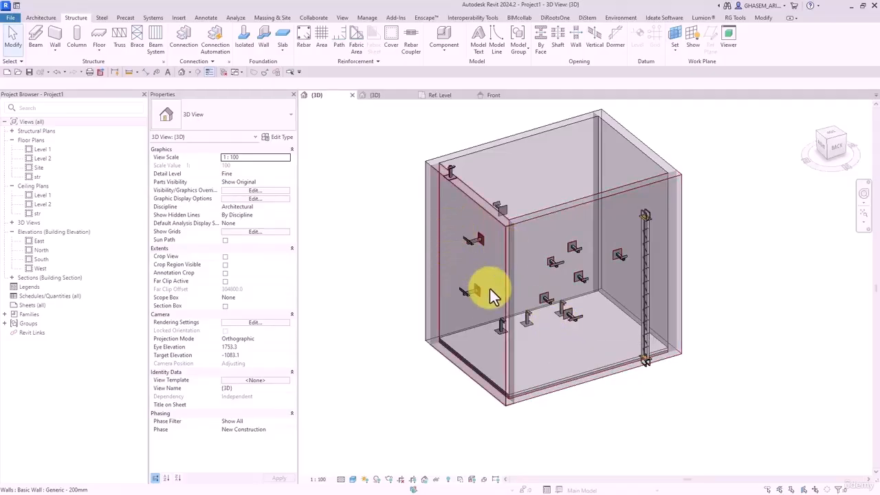
- Close the other open views, open the default 3D view, and reopen the Level 1 floor plan
middle_click_drag(466, 221, 474, 236)
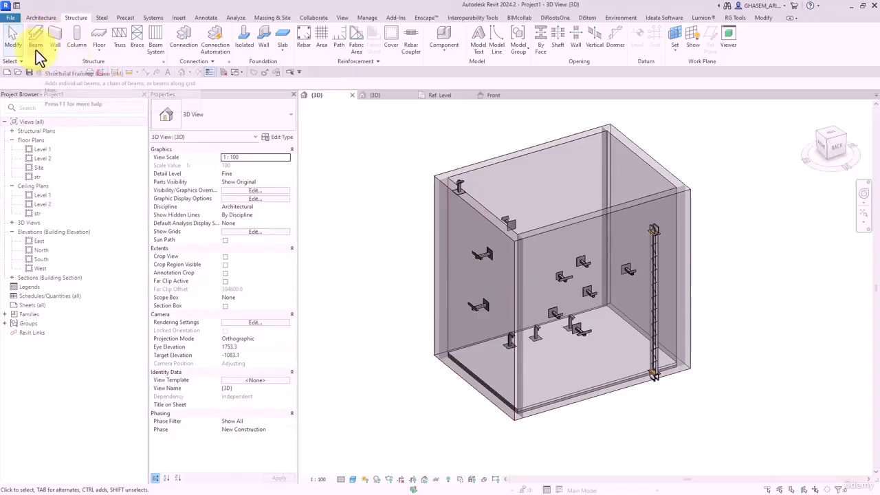
double_click(40, 151)
scroll(521, 271, "up", 3)
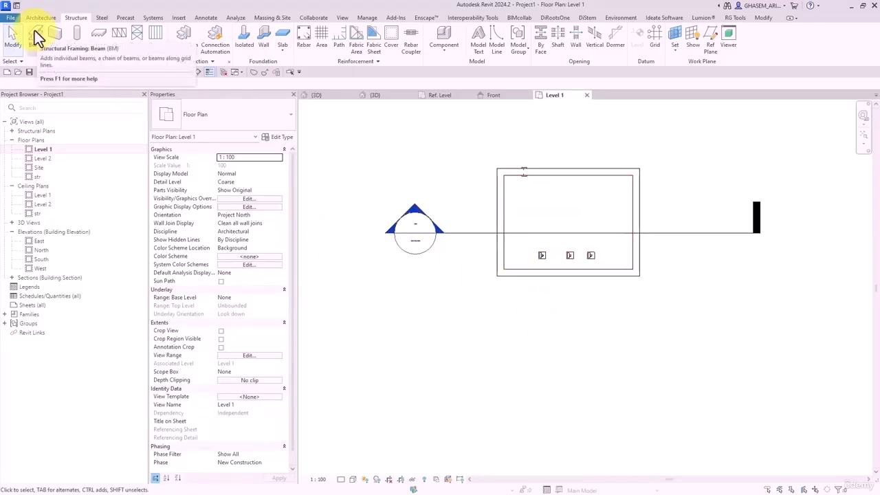
left_click(223, 73)
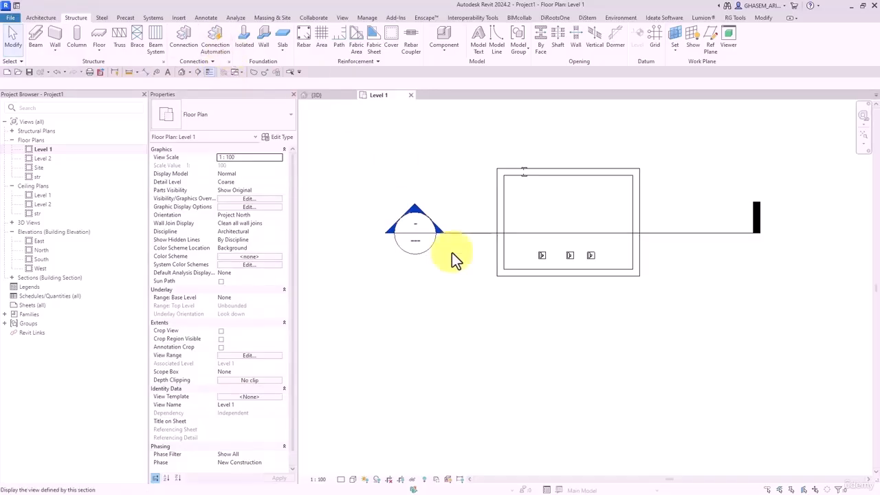
scroll(499, 280, "up", 2)
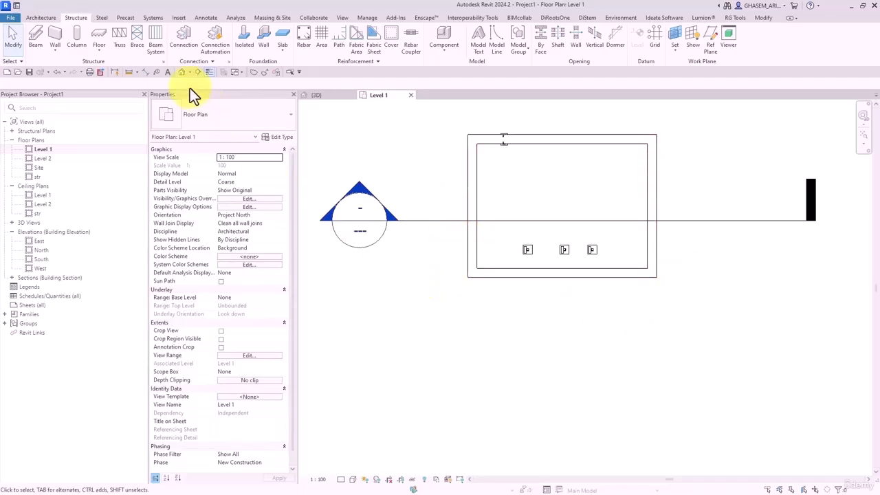
left_click(183, 72)
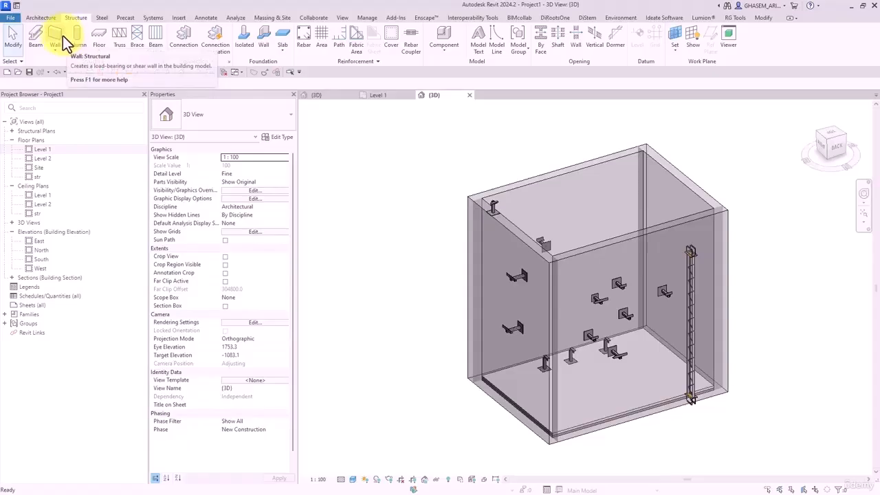
scroll(527, 287, "up", 3)
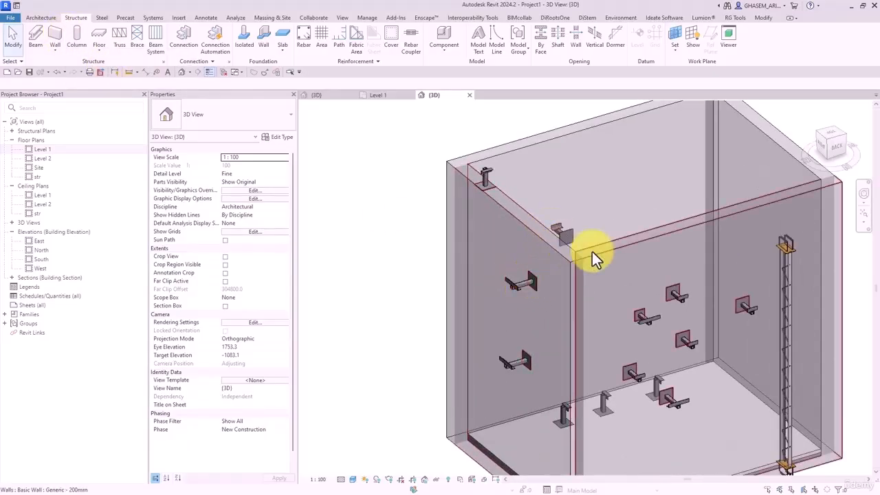
double_click(39, 151)
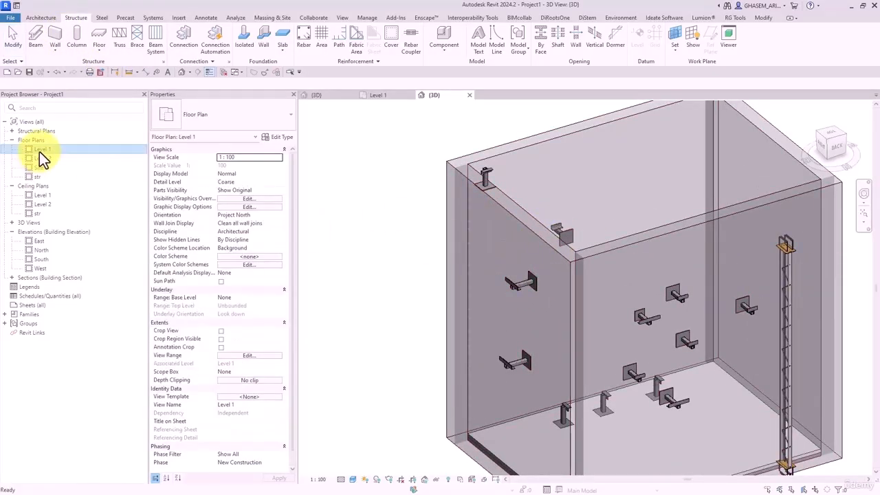
middle_click_drag(393, 287, 381, 288)
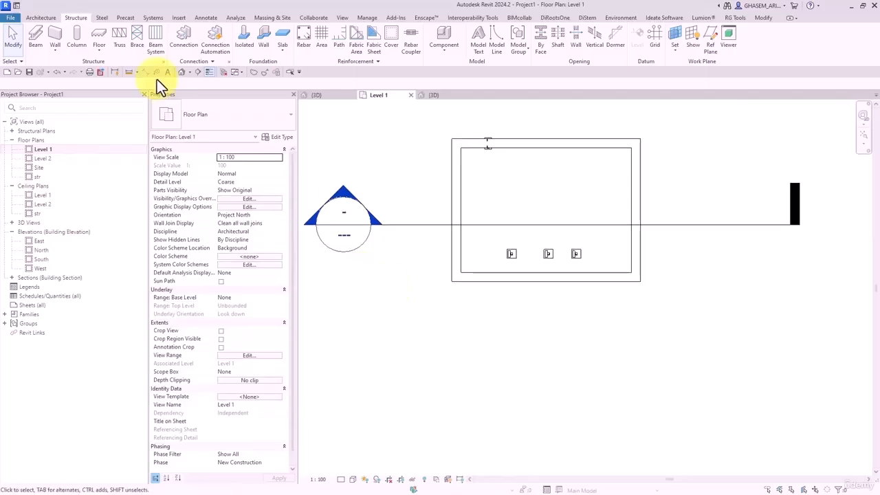
- Load the M_HSS-Hollow Structural Section beam family and choose type HSS508X203.2X12.7
left_click(41, 41)
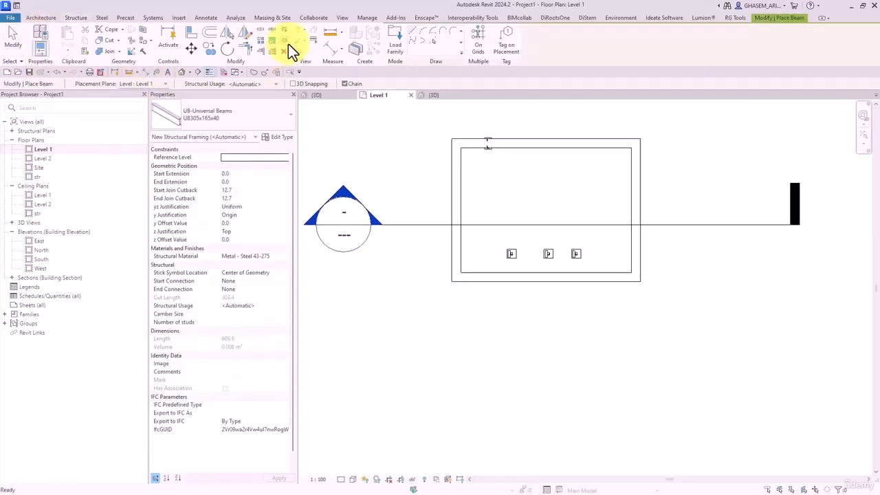
left_click(390, 41)
scroll(351, 206, "down", 5)
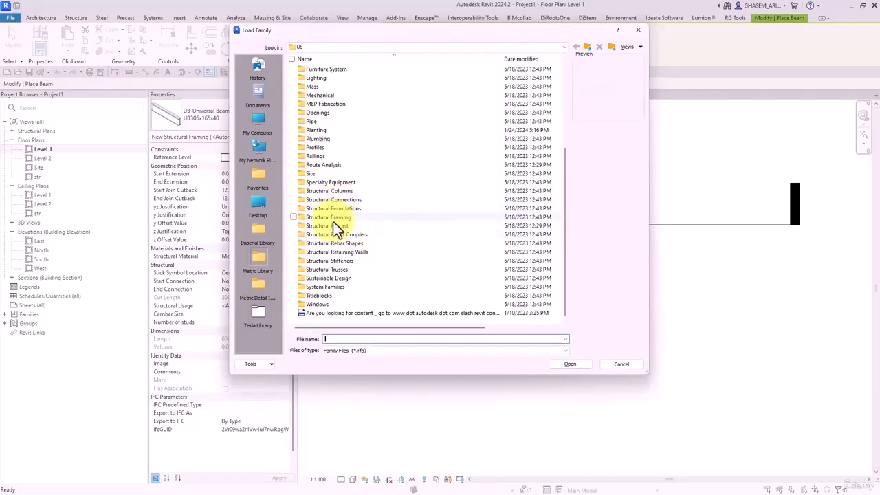
double_click(334, 216)
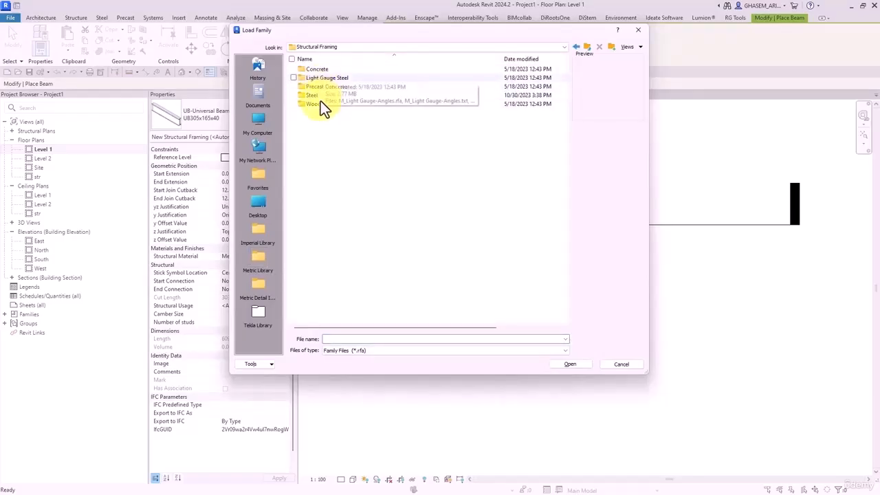
double_click(314, 95)
left_click(329, 88)
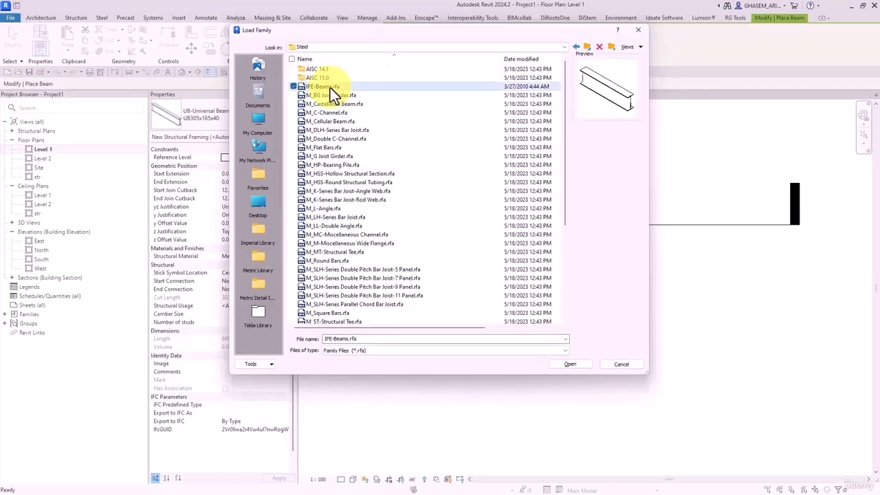
key("Down")
key("Down")
key("Down")
key("Down")
key("Down")
key("Down")
key("Down")
key("Down")
key("Down")
key("Down")
key("Down")
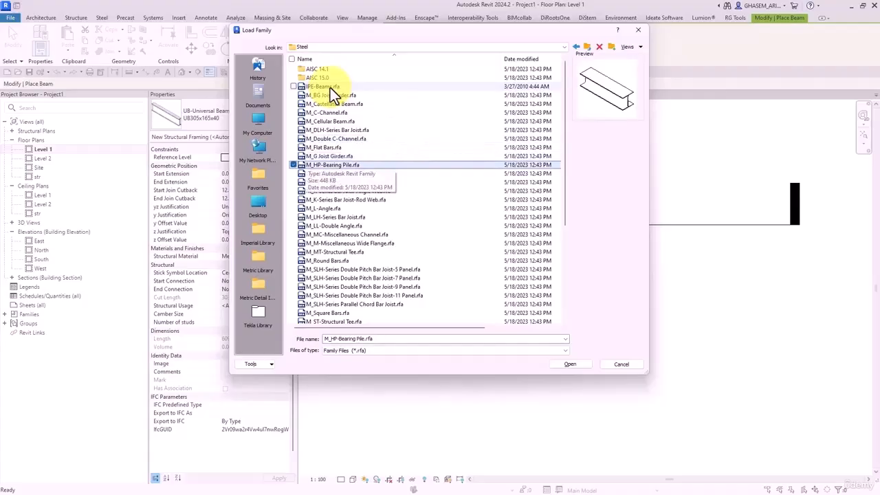
key("Up")
key("Return")
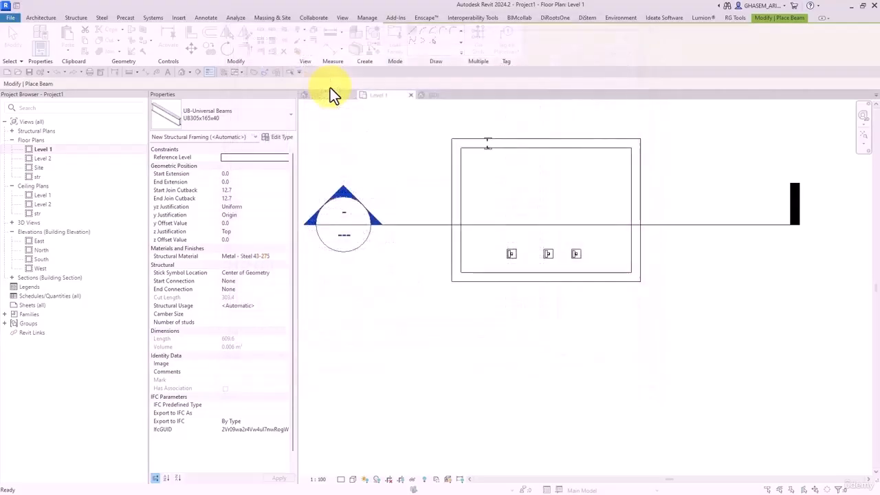
left_click(450, 176)
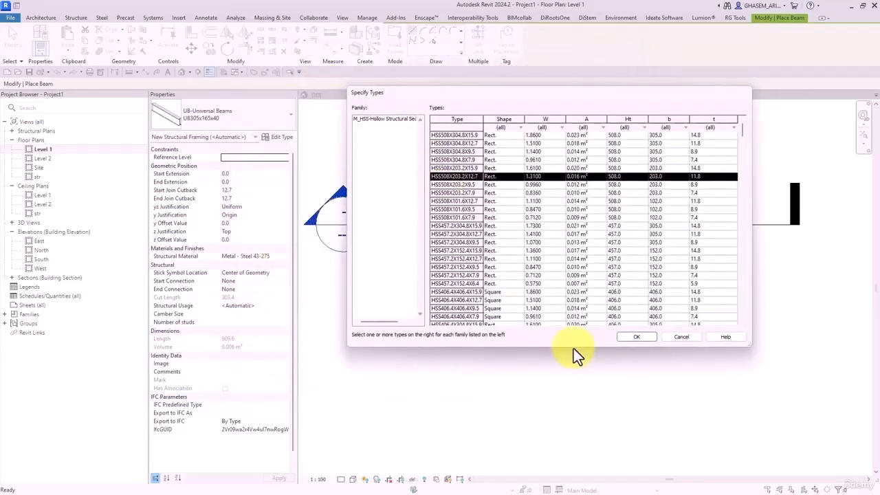
left_click(623, 338)
- In the HSS type properties, set Ht 50, b 50 and tr 5
left_click(280, 137)
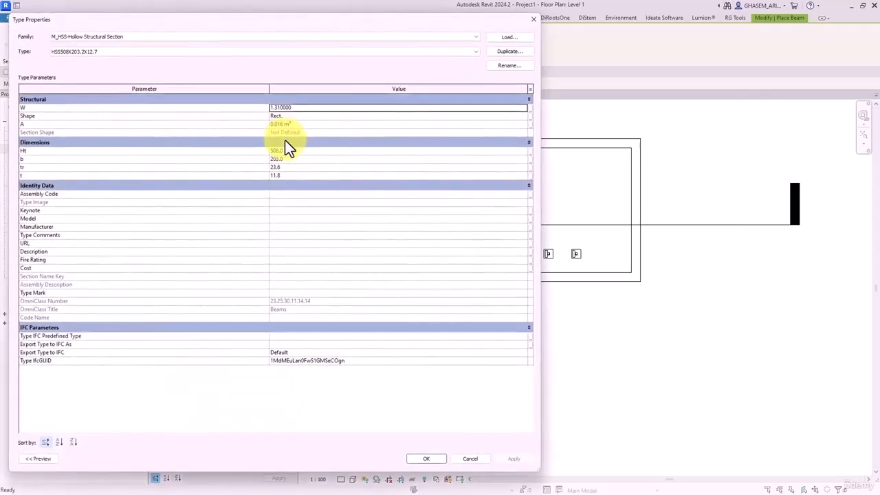
left_click_drag(249, 20, 294, 20)
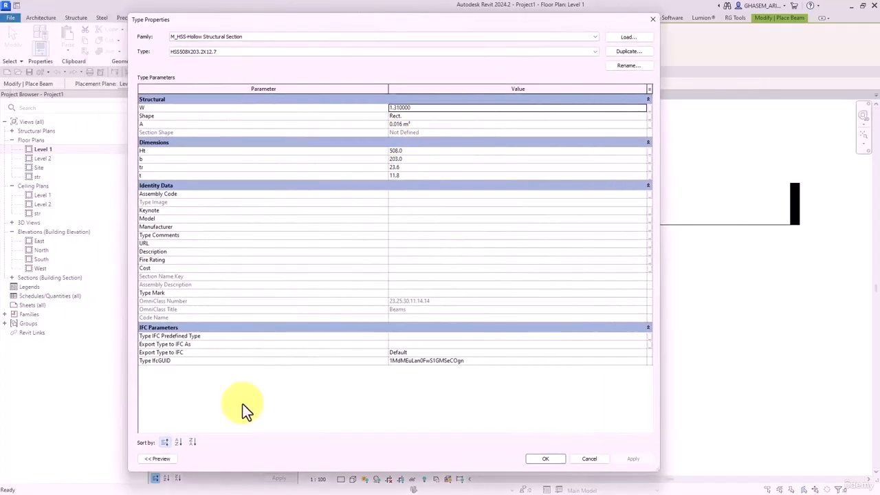
left_click(157, 458)
scroll(132, 219, "up", 5)
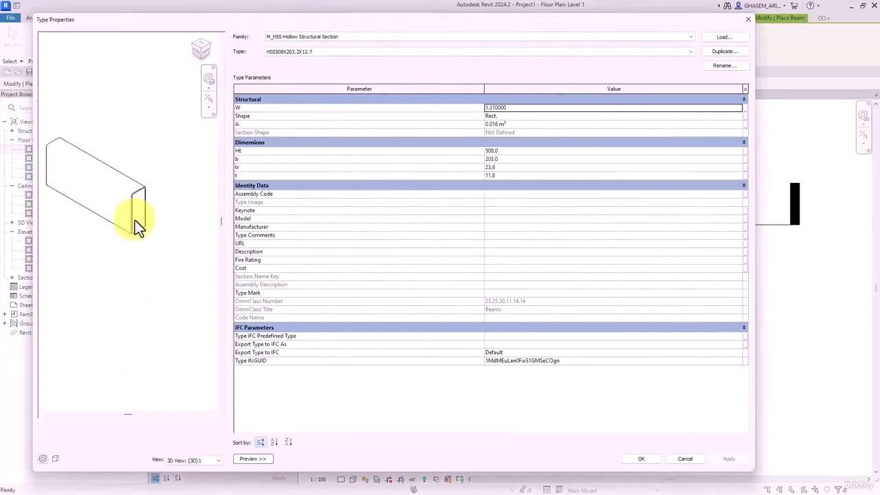
left_click(512, 151)
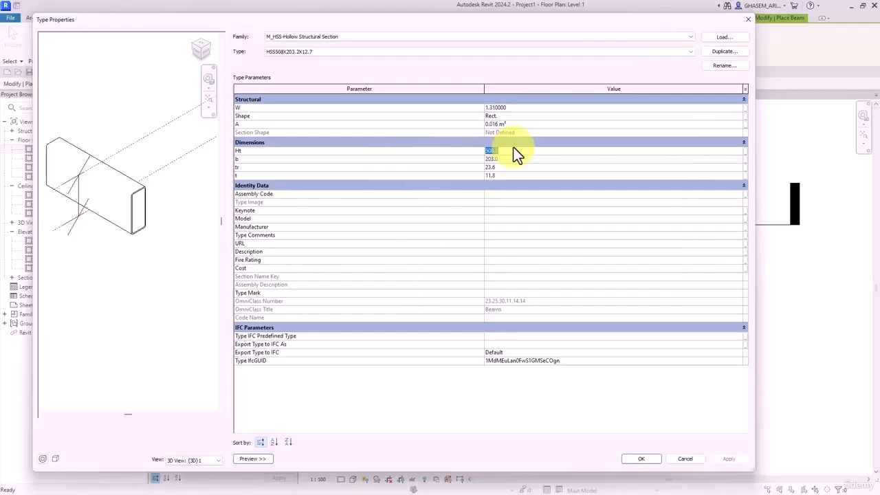
type("50")
left_click(503, 161)
type("50")
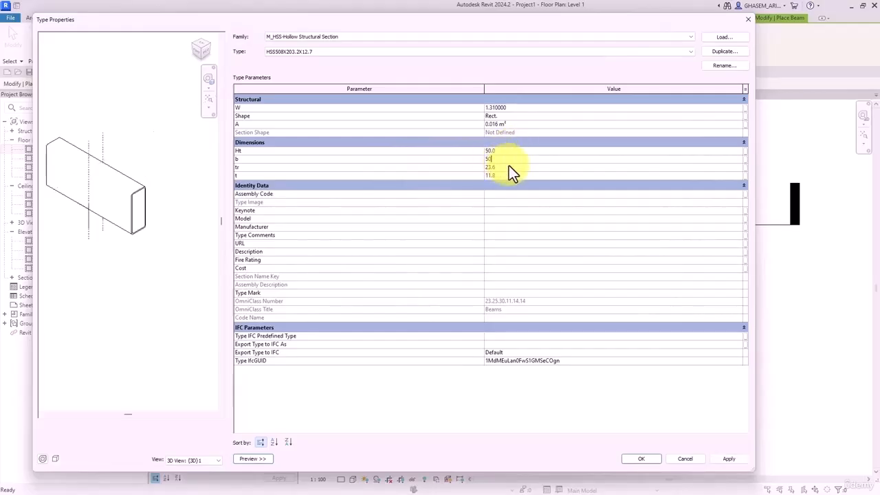
left_click(509, 169)
type("5")
left_click(508, 177)
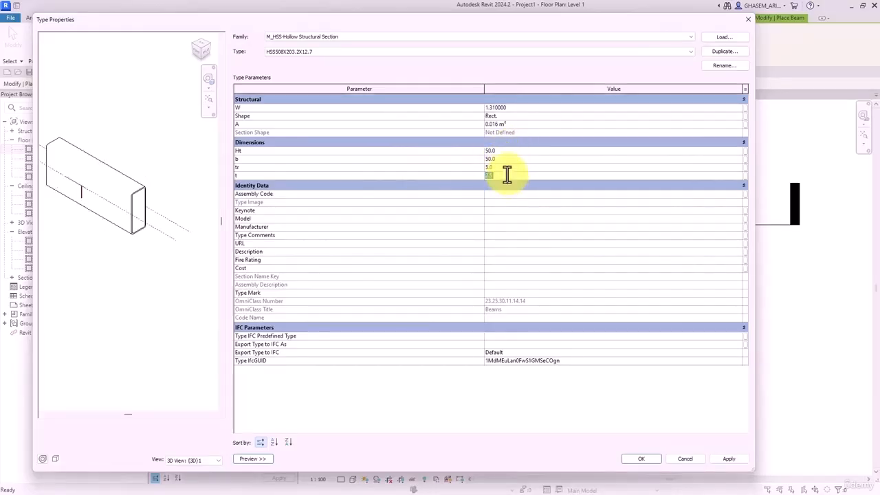
- Set the HSS wall thickness t to 2.5 and accept the new dimensions
type("2.5")
left_click(641, 459)
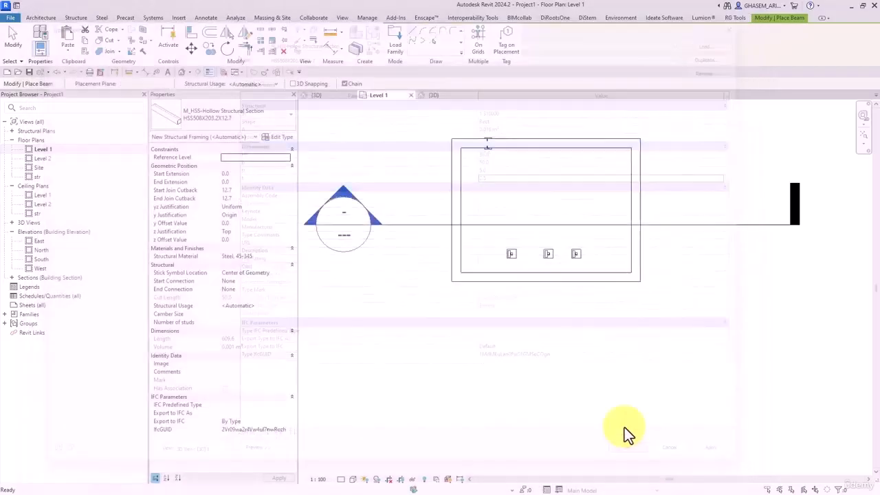
scroll(532, 314, "up", 4)
scroll(389, 280, "up", 2)
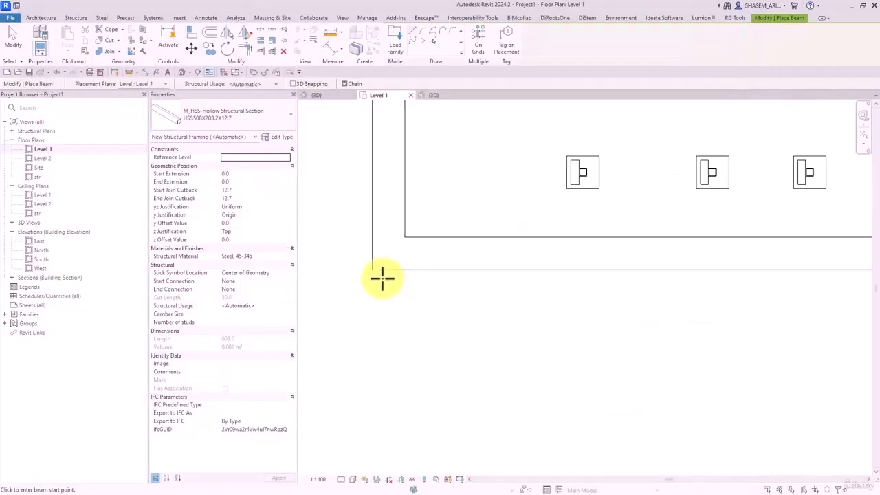
- Draw a short HSS beam at the wall corner and a beam along the wall front
left_click(384, 268)
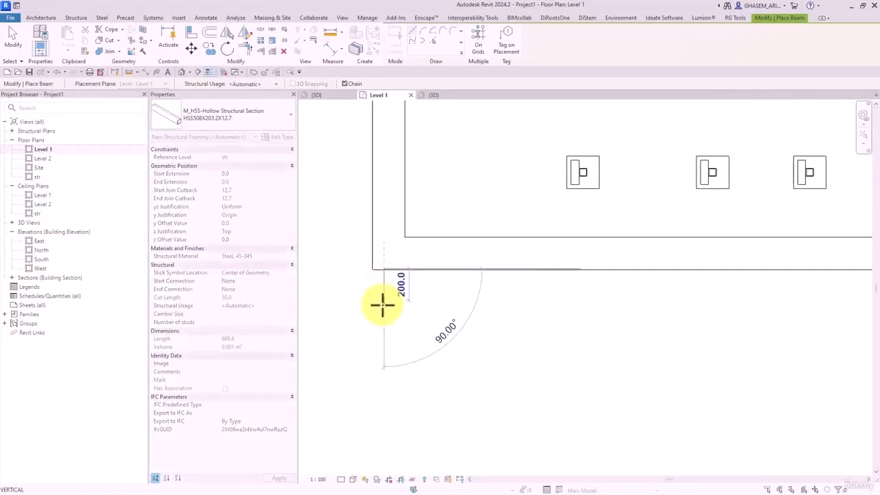
left_click(382, 314)
scroll(529, 316, "down", 2)
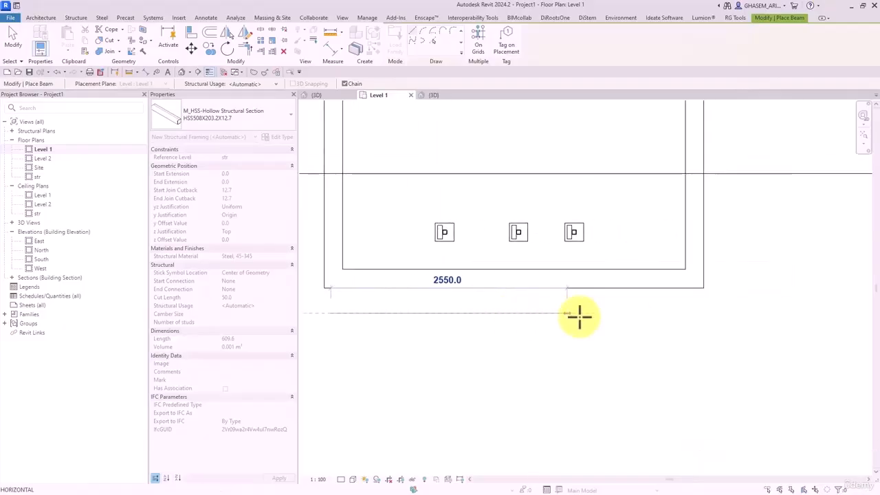
left_click(690, 314)
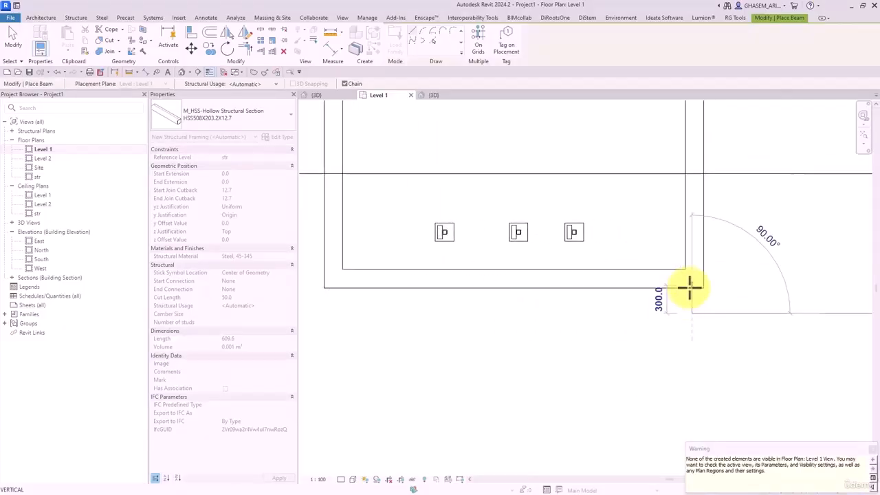
left_click(12, 39)
- Switch to the default 3D view and select the front HSS beam
left_click(182, 73)
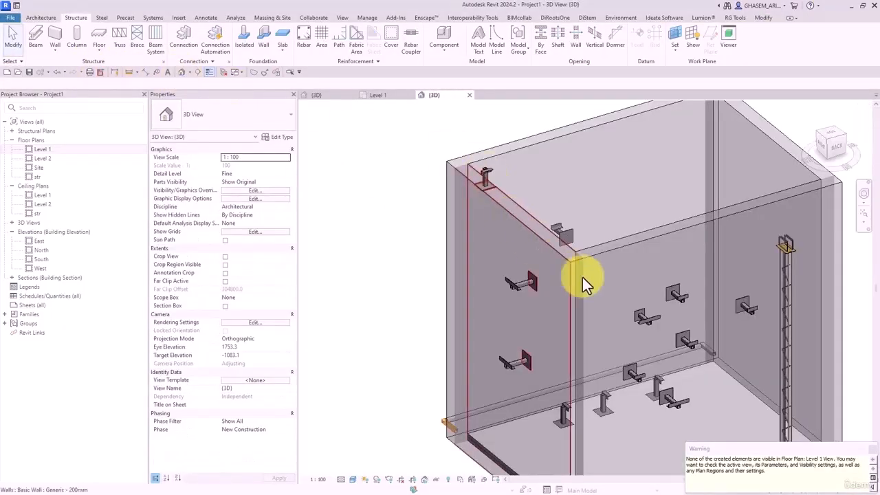
middle_click_drag(581, 283, 726, 335, "shift")
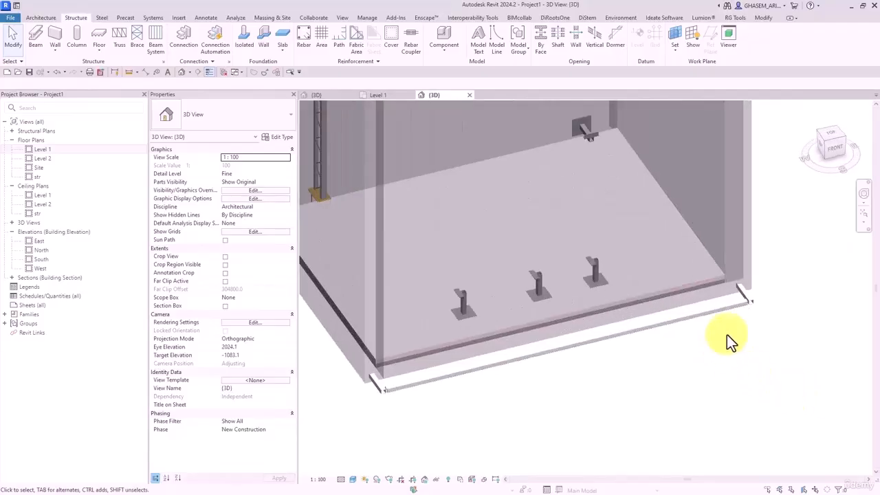
left_click(745, 295)
scroll(745, 296, "up", 3)
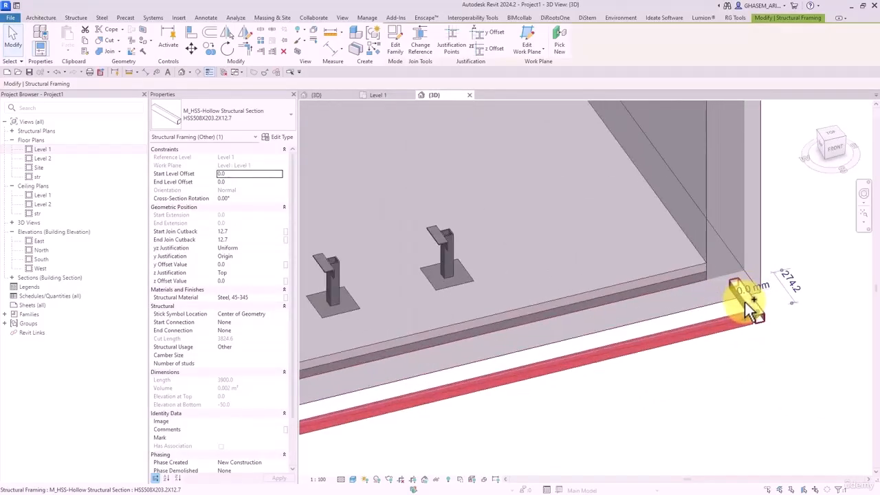
- Select the HSS beams and set Start and End Level Offset to 1500
middle_click_drag(745, 296, 461, 373, "shift")
left_click(443, 346, "ctrl")
left_click(443, 344, "ctrl")
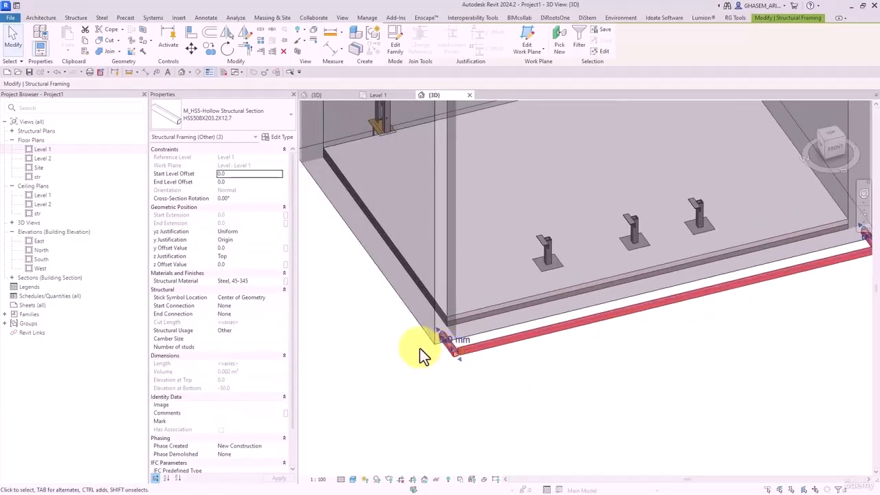
type("1500")
left_click(237, 183)
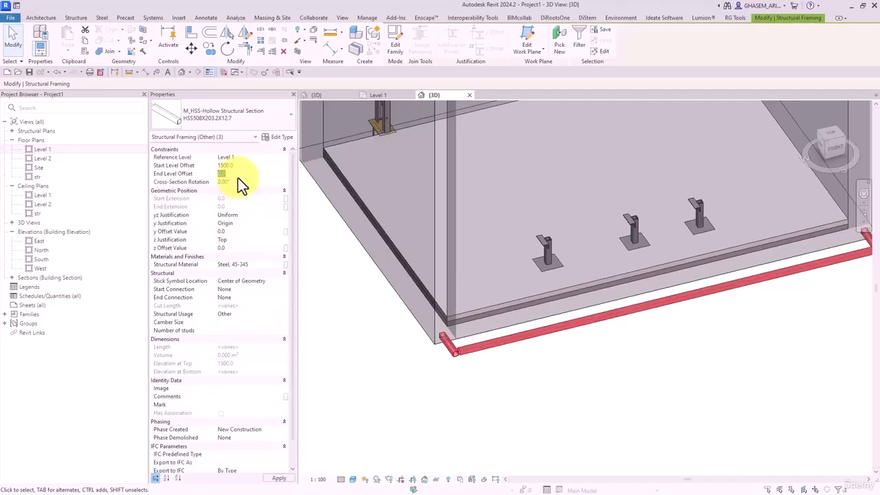
left_click(238, 177)
type("150")
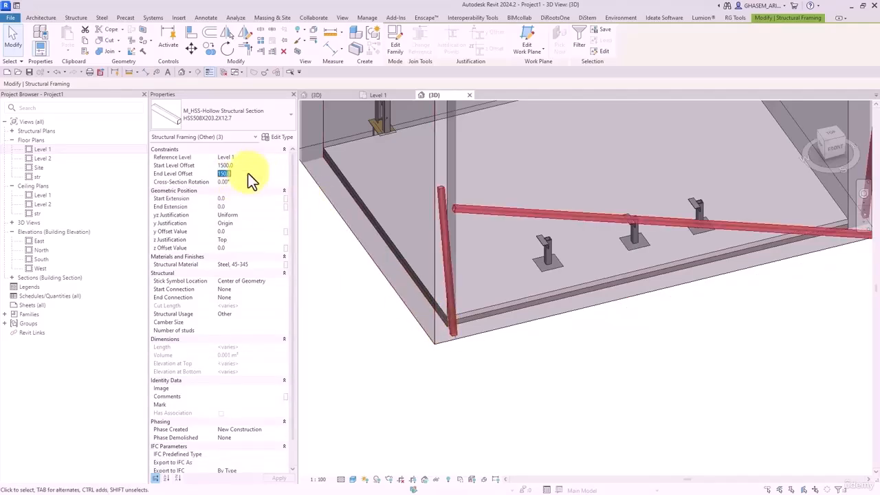
type("0")
- Deselect the beams and orbit to inspect a corner of the raised frame
middle_click_drag(755, 367, 690, 419)
left_click(679, 382)
middle_click_drag(679, 383, 663, 412, "shift")
middle_click_drag(706, 342, 649, 377)
scroll(675, 285, "up", 3)
middle_click_drag(494, 317, 582, 307)
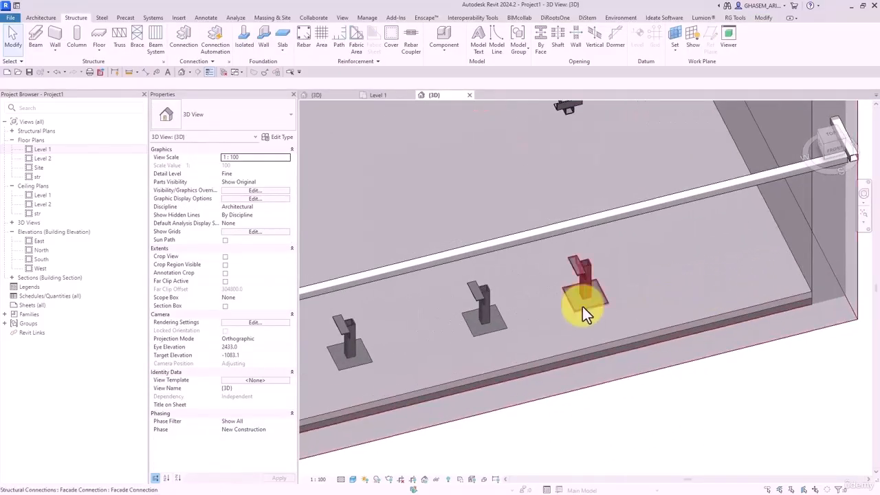
scroll(430, 302, "down", 2)
middle_click_drag(373, 308, 573, 231, "shift")
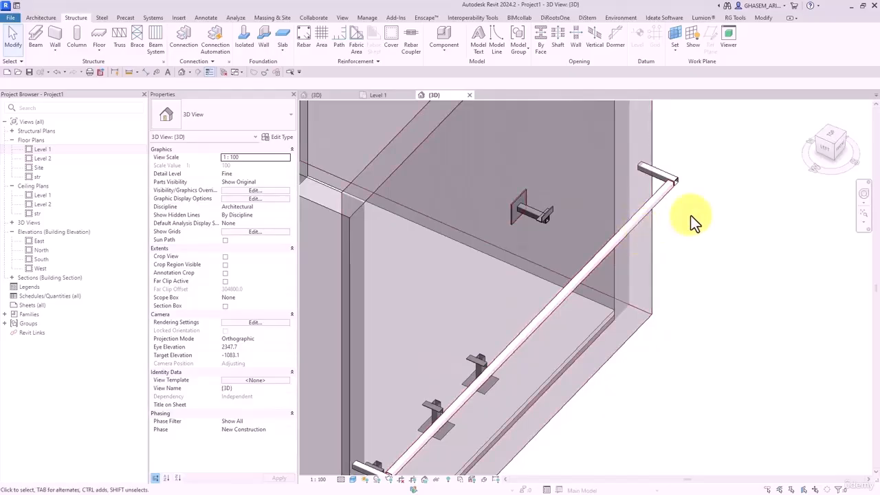
scroll(693, 210, "up", 2)
middle_click_drag(704, 208, 686, 247)
middle_click_drag(652, 209, 534, 128, "shift")
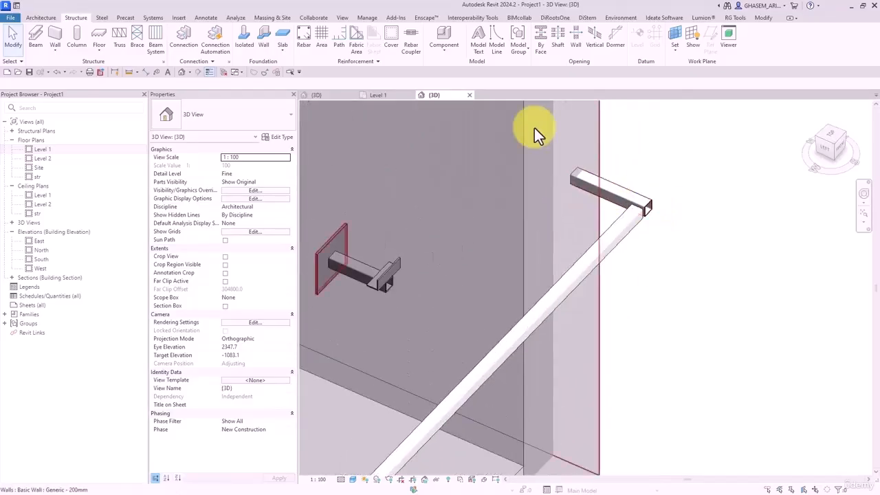
- Use Beam/Column Joins to fix the upper and lower corner joins of the frame
left_click(760, 19)
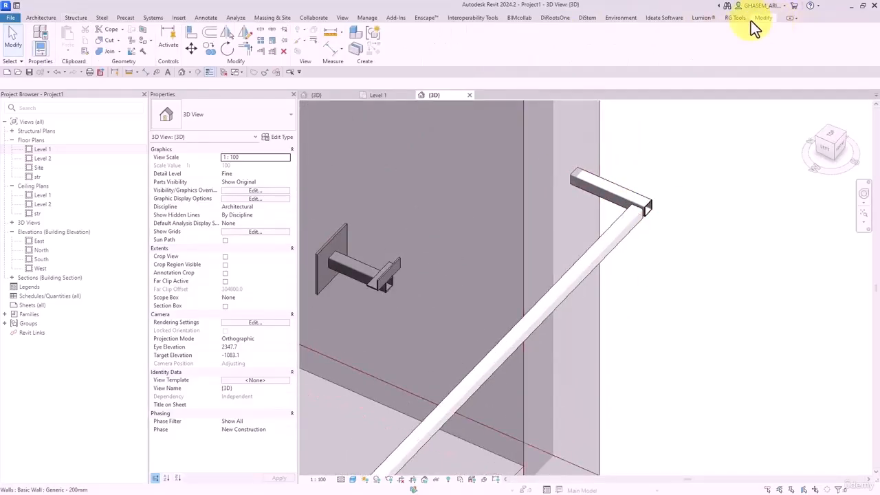
left_click(133, 39)
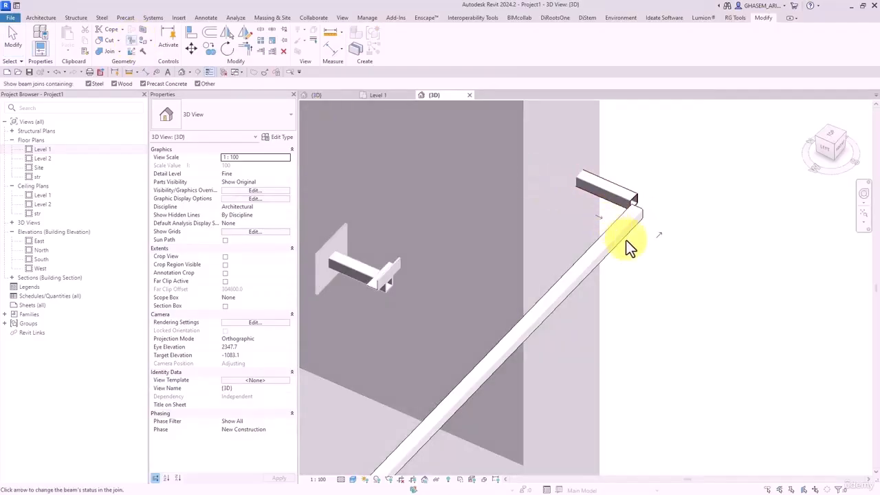
left_click(659, 235)
left_click(598, 216)
scroll(698, 213, "down", 4)
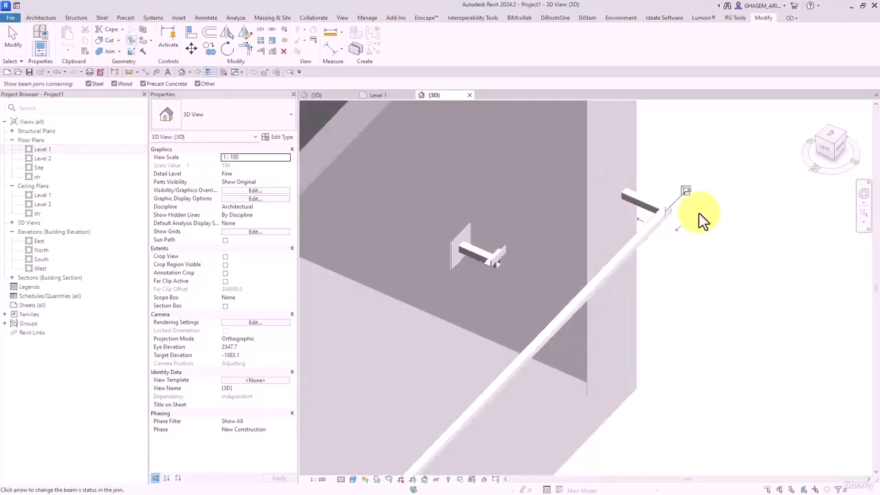
middle_click_drag(584, 364, 643, 267)
scroll(534, 305, "up", 4)
left_click(507, 342)
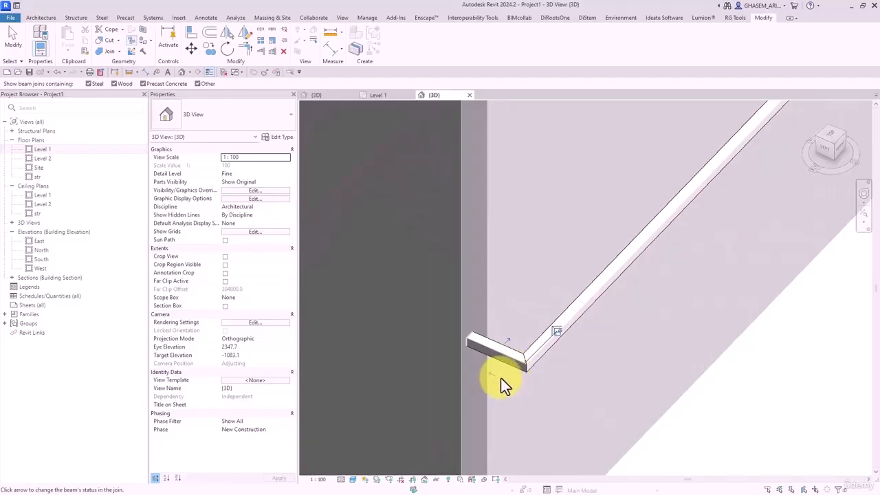
scroll(666, 382, "down", 2)
left_click(14, 41)
- Delete the three facade connections on the floor and reopen the Level 1 plan
scroll(609, 375, "down", 3)
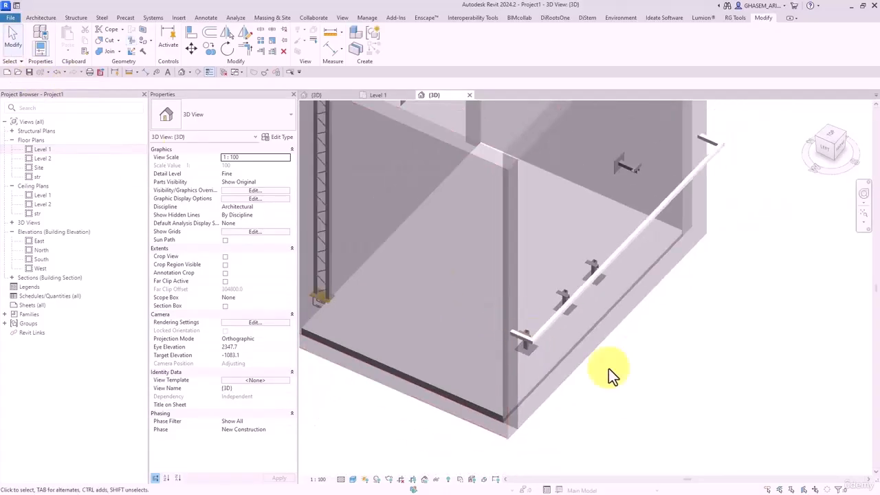
middle_click_drag(608, 368, 637, 324, "shift")
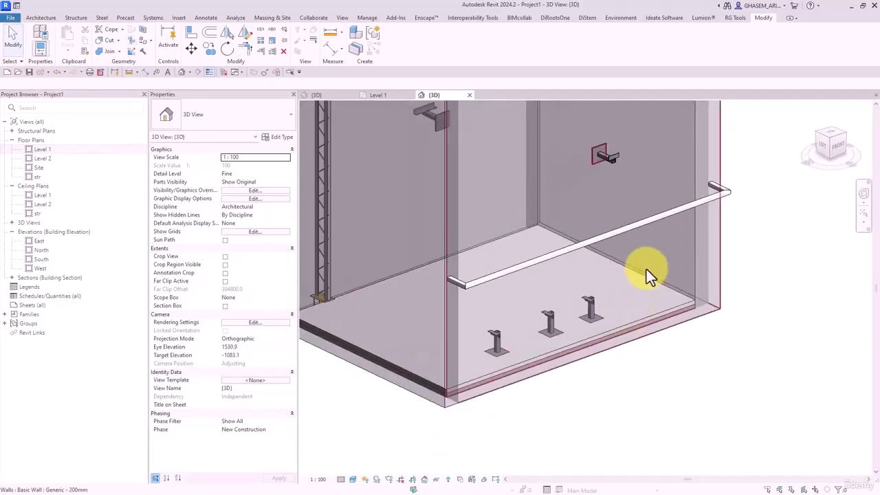
left_click(496, 342)
key("Delete")
left_click(549, 321)
key("Delete")
left_click(585, 309)
key("Delete")
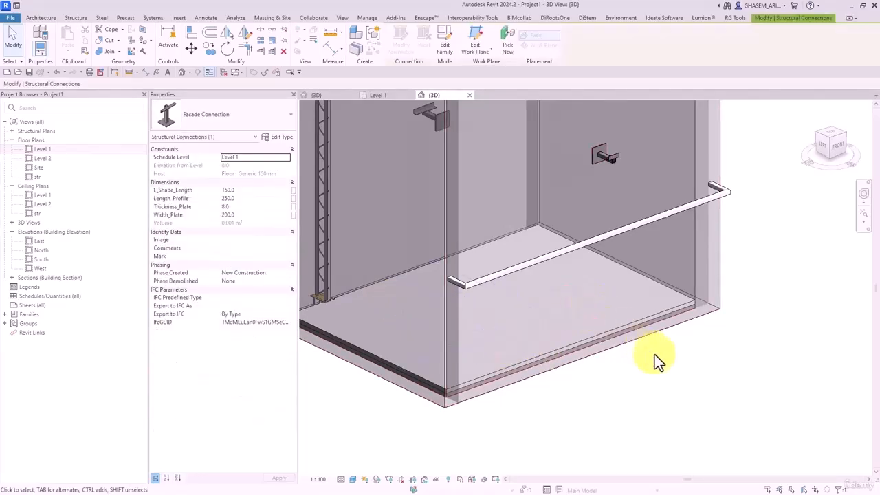
scroll(654, 354, "down", 2)
double_click(40, 151)
- Set the Level 1 plan's detail level to Fine
middle_click_drag(592, 297, 606, 317)
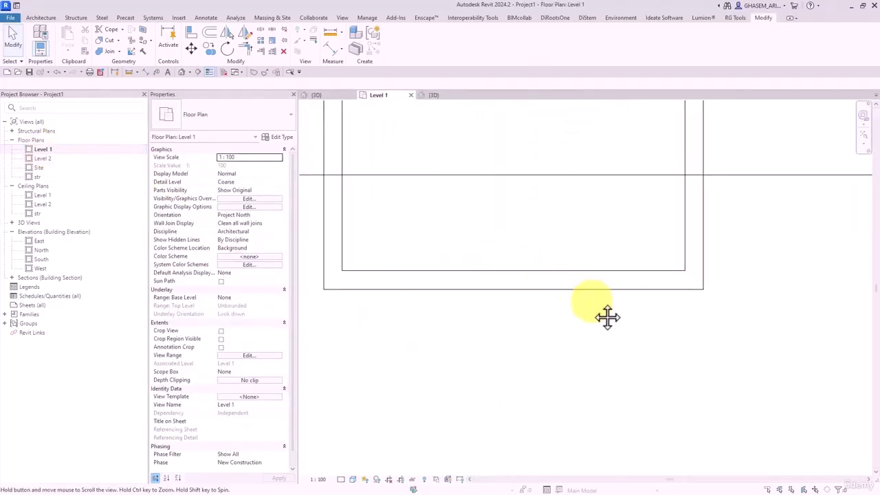
scroll(529, 281, "down", 5)
left_click(350, 480)
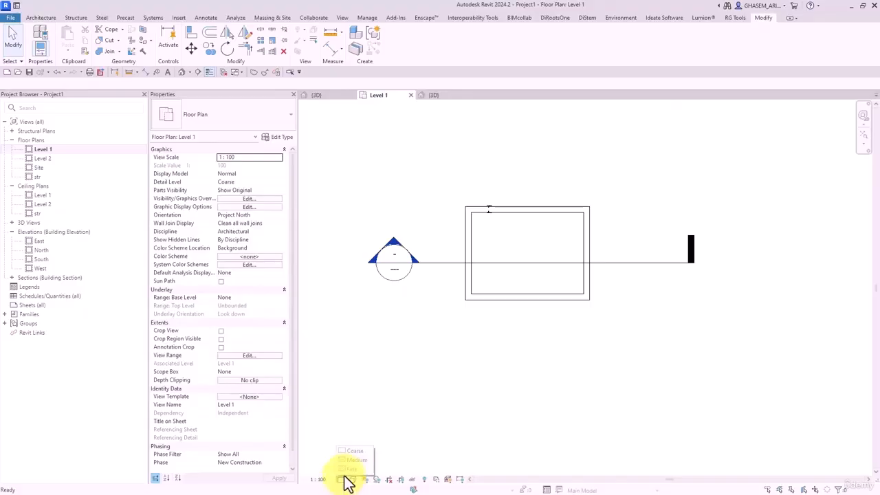
left_click(354, 468)
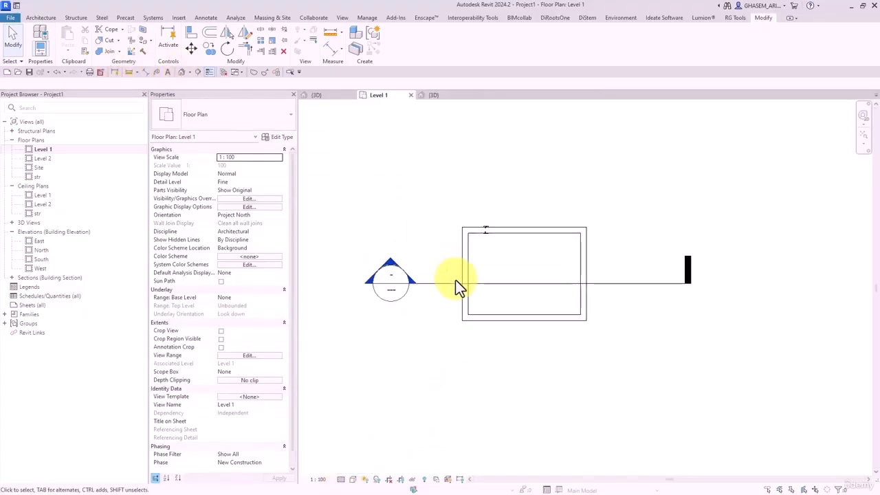
- Move the section line lower across the tank and open Section 1
left_click_drag(459, 287, 458, 338)
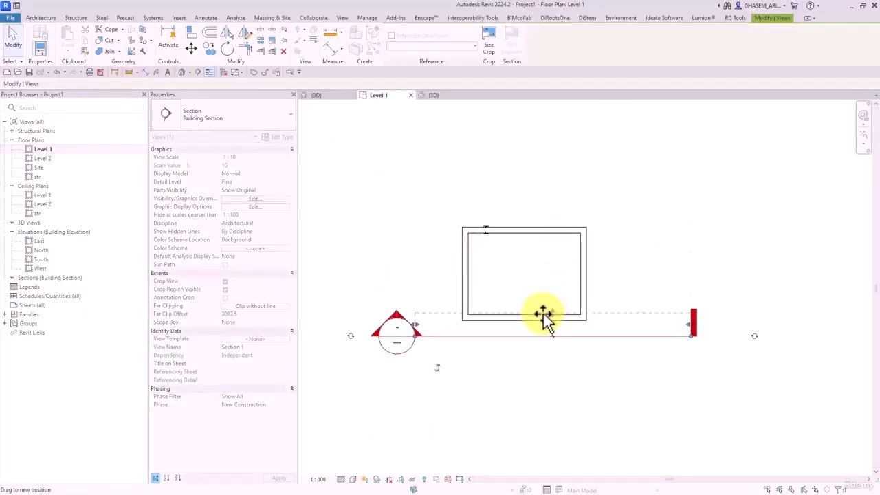
left_click(493, 368)
double_click(397, 337)
scroll(460, 323, "up", 3)
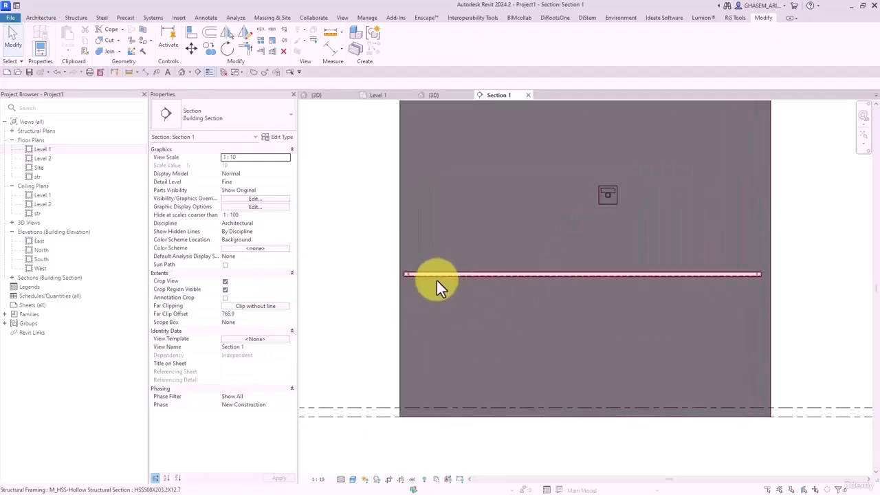
- Try aligning to the HSS beam in Section 1, then cancel the Align tool
left_click(190, 34)
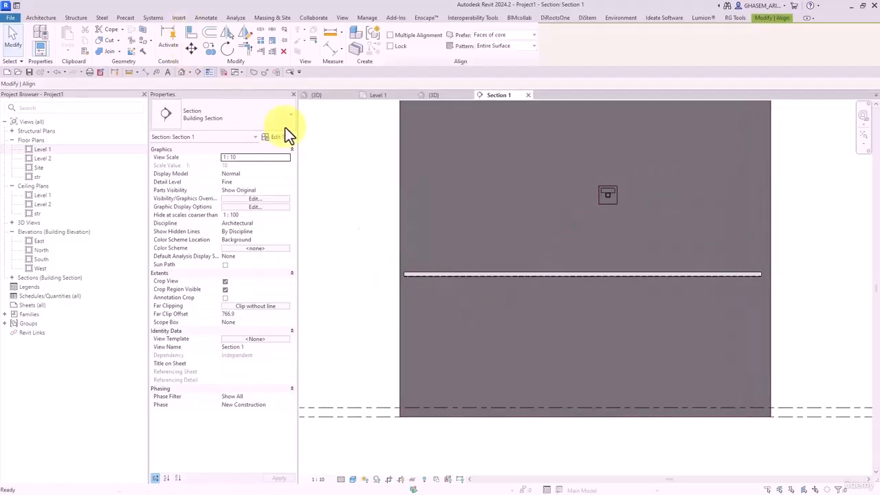
left_click(554, 273)
scroll(607, 191, "up", 2)
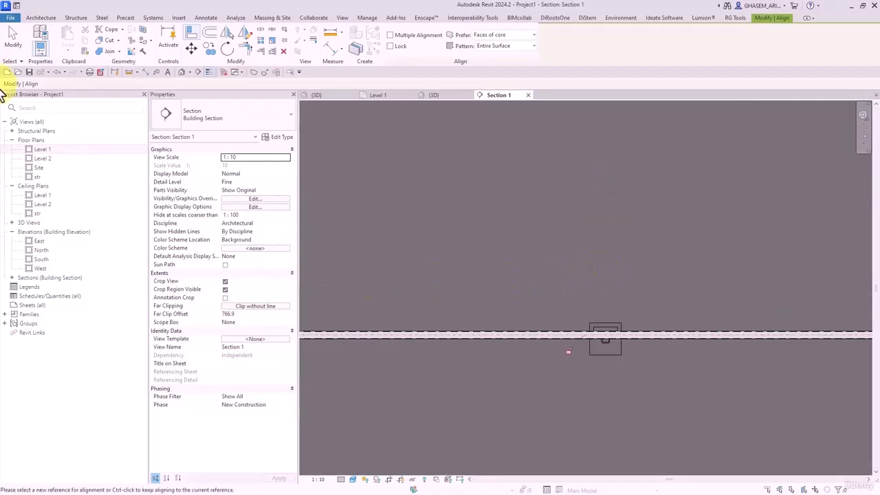
left_click(12, 38)
- Nudge the Facade Connection to elevation 1430 and reopen the Level 1 plan
left_click(611, 342)
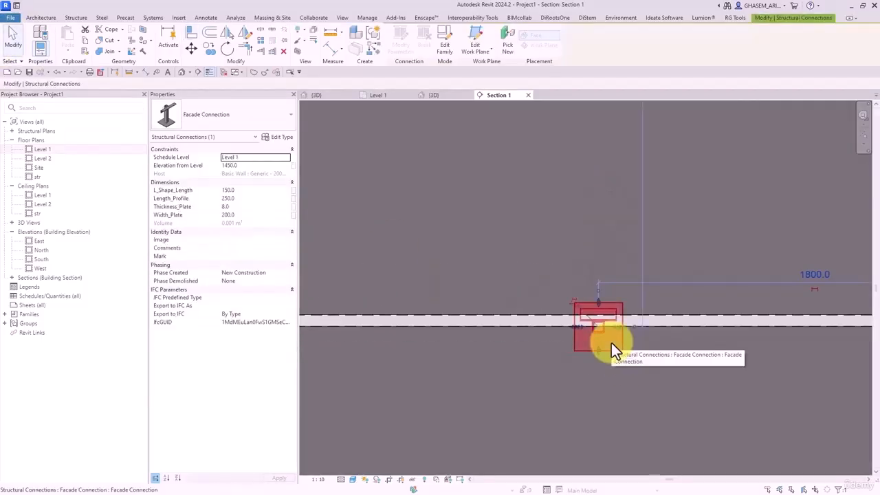
key("Down")
key("Down")
key("Down")
key("Up")
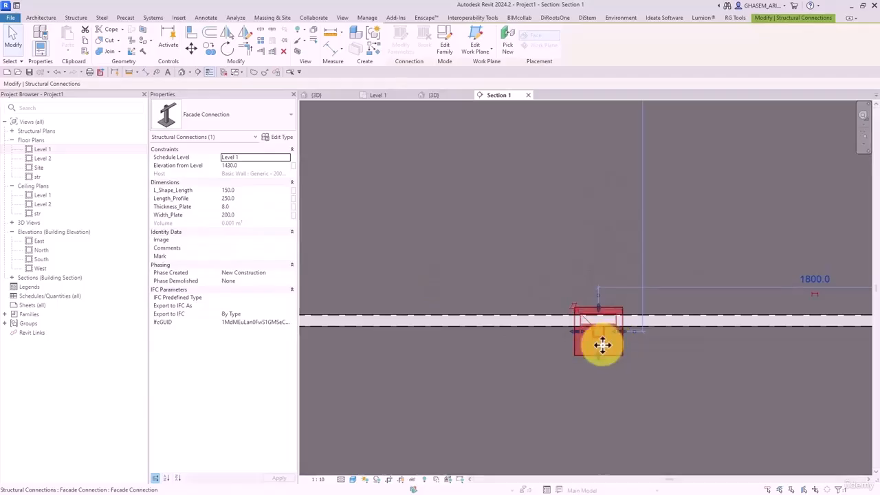
double_click(39, 150)
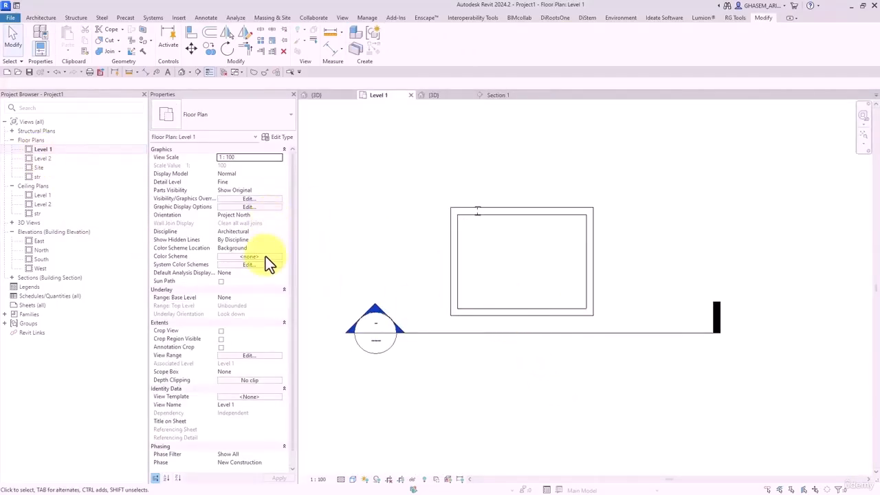
- Set the view range cut plane offset to 1800 and select the facade connection in plan
left_click(255, 356)
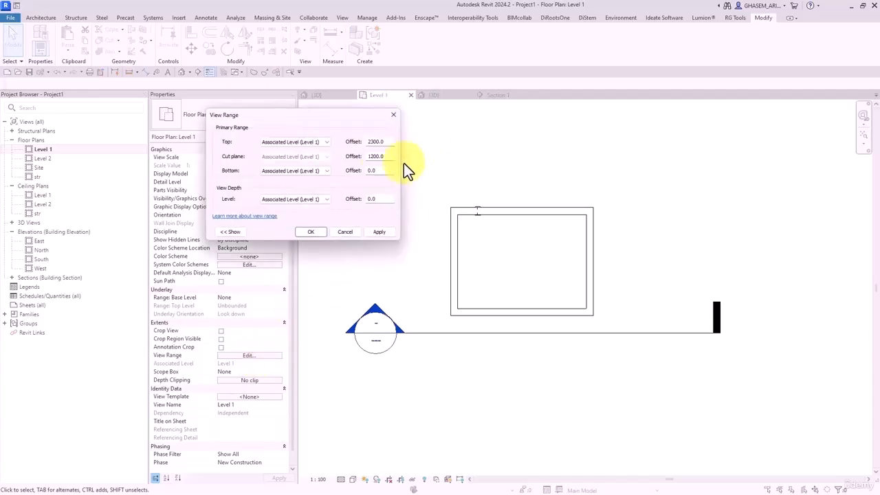
double_click(375, 156)
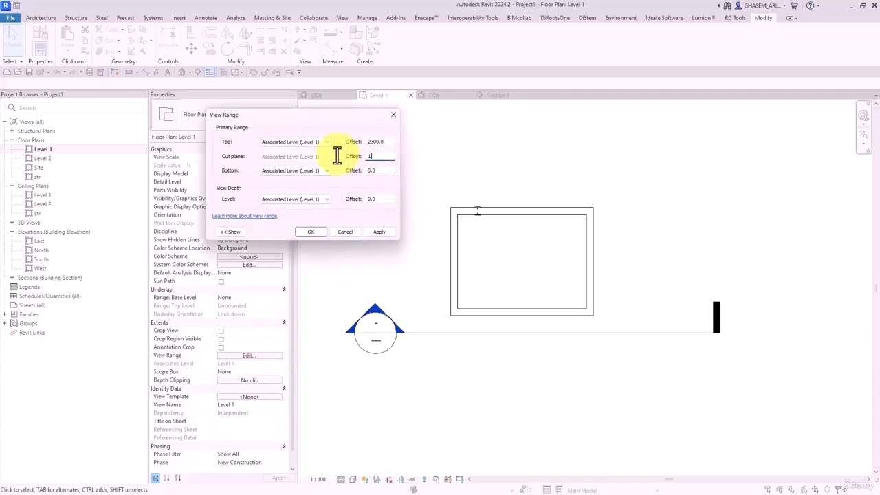
left_click(379, 233)
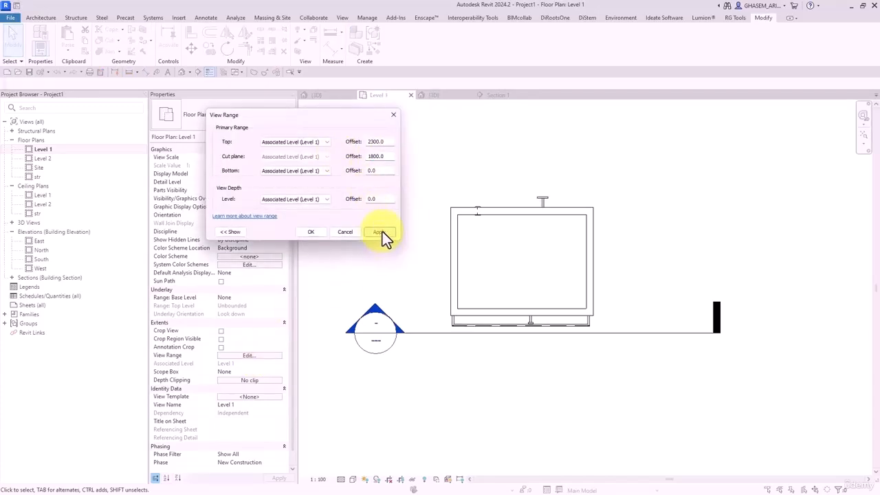
left_click(311, 232)
scroll(573, 326, "up", 3)
left_click(491, 320)
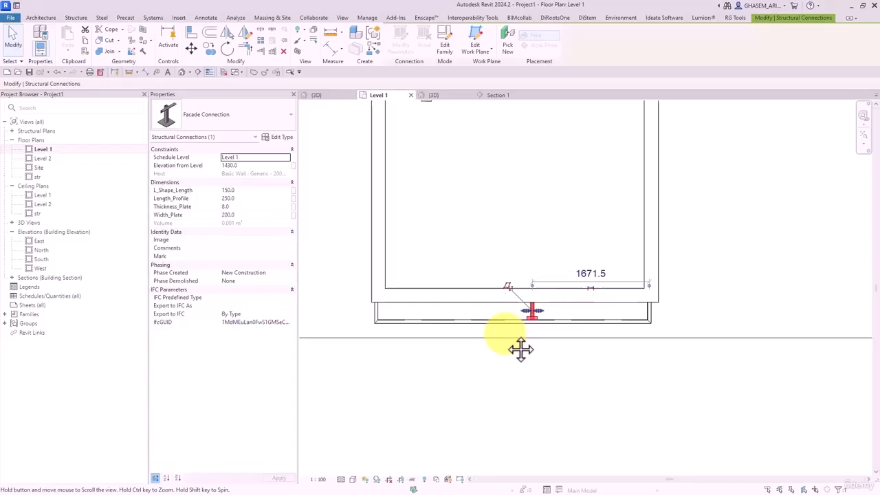
- Set the facade connection's distance dimension to 500
left_click(598, 271)
type("500")
key("Return")
middle_click_drag(632, 377, 684, 373)
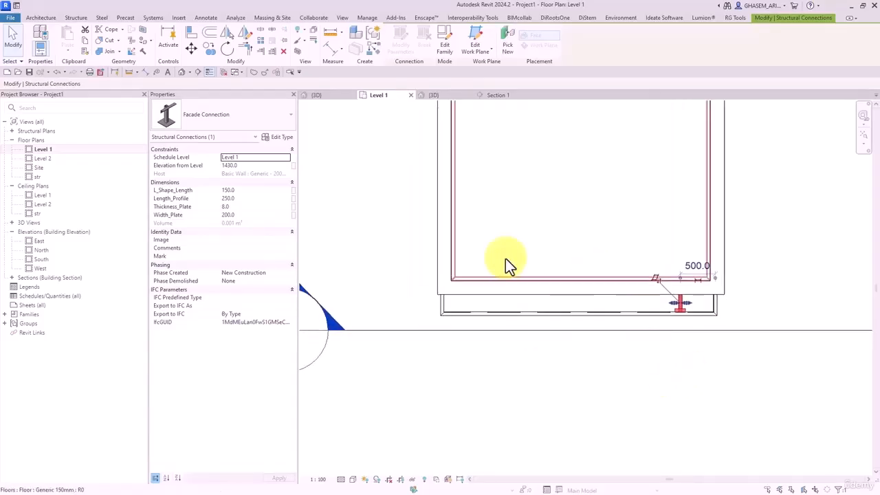
- Array the connection into 4 copies along the beam with Move To: Last
left_click(259, 42)
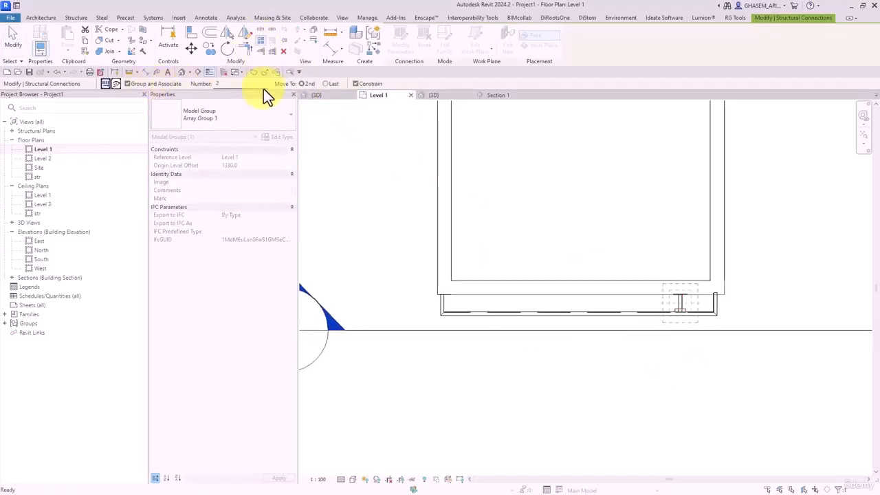
left_click(333, 84)
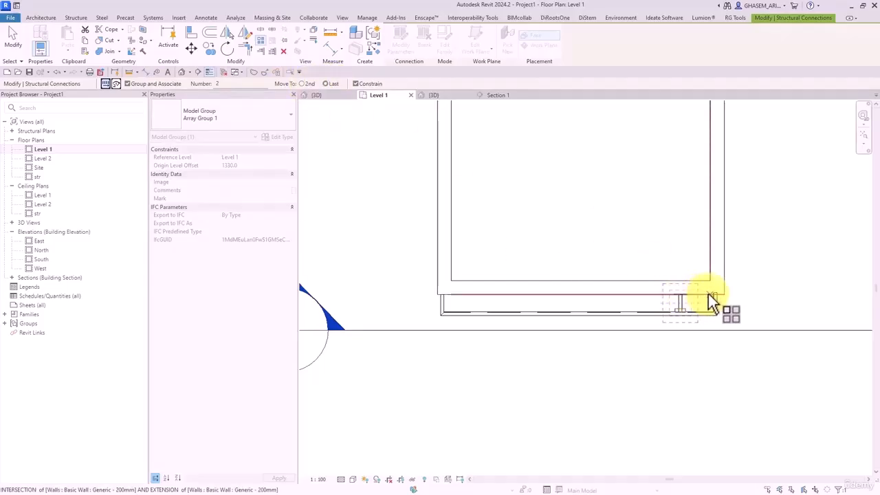
left_click(648, 295)
left_click(443, 300)
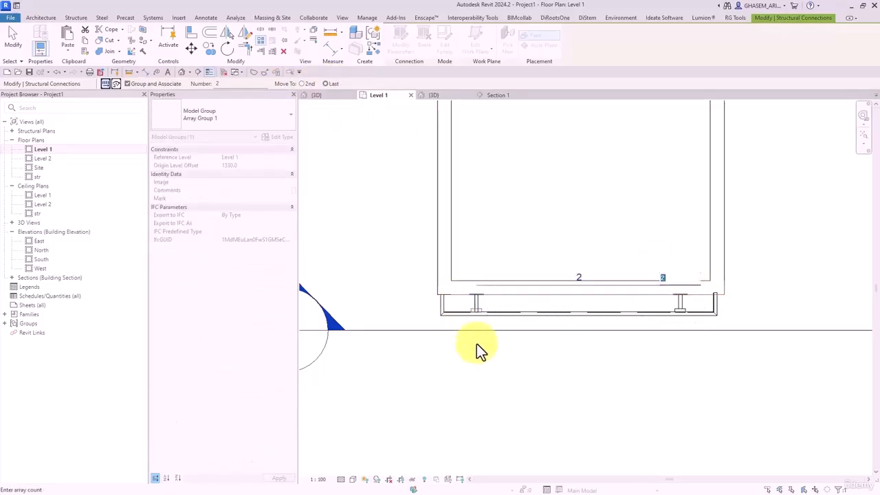
type("4")
key("Return")
left_click(557, 428)
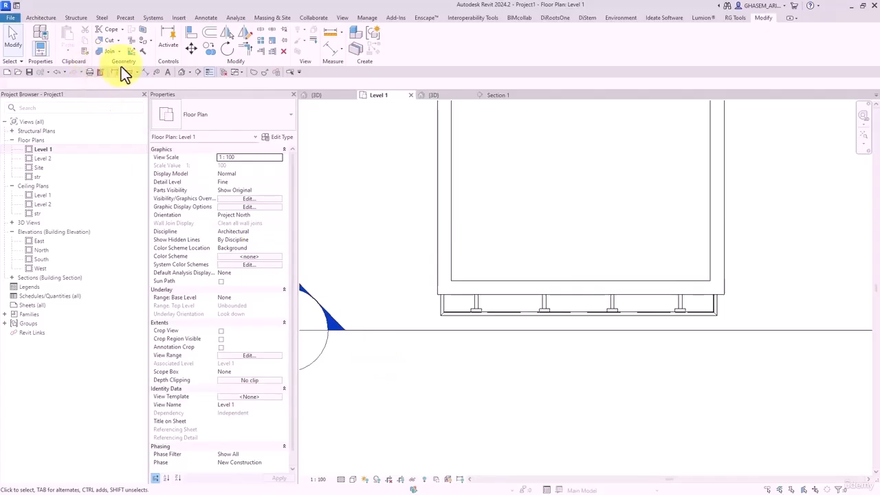
- Open the default 3D view and orbit to inspect the arrayed connections
left_click(182, 72)
middle_click_drag(485, 359, 678, 332, "shift")
scroll(678, 332, "up", 2)
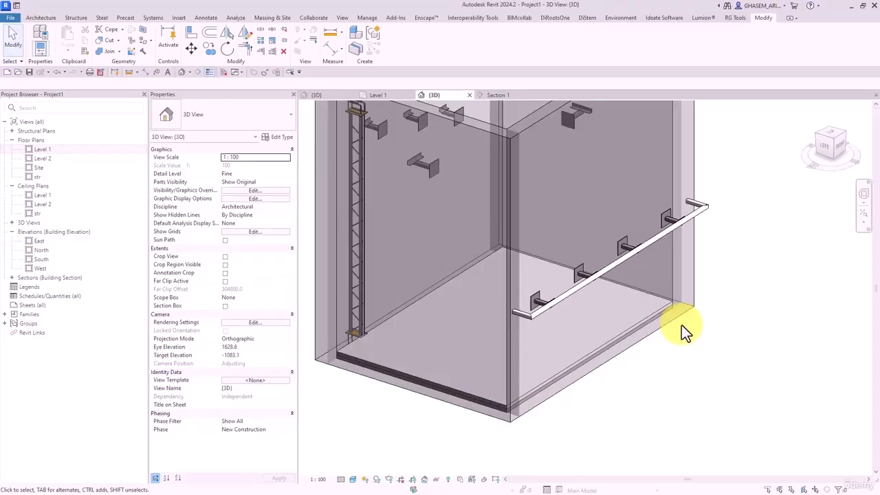
- Orbit the 3D view around the arrayed connections, then reopen and zoom into the Level 1 plan
middle_click_drag(699, 220, 707, 294, "shift")
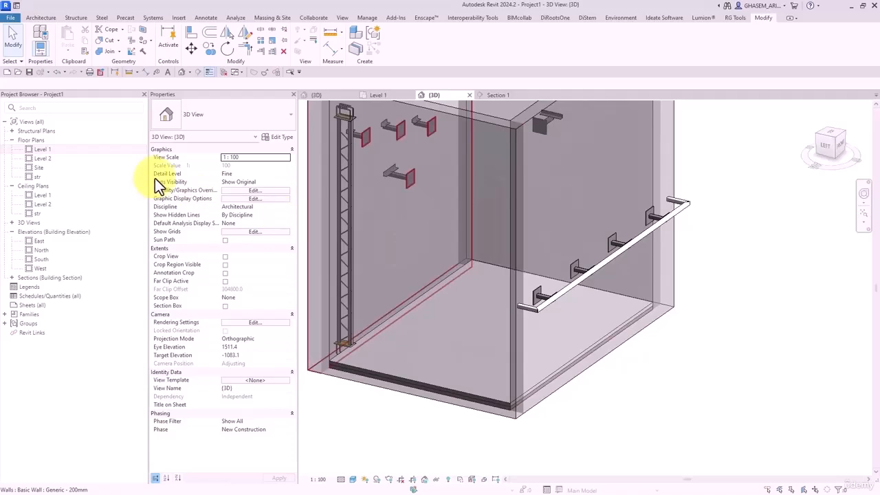
middle_click_drag(446, 262, 563, 245, "shift")
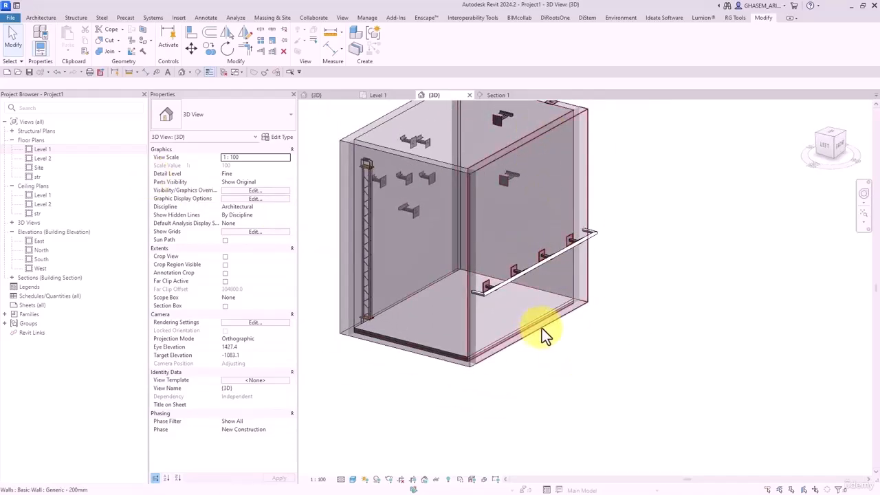
double_click(43, 150)
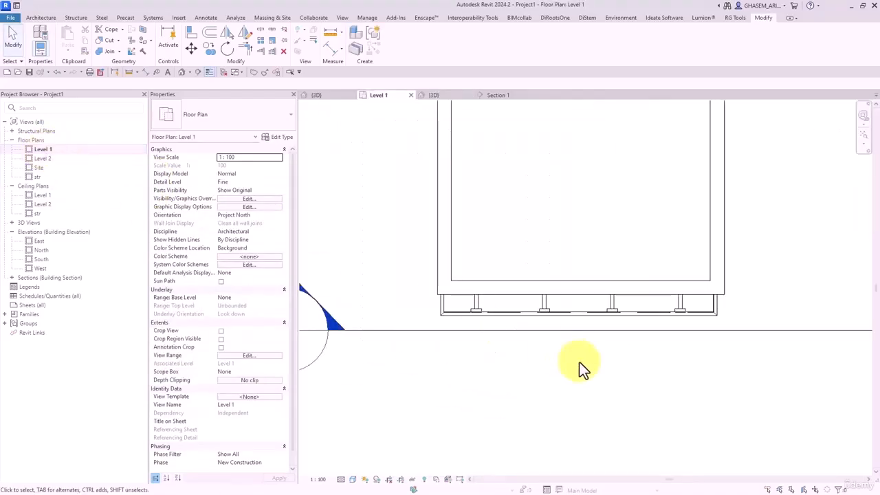
scroll(454, 319, "up", 4)
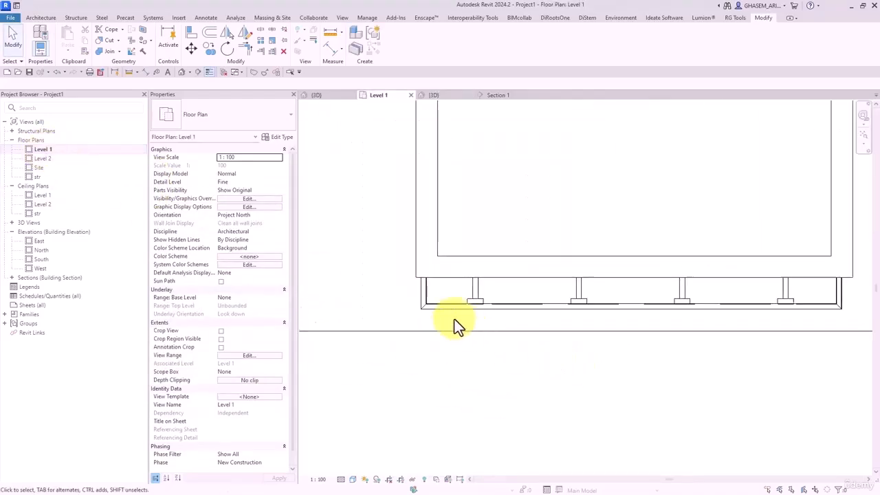
left_click(55, 20)
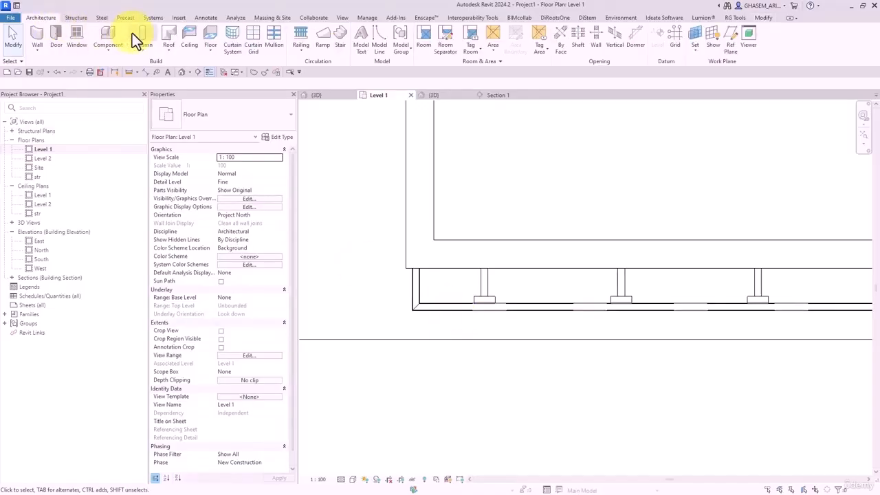
- Load the M_HSS-Hollow Structural Section-Column family from Structural Columns > Steel with type HSS508X101.6X7.9
left_click(76, 18)
left_click(73, 34)
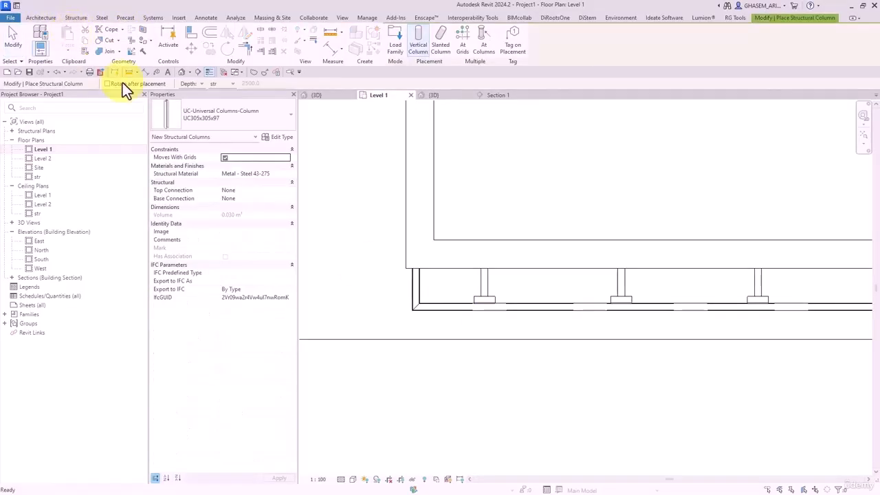
left_click(392, 42)
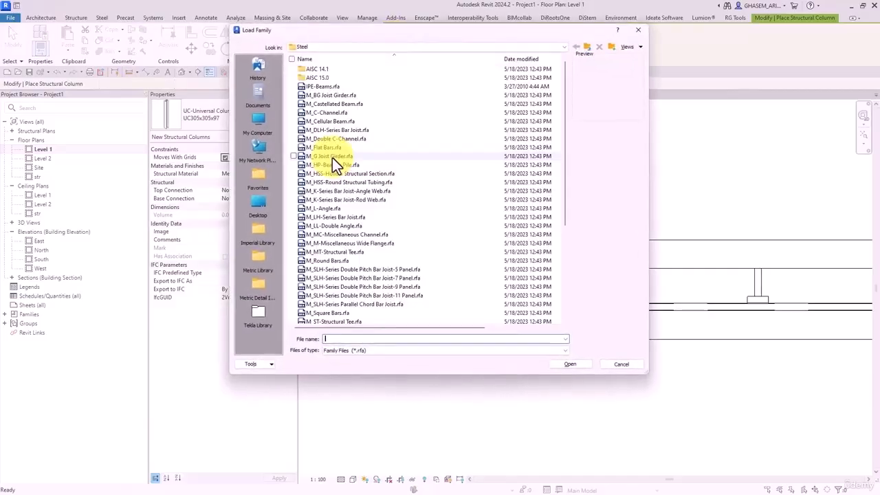
scroll(333, 163, "down", 5)
scroll(337, 180, "up", 2)
left_click(586, 48)
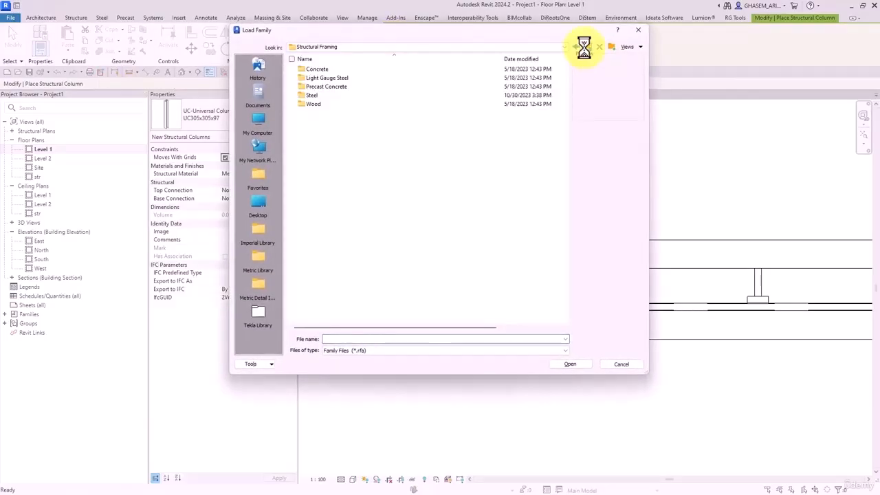
left_click(584, 46)
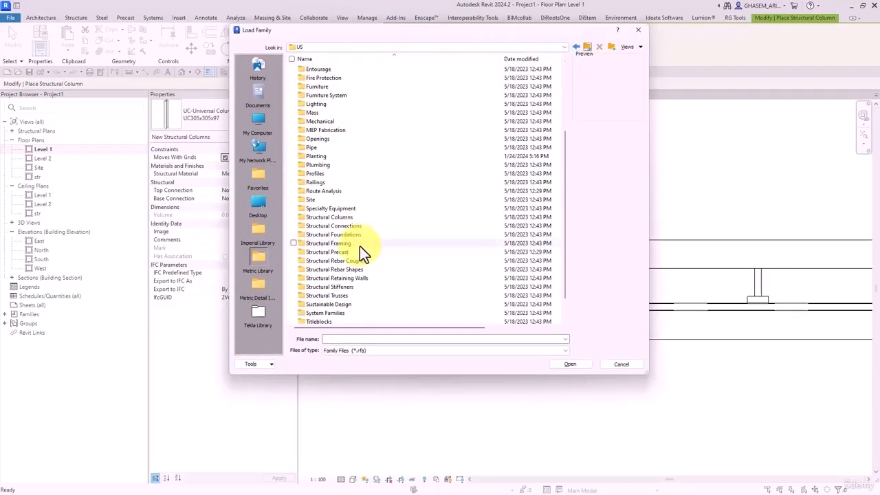
double_click(335, 217)
double_click(315, 94)
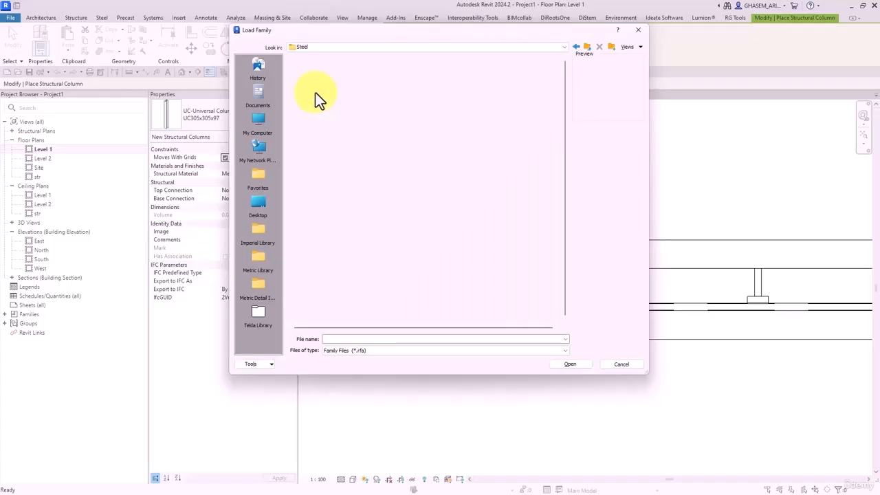
left_click(327, 96)
key("Down")
key("Down")
key("Down")
key("Down")
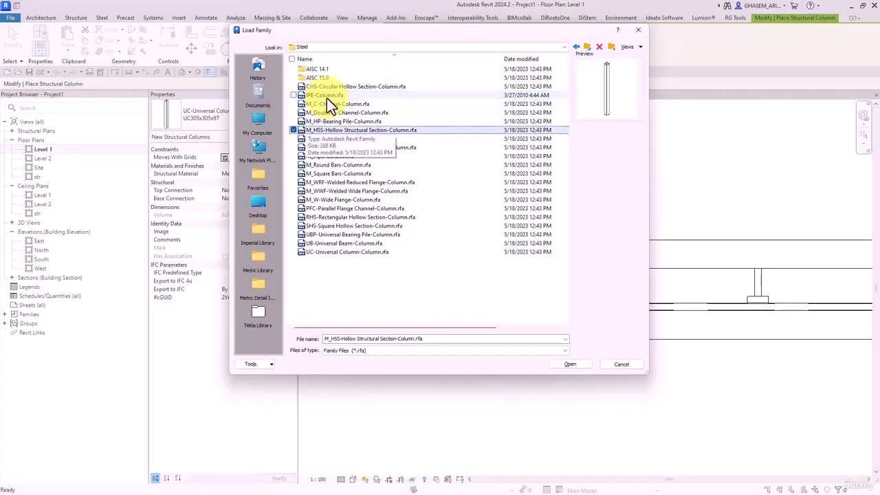
key("Return")
left_click(438, 216)
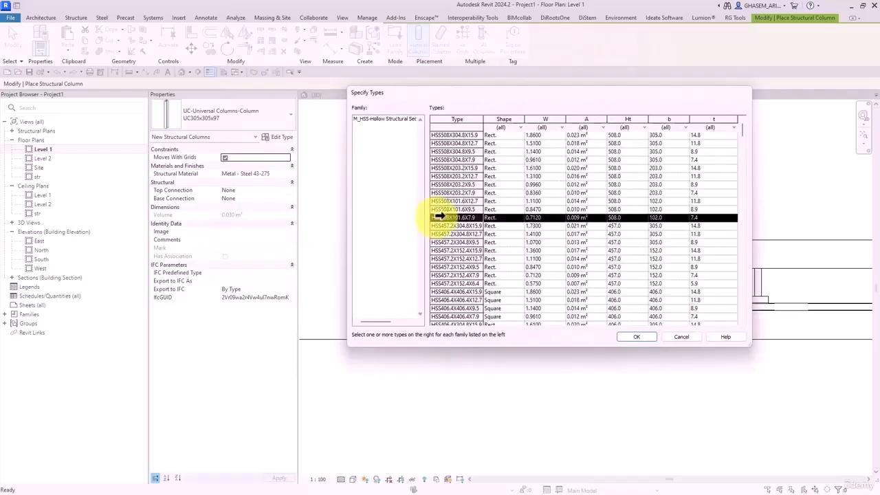
left_click(642, 337)
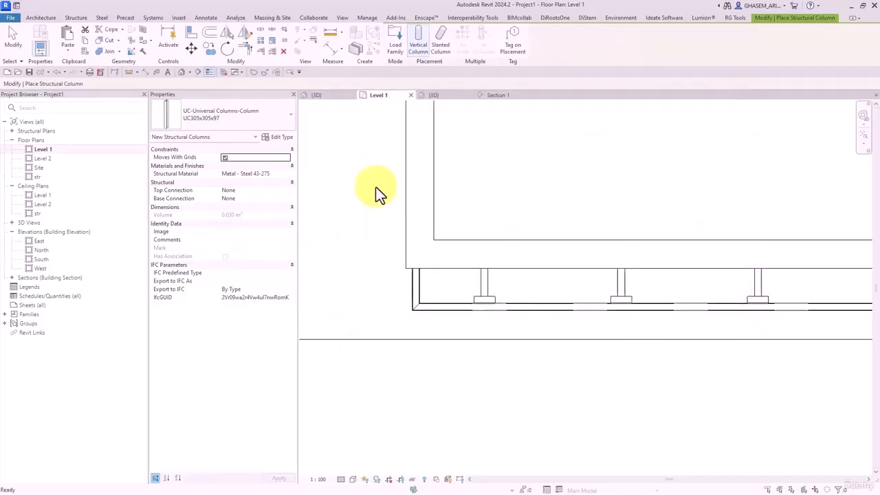
- Resize the HSS column type to a 50 × 50 square section with kr 5
left_click(275, 131)
left_click(274, 135)
left_click(276, 139)
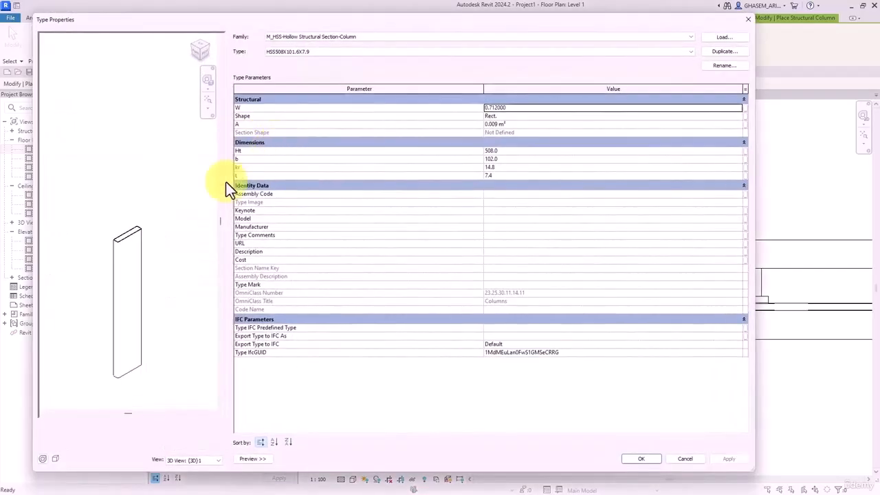
left_click(507, 152)
type("5")
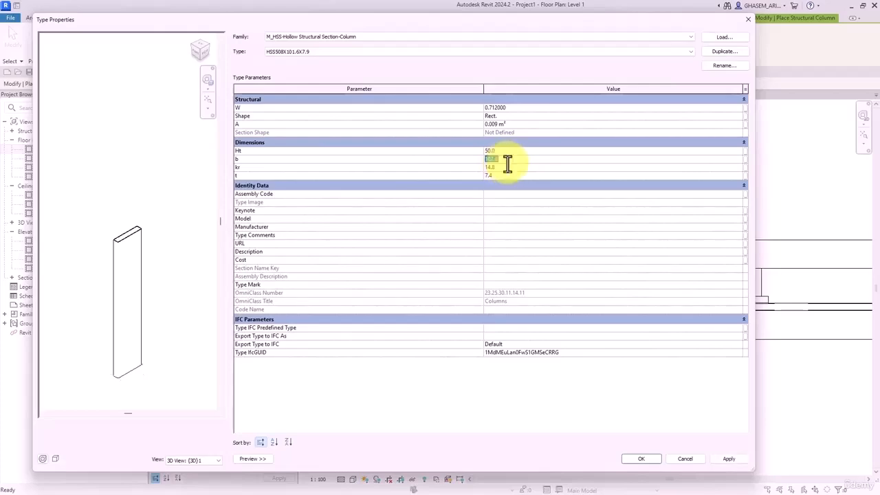
type("50")
key("Tab")
type("5")
key("Tab")
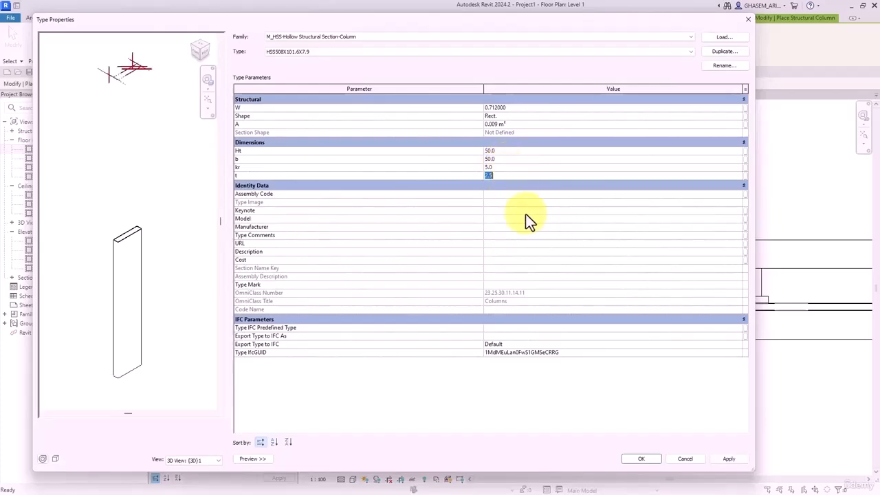
left_click(641, 457)
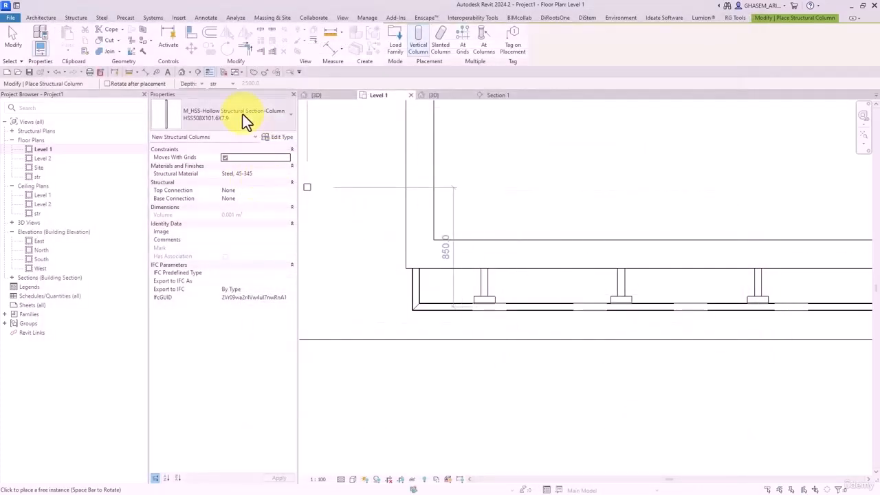
- Place a square HSS column up to Level 2 at the beam's left end
left_click(198, 84)
left_click(190, 97)
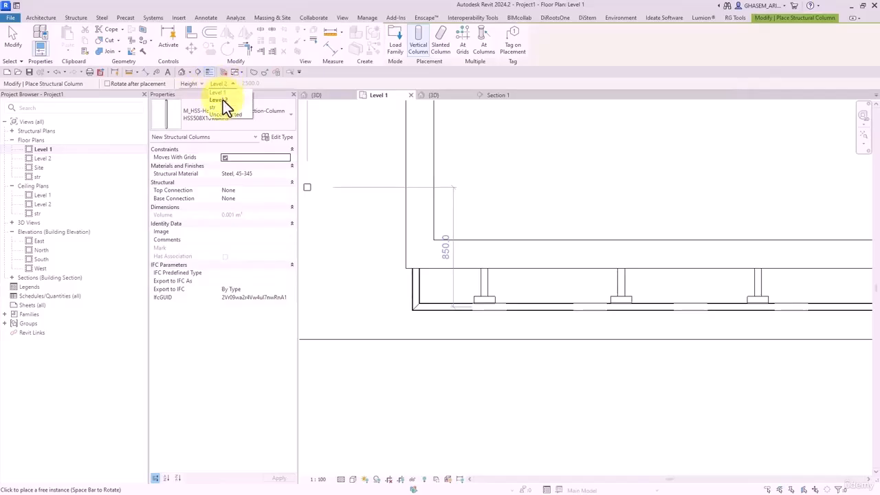
left_click(219, 100)
scroll(440, 310, "up", 3)
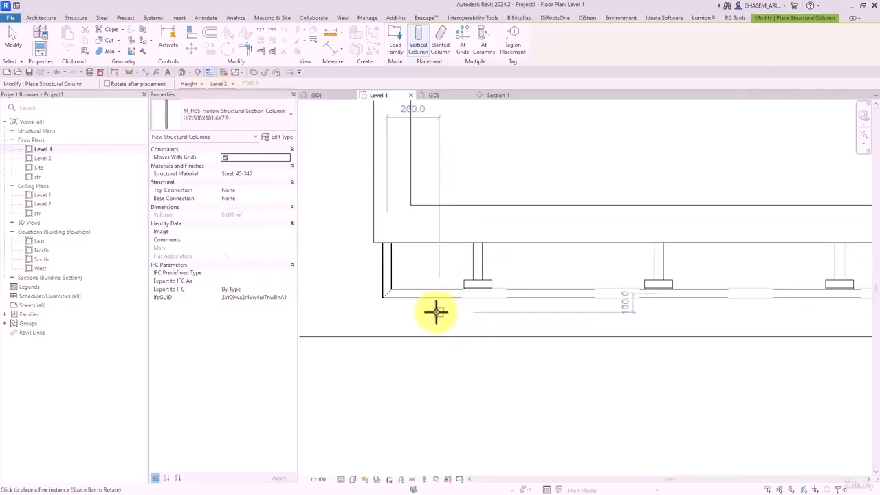
scroll(388, 301, "up", 3)
left_click(388, 301)
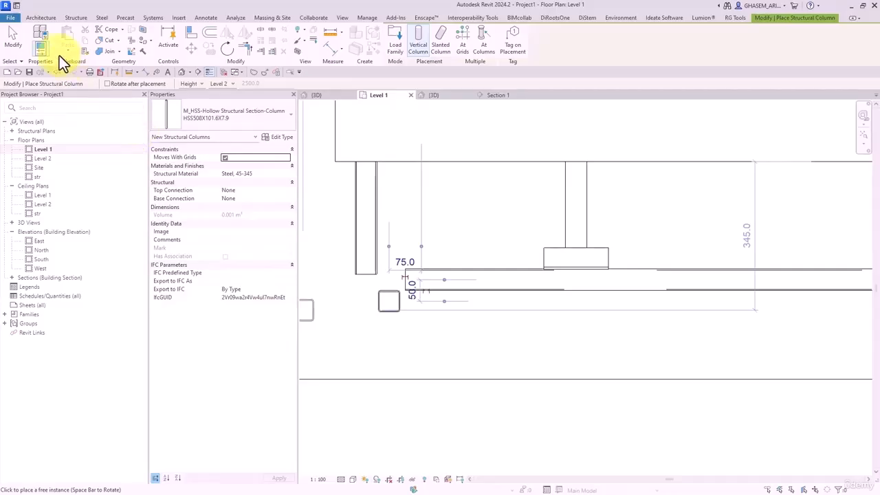
left_click(21, 44)
middle_click_drag(446, 345, 439, 352)
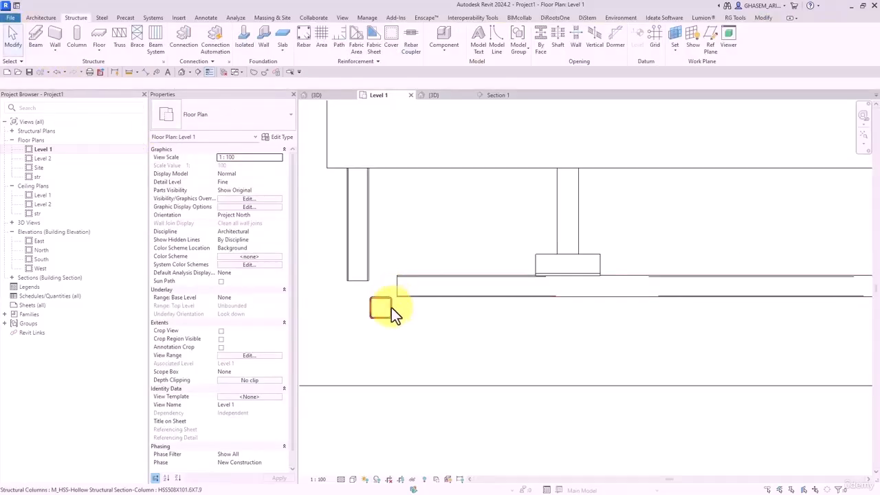
- Drag the square column downward, then undo the move and deselect it
left_click(384, 307)
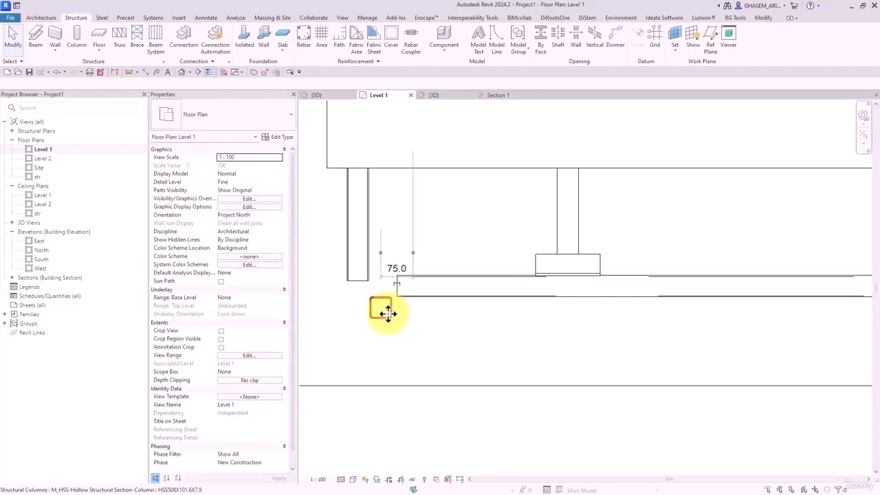
left_click_drag(383, 307, 405, 355)
key("ctrl+z")
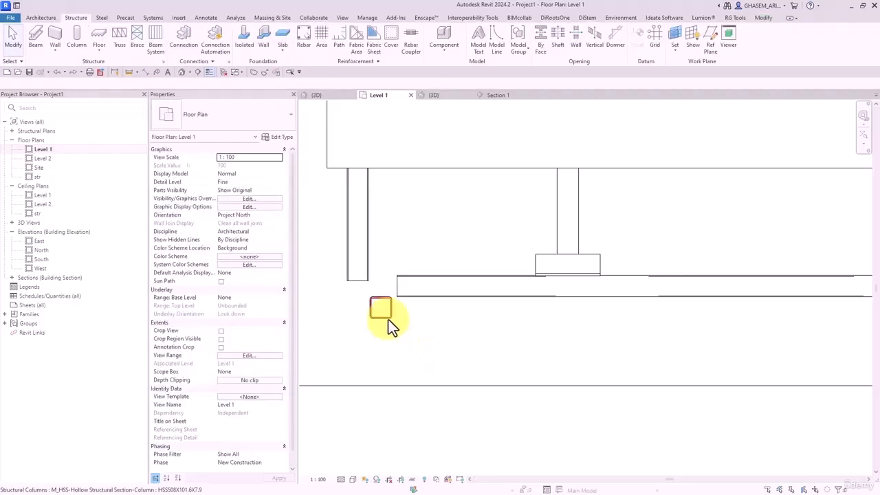
left_click(388, 317)
left_click(395, 324)
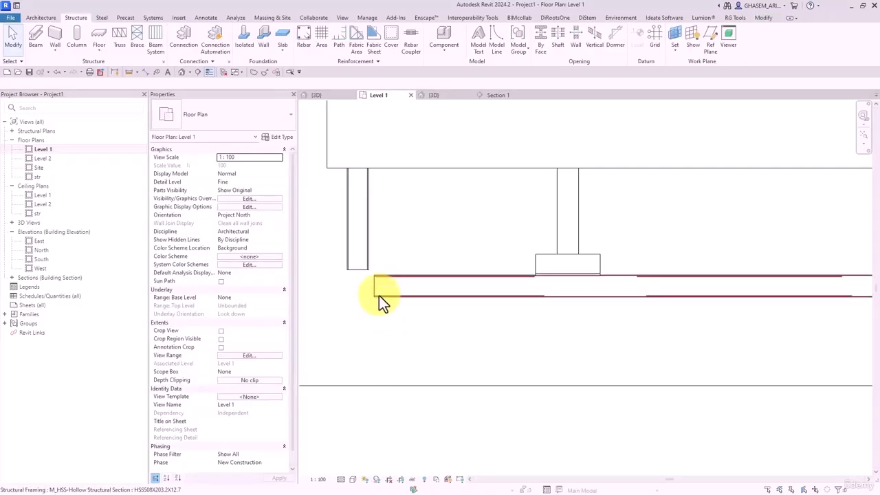
- Flip the beam join at the wall corner so the HSS beams miter
left_click(378, 292)
left_click(140, 44)
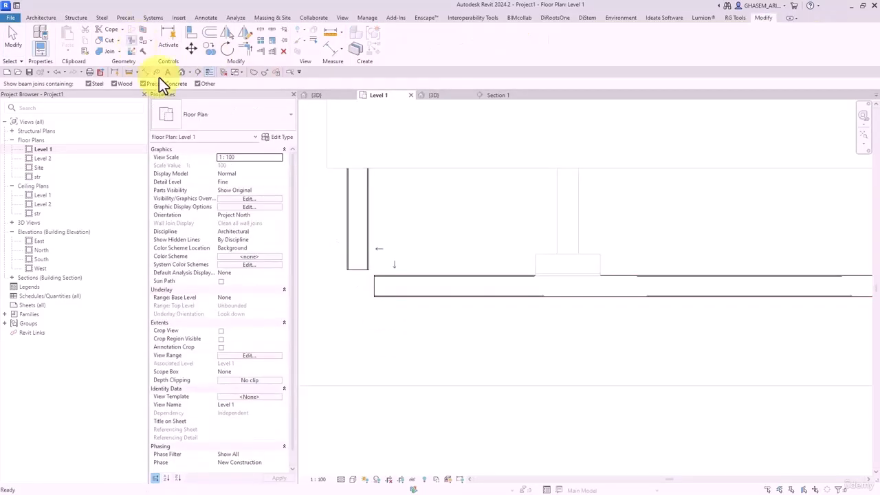
left_click(391, 276)
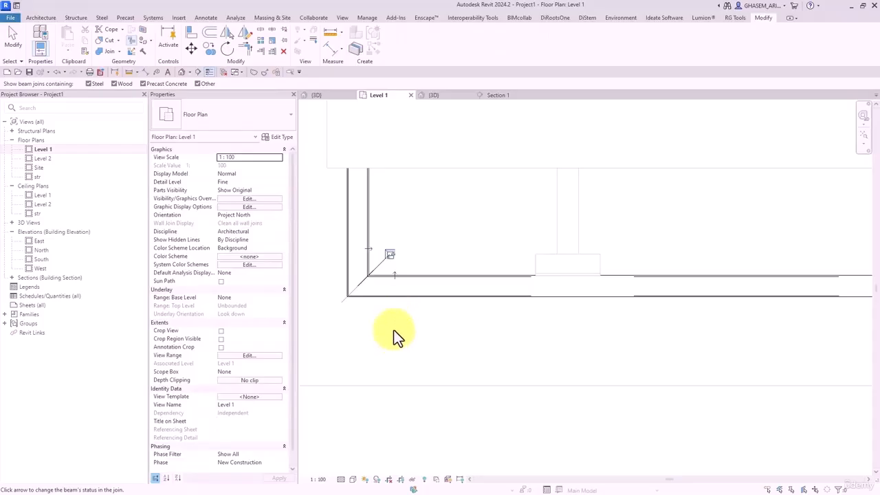
left_click(10, 38)
- Start placing another structural column from the Structure tab
left_click(52, 19)
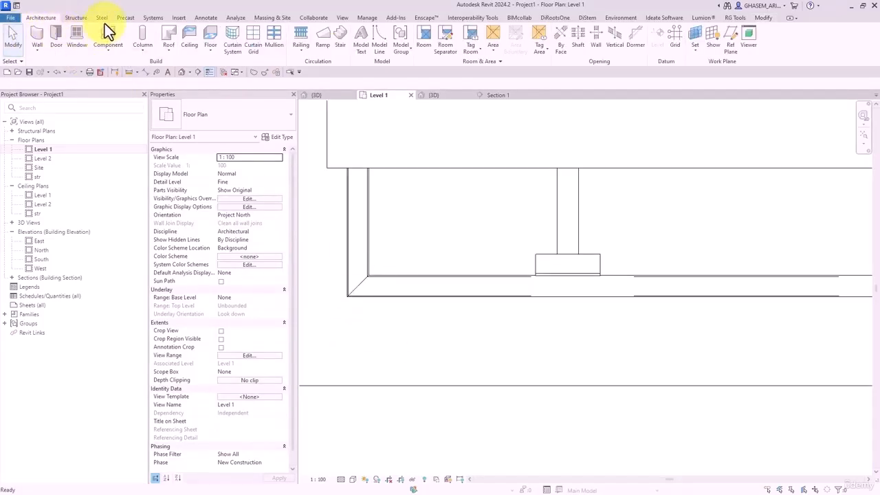
left_click(97, 19)
left_click(76, 19)
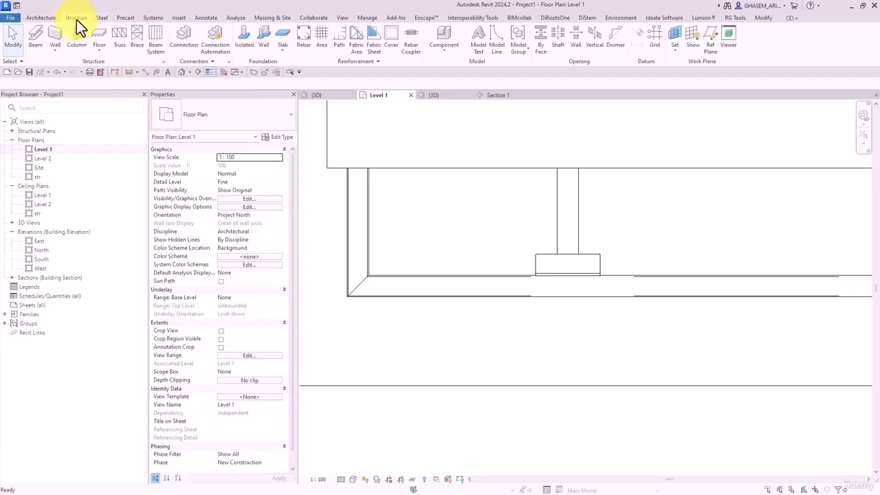
left_click(73, 38)
scroll(439, 316, "up", 2)
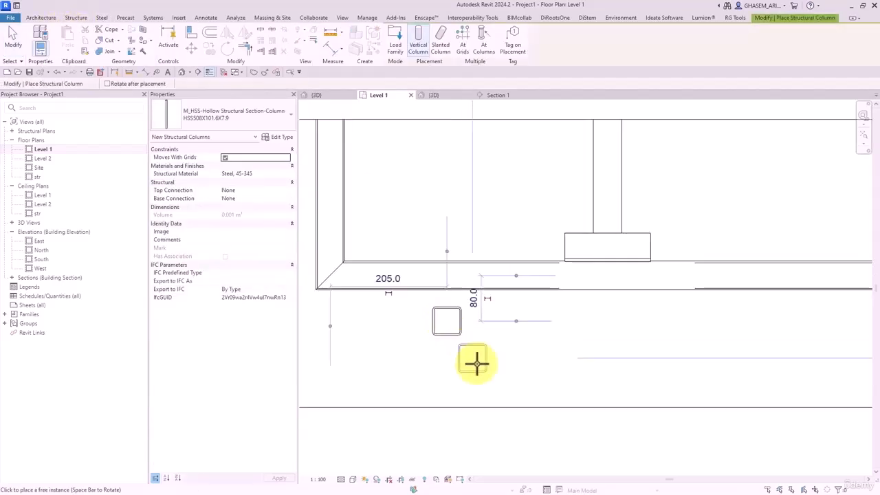
- Align the HSS column's edge to the wall face
left_click(195, 32)
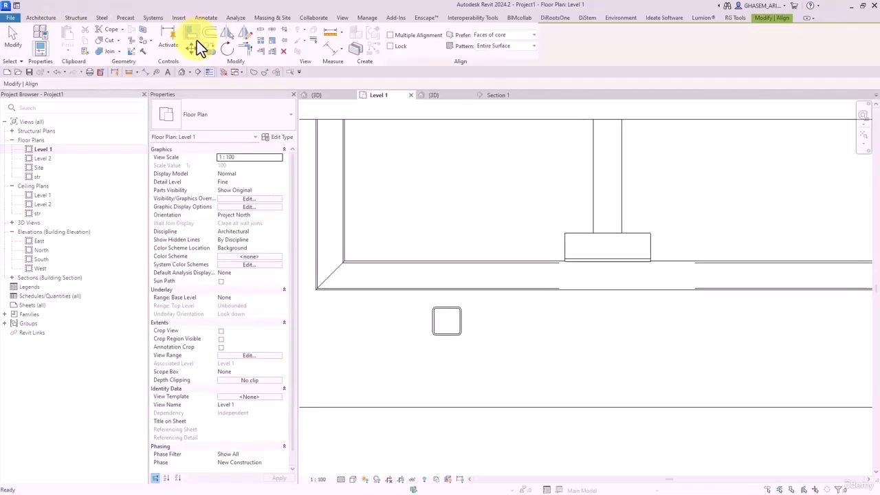
left_click(444, 290)
left_click(446, 308)
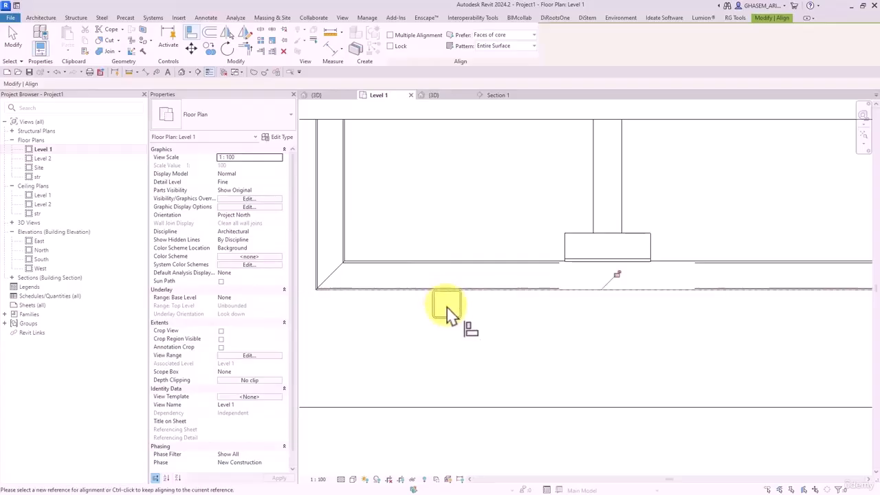
key("Escape")
key("Escape")
- Change the column's 205.0 distance from the corner to 150
left_click(455, 317)
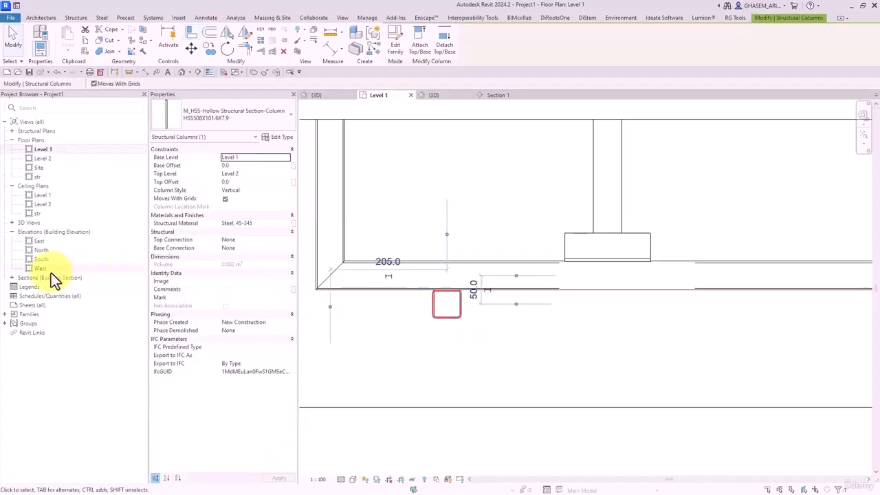
left_click(327, 50)
key("Escape")
left_click(457, 317)
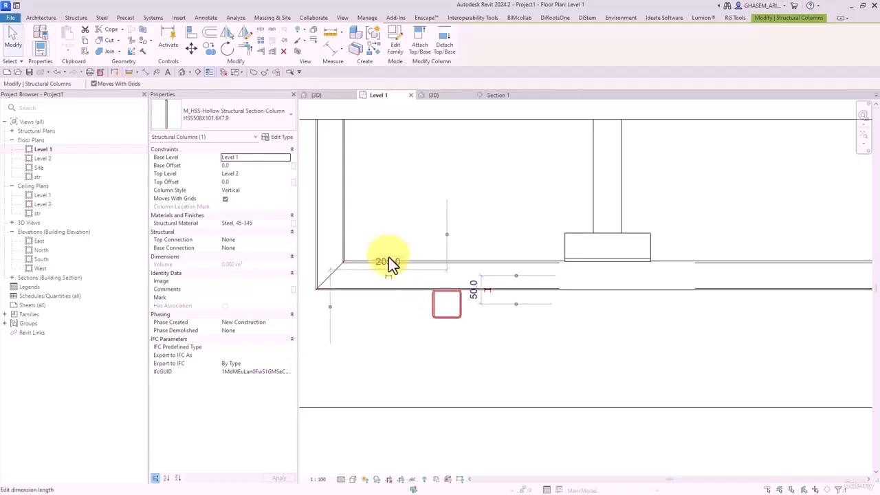
left_click(389, 257)
type("150")
key("Return")
left_click(429, 329)
scroll(419, 319, "down", 2)
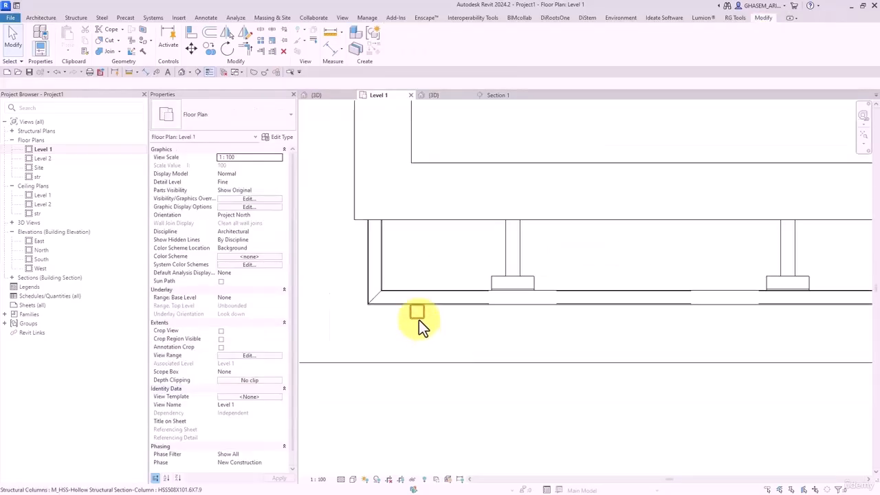
middle_click_drag(418, 320, 405, 316)
left_click(401, 313)
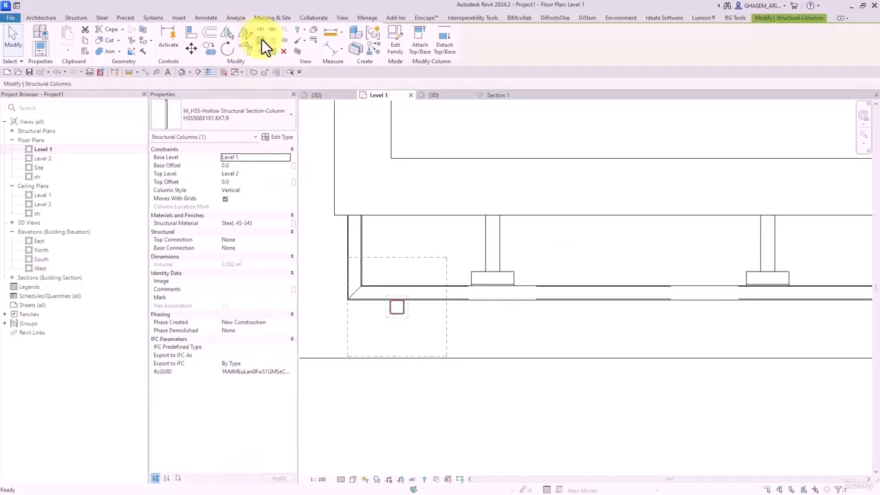
- Array the HSS column along the wall from its centre with an initial count of 10
left_click(262, 41)
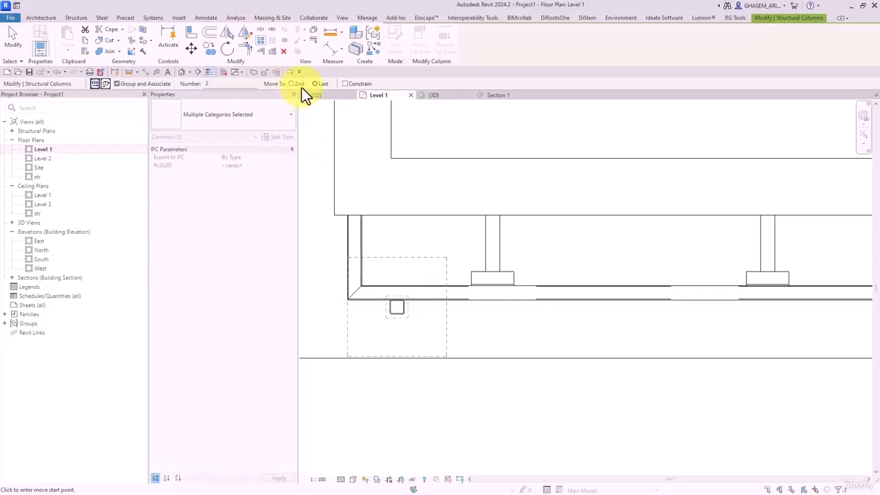
left_click(397, 305)
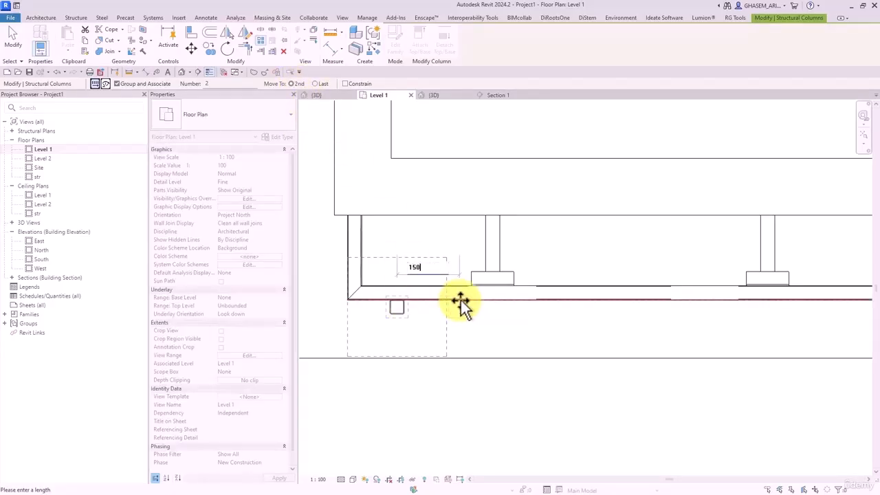
left_click(459, 300)
scroll(436, 324, "down", 2)
scroll(440, 330, "up", 1)
type("10")
left_click(474, 345)
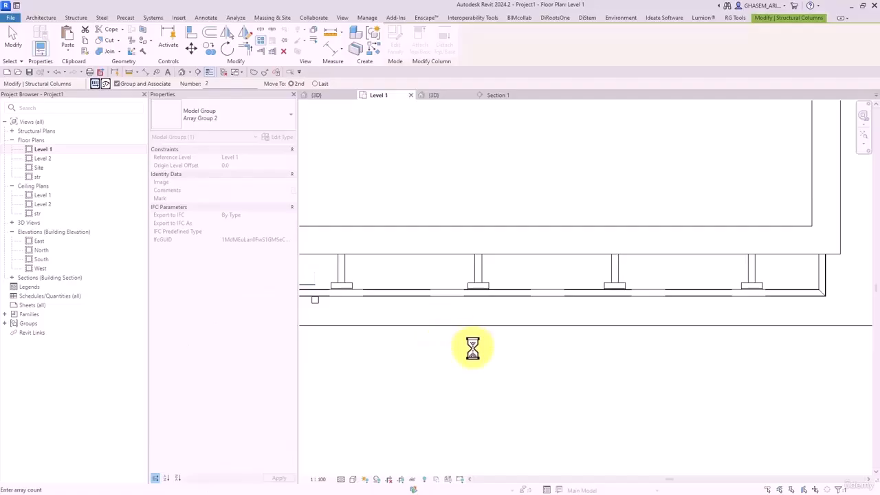
- Revise the array count through 20, 30 and 26 to finish at 24 columns
scroll(474, 346, "down", 2)
left_click(414, 299)
type("20")
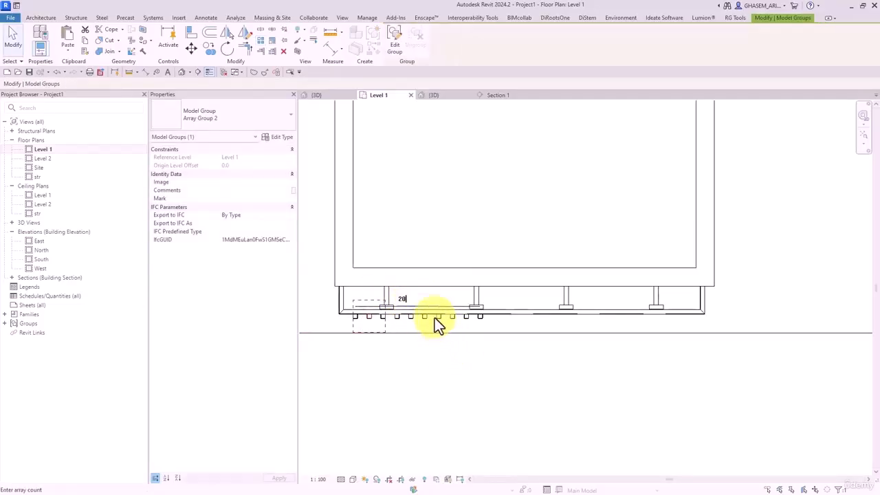
key("Return")
left_click(481, 298)
type("30")
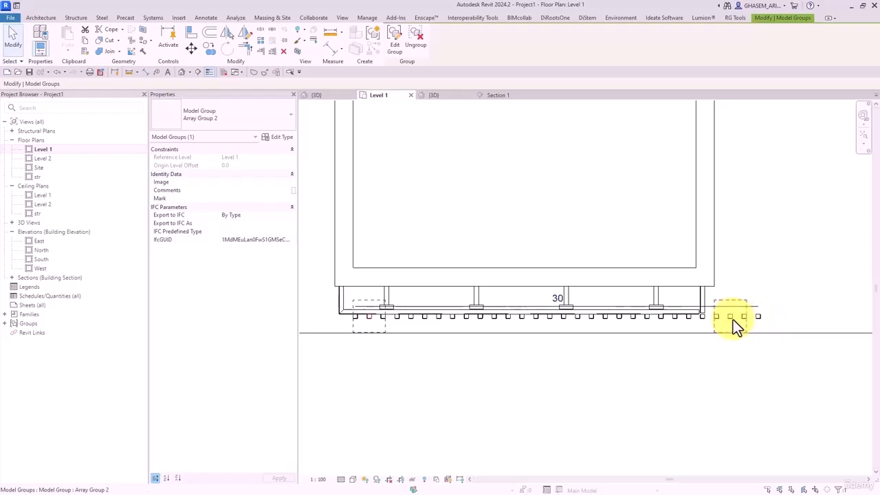
left_click(557, 297)
type("26")
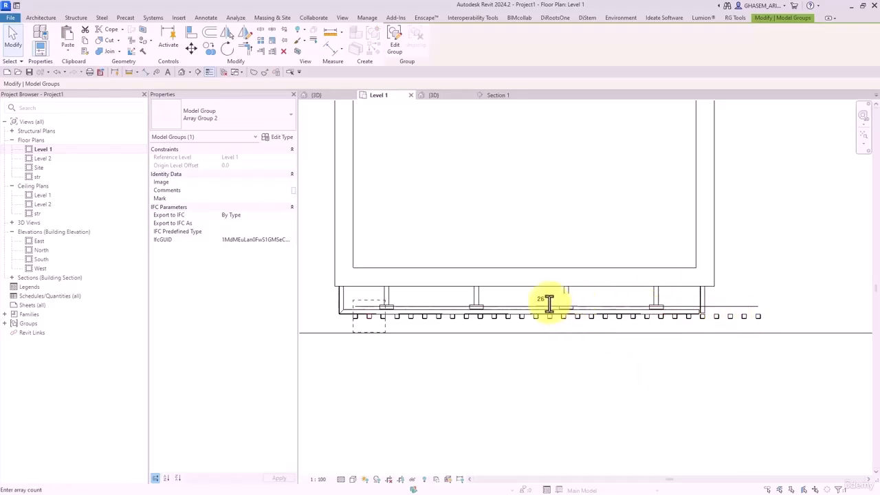
left_click_drag(550, 304, 528, 305)
left_click(628, 408)
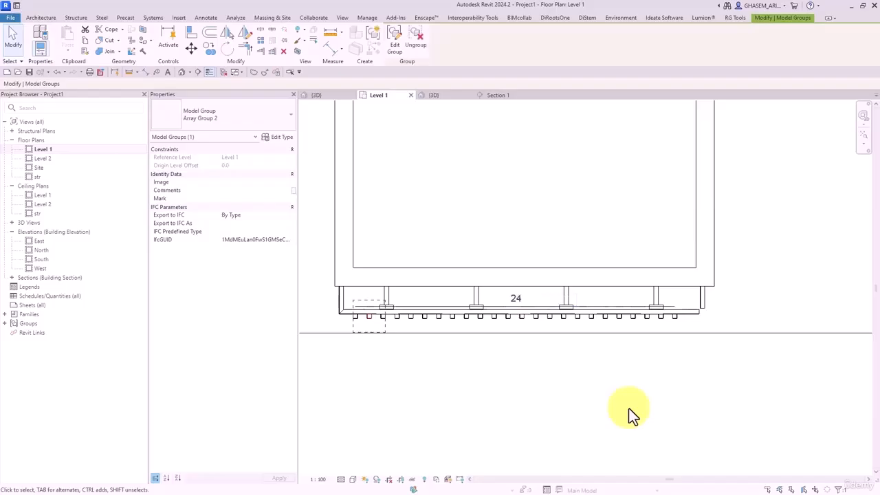
left_click(628, 408)
- Miter the far beam corner join and open the default 3D view
scroll(704, 334, "up", 2)
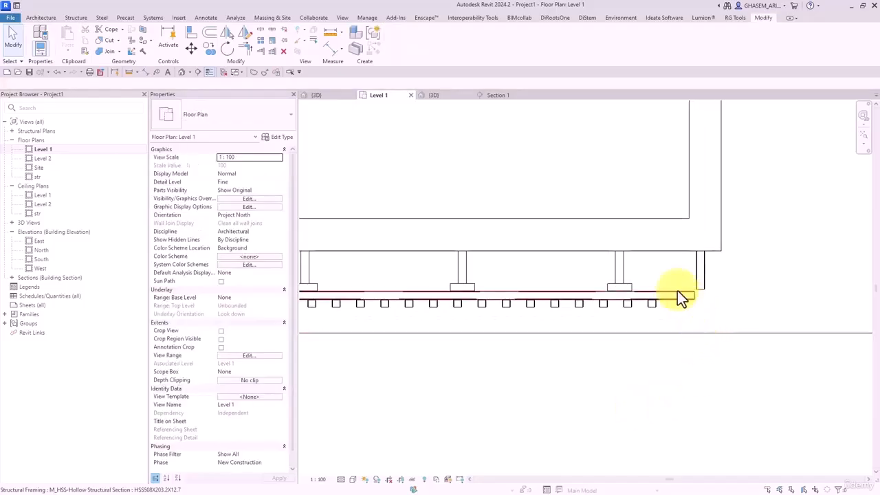
left_click(134, 42)
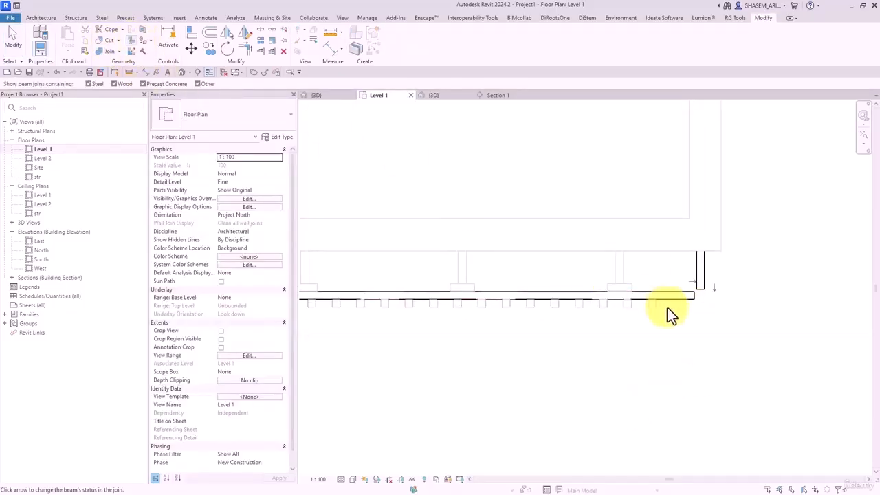
left_click(713, 288)
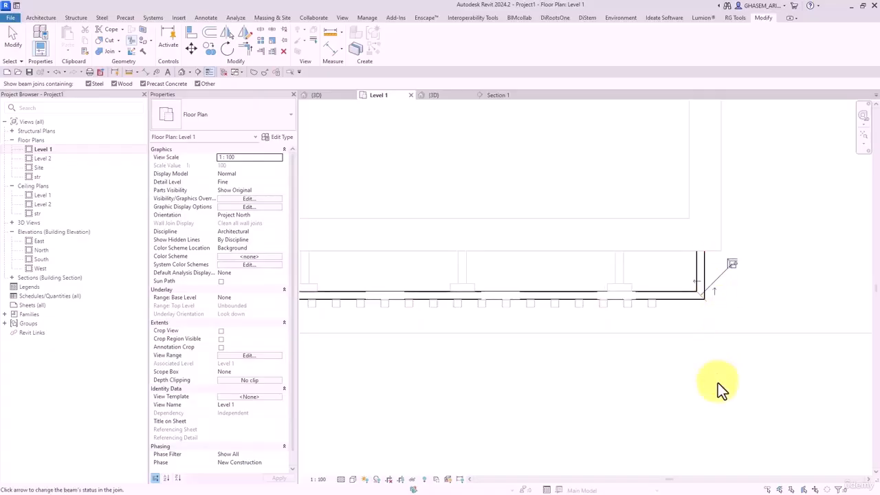
left_click(181, 72)
left_click(14, 40)
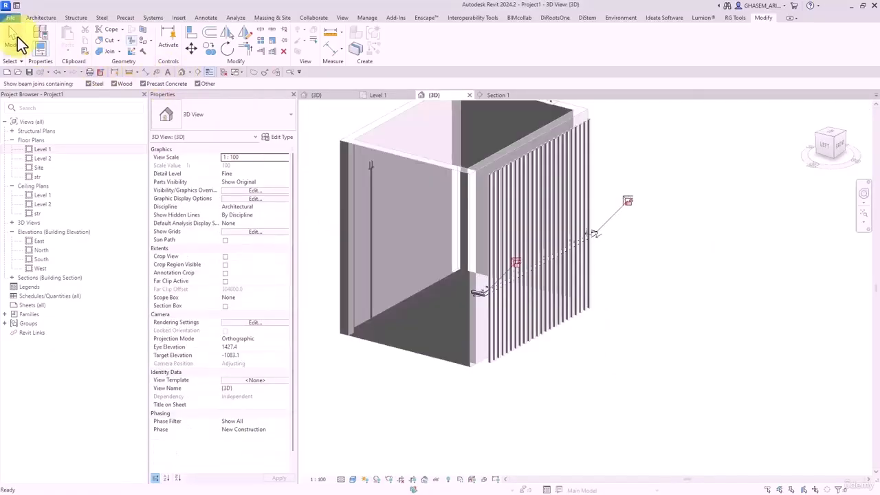
middle_click_drag(591, 296, 414, 281, "shift")
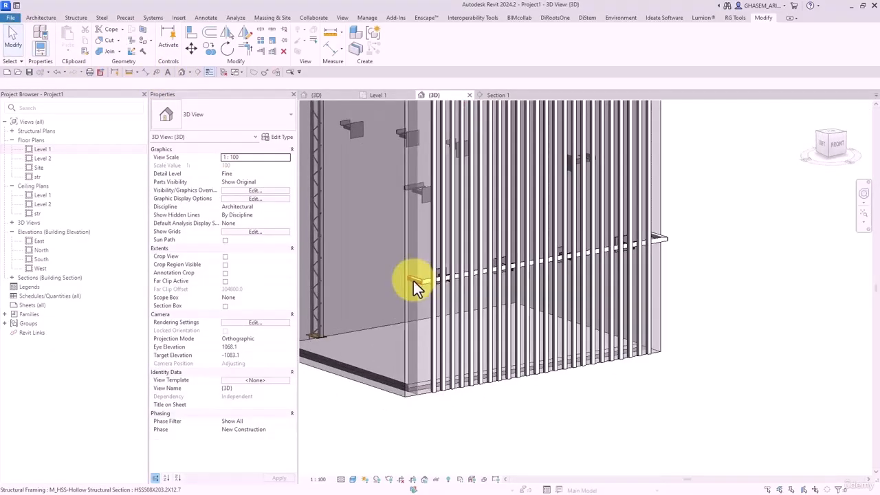
middle_click_drag(507, 173, 648, 265, "shift")
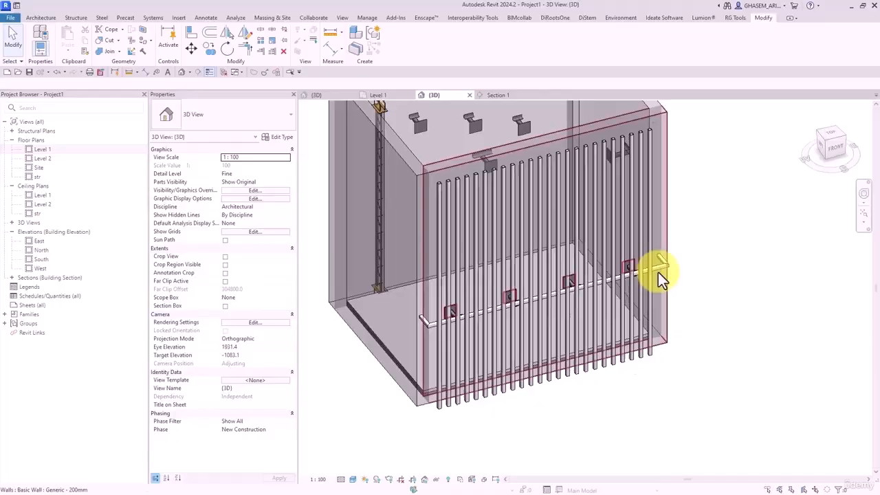
left_click(616, 213)
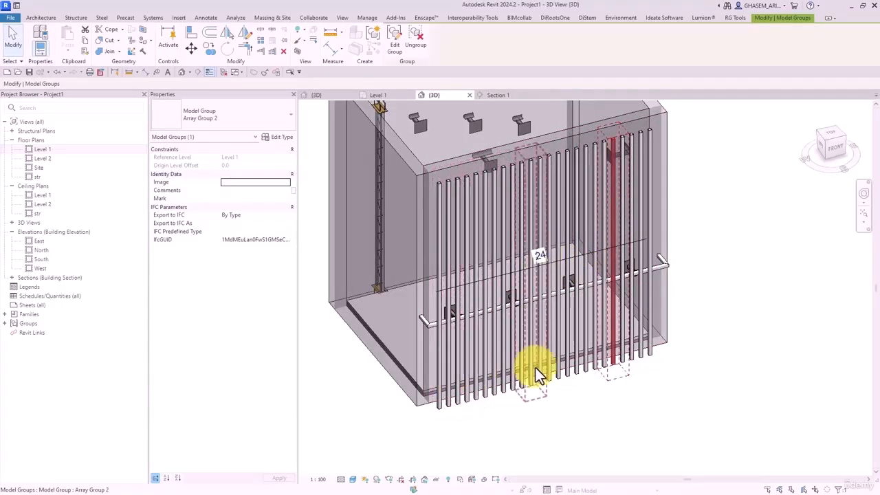
middle_click_drag(534, 371, 615, 376, "shift")
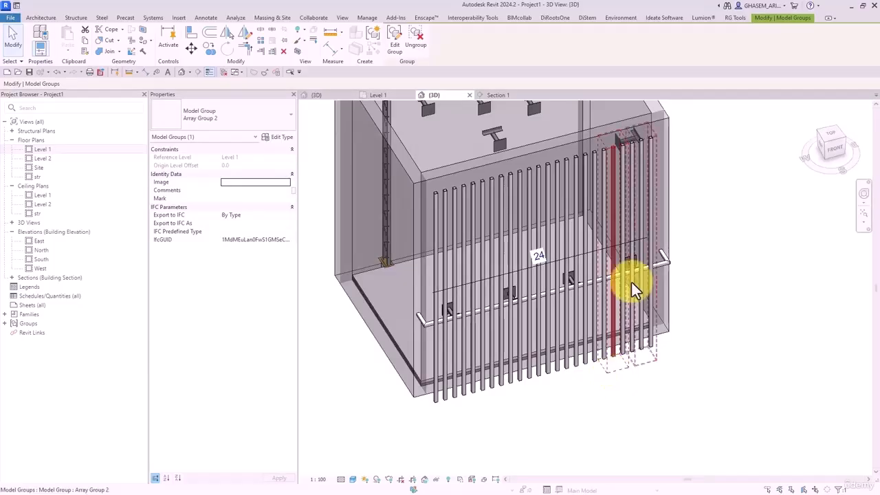
scroll(459, 266, "up", 1)
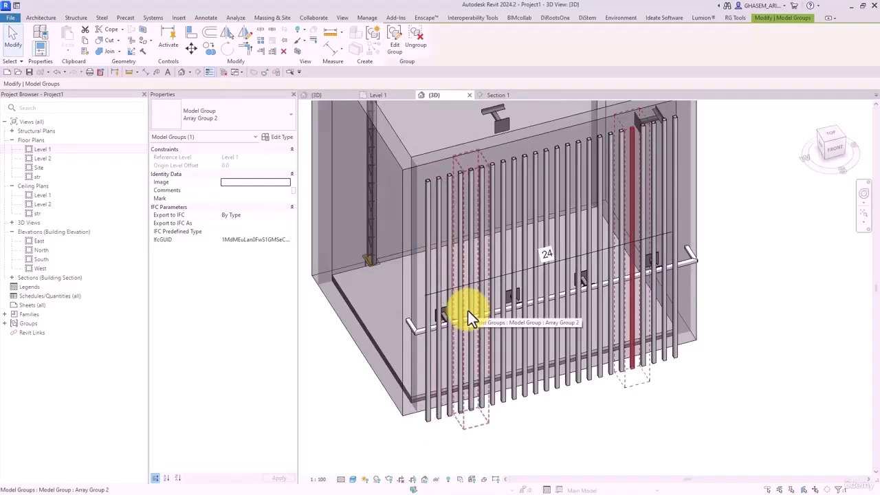